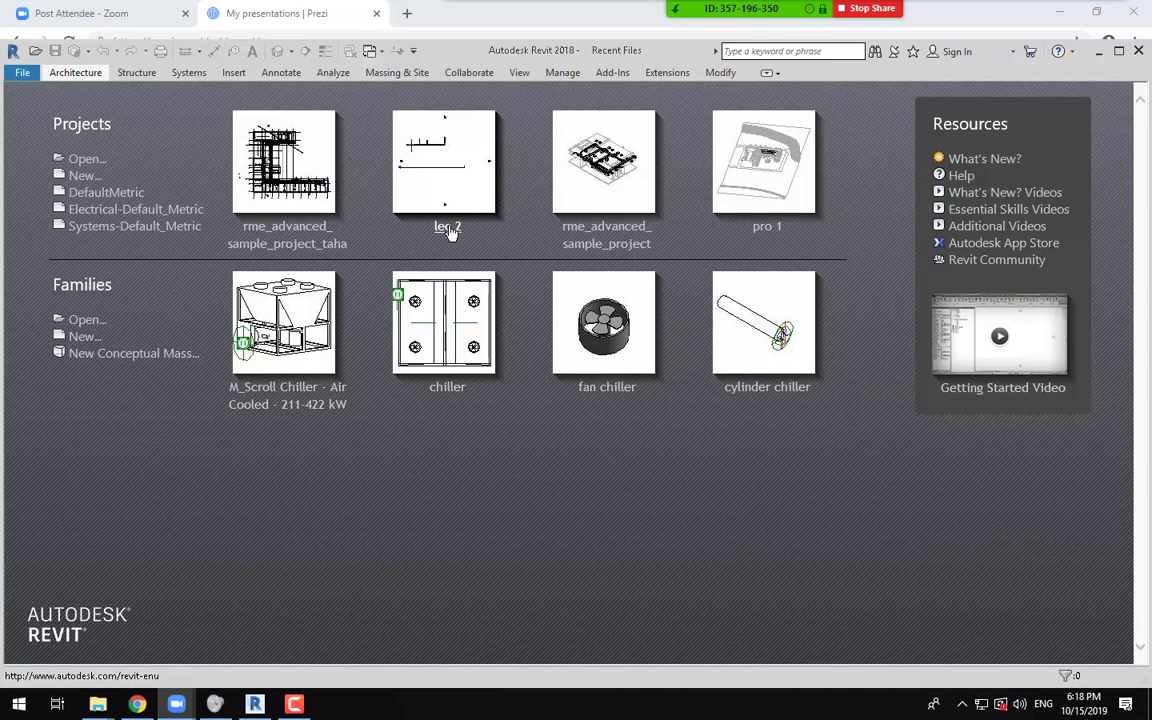
pyautogui.click(451, 231)
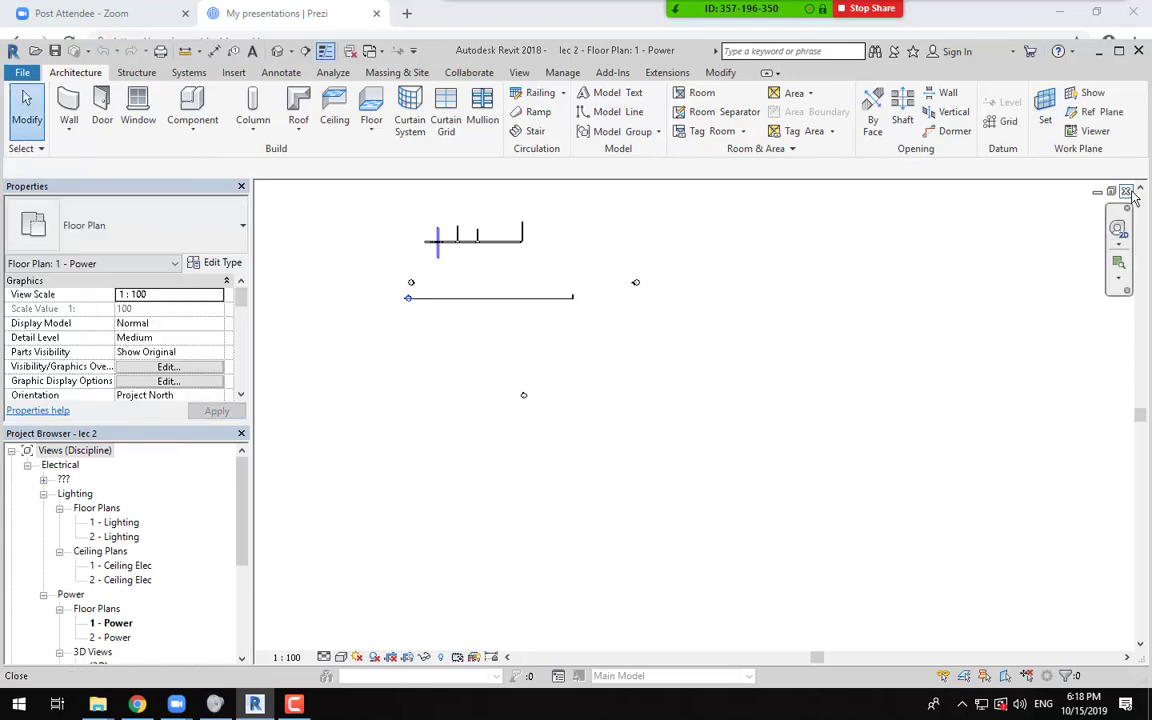
pyautogui.click(1126, 191)
pyautogui.click(1126, 191)
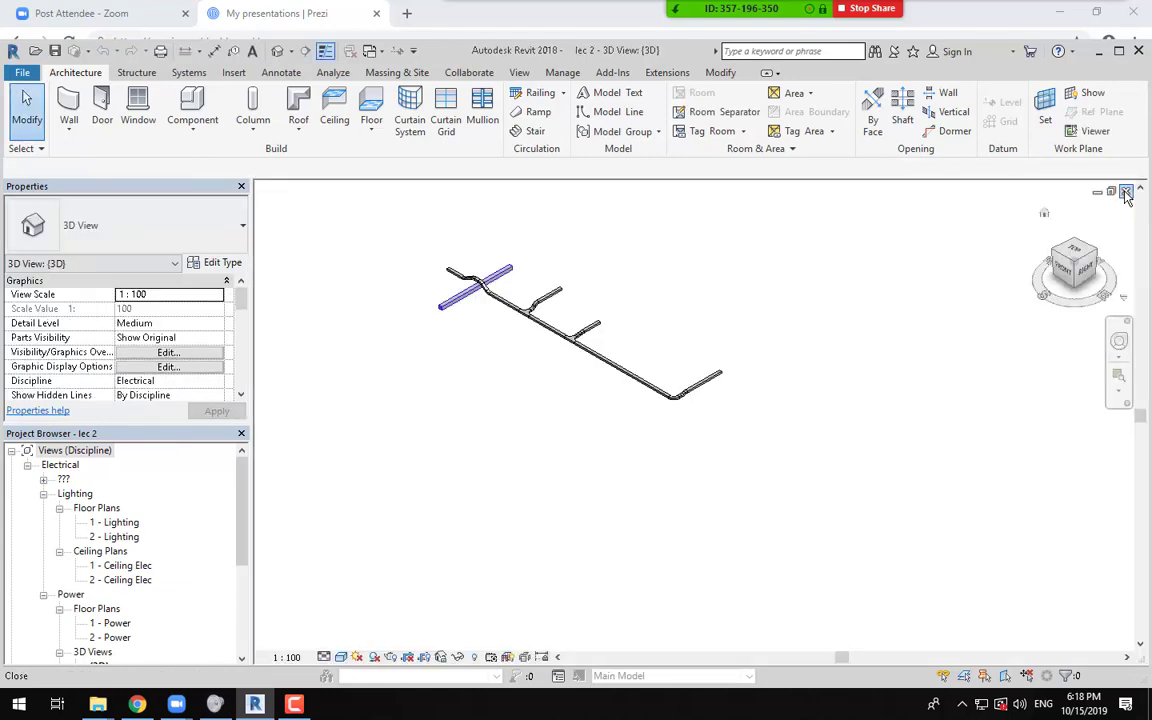
pyautogui.click(1126, 191)
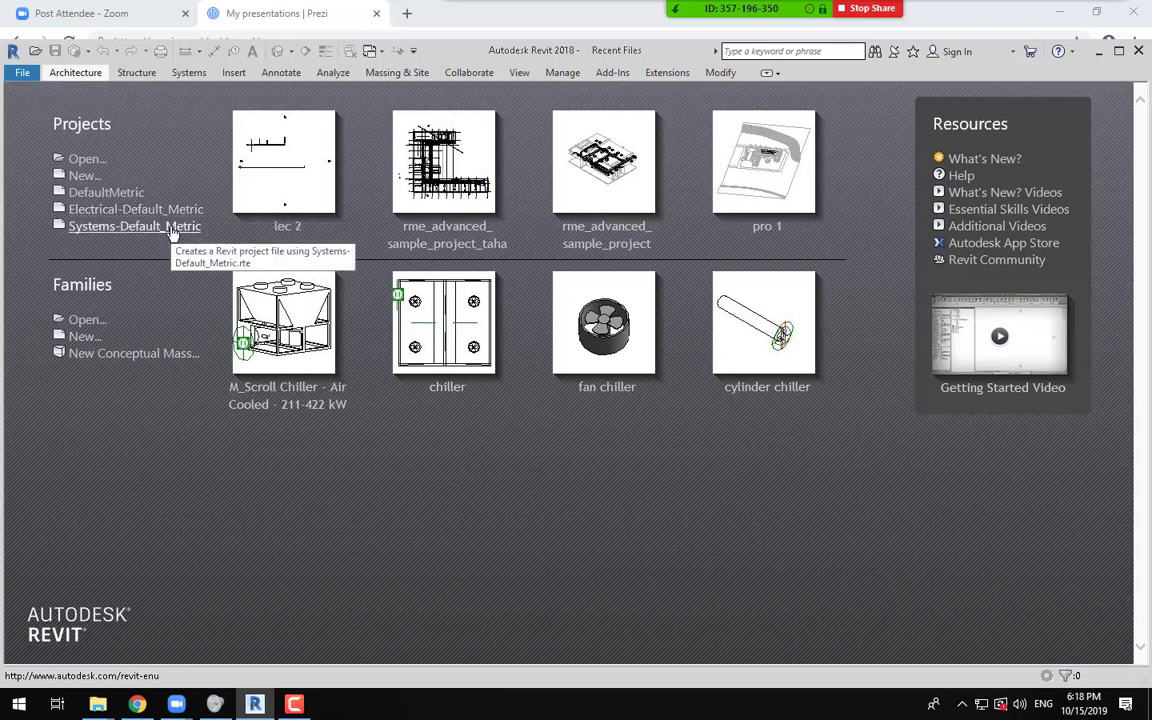
# Step: Create a new project from the Systems-Default_Metric template
pyautogui.click(86, 176)
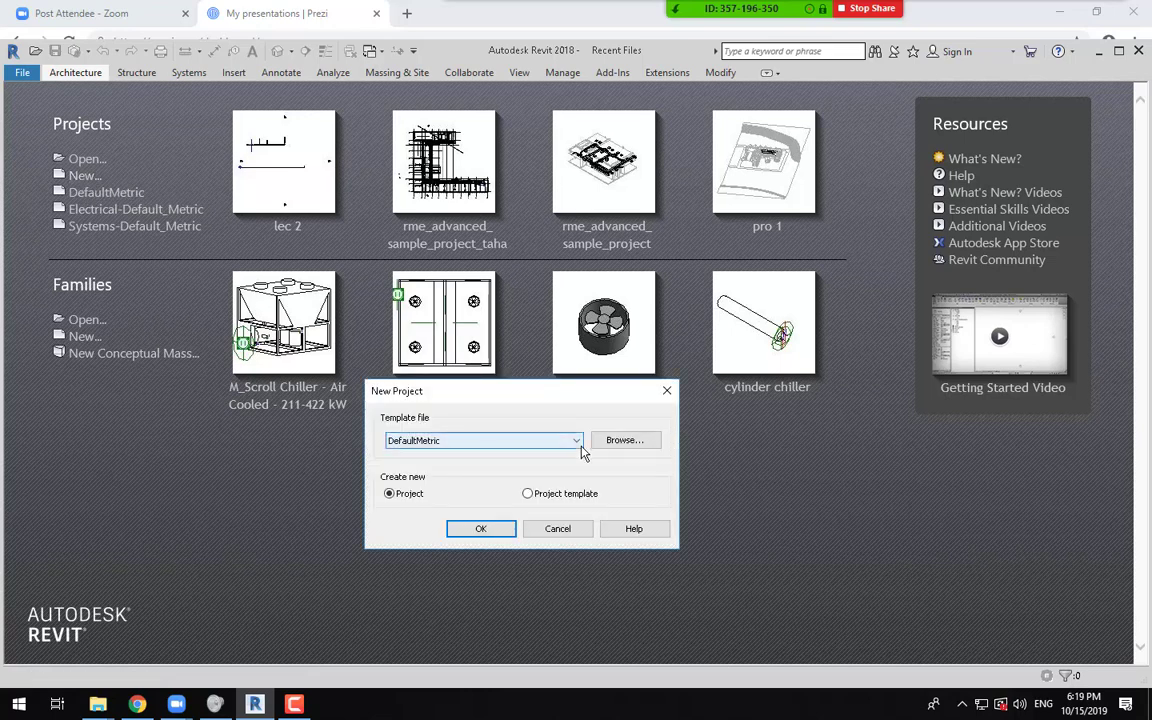
pyautogui.moveTo(576, 391); pyautogui.dragTo(595, 261)
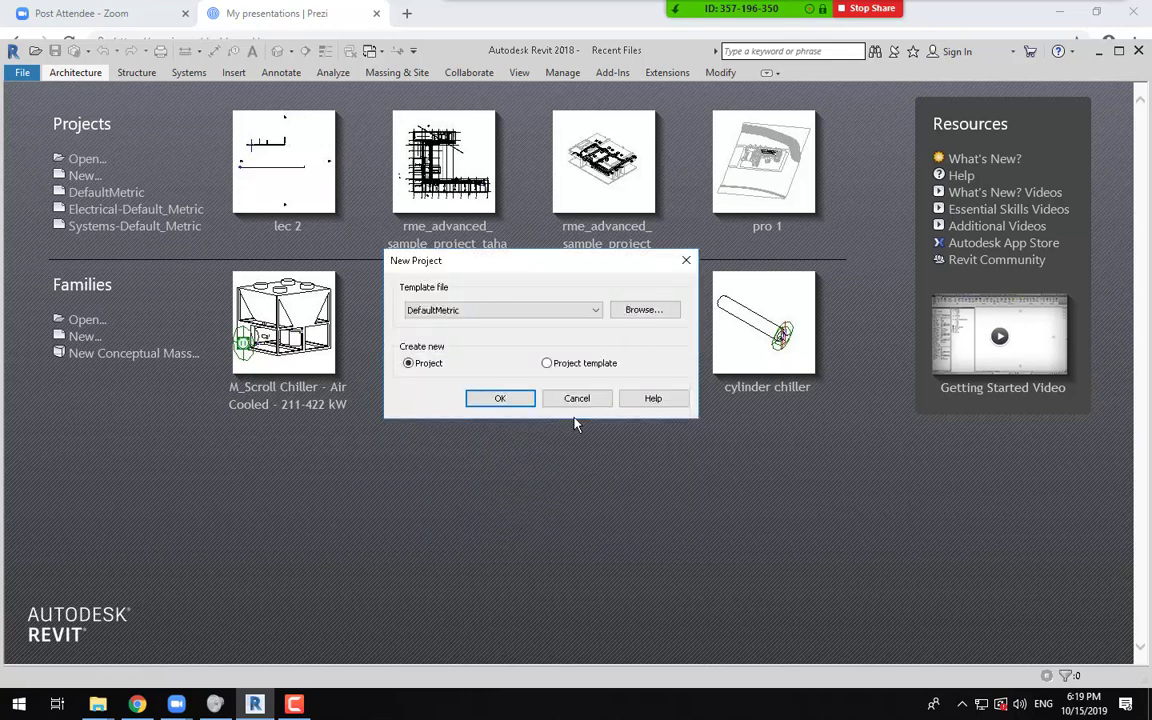
pyautogui.click(547, 311)
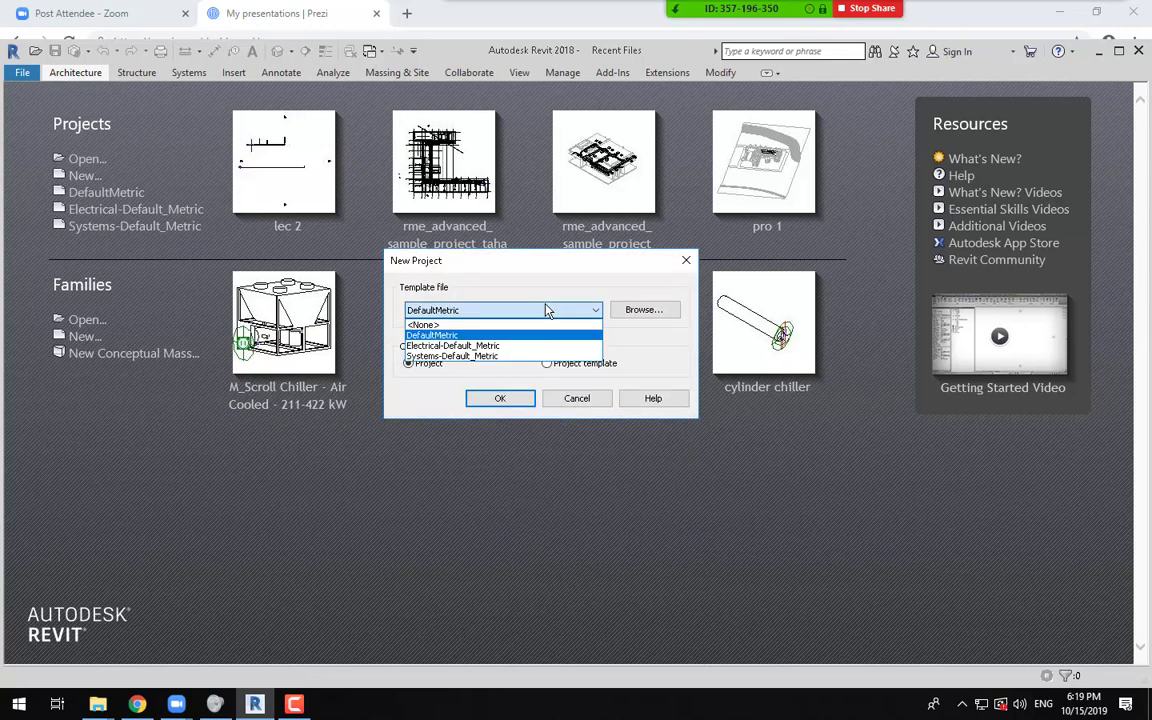
pyautogui.click(492, 357)
pyautogui.moveTo(504, 275); pyautogui.dragTo(502, 346)
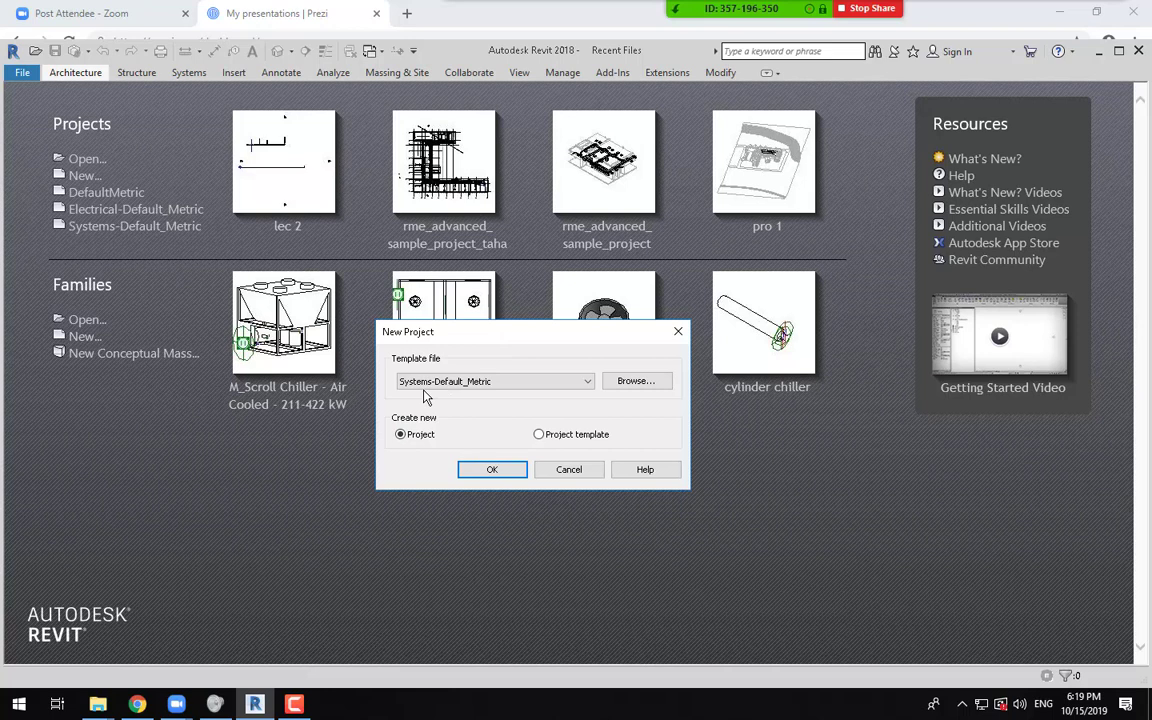
pyautogui.click(294, 704)
pyautogui.click(987, 629)
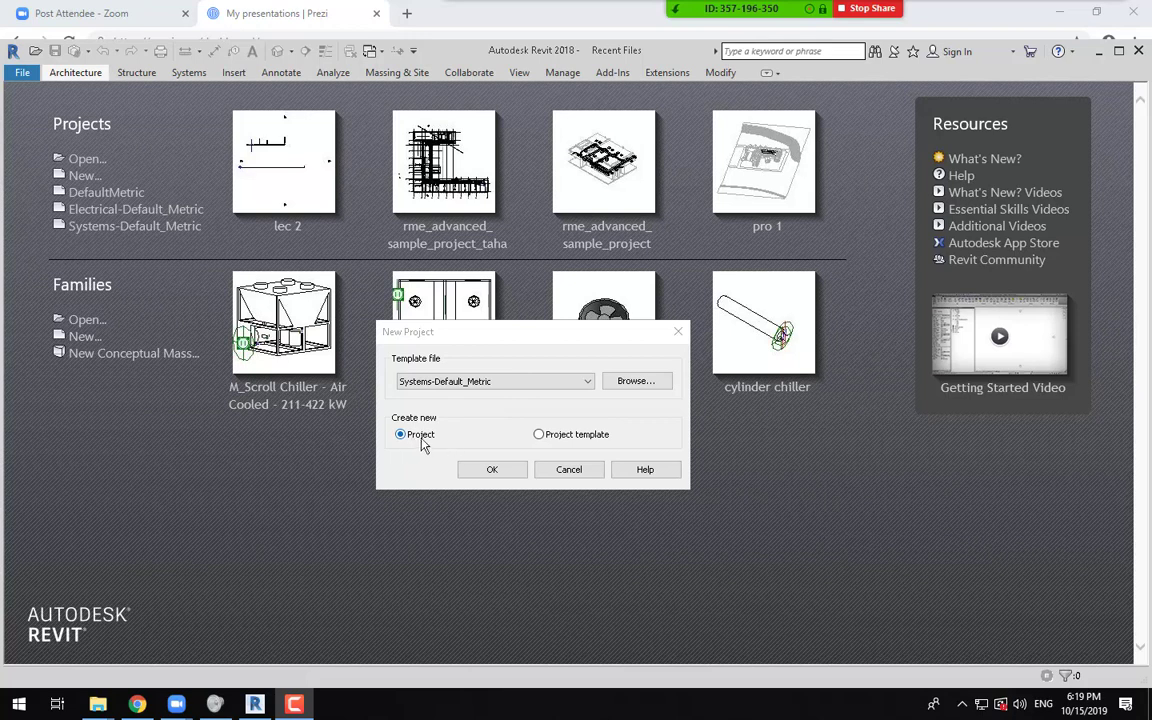
pyautogui.click(495, 470)
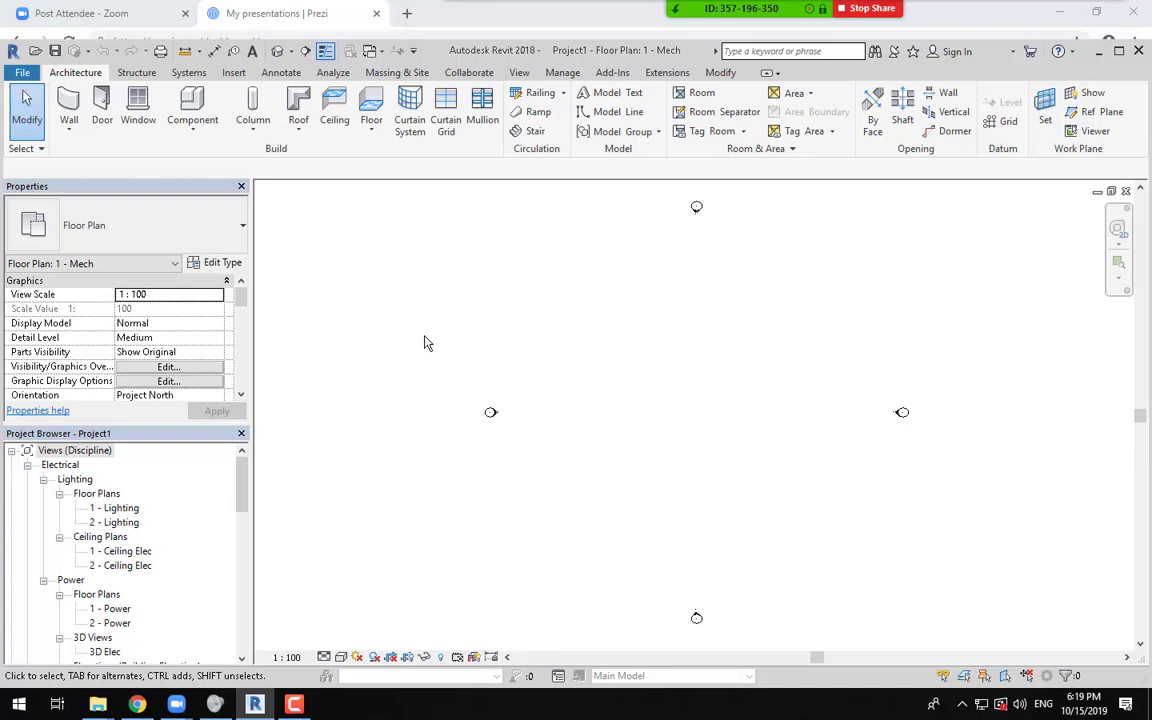
# Step: Start linking a Revit model and browse to the Samples folder under Program Files, Autodesk, Revit 2018 on drive C
pyautogui.click(231, 74)
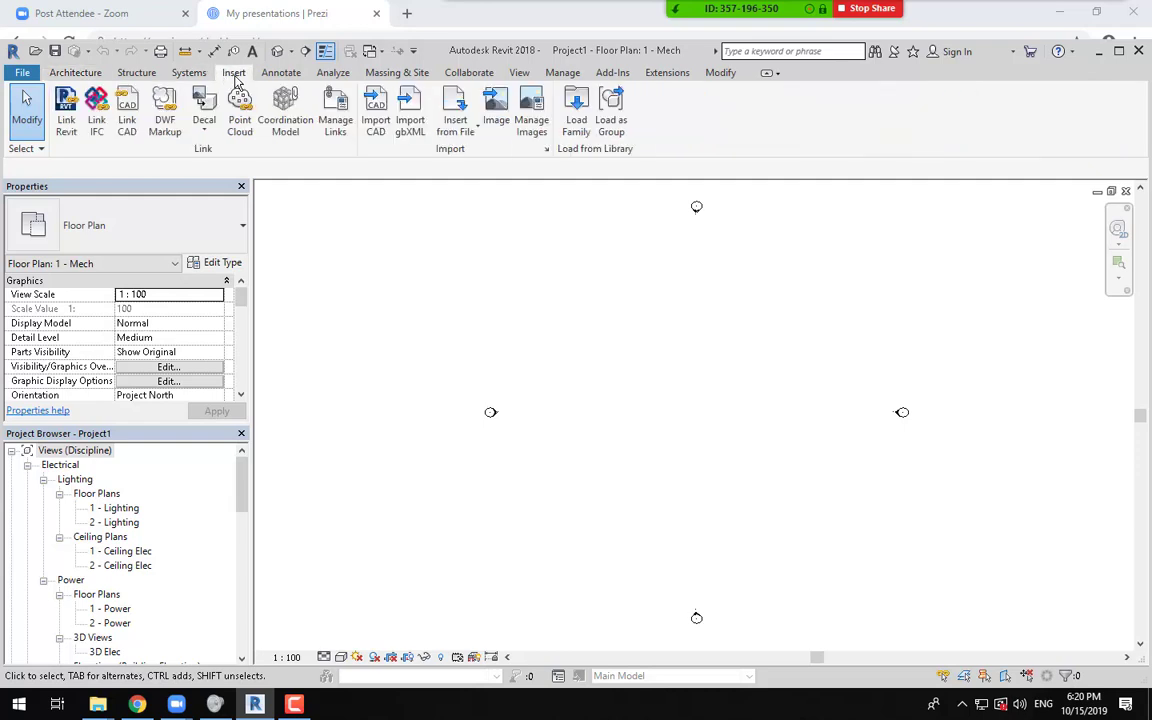
pyautogui.click(68, 125)
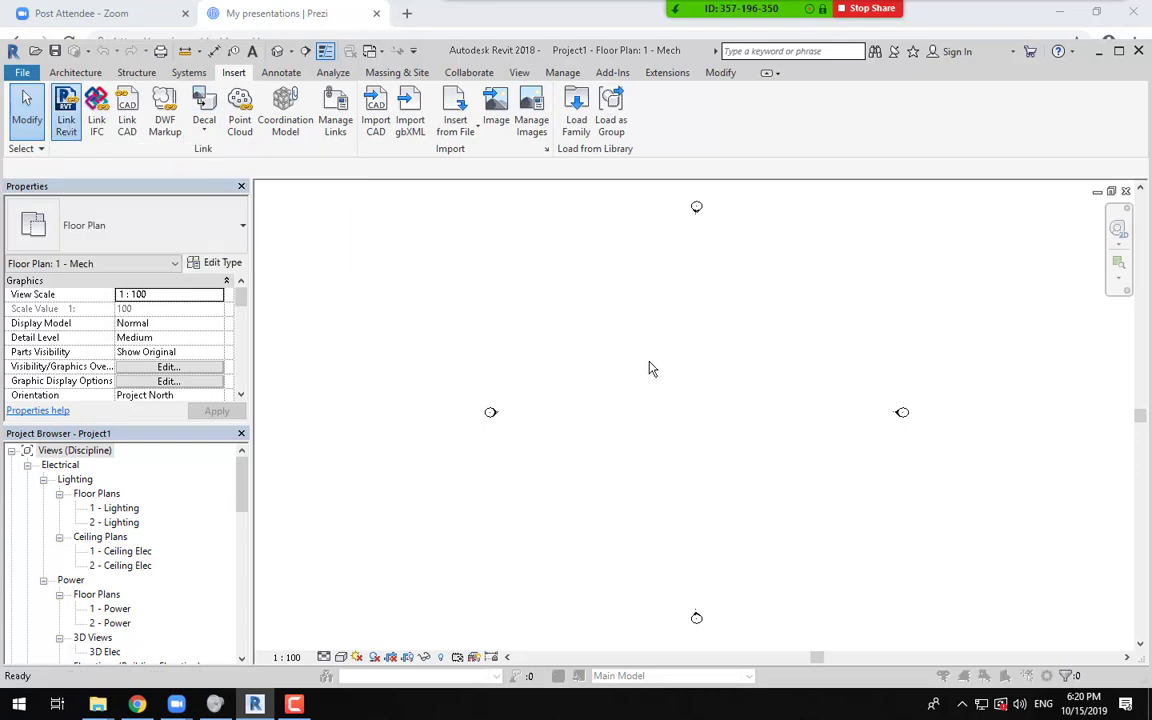
pyautogui.moveTo(505, 137); pyautogui.dragTo(606, 111)
pyautogui.click(791, 140)
pyautogui.click(791, 140)
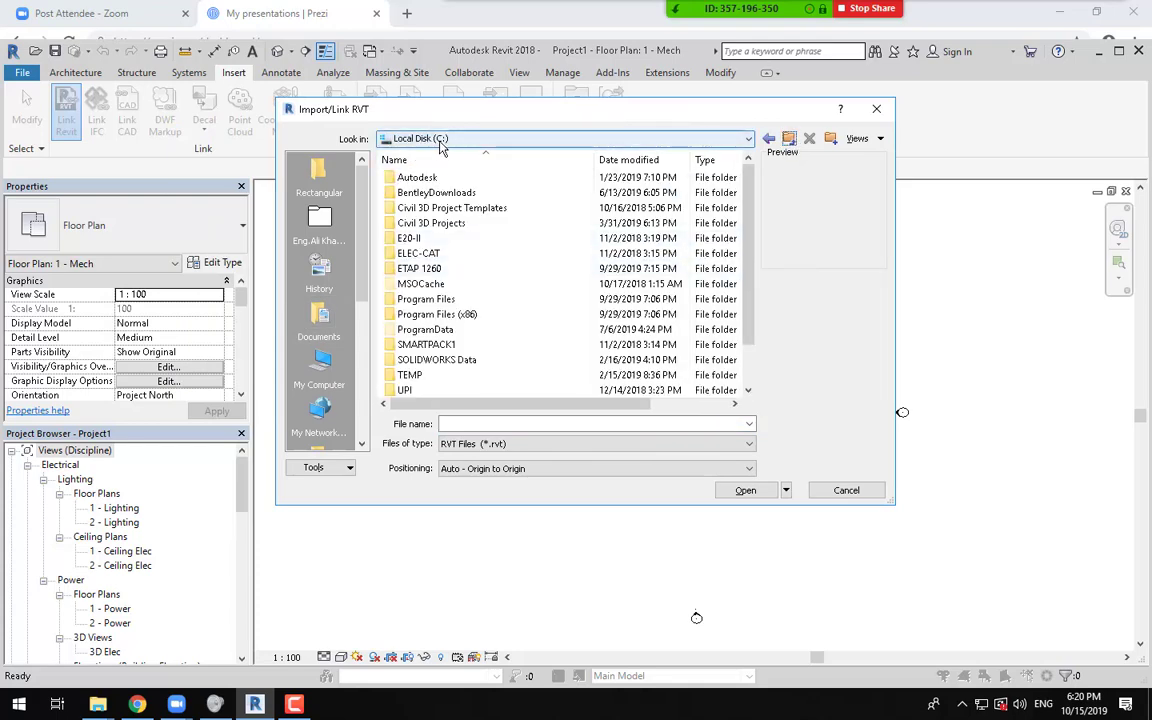
pyautogui.doubleClick(440, 299)
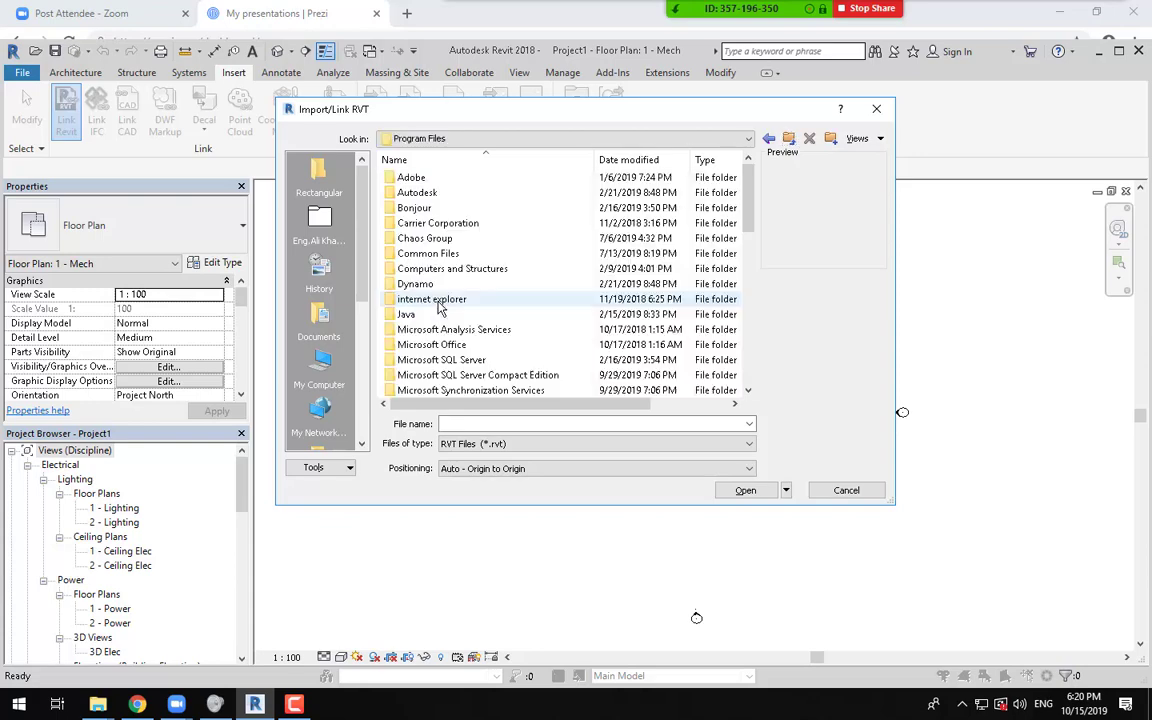
pyautogui.doubleClick(417, 192)
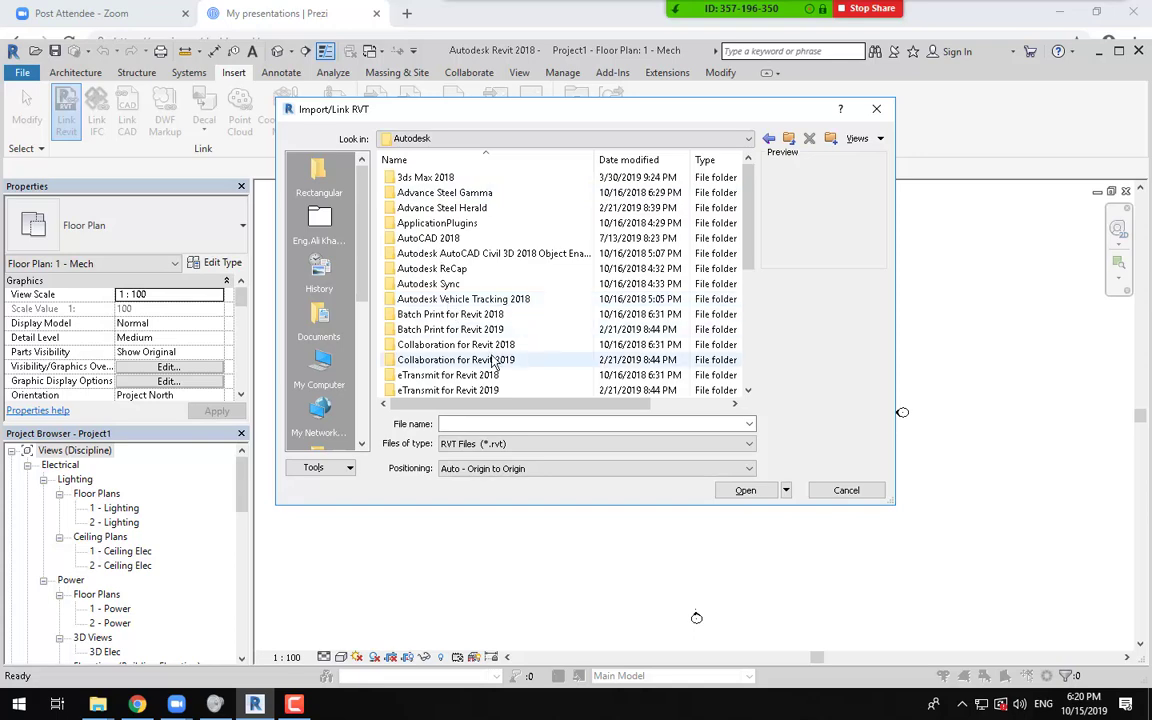
pyautogui.scroll(-3, 494, 358)
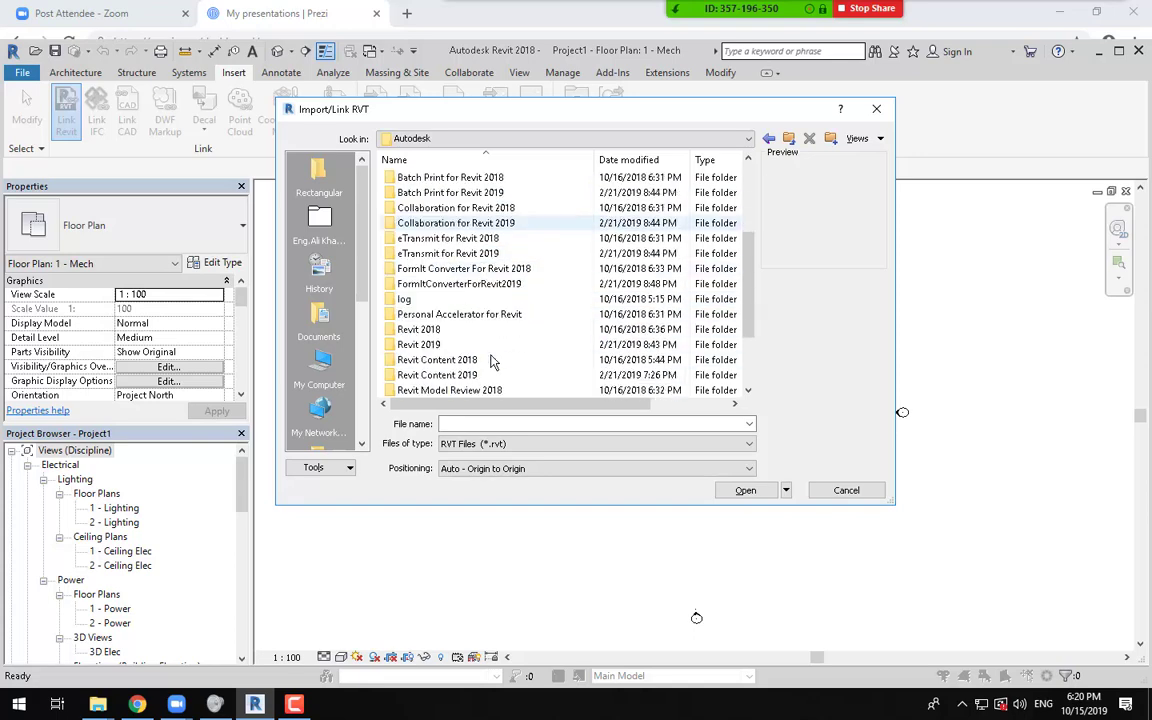
pyautogui.doubleClick(455, 331)
pyautogui.scroll(-4, 472, 342)
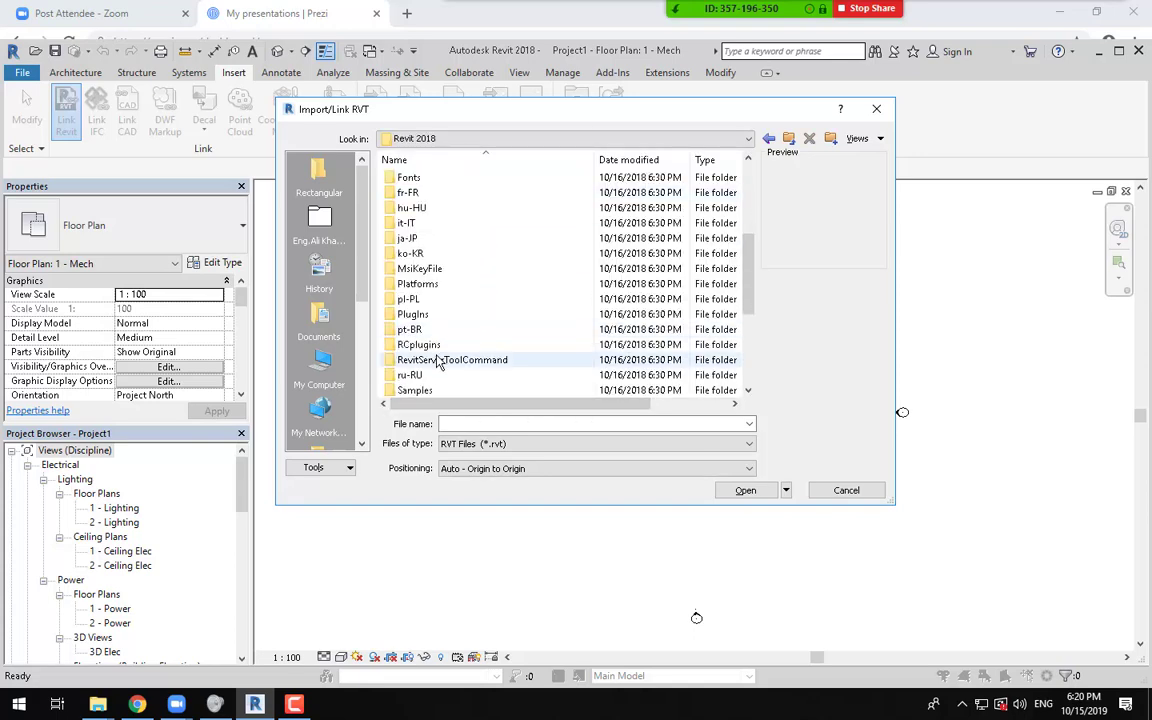
pyautogui.scroll(-1, 437, 360)
pyautogui.click(428, 346)
pyautogui.doubleClick(428, 346)
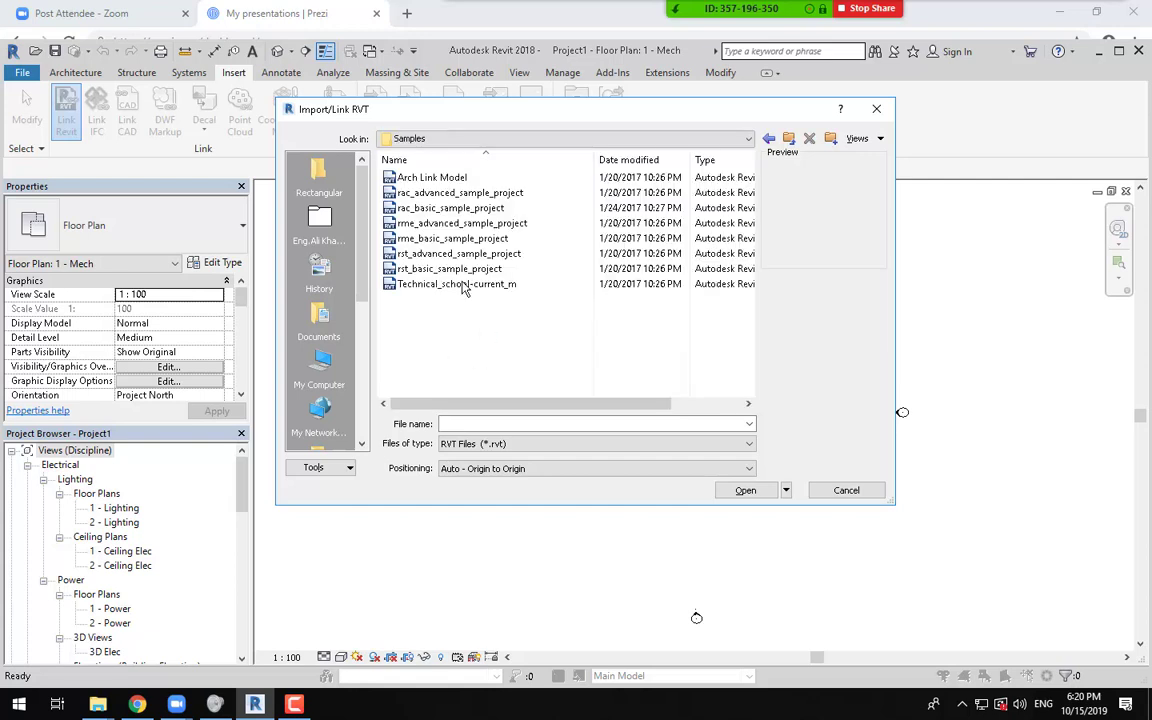
# Step: Link Arch Link Model.rvt into the 1 - Mech floor plan with Auto - Origin to Origin positioning
pyautogui.click(450, 178)
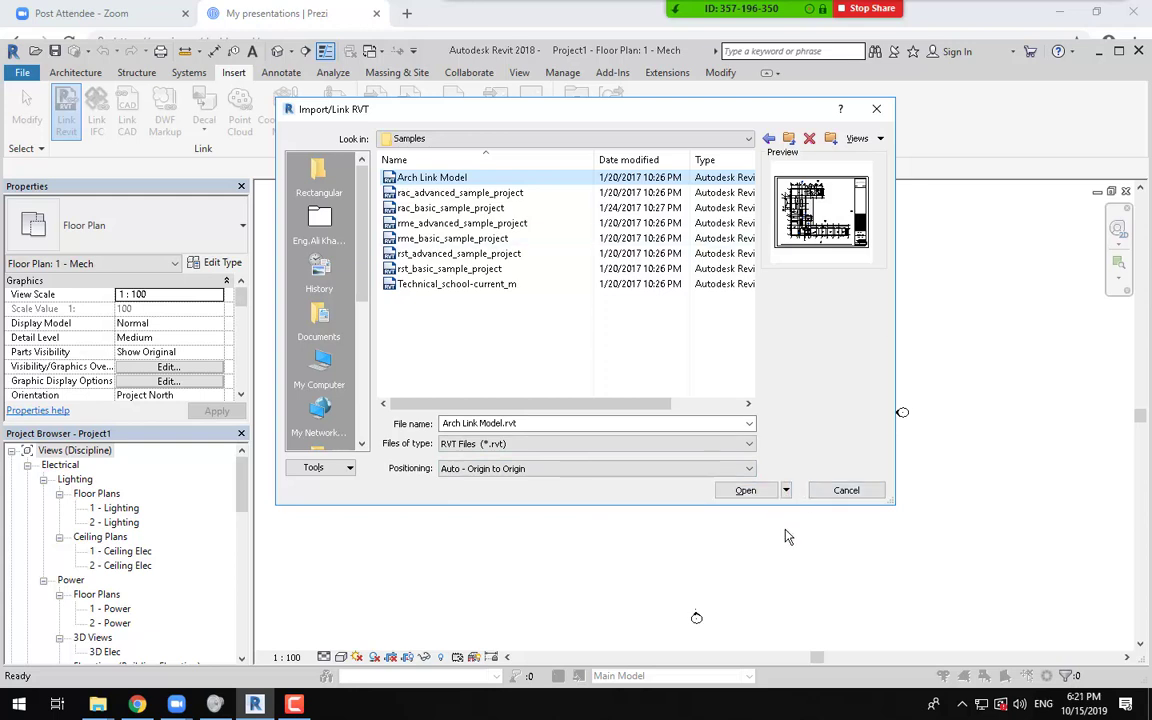
pyautogui.click(743, 492)
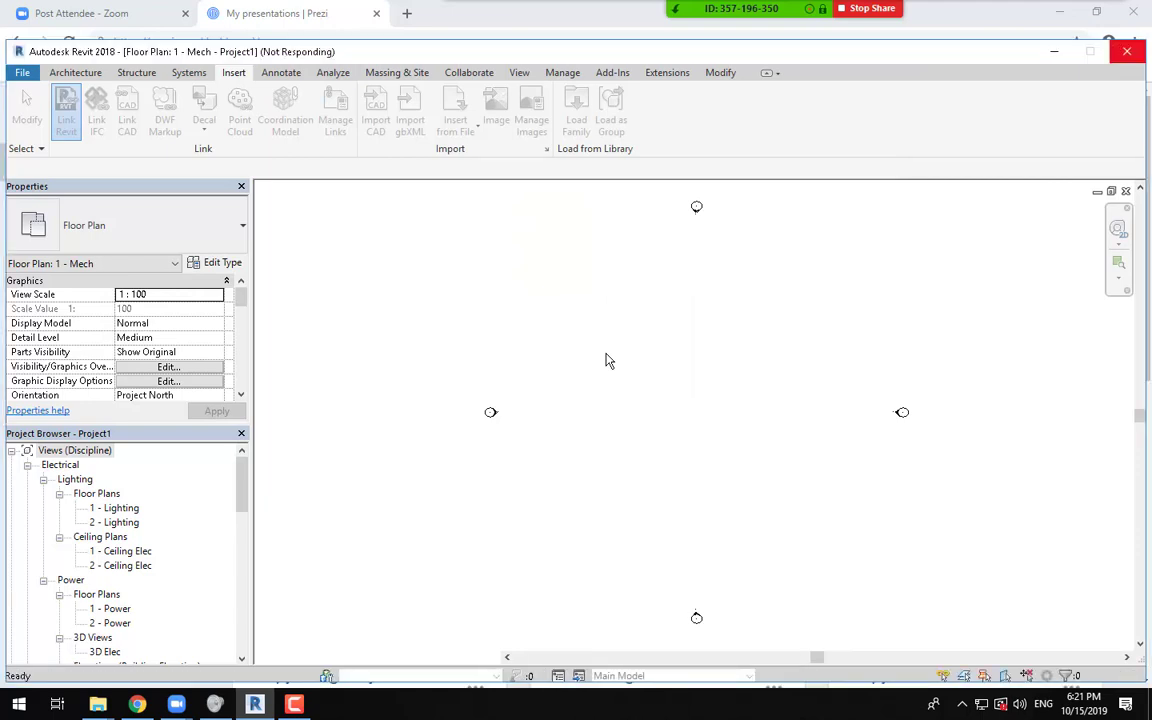
pyautogui.scroll(-2, 918, 448)
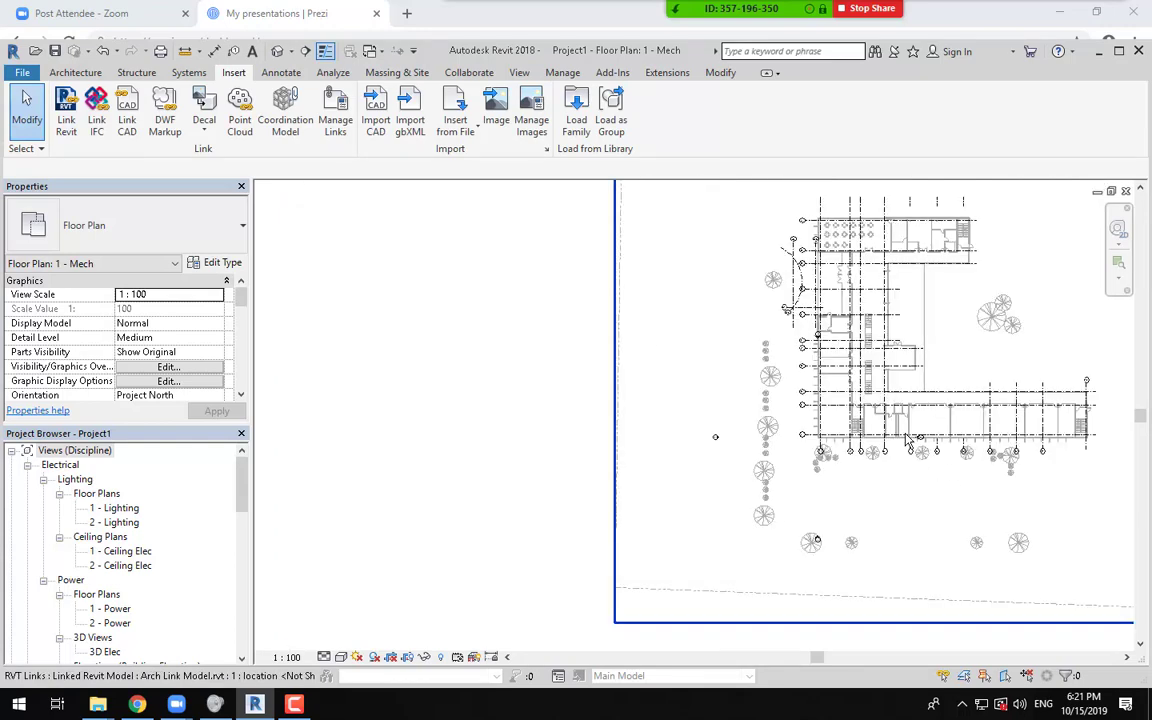
pyautogui.moveTo(907, 447); pyautogui.dragTo(660, 412, button='middle')
pyautogui.scroll(1, 660, 412)
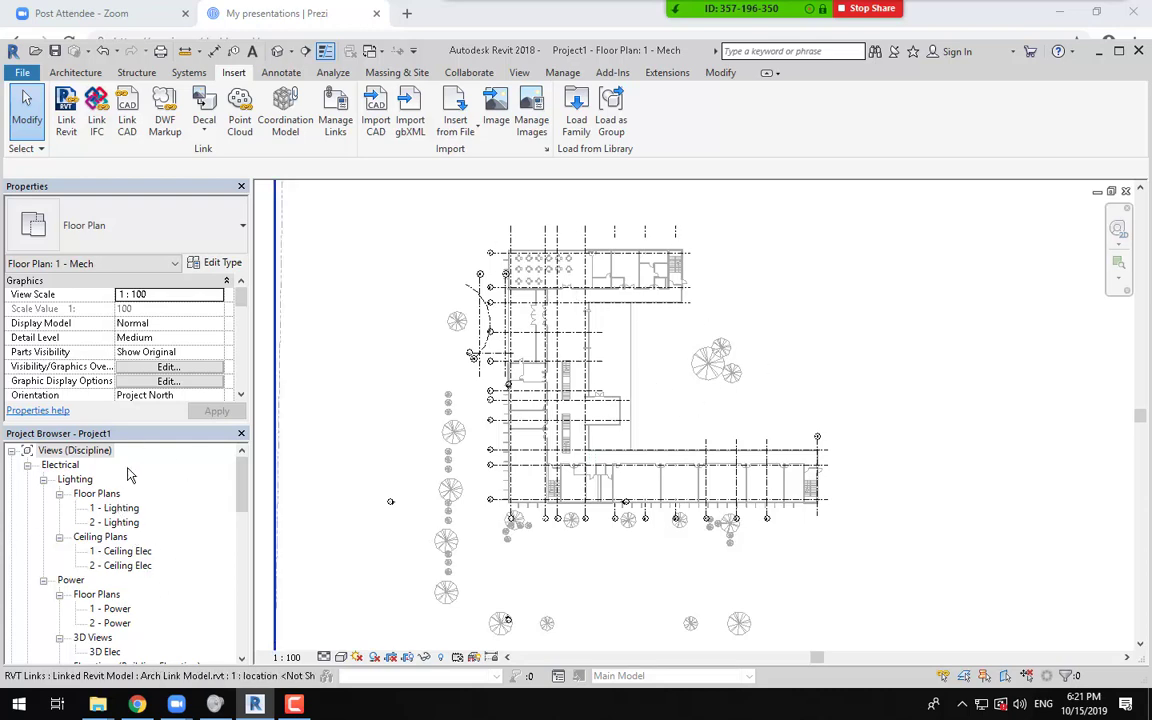
# Step: Maximize the program window and open the North - Elec building elevation of the Power discipline
pyautogui.click(1118, 53)
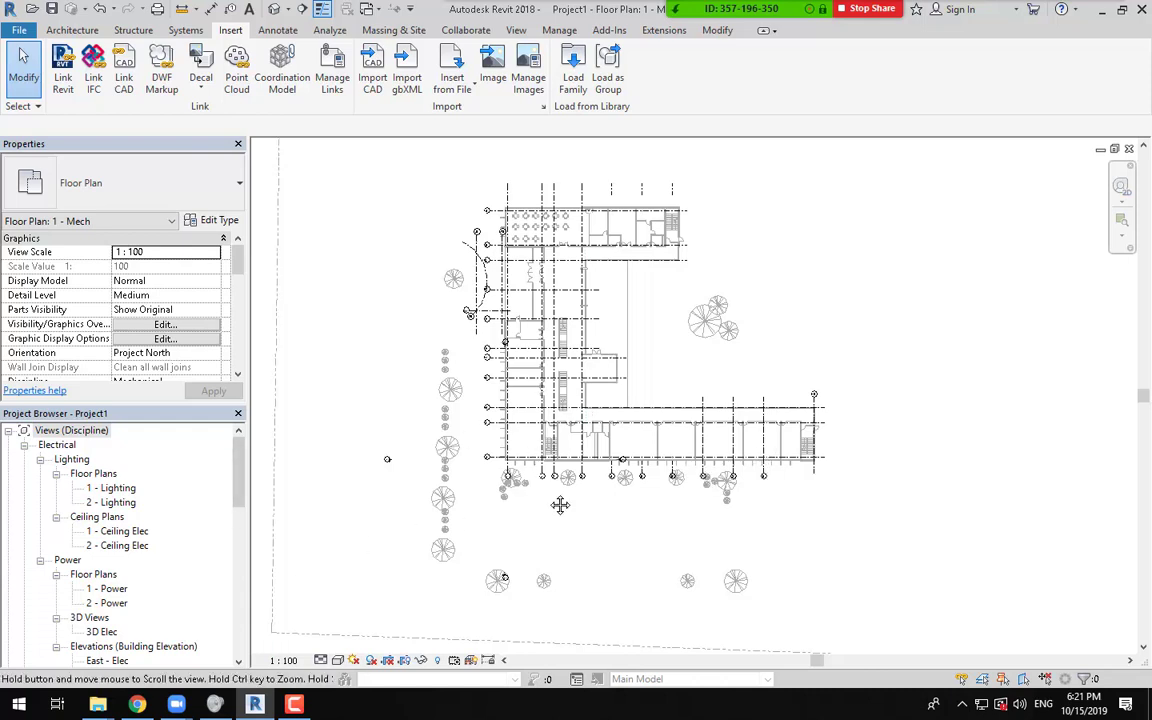
pyautogui.moveTo(558, 501); pyautogui.dragTo(552, 507, button='middle')
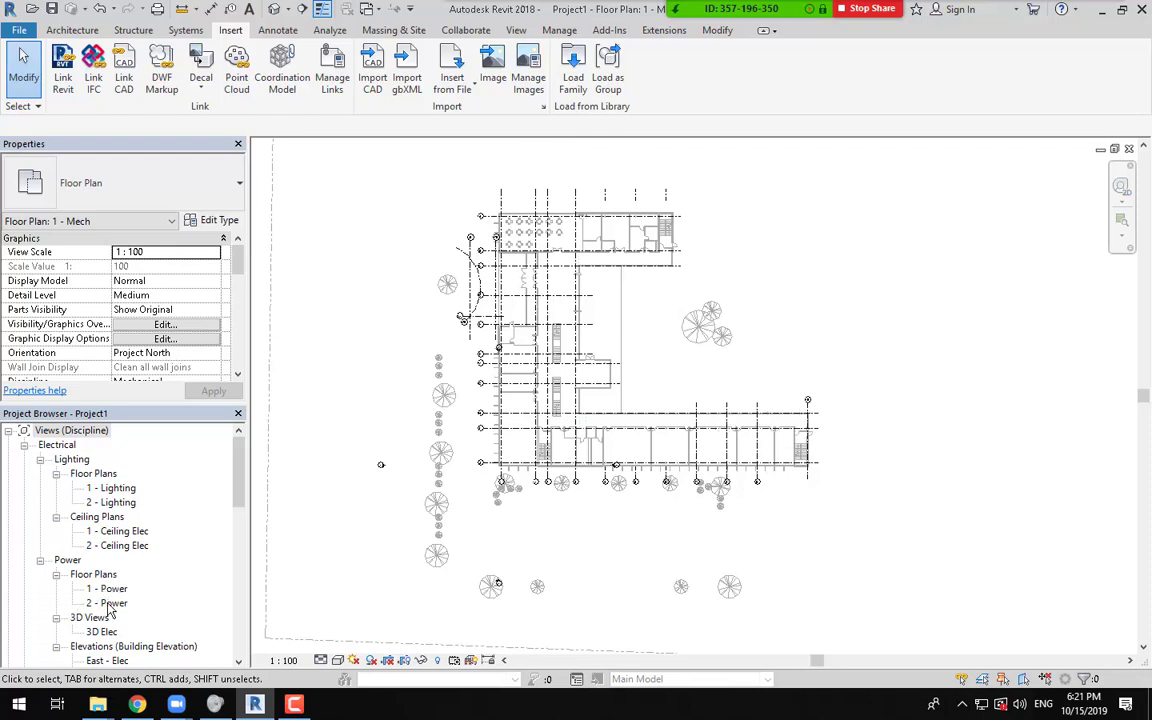
pyautogui.scroll(-1, 115, 605)
pyautogui.scroll(-1, 118, 607)
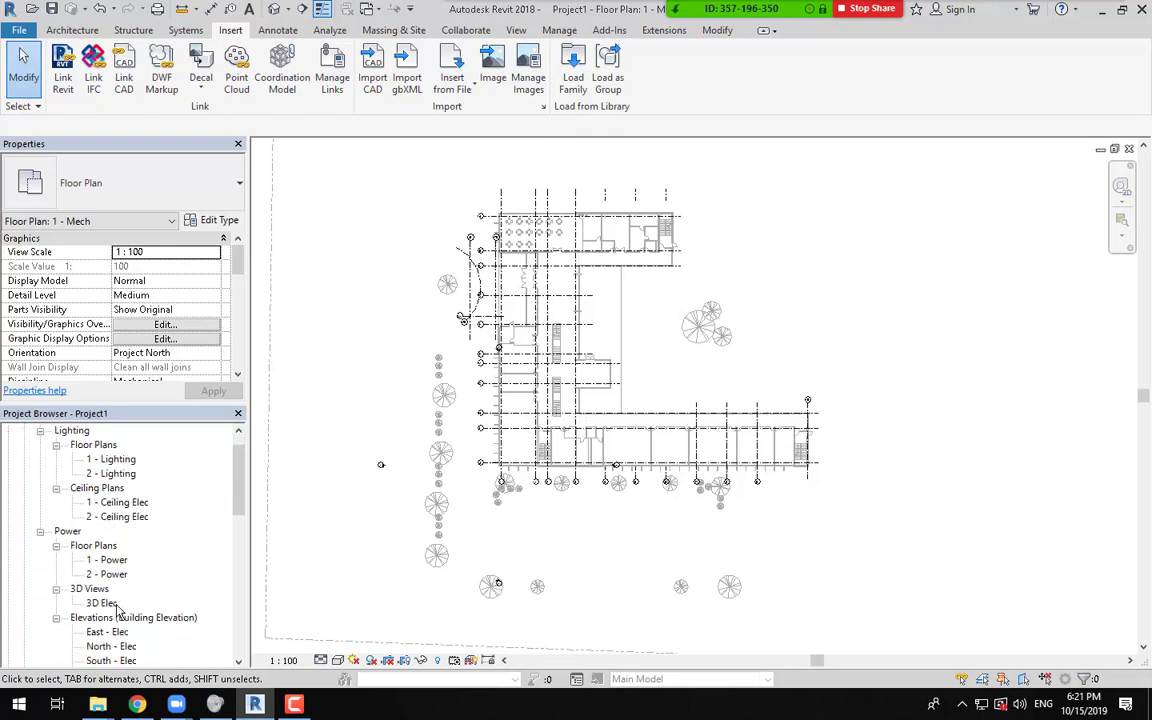
pyautogui.scroll(-2, 100, 543)
pyautogui.scroll(-1, 105, 545)
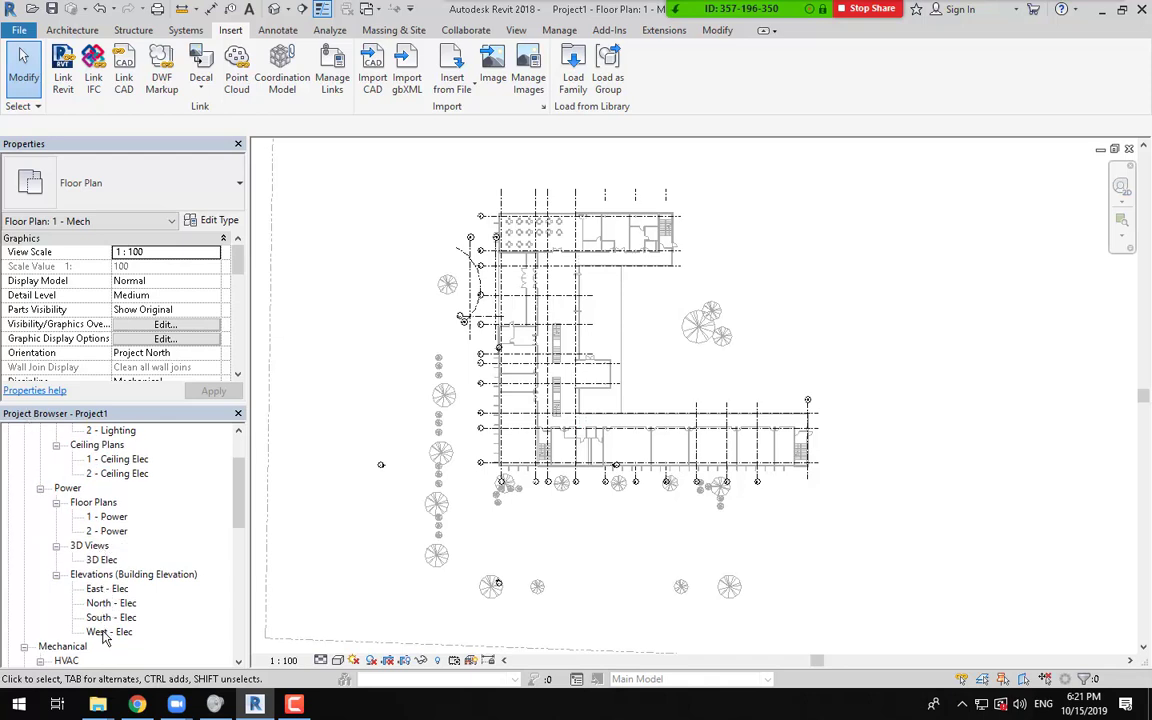
pyautogui.click(93, 604)
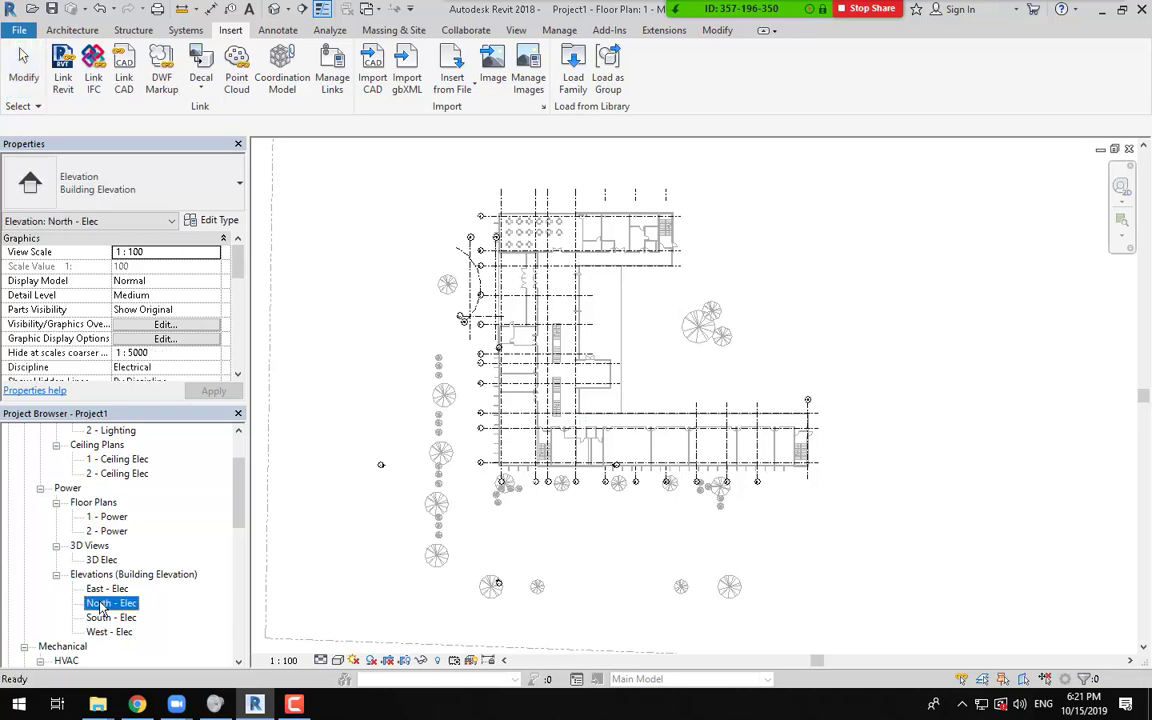
pyautogui.doubleClick(98, 604)
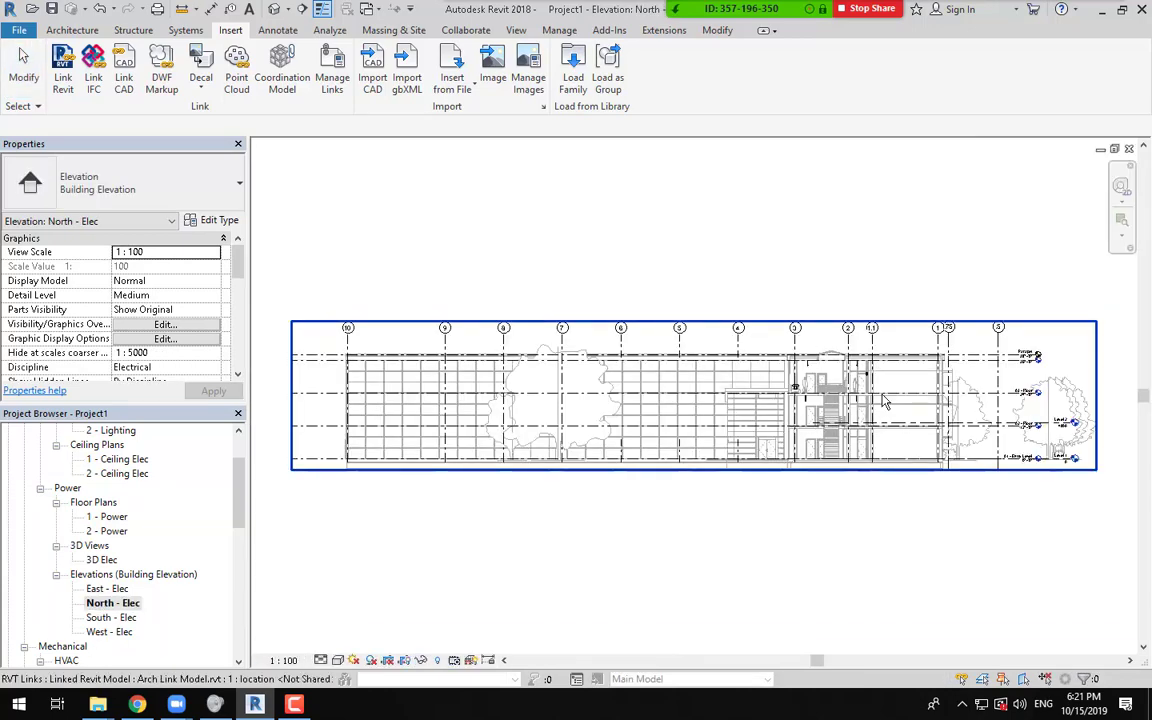
# Step: Delete the project's Level 2 in the North - Elec elevation, accepting the removal of its associated views
pyautogui.scroll(4, 740, 390)
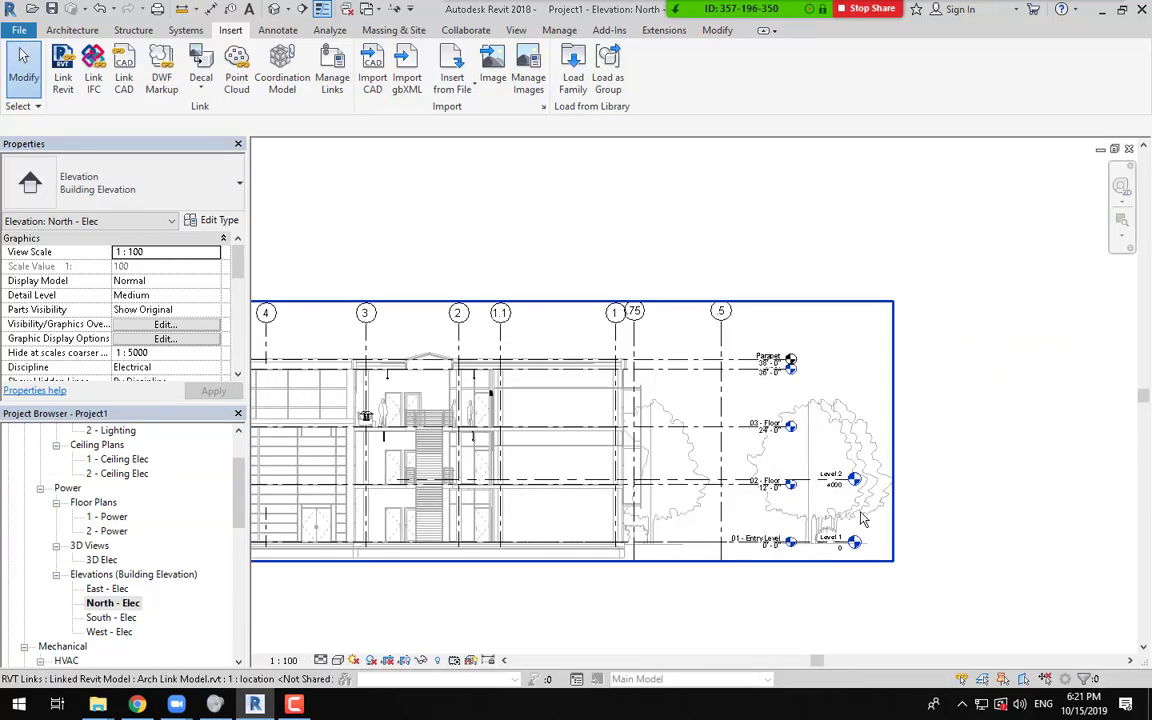
pyautogui.scroll(2, 755, 342)
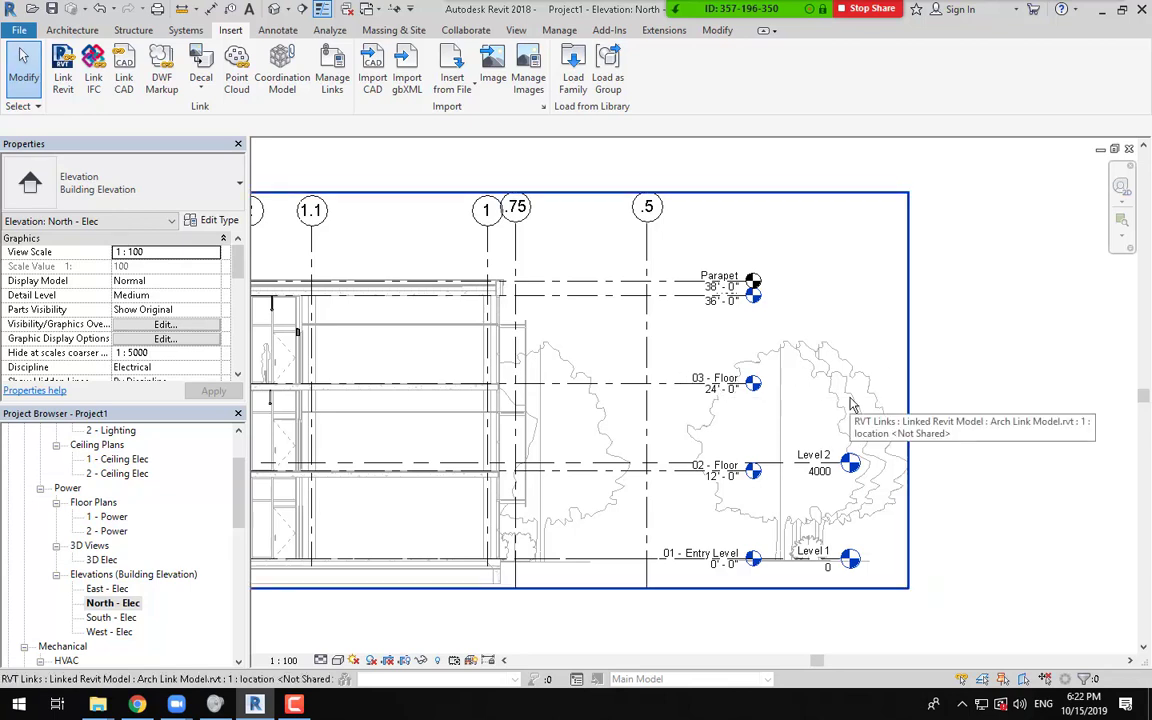
pyautogui.click(543, 411)
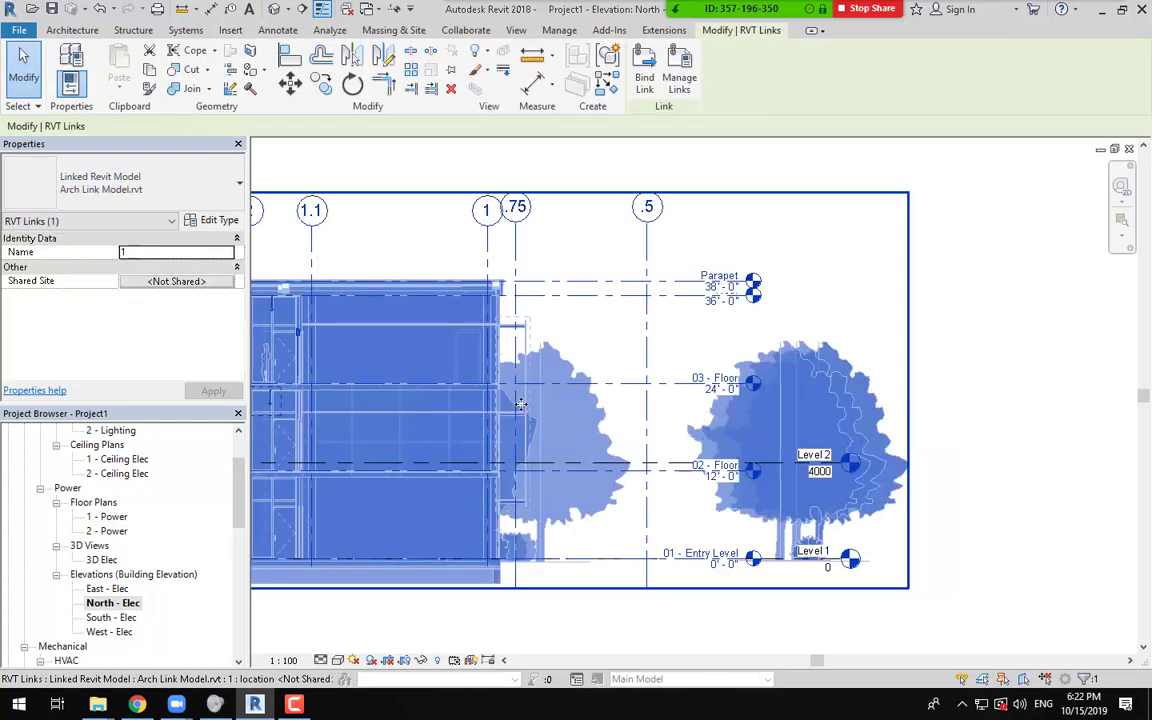
pyautogui.press('Escape')
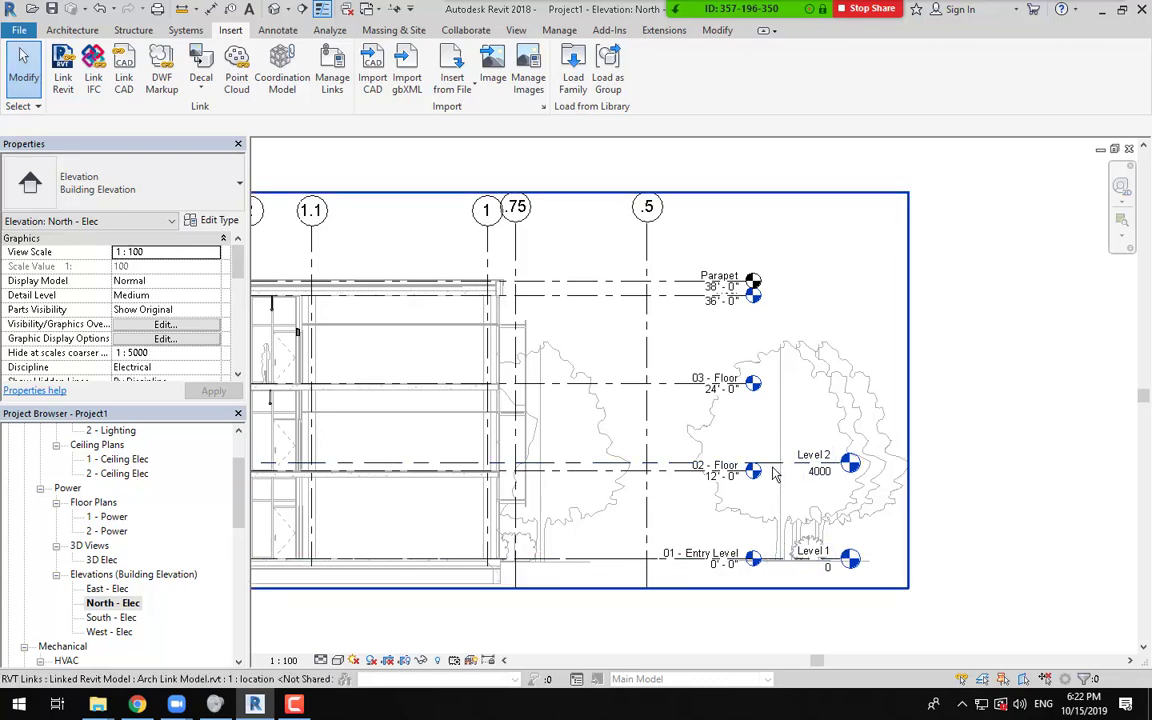
pyautogui.click(818, 460)
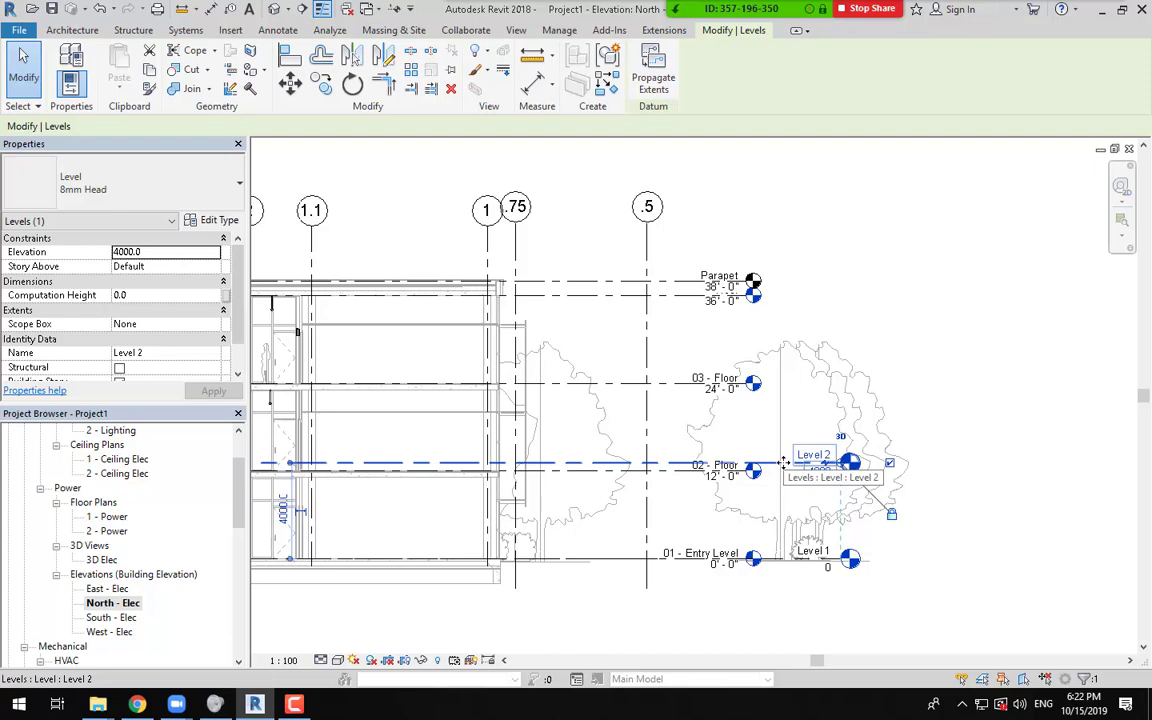
pyautogui.press('Delete')
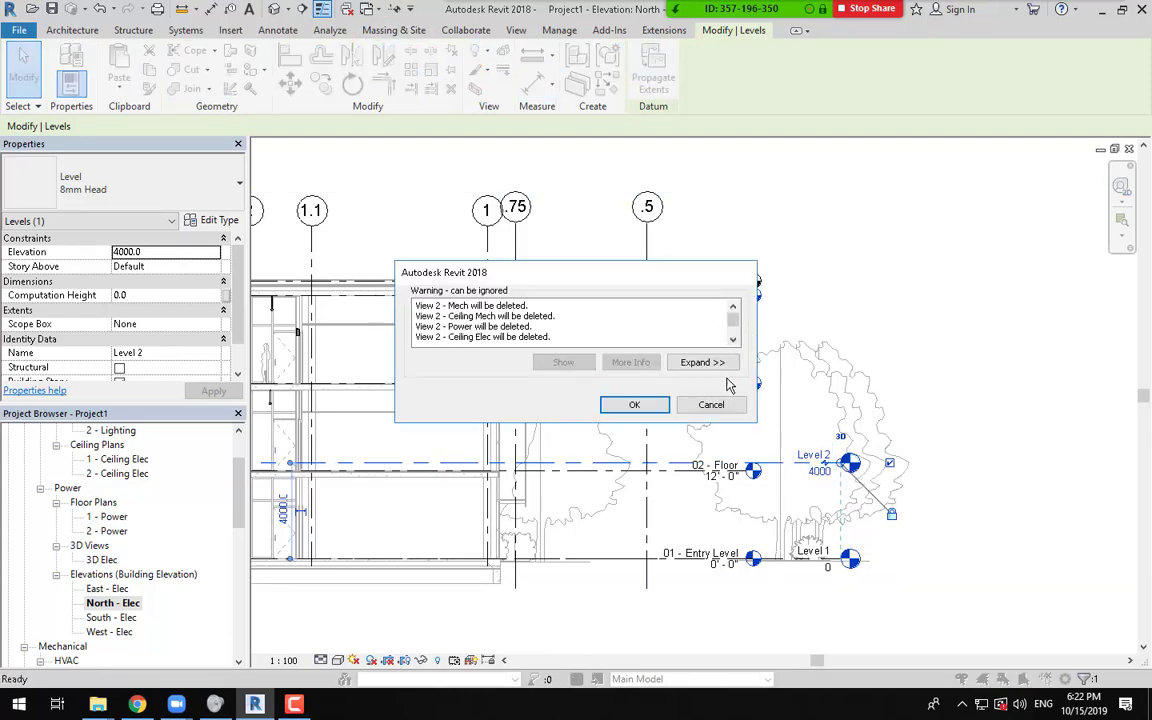
pyautogui.click(652, 408)
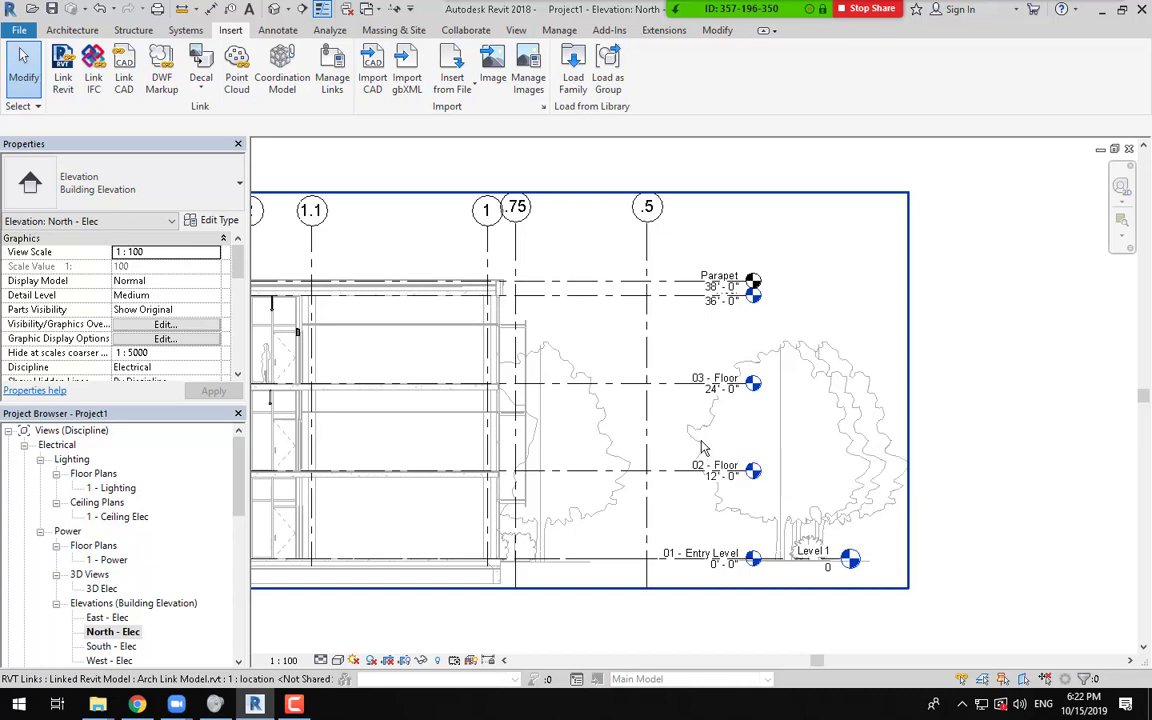
# Step: Start a Copy/Monitor session on the linked Arch Link Model.rvt in the North - Elec elevation
pyautogui.click(466, 31)
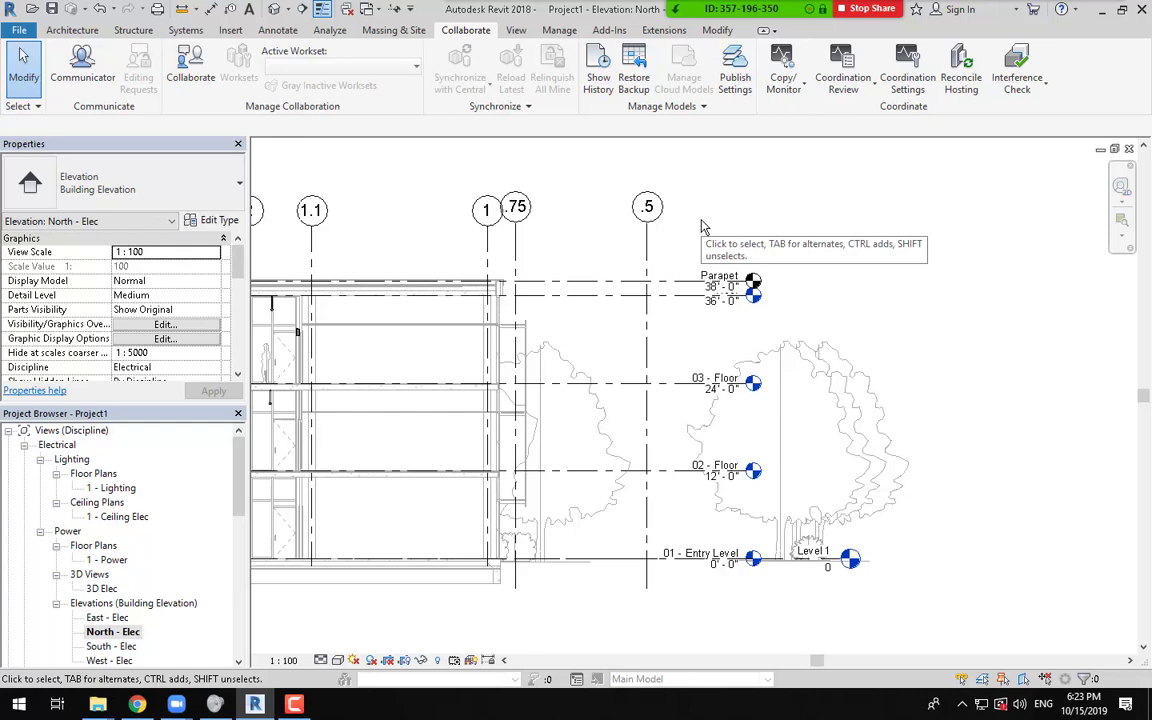
pyautogui.click(785, 90)
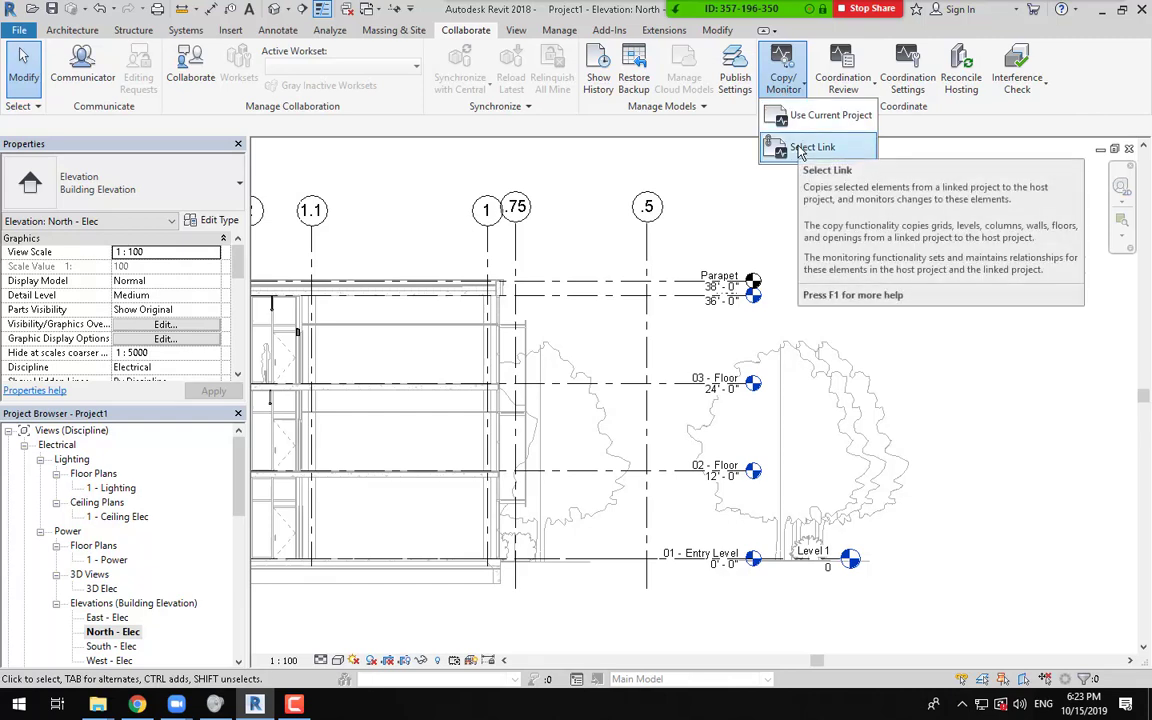
pyautogui.click(800, 150)
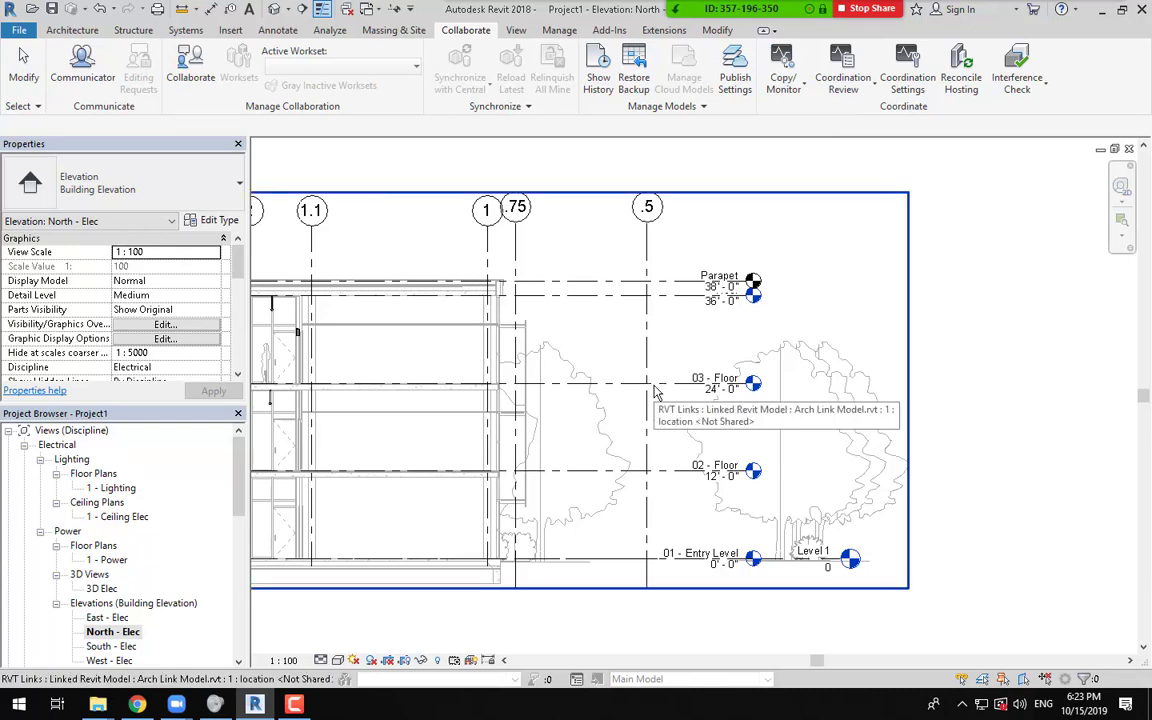
pyautogui.click(655, 392)
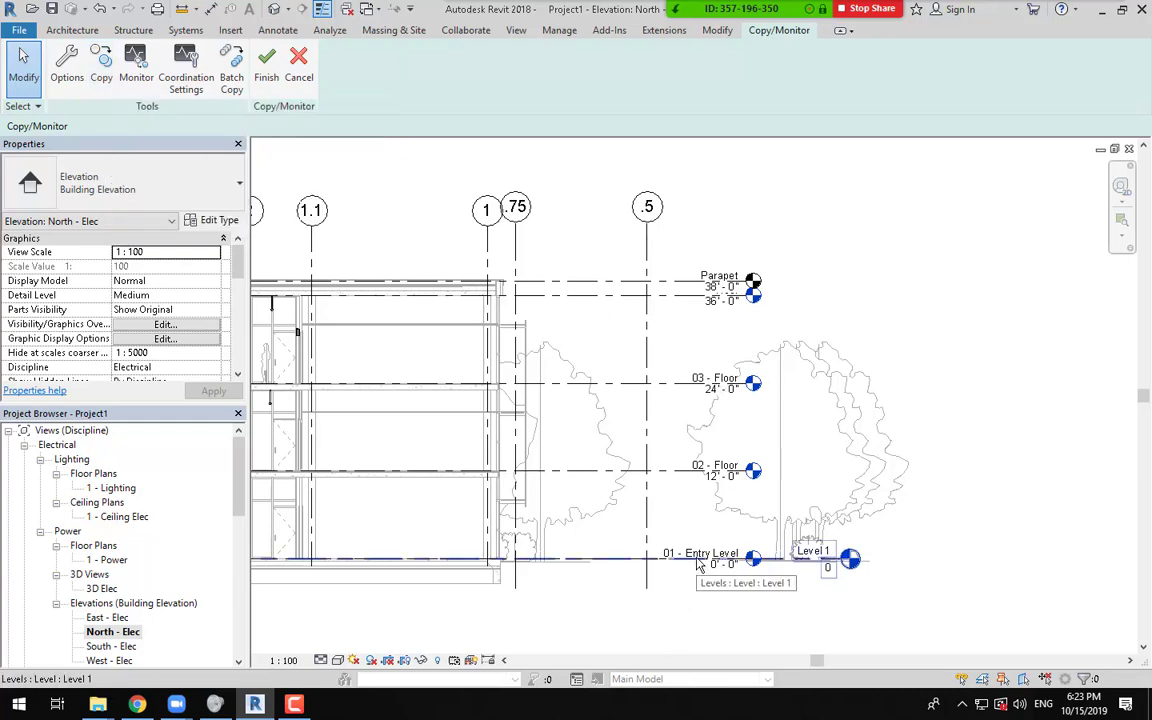
# Step: Copy all the linked model's levels together, from 01 - Entry Level to Parapet, filtering the grids out of the multiple selection
pyautogui.click(104, 72)
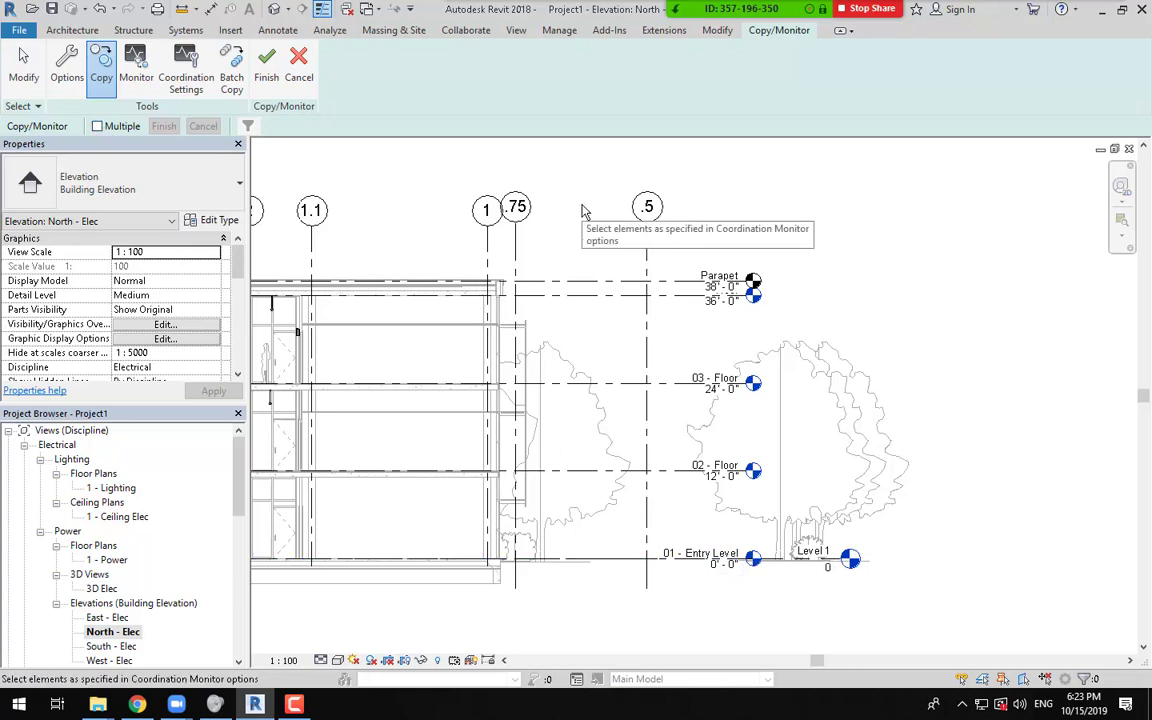
pyautogui.click(97, 127)
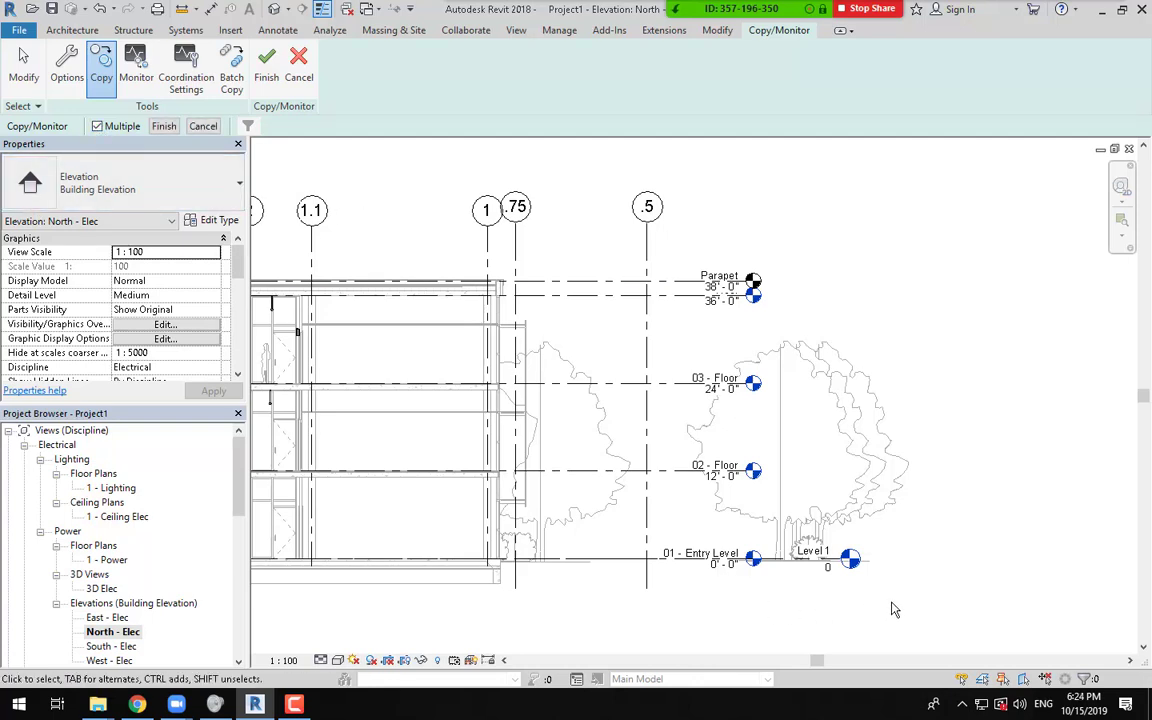
pyautogui.moveTo(913, 612); pyautogui.dragTo(585, 290)
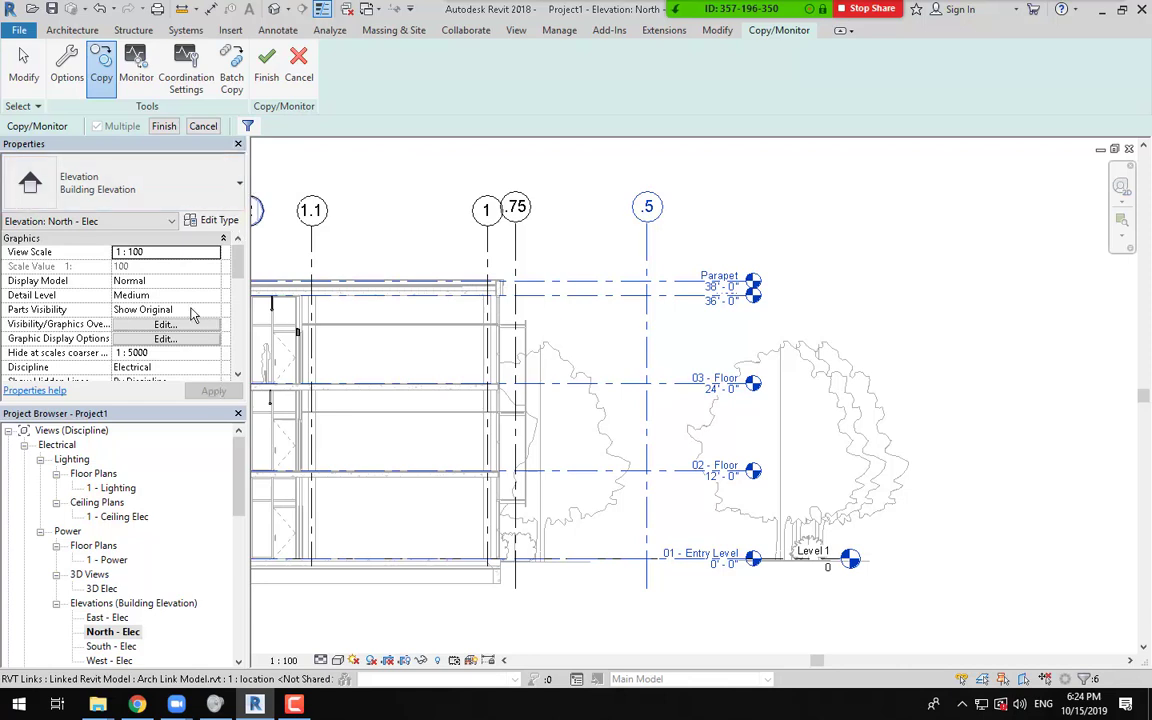
pyautogui.click(248, 127)
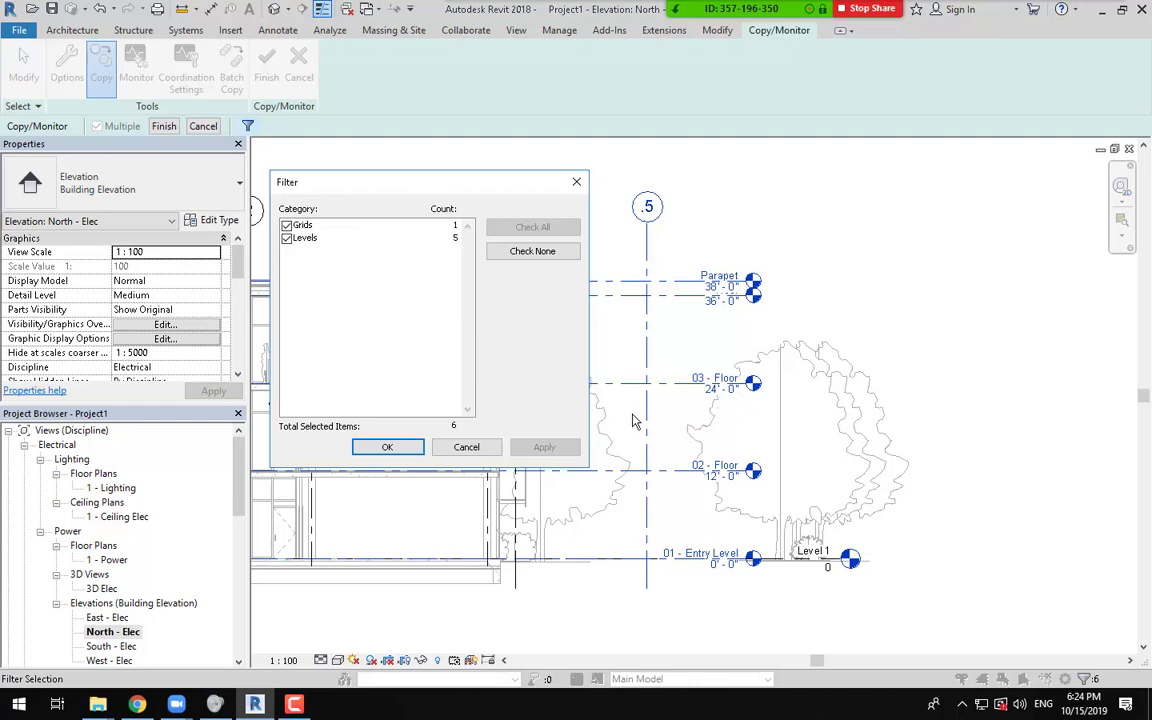
pyautogui.click(287, 226)
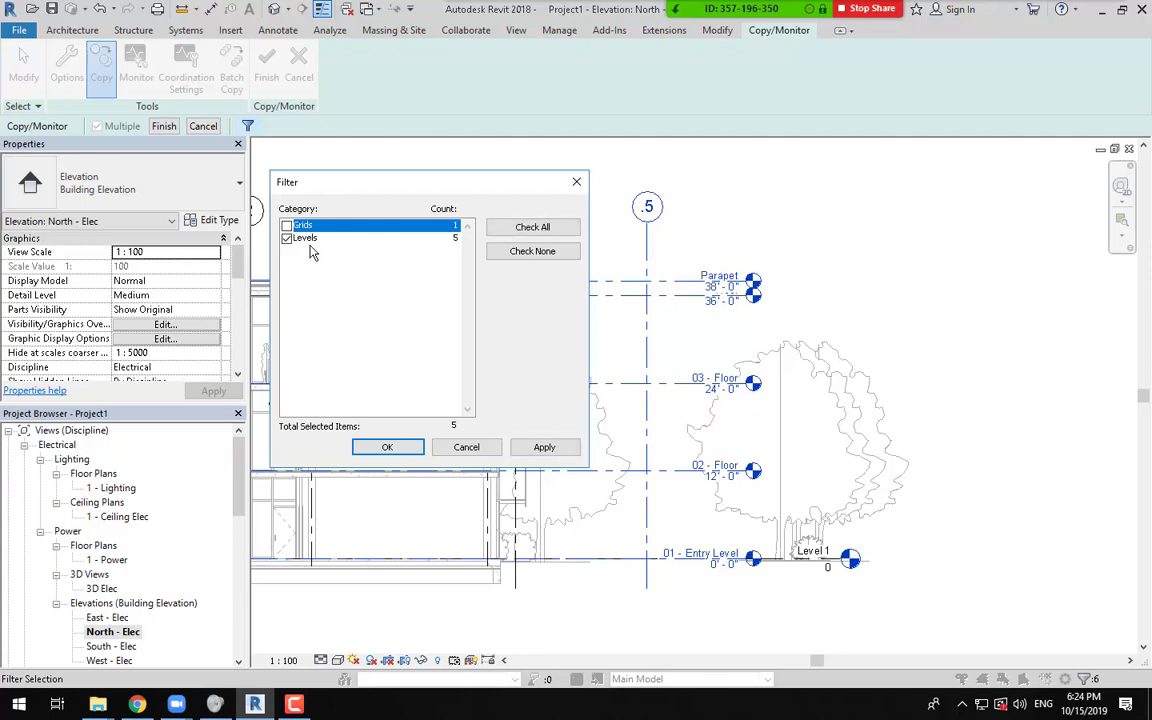
pyautogui.click(388, 448)
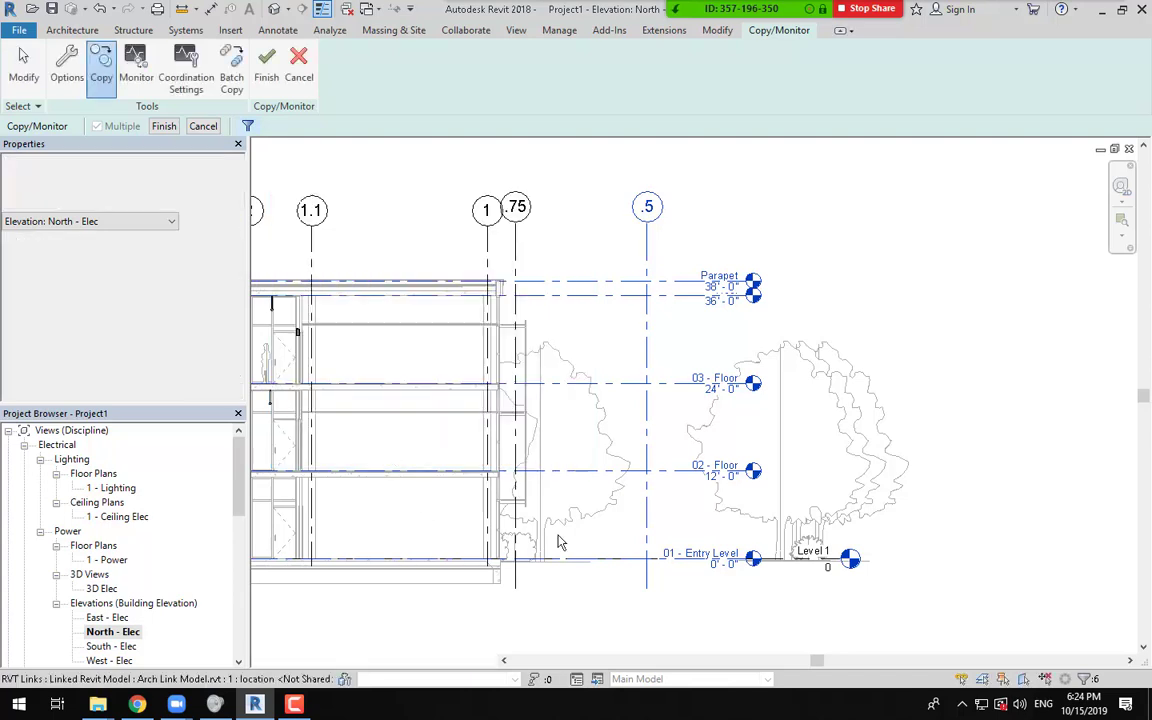
pyautogui.click(167, 132)
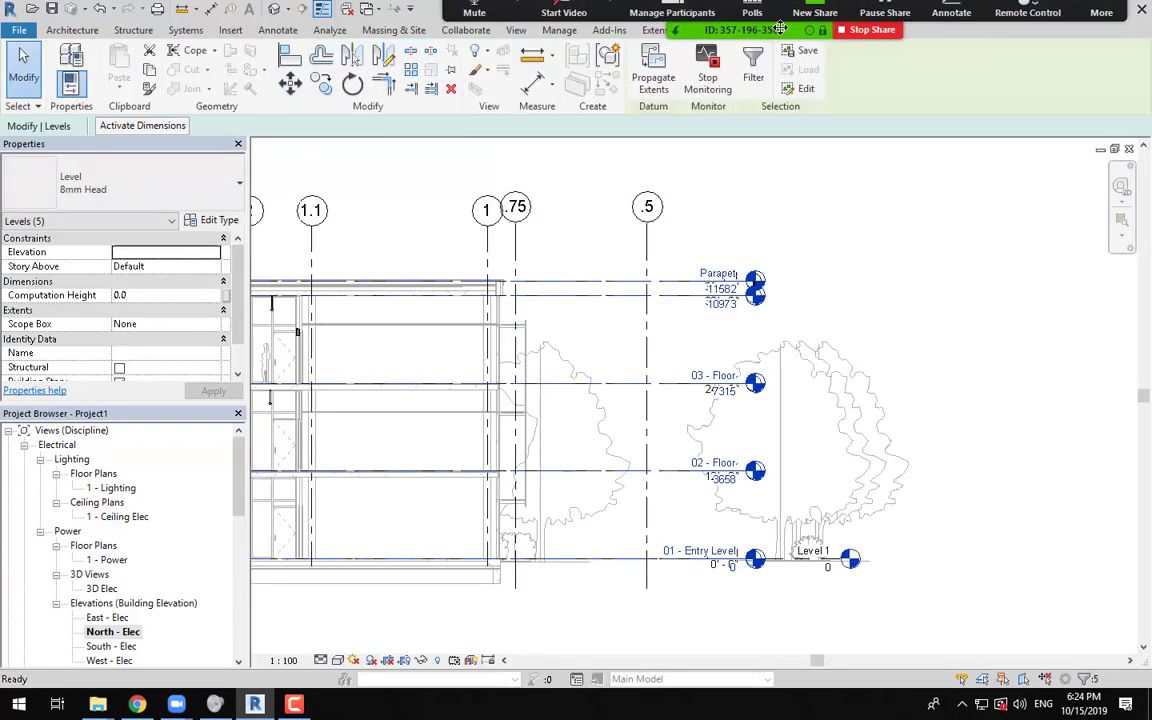
# Step: Return to the Copy/Monitor tools and finish the session for the copied levels
pyautogui.click(1099, 18)
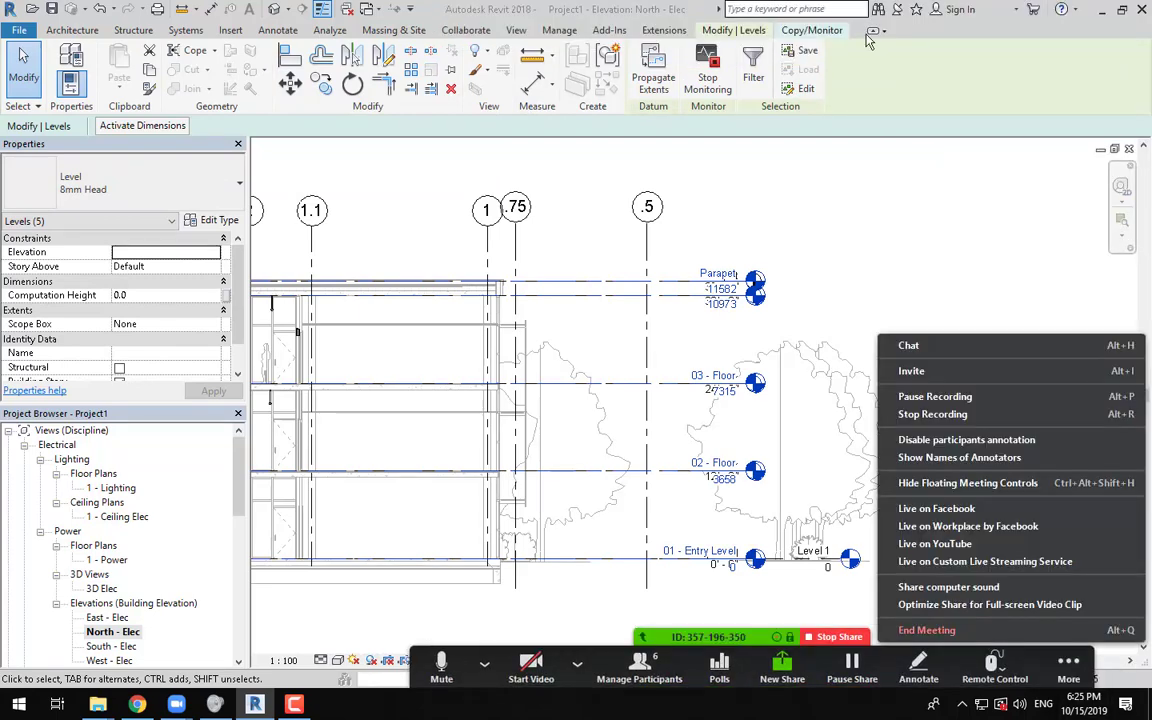
pyautogui.click(812, 30)
pyautogui.click(812, 30)
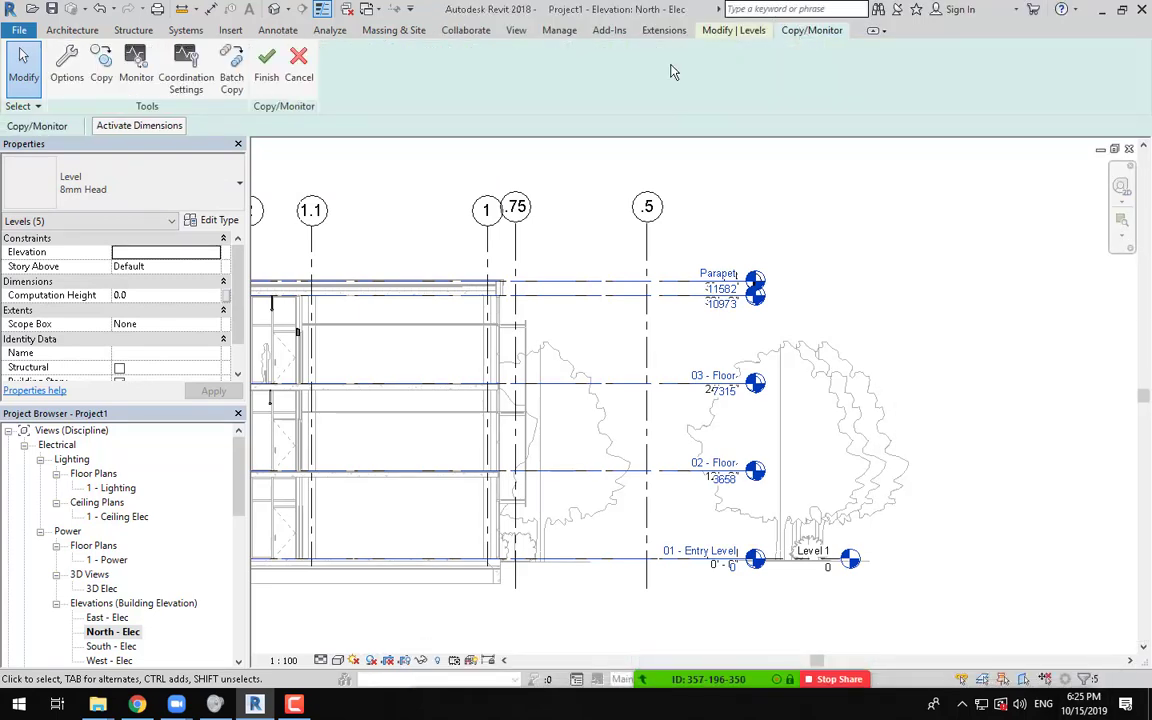
pyautogui.click(266, 80)
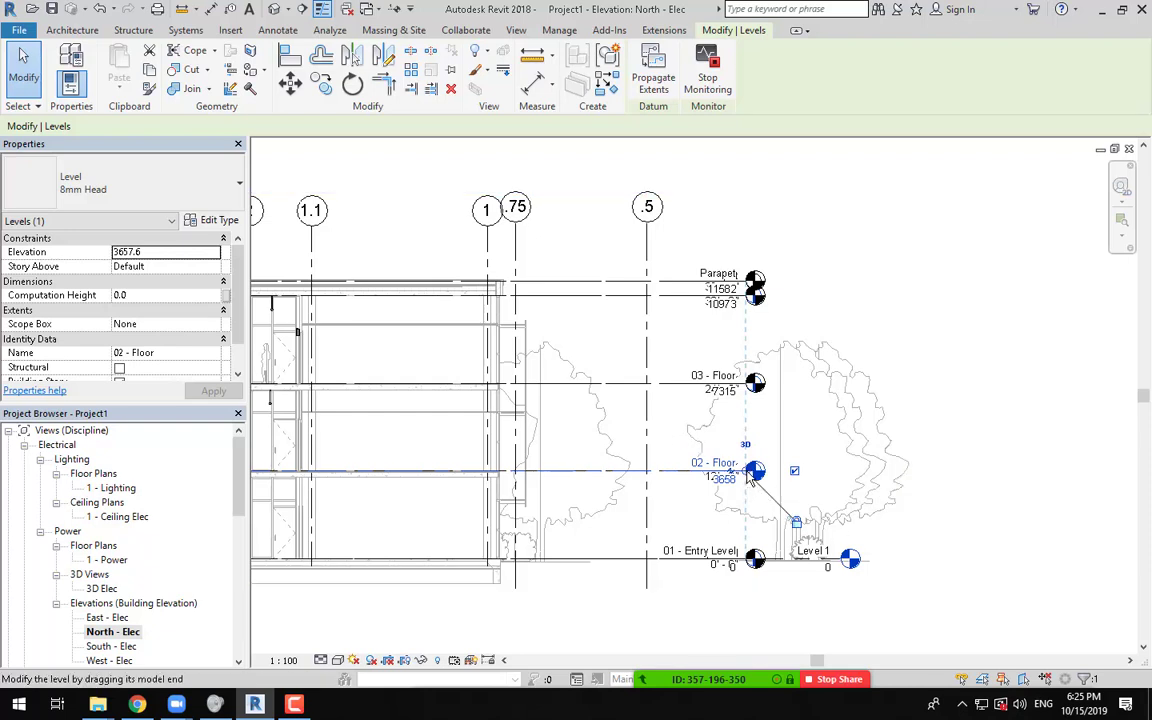
# Step: Extend the copied levels' head ends together well beyond the linked model's level heads and Level 1
pyautogui.moveTo(750, 476); pyautogui.dragTo(977, 465)
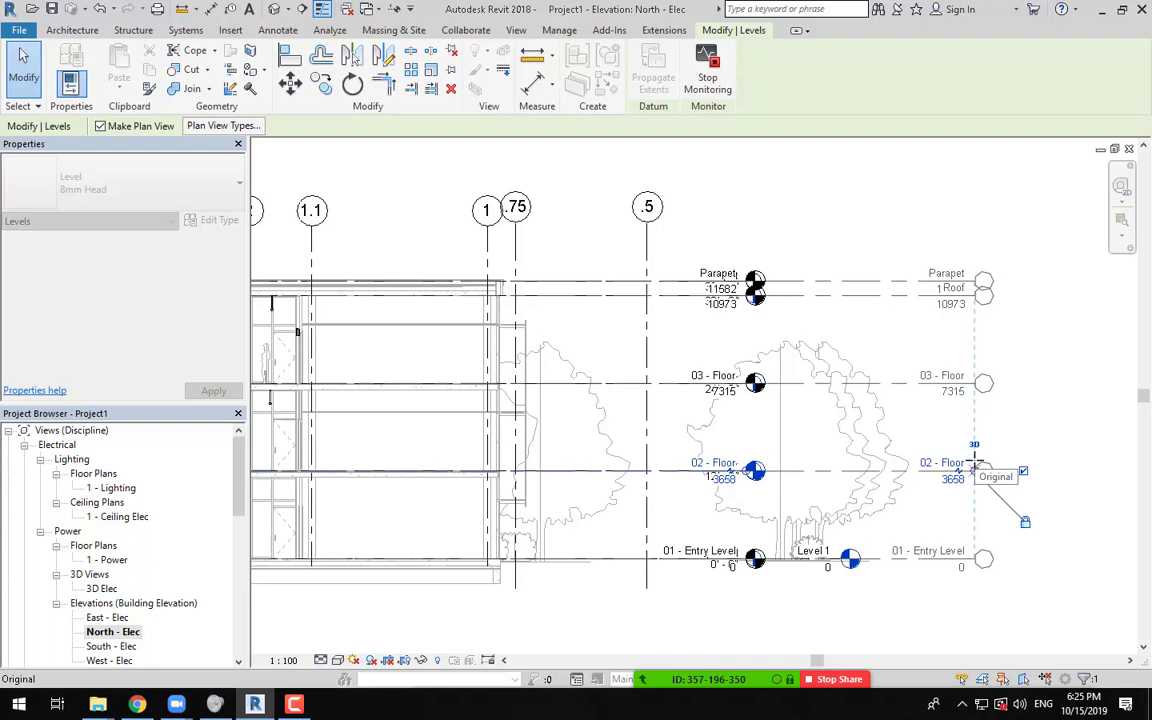
pyautogui.moveTo(975, 467); pyautogui.dragTo(975, 470)
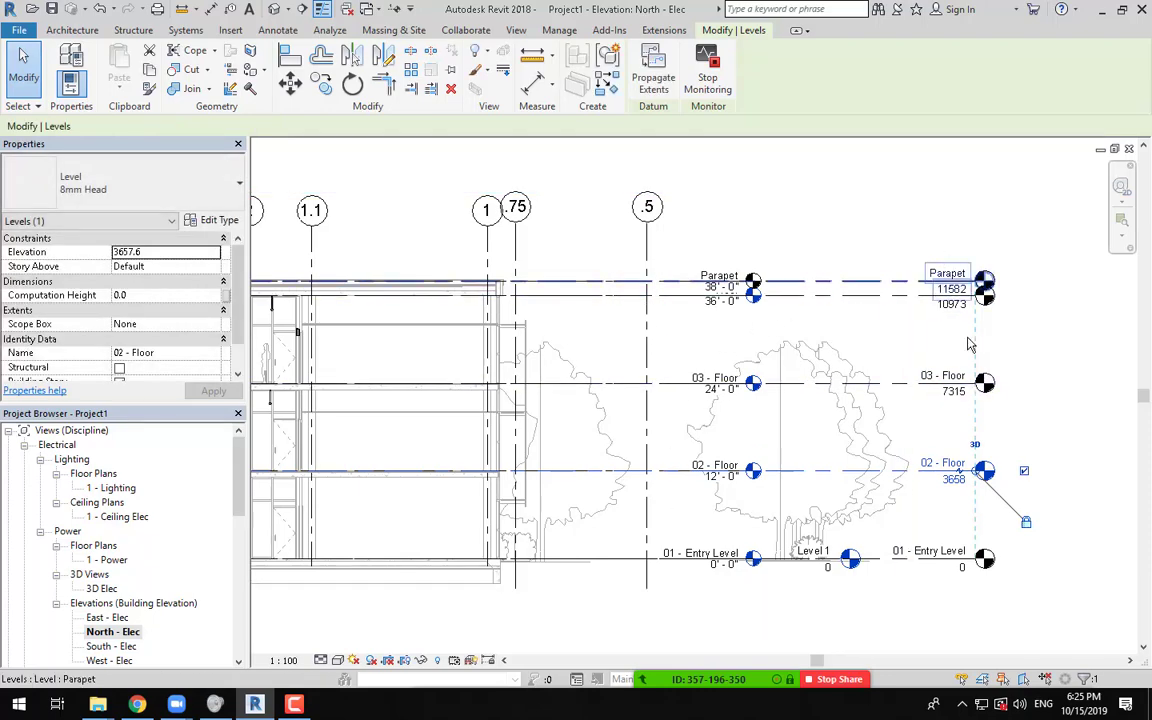
pyautogui.click(896, 280)
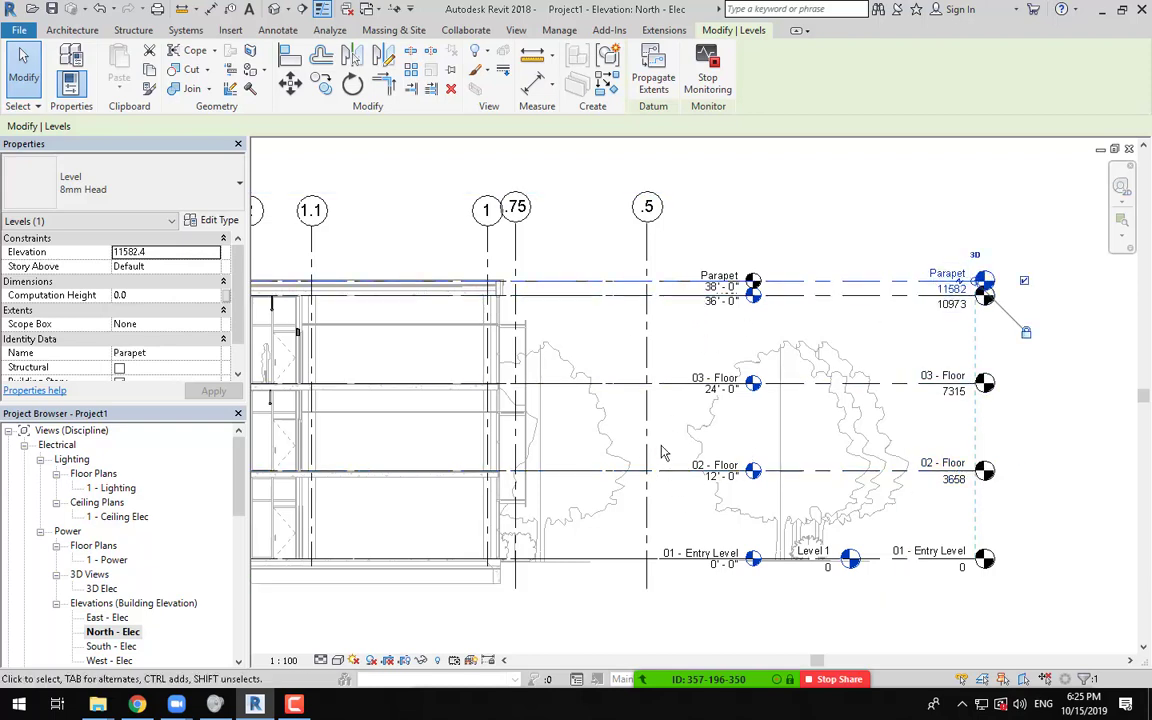
pyautogui.press('Escape')
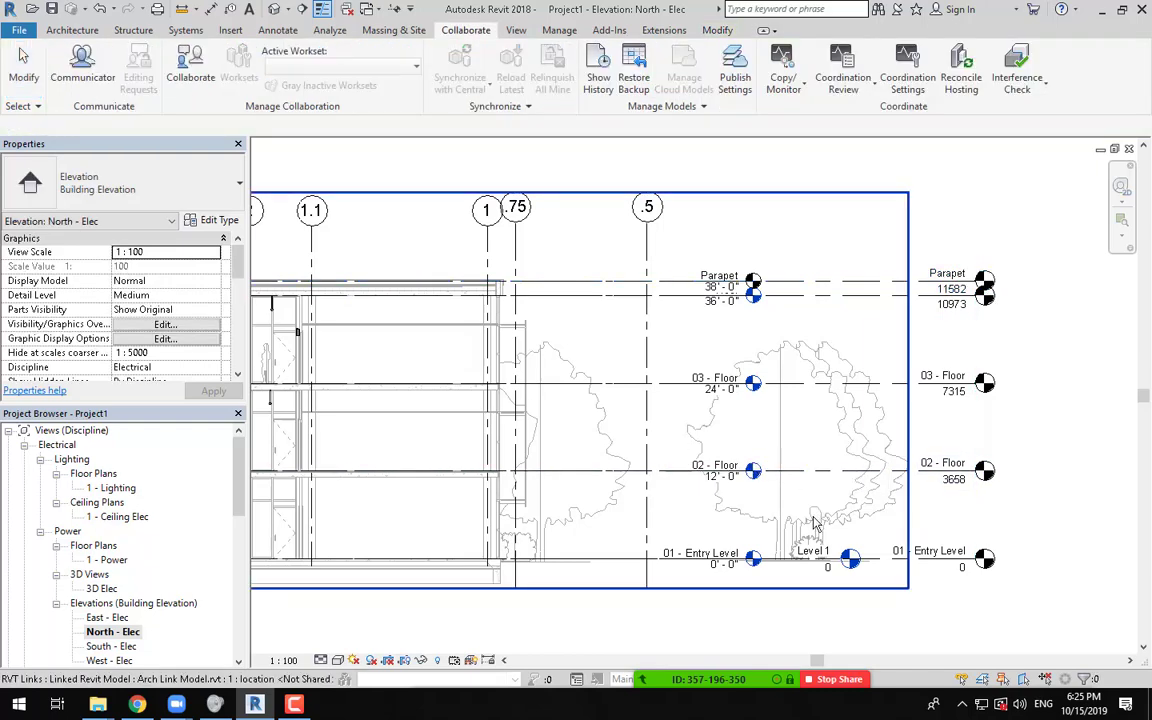
# Step: Delete the project's original Level 1, accepting the removal of its associated views
pyautogui.click(816, 550)
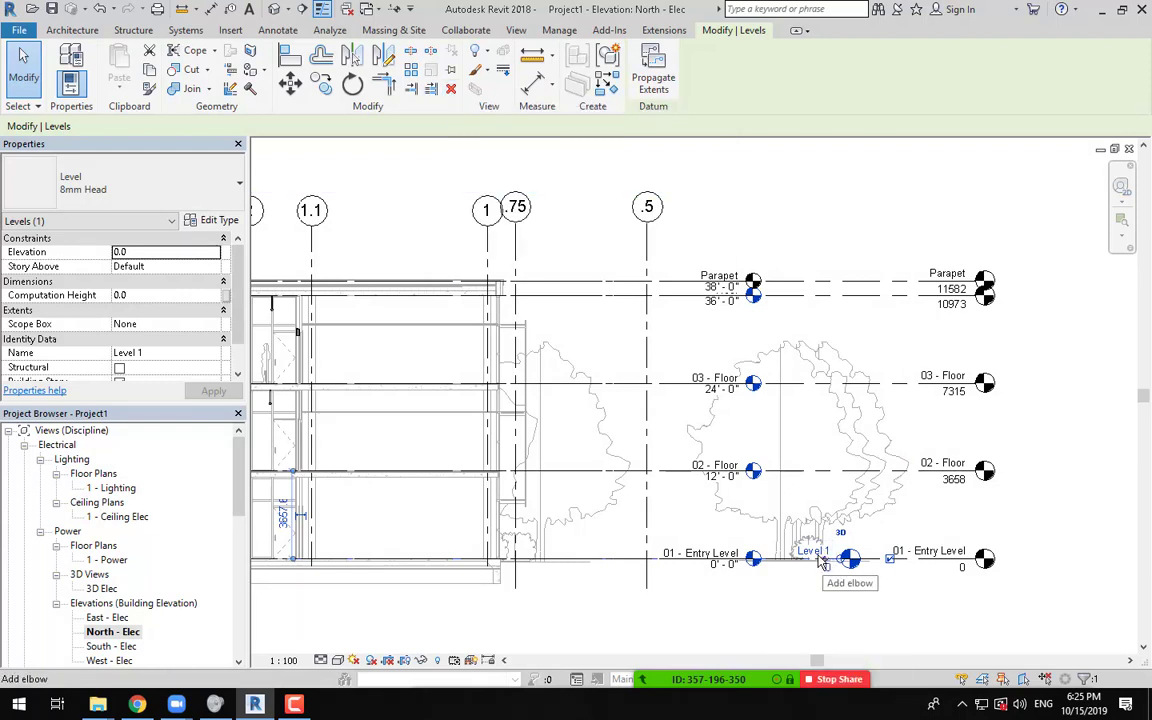
pyautogui.click(450, 92)
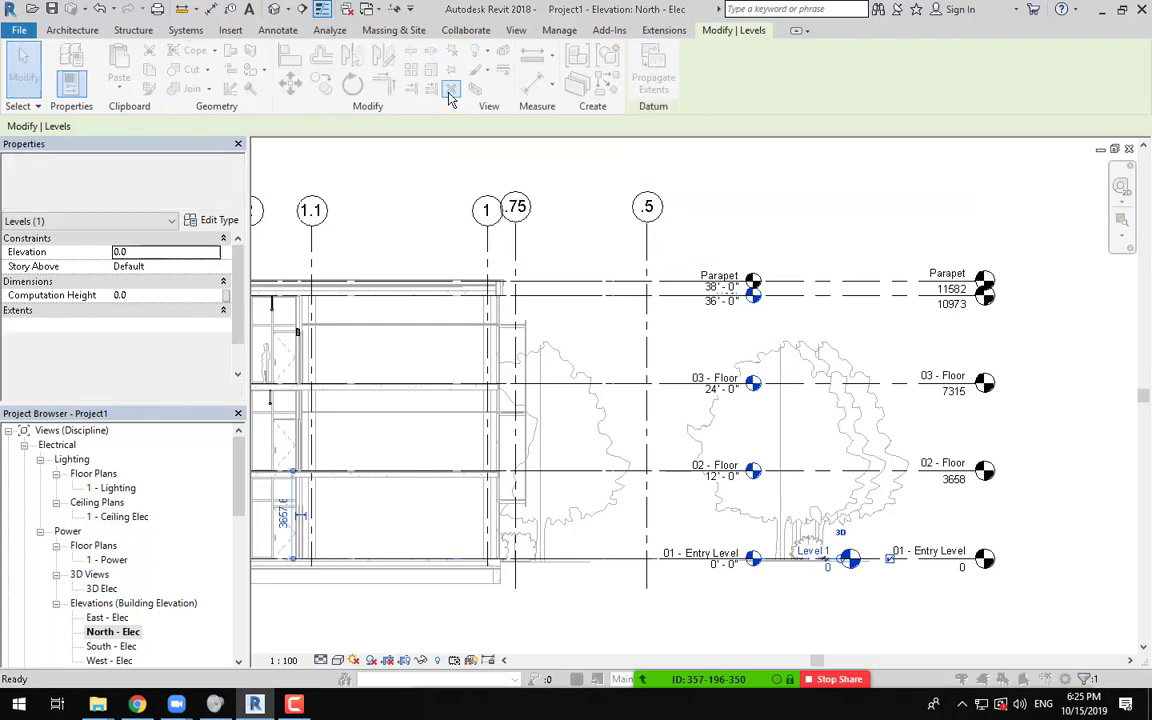
pyautogui.click(632, 406)
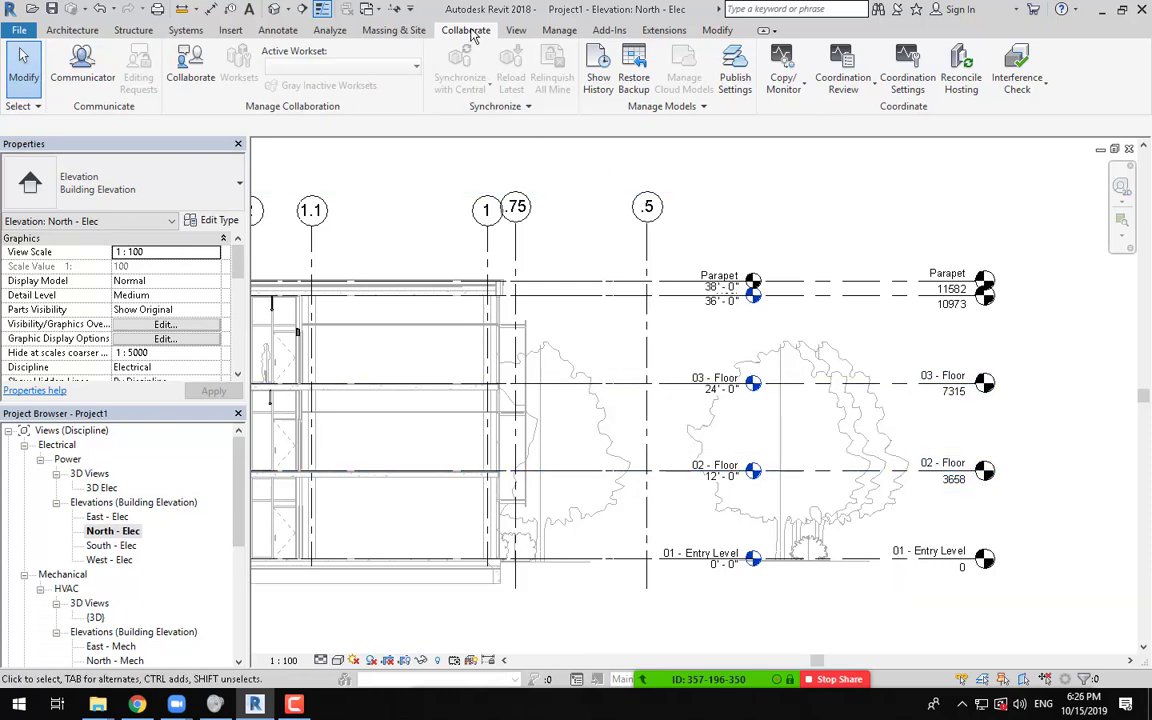
# Step: Try to copy the linked model's levels again with multiple selection in a second Copy/Monitor session, and finish the session
pyautogui.click(793, 80)
pyautogui.click(812, 147)
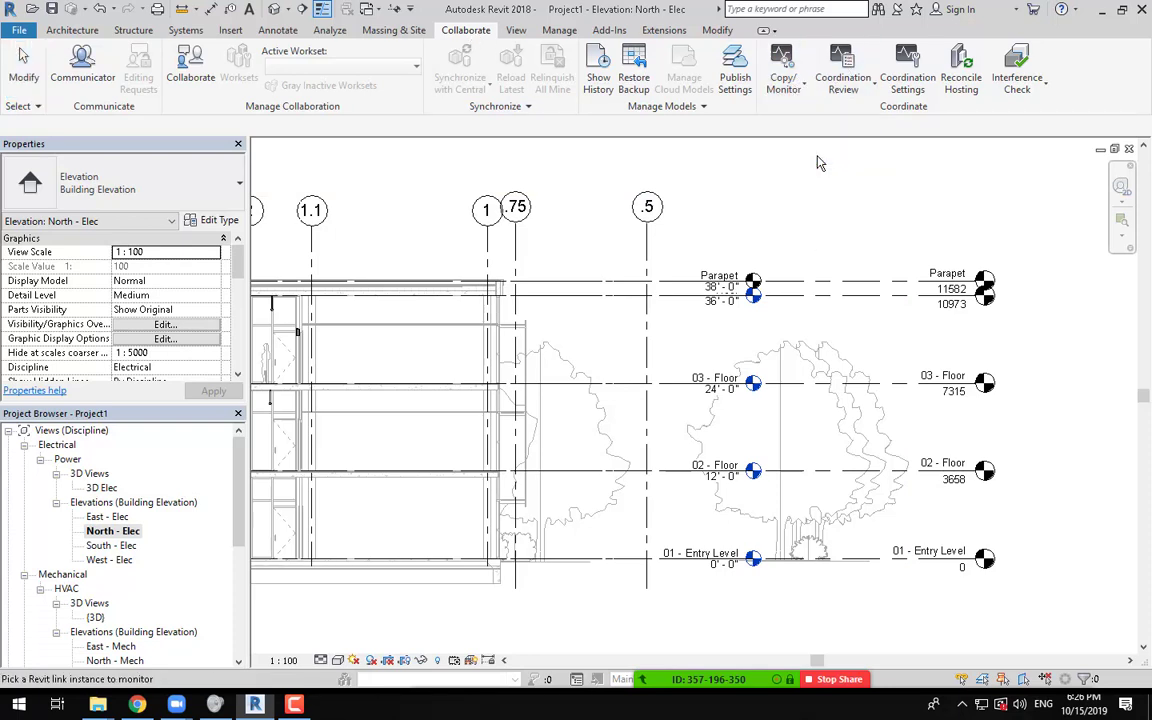
pyautogui.click(753, 328)
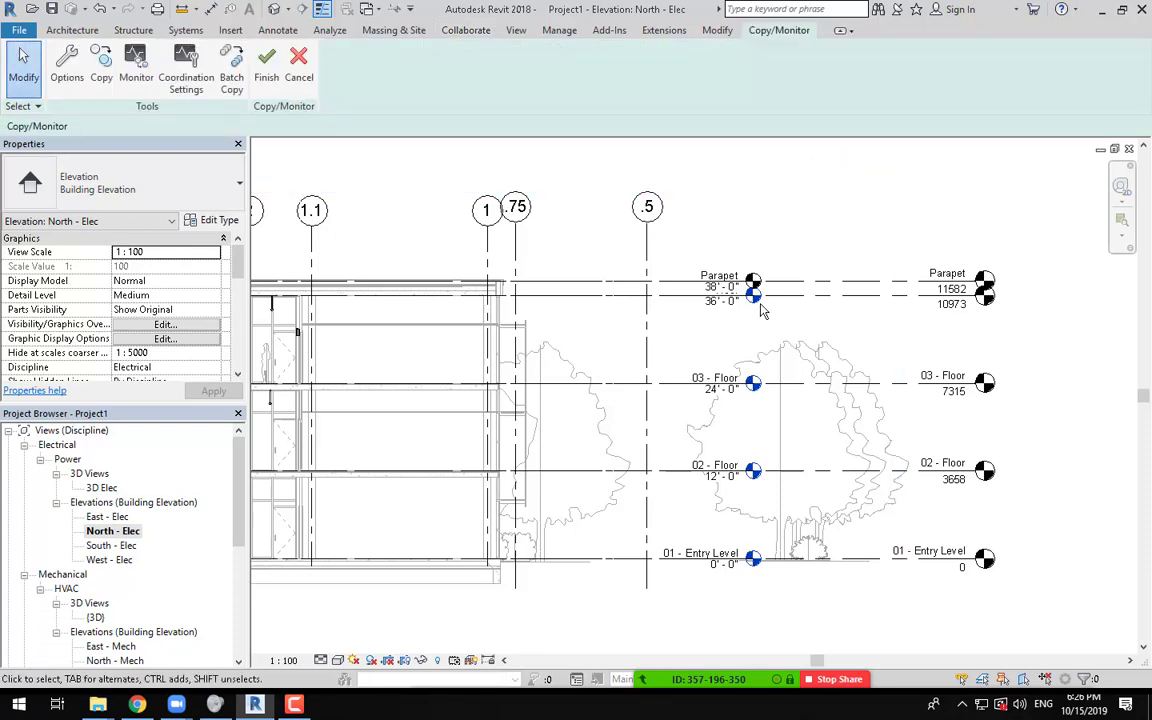
pyautogui.click(101, 80)
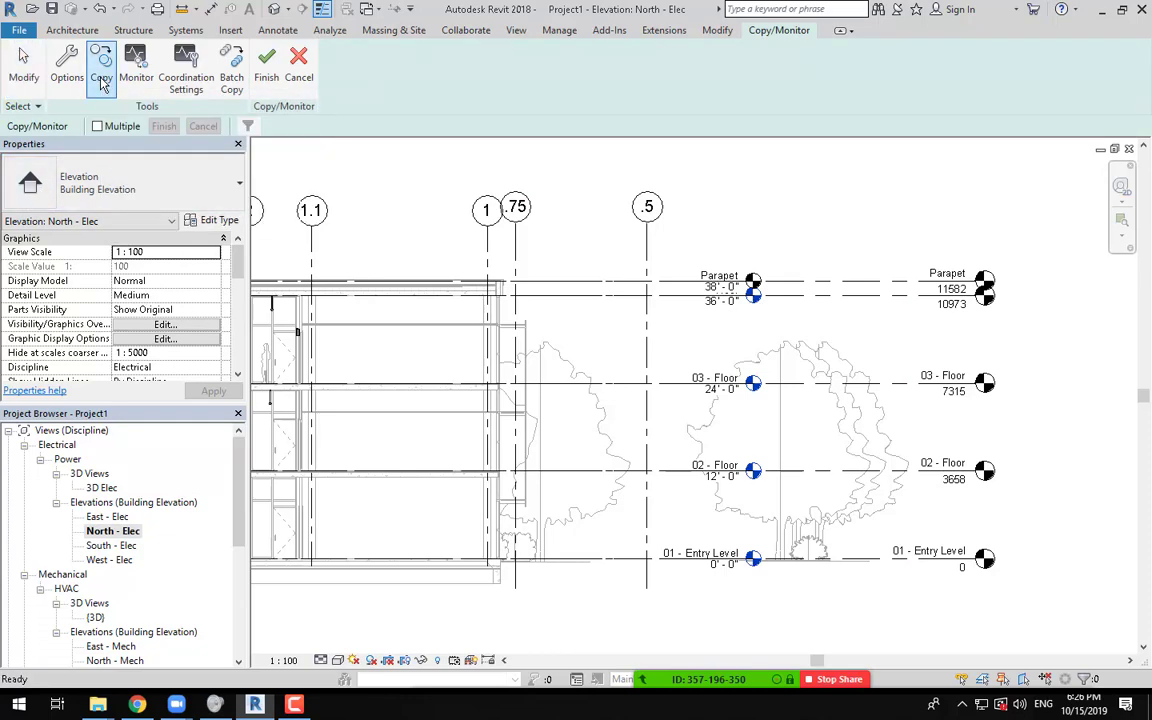
pyautogui.click(97, 126)
pyautogui.moveTo(1033, 609); pyautogui.dragTo(705, 229)
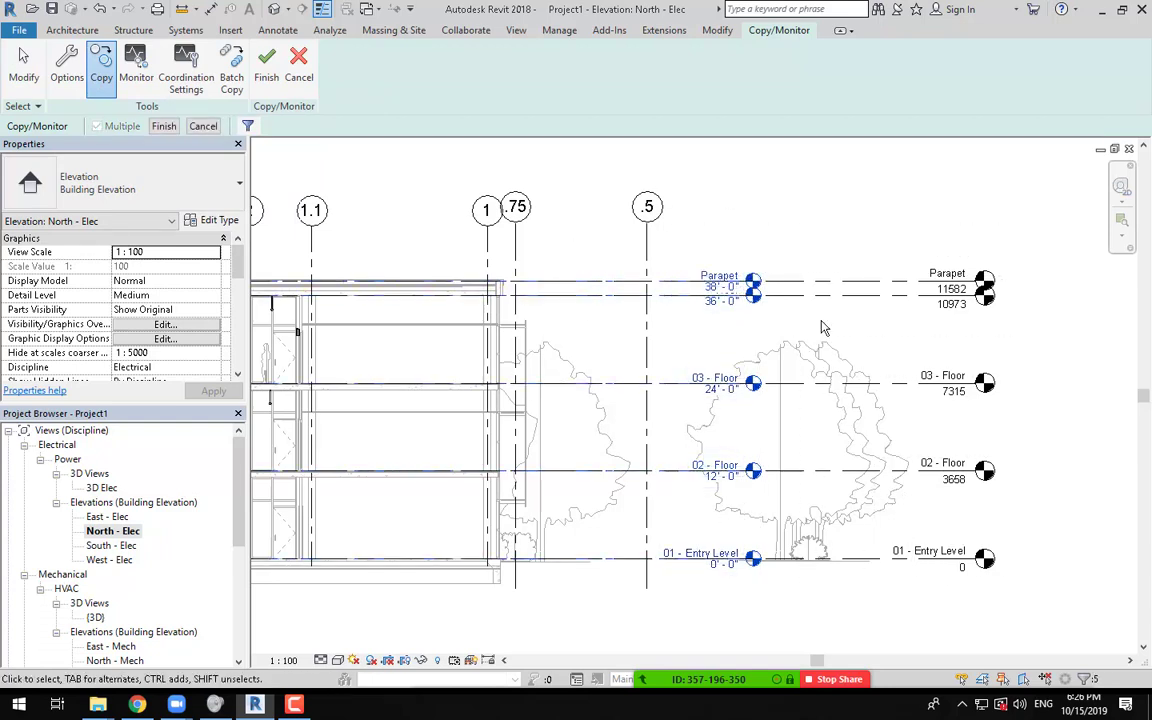
pyautogui.click(160, 127)
pyautogui.click(268, 72)
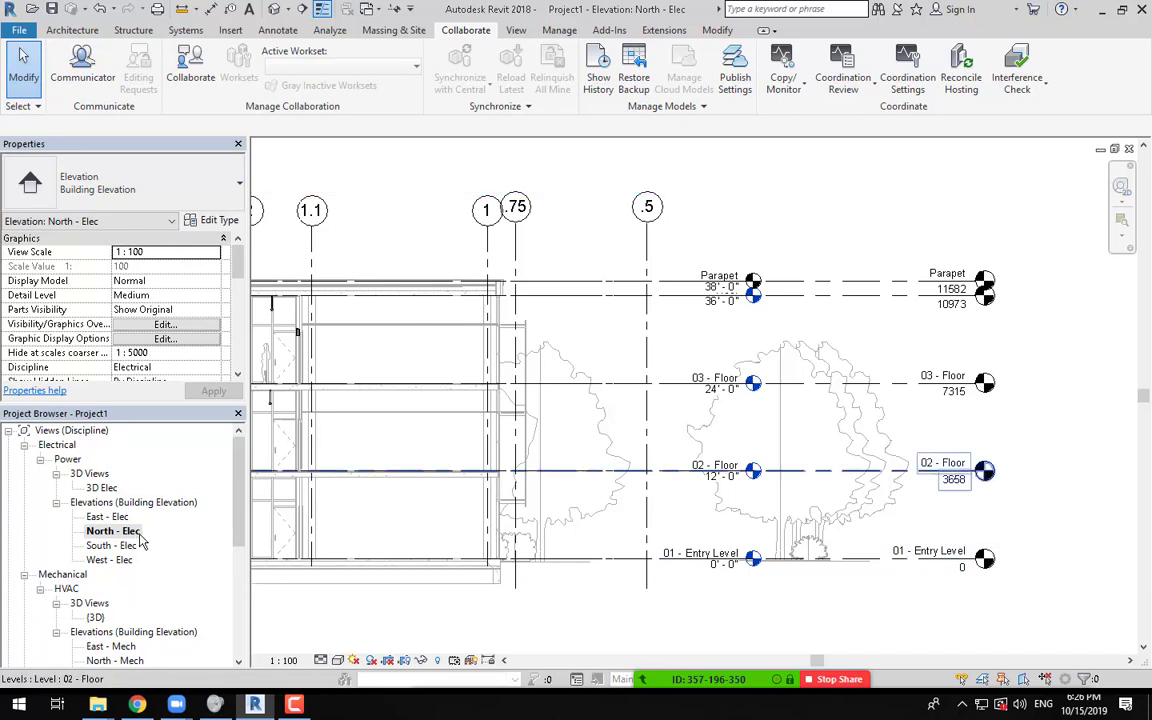
# Step: Start new floor plan views and select the levels 01 - Entry Level, 02 - Floor, 03 - Floor, Parapet and Roof
pyautogui.click(518, 31)
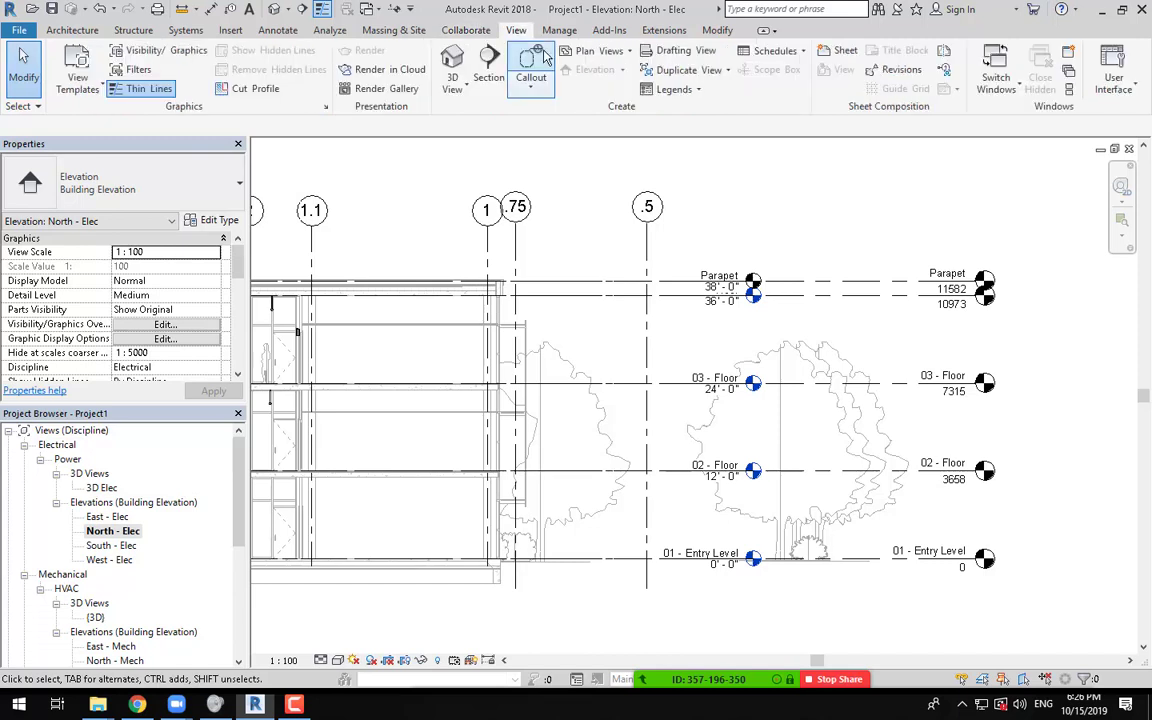
pyautogui.click(612, 55)
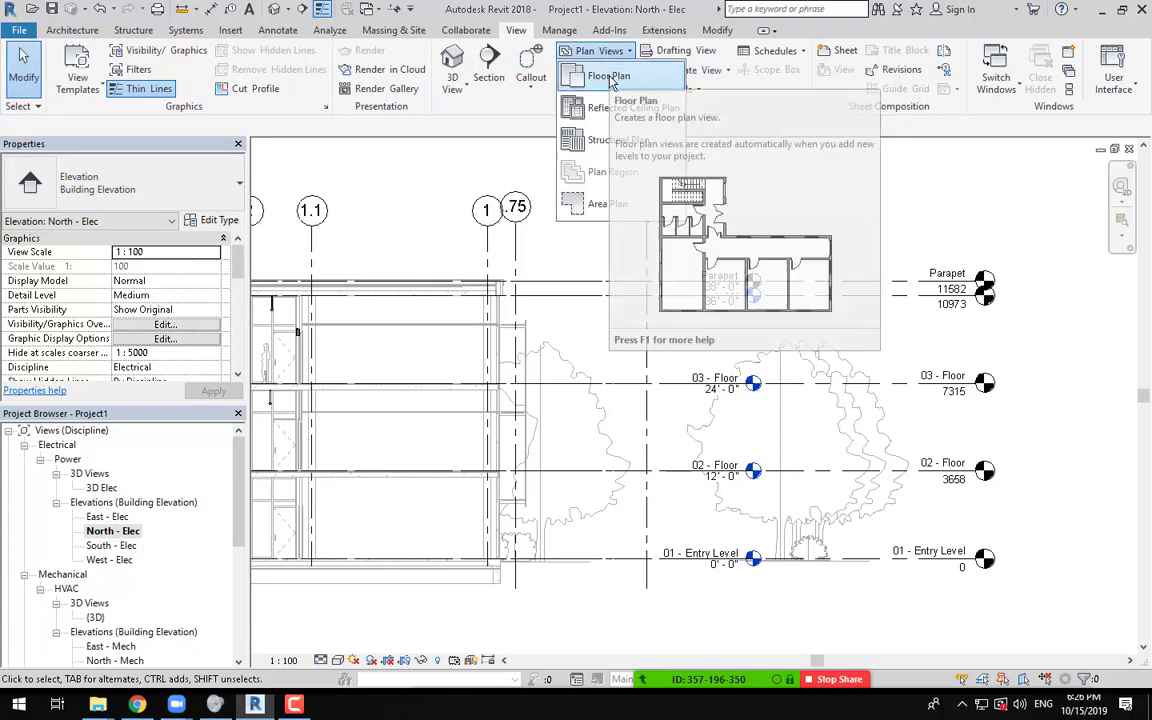
pyautogui.click(611, 78)
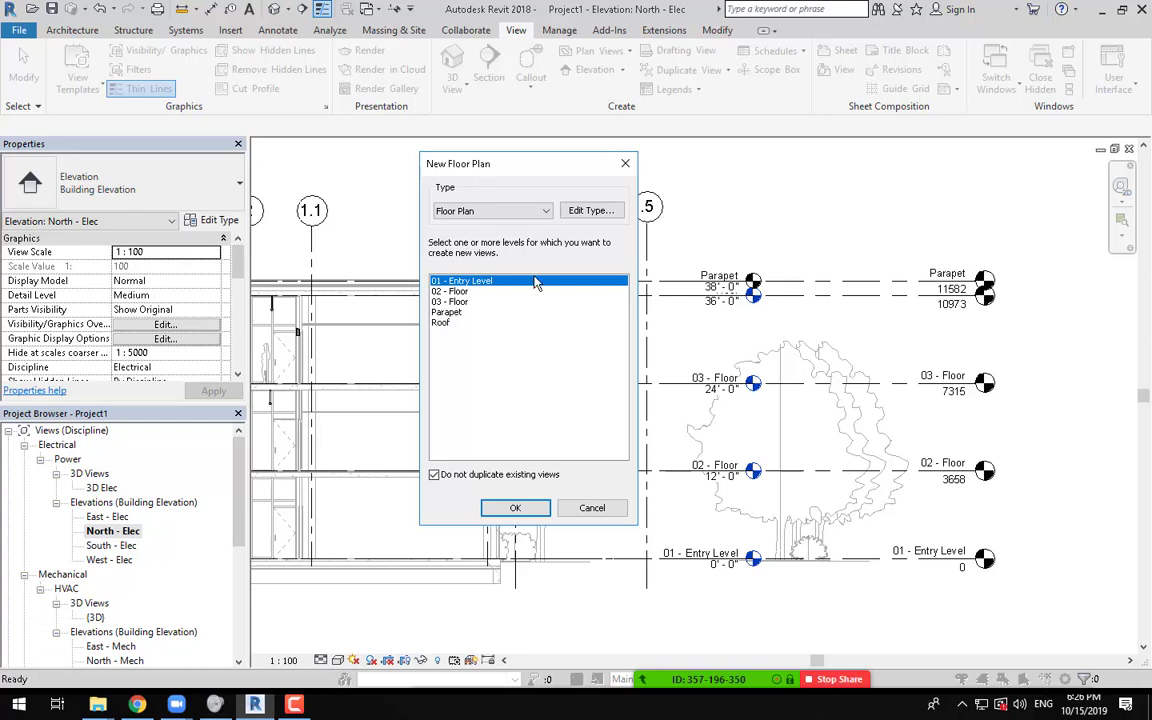
pyautogui.keyDown('shift'); pyautogui.click(453, 326); pyautogui.keyUp('shift')
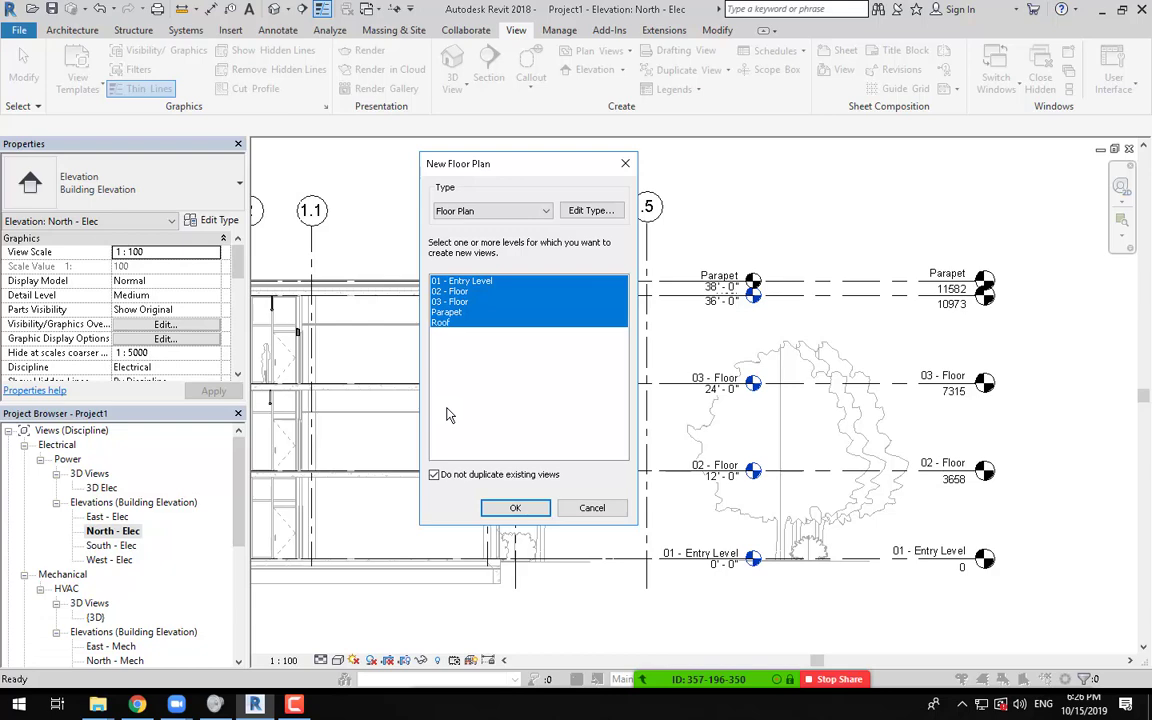
# Step: Open the Floor Plan type's properties and choose Electrical Plan as the view template applied to new views
pyautogui.click(593, 211)
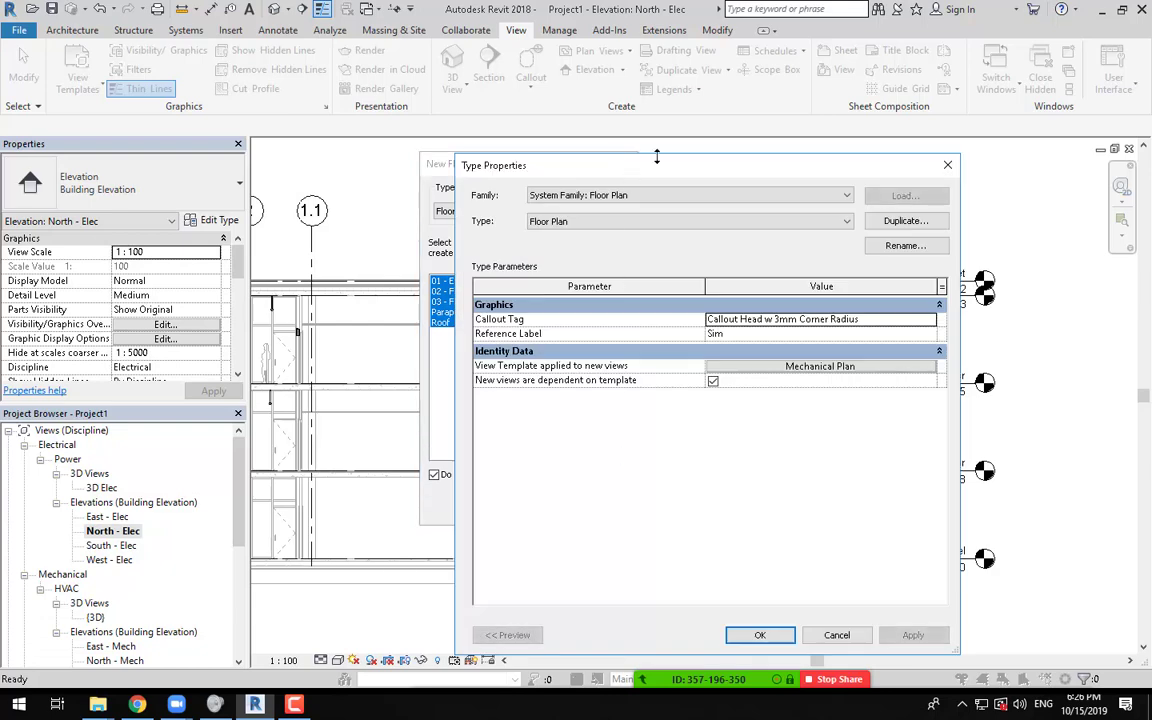
pyautogui.moveTo(602, 162); pyautogui.dragTo(540, 158)
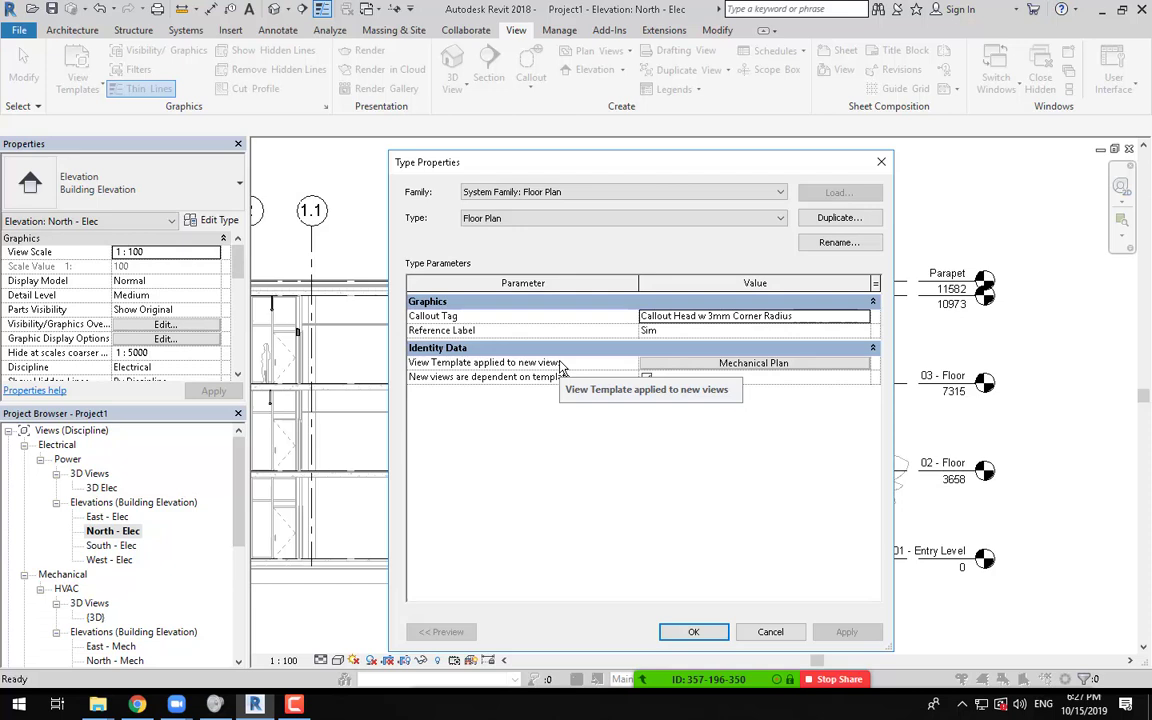
pyautogui.click(646, 377)
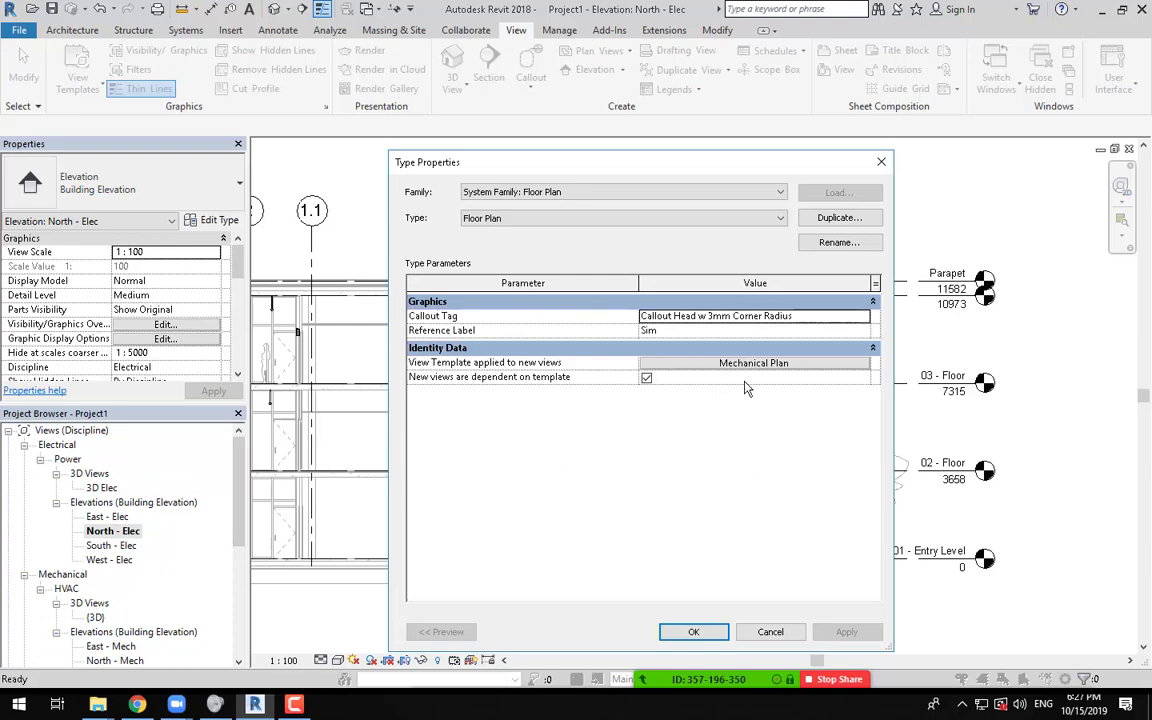
pyautogui.click(672, 363)
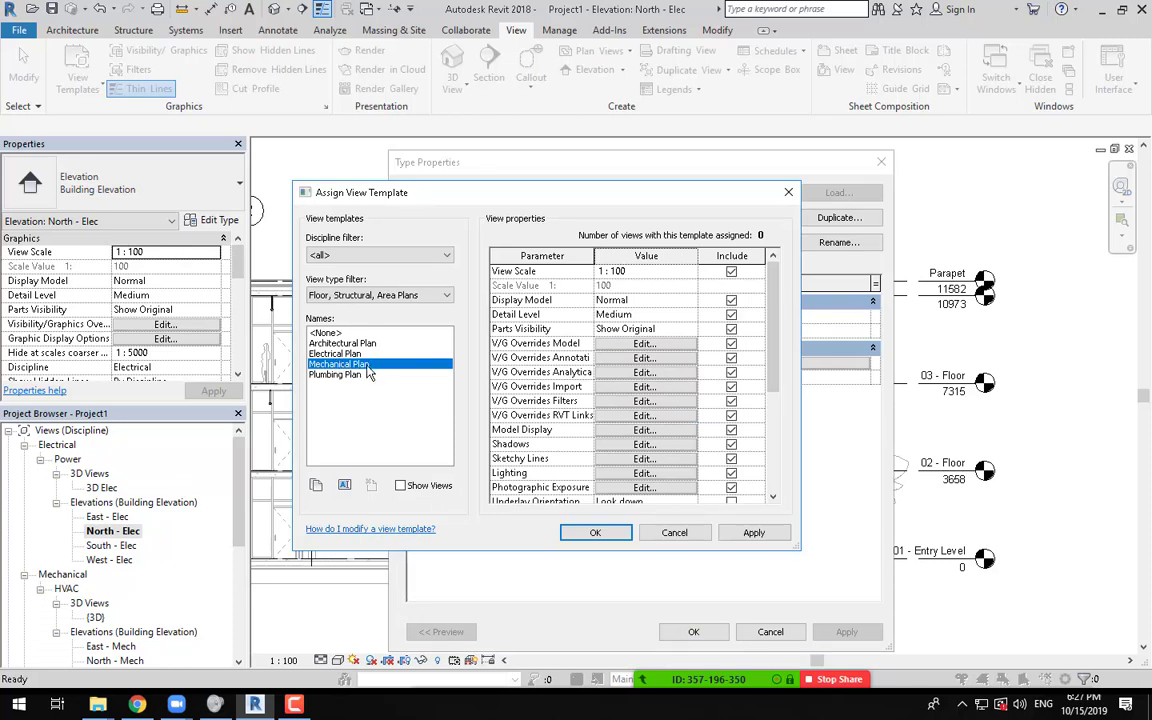
pyautogui.click(357, 355)
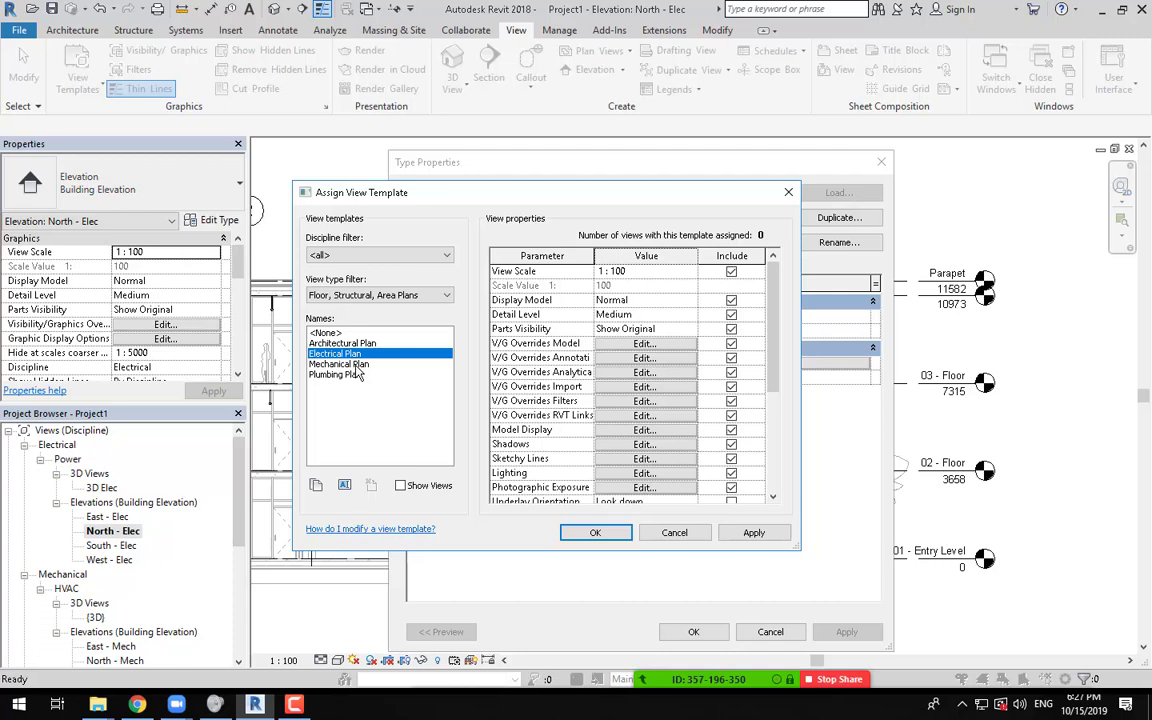
# Step: Rename the Electrical Plan view template as "power template Plan"
pyautogui.click(344, 486)
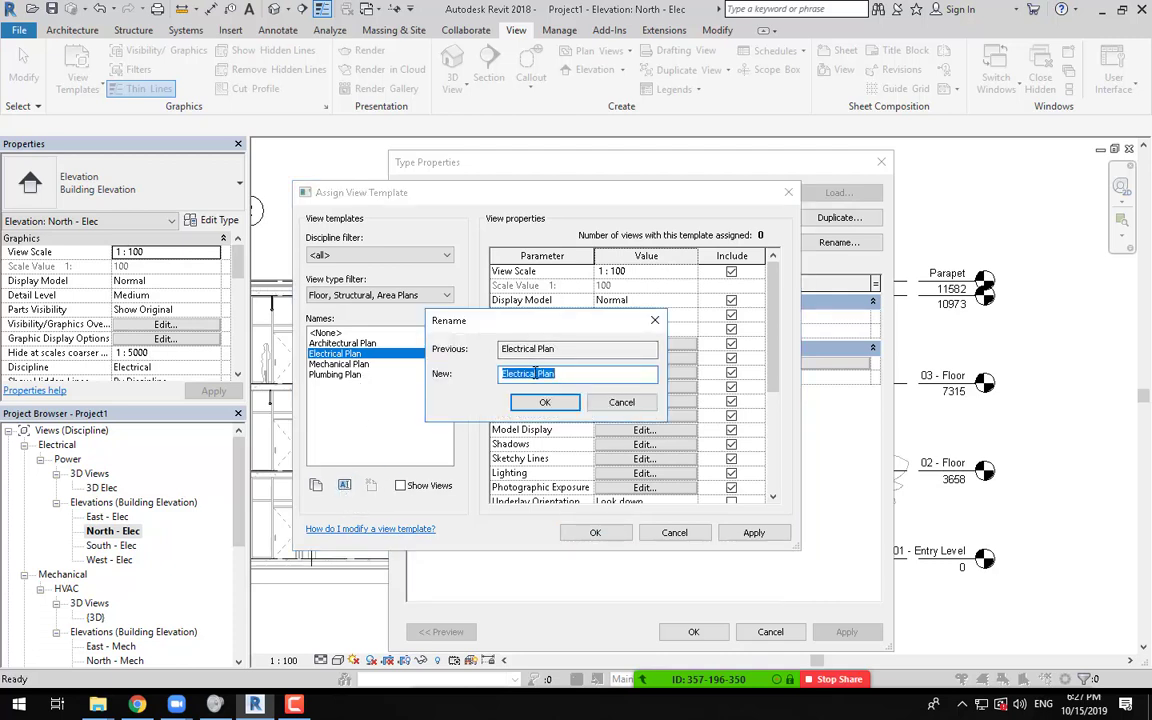
pyautogui.moveTo(537, 374); pyautogui.dragTo(470, 368)
pyautogui.write('power')
pyautogui.write(' view')
pyautogui.press('BackSpace')
pyautogui.press('BackSpace')
pyautogui.press('BackSpace')
pyautogui.press('BackSpace')
pyautogui.write('templa')
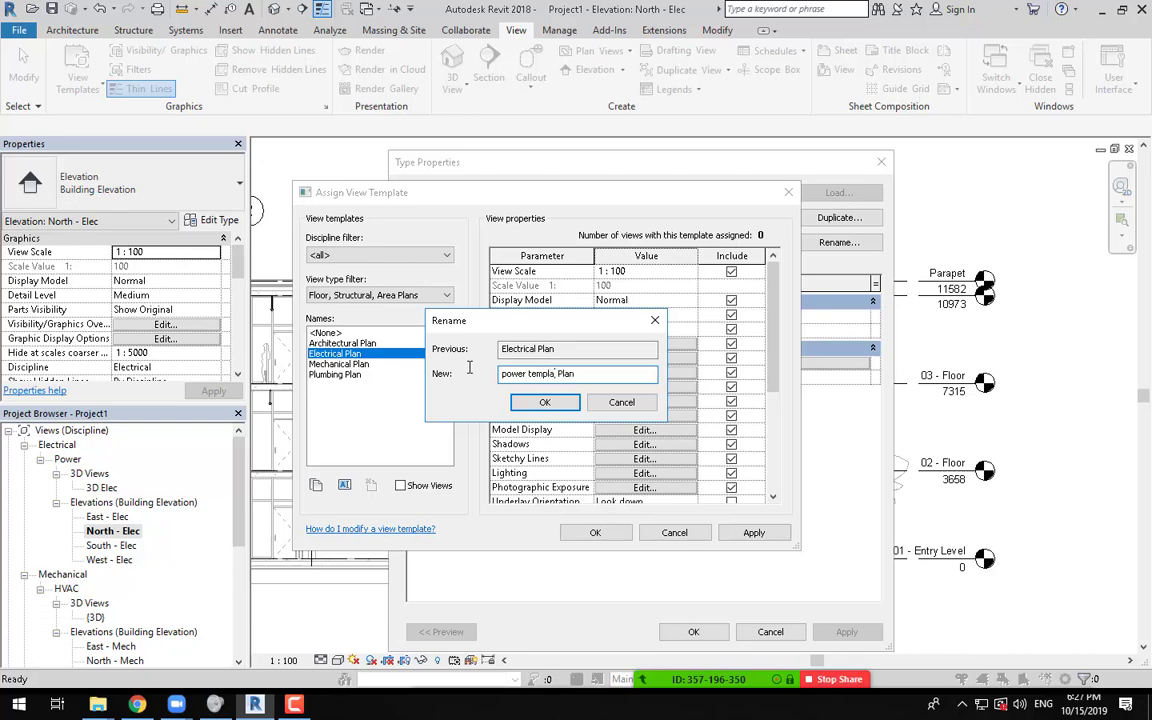
pyautogui.press('BackSpace')
pyautogui.press('BackSpace')
pyautogui.write('ate')
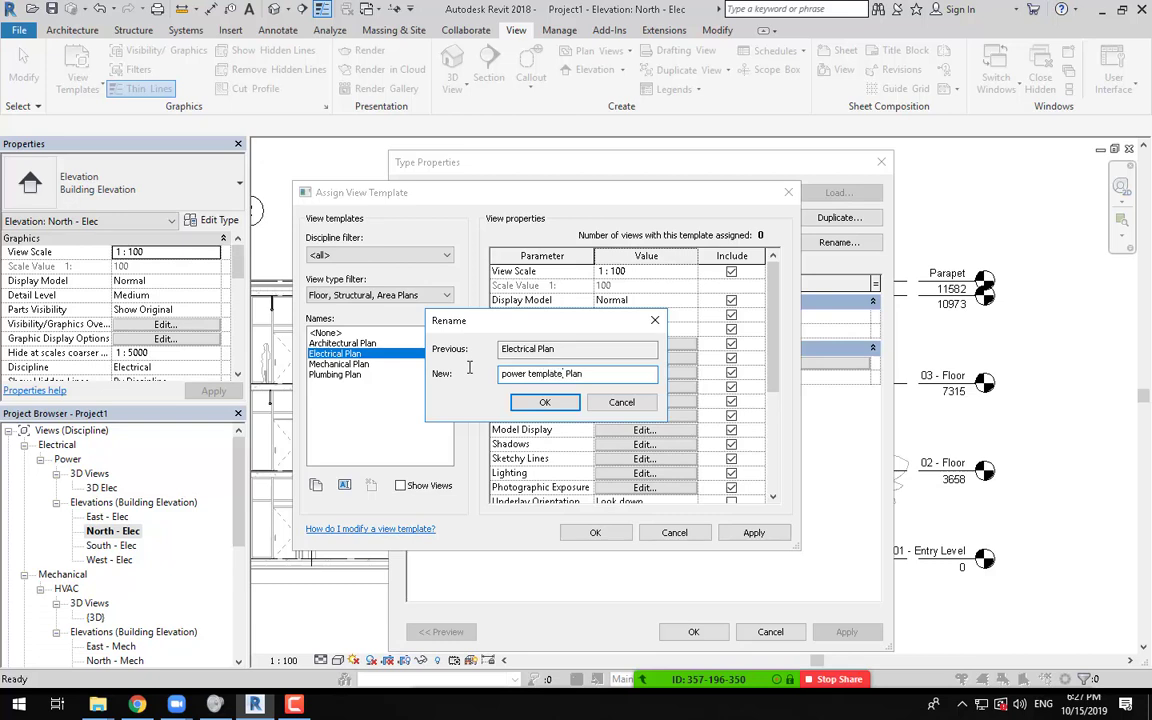
pyautogui.click(557, 408)
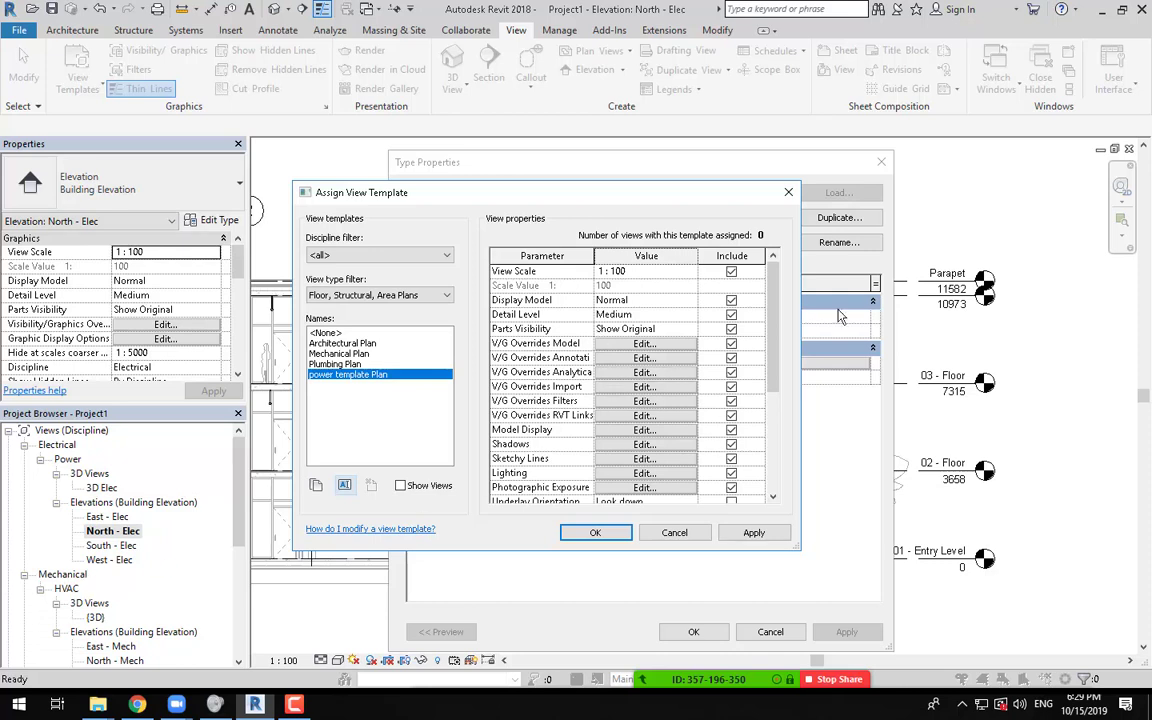
pyautogui.click(731, 300)
pyautogui.click(731, 314)
pyautogui.click(731, 328)
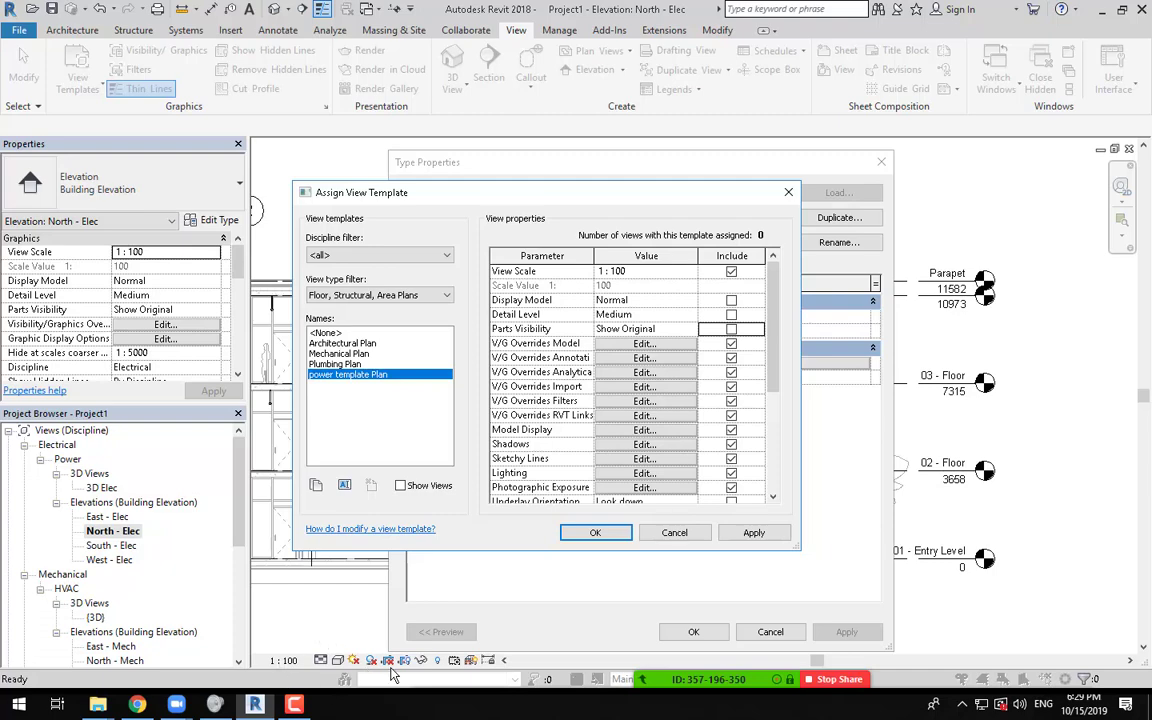
pyautogui.click(731, 315)
pyautogui.click(731, 300)
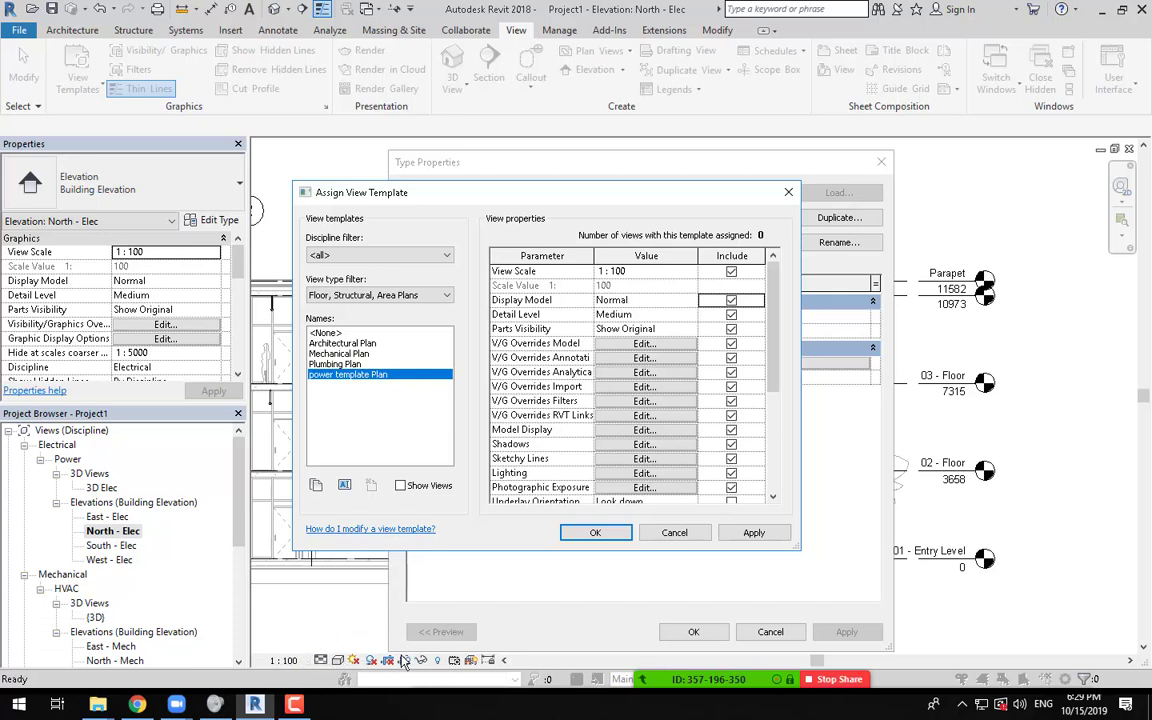
# Step: Exclude Display Model, Detail Level, Parts Visibility and Model Display from the power template Plan view template
pyautogui.click(731, 300)
pyautogui.click(731, 314)
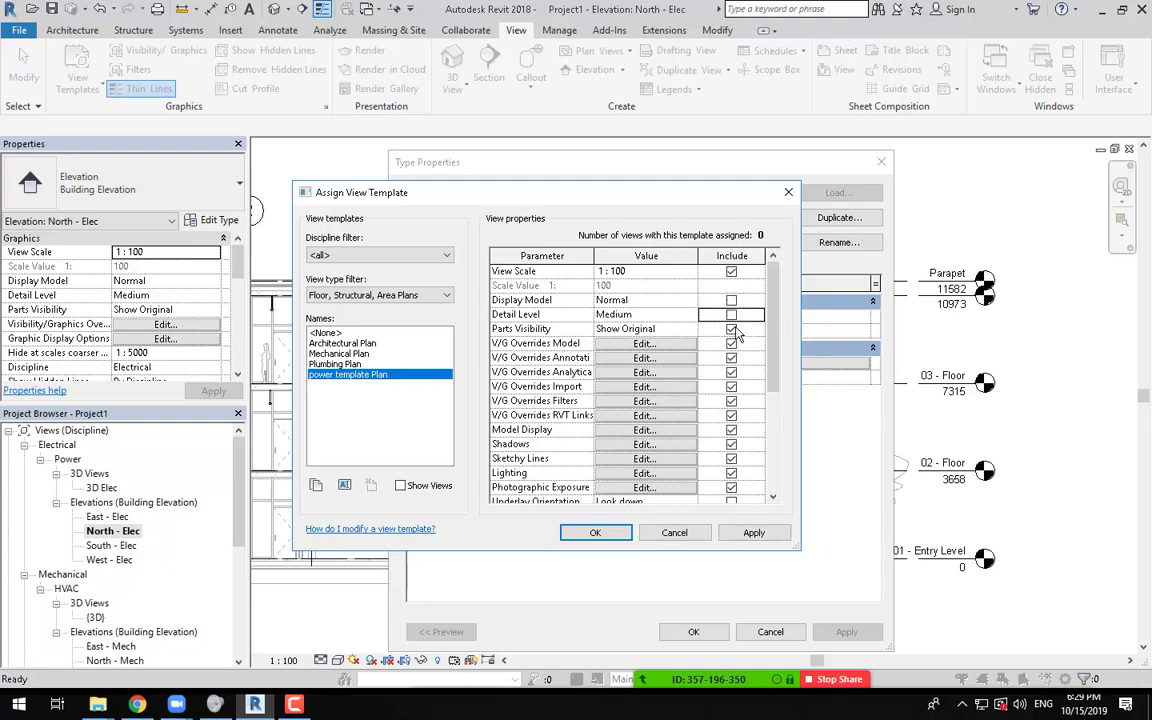
pyautogui.click(731, 328)
pyautogui.scroll(-4, 760, 360)
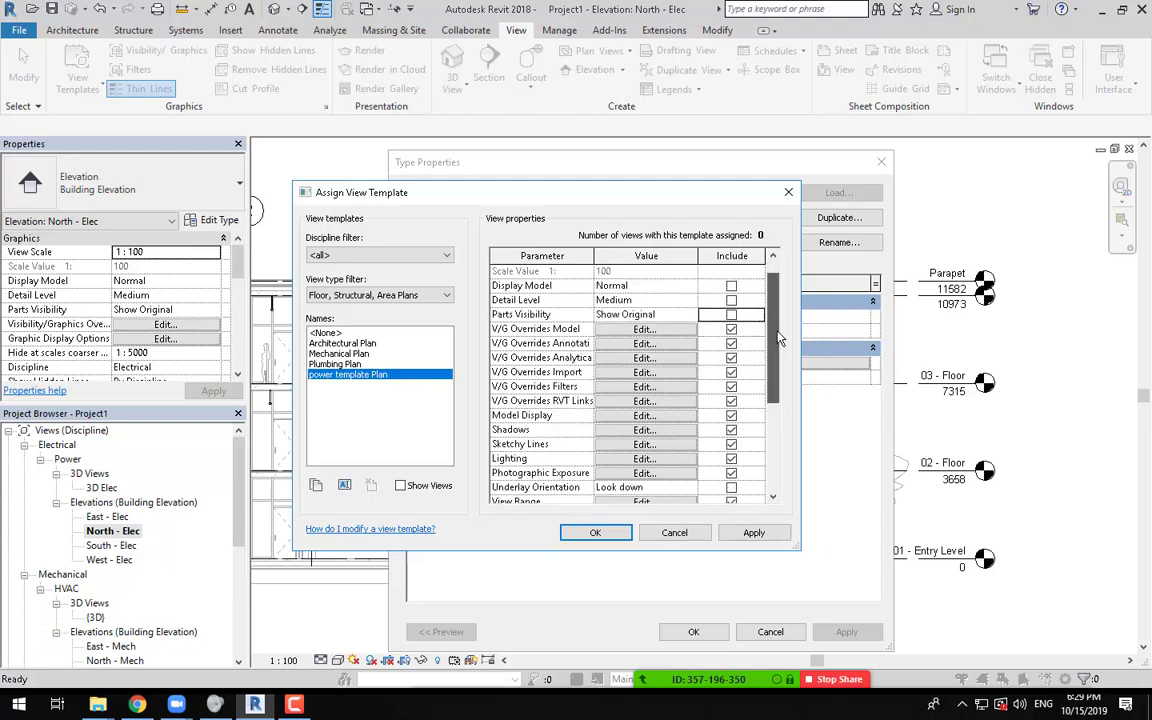
pyautogui.click(731, 372)
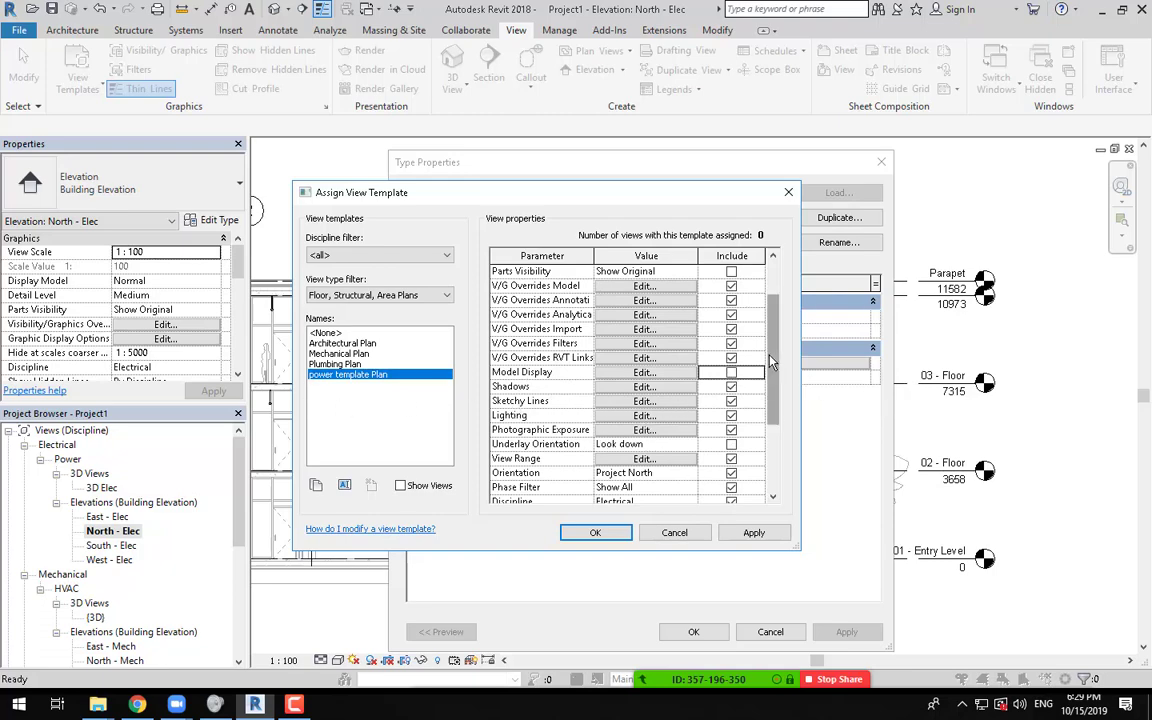
pyautogui.scroll(-3, 694, 360)
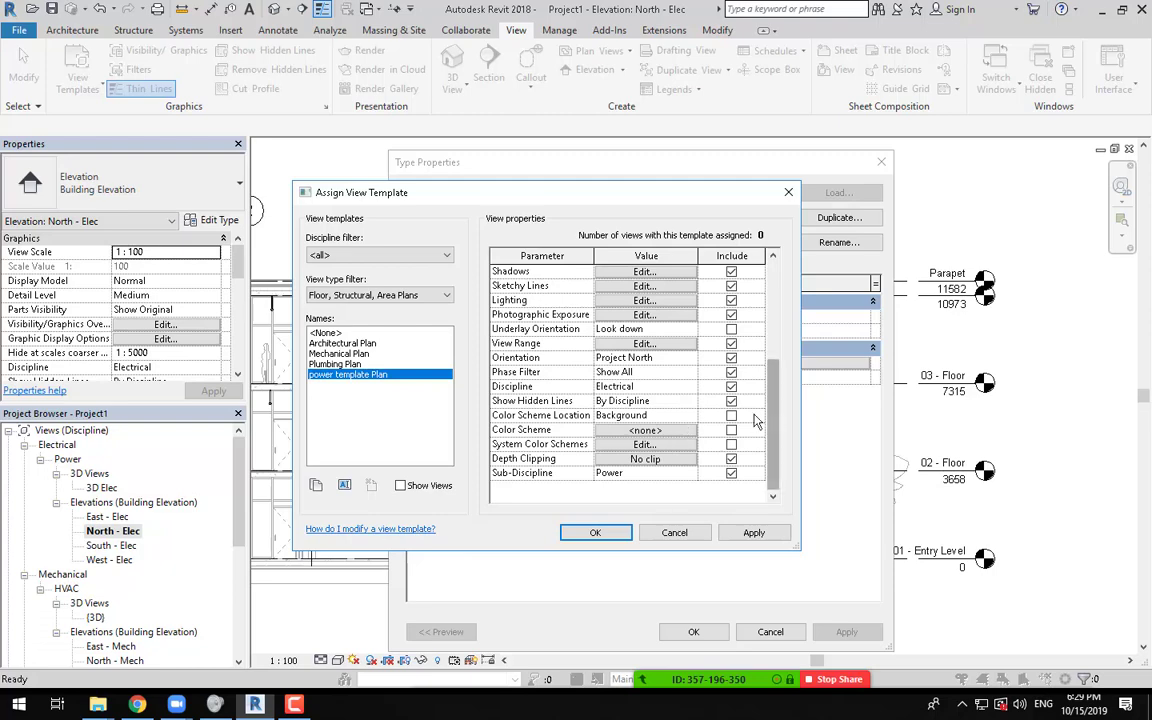
pyautogui.moveTo(781, 418); pyautogui.dragTo(781, 348)
pyautogui.scroll(1, 781, 348)
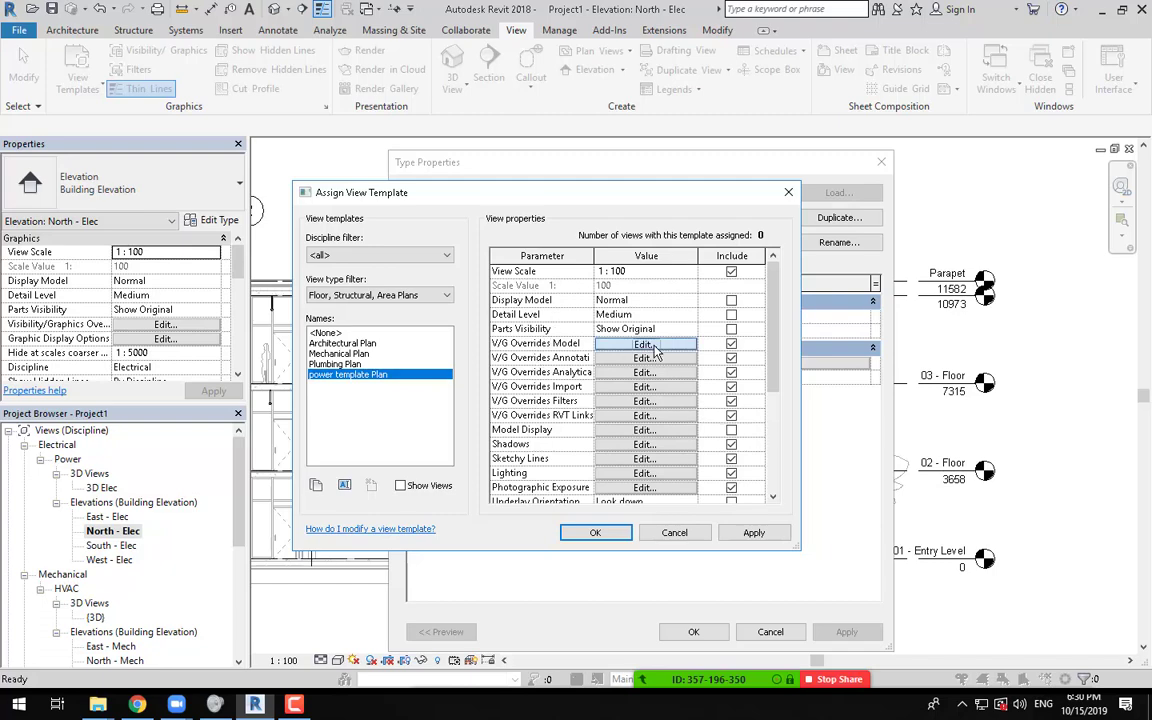
# Step: Open the template's model category visibility overrides and hide Fire Alarm Devices, Lighting Devices and Lighting Fixtures
pyautogui.click(648, 344)
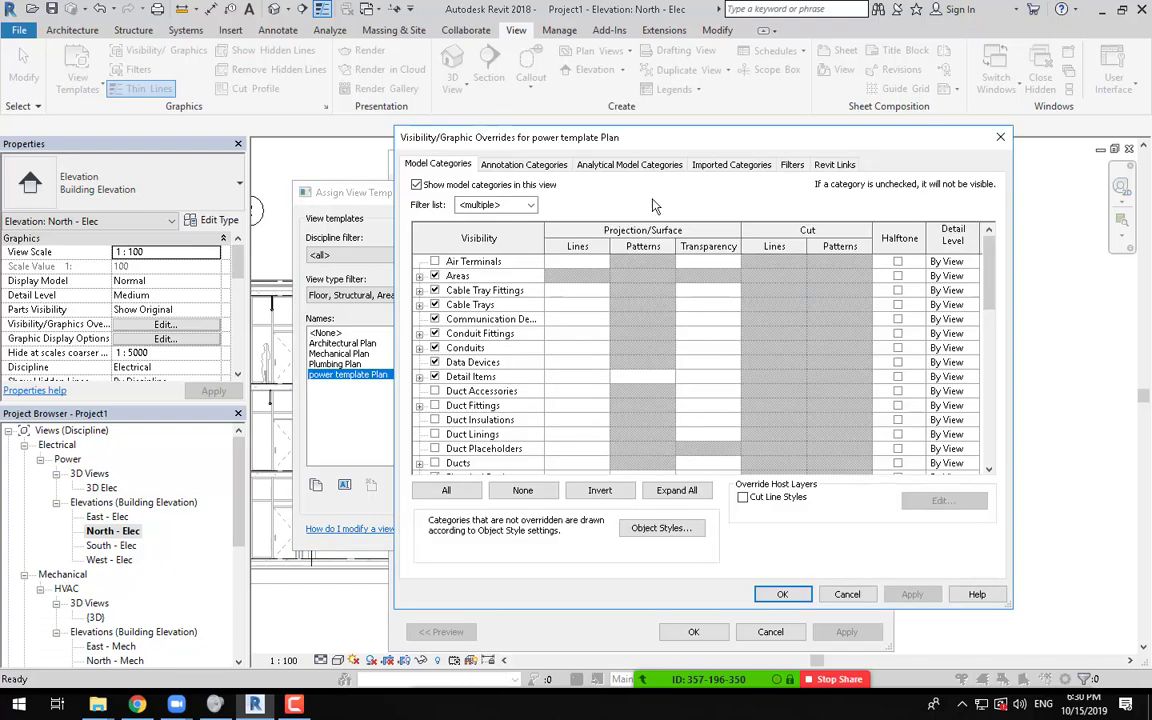
pyautogui.moveTo(590, 137); pyautogui.dragTo(505, 141)
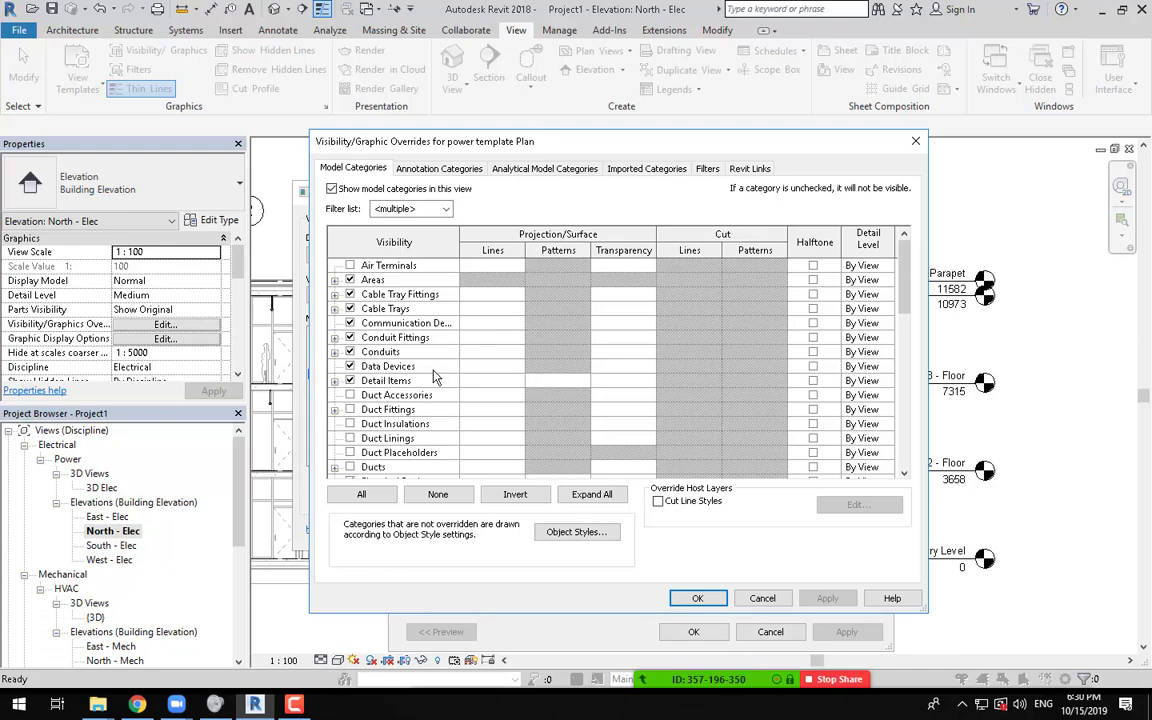
pyautogui.scroll(-4, 418, 410)
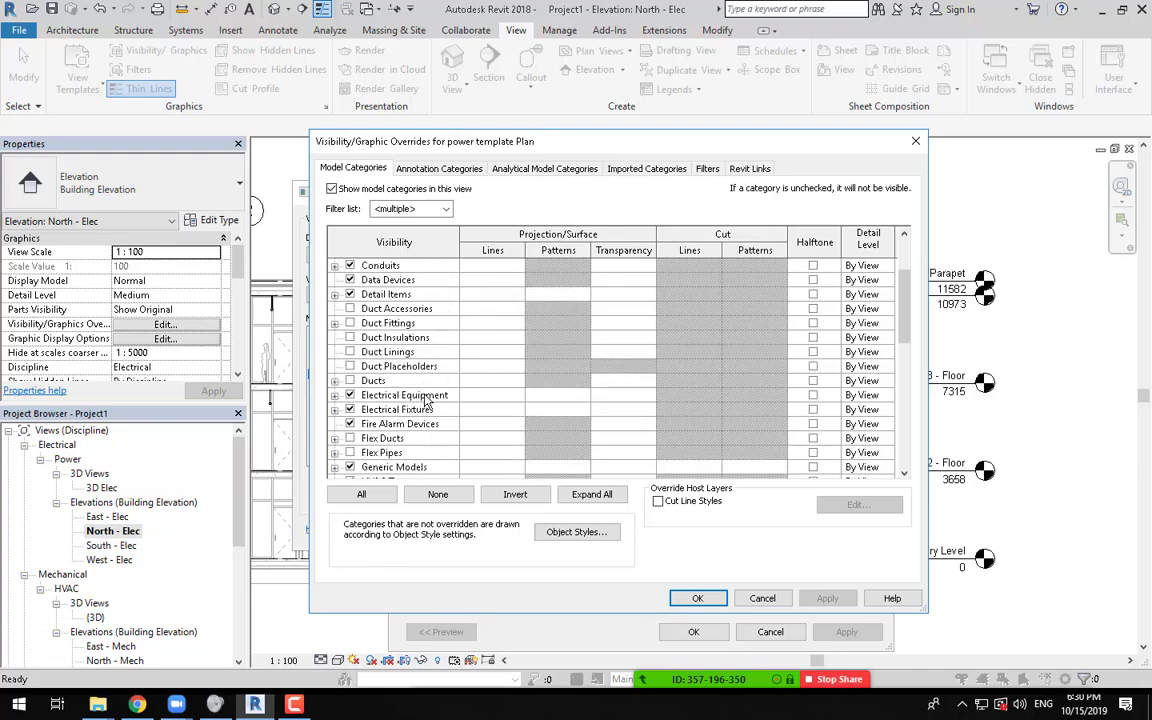
pyautogui.scroll(-1, 352, 368)
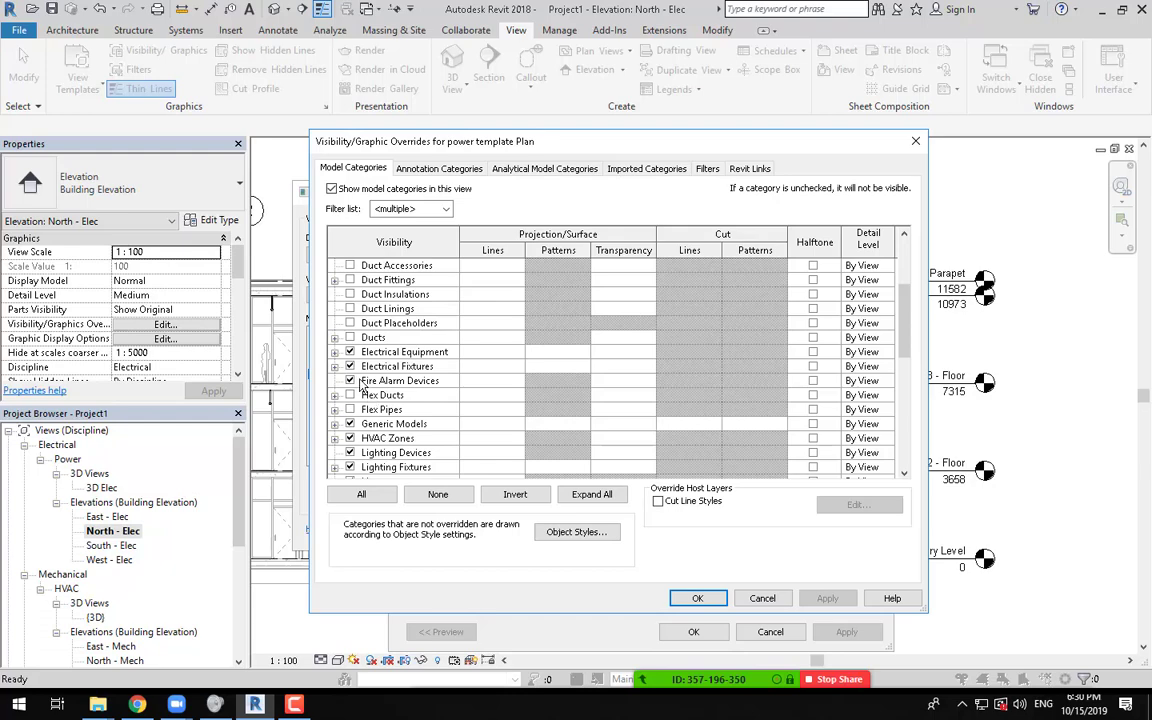
pyautogui.click(350, 381)
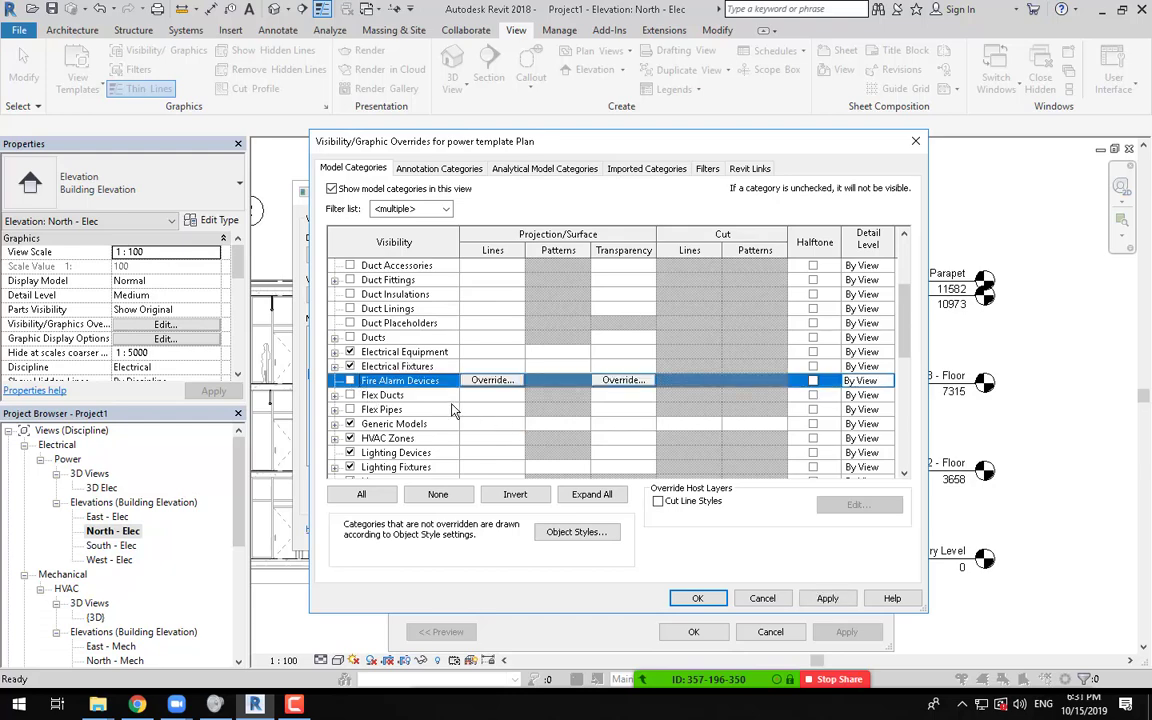
pyautogui.scroll(-5, 451, 410)
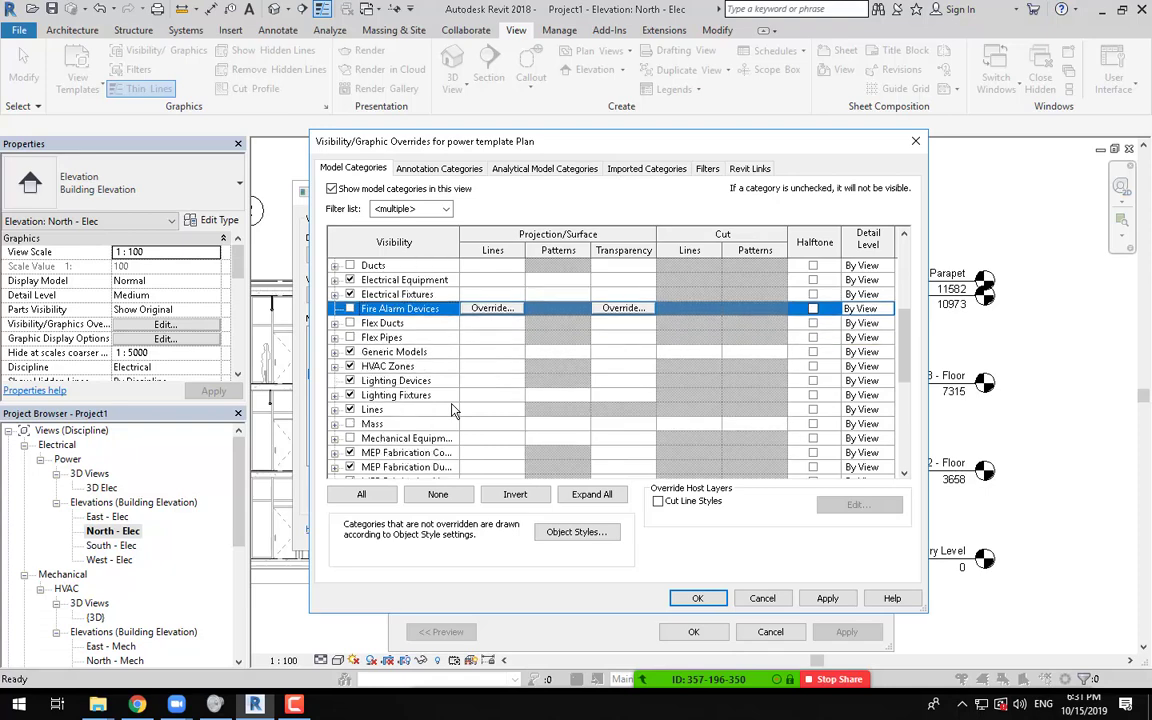
pyautogui.click(350, 381)
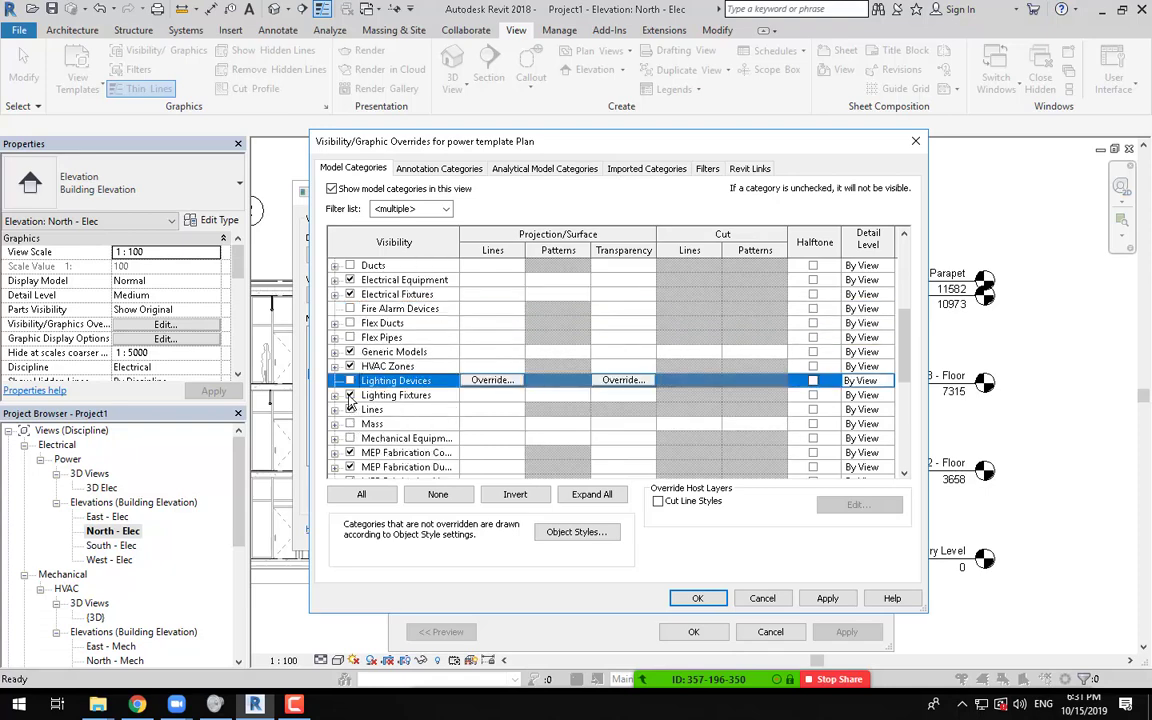
pyautogui.click(350, 395)
pyautogui.scroll(-4, 465, 412)
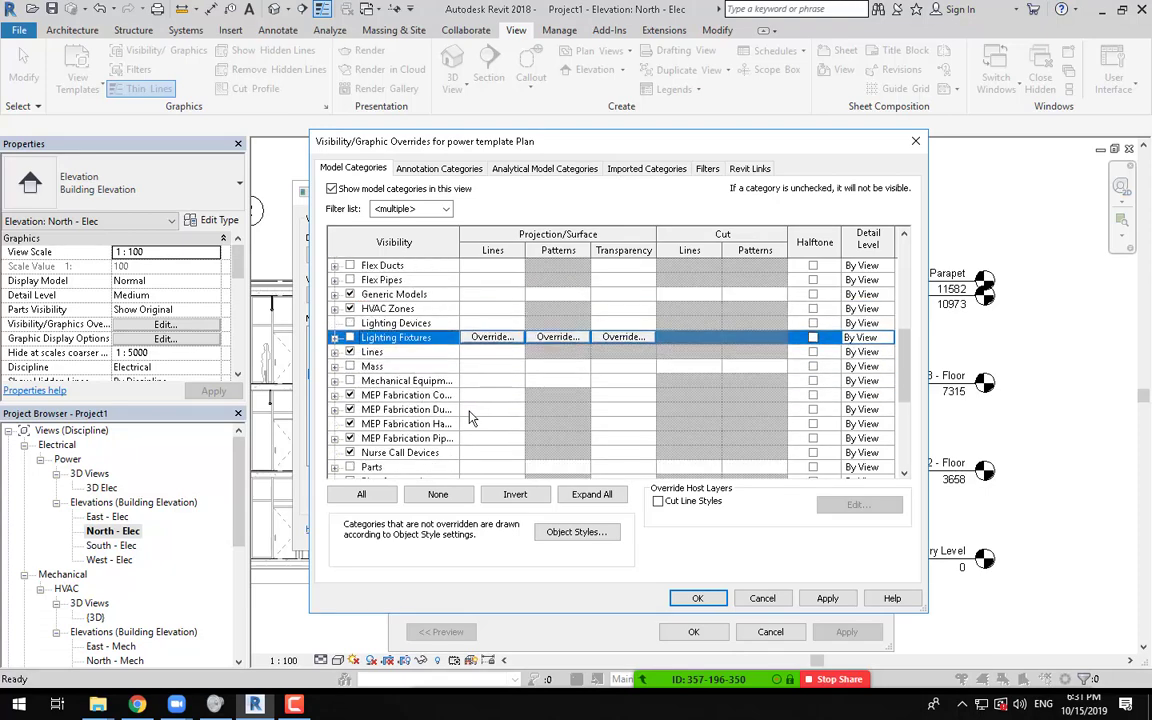
# Step: Hide Security Devices and Telephone Devices in the template's model categories and accept the visibility overrides
pyautogui.scroll(-5, 468, 410)
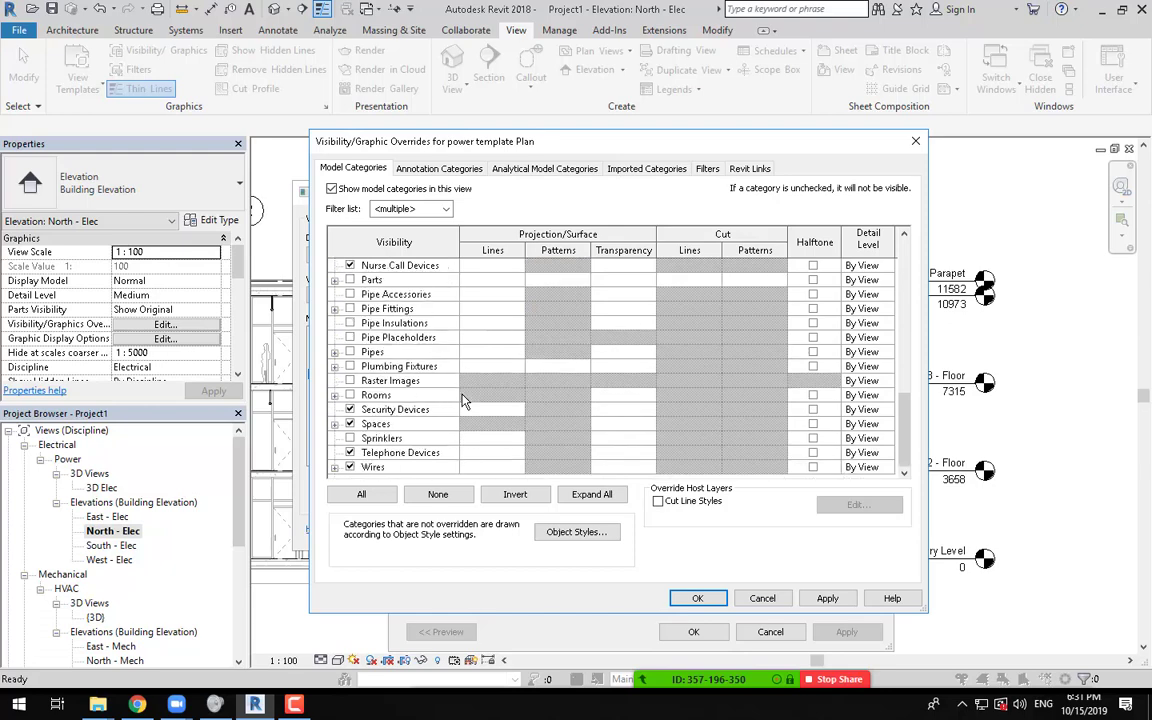
pyautogui.click(350, 409)
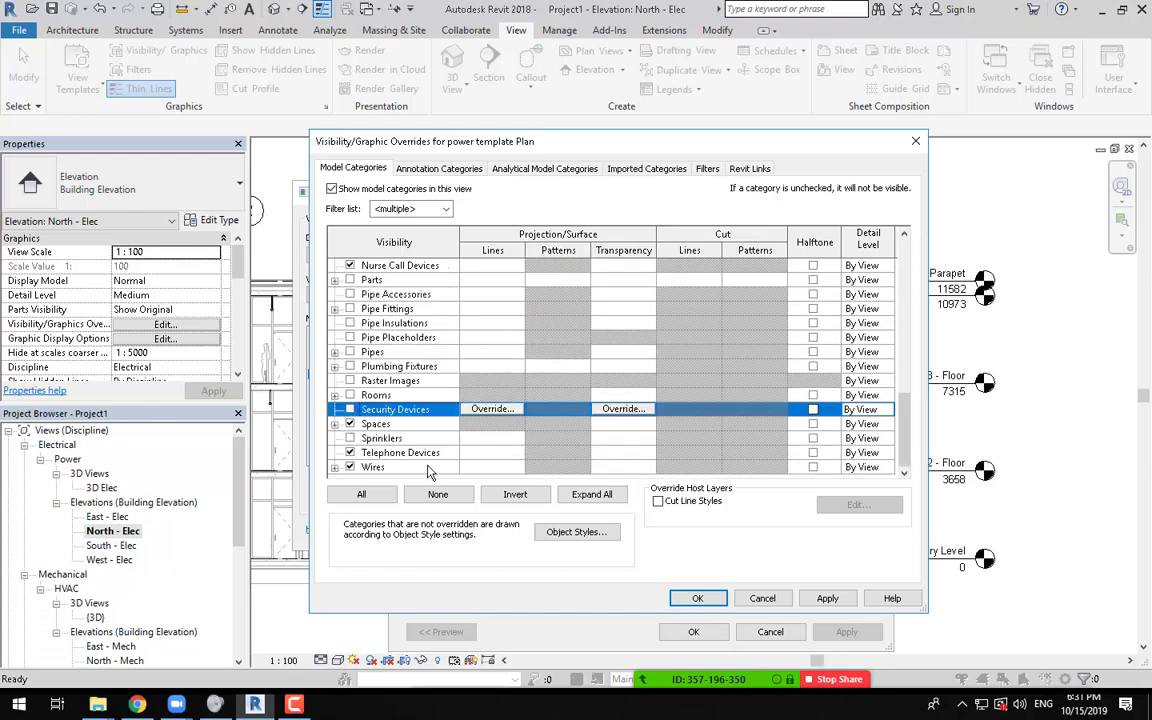
pyautogui.click(350, 452)
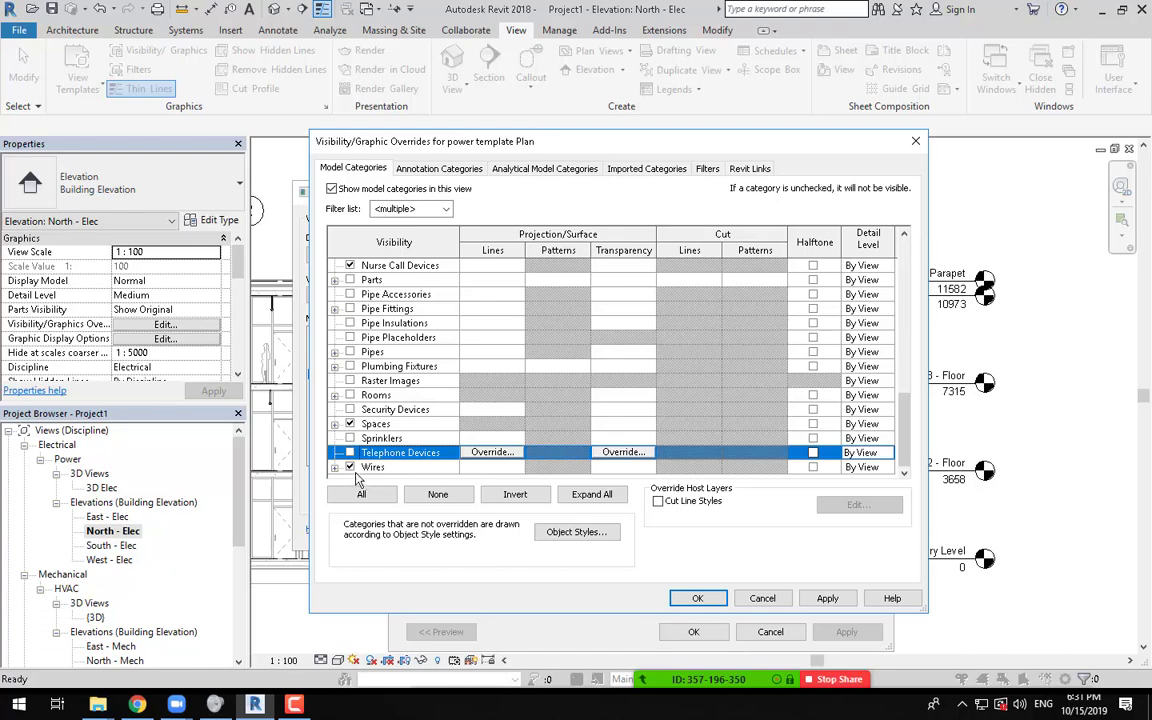
pyautogui.scroll(5, 370, 420)
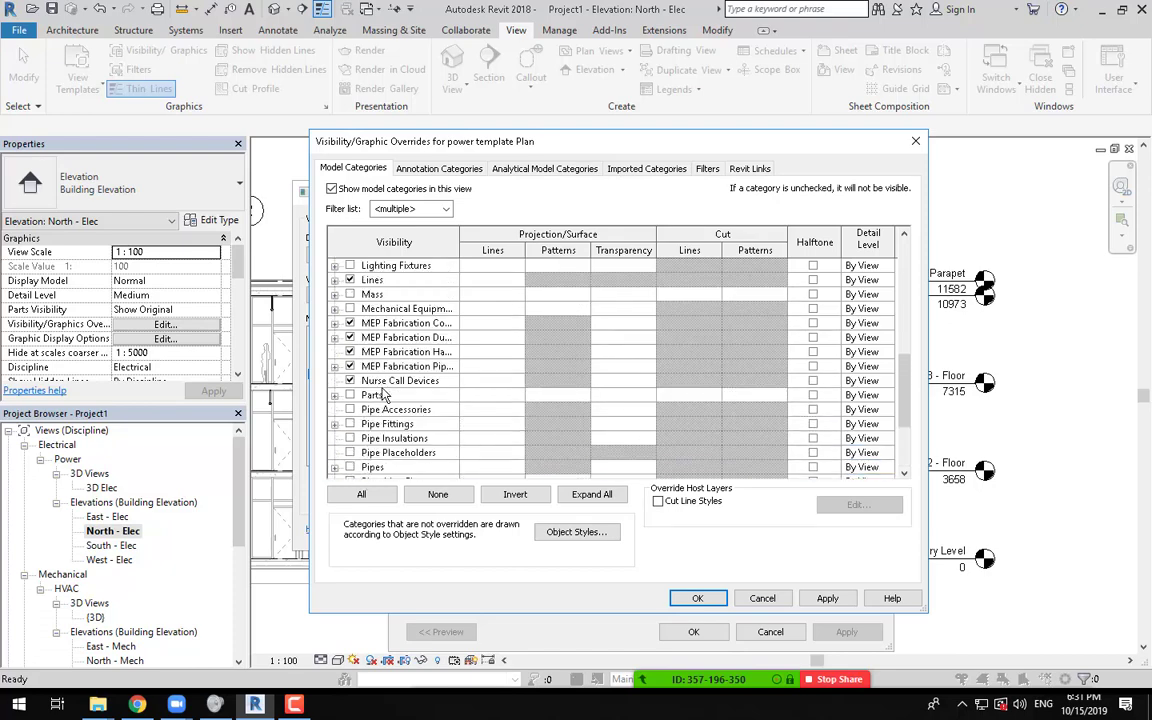
pyautogui.scroll(5, 378, 390)
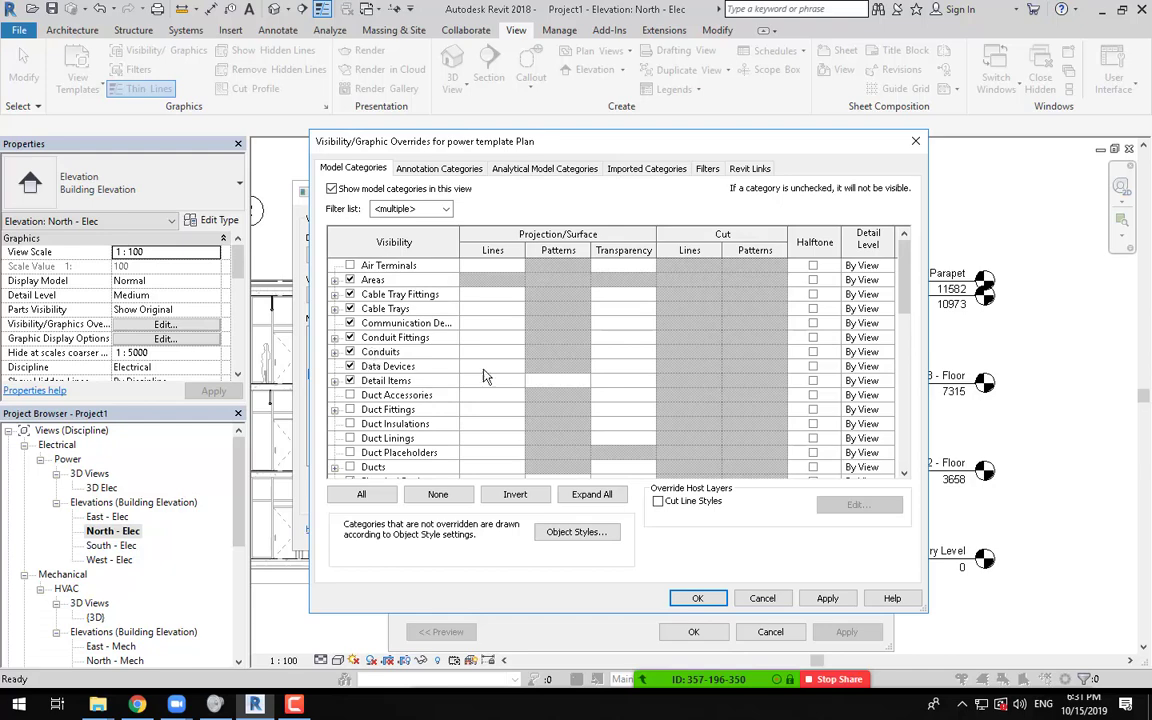
pyautogui.click(698, 598)
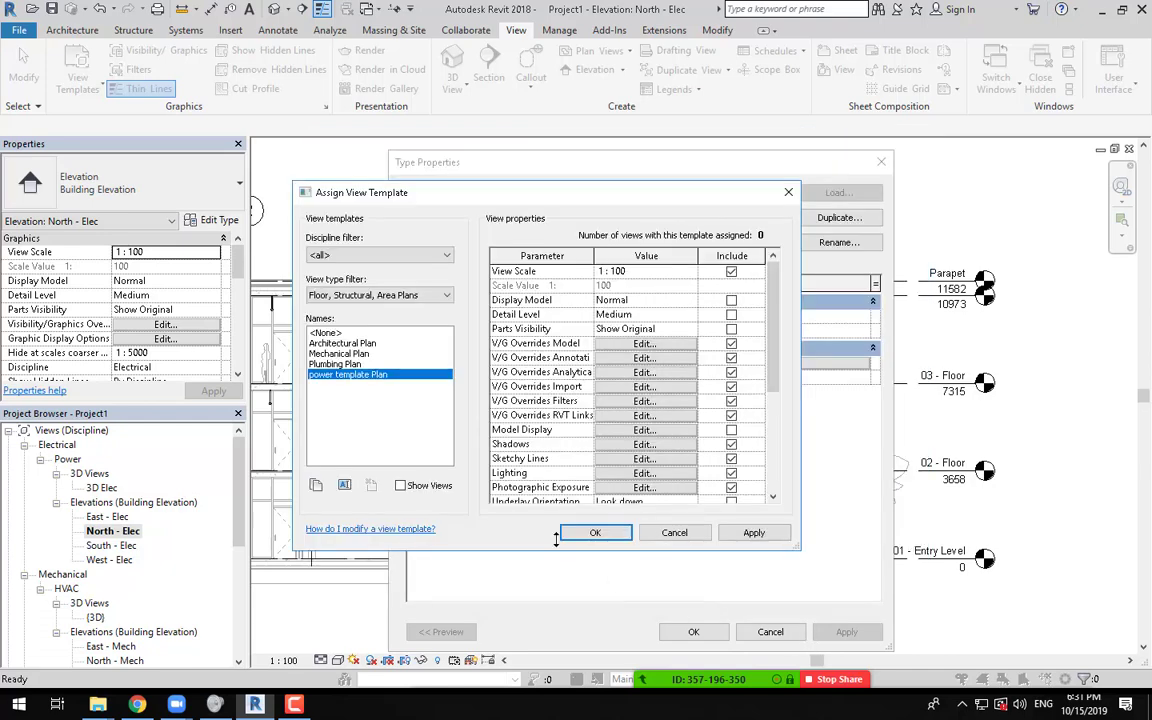
# Step: Assign power template Plan to the Floor Plan type, create the floor plans for the selected levels, and expand the electrical power Floor Plans group
pyautogui.moveTo(556, 540); pyautogui.dragTo(556, 612)
pyautogui.scroll(-4, 640, 400)
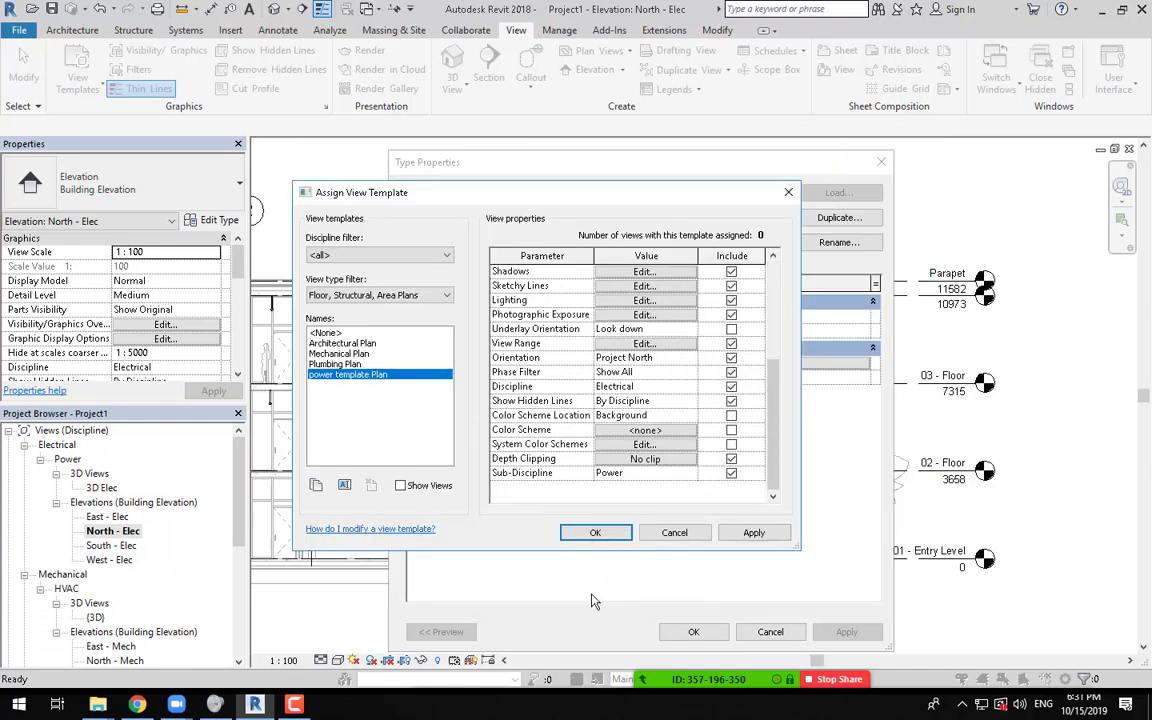
pyautogui.click(596, 607)
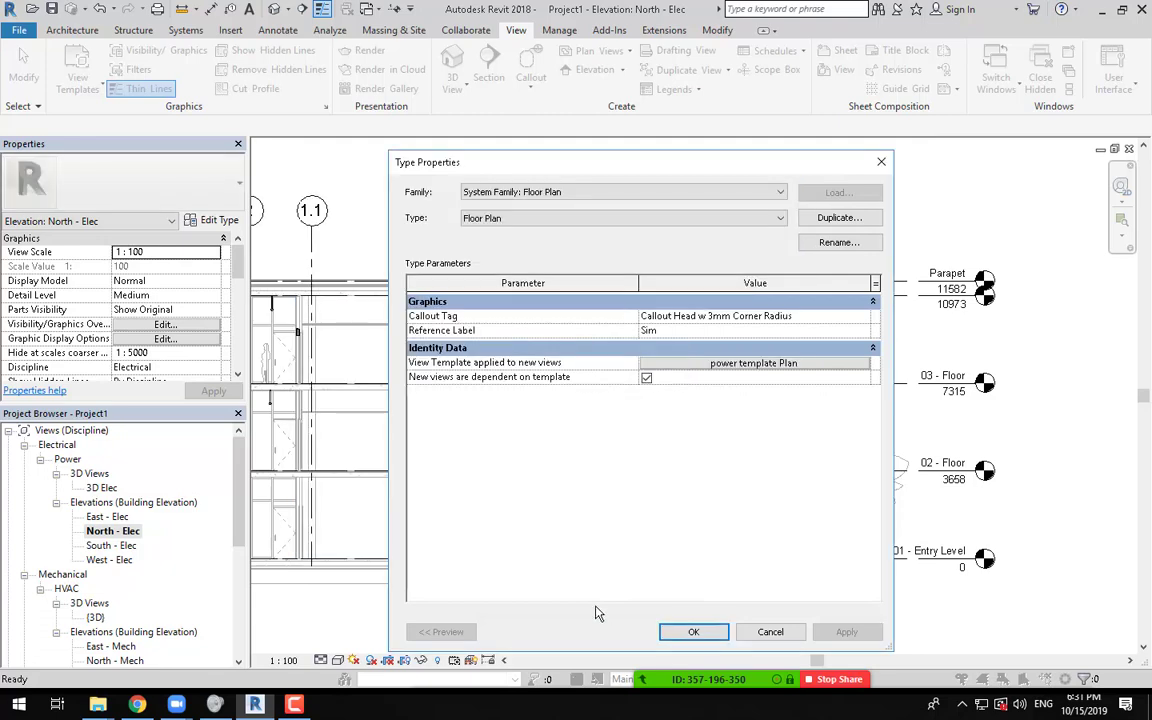
pyautogui.click(680, 631)
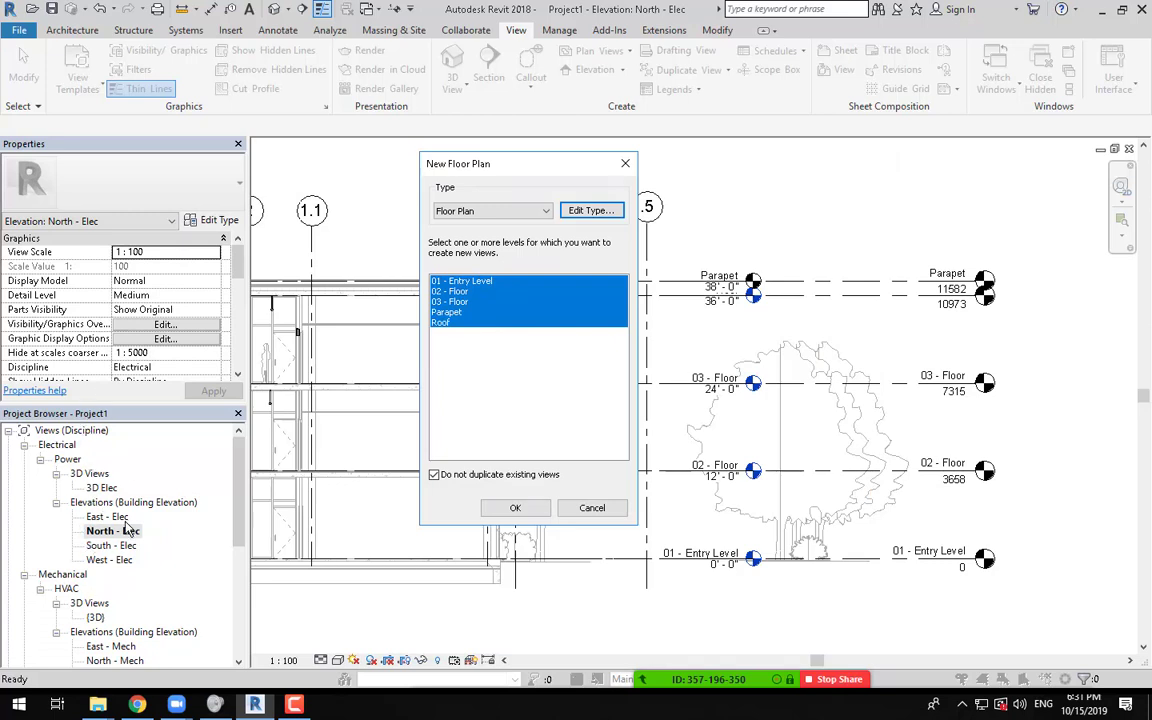
pyautogui.click(515, 508)
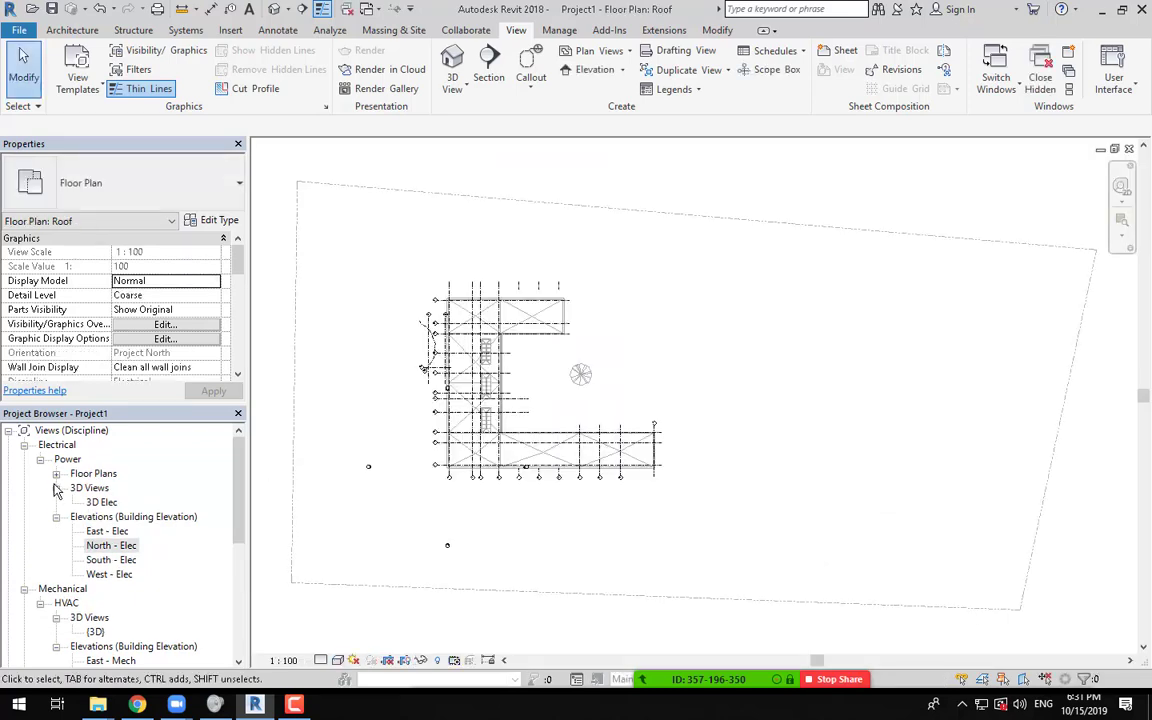
pyautogui.click(56, 474)
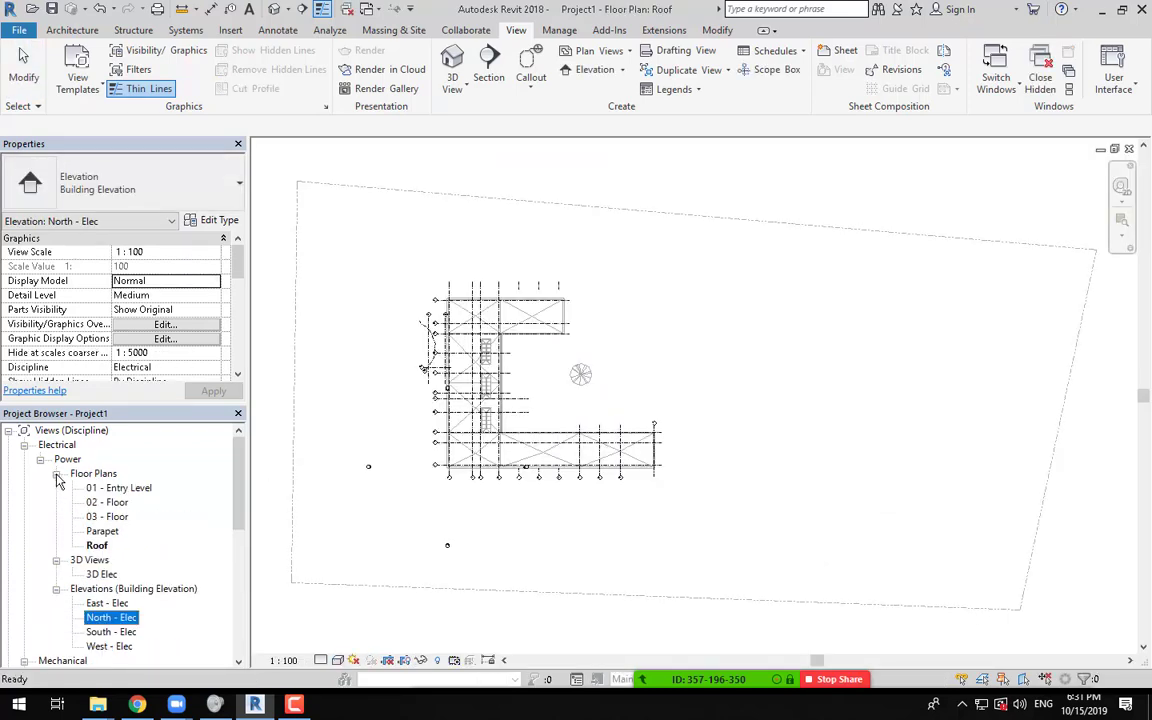
# Step: Open the 01 - Entry Level floor plan from the electrical power views
pyautogui.click(122, 490)
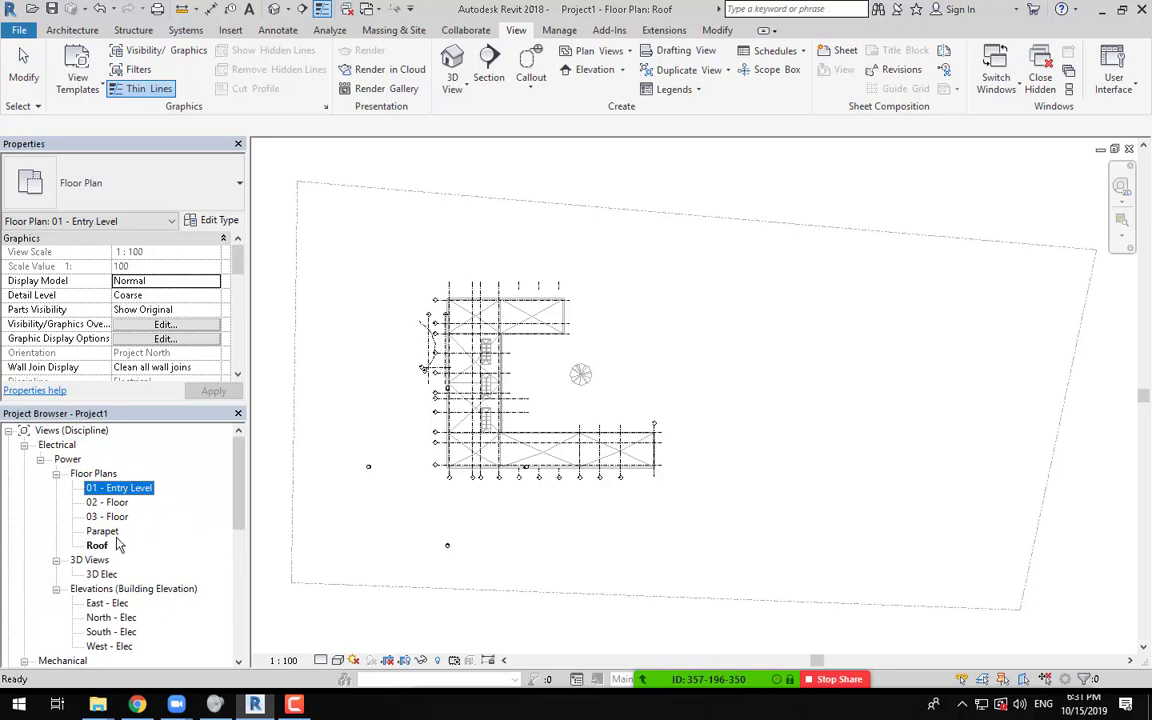
pyautogui.doubleClick(122, 489)
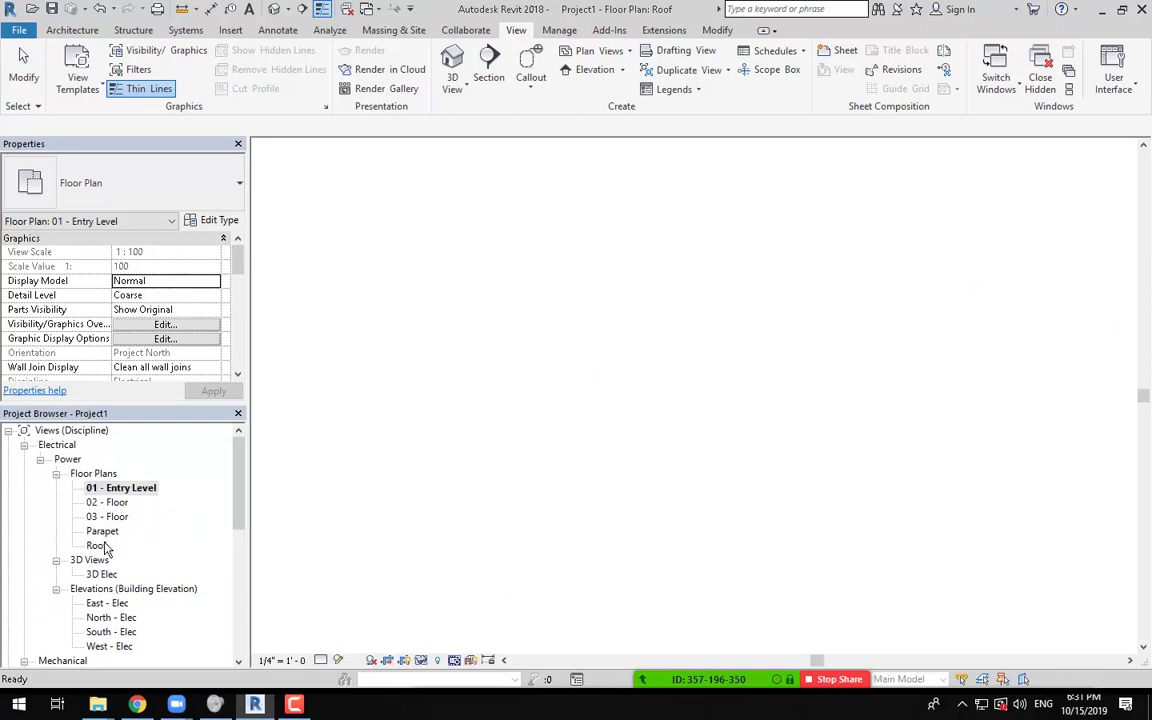
pyautogui.click(97, 545)
pyautogui.click(115, 490)
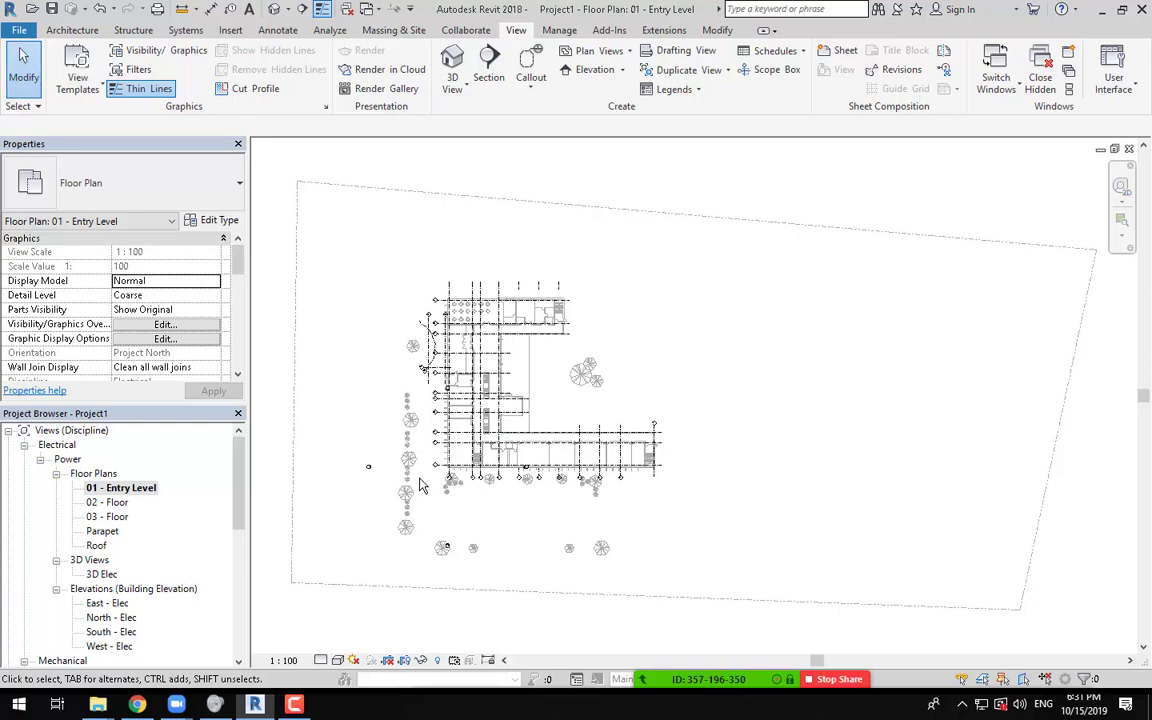
# Step: Start new floor plans with duplicates of existing views allowed, and select all levels from 01 - Entry Level through Roof
pyautogui.click(586, 52)
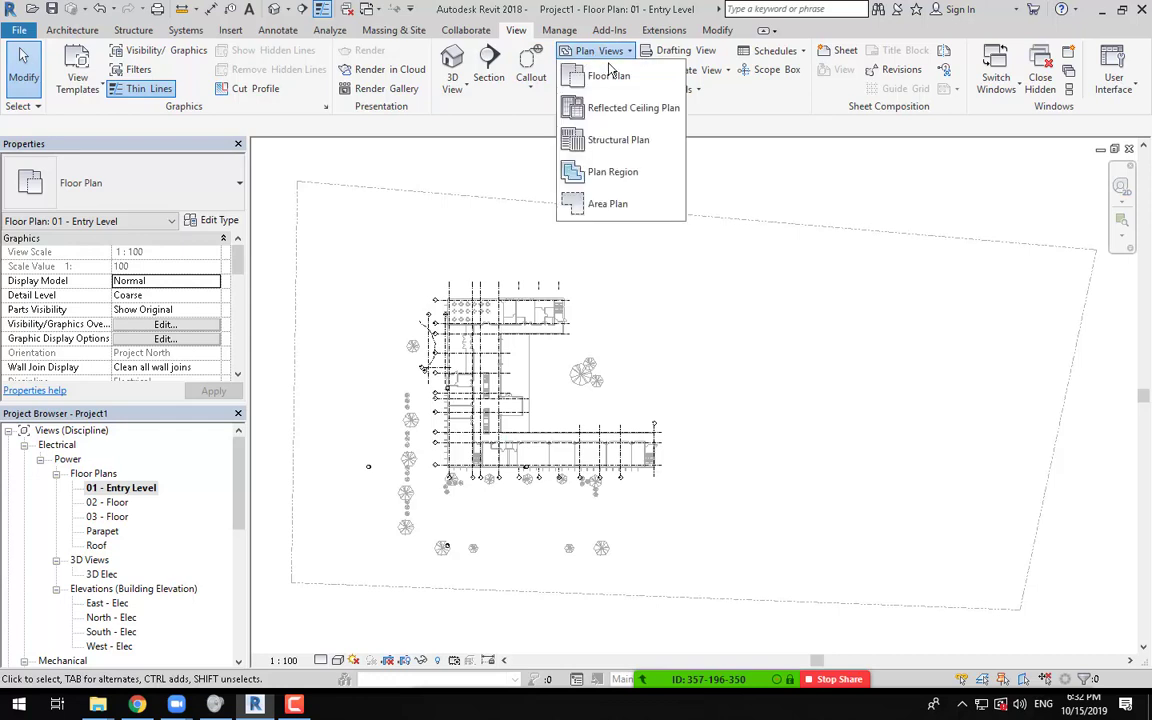
pyautogui.click(612, 77)
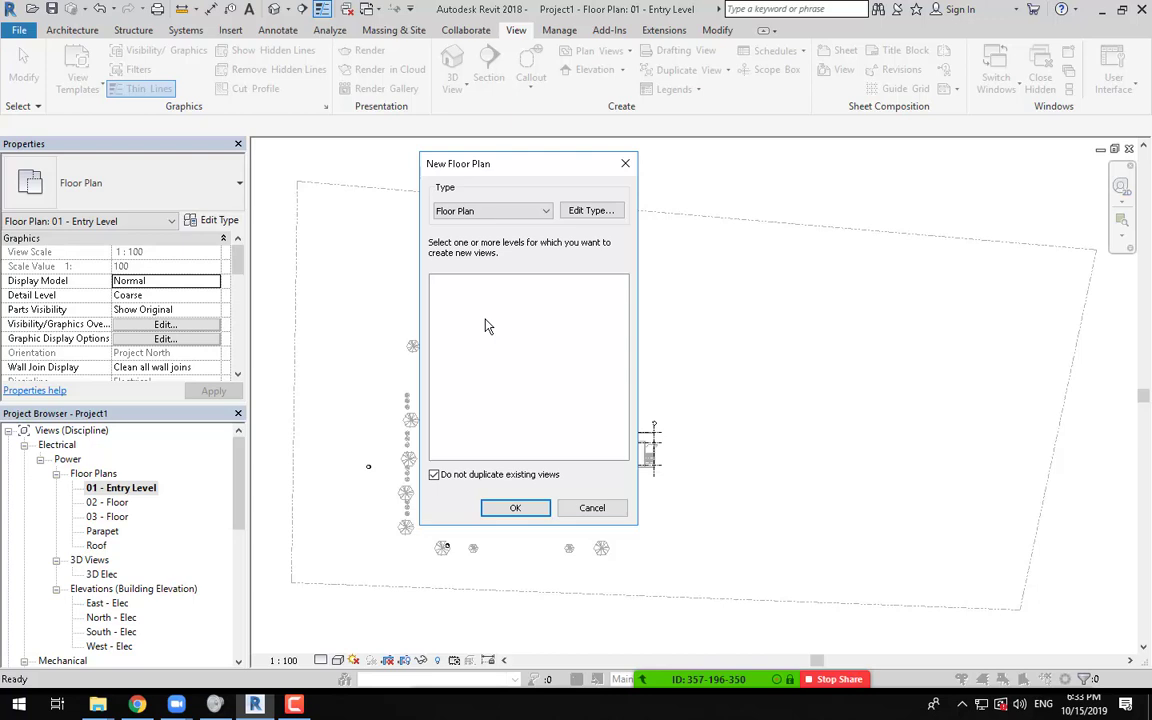
pyautogui.click(294, 704)
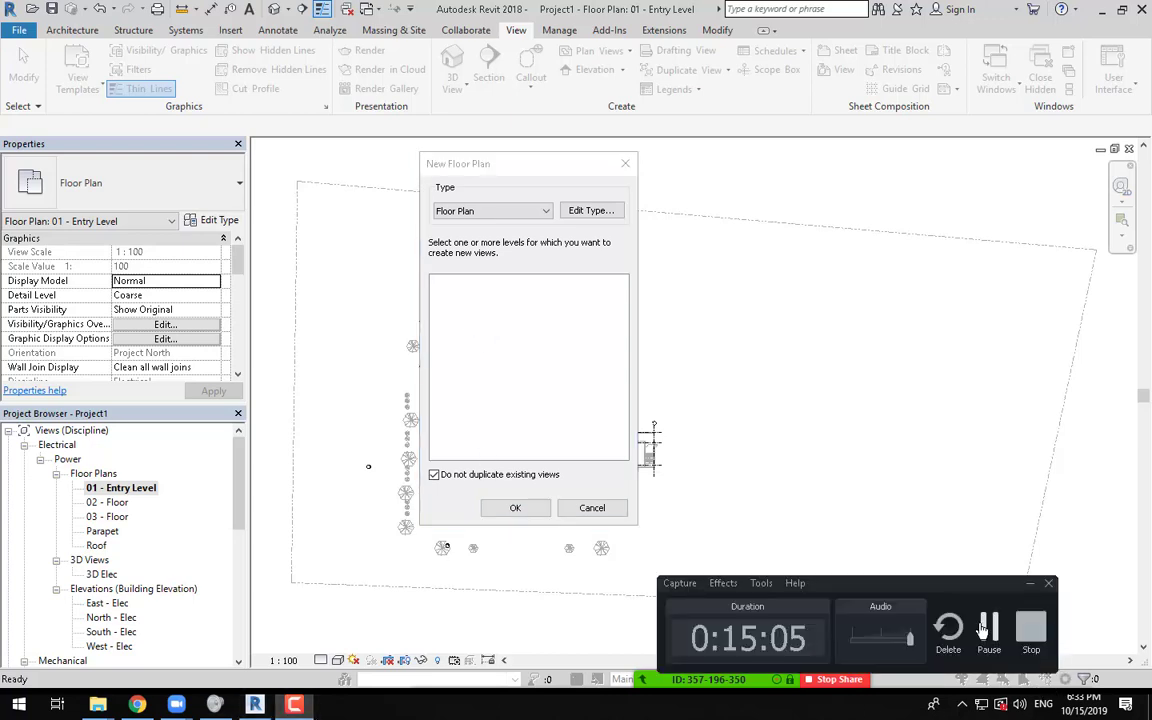
pyautogui.click(982, 630)
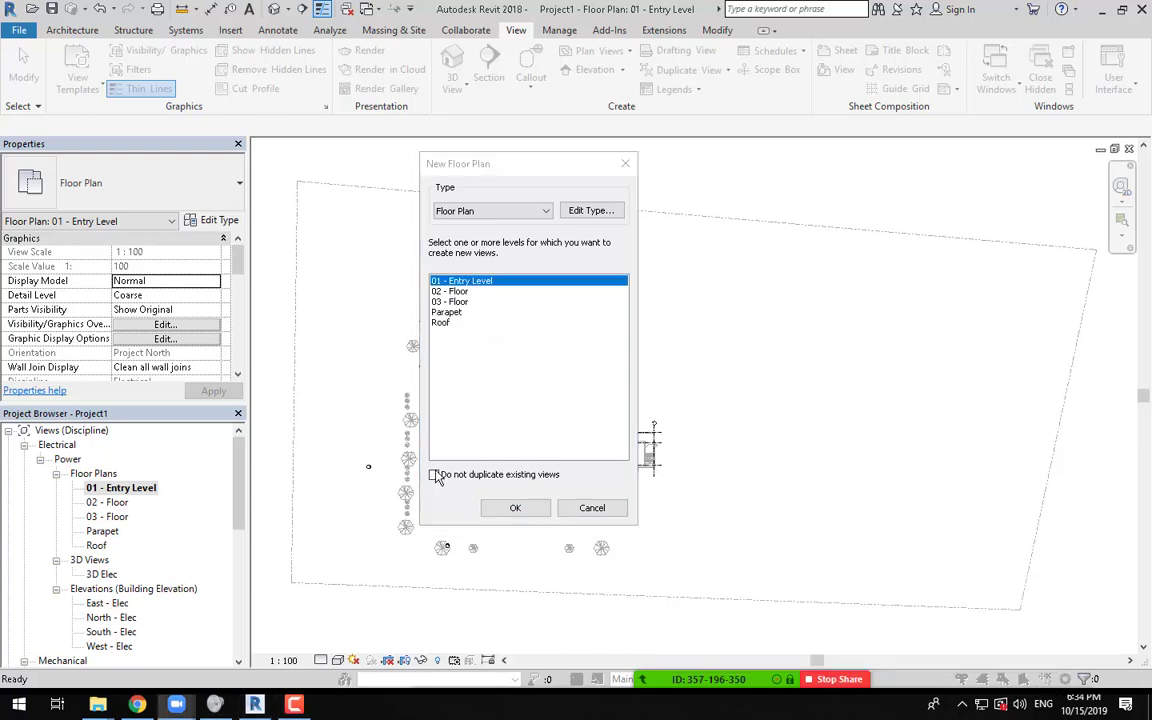
pyautogui.click(435, 476)
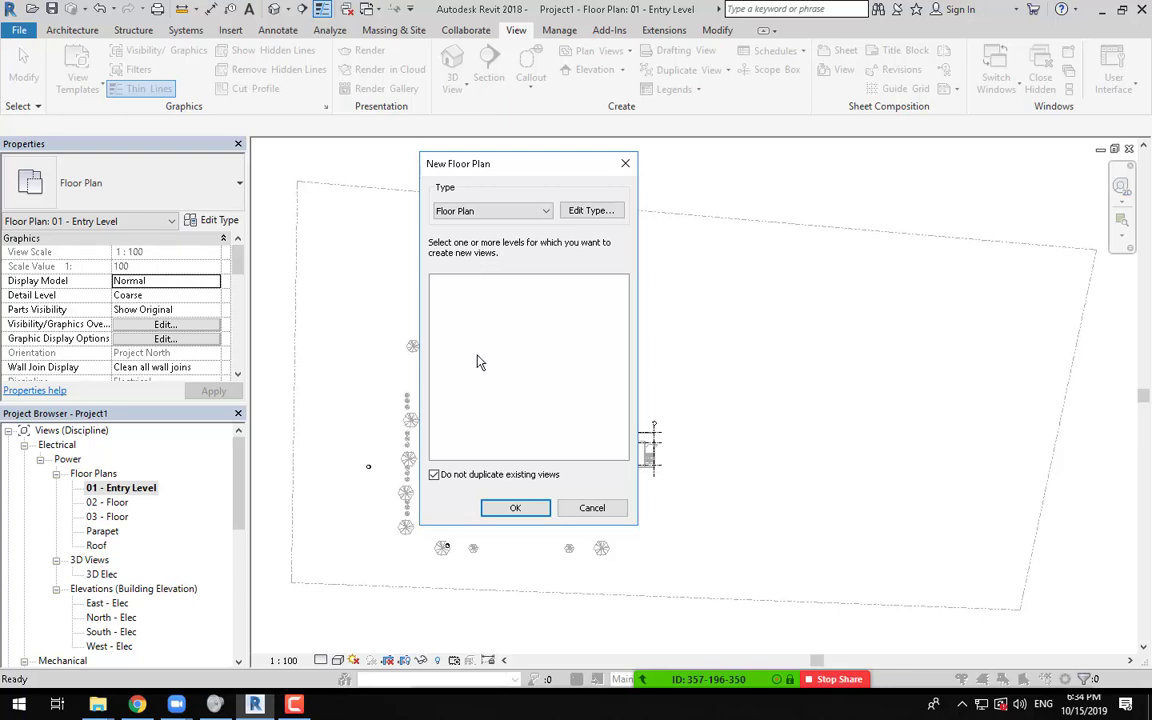
pyautogui.click(434, 476)
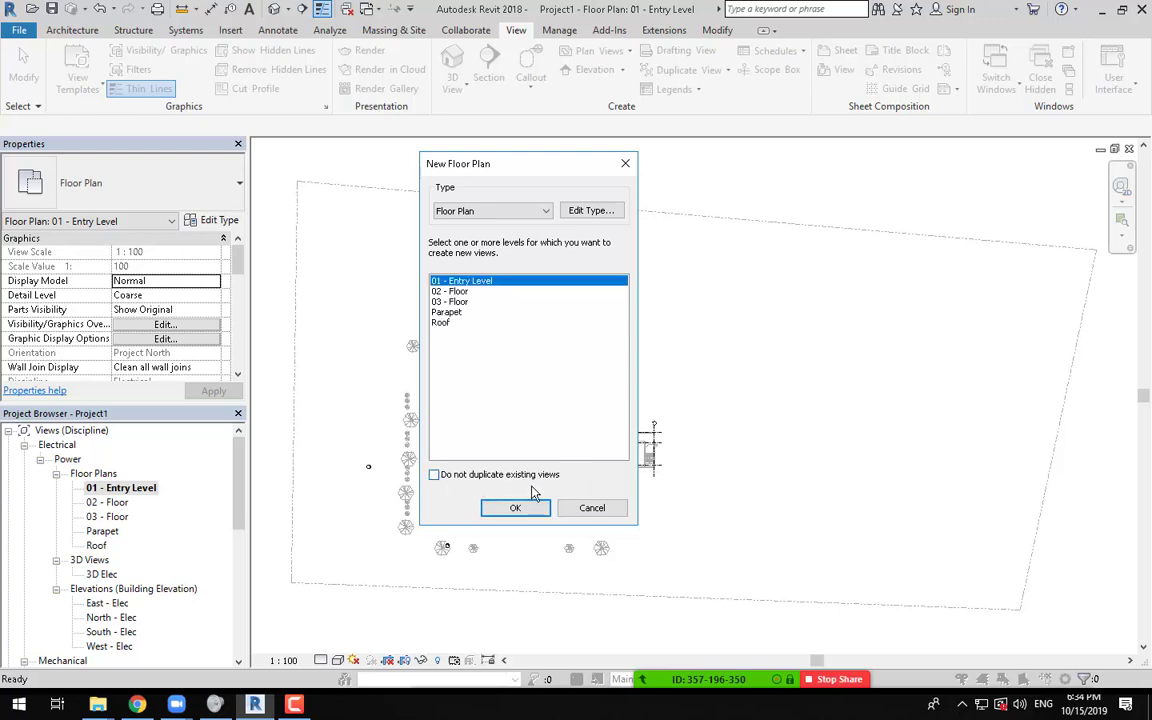
pyautogui.keyDown('shift'); pyautogui.click(445, 325); pyautogui.keyUp('shift')
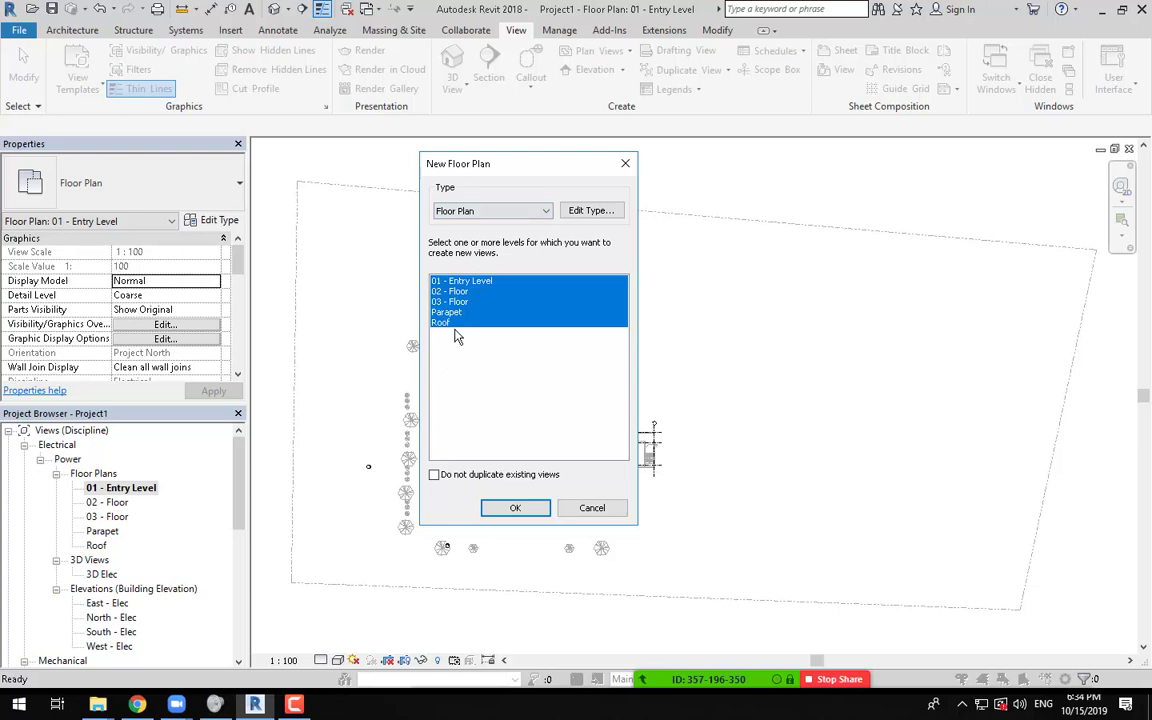
# Step: Edit the Floor Plan type's view template assignment and duplicate power template Plan as "light current plan"
pyautogui.click(593, 210)
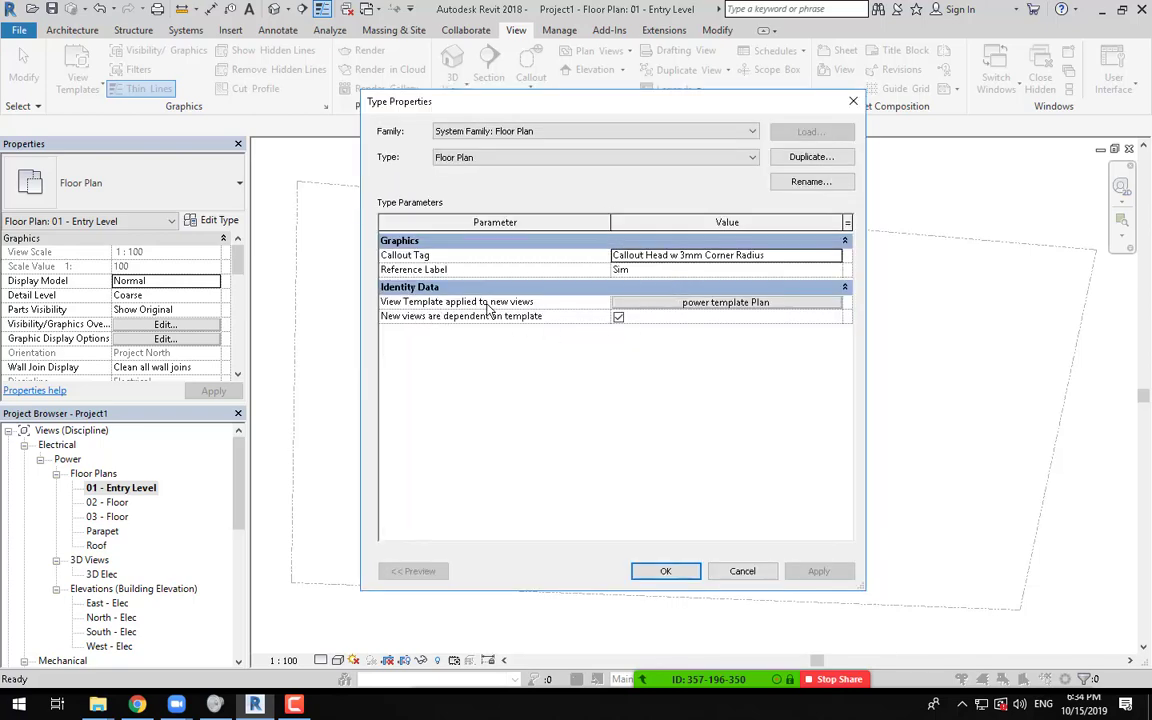
pyautogui.click(727, 303)
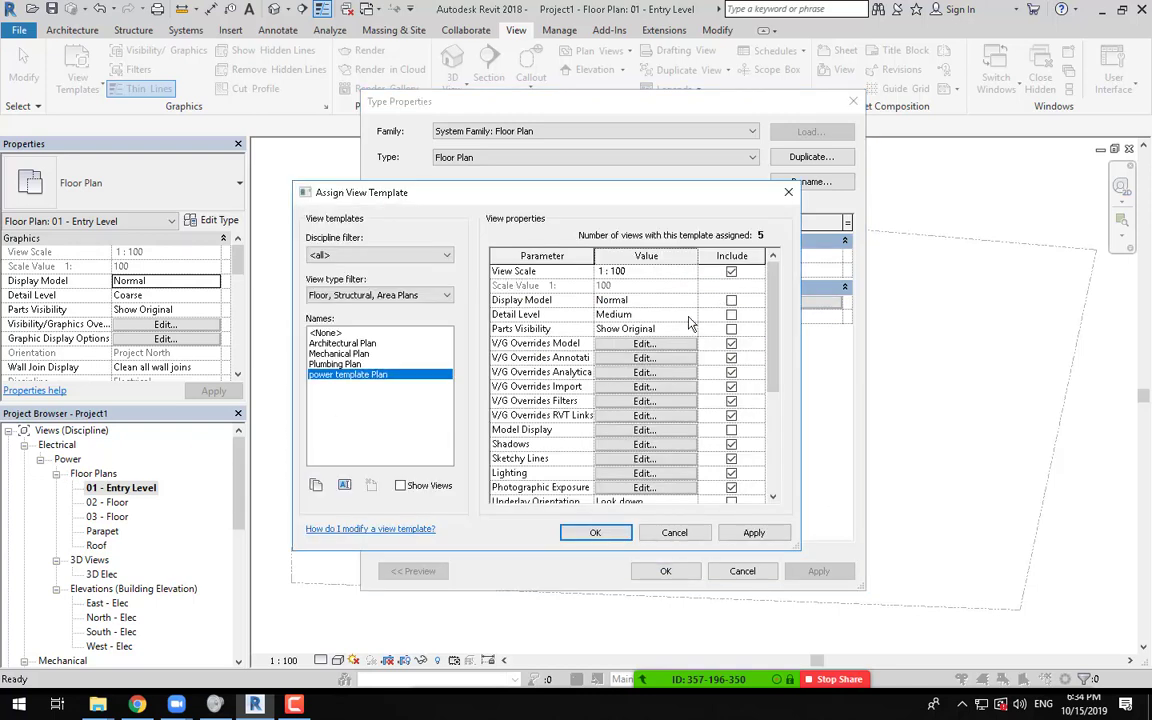
pyautogui.click(316, 487)
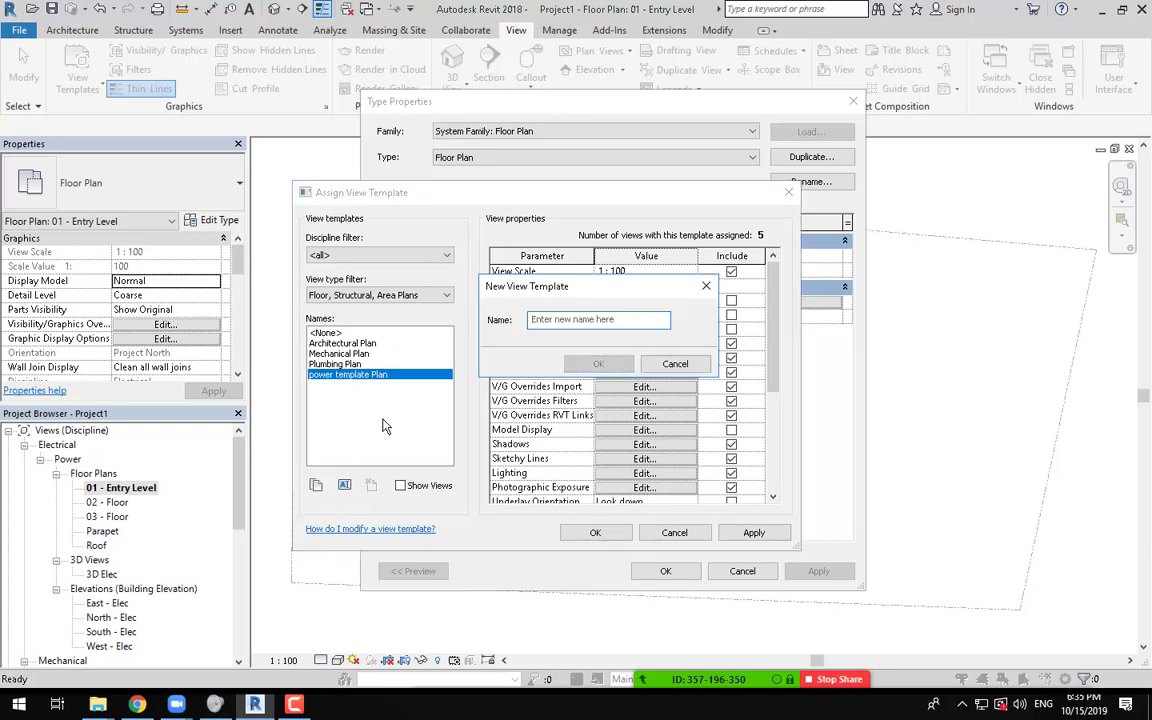
pyautogui.click(598, 319)
pyautogui.write('light ')
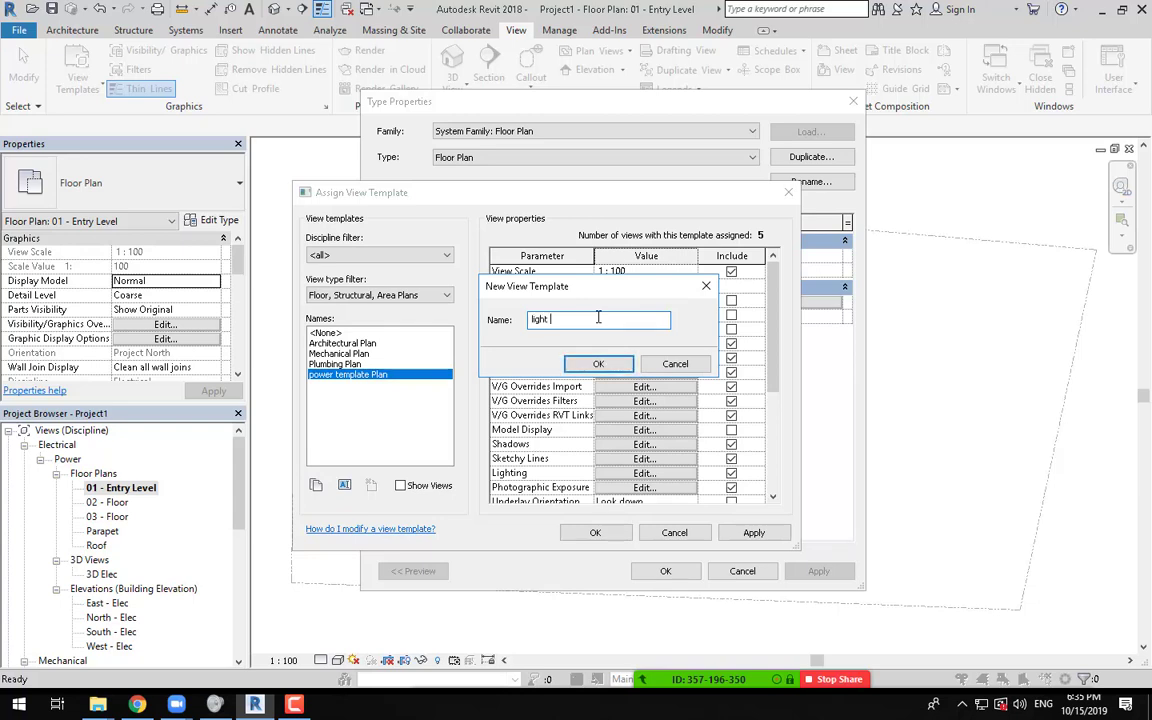
pyautogui.write('current plan')
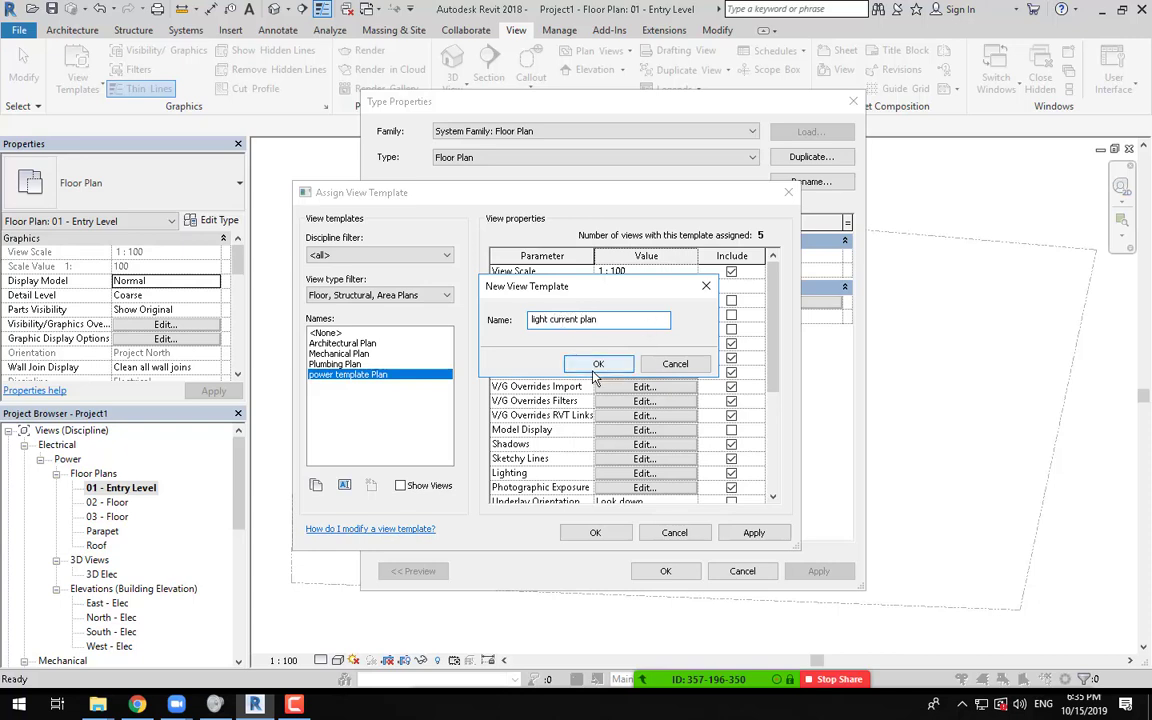
pyautogui.click(597, 364)
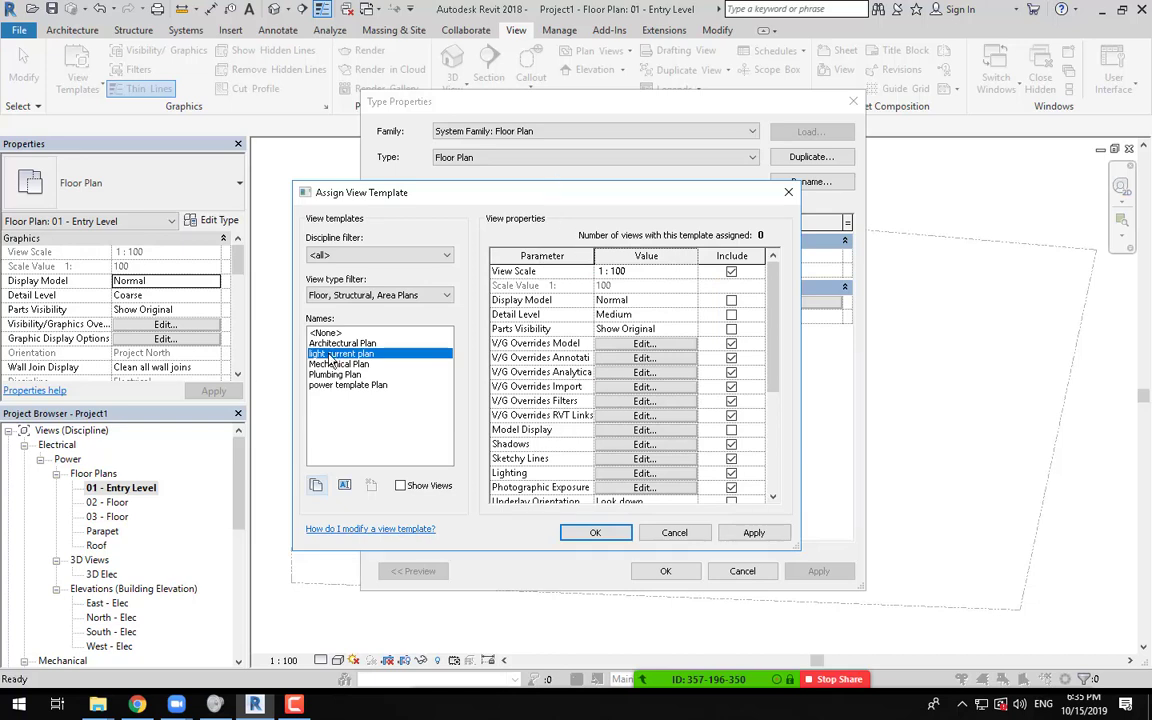
# Step: Hide Cable Tray Fittings, Cable Trays, Conduit Fittings and Conduits in the light current plan template's model categories
pyautogui.click(644, 343)
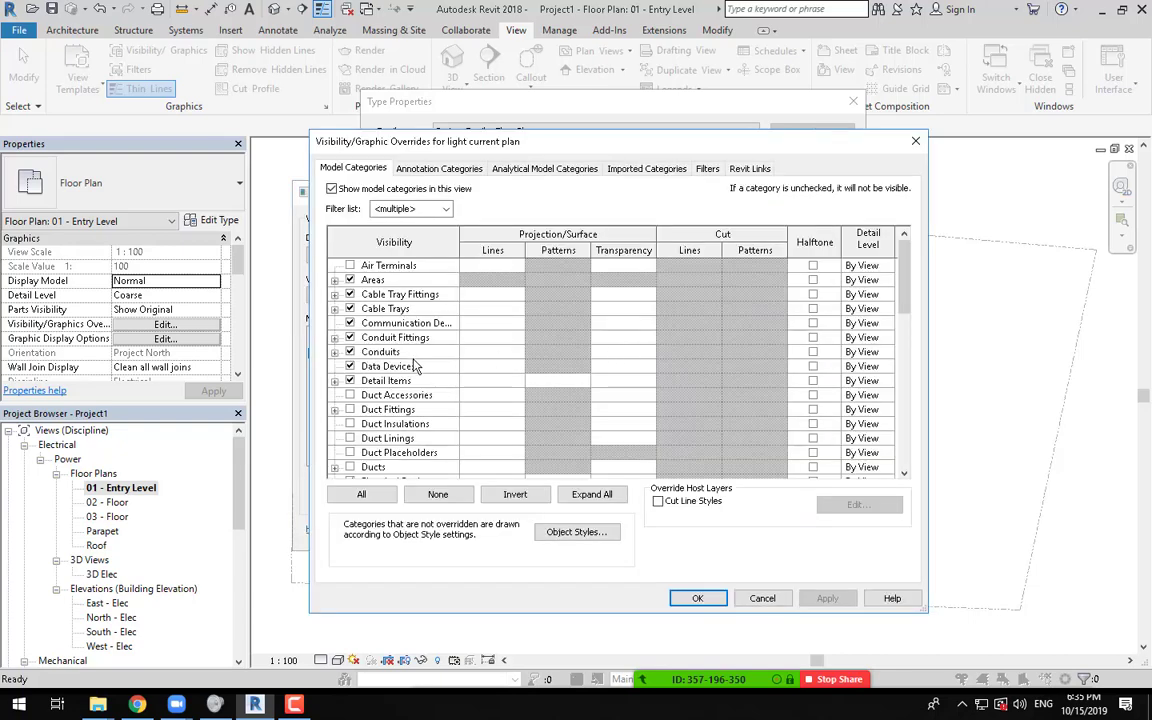
pyautogui.click(350, 294)
pyautogui.click(350, 308)
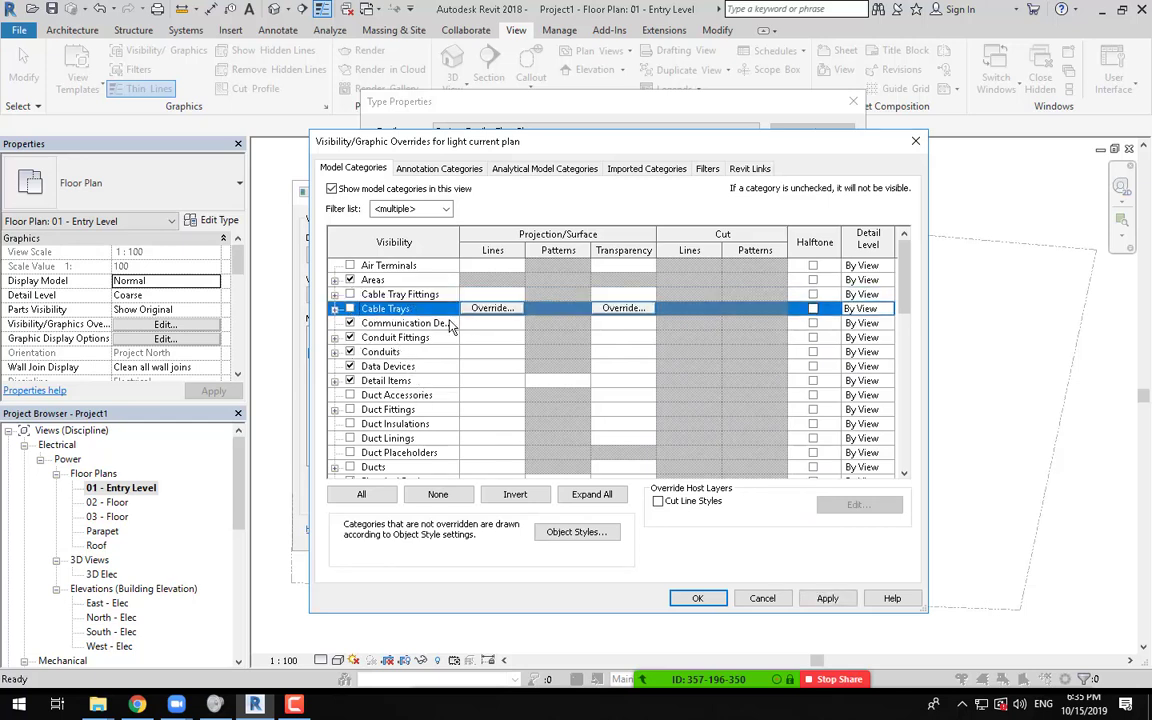
pyautogui.click(350, 337)
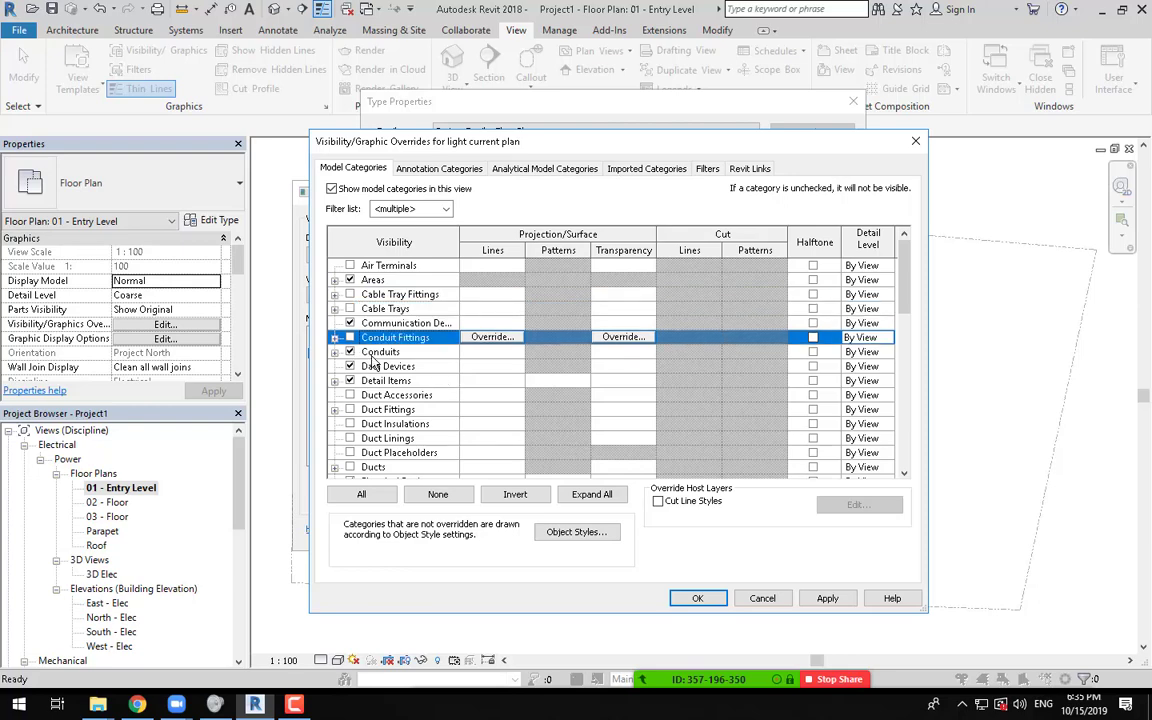
pyautogui.click(350, 352)
# Step: Show Security Devices and Telephone Devices in the light current plan template's model categories and accept the visibility overrides
pyautogui.scroll(-2, 372, 355)
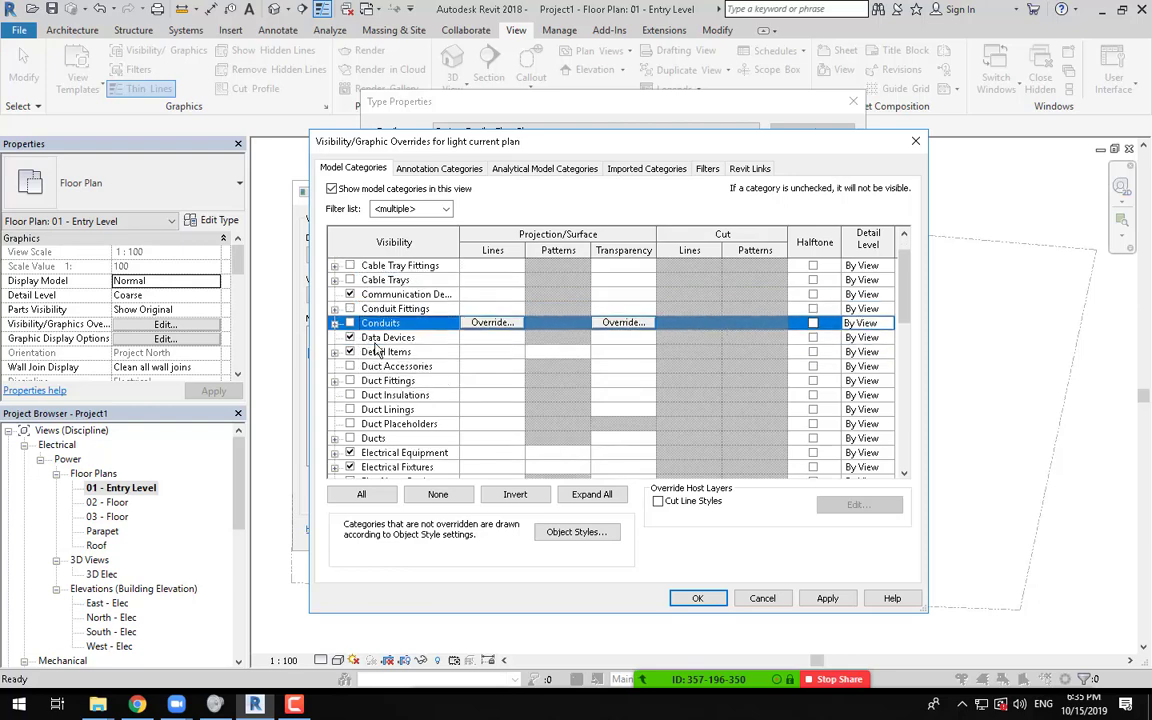
pyautogui.scroll(-3, 430, 375)
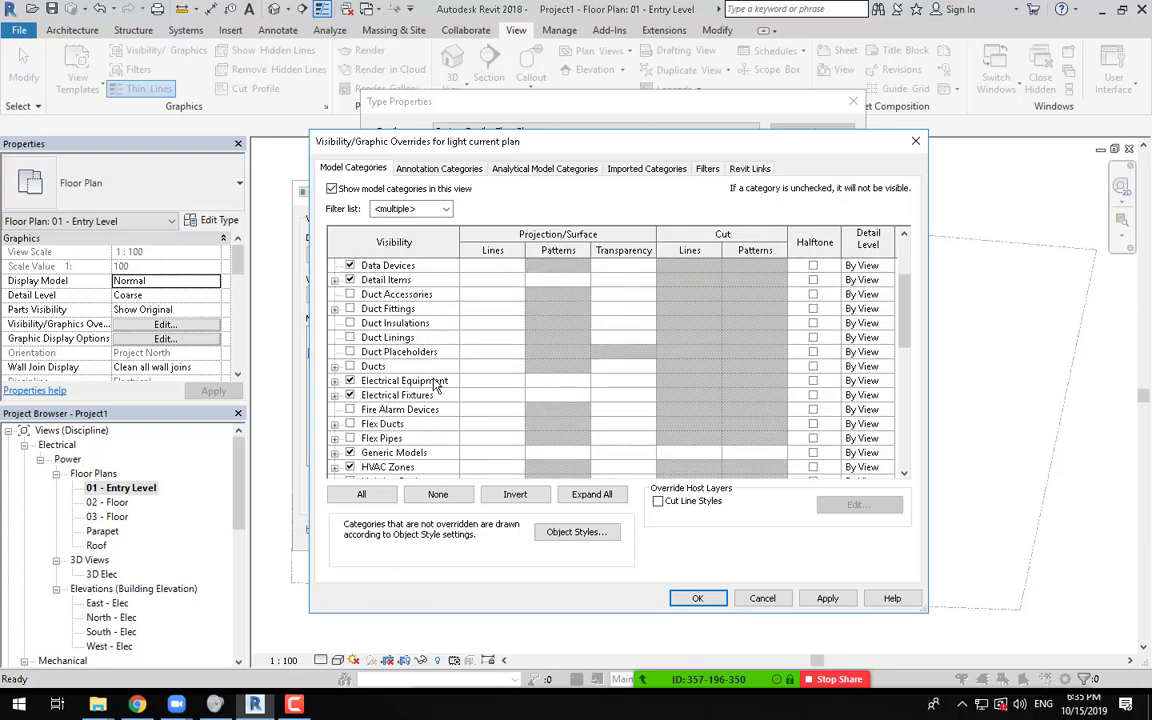
pyautogui.scroll(-1, 436, 386)
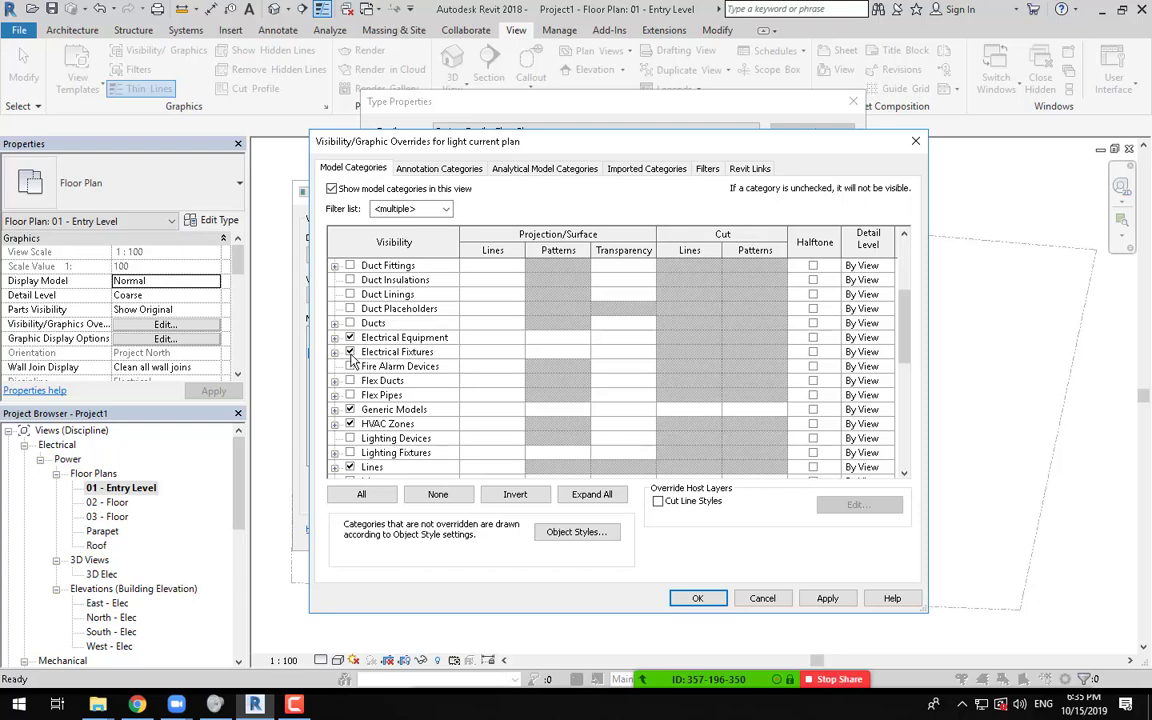
pyautogui.scroll(-3, 360, 378)
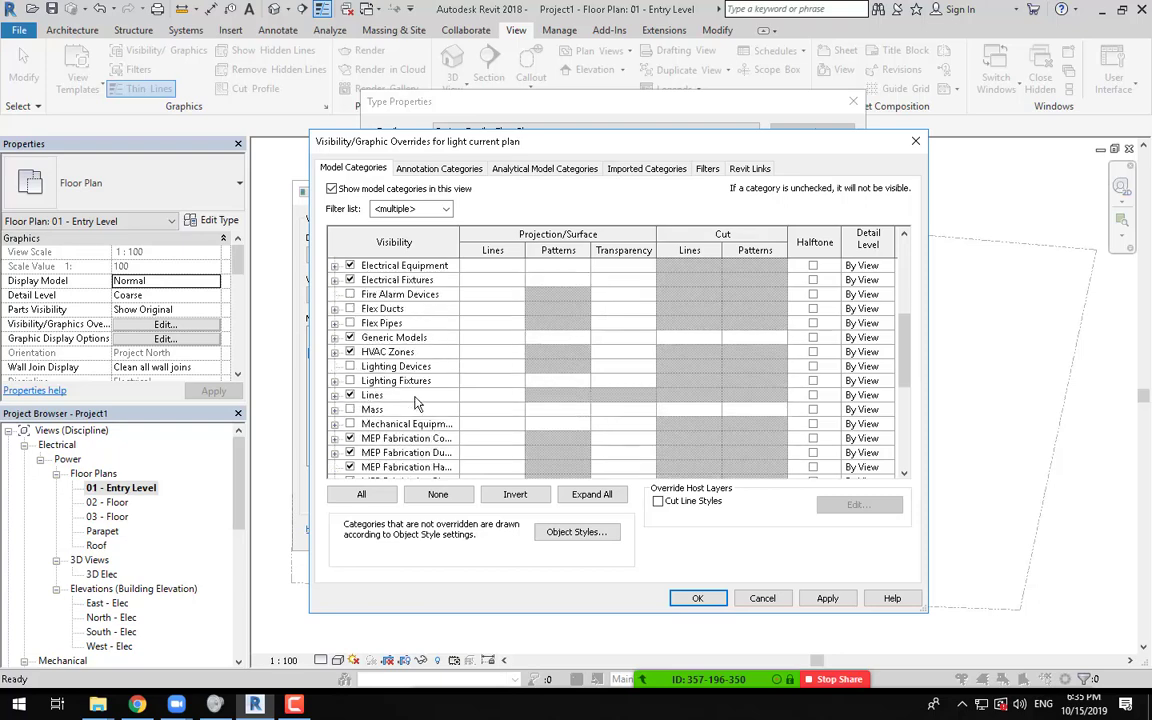
pyautogui.scroll(-4, 418, 400)
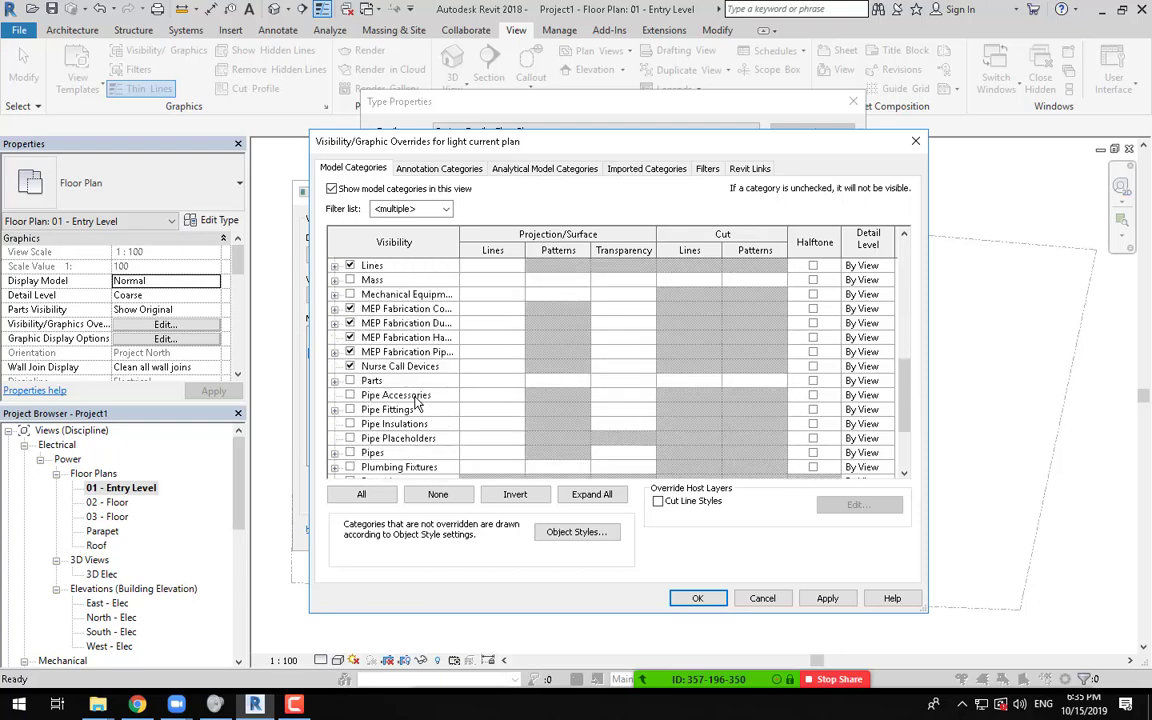
pyautogui.scroll(-1, 418, 400)
pyautogui.scroll(-1, 417, 400)
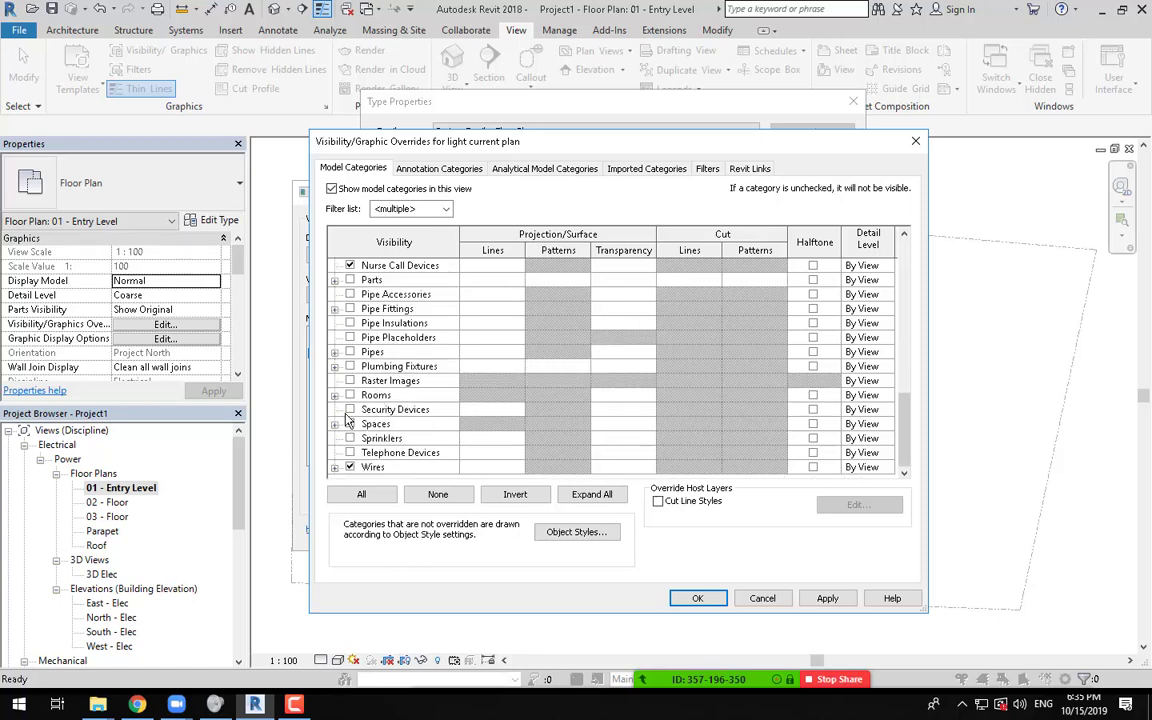
pyautogui.click(350, 409)
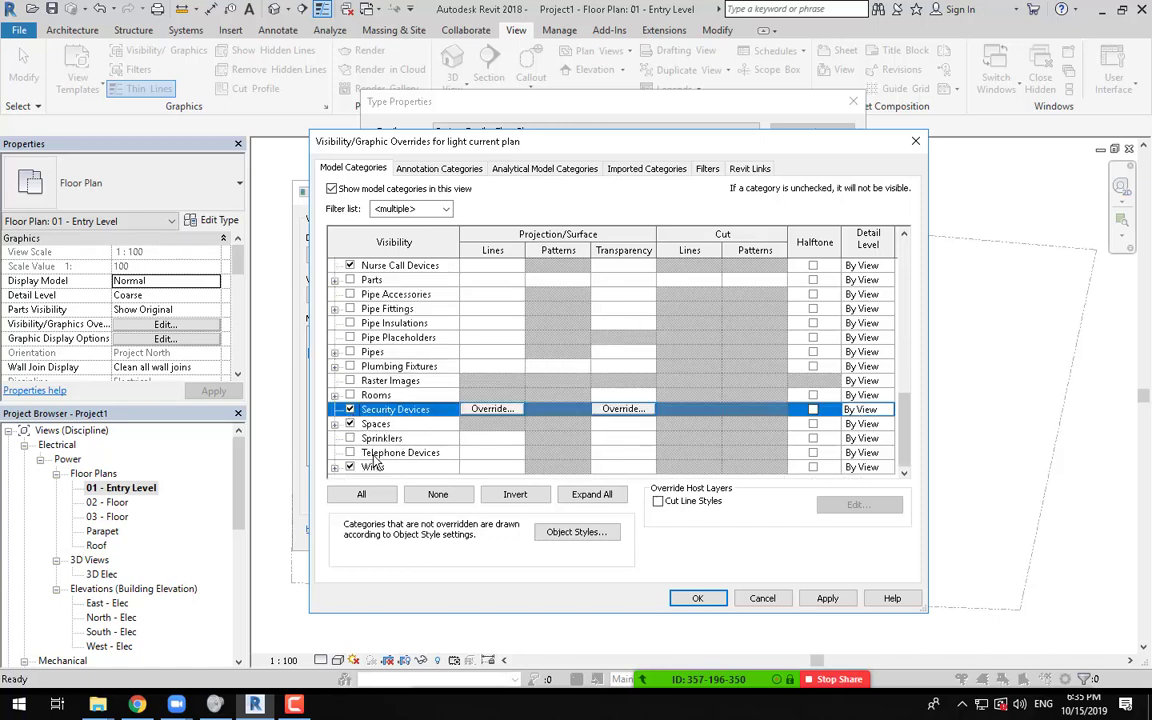
pyautogui.click(350, 452)
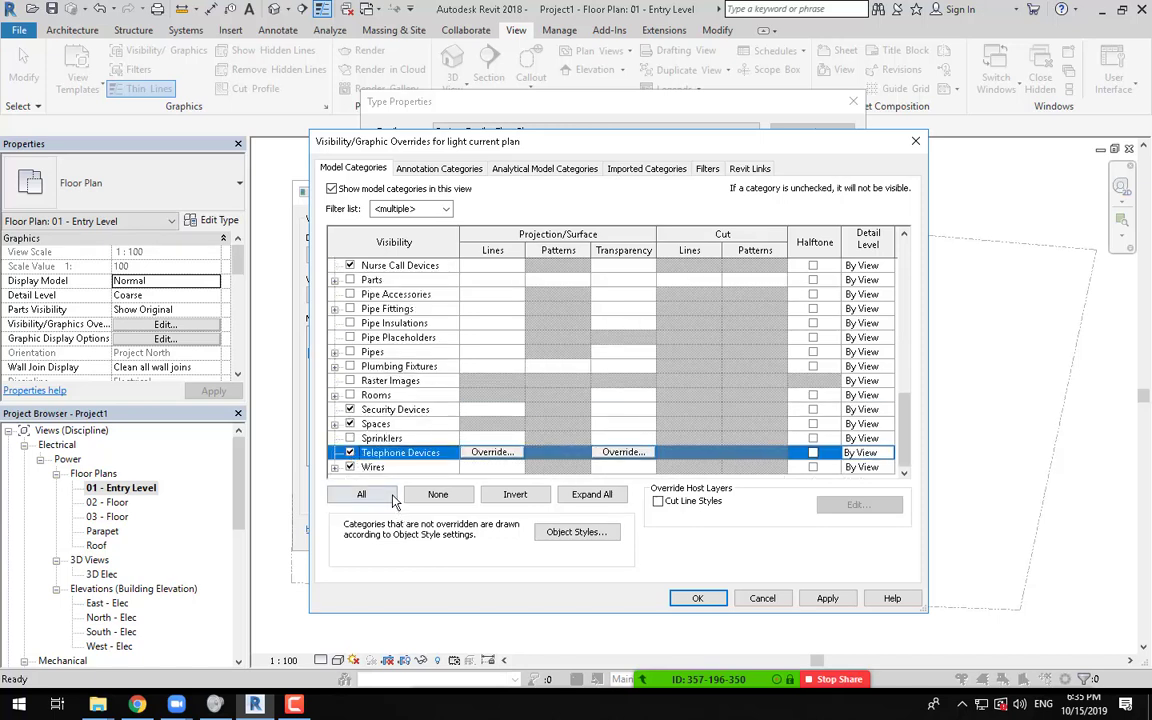
pyautogui.click(695, 598)
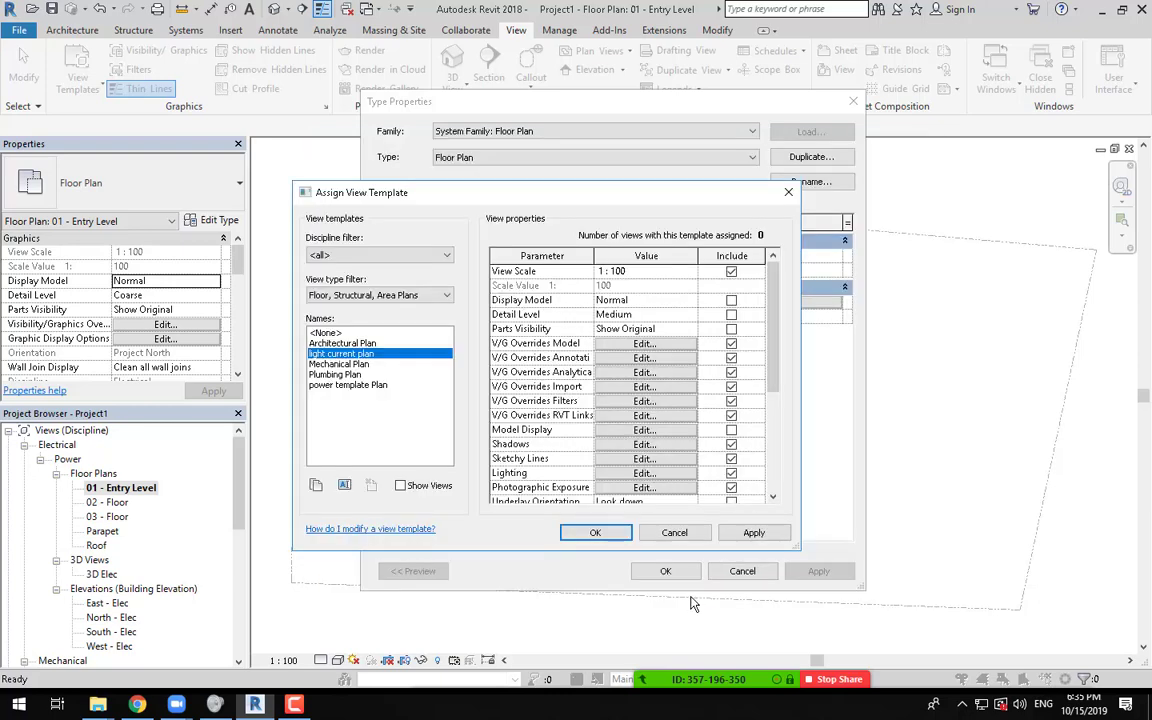
# Step: Set the Sub-Discipline of the light current plan template to "light current"
pyautogui.scroll(-4, 708, 403)
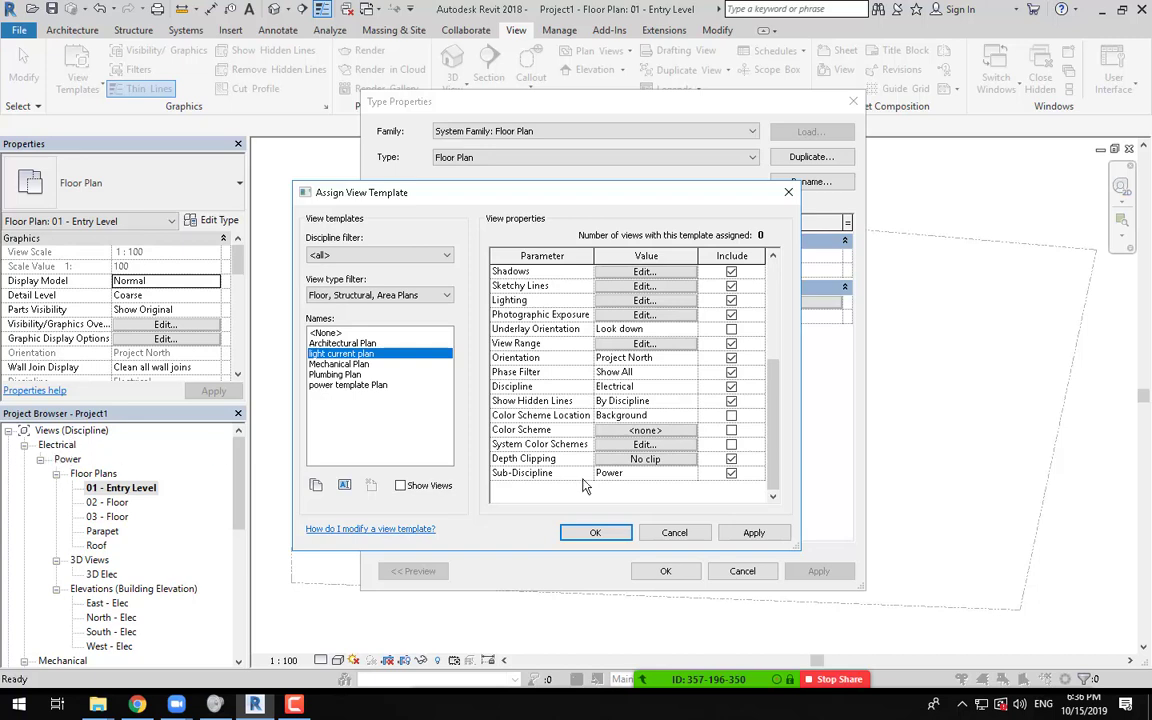
pyautogui.click(684, 475)
pyautogui.click(689, 476)
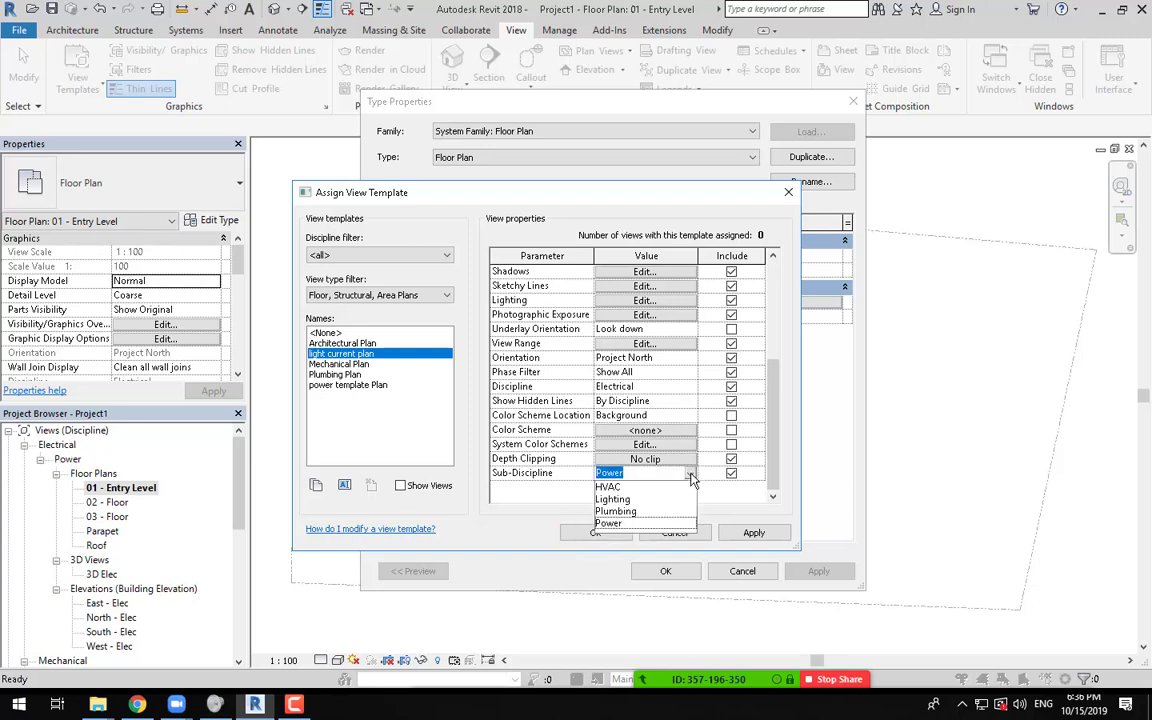
pyautogui.click(661, 472)
pyautogui.write('l')
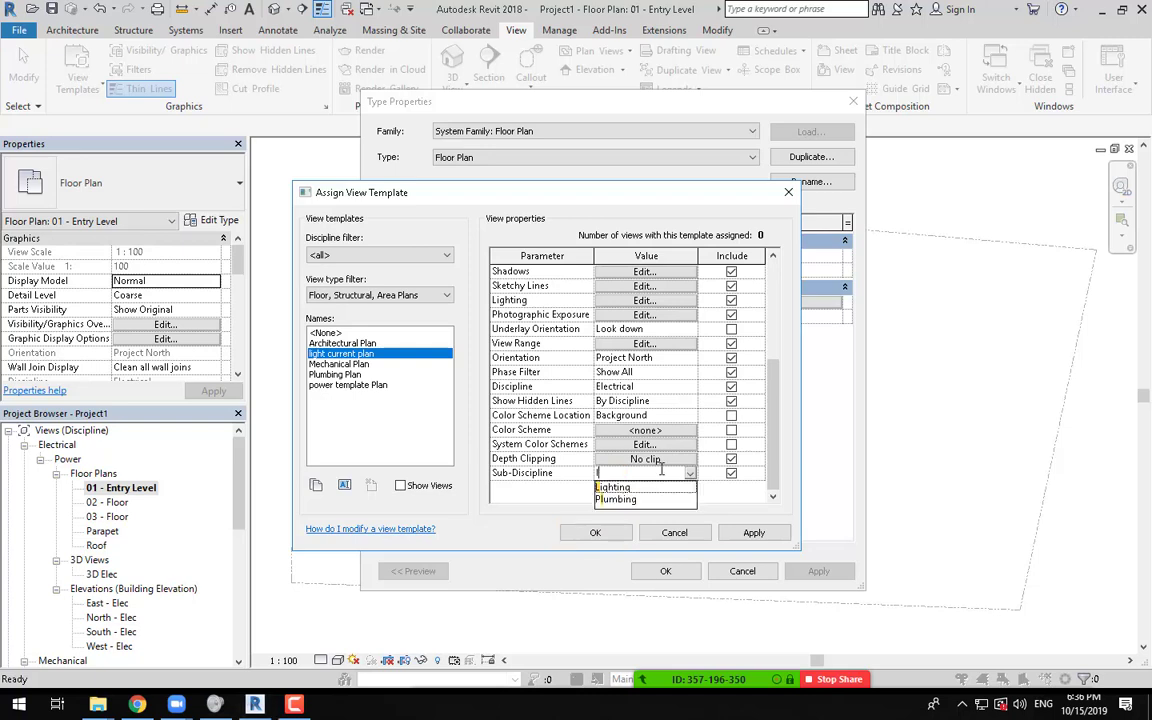
pyautogui.write('ight current')
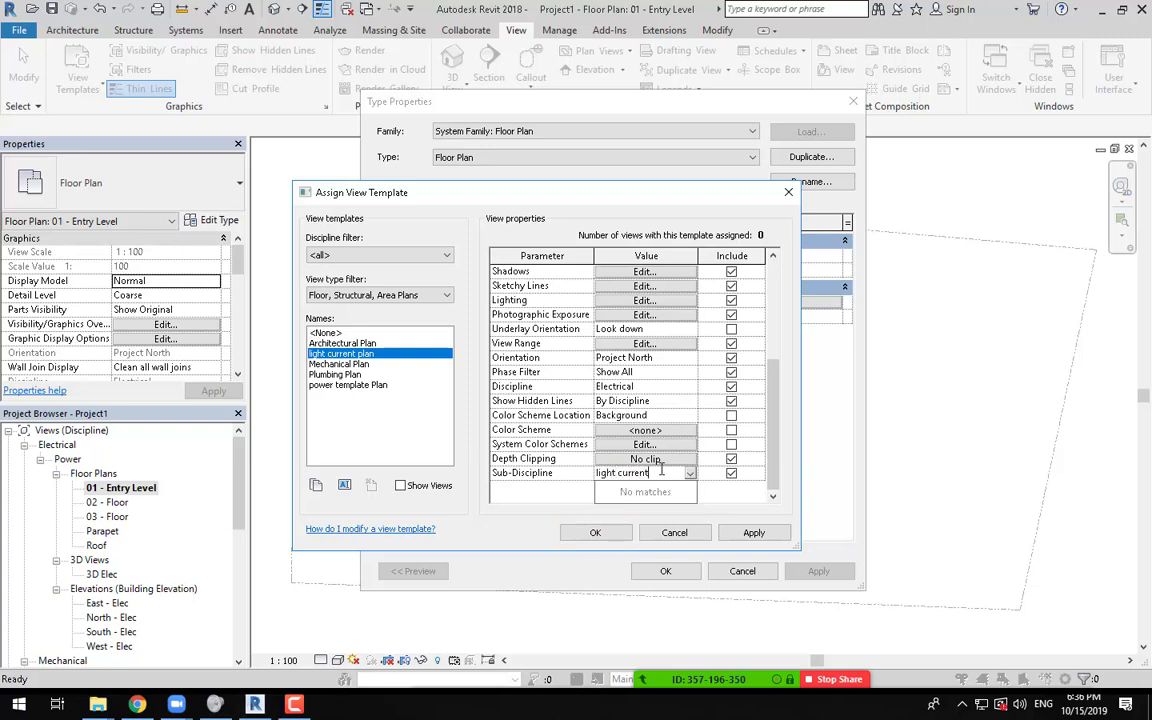
pyautogui.click(655, 474)
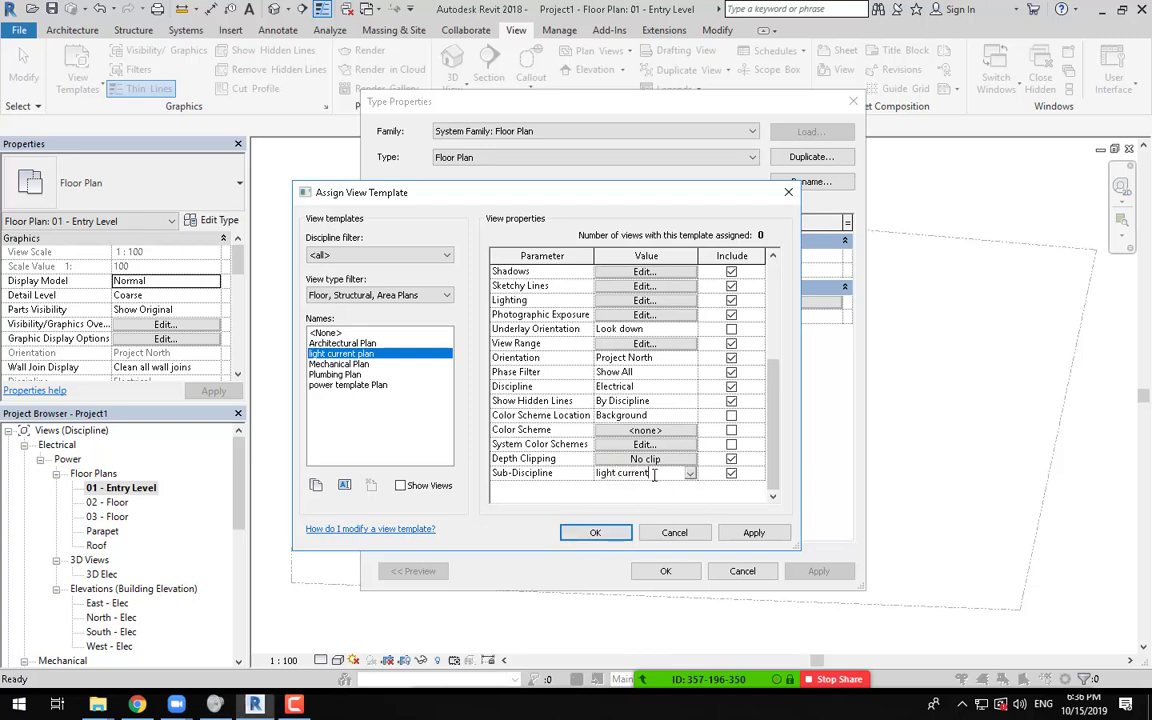
# Step: Clear the template's Sub-Discipline value and re-enter it as "light current"
pyautogui.moveTo(650, 472); pyautogui.dragTo(590, 477)
pyautogui.press('BackSpace')
pyautogui.click(690, 474)
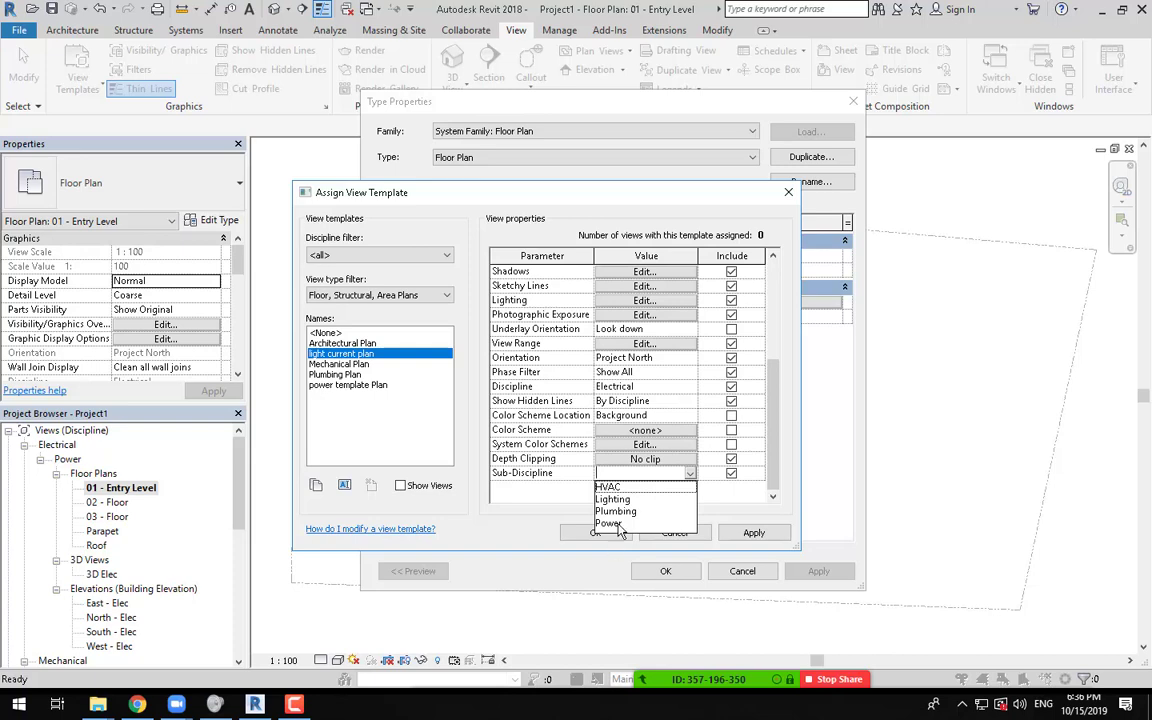
pyautogui.write('li')
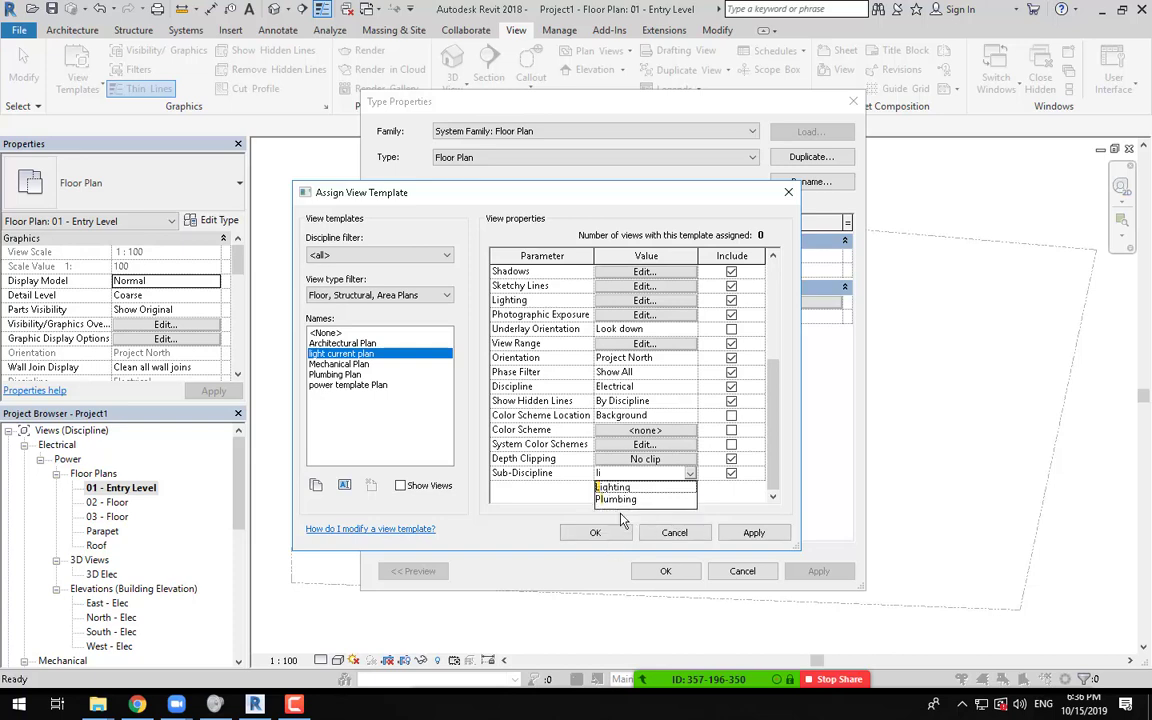
pyautogui.write('ght c')
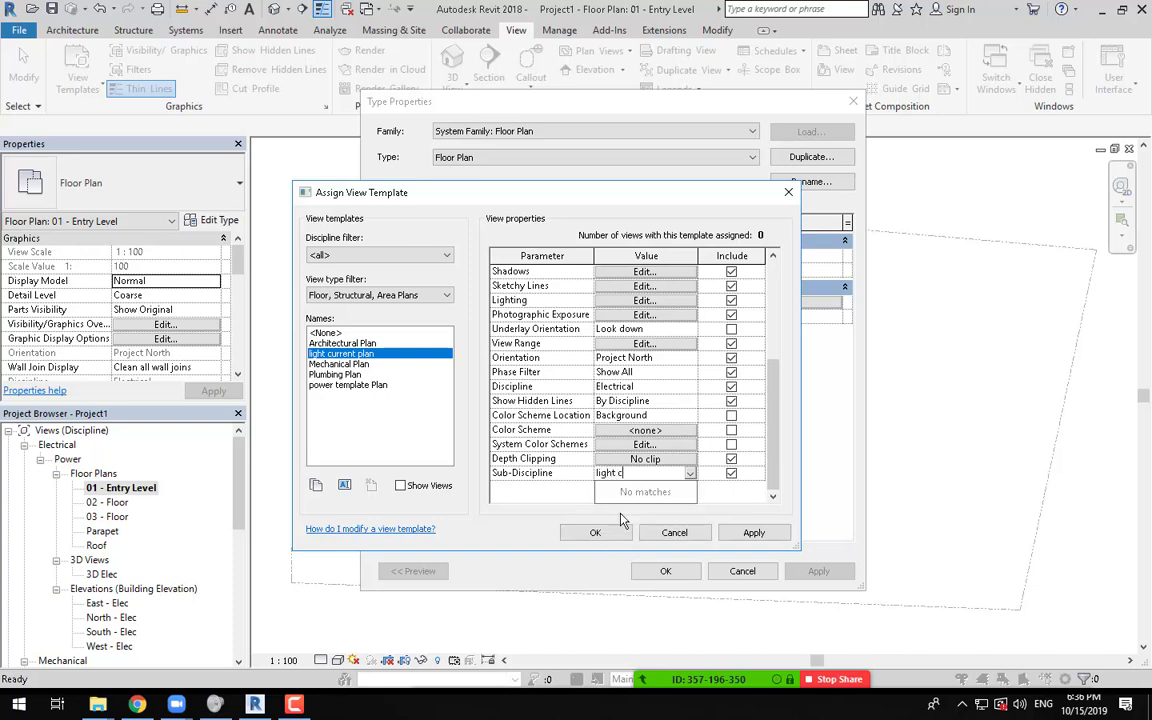
pyautogui.write('urrent')
pyautogui.click(565, 497)
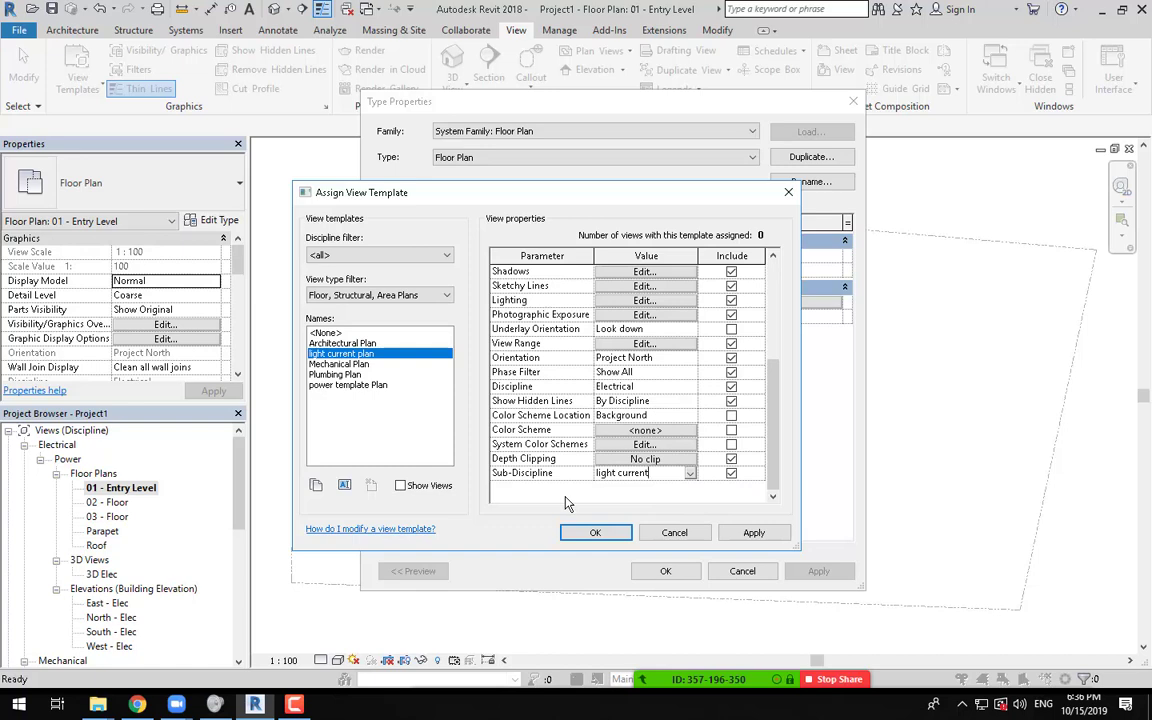
# Step: Assign the light current plan template to new views of the Floor Plan type and create the floor plans for the selected levels
pyautogui.click(595, 534)
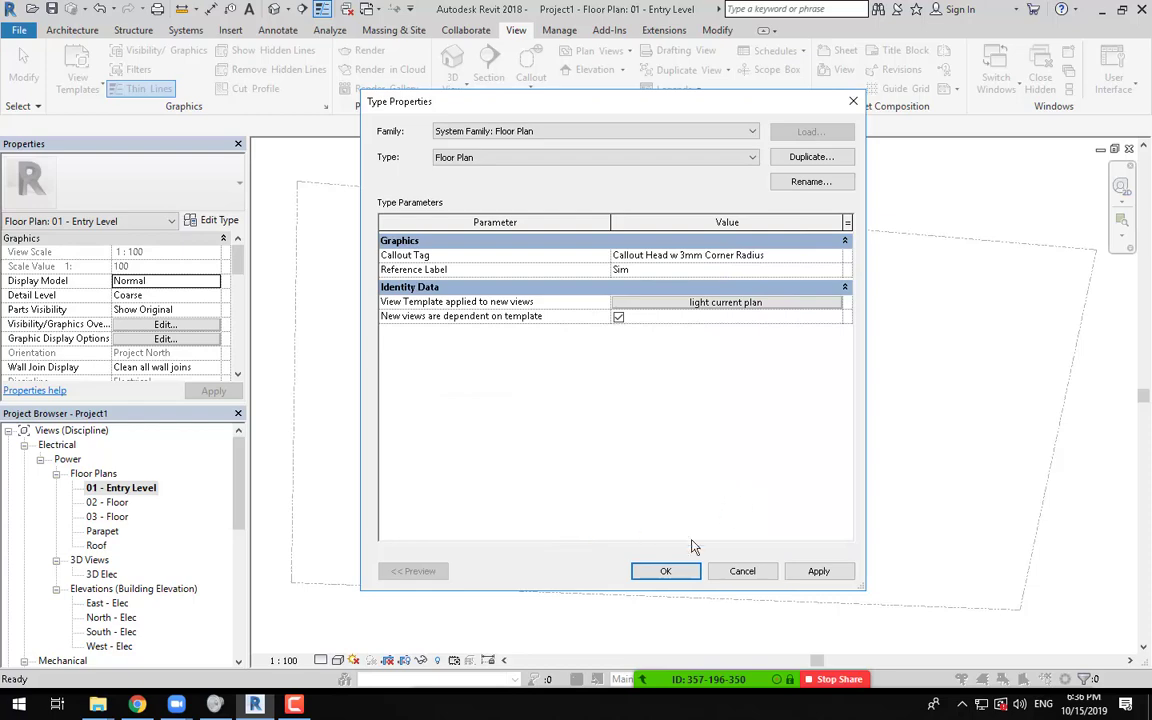
pyautogui.click(665, 571)
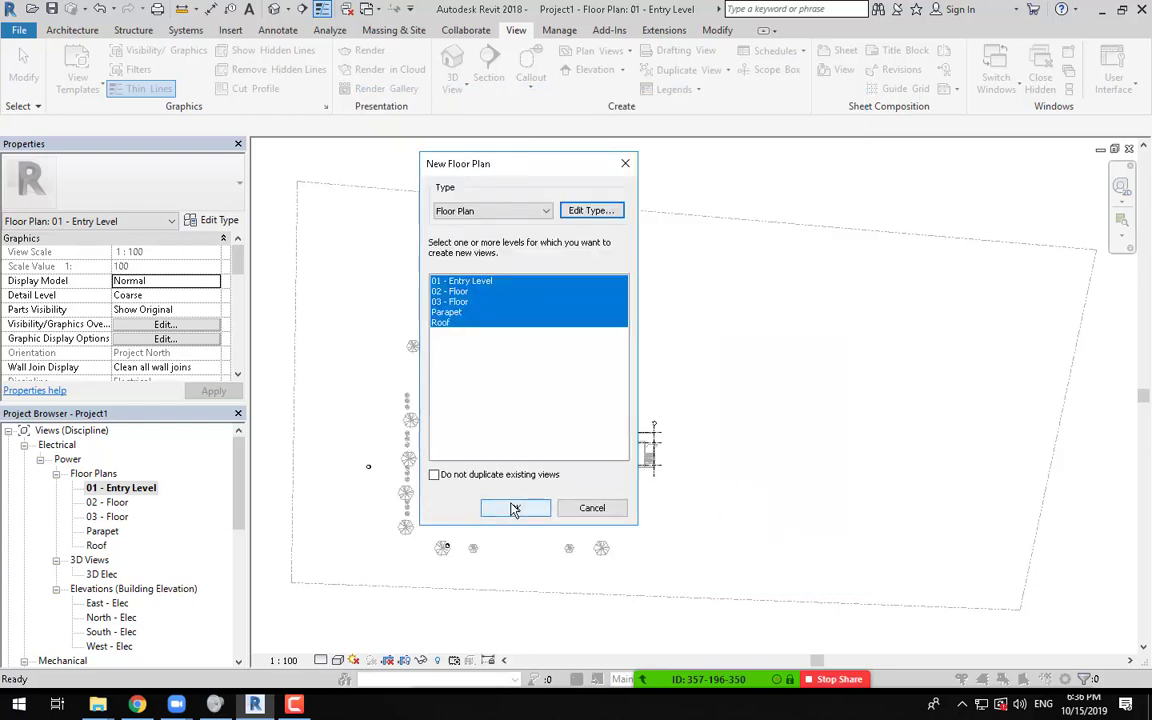
pyautogui.click(512, 508)
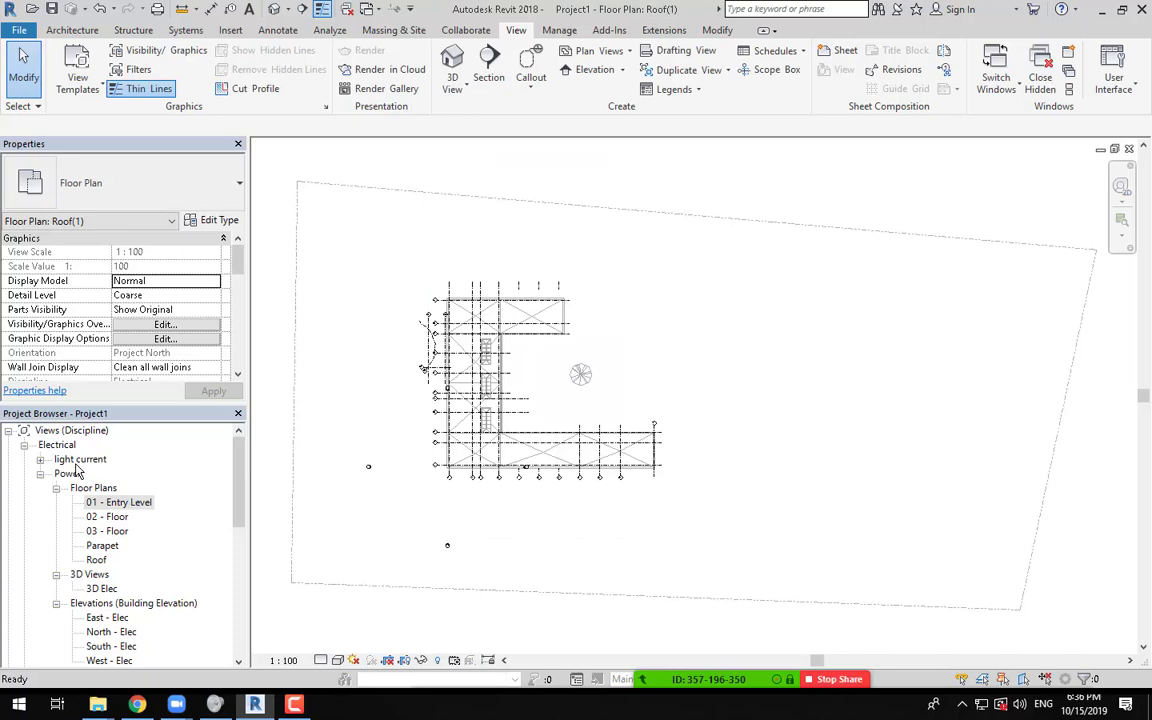
# Step: Expand the light current floor plans and rename the view 01 - Entry Level(1) as "01 - Entry Level - LC"
pyautogui.click(40, 459)
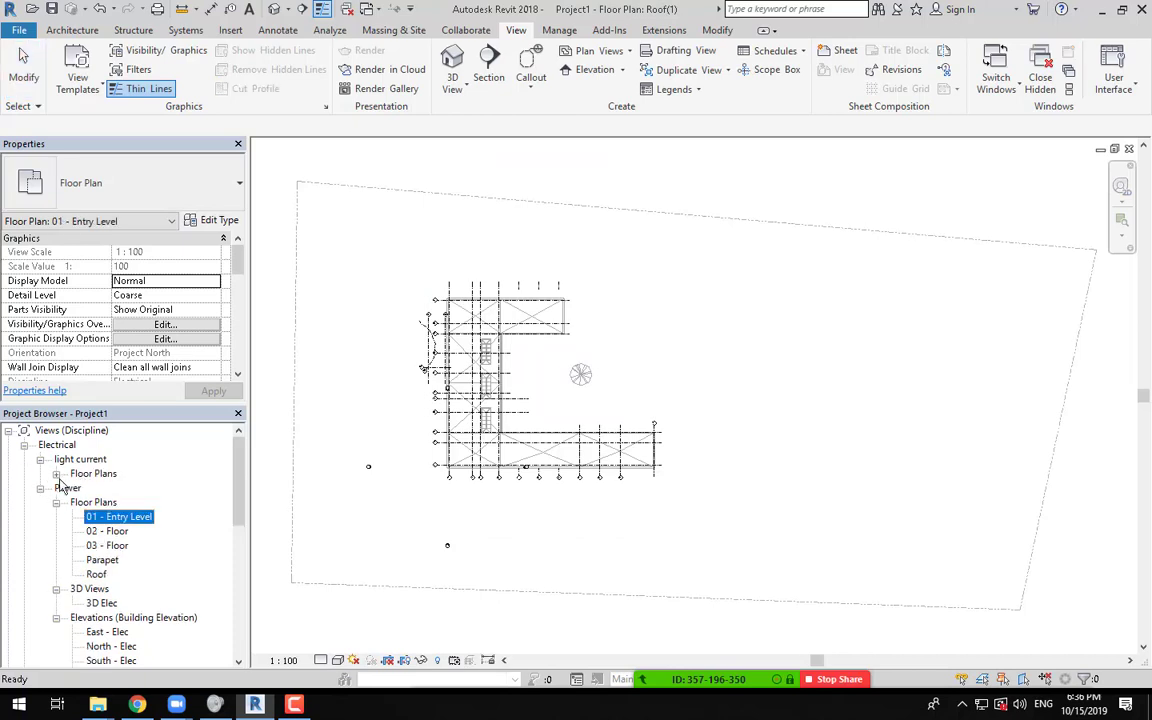
pyautogui.click(56, 474)
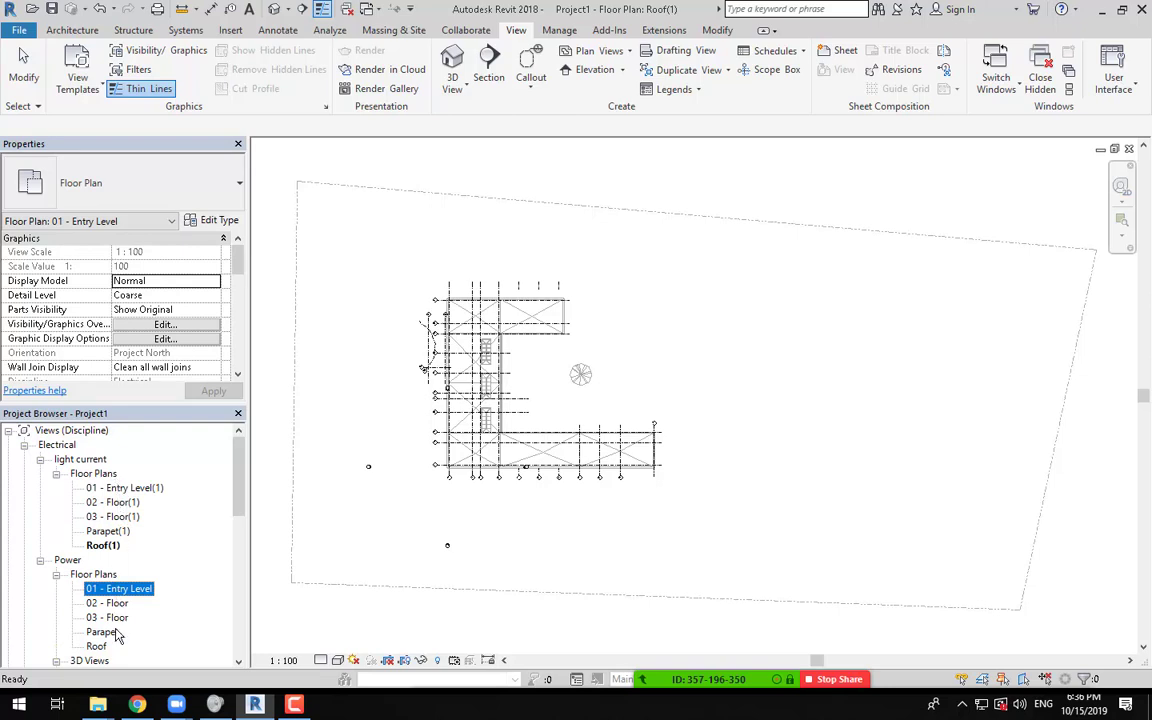
pyautogui.click(140, 488)
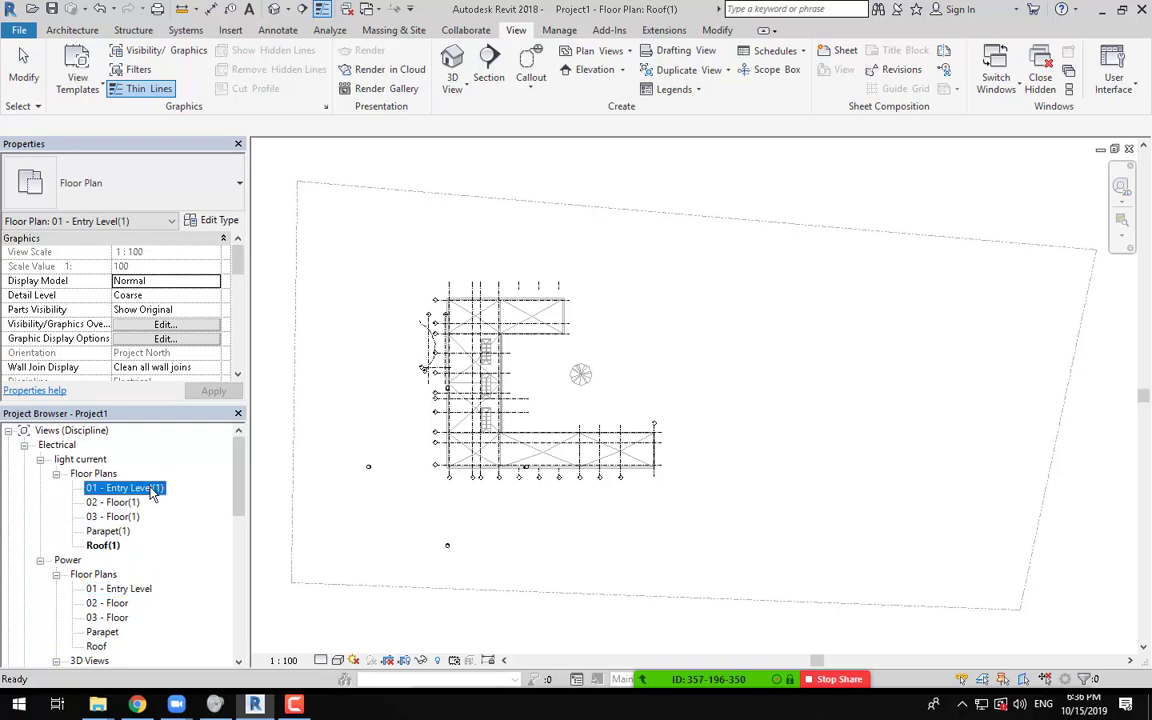
pyautogui.rightClick(145, 495)
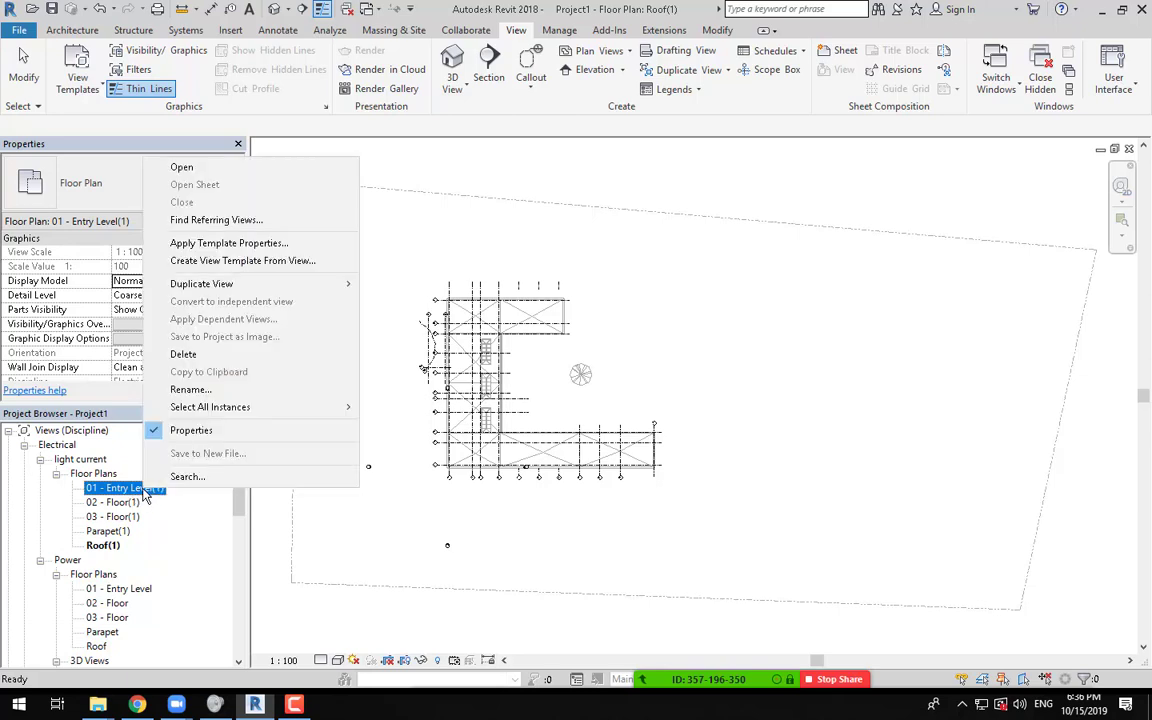
pyautogui.click(190, 389)
pyautogui.click(620, 318)
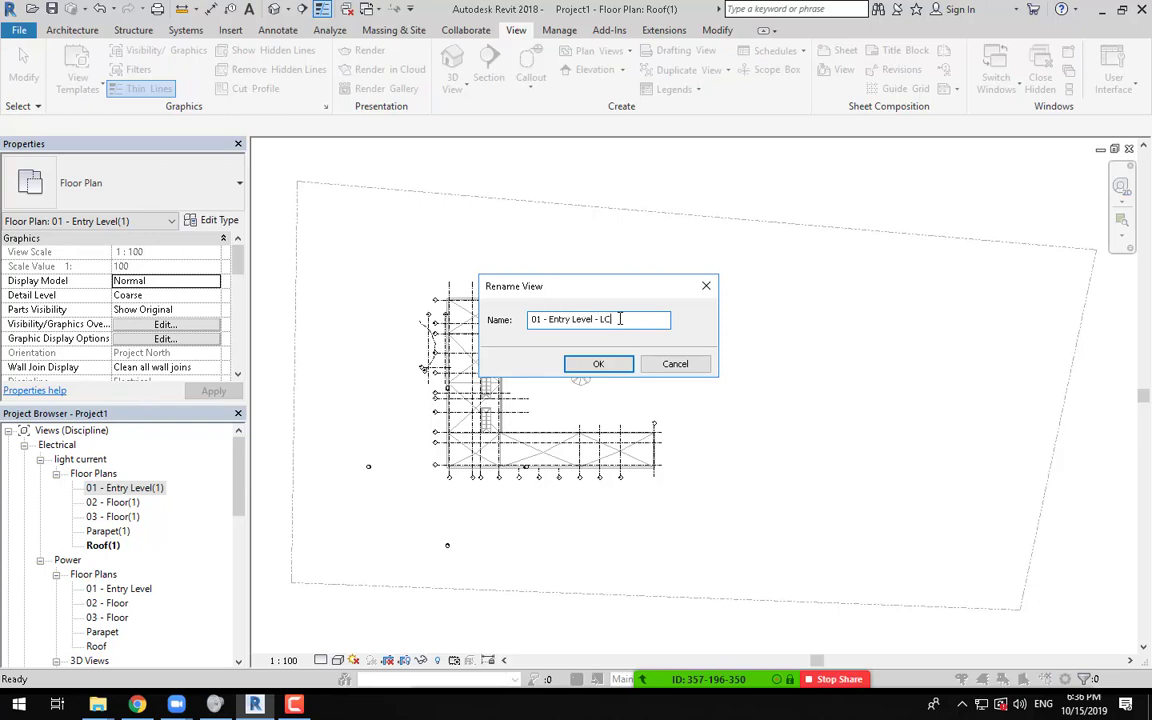
pyautogui.click(598, 363)
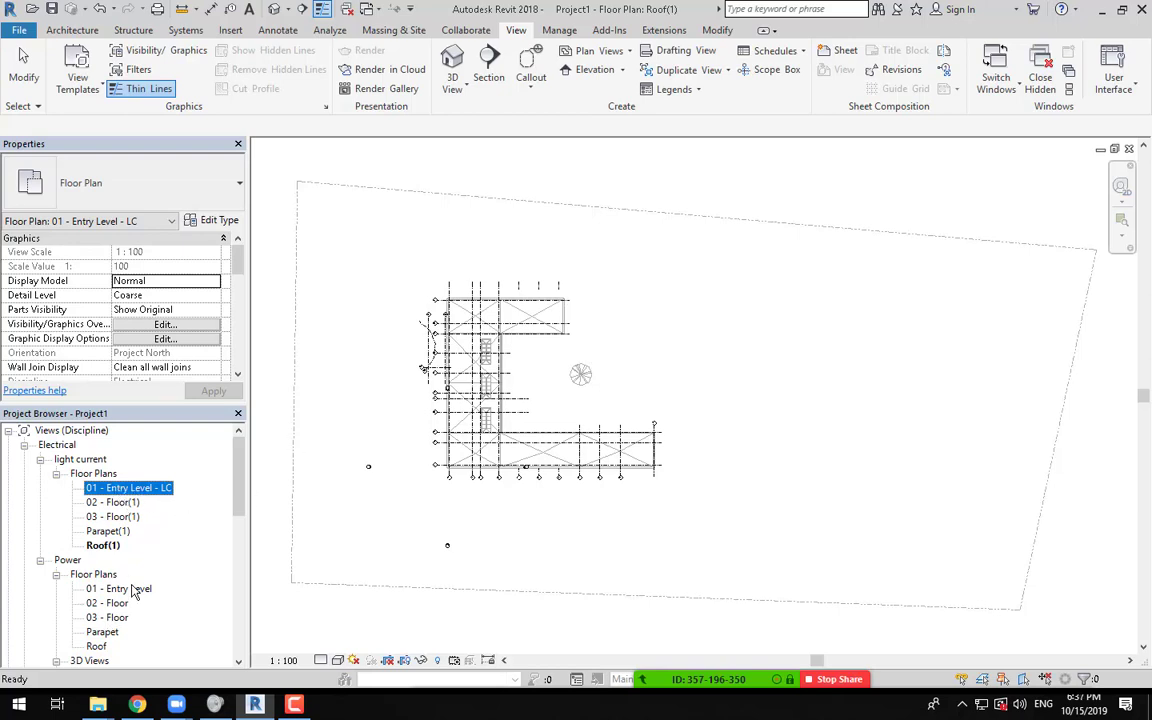
# Step: Rename the Power floor plan 01 - Entry Level as "01 - Entry Level- pw" without renaming the corresponding level and views
pyautogui.click(133, 590)
pyautogui.rightClick(133, 590)
pyautogui.click(170, 436)
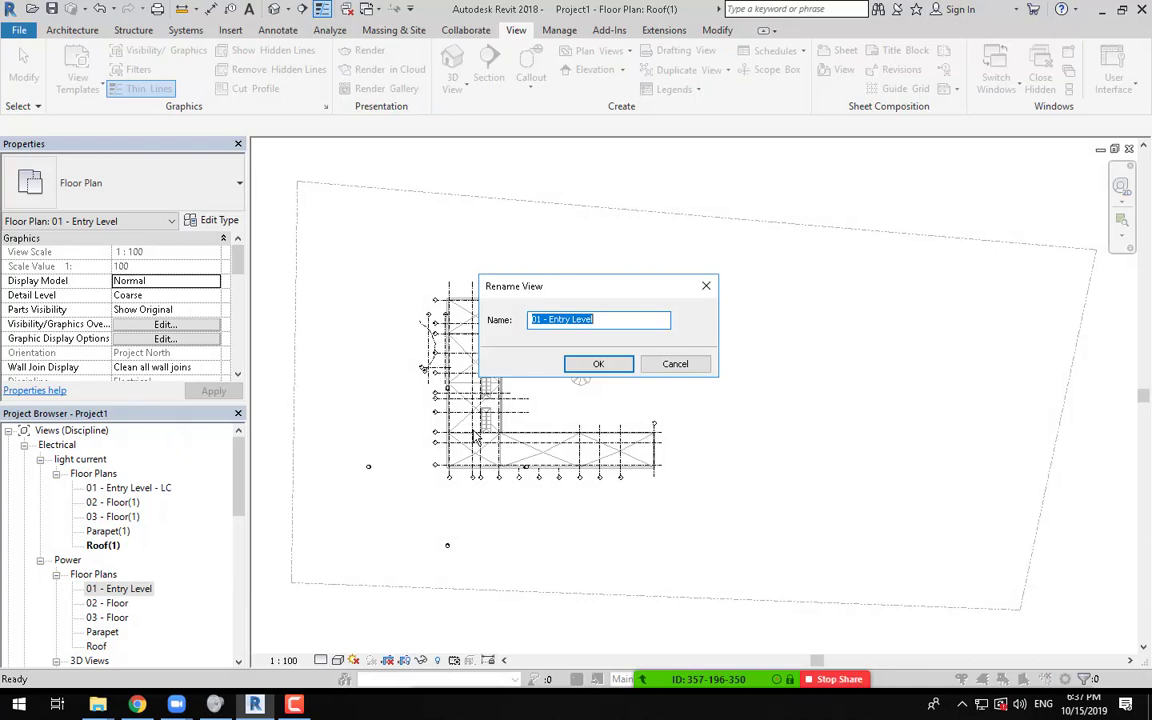
pyautogui.click(630, 319)
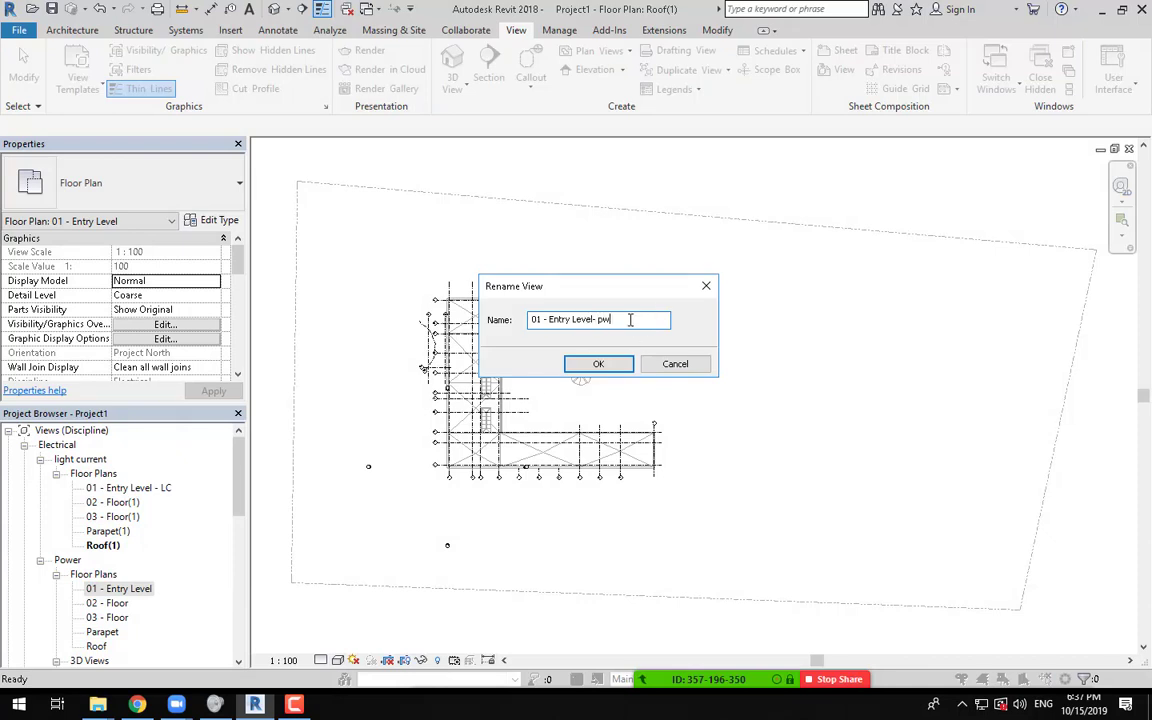
pyautogui.write('- pw')
pyautogui.click(597, 363)
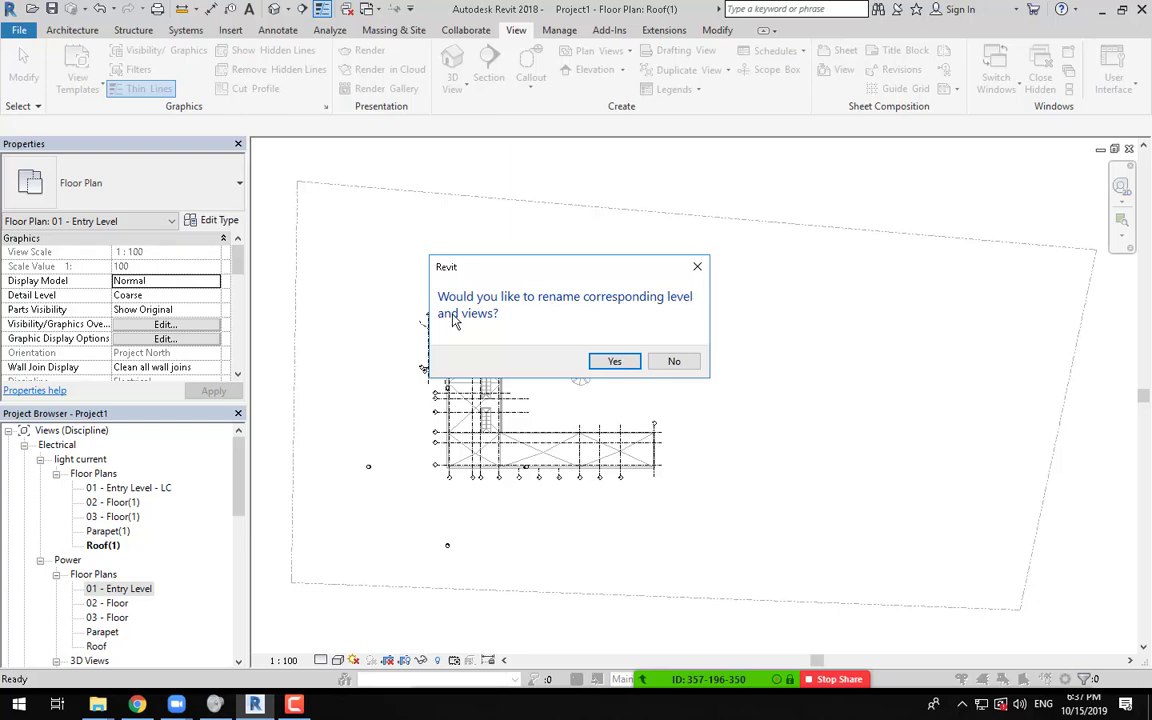
pyautogui.moveTo(598, 274); pyautogui.dragTo(576, 357)
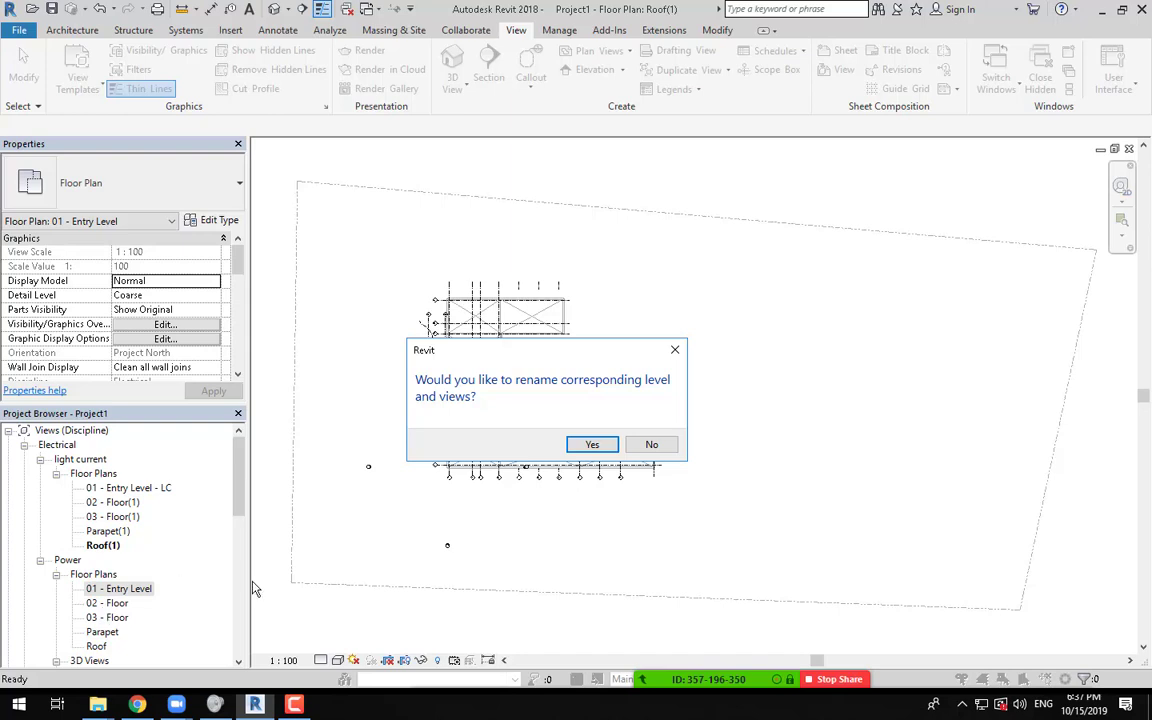
pyautogui.click(651, 444)
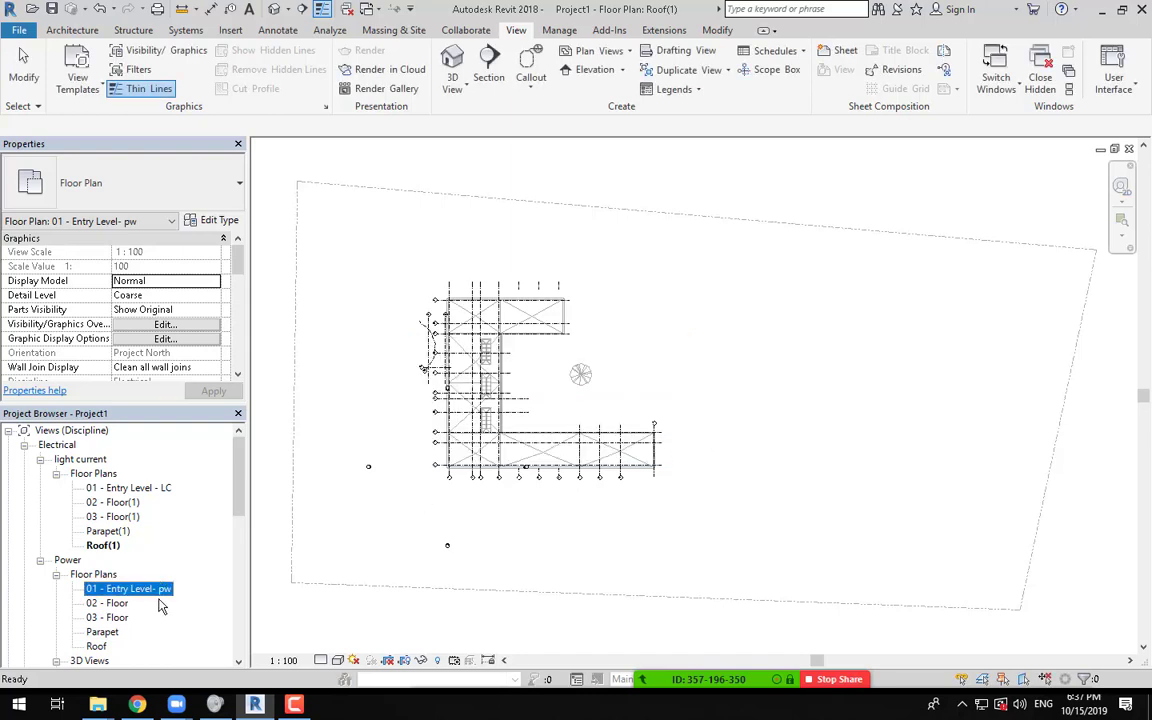
# Step: Start another set of floor plans with duplicates of existing views allowed, and select all levels from 01 - Entry Level to Roof
pyautogui.click(165, 489)
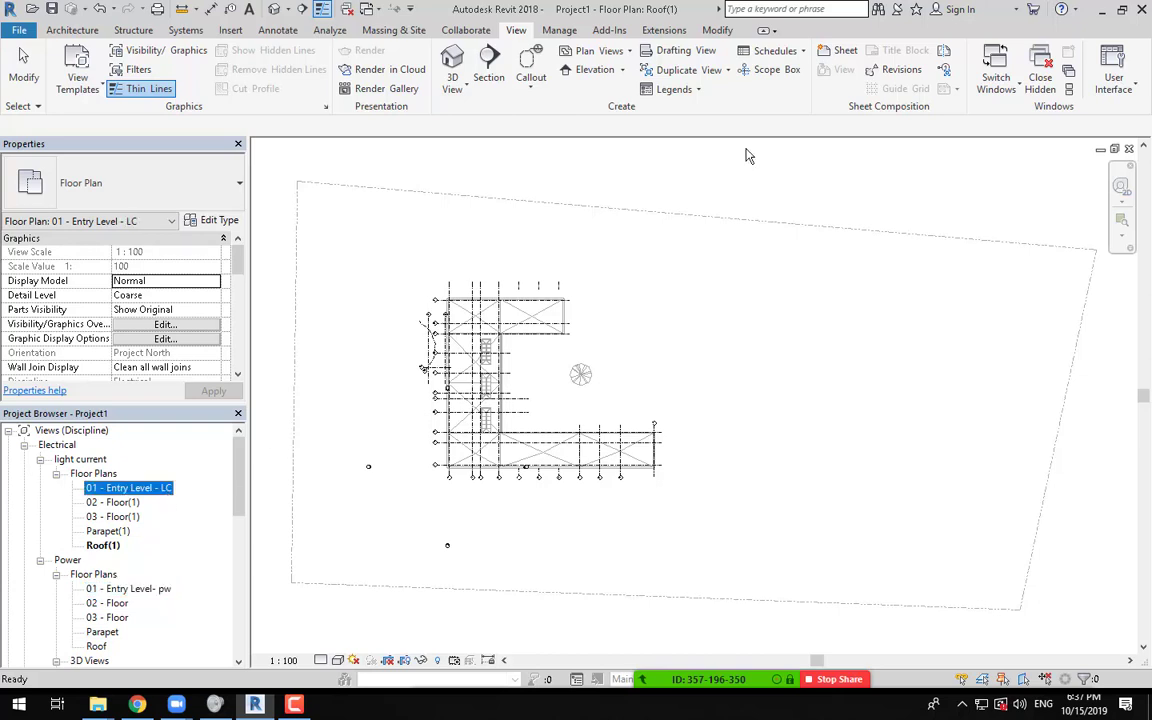
pyautogui.click(607, 51)
pyautogui.click(610, 77)
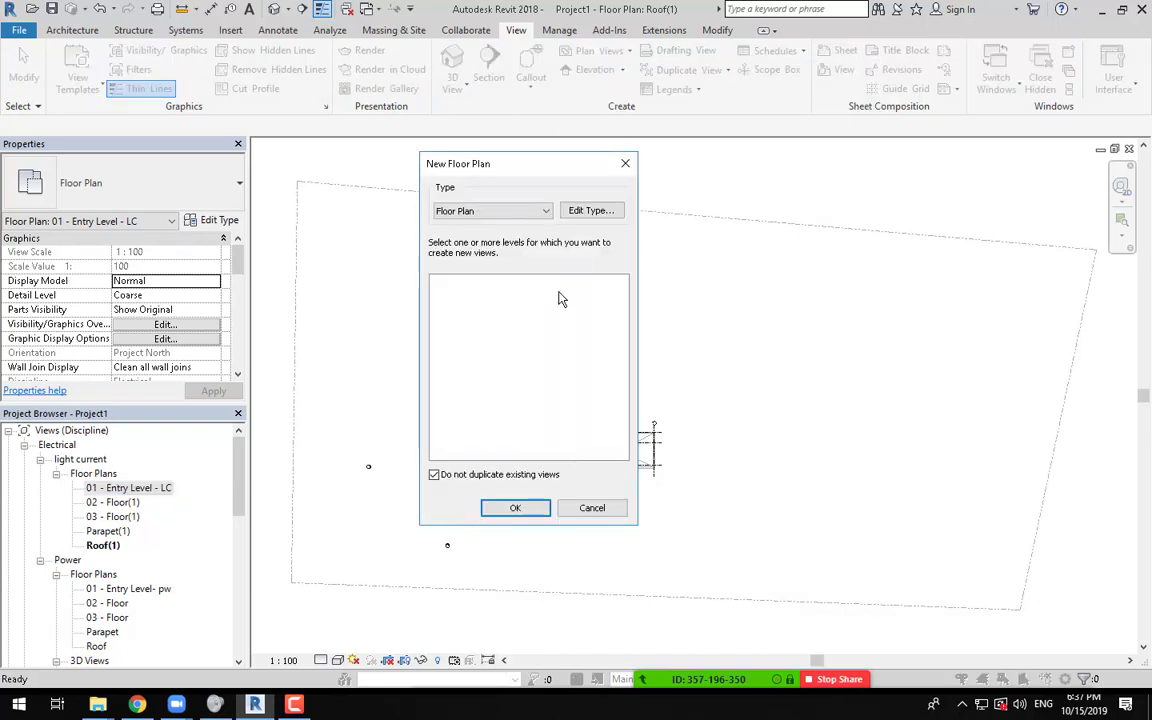
pyautogui.click(466, 477)
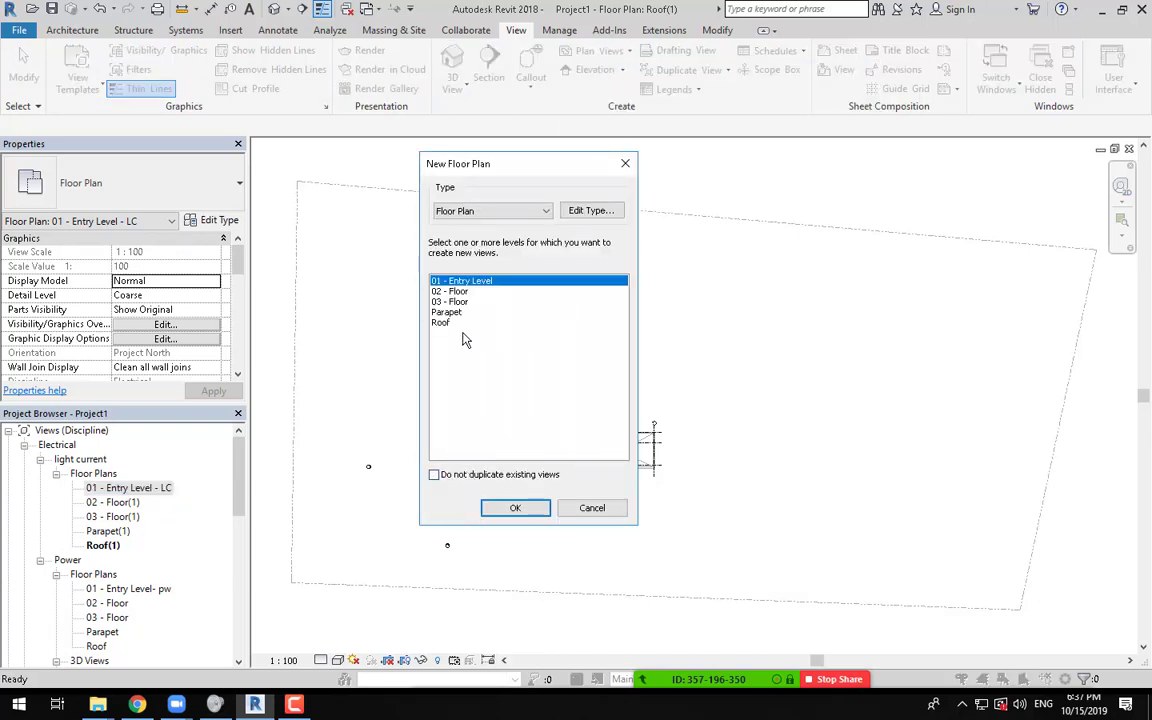
pyautogui.keyDown('shift'); pyautogui.click(442, 323); pyautogui.keyUp('shift')
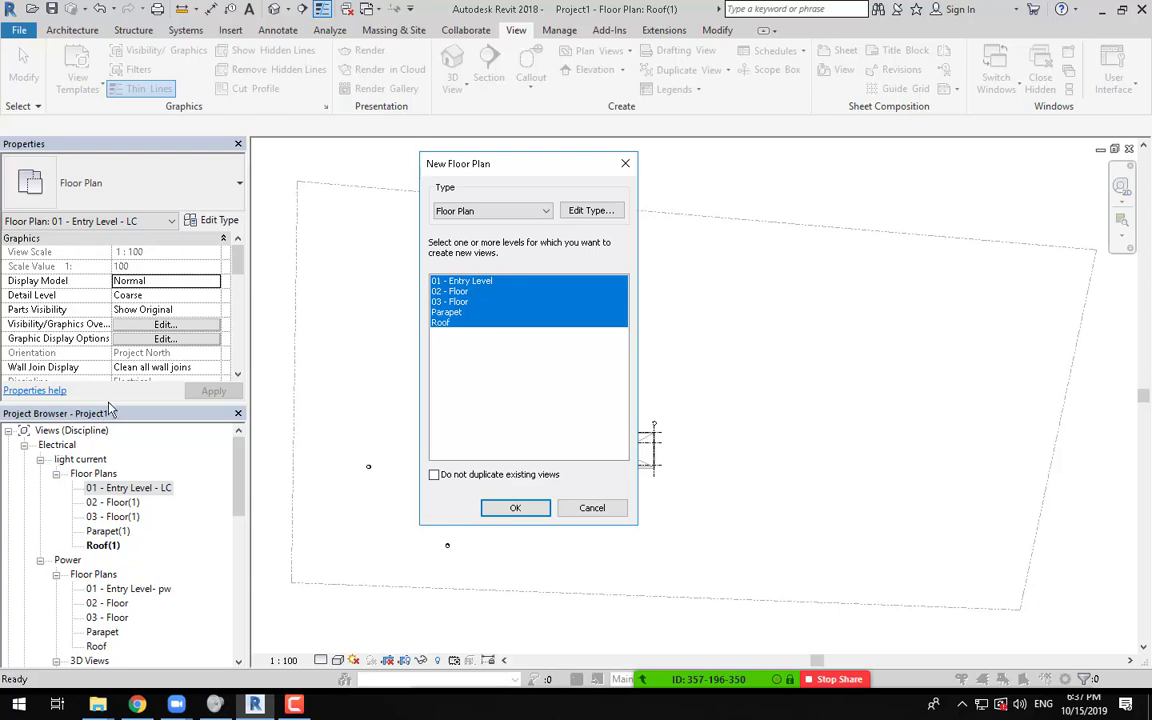
# Step: Edit the Floor Plan type's template for new views and duplicate light current plan as "lighting template"
pyautogui.click(600, 211)
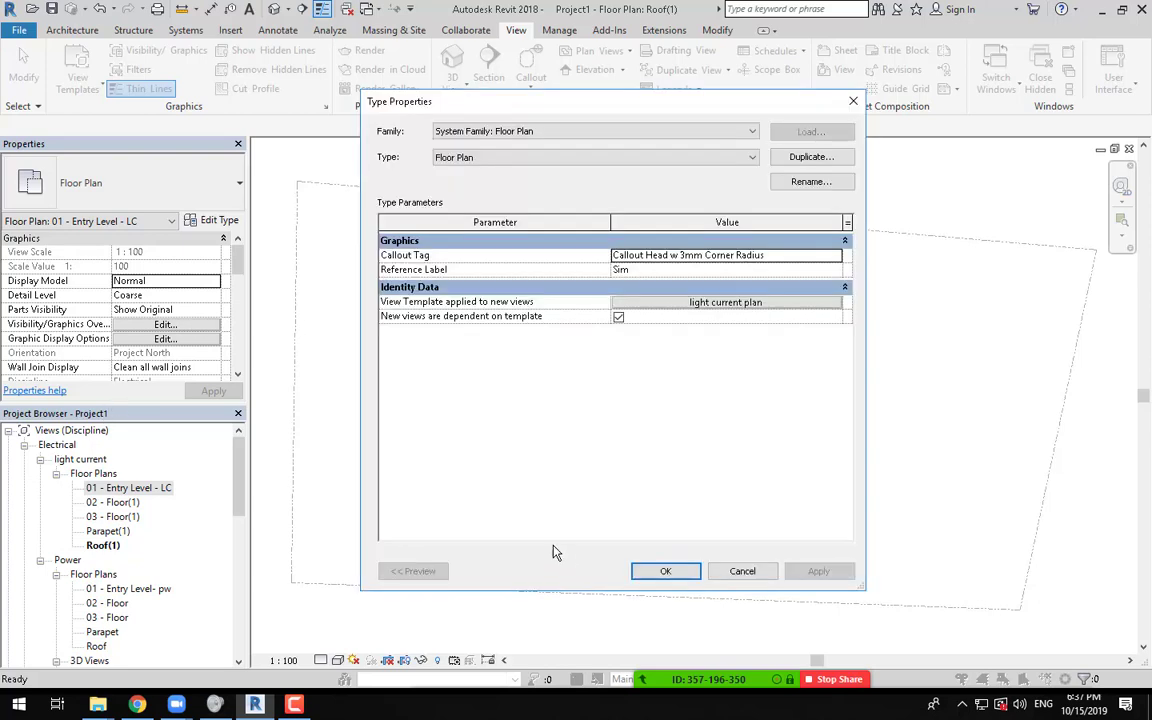
pyautogui.click(700, 302)
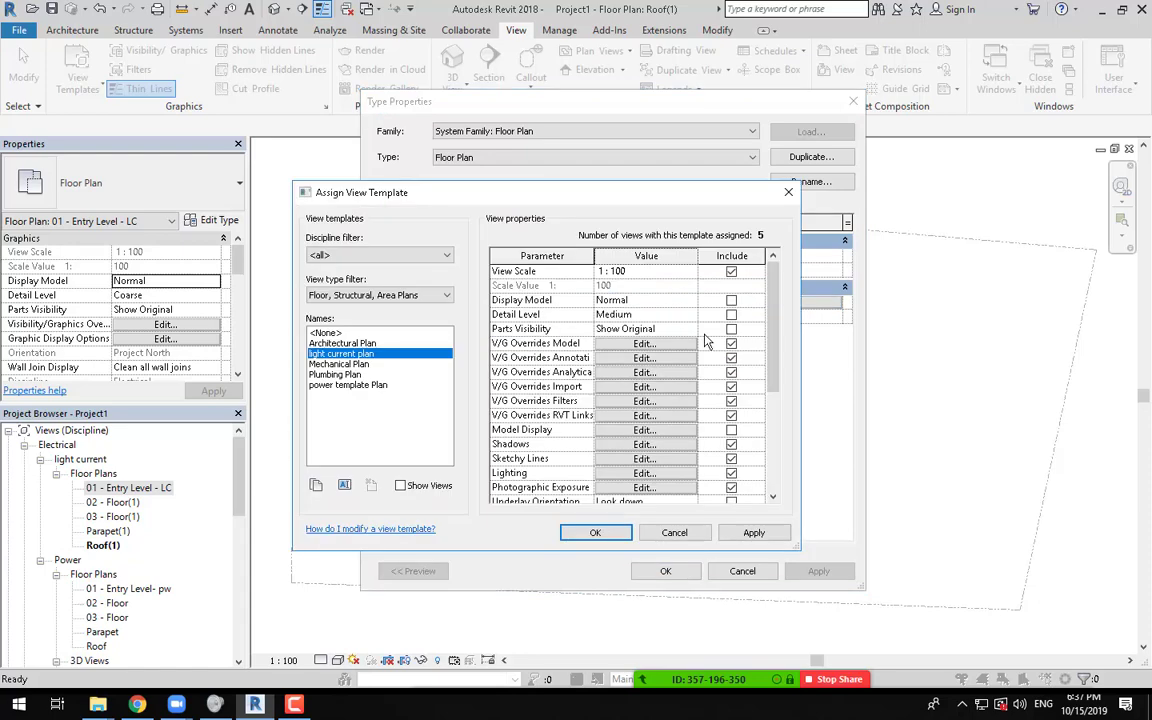
pyautogui.click(315, 486)
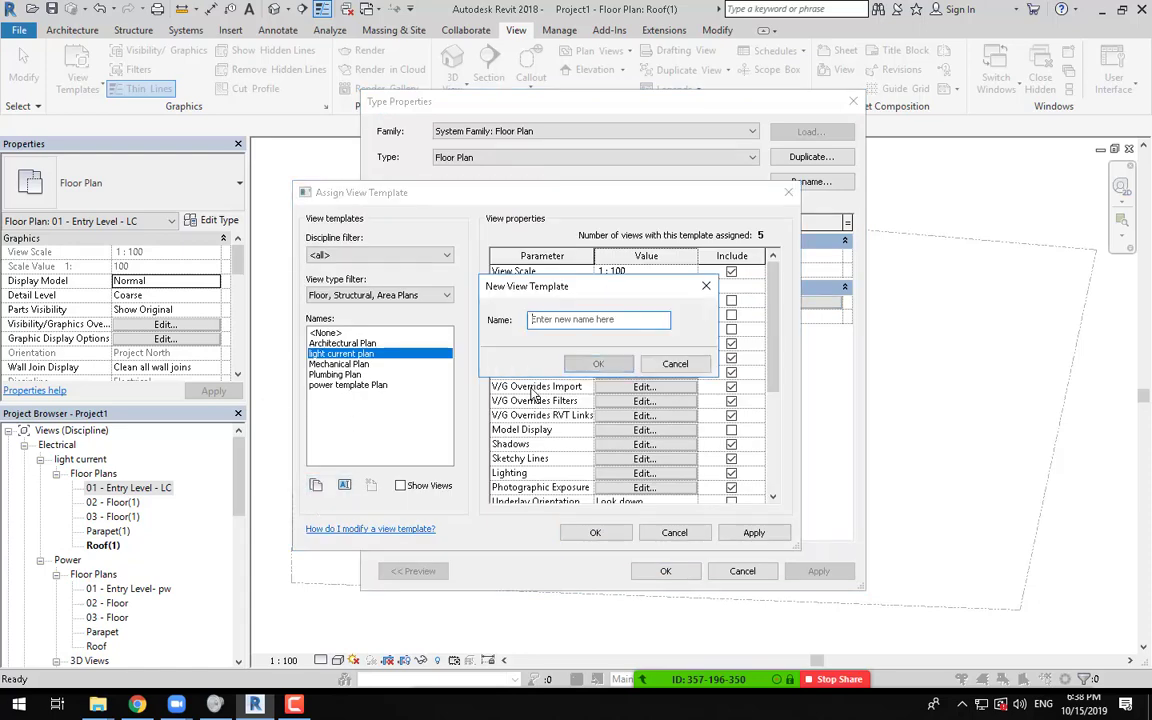
pyautogui.write('lighting template')
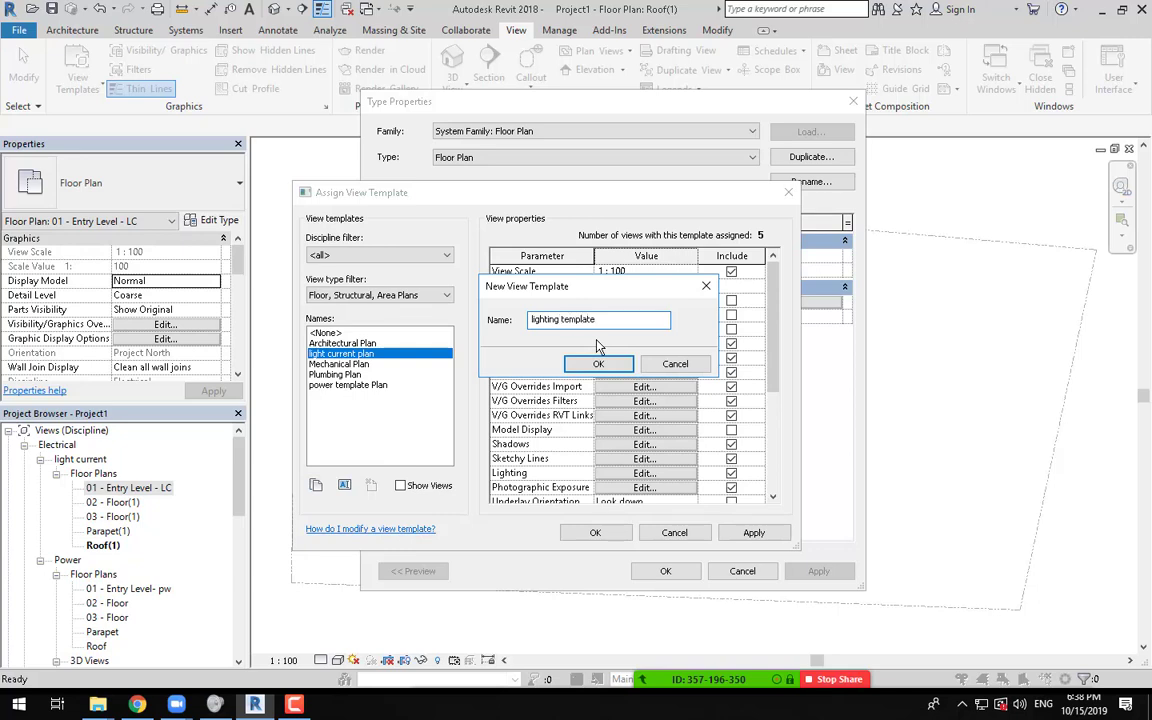
pyautogui.click(598, 363)
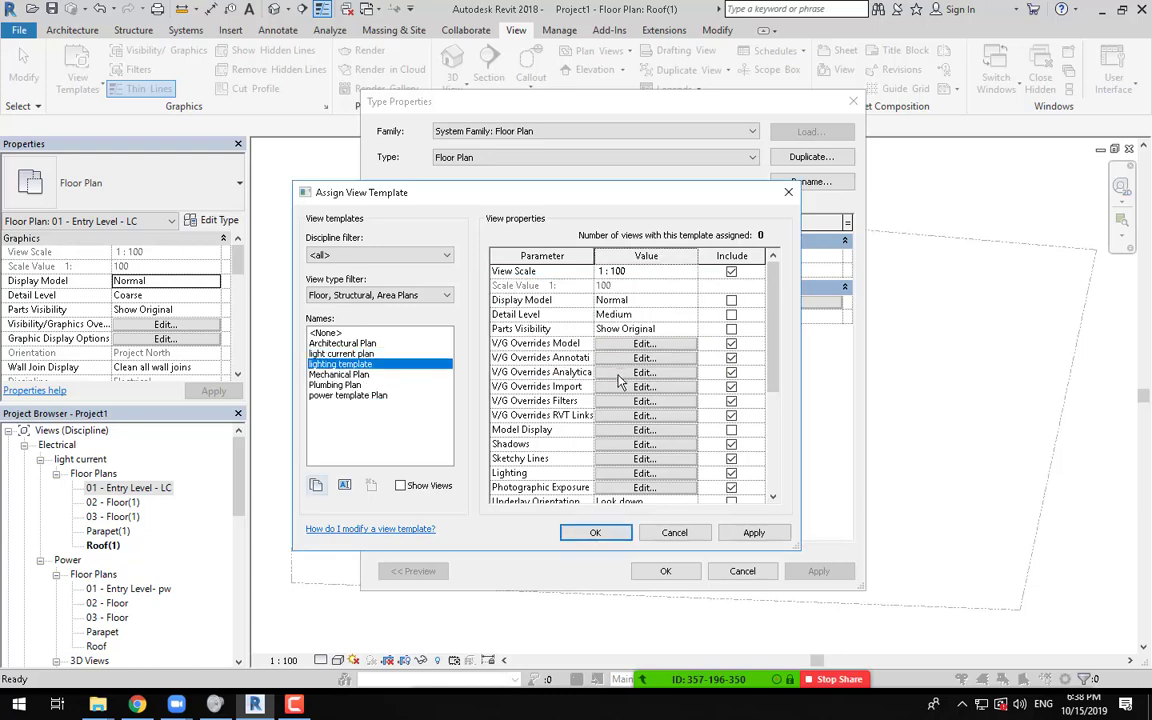
# Step: Turn on the Lighting Devices and Lighting Fixtures model categories in the lighting template's visibility overrides
pyautogui.click(661, 343)
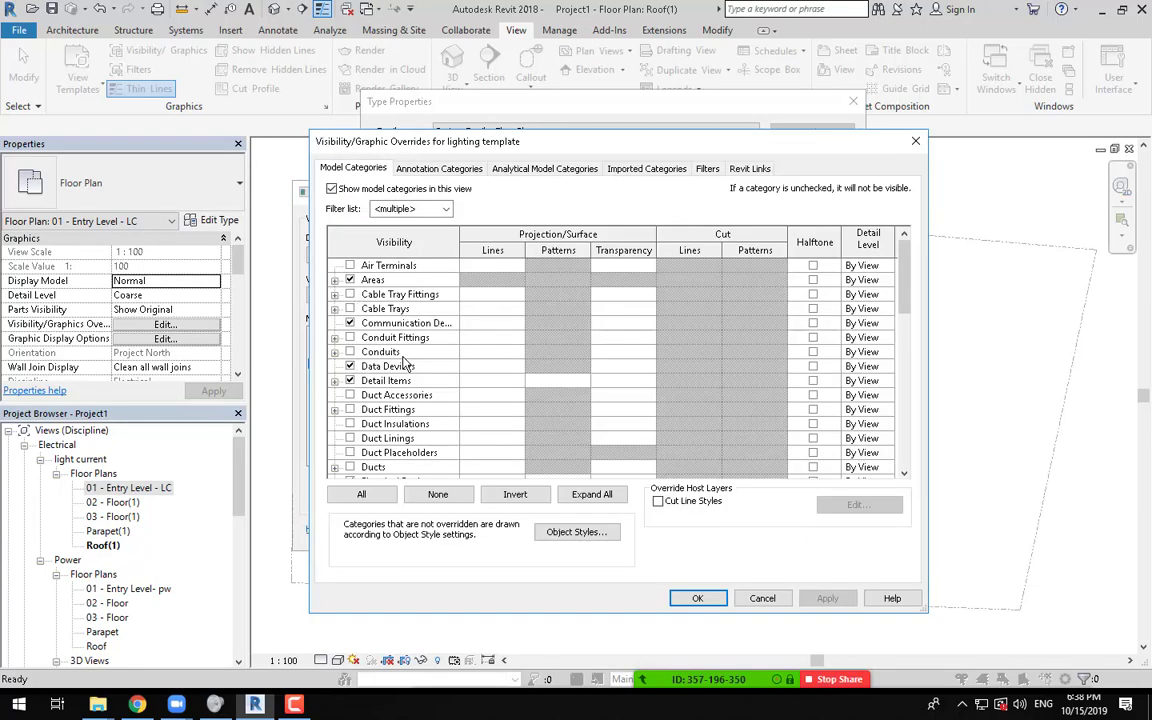
pyautogui.scroll(-2, 381, 357)
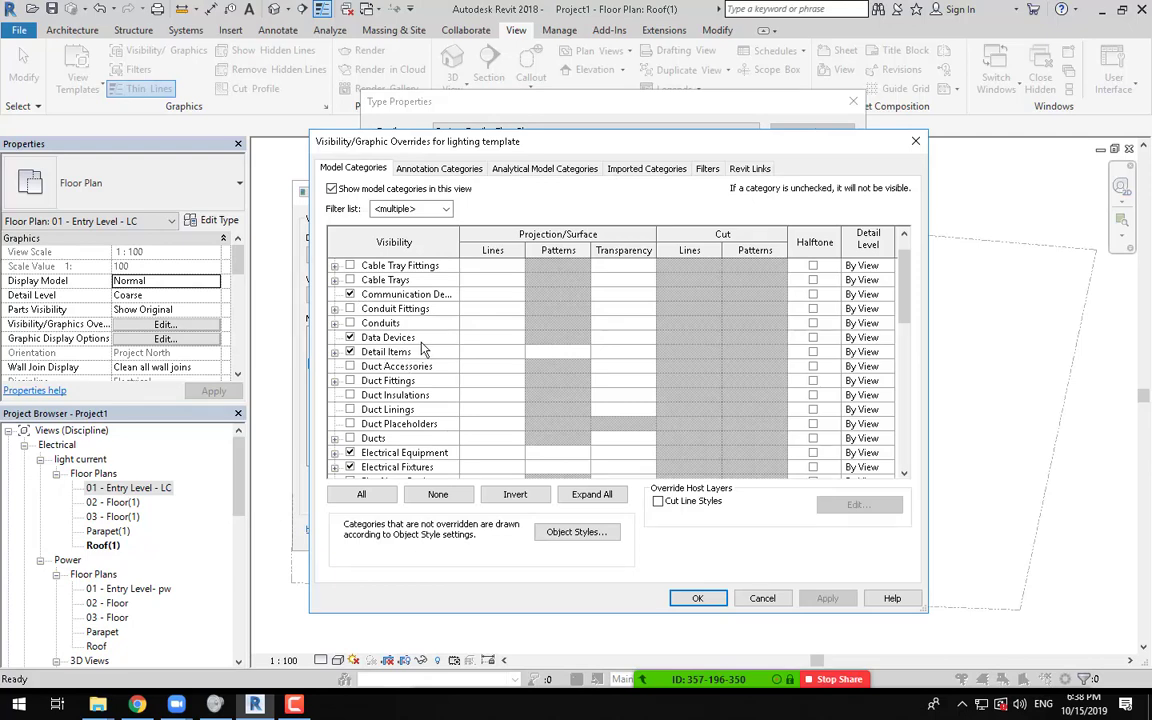
pyautogui.scroll(-3, 400, 350)
pyautogui.scroll(-2, 410, 360)
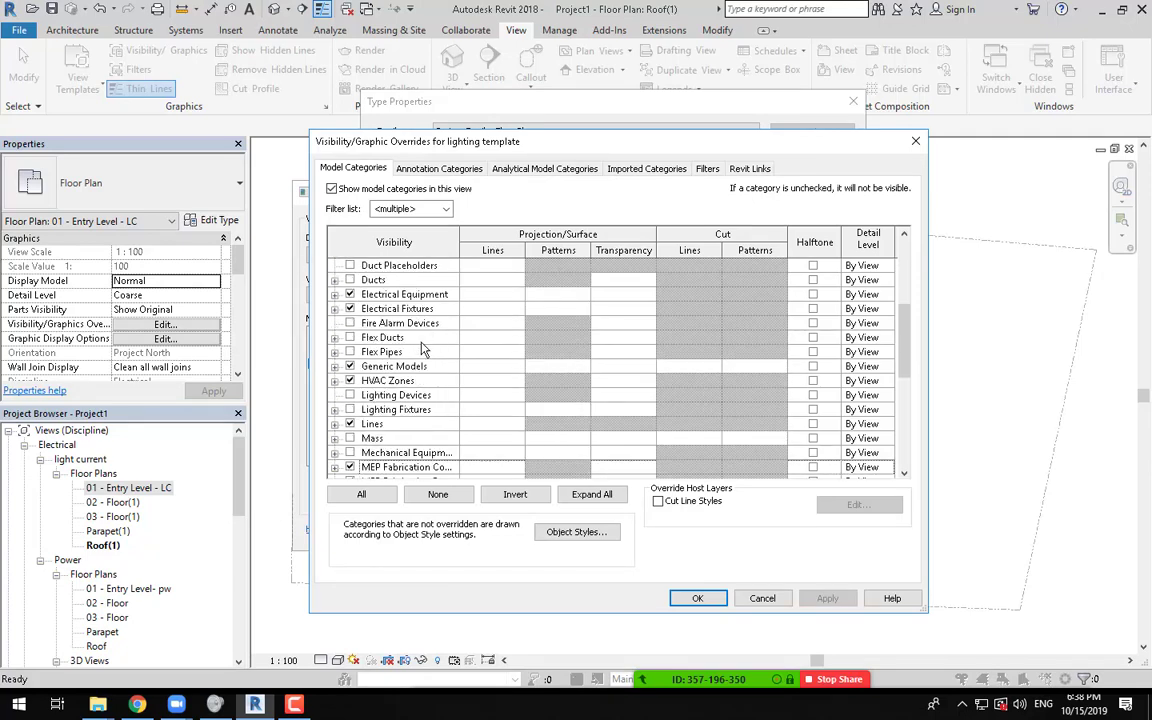
pyautogui.click(349, 395)
pyautogui.click(350, 410)
pyautogui.scroll(-6, 430, 400)
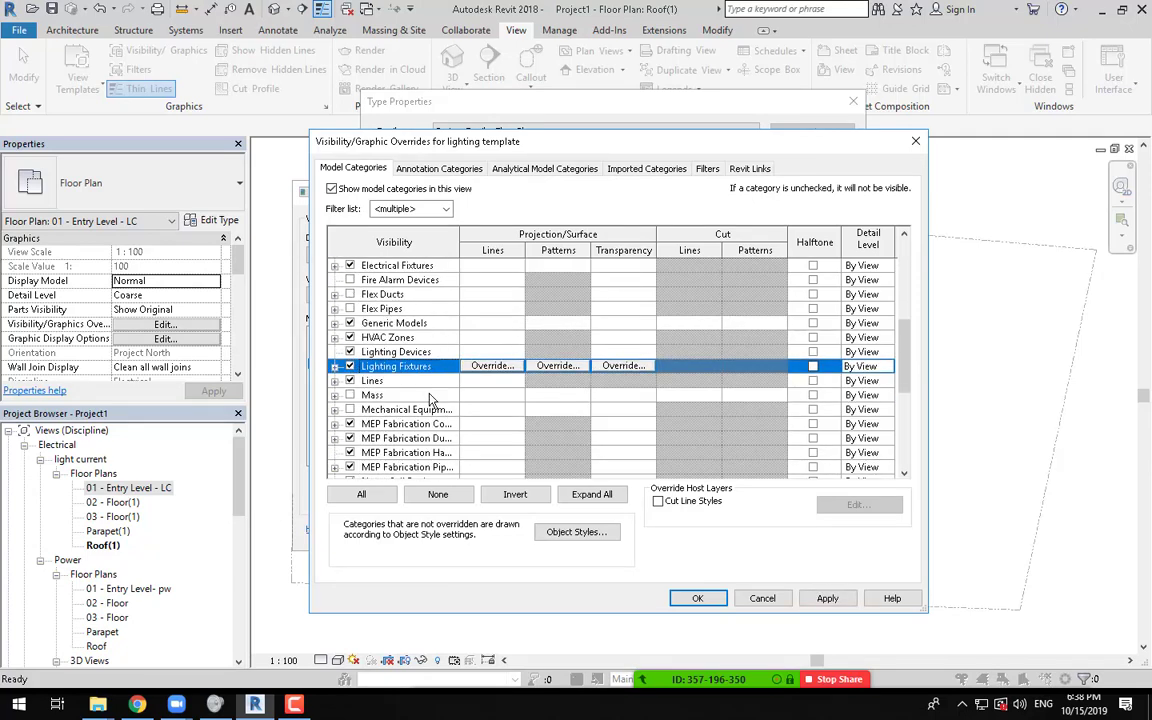
# Step: Hide the Security Devices, Telephone Devices, Data Devices and Detail Items categories in the lighting template and accept the overrides
pyautogui.click(395, 409)
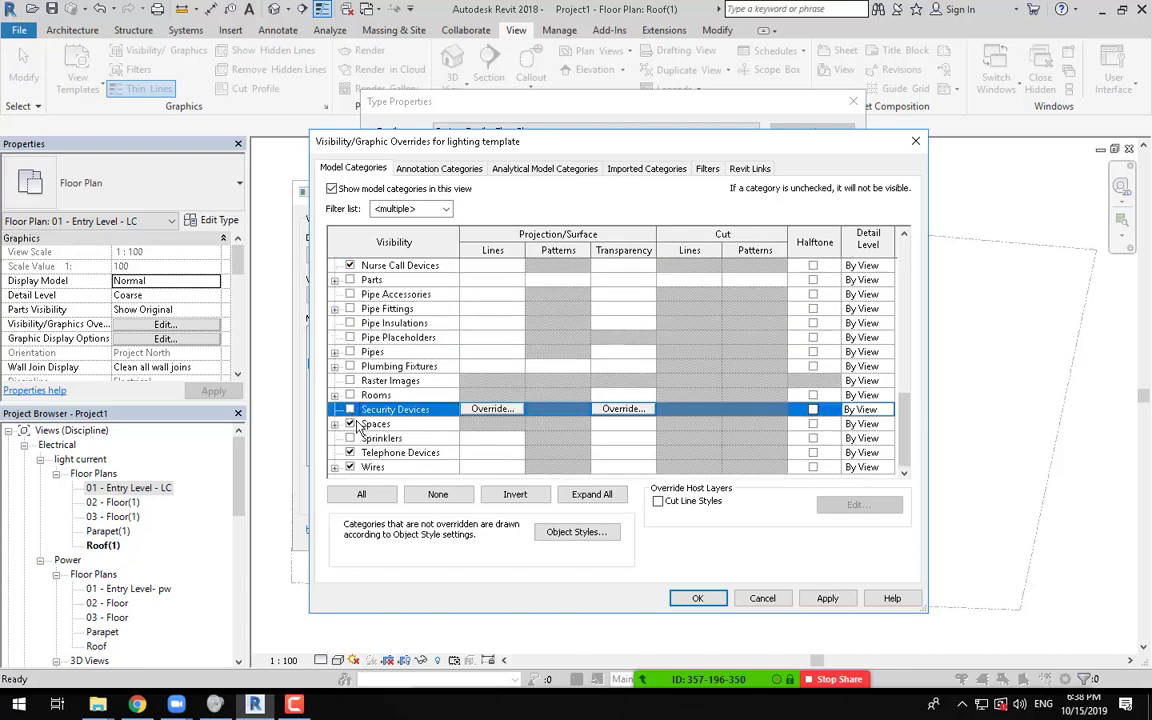
pyautogui.click(403, 450)
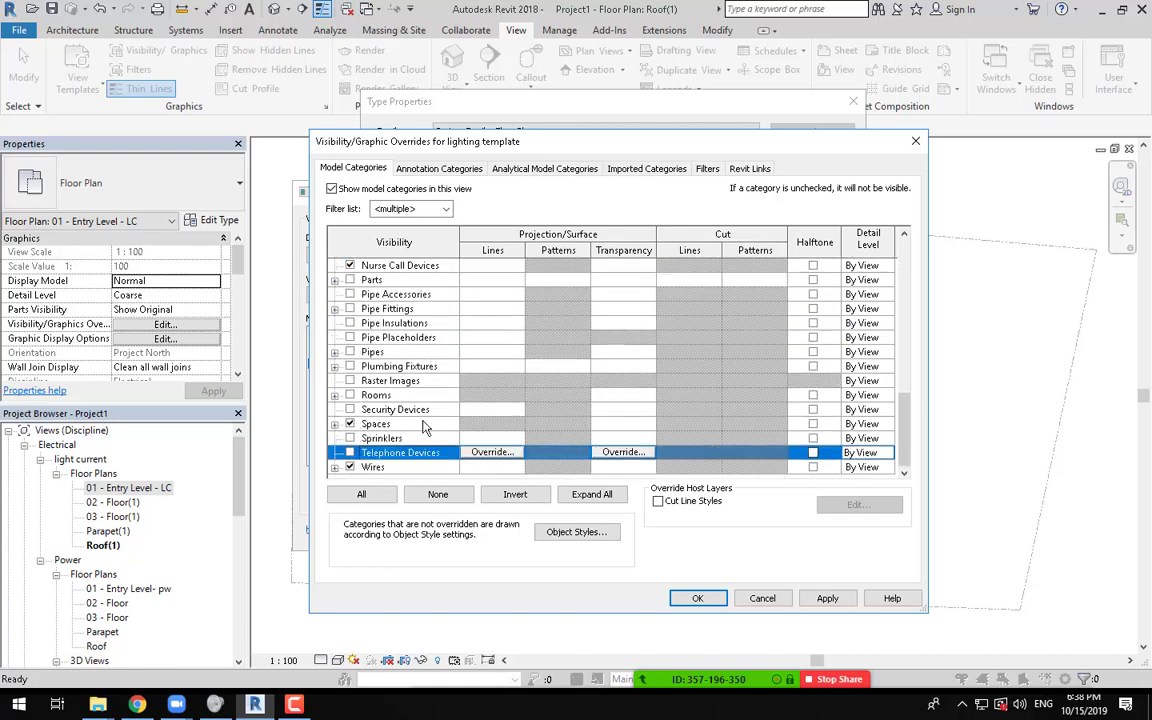
pyautogui.scroll(5, 423, 377)
pyautogui.scroll(2, 423, 377)
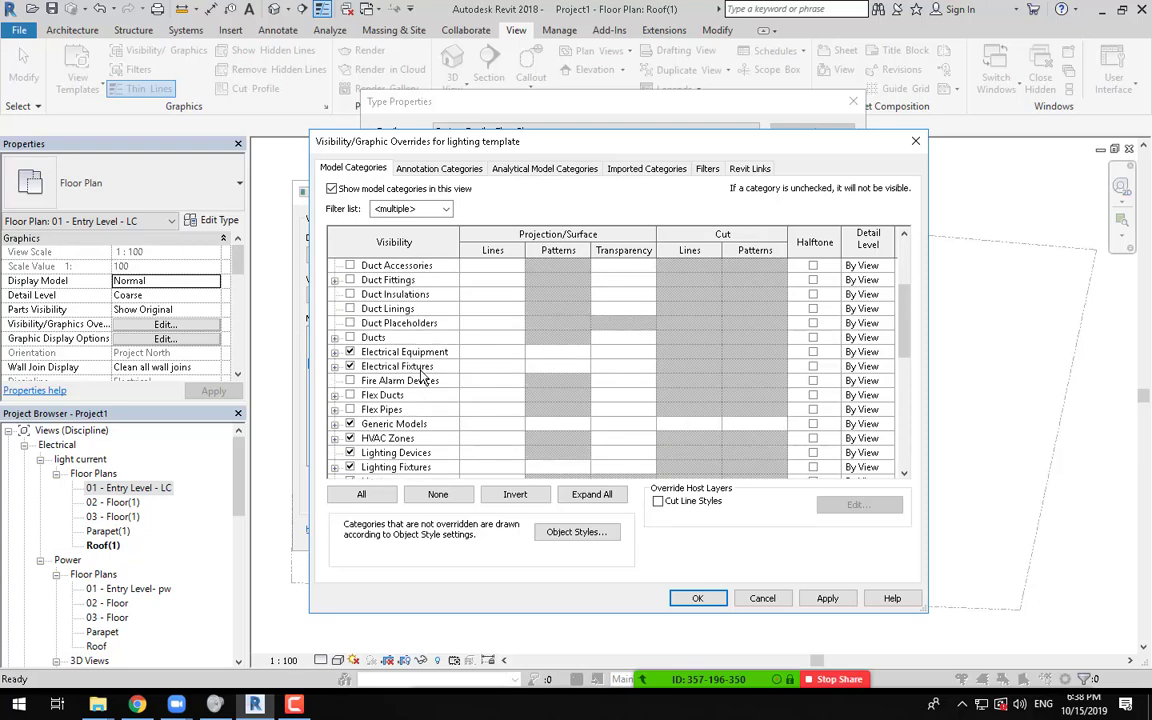
pyautogui.scroll(-1, 423, 377)
pyautogui.scroll(4, 423, 377)
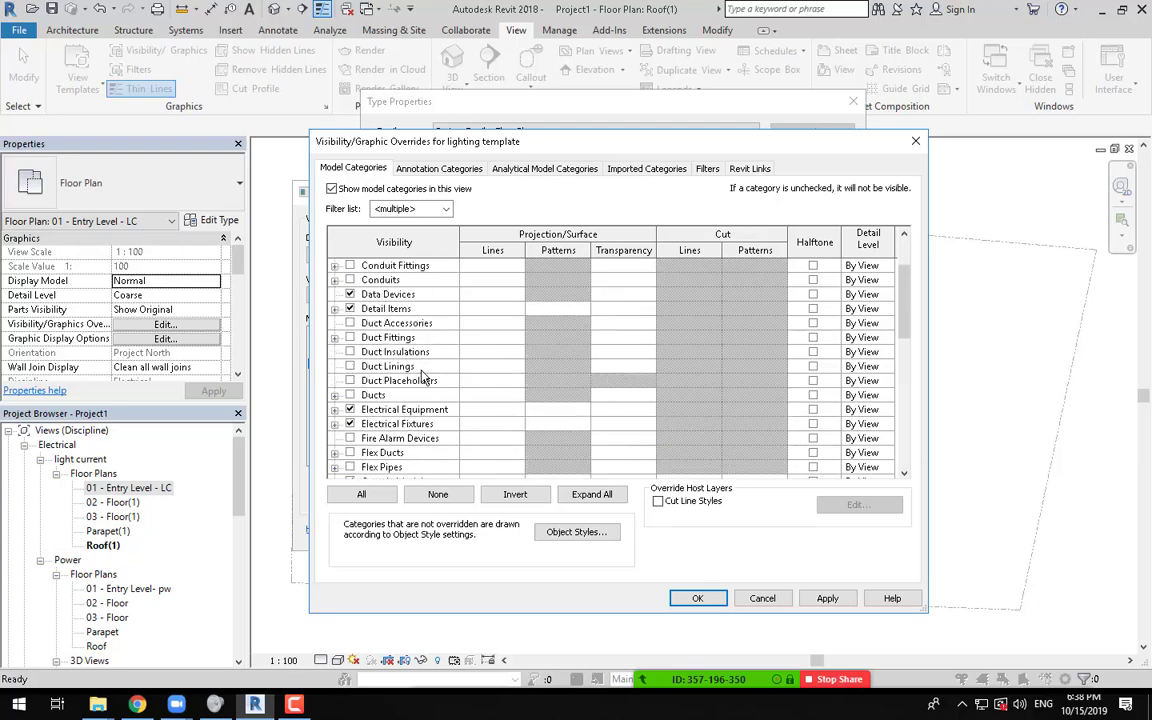
pyautogui.click(350, 366)
pyautogui.click(350, 380)
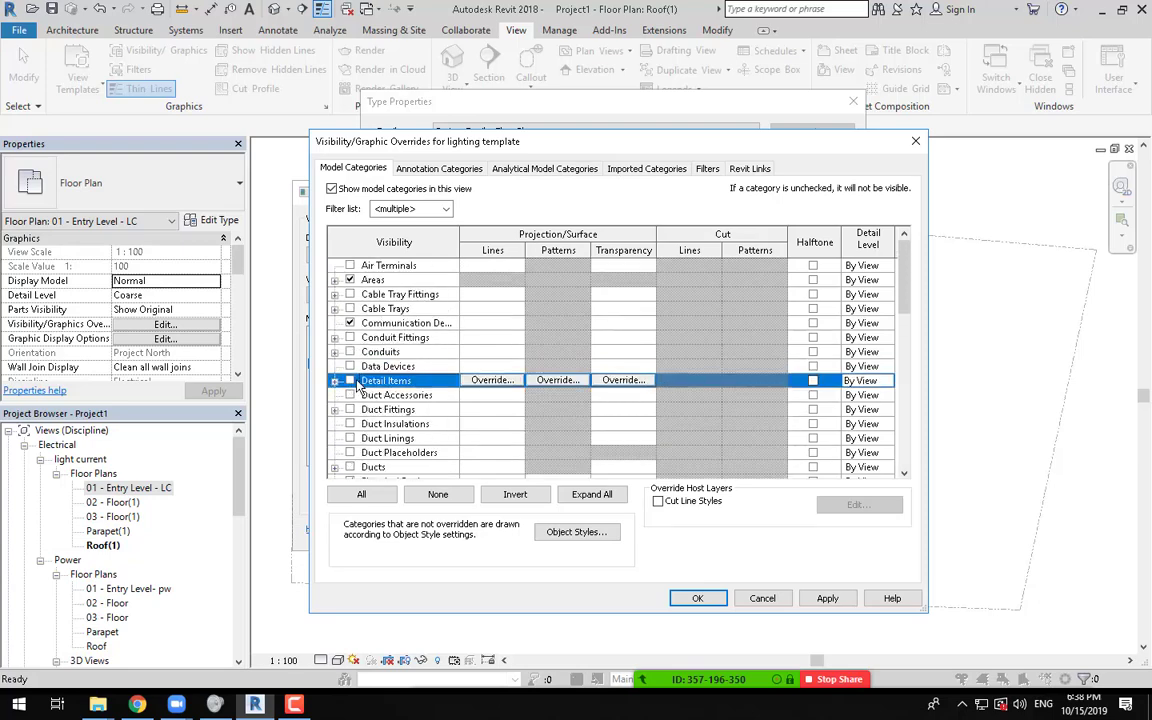
pyautogui.click(676, 595)
# Step: Set the lighting template's Sub-Discipline to Lighting and create the floor plans for the selected levels with it
pyautogui.scroll(-4, 690, 388)
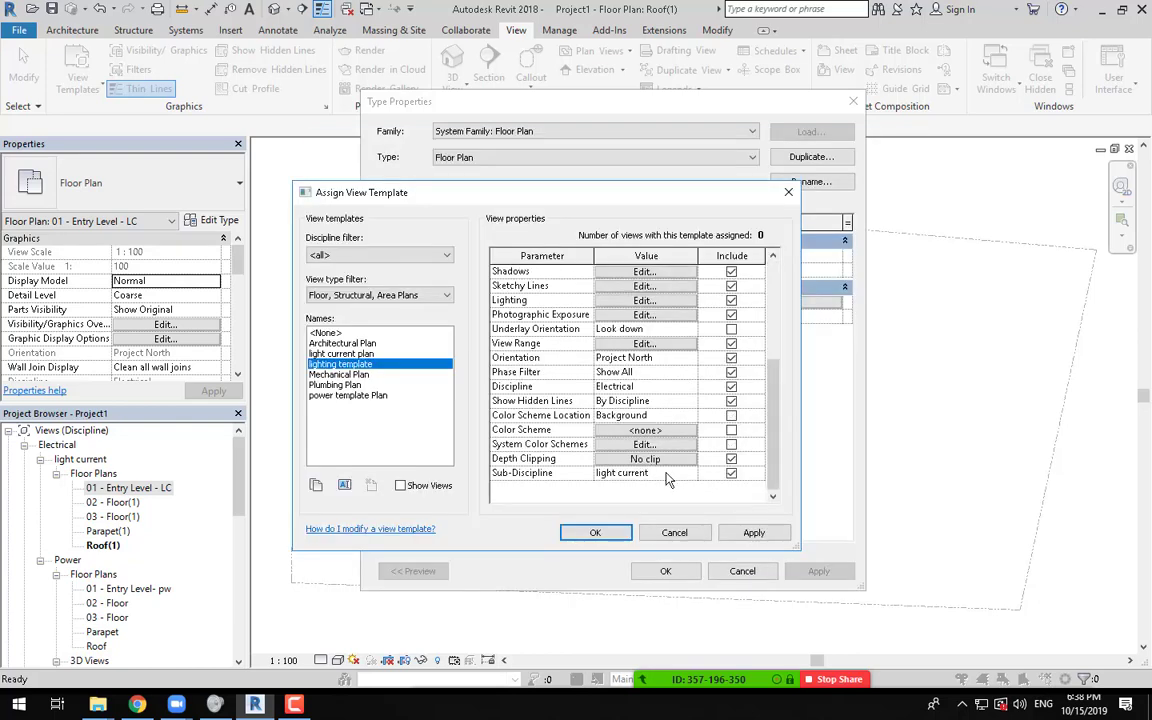
pyautogui.click(640, 473)
pyautogui.click(689, 473)
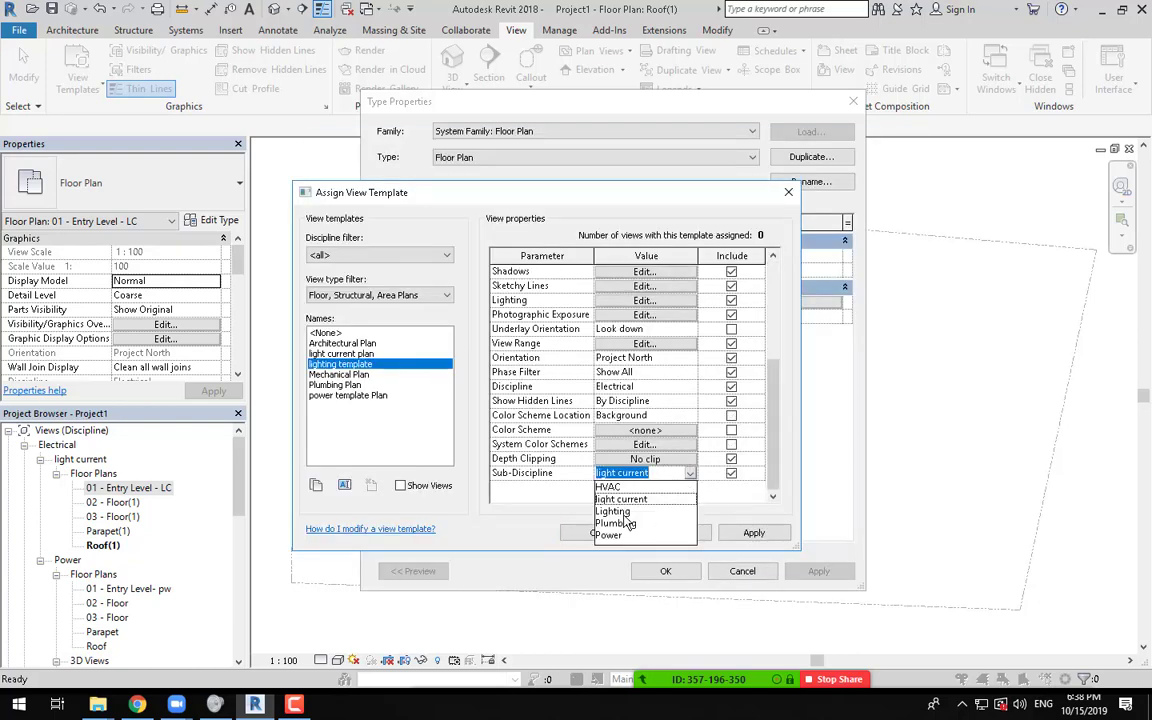
pyautogui.click(614, 511)
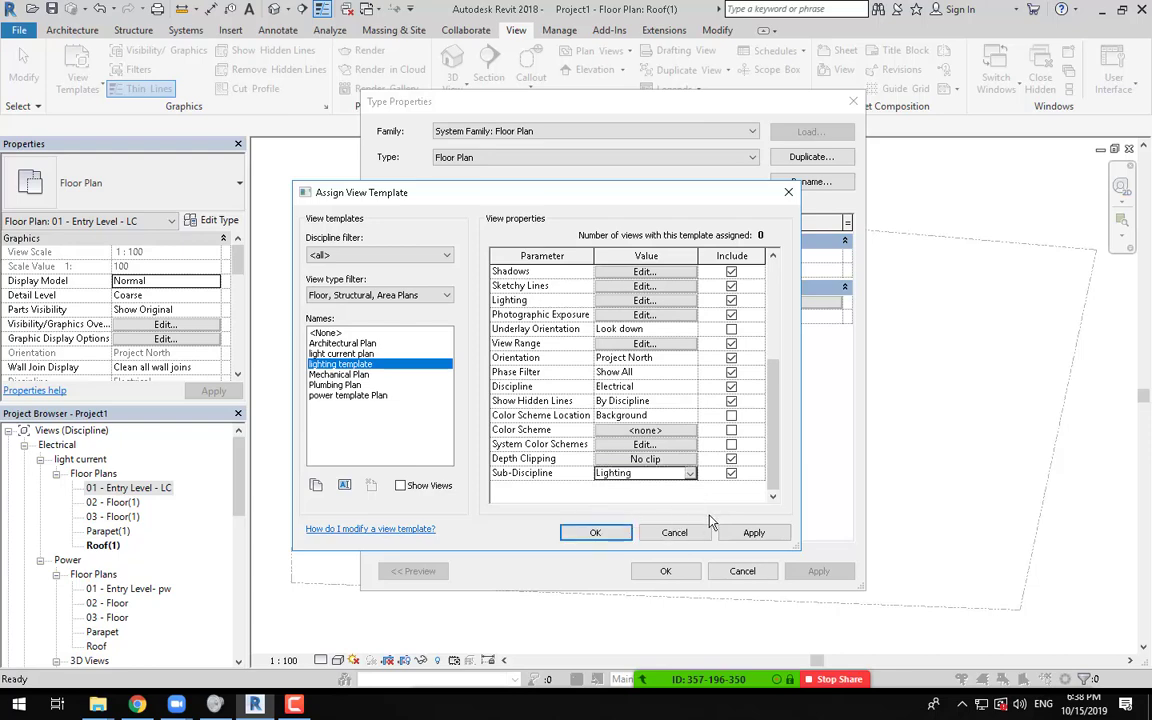
pyautogui.click(596, 533)
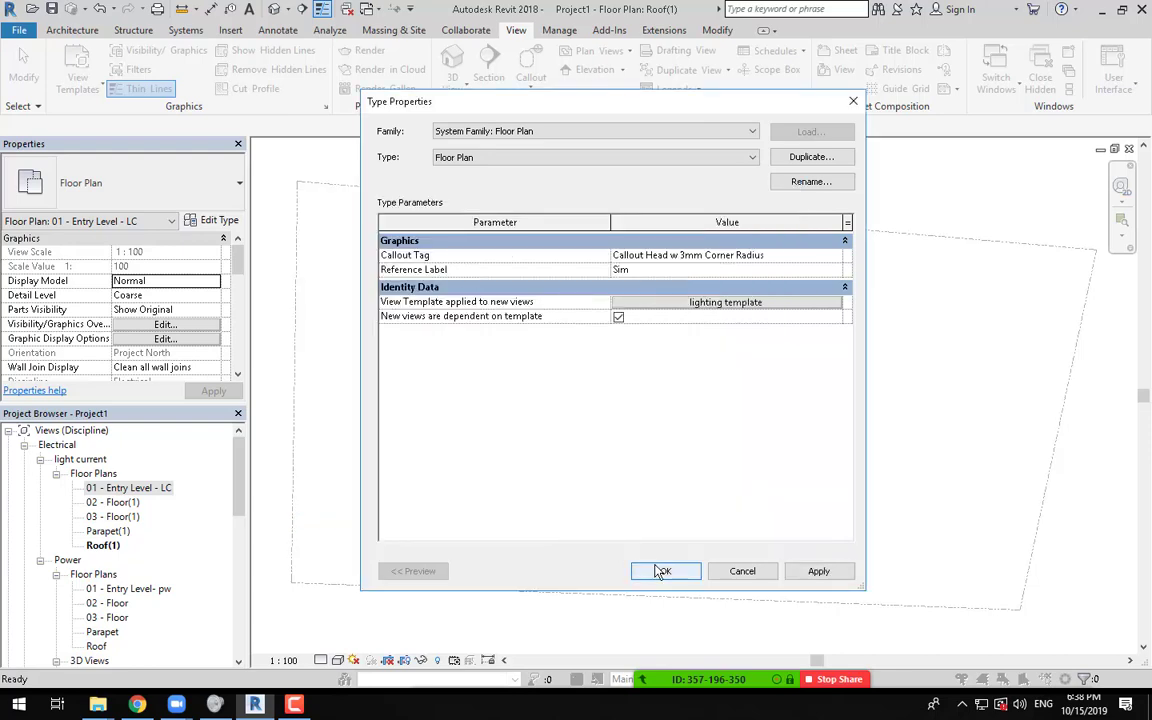
pyautogui.click(662, 571)
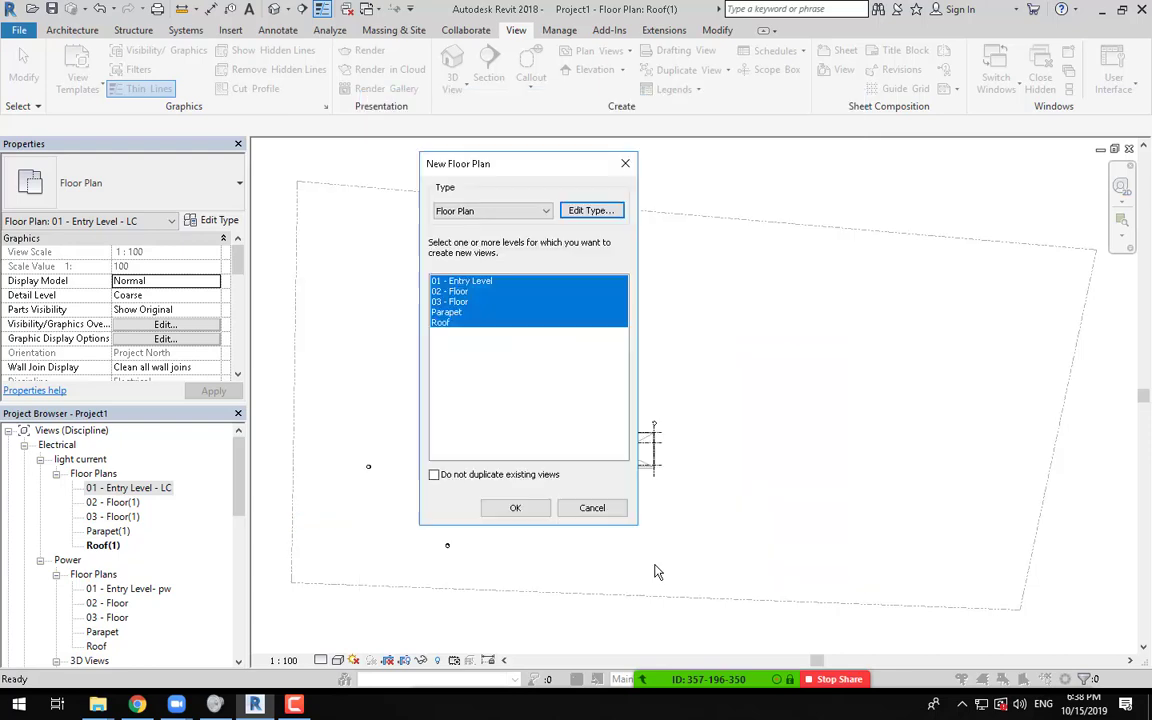
pyautogui.click(515, 508)
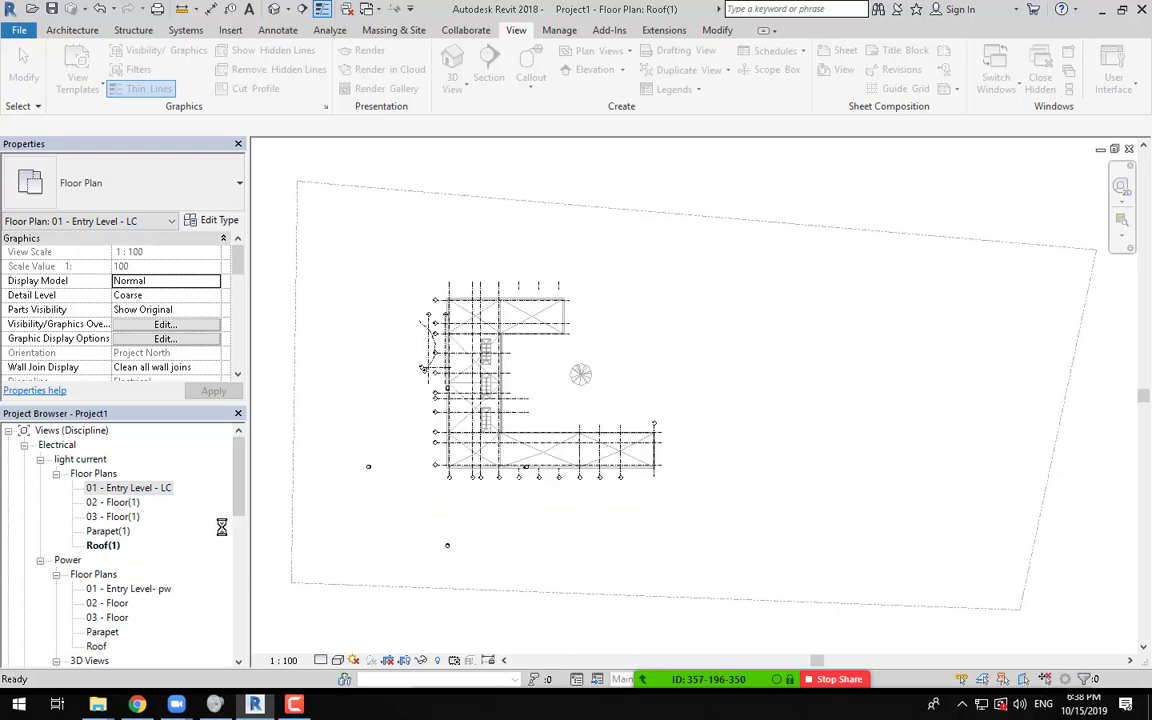
# Step: Collapse the light current and Power view groups under Electrical in the project browser
pyautogui.doubleClick(93, 473)
pyautogui.doubleClick(80, 459)
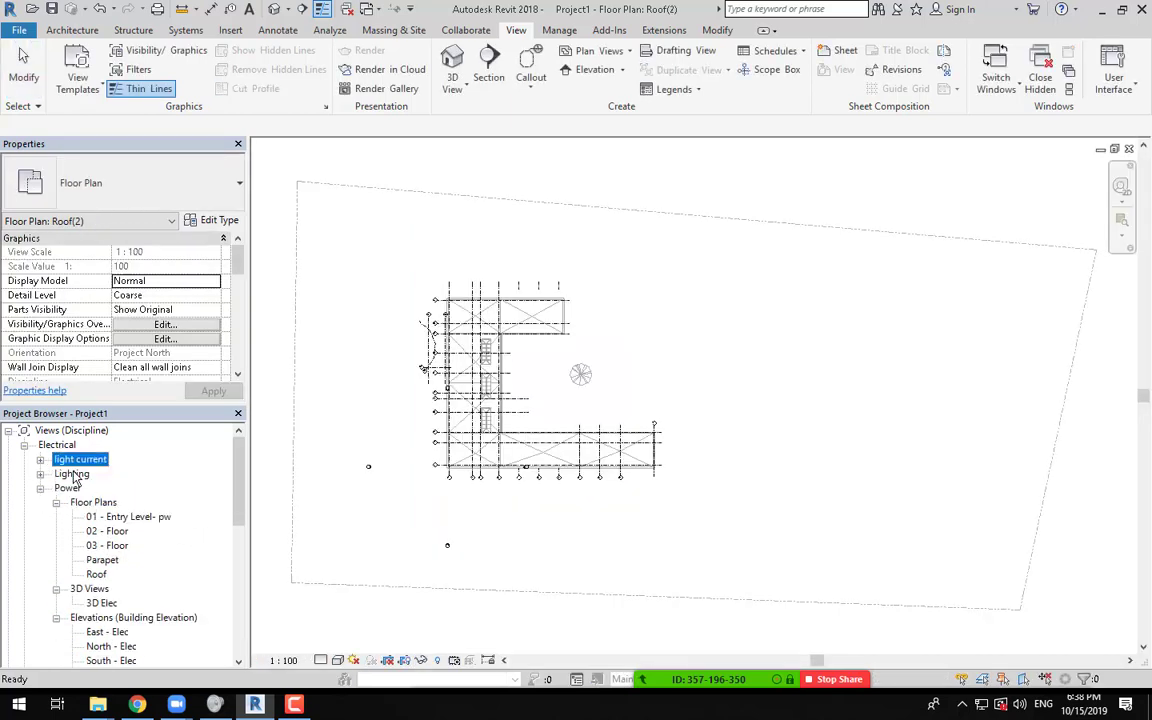
pyautogui.click(40, 488)
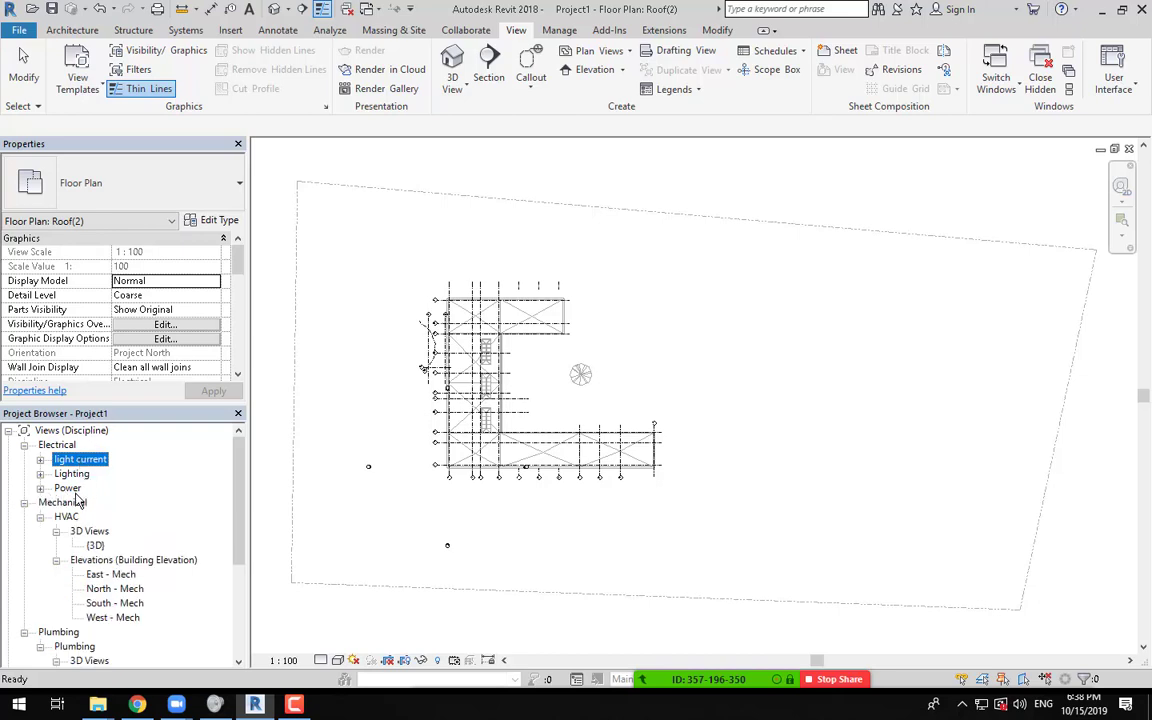
# Step: Exclude View Range from the lighting template assigned to the Roof(2) floor plan
pyautogui.click(580, 52)
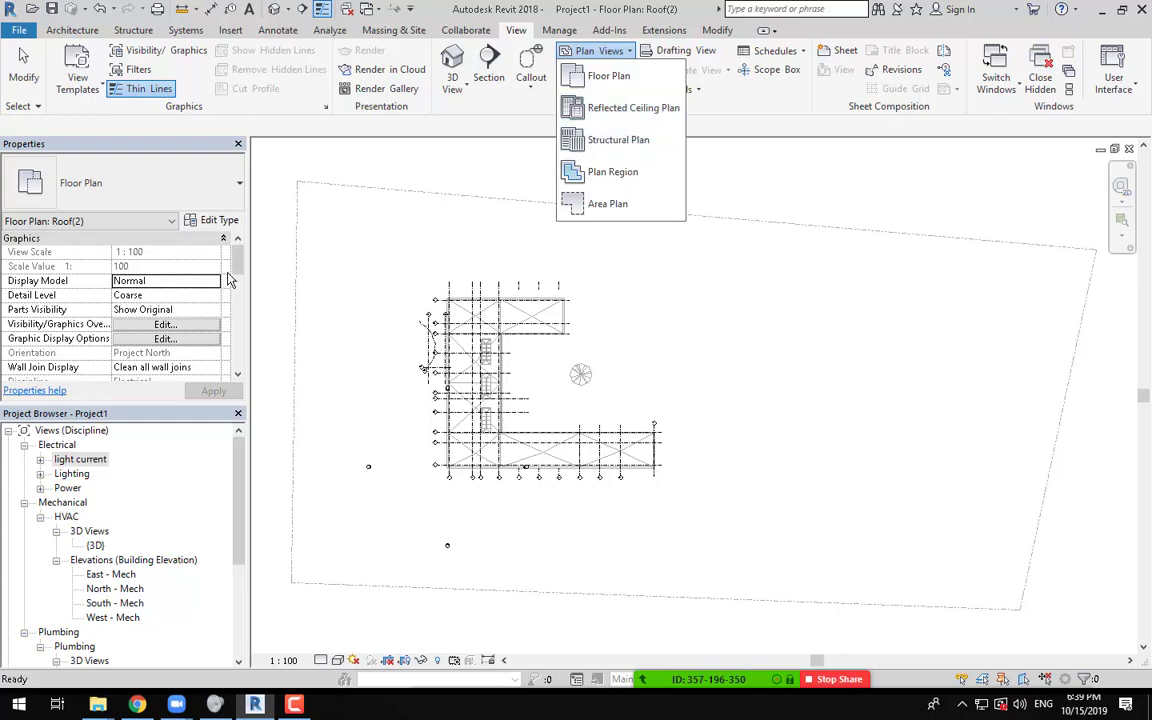
pyautogui.click(240, 266)
pyautogui.moveTo(240, 266); pyautogui.dragTo(240, 335)
pyautogui.click(188, 339)
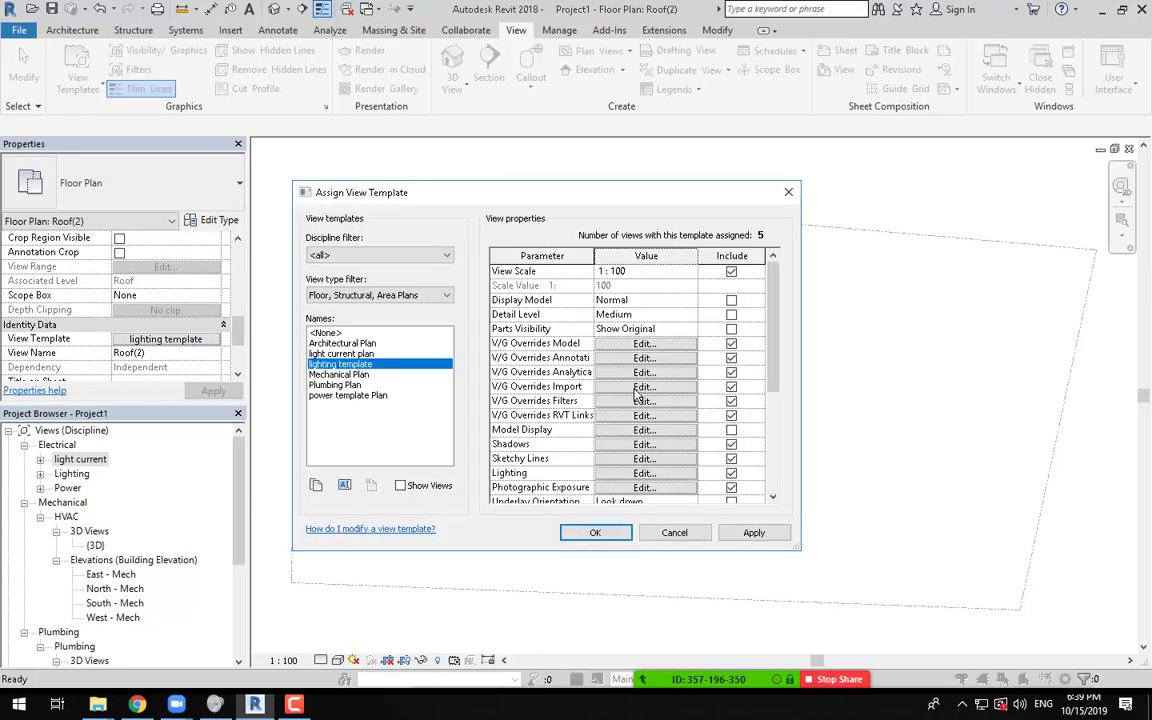
pyautogui.scroll(-5, 636, 438)
pyautogui.click(731, 343)
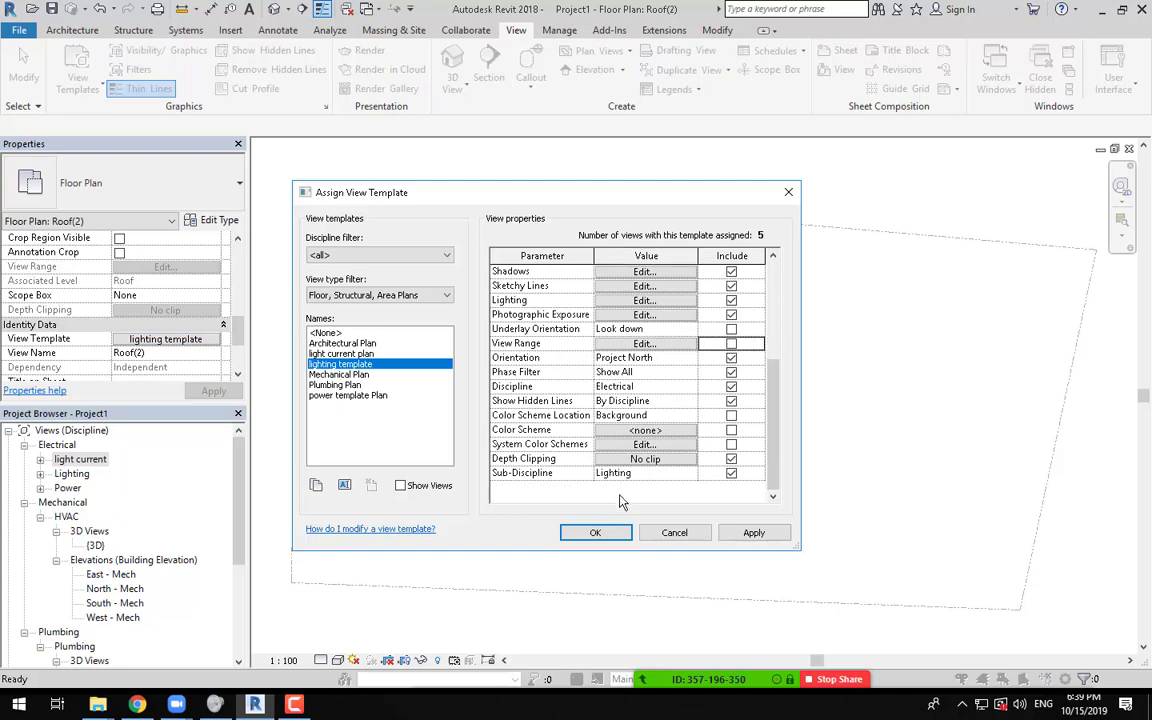
pyautogui.press('Return')
# Step: Examine the Roof(2) plan's view range alongside the sample diagram, and leave the settings without changing them
pyautogui.click(184, 279)
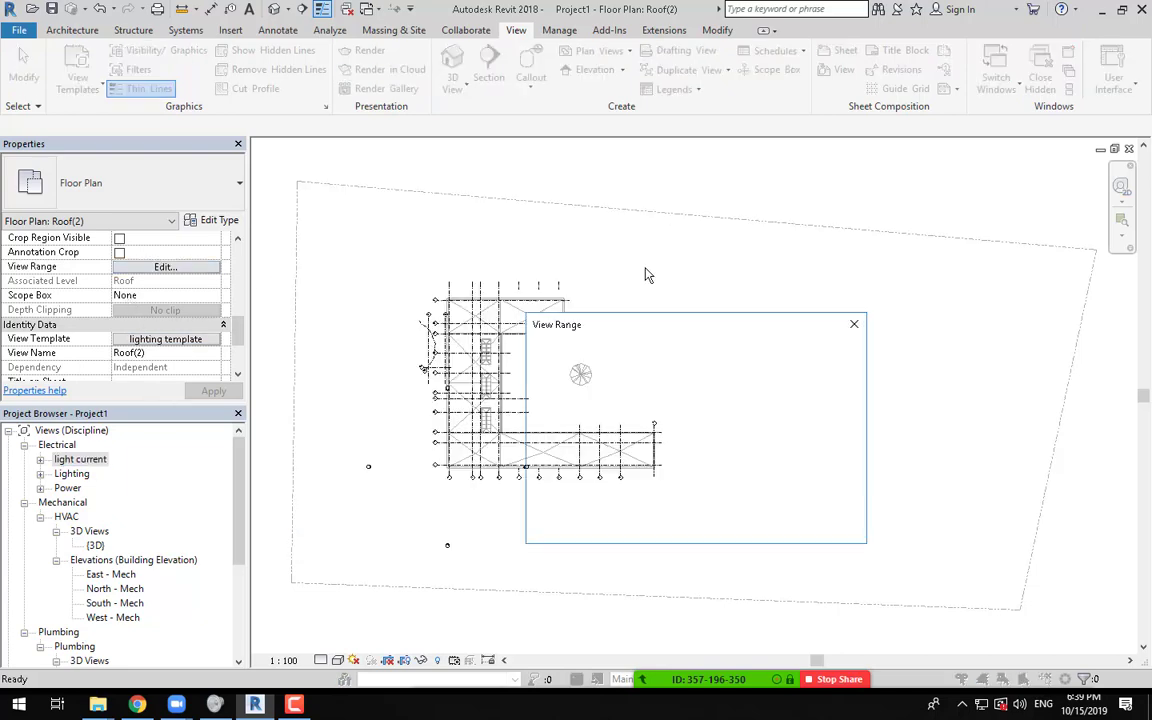
pyautogui.click(830, 501)
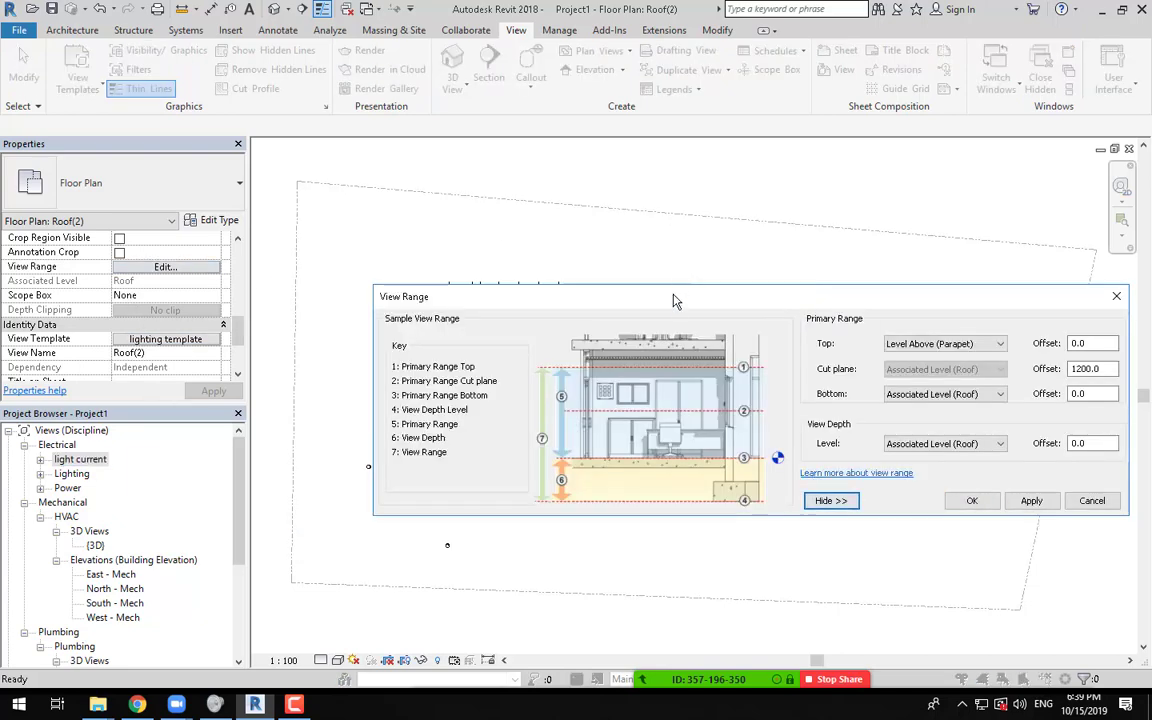
pyautogui.moveTo(674, 301); pyautogui.dragTo(571, 247)
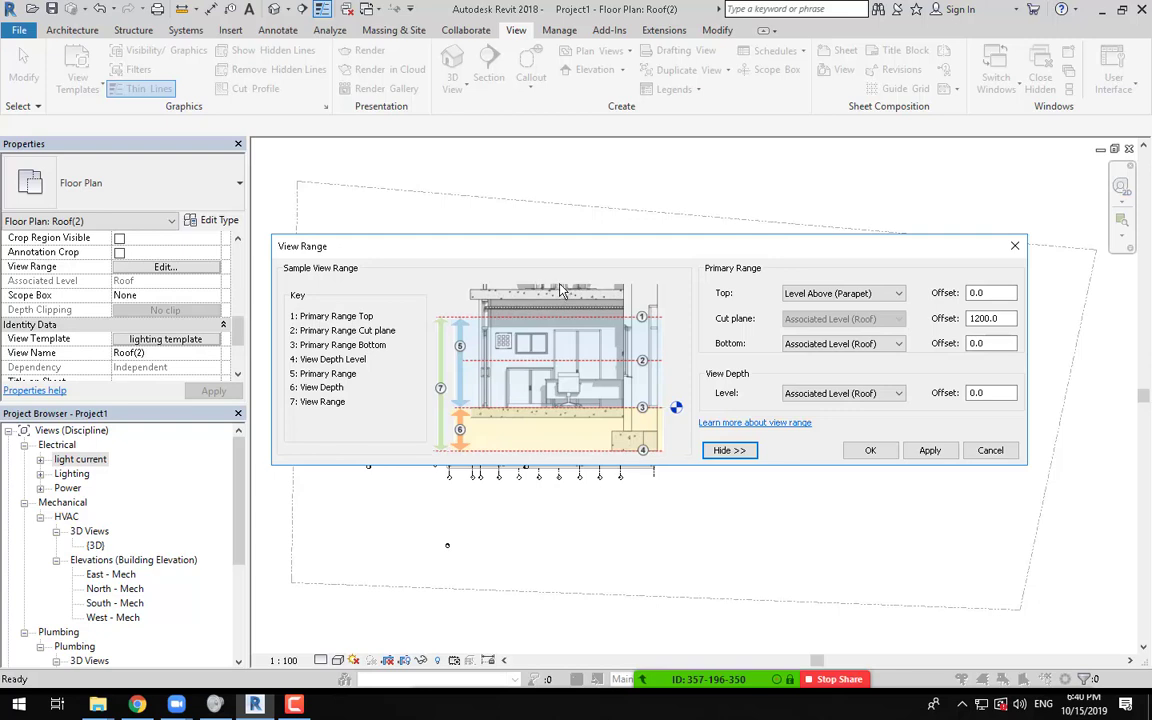
pyautogui.click(962, 451)
# Step: Start a new set of reflected ceiling plans and select all levels from 01 - Entry Level to Roof
pyautogui.click(610, 52)
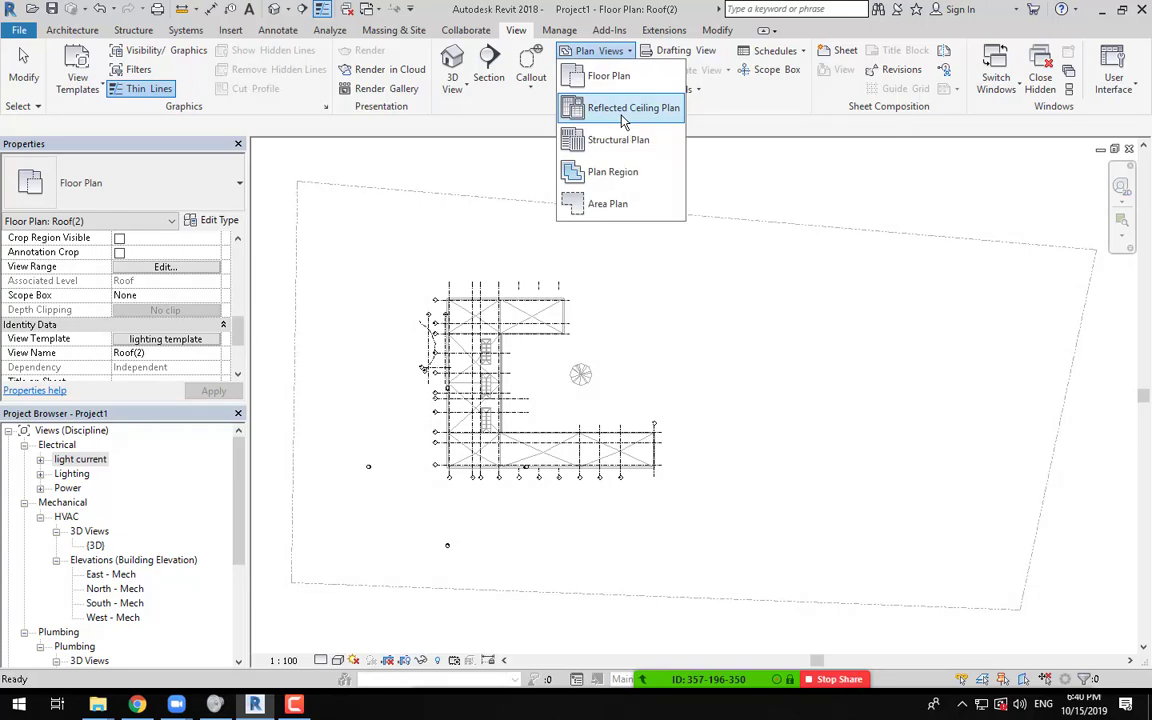
pyautogui.click(623, 110)
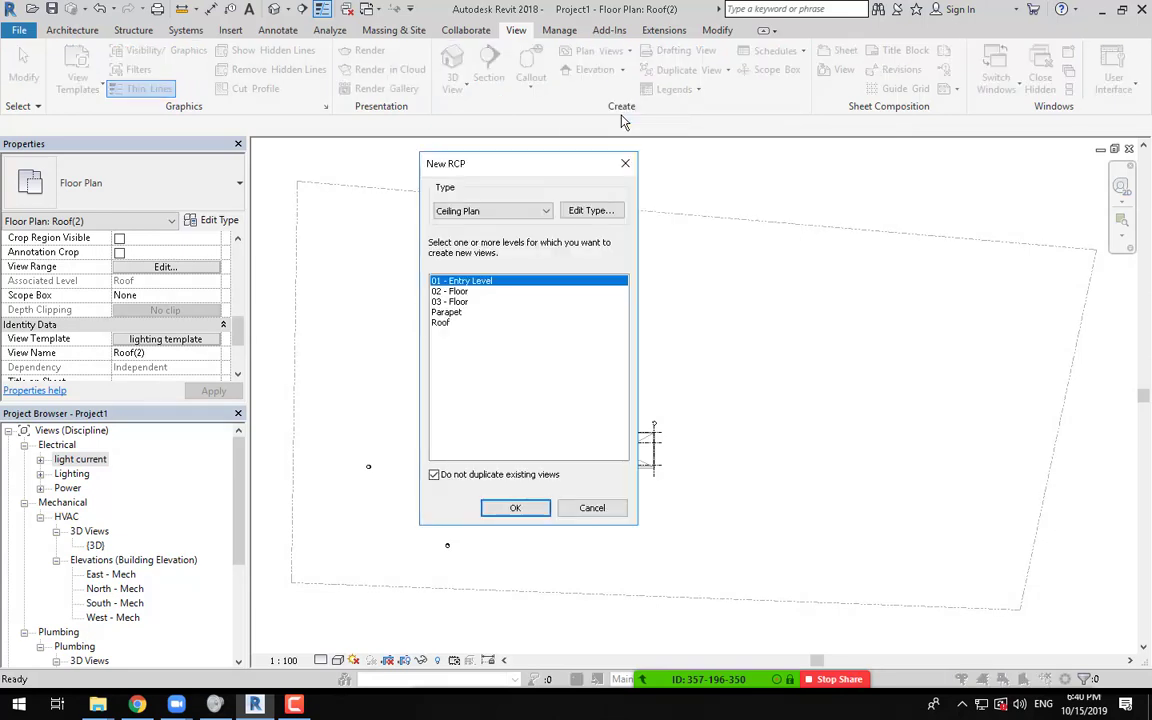
pyautogui.keyDown('shift'); pyautogui.click(460, 324); pyautogui.keyUp('shift')
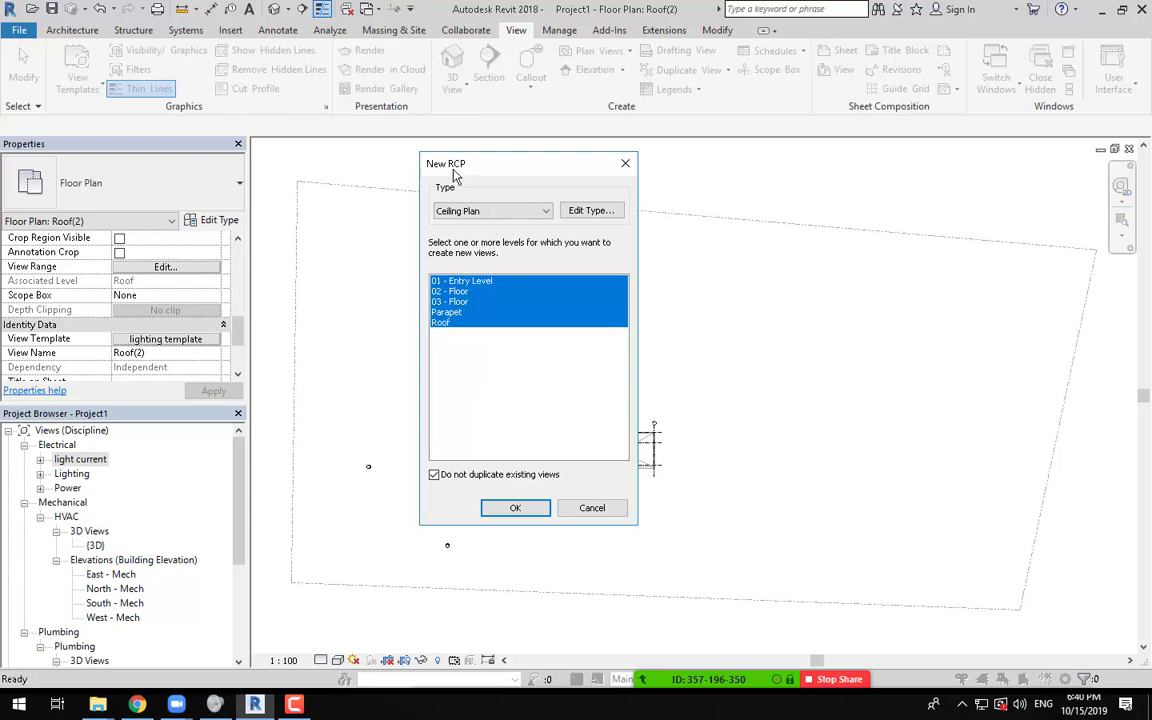
# Step: Edit the Ceiling Plan type's template for new views and duplicate Electrical Ceiling as "lighting ceiling template"
pyautogui.click(590, 210)
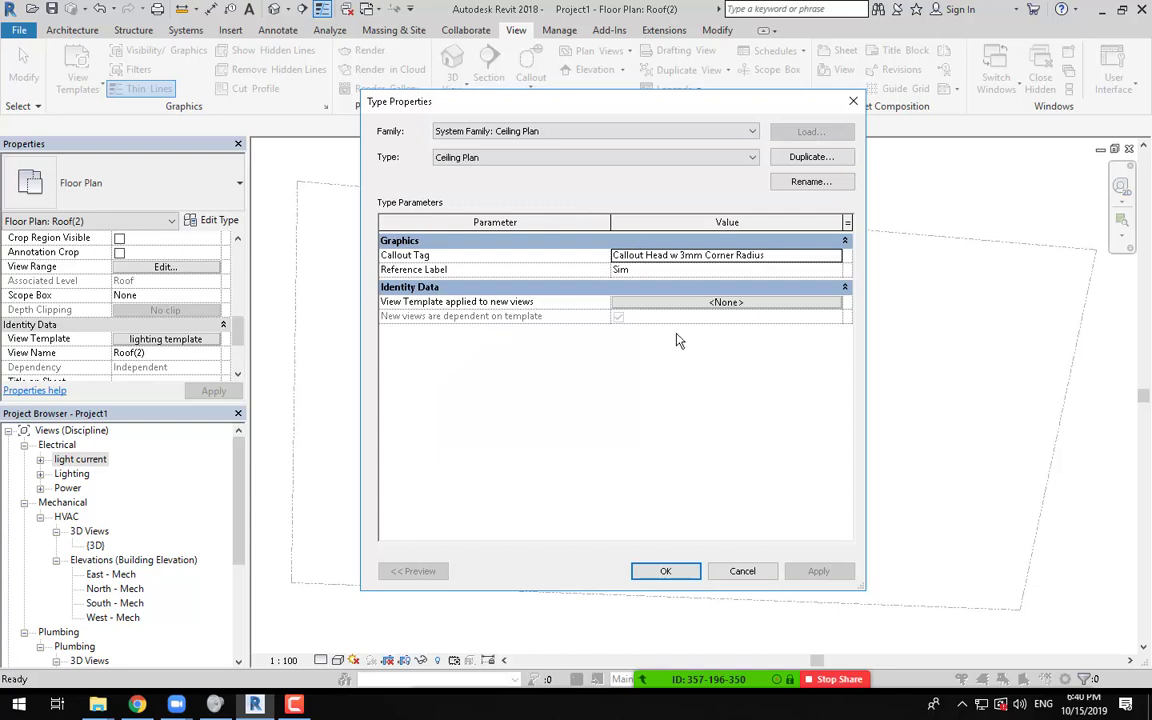
pyautogui.click(684, 302)
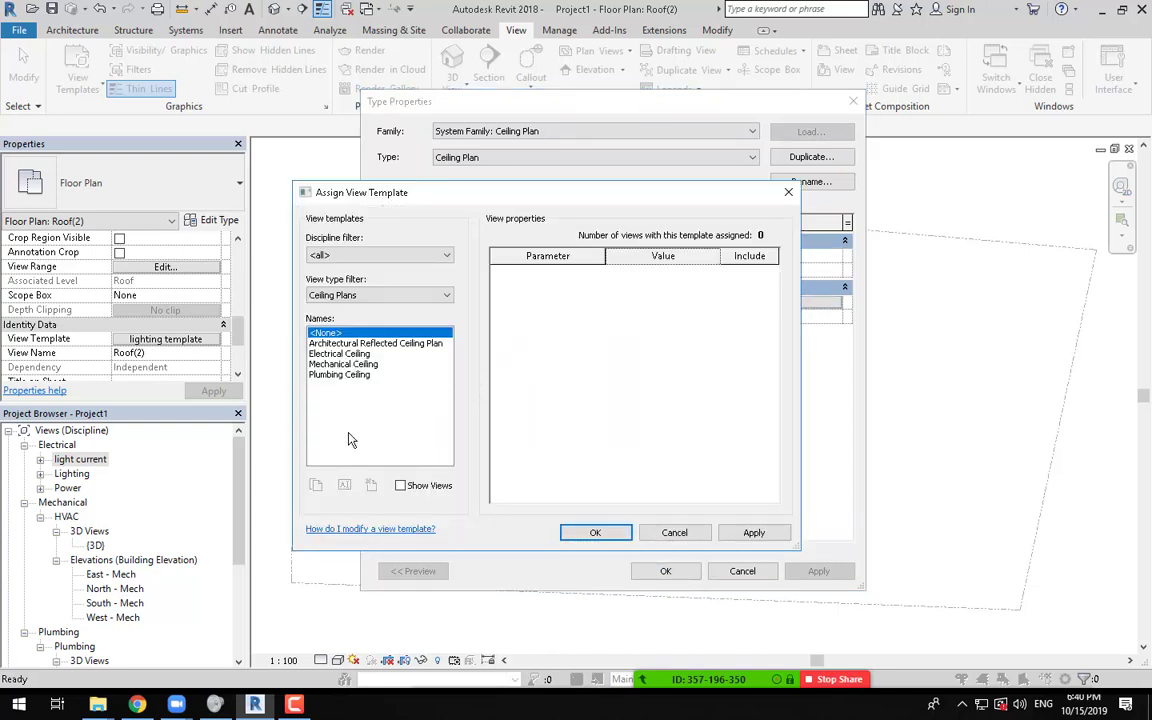
pyautogui.click(340, 354)
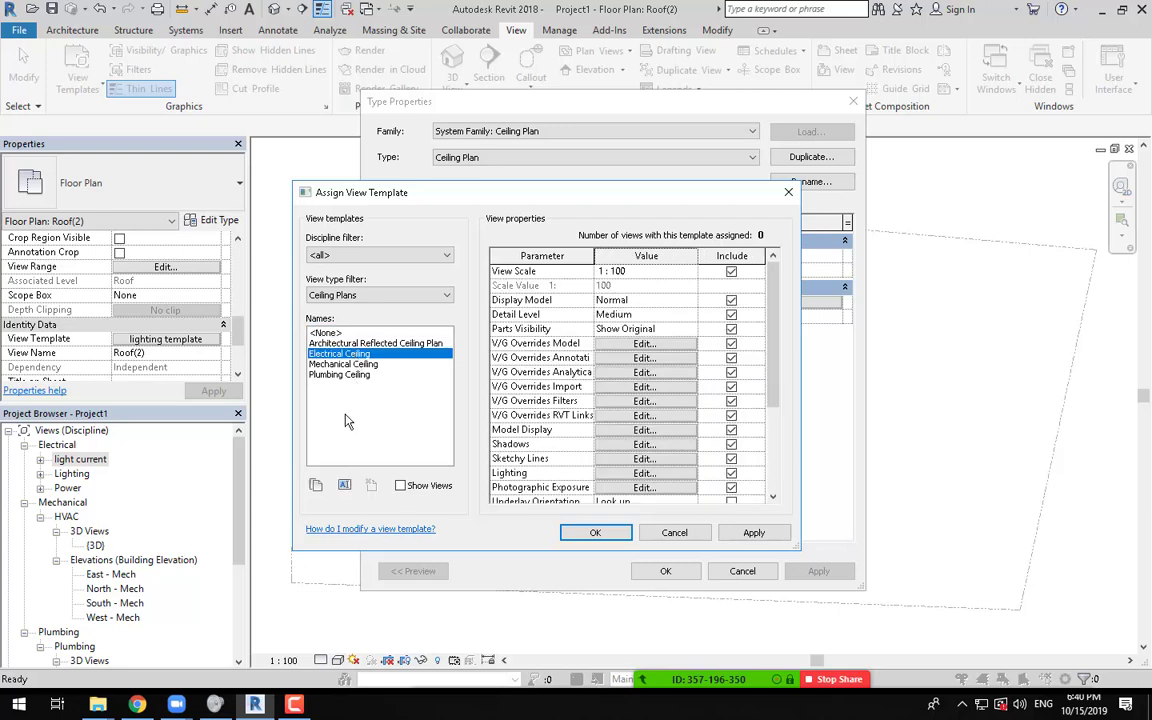
pyautogui.click(317, 487)
pyautogui.write('lighting ceiling template')
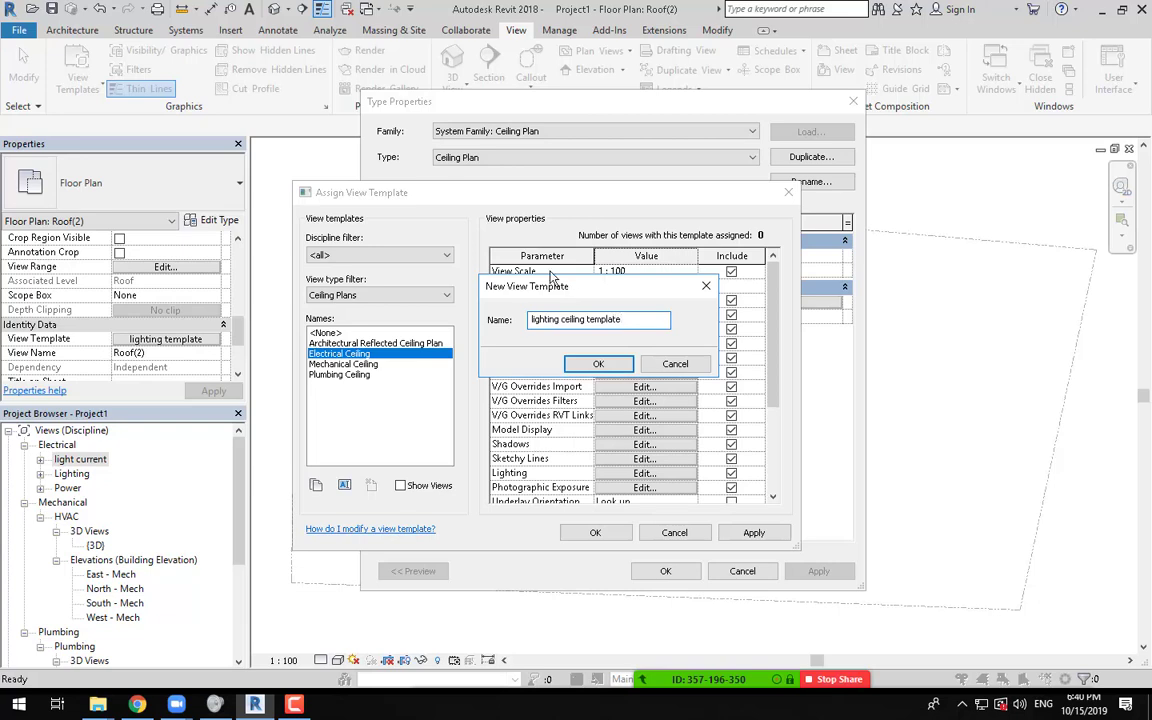
pyautogui.click(579, 362)
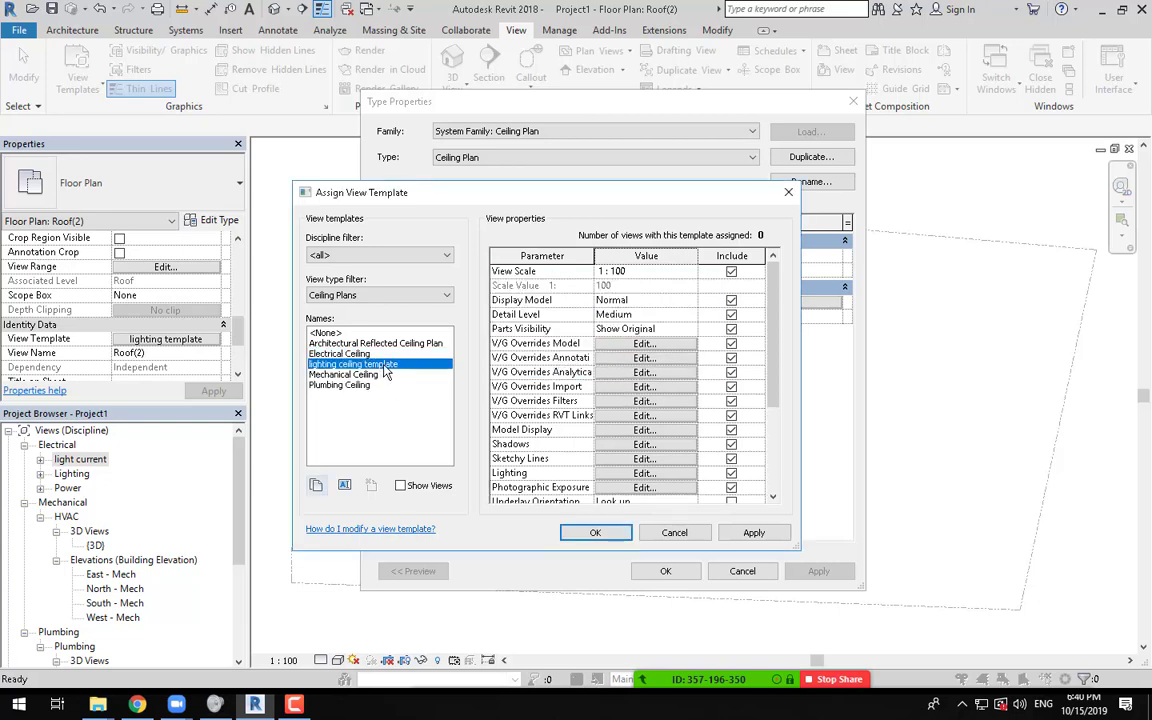
# Step: Exclude Display Model, Detail Level, Parts Visibility, View Range and Model Display from the lighting ceiling template
pyautogui.click(731, 300)
pyautogui.click(731, 314)
pyautogui.click(731, 328)
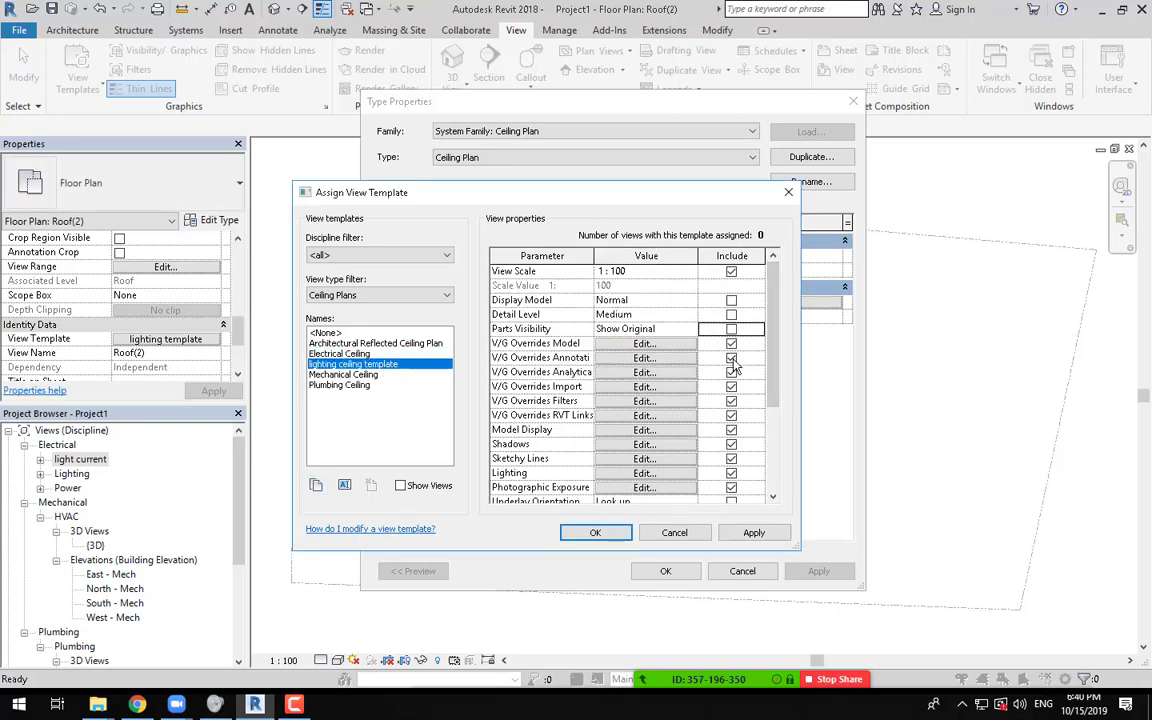
pyautogui.scroll(-3, 733, 366)
pyautogui.click(731, 386)
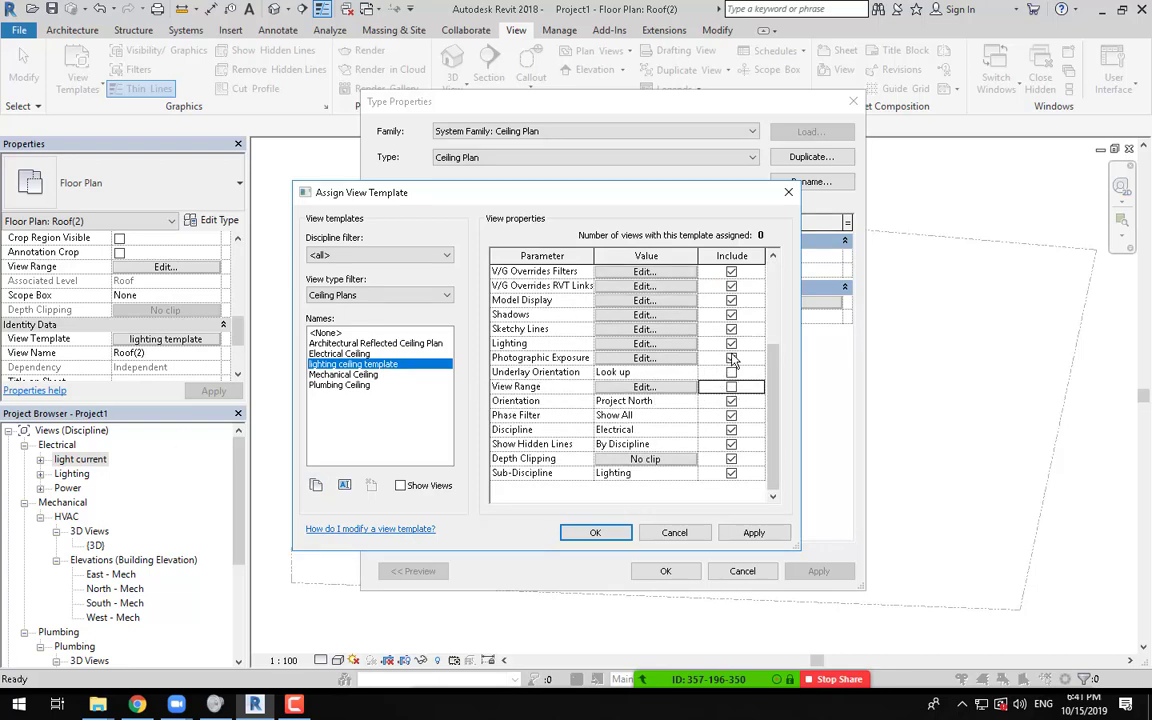
pyautogui.click(734, 301)
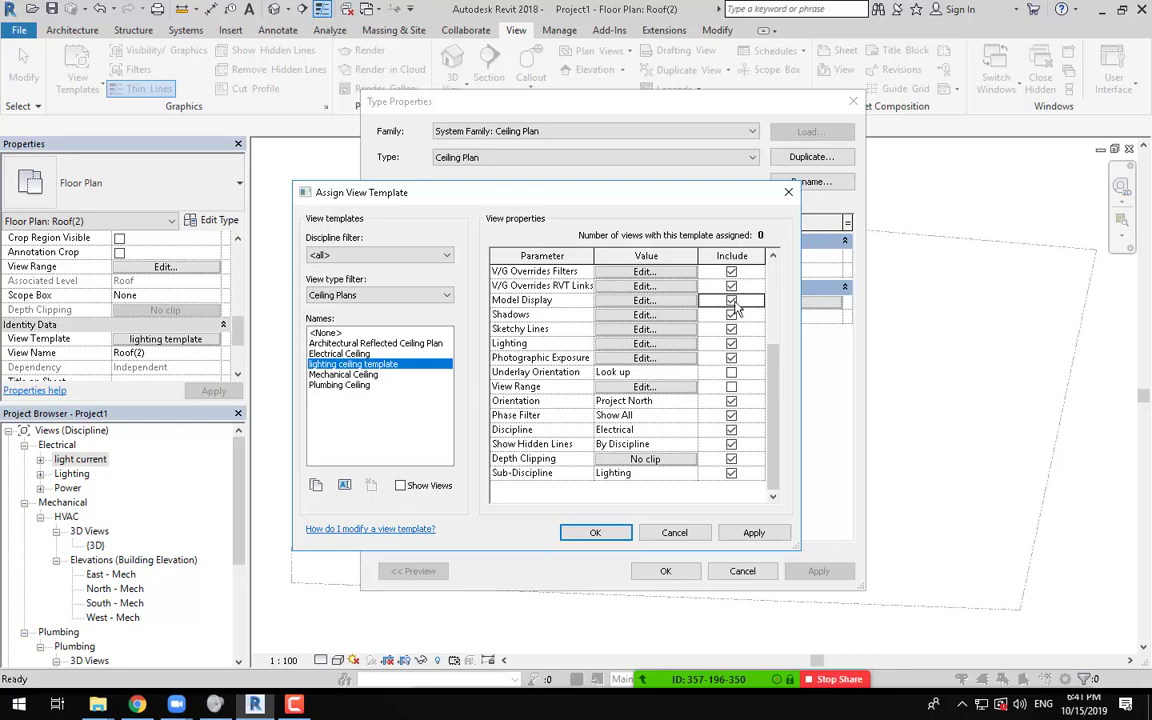
pyautogui.click(734, 301)
pyautogui.scroll(3, 780, 300)
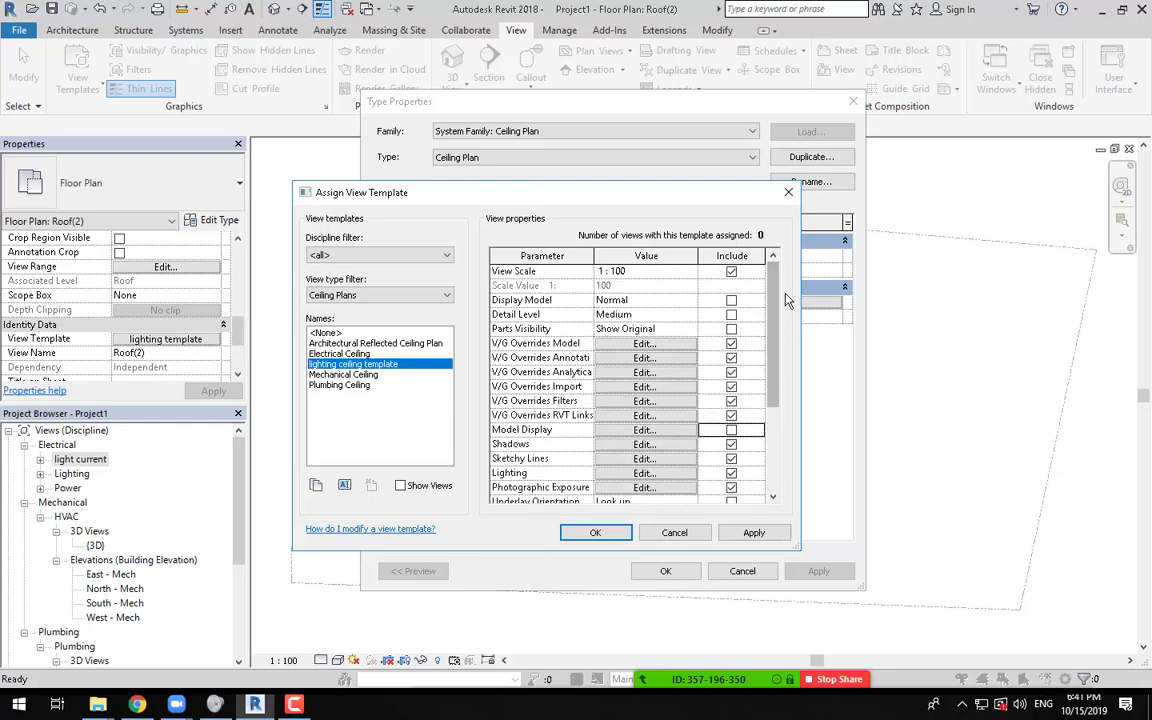
# Step: Apply the lighting ceiling template to the Ceiling Plan type and create the ceiling plans for the selected levels
pyautogui.scroll(-3, 672, 489)
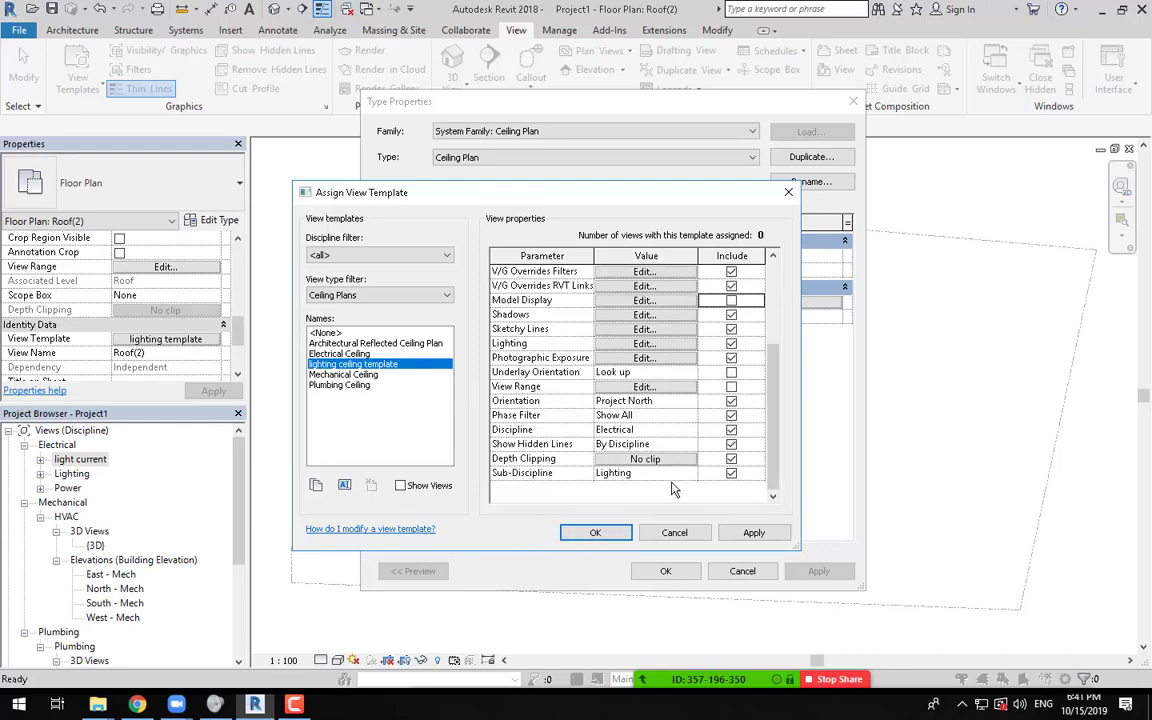
pyautogui.click(607, 532)
pyautogui.click(666, 572)
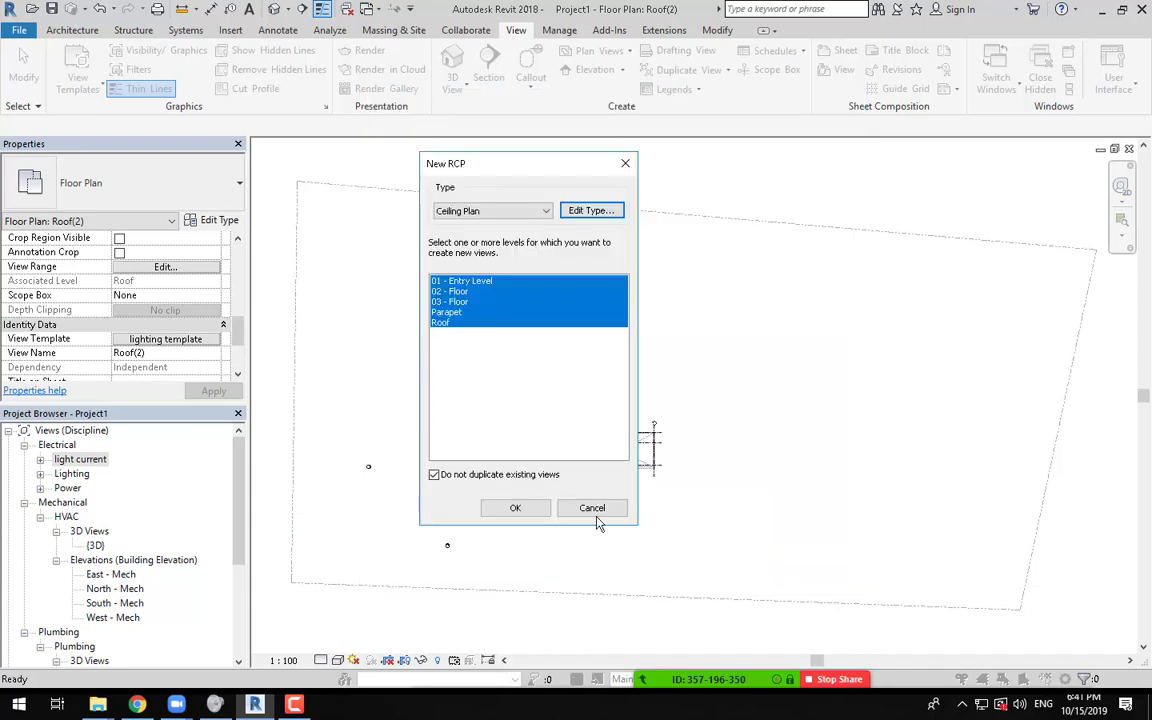
pyautogui.click(516, 507)
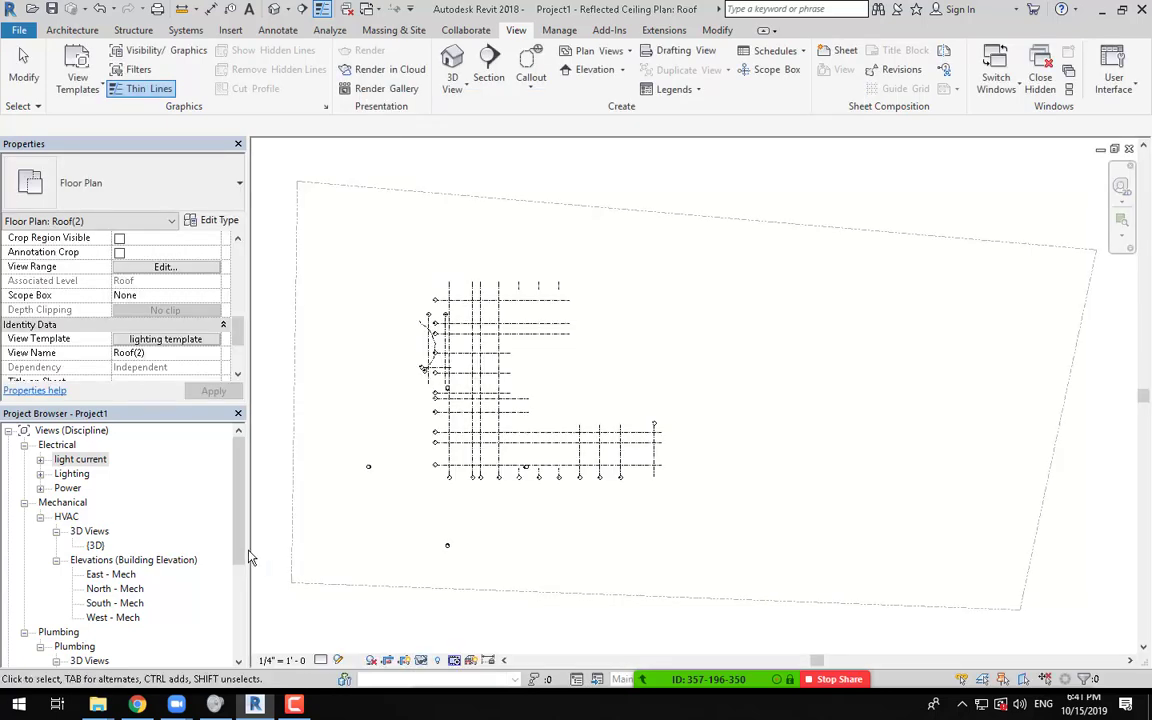
# Step: Open the 02 - Floor ceiling plan under Lighting and inspect the rooms' ceilings up close
pyautogui.click(41, 474)
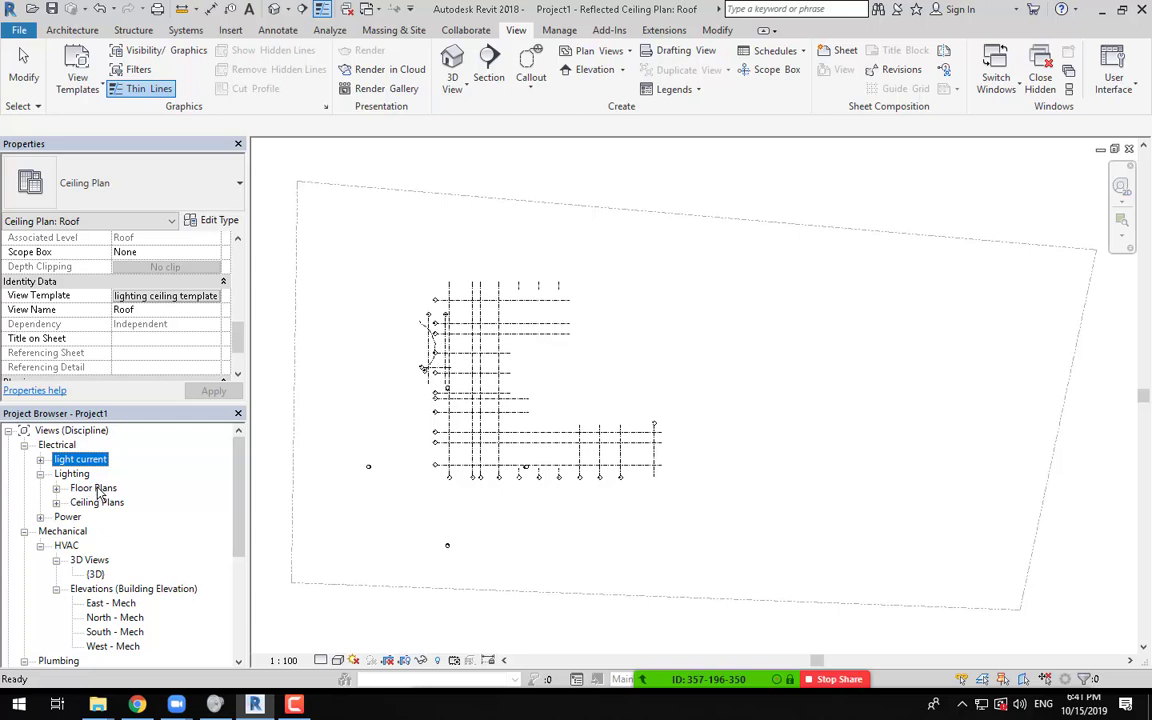
pyautogui.click(56, 503)
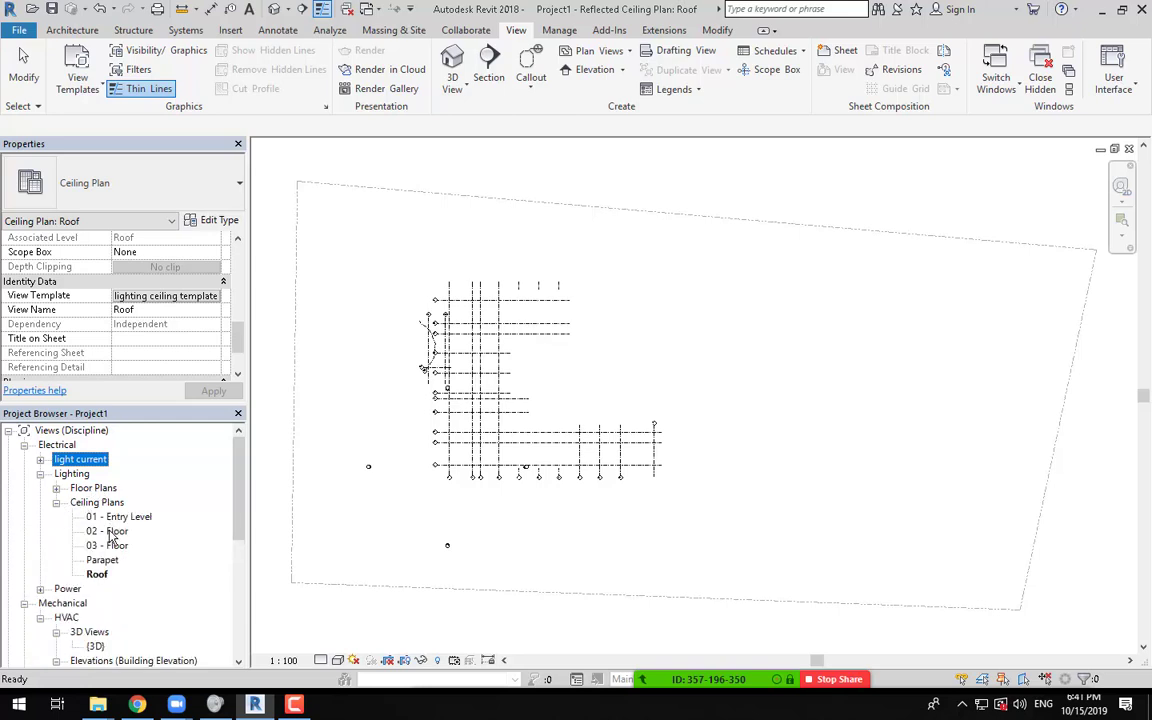
pyautogui.doubleClick(110, 531)
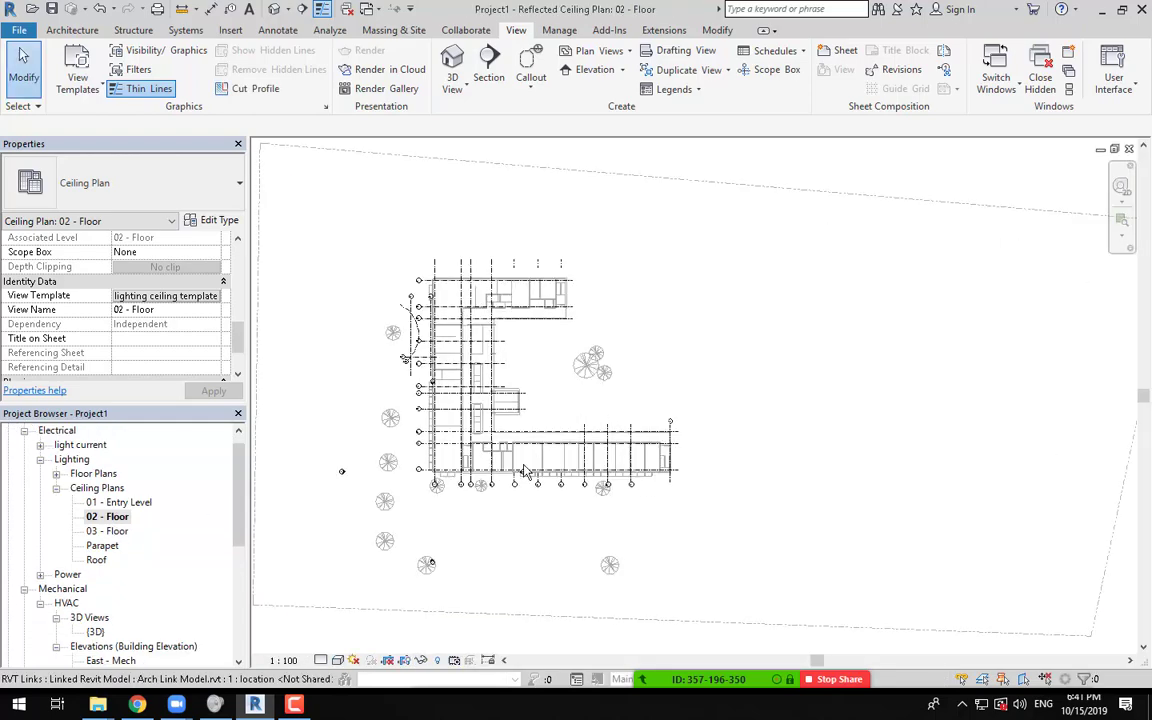
pyautogui.scroll(6, 522, 470)
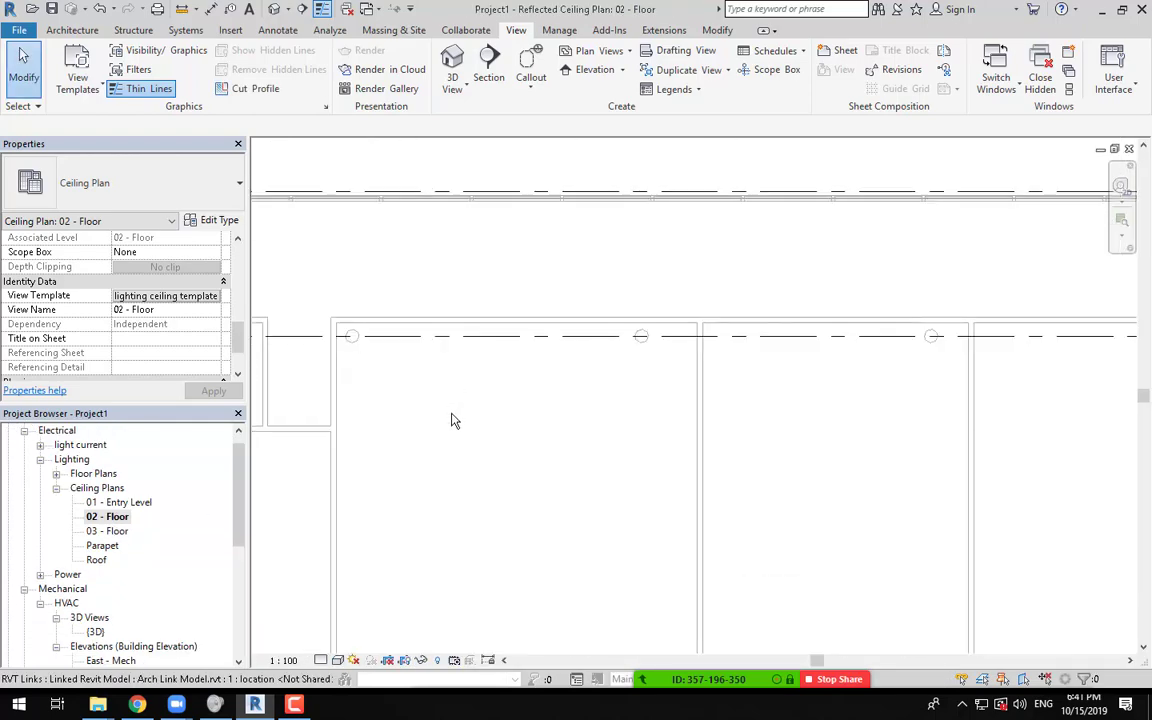
pyautogui.scroll(1, 451, 420)
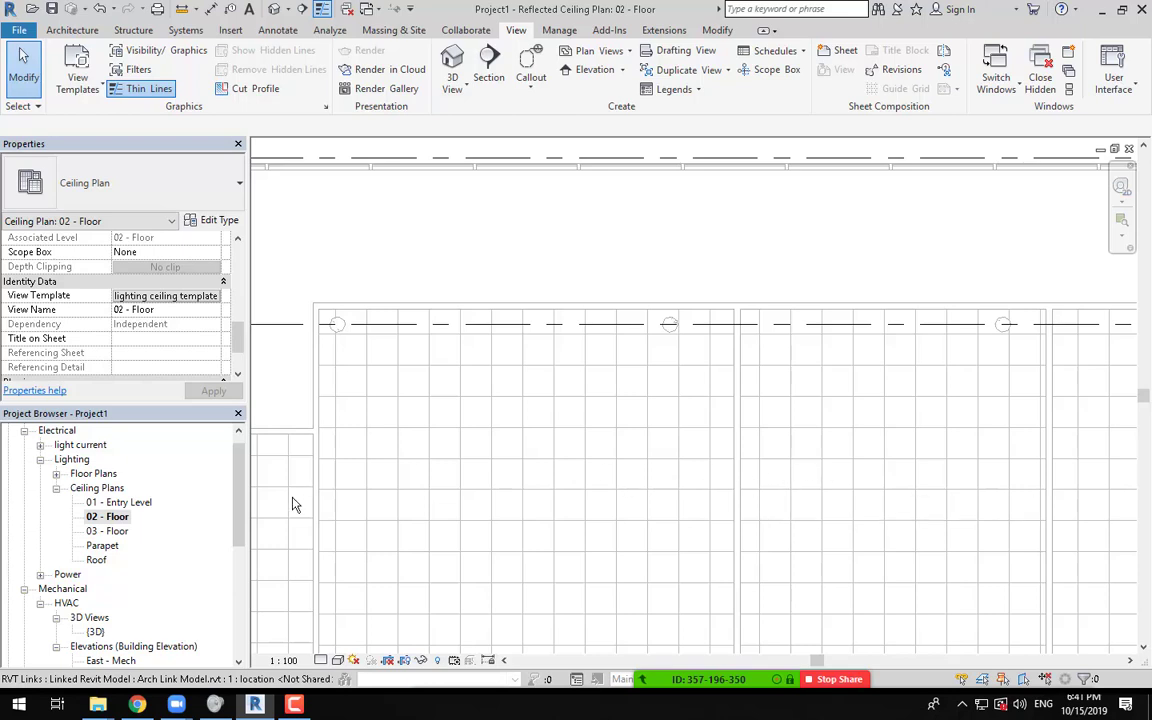
# Step: Open the lighting floor plan 02 - Floor(2) and examine its view range alongside the sample diagram
pyautogui.click(56, 473)
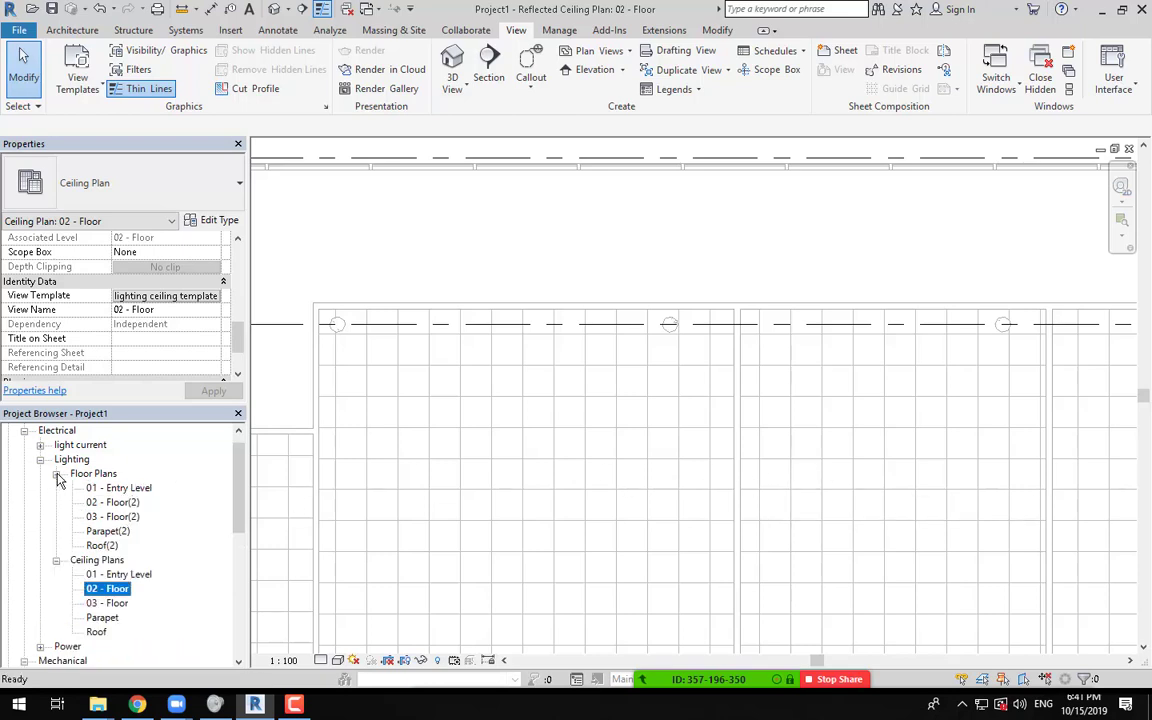
pyautogui.doubleClick(116, 503)
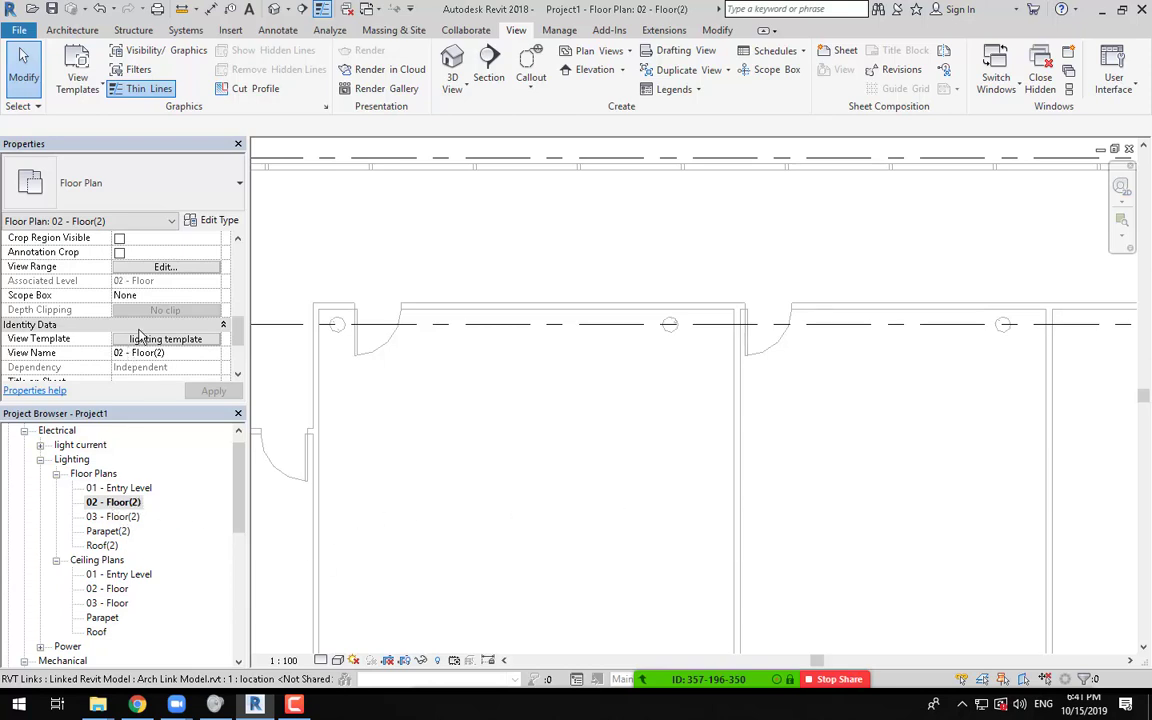
pyautogui.click(166, 266)
pyautogui.moveTo(455, 240); pyautogui.dragTo(981, 242)
pyautogui.click(826, 440)
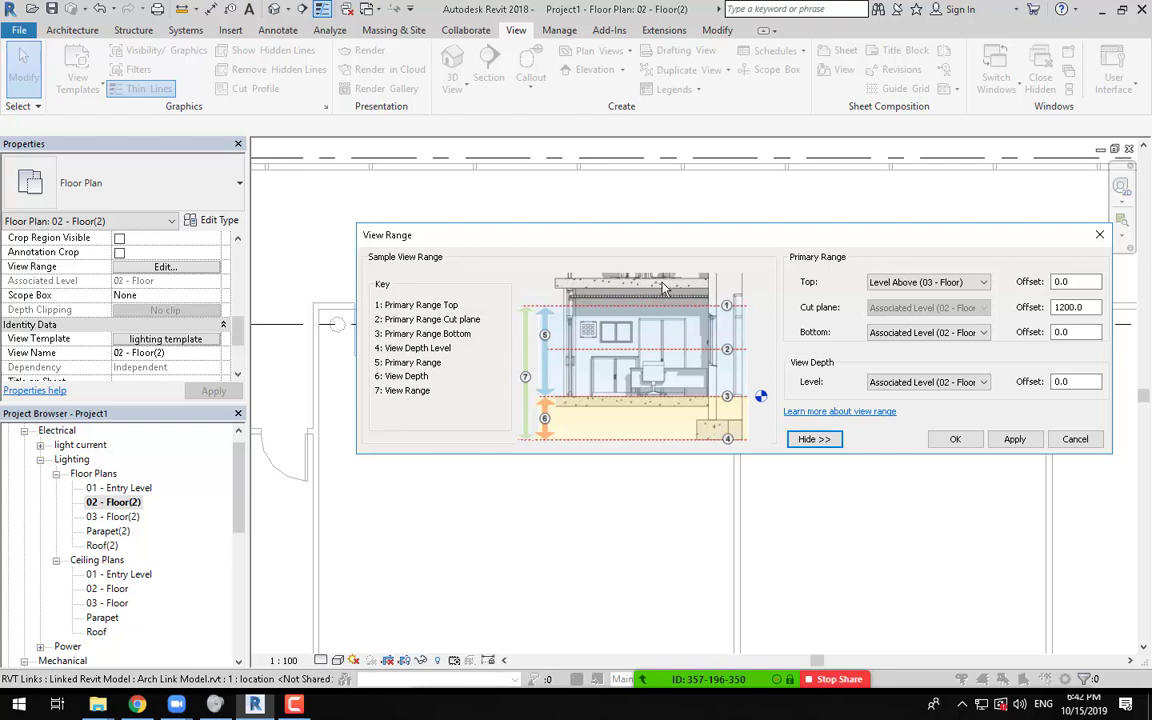
pyautogui.click(295, 705)
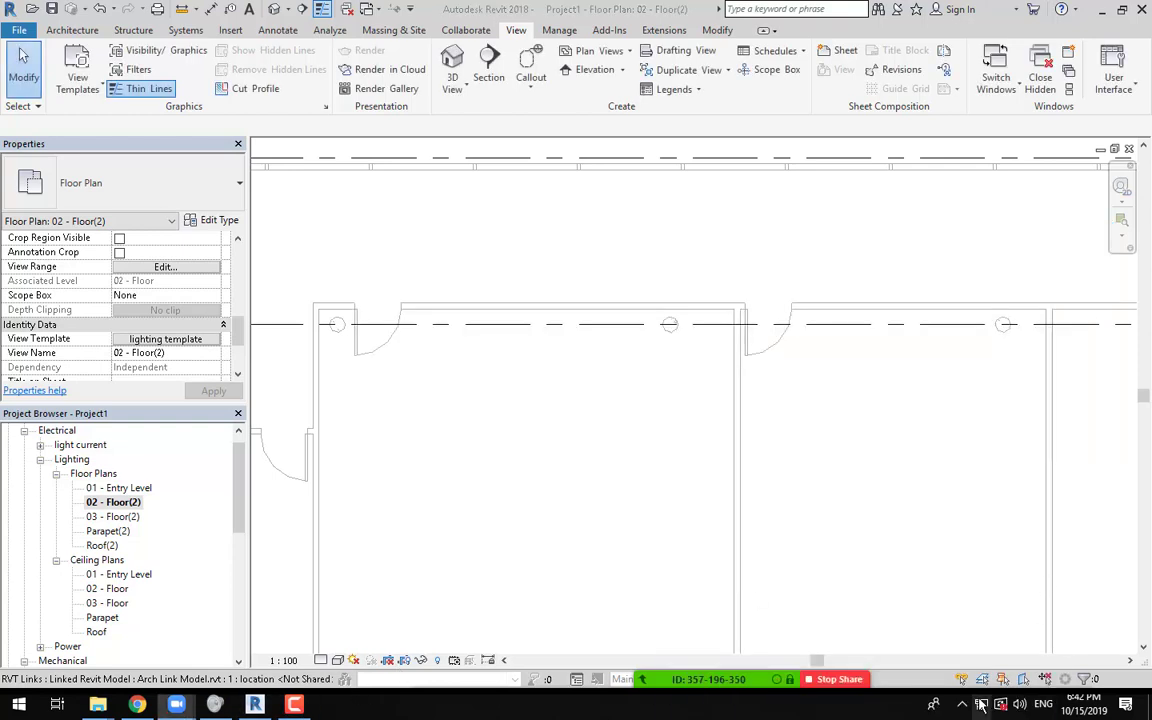
# Step: Return to the 02 - Floor lighting ceiling plan and inspect the ceiling grid in the rooms
pyautogui.doubleClick(118, 591)
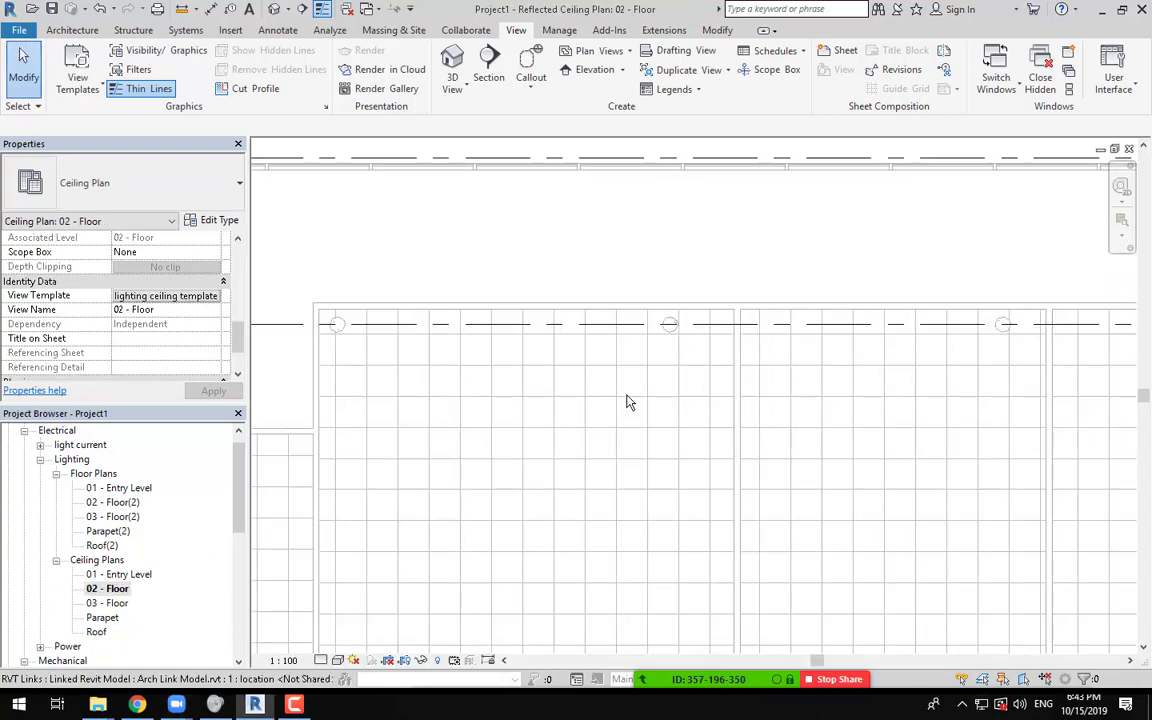
pyautogui.scroll(-3, 622, 414)
pyautogui.moveTo(620, 417); pyautogui.dragTo(579, 391, button='middle')
pyautogui.scroll(2, 467, 416)
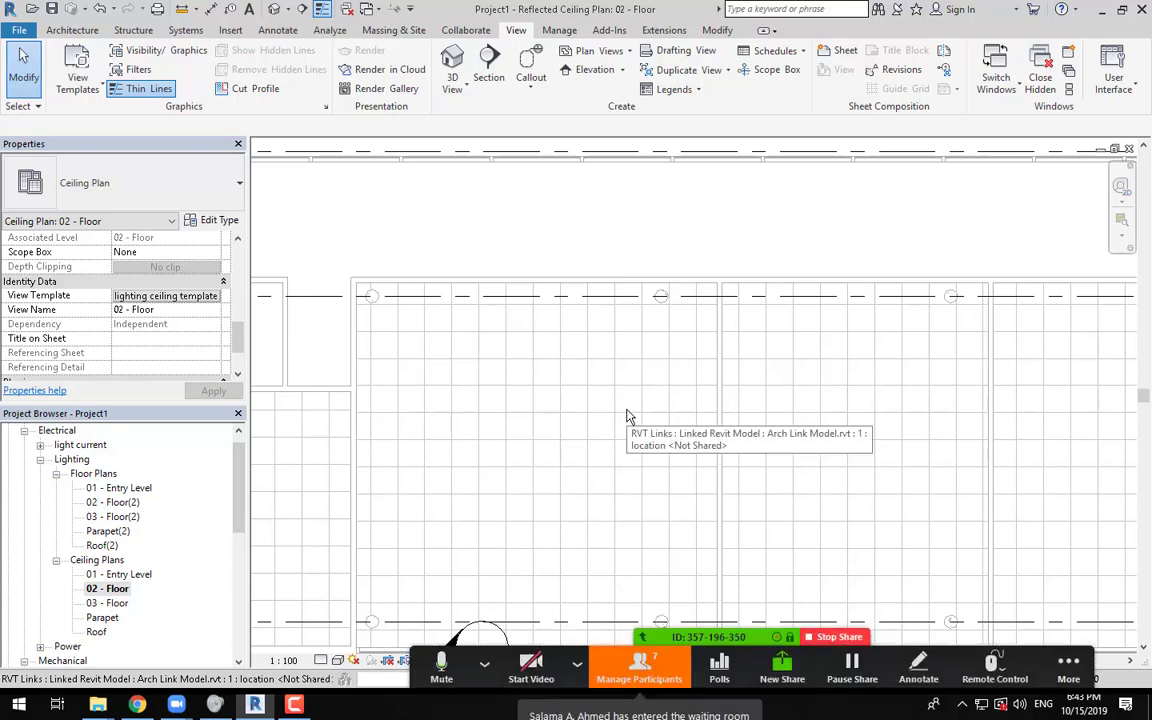
pyautogui.click(639, 665)
pyautogui.click(640, 274)
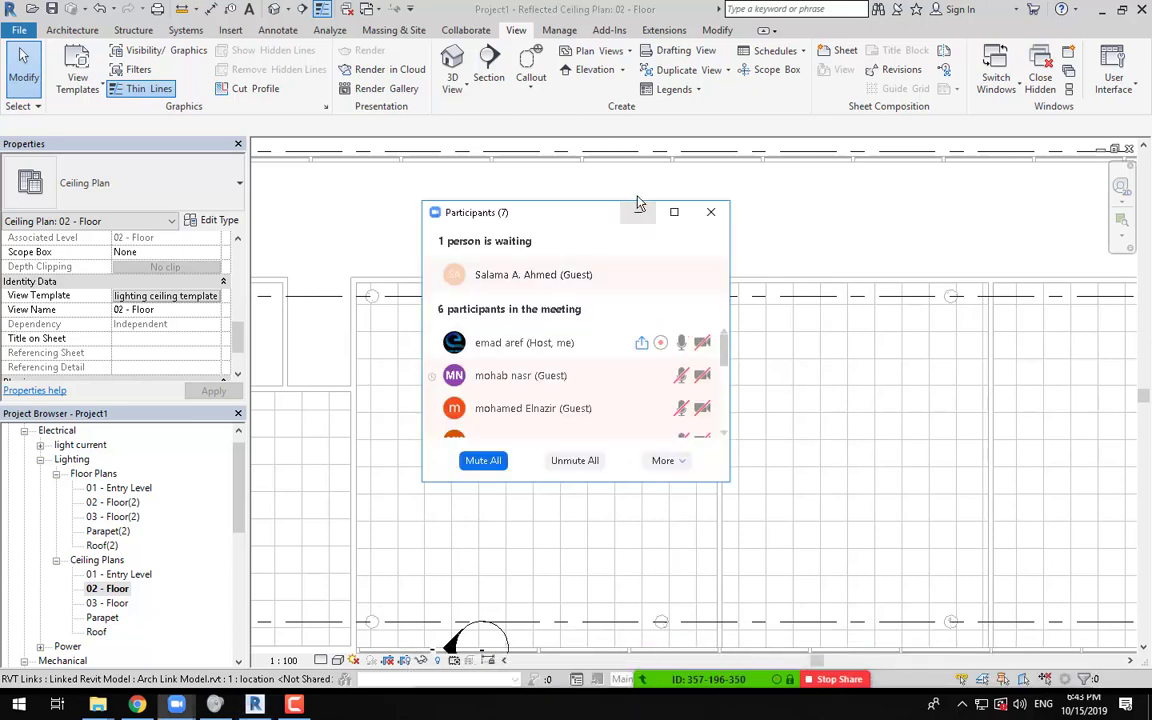
pyautogui.click(638, 212)
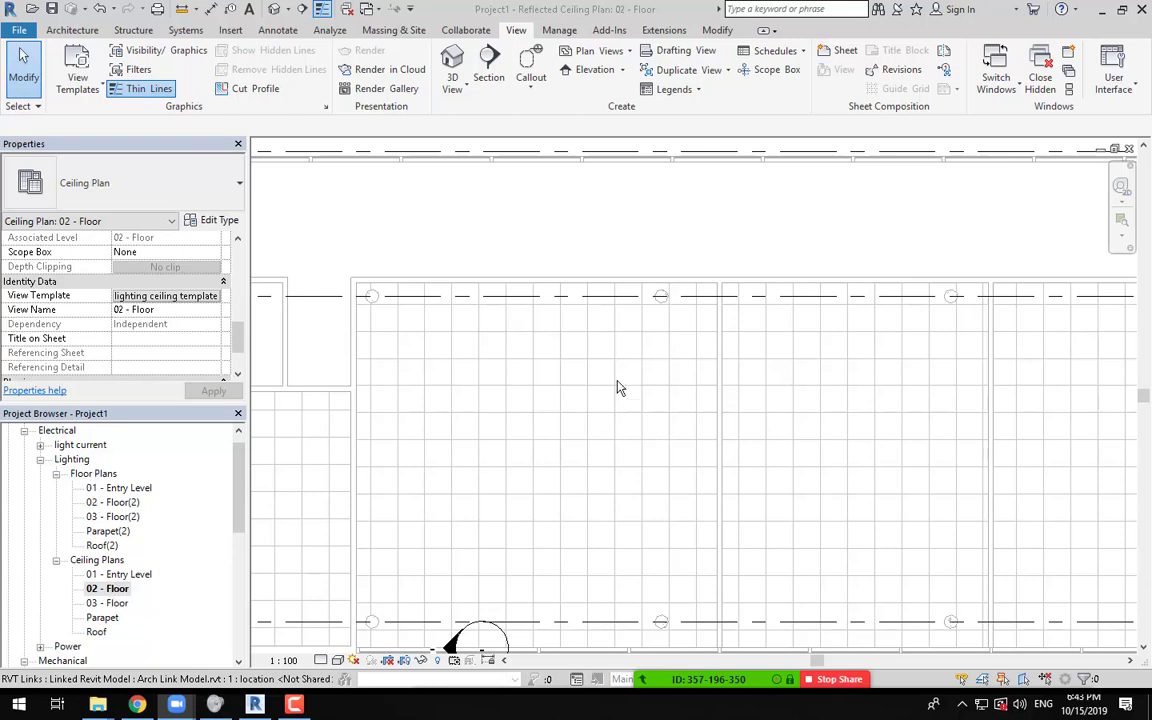
# Step: Start another set of reflected ceiling plans, allow duplicates of existing views, and select all levels from 01 - Entry Level to Roof
pyautogui.click(617, 52)
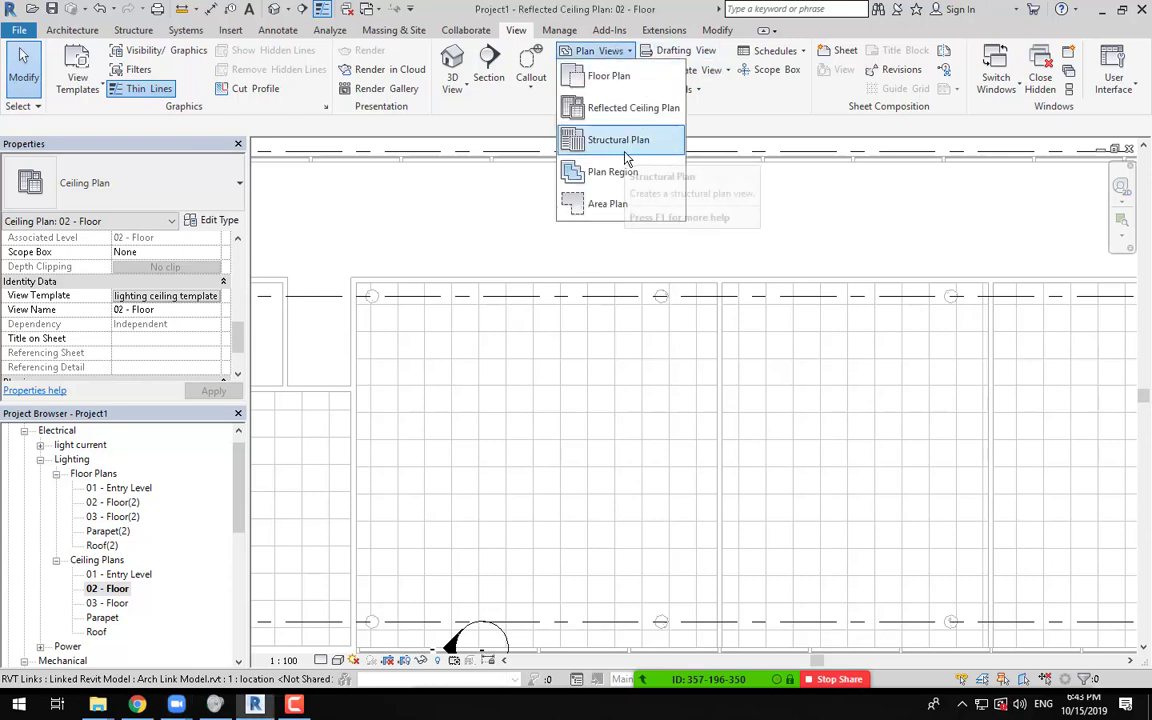
pyautogui.click(634, 108)
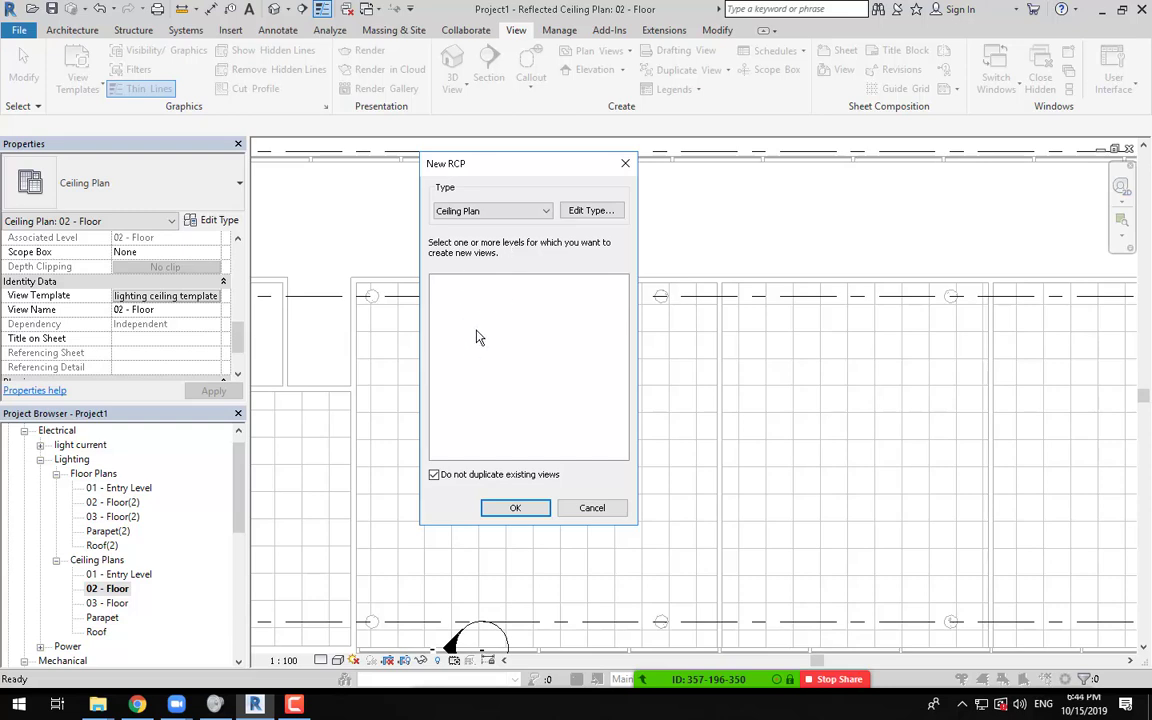
pyautogui.click(435, 476)
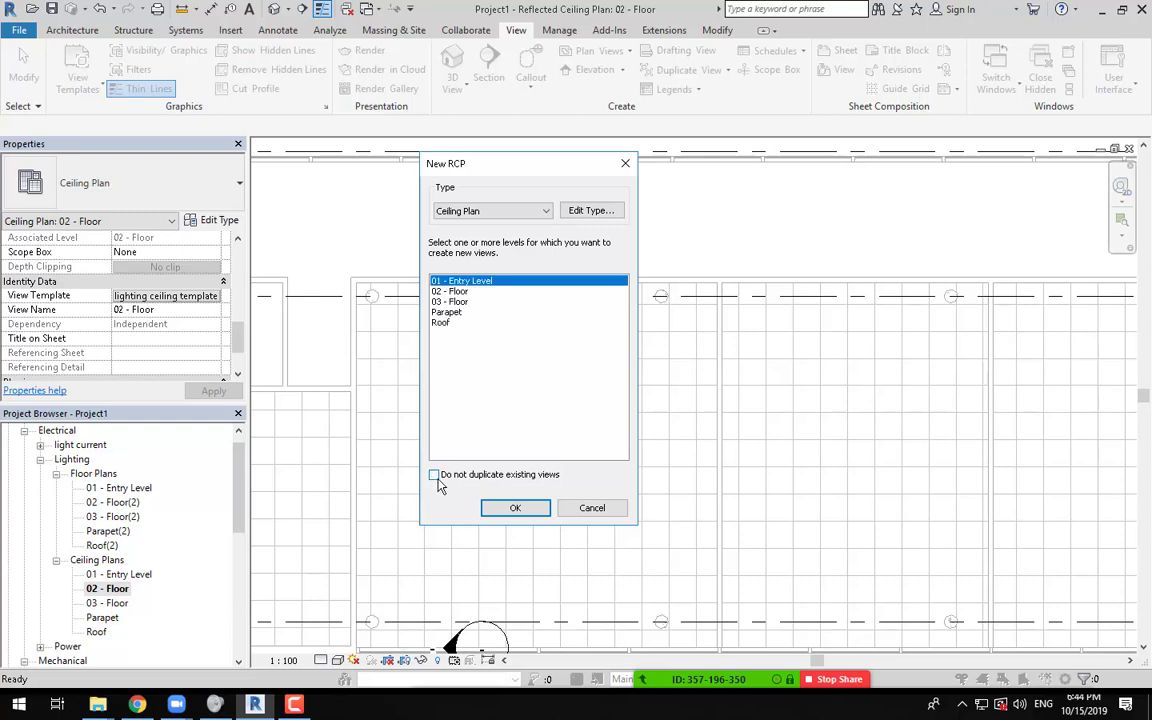
pyautogui.keyDown('shift'); pyautogui.click(442, 323); pyautogui.keyUp('shift')
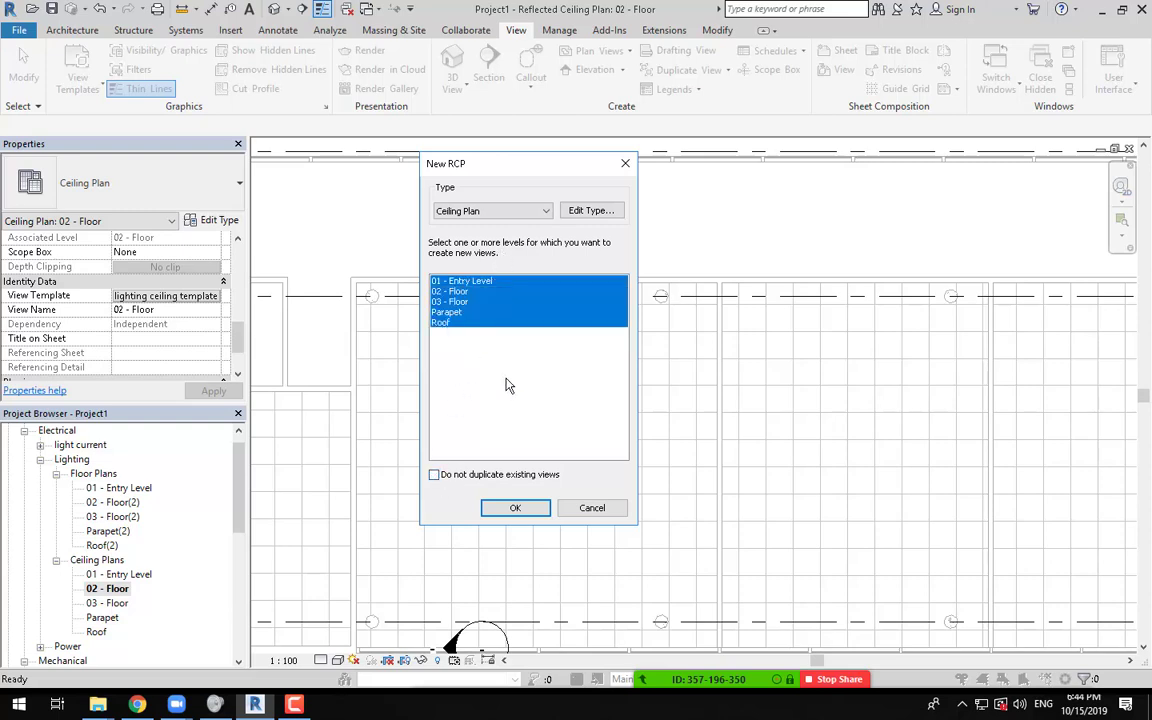
# Step: Edit the Ceiling Plan type's template for new views and duplicate lighting ceiling template as "light current ceiling"
pyautogui.click(590, 211)
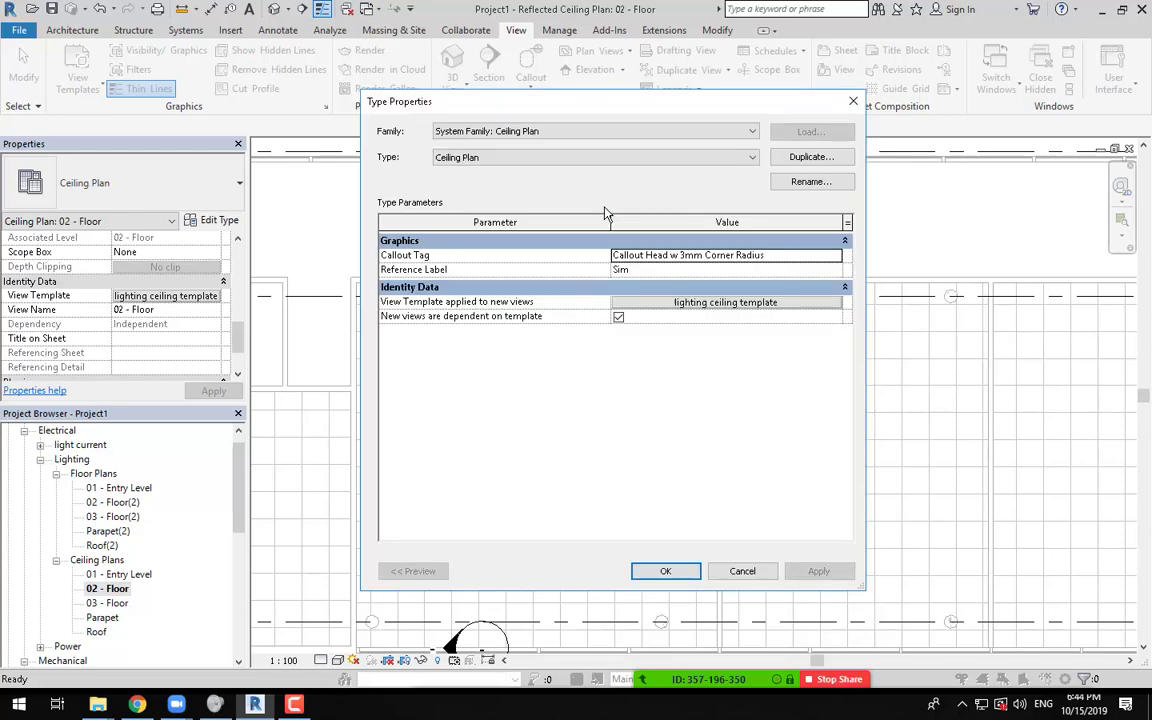
pyautogui.click(703, 305)
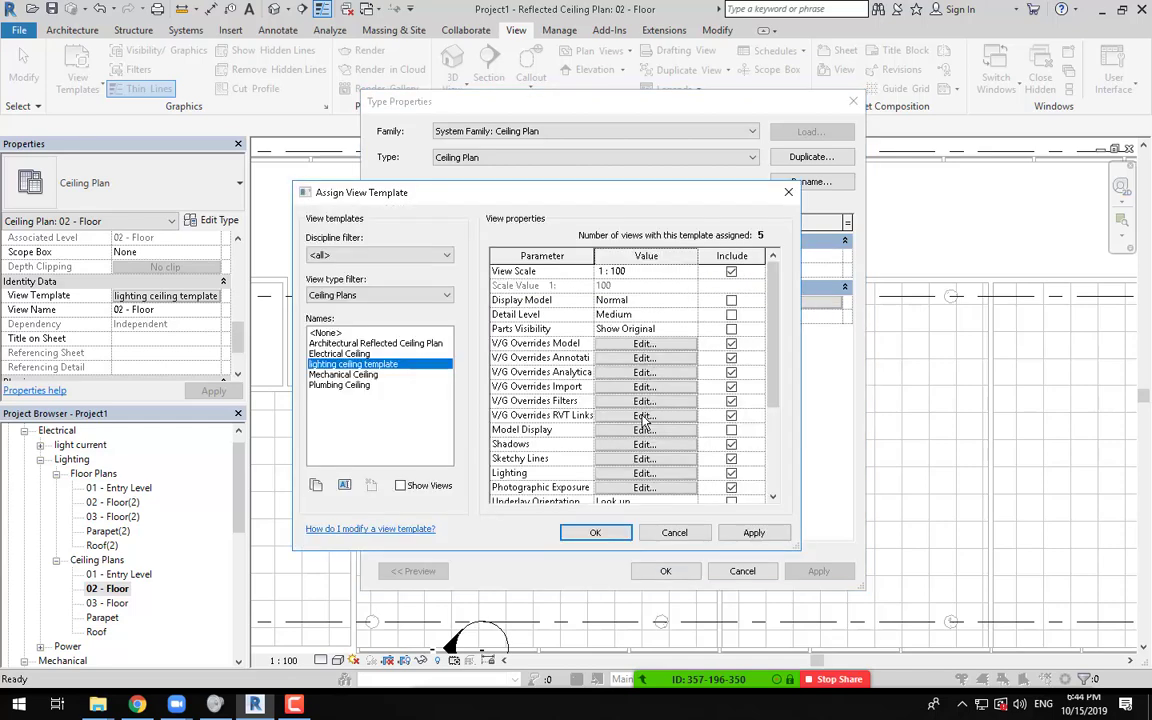
pyautogui.click(315, 485)
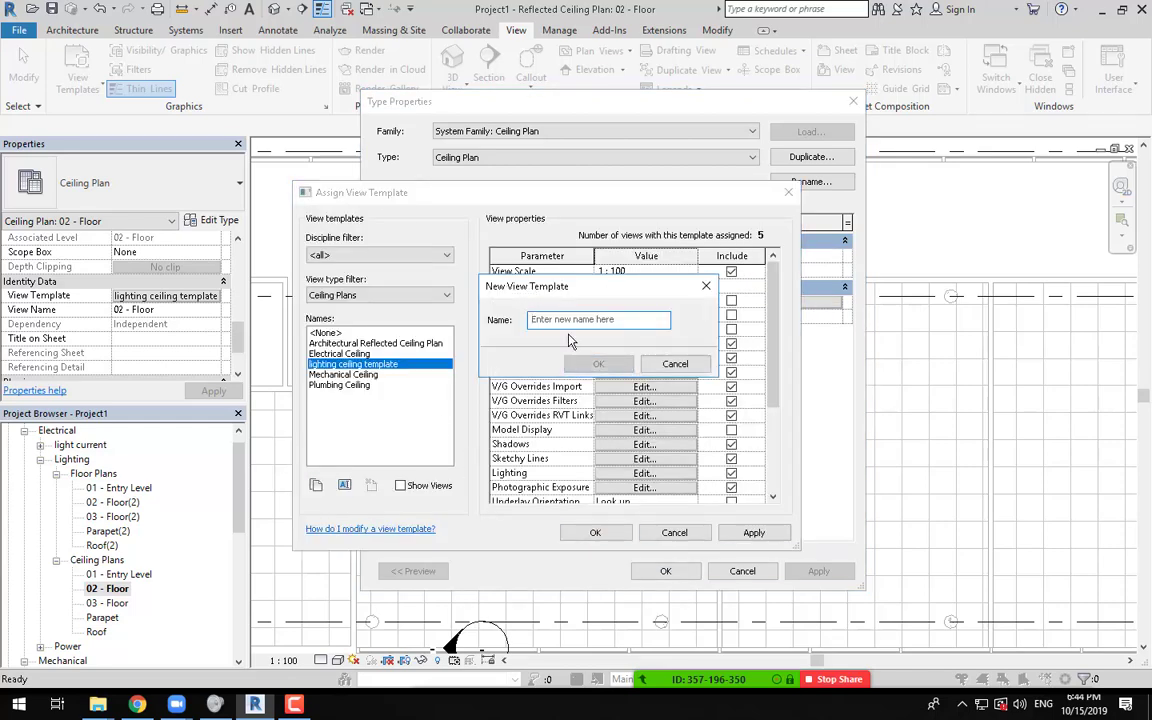
pyautogui.write('light current ceiling')
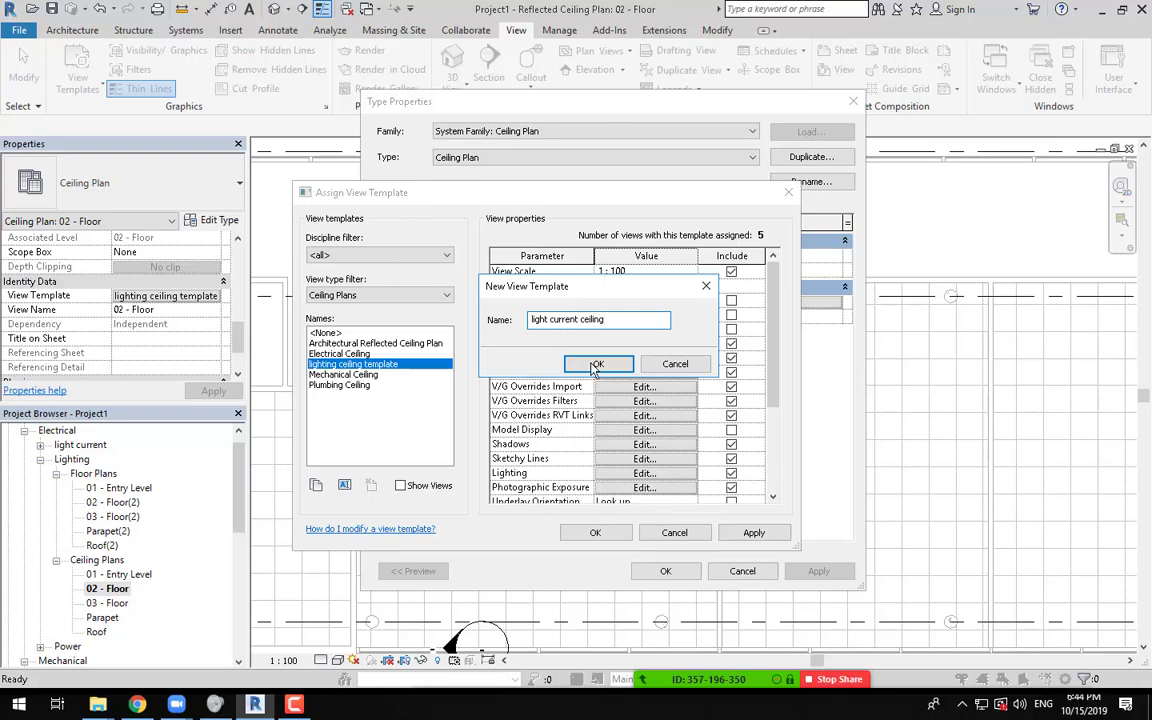
pyautogui.click(596, 363)
# Step: Set the light current ceiling template's Sub-Discipline to light current and create the ceiling plans for the selected levels with it
pyautogui.scroll(-1, 701, 420)
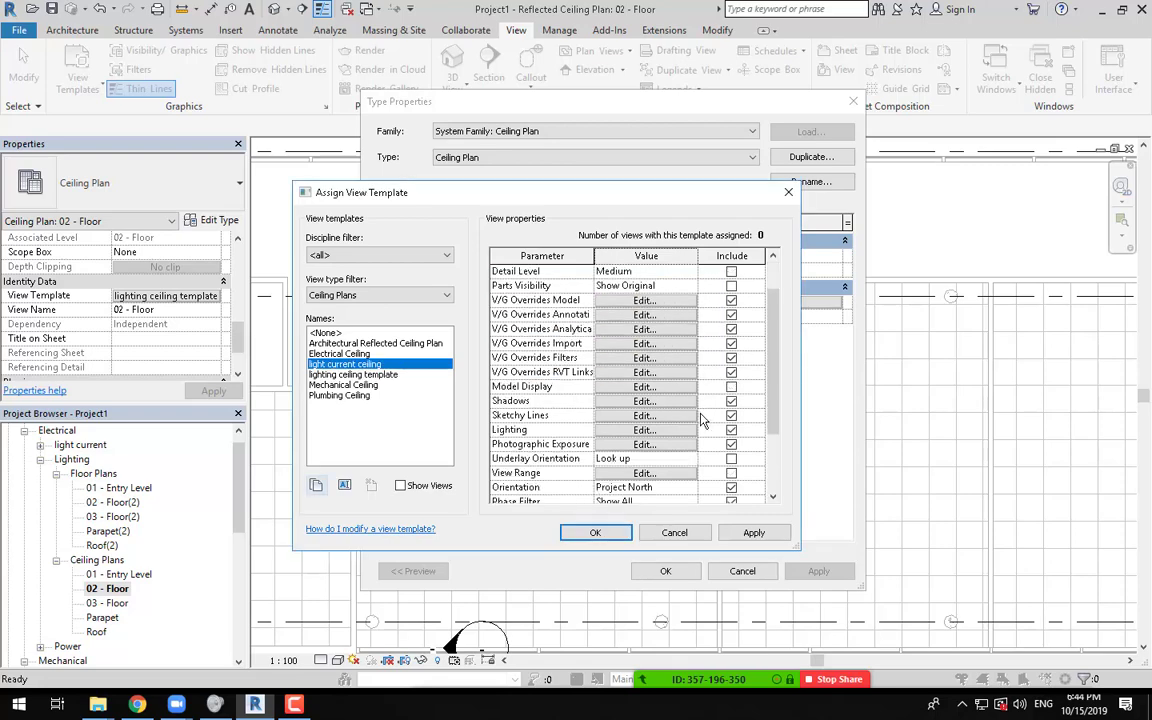
pyautogui.scroll(-2, 665, 460)
pyautogui.click(659, 477)
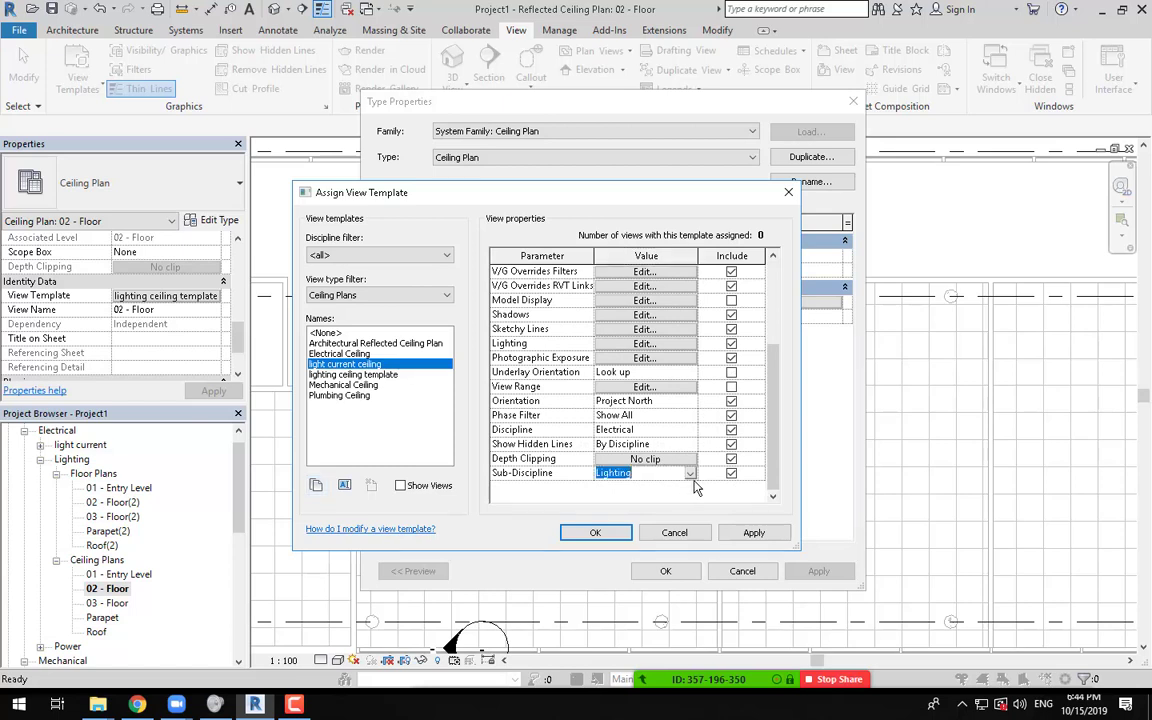
pyautogui.click(691, 474)
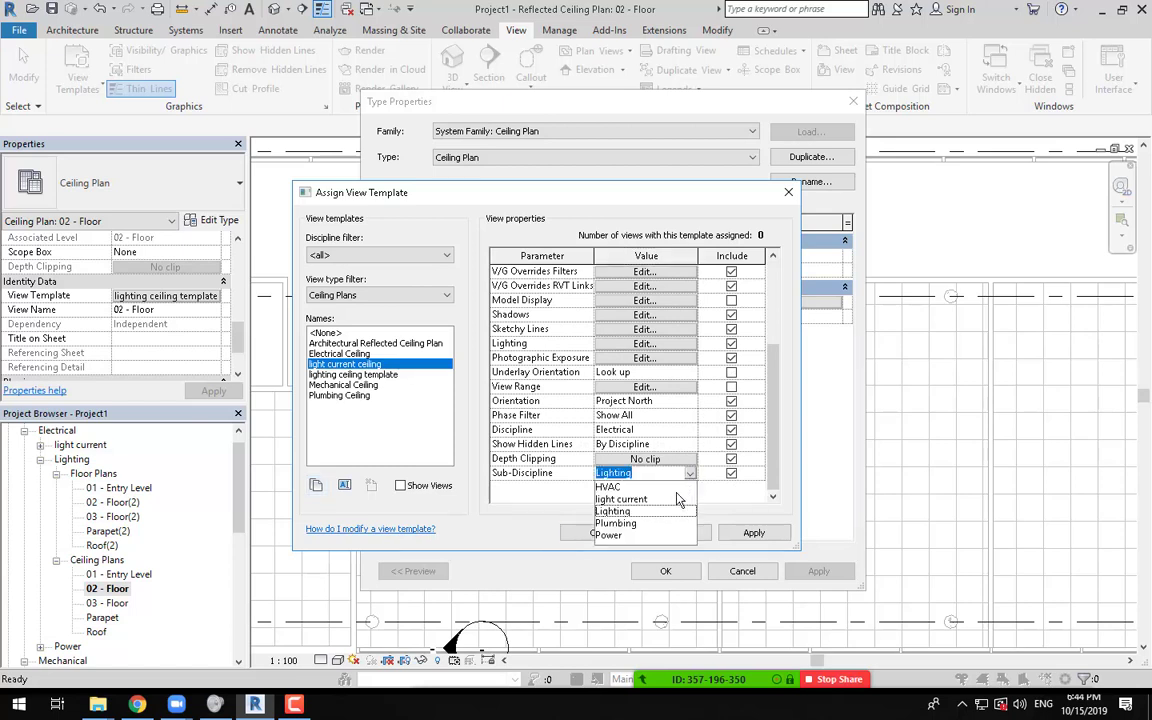
pyautogui.click(630, 499)
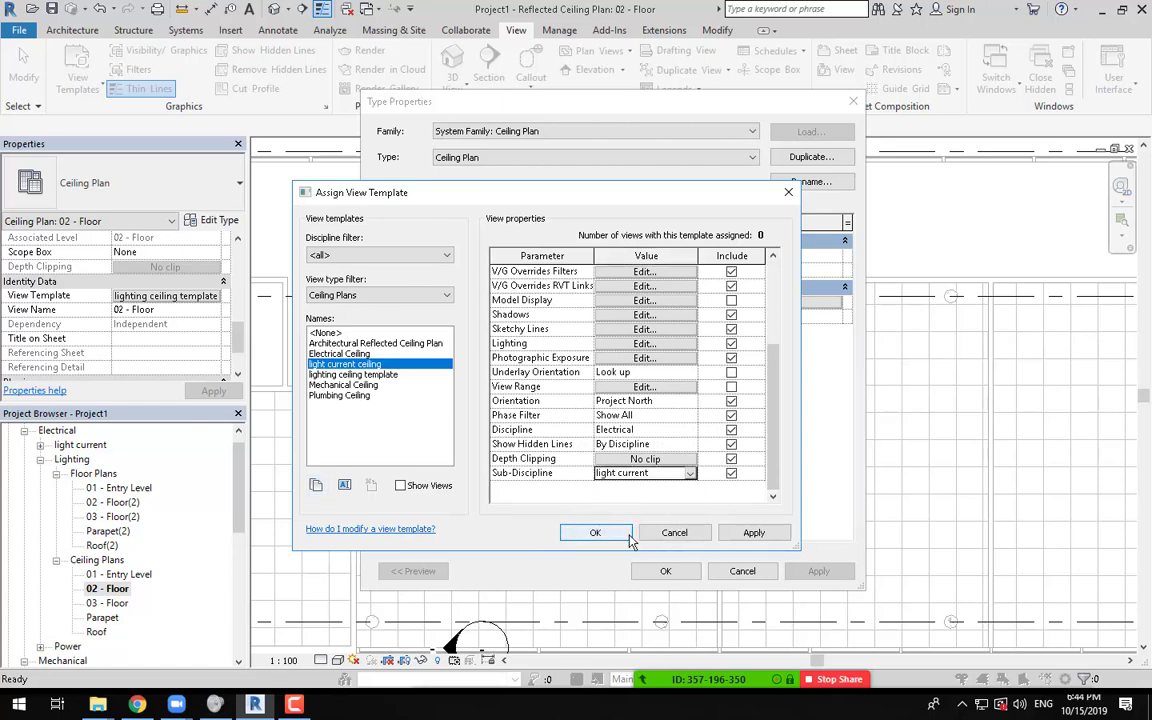
pyautogui.click(595, 532)
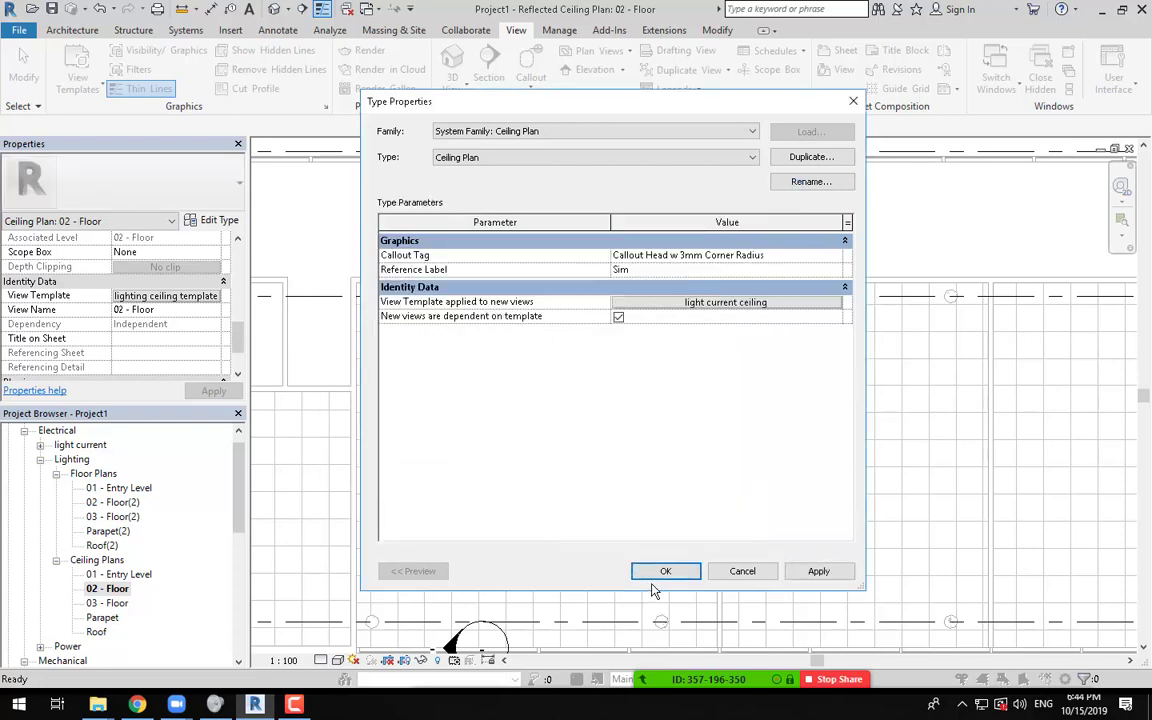
pyautogui.click(665, 571)
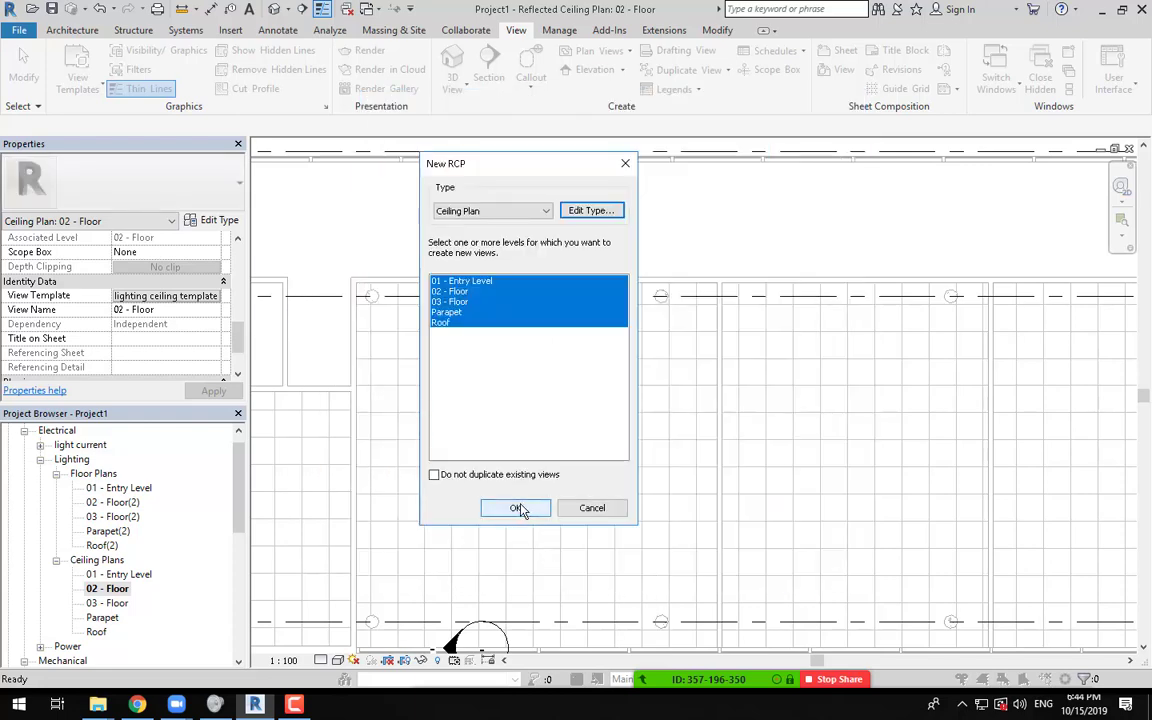
pyautogui.click(515, 507)
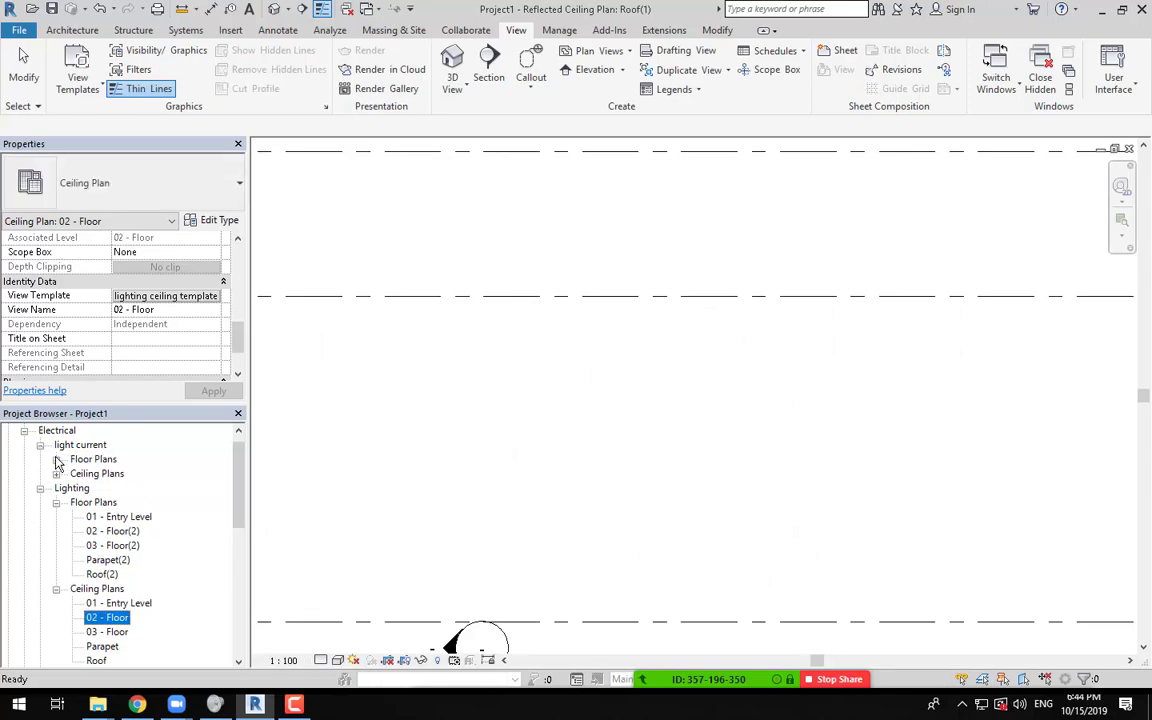
# Step: Rename the light current ceiling plan 01 - Entry Level(1) as "01 - Entry Level - lC"
pyautogui.click(56, 474)
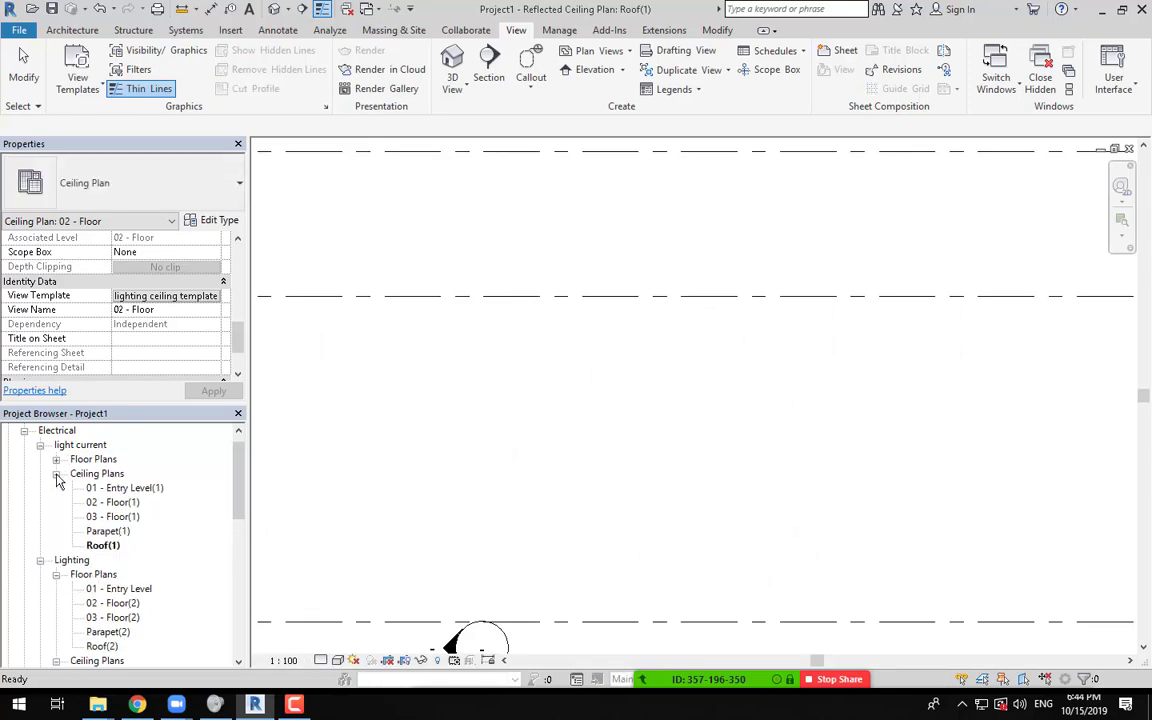
pyautogui.click(140, 489)
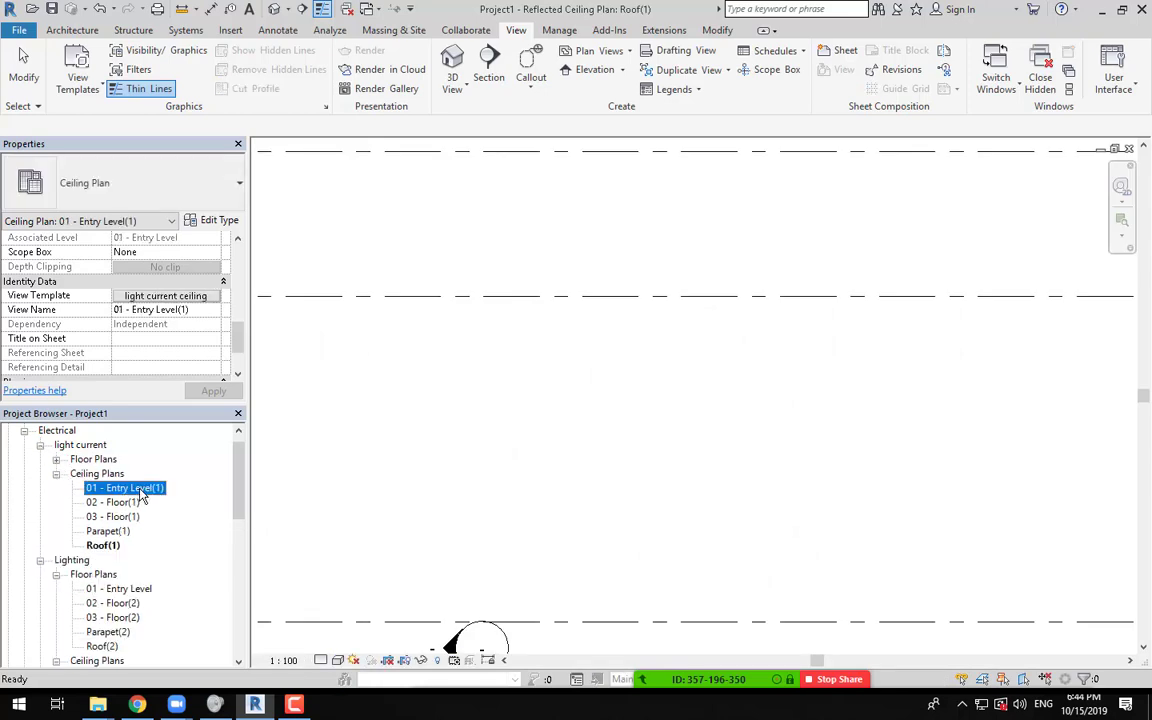
pyautogui.rightClick(140, 489)
pyautogui.click(195, 391)
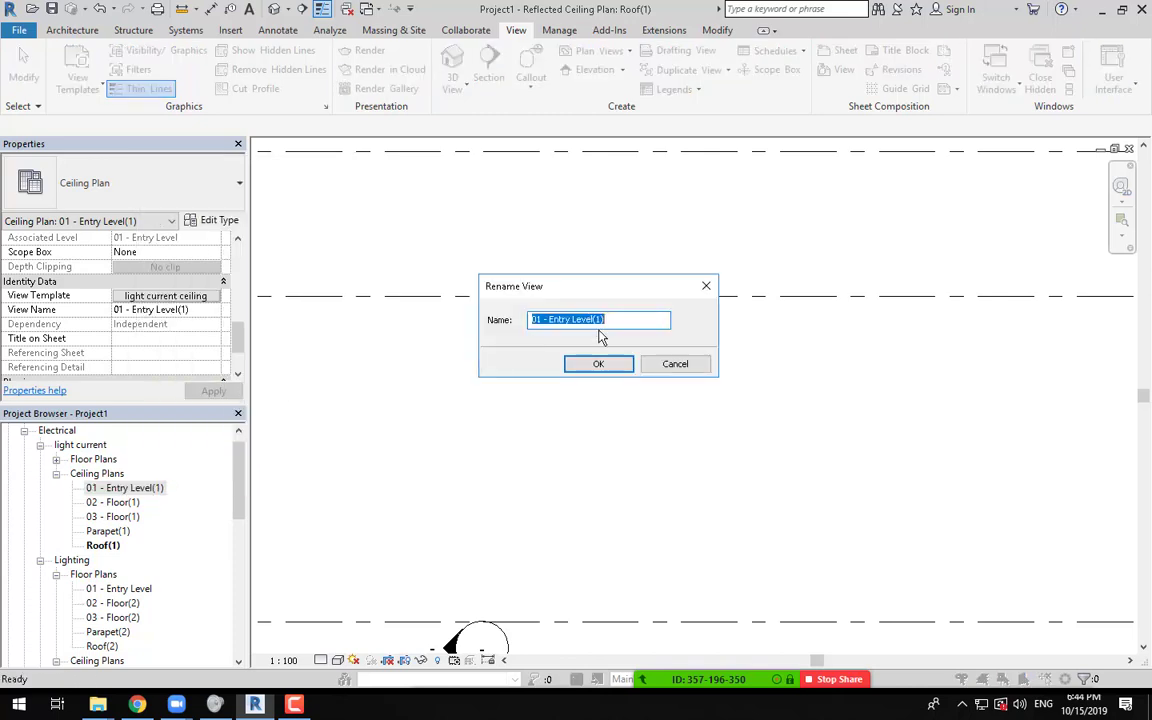
pyautogui.click(608, 319)
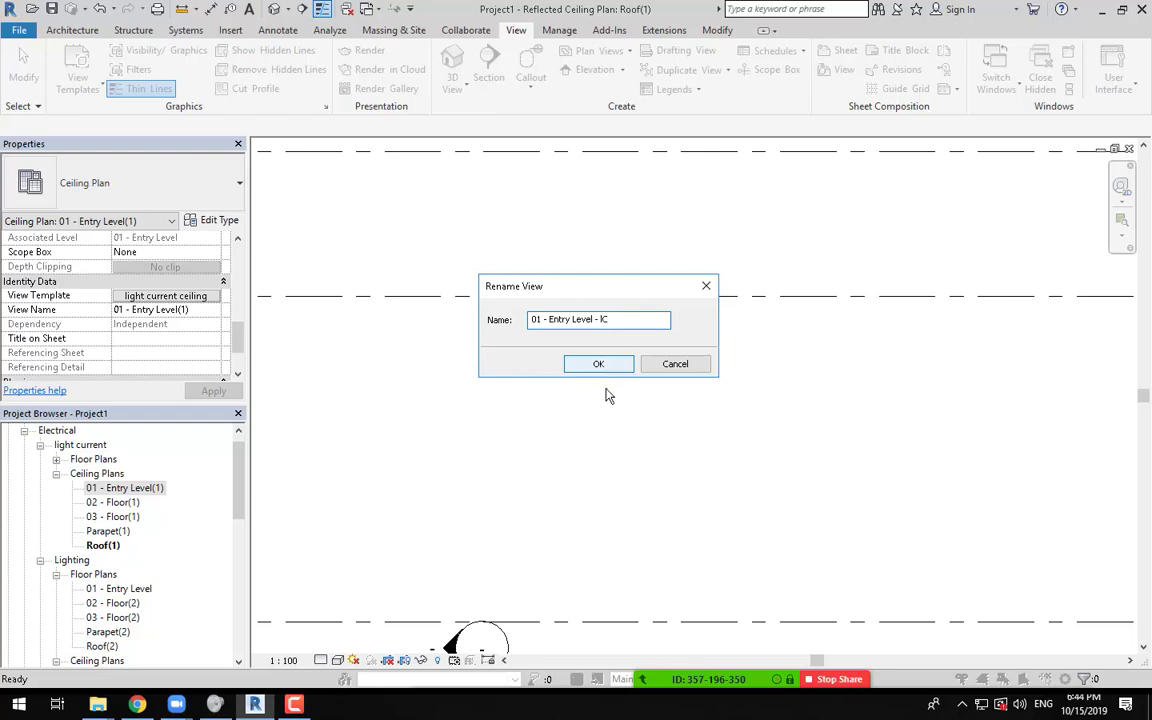
pyautogui.click(601, 365)
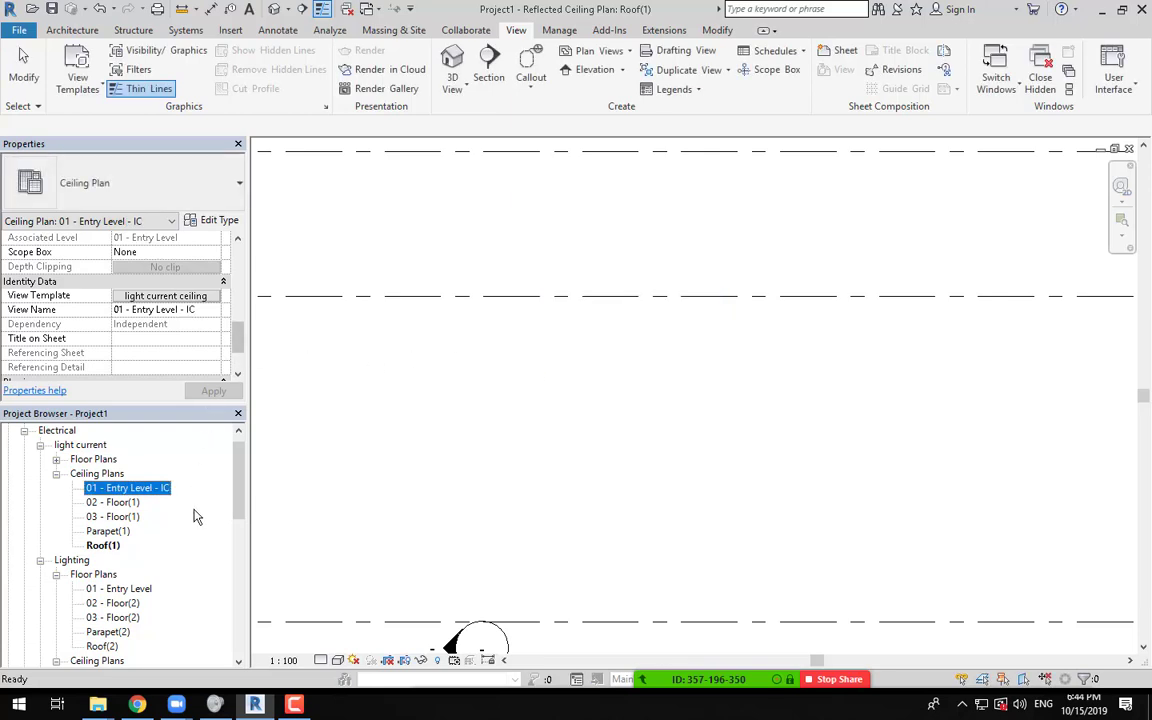
# Step: Collapse the light current and Lighting plan groups in the project tree and open the power floor plan 01 - Entry Level- pw
pyautogui.click(56, 473)
pyautogui.click(56, 502)
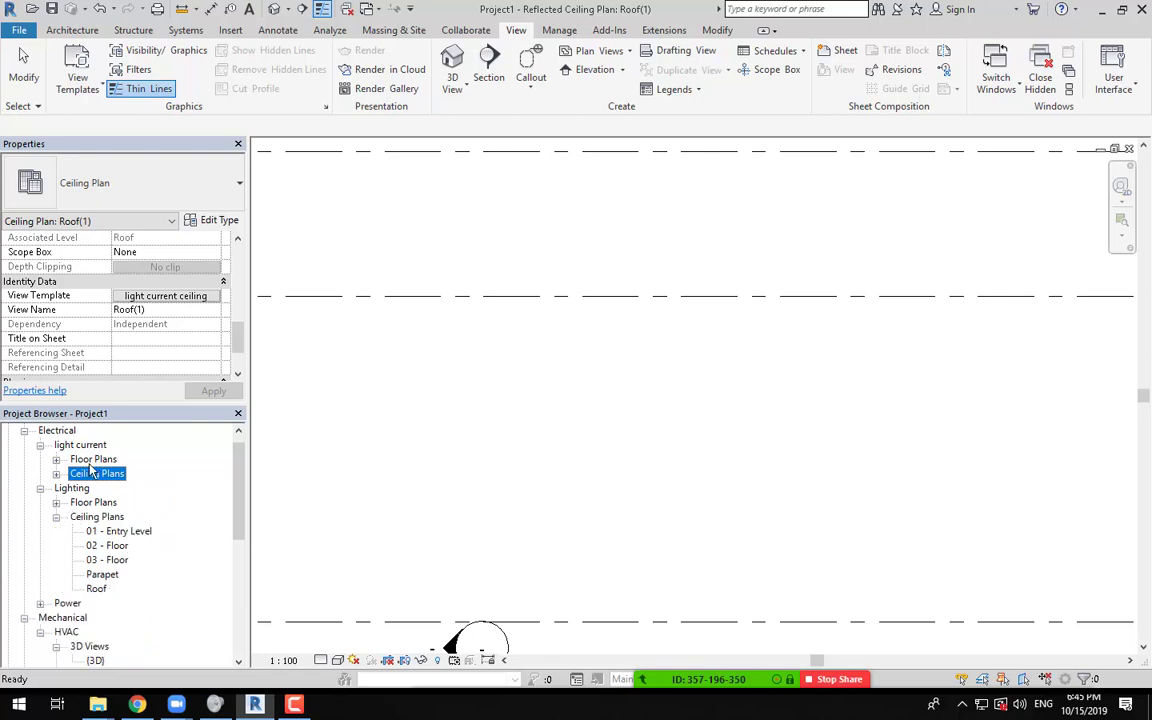
pyautogui.click(56, 516)
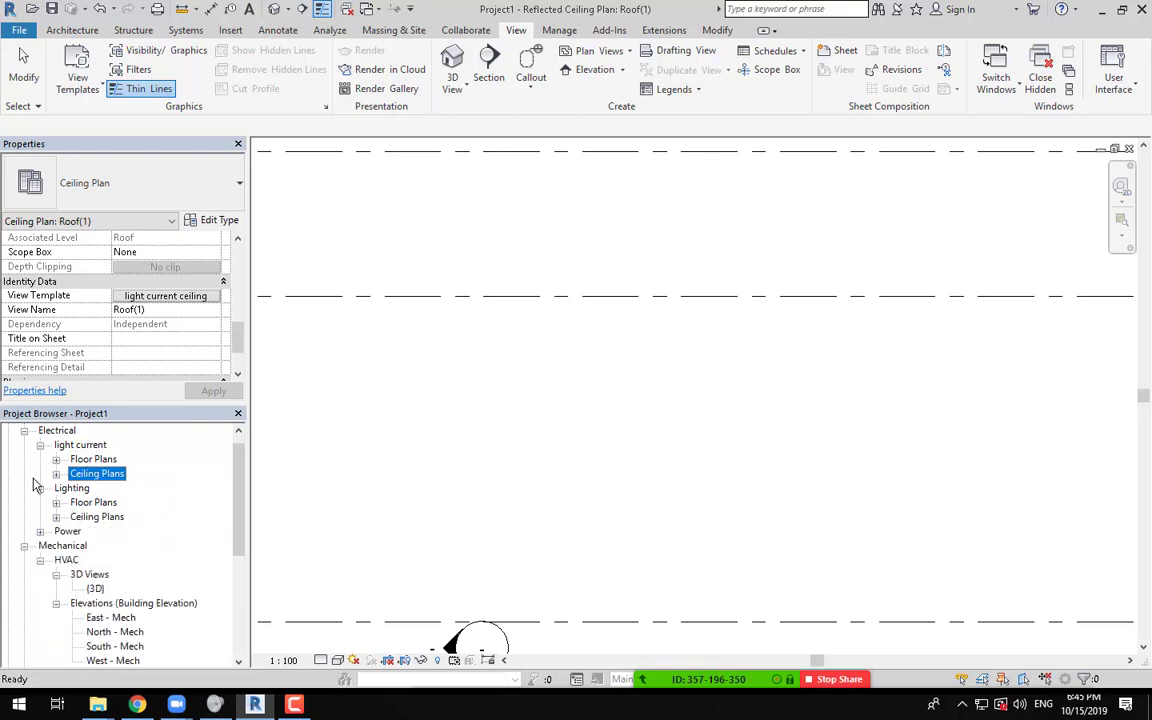
pyautogui.click(40, 488)
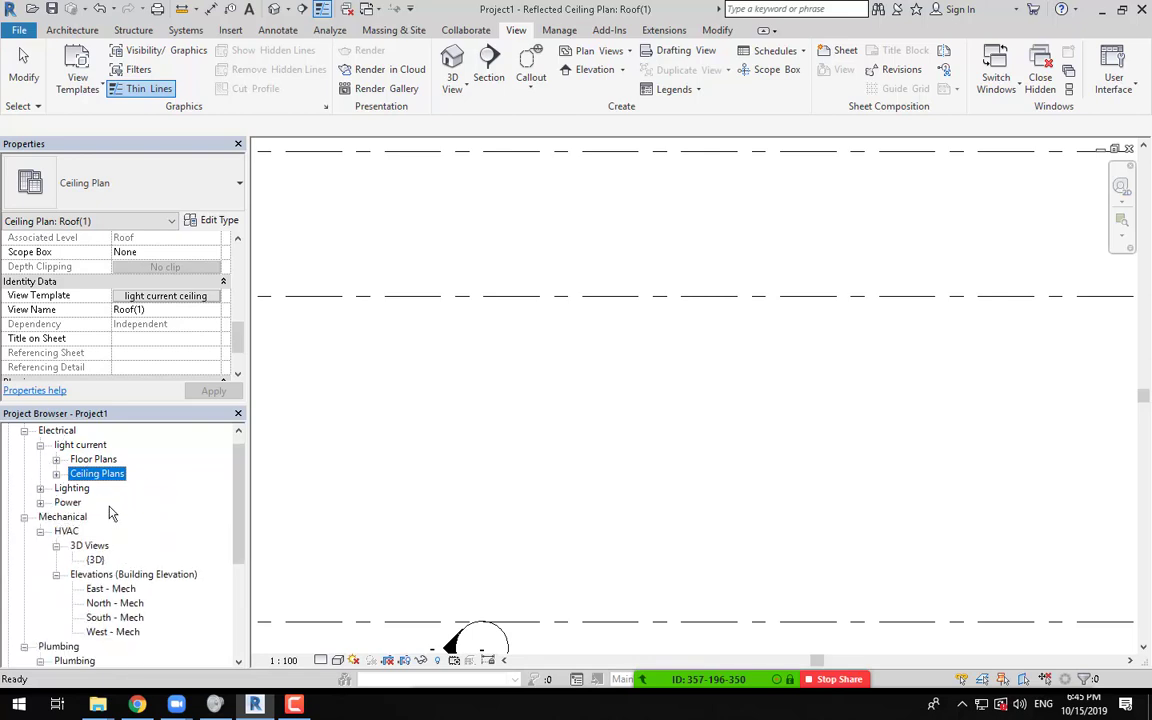
pyautogui.click(52, 503)
pyautogui.click(40, 503)
pyautogui.doubleClick(105, 531)
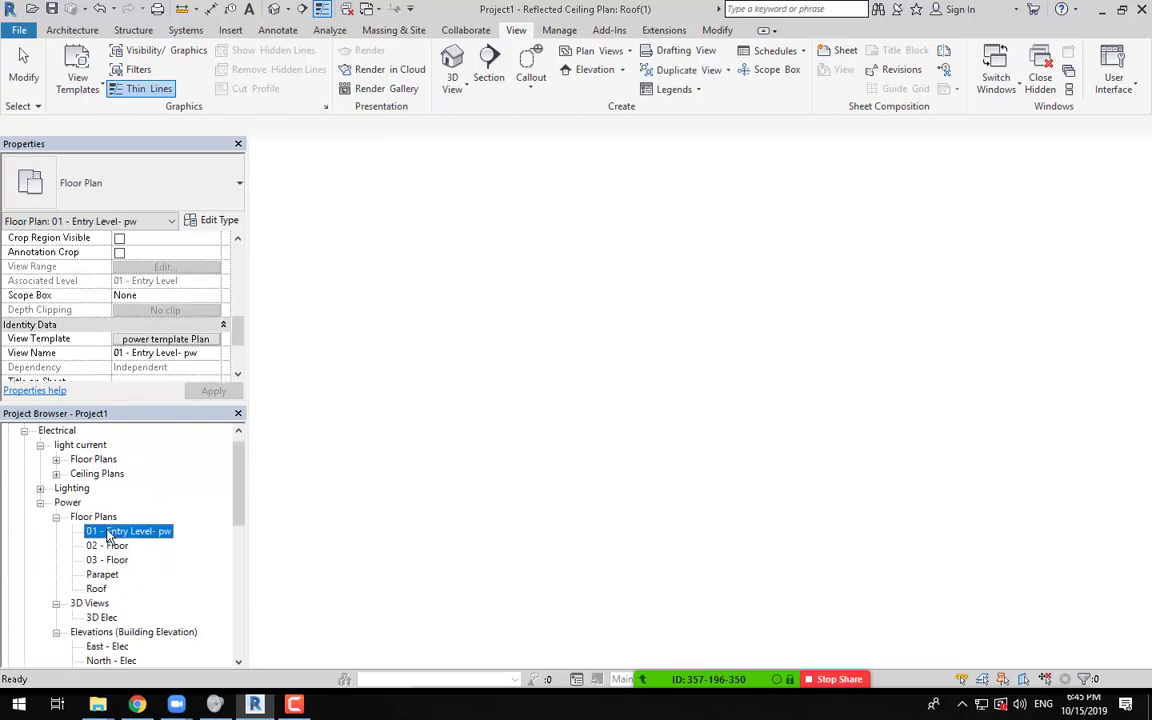
pyautogui.scroll(6, 495, 430)
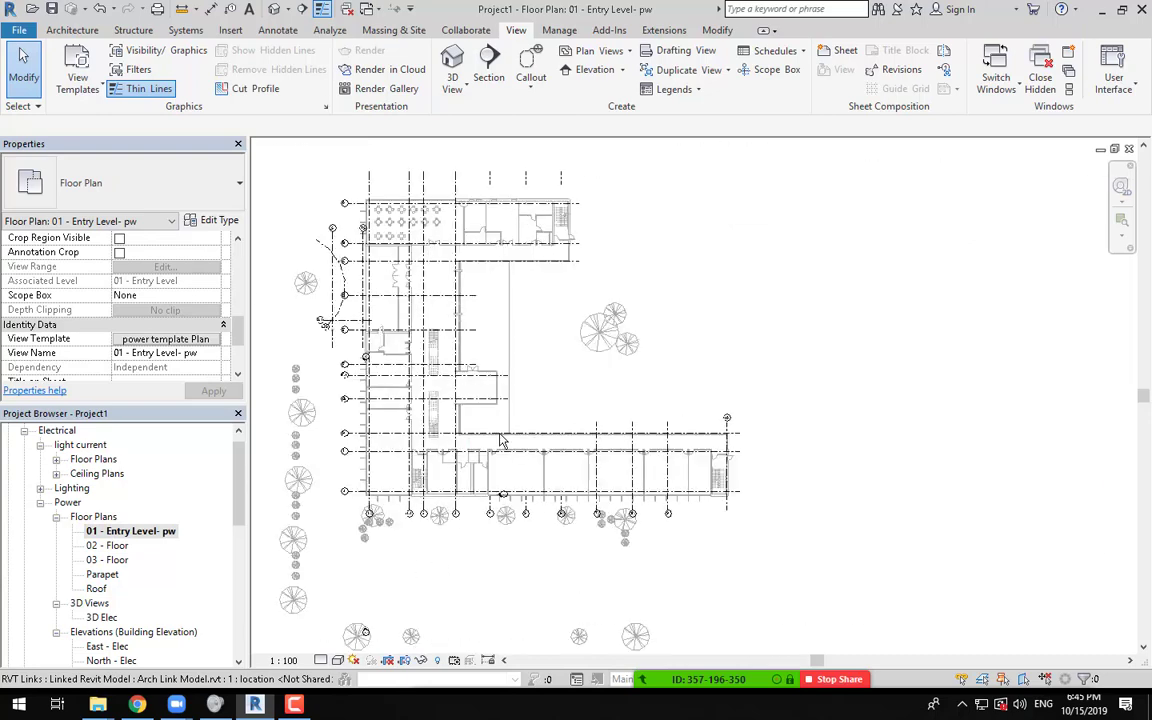
pyautogui.moveTo(493, 427); pyautogui.dragTo(643, 342, button='middle')
pyautogui.scroll(-4, 811, 210)
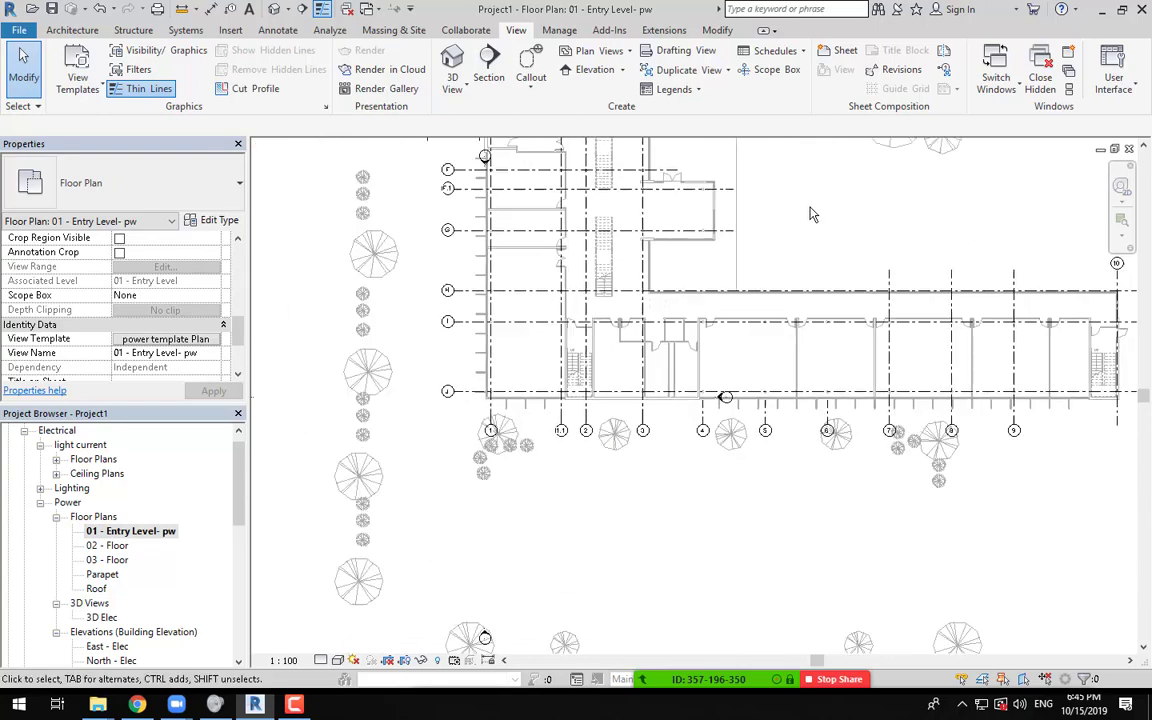
pyautogui.moveTo(809, 227); pyautogui.dragTo(685, 356, button='middle')
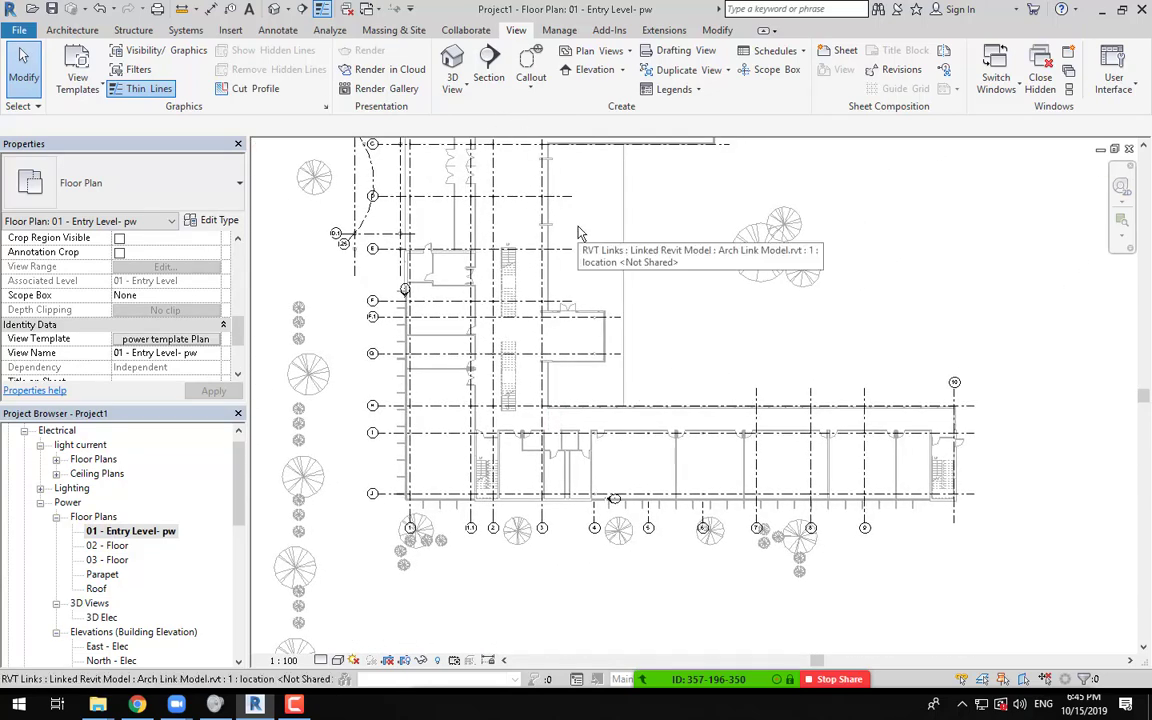
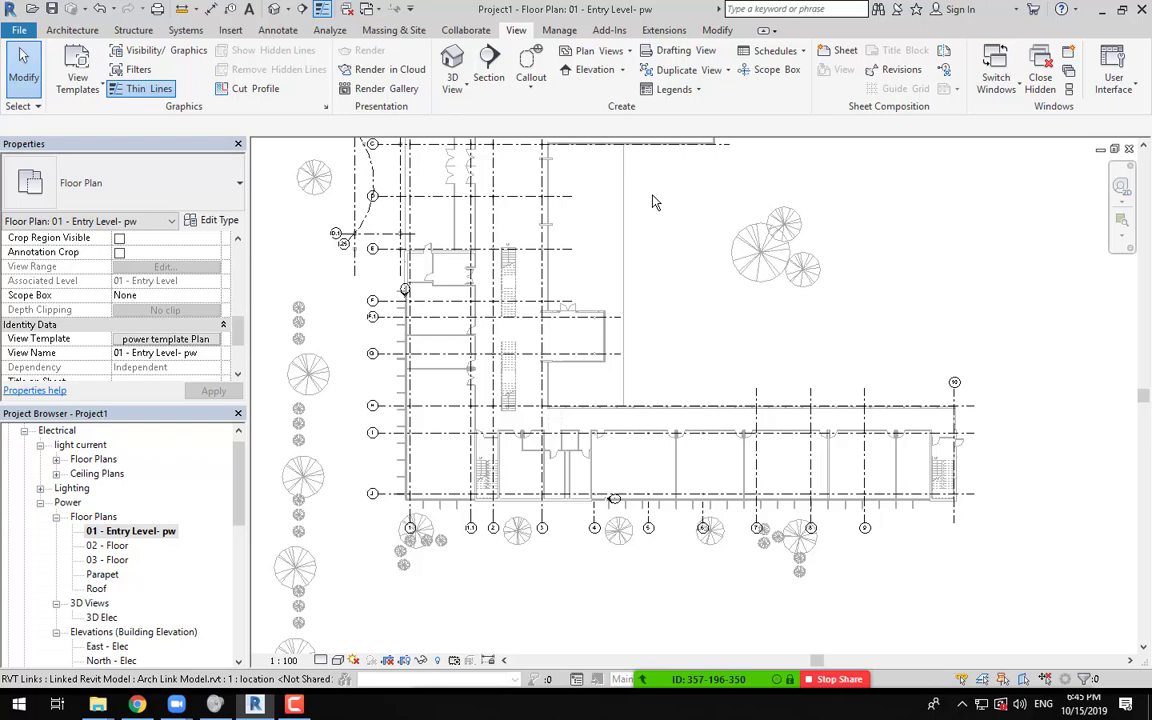
# Step: Add a voltage definition named 220 with a value of 220 V to the project's electrical settings
pyautogui.click(559, 30)
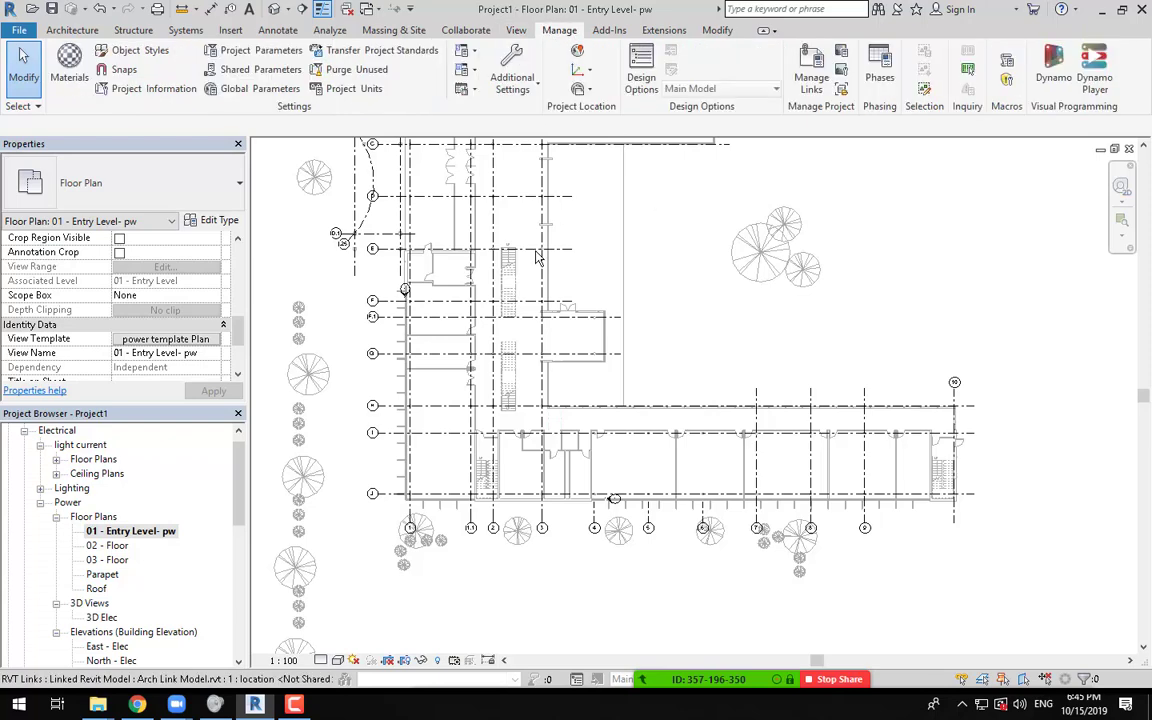
pyautogui.click(472, 70)
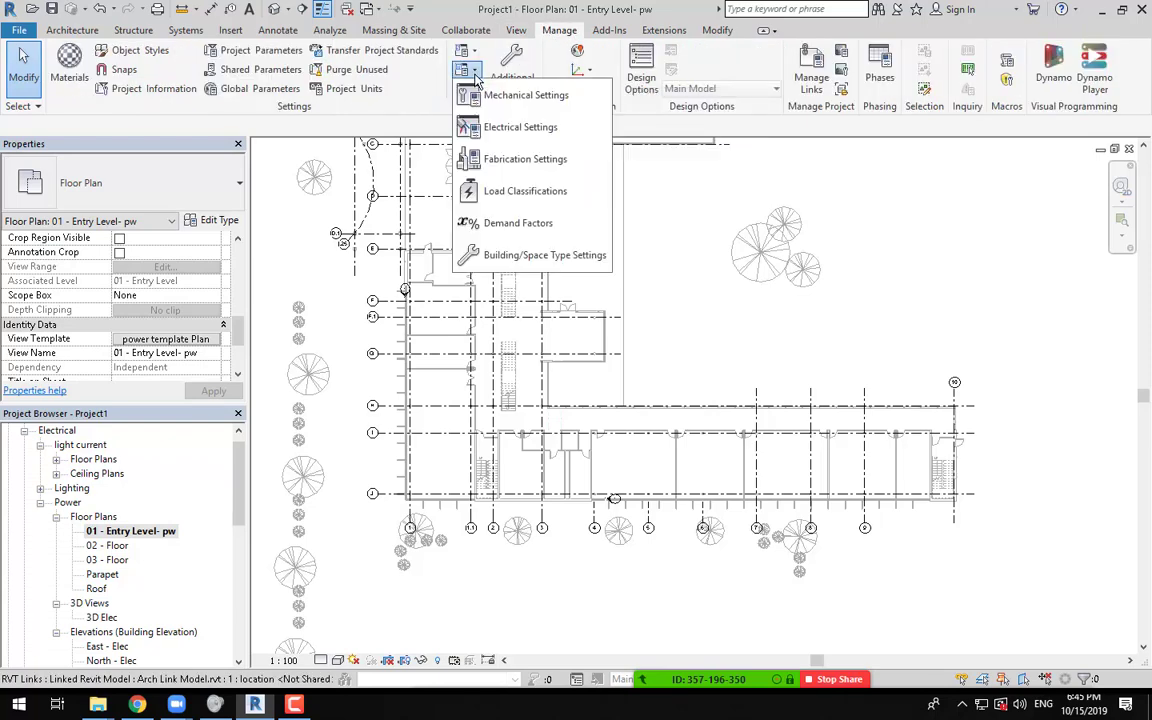
pyautogui.click(508, 128)
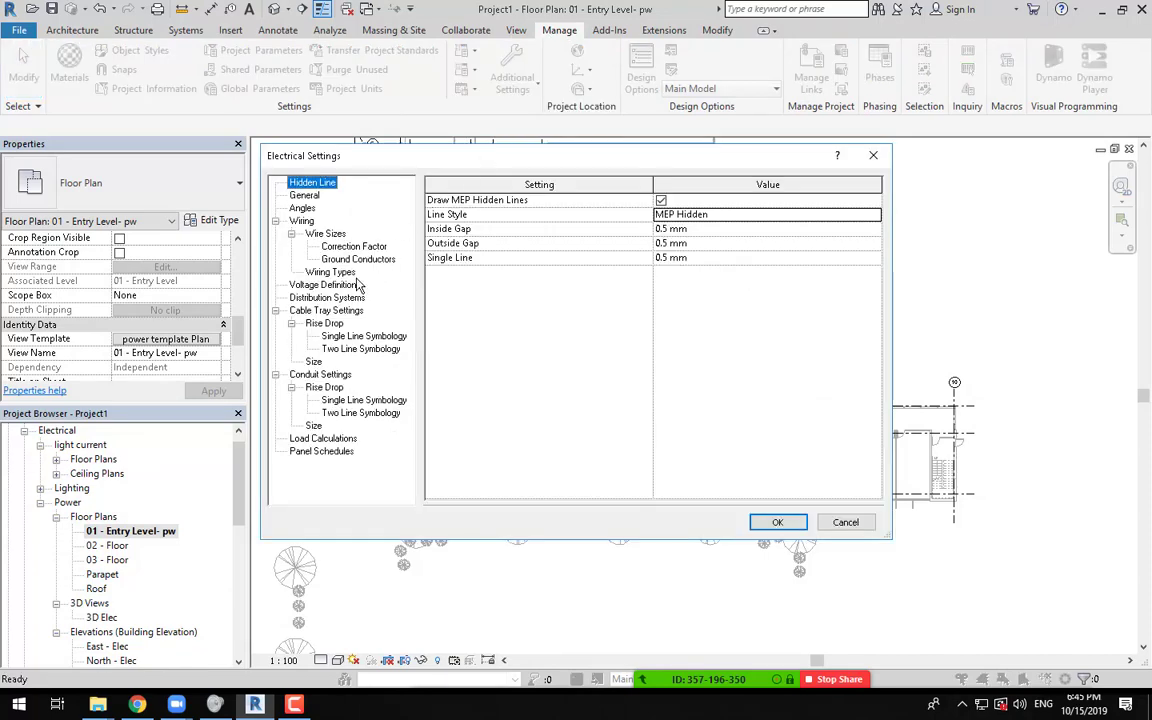
pyautogui.click(325, 285)
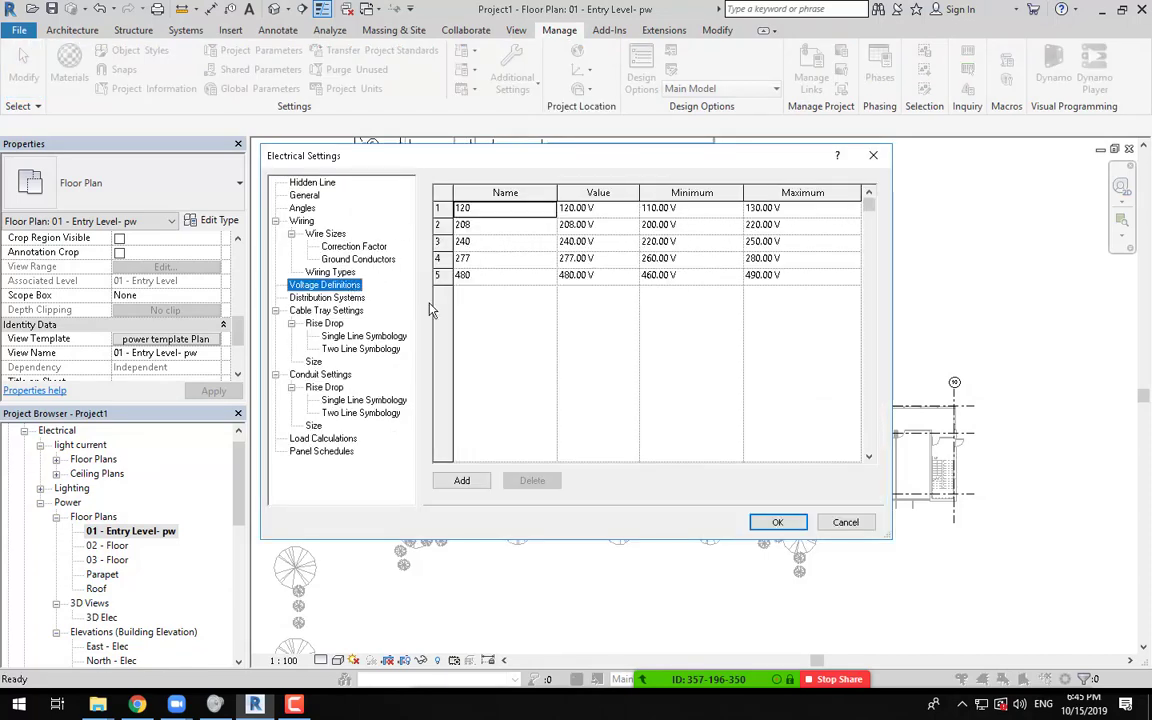
pyautogui.click(462, 481)
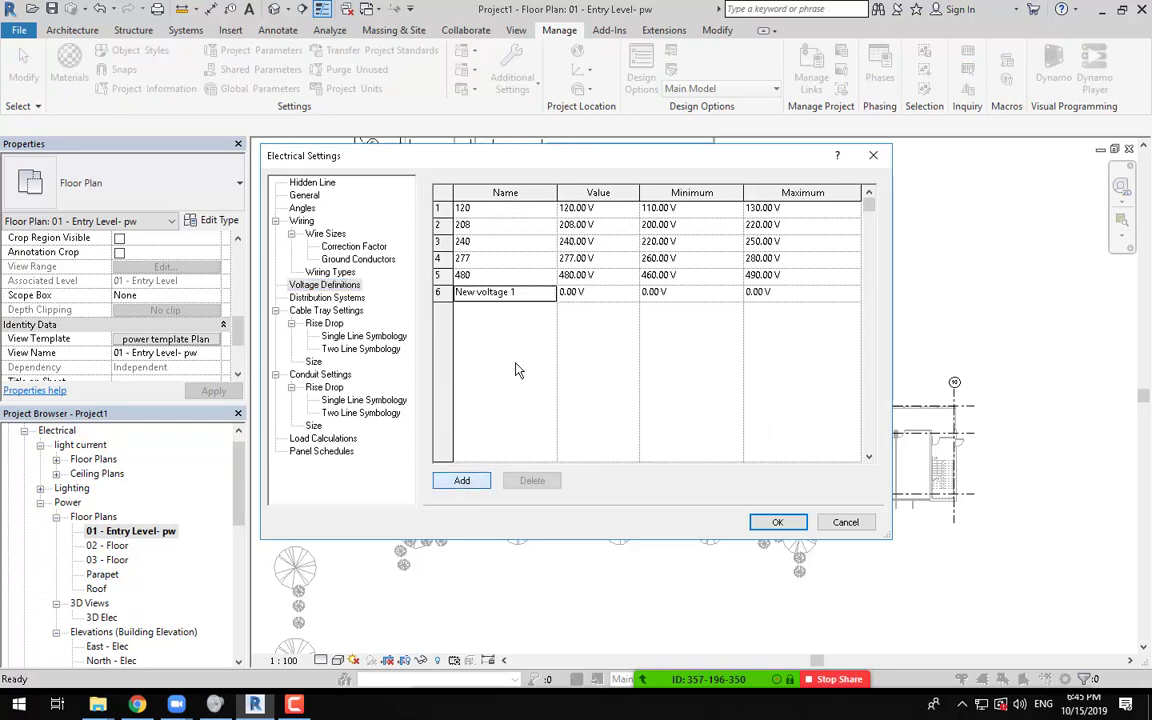
pyautogui.click(527, 296)
pyautogui.write('220')
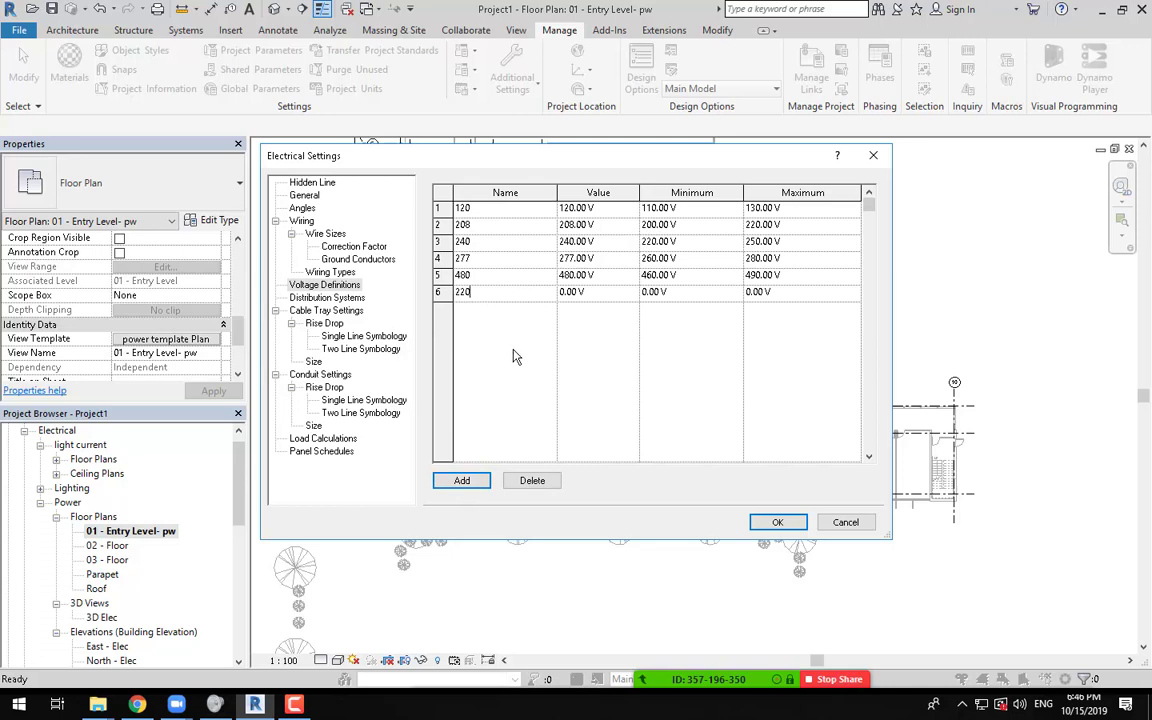
pyautogui.click(514, 357)
pyautogui.click(575, 292)
pyautogui.write('220')
pyautogui.click(645, 308)
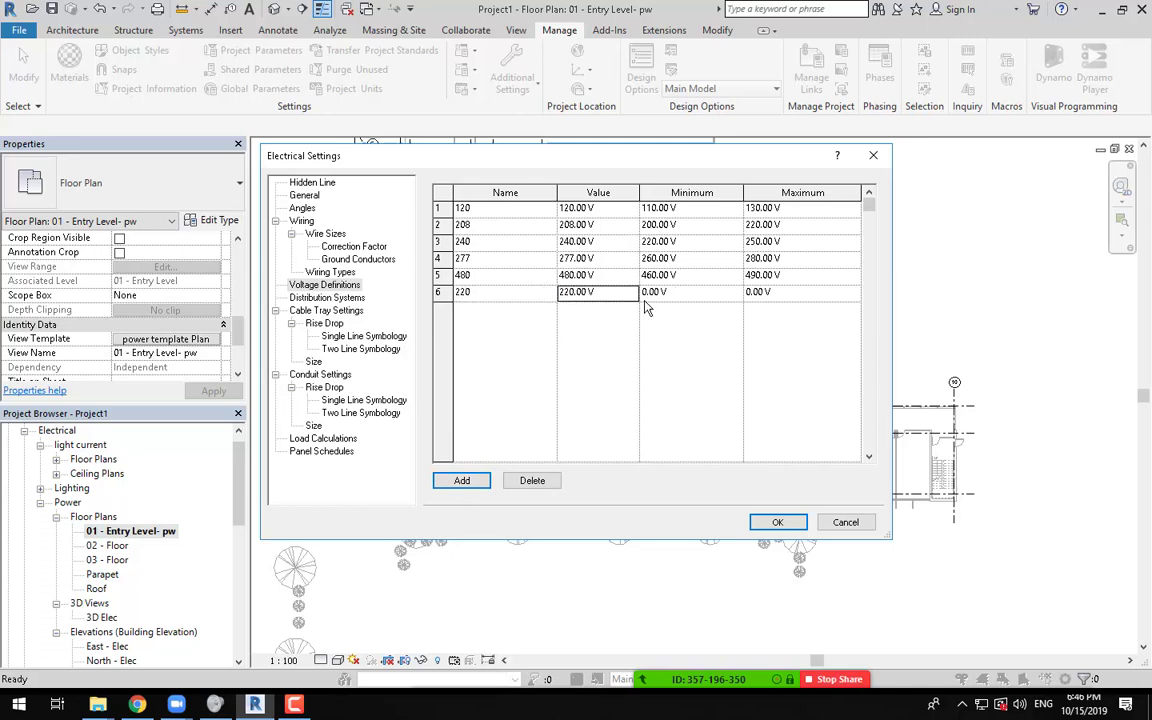
# Step: Set the 220 voltage definition's minimum to 210 V and its maximum to 230 V
pyautogui.click(655, 293)
pyautogui.doubleClick(652, 293)
pyautogui.write('210')
pyautogui.doubleClick(756, 292)
pyautogui.write('230')
pyautogui.click(492, 413)
# Step: Add another voltage definition named 380 with a value of 380 V
pyautogui.click(461, 490)
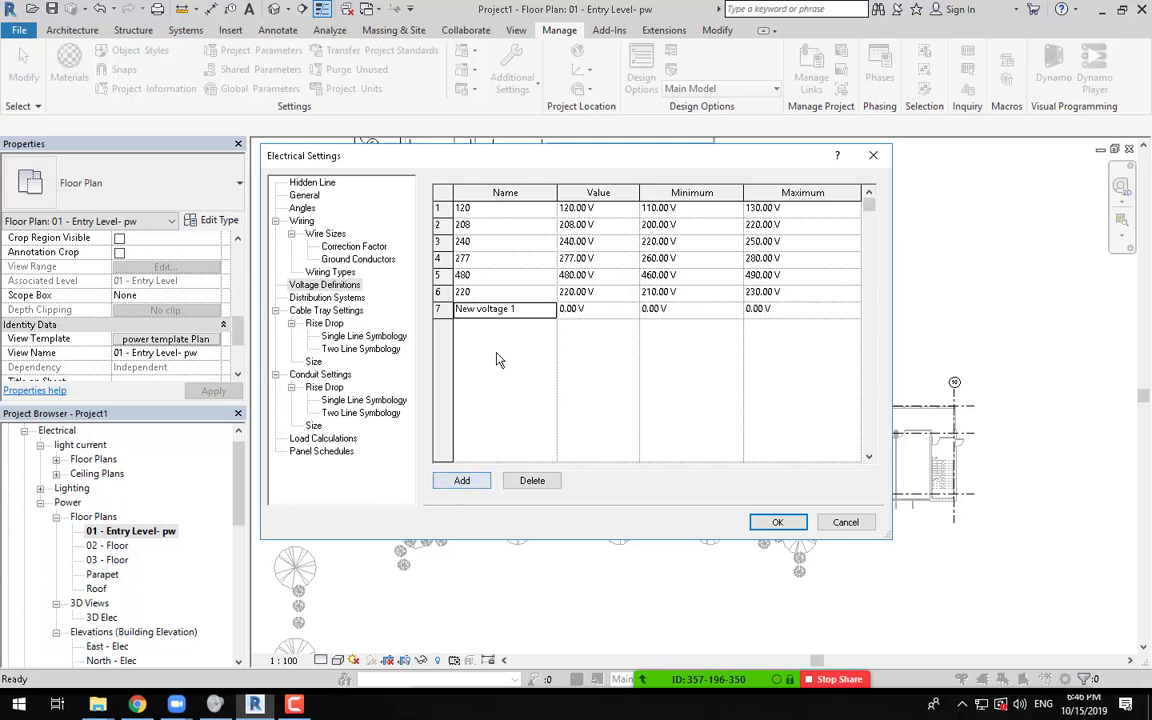
pyautogui.click(522, 309)
pyautogui.moveTo(522, 309); pyautogui.dragTo(118, 311)
pyautogui.write('380')
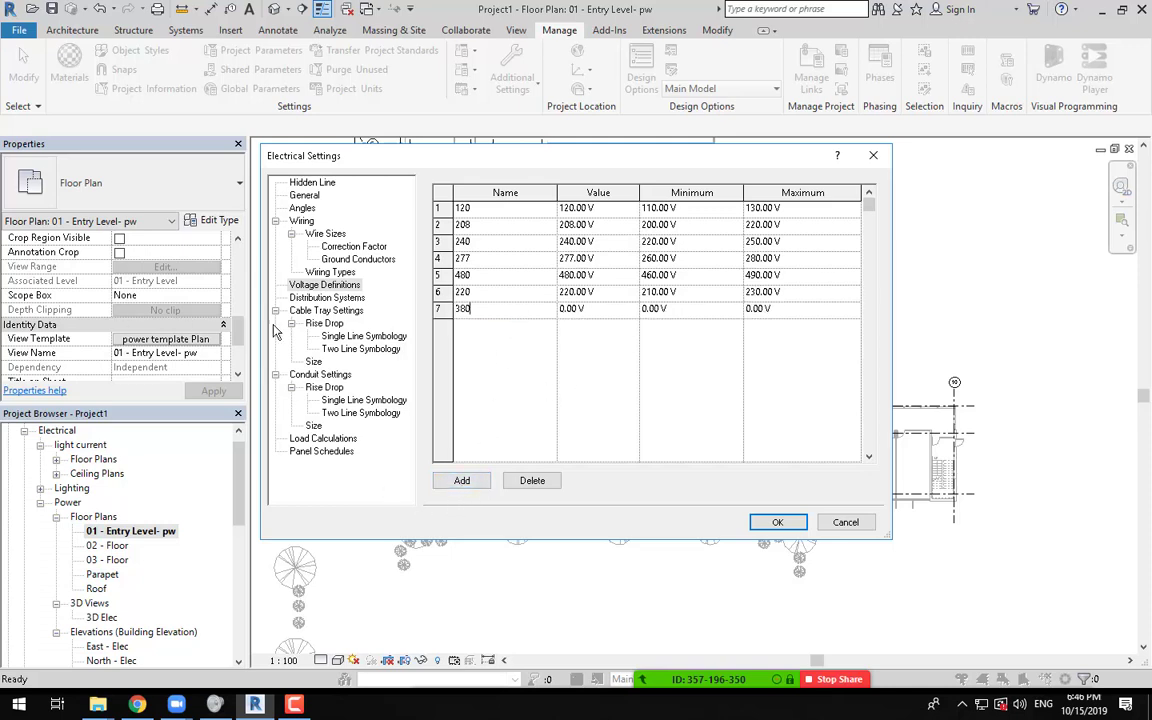
pyautogui.click(575, 308)
pyautogui.moveTo(577, 308); pyautogui.dragTo(384, 307)
pyautogui.write('380')
pyautogui.click(625, 357)
# Step: Set the 380 voltage definition's minimum to 360 V and its maximum to 400 V
pyautogui.click(660, 309)
pyautogui.doubleClick(660, 309)
pyautogui.write('360')
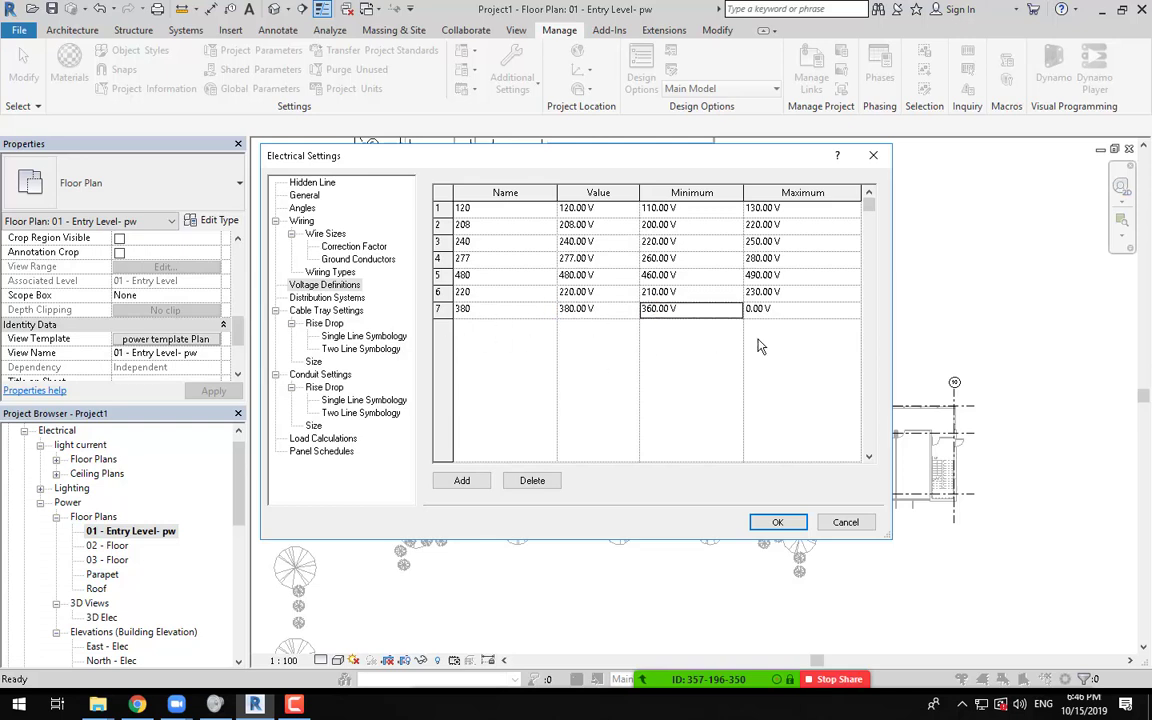
pyautogui.click(760, 309)
pyautogui.doubleClick(760, 309)
pyautogui.write('400')
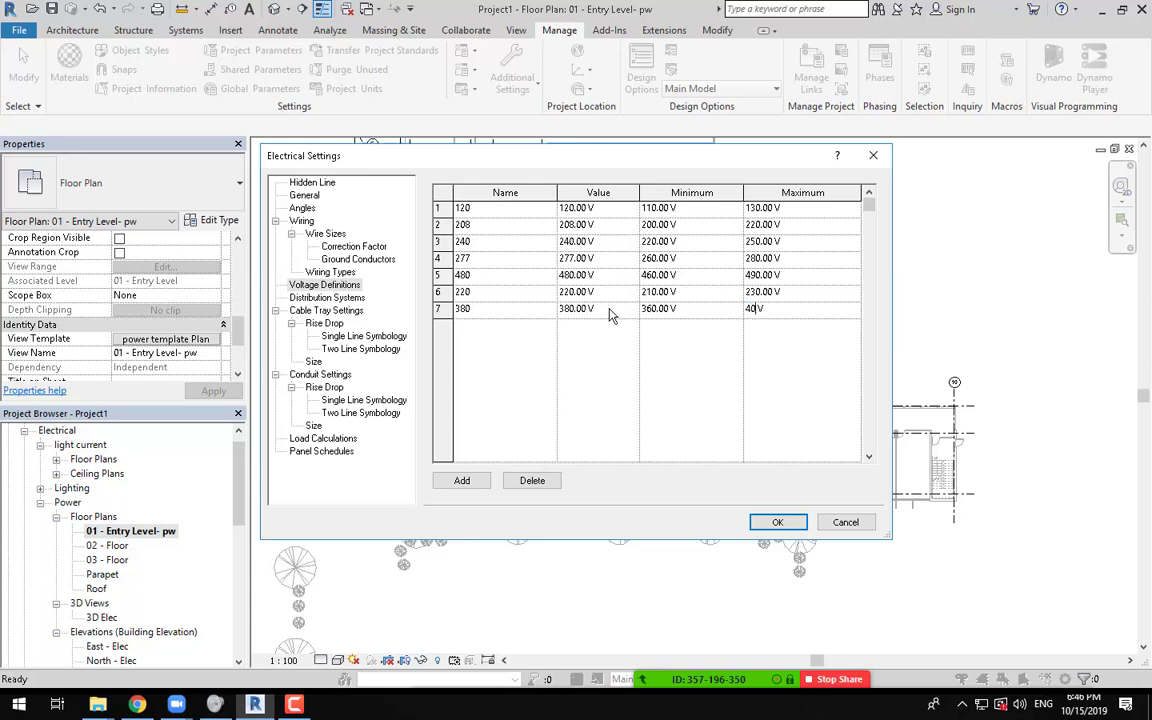
pyautogui.click(657, 378)
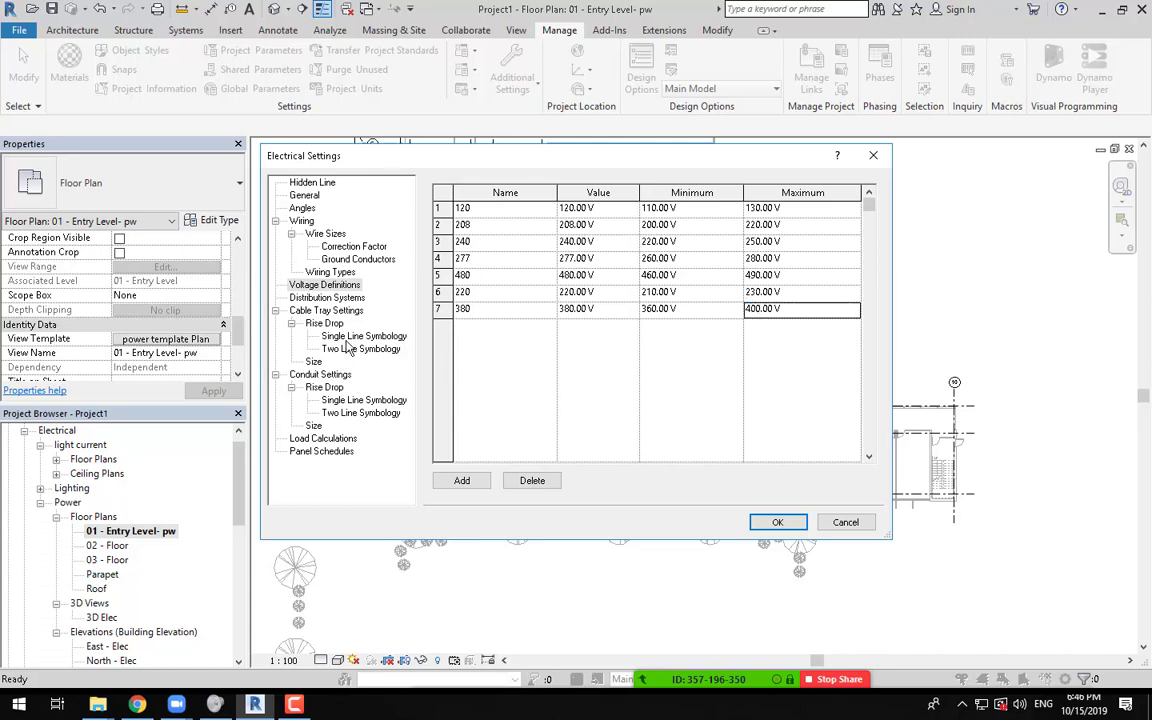
# Step: Add a distribution system named 380/220 and set its phase to Three
pyautogui.click(318, 297)
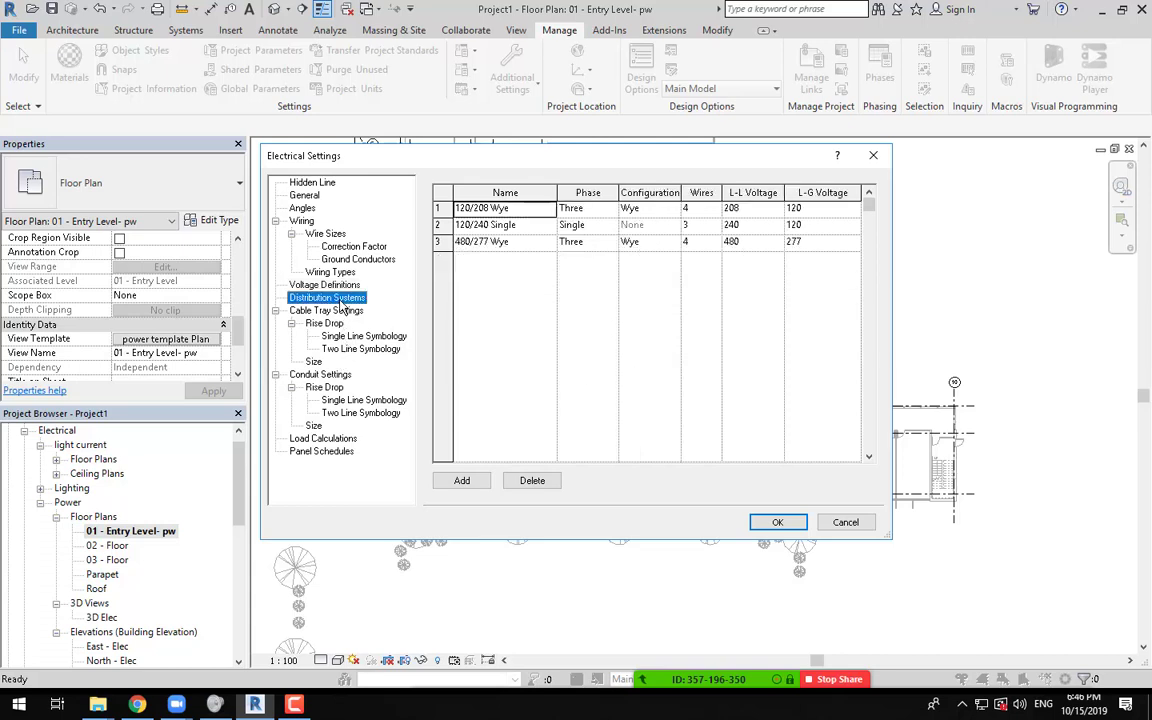
pyautogui.click(470, 481)
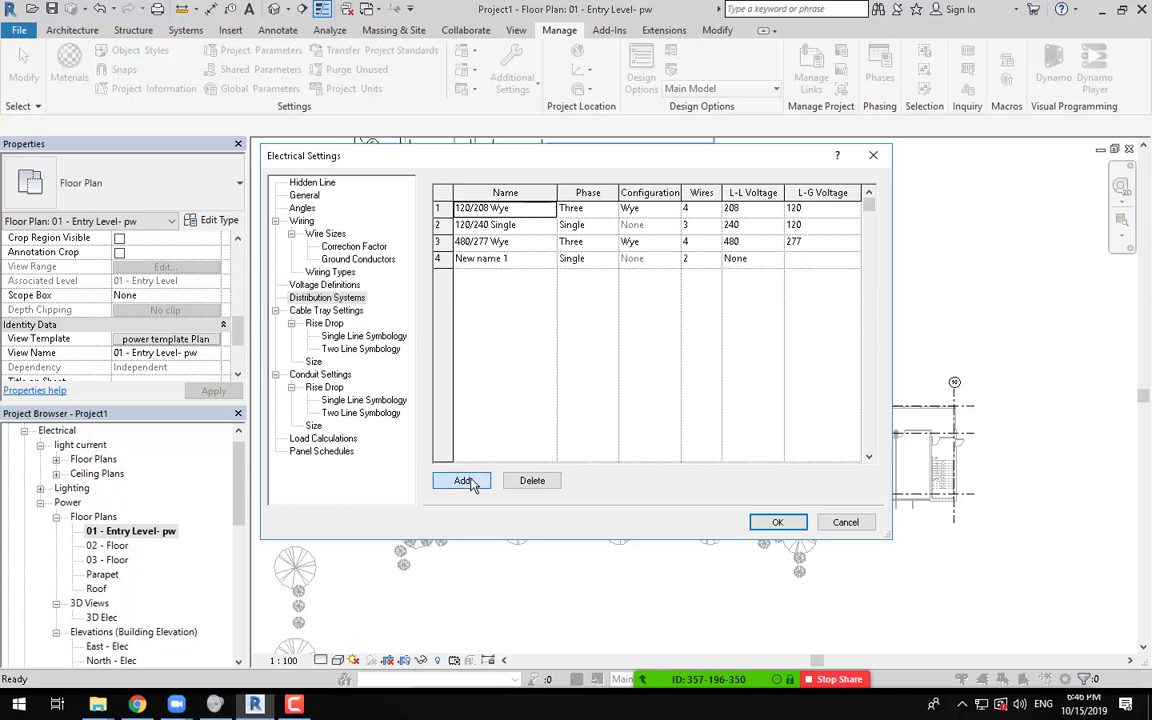
pyautogui.click(531, 259)
pyautogui.write('380/220')
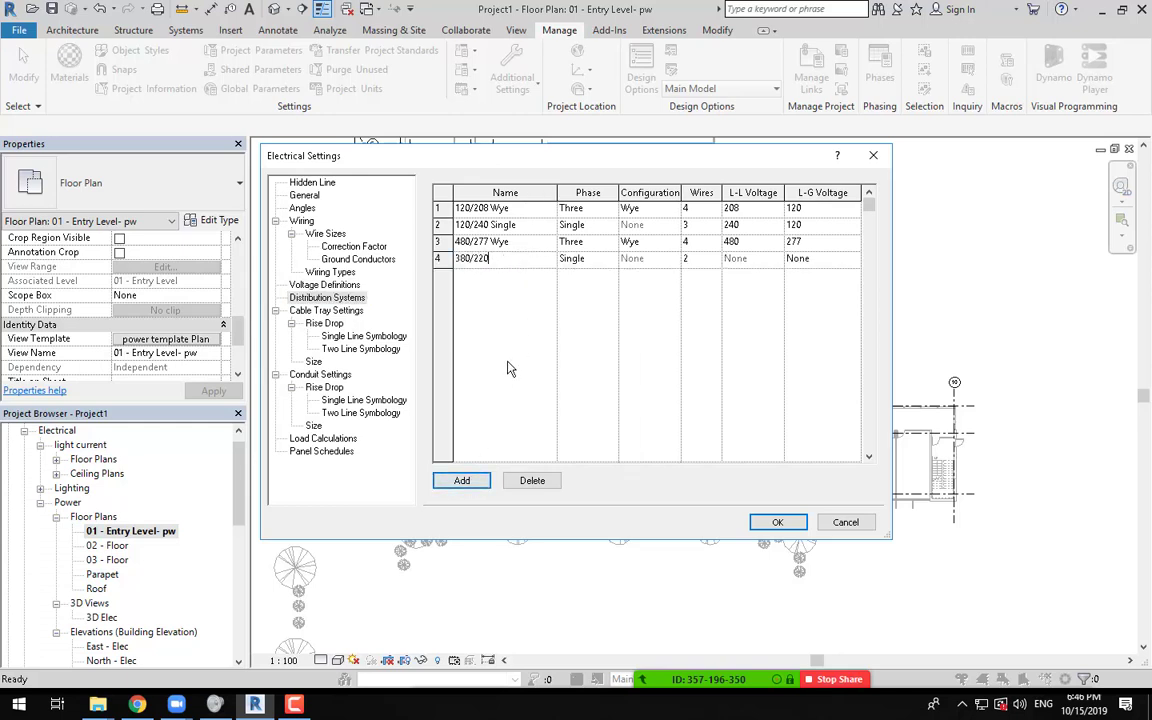
pyautogui.press('Return')
pyautogui.click(611, 260)
pyautogui.click(601, 296)
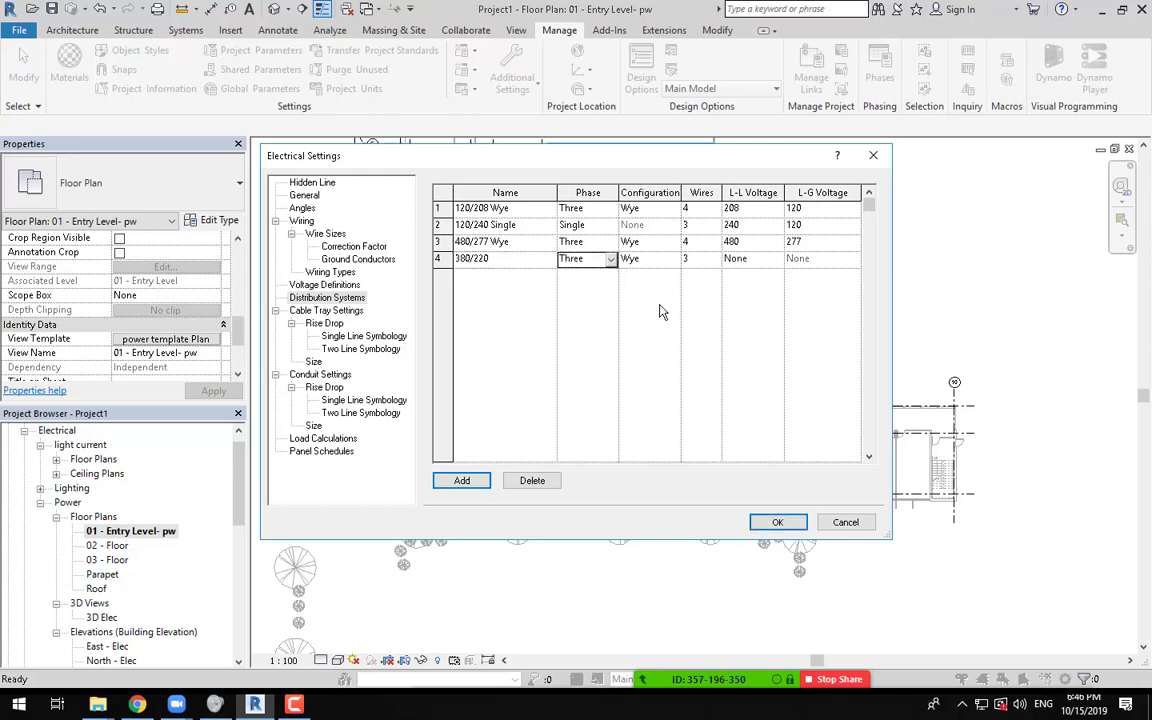
# Step: Give the 380/220 distribution system a Wye configuration with 4 wires
pyautogui.click(675, 259)
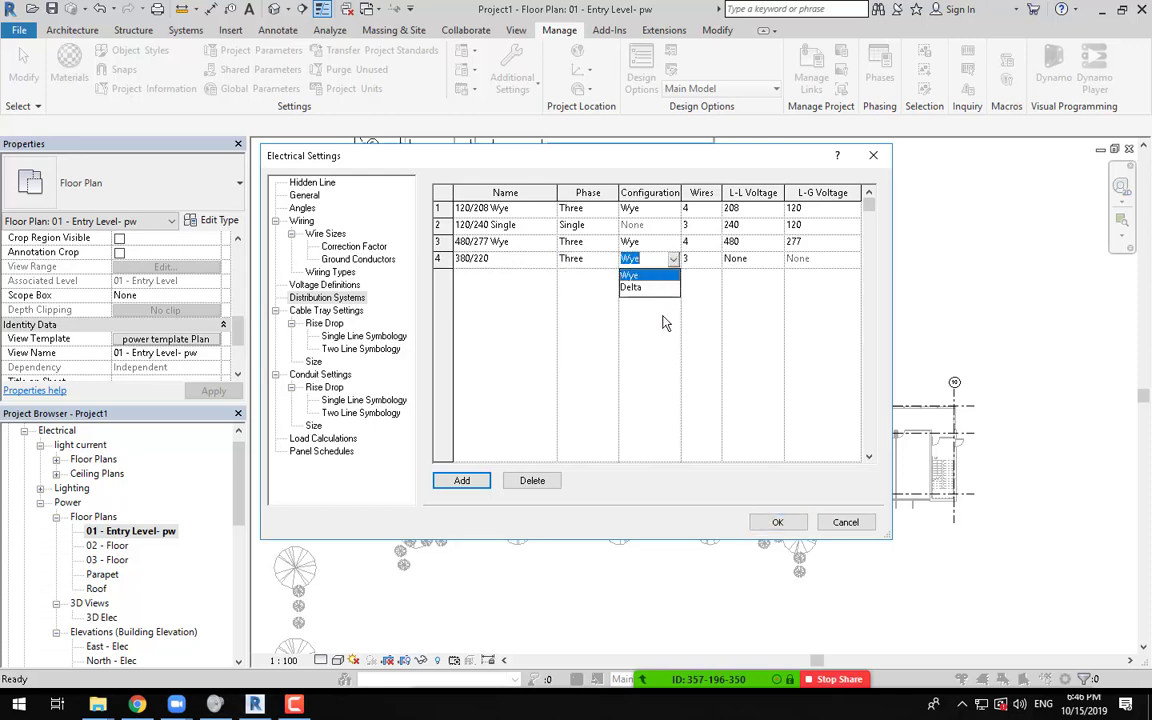
pyautogui.click(660, 276)
pyautogui.click(700, 259)
pyautogui.click(692, 290)
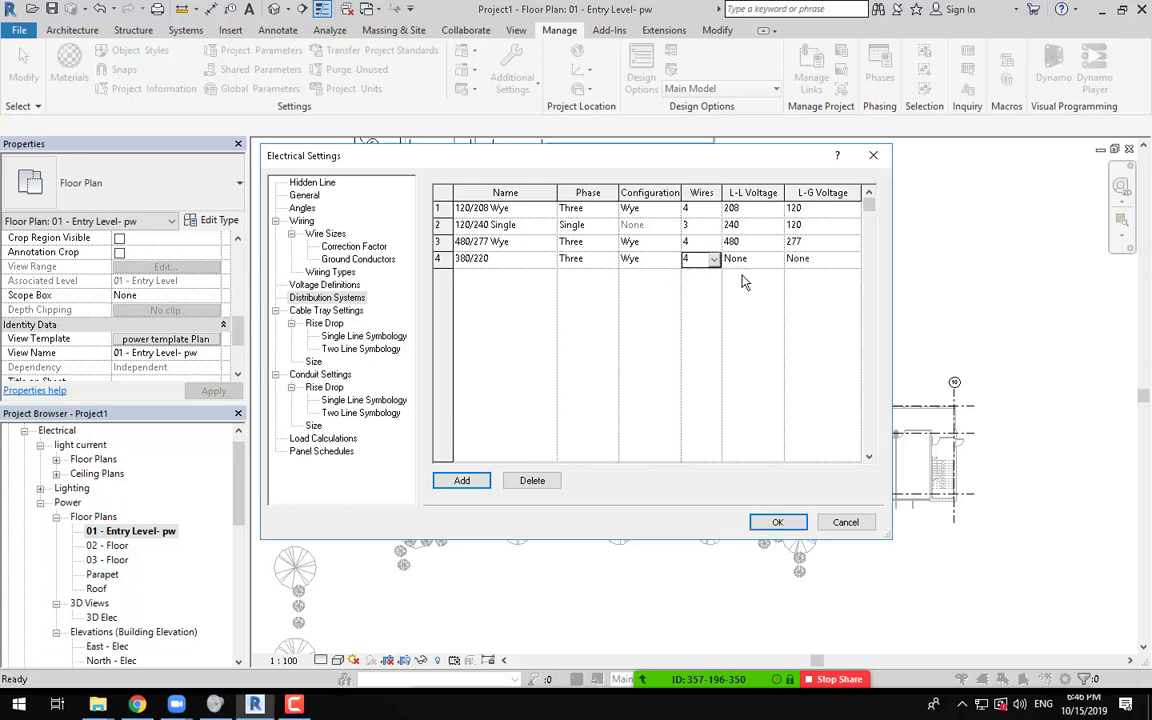
# Step: Set the 380/220 system's L-L voltage to 380 and L-G voltage to 220, and accept the electrical settings
pyautogui.click(750, 259)
pyautogui.scroll(-1, 750, 315)
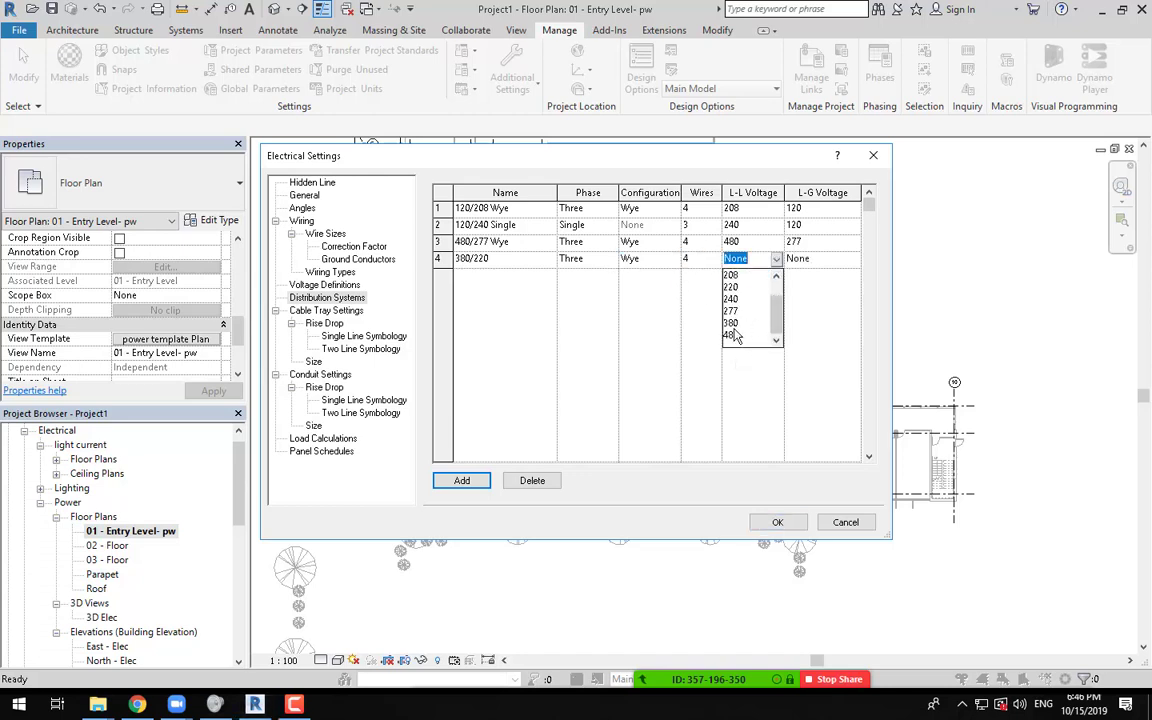
pyautogui.click(737, 322)
pyautogui.click(822, 259)
pyautogui.scroll(-1, 817, 314)
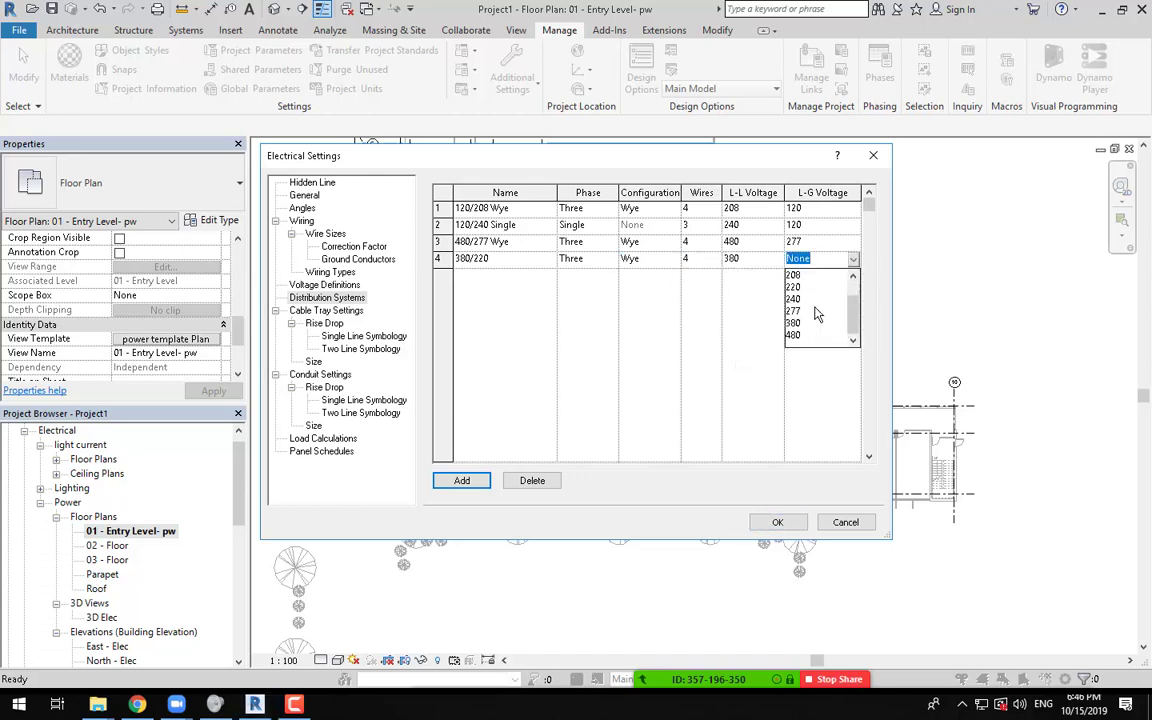
pyautogui.click(800, 287)
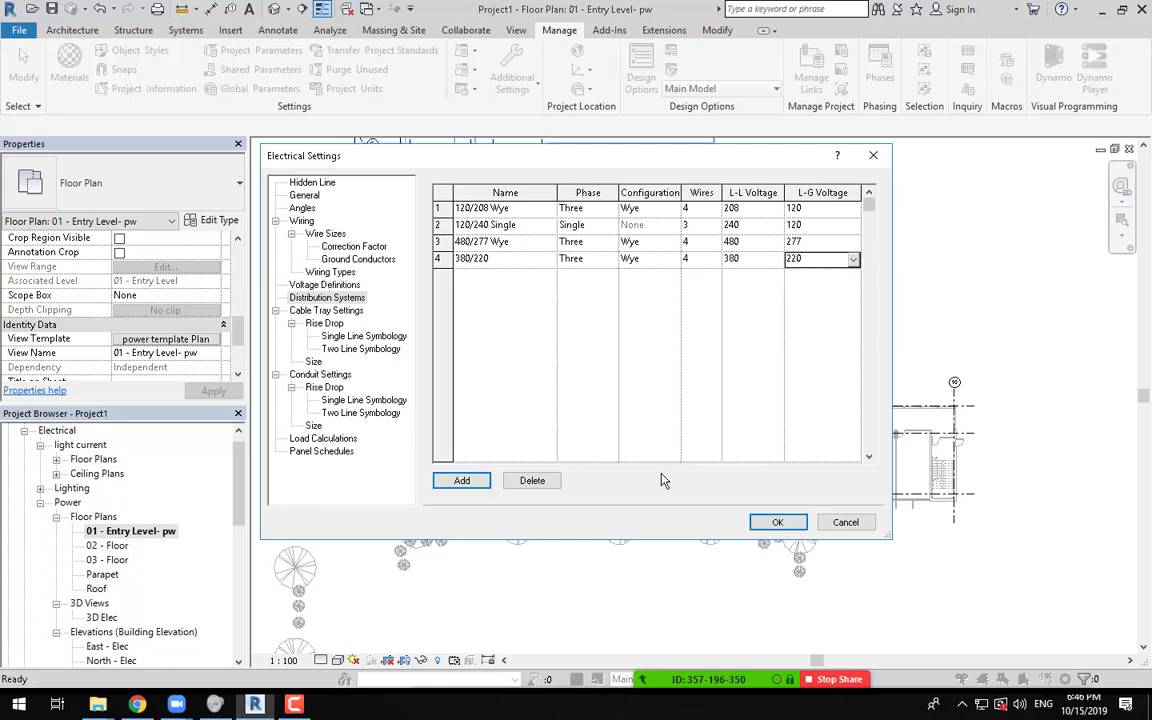
pyautogui.click(777, 522)
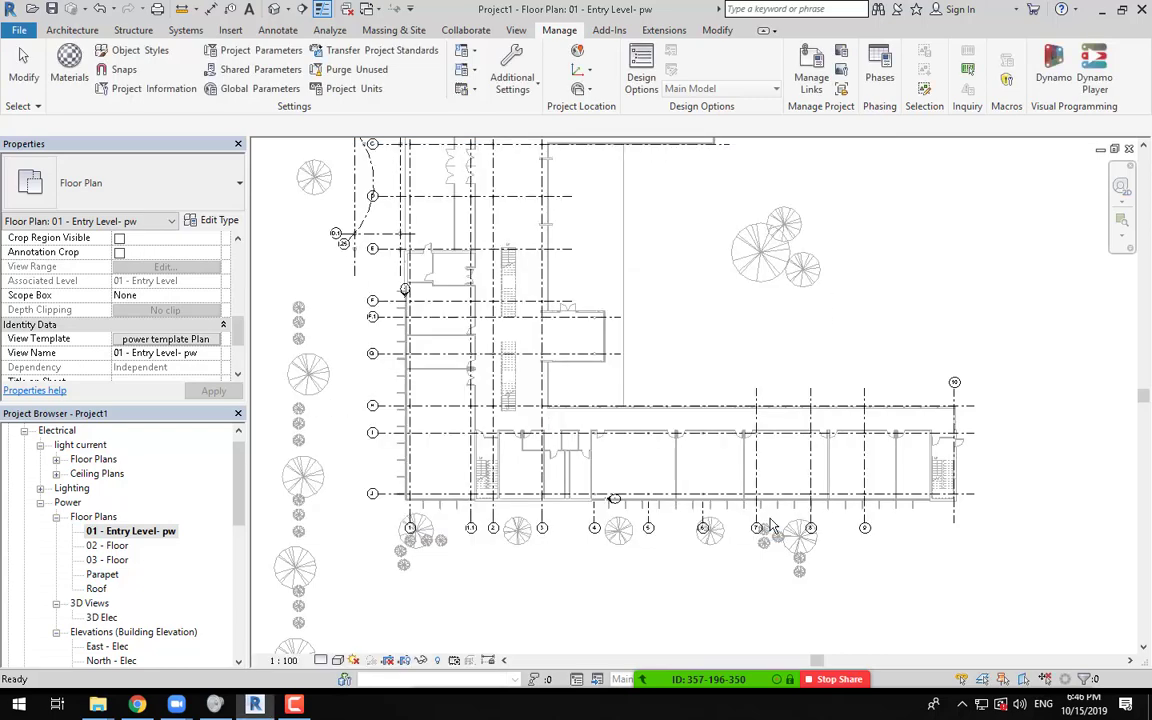
pyautogui.scroll(-1, 688, 296)
pyautogui.moveTo(689, 300); pyautogui.dragTo(592, 395, button='middle')
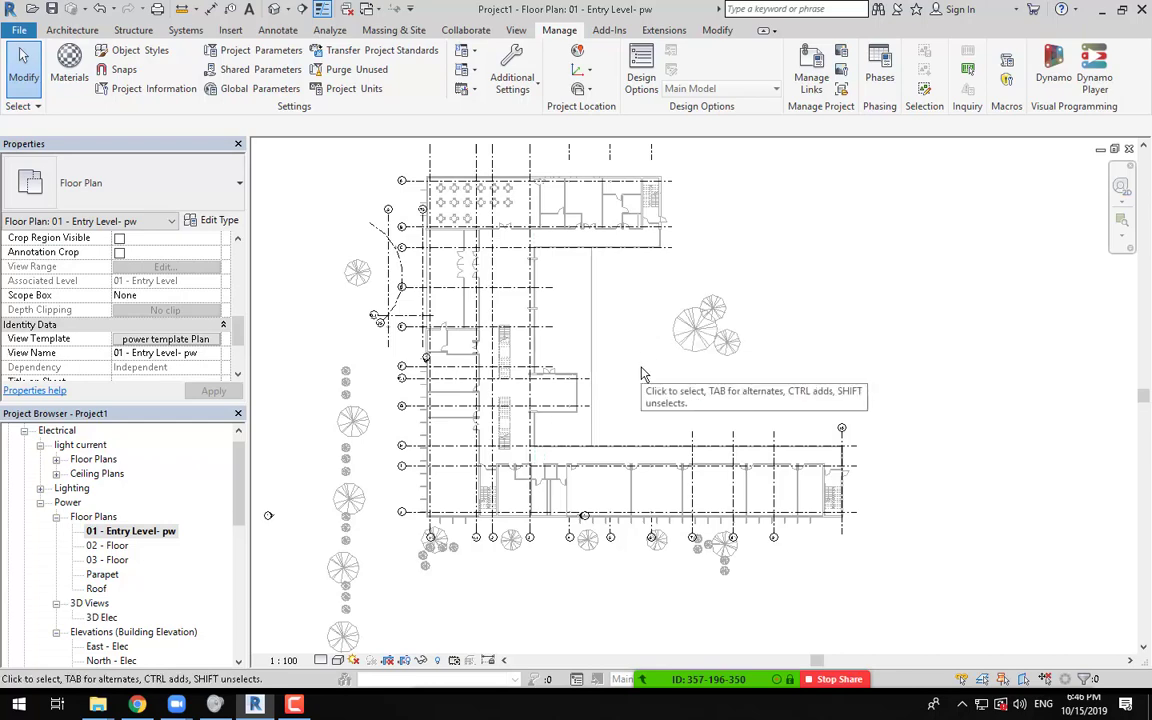
pyautogui.scroll(1, 617, 352)
pyautogui.scroll(-1, 617, 352)
pyautogui.moveTo(625, 352); pyautogui.dragTo(617, 377, button='middle')
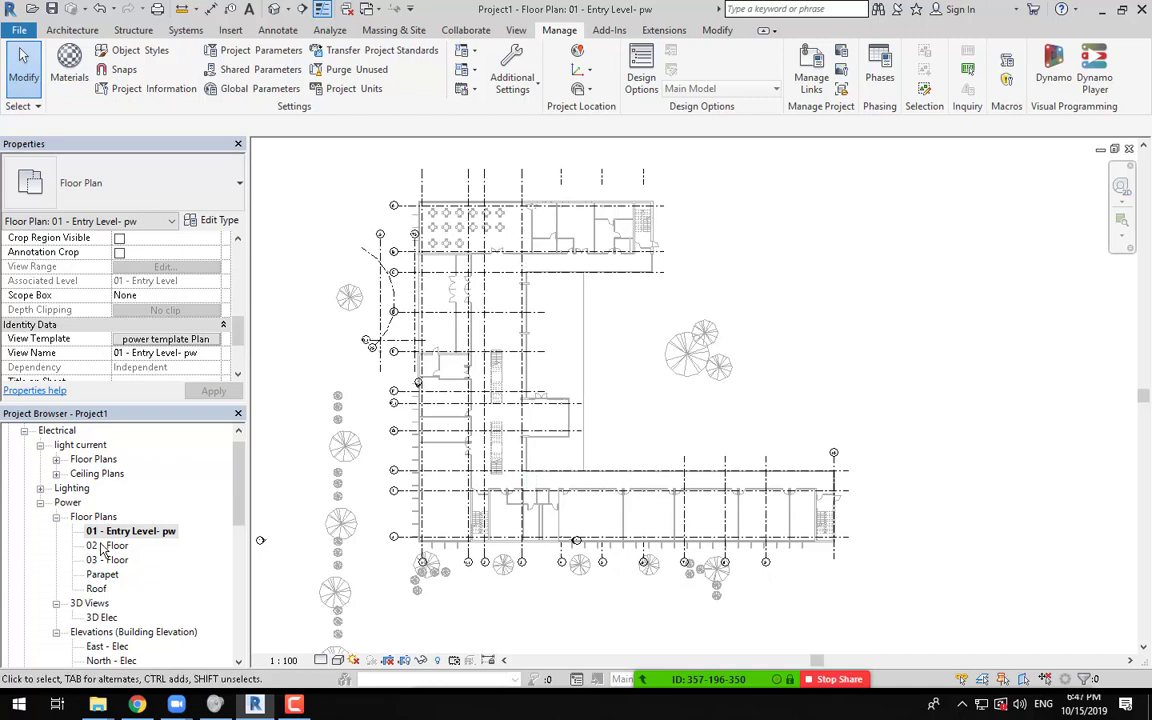
# Step: Start placing an electrical fixture and duplicate the M_Duplex Receptacle Standard type under the name 220 V
pyautogui.click(186, 31)
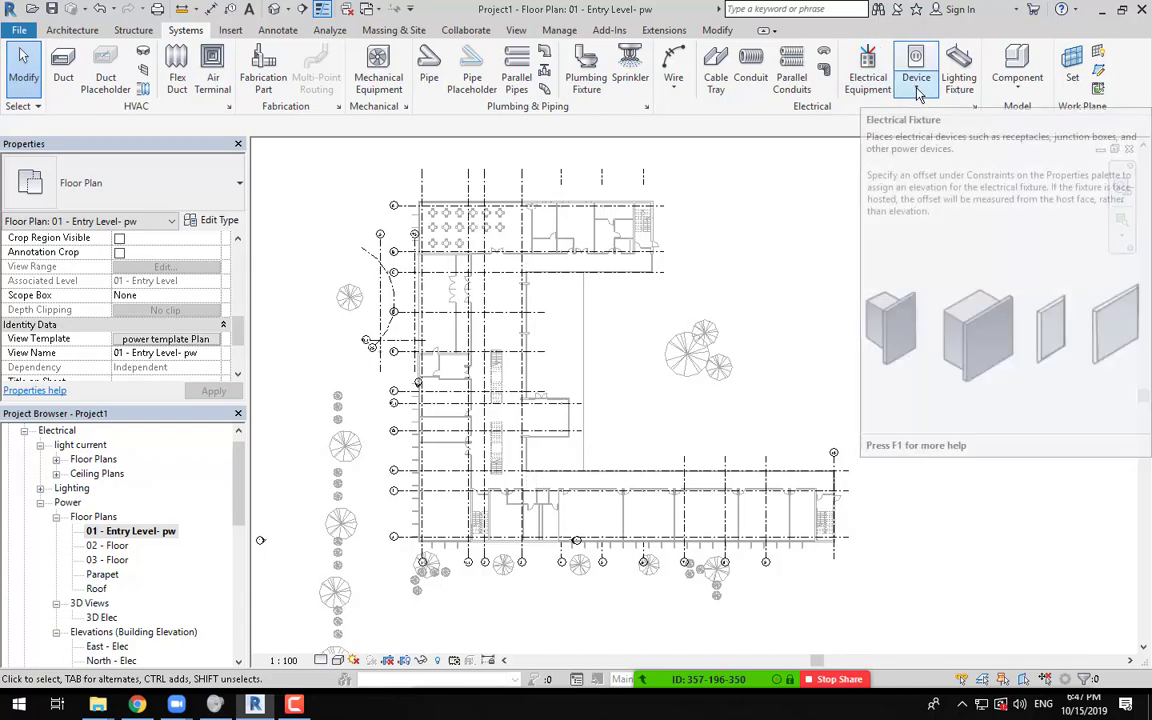
pyautogui.click(917, 89)
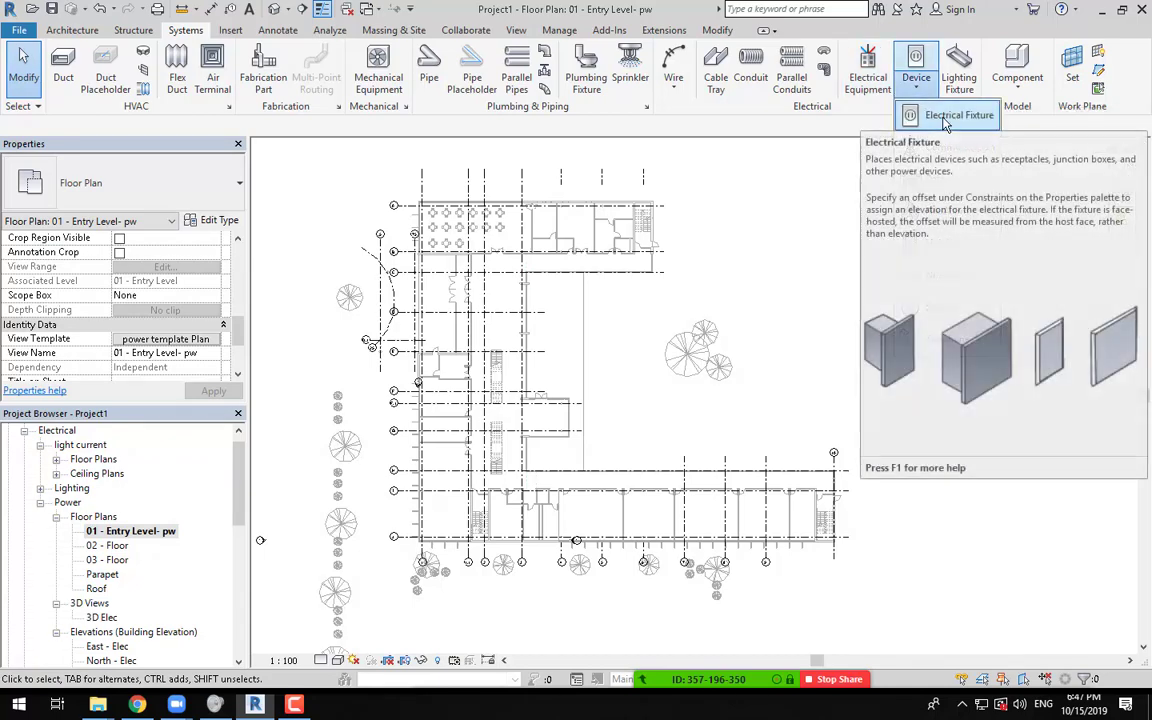
pyautogui.click(944, 116)
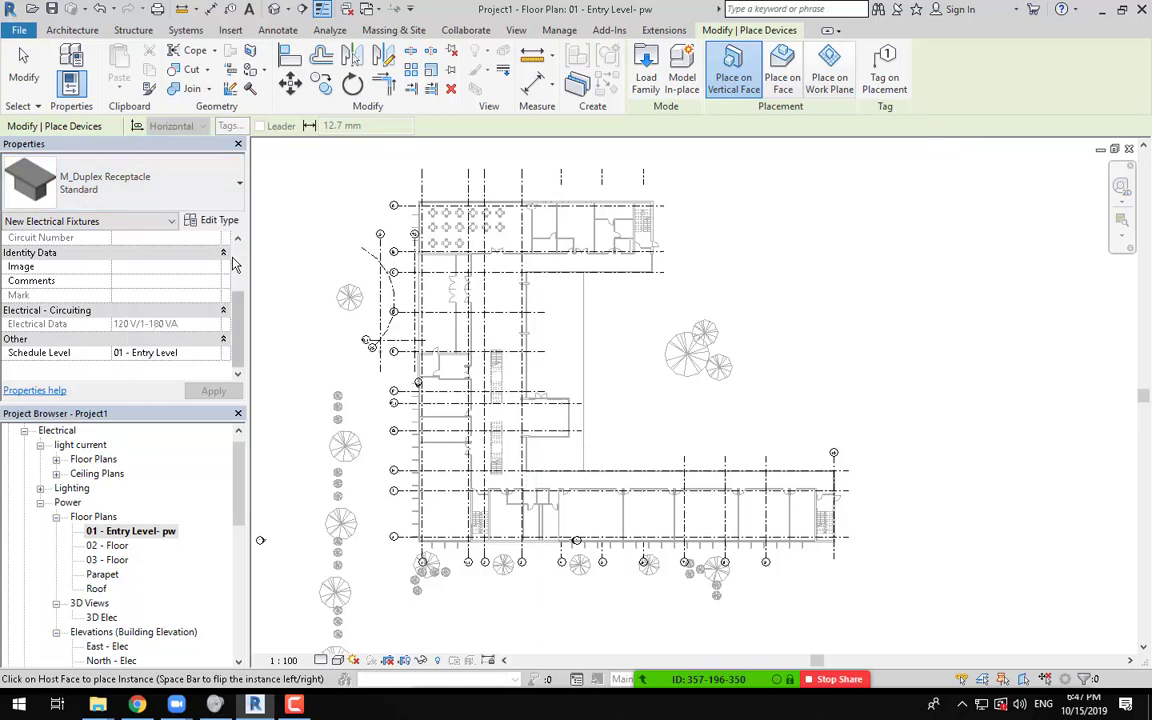
pyautogui.click(221, 227)
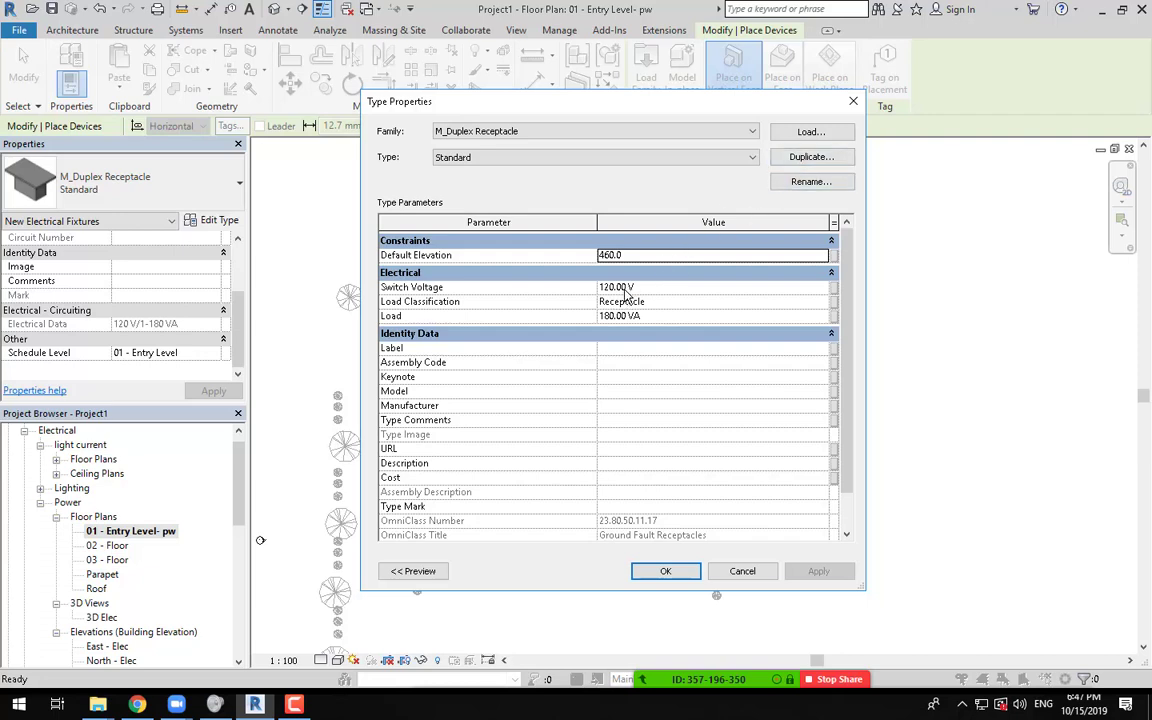
pyautogui.click(627, 288)
pyautogui.moveTo(629, 288); pyautogui.dragTo(598, 288)
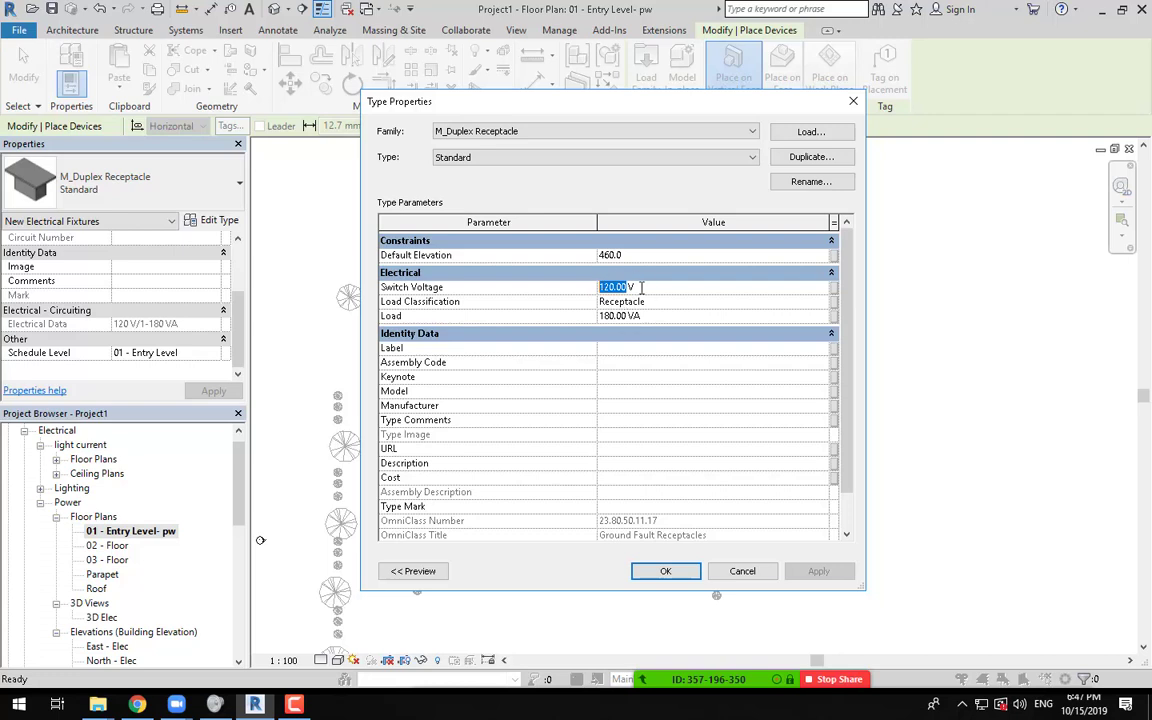
pyautogui.click(790, 161)
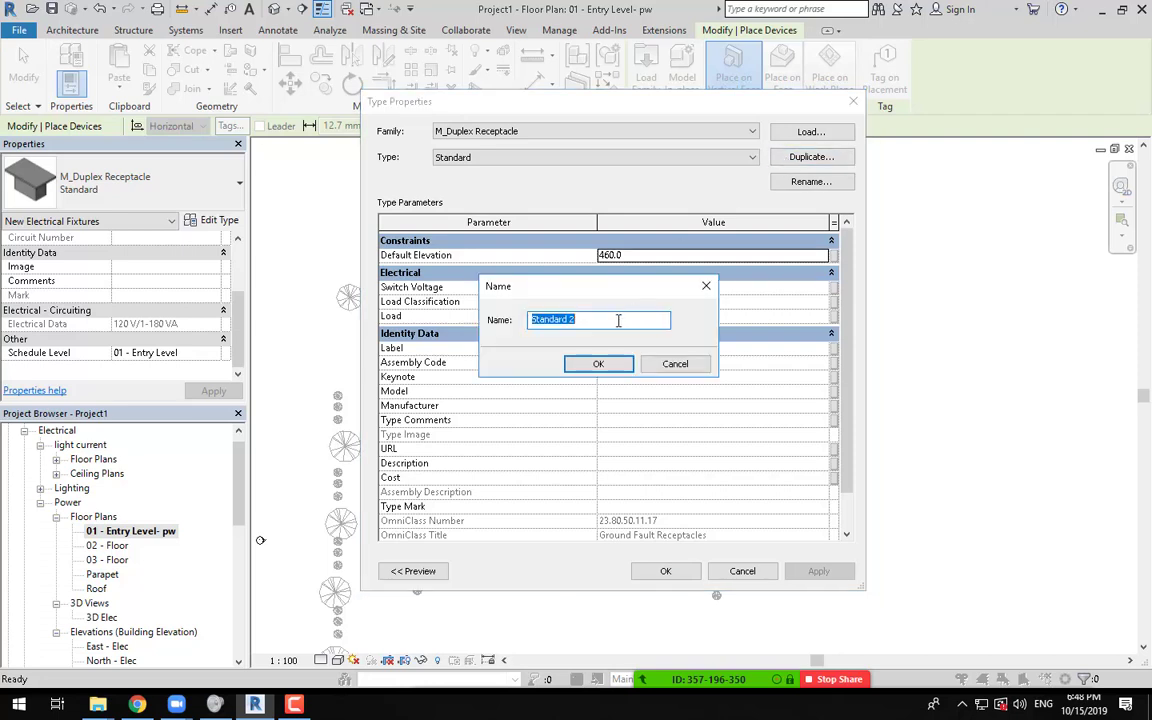
pyautogui.write('220 V')
pyautogui.click(596, 363)
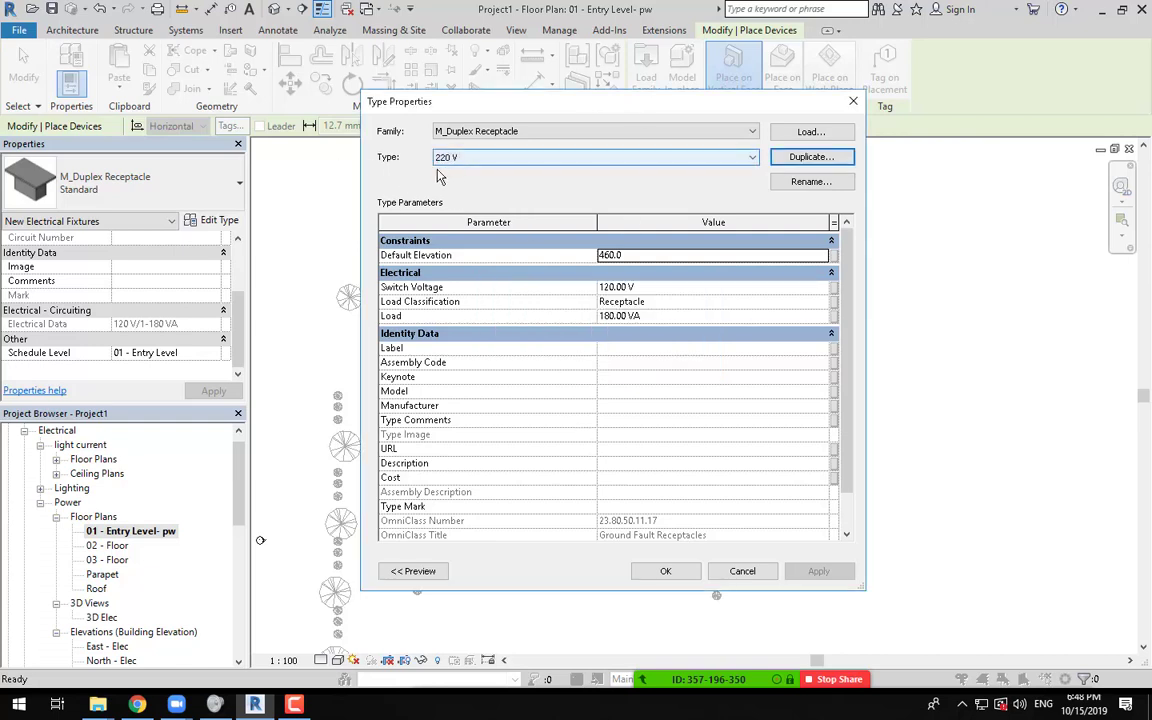
# Step: Set the 220 V receptacle type's Switch Voltage to 220 V and accept the type properties
pyautogui.click(656, 287)
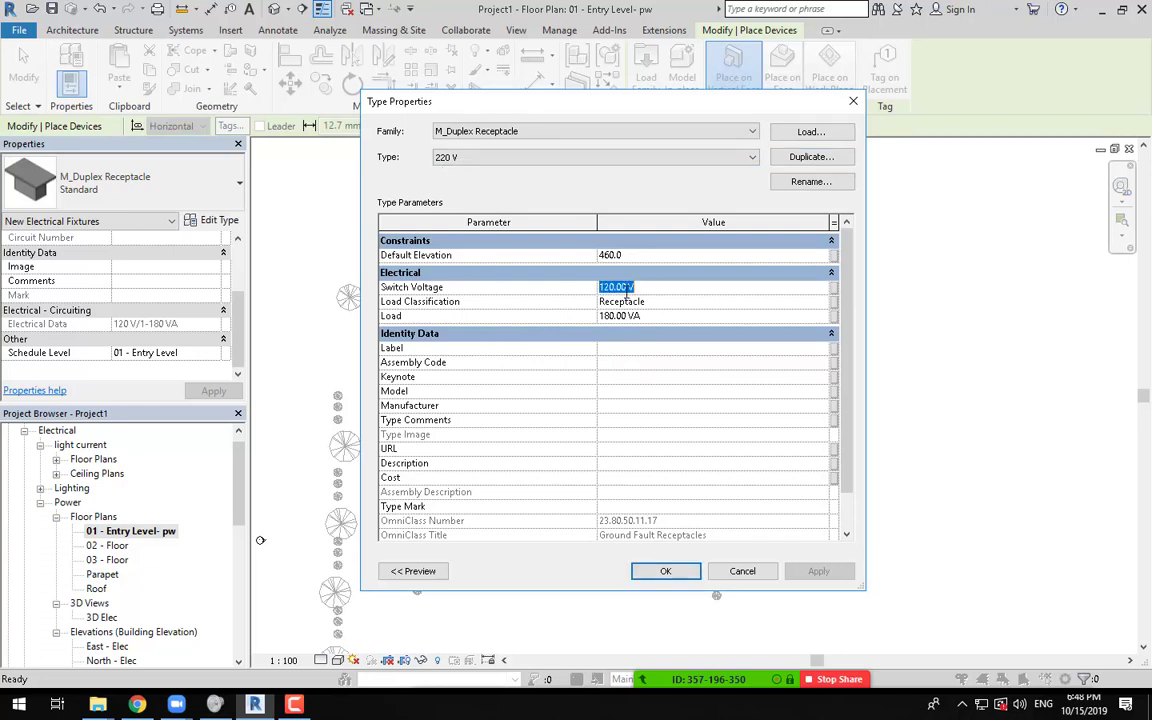
pyautogui.write('220 V')
pyautogui.click(665, 571)
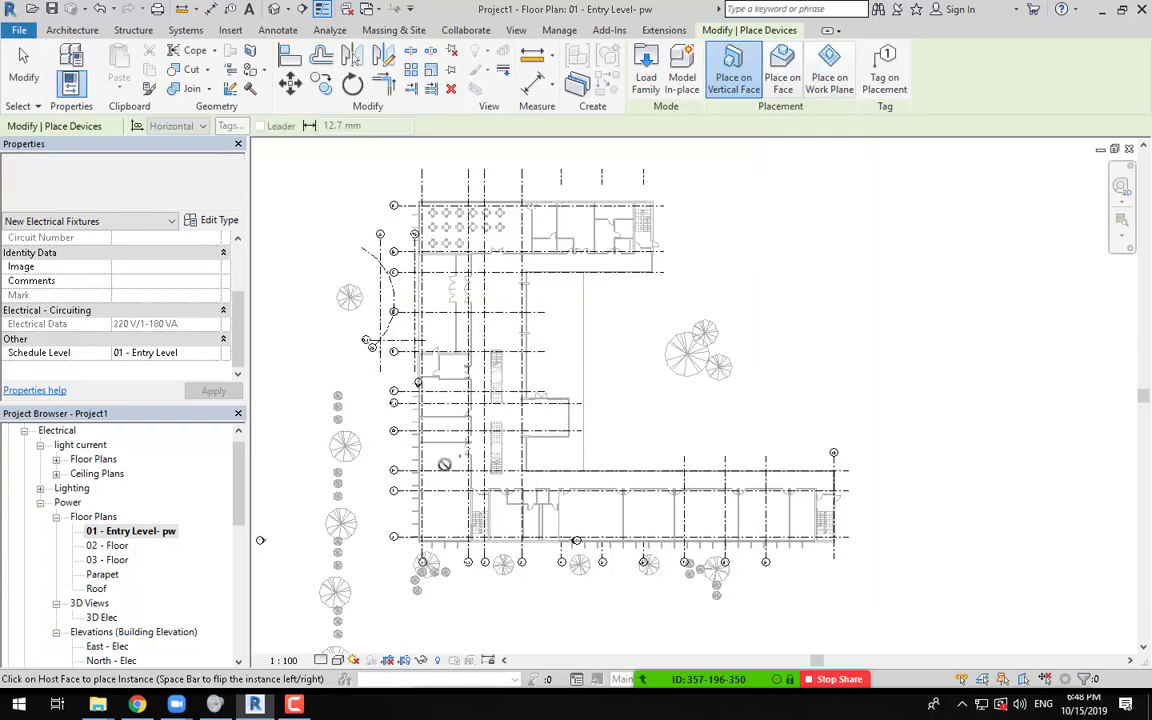
# Step: Try to place a 220 V duplex receptacle on the open floor of the room spanning grids 4 and 5
pyautogui.scroll(6, 590, 530)
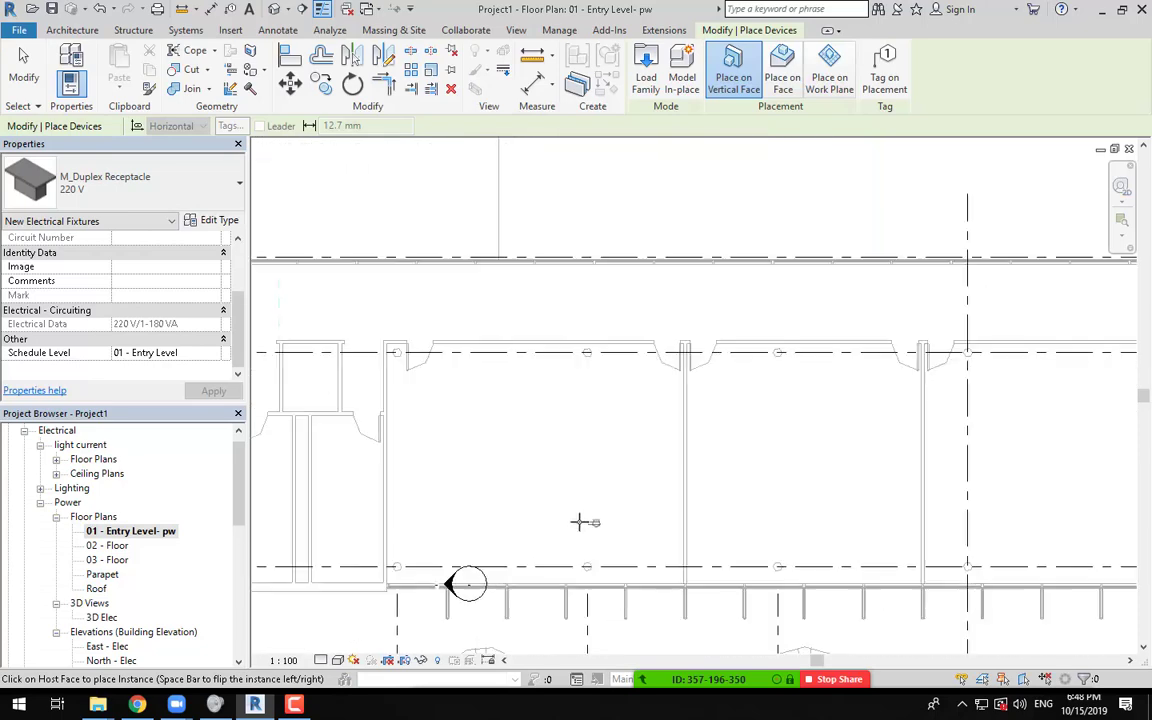
pyautogui.scroll(2, 590, 515)
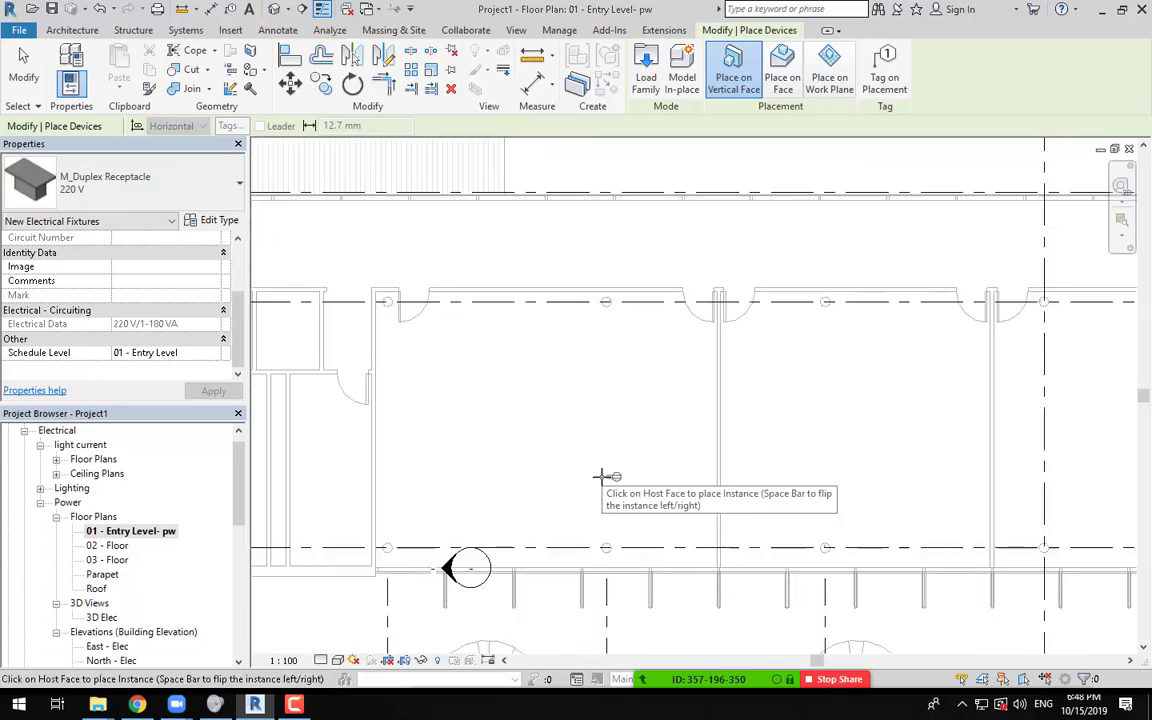
pyautogui.scroll(1, 574, 410)
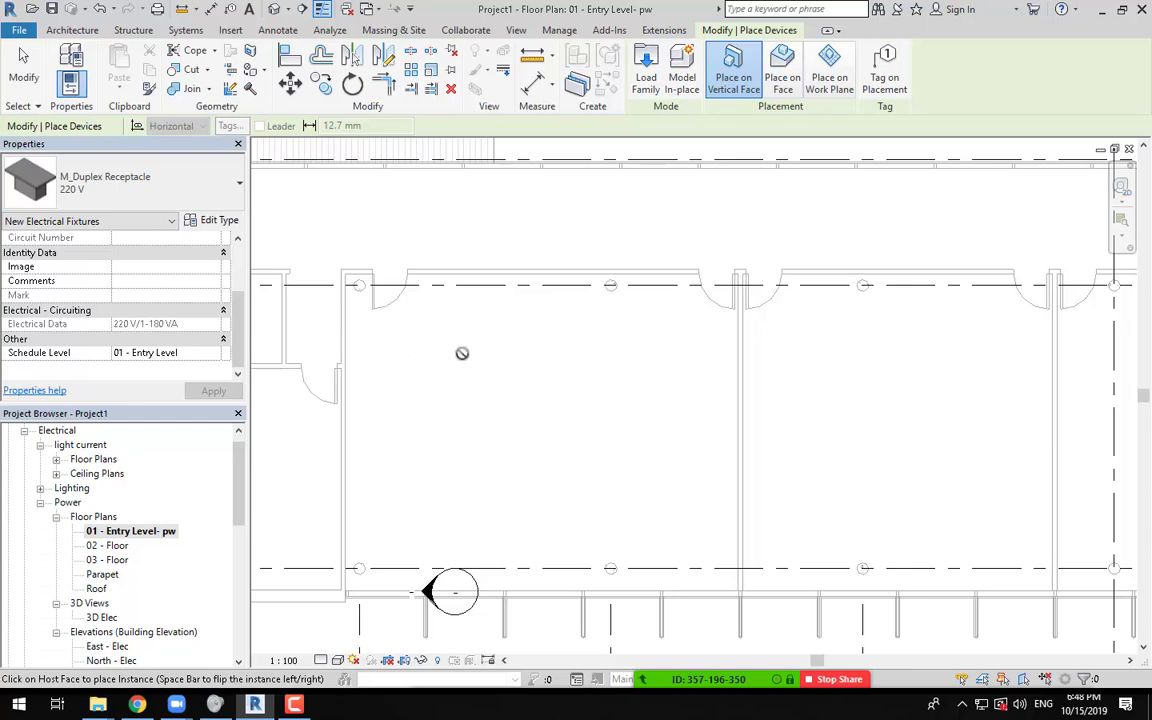
pyautogui.click(422, 357)
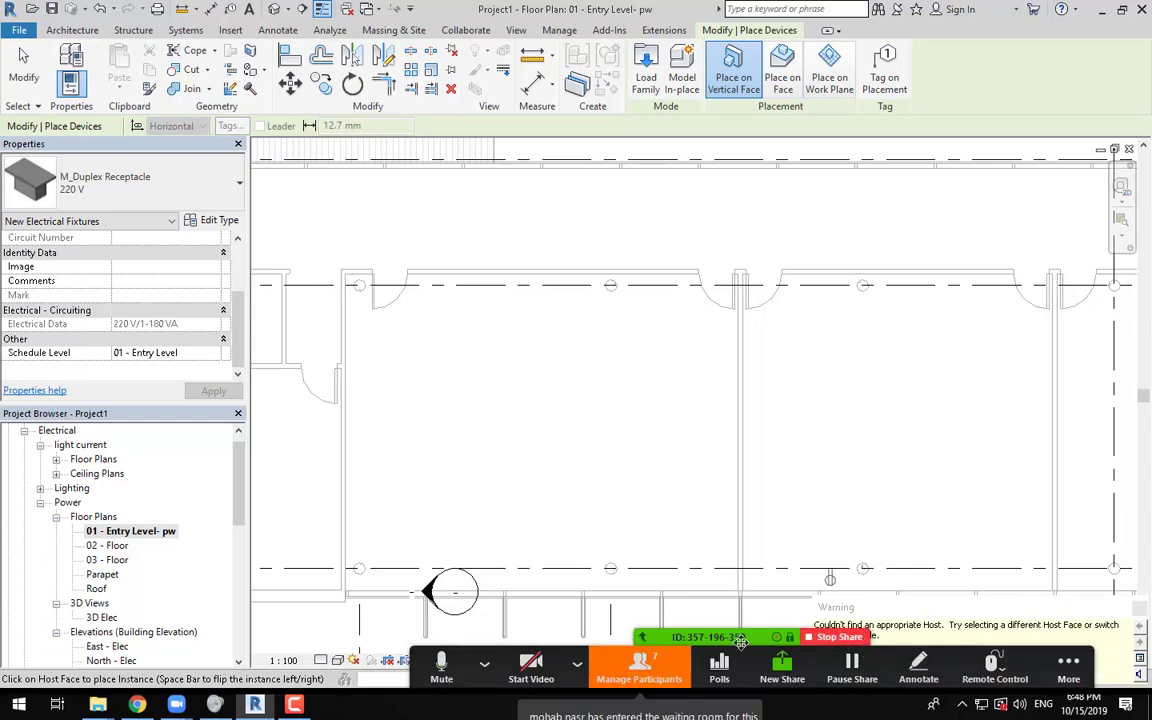
pyautogui.click(660, 668)
pyautogui.click(638, 273)
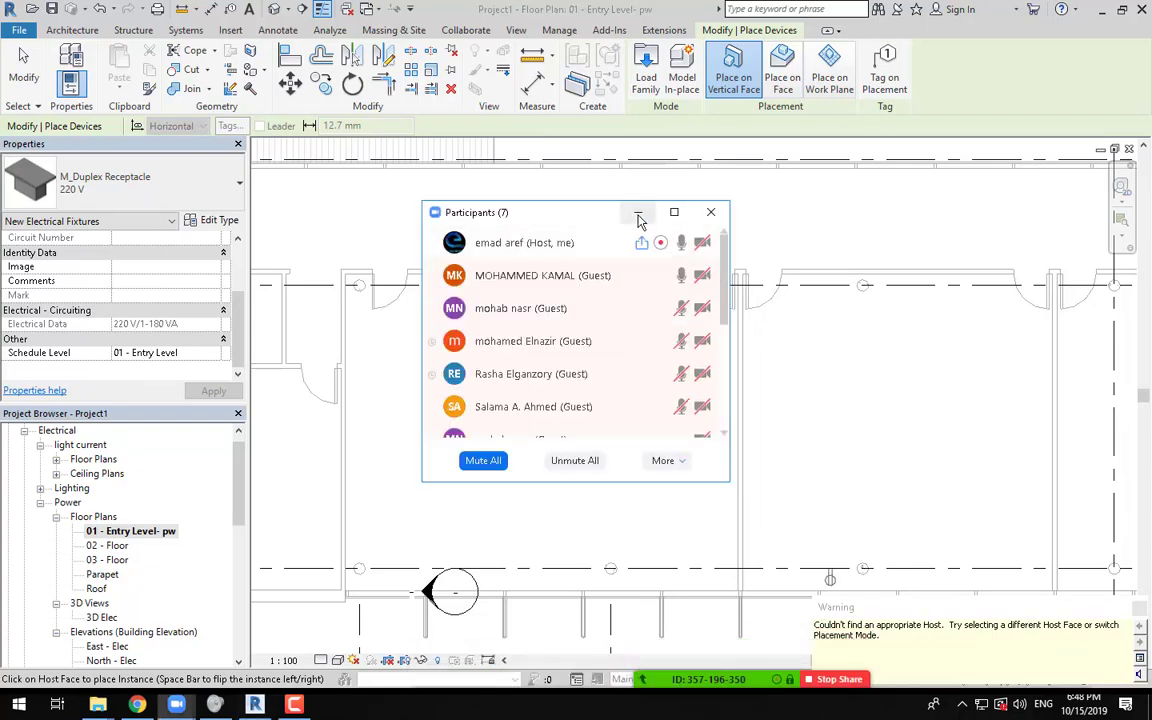
pyautogui.click(638, 212)
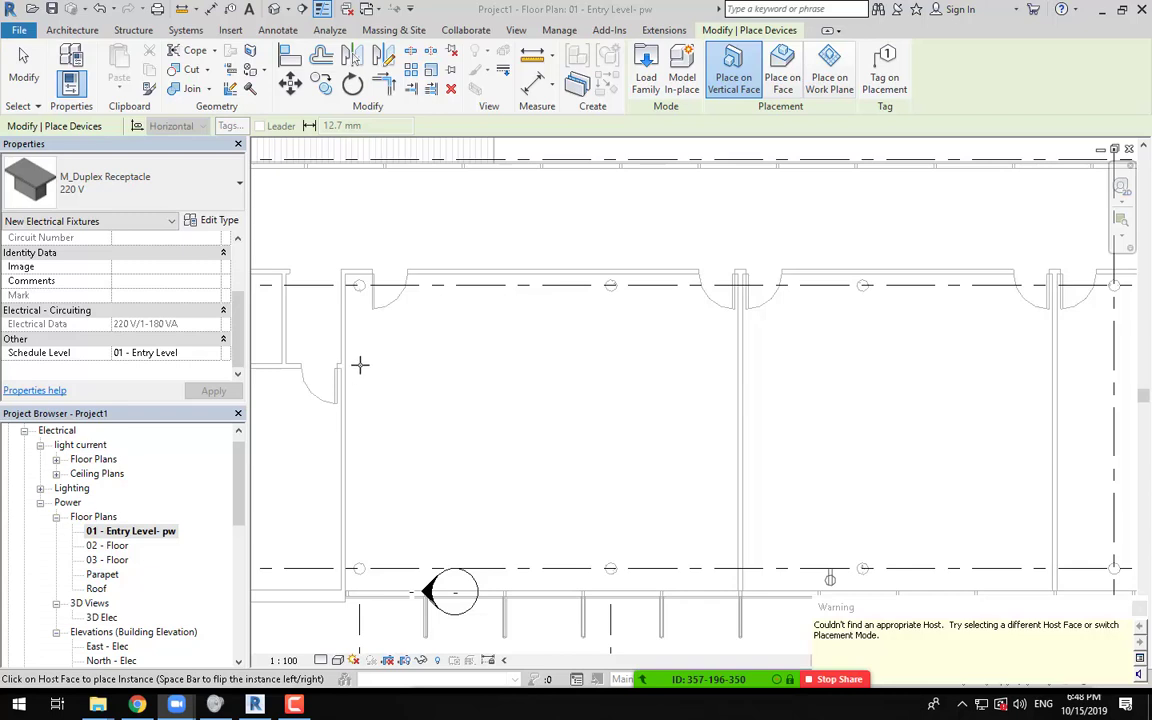
# Step: Place three 220 V duplex receptacles along the west wall of the room spanning grids 4 and 5, using vertical face placement
pyautogui.click(729, 94)
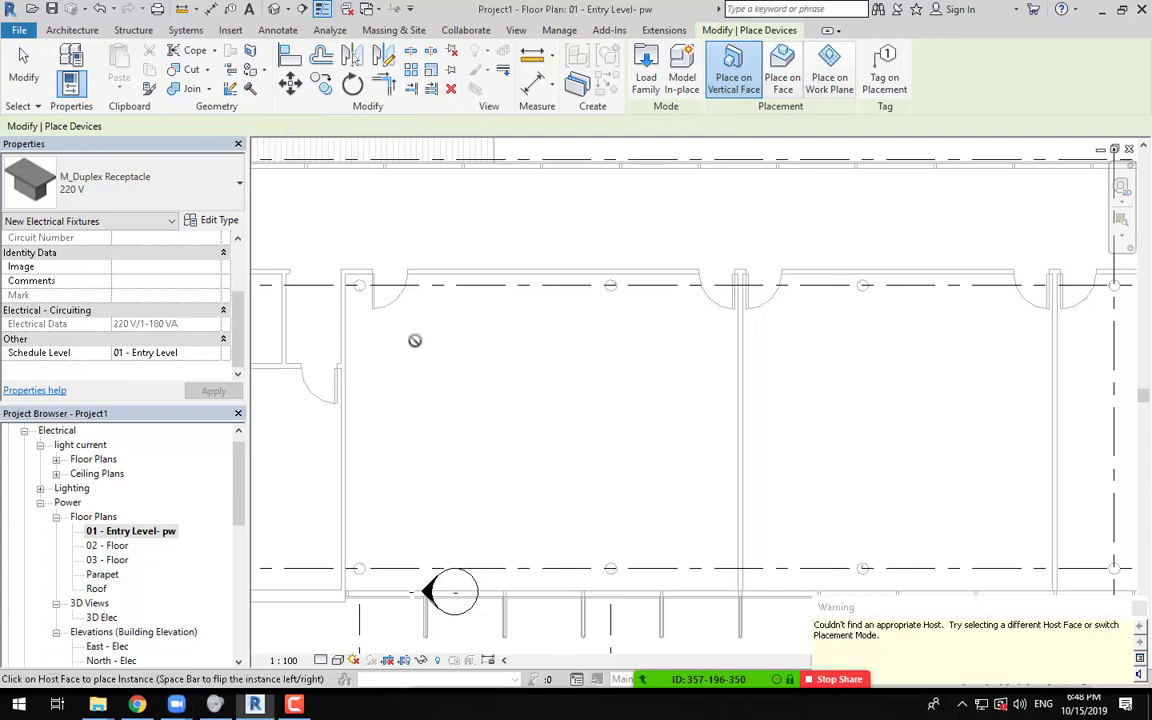
pyautogui.click(724, 66)
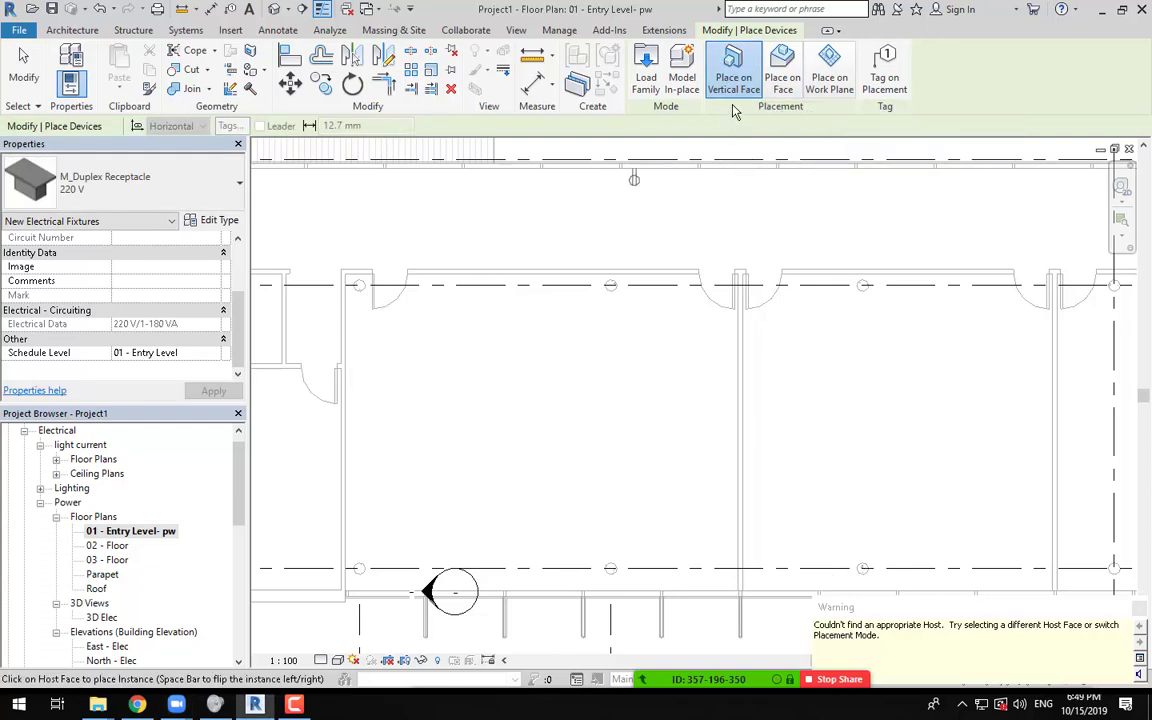
pyautogui.click(350, 345)
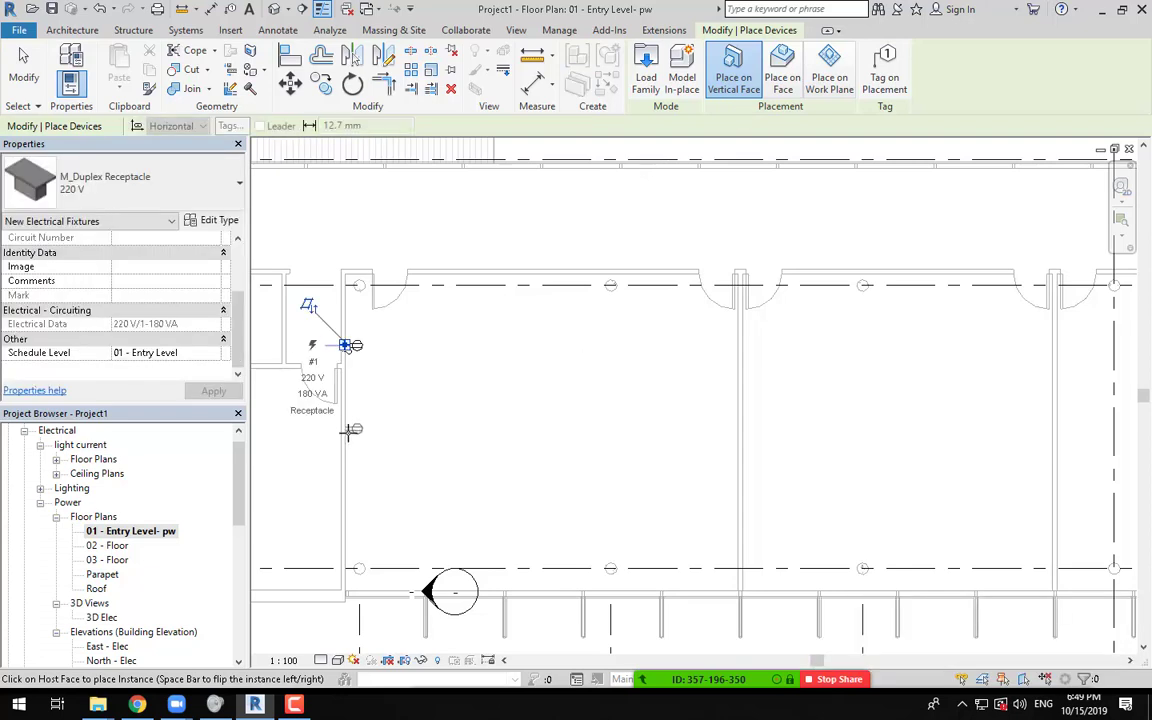
pyautogui.click(350, 433)
pyautogui.click(349, 516)
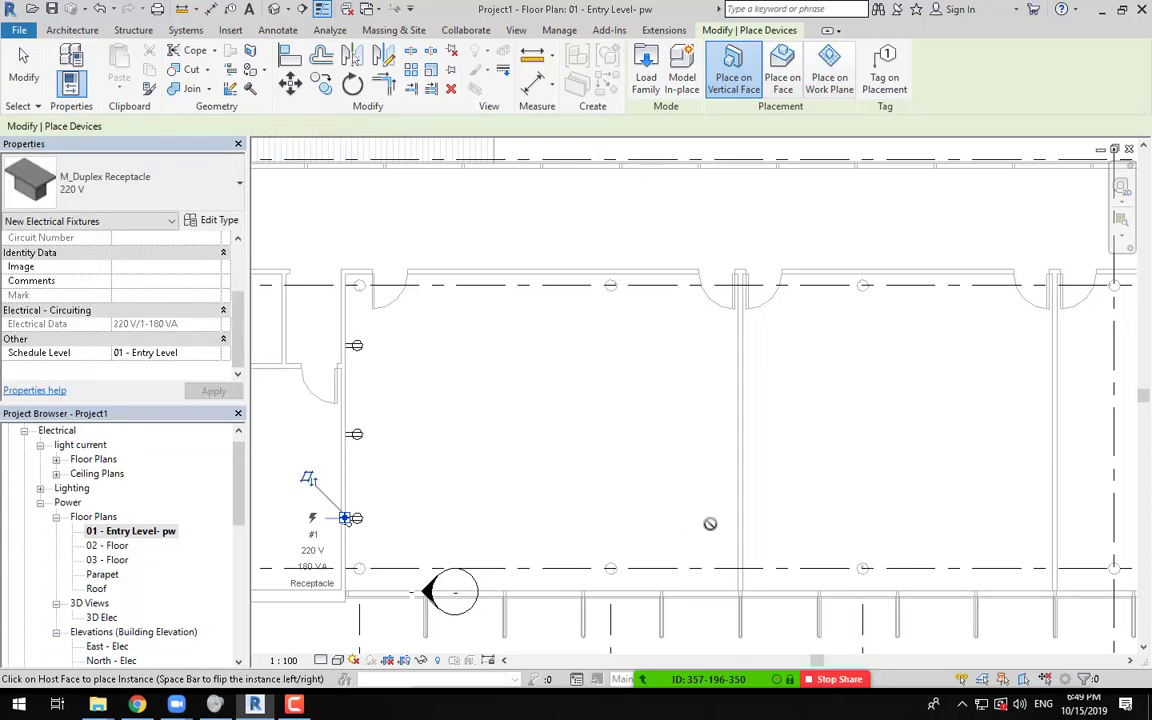
# Step: Place three 220 V duplex receptacles along the east wall and three along the north wall of the room spanning grids 4 and 5
pyautogui.click(733, 535)
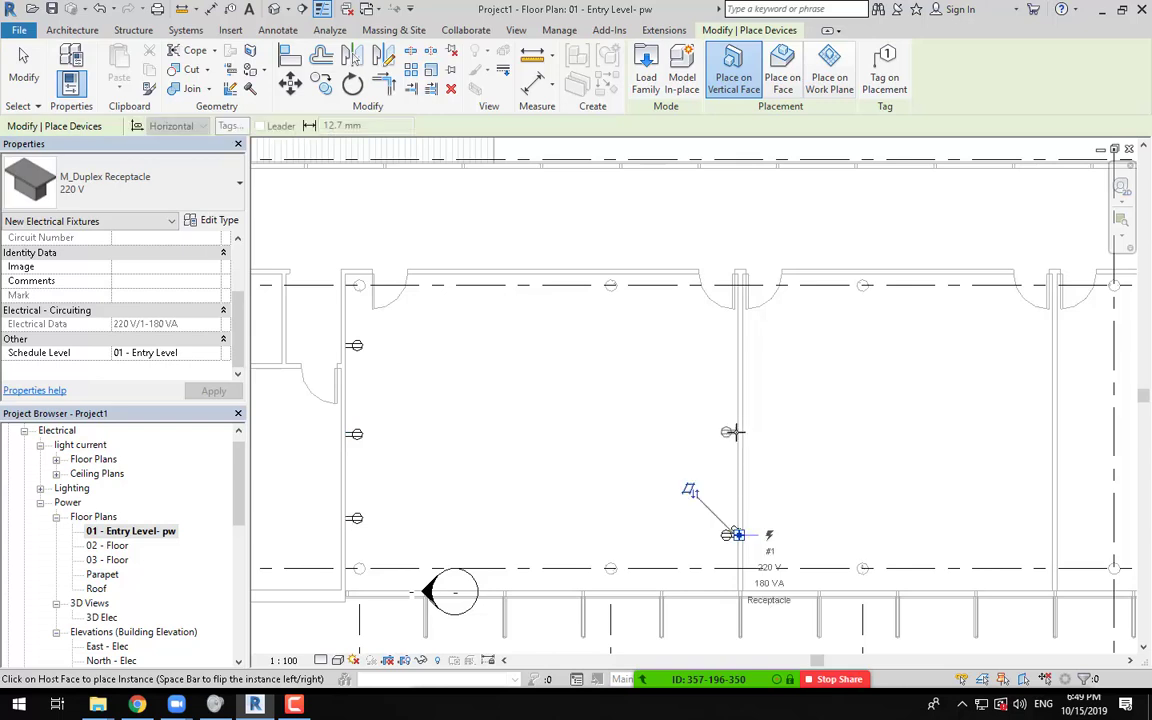
pyautogui.click(733, 430)
pyautogui.click(724, 333)
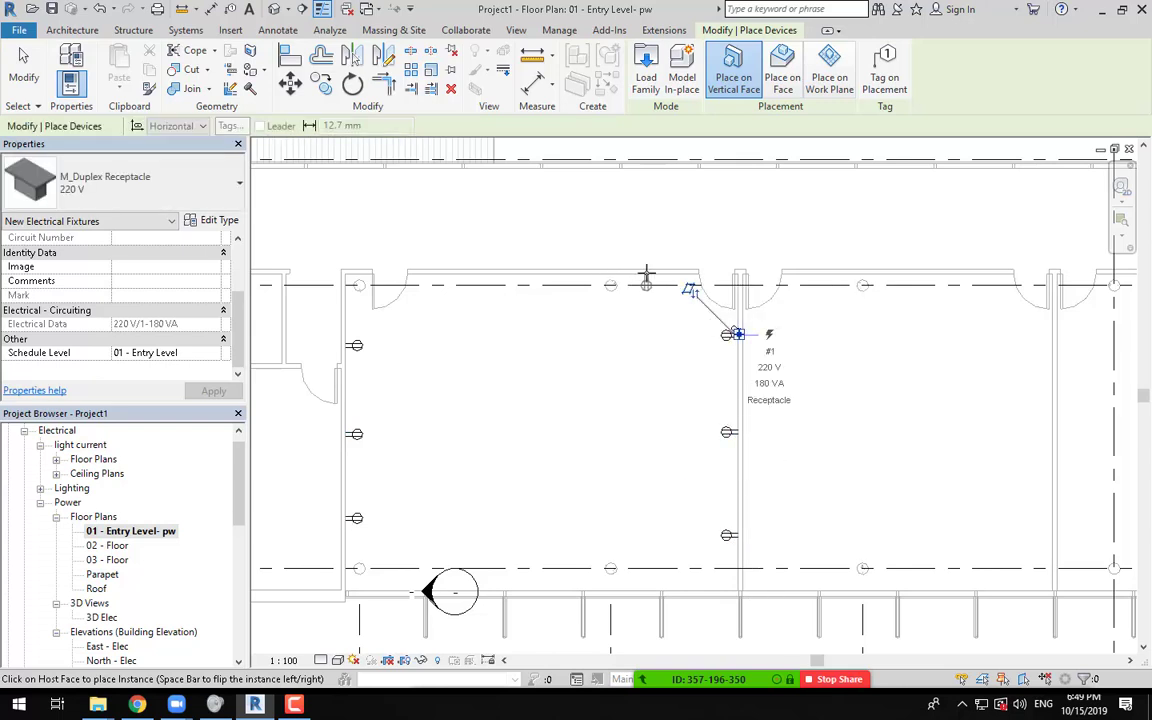
pyautogui.click(646, 276)
pyautogui.click(544, 276)
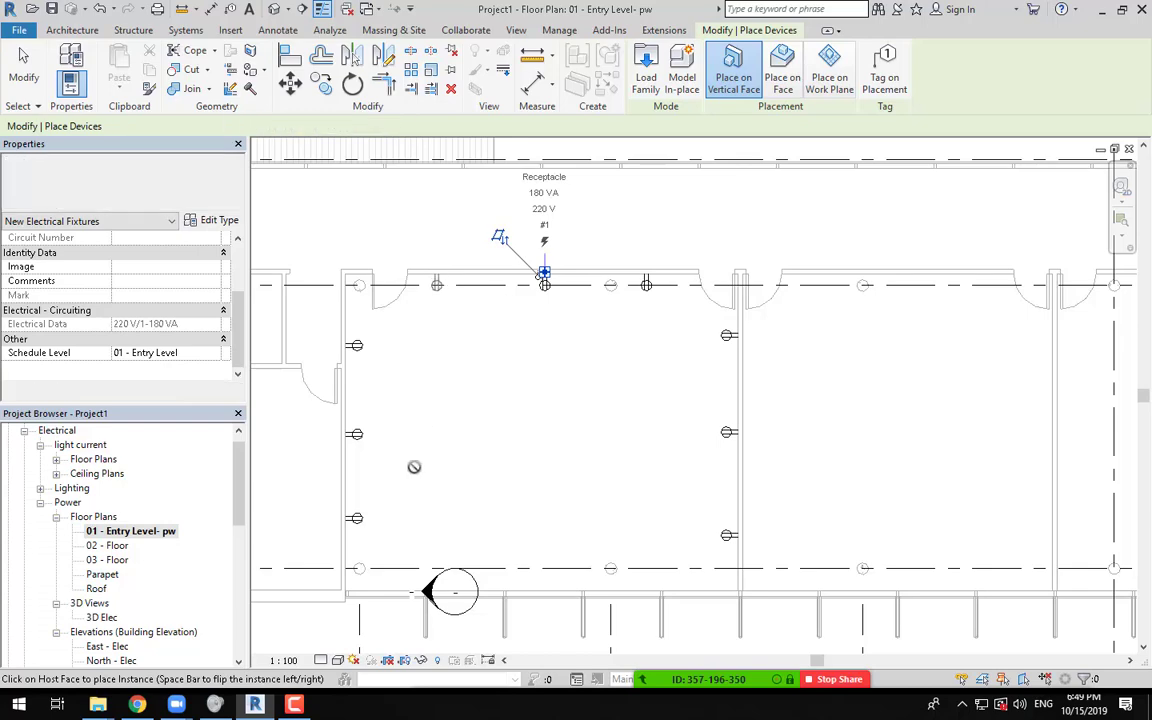
pyautogui.click(436, 276)
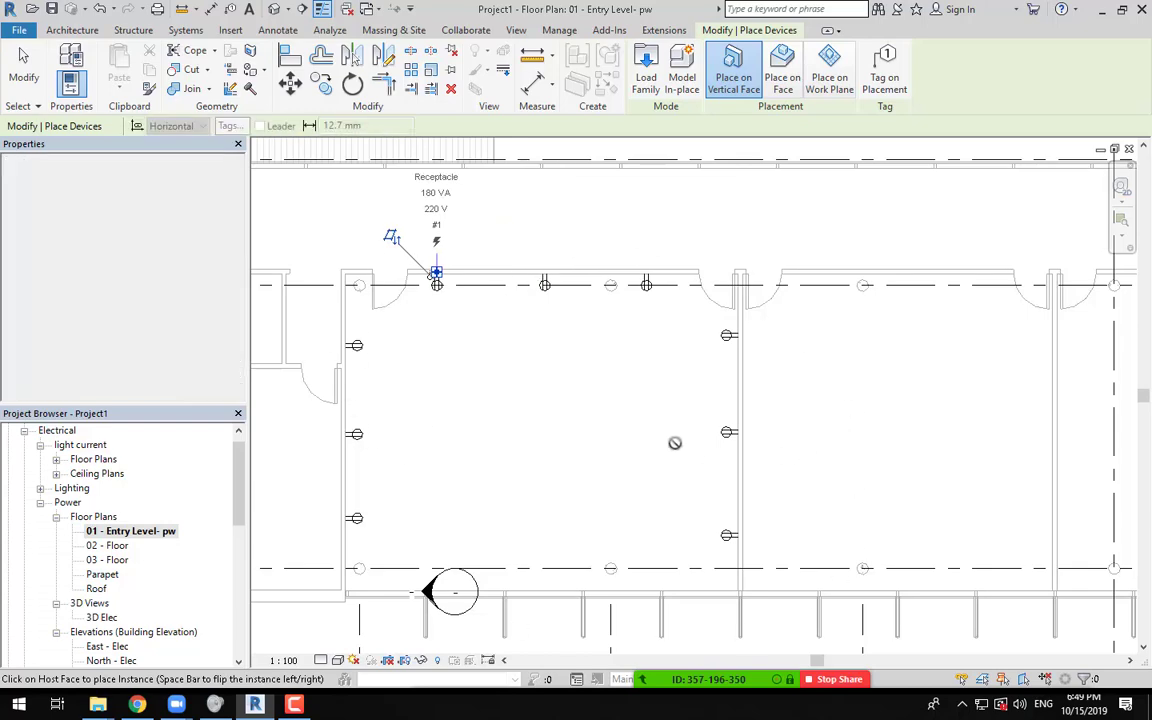
# Step: Place three 220 V duplex receptacles along the west wall of the adjacent room at grid 6
pyautogui.scroll(-2, 632, 415)
pyautogui.moveTo(630, 411); pyautogui.dragTo(501, 442, button='middle')
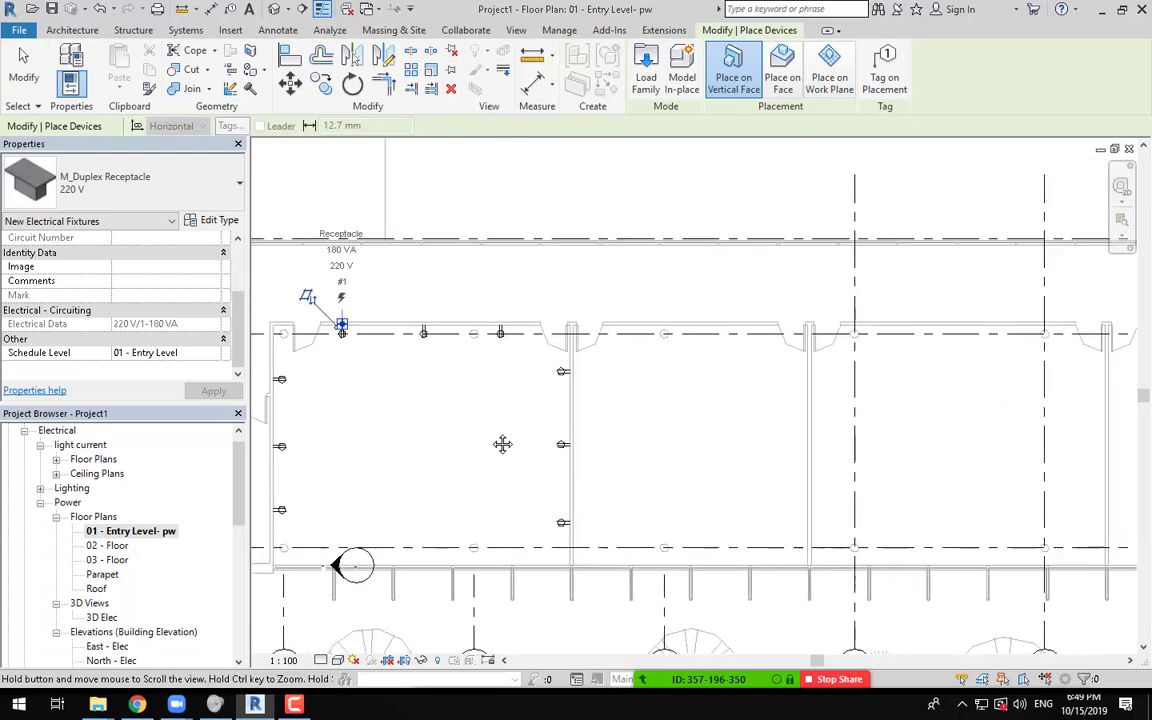
pyautogui.scroll(1, 612, 424)
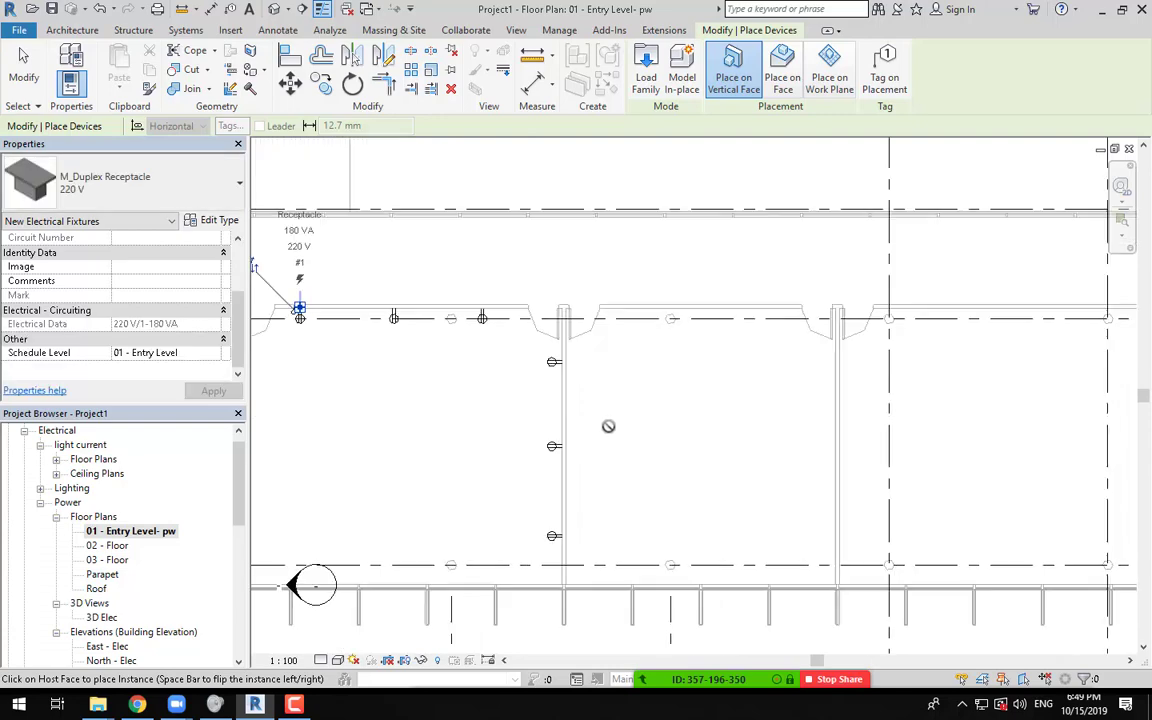
pyautogui.click(566, 362)
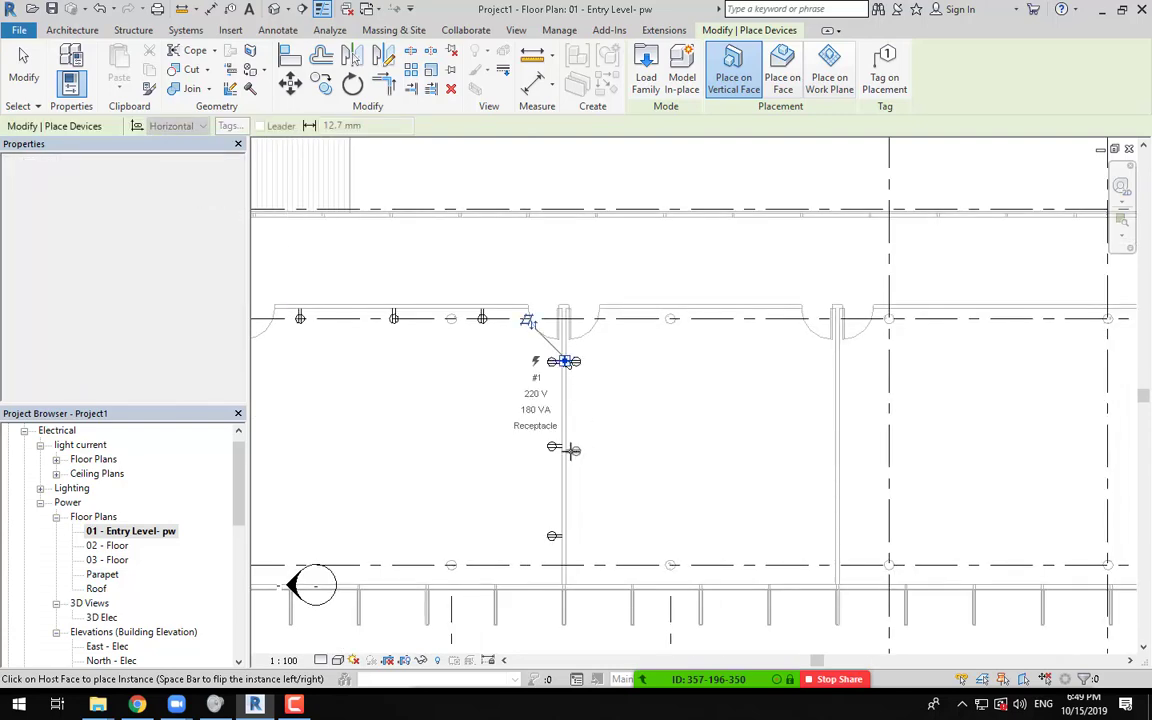
pyautogui.click(568, 450)
pyautogui.click(569, 544)
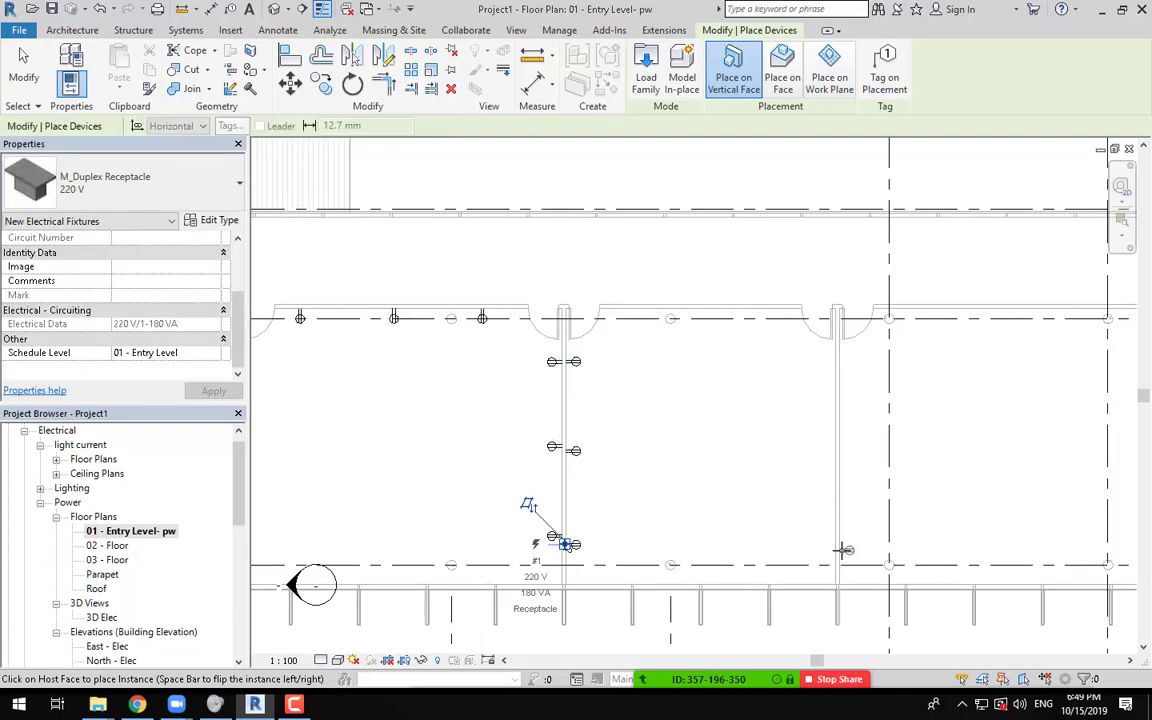
# Step: Place three 220 V duplex receptacles along the east wall and three along the north wall of the grid 6 room, and end placement
pyautogui.click(831, 550)
pyautogui.click(830, 486)
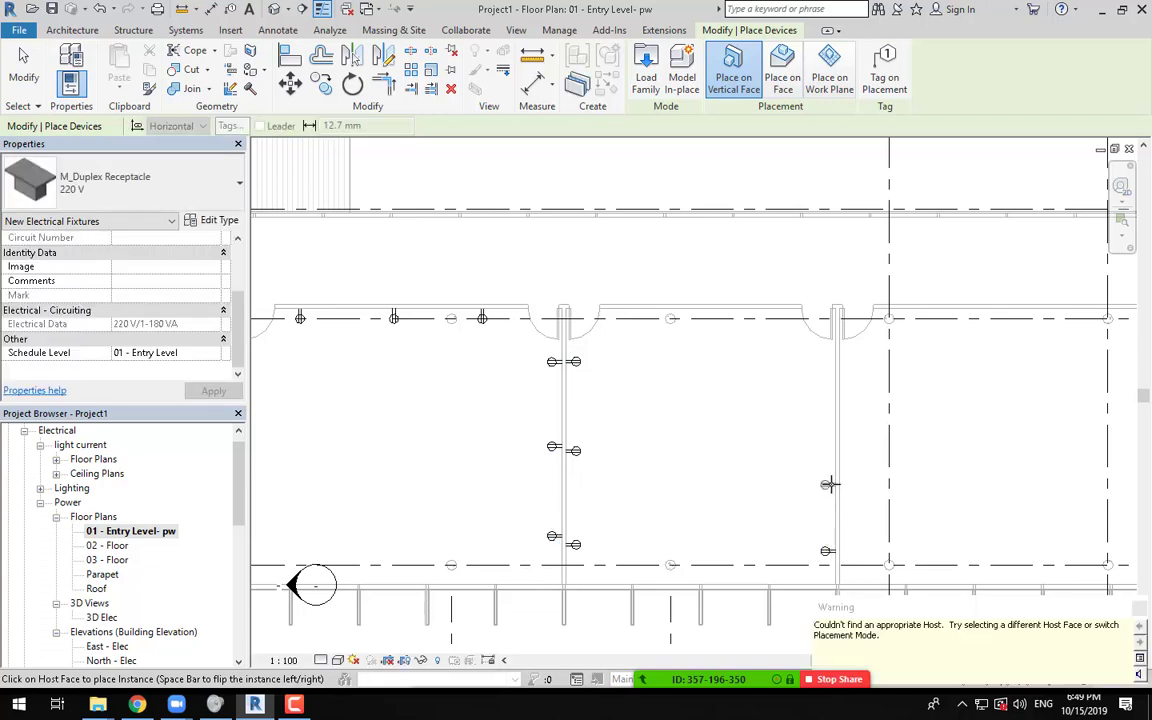
pyautogui.click(830, 481)
pyautogui.click(829, 390)
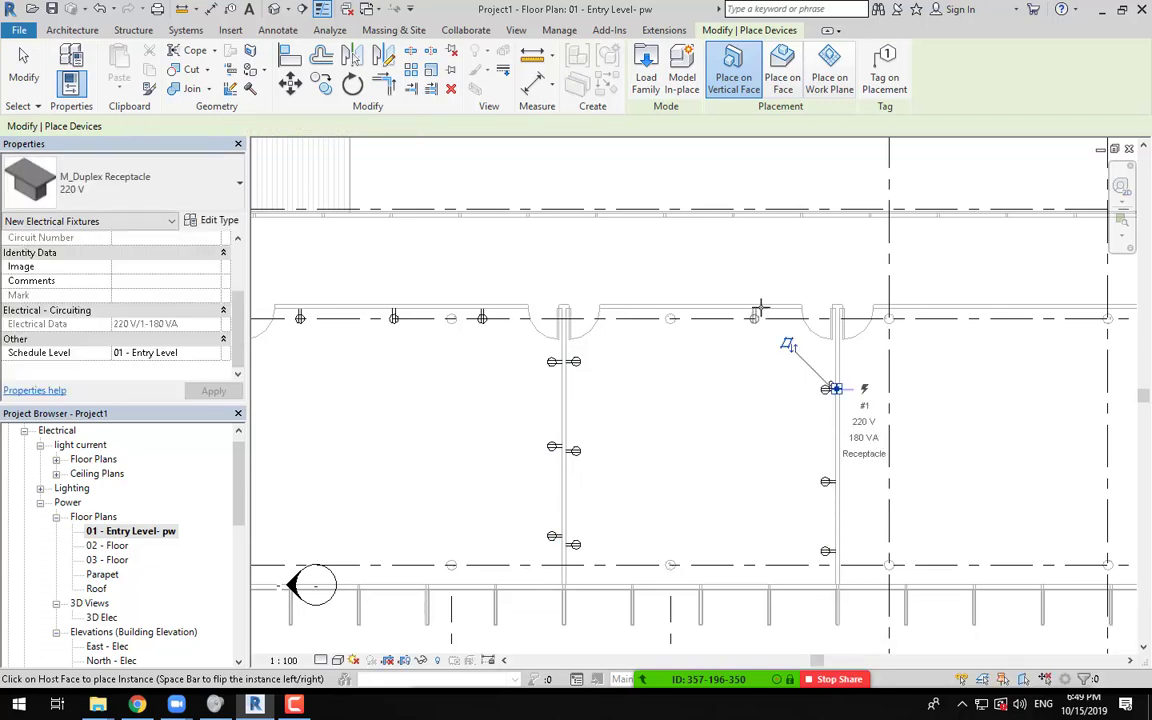
pyautogui.click(765, 316)
pyautogui.click(682, 316)
pyautogui.click(624, 312)
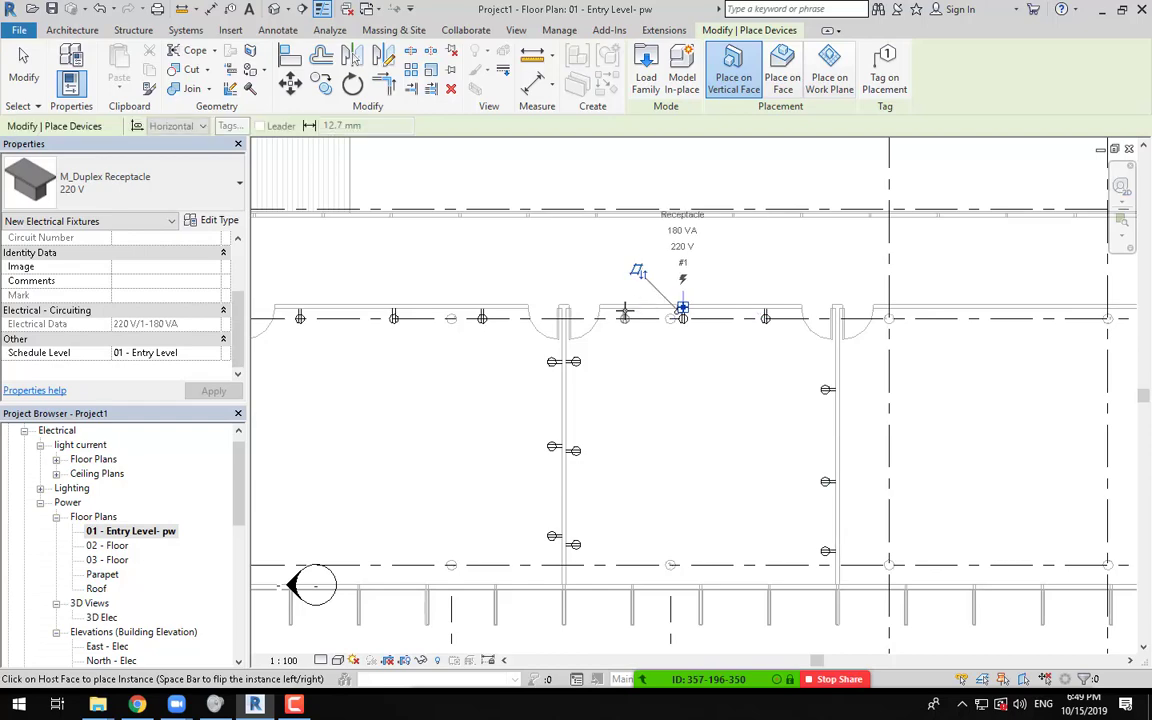
pyautogui.scroll(-2, 550, 424)
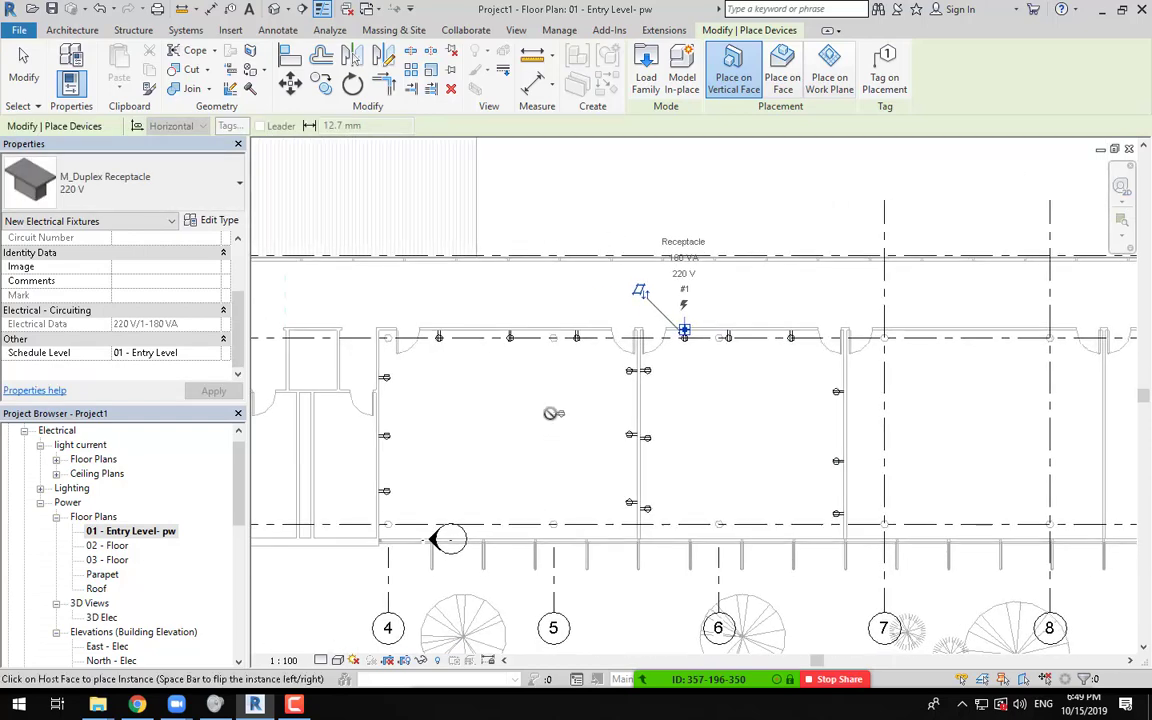
pyautogui.scroll(1, 545, 420)
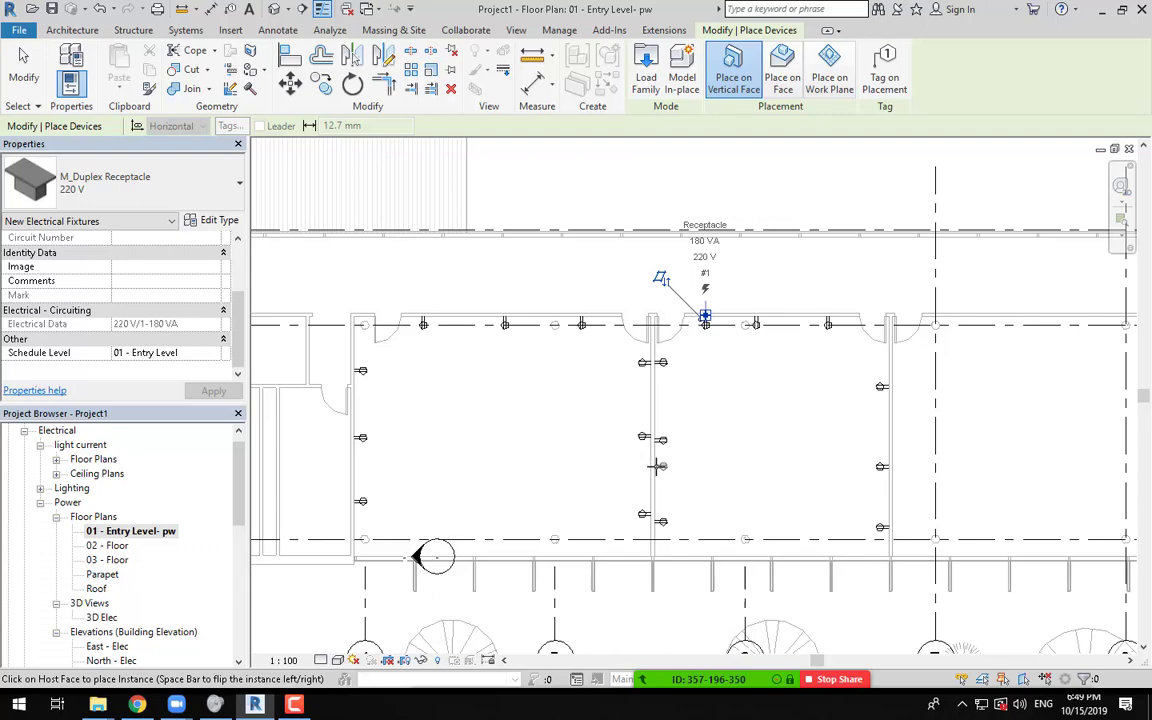
pyautogui.press('Escape')
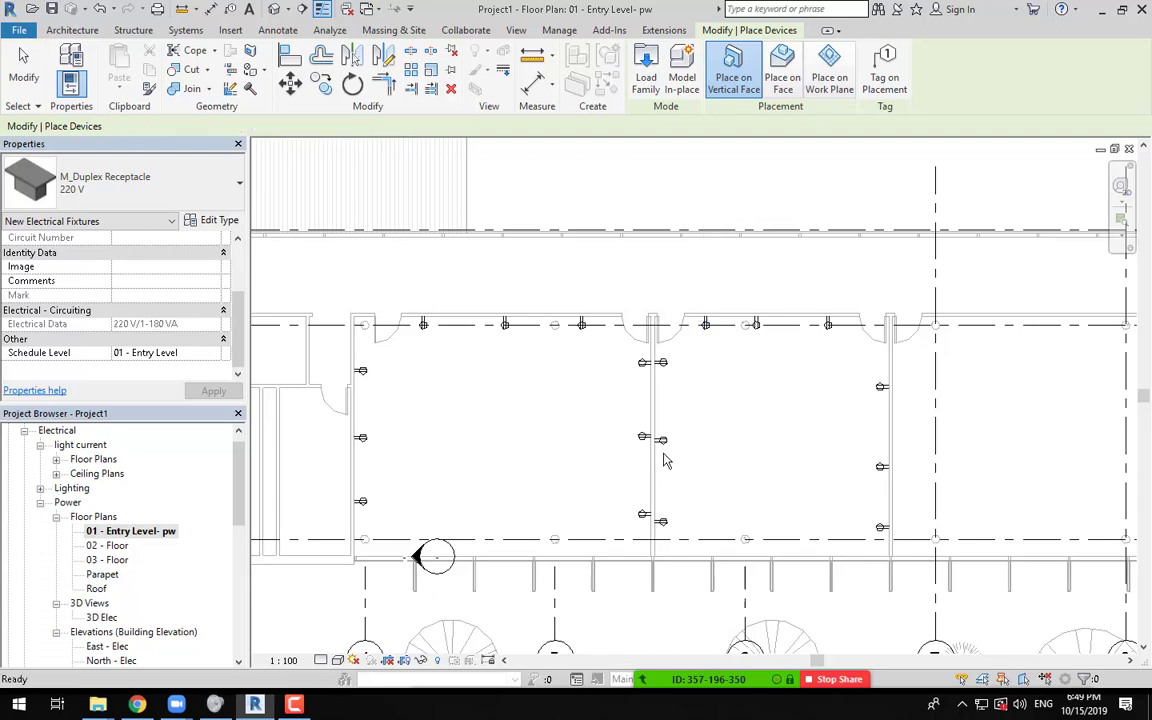
# Step: Start tagging all untagged objects in the 01 - Entry Level- pw plan and choose the Room Tags category
pyautogui.press('Escape')
pyautogui.scroll(-2, 661, 459)
pyautogui.moveTo(677, 434); pyautogui.dragTo(657, 468, button='middle')
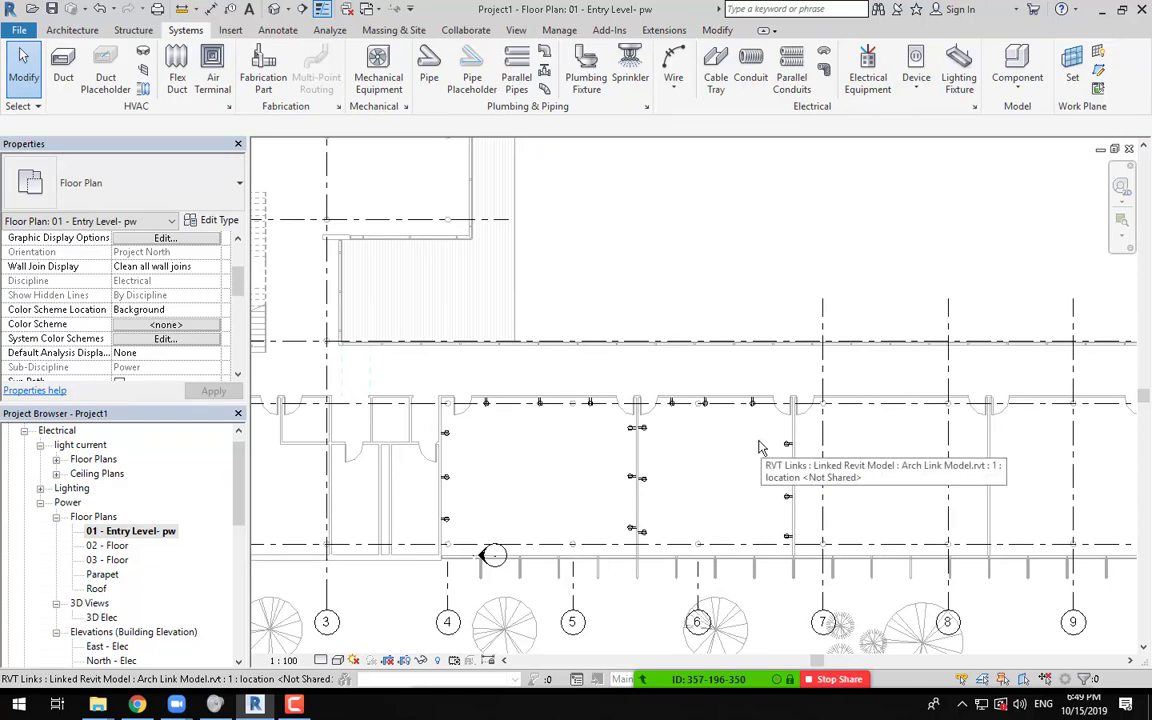
pyautogui.click(280, 31)
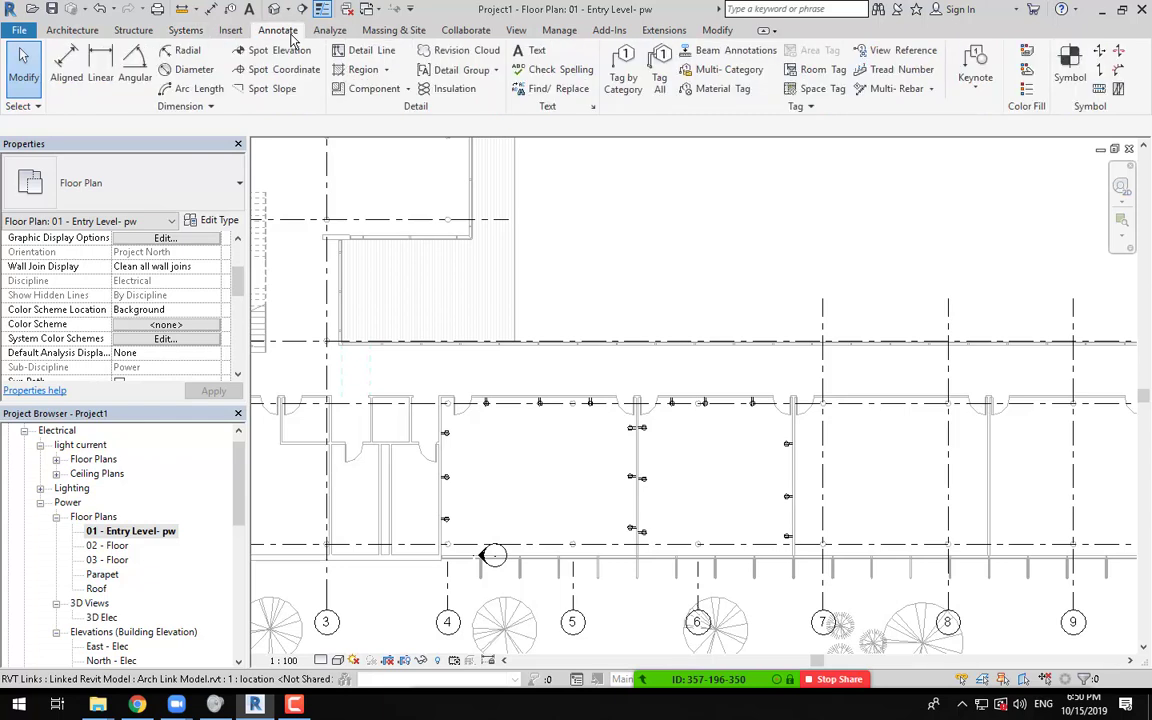
pyautogui.click(668, 92)
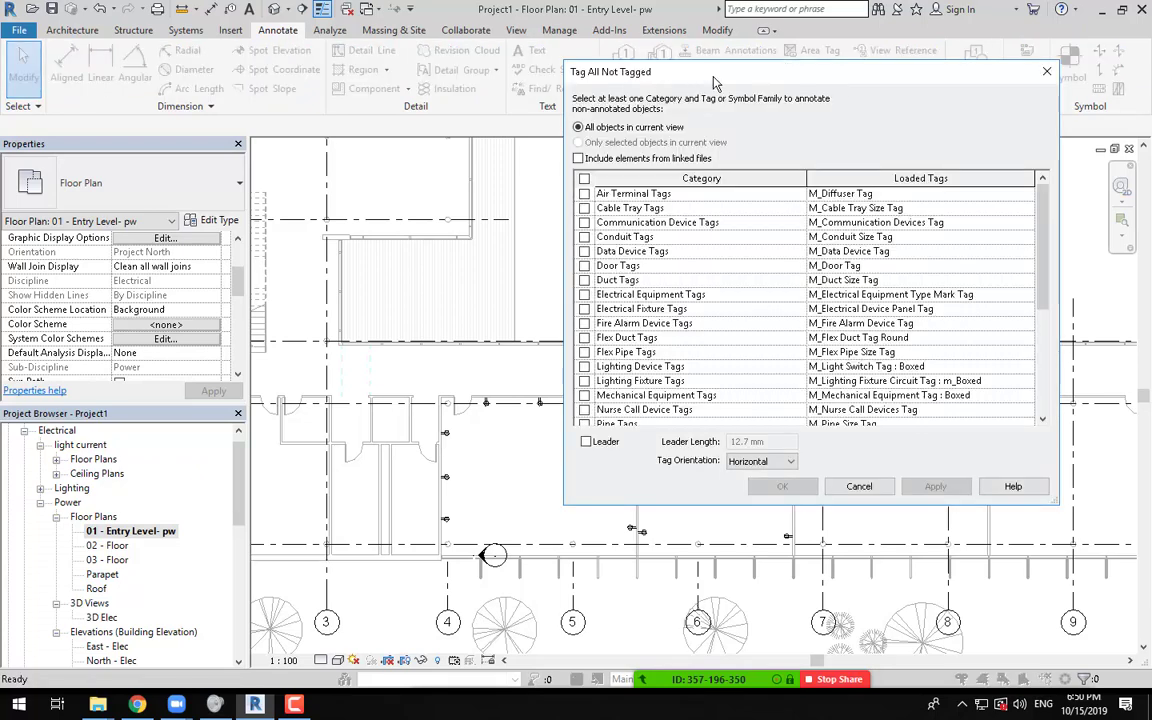
pyautogui.moveTo(684, 78); pyautogui.dragTo(503, 84)
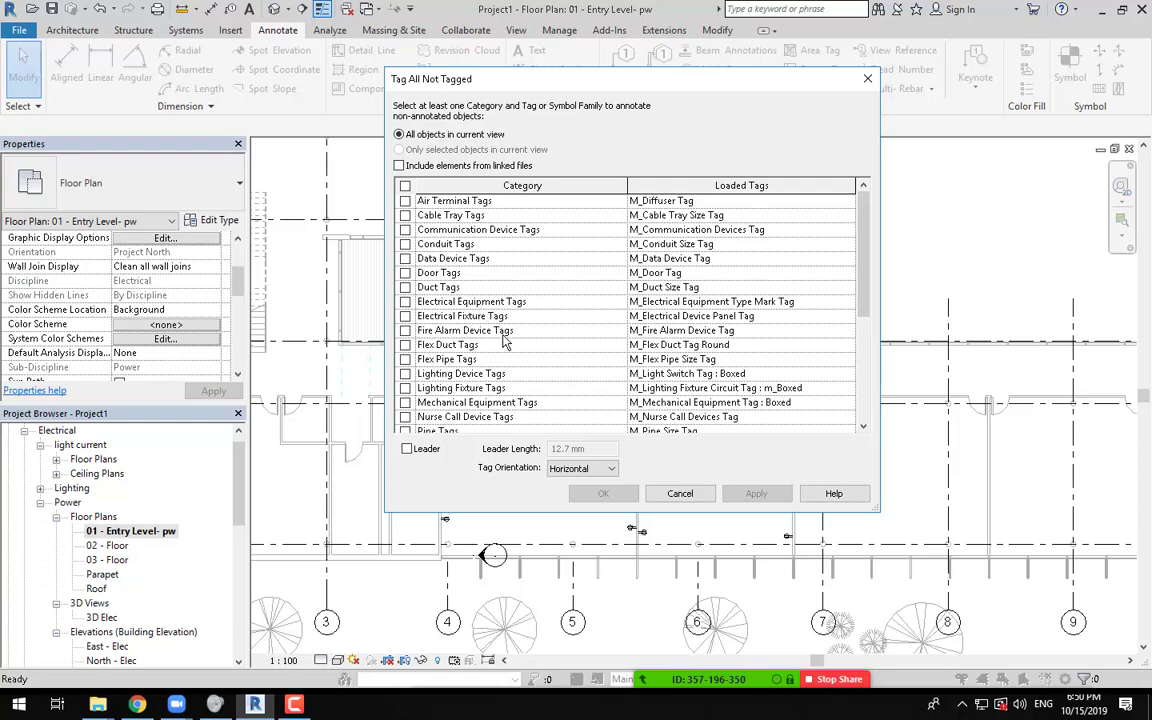
pyautogui.scroll(-2, 505, 342)
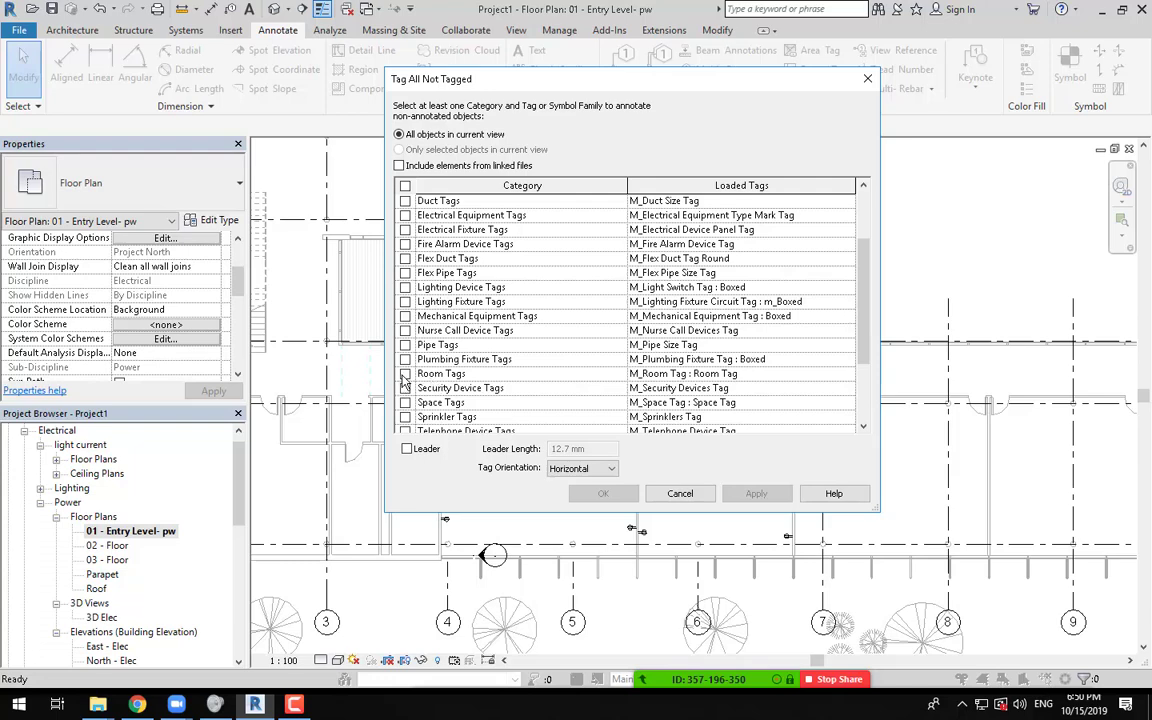
pyautogui.click(433, 375)
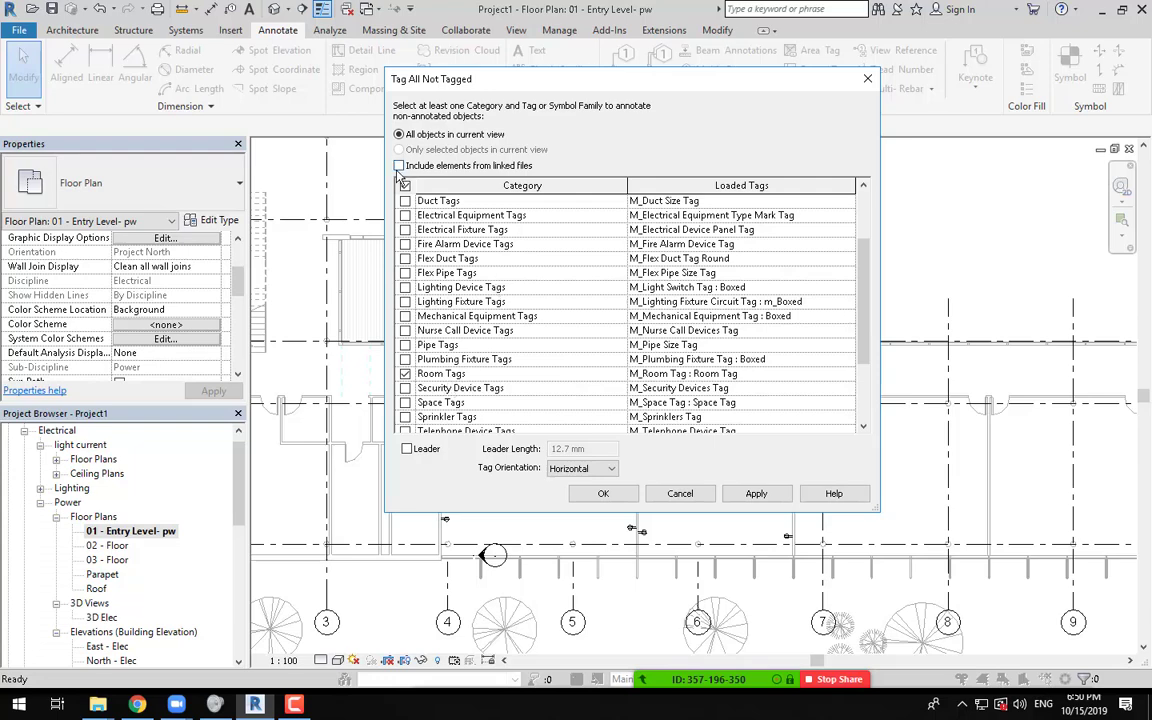
pyautogui.moveTo(688, 677)
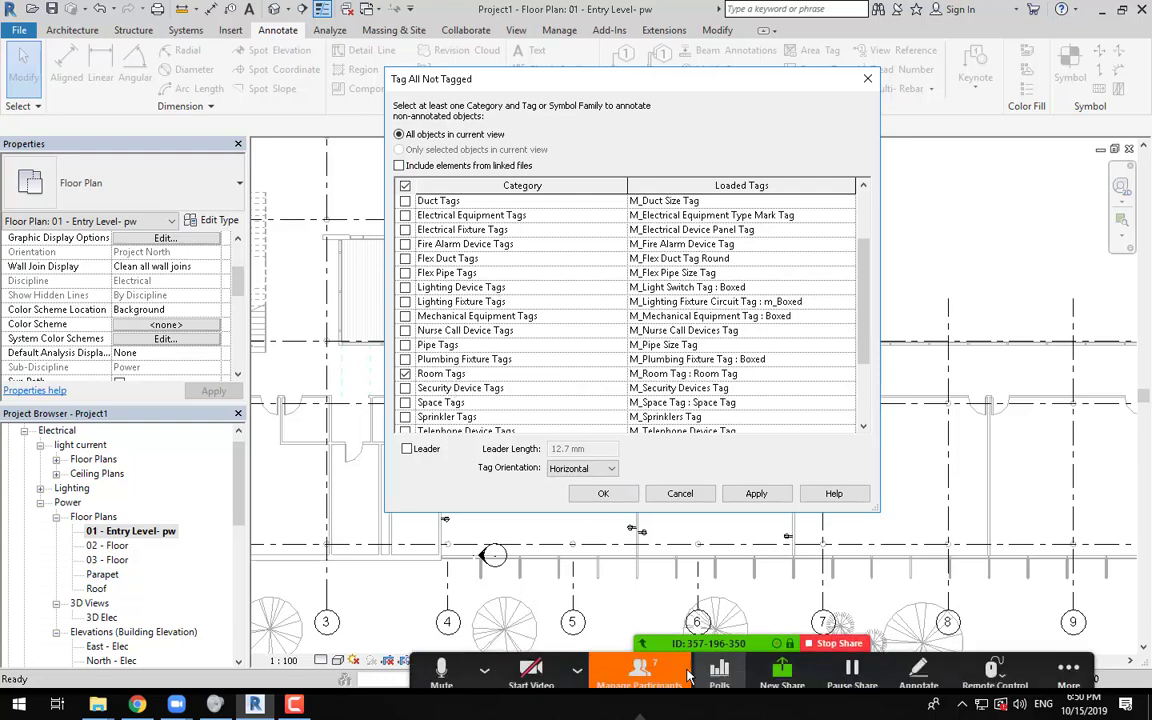
pyautogui.click(484, 670)
pyautogui.click(295, 705)
pyautogui.click(1082, 638)
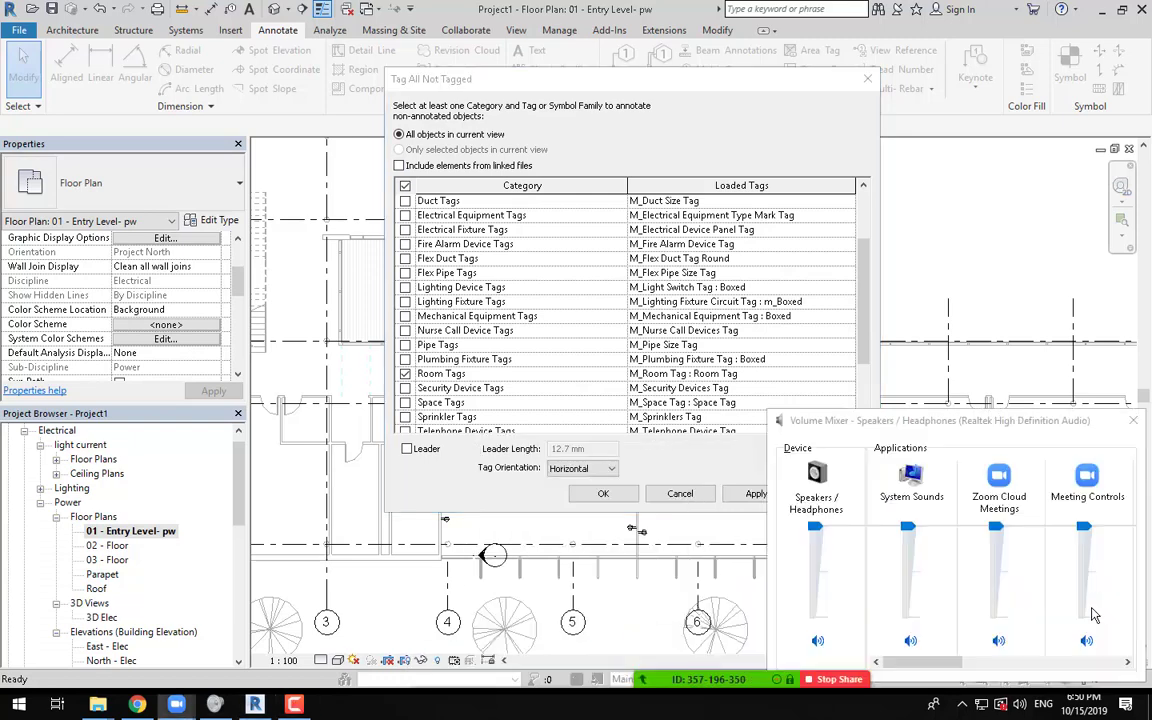
pyautogui.click(1020, 377)
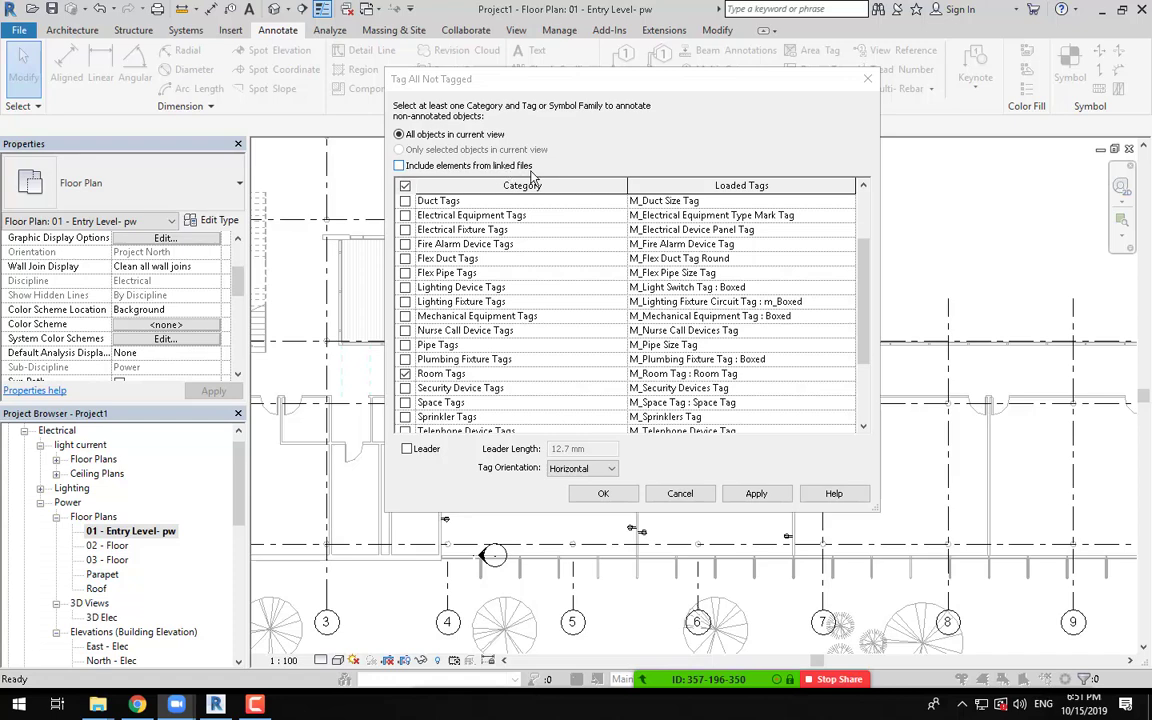
# Step: Include elements from linked files and tag the rooms with M_Room Tag : Room Tag With Area
pyautogui.click(399, 166)
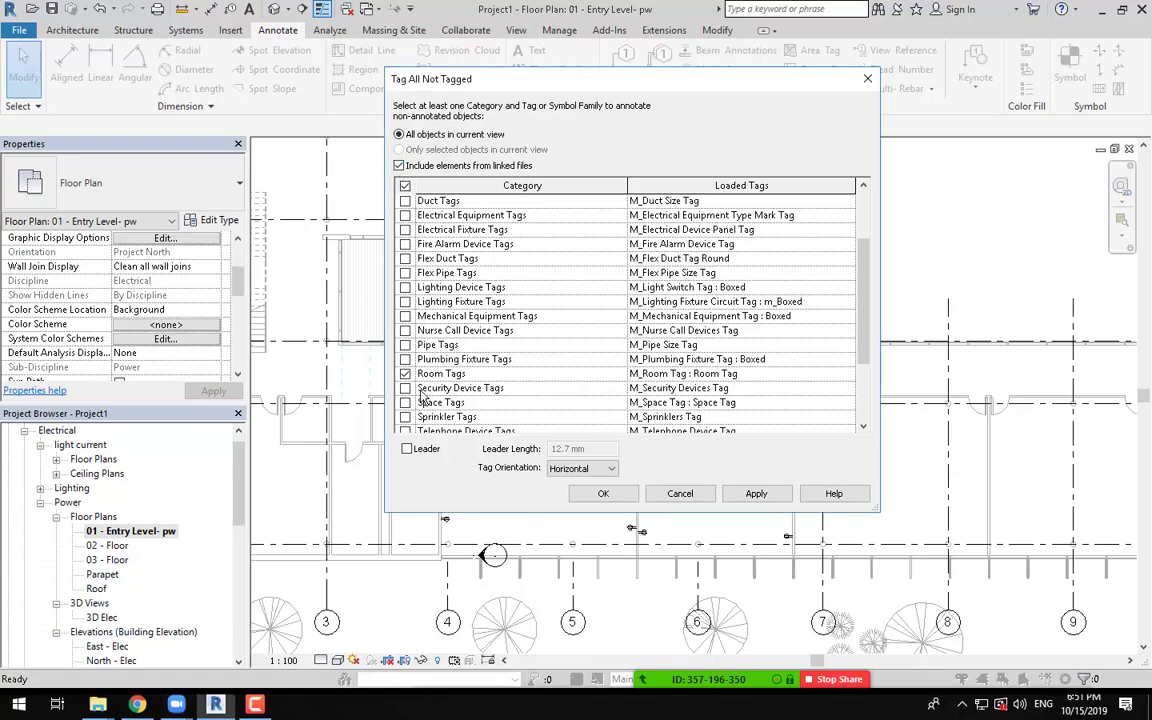
pyautogui.click(812, 376)
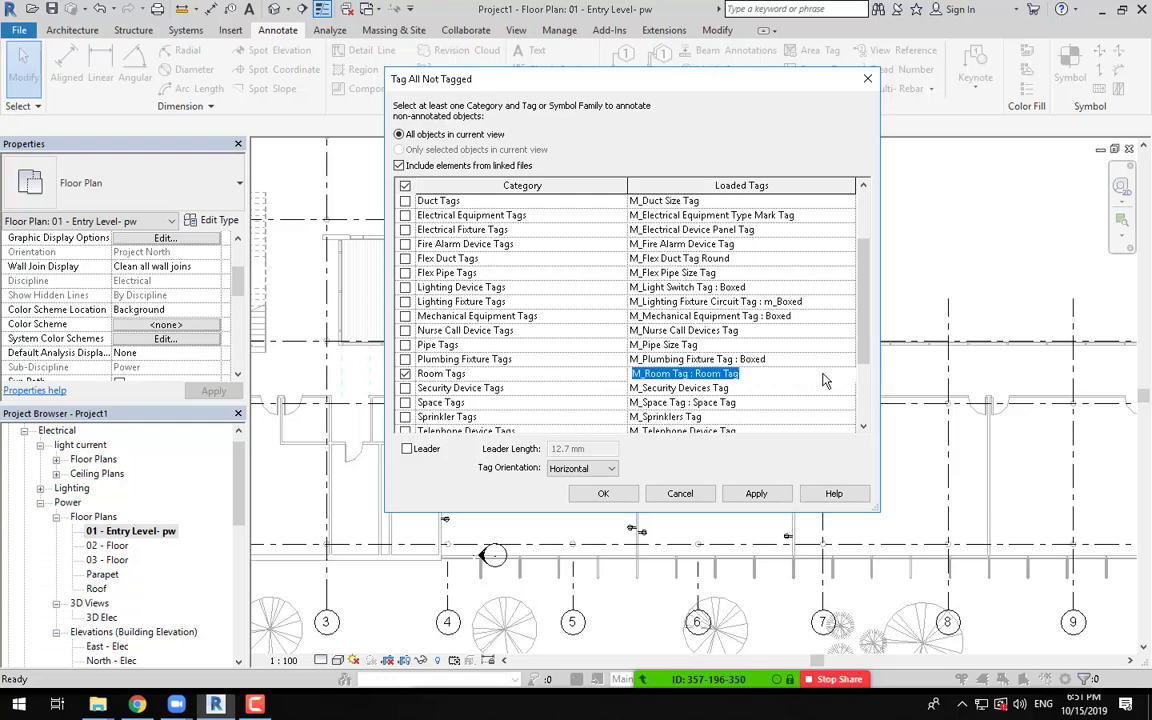
pyautogui.click(847, 374)
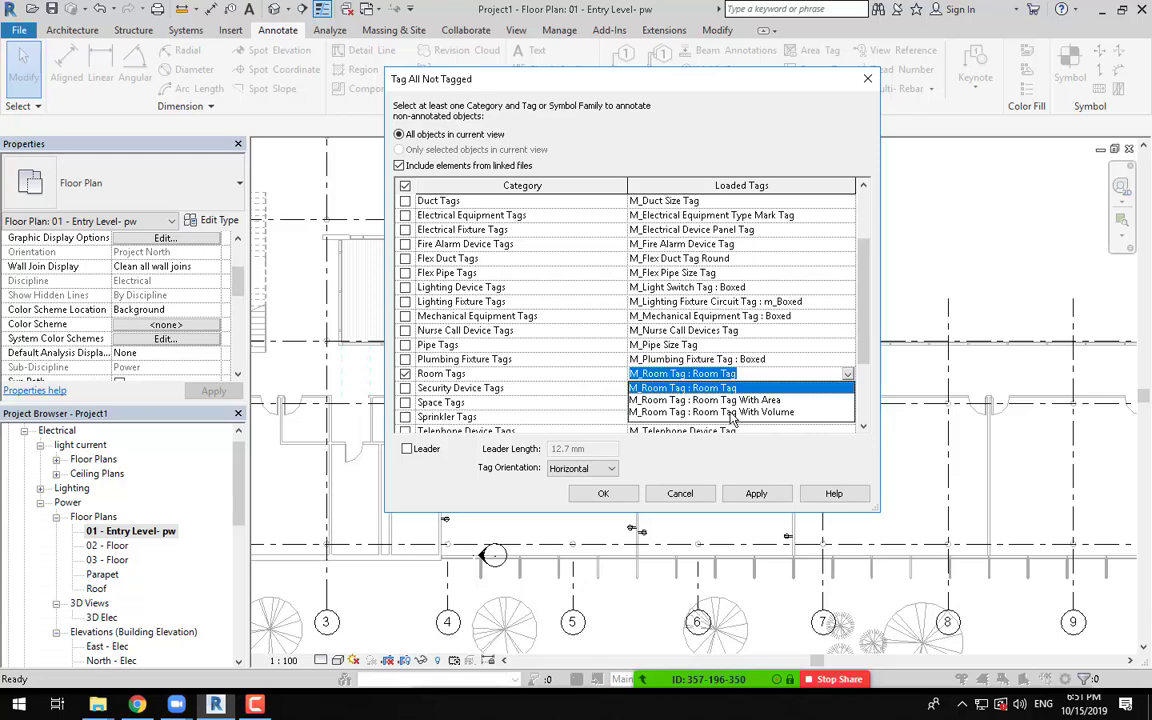
pyautogui.click(740, 400)
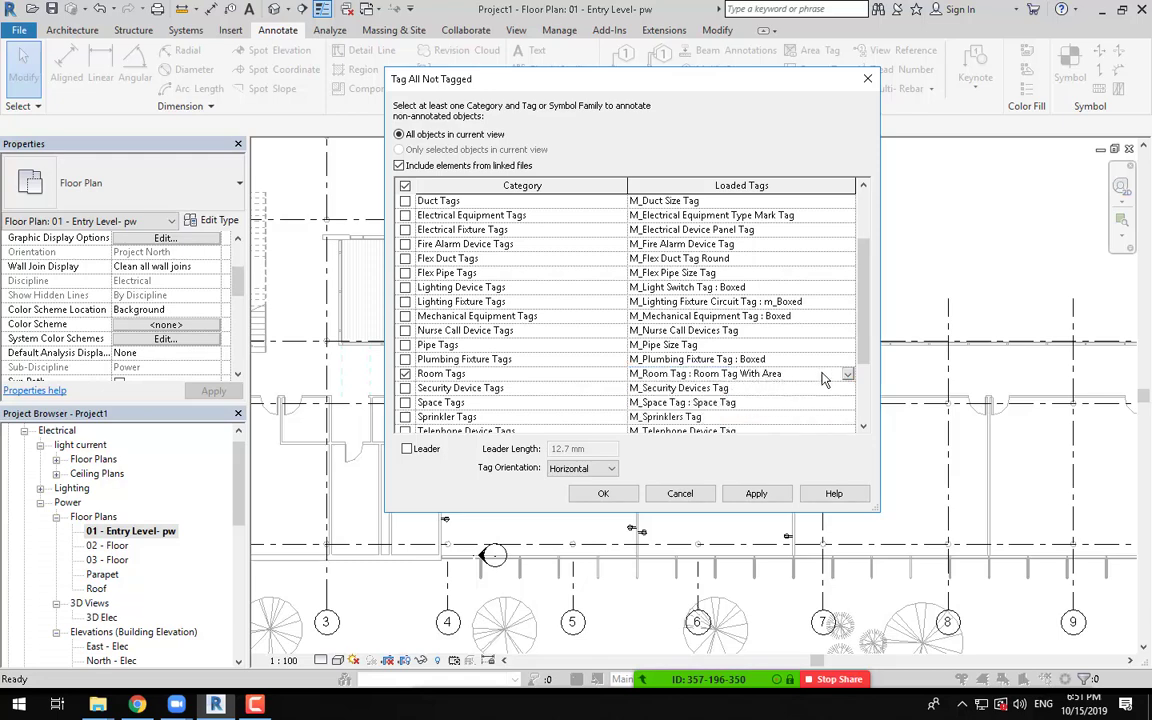
pyautogui.click(603, 494)
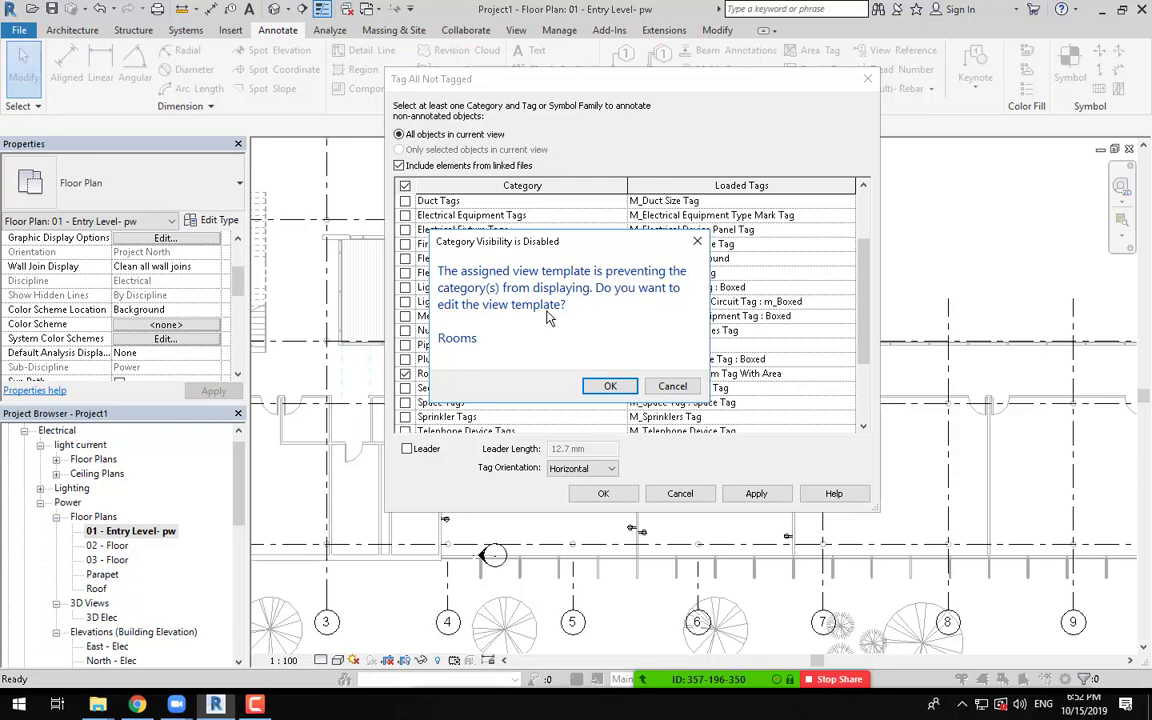
# Step: Open the visibility overrides of power template Plan for editing and check the Room Tags annotation category
pyautogui.click(610, 385)
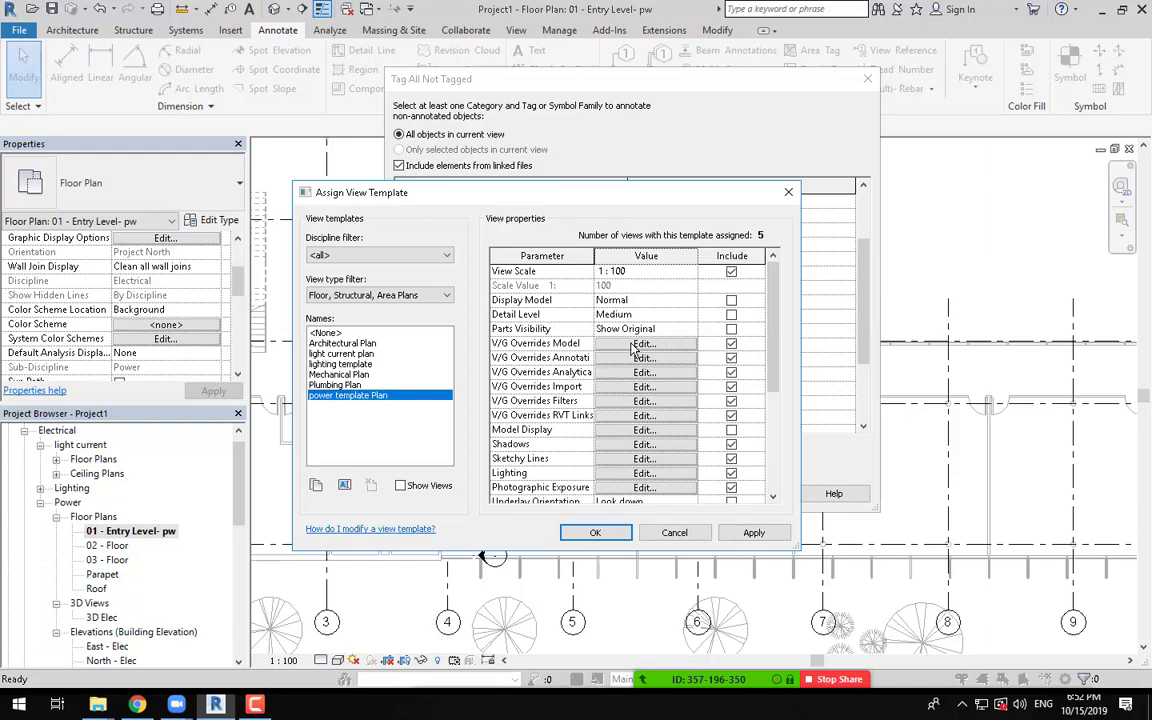
pyautogui.click(640, 344)
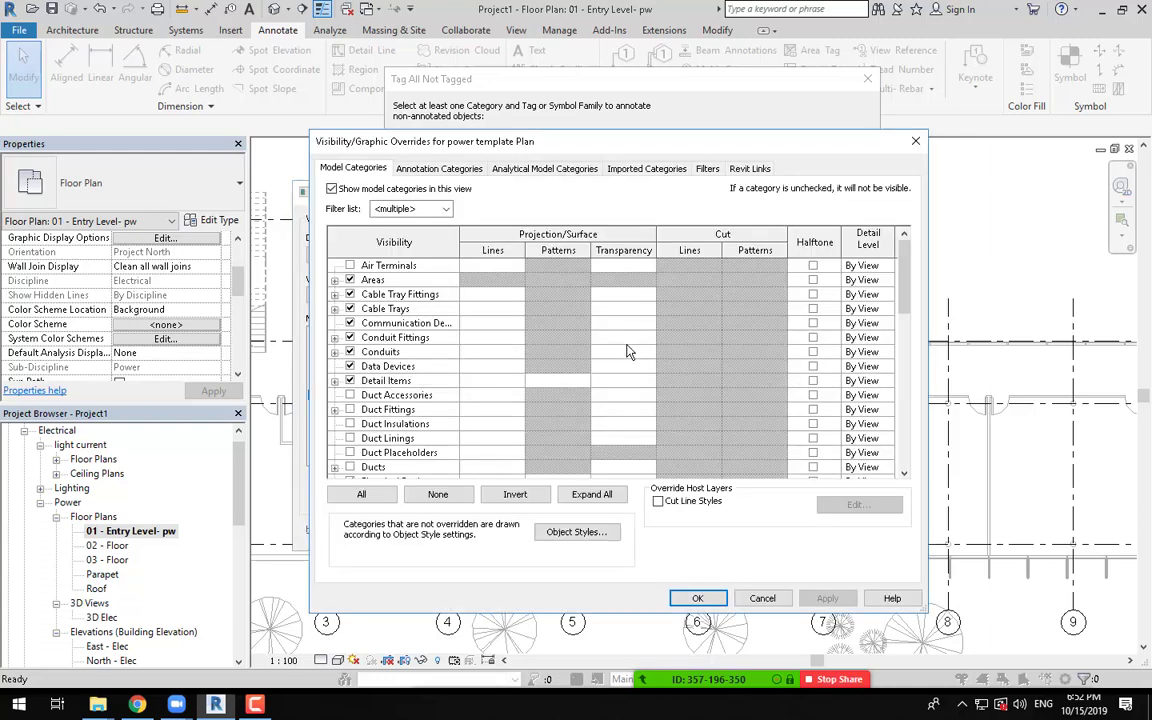
pyautogui.click(424, 172)
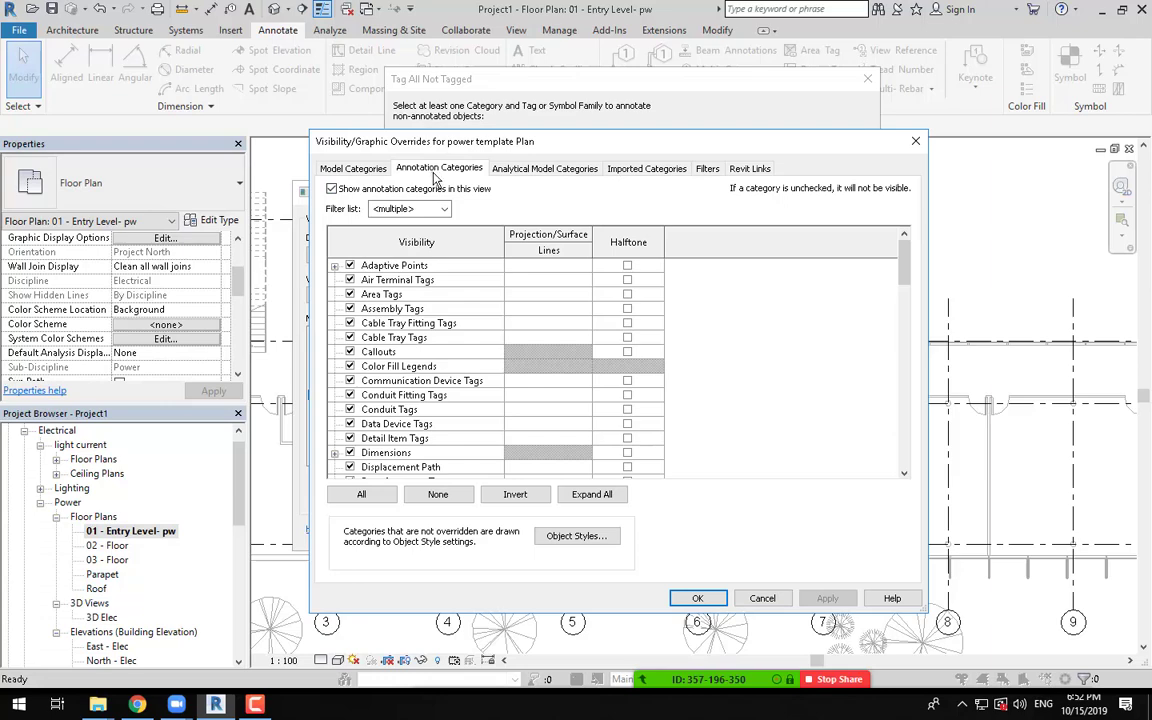
pyautogui.scroll(-1, 408, 323)
pyautogui.click(425, 368)
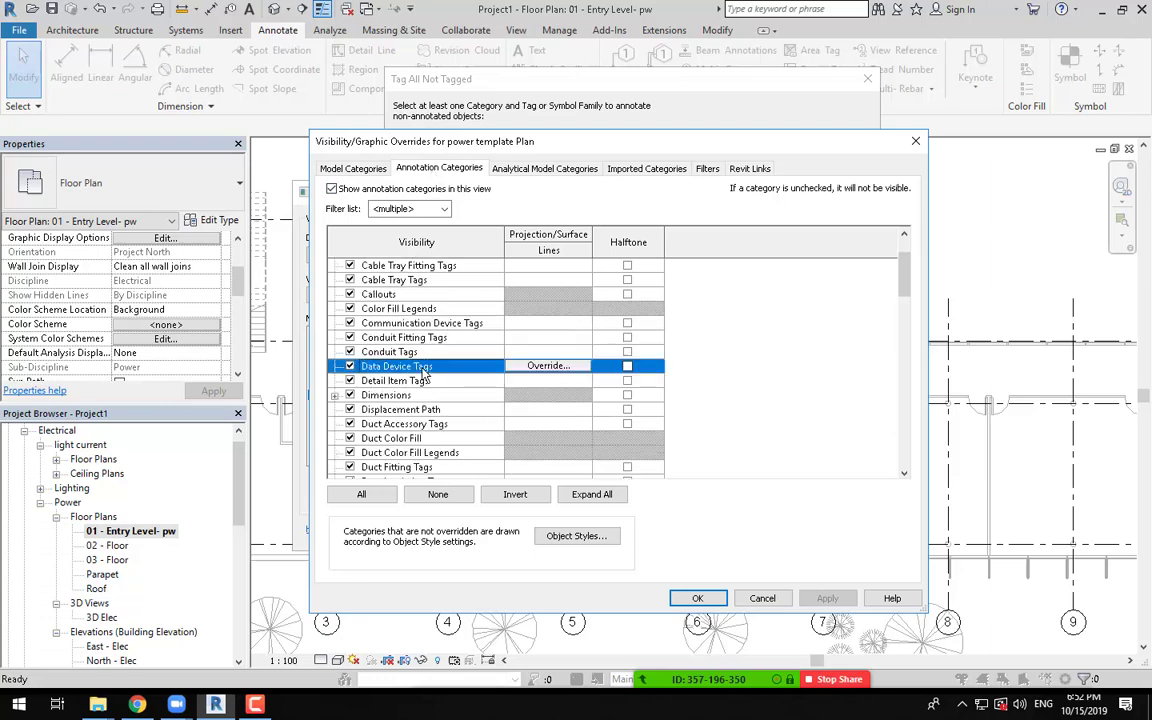
pyautogui.press('r')
pyautogui.scroll(-8, 424, 377)
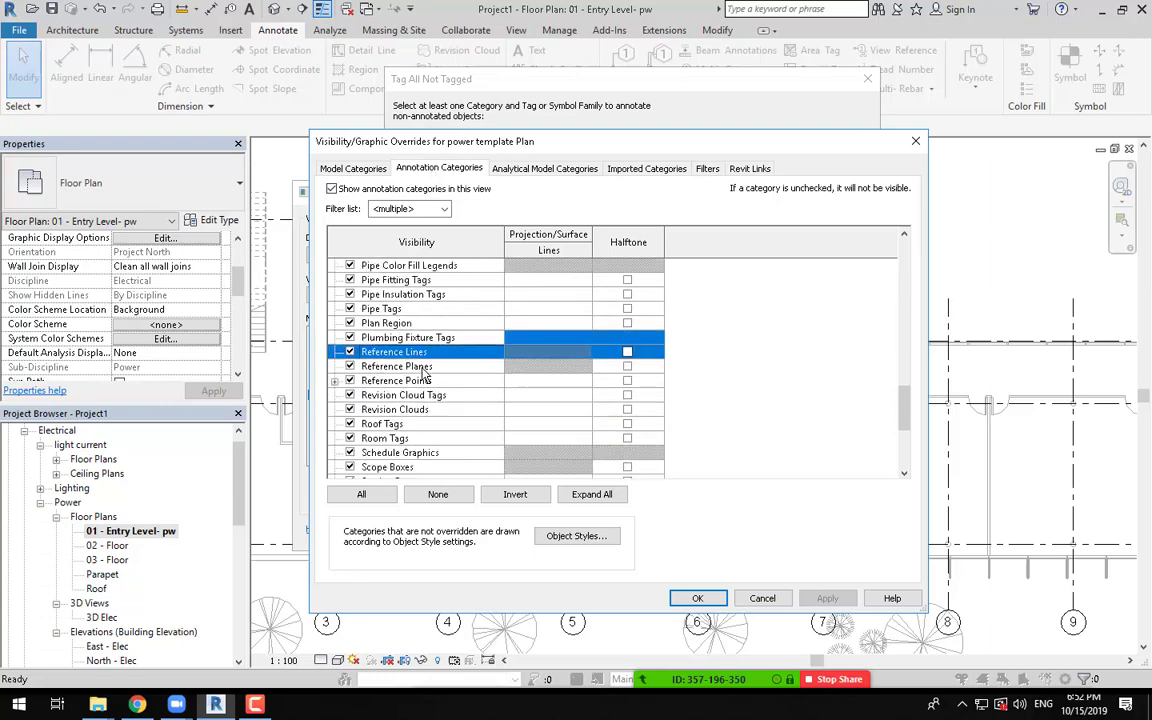
pyautogui.click(386, 424)
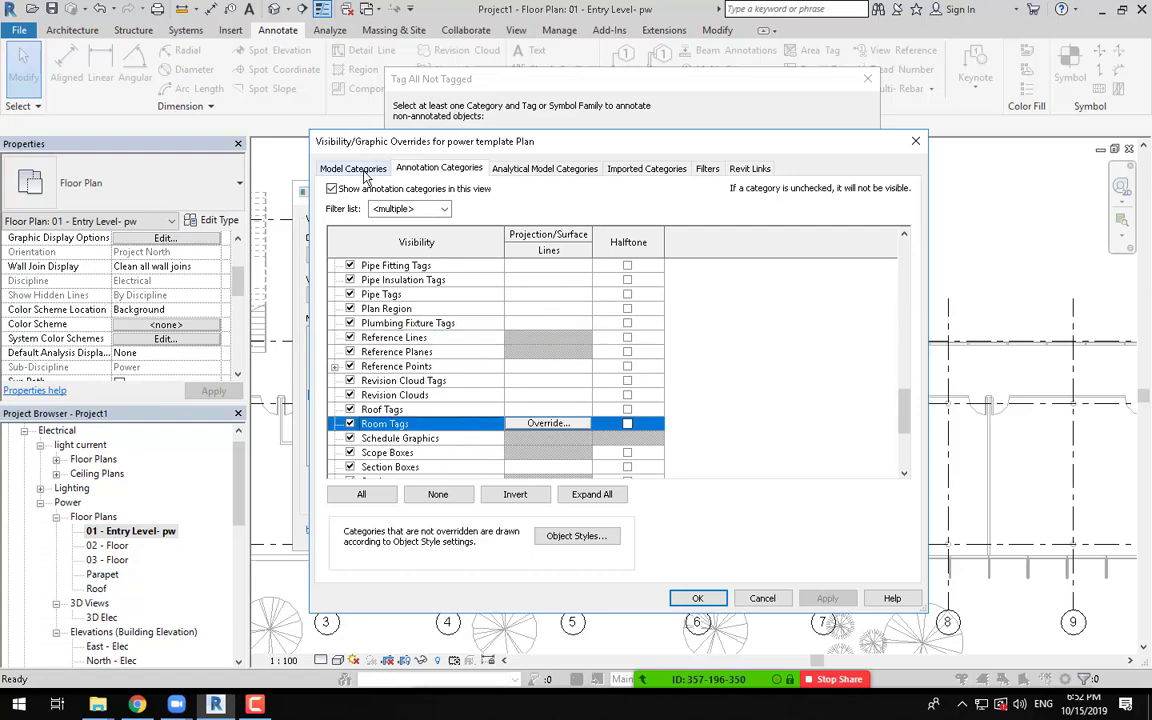
# Step: Turn on the Rooms model category in power template Plan, then apply the room tags to the plan
pyautogui.click(366, 176)
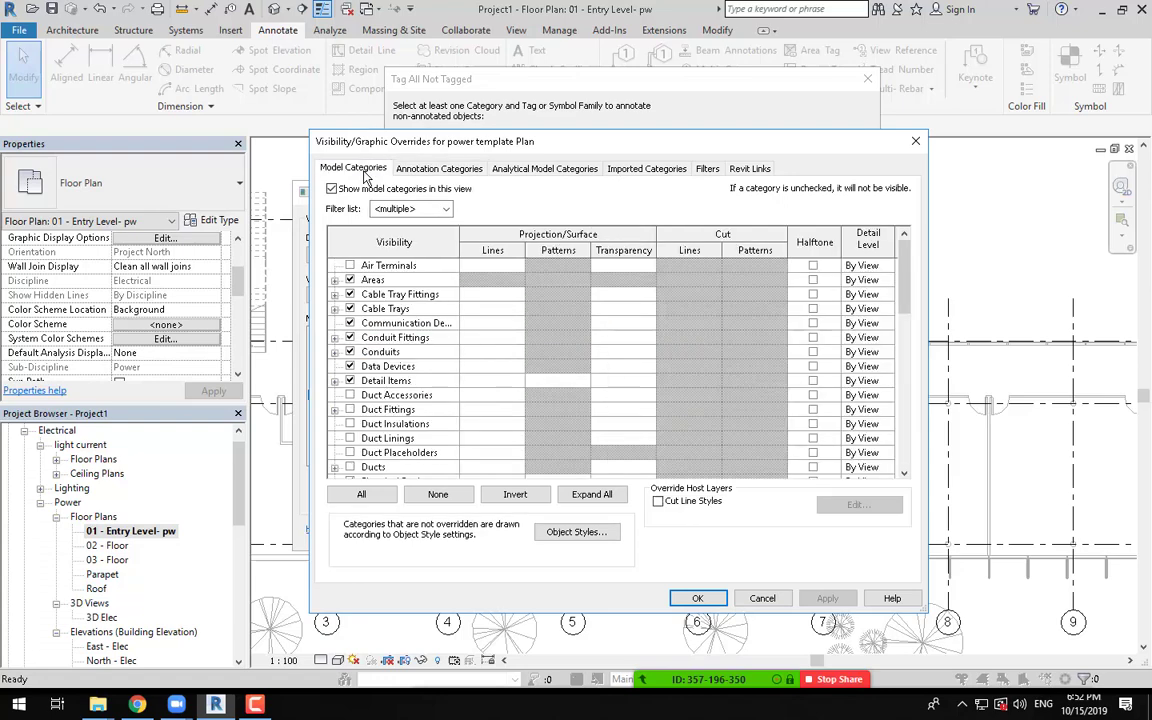
pyautogui.click(386, 328)
pyautogui.press('r')
pyautogui.scroll(-1, 396, 372)
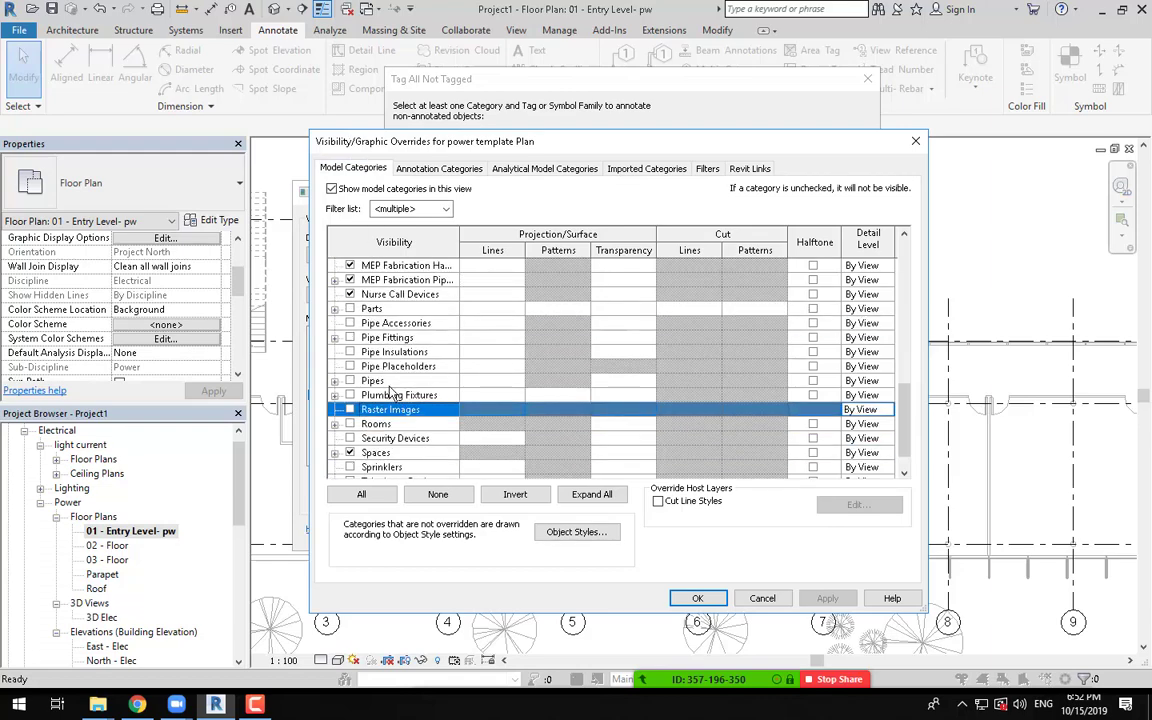
pyautogui.click(366, 427)
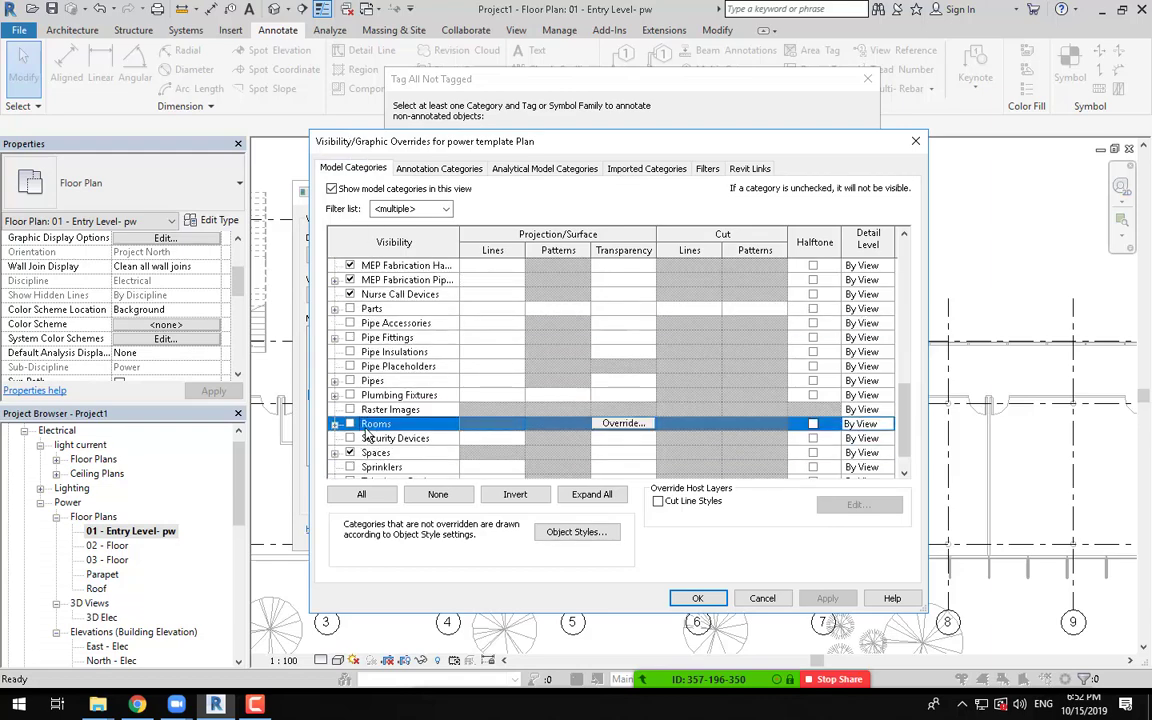
pyautogui.click(349, 424)
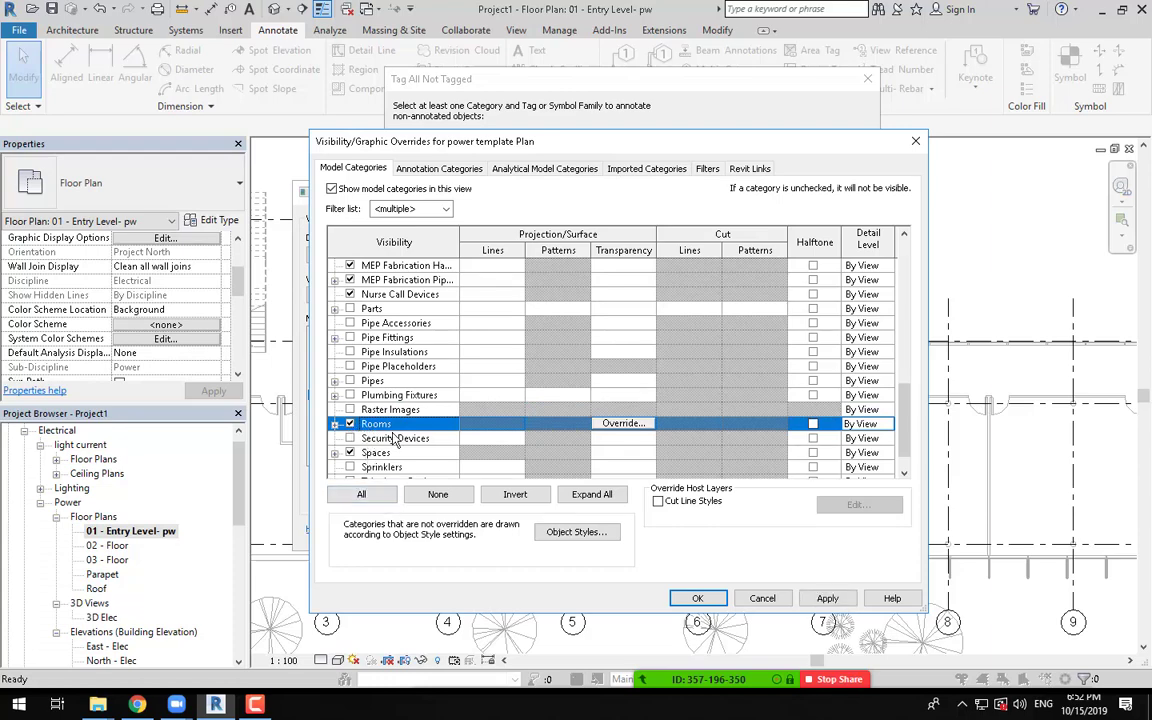
pyautogui.click(697, 598)
pyautogui.click(595, 532)
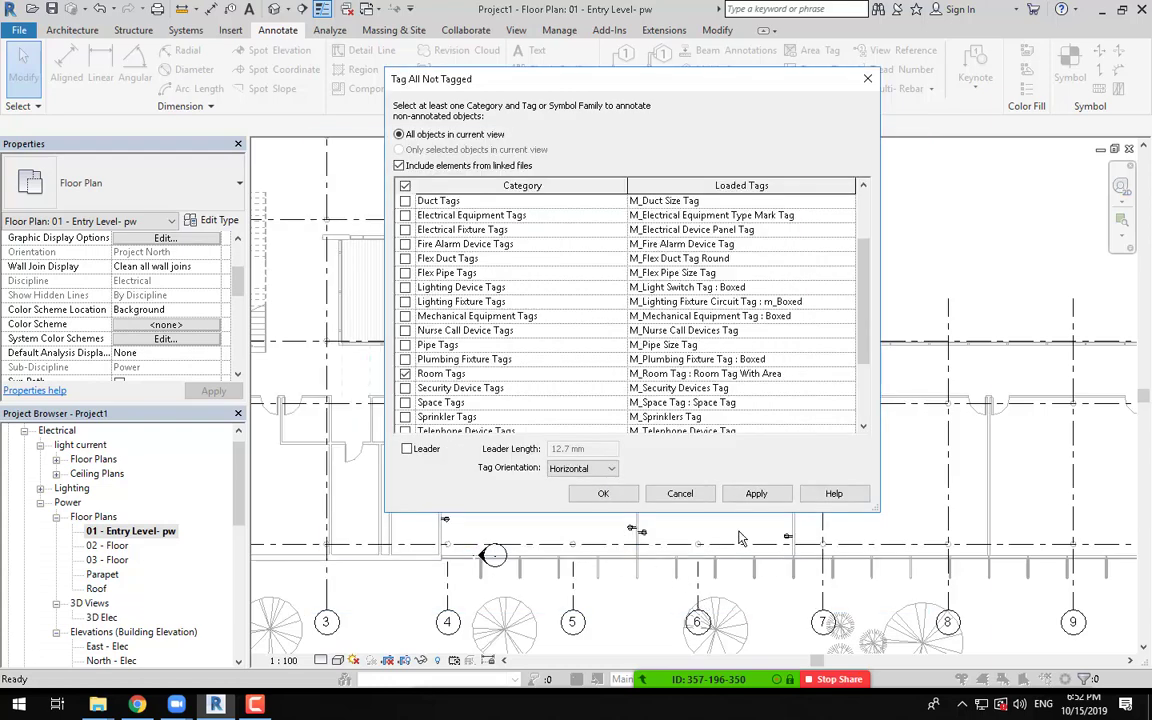
pyautogui.click(608, 493)
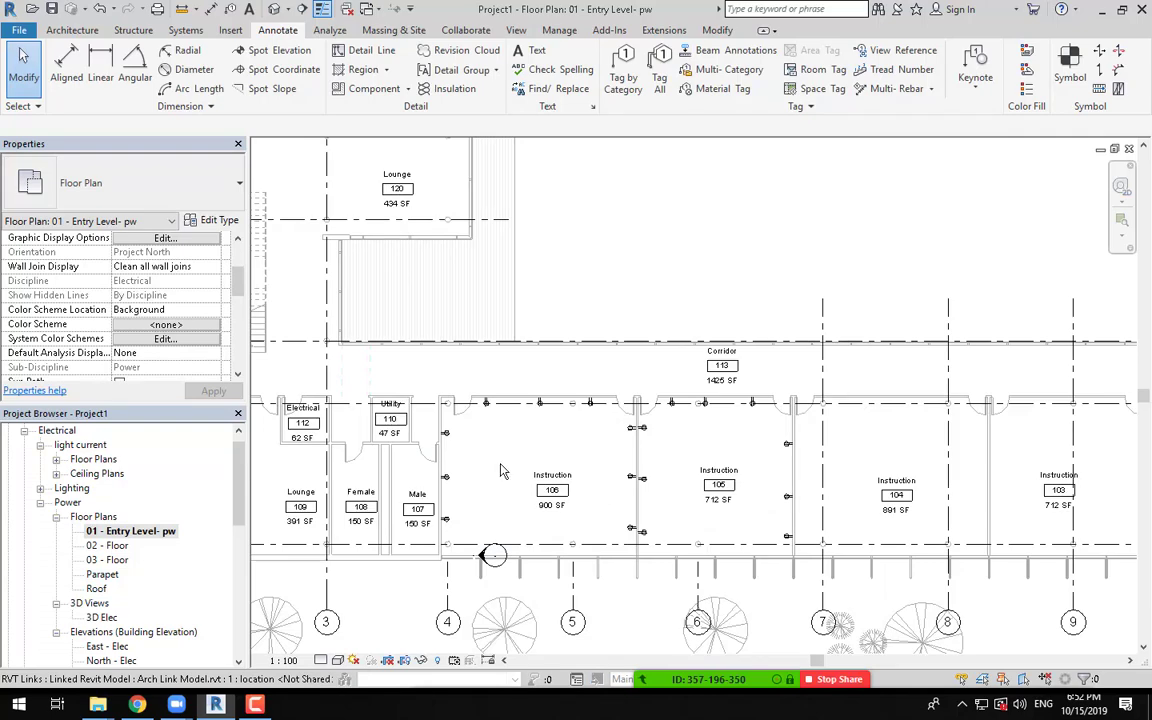
# Step: Examine the room names, numbers and areas tagged in the instruction rooms and the corridor
pyautogui.scroll(2, 630, 483)
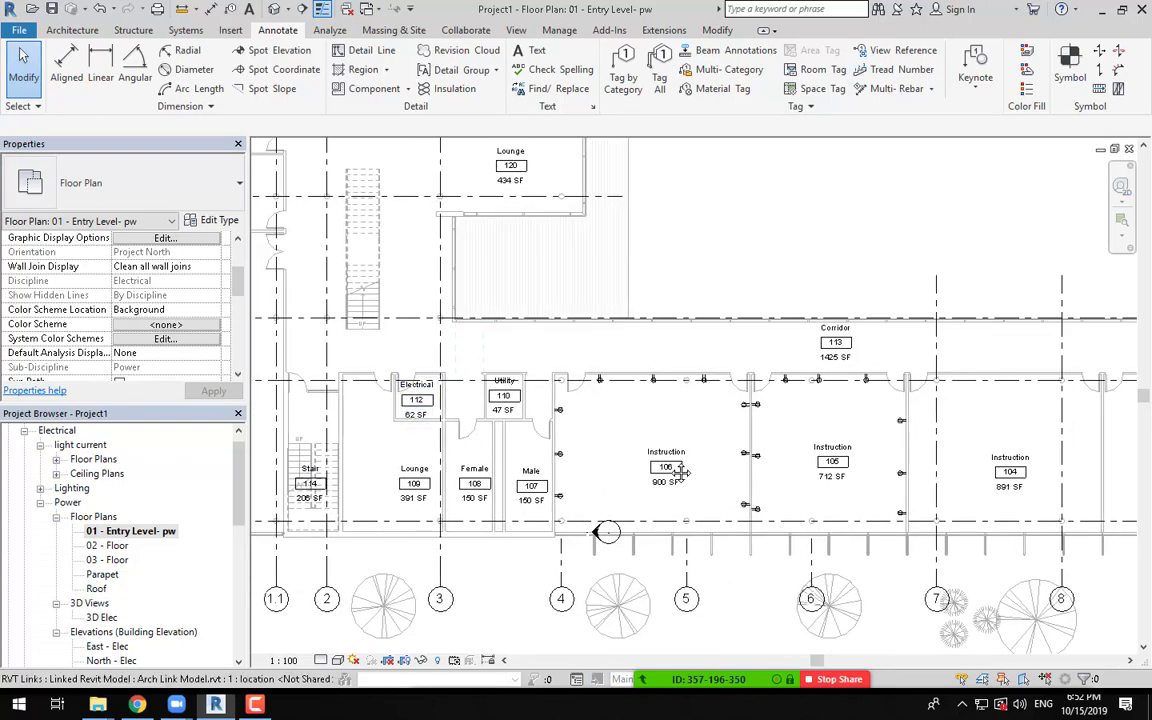
pyautogui.moveTo(685, 476); pyautogui.dragTo(587, 479, button='middle')
pyautogui.scroll(-1, 893, 484)
pyautogui.moveTo(893, 484); pyautogui.dragTo(710, 500, button='middle')
pyautogui.moveTo(644, 515); pyautogui.dragTo(720, 508, button='middle')
pyautogui.scroll(5, 540, 474)
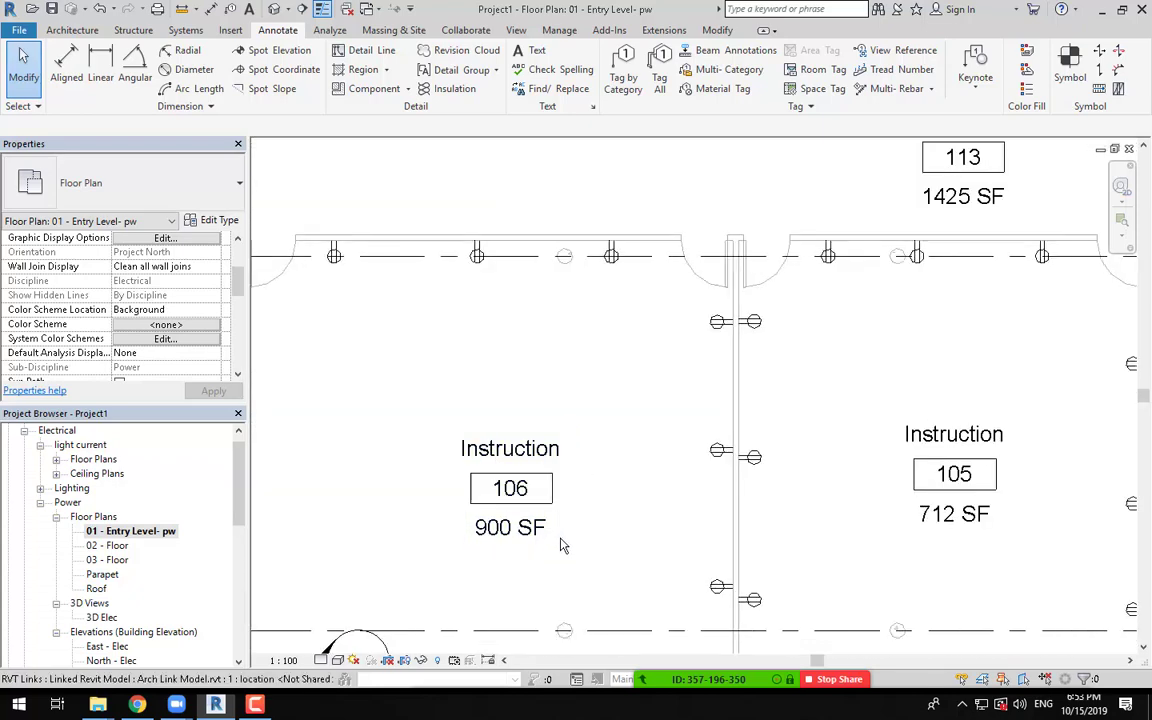
pyautogui.scroll(-2, 636, 534)
pyautogui.moveTo(789, 533); pyautogui.dragTo(713, 537, button='middle')
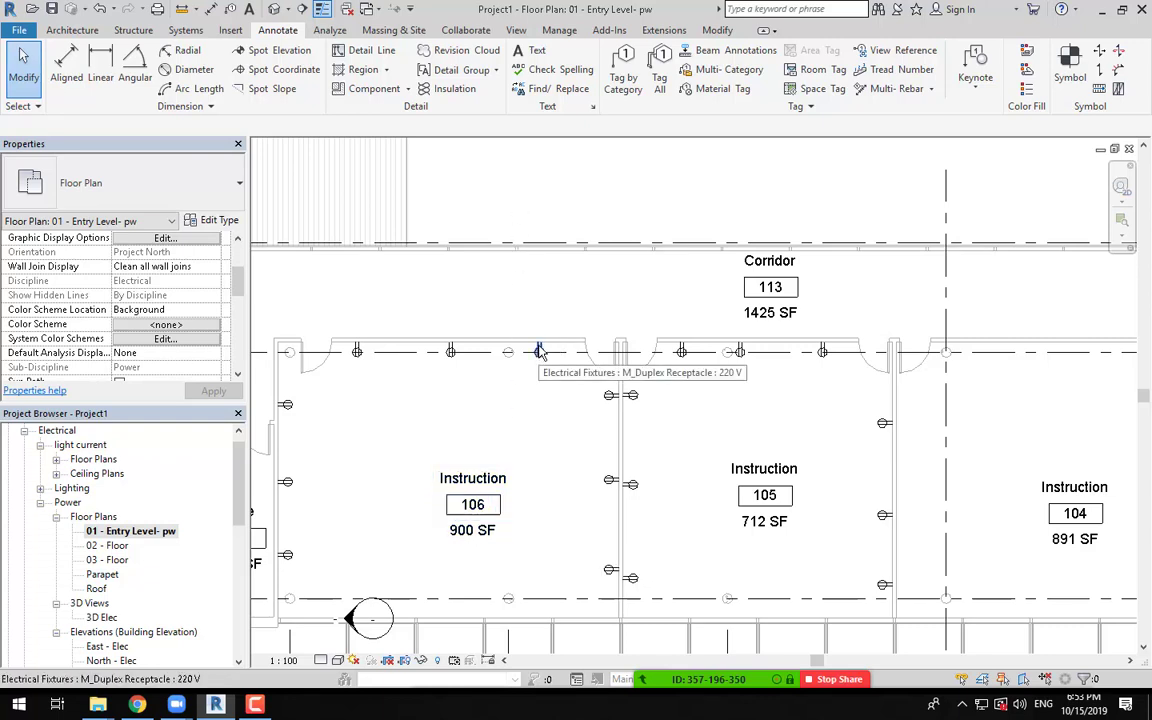
# Step: Review the Common discipline's unit formats in the project units, including the area format
pyautogui.click(543, 31)
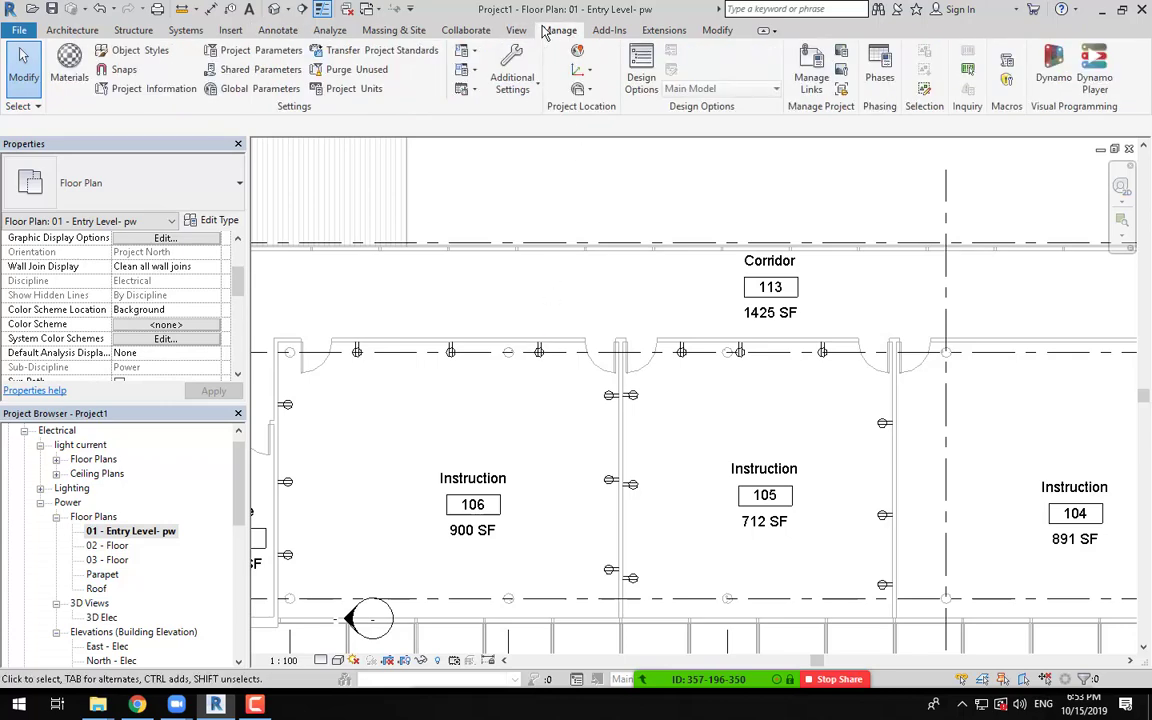
pyautogui.click(369, 90)
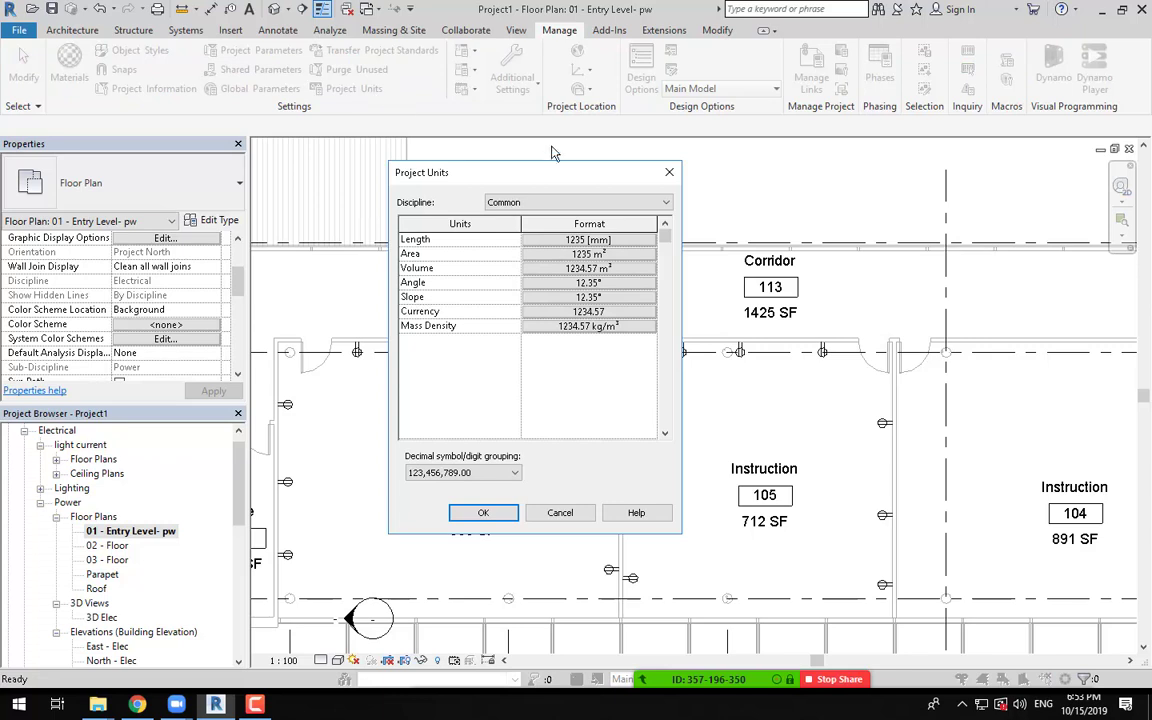
pyautogui.click(589, 205)
pyautogui.click(588, 205)
pyautogui.click(588, 205)
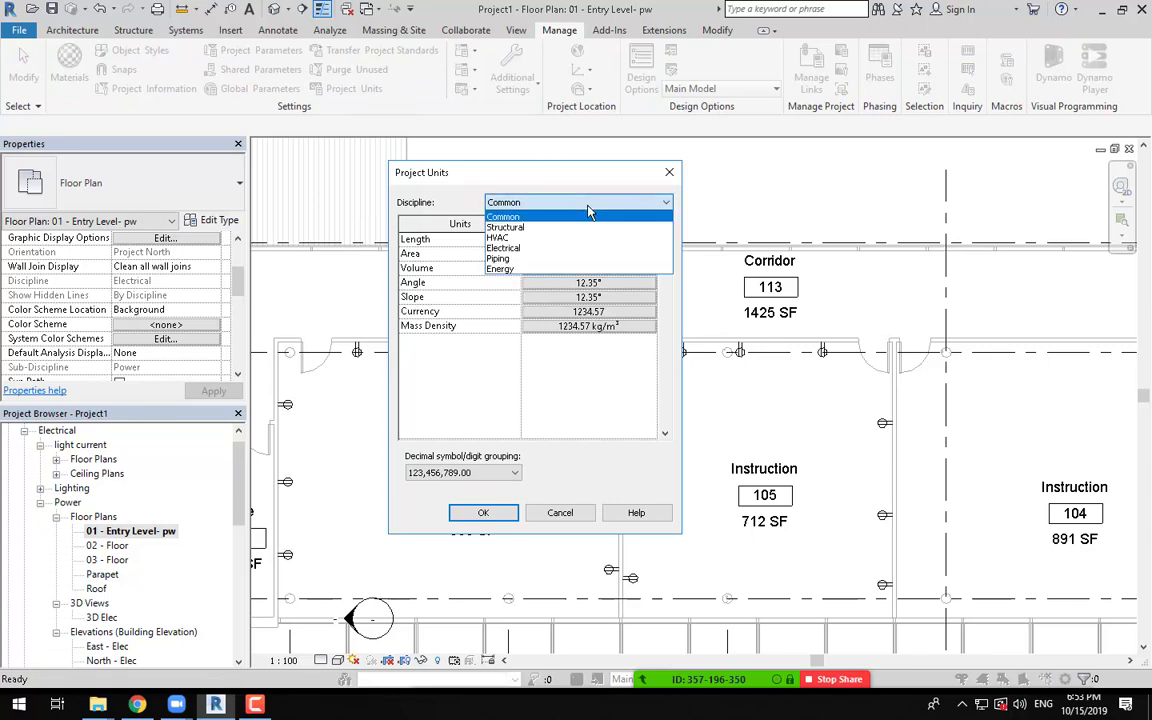
pyautogui.click(589, 215)
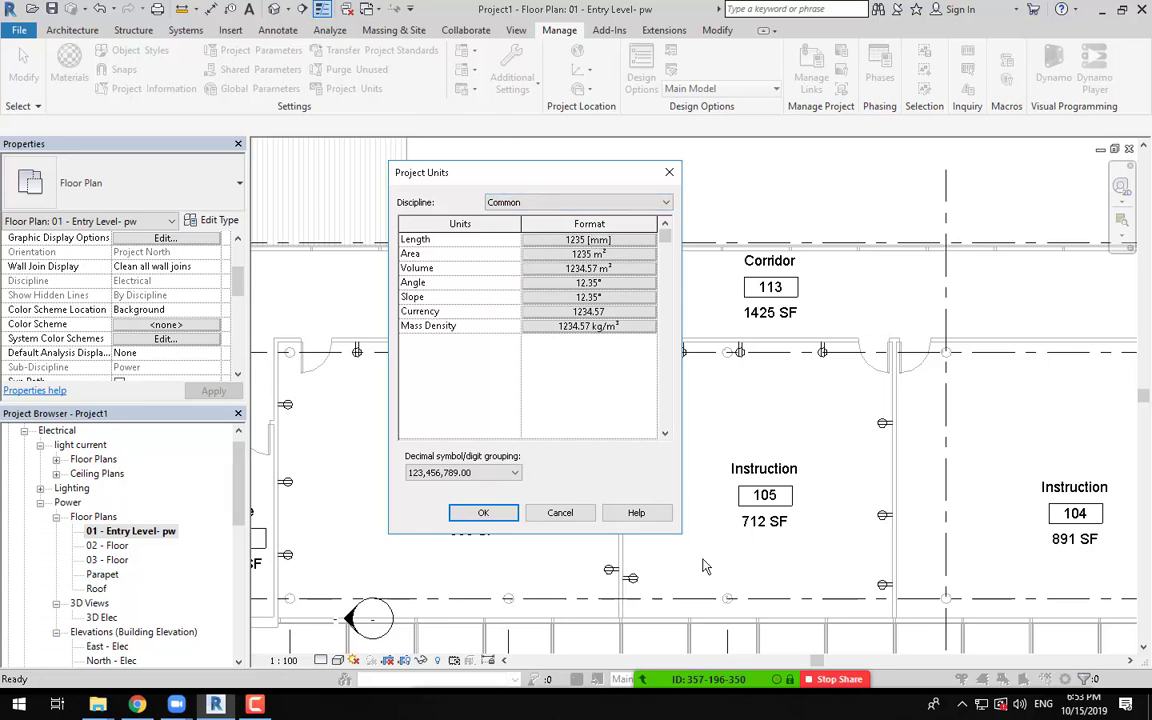
pyautogui.moveTo(577, 179); pyautogui.dragTo(557, 58)
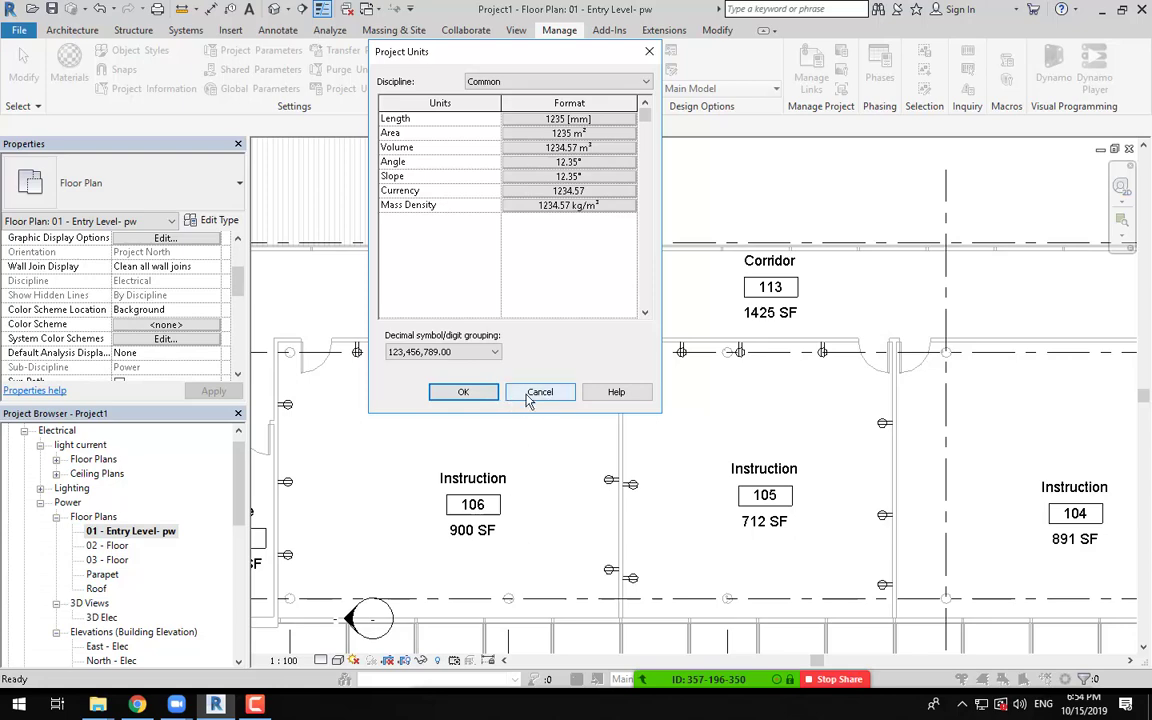
pyautogui.click(463, 391)
pyautogui.scroll(-3, 684, 419)
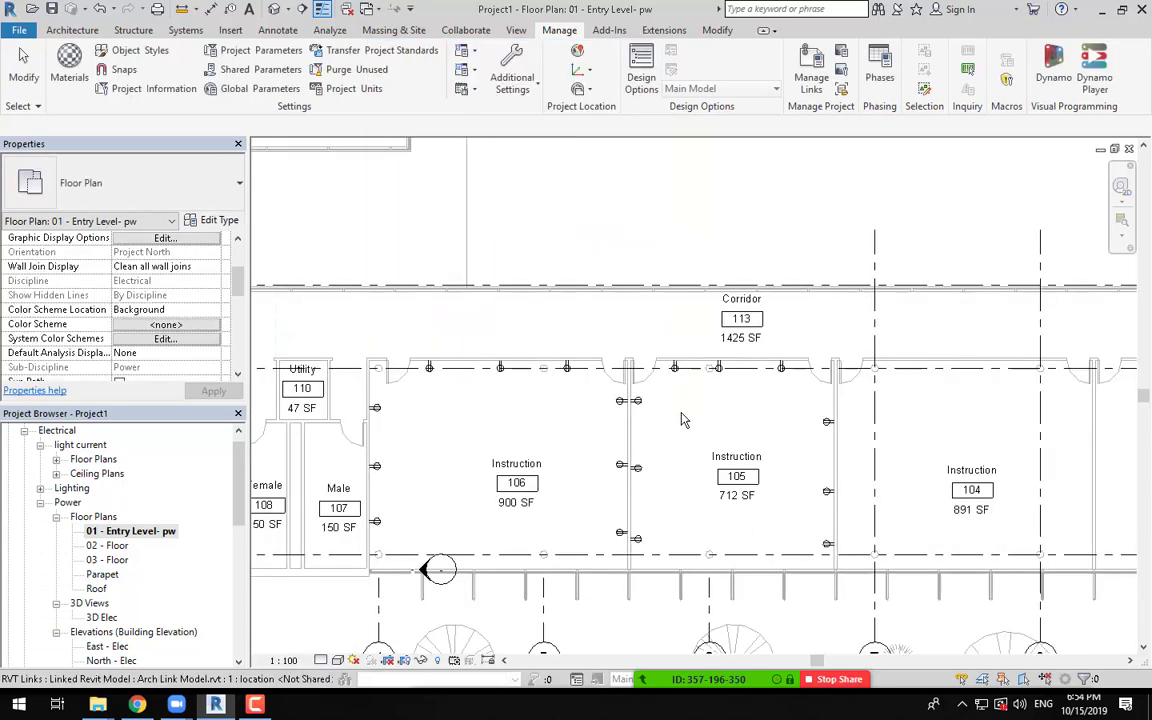
# Step: Place three M_Duplex Receptacle 220 V devices on each side wall of Instruction room 104, facing into the room
pyautogui.moveTo(754, 435); pyautogui.dragTo(415, 446, button='middle')
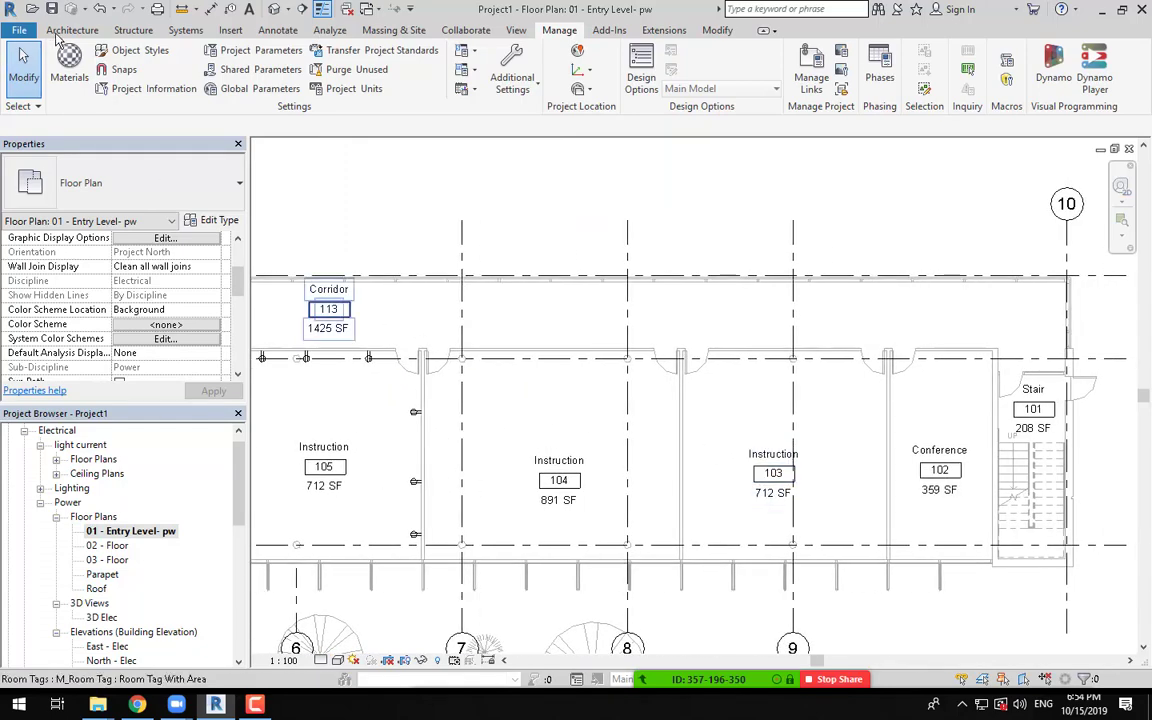
pyautogui.click(185, 30)
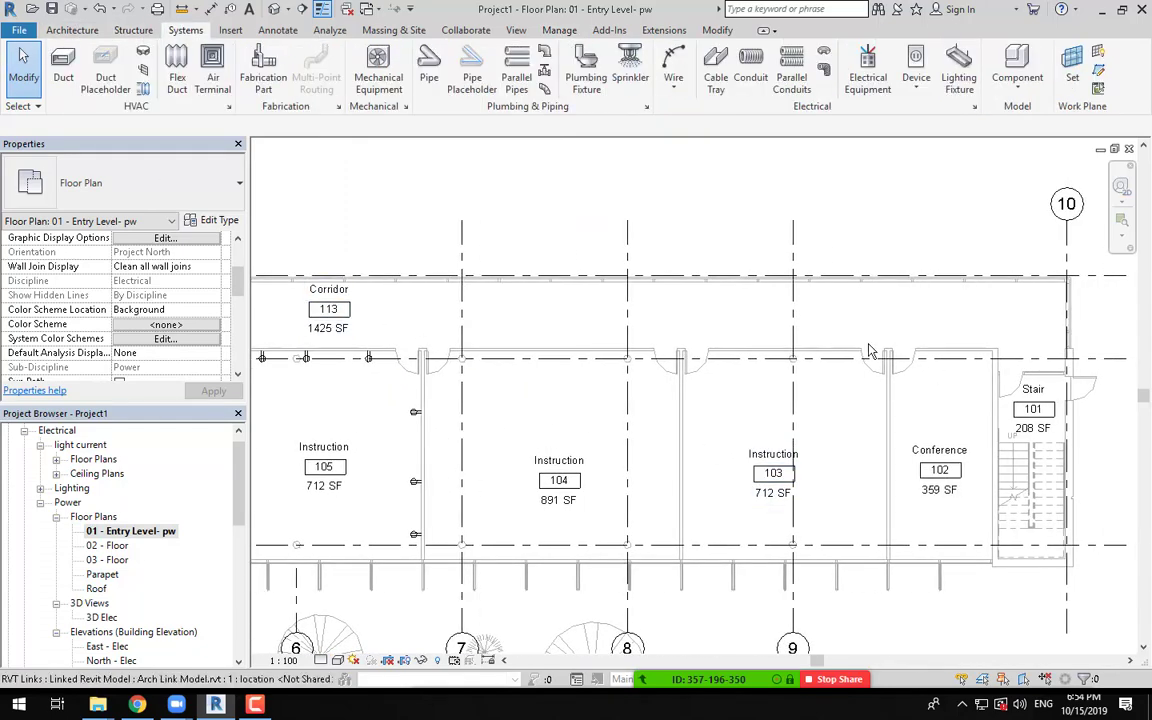
pyautogui.click(918, 86)
pyautogui.click(945, 116)
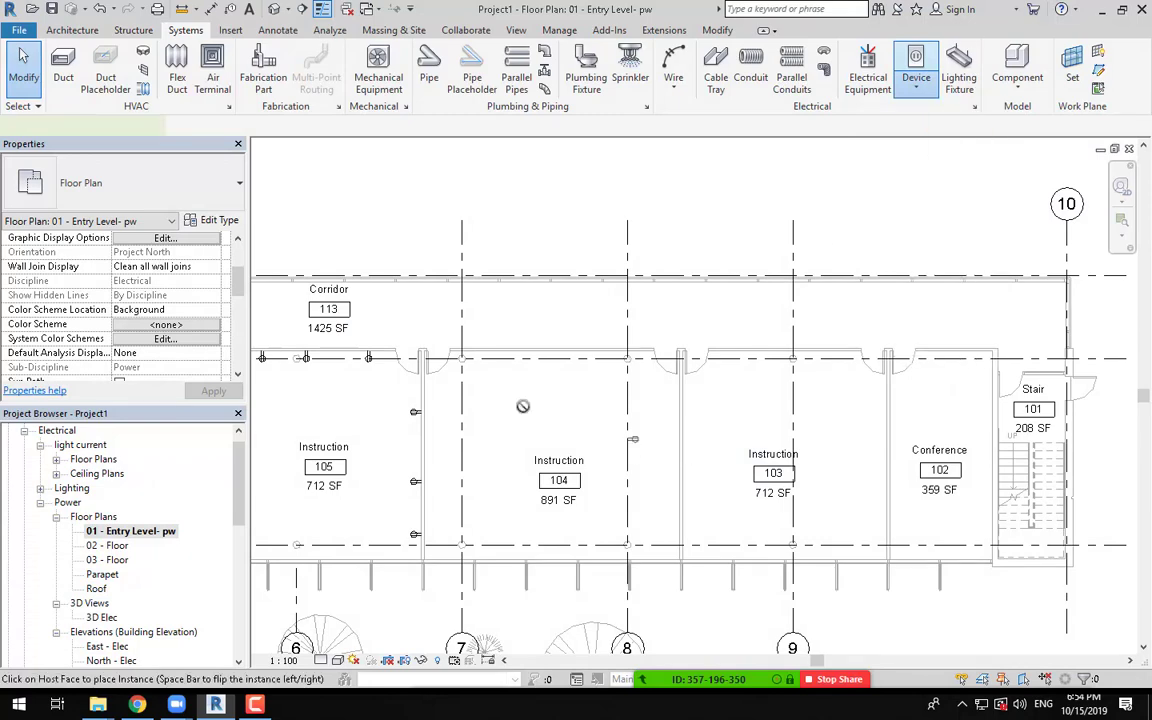
pyautogui.click(429, 465)
pyautogui.click(426, 522)
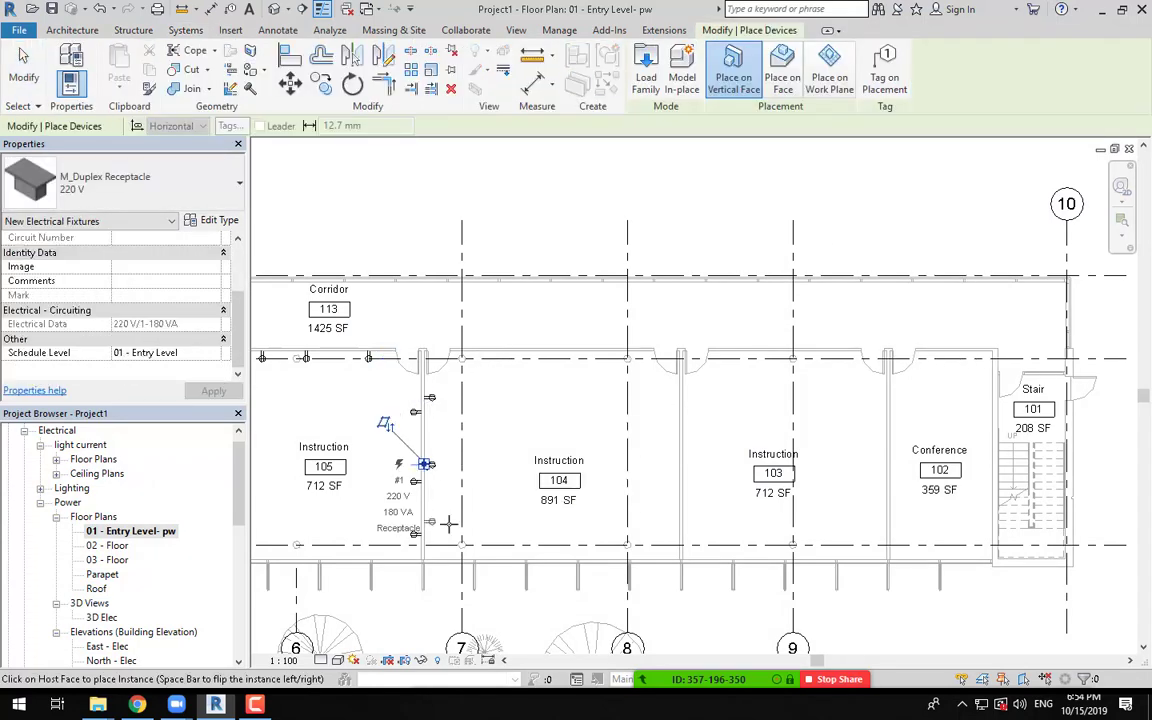
pyautogui.click(675, 527)
pyautogui.click(678, 386)
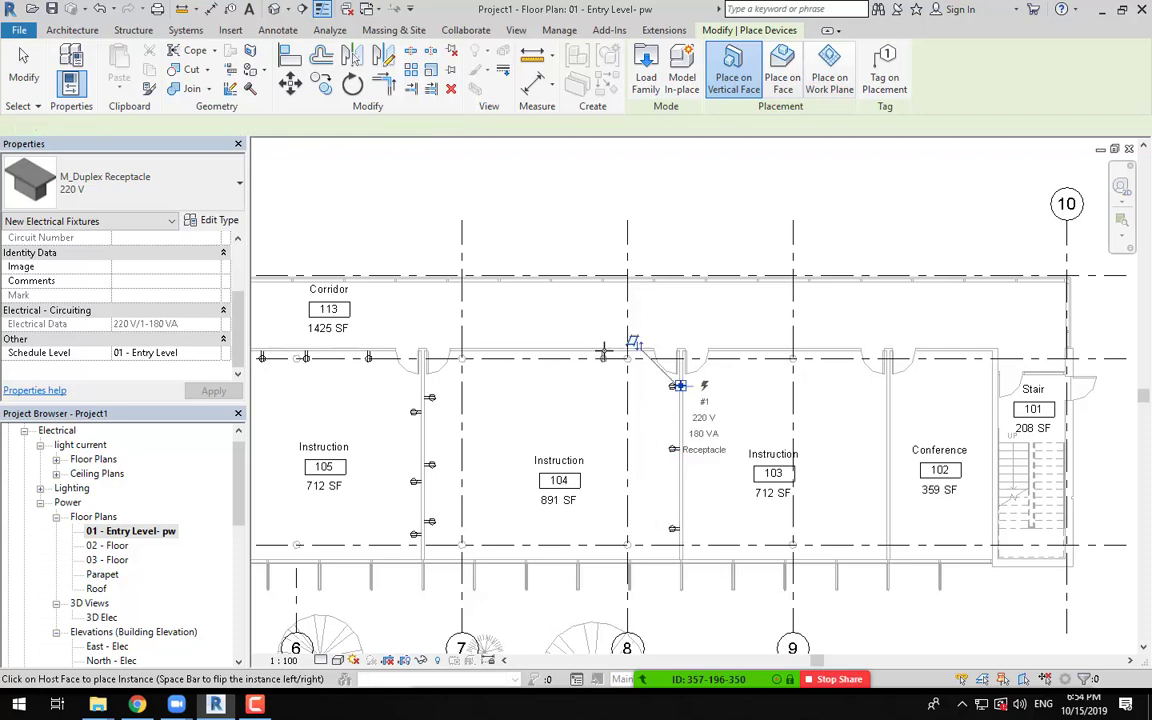
# Step: Place three 220 V duplex receptacles along the corridor-side wall of Instruction room 104, spaced between its two doors
pyautogui.click(603, 353)
pyautogui.click(540, 354)
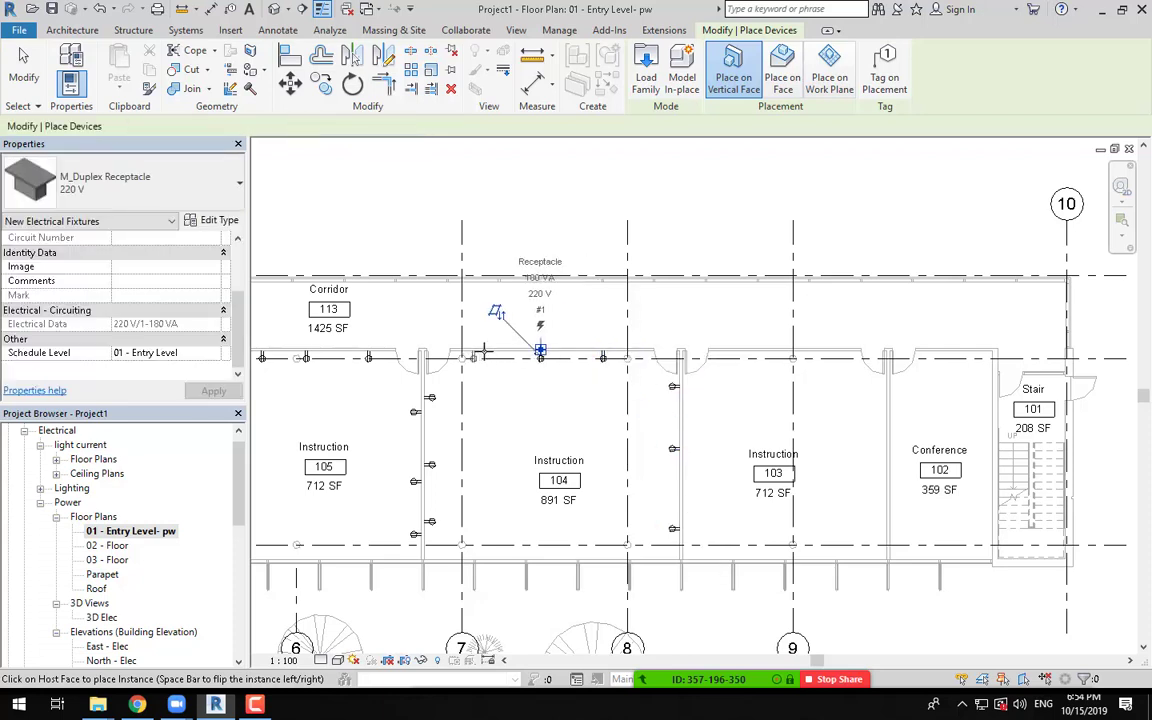
pyautogui.click(483, 353)
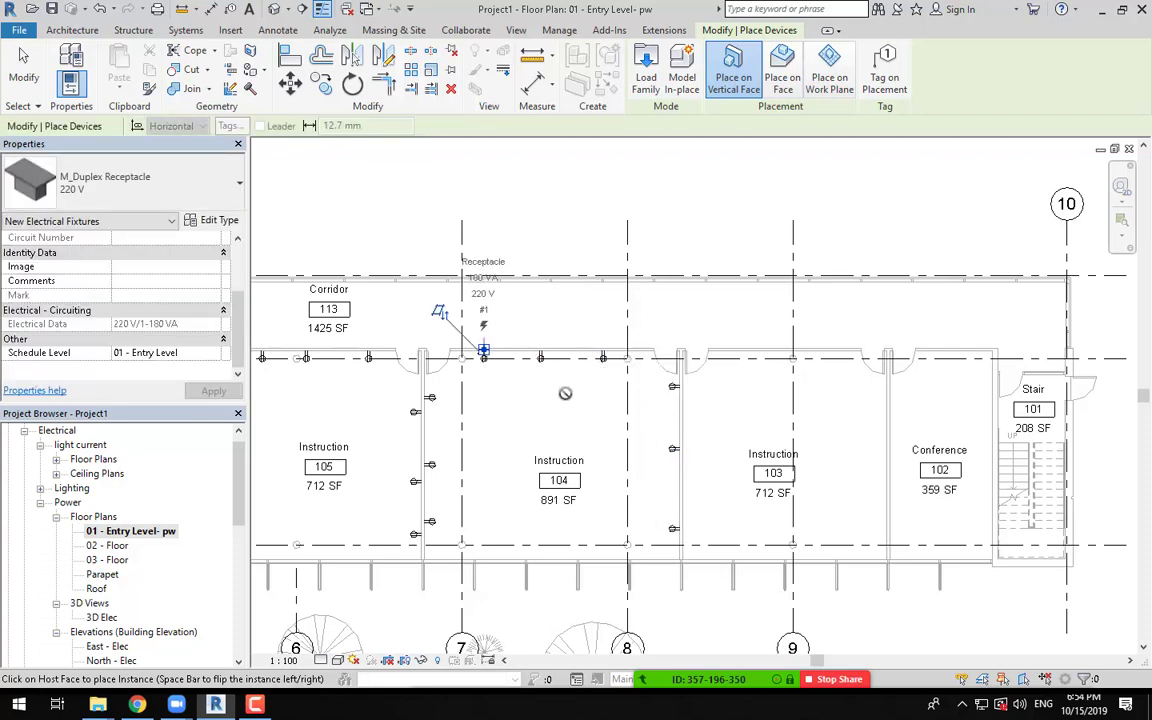
# Step: Exit receptacle placement and examine the receptacle layout in Instruction rooms 104, 105 and 106
pyautogui.press('Escape')
pyautogui.press('Escape')
pyautogui.scroll(-1, 567, 400)
pyautogui.moveTo(572, 401); pyautogui.dragTo(864, 405, button='middle')
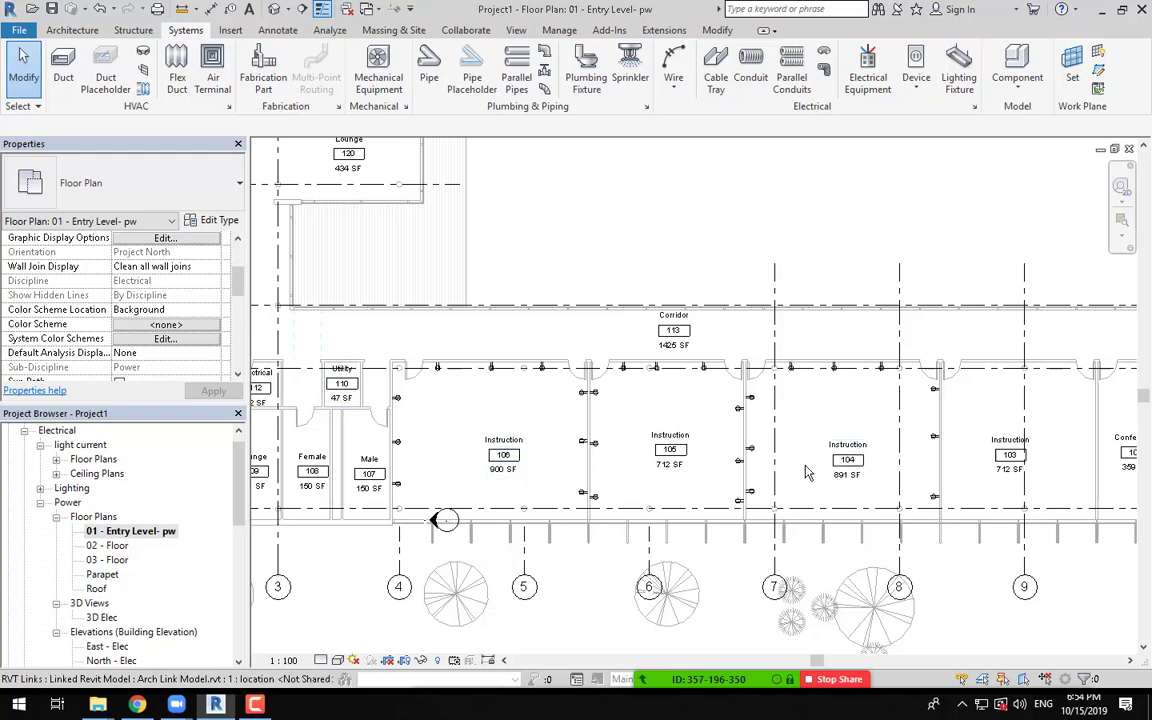
pyautogui.scroll(2, 426, 436)
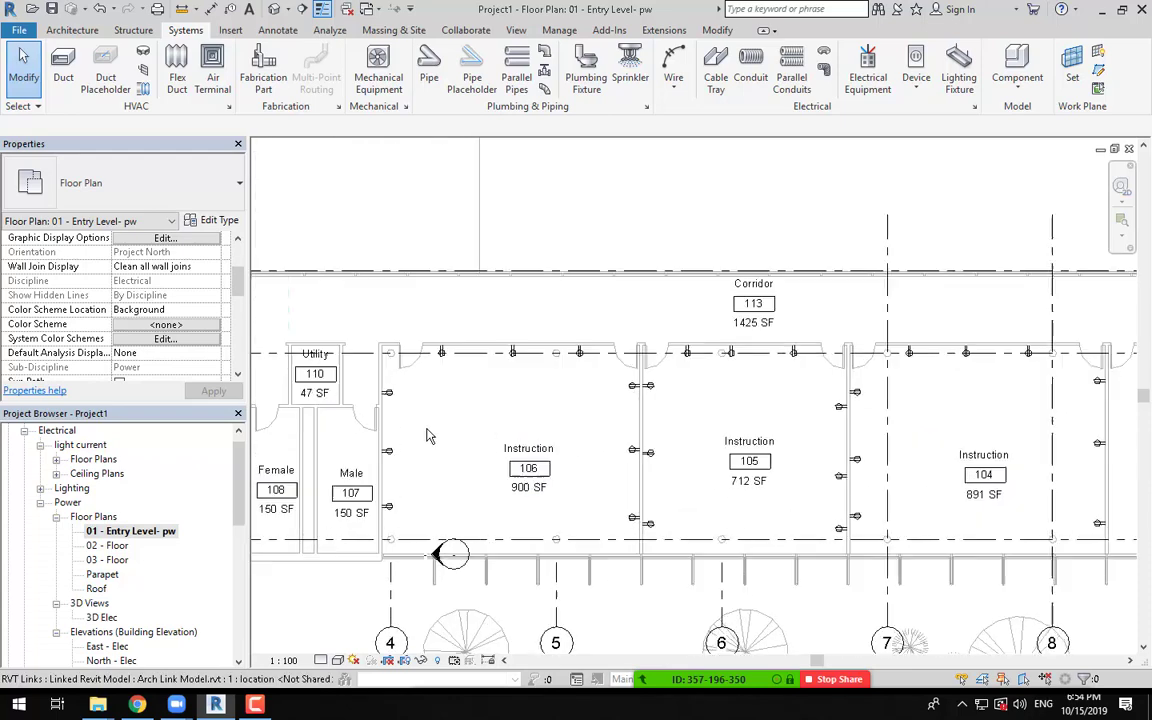
pyautogui.scroll(1, 426, 436)
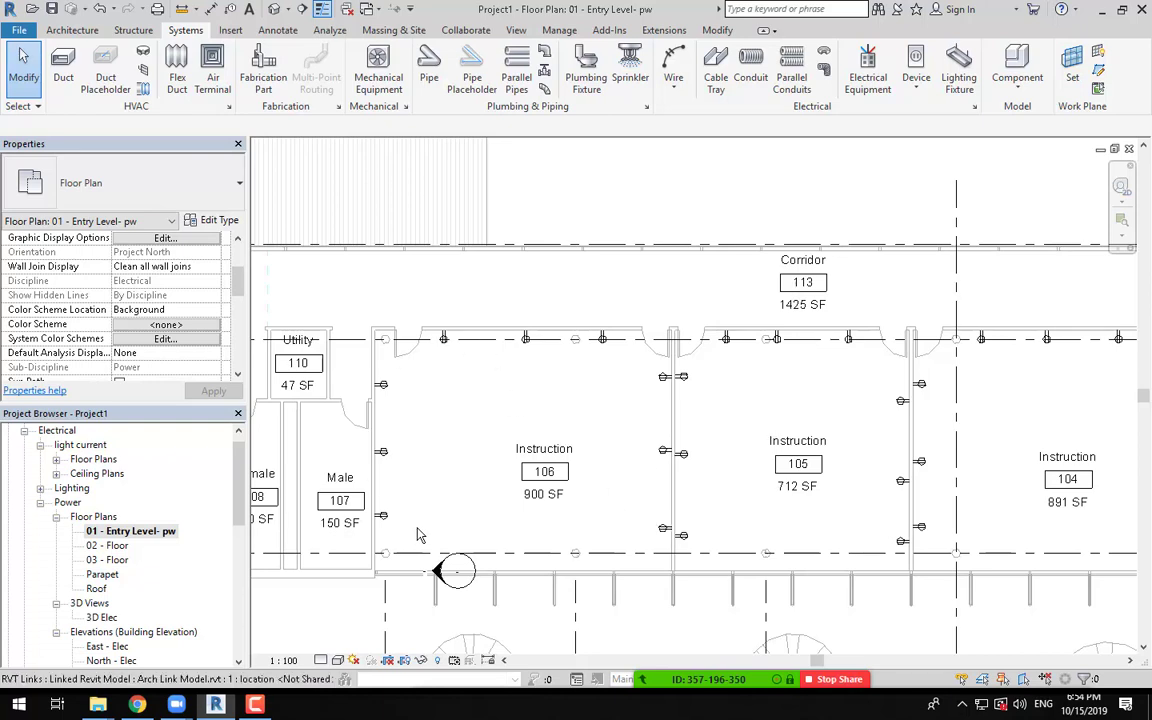
pyautogui.moveTo(844, 356); pyautogui.dragTo(689, 363, button='middle')
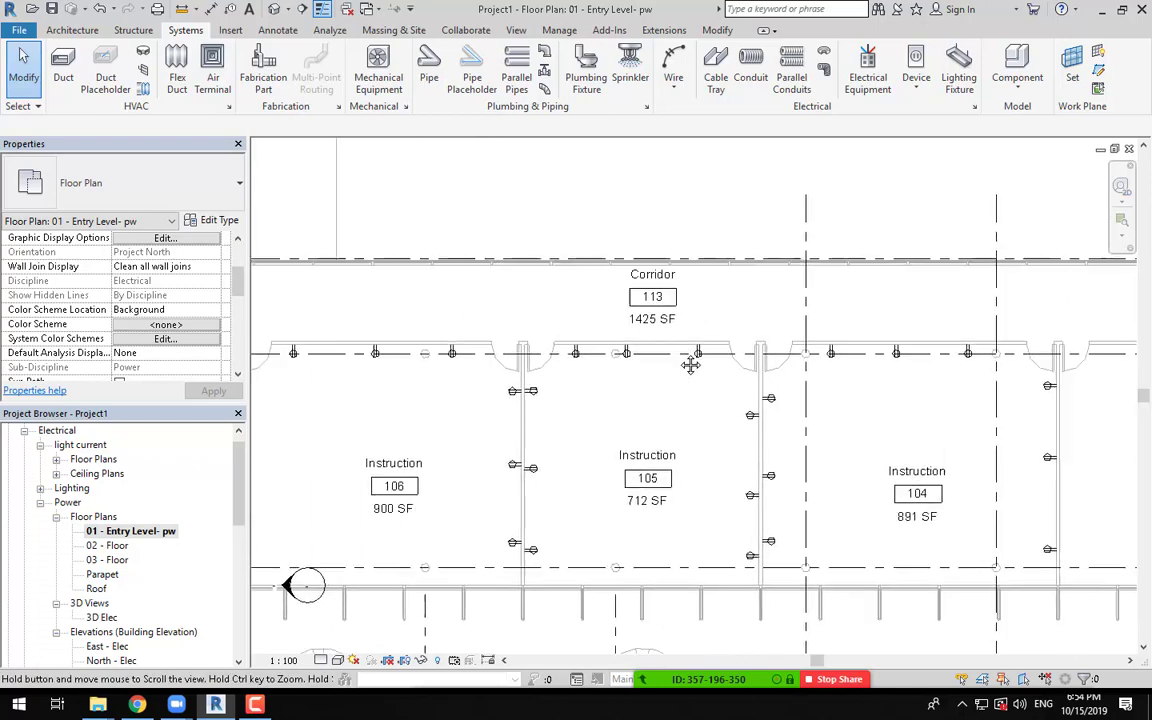
pyautogui.moveTo(916, 418); pyautogui.dragTo(1033, 403, button='middle')
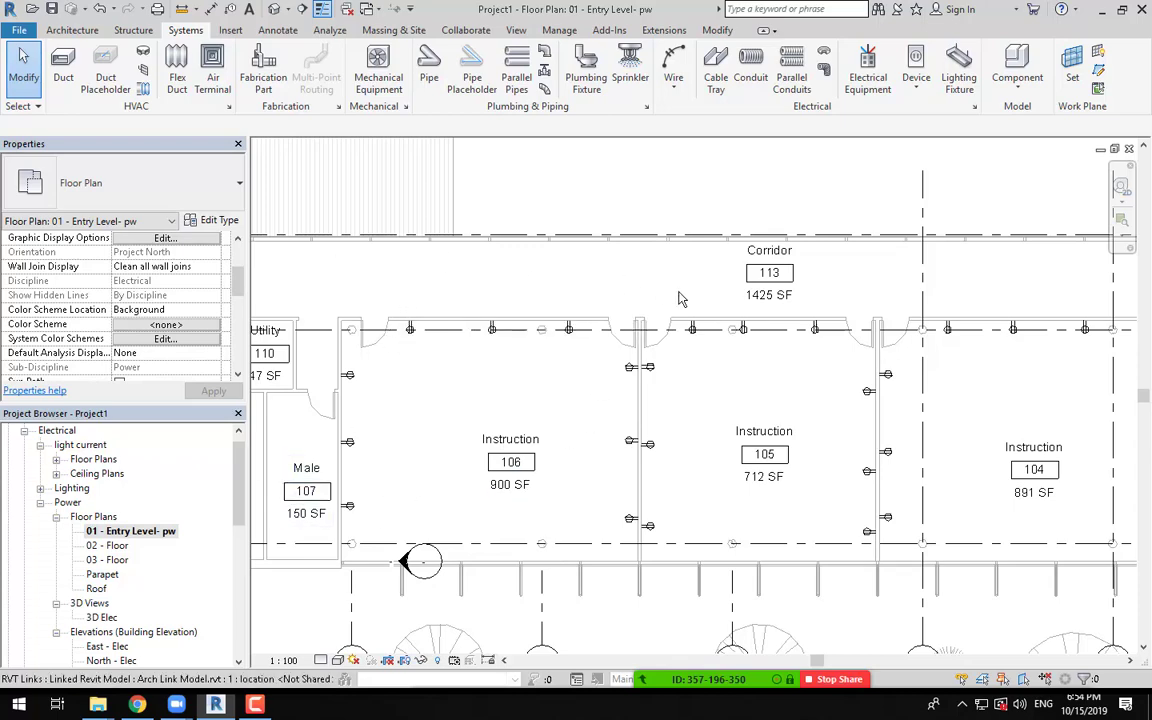
pyautogui.moveTo(370, 477); pyautogui.dragTo(341, 485, button='middle')
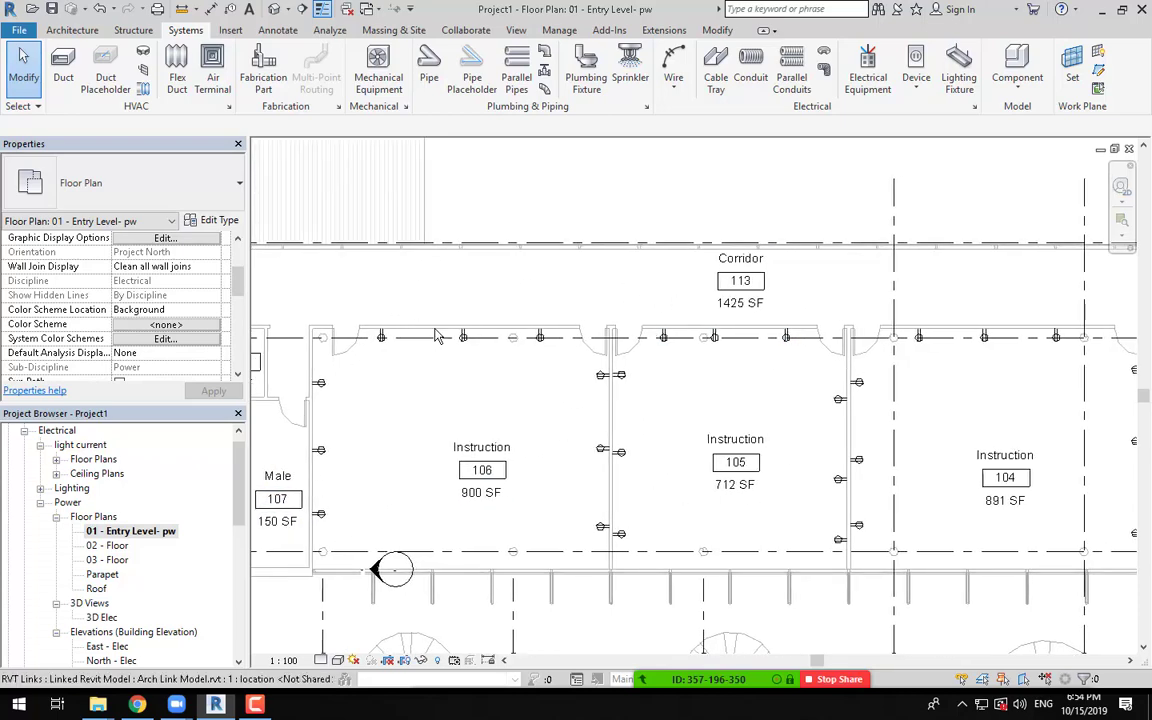
pyautogui.moveTo(626, 437); pyautogui.dragTo(548, 445, button='middle')
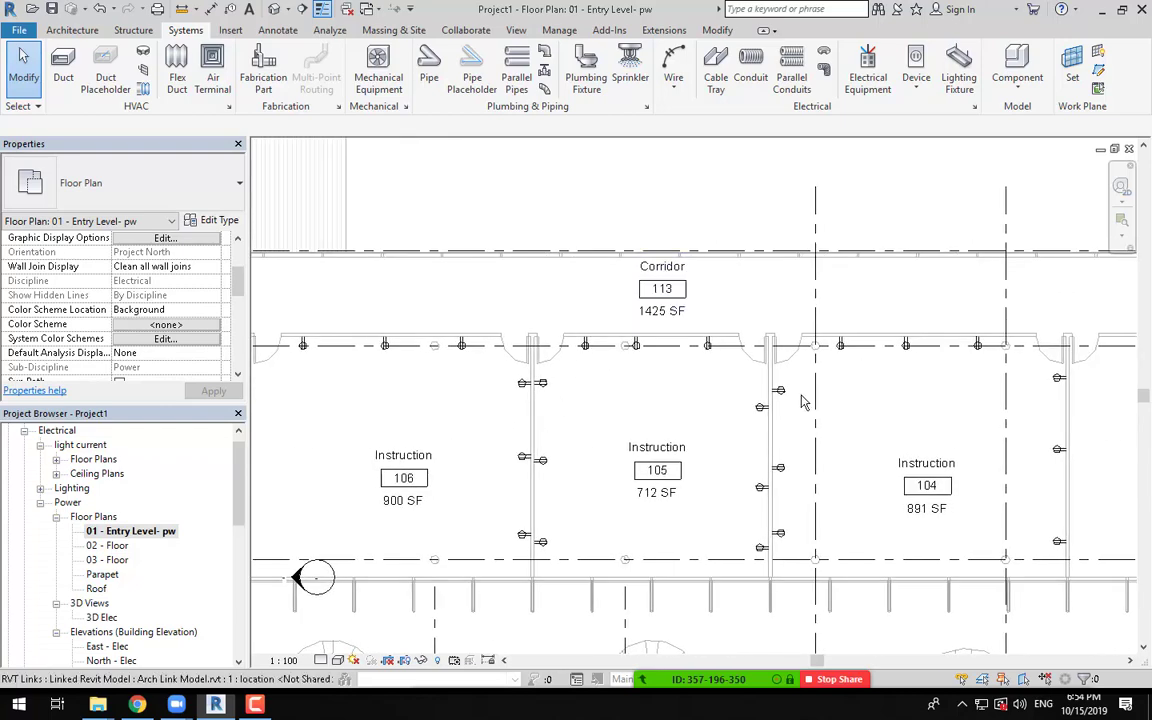
pyautogui.scroll(-2, 612, 442)
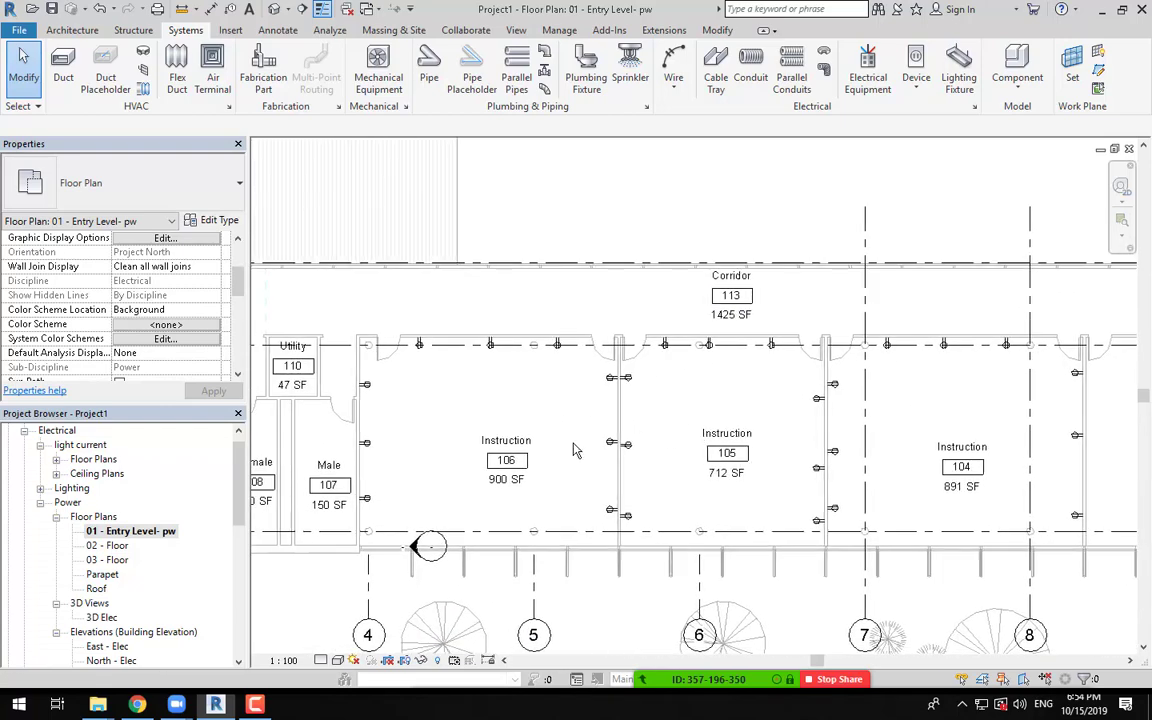
pyautogui.scroll(3, 540, 495)
pyautogui.moveTo(540, 500); pyautogui.dragTo(623, 509, button='middle')
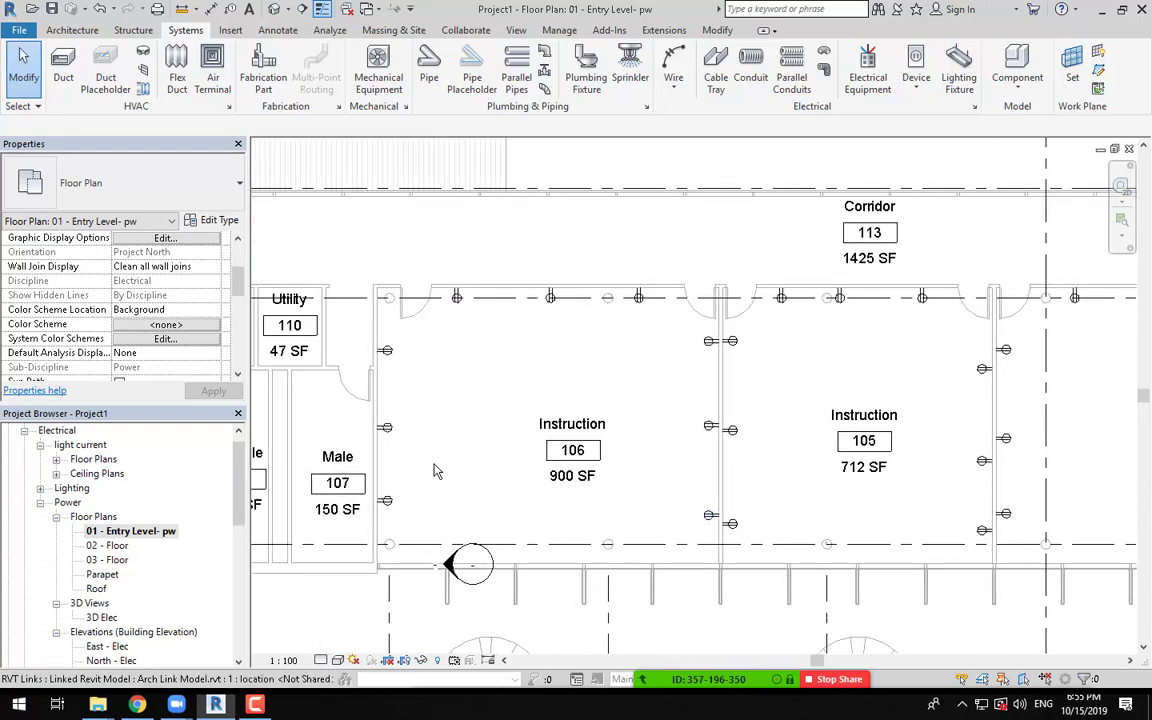
pyautogui.moveTo(748, 447); pyautogui.dragTo(625, 447, button='middle')
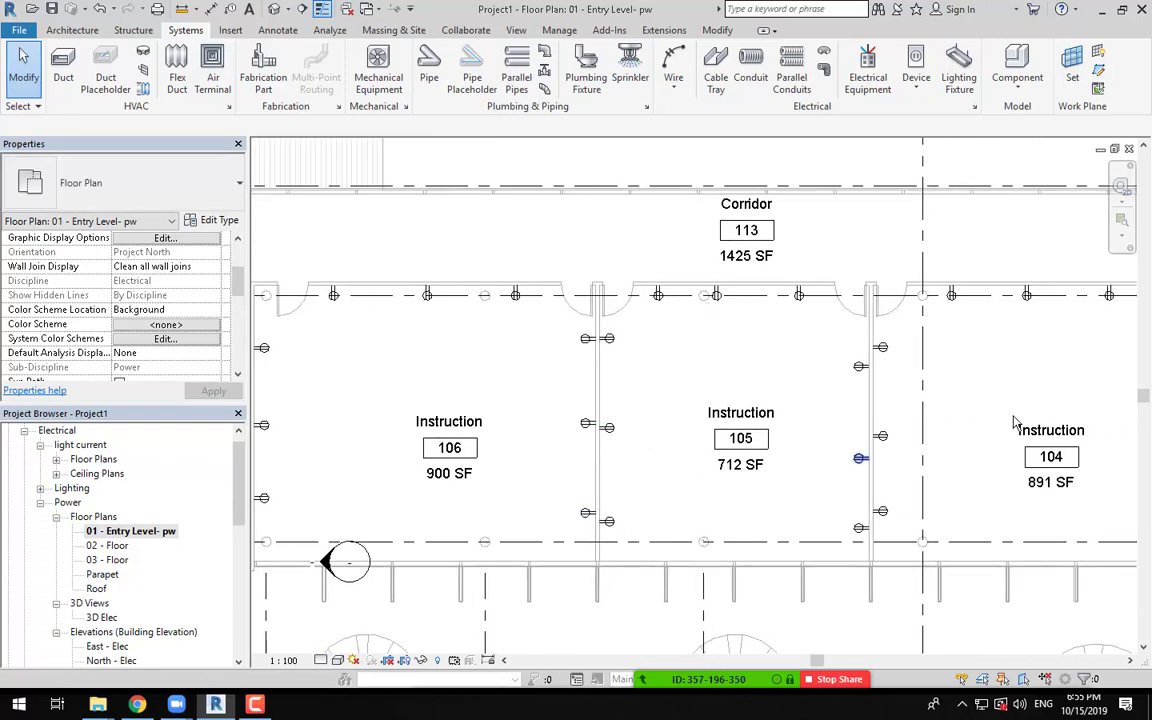
pyautogui.moveTo(638, 535); pyautogui.dragTo(810, 535, button='middle')
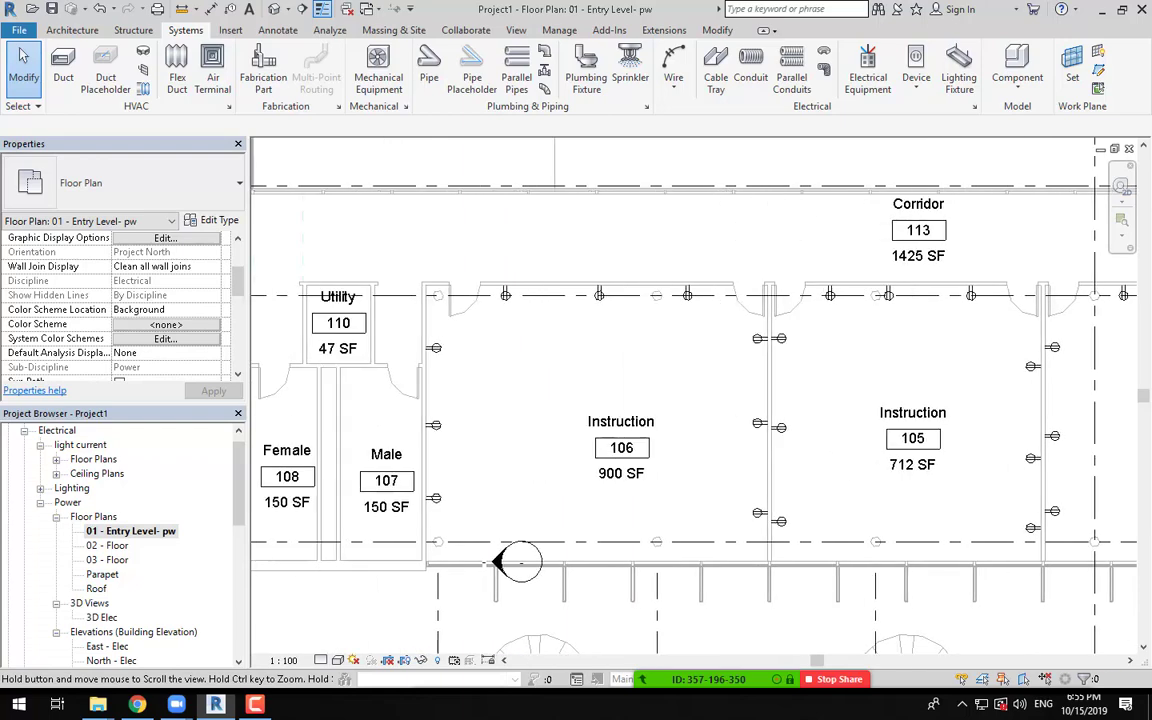
# Step: Select the lowest duplex receptacle on the wall of Instruction 106 shared with Instruction 105
pyautogui.click(759, 515)
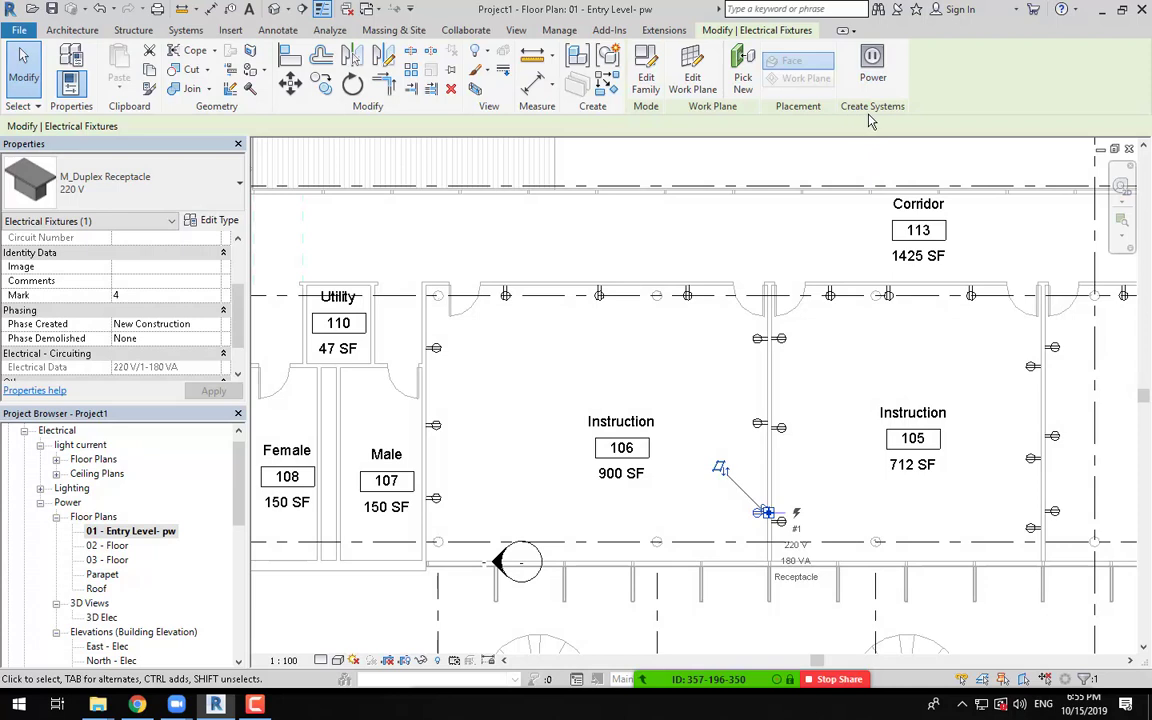
pyautogui.click(873, 66)
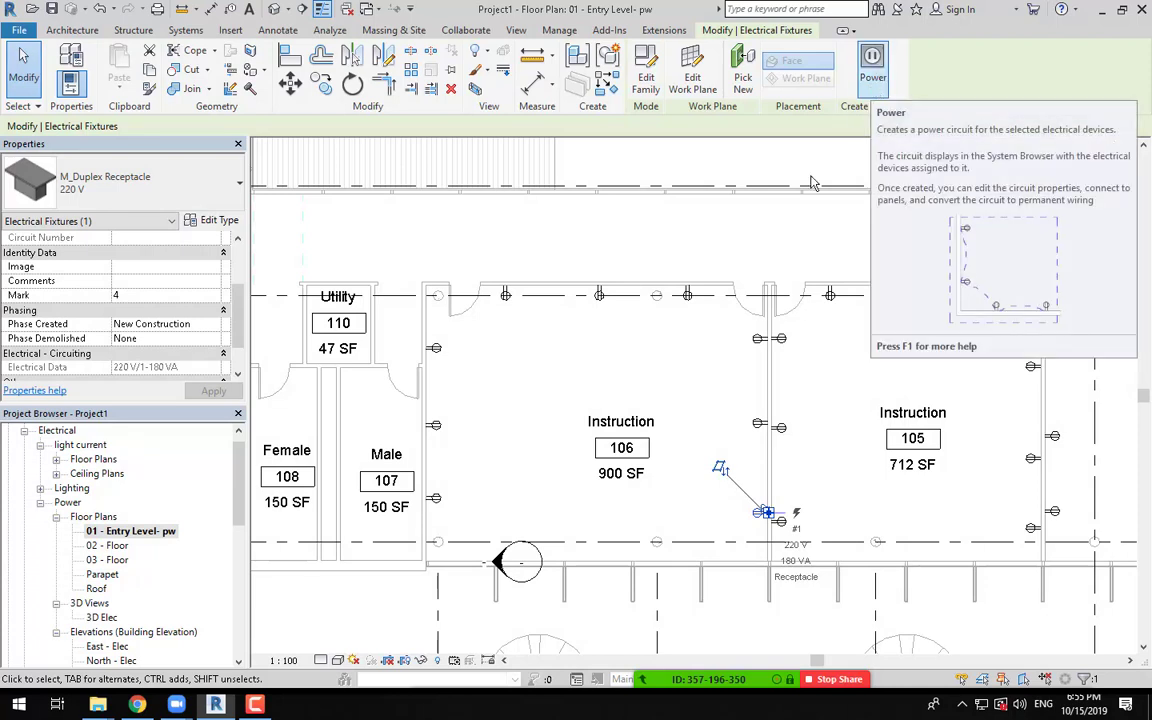
pyautogui.moveTo(757, 676)
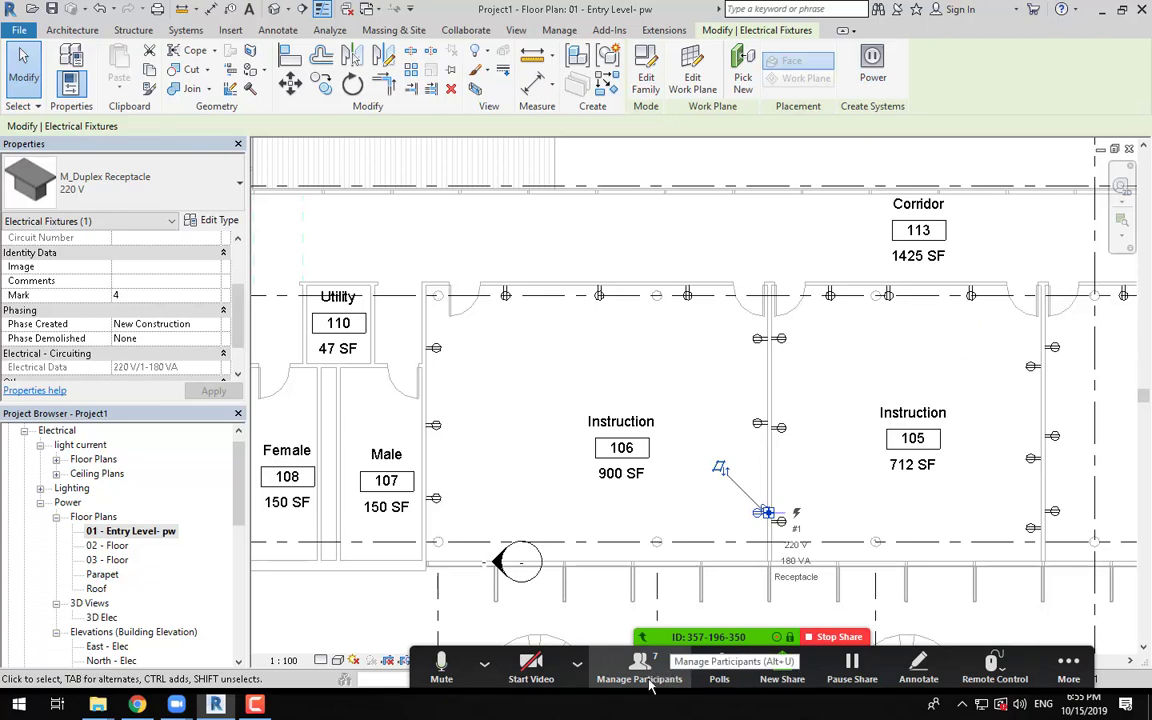
pyautogui.click(441, 667)
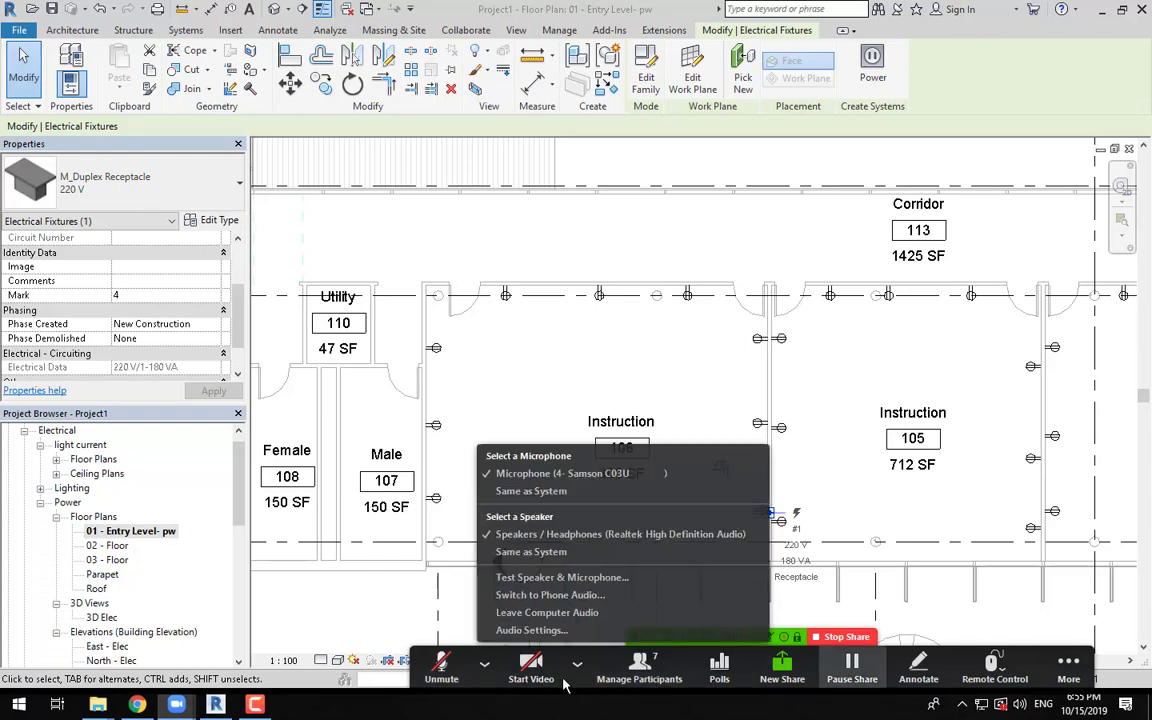
pyautogui.click(256, 705)
pyautogui.click(1078, 628)
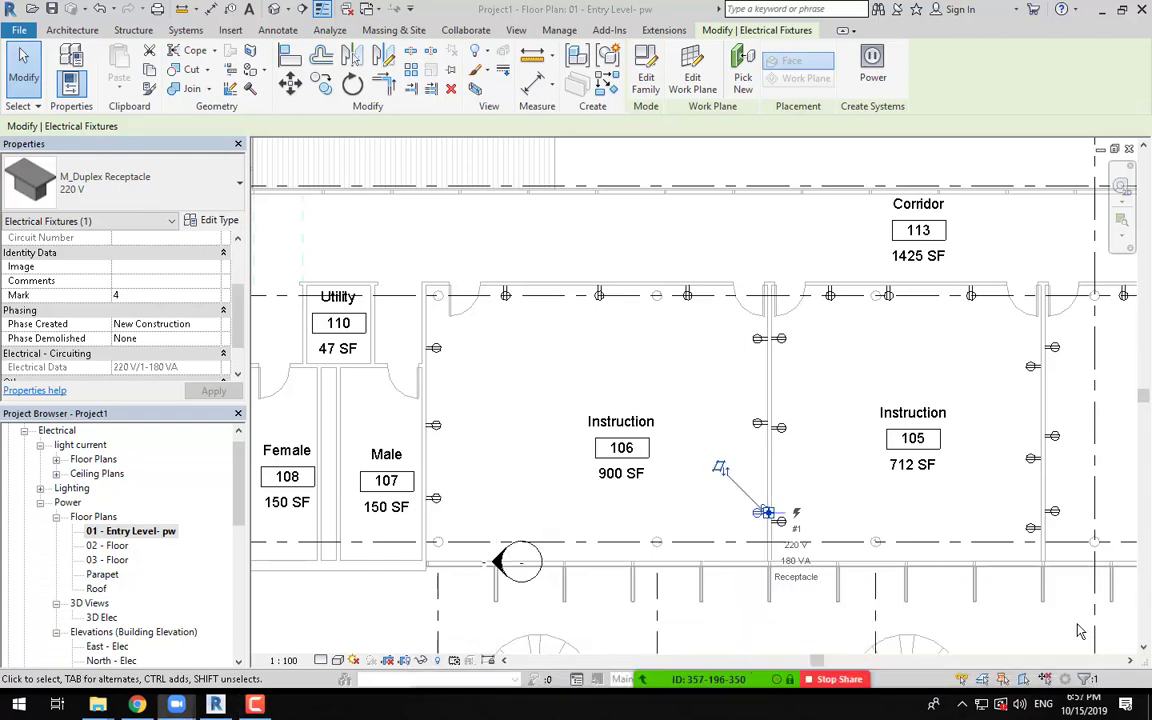
# Step: Create a power circuit from the selected receptacle in Instruction 106
pyautogui.scroll(-1, 690, 378)
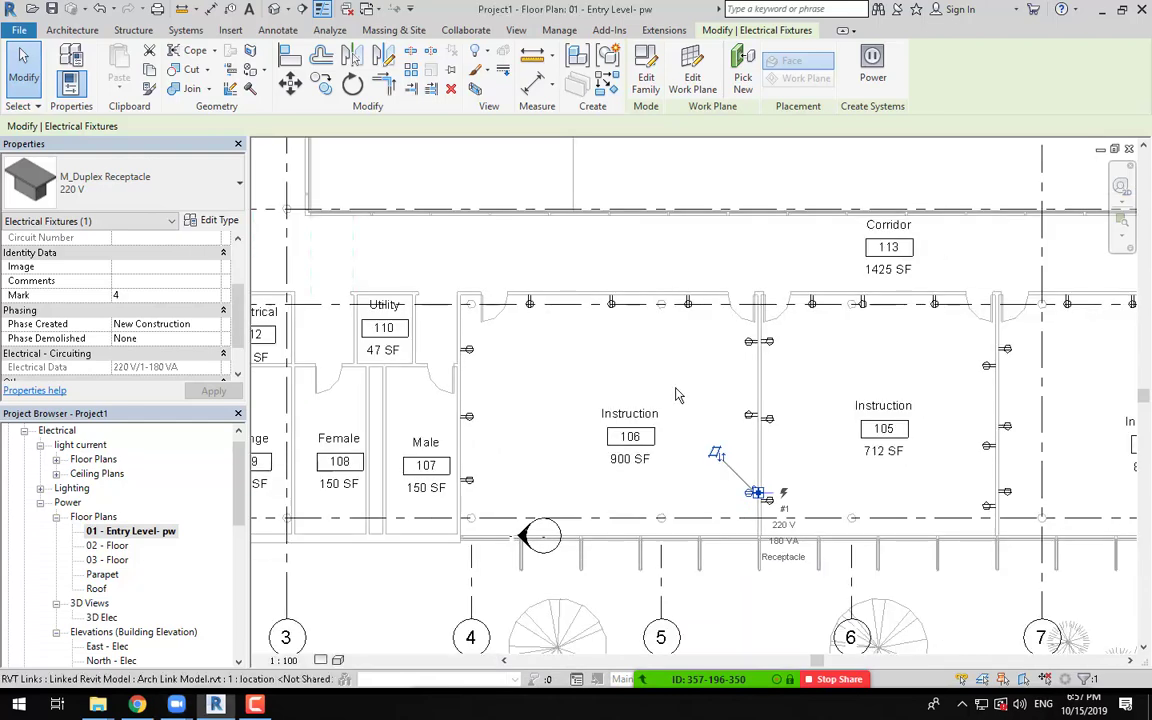
pyautogui.scroll(-1, 676, 393)
pyautogui.scroll(1, 680, 503)
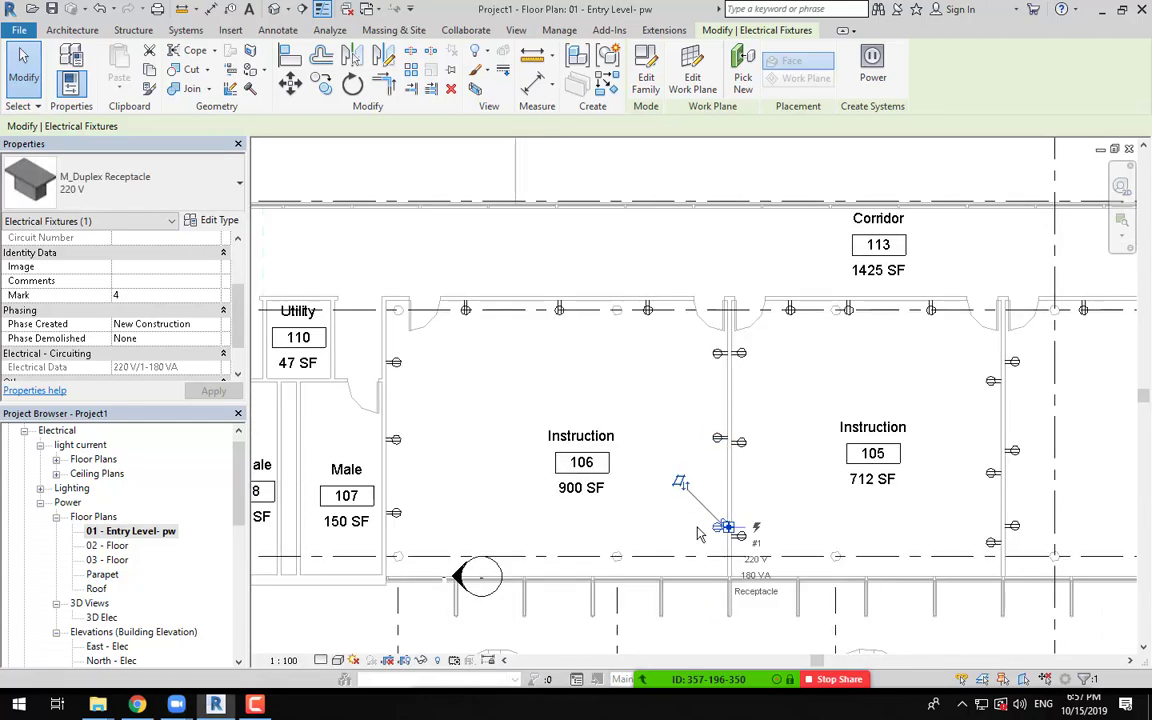
pyautogui.scroll(1, 660, 495)
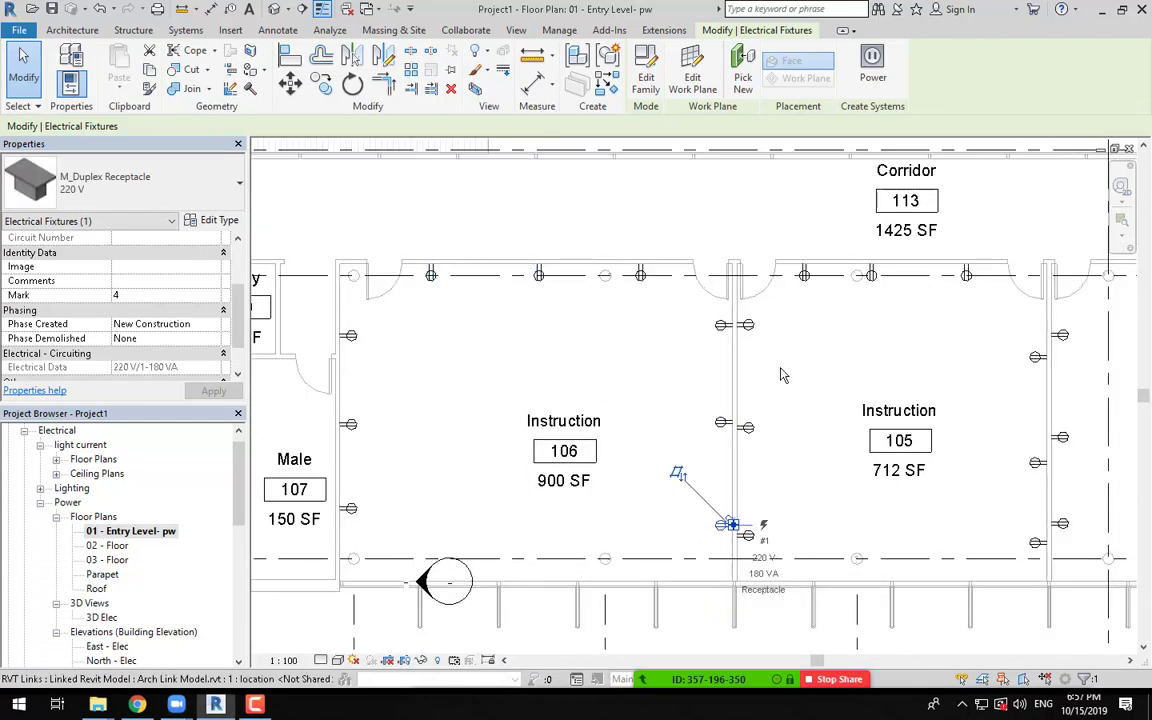
pyautogui.moveTo(641, 411); pyautogui.dragTo(625, 422, button='middle')
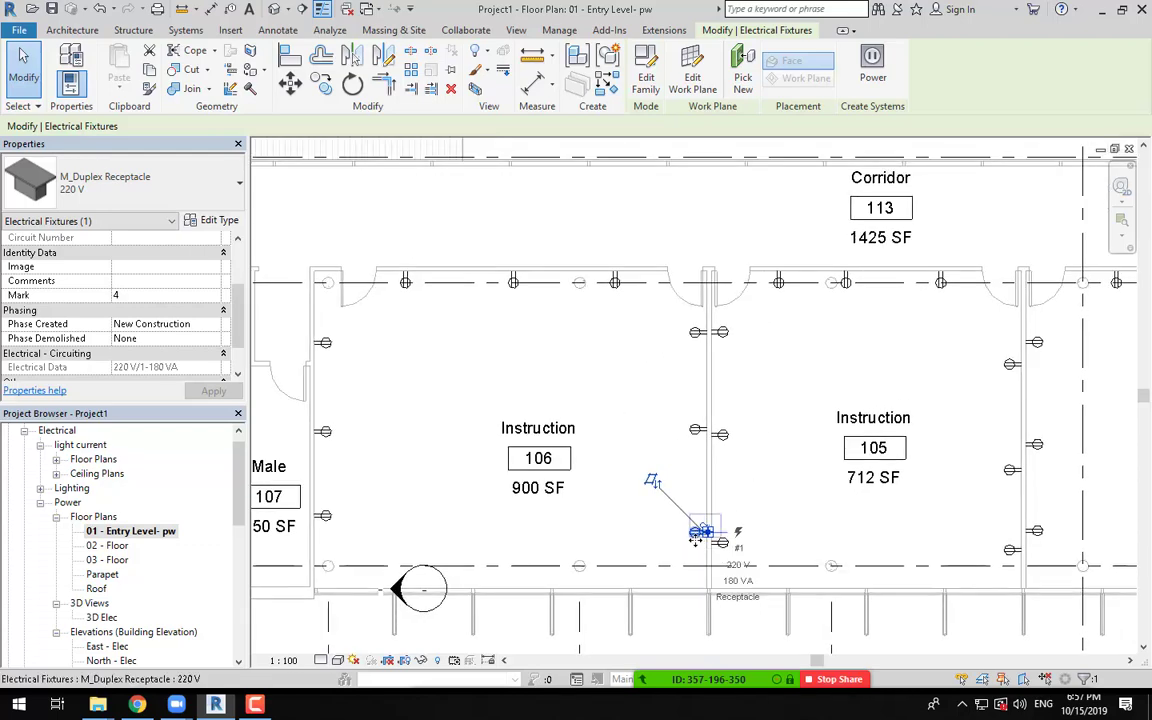
pyautogui.click(872, 60)
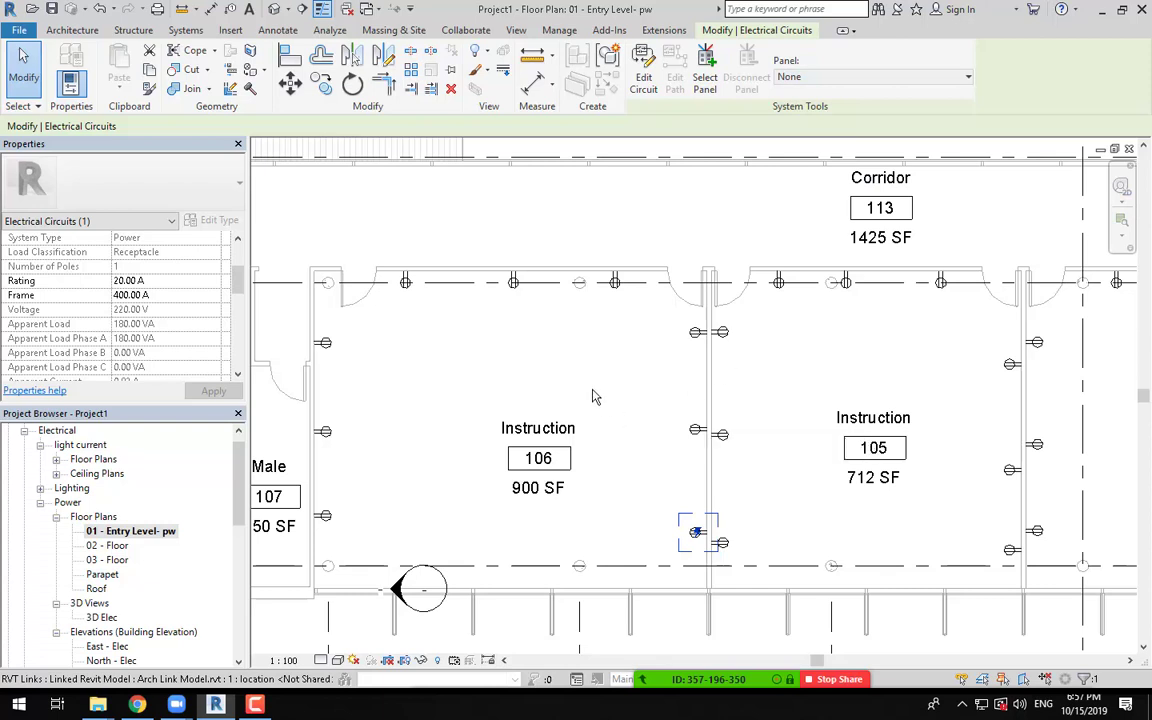
pyautogui.moveTo(603, 388); pyautogui.dragTo(617, 388, button='middle')
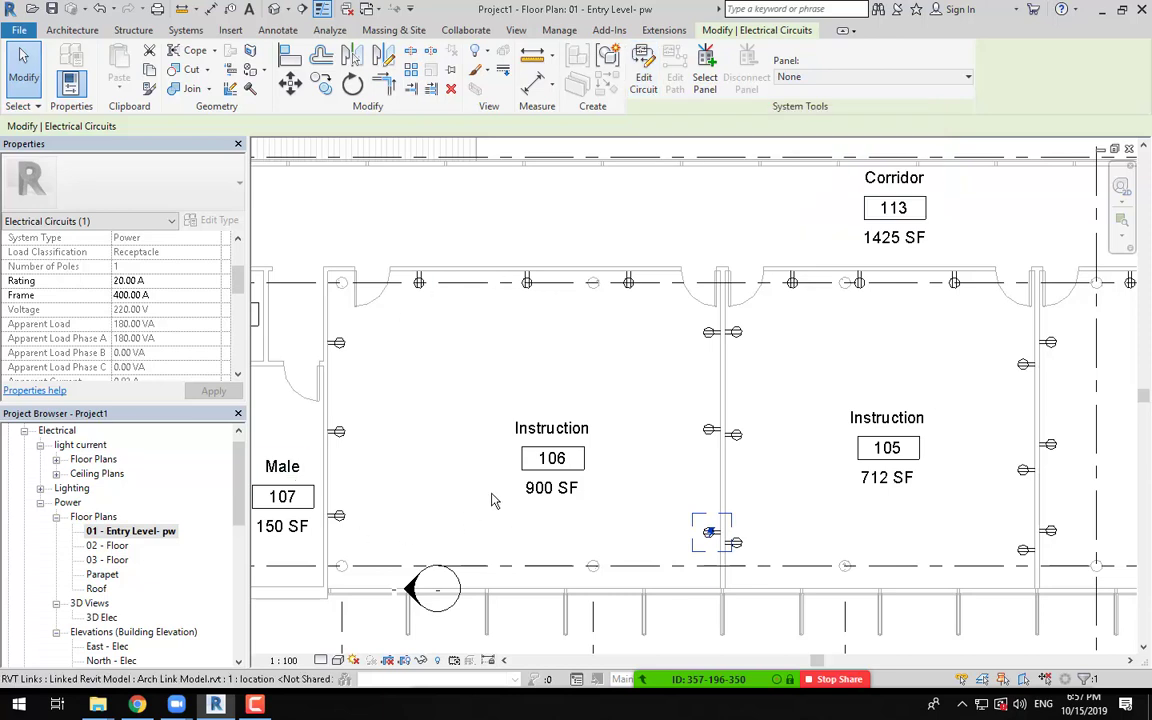
# Step: Add the other eight receptacles along the three walls of Instruction 106 to the circuit and finish editing it
pyautogui.click(643, 84)
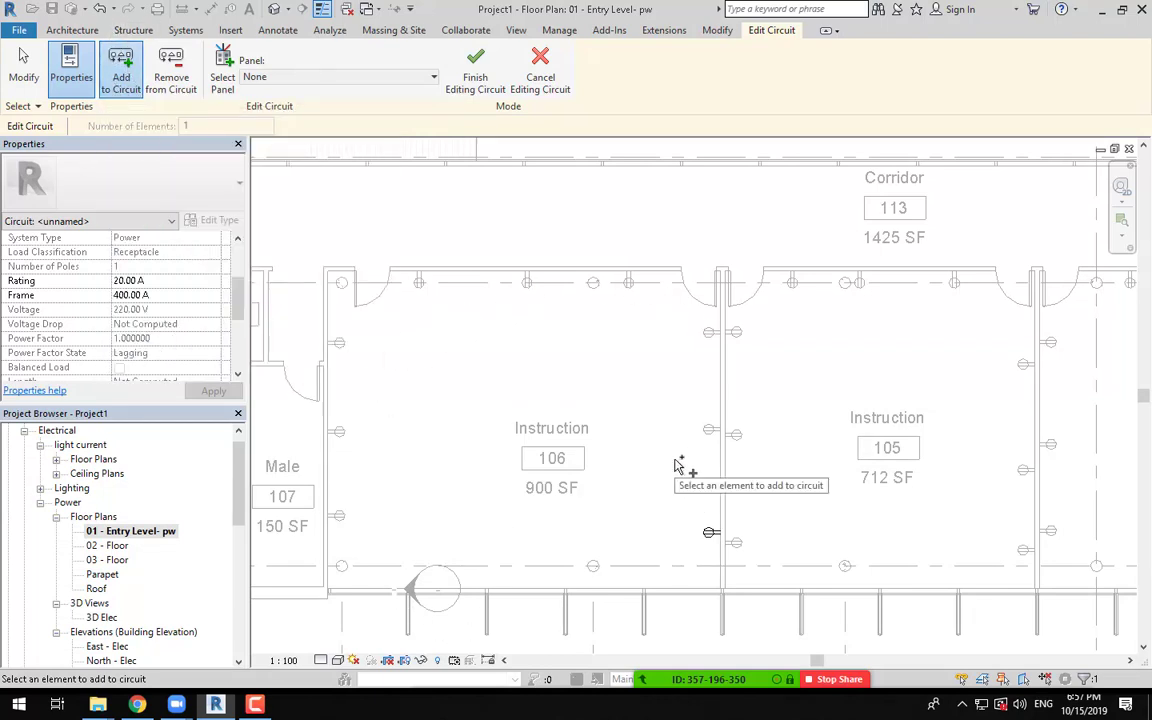
pyautogui.click(710, 431)
pyautogui.click(710, 332)
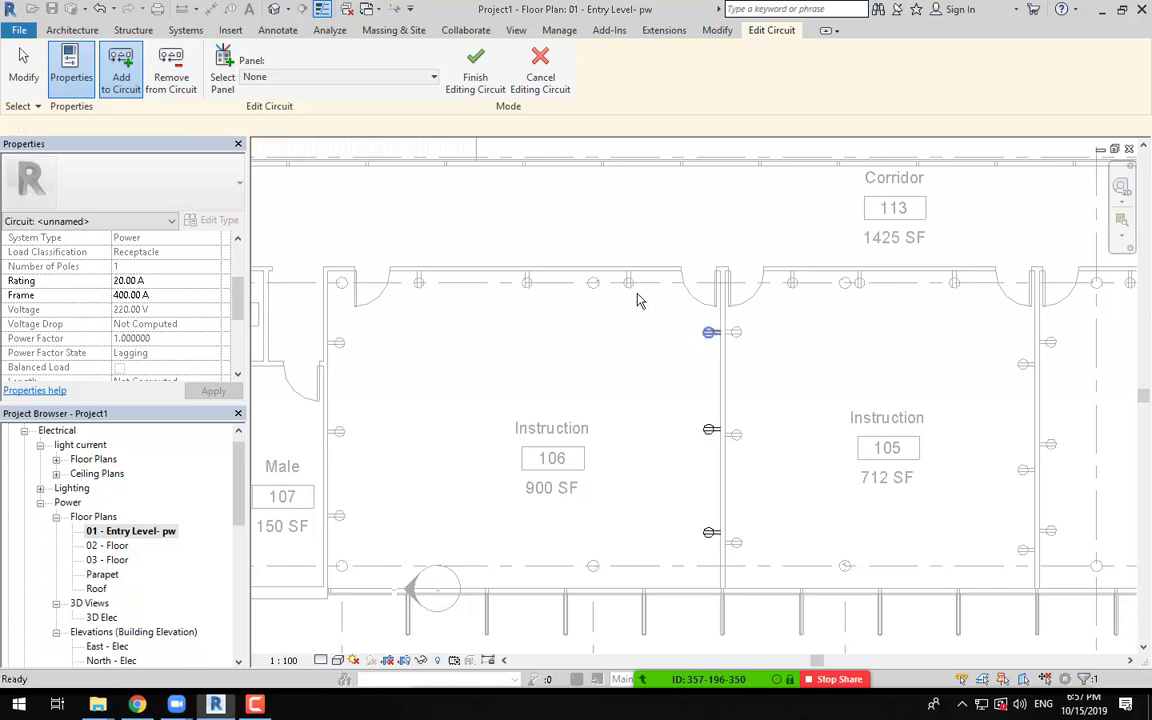
pyautogui.click(628, 282)
pyautogui.click(527, 282)
pyautogui.click(419, 282)
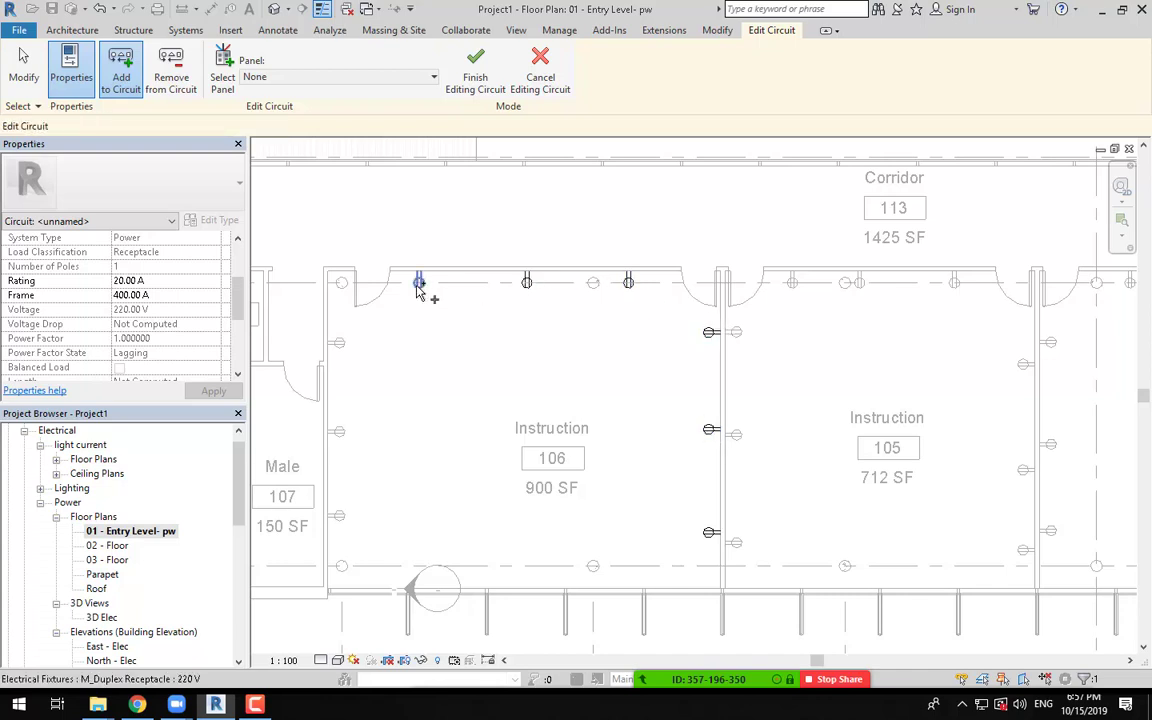
pyautogui.click(335, 343)
pyautogui.click(337, 432)
pyautogui.click(338, 516)
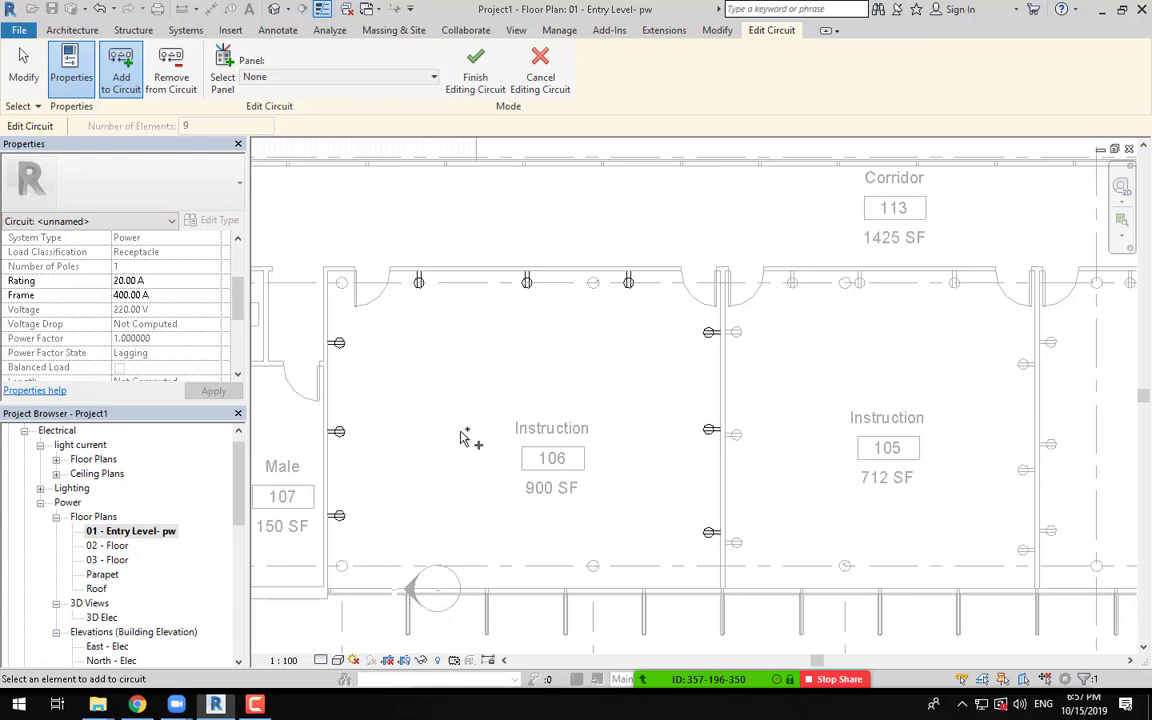
pyautogui.moveTo(468, 437); pyautogui.dragTo(600, 458, button='middle')
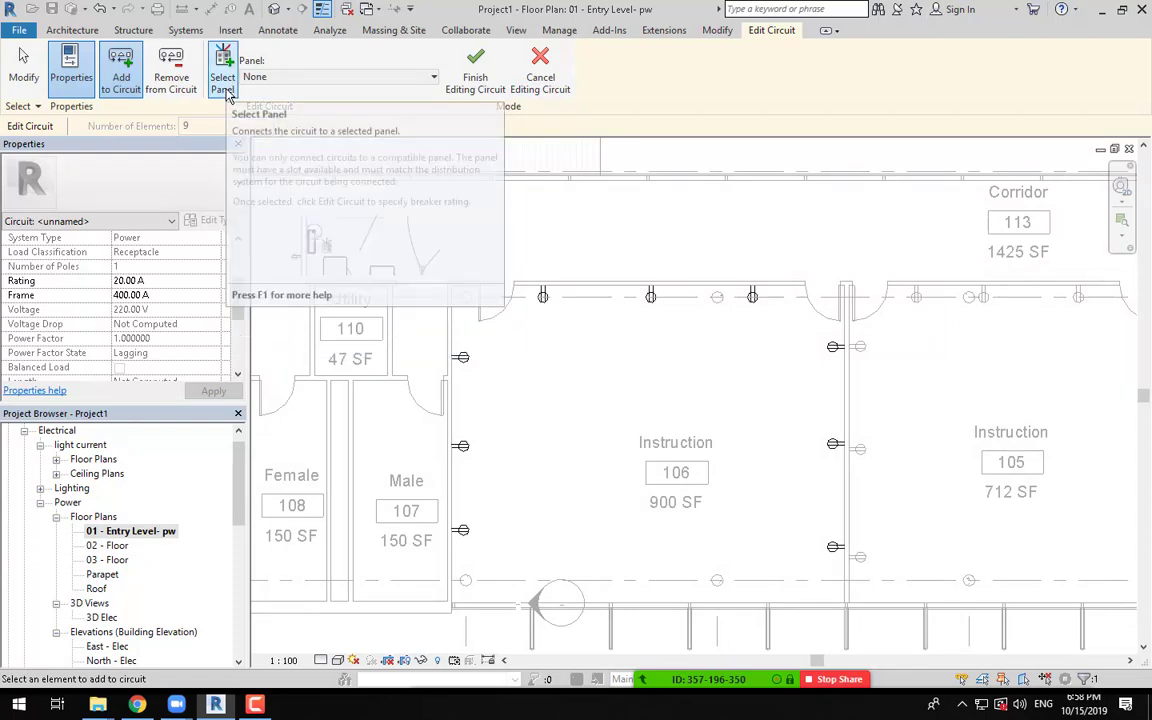
pyautogui.click(474, 80)
pyautogui.press('Escape')
# Step: Select the whole Instruction 106 receptacle circuit and convert it to chamfered wire
pyautogui.moveTo(535, 411); pyautogui.dragTo(409, 403, button='middle')
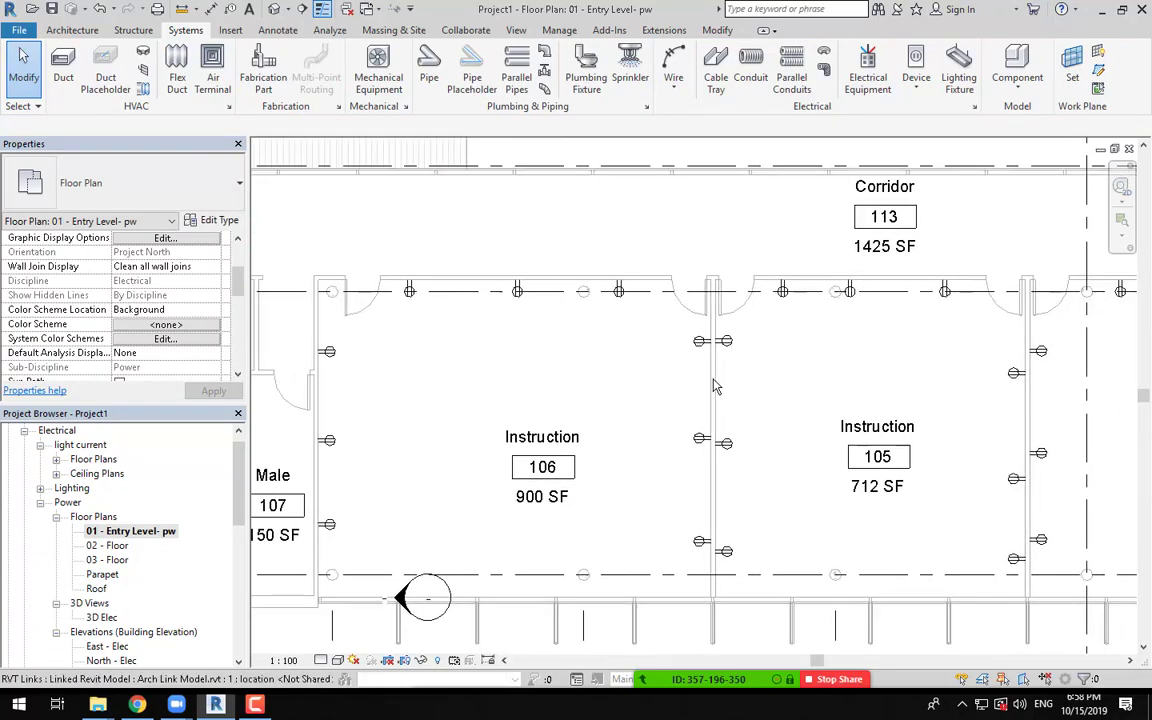
pyautogui.scroll(-1, 663, 360)
pyautogui.moveTo(663, 360); pyautogui.dragTo(676, 391, button='middle')
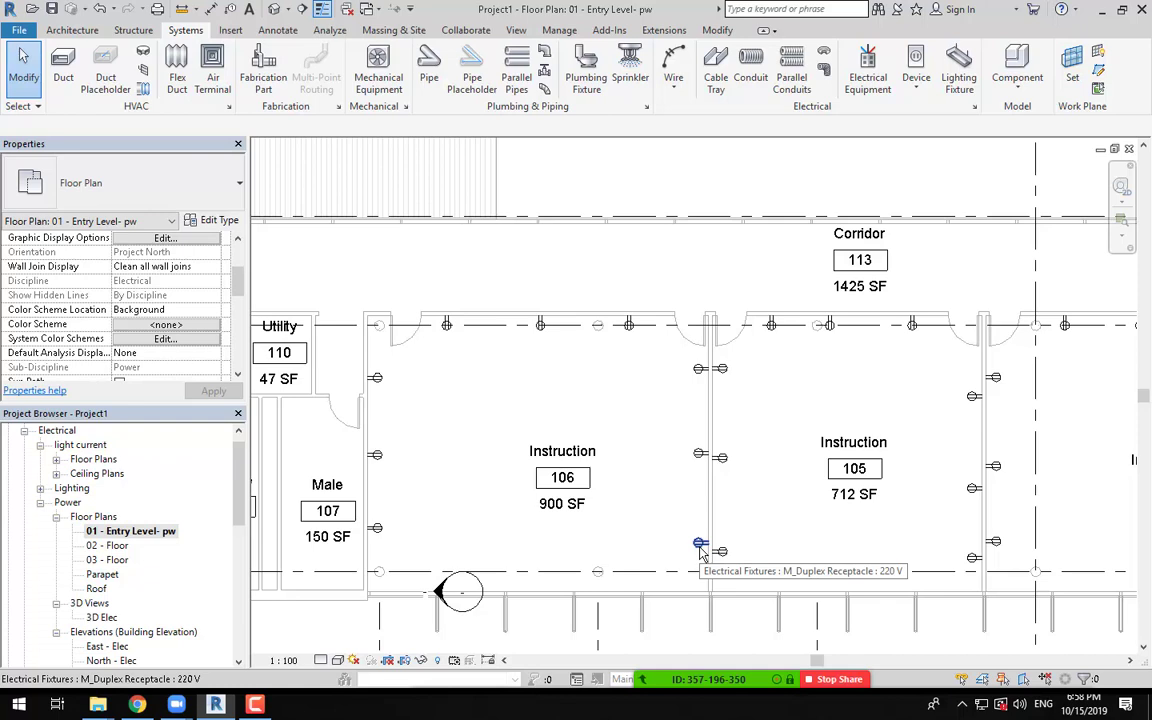
pyautogui.press('Tab')
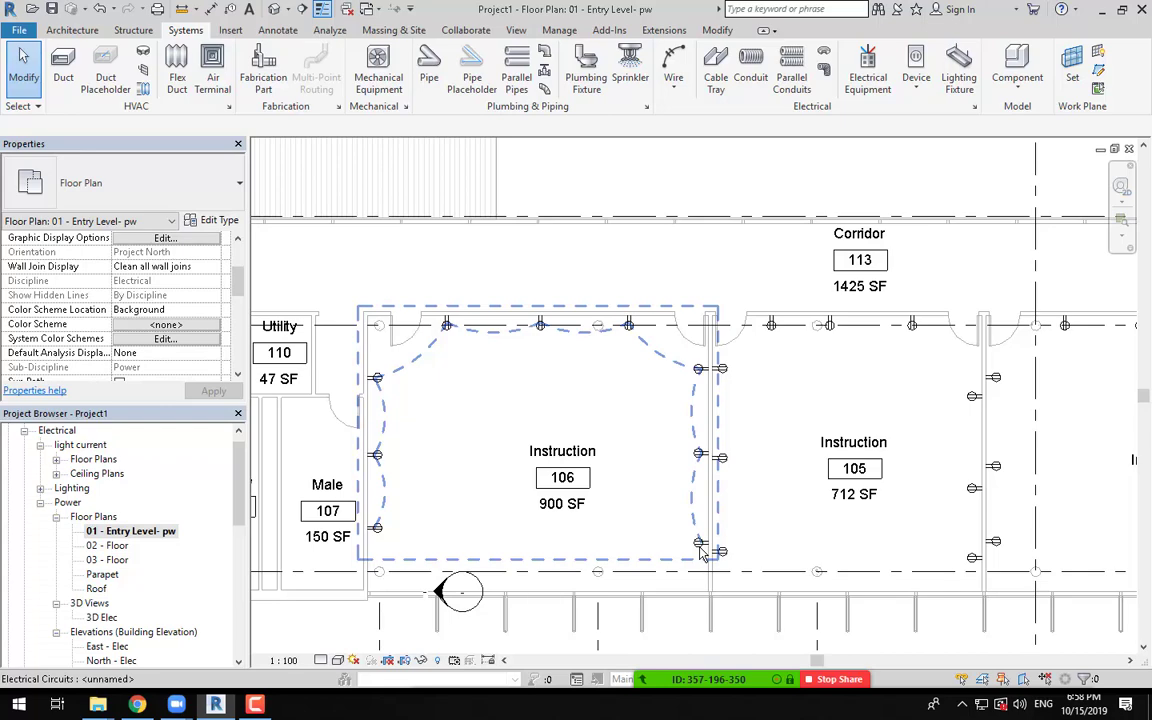
pyautogui.click(700, 550)
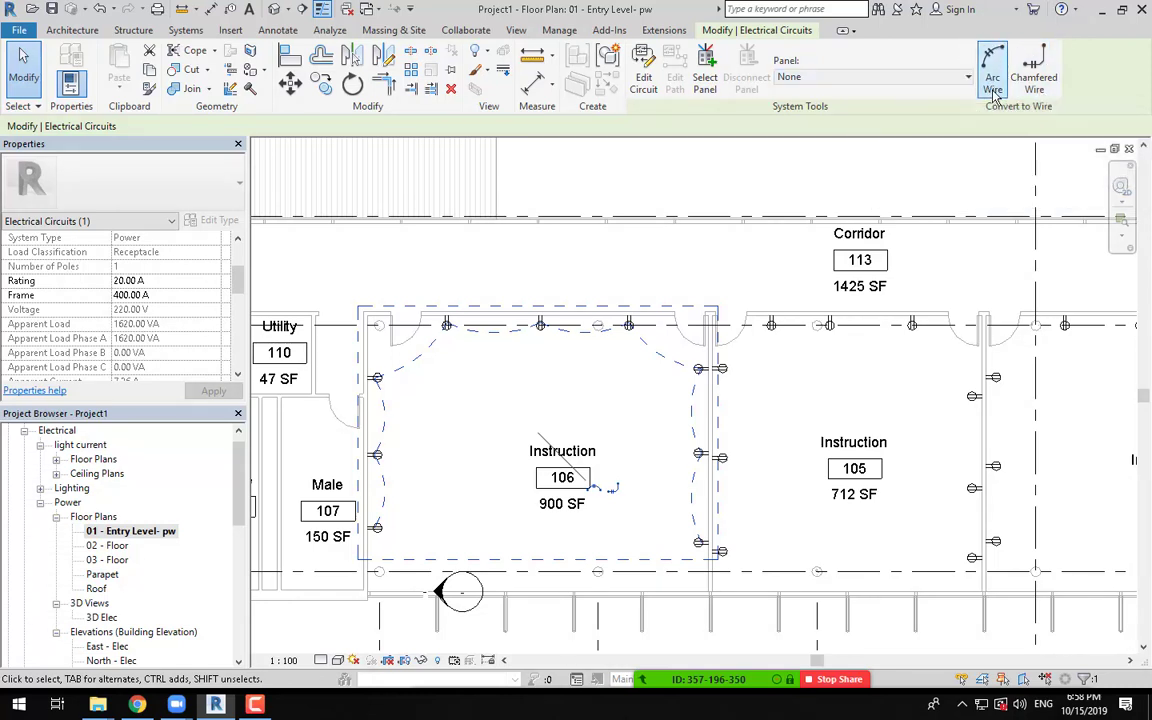
pyautogui.click(1050, 88)
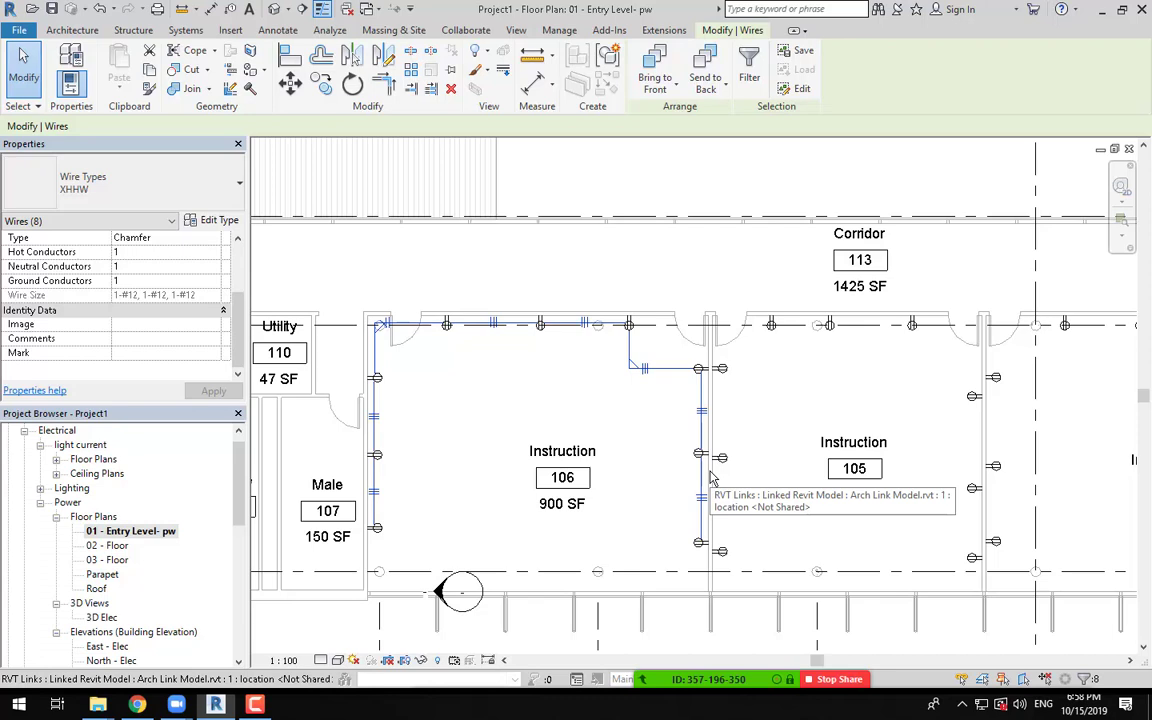
# Step: Create a power circuit from the lowest receptacle on the wall of Instruction 105 shared with Instruction 104
pyautogui.moveTo(770, 462); pyautogui.dragTo(703, 484, button='middle')
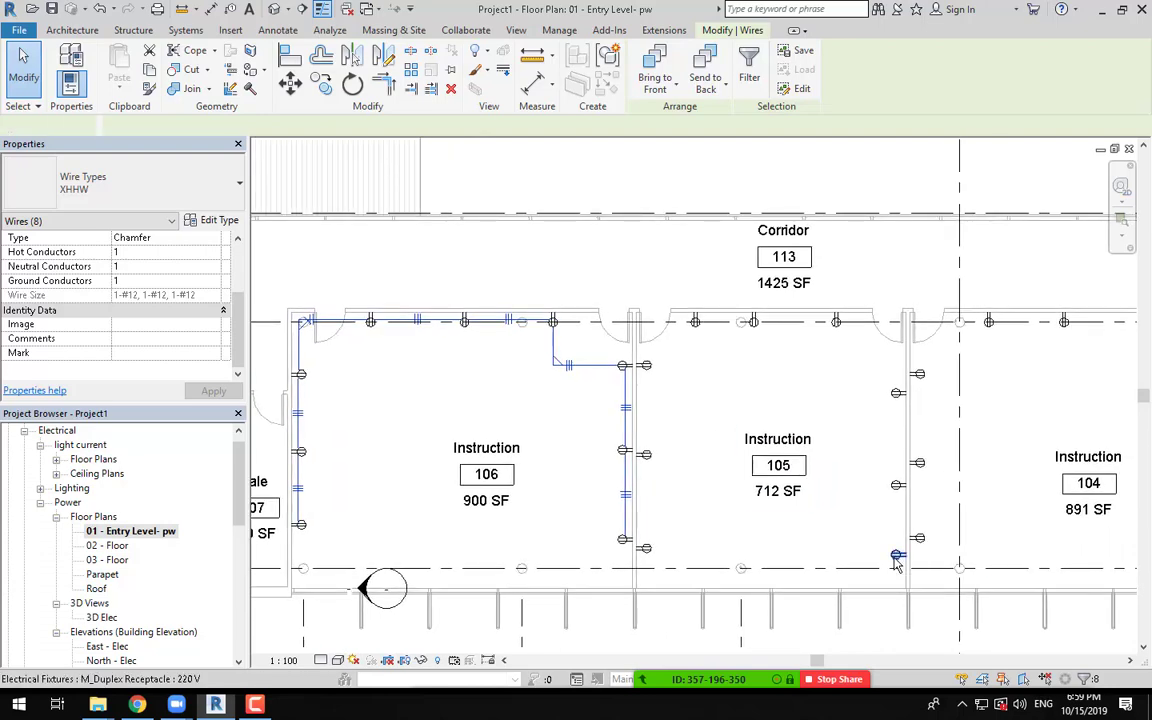
pyautogui.click(897, 559)
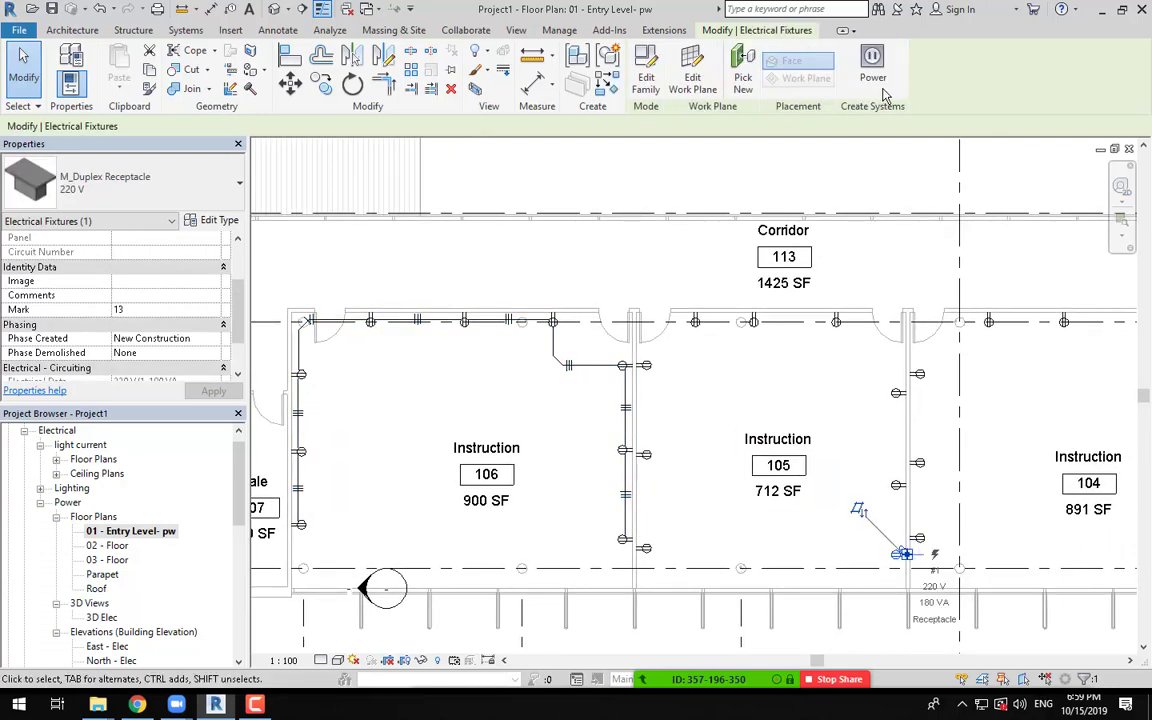
pyautogui.click(872, 60)
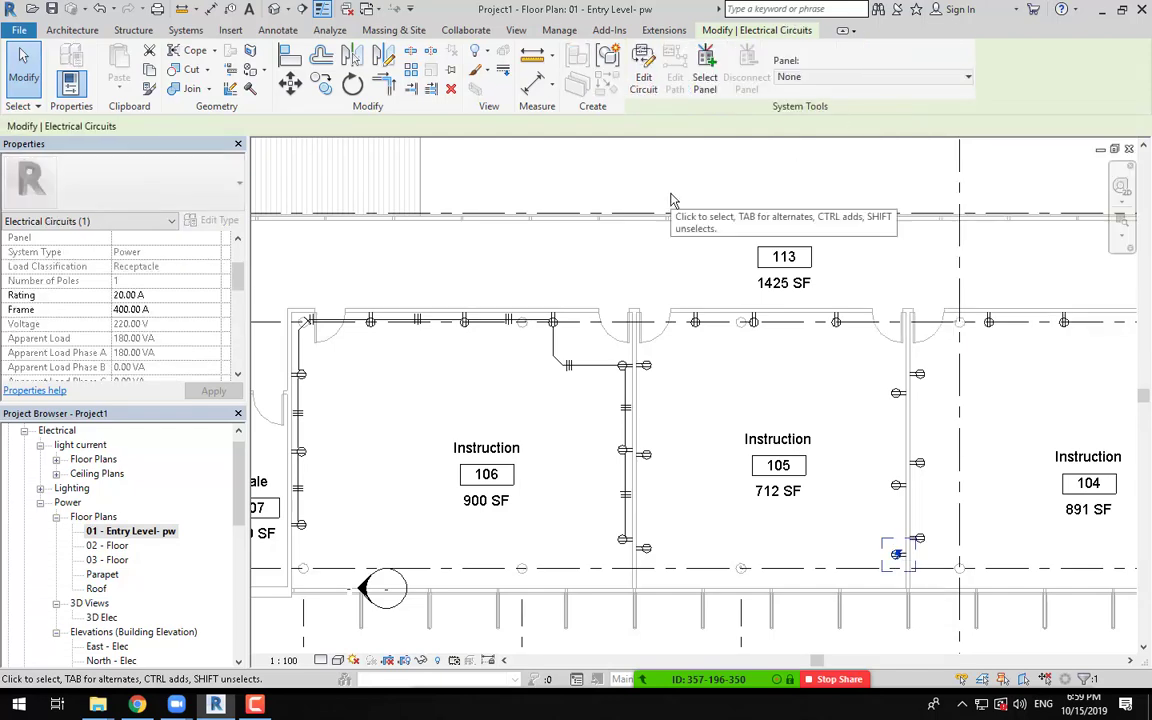
# Step: Add the other eight receptacles along the three walls of Instruction 105 to its circuit and finish editing the circuit
pyautogui.click(645, 80)
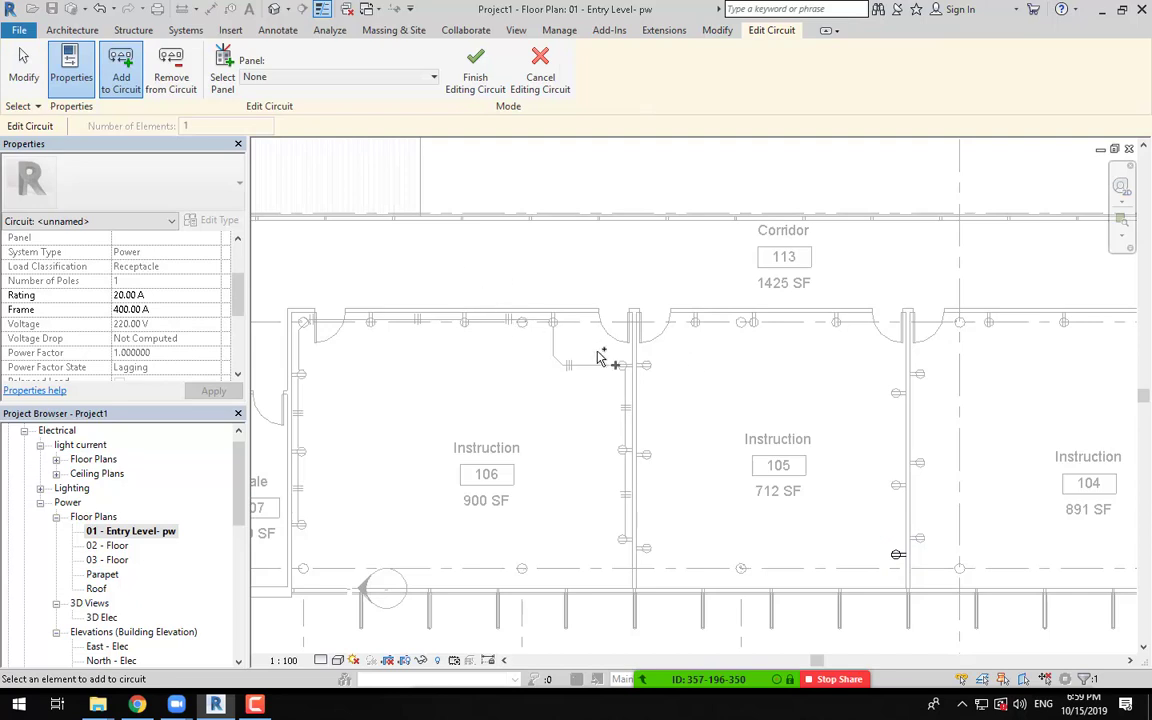
pyautogui.click(897, 485)
pyautogui.click(897, 392)
pyautogui.click(836, 321)
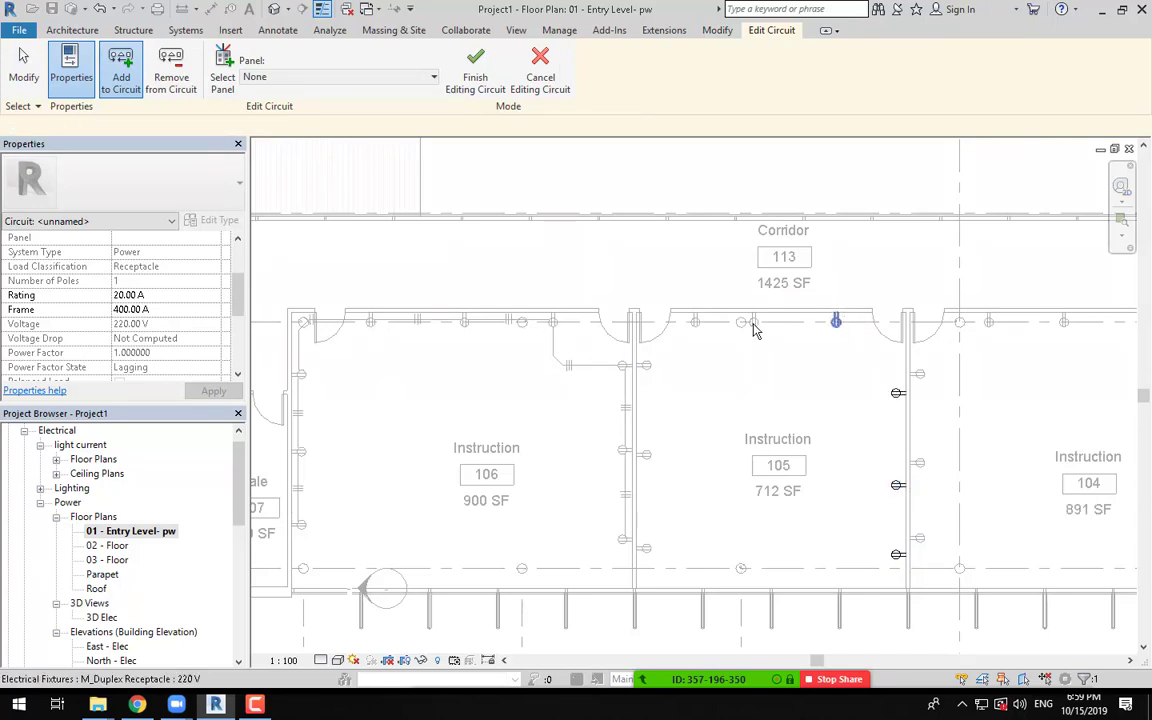
pyautogui.click(753, 321)
pyautogui.click(695, 321)
pyautogui.click(645, 365)
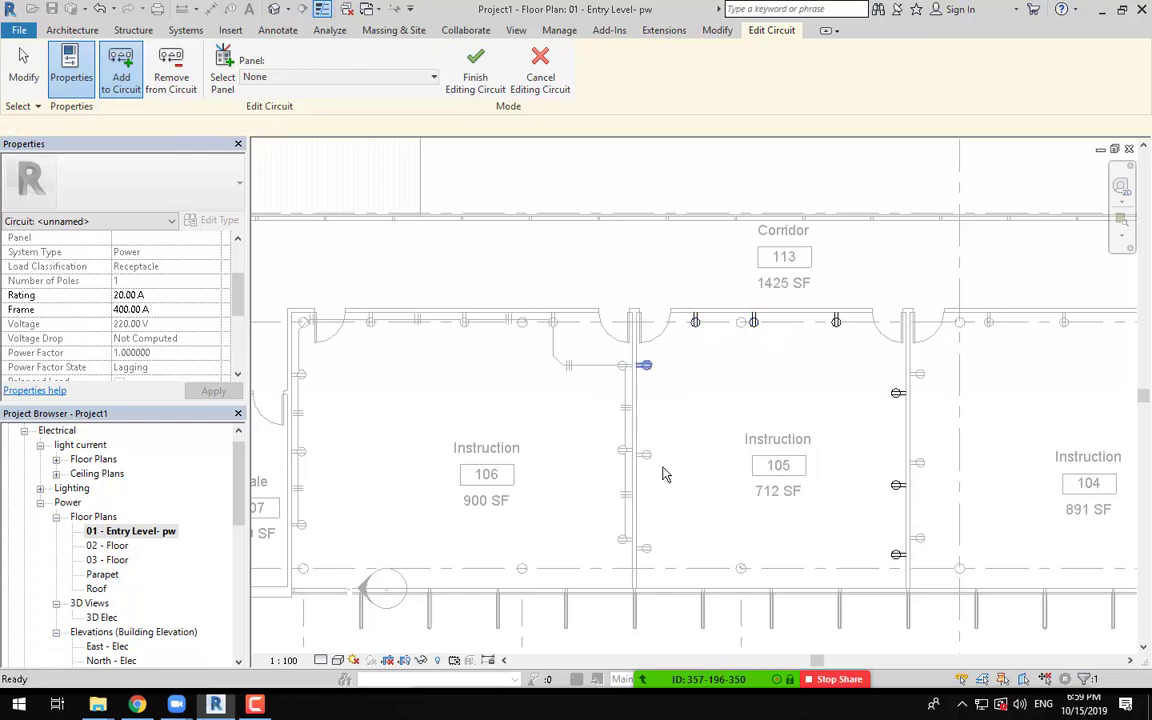
pyautogui.click(645, 454)
pyautogui.click(645, 548)
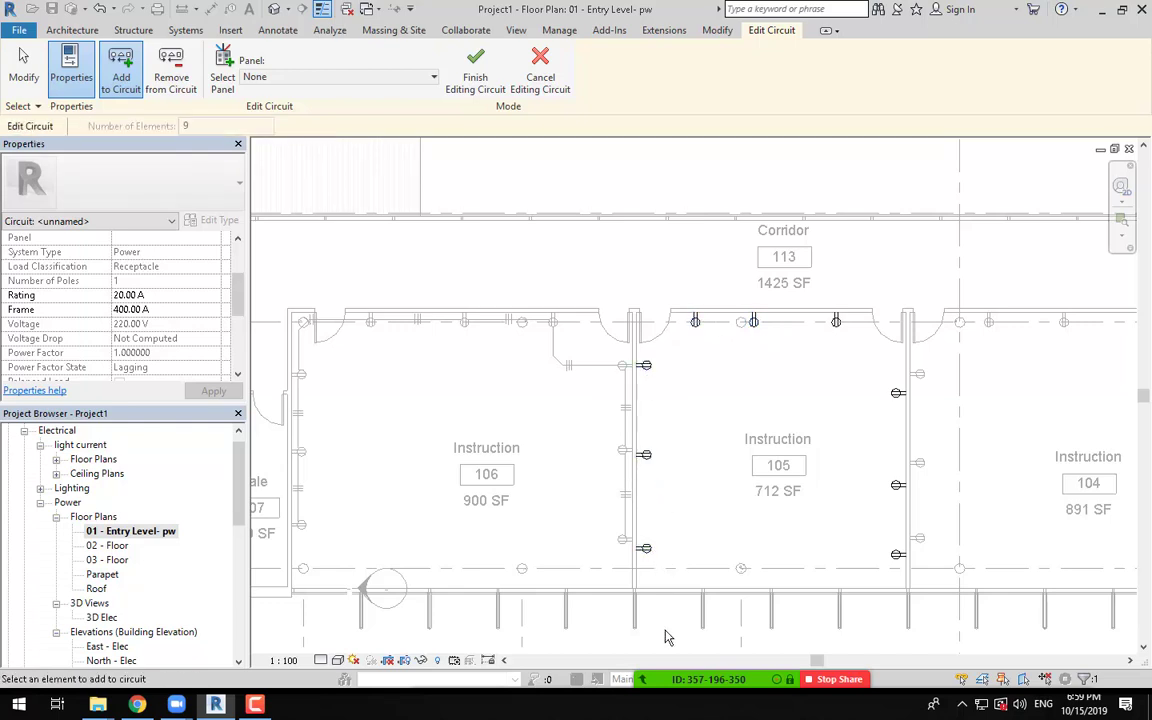
pyautogui.click(473, 82)
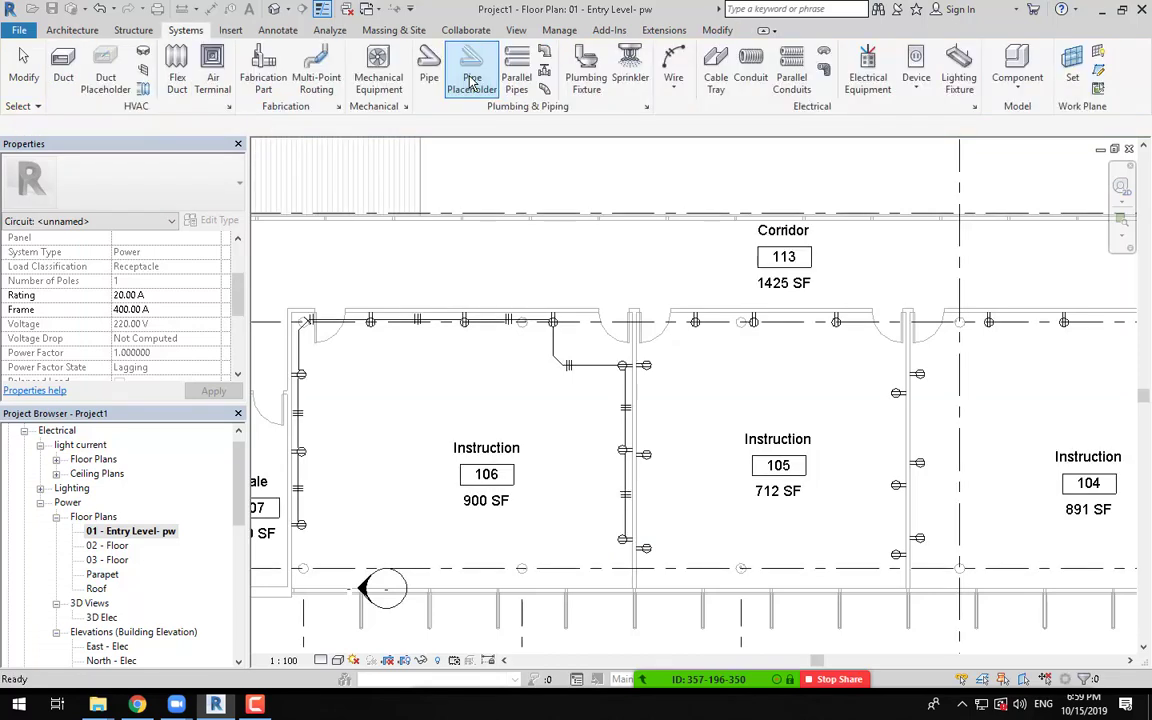
# Step: Select the whole Instruction 105 receptacle circuit, convert it to chamfered wire and clear the selection
pyautogui.moveTo(810, 392); pyautogui.dragTo(789, 393, button='middle')
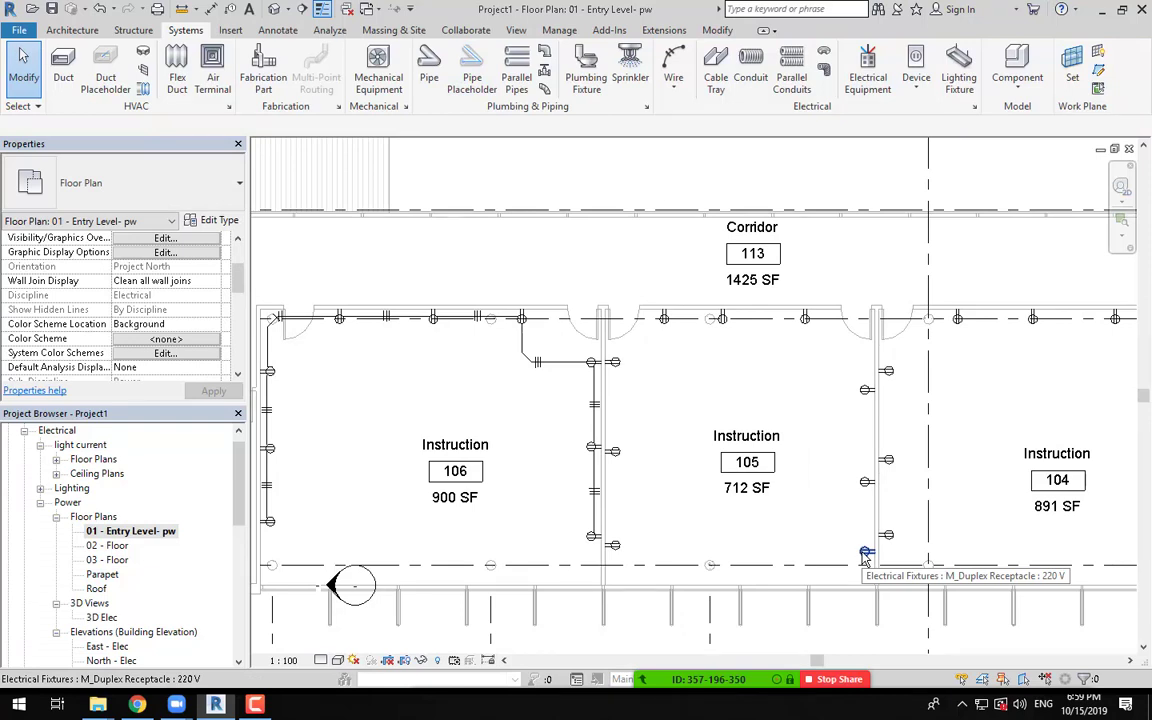
pyautogui.press('Tab')
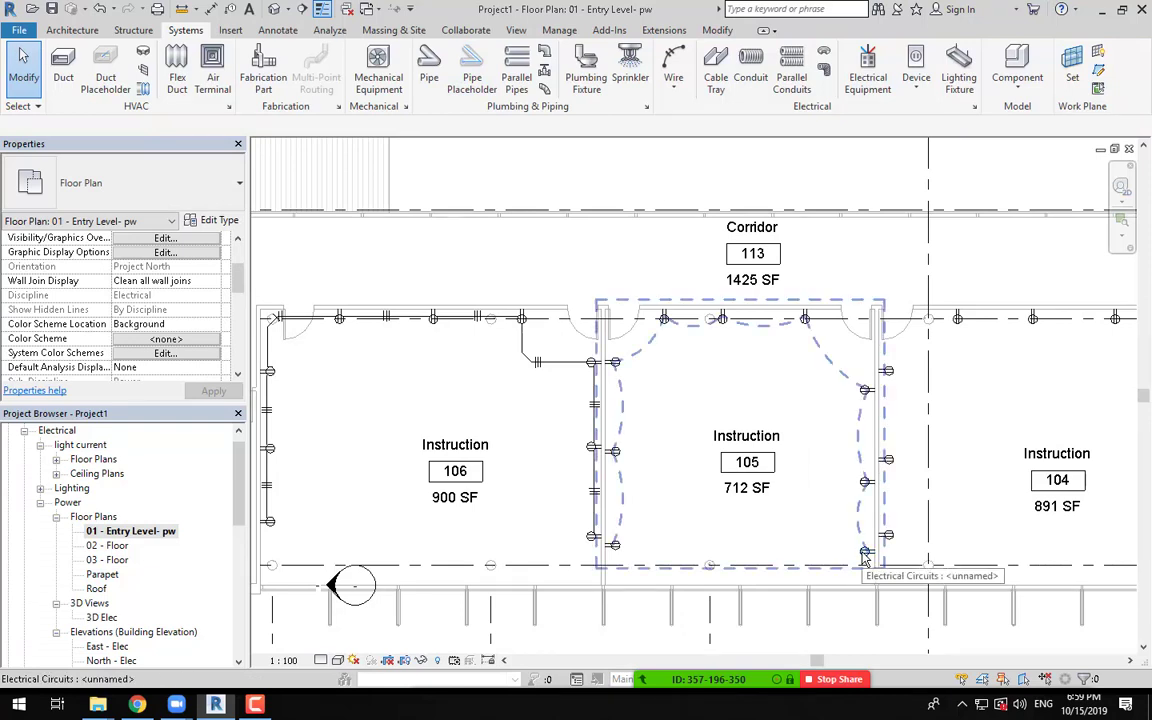
pyautogui.click(866, 558)
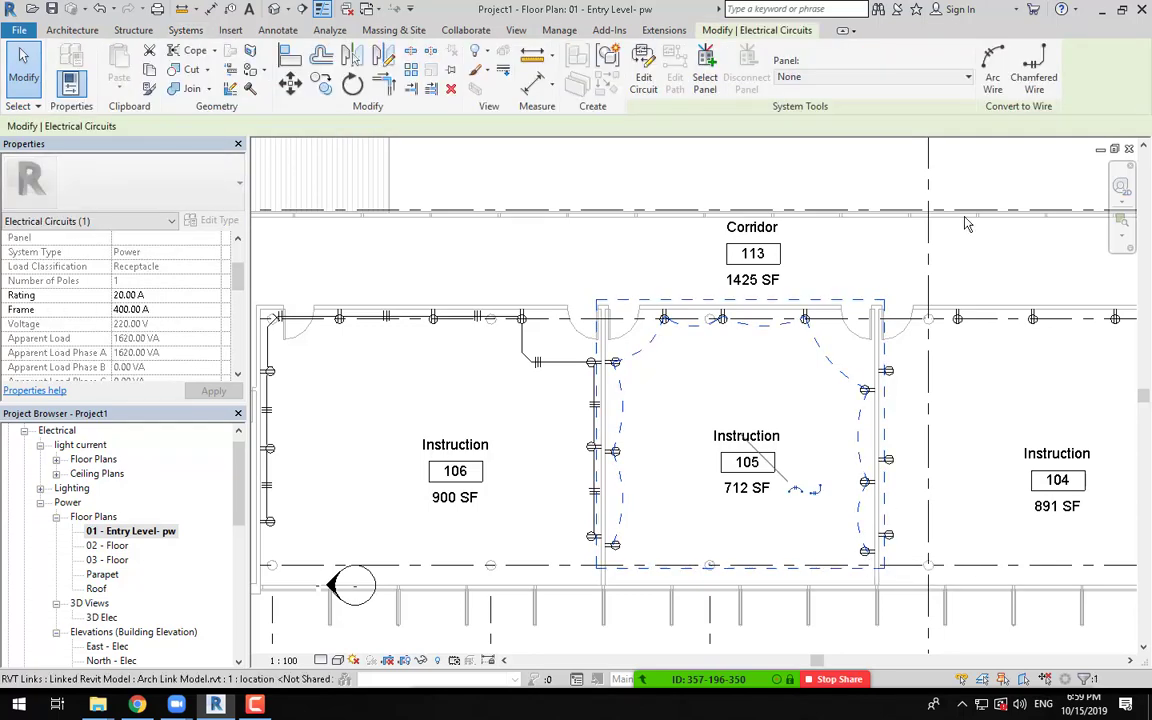
pyautogui.click(1031, 72)
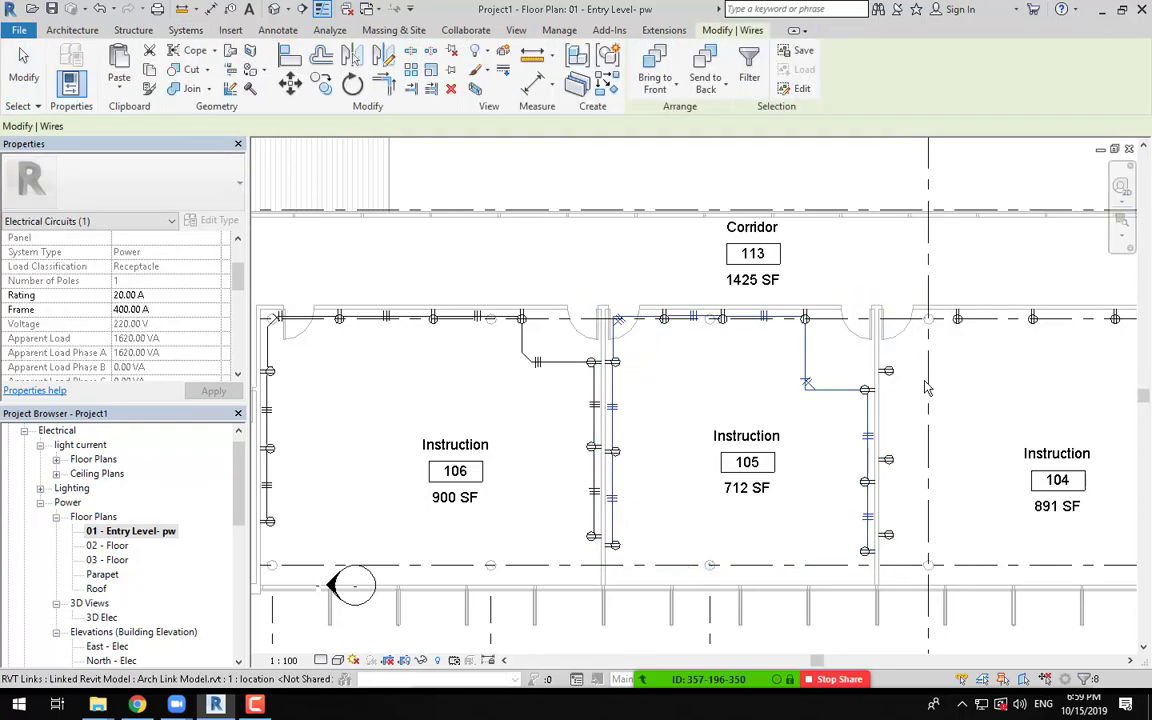
pyautogui.moveTo(926, 388); pyautogui.dragTo(712, 404, button='middle')
pyautogui.scroll(-1, 786, 400)
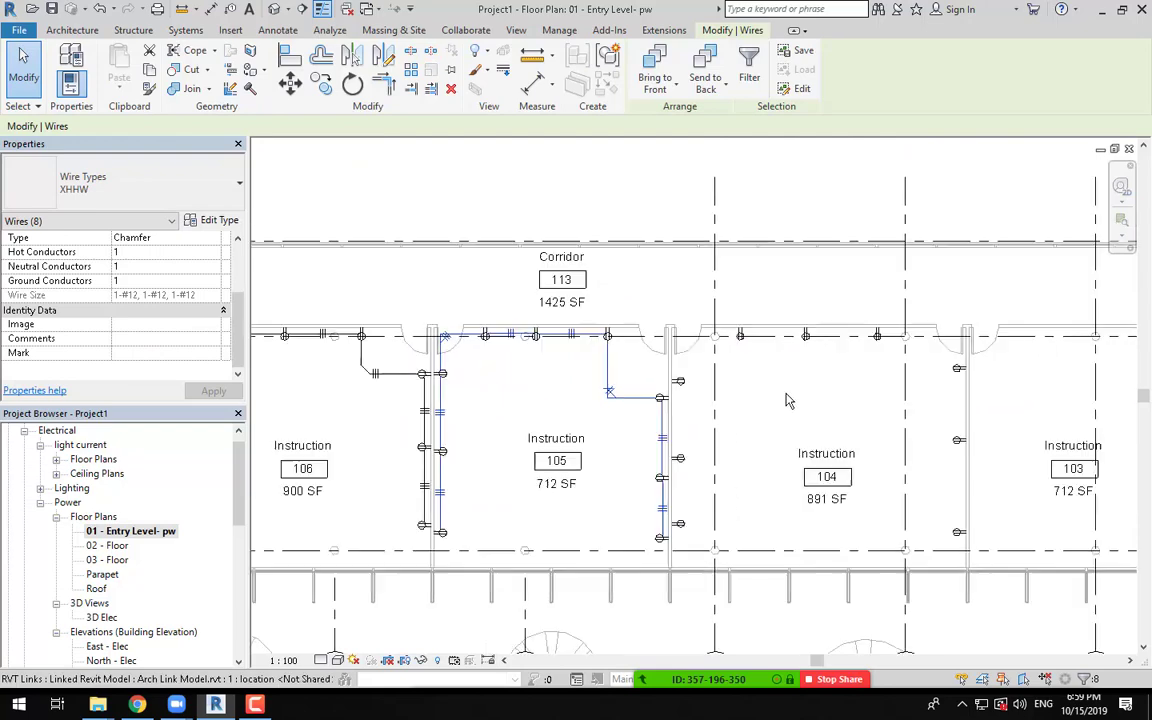
pyautogui.scroll(-1, 786, 400)
pyautogui.moveTo(800, 449); pyautogui.dragTo(838, 477, button='middle')
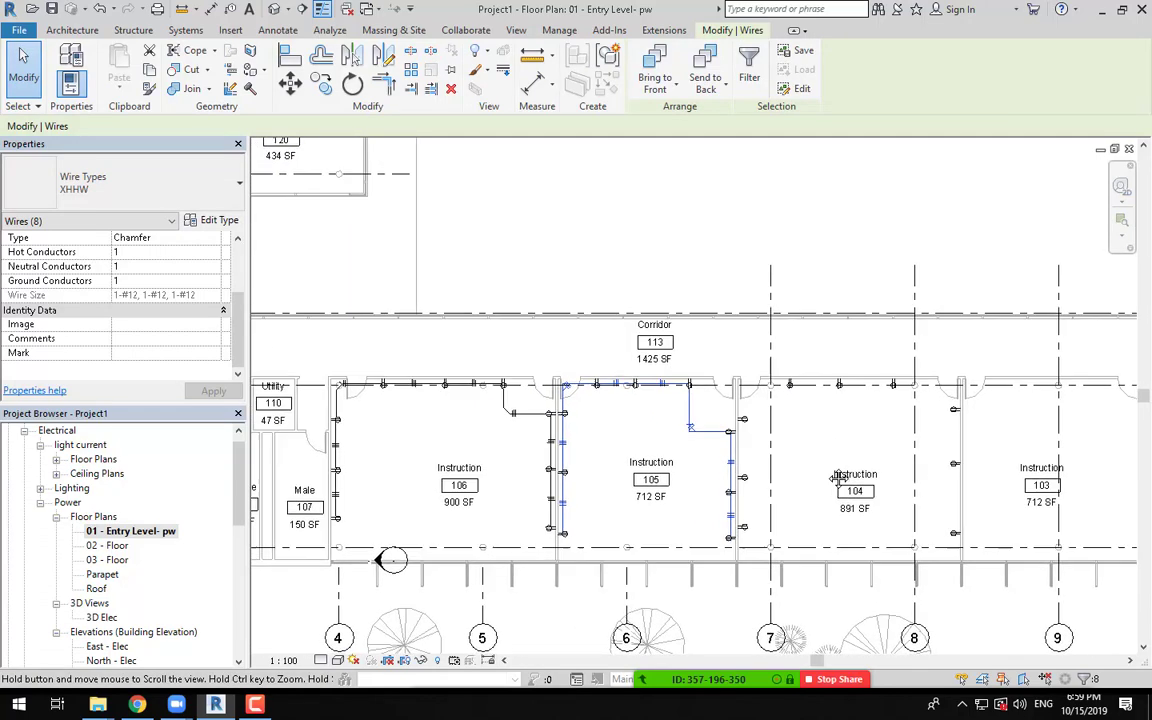
pyautogui.press('Escape')
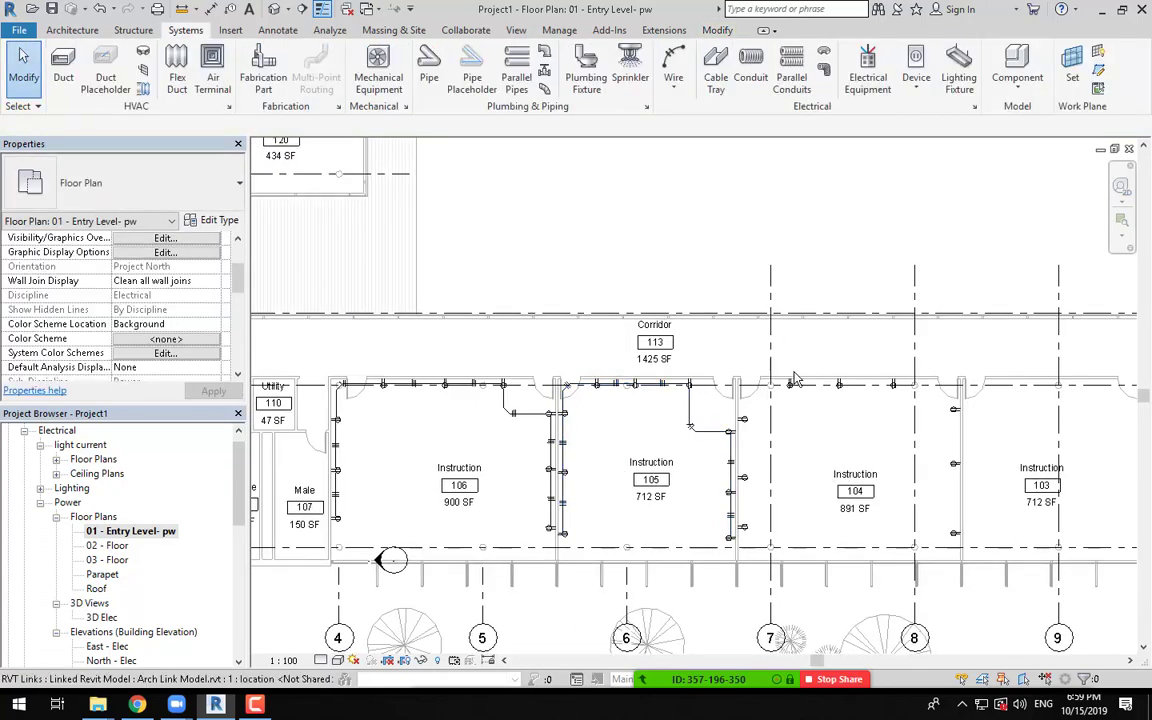
pyautogui.click(485, 664)
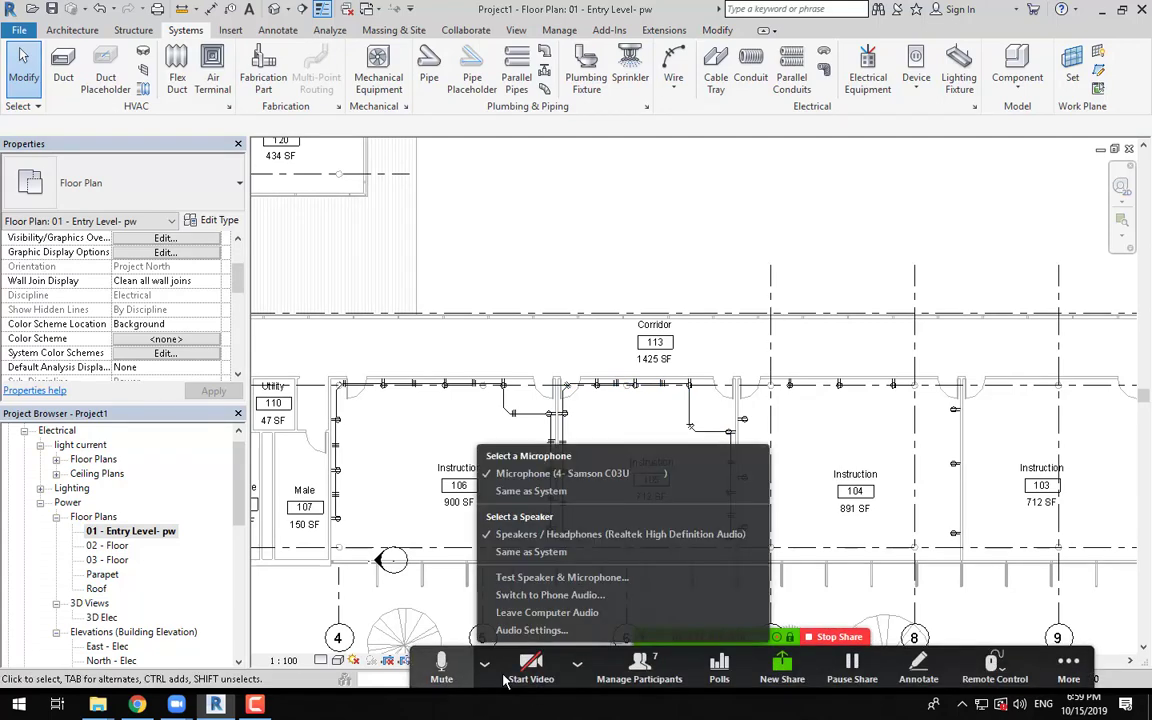
pyautogui.click(260, 706)
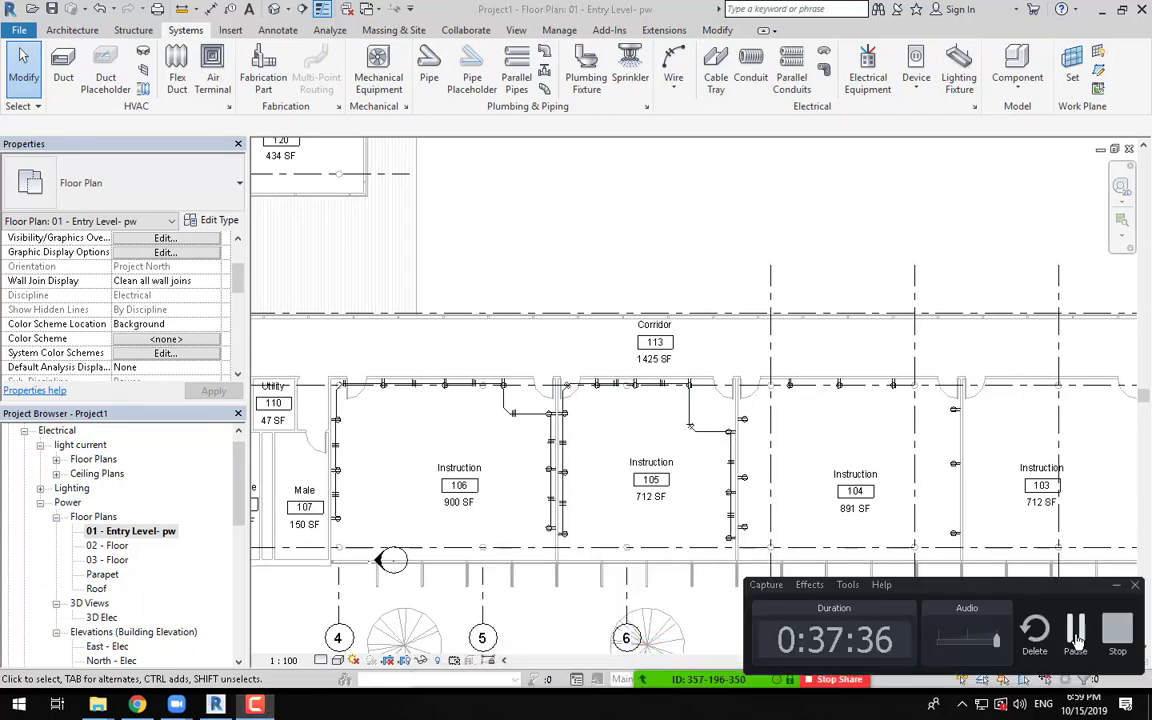
pyautogui.click(1076, 632)
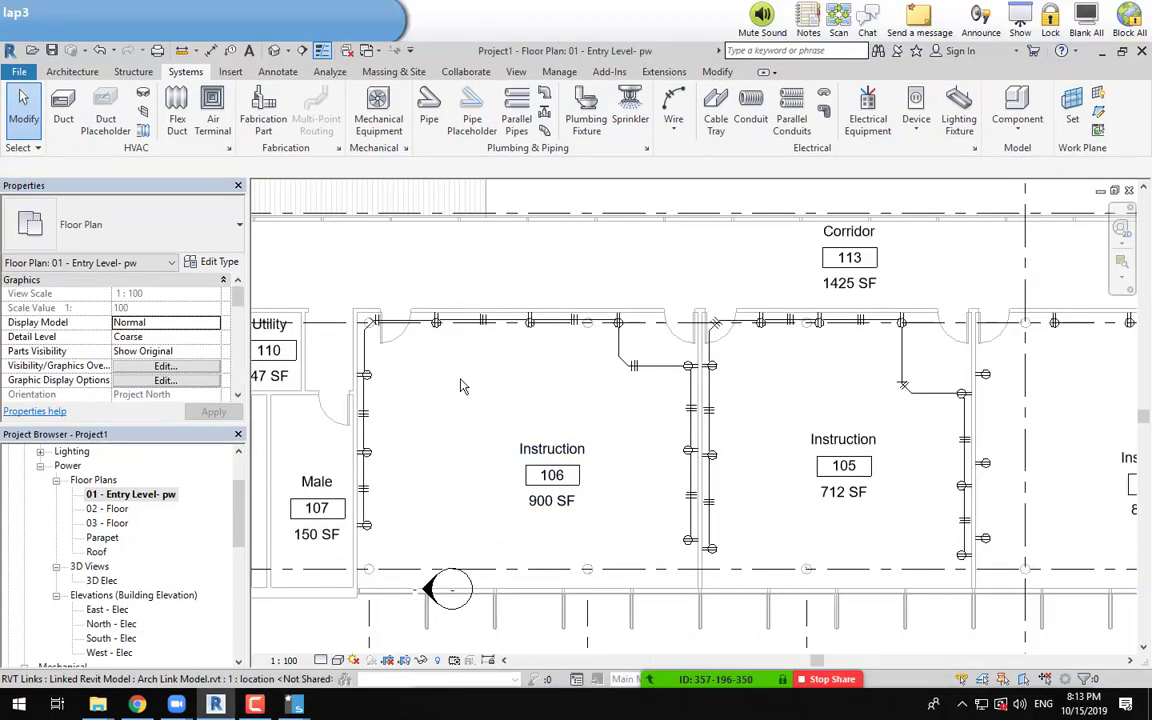
pyautogui.scroll(2, 462, 424)
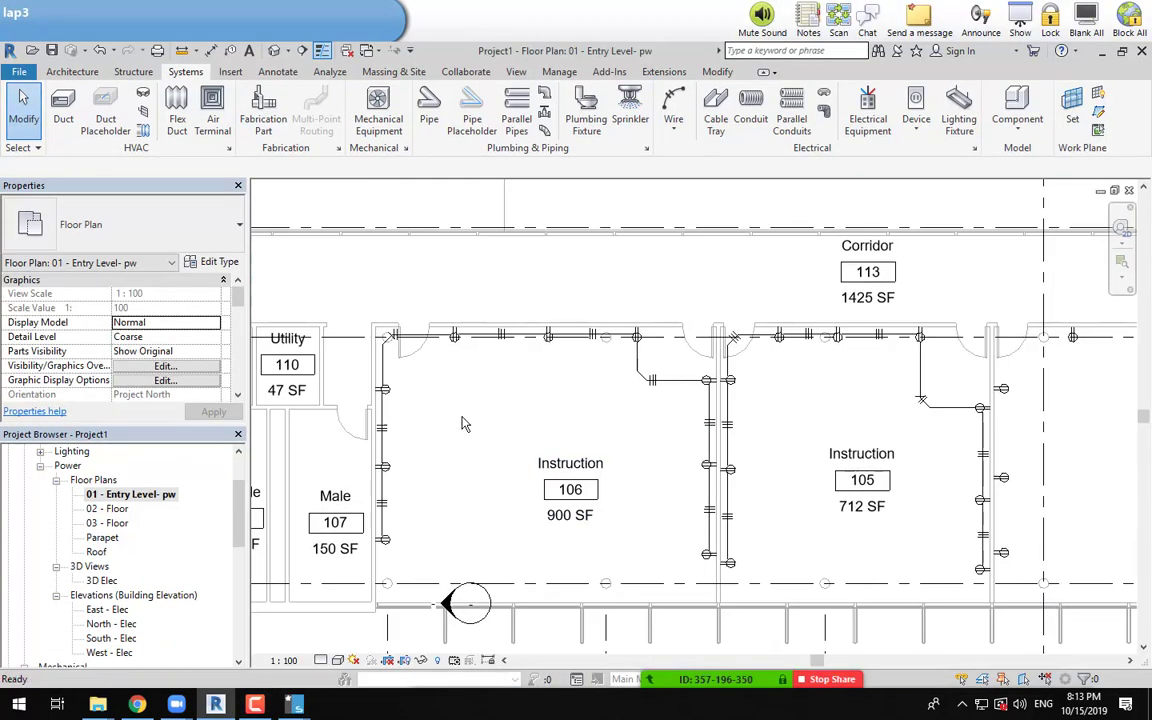
pyautogui.moveTo(536, 408); pyautogui.dragTo(560, 397, button='middle')
pyautogui.scroll(1, 488, 505)
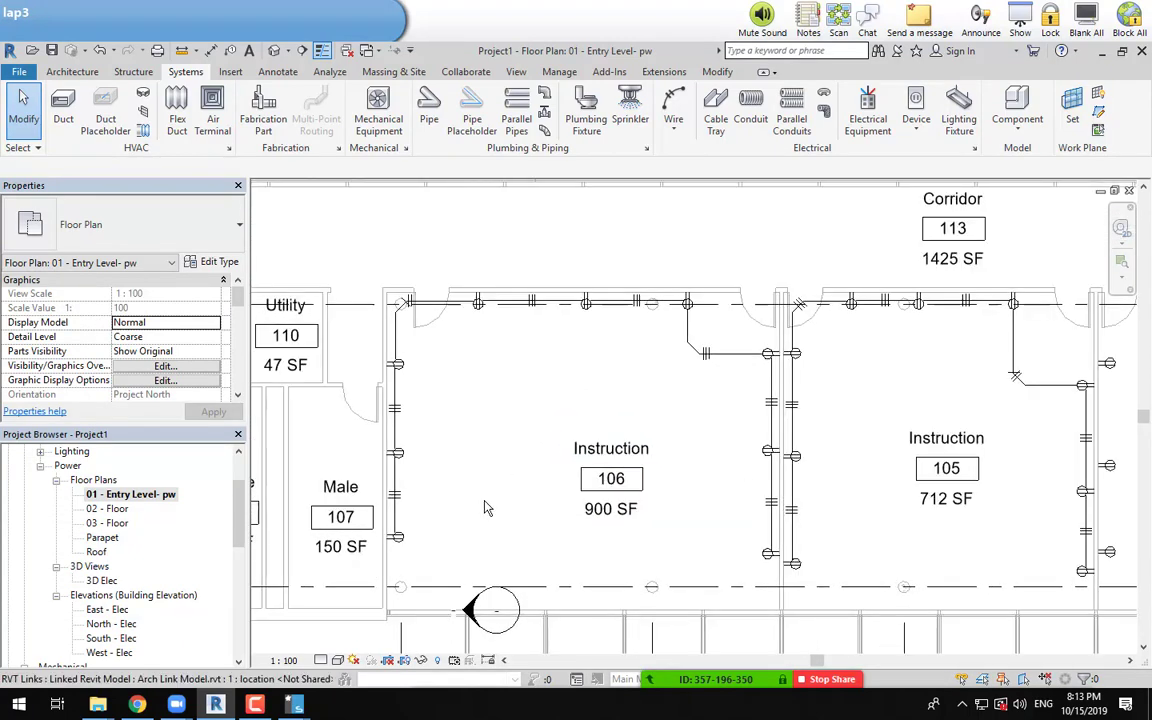
pyautogui.moveTo(485, 475); pyautogui.dragTo(488, 430, button='middle')
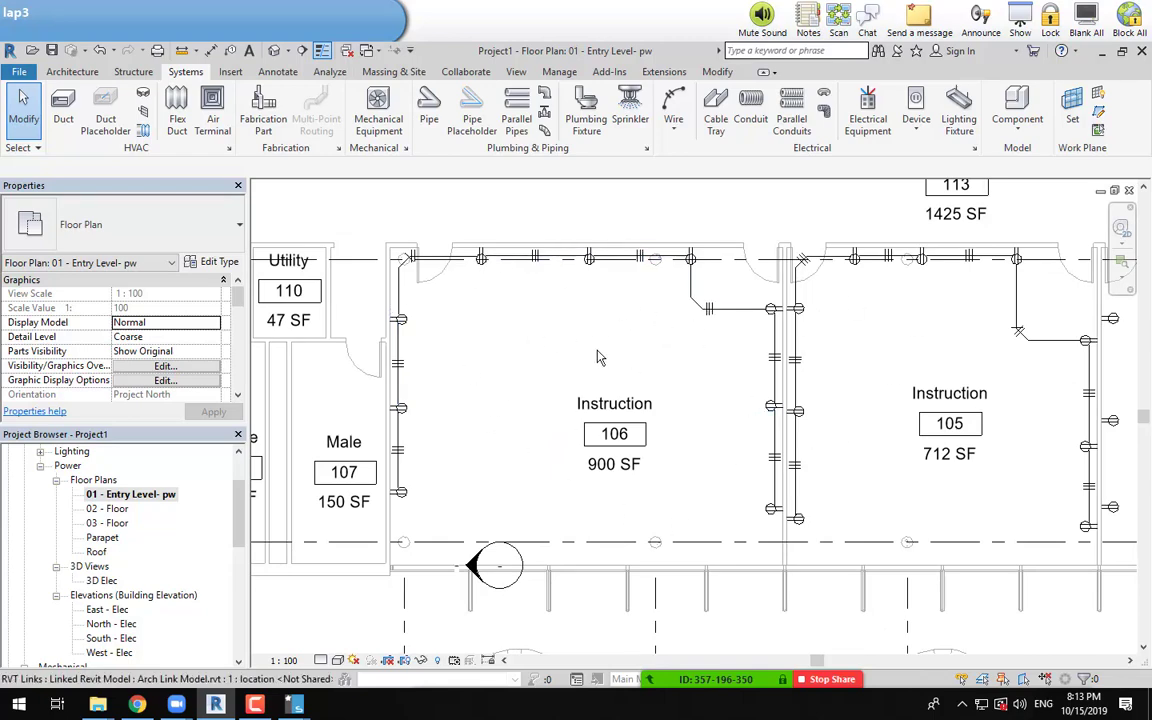
pyautogui.scroll(-1, 597, 351)
pyautogui.moveTo(597, 351); pyautogui.dragTo(531, 403, button='middle')
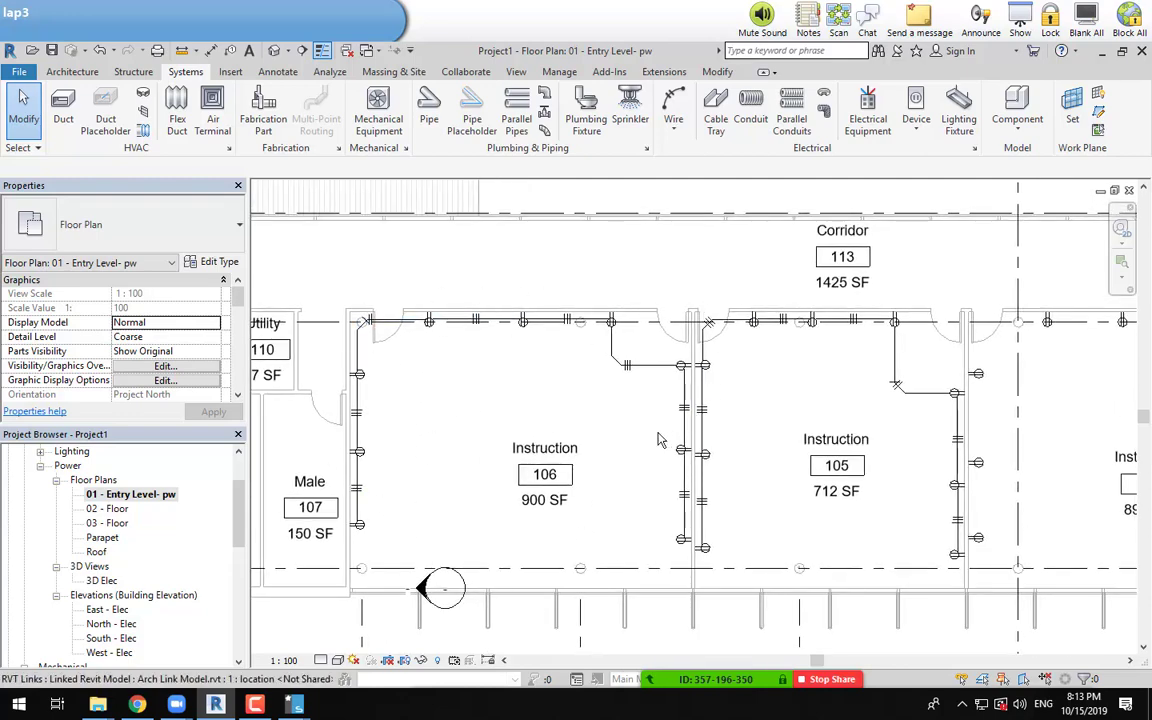
pyautogui.moveTo(483, 399); pyautogui.dragTo(511, 439, button='middle')
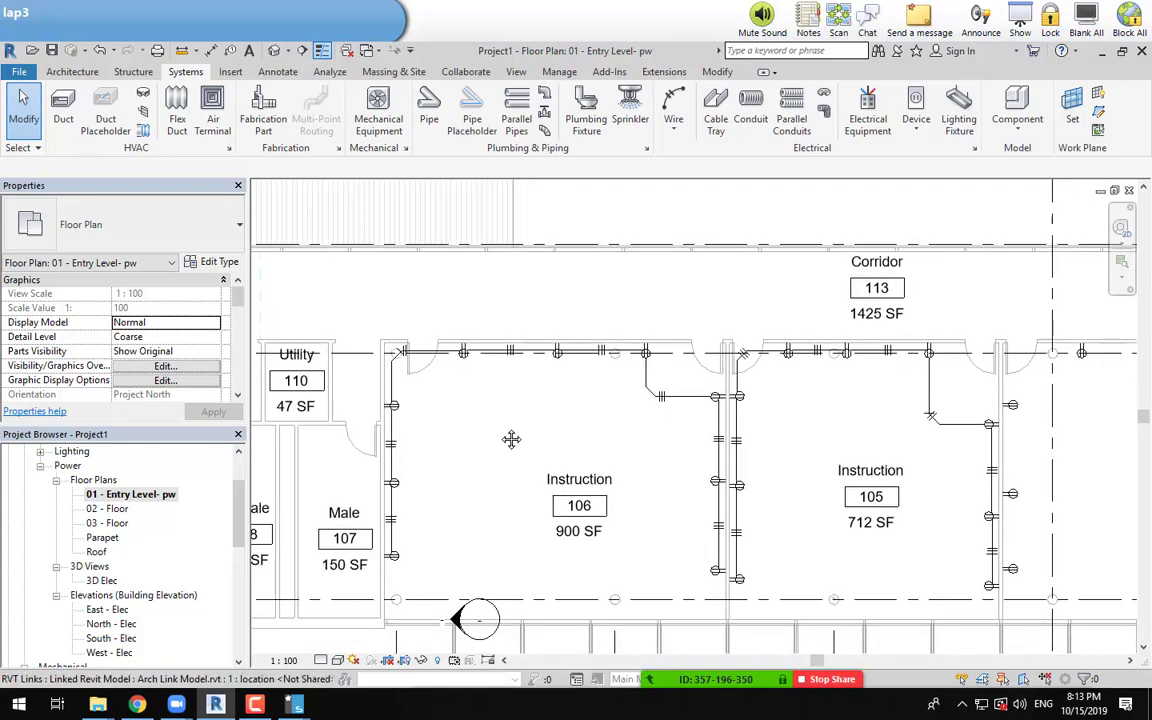
# Step: Place an M_Lighting and Appliance Panelboard - 480V MLO, 125 A, on the corridor-side wall of Electrical room 112
pyautogui.click(877, 135)
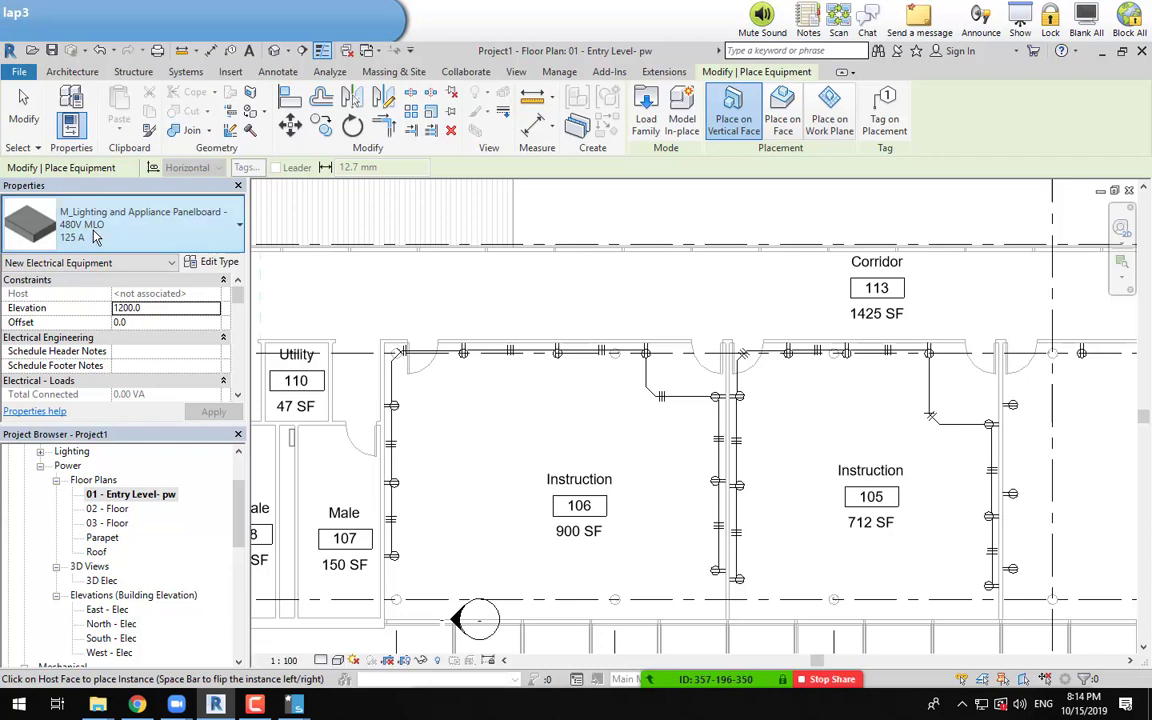
pyautogui.click(95, 236)
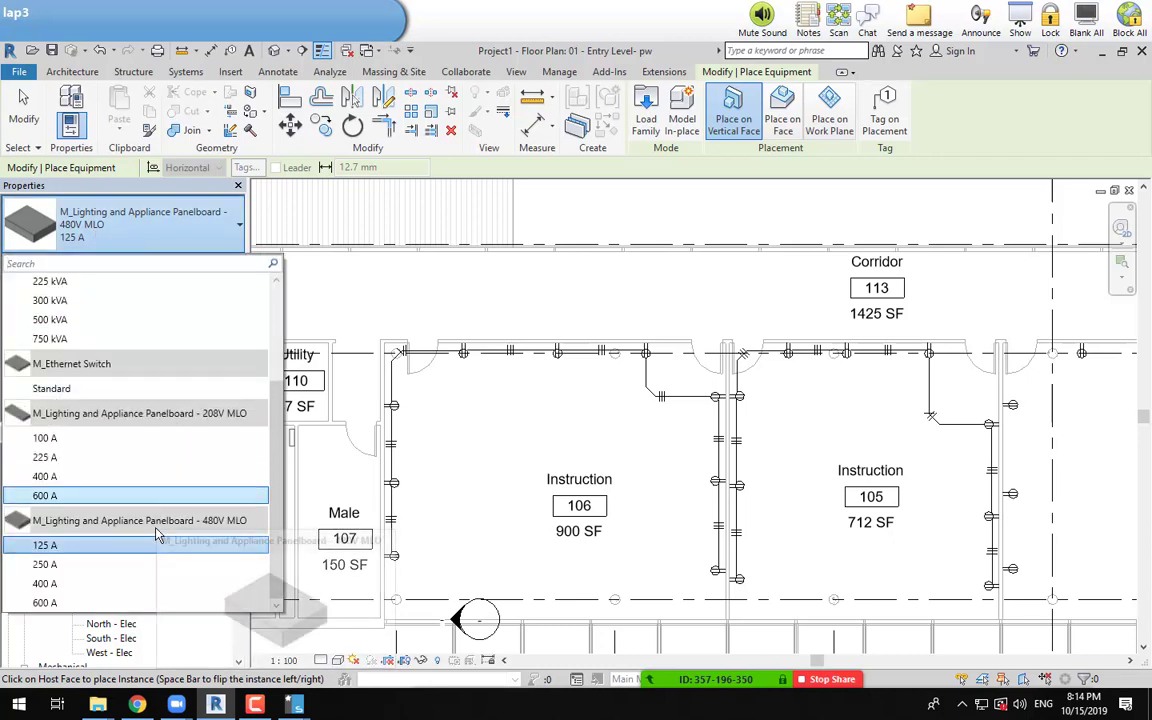
pyautogui.scroll(3, 140, 474)
pyautogui.scroll(-3, 197, 357)
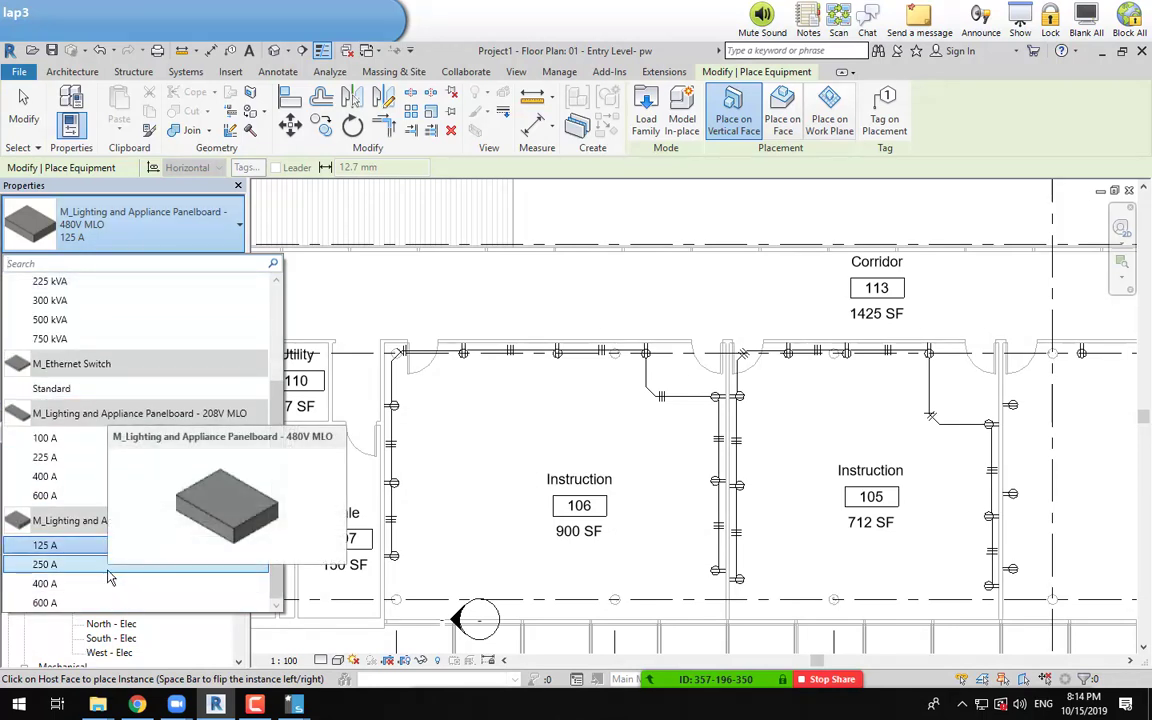
pyautogui.click(736, 181)
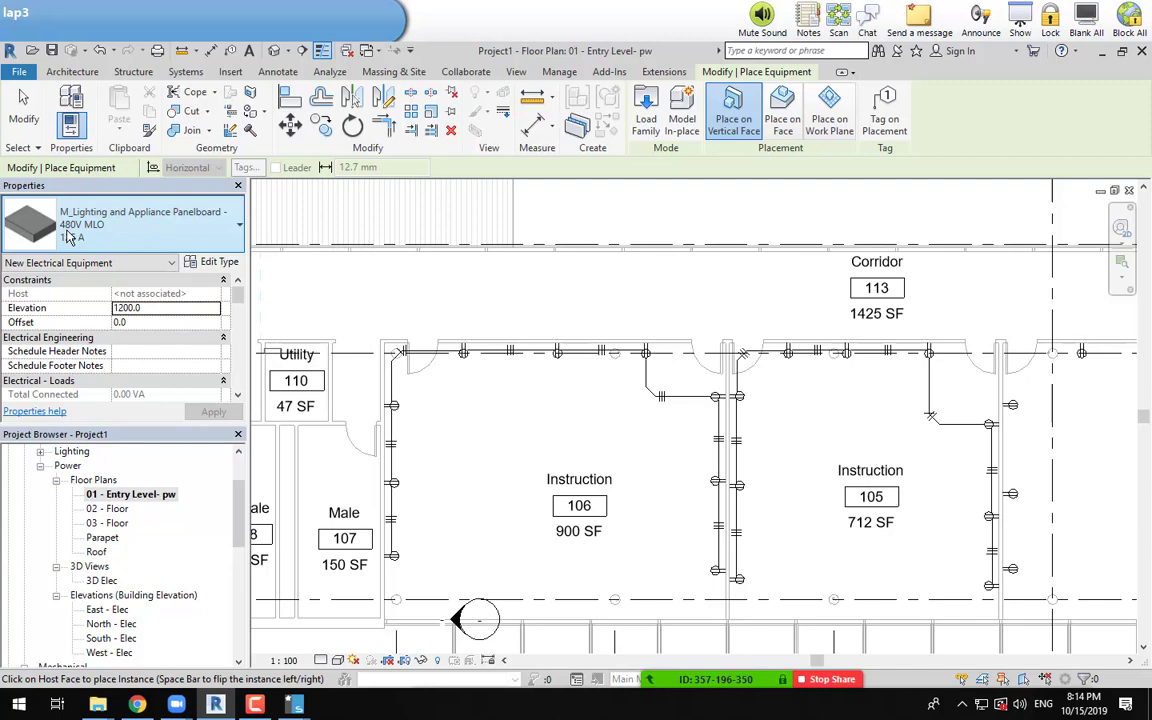
pyautogui.moveTo(328, 287); pyautogui.dragTo(473, 316, button='middle')
pyautogui.scroll(5, 494, 322)
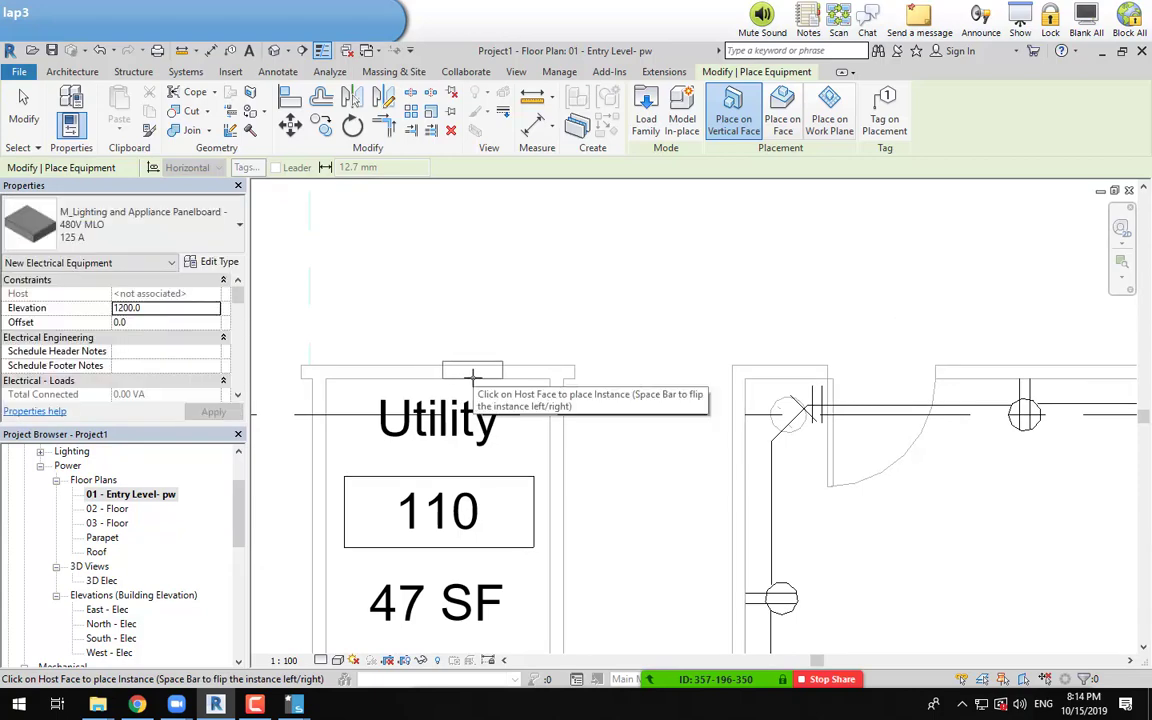
pyautogui.scroll(-5, 477, 376)
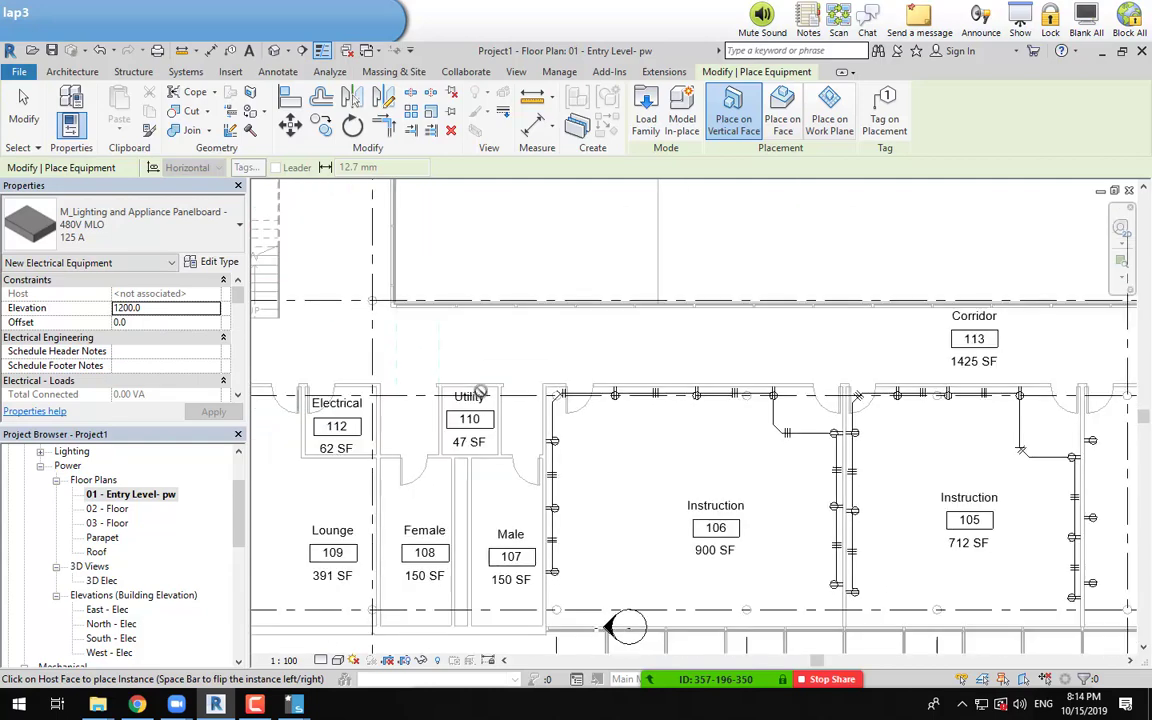
pyautogui.scroll(3, 420, 380)
pyautogui.scroll(3, 412, 393)
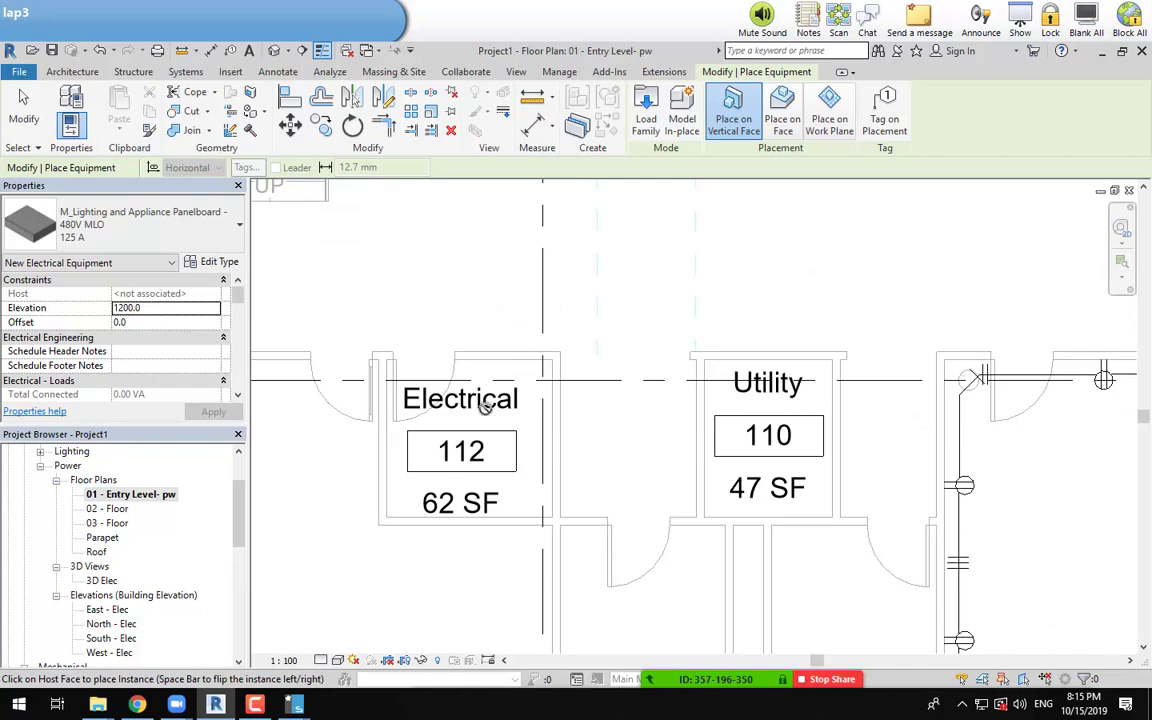
pyautogui.scroll(2, 490, 360)
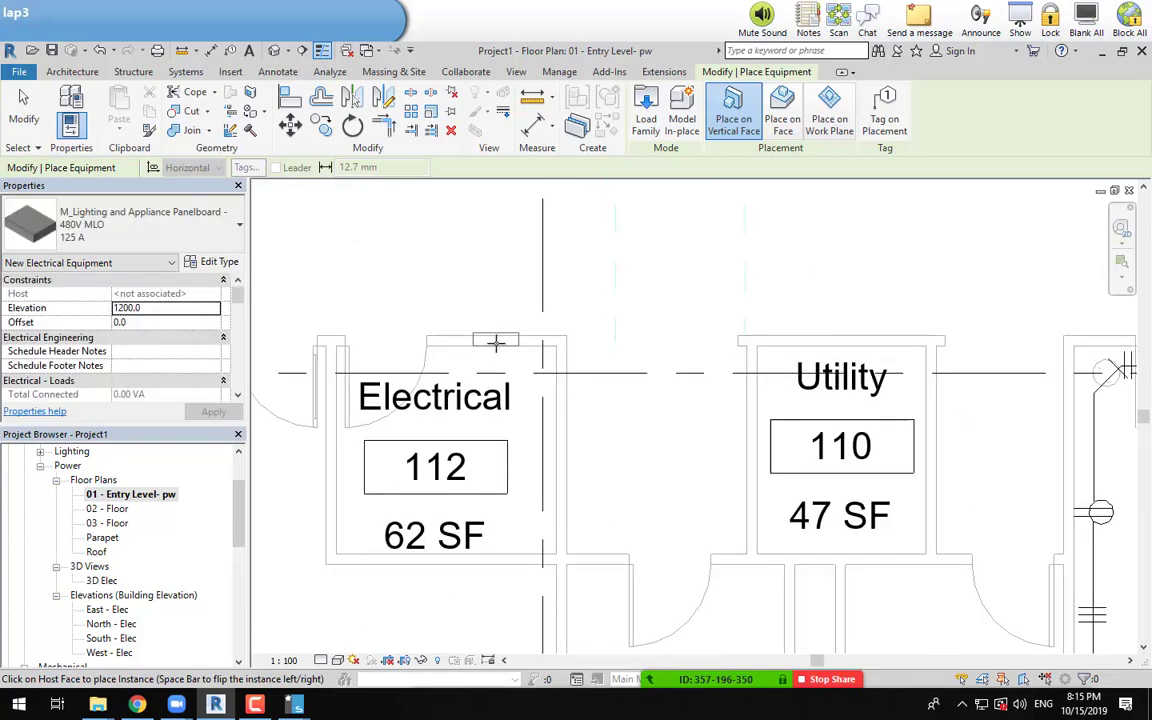
pyautogui.click(495, 342)
pyautogui.press('Escape')
pyautogui.press('Escape')
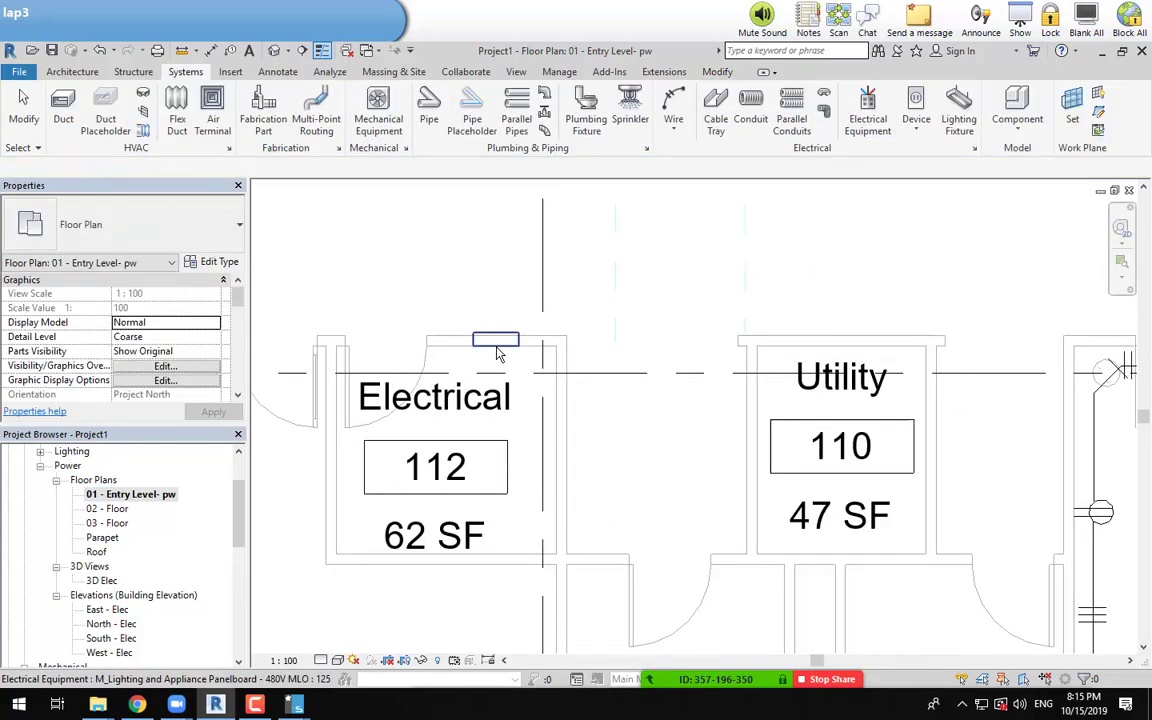
# Step: Select the panelboard in Electrical room 112 and examine its load, general and circuiting properties, including panel name, breakers and distribution system
pyautogui.click(510, 340)
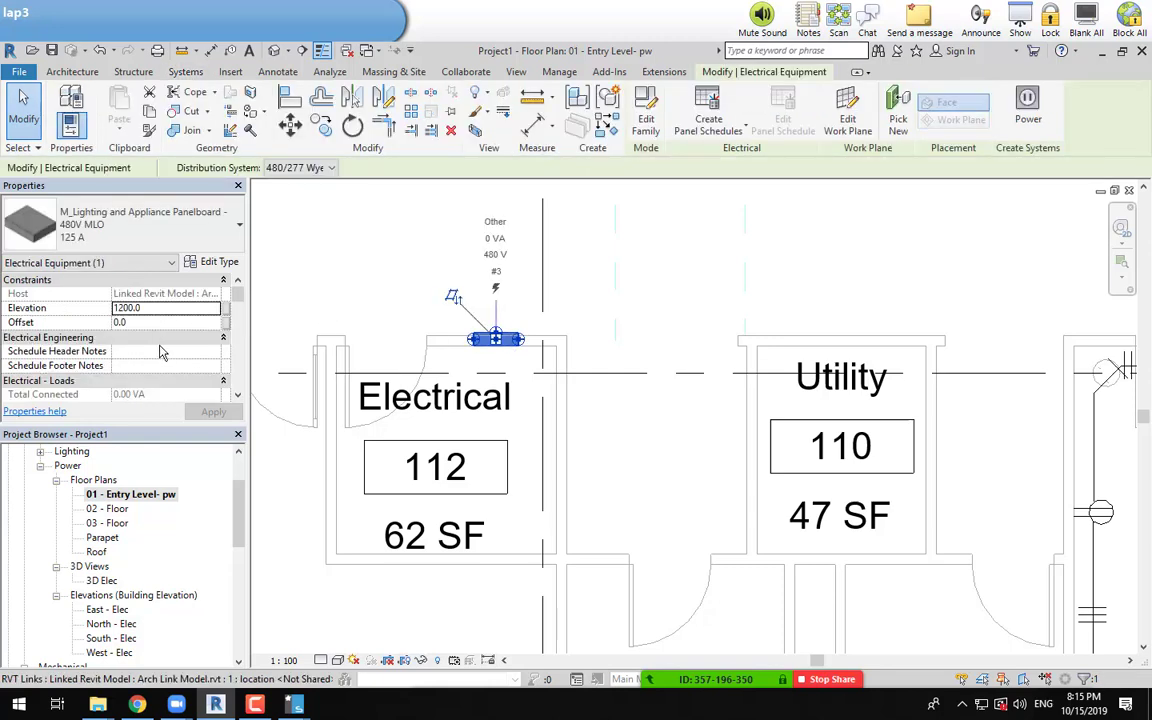
pyautogui.scroll(-5, 160, 352)
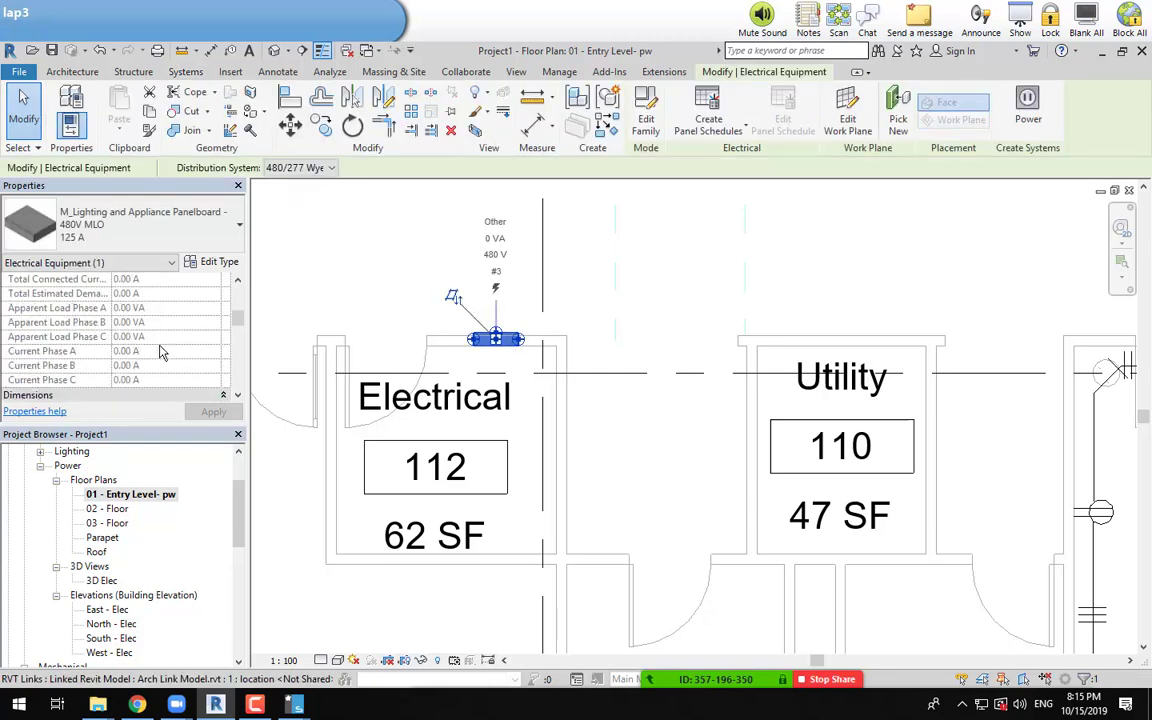
pyautogui.scroll(-5, 160, 352)
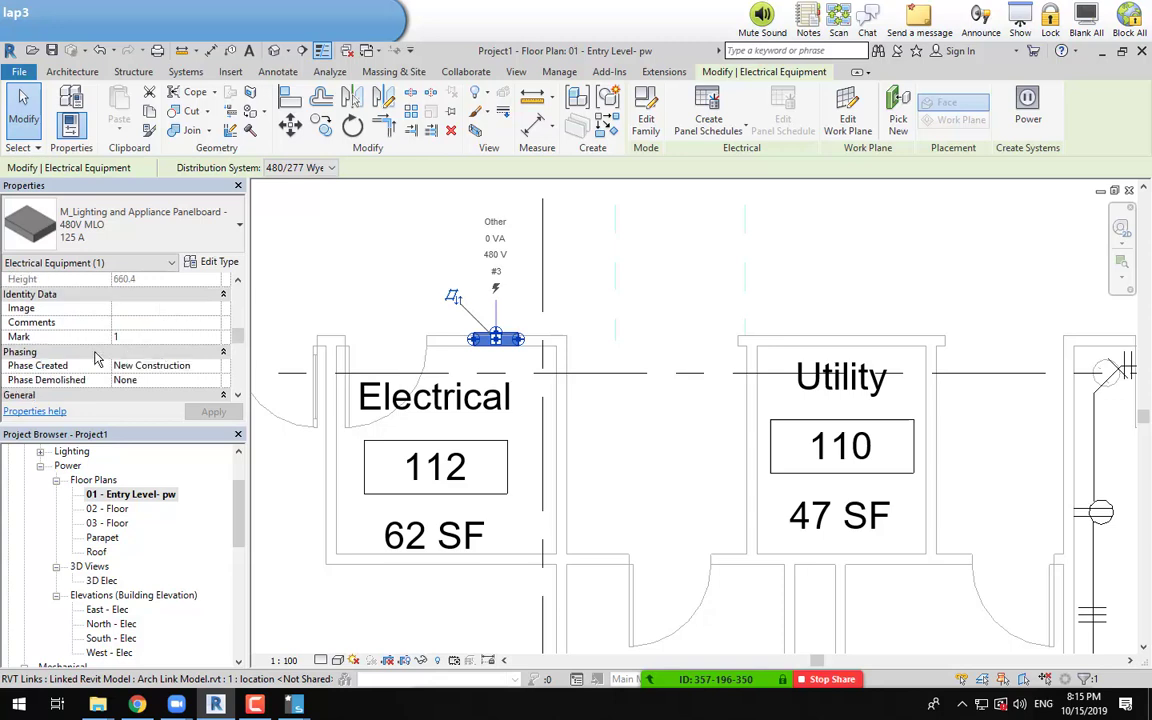
pyautogui.scroll(-3, 97, 358)
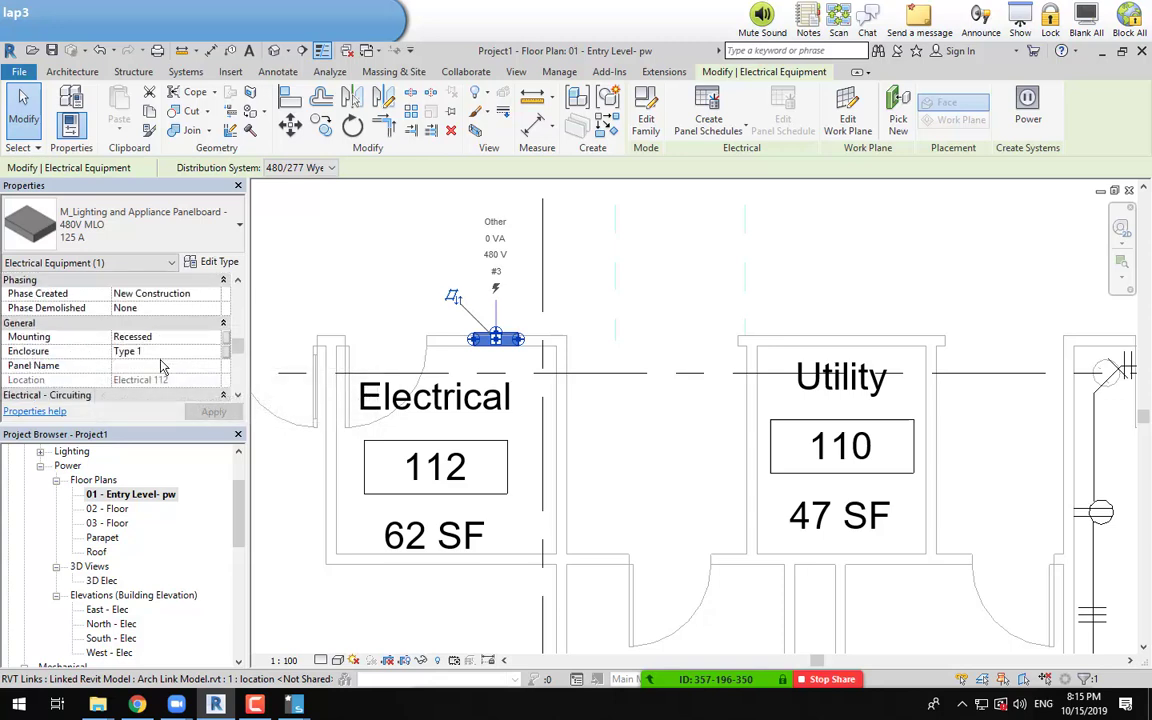
pyautogui.click(142, 366)
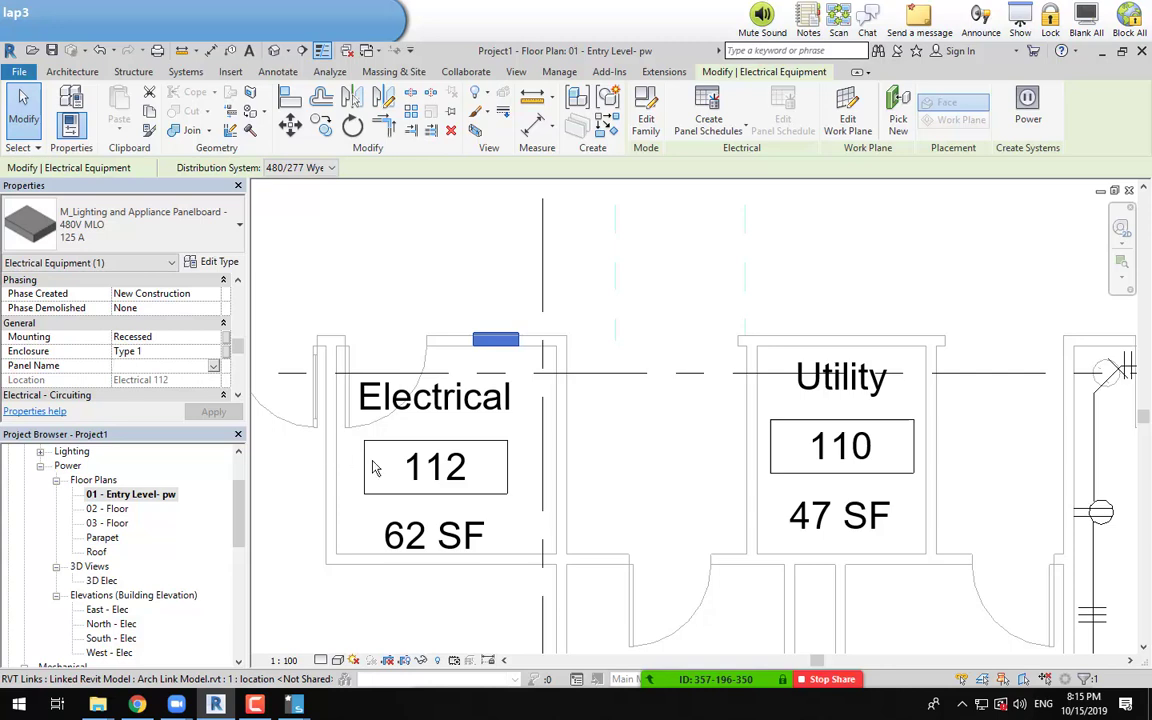
pyautogui.click(190, 370)
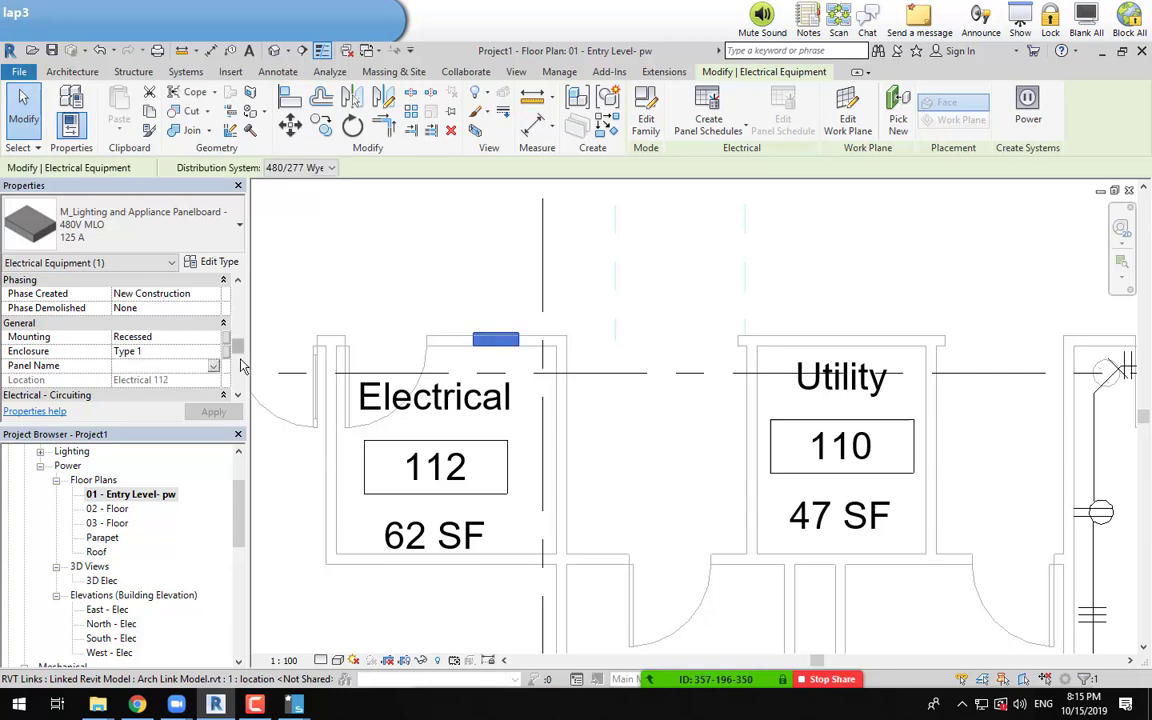
pyautogui.click(238, 395)
pyautogui.click(238, 395)
pyautogui.click(238, 395)
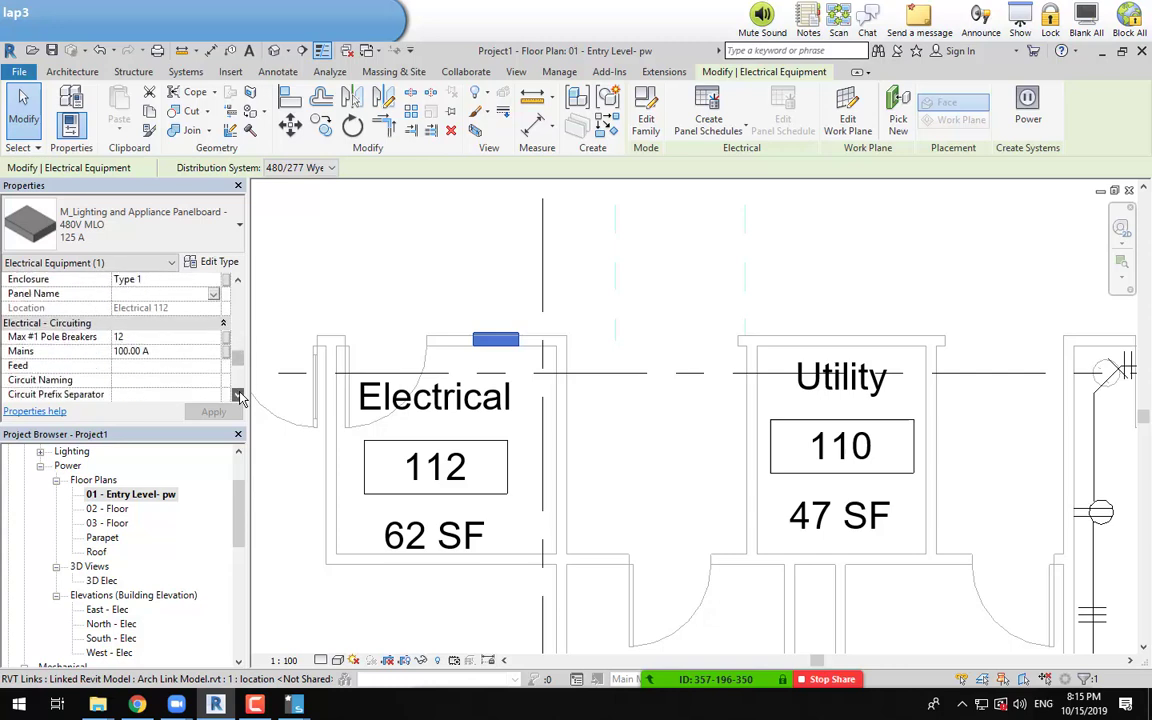
pyautogui.click(238, 395)
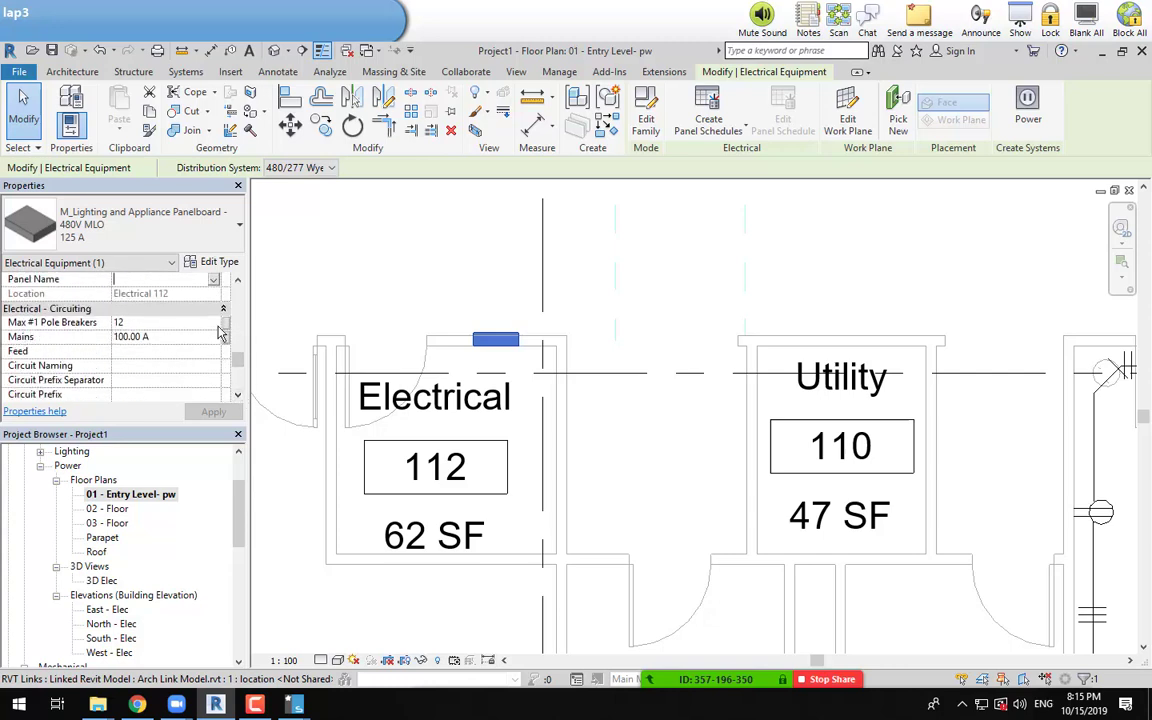
pyautogui.click(183, 322)
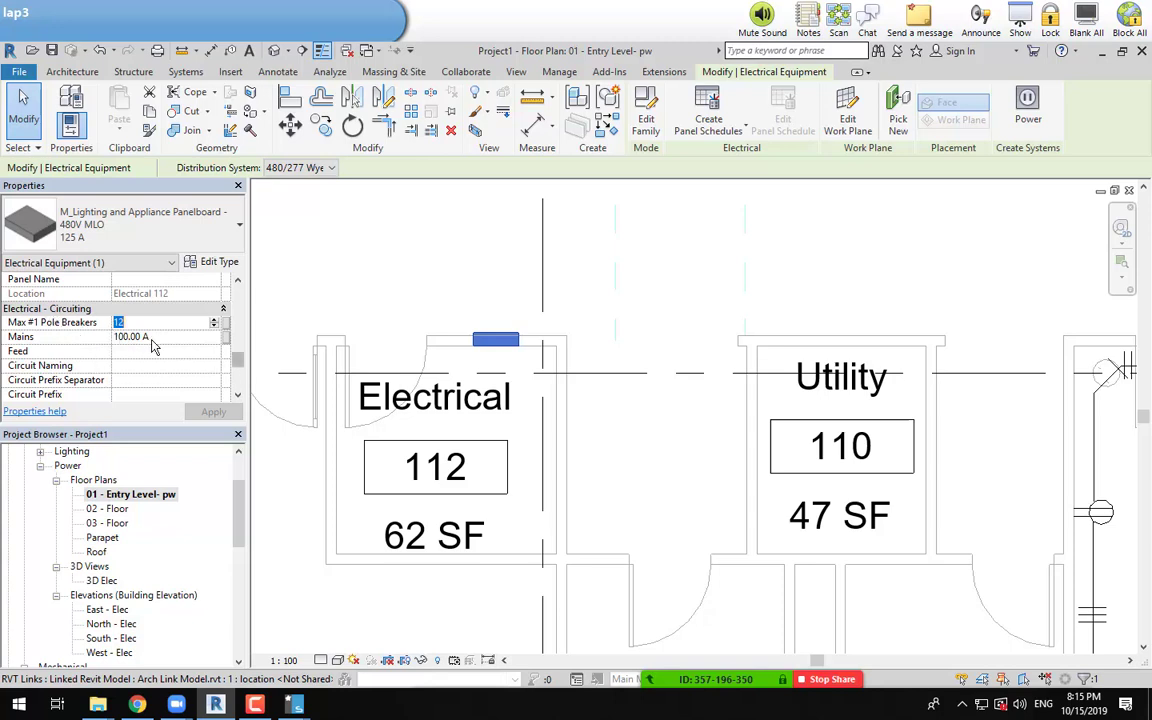
pyautogui.scroll(-3, 125, 350)
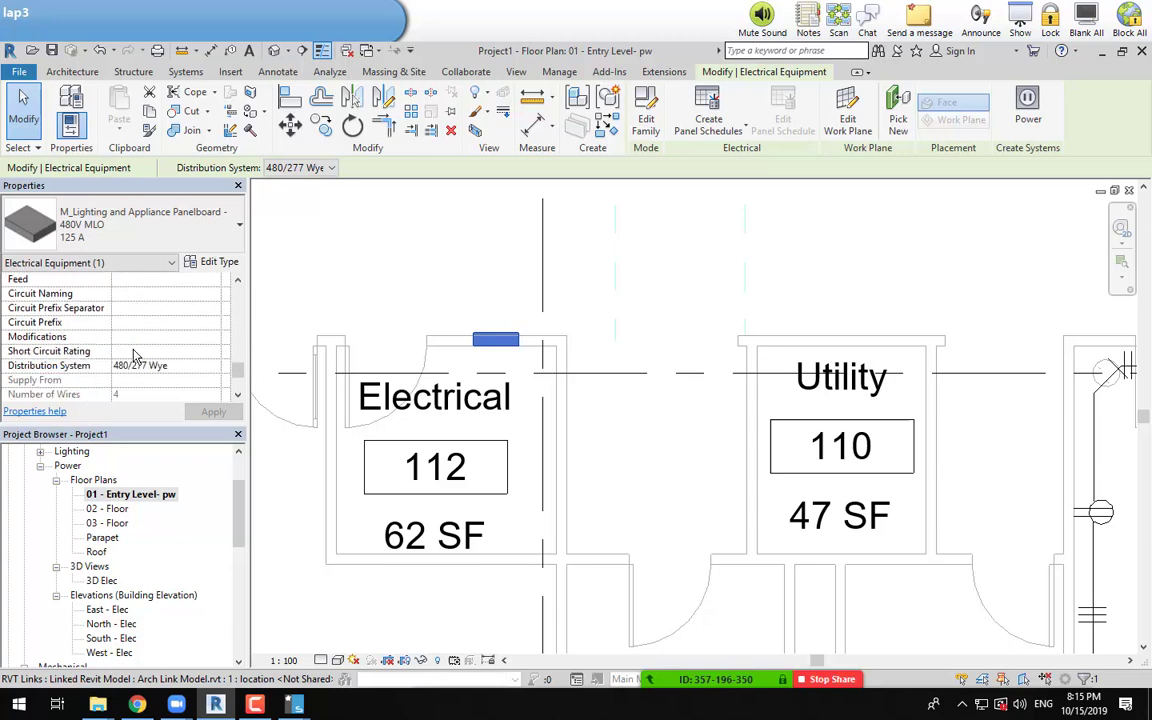
pyautogui.click(134, 298)
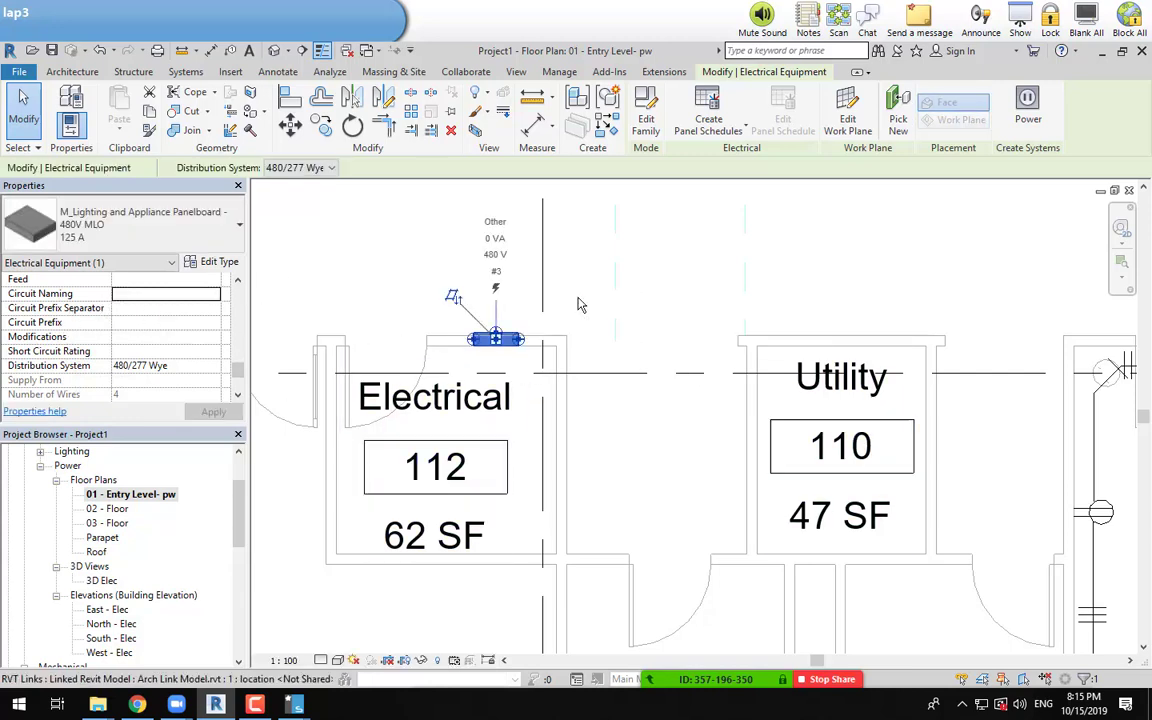
pyautogui.scroll(-2, 597, 316)
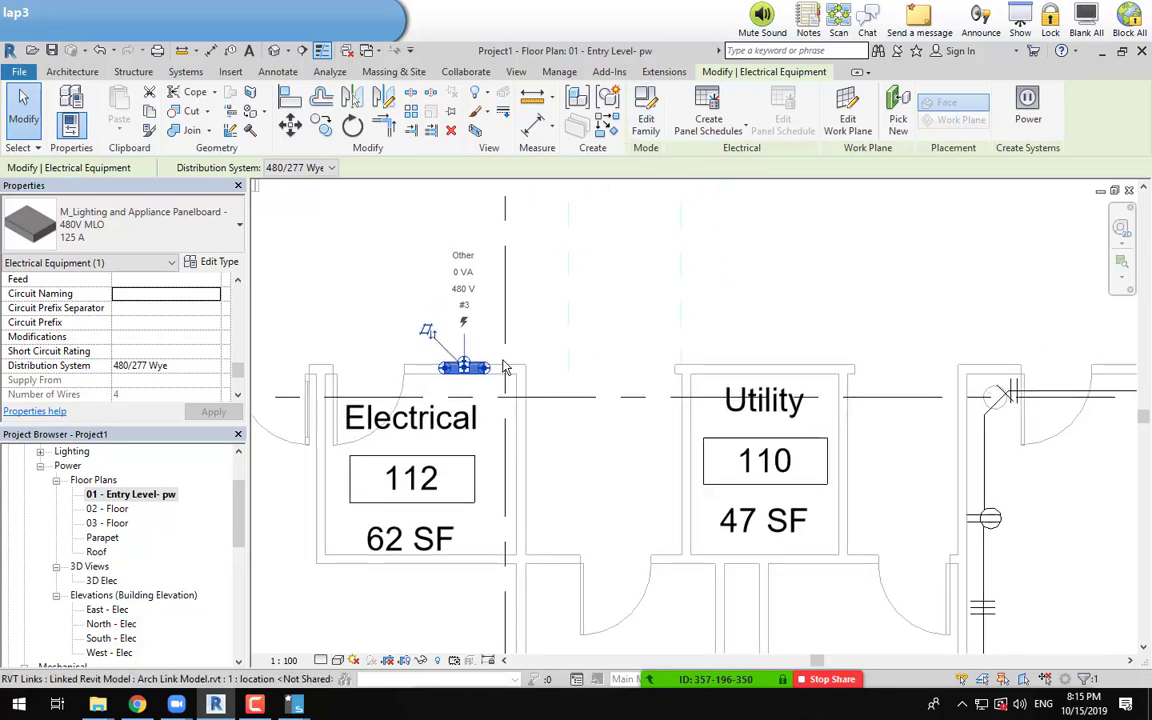
# Step: Open the M_Lighting and Appliance Panelboard - 480V MLO family for editing and inspect its round power connector
pyautogui.click(647, 133)
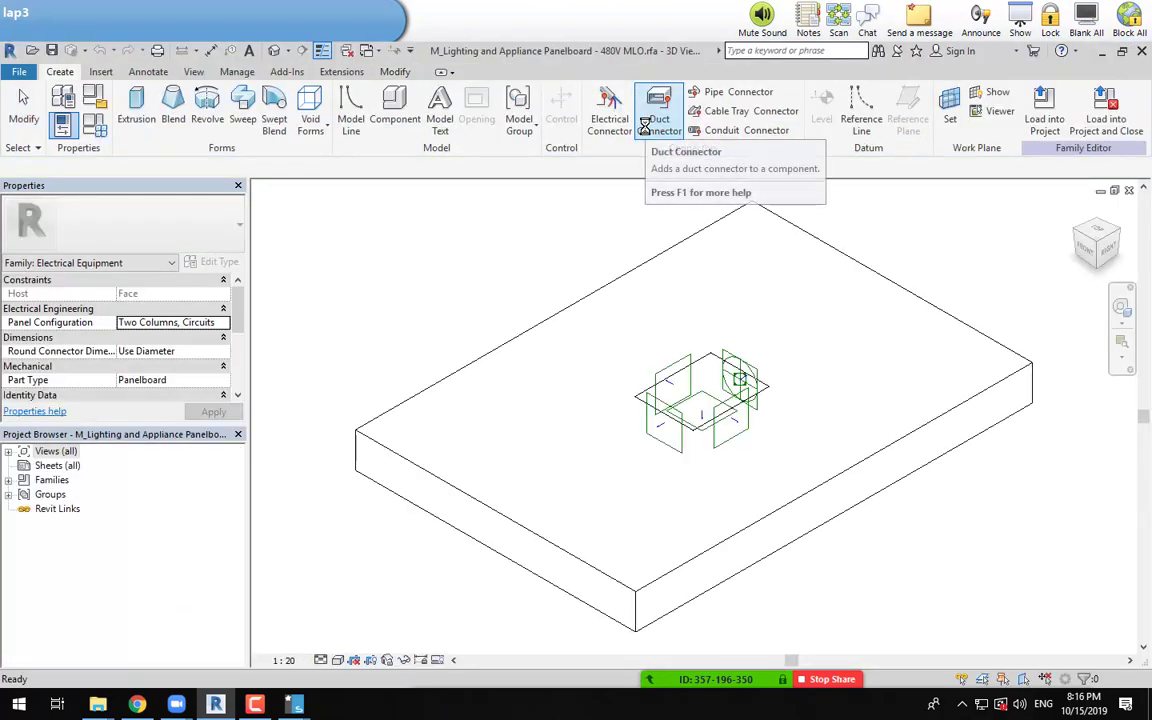
pyautogui.scroll(4, 740, 390)
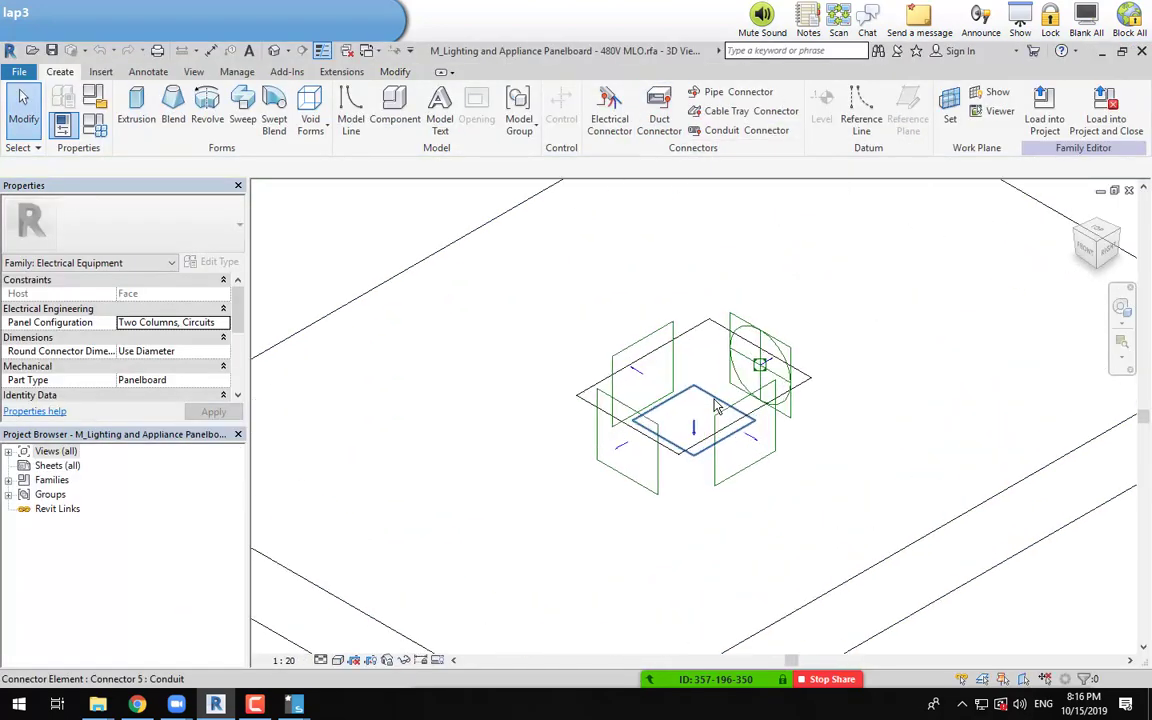
pyautogui.scroll(5, 805, 383)
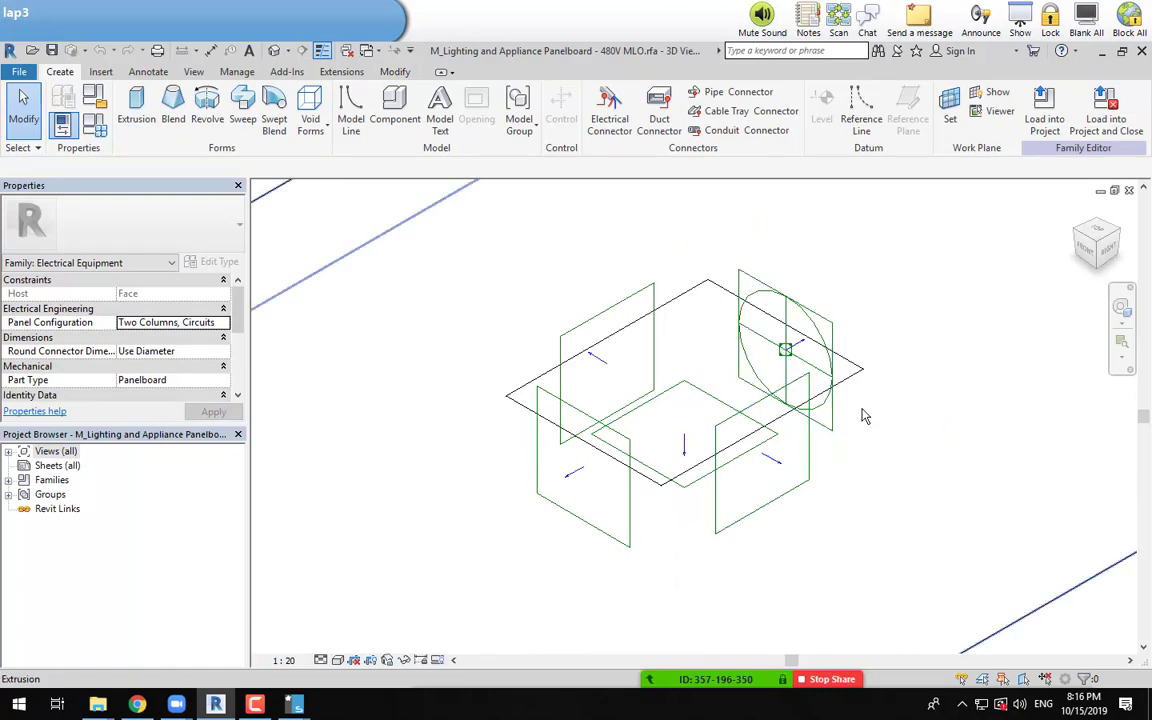
pyautogui.scroll(2, 786, 270)
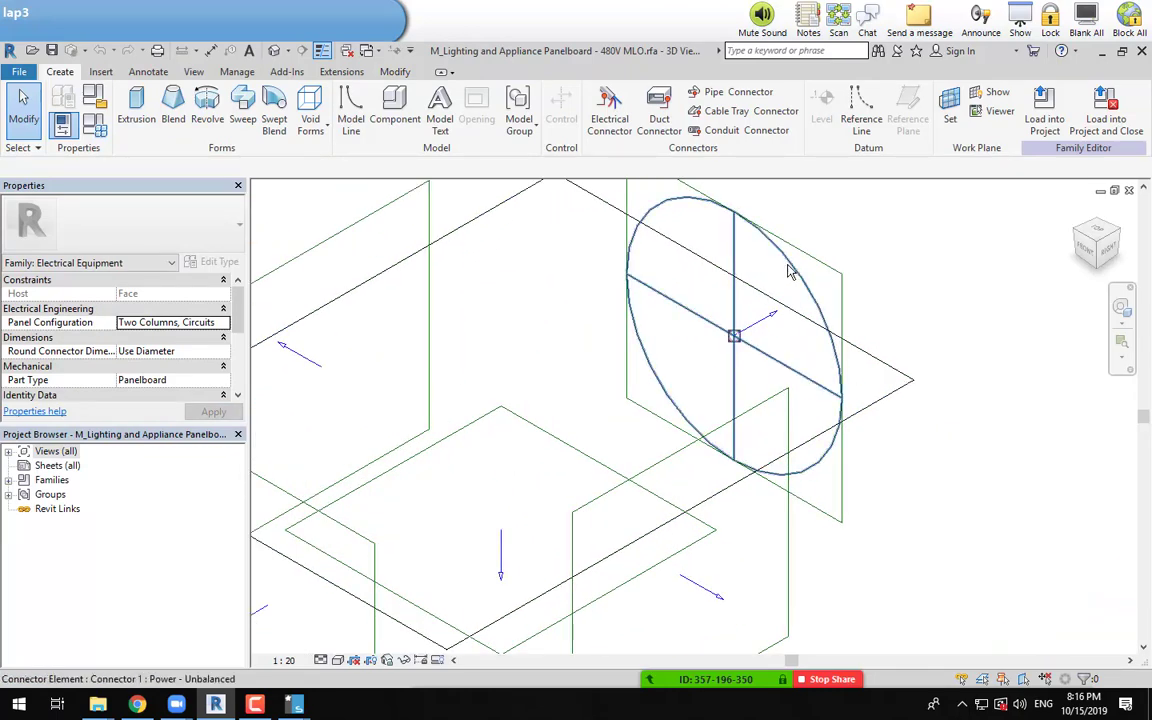
pyautogui.click(790, 266)
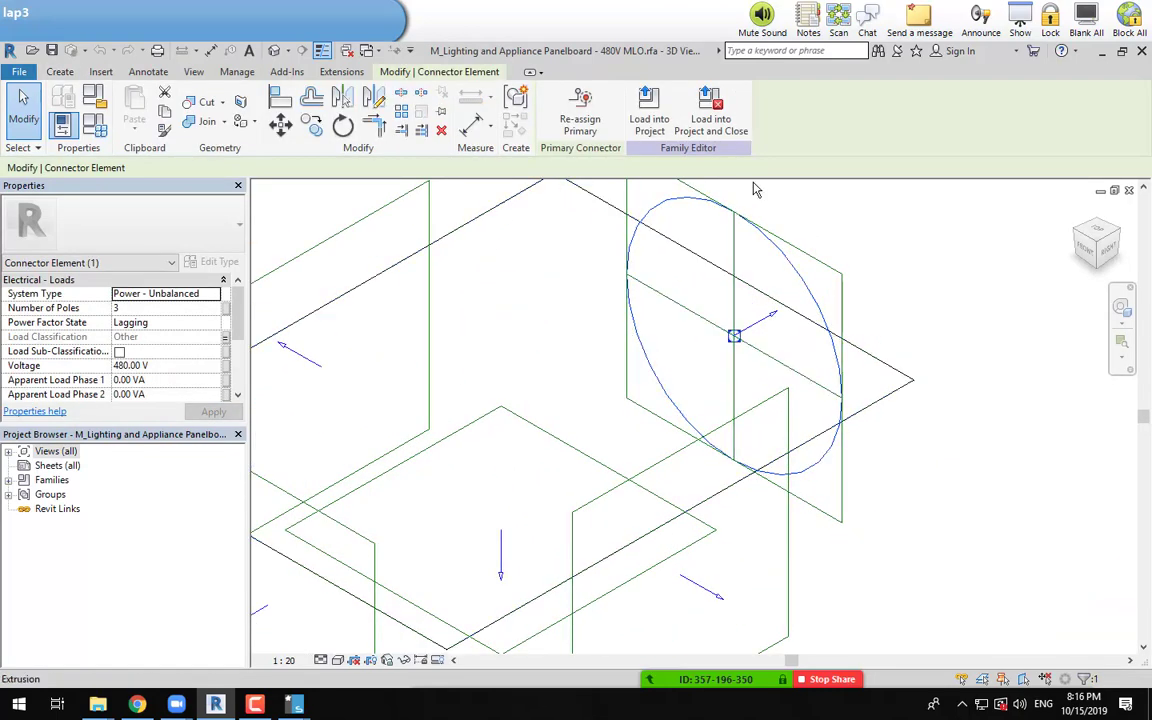
pyautogui.click(580, 379)
pyautogui.scroll(-5, 874, 390)
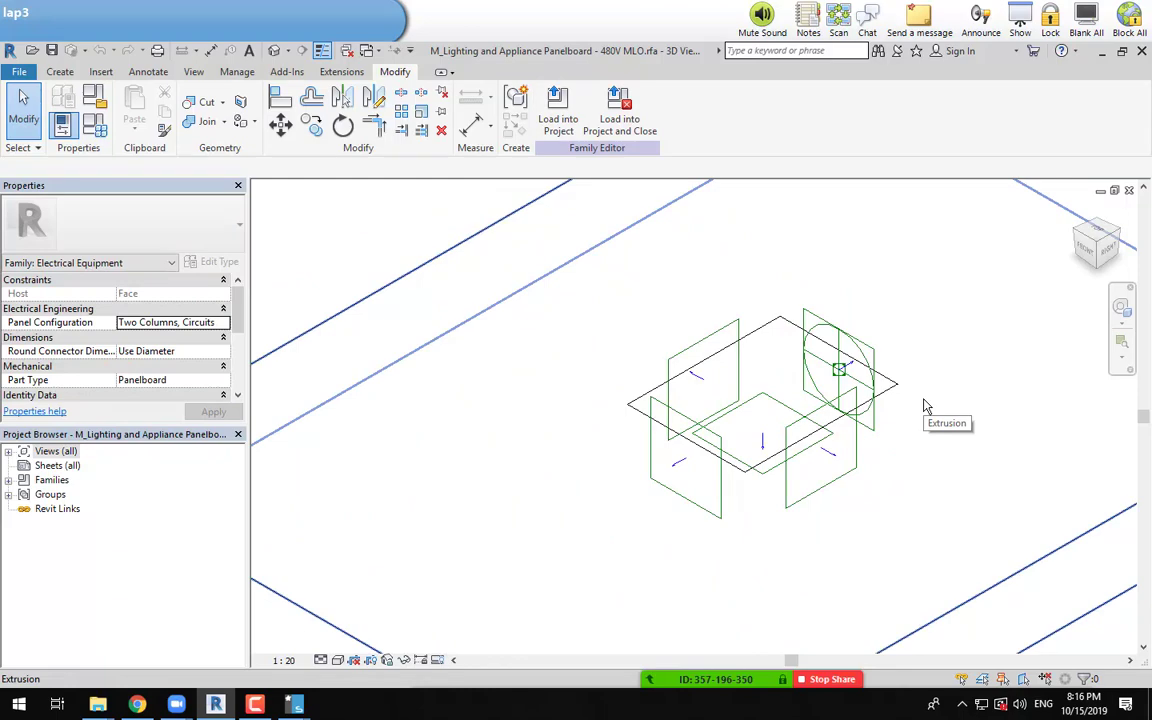
pyautogui.scroll(2, 925, 405)
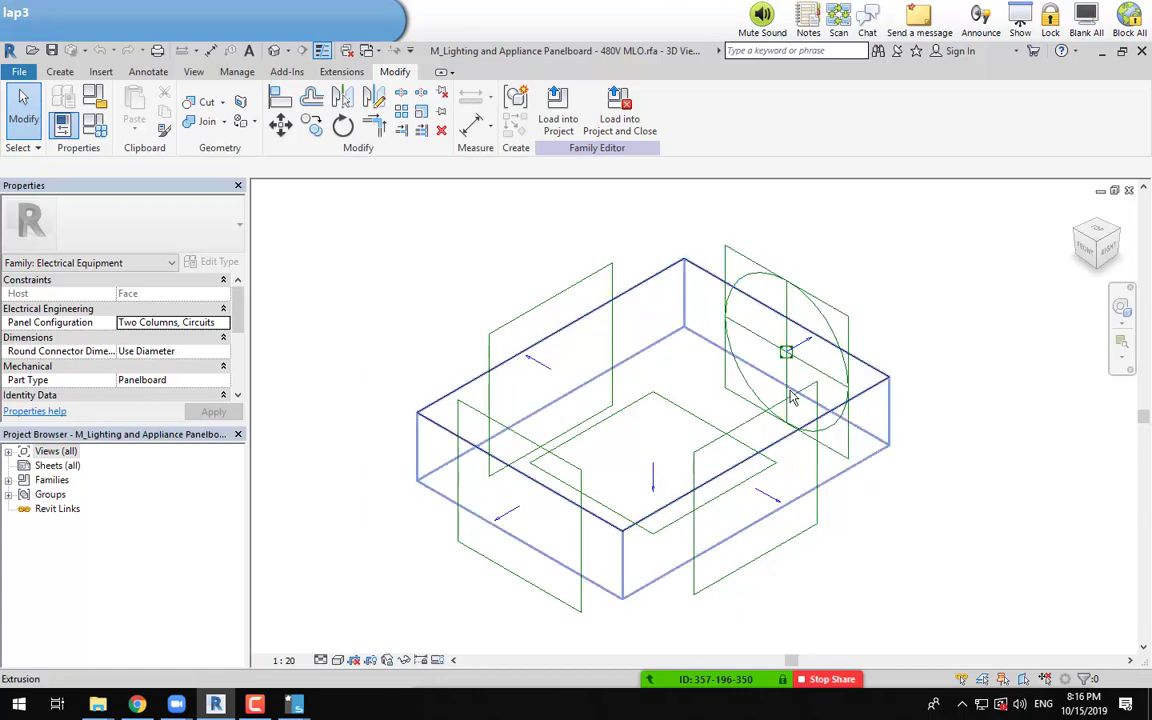
# Step: Set the voltage of the panelboard family's Power - Unbalanced connector to 380 V
pyautogui.click(829, 331)
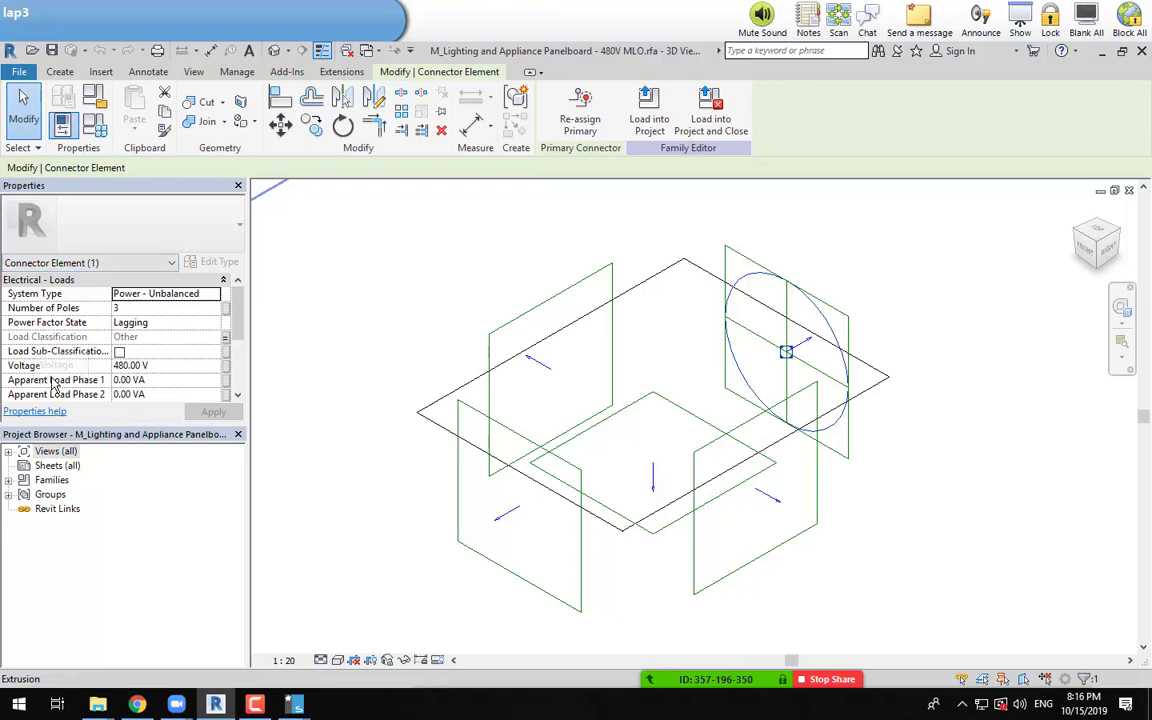
pyautogui.click(145, 366)
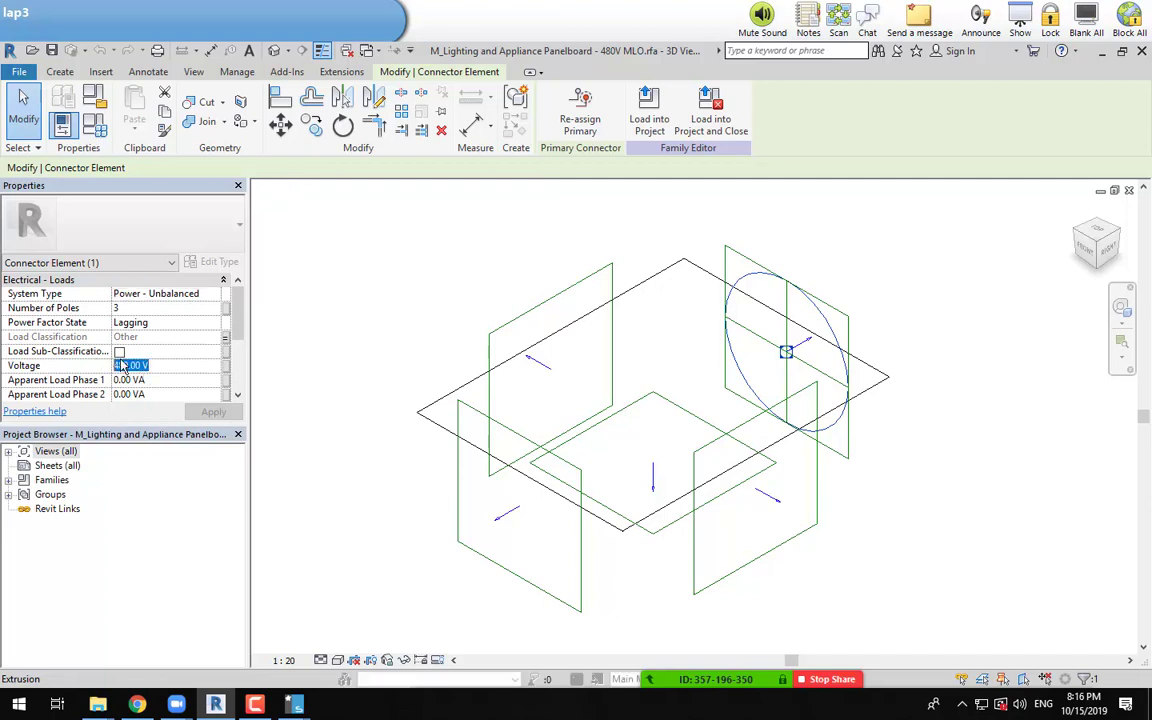
pyautogui.write('3')
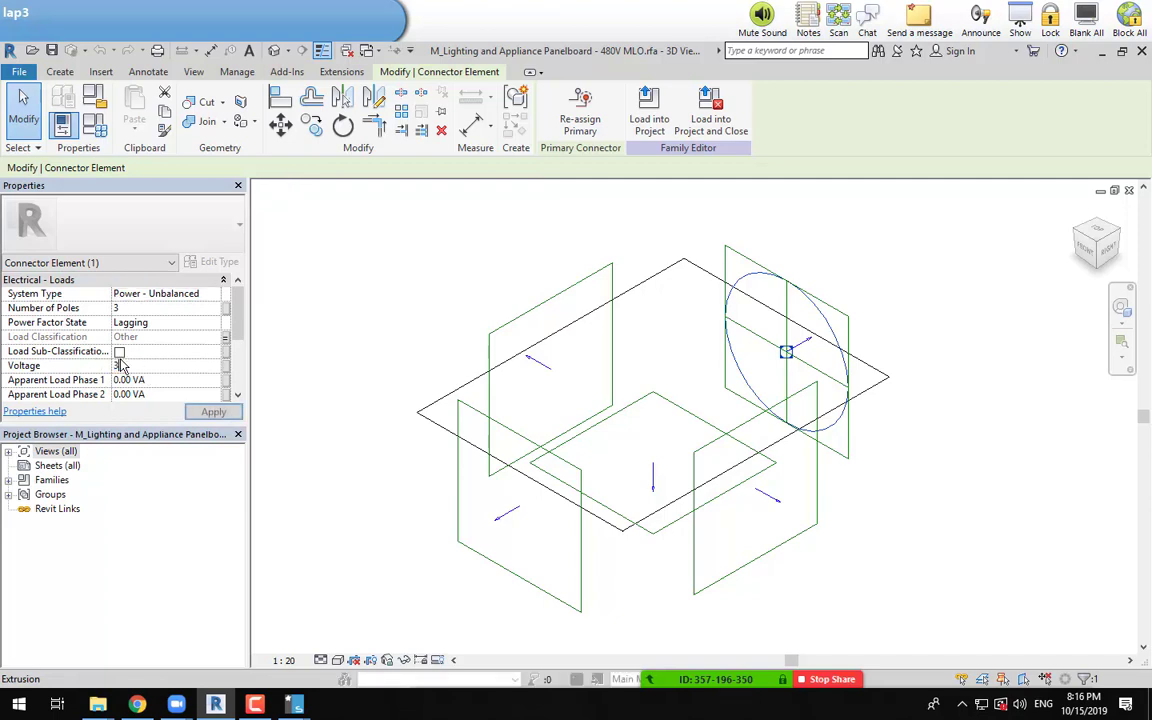
pyautogui.write('80.00 V')
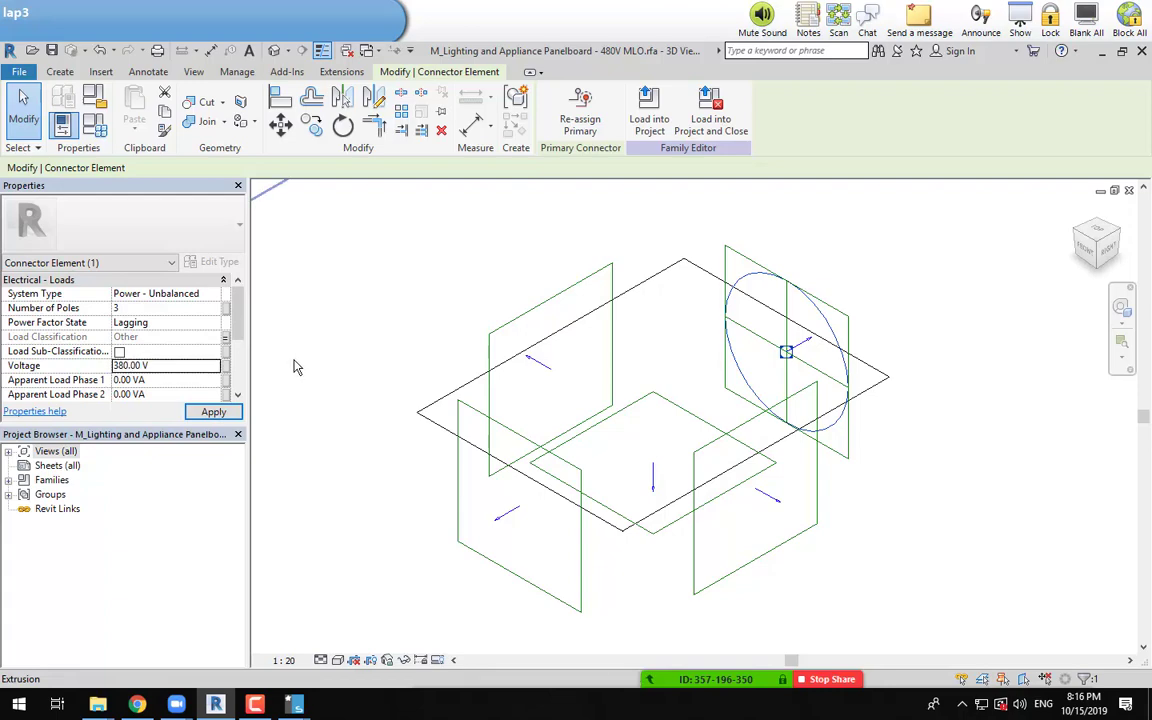
pyautogui.click(471, 250)
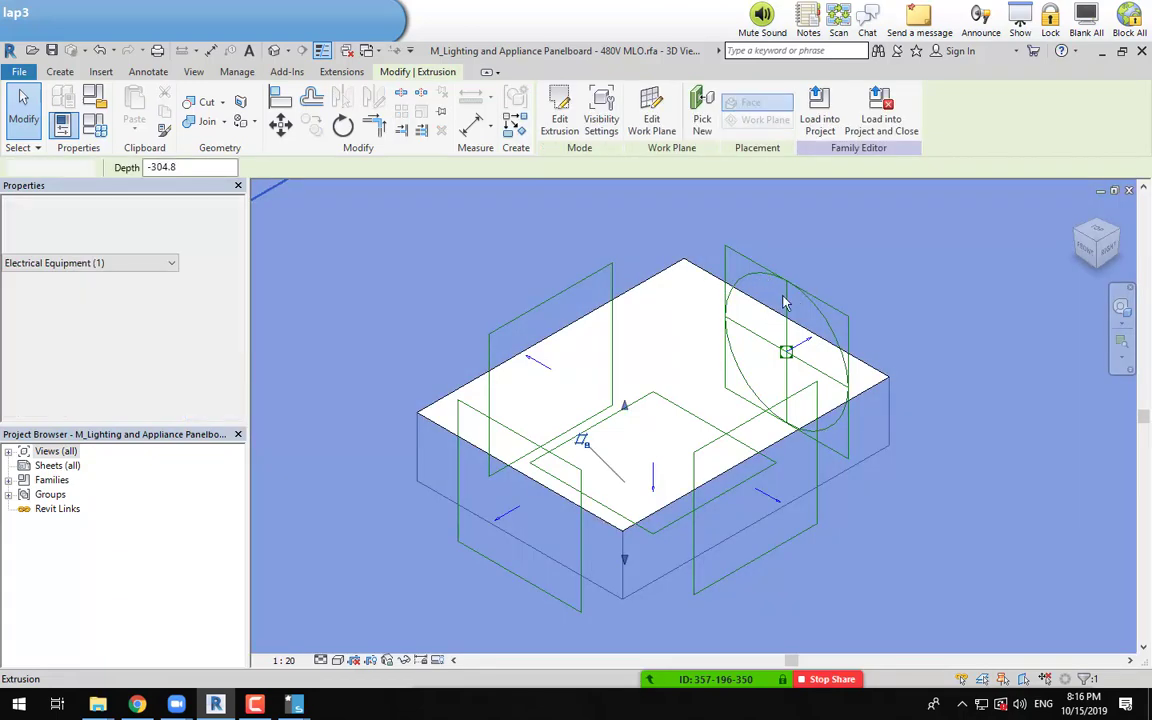
pyautogui.press('Escape')
pyautogui.click(818, 311)
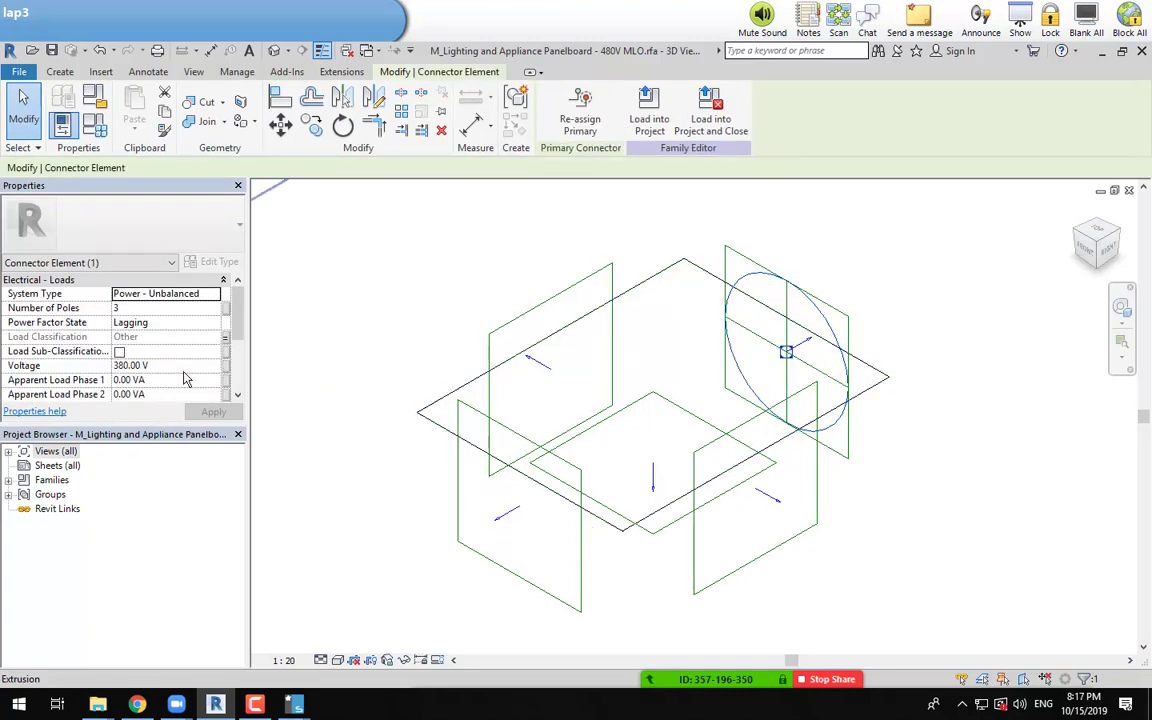
# Step: Start saving the edited panelboard as a separate family file and switch the save location to Local Disk (C:)
pyautogui.click(22, 72)
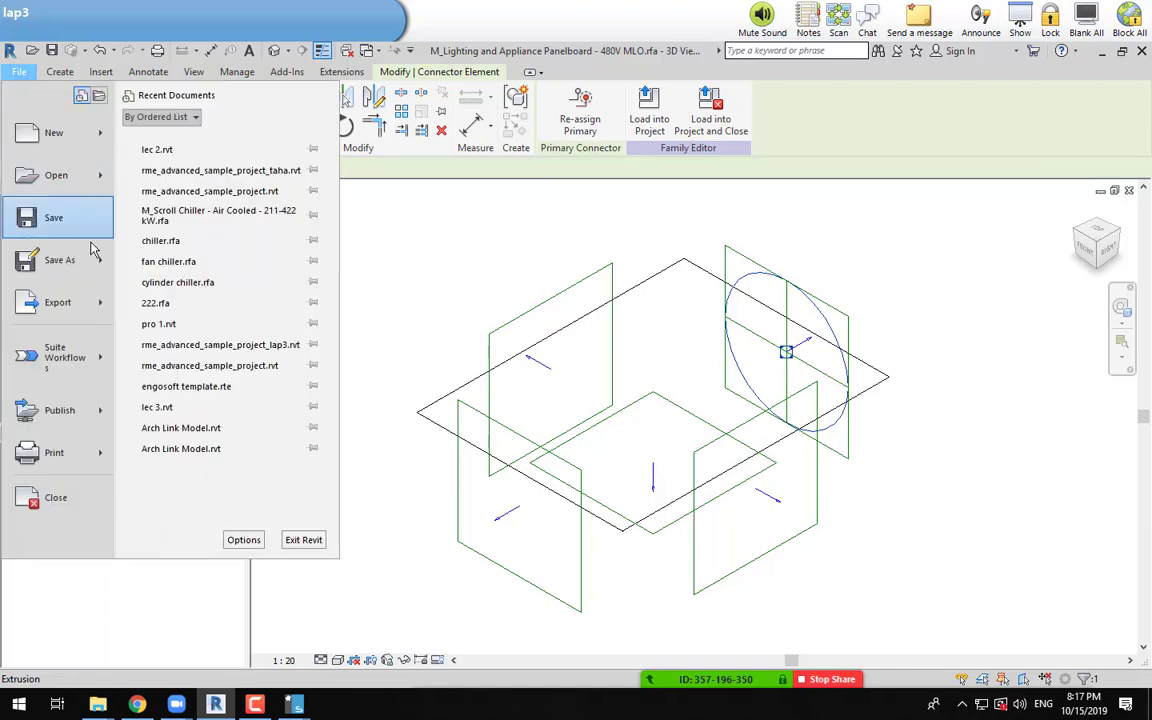
pyautogui.moveTo(90, 259)
pyautogui.click(213, 203)
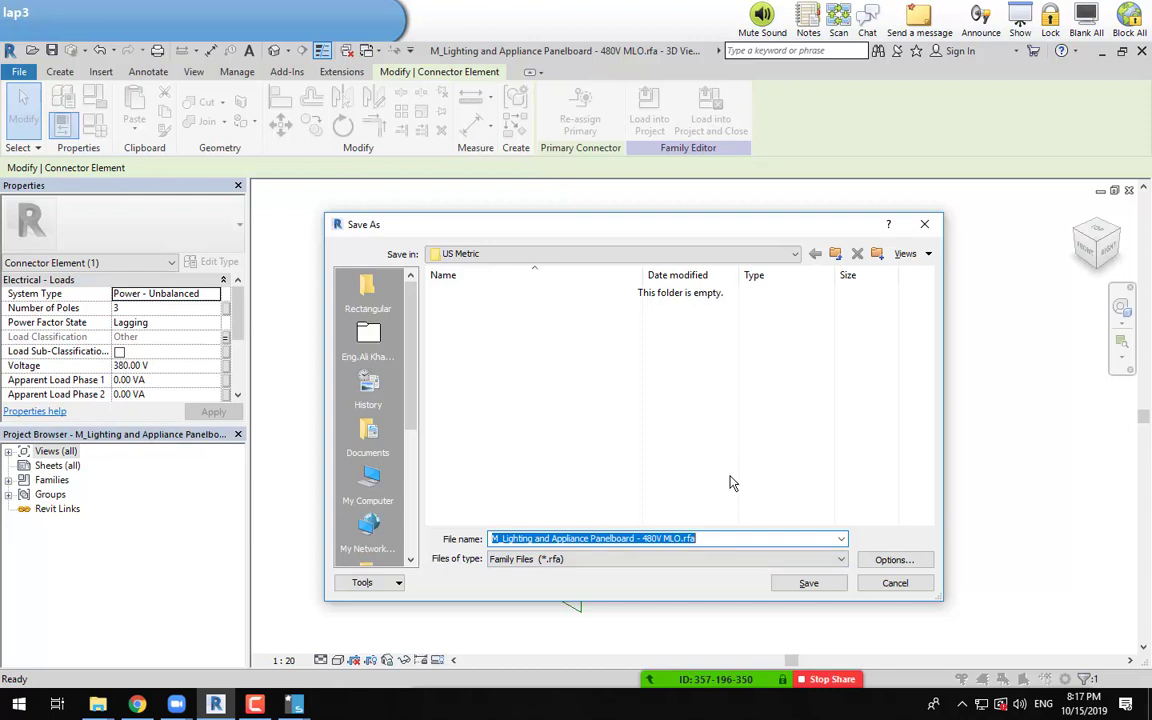
pyautogui.click(836, 254)
pyautogui.doubleClick(468, 330)
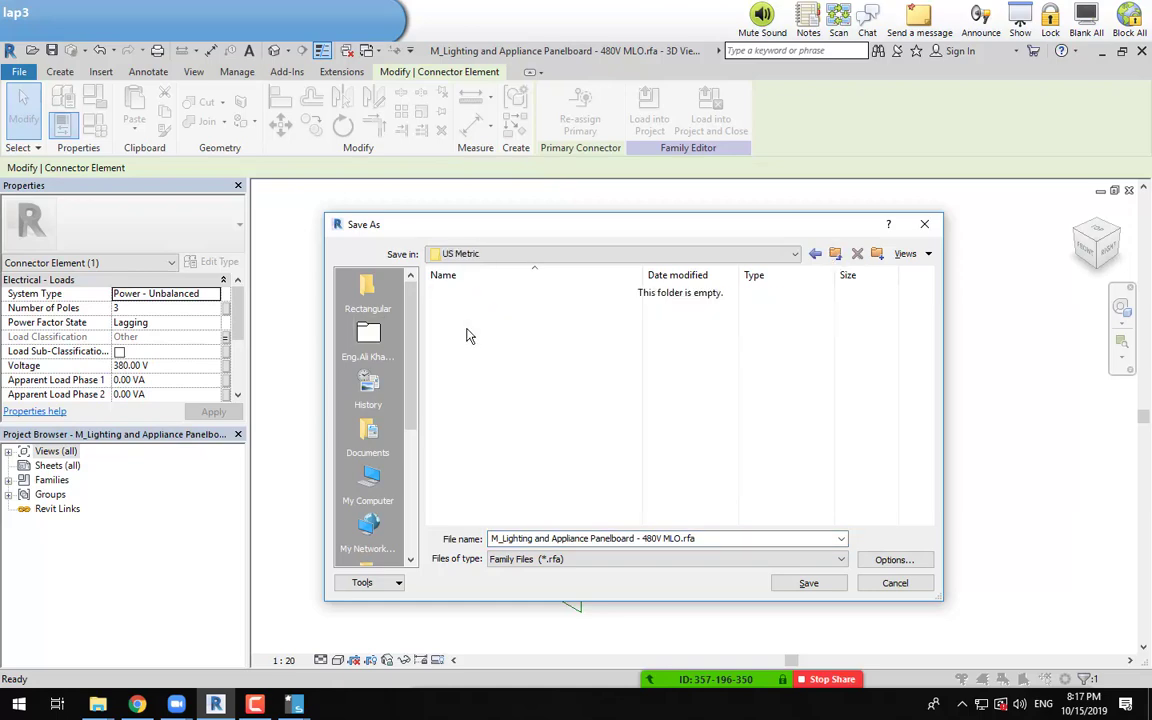
pyautogui.click(836, 254)
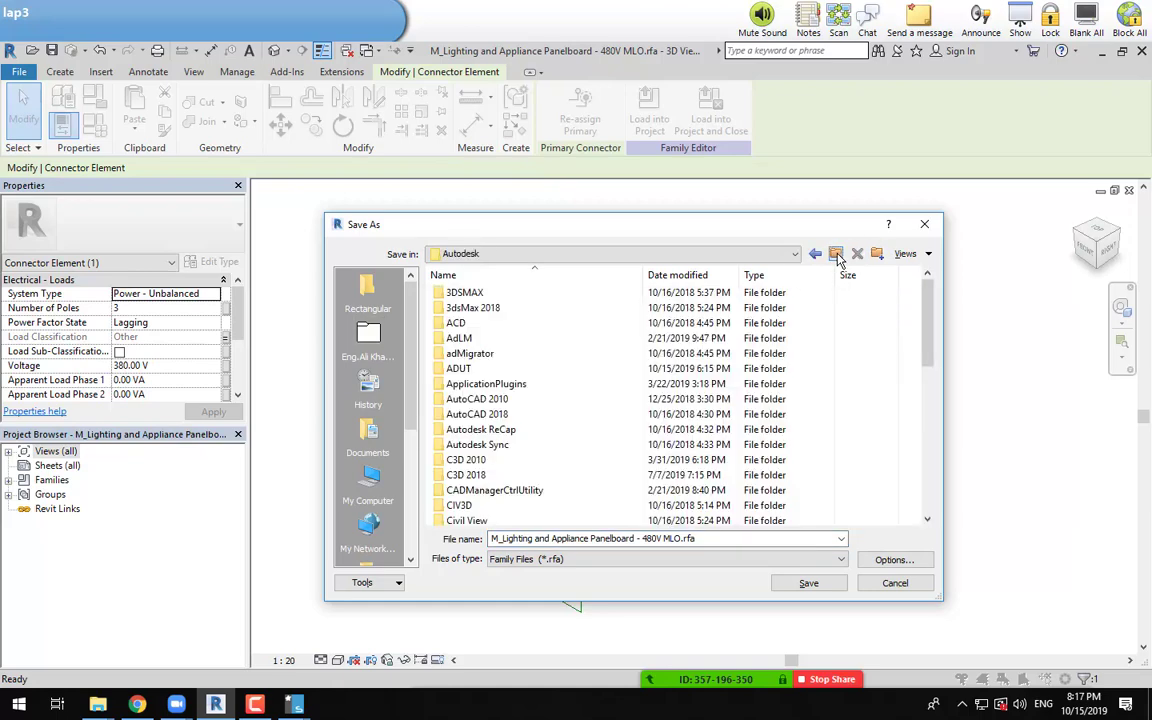
pyautogui.click(836, 254)
pyautogui.click(836, 254)
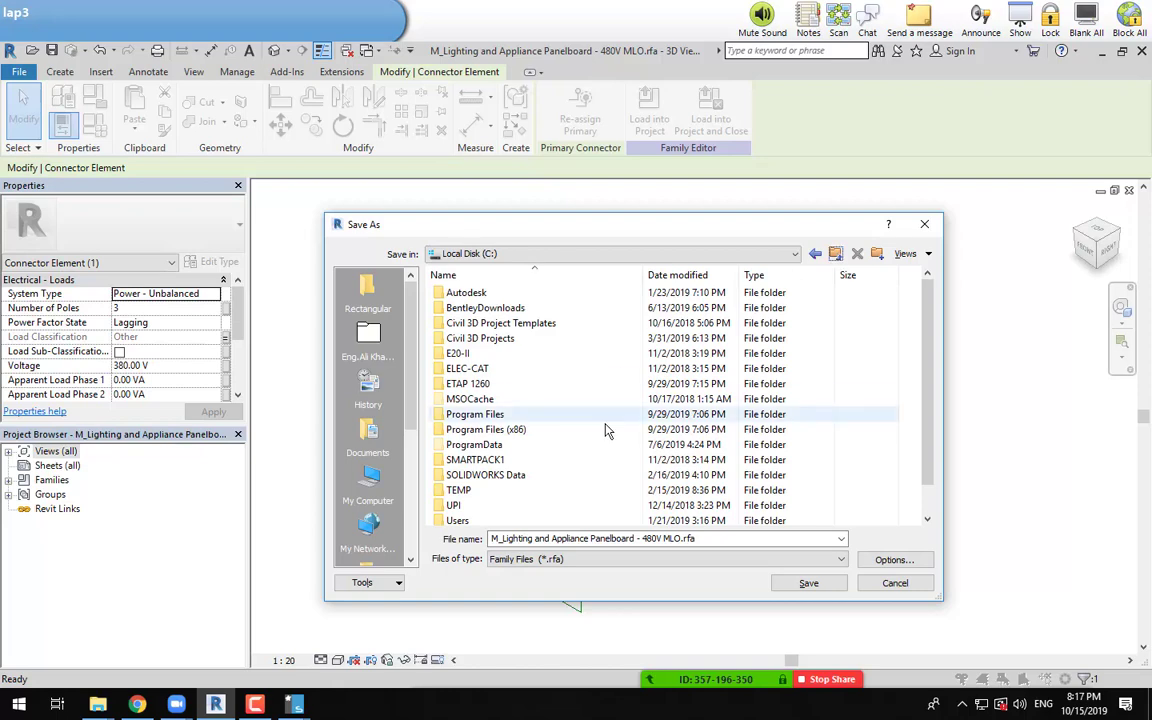
# Step: Set the save location to the ProgramData > Autodesk > RVT 2018 folder
pyautogui.doubleClick(485, 445)
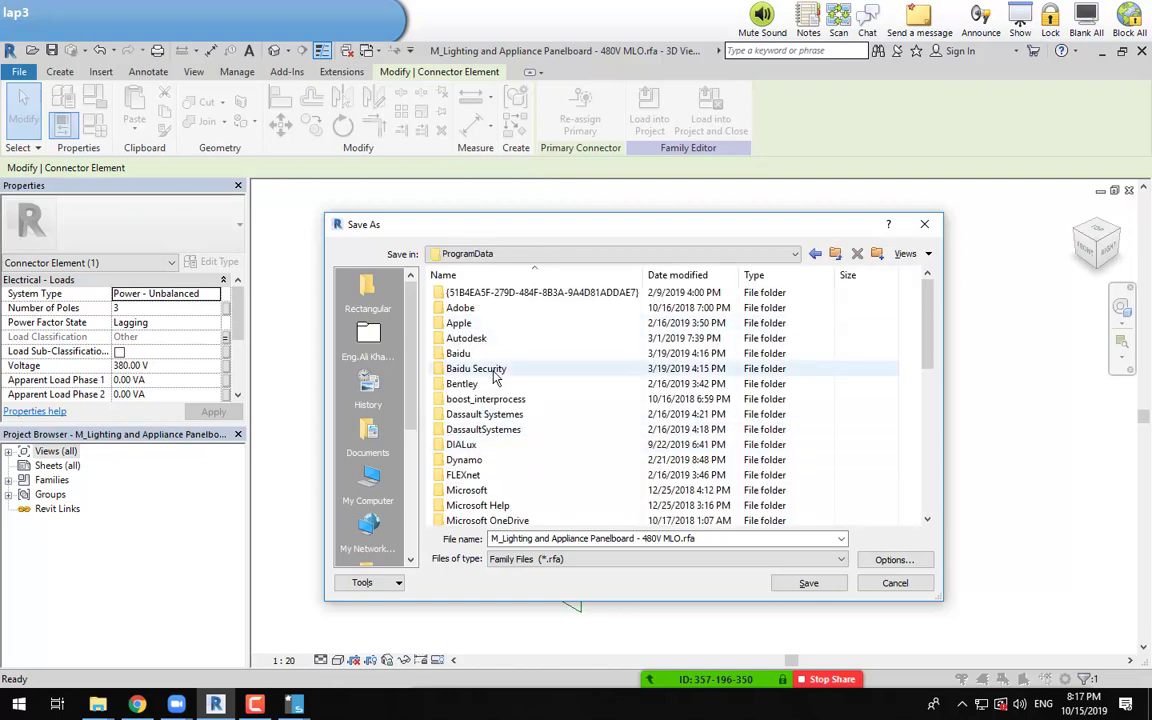
pyautogui.doubleClick(466, 338)
pyautogui.scroll(-10, 515, 432)
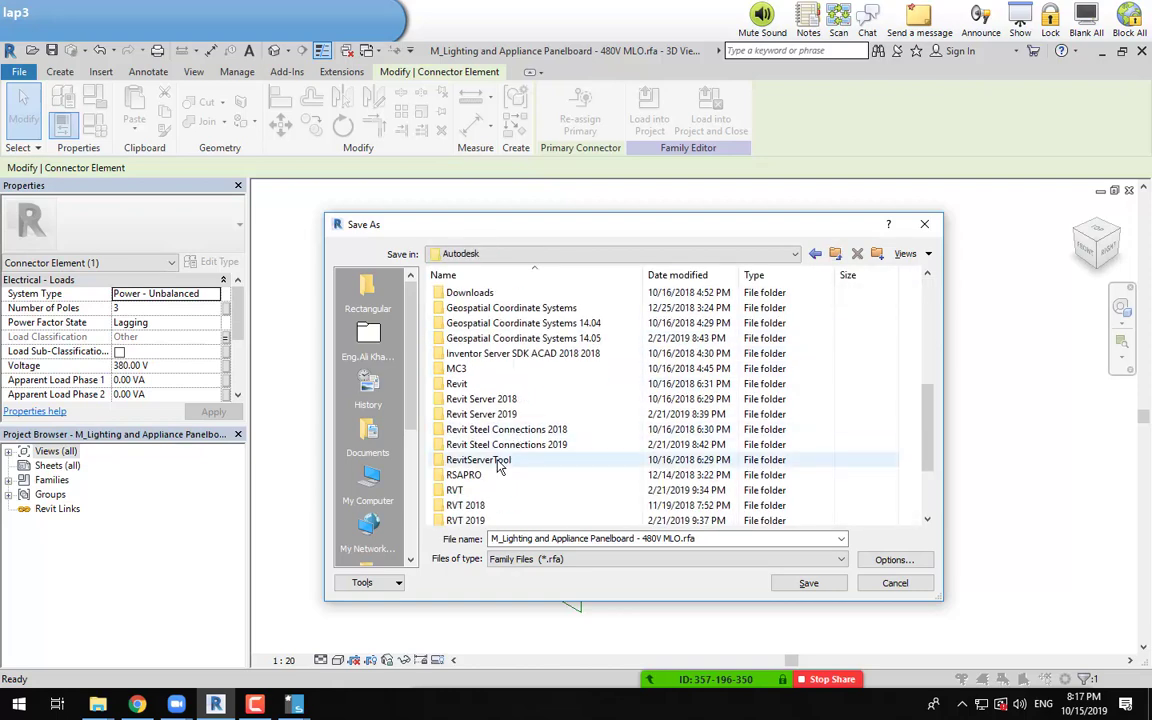
pyautogui.doubleClick(460, 497)
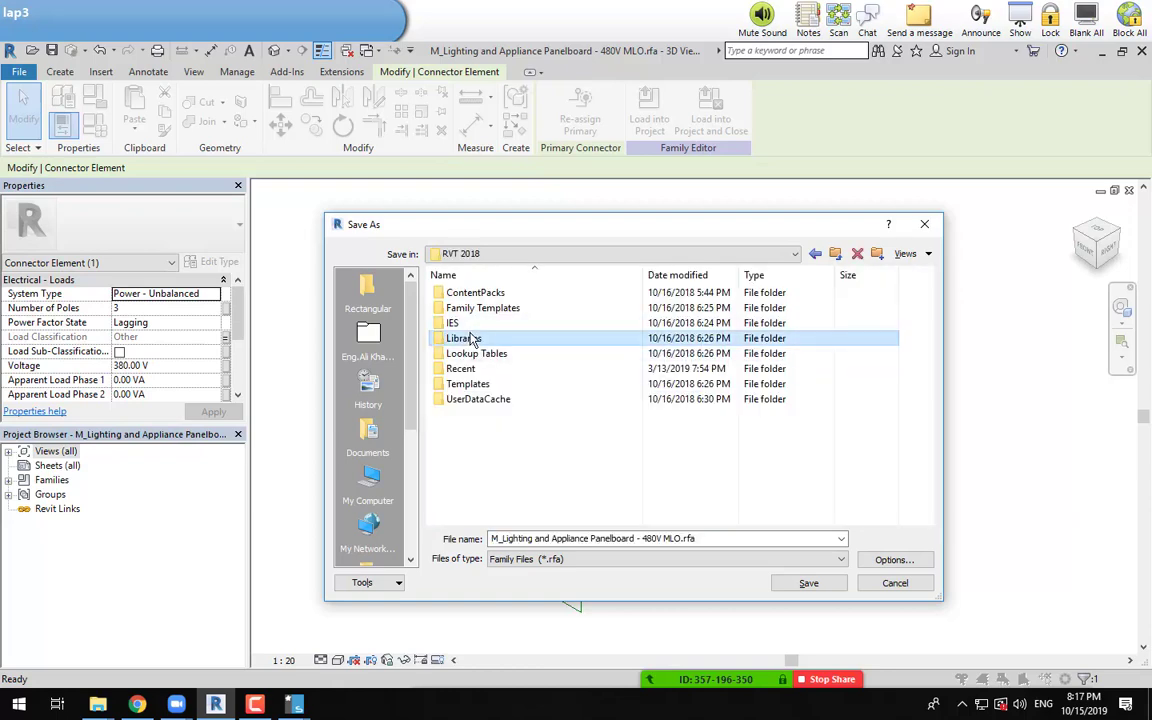
# Step: Browse the US Metric library's Electric Power folders Terminals and Distribution, and return to the RVT 2018 folder
pyautogui.doubleClick(465, 339)
pyautogui.doubleClick(466, 323)
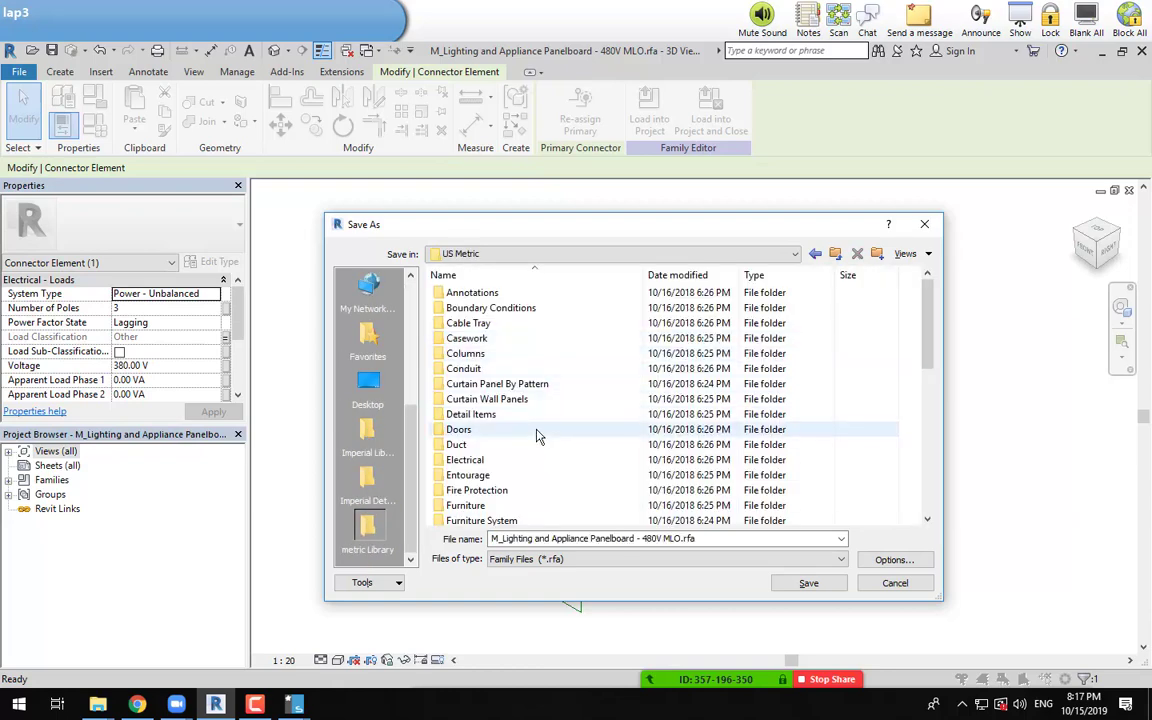
pyautogui.doubleClick(465, 460)
pyautogui.click(458, 309)
pyautogui.doubleClick(460, 310)
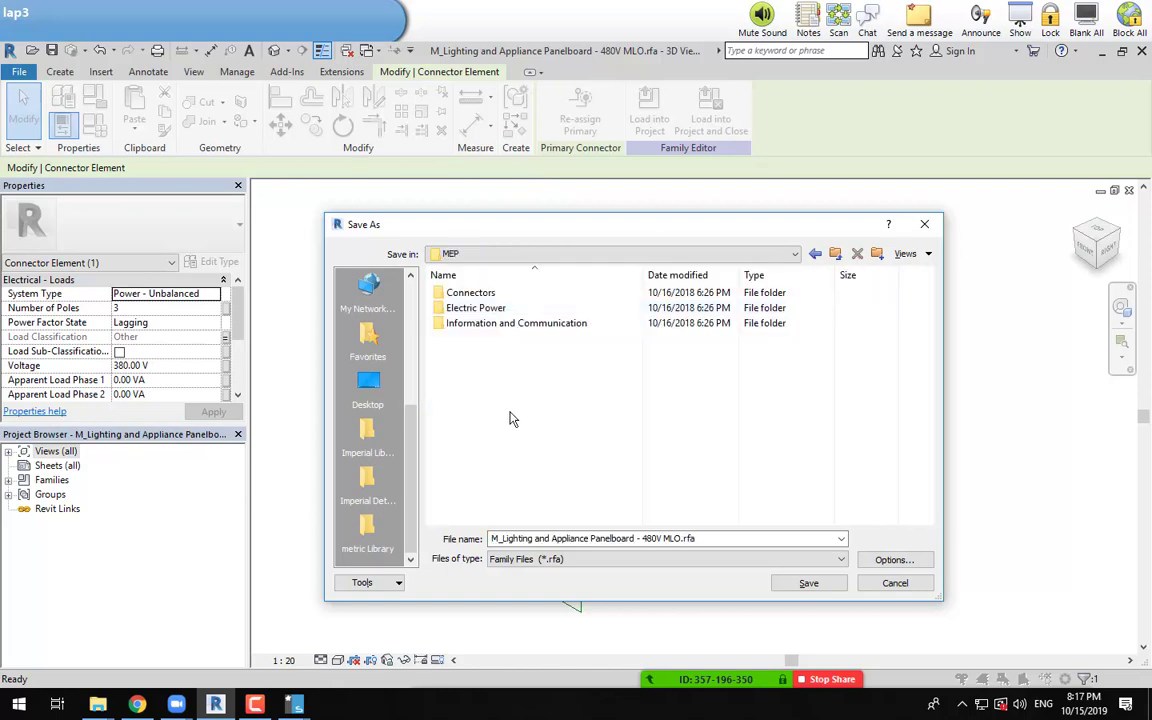
pyautogui.doubleClick(462, 308)
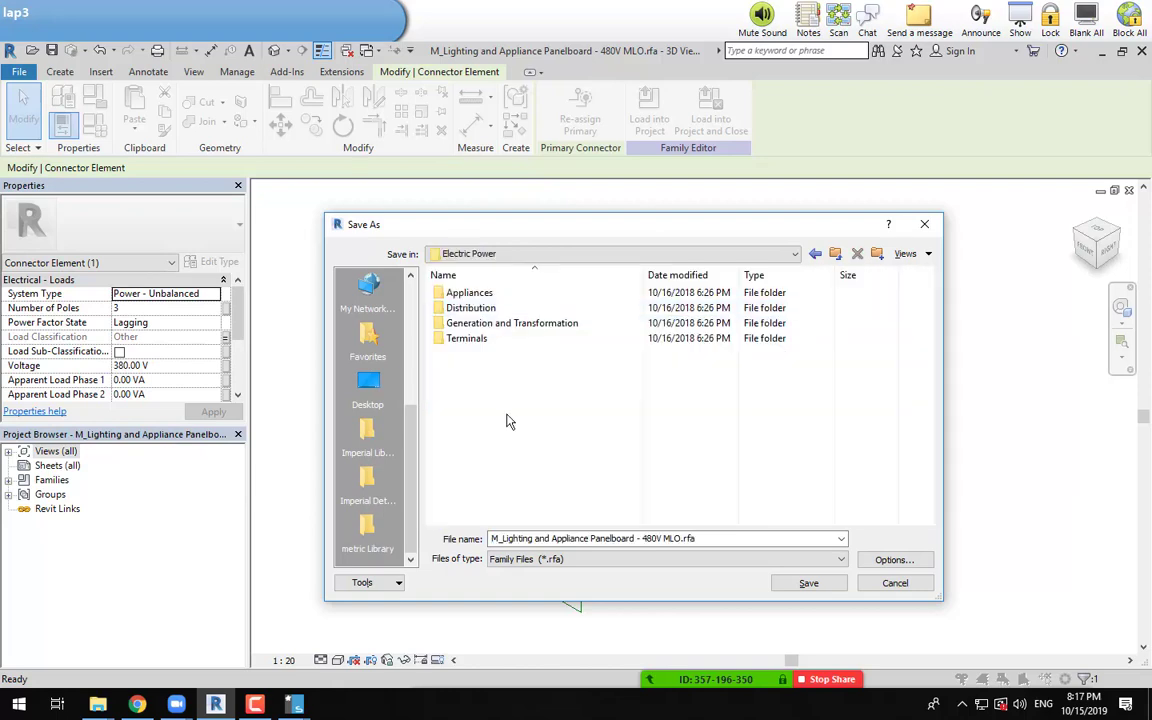
pyautogui.doubleClick(462, 338)
pyautogui.scroll(-3, 505, 440)
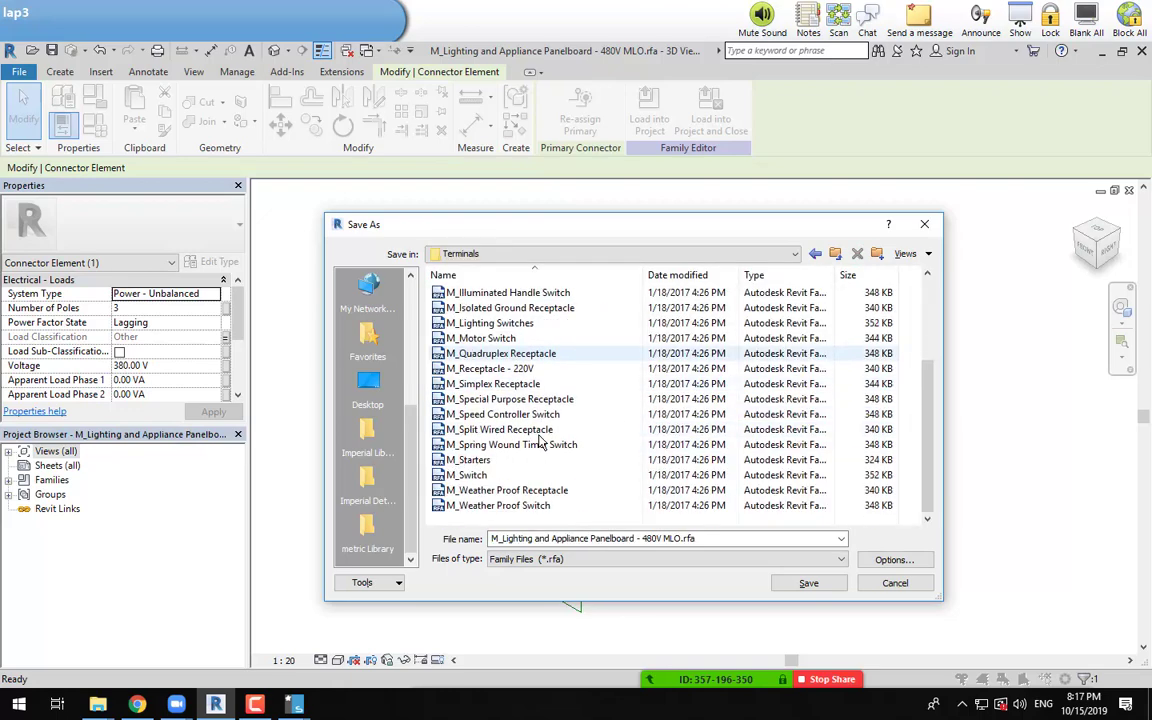
pyautogui.scroll(3, 505, 440)
pyautogui.click(835, 253)
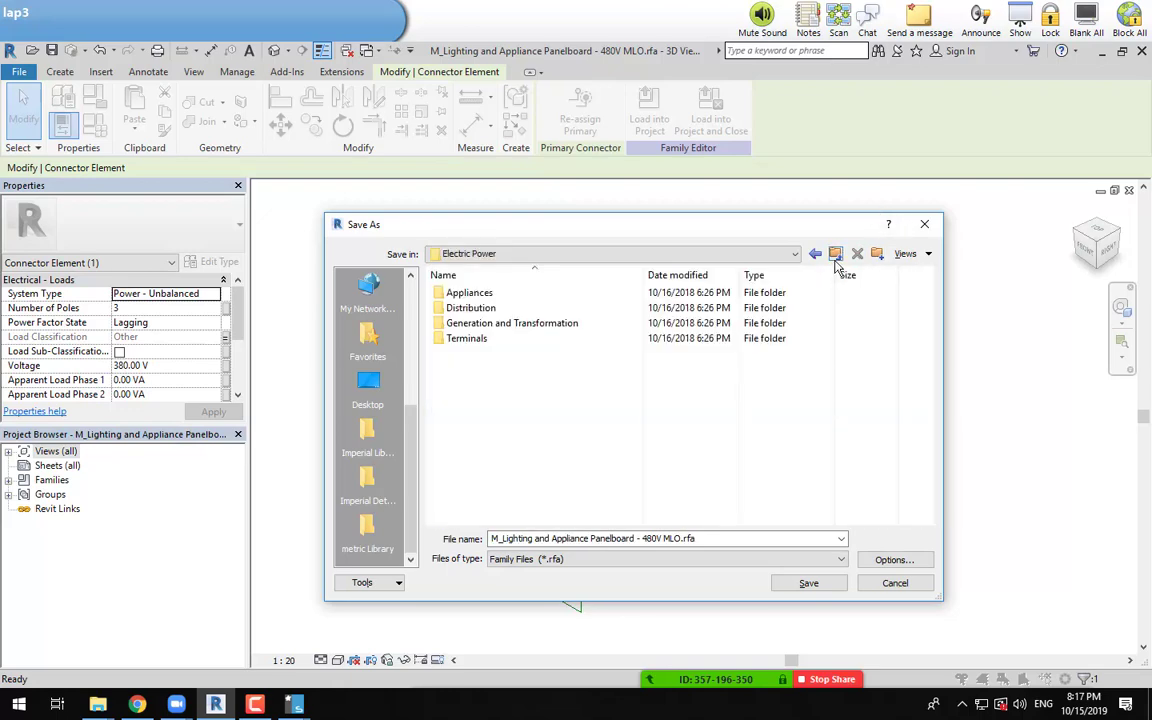
pyautogui.doubleClick(484, 309)
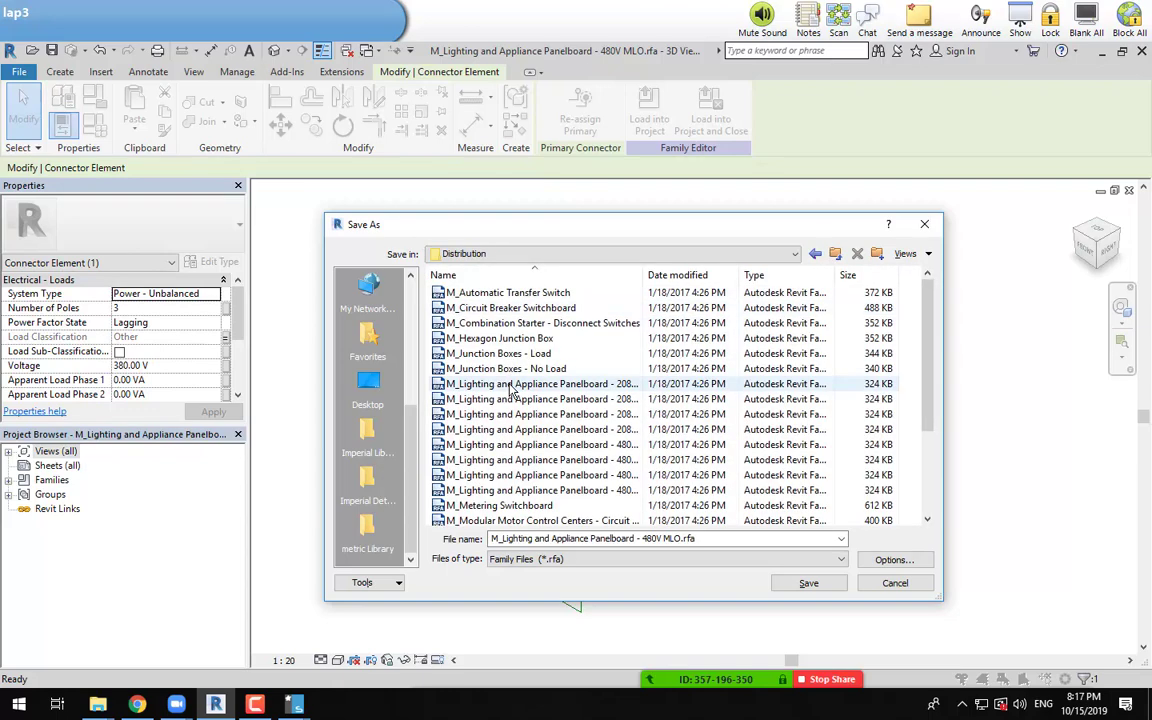
pyautogui.click(836, 255)
pyautogui.click(836, 254)
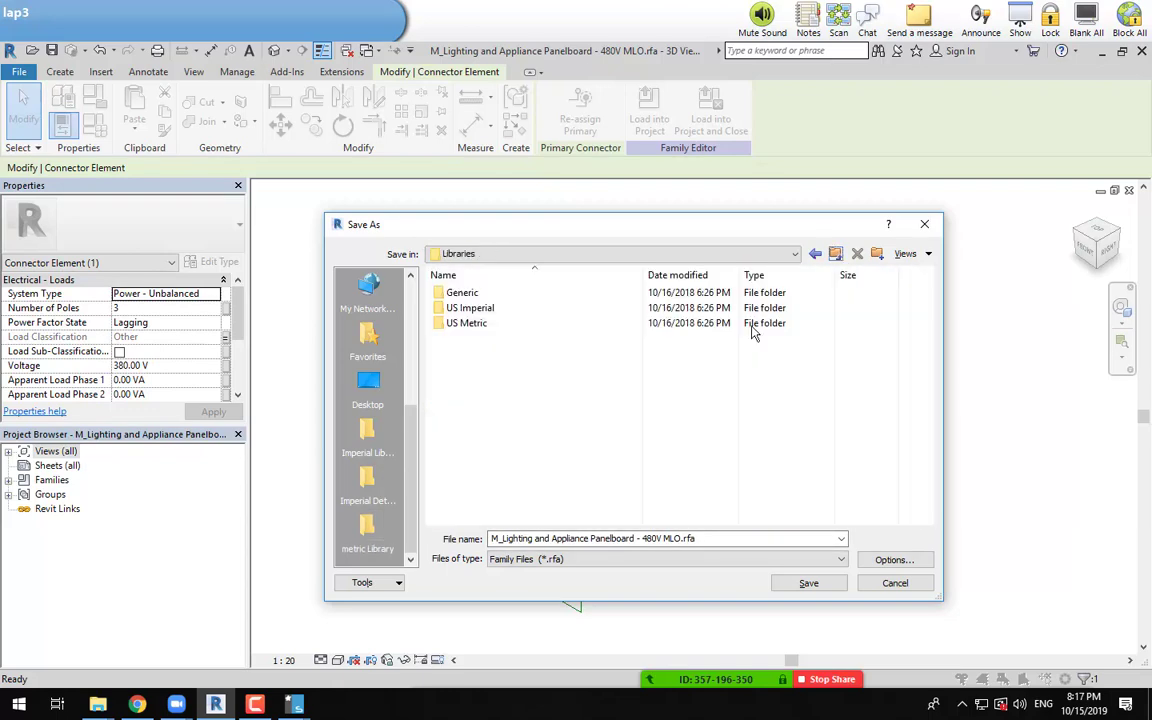
pyautogui.click(836, 254)
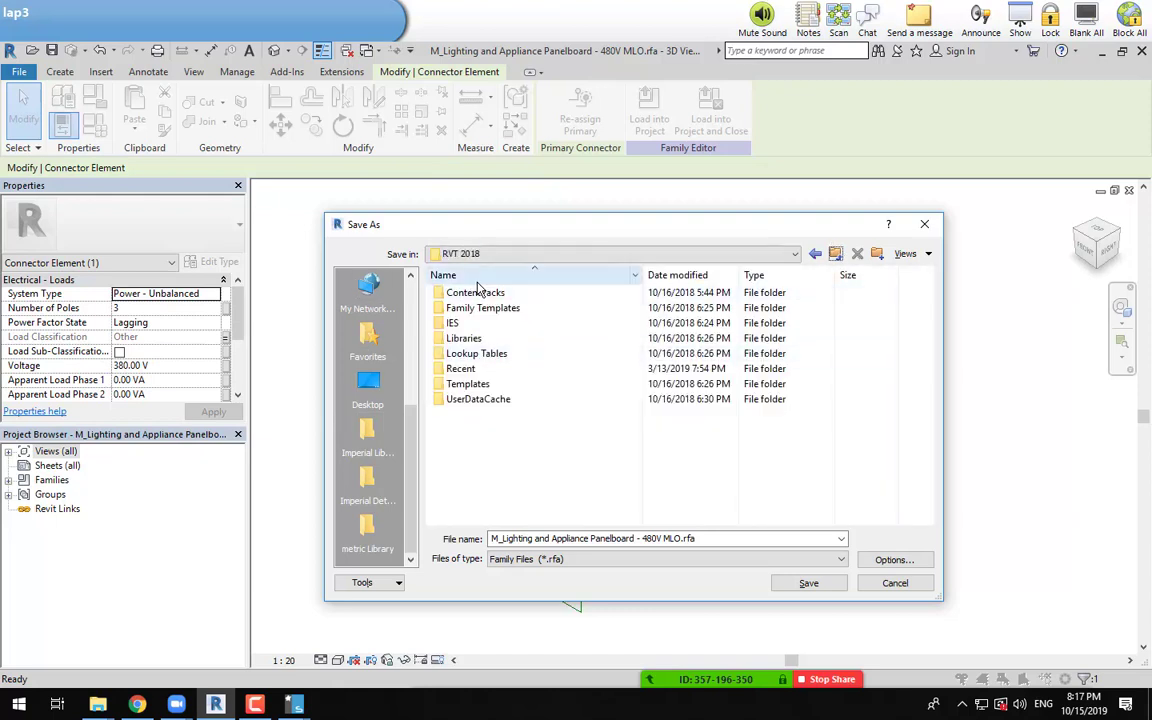
# Step: Set the save location to Libraries > US Metric > Electrical > MEP > Electric Power > Distribution
pyautogui.doubleClick(460, 338)
pyautogui.doubleClick(466, 324)
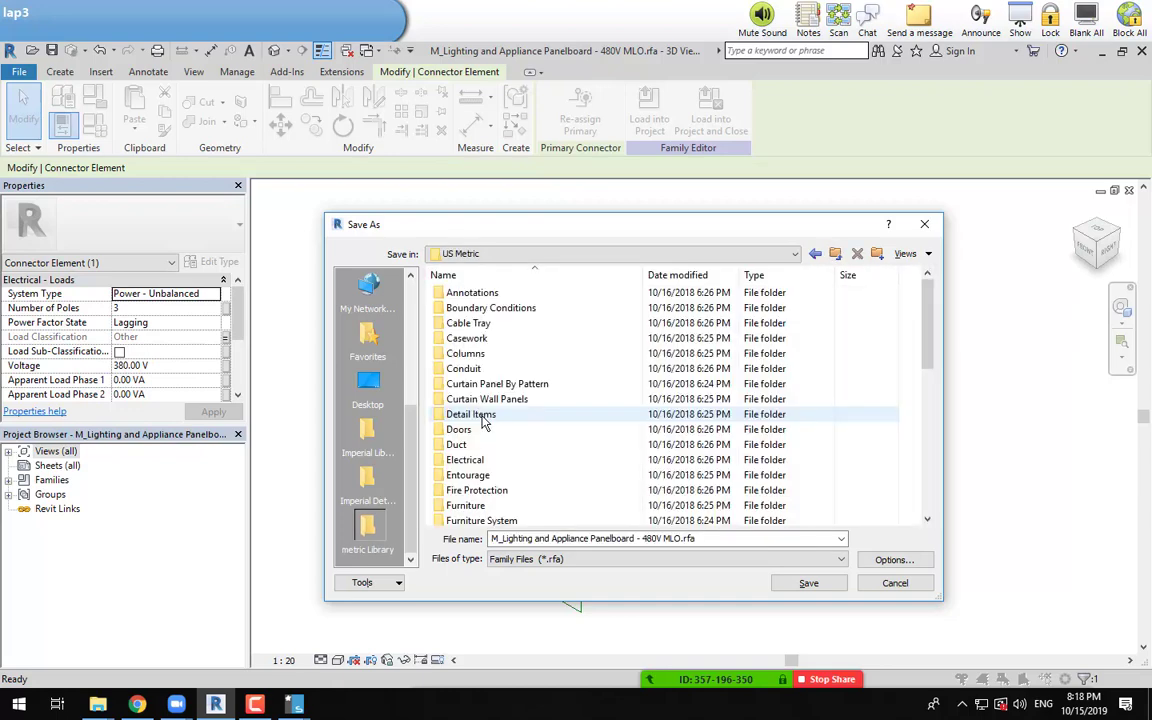
pyautogui.doubleClick(466, 461)
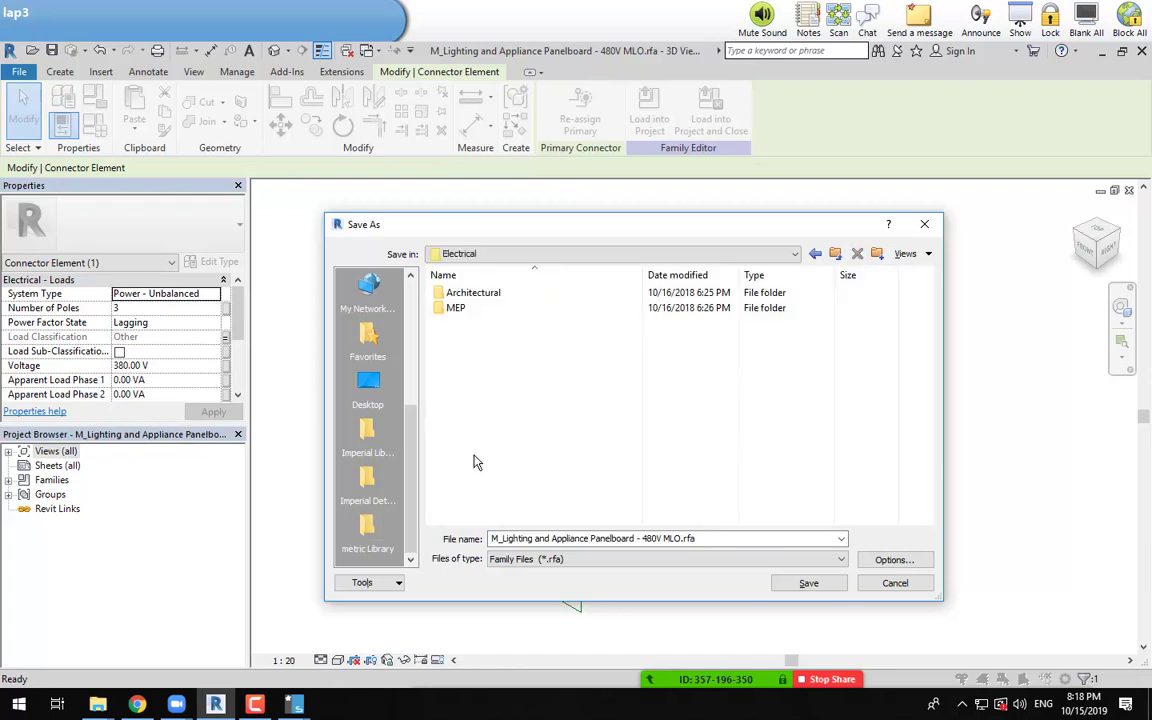
pyautogui.doubleClick(455, 309)
pyautogui.click(480, 313)
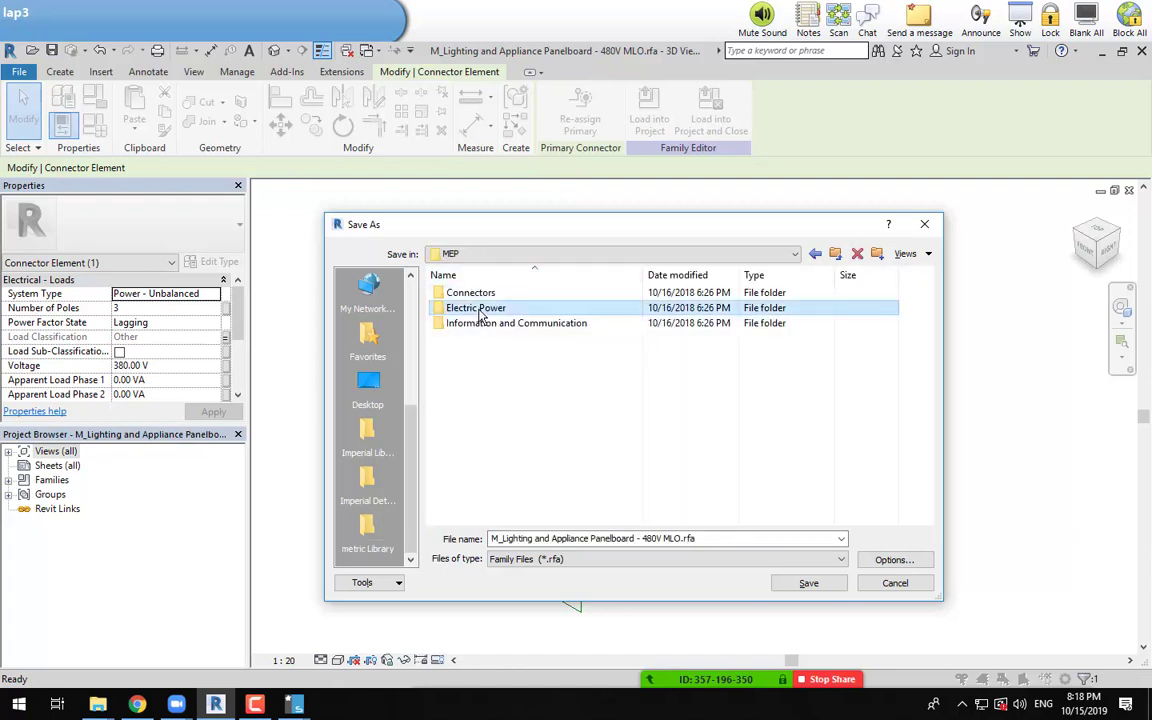
pyautogui.doubleClick(480, 311)
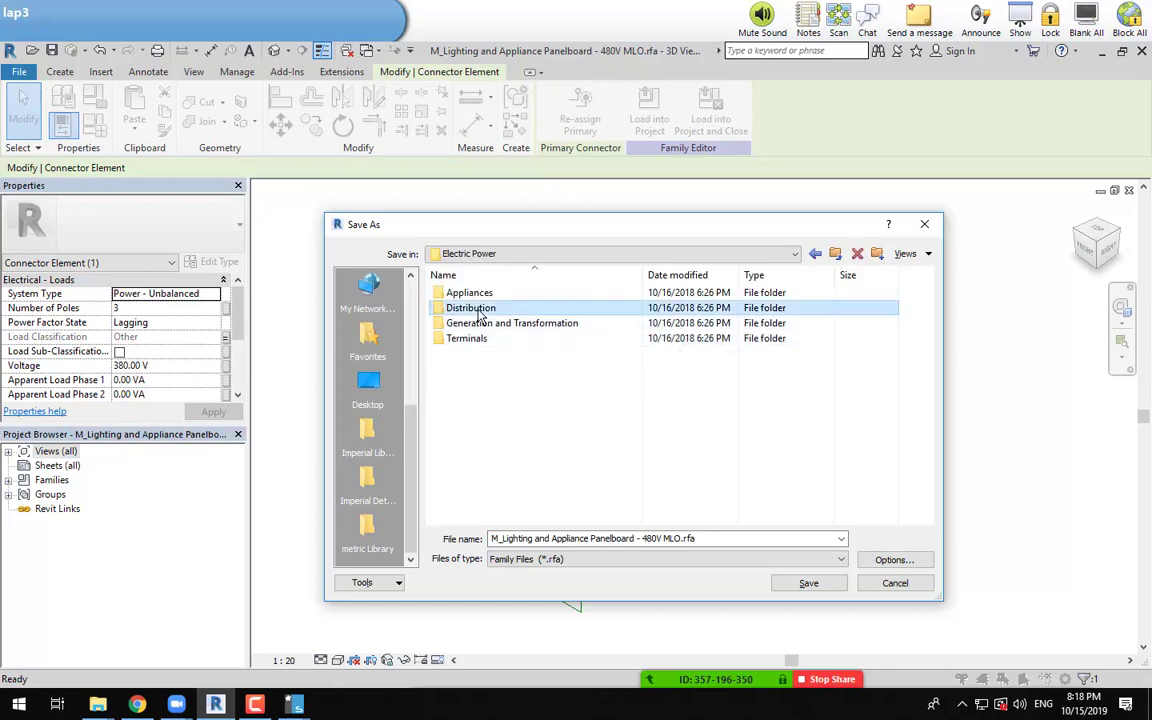
pyautogui.doubleClick(472, 308)
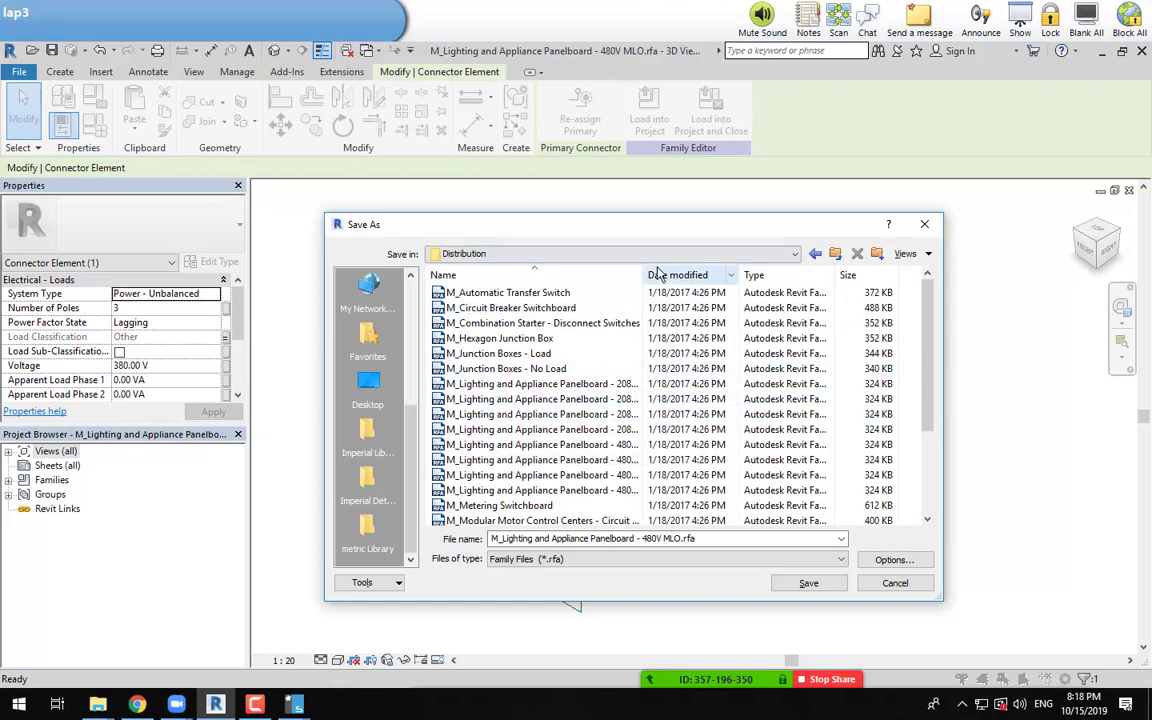
# Step: Widen the file list's name column and save the family as M_Lighting and Appliance Panelboard - 380 V MLO
pyautogui.moveTo(642, 275); pyautogui.dragTo(771, 275)
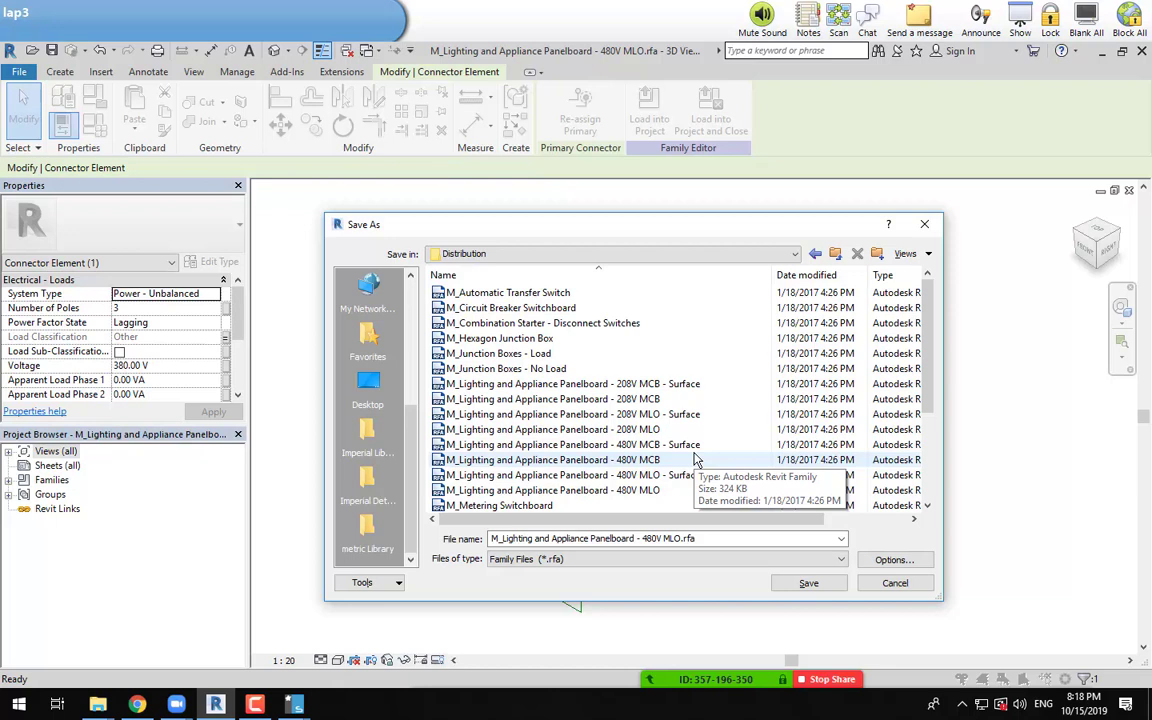
pyautogui.click(641, 538)
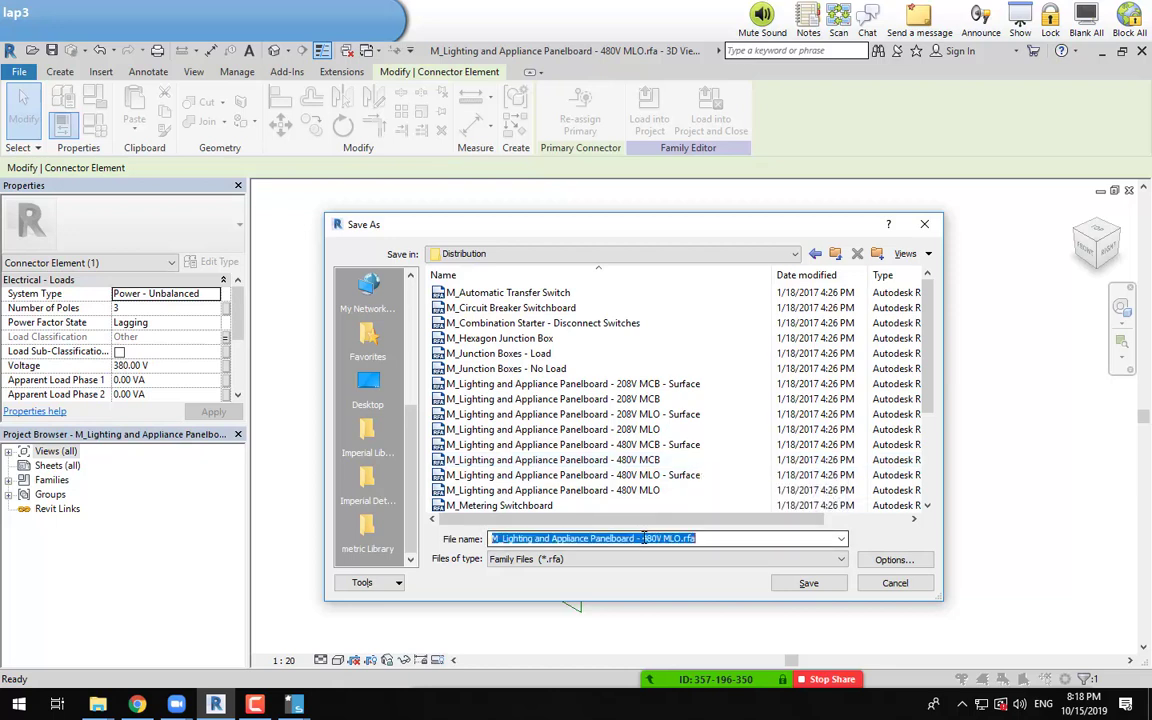
pyautogui.click(654, 538)
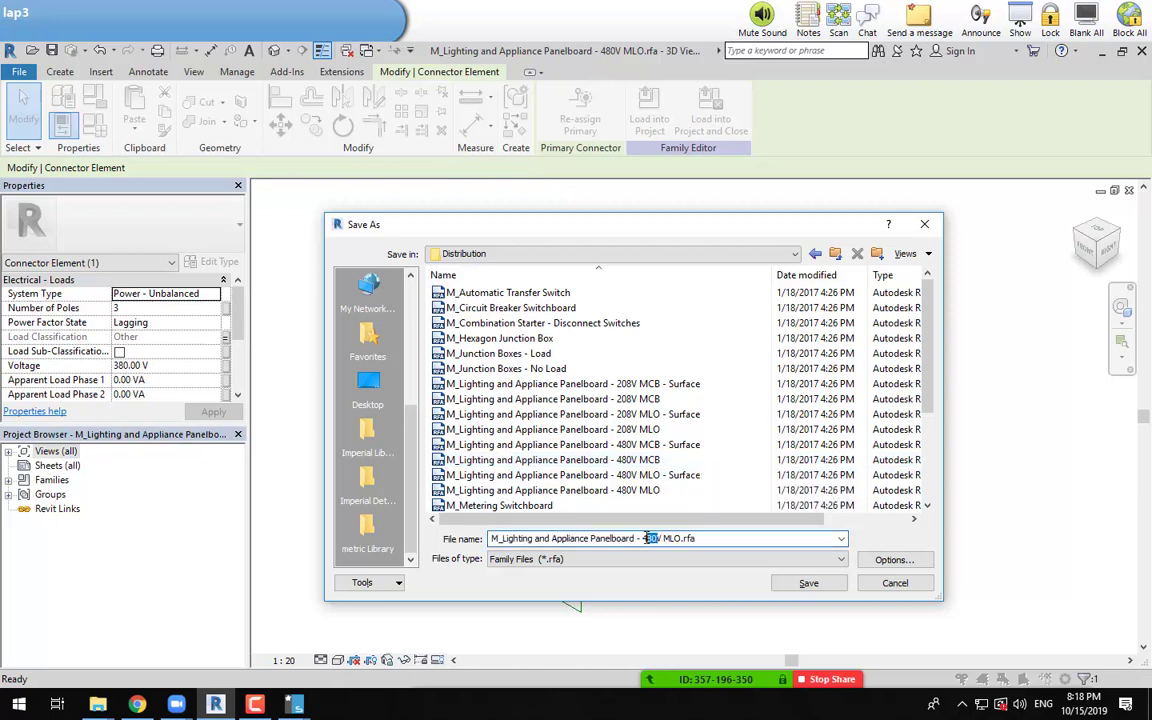
pyautogui.write('380')
pyautogui.click(809, 584)
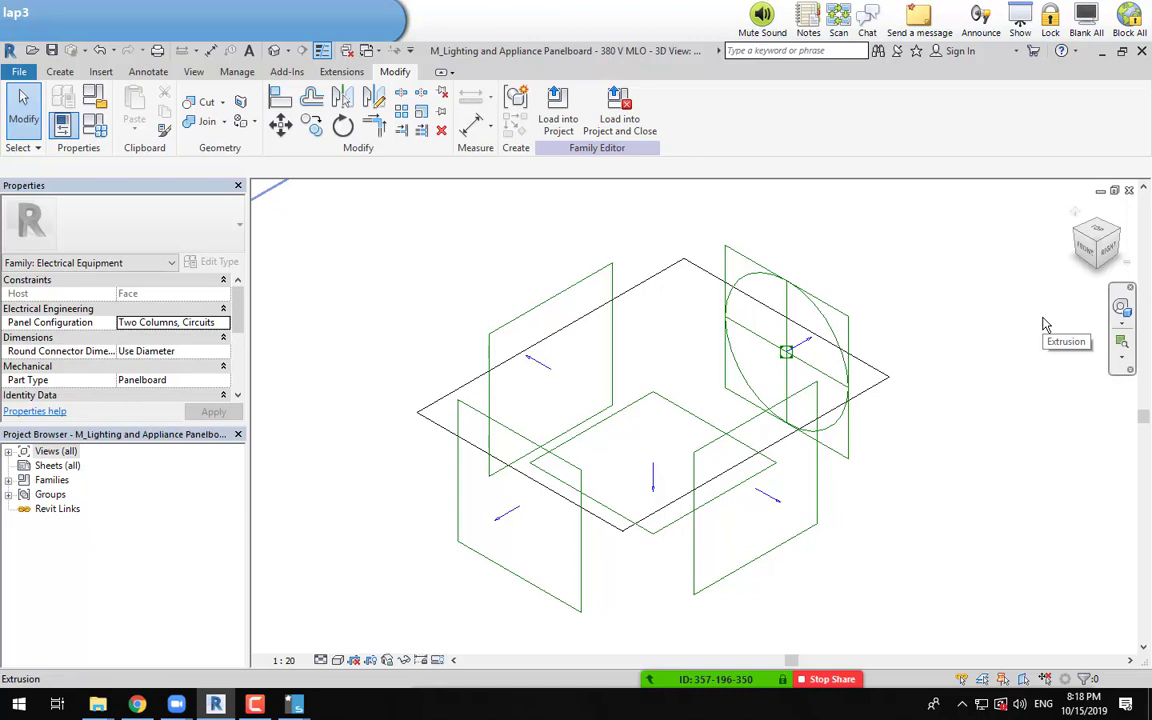
# Step: Load the 380 V panelboard family into the project, closing the family file, and open the 01 - Entry Level- pw floor plan
pyautogui.click(623, 133)
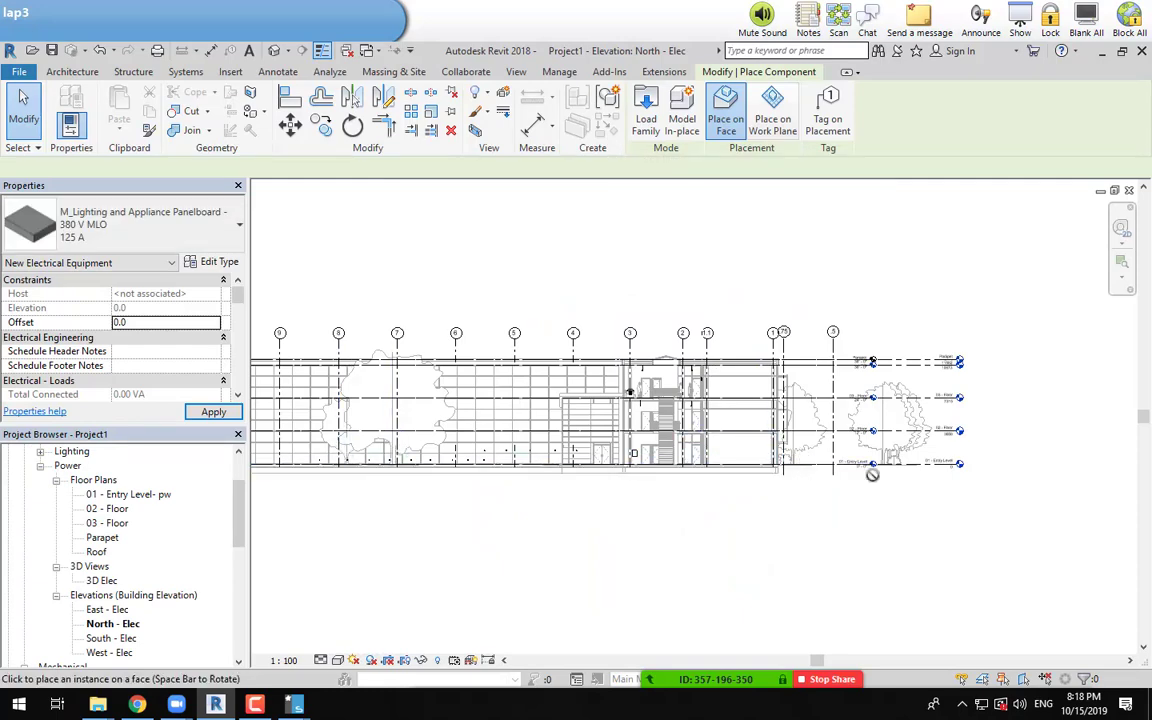
pyautogui.scroll(4, 991, 392)
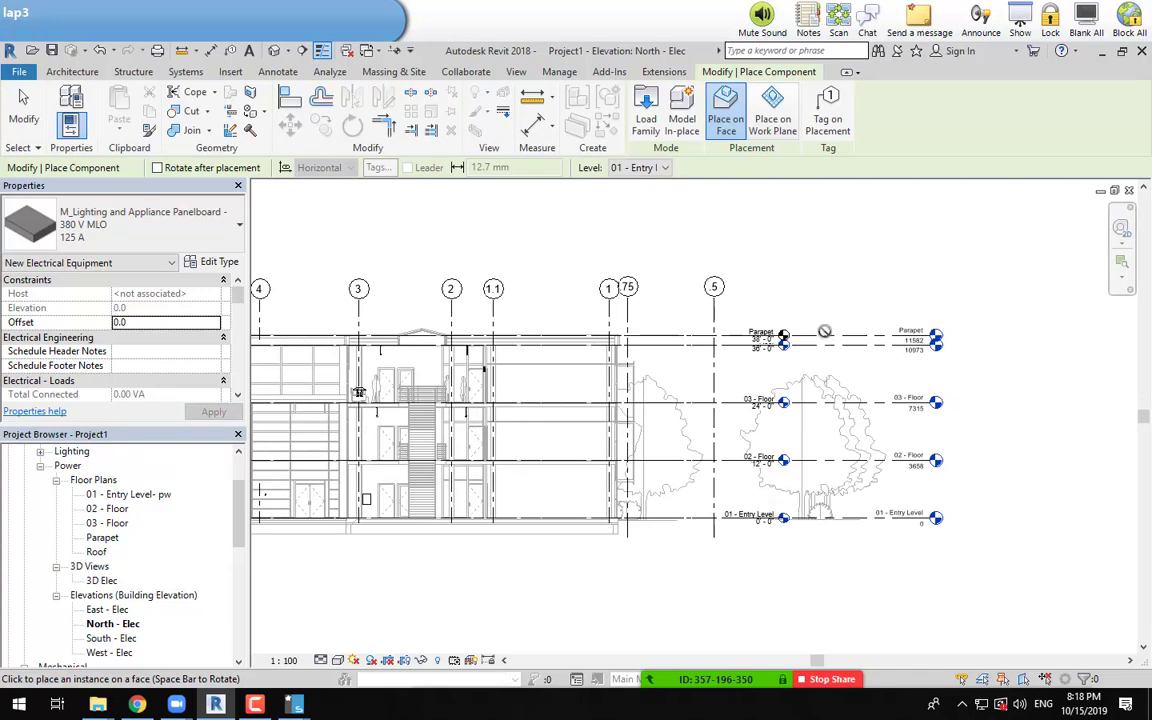
pyautogui.doubleClick(130, 496)
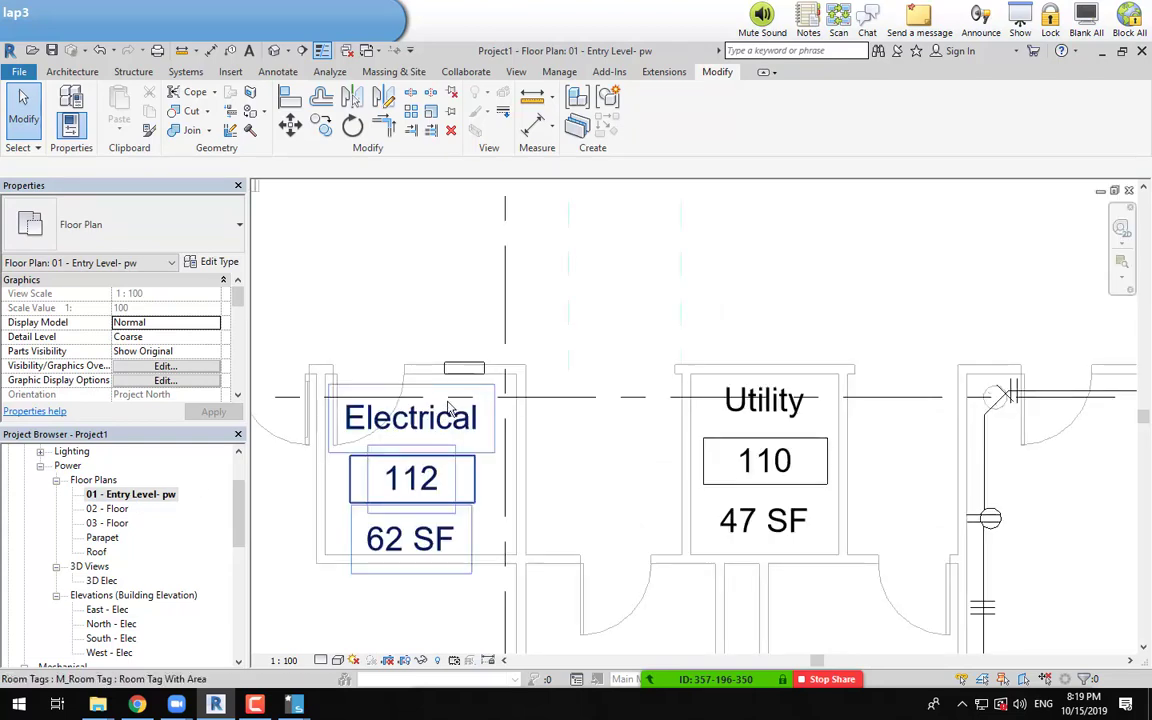
# Step: Place a 380 V MLO 125 A panelboard on the east wall of Electrical room 112 and select the 480V MLO one on the north wall
pyautogui.scroll(1, 395, 375)
pyautogui.scroll(1, 395, 375)
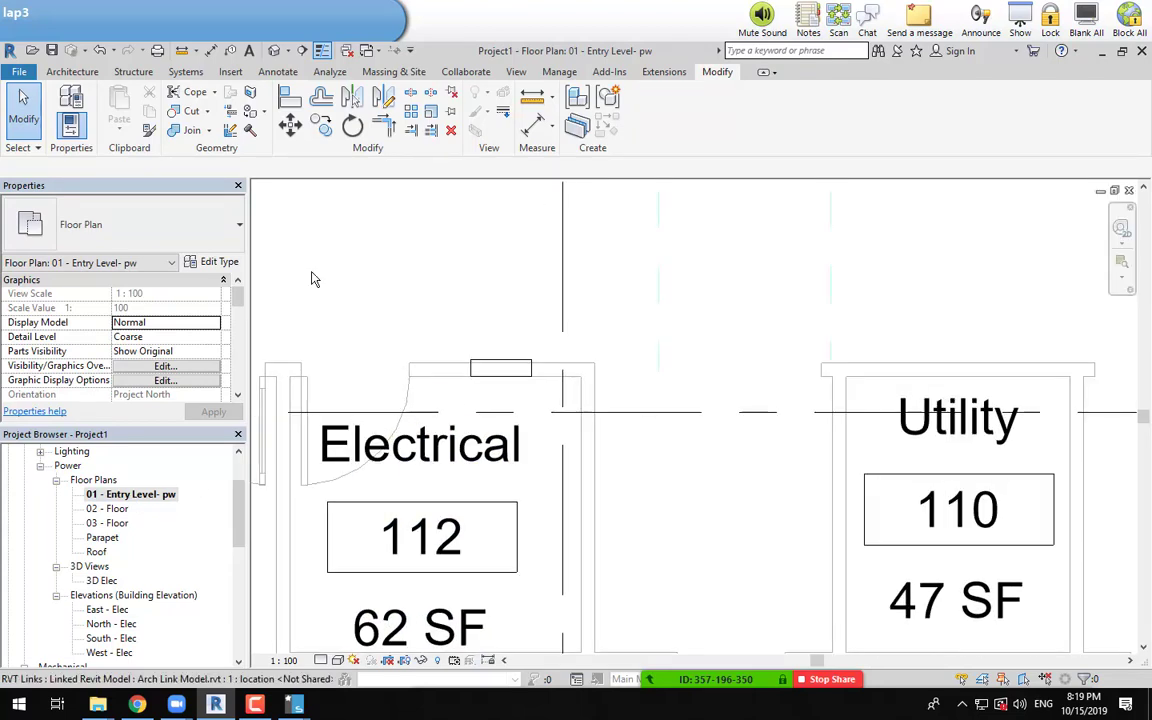
pyautogui.click(181, 78)
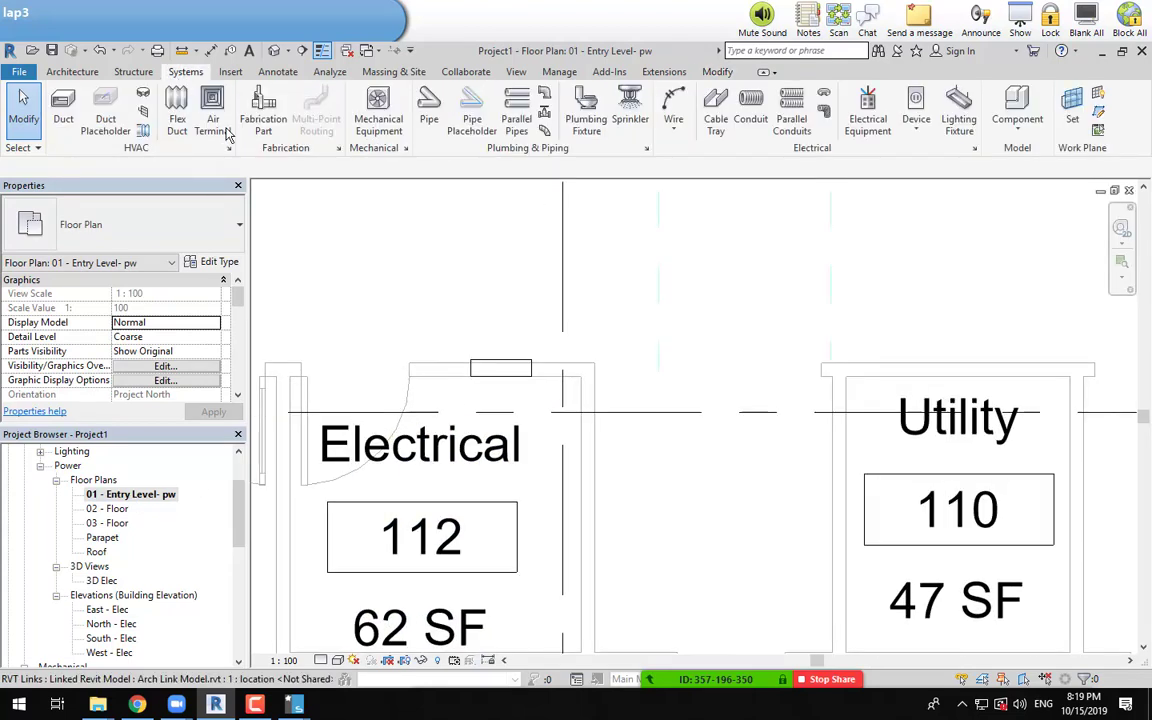
pyautogui.click(868, 112)
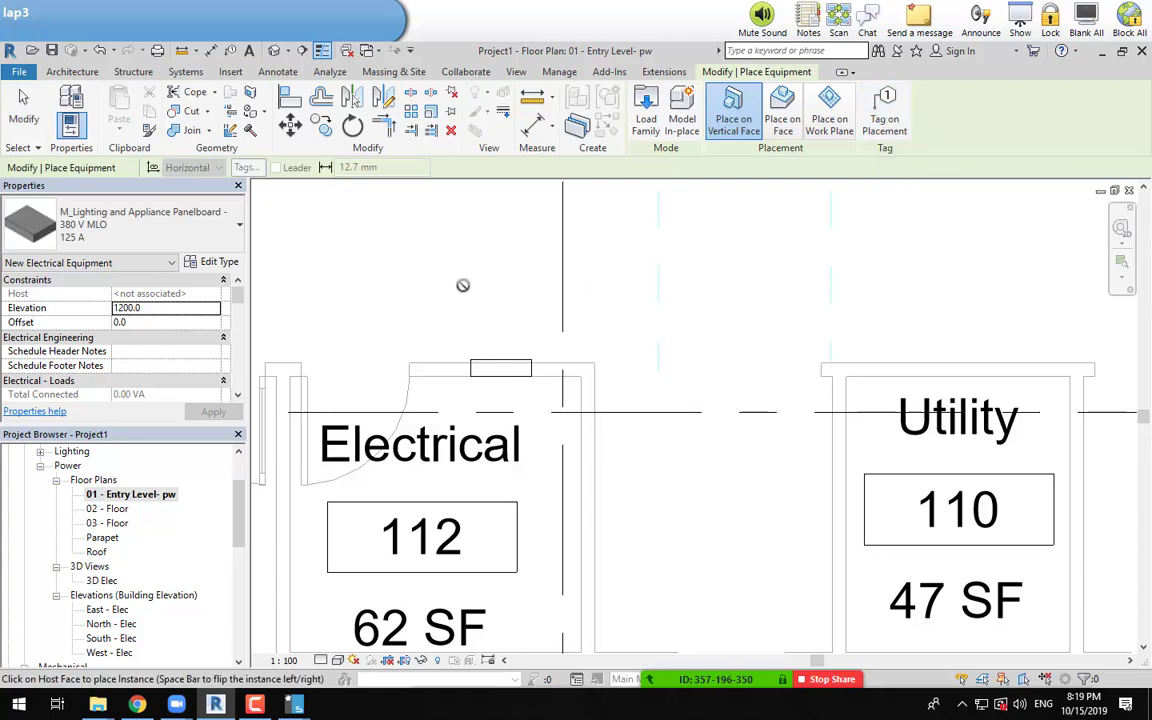
pyautogui.moveTo(546, 288); pyautogui.dragTo(696, 263, button='middle')
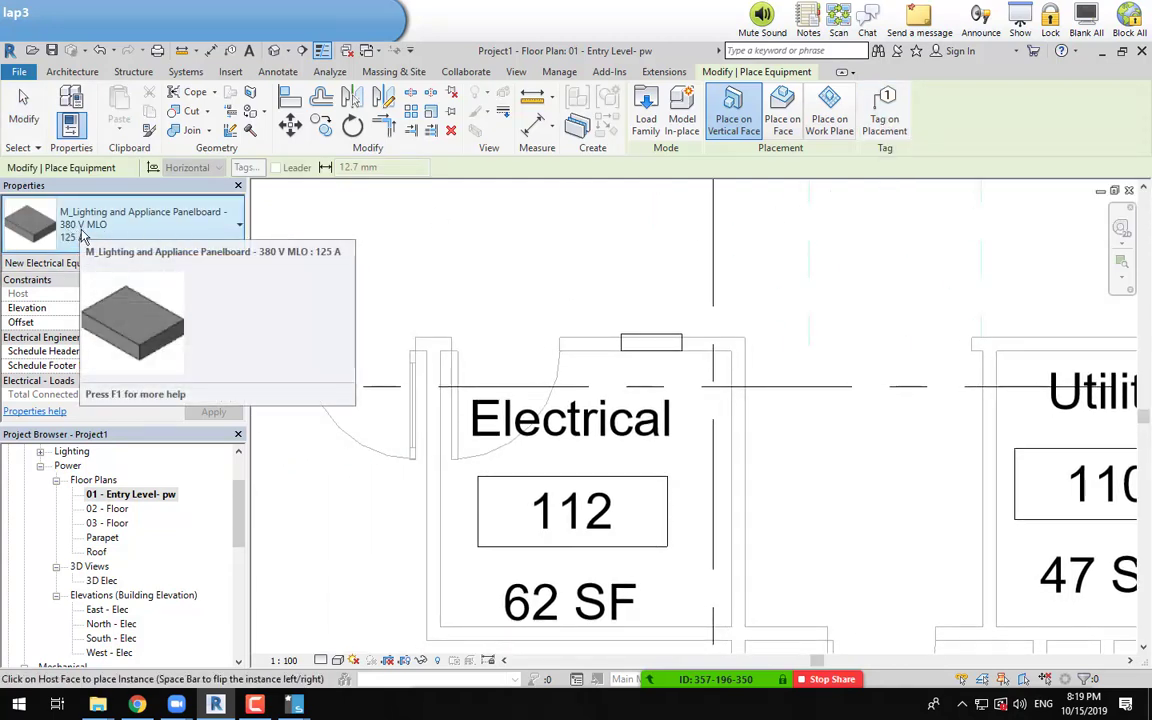
pyautogui.click(750, 412)
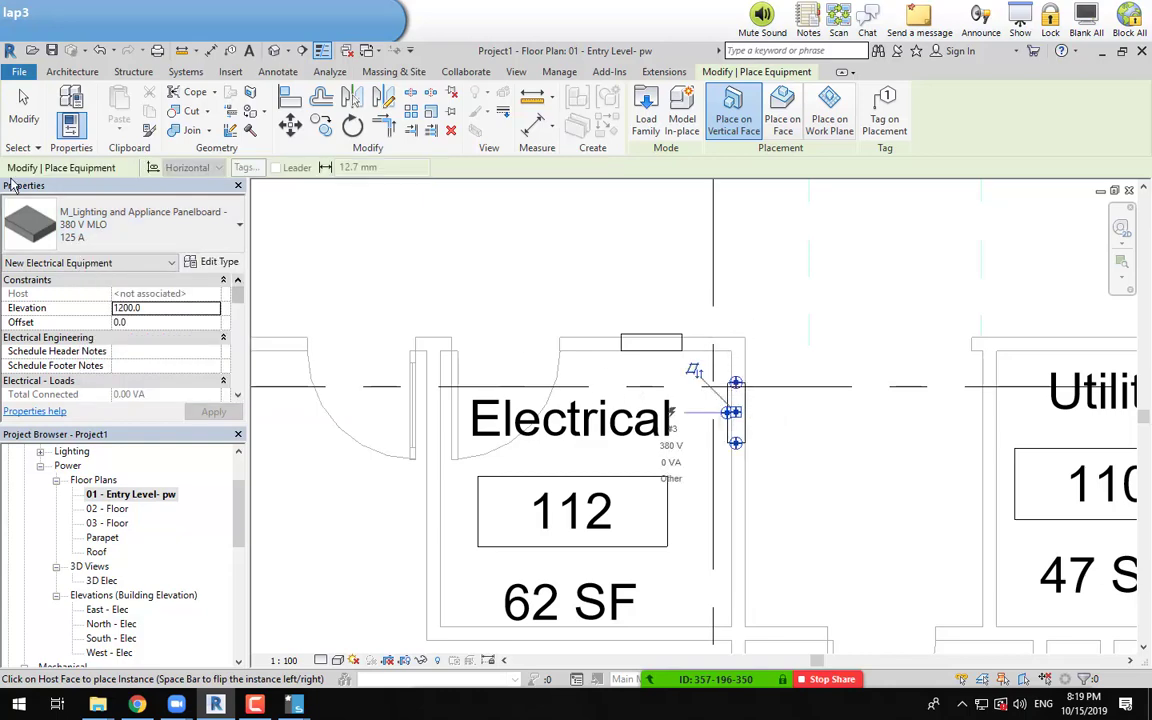
pyautogui.click(19, 112)
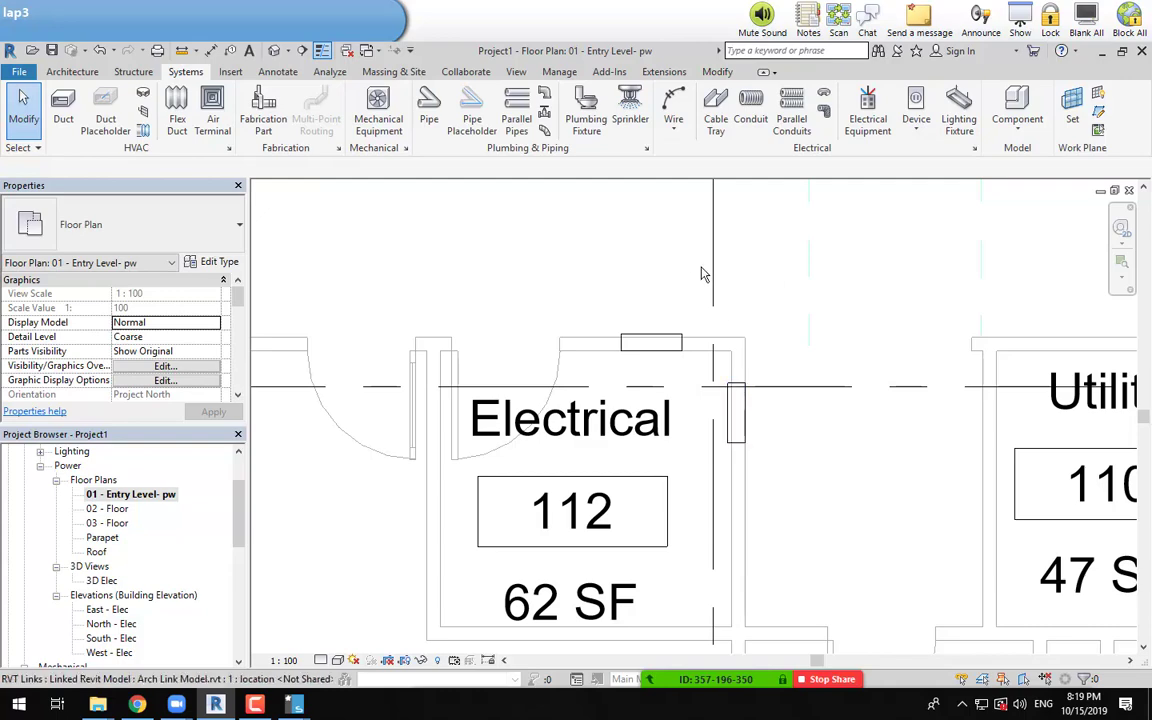
pyautogui.click(652, 343)
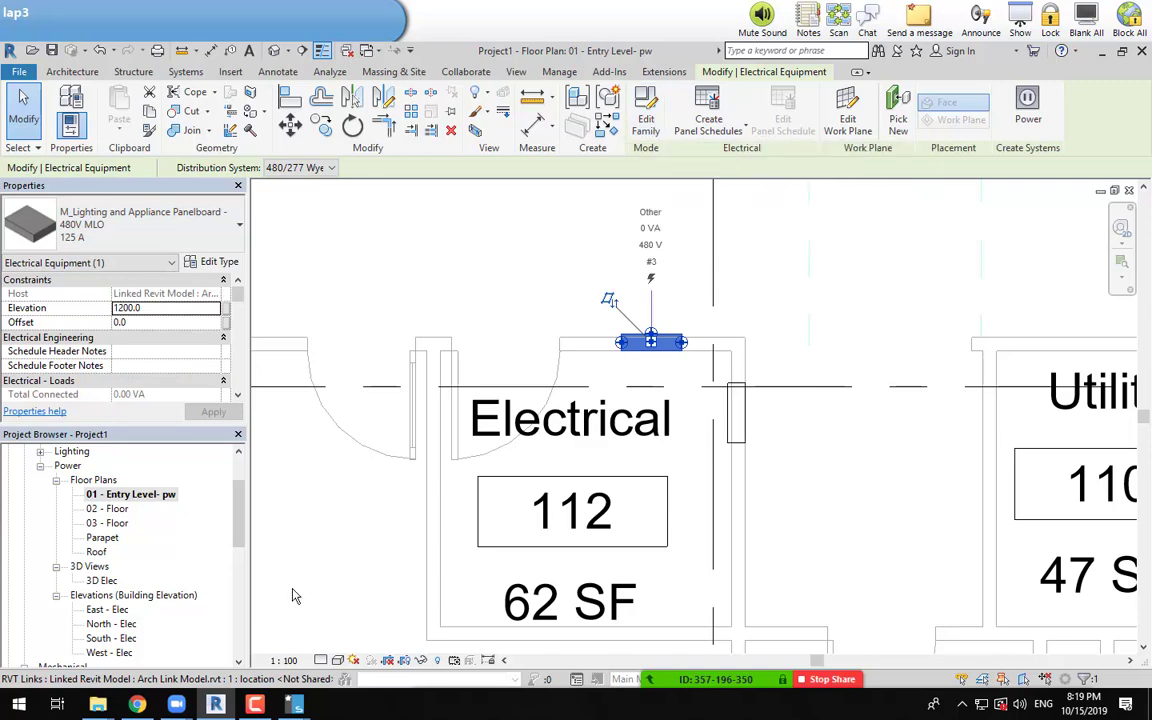
# Step: Switch to NetSupport School, refresh the student list, show the desktop to all students and return to the Revit floor plan
pyautogui.moveTo(295, 705)
pyautogui.click(194, 626)
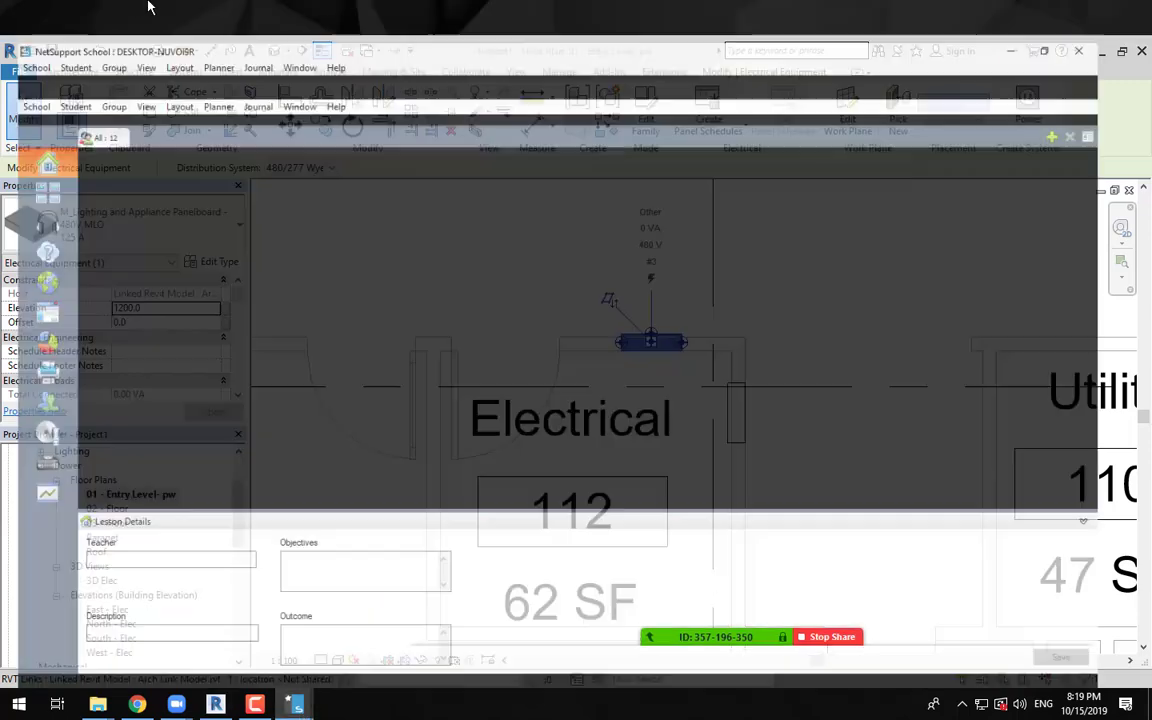
pyautogui.click(15, 80)
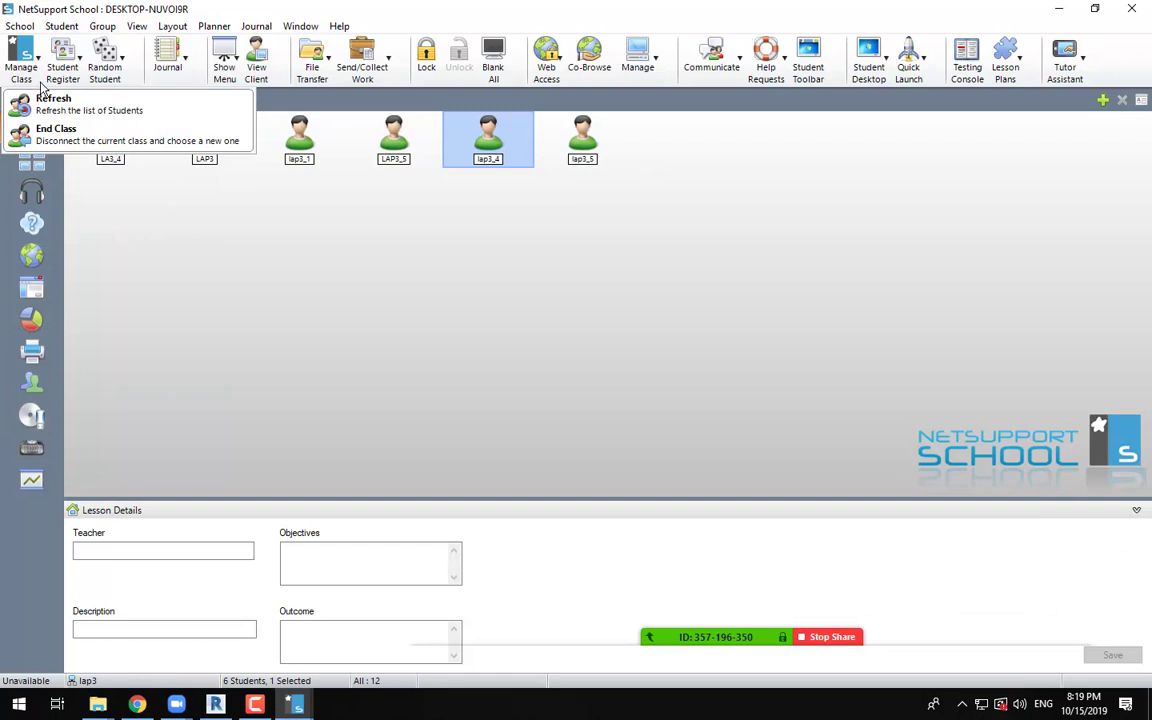
pyautogui.click(52, 103)
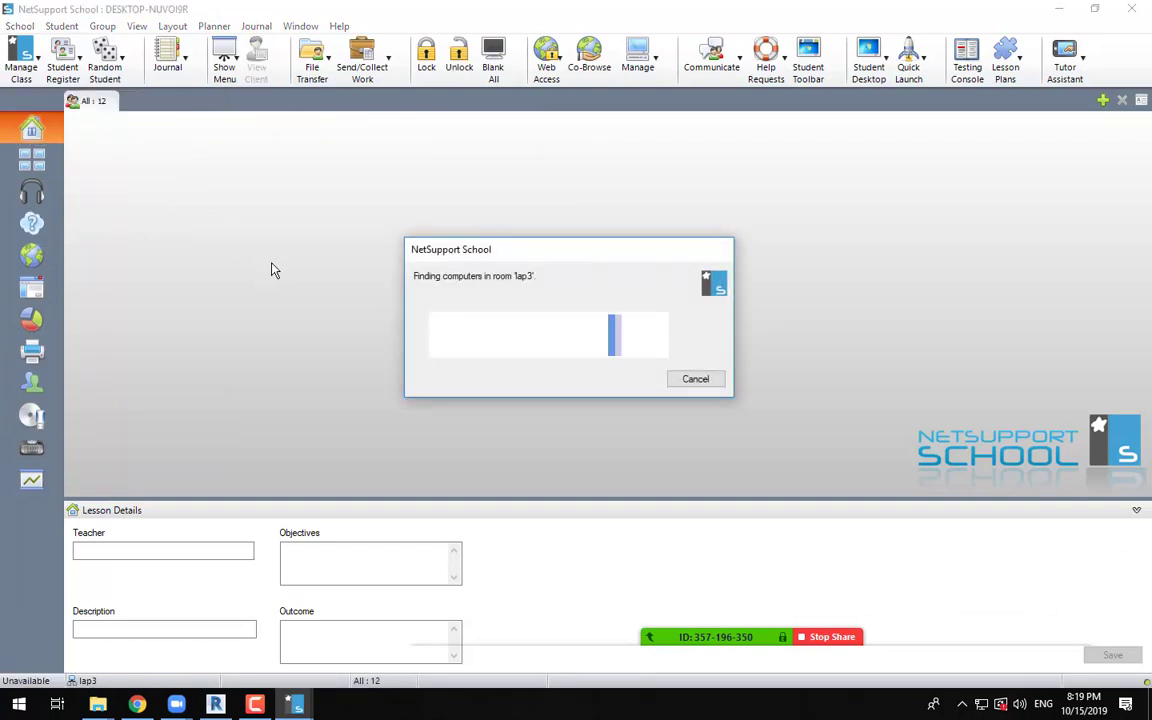
pyautogui.click(224, 62)
pyautogui.click(262, 103)
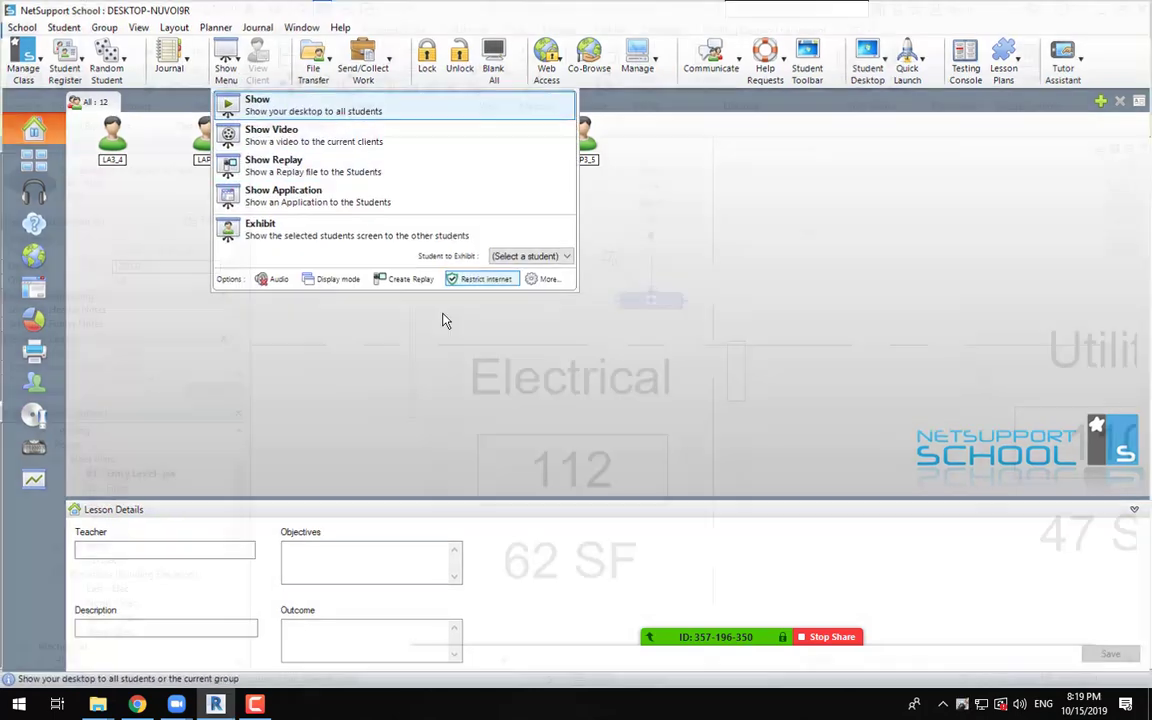
pyautogui.click(686, 289)
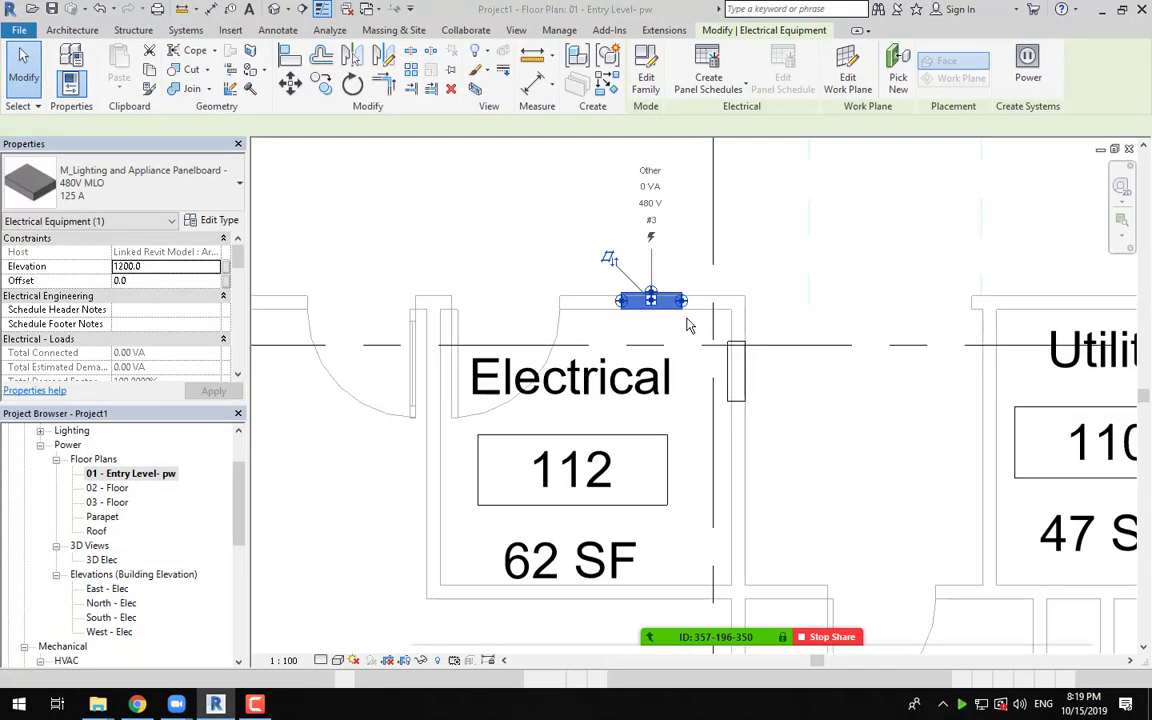
# Step: Open the family of the 480V MLO panelboard on the north wall of Electrical room 112 for editing
pyautogui.scroll(-2, 826, 265)
pyautogui.moveTo(846, 240); pyautogui.dragTo(831, 270, button='middle')
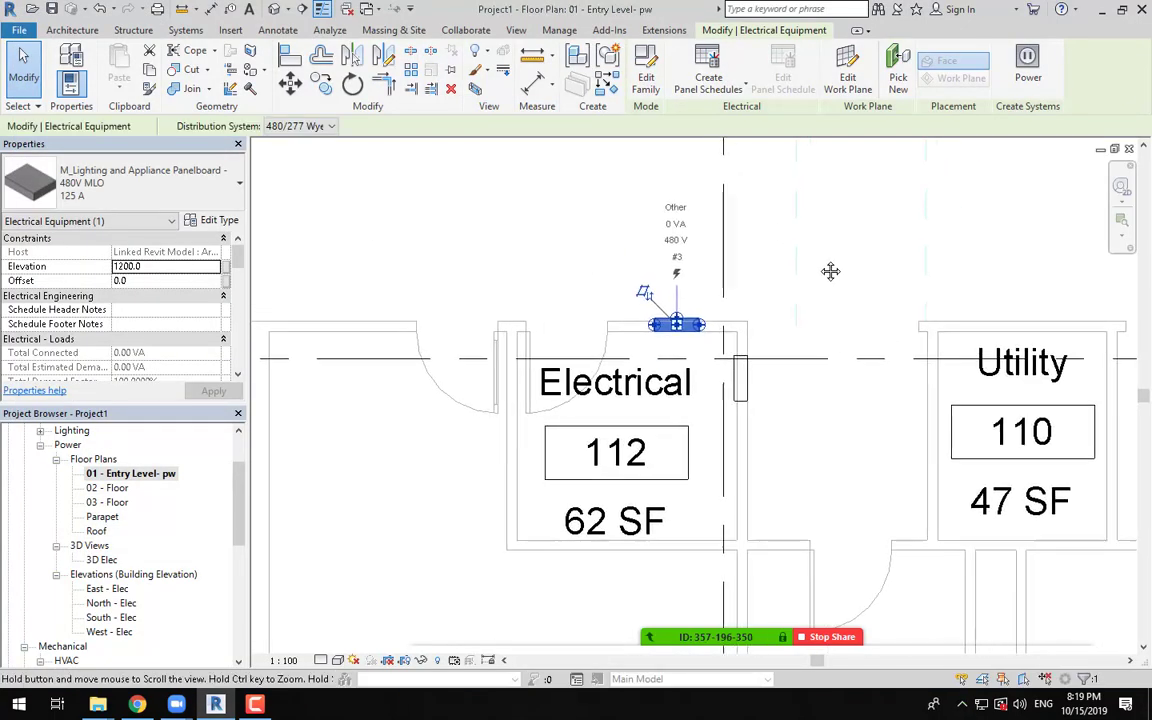
pyautogui.click(643, 286)
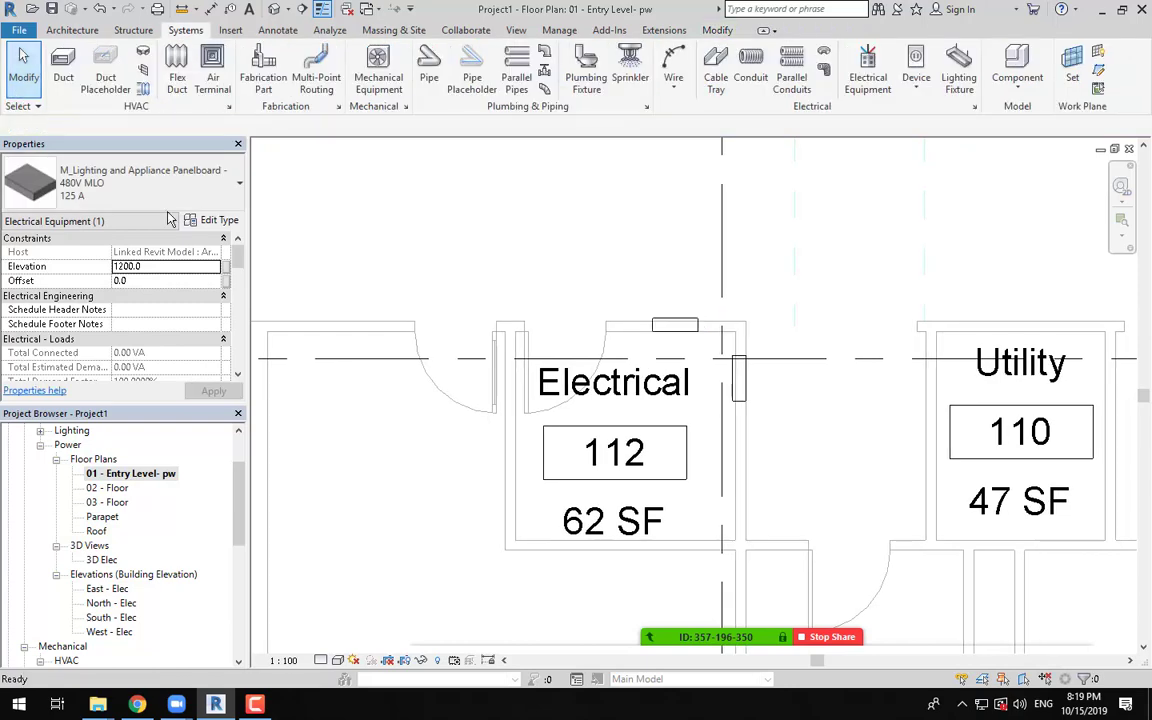
pyautogui.click(682, 325)
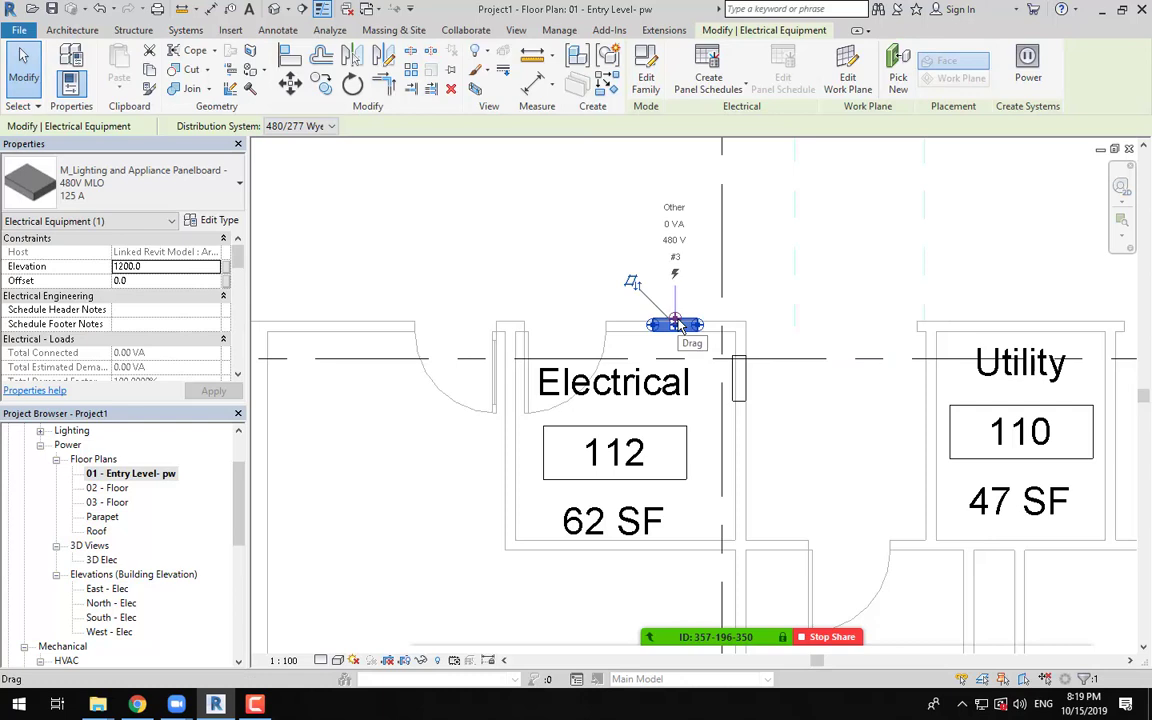
pyautogui.click(647, 82)
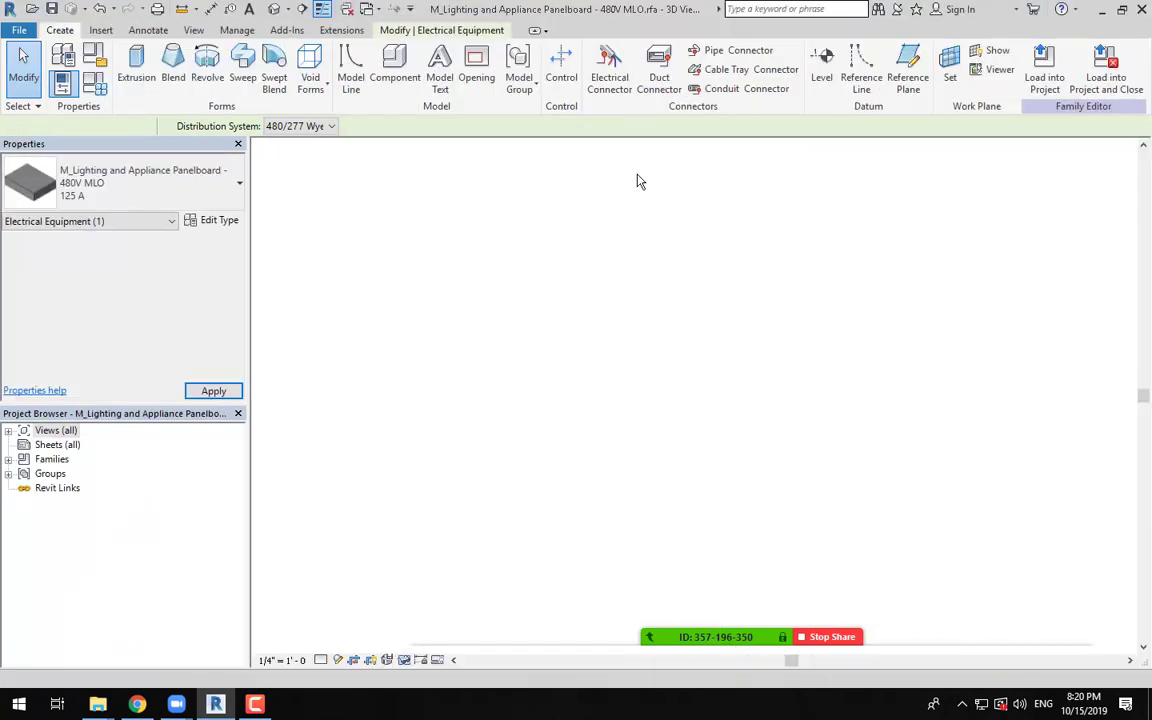
# Step: Set the voltage of the panelboard family's Power - Unbalanced connector to 380 V
pyautogui.scroll(5, 690, 316)
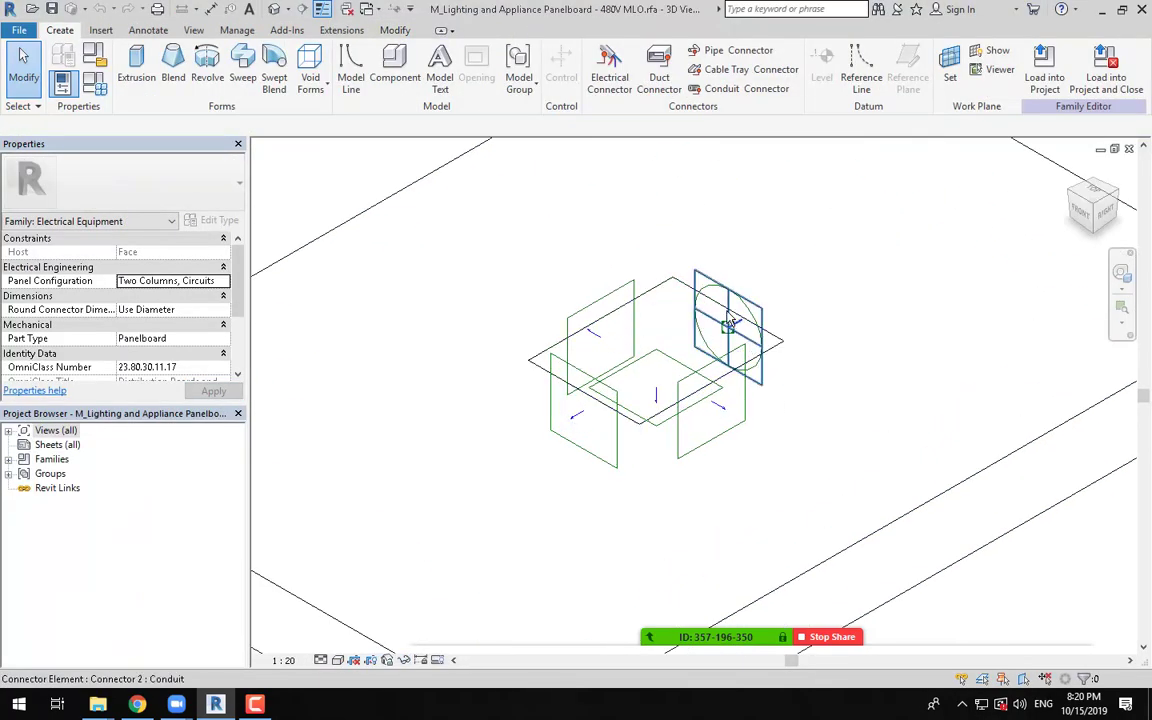
pyautogui.scroll(4, 730, 318)
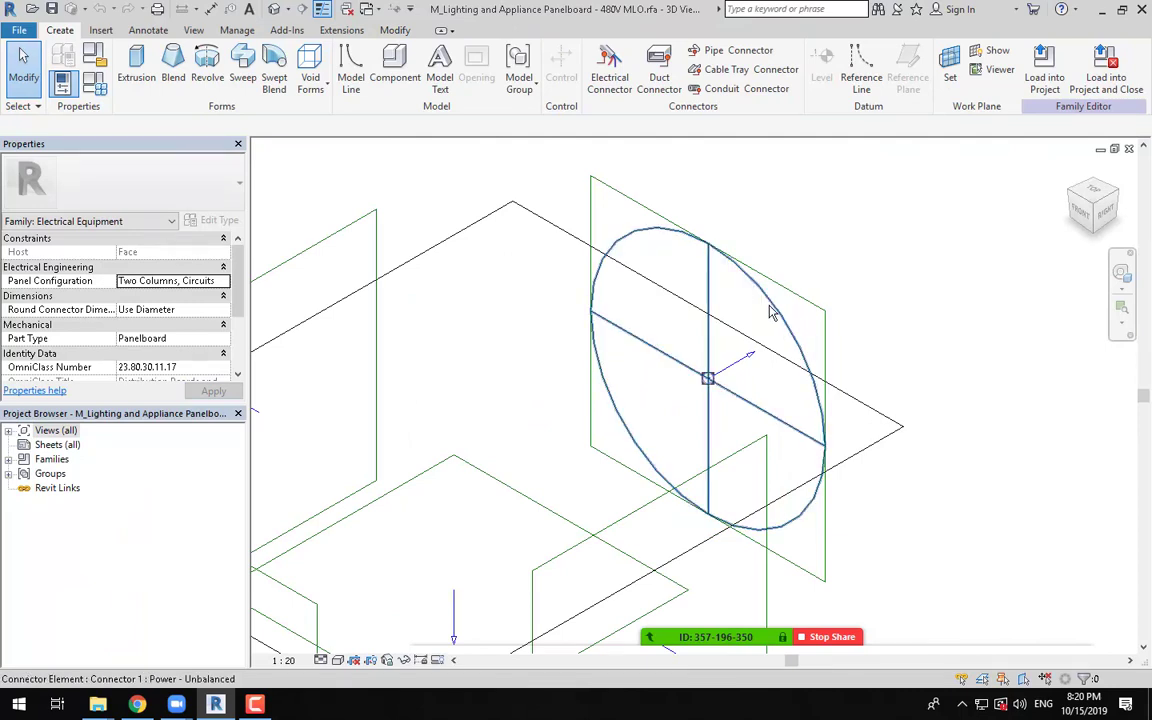
pyautogui.click(772, 311)
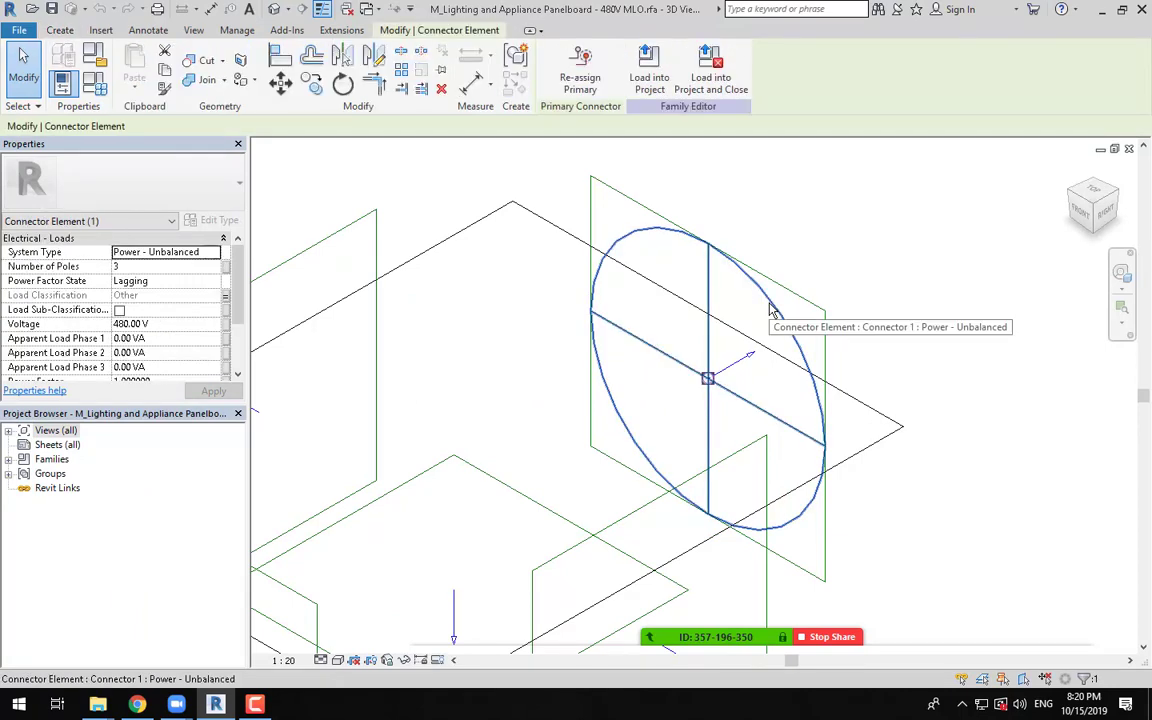
pyautogui.click(158, 329)
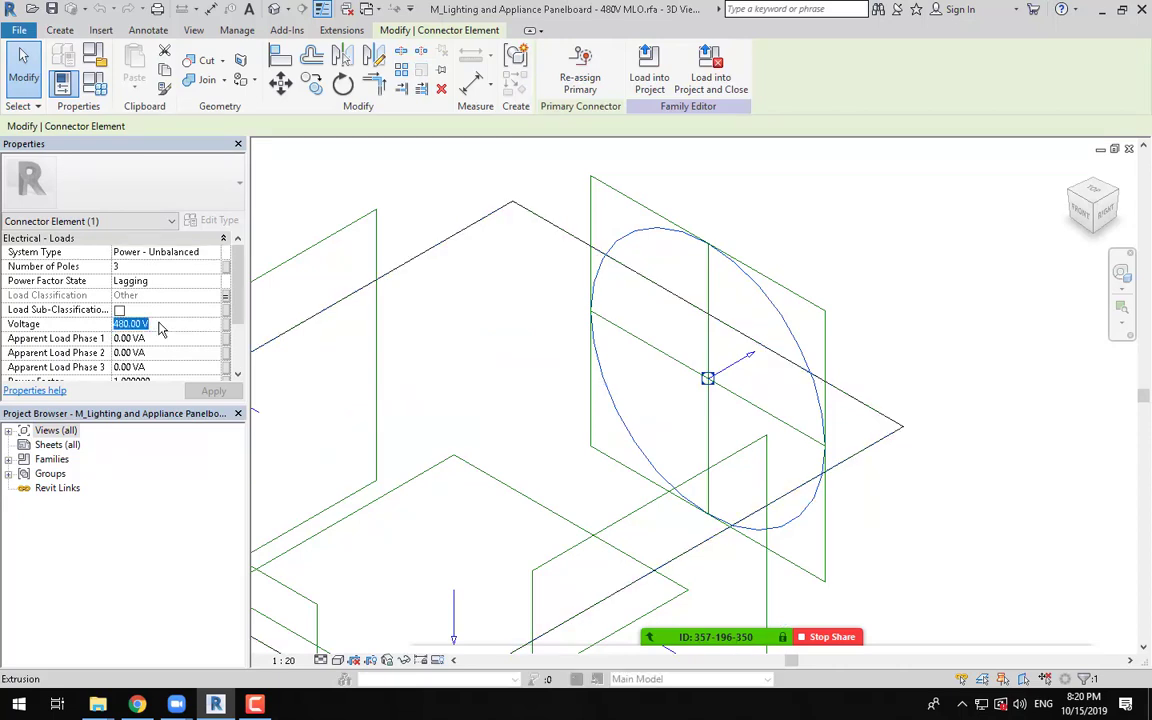
pyautogui.write('380')
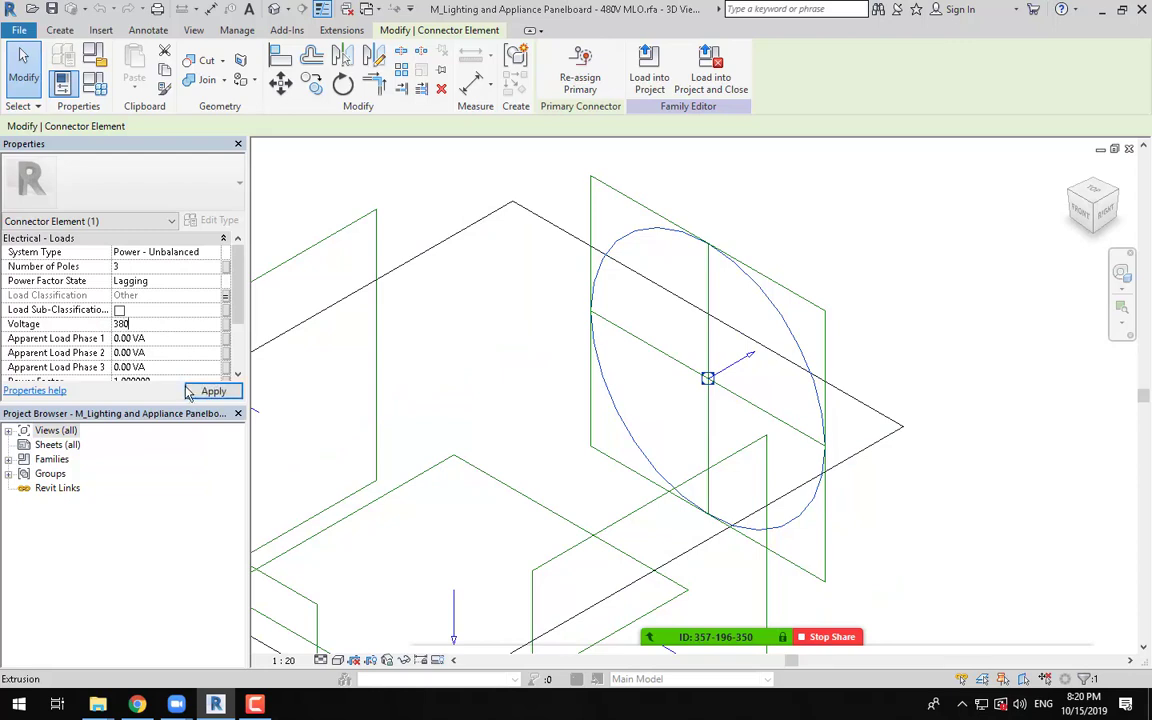
pyautogui.click(205, 391)
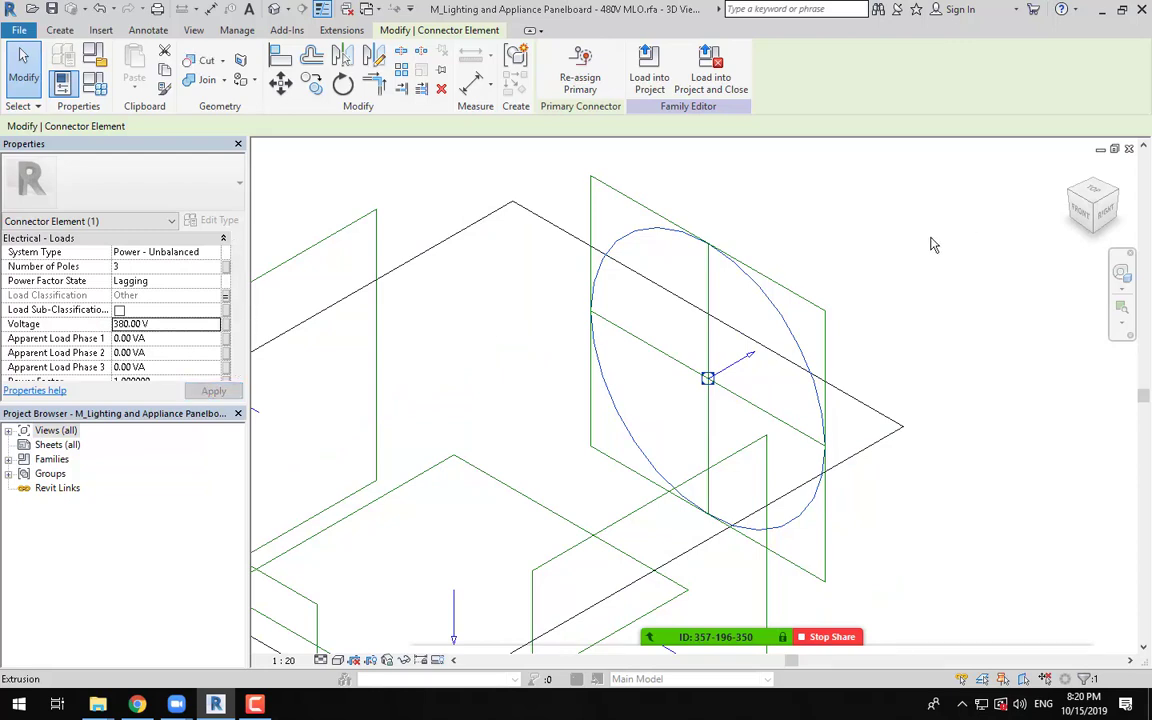
# Step: Start saving the family as a new file, browse US Metric > Electrical > MEP > Electric Power > Distribution, and cancel the save
pyautogui.click(19, 31)
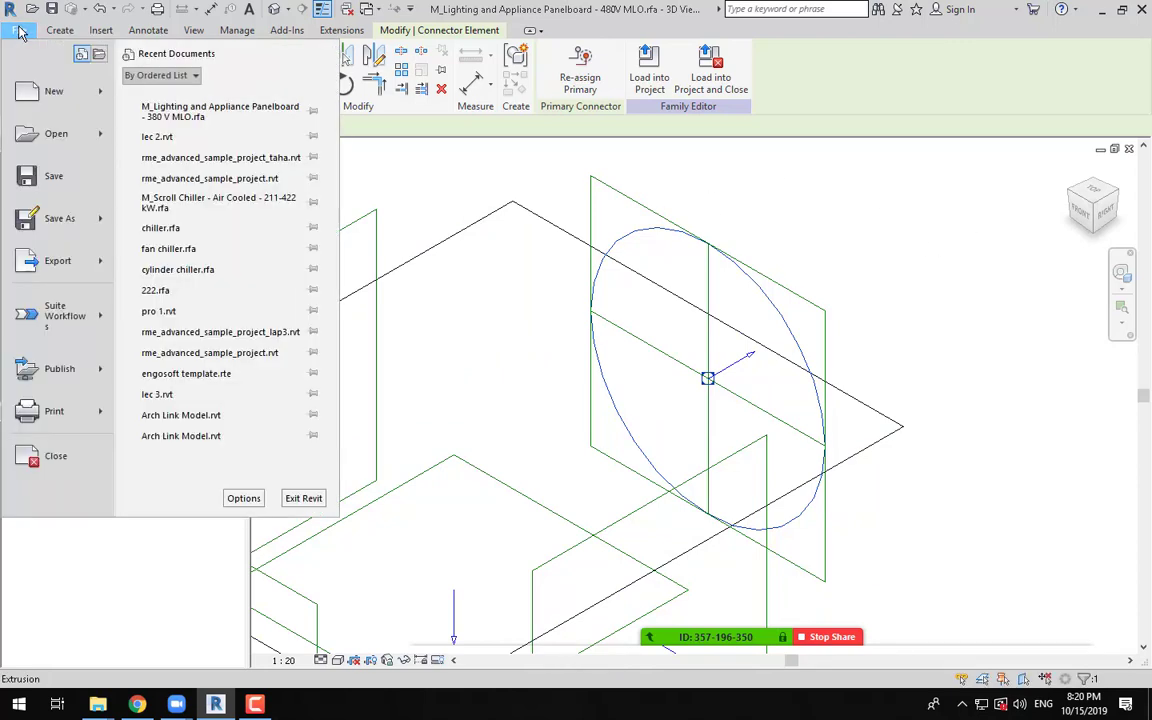
pyautogui.moveTo(70, 226)
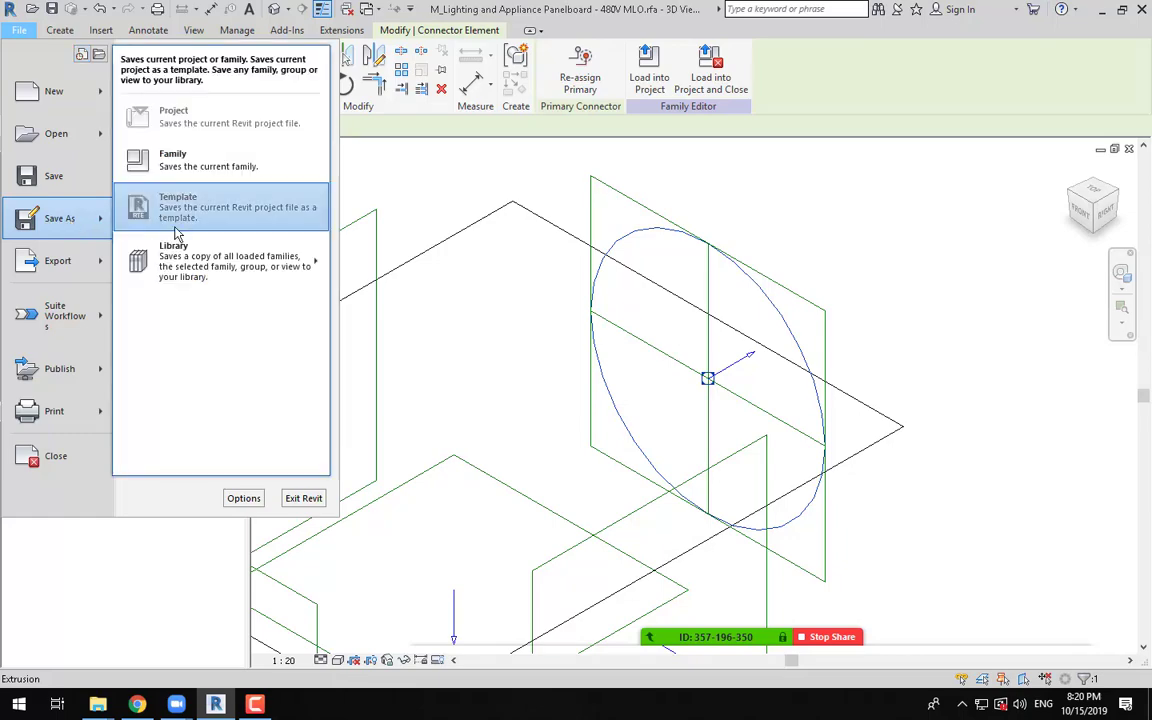
pyautogui.click(213, 176)
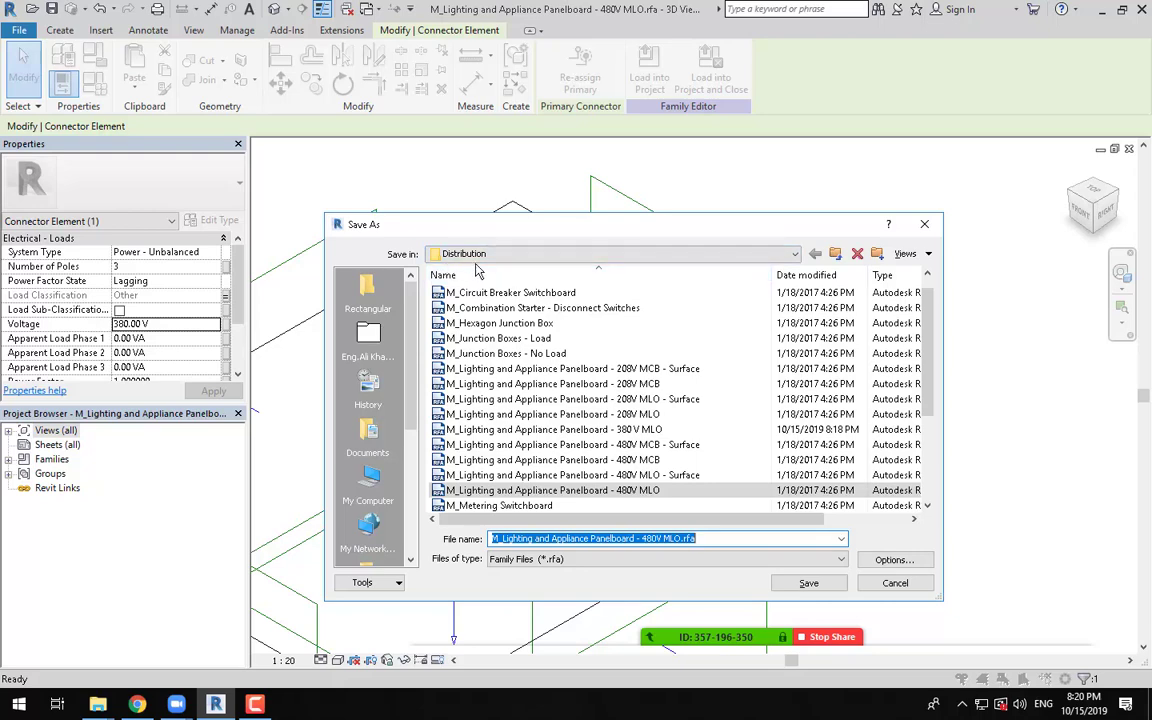
pyautogui.click(836, 254)
pyautogui.click(836, 254)
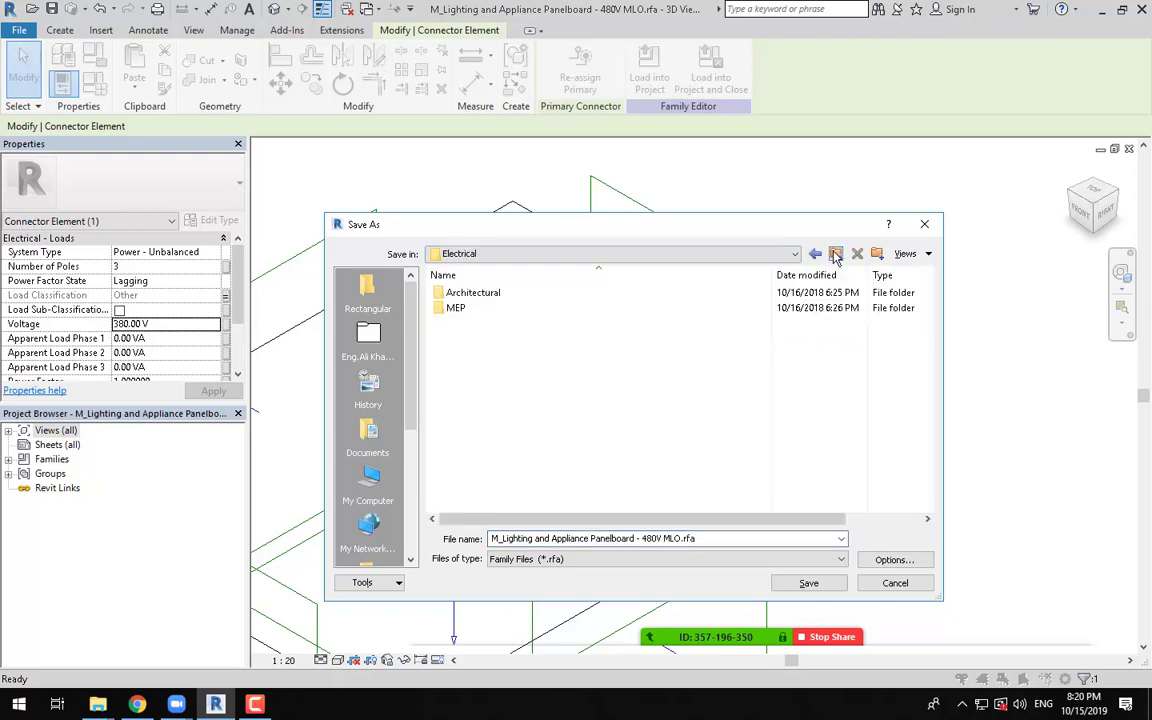
pyautogui.click(836, 254)
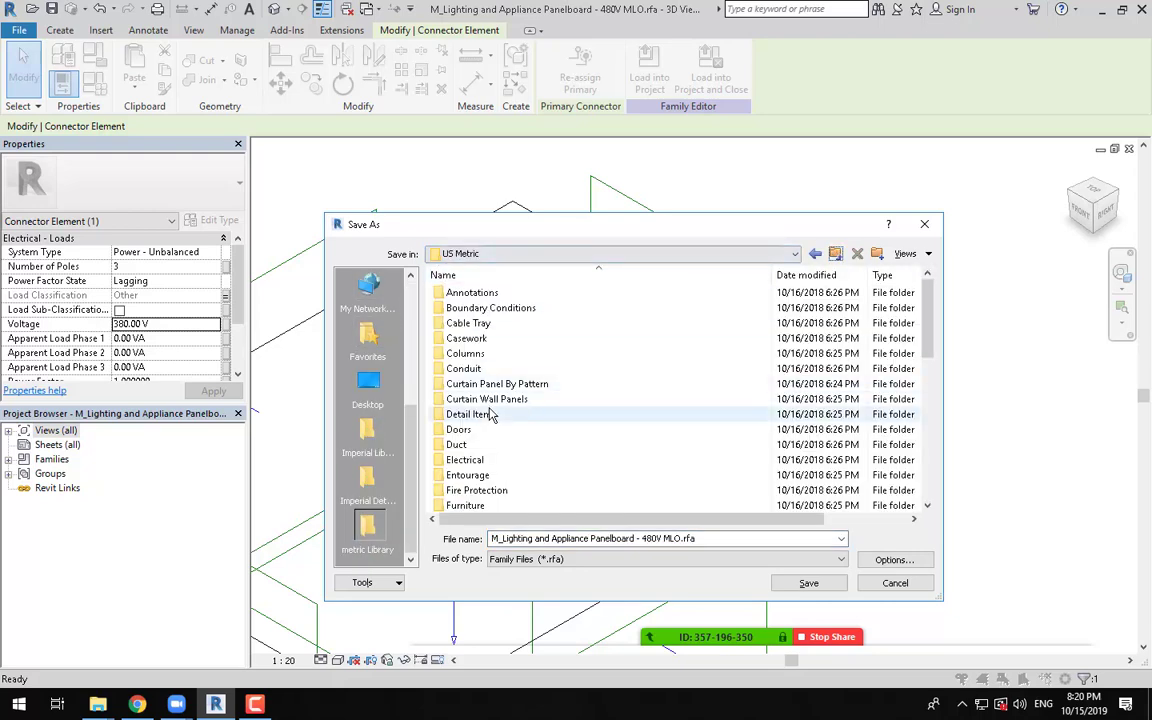
pyautogui.doubleClick(470, 460)
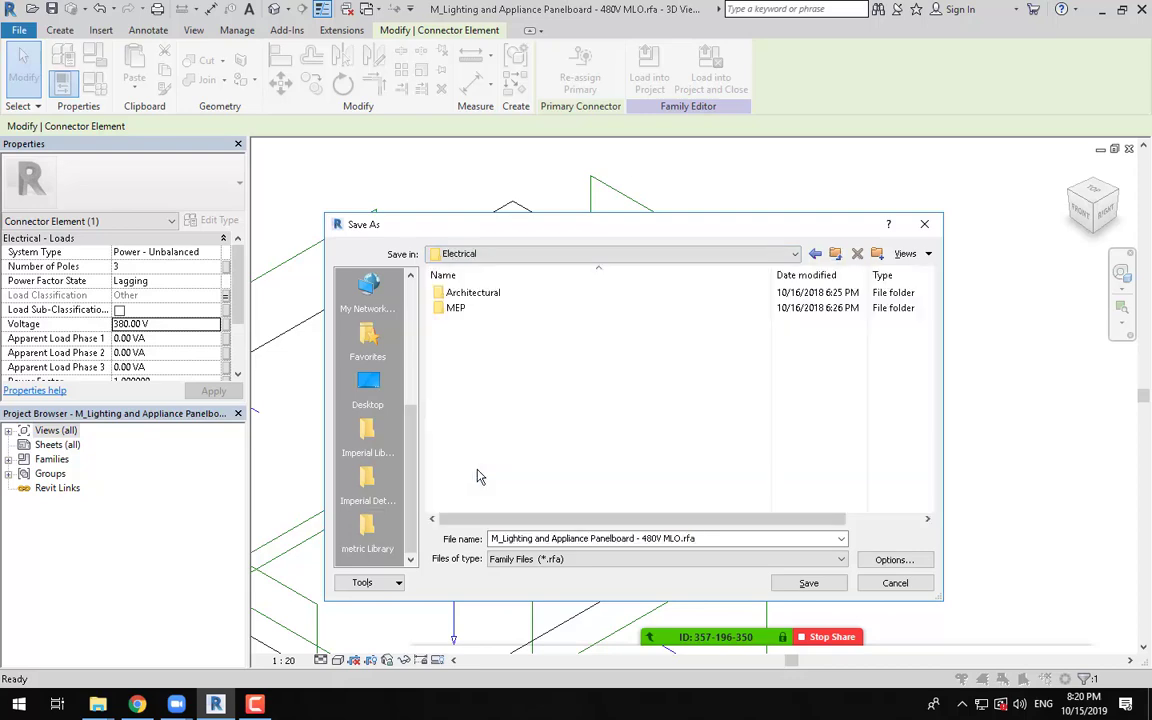
pyautogui.doubleClick(456, 308)
pyautogui.doubleClick(464, 312)
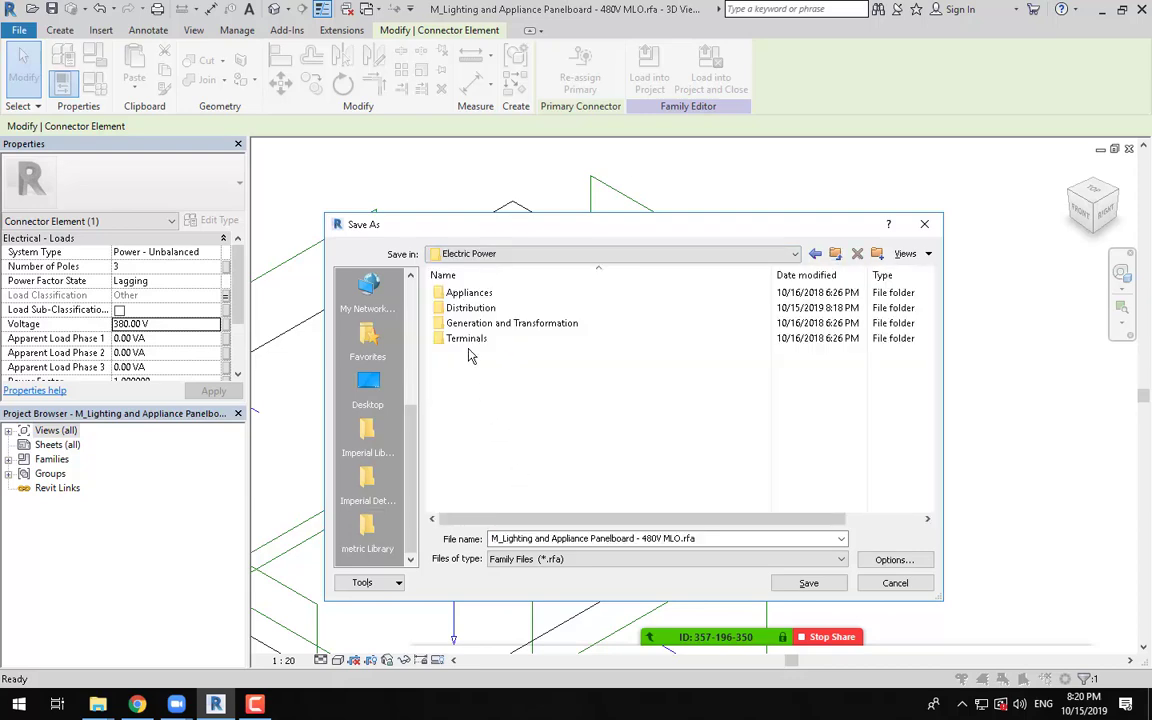
pyautogui.doubleClick(468, 308)
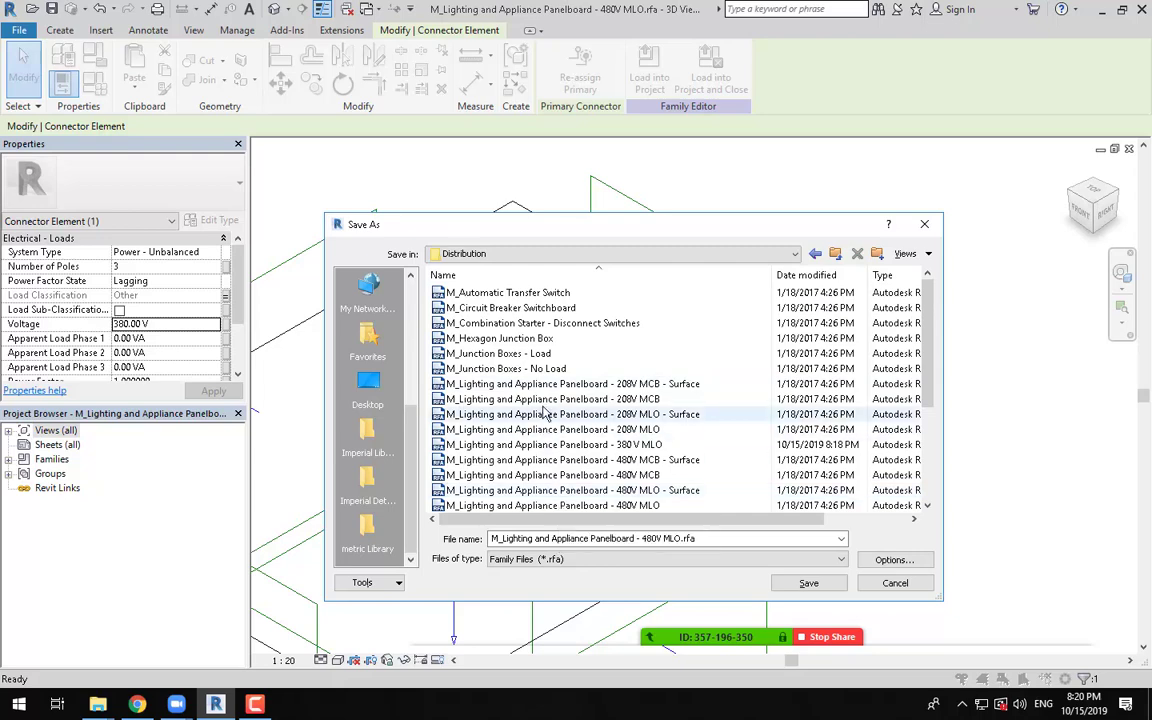
pyautogui.scroll(-3, 600, 420)
pyautogui.scroll(2, 645, 355)
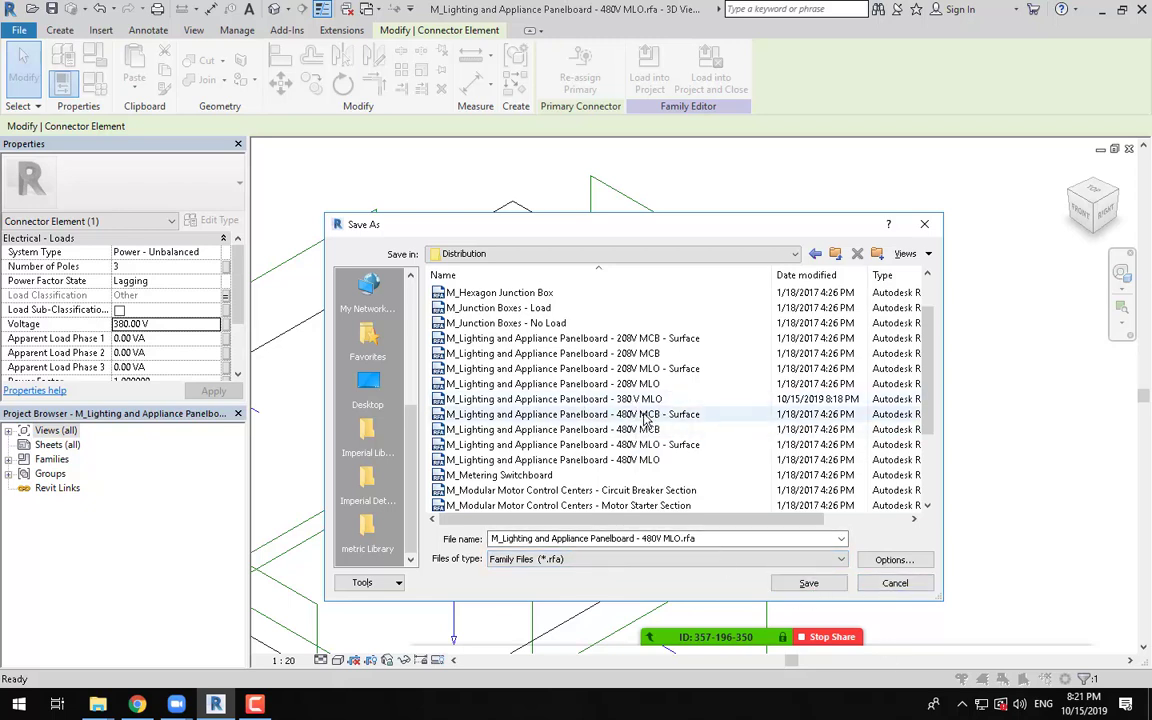
pyautogui.click(905, 583)
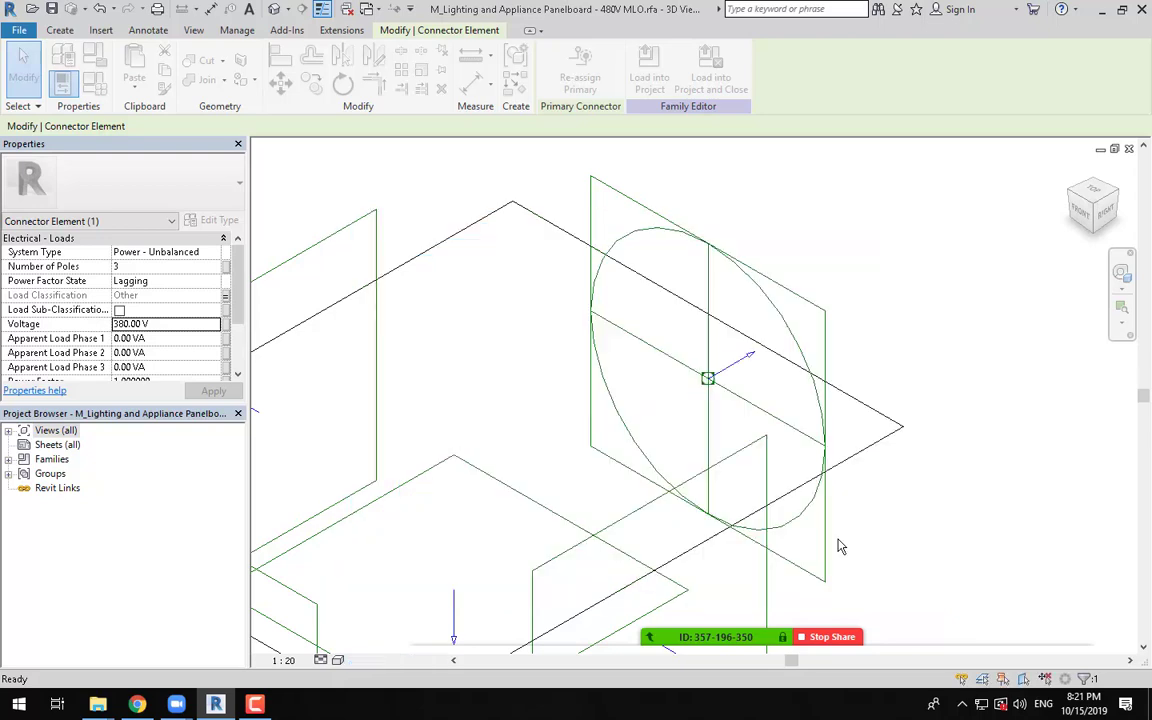
# Step: Try to load the edited 480V MLO family into the project without saving it, and close the family file
pyautogui.click(836, 543)
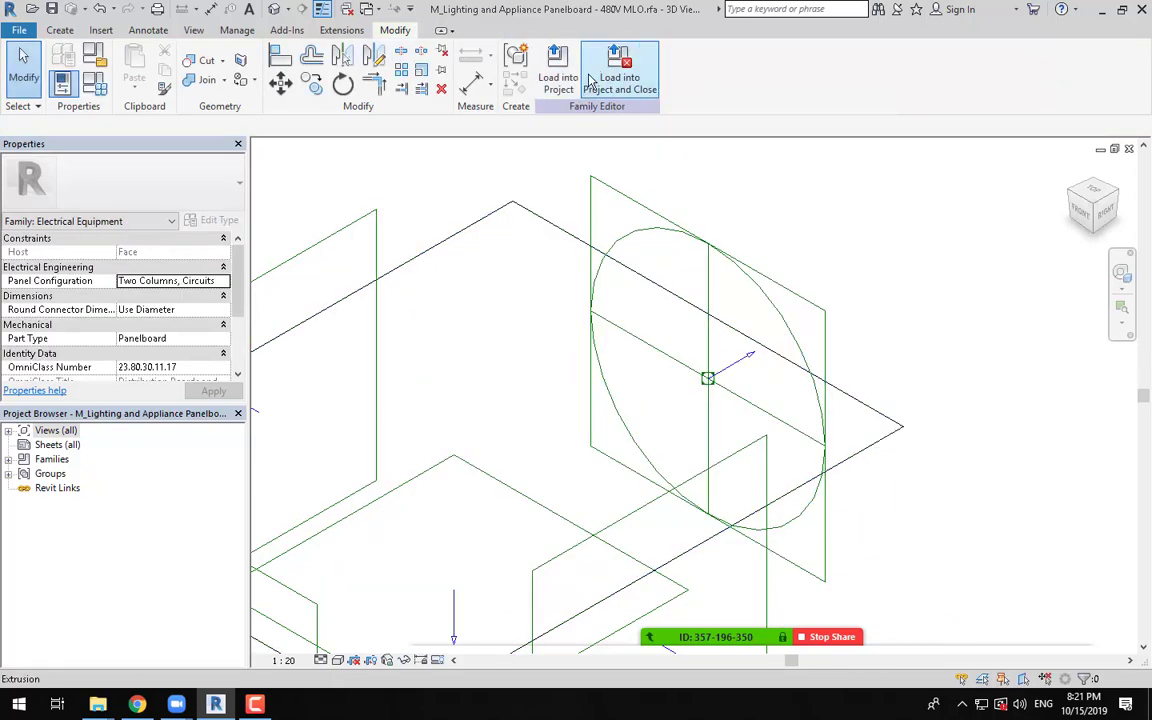
pyautogui.click(617, 82)
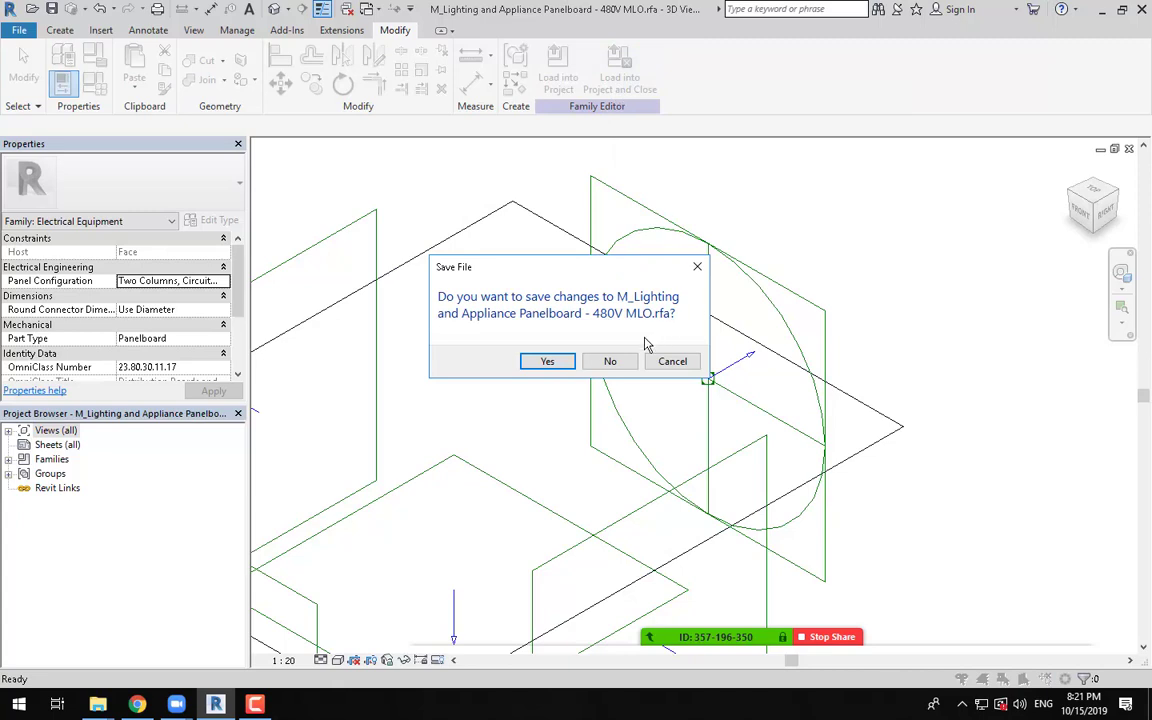
pyautogui.click(610, 362)
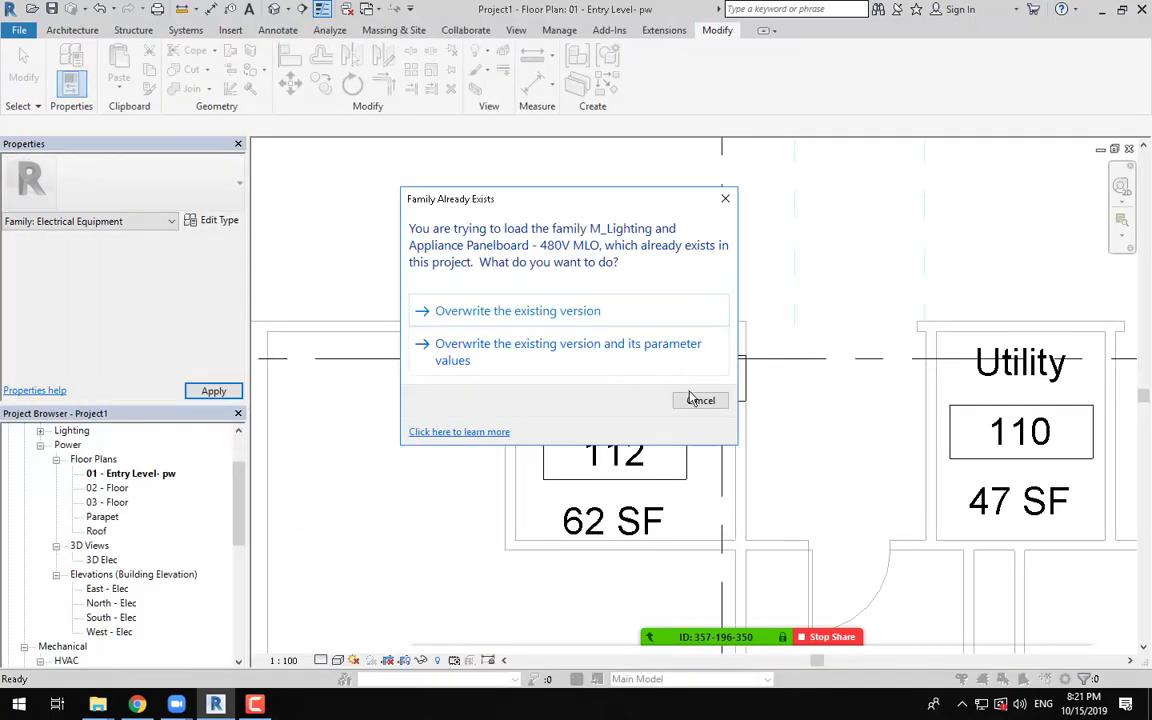
pyautogui.click(690, 399)
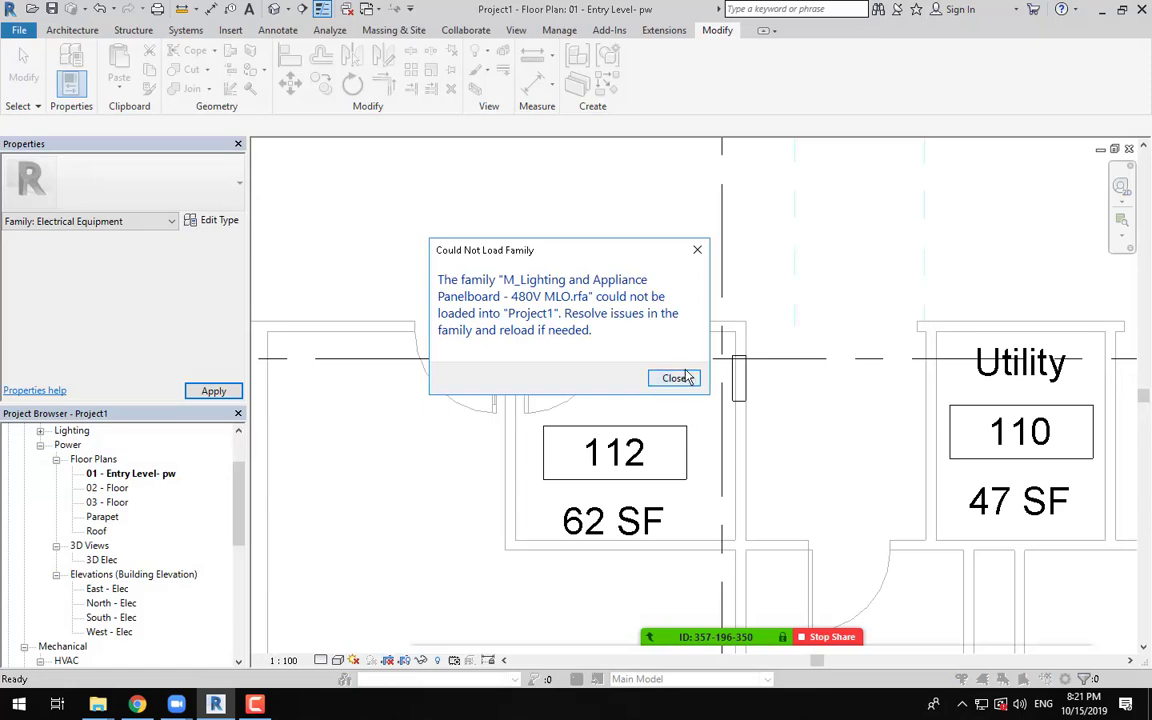
pyautogui.click(678, 379)
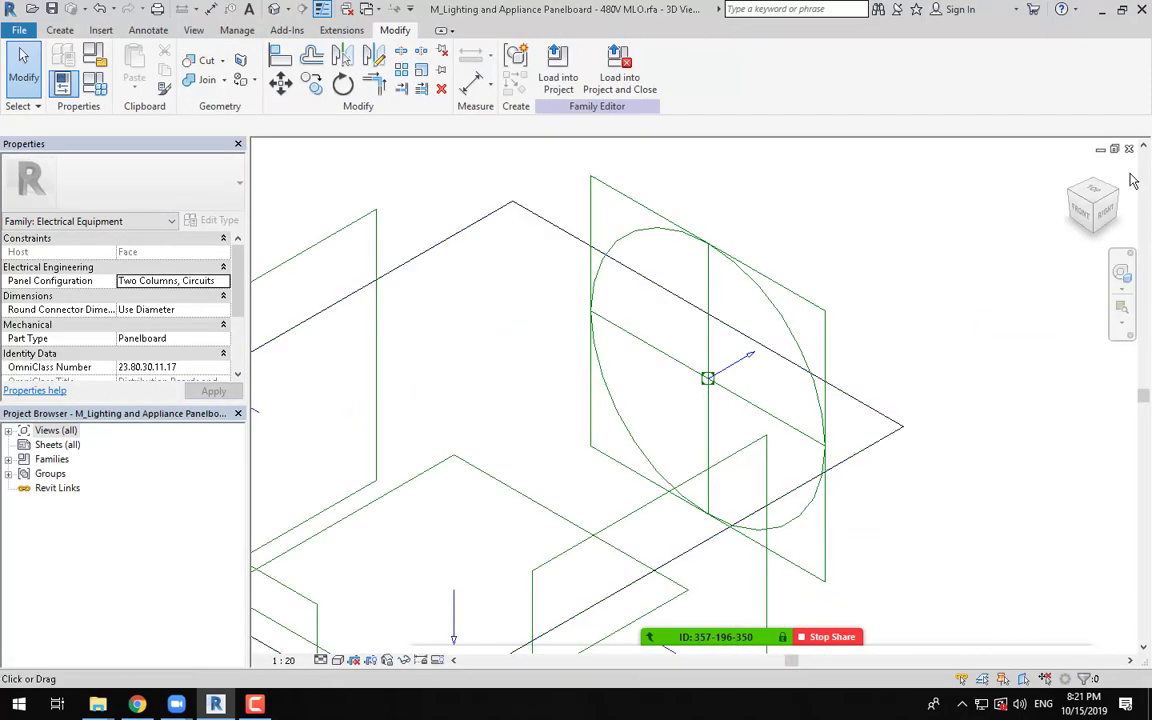
pyautogui.click(611, 370)
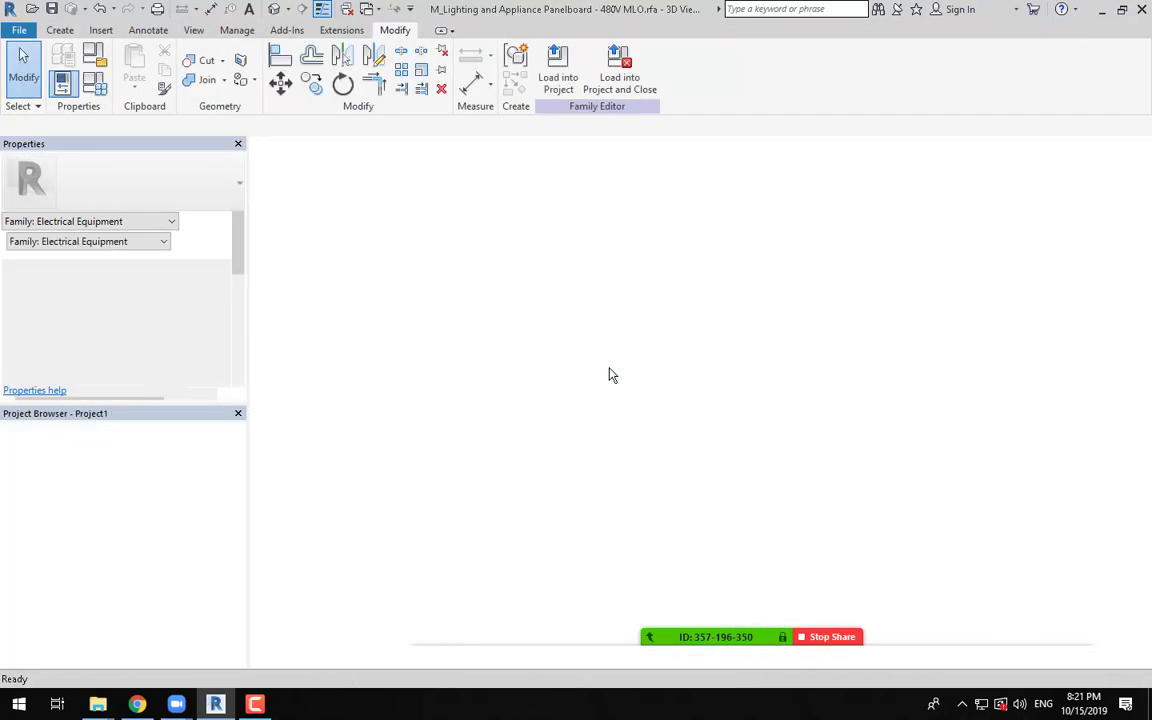
pyautogui.scroll(1, 704, 350)
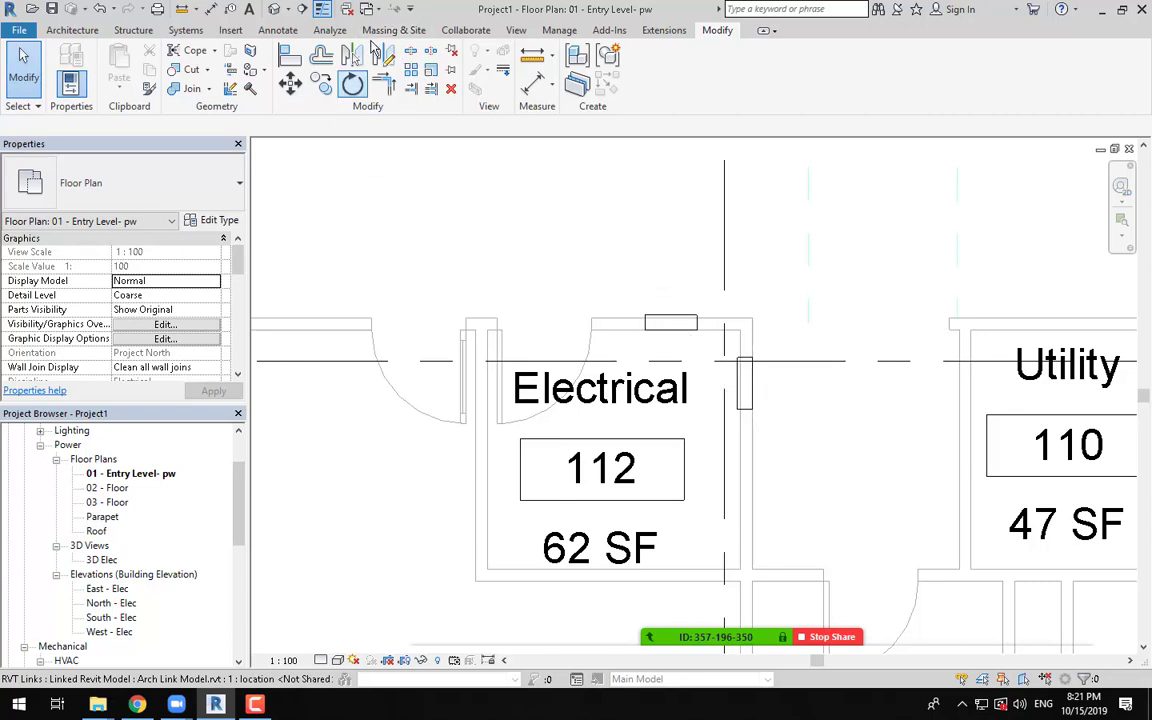
pyautogui.click(181, 34)
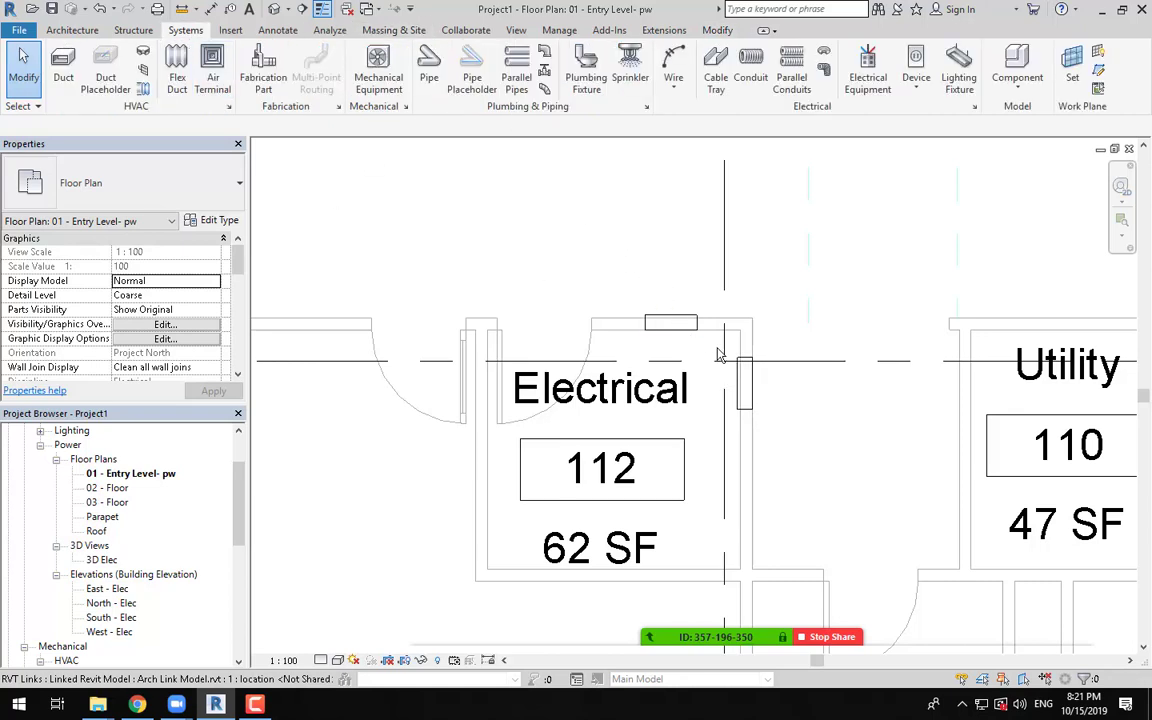
pyautogui.click(867, 82)
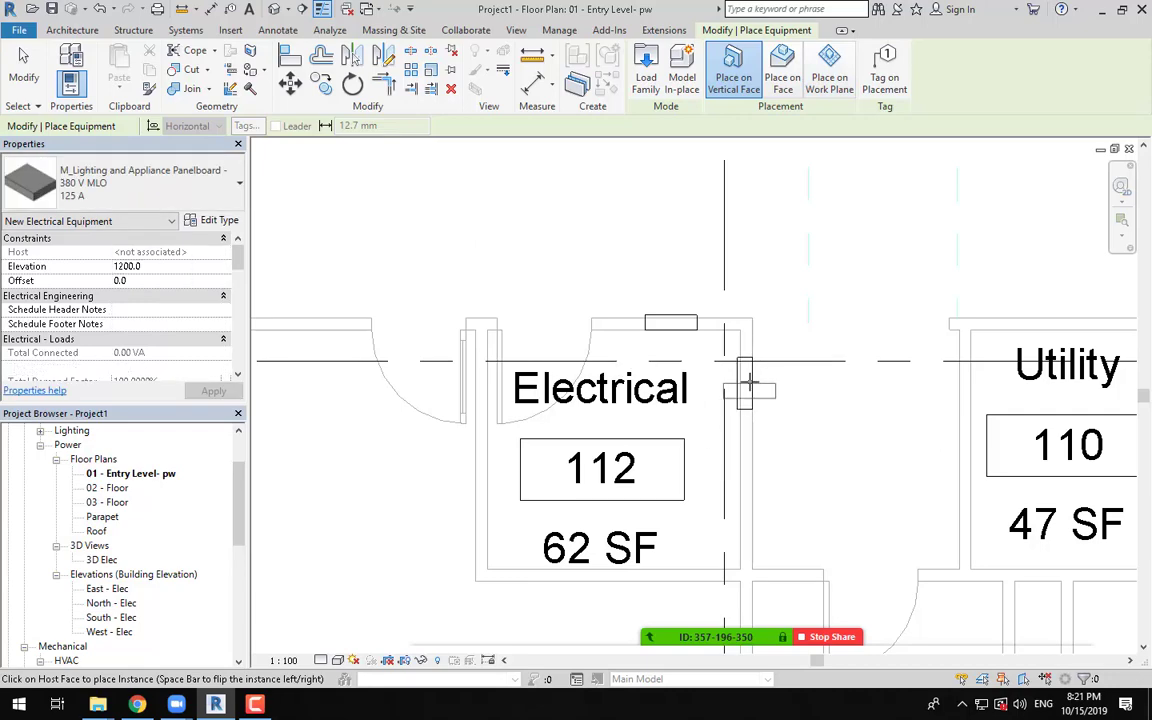
pyautogui.press('Escape')
pyautogui.press('Escape')
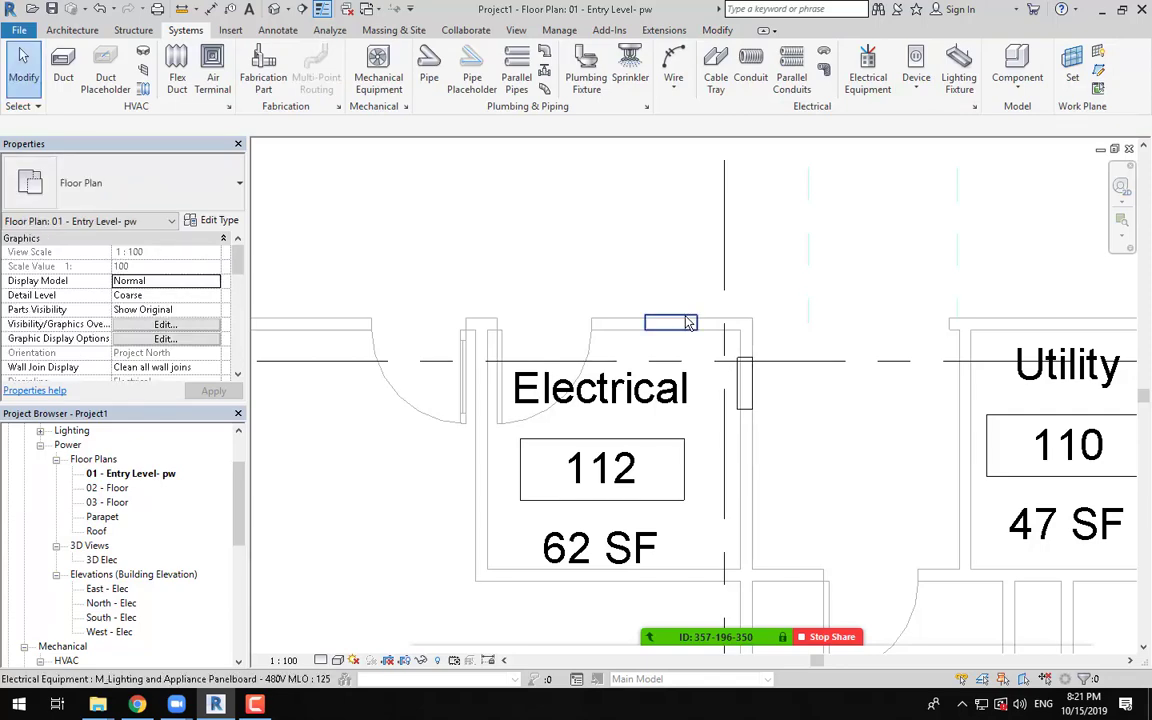
# Step: Delete the 480V MLO panelboard from the north wall of Electrical room 112
pyautogui.click(672, 321)
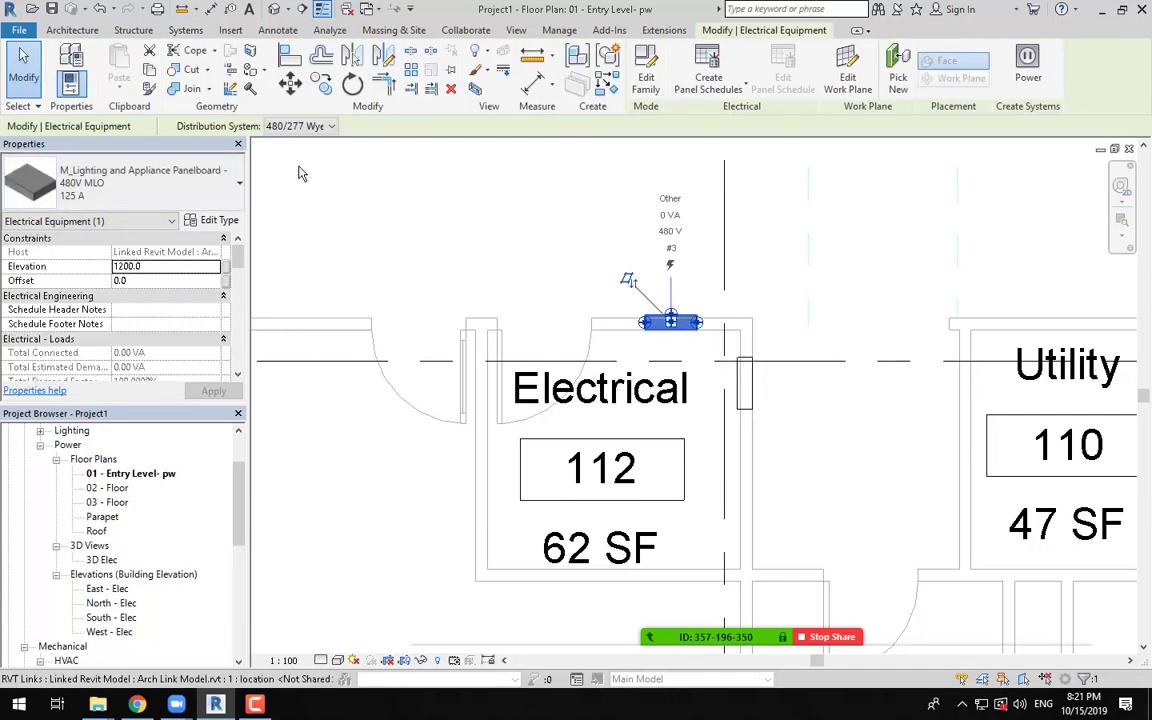
pyautogui.click(451, 90)
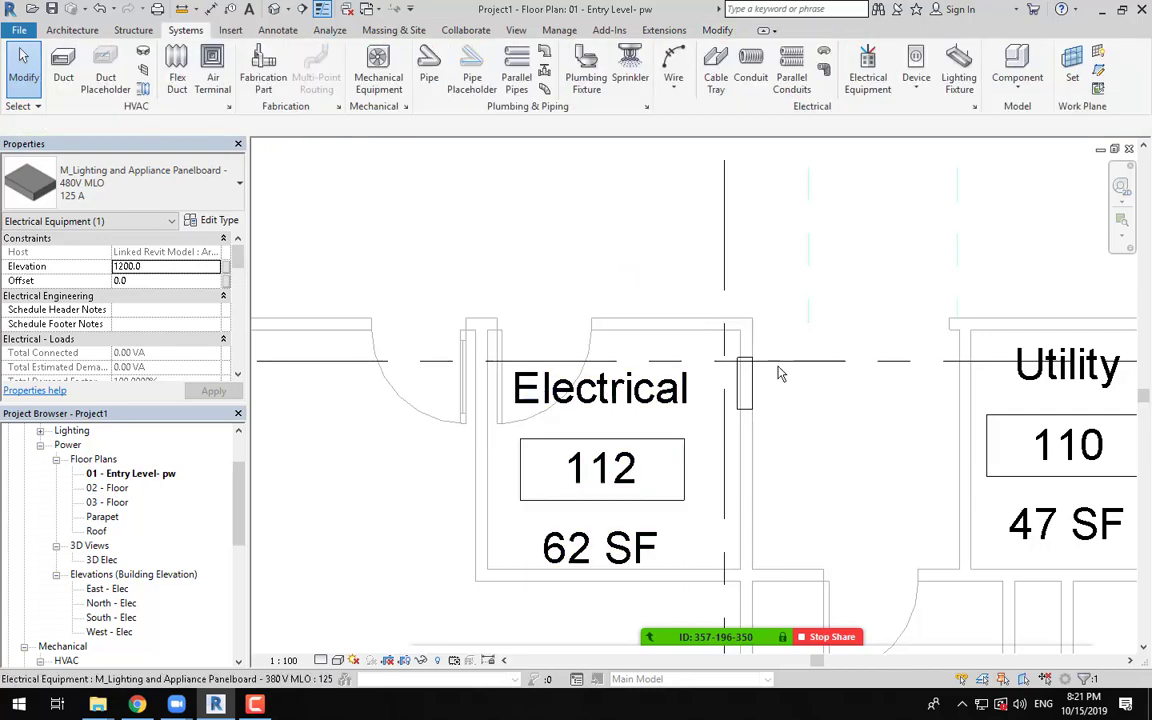
# Step: Check the distribution system of the 380 V MLO panelboard and its location relative to Instruction room 106
pyautogui.click(752, 395)
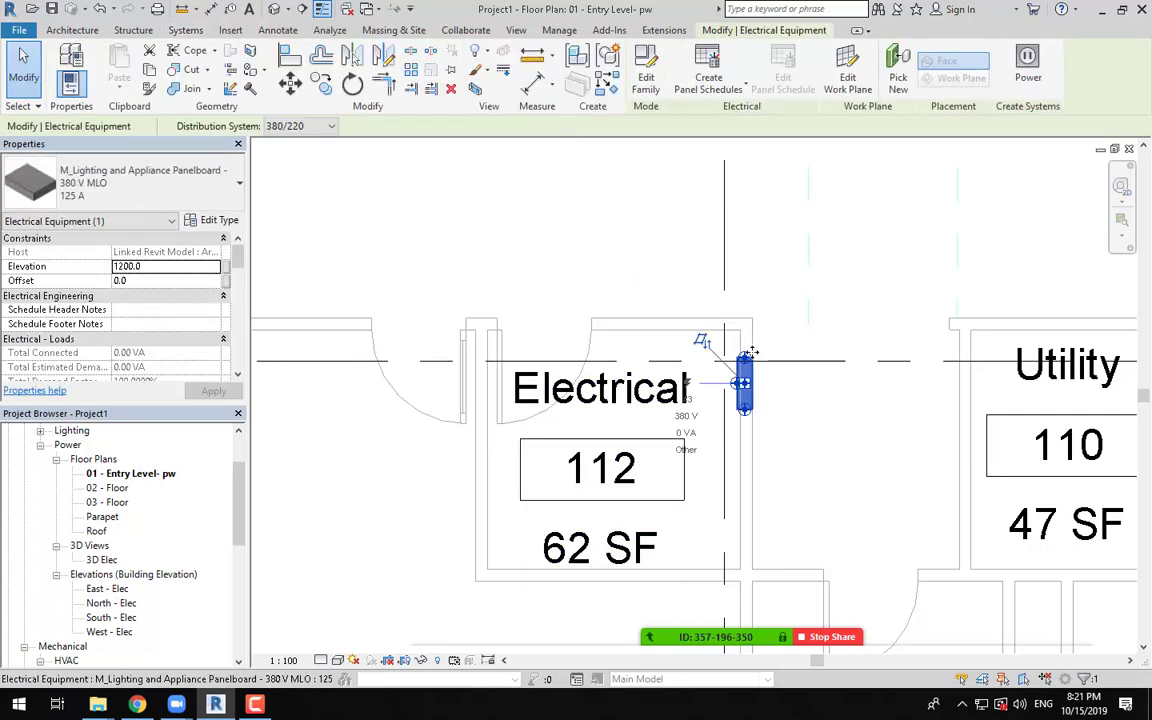
pyautogui.scroll(-3, 795, 396)
pyautogui.moveTo(808, 412); pyautogui.dragTo(560, 299, button='middle')
pyautogui.press('Escape')
pyautogui.scroll(-2, 728, 355)
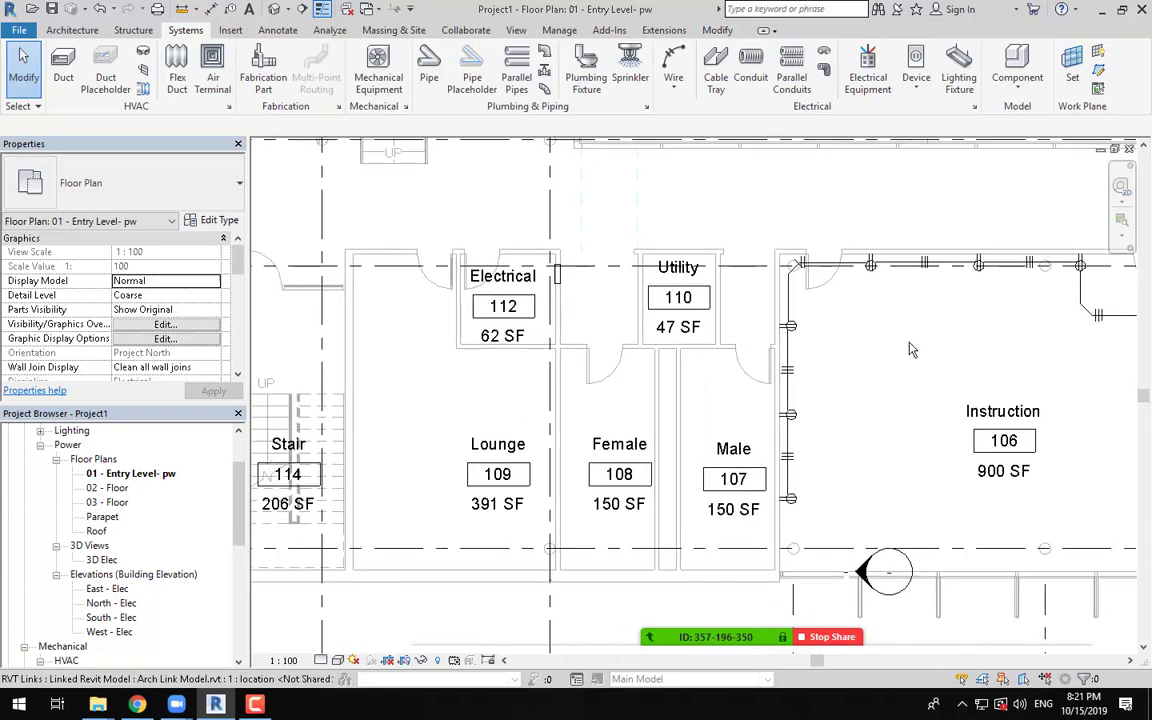
pyautogui.moveTo(867, 354); pyautogui.dragTo(716, 358, button='middle')
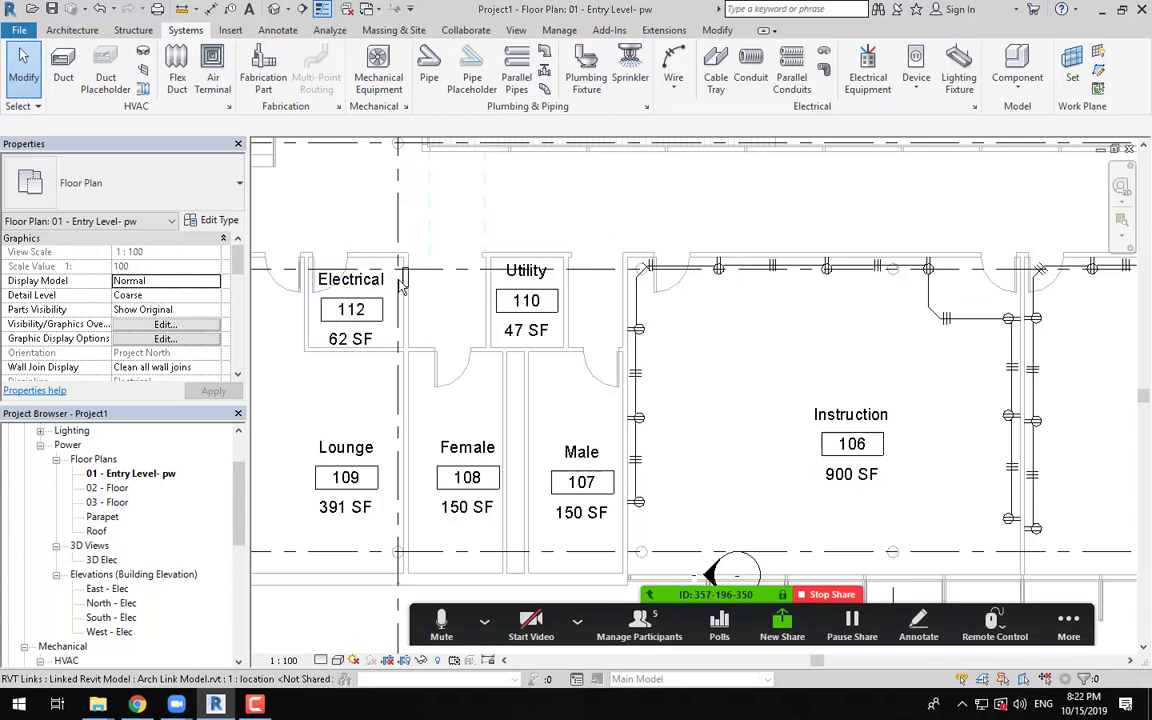
# Step: Check the circuit of the Instruction room 106 receptacles and the distribution system of the 380 V MLO panelboard in Electrical room 112
pyautogui.click(639, 503)
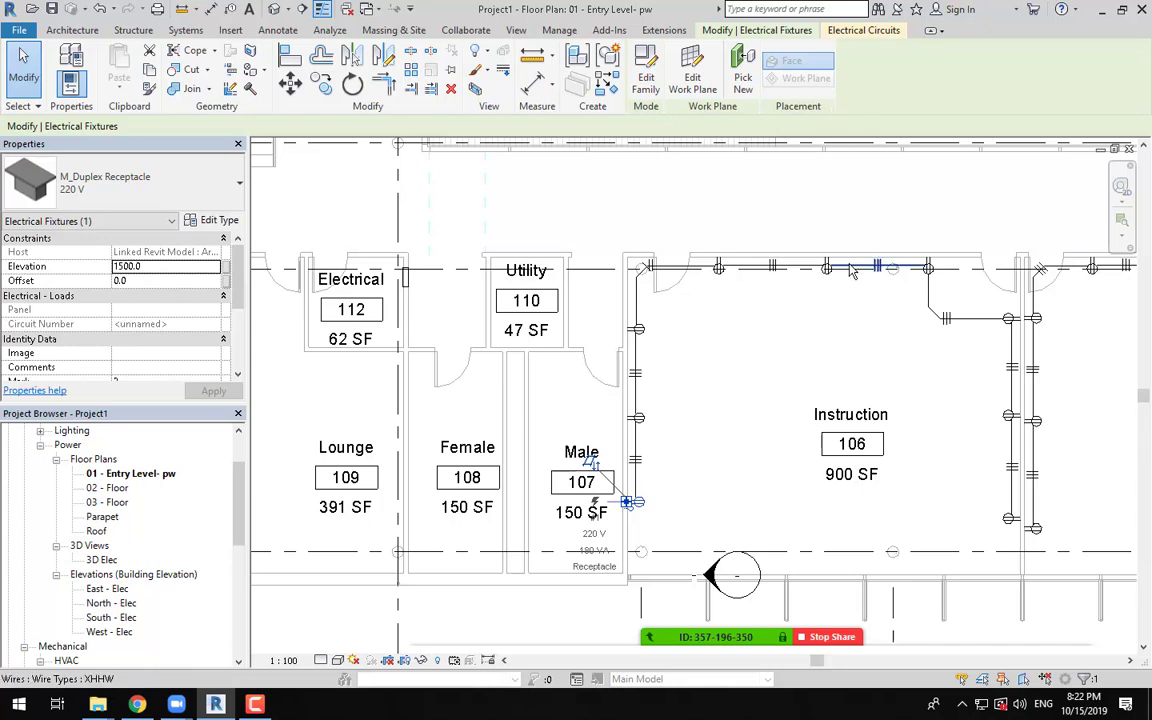
pyautogui.click(864, 31)
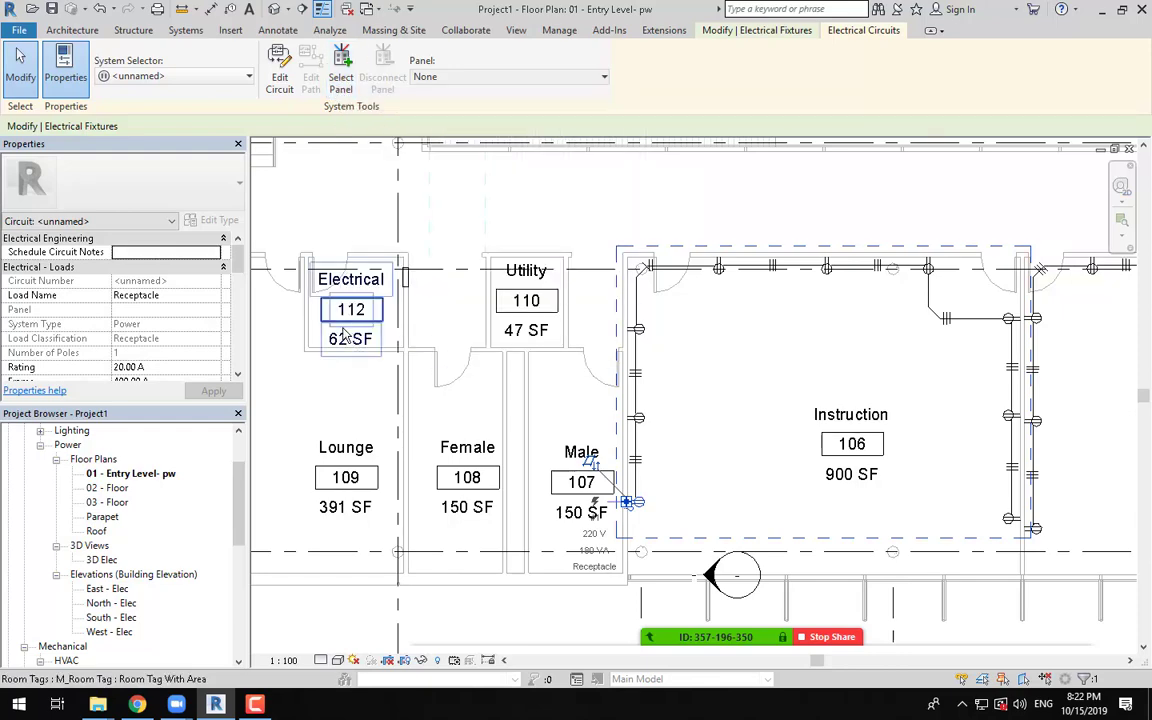
pyautogui.click(21, 68)
pyautogui.click(391, 252)
pyautogui.scroll(5, 424, 289)
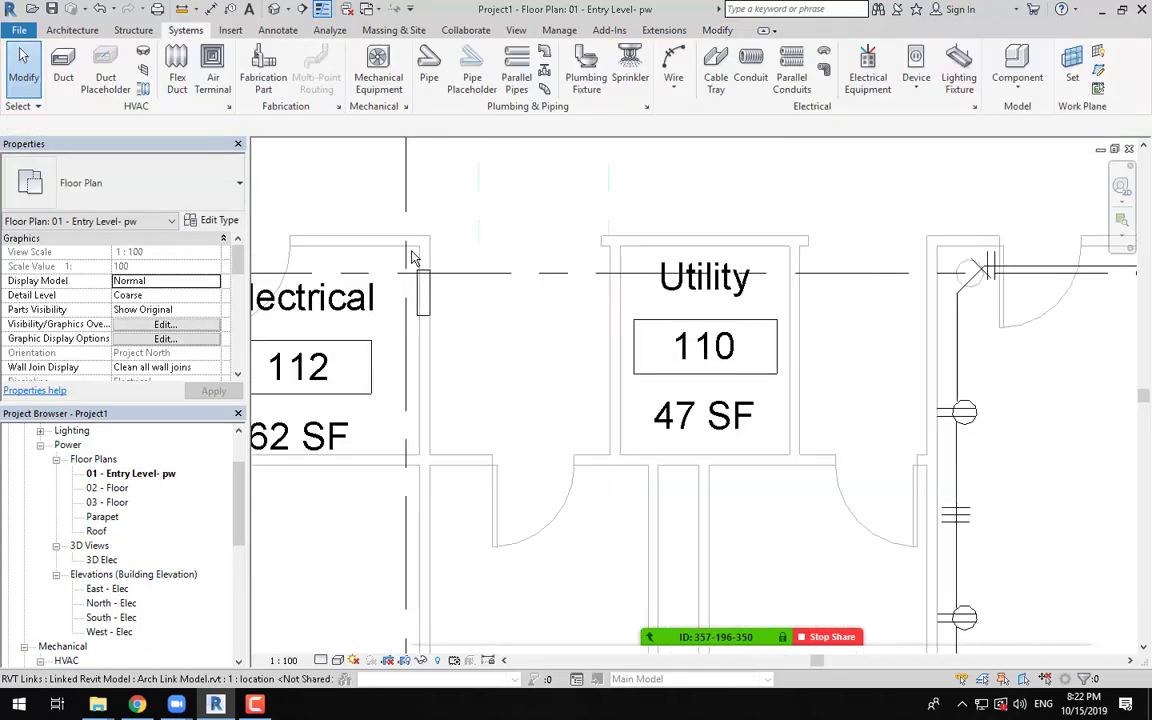
pyautogui.click(425, 290)
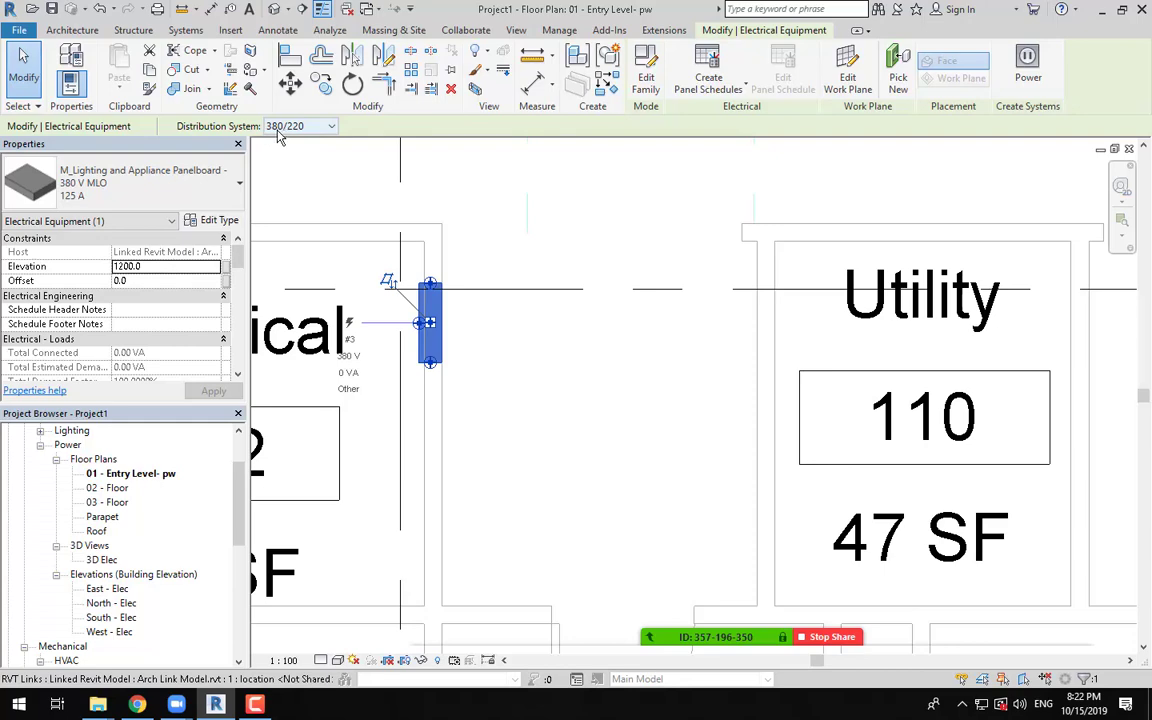
pyautogui.scroll(-5, 540, 212)
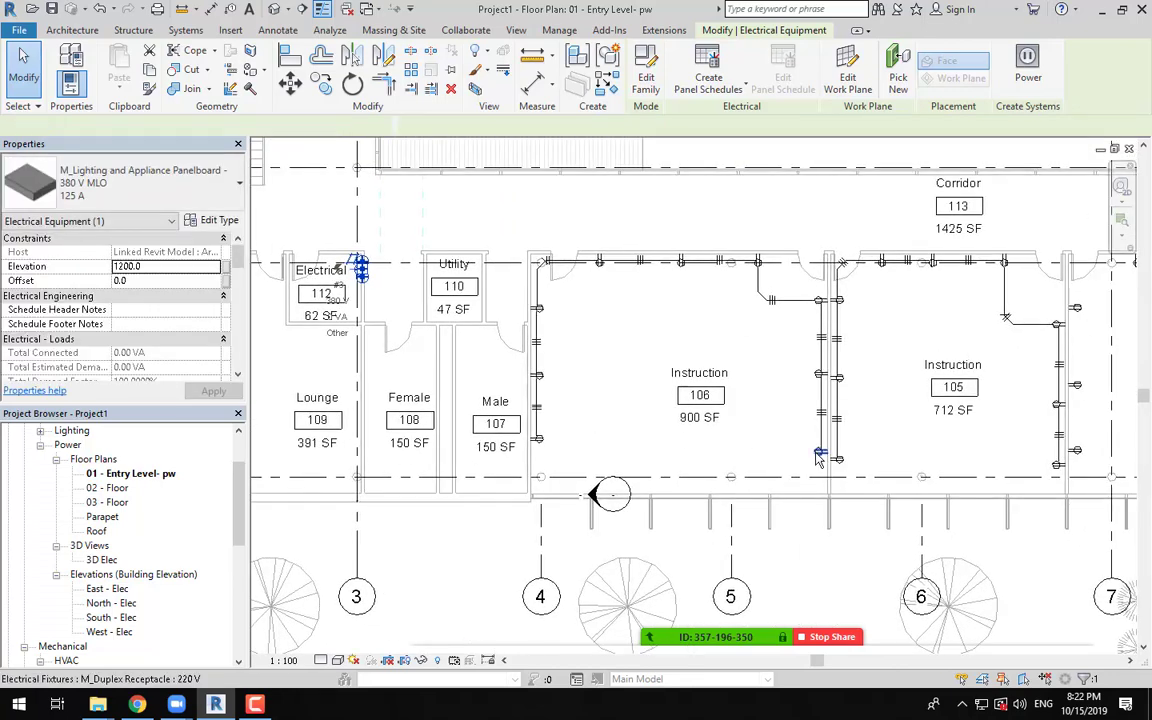
# Step: Assign the Instruction room 106 receptacle circuit to the 380 V MLO panelboard on the wall of Electrical room 112
pyautogui.click(822, 450)
pyautogui.click(862, 30)
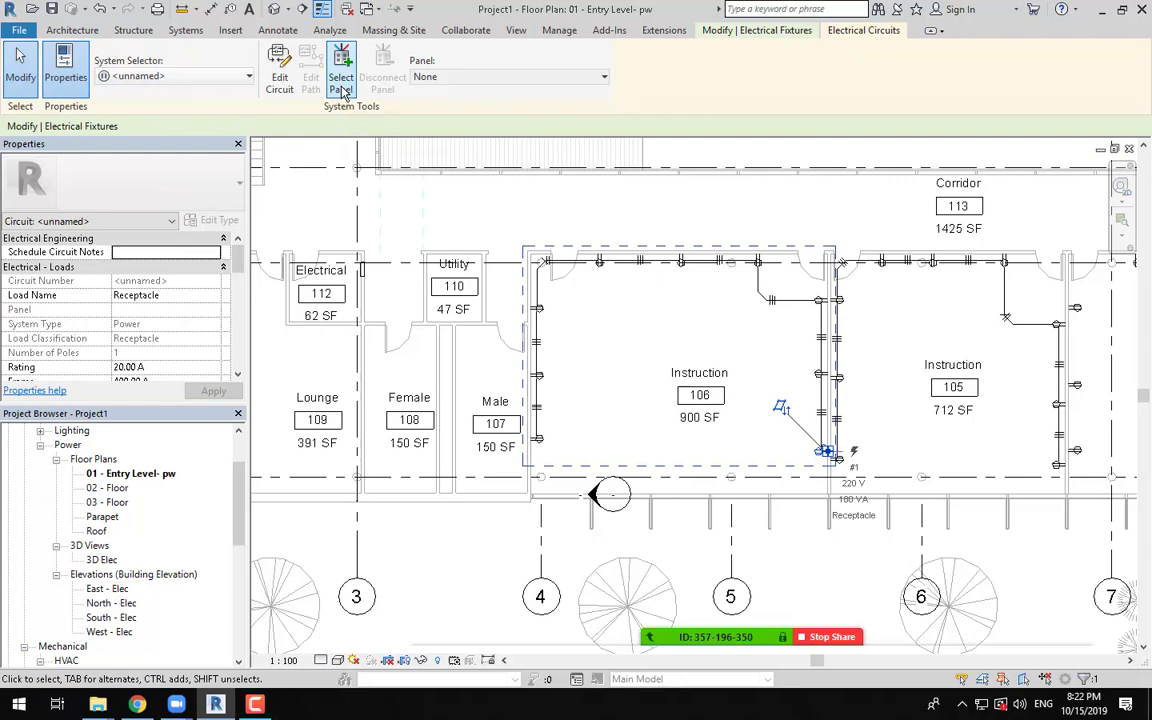
pyautogui.click(342, 88)
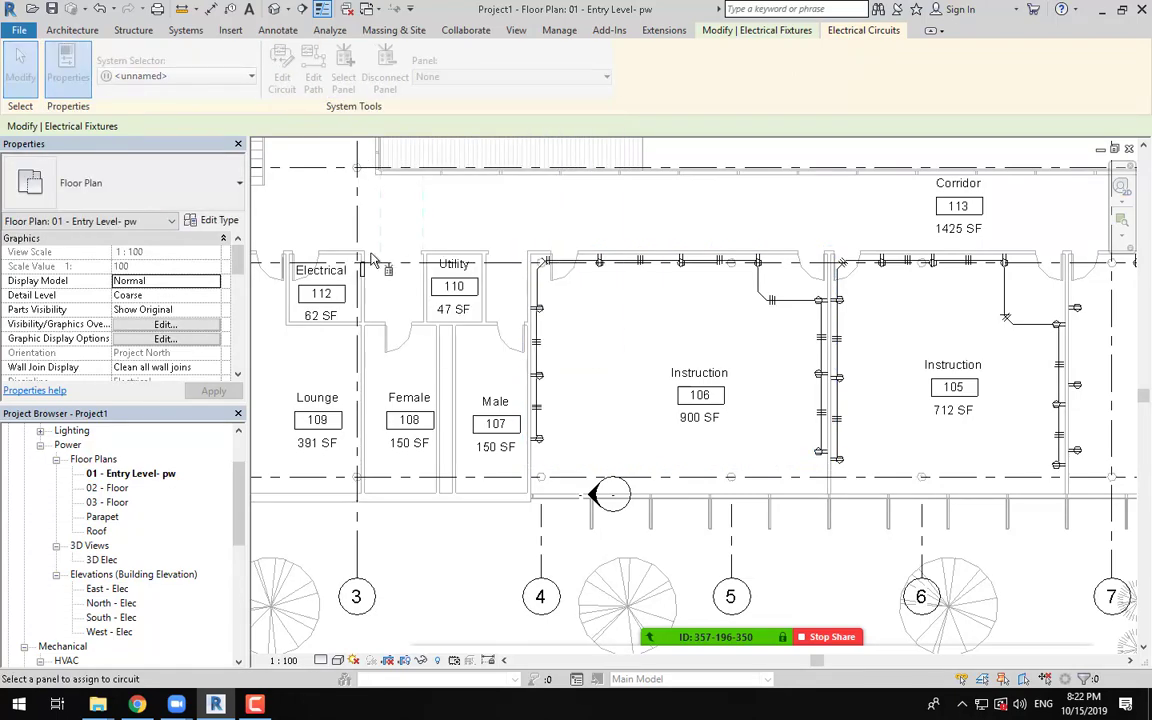
pyautogui.scroll(3, 372, 260)
pyautogui.click(358, 290)
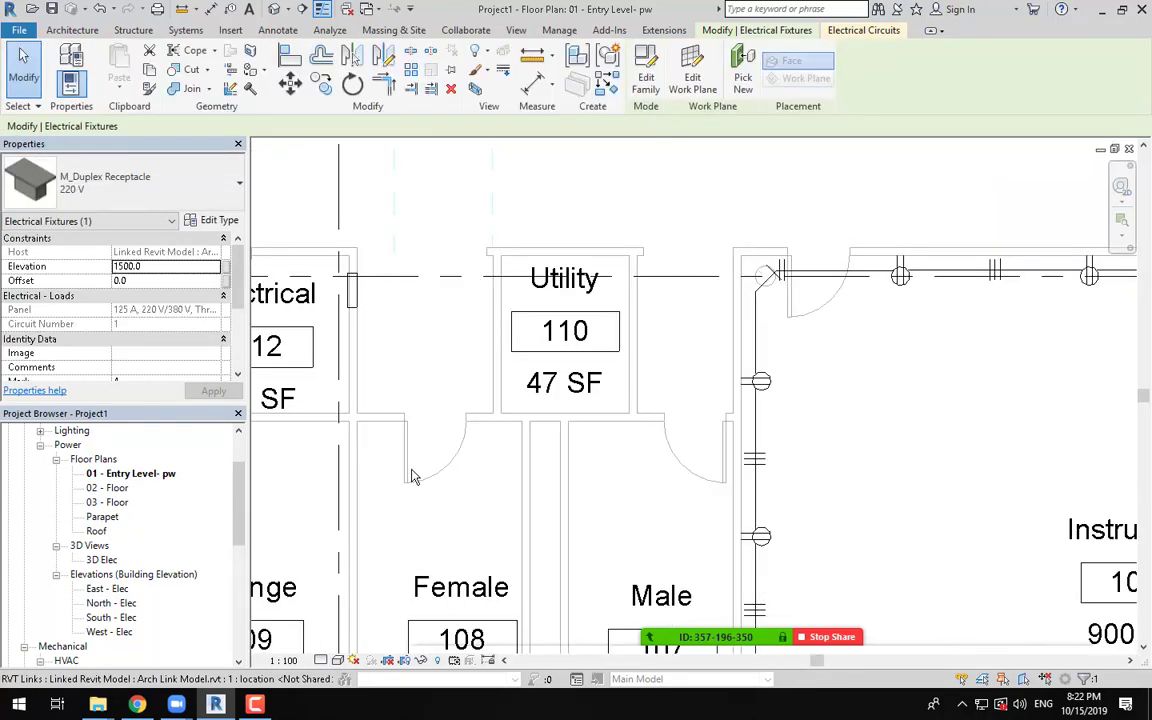
pyautogui.scroll(-5, 412, 476)
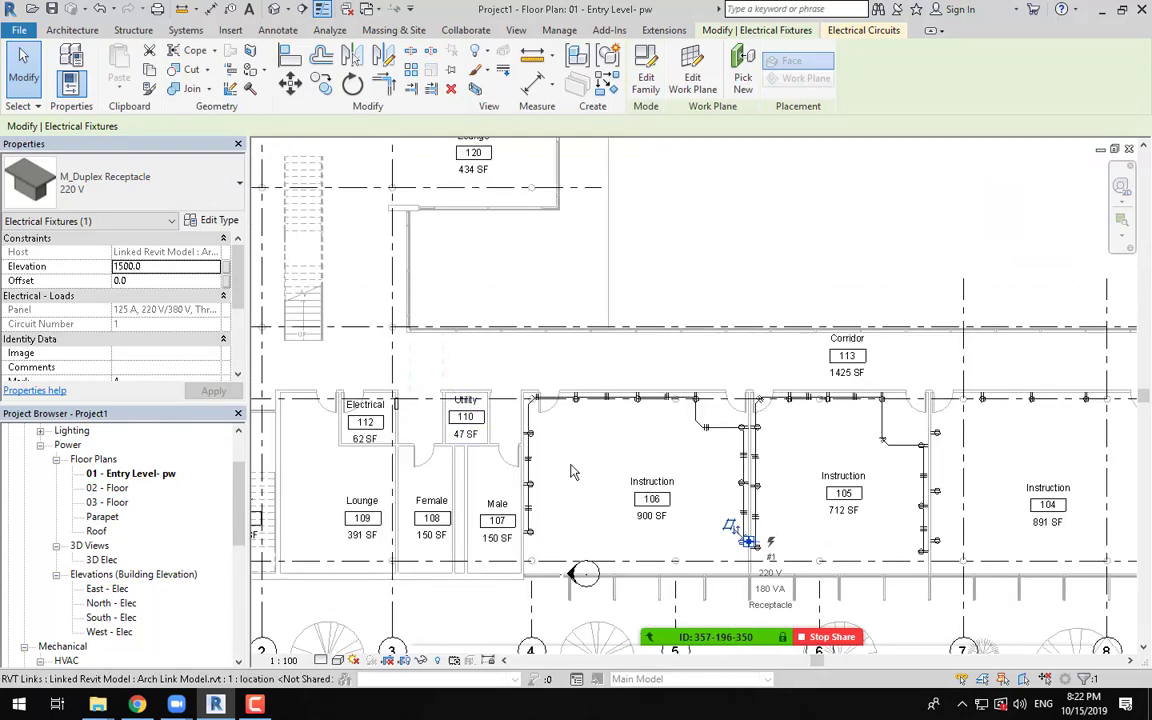
# Step: Set the panel name of the 380 V MLO panelboard in Electrical room 112 to MCB
pyautogui.scroll(2, 512, 450)
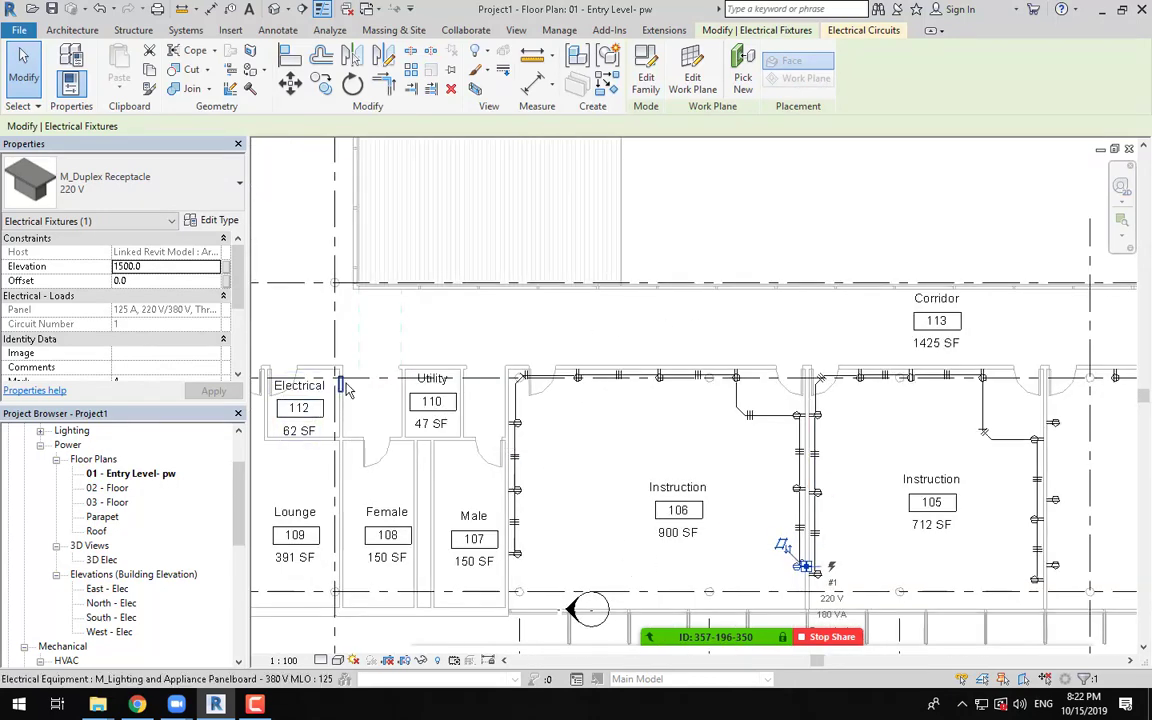
pyautogui.click(341, 386)
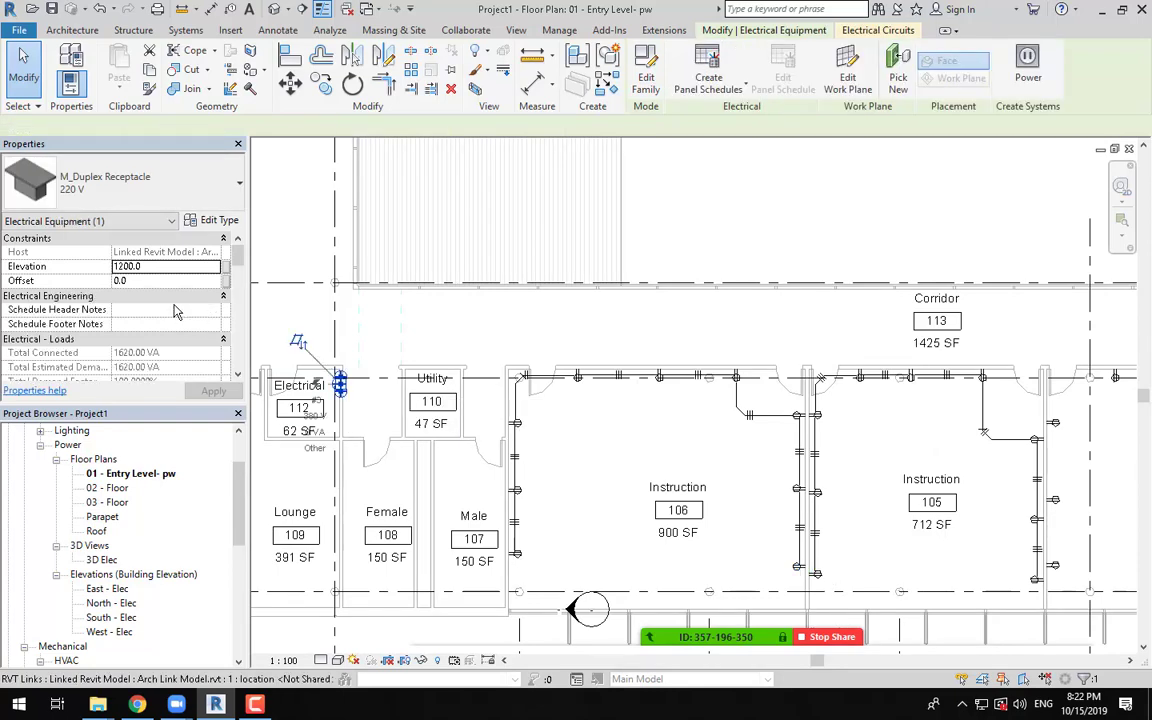
pyautogui.scroll(-5, 165, 300)
pyautogui.scroll(-5, 165, 300)
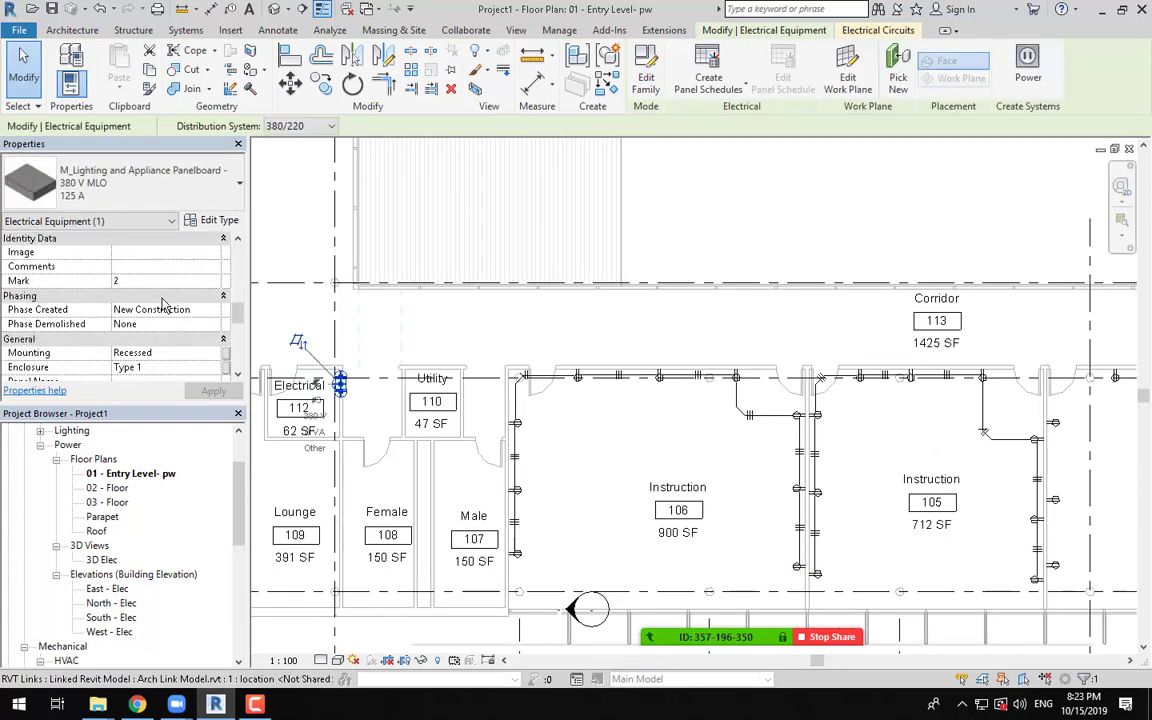
pyautogui.scroll(1, 165, 300)
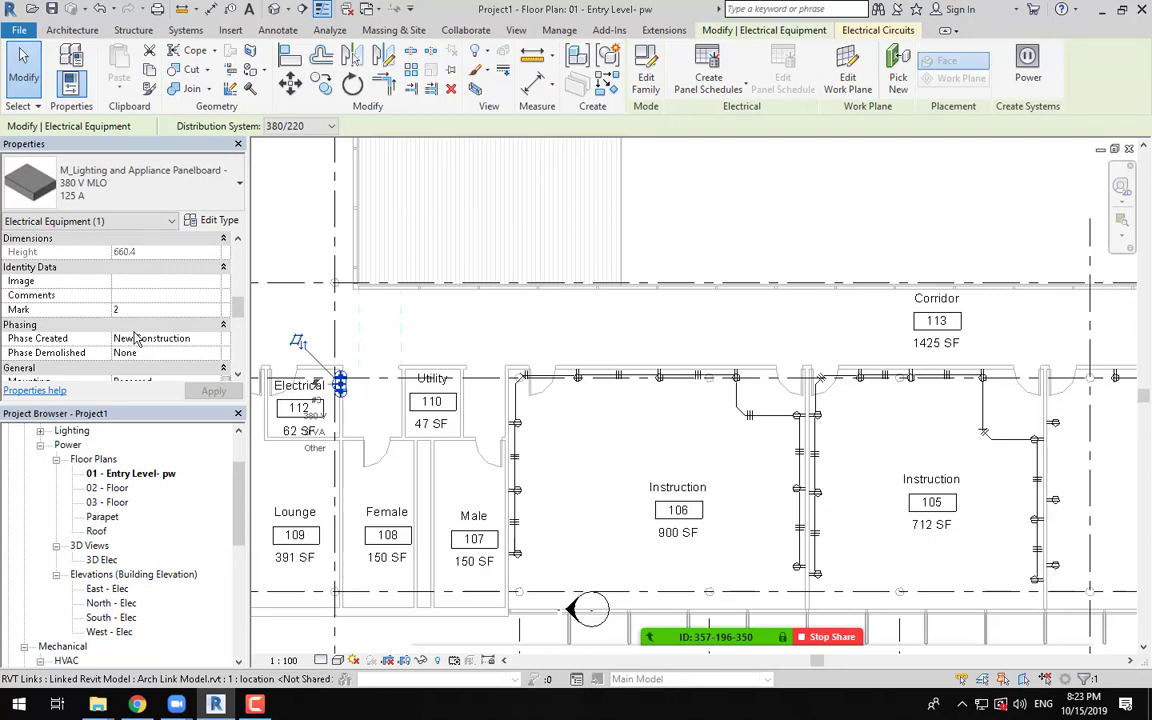
pyautogui.scroll(-1, 139, 340)
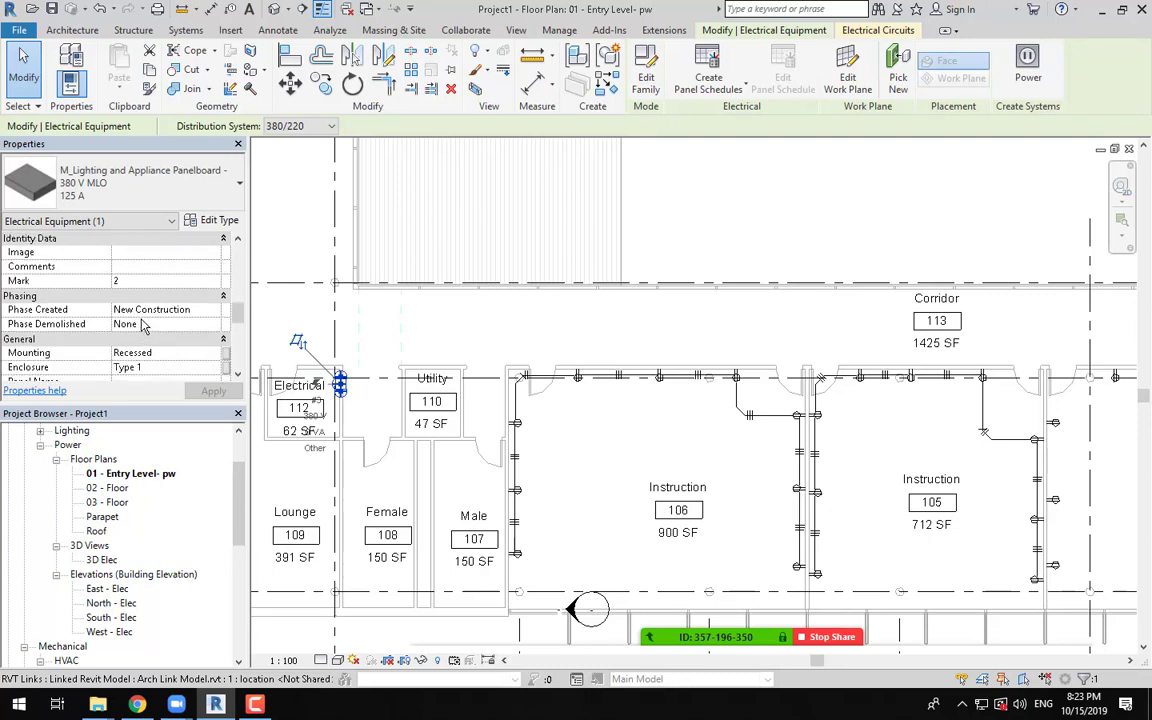
pyautogui.scroll(1, 144, 325)
pyautogui.scroll(1, 144, 325)
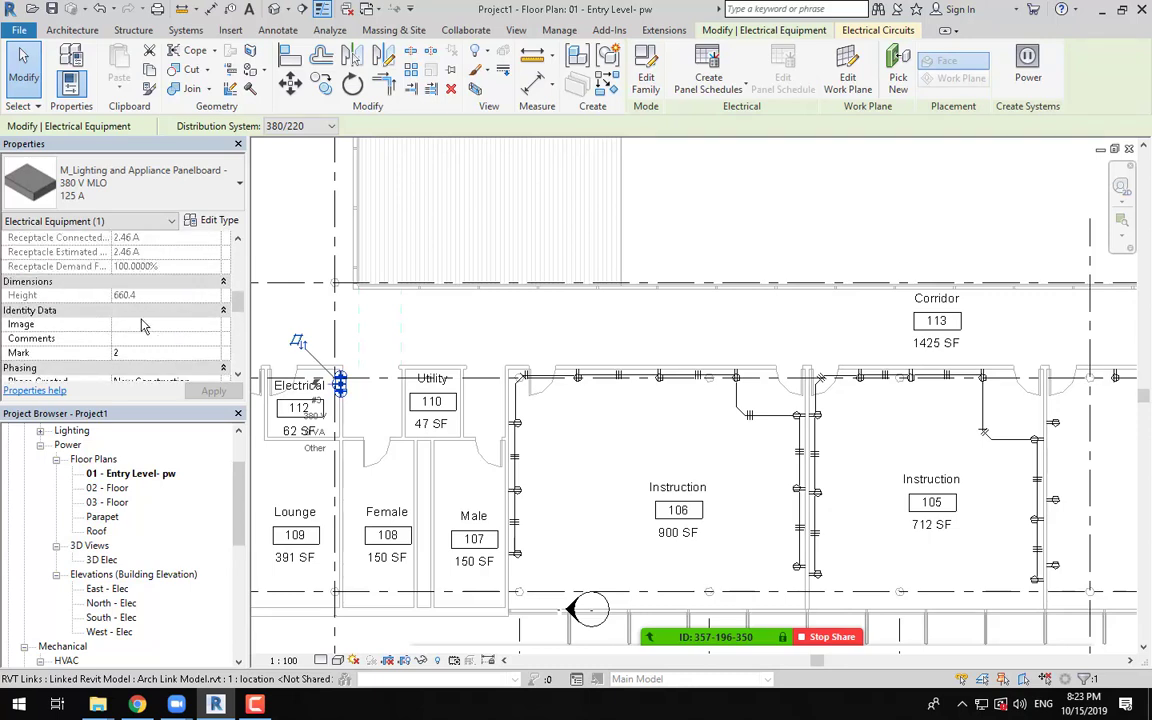
pyautogui.scroll(-3, 141, 325)
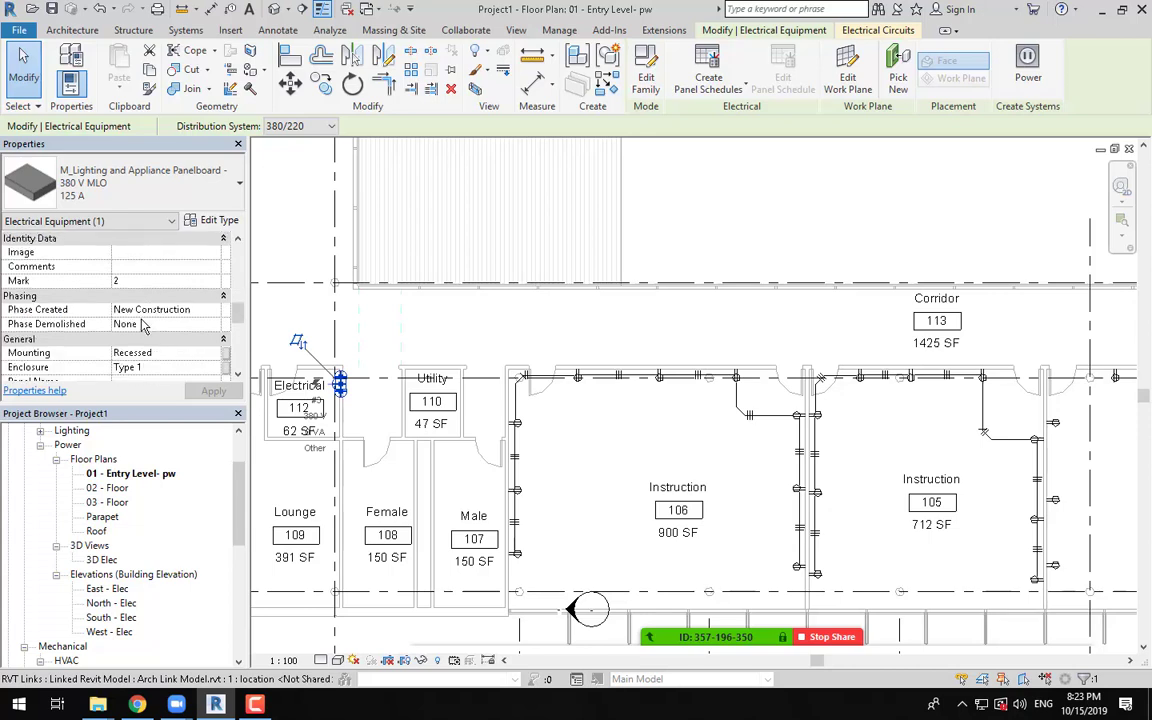
pyautogui.click(140, 353)
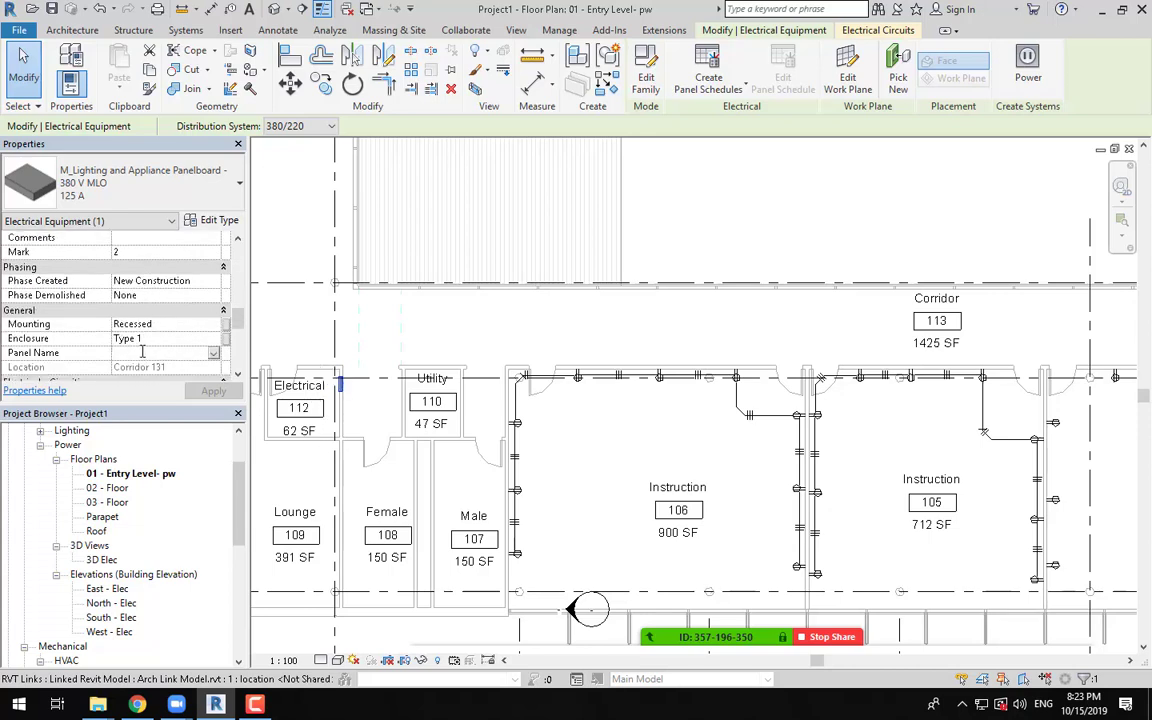
pyautogui.write('MCB')
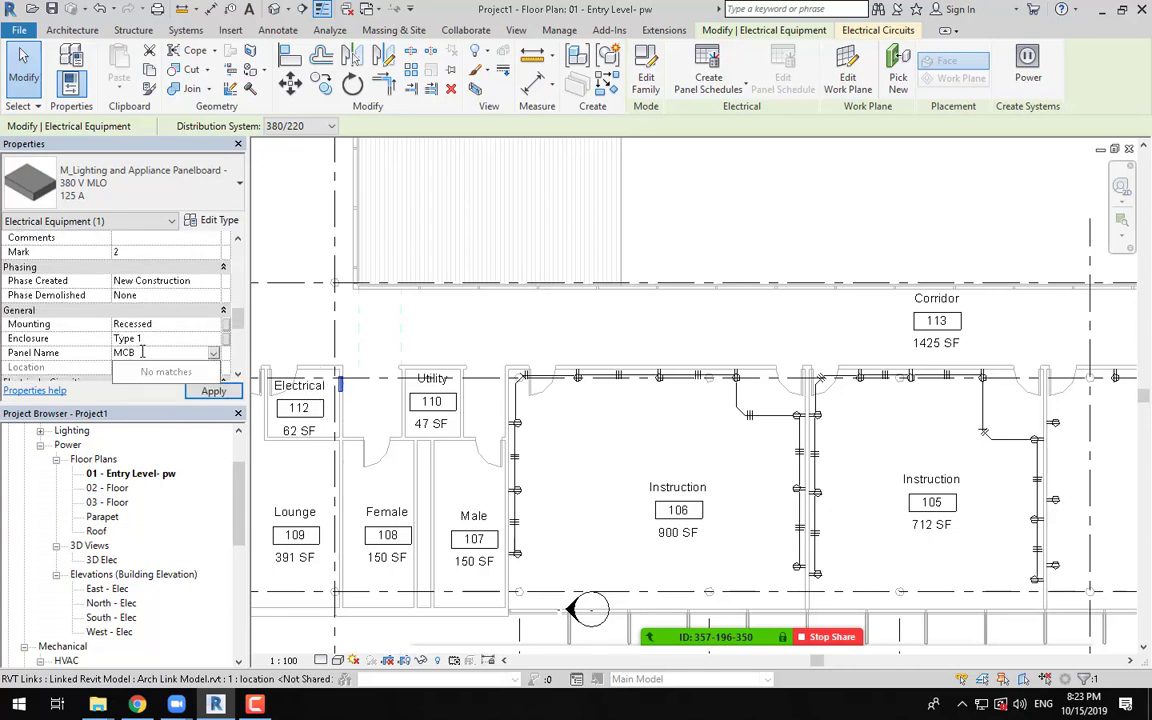
pyautogui.press('Return')
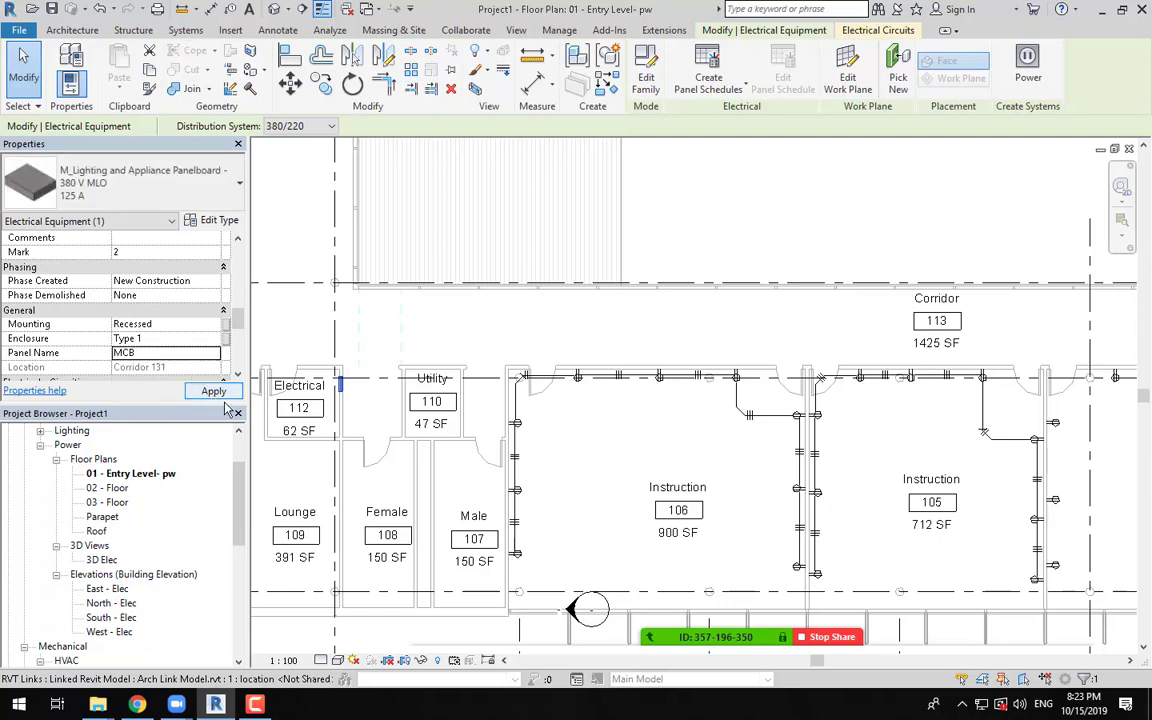
pyautogui.click(347, 399)
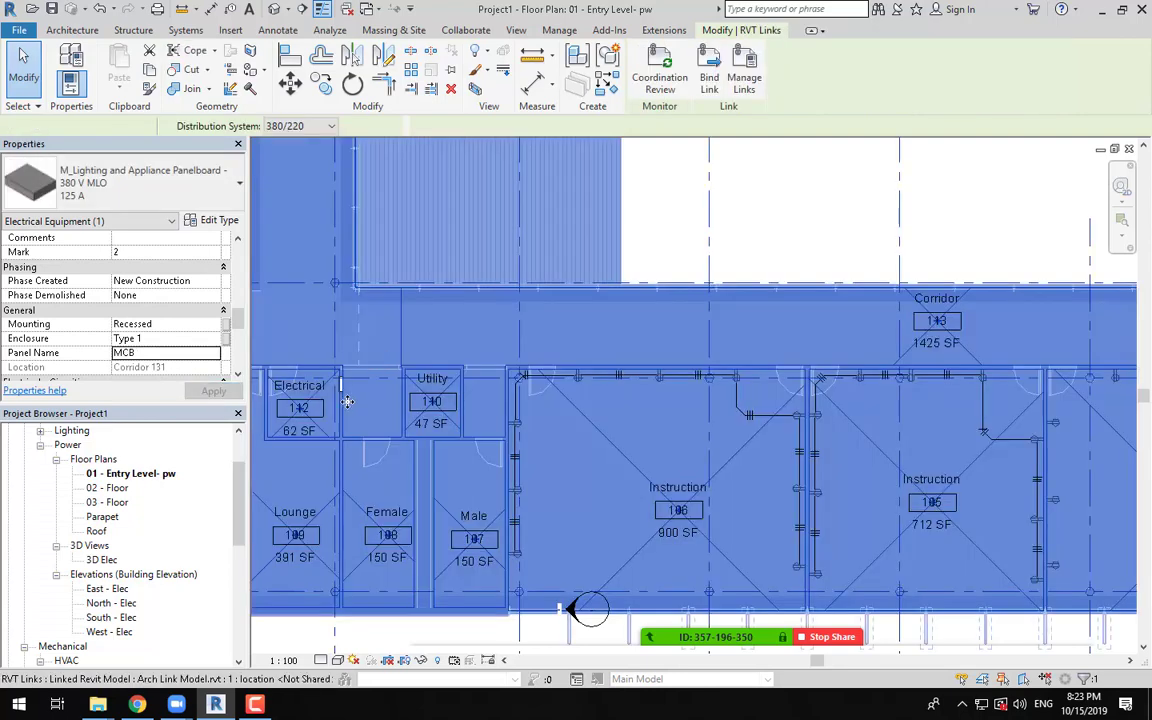
pyautogui.press('Escape')
# Step: Rename the panelboard in Electrical room 112 as MCB - 1
pyautogui.scroll(5, 347, 404)
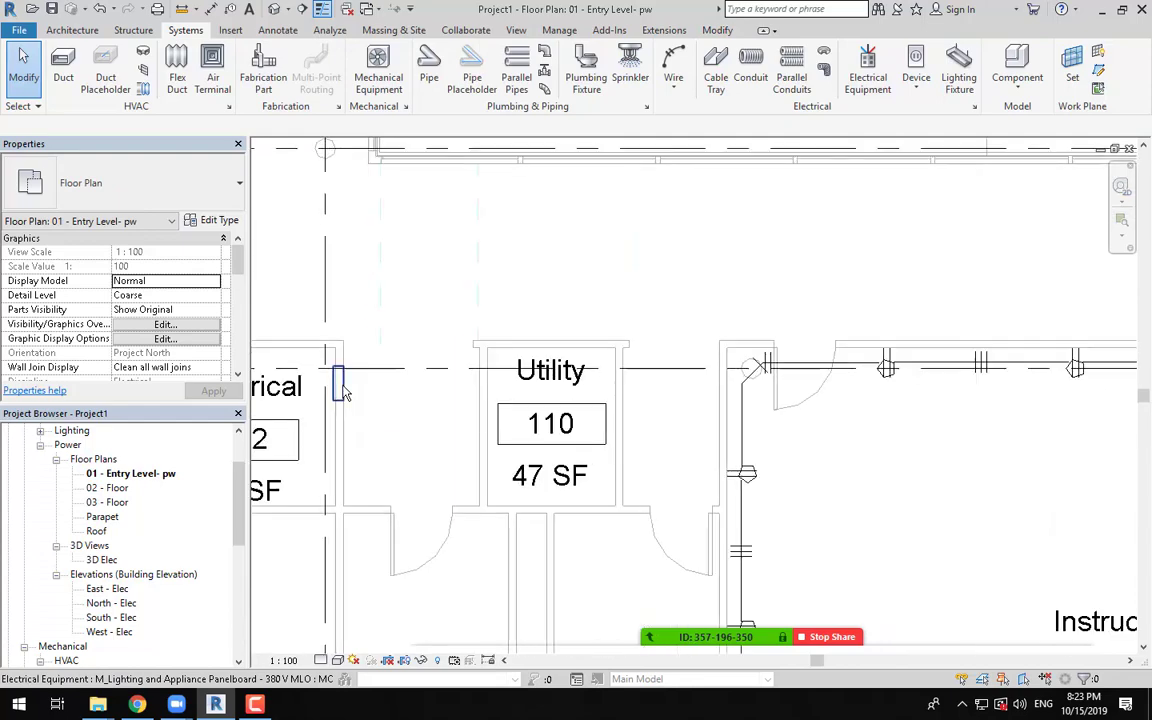
pyautogui.click(338, 383)
pyautogui.scroll(-8, 175, 340)
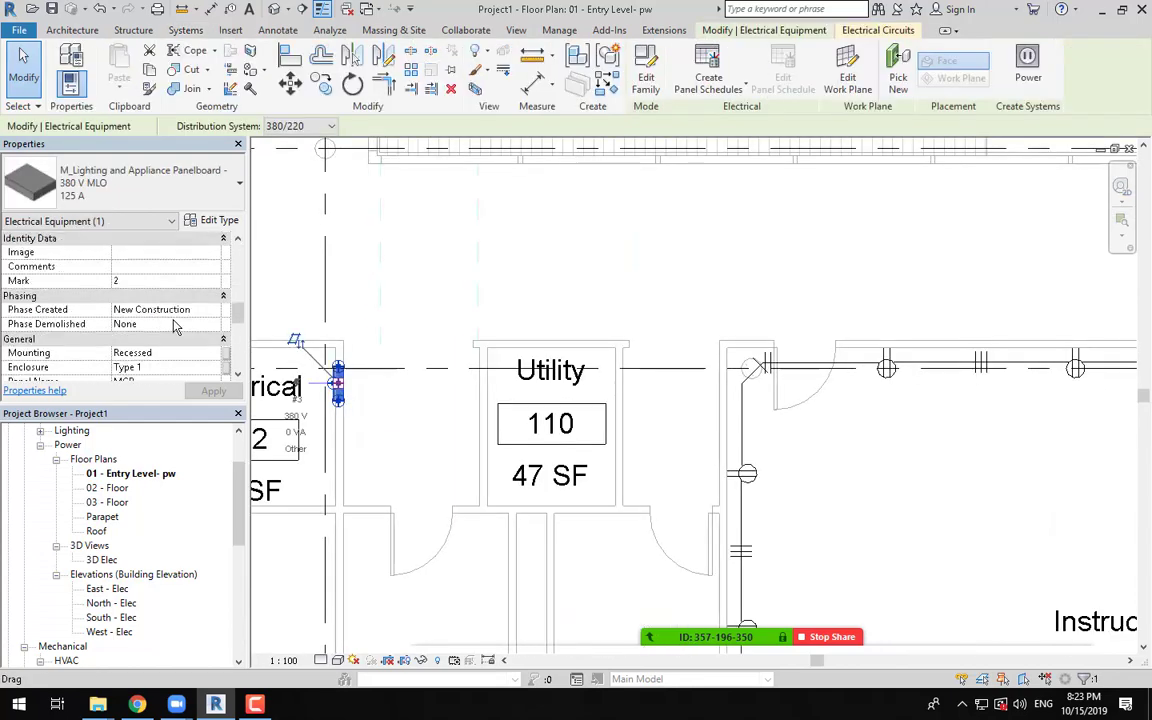
pyautogui.scroll(-1, 175, 327)
pyautogui.scroll(3, 175, 327)
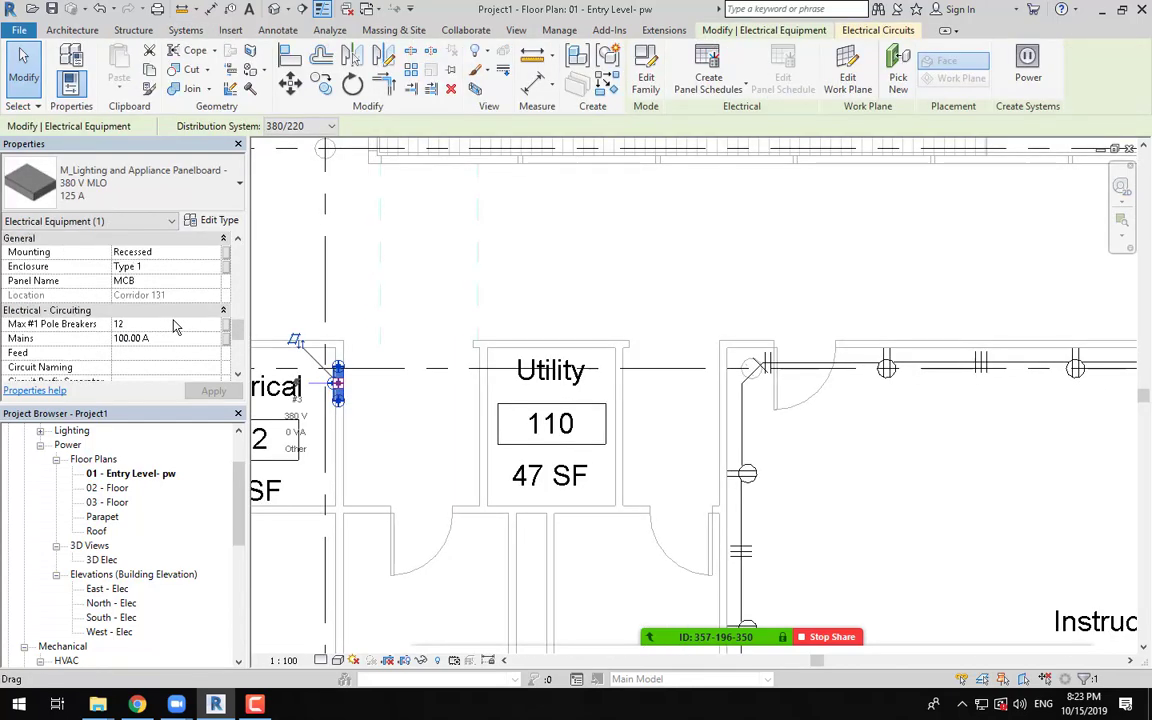
pyautogui.click(165, 287)
pyautogui.click(163, 281)
pyautogui.write('- 1')
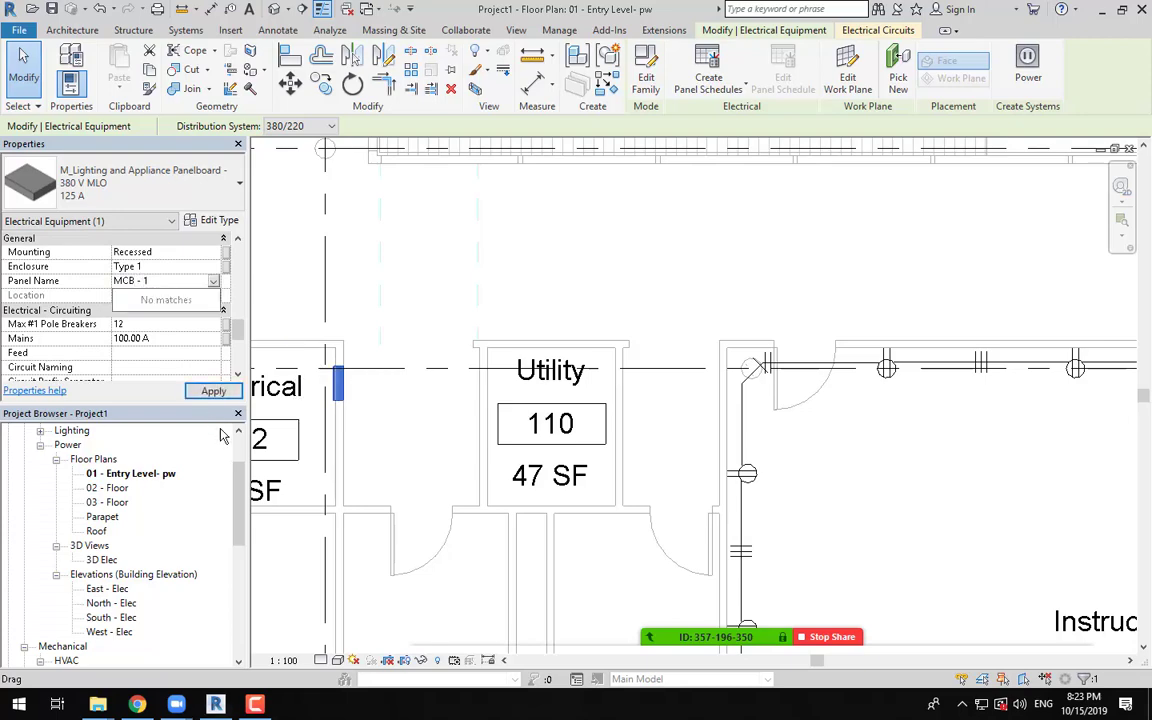
pyautogui.click(237, 389)
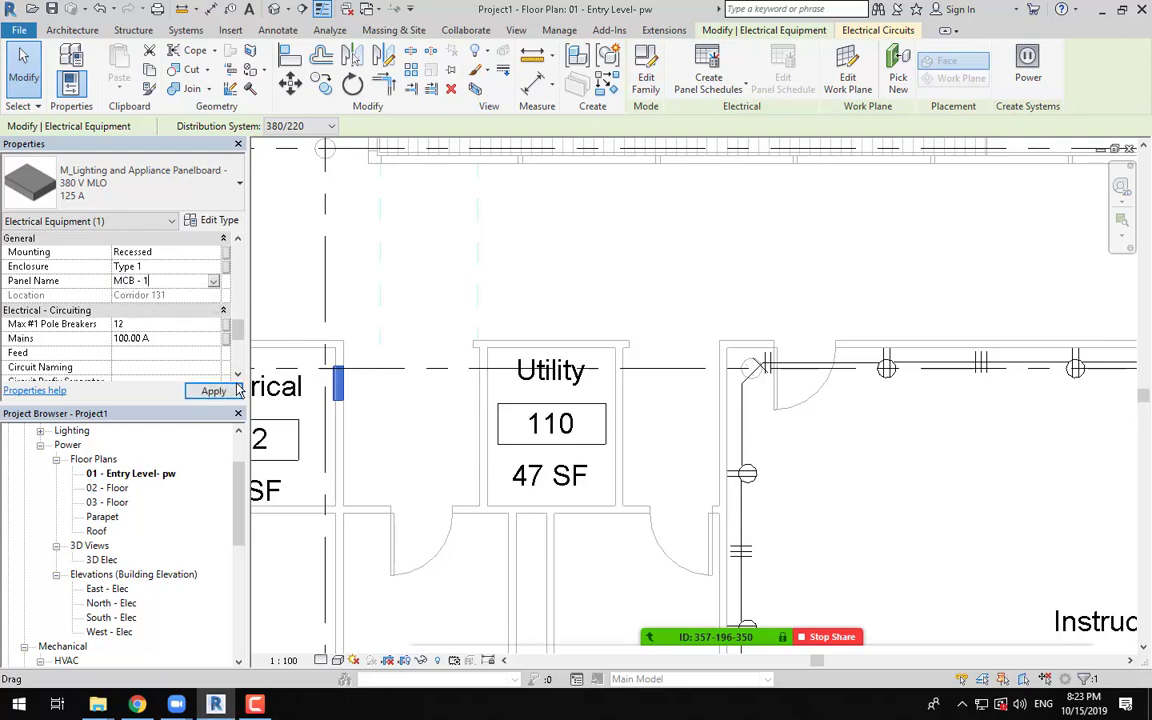
pyautogui.click(588, 288)
# Step: Tag the panelboard in Electrical room 112 by category, using a horizontal tag with an attached-end leader
pyautogui.scroll(-4, 600, 275)
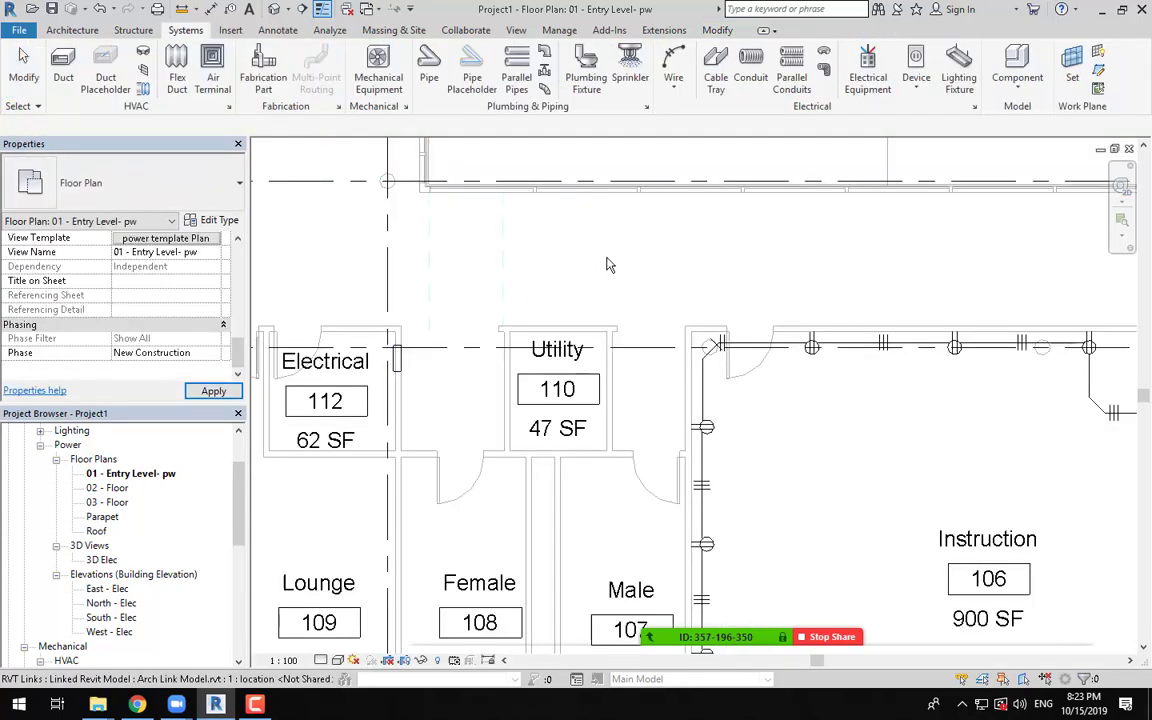
pyautogui.scroll(4, 478, 405)
pyautogui.scroll(1, 478, 405)
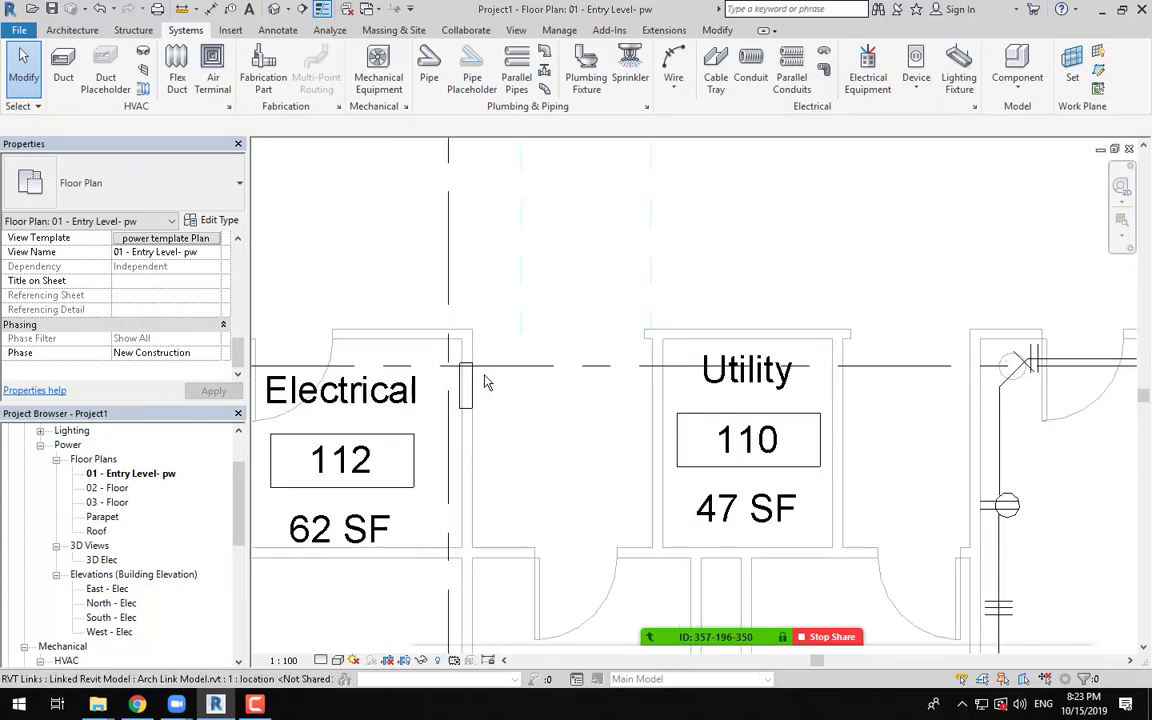
pyautogui.click(279, 30)
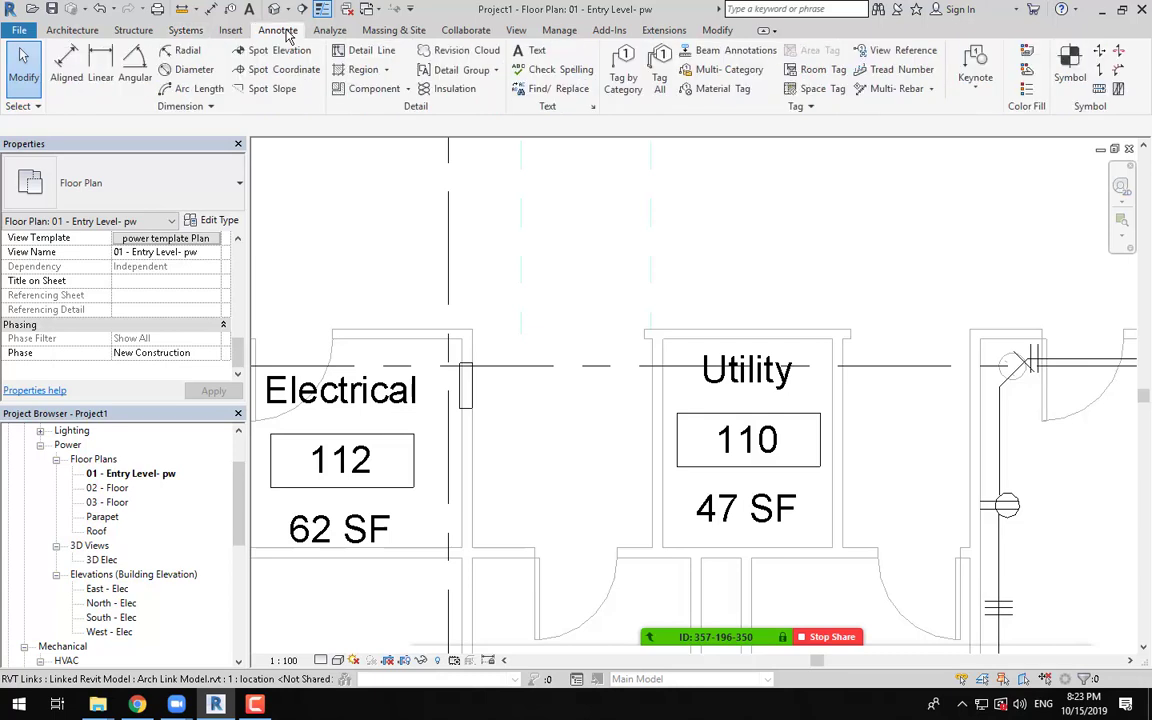
pyautogui.click(616, 80)
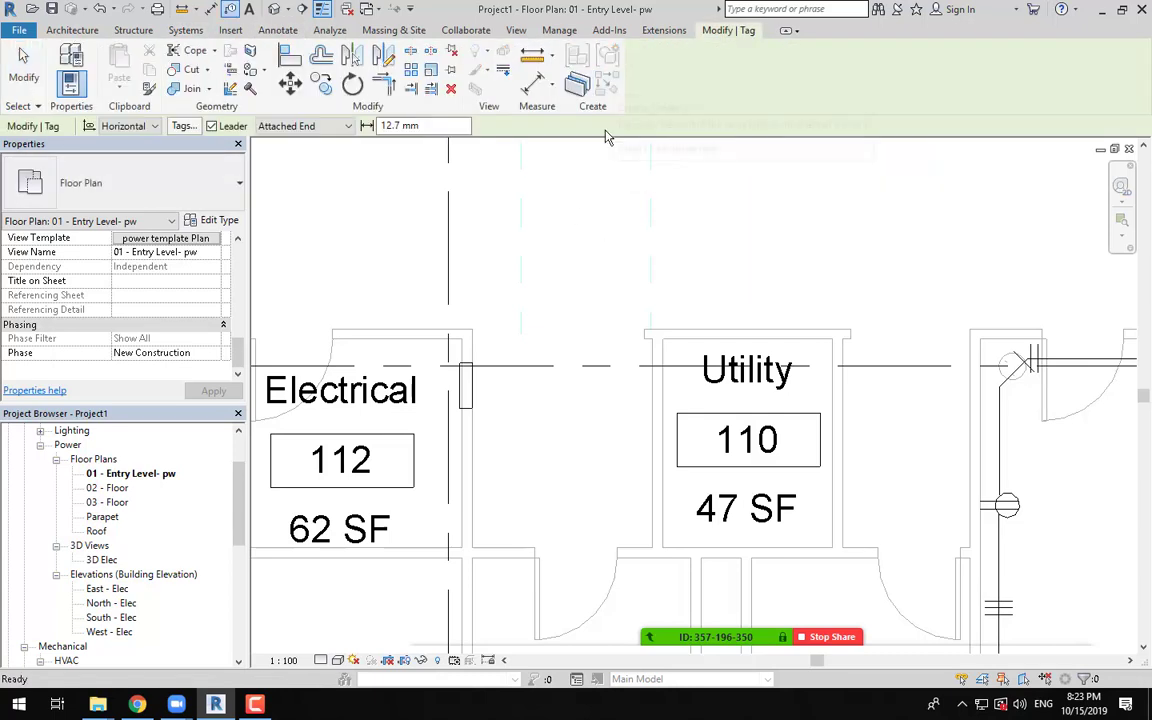
pyautogui.click(476, 390)
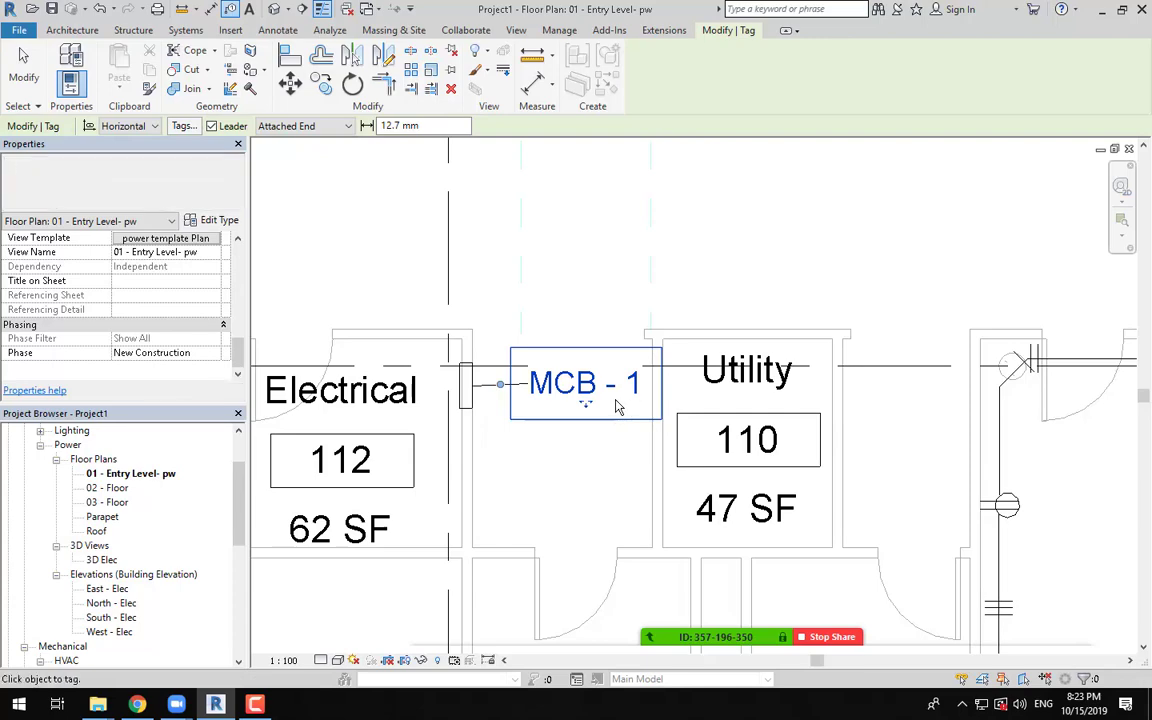
pyautogui.press('Escape')
pyautogui.press('Escape')
# Step: Generate chamfered home-run wire from the Instruction room 106 receptacle circuit toward panelboard MCB - 1
pyautogui.scroll(-3, 607, 435)
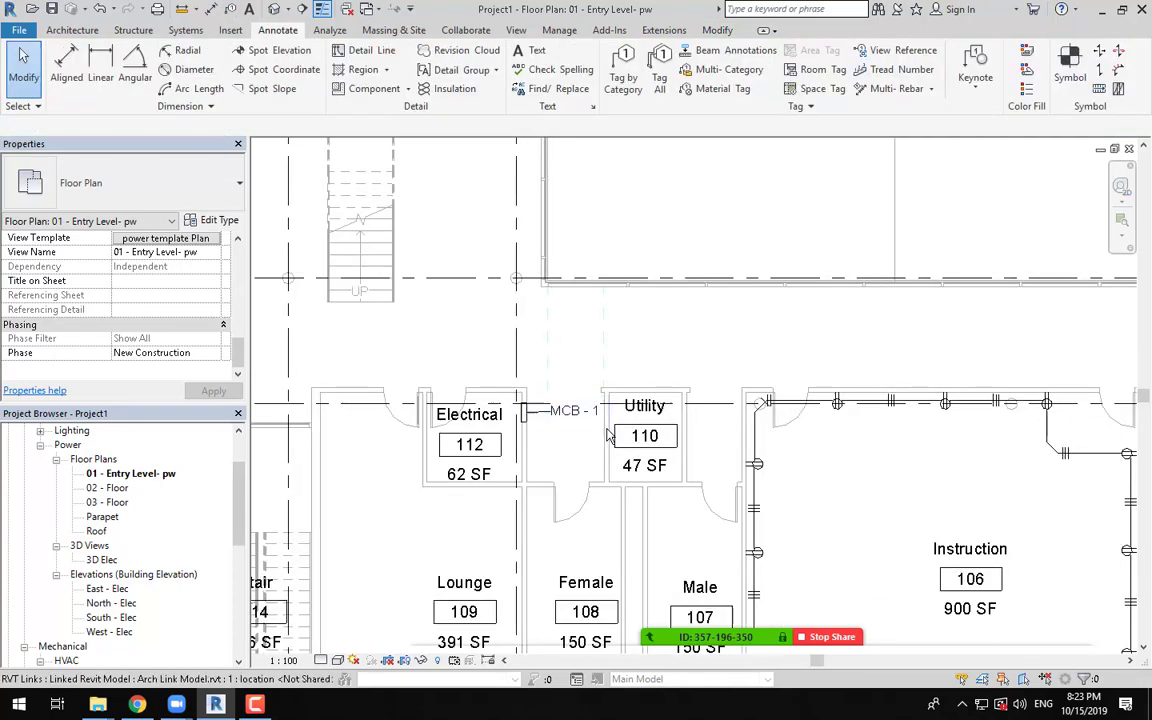
pyautogui.scroll(-1, 607, 435)
pyautogui.moveTo(692, 506); pyautogui.dragTo(497, 454, button='middle')
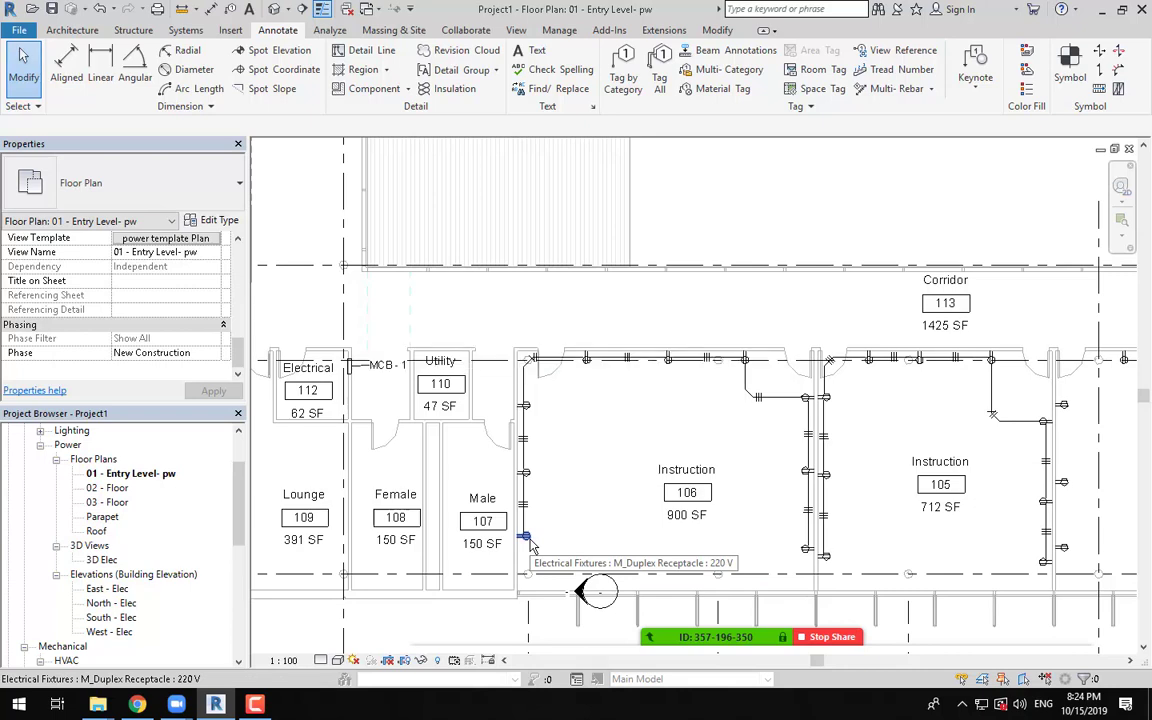
pyautogui.press('Tab')
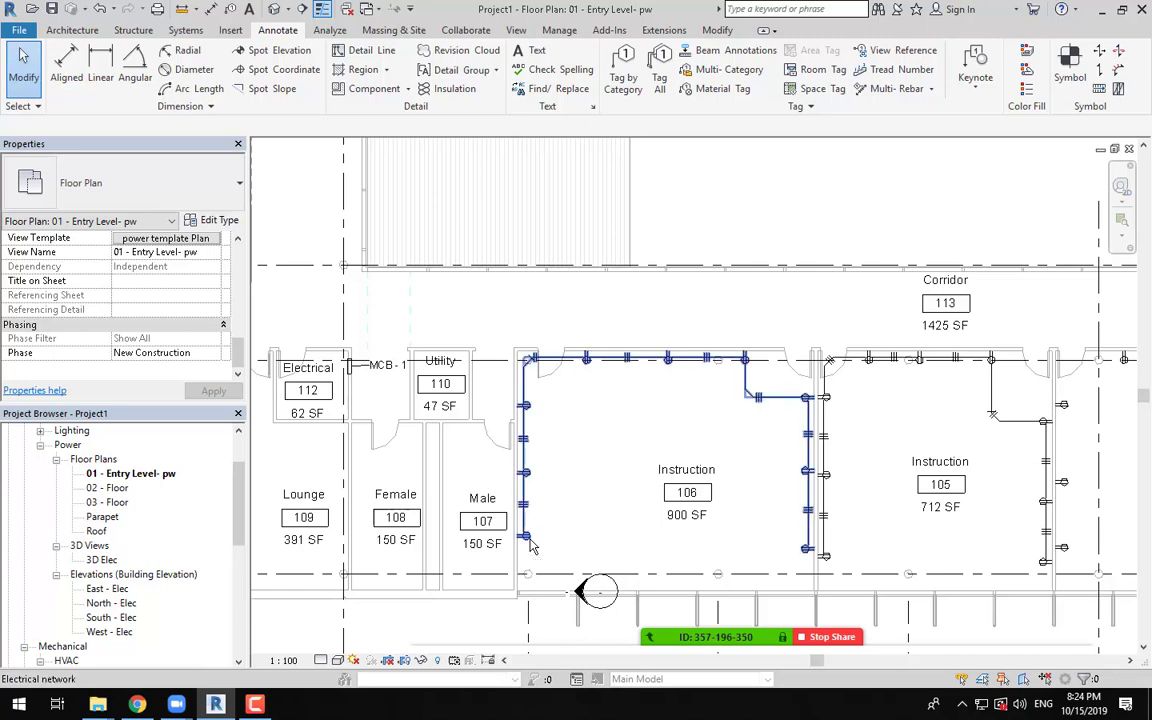
pyautogui.click(531, 545)
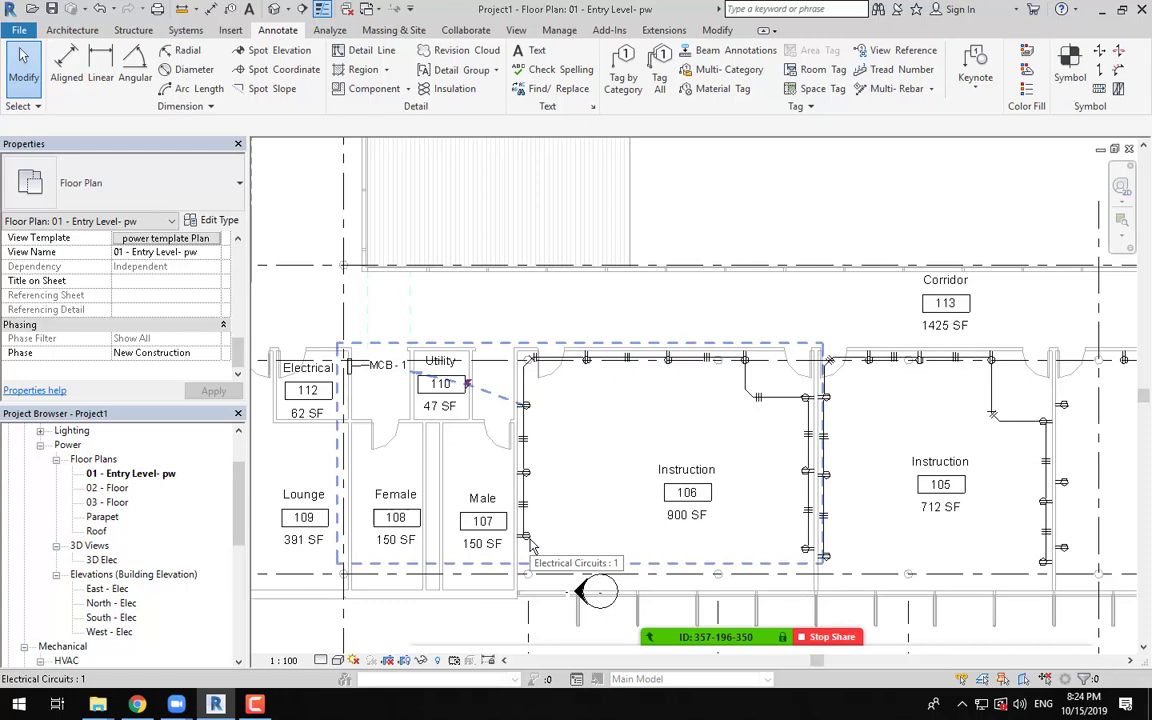
pyautogui.click(531, 545)
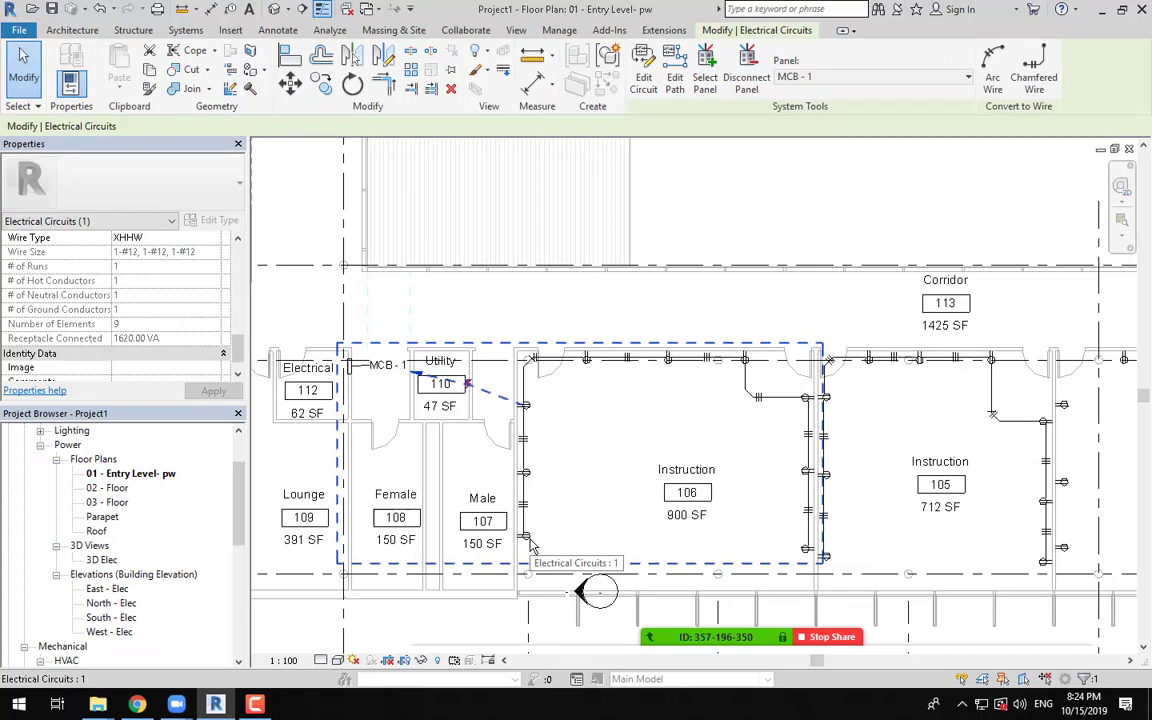
pyautogui.click(1037, 78)
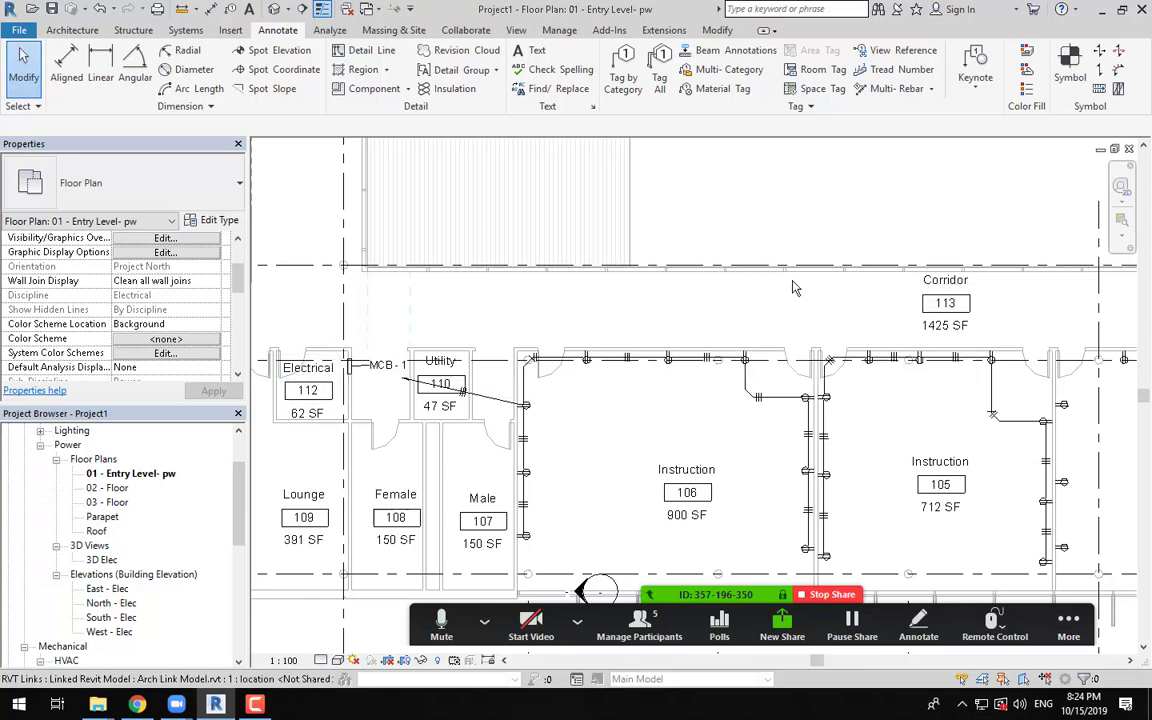
# Step: Show the System Browser beside the entry-level power plan and narrow it so the plan stays mostly visible
pyautogui.scroll(-2, 722, 284)
pyautogui.moveTo(820, 343); pyautogui.dragTo(826, 369, button='middle')
pyautogui.moveTo(708, 378); pyautogui.dragTo(654, 345, button='middle')
pyautogui.scroll(1, 564, 286)
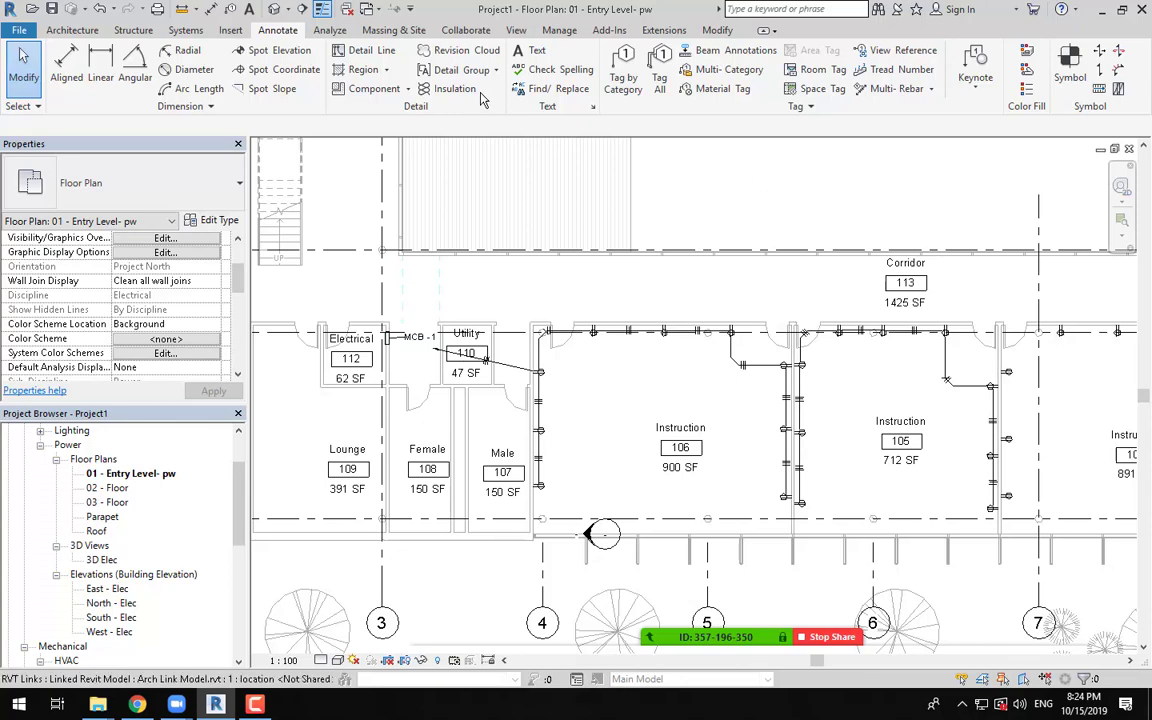
pyautogui.click(514, 31)
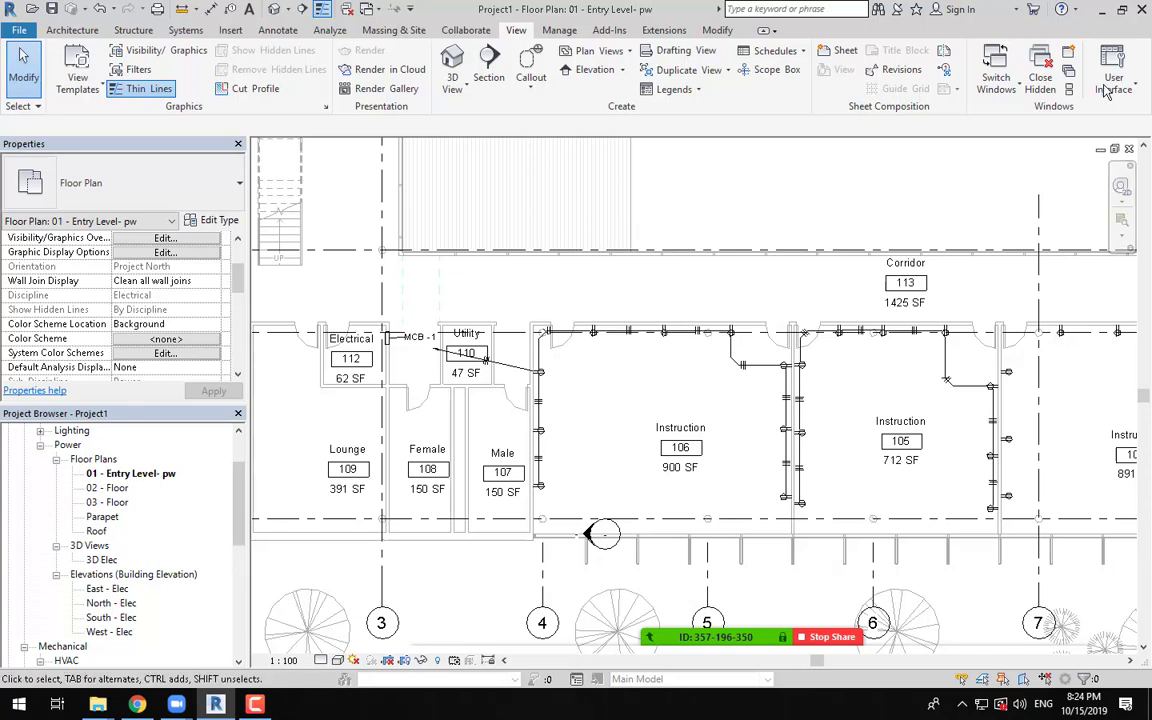
pyautogui.click(1113, 75)
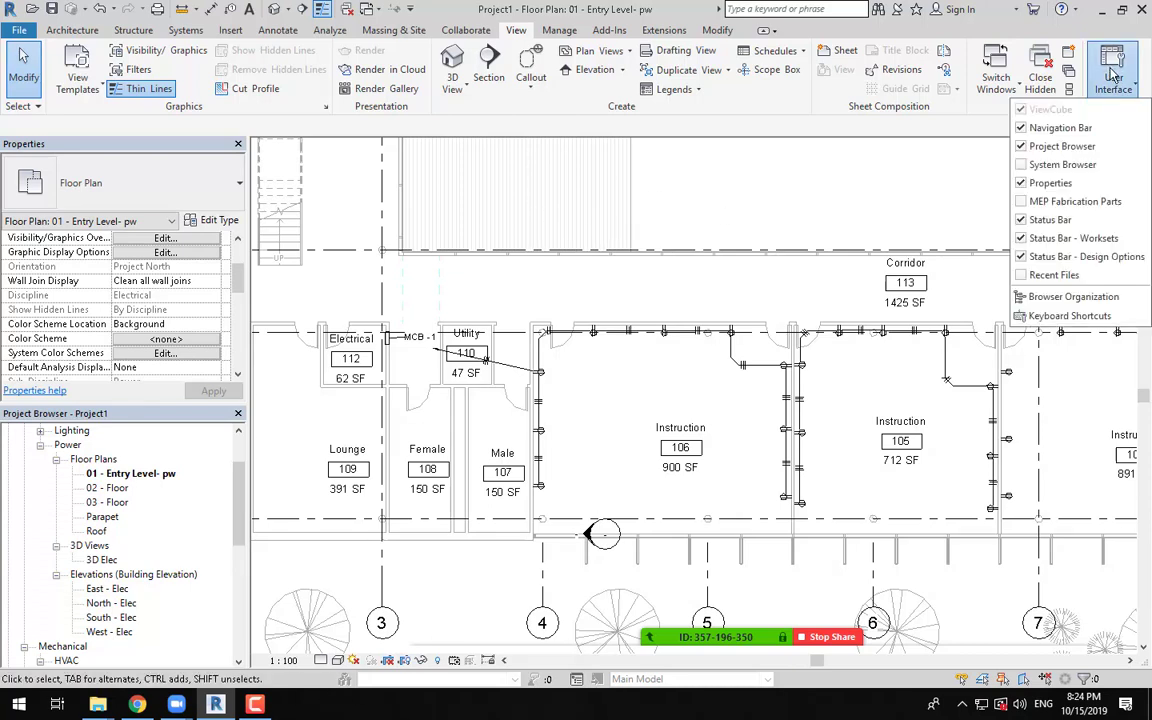
pyautogui.click(1062, 166)
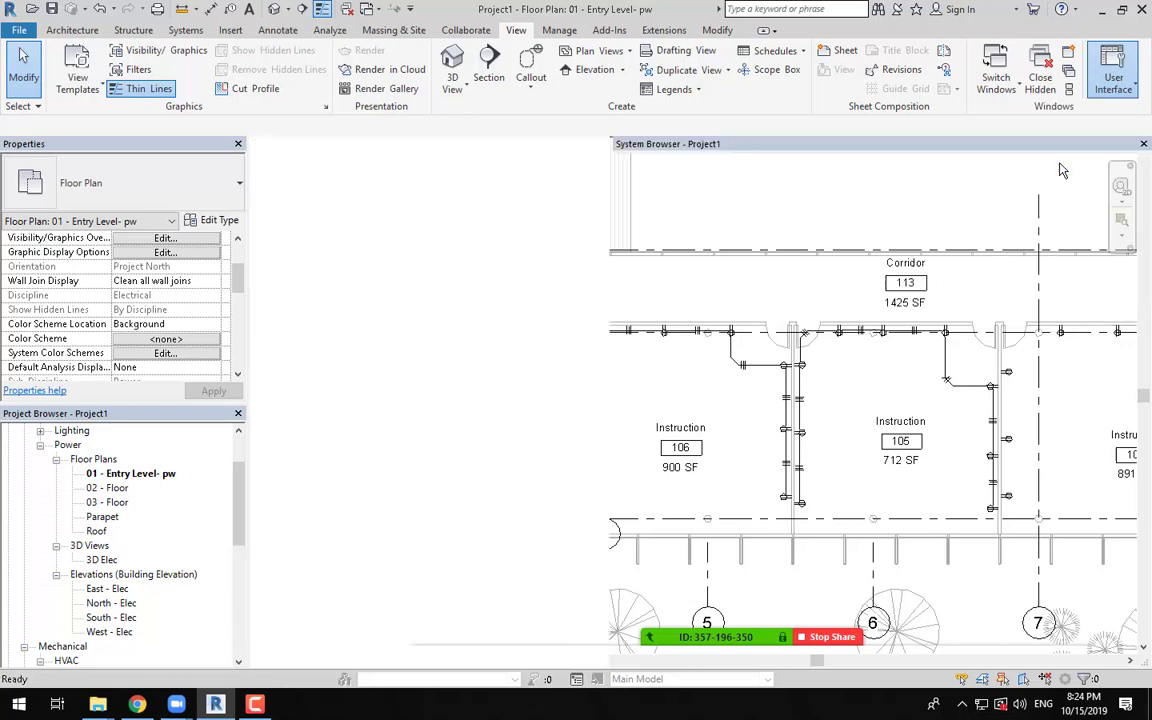
pyautogui.moveTo(610, 316); pyautogui.dragTo(902, 312)
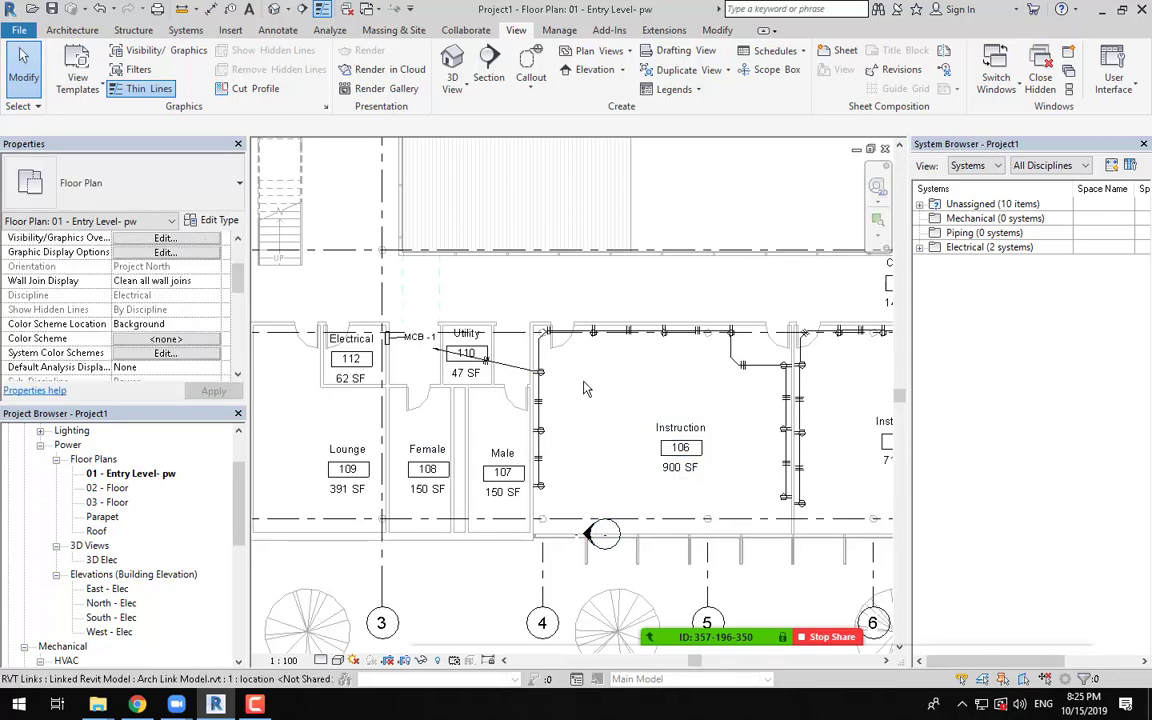
# Step: Expand the Electrical power systems in the System Browser down to the devices on circuit 1 of MCB - 1
pyautogui.click(920, 248)
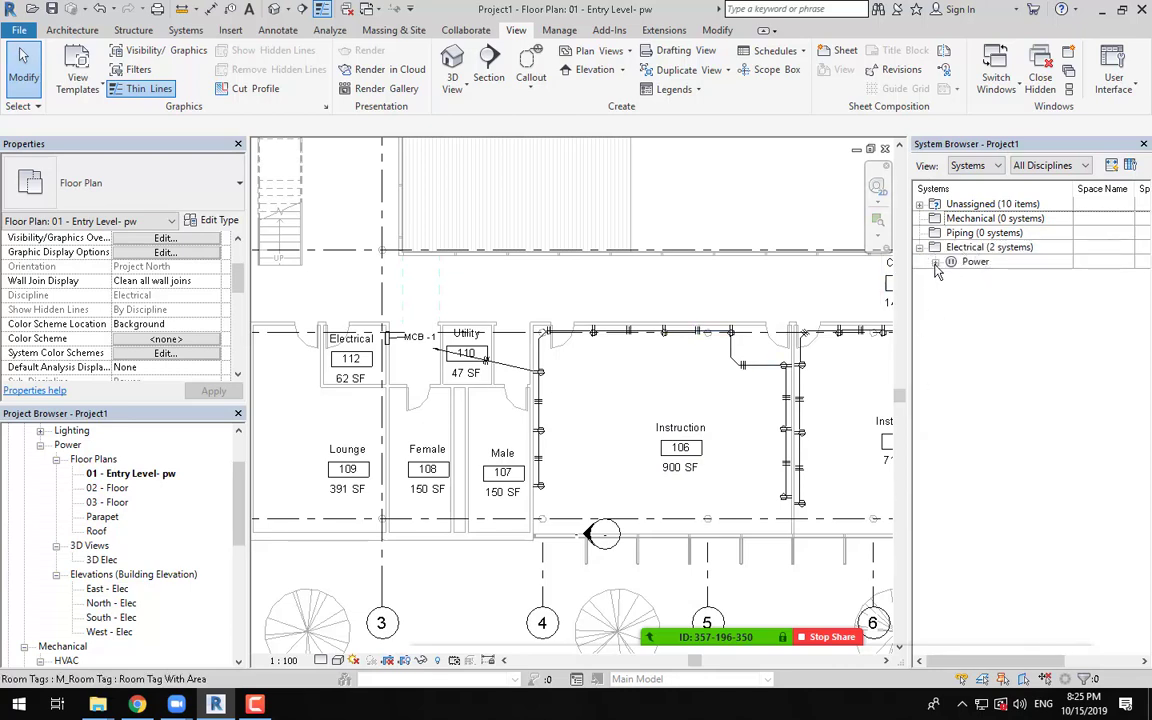
pyautogui.click(935, 262)
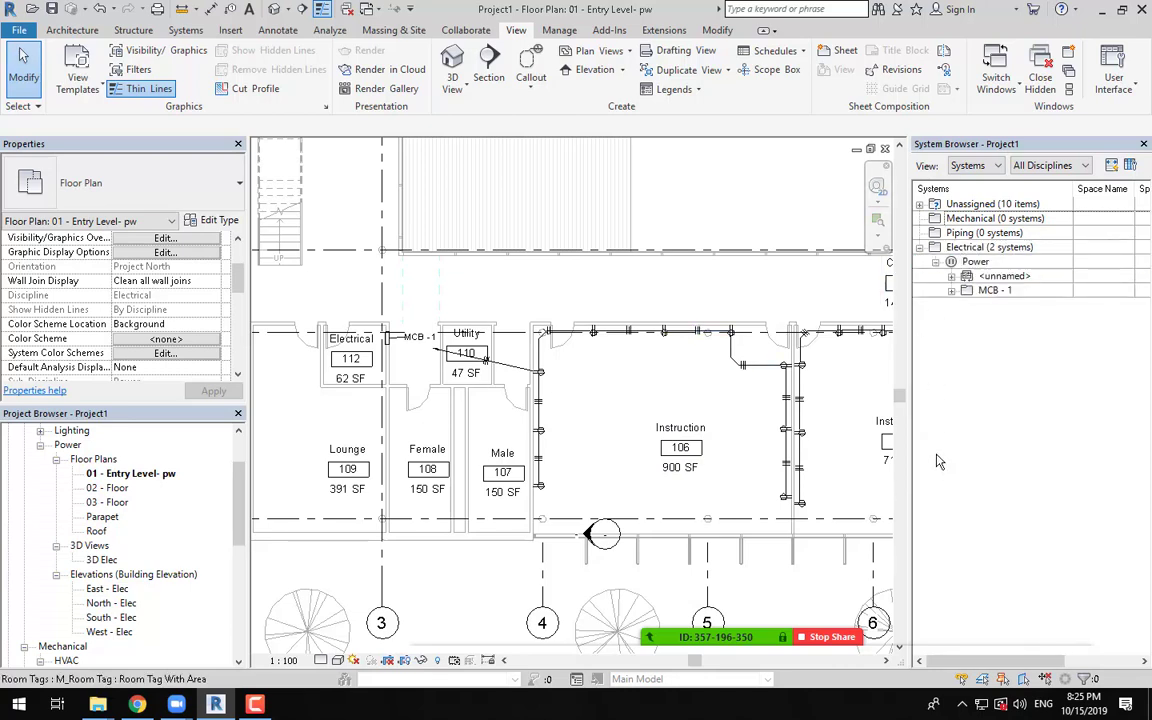
pyautogui.click(995, 290)
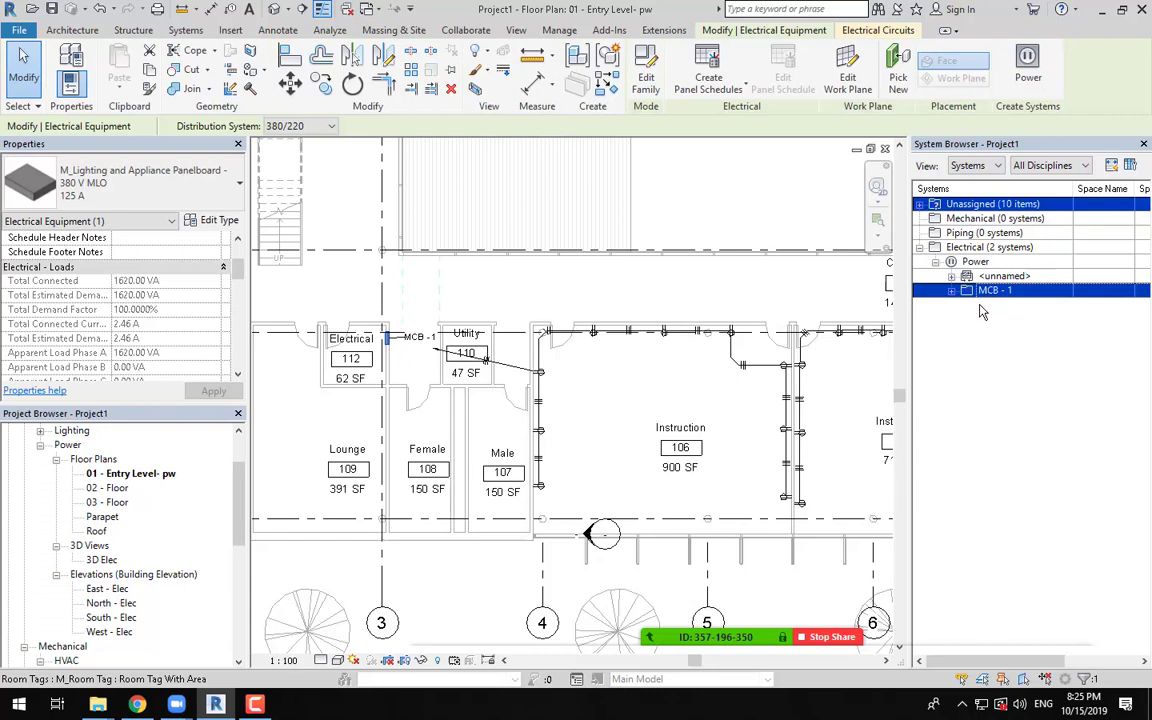
pyautogui.click(951, 291)
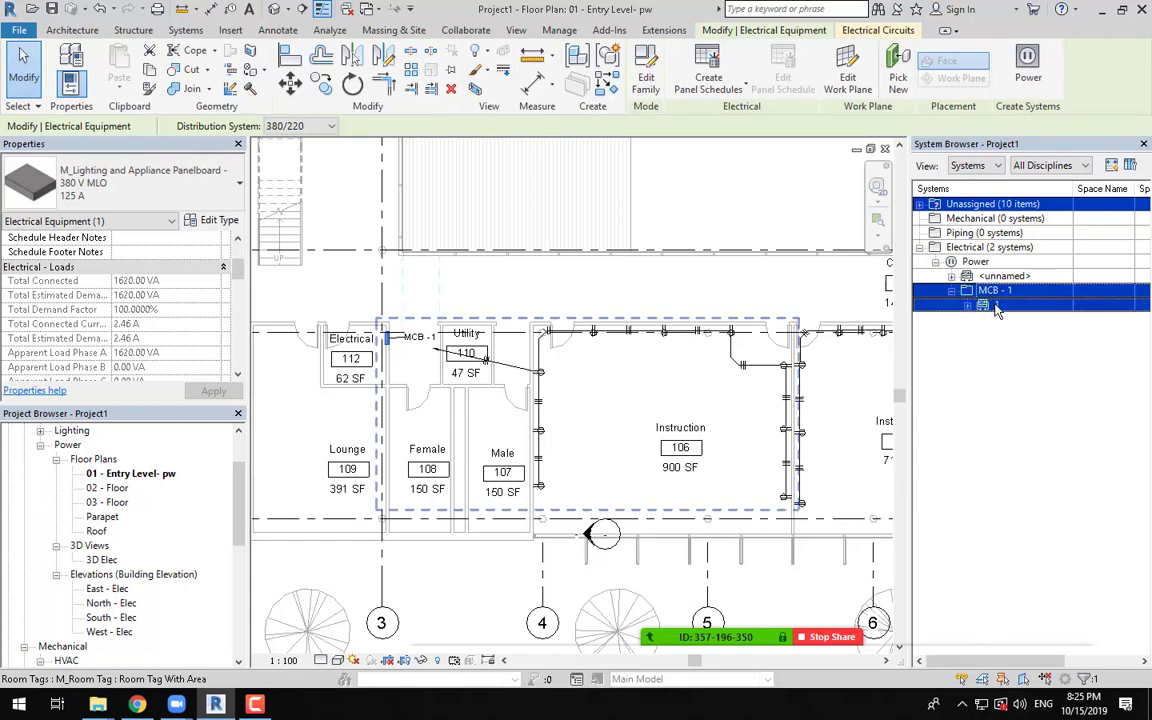
pyautogui.click(975, 305)
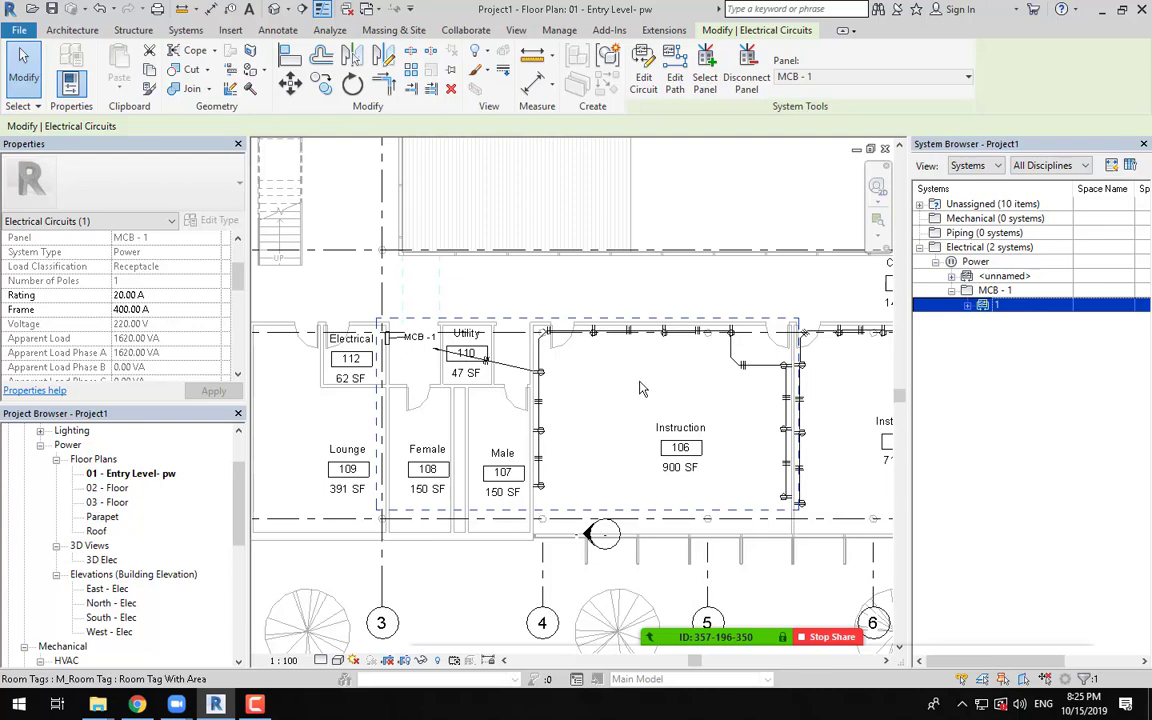
pyautogui.click(968, 305)
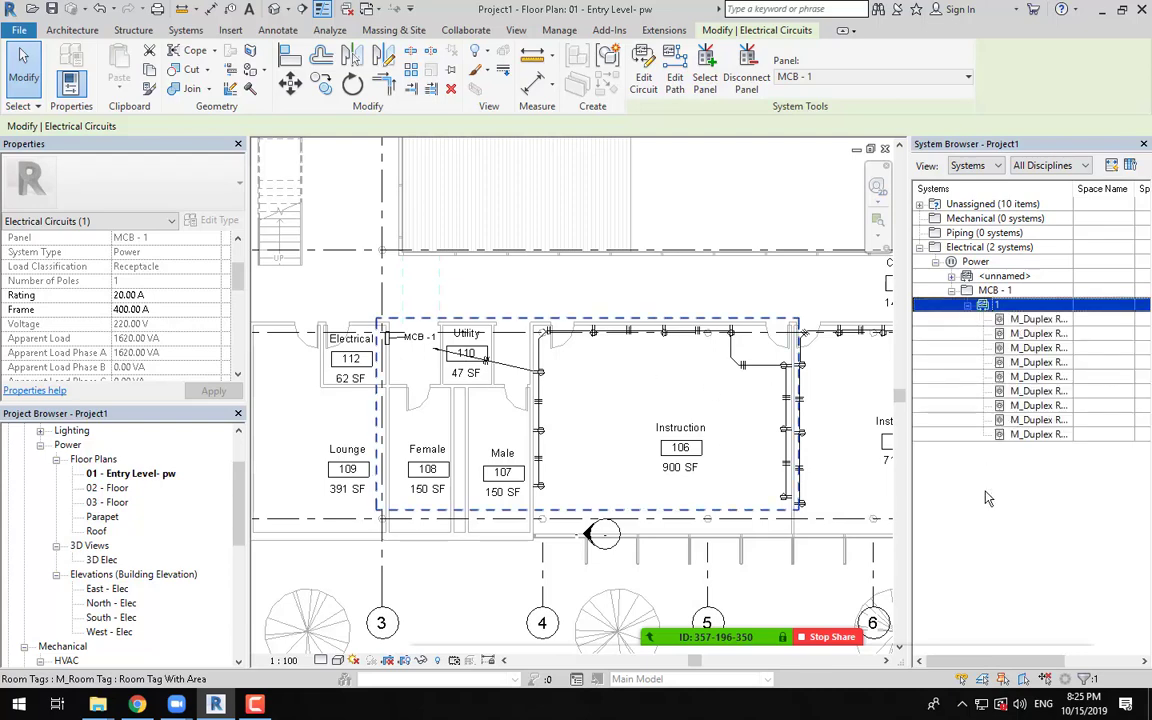
# Step: Select several duplex receptacles of circuit 1 and panel MCB - 1 in the System Browser to locate them in the plan
pyautogui.click(1037, 319)
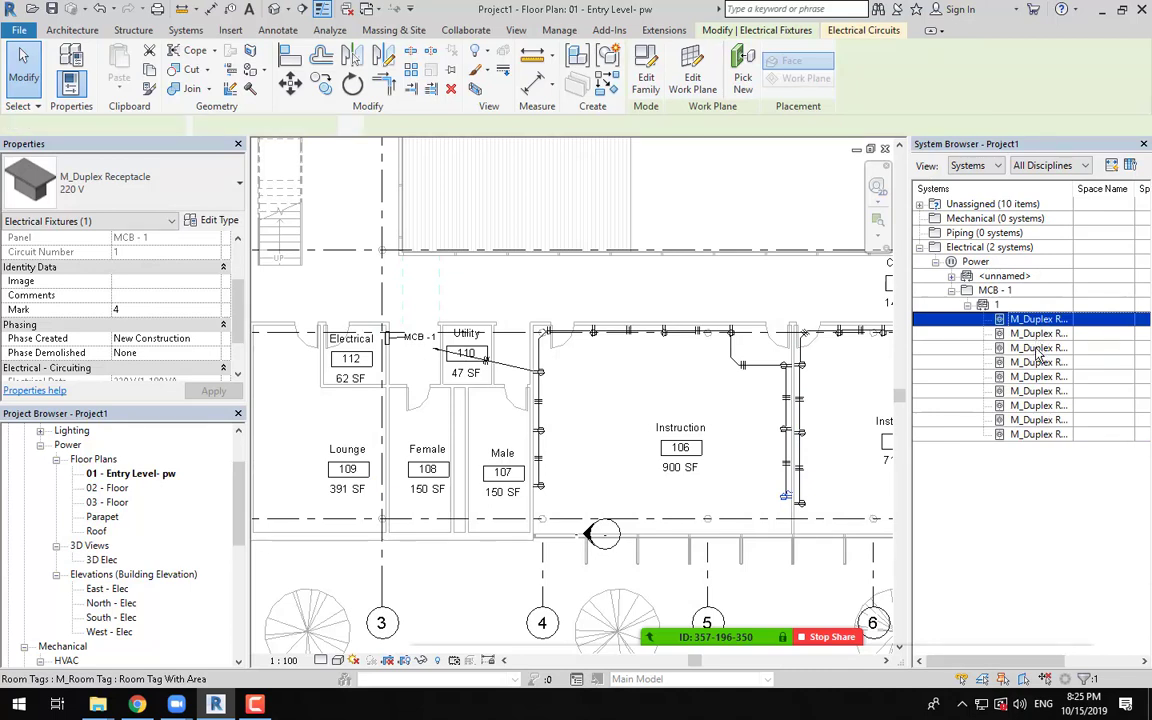
pyautogui.click(1037, 334)
pyautogui.click(1037, 348)
pyautogui.click(1037, 377)
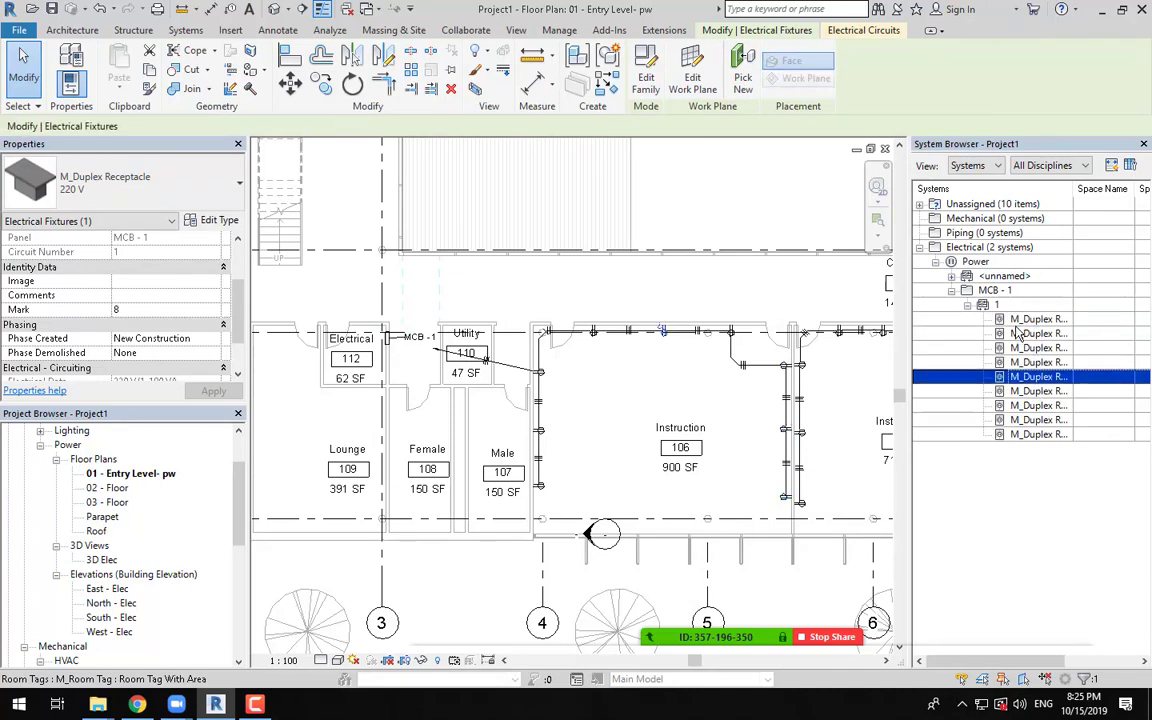
pyautogui.click(983, 290)
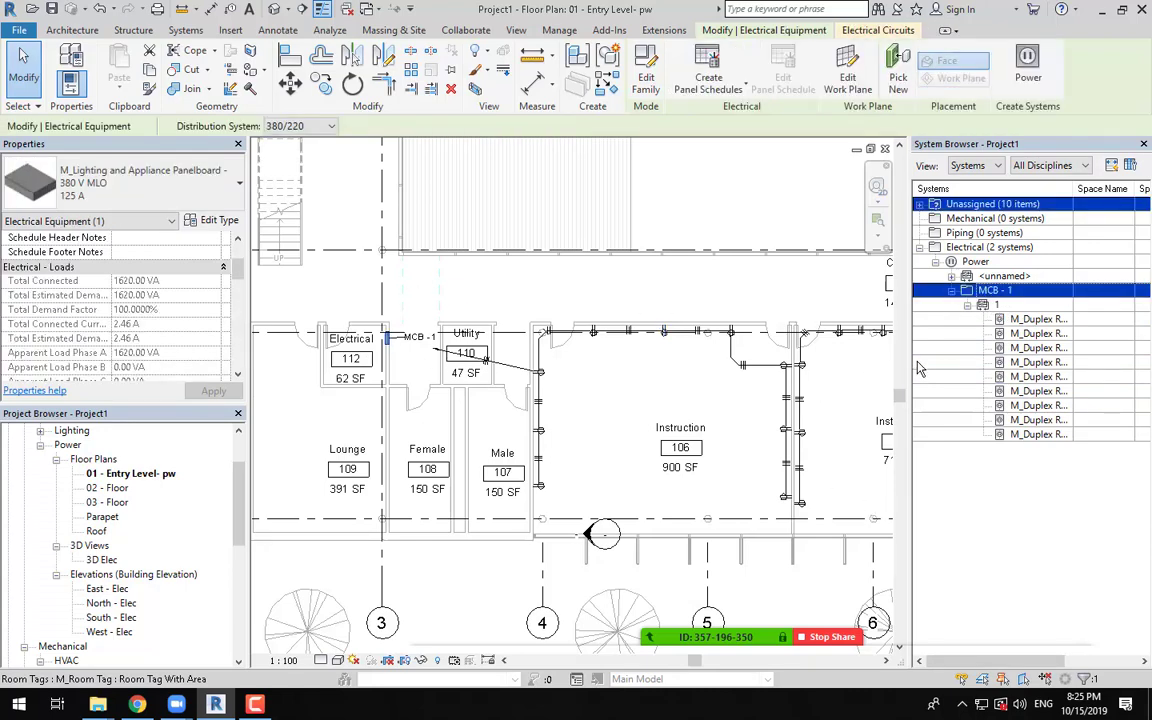
# Step: Widen the System Browser and its Load column to review the loads and voltages of MCB - 1 and its receptacles
pyautogui.moveTo(912, 368); pyautogui.dragTo(713, 362)
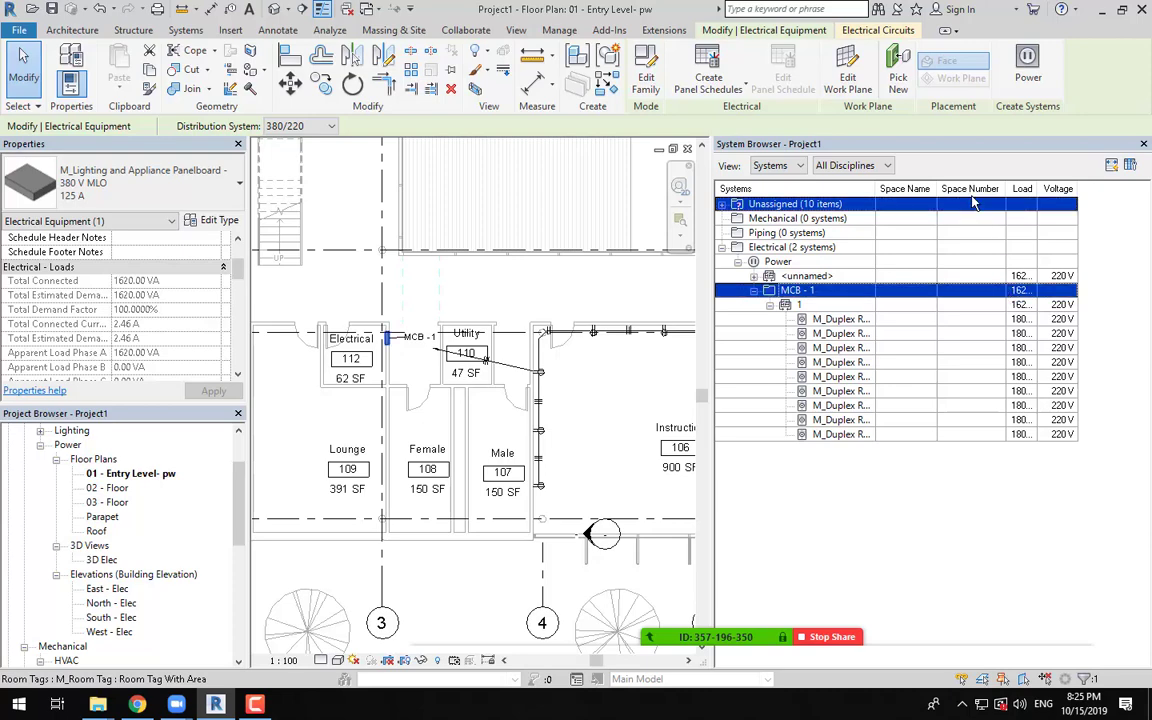
pyautogui.moveTo(710, 262); pyautogui.dragTo(642, 248)
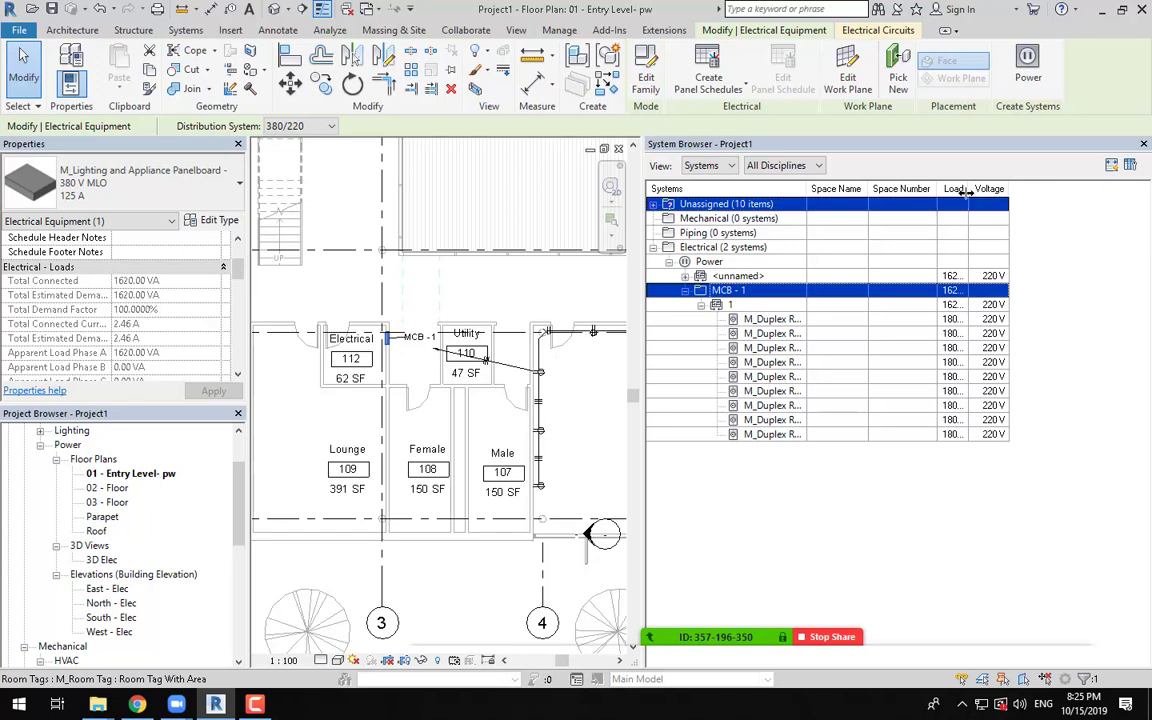
pyautogui.moveTo(967, 193); pyautogui.dragTo(991, 196)
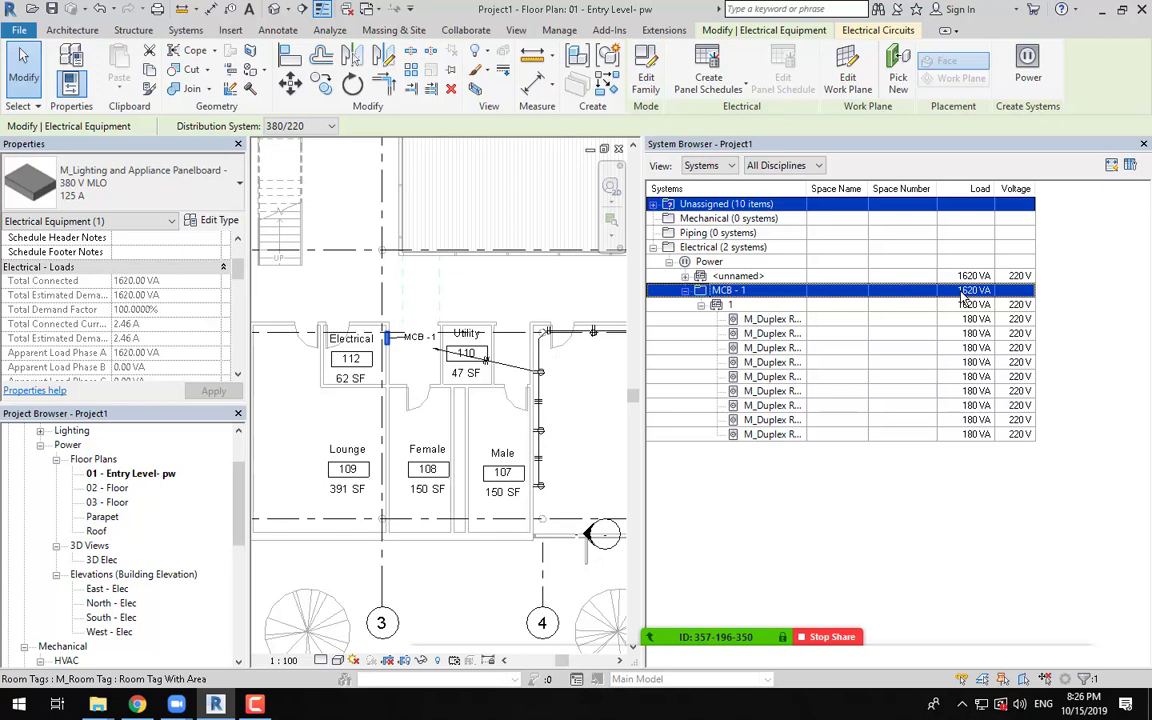
pyautogui.click(1025, 405)
pyautogui.click(1023, 376)
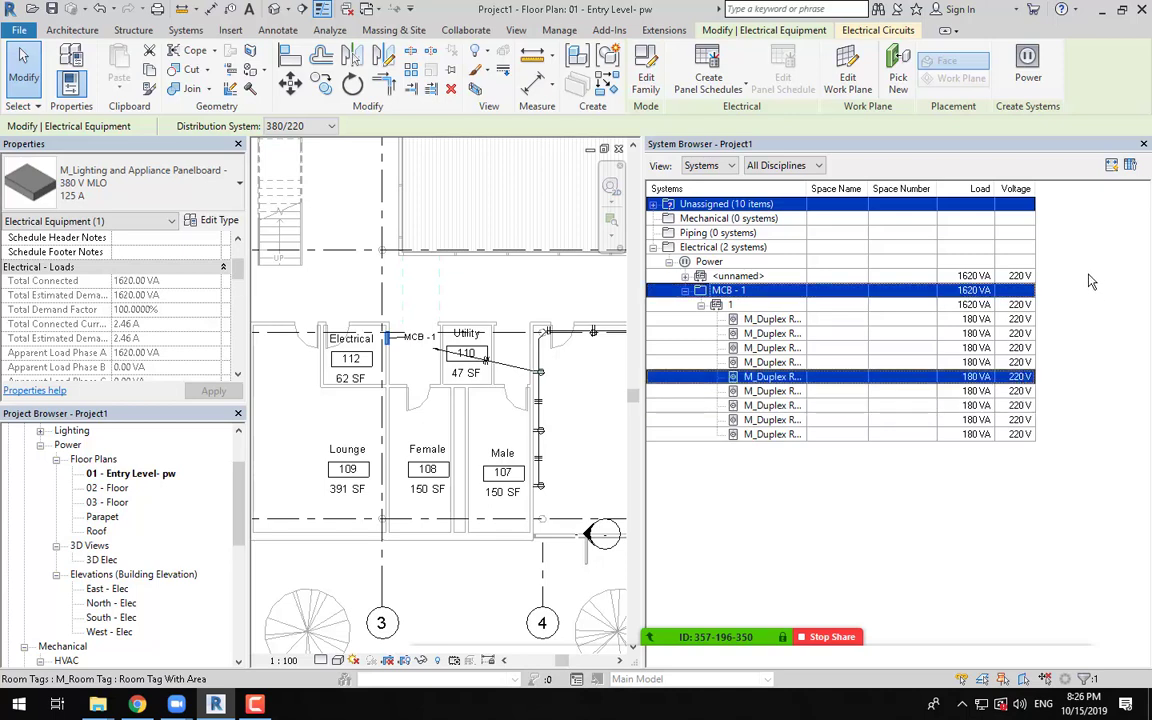
pyautogui.click(968, 289)
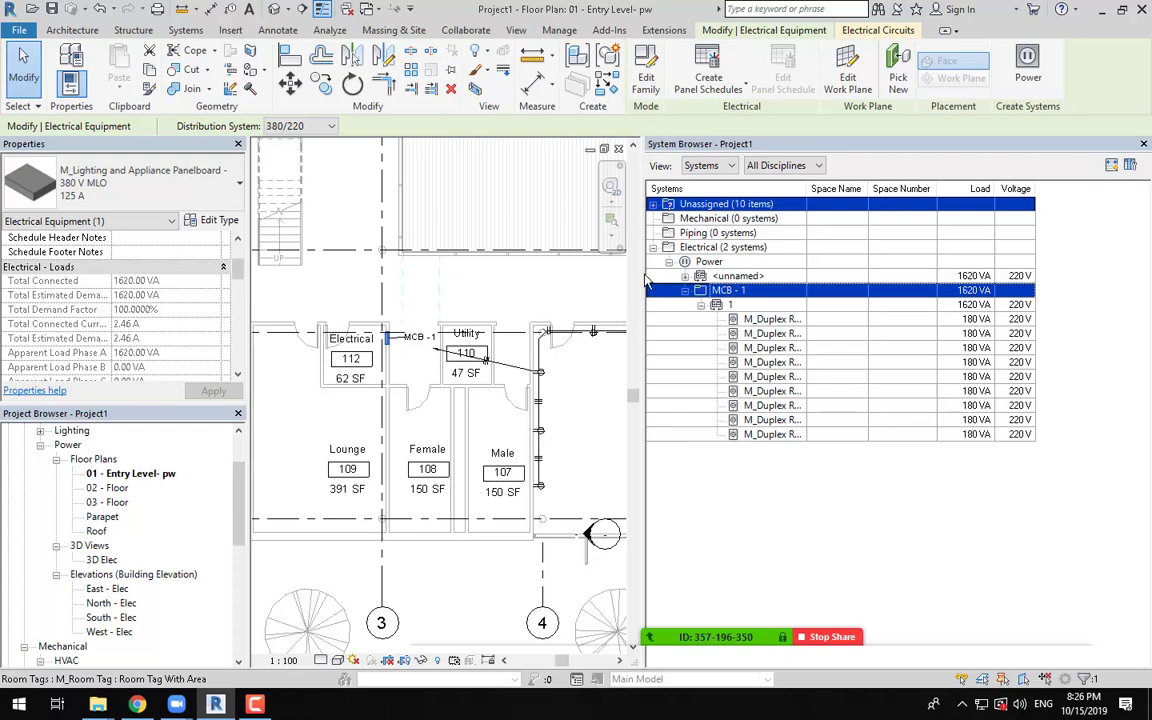
# Step: Narrow the System Browser and assign the Instruction room 105 receptacle circuit to panelboard MCB - 1 in Electrical room 112
pyautogui.moveTo(645, 280); pyautogui.dragTo(910, 340)
pyautogui.scroll(-2, 651, 401)
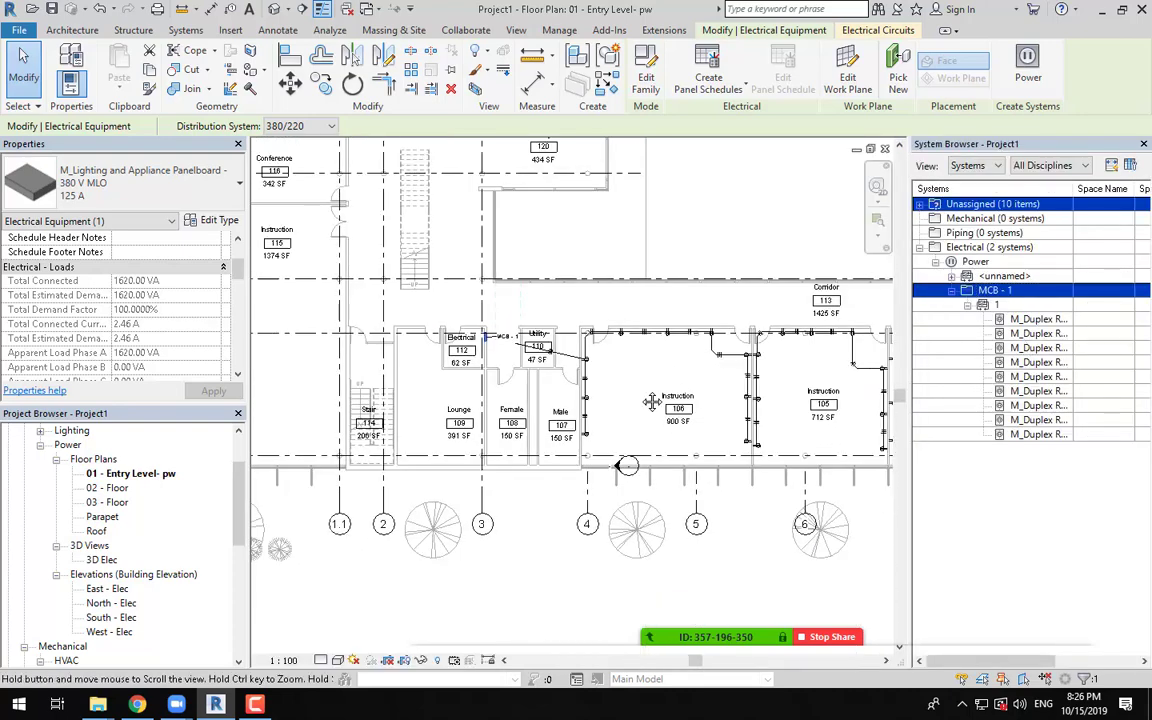
pyautogui.scroll(4, 651, 401)
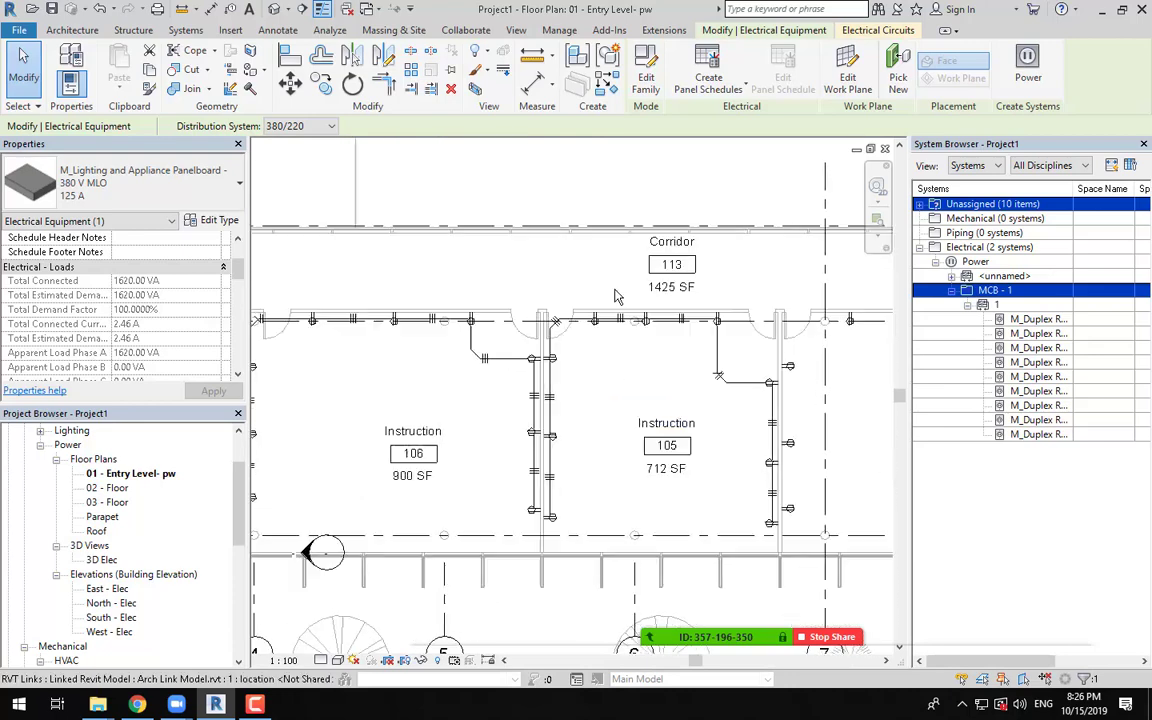
pyautogui.scroll(-3, 603, 391)
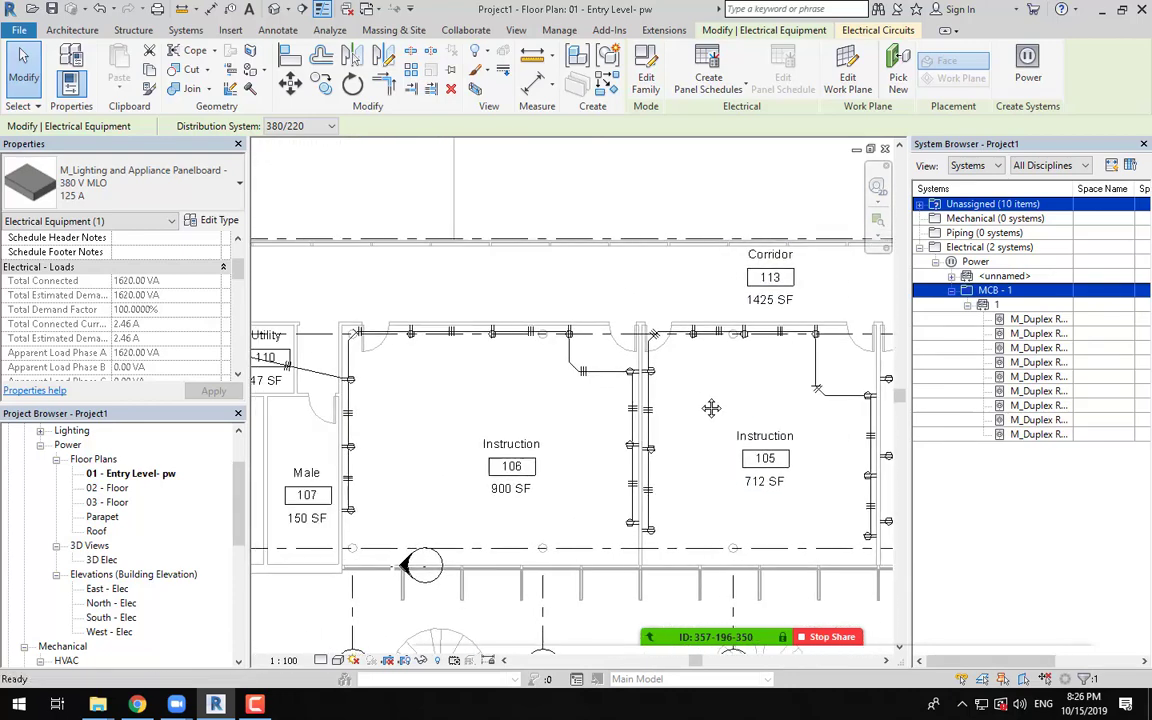
pyautogui.click(507, 447)
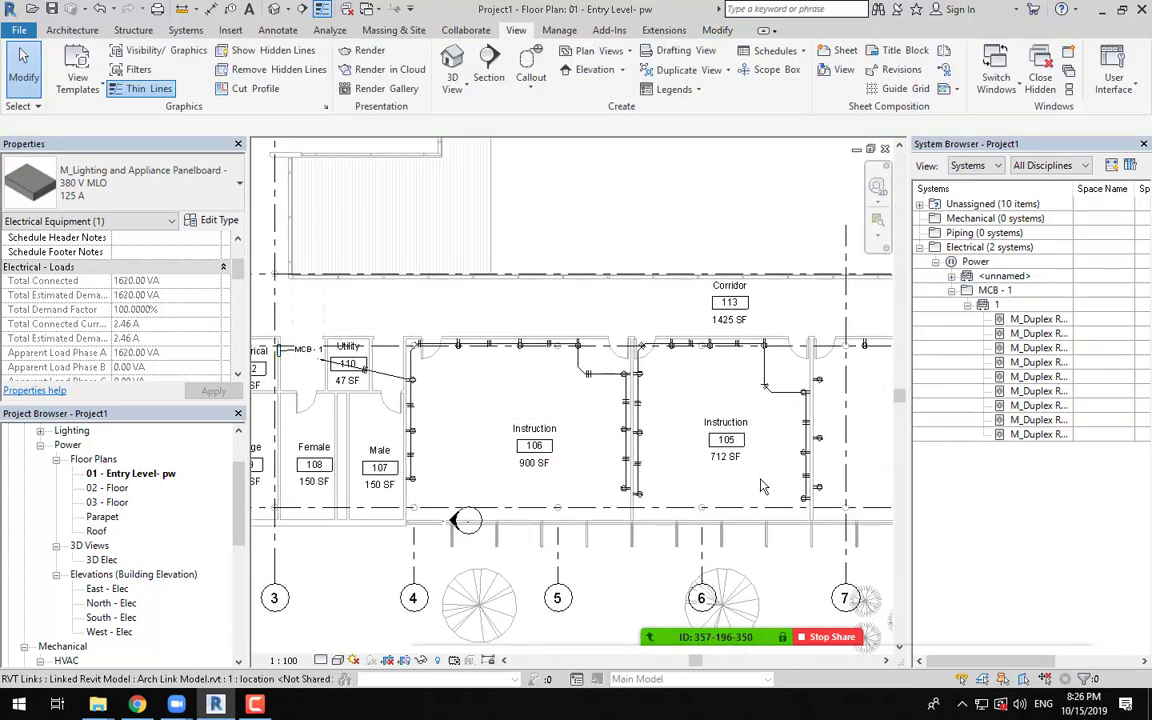
pyautogui.click(804, 505)
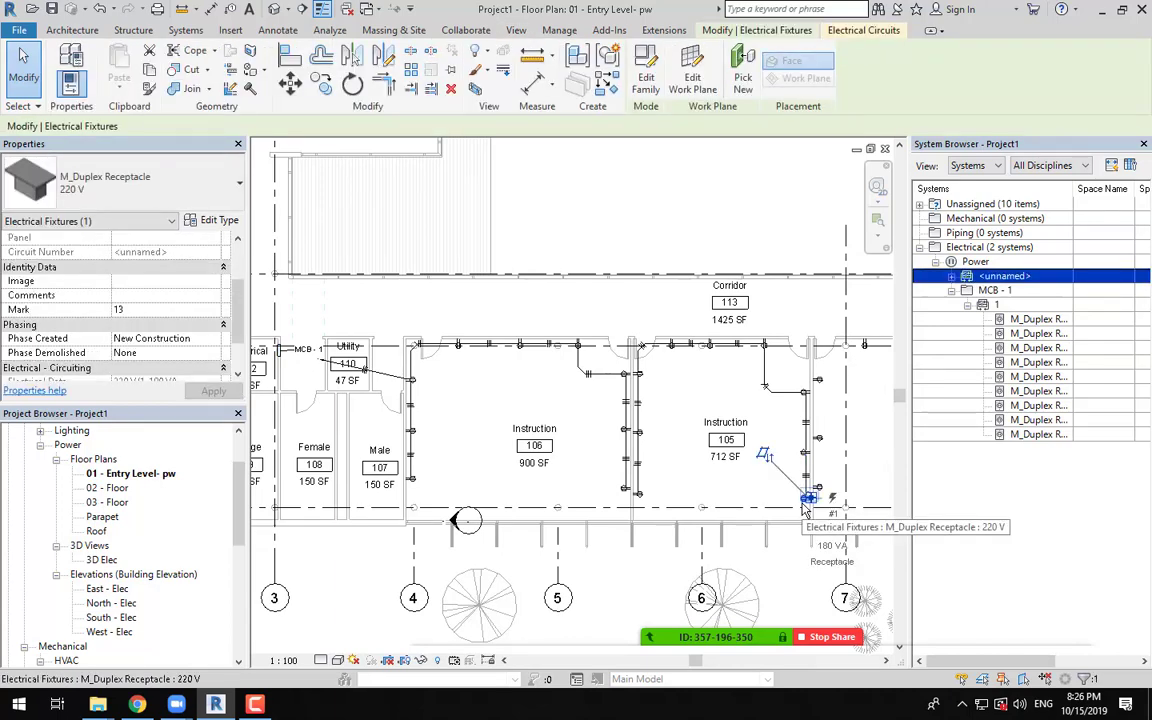
pyautogui.click(862, 31)
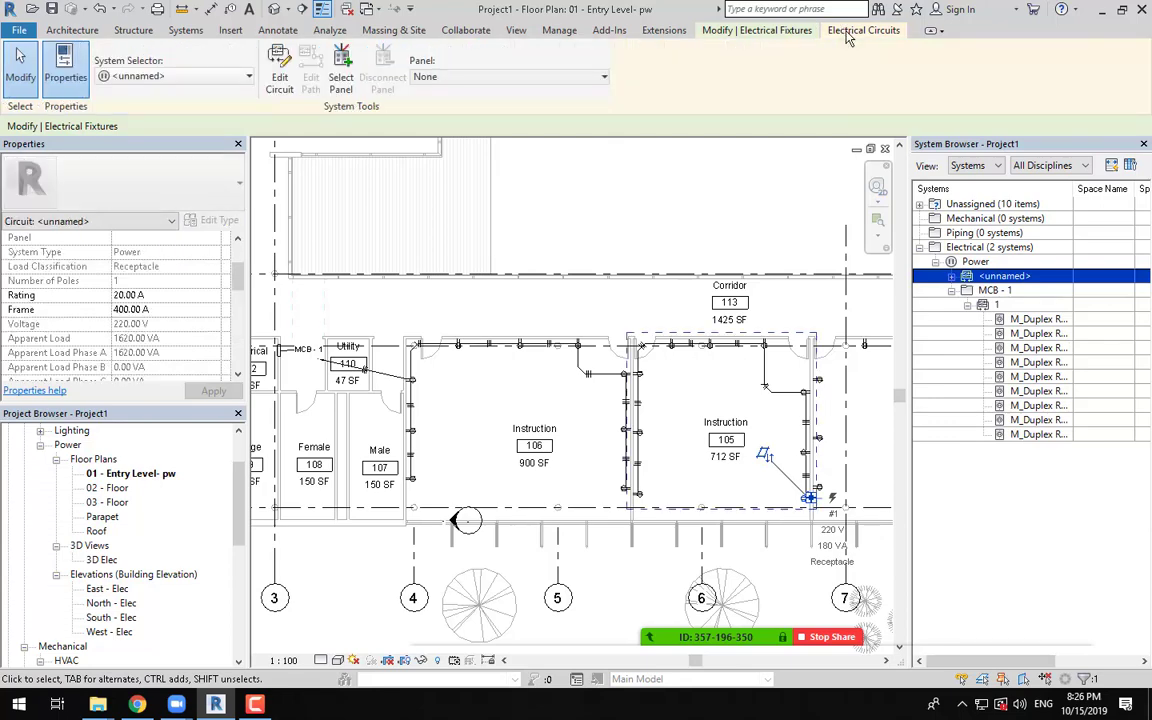
pyautogui.click(337, 91)
pyautogui.moveTo(430, 280); pyautogui.dragTo(484, 284, button='middle')
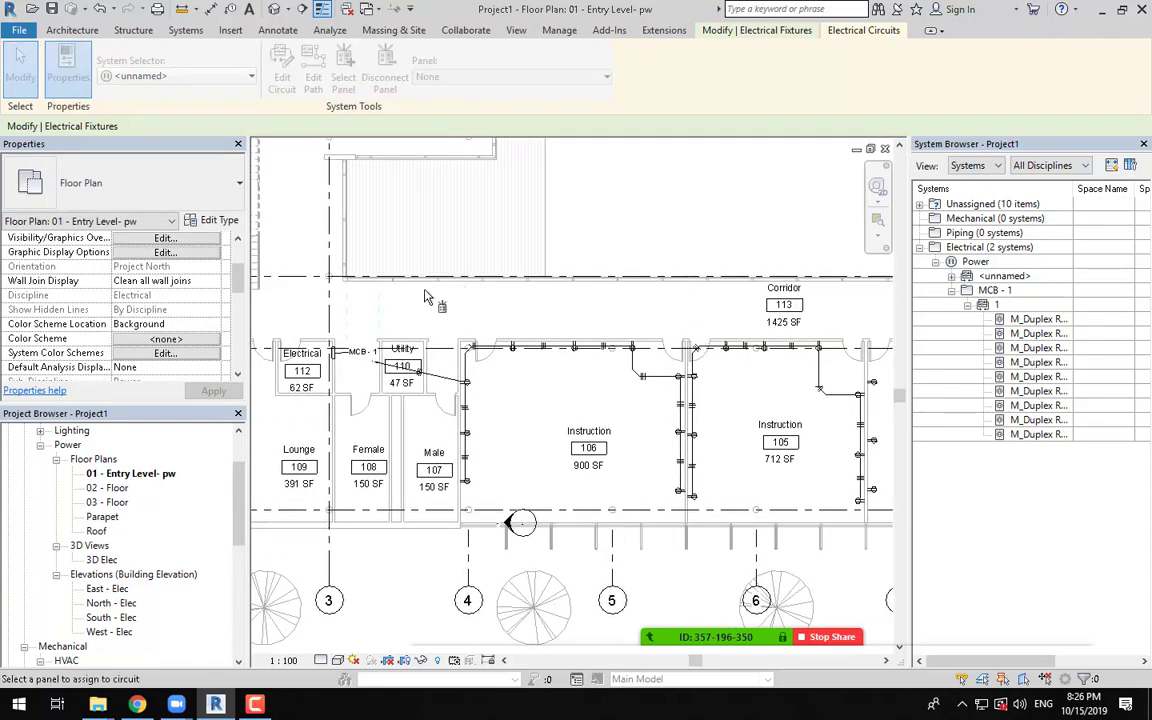
pyautogui.click(338, 360)
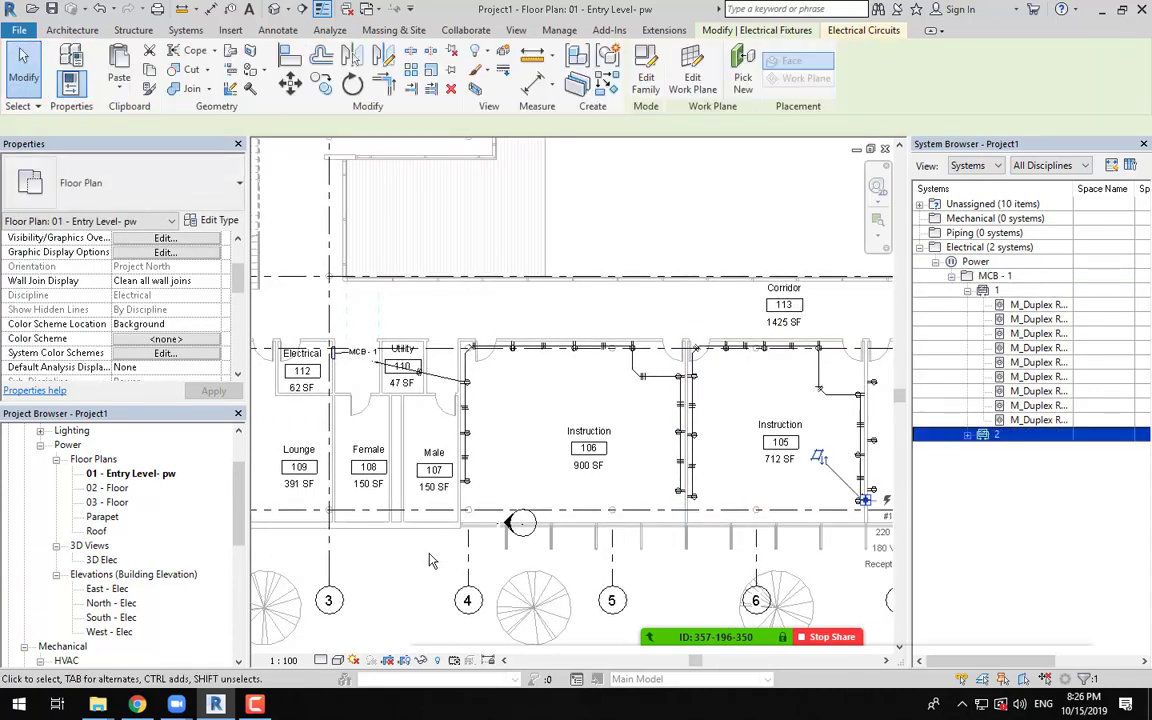
# Step: Expand circuit 2 under MCB - 1 and widen the System Browser to review the device and panel loads
pyautogui.click(967, 436)
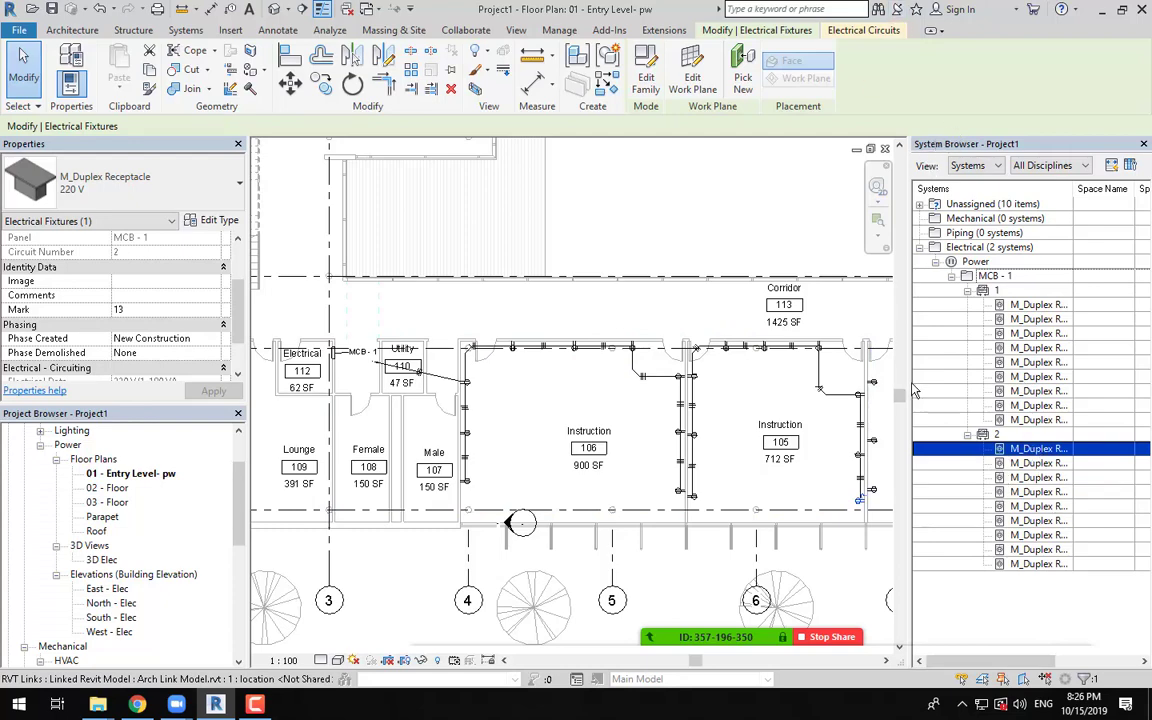
pyautogui.moveTo(910, 392); pyautogui.dragTo(750, 392)
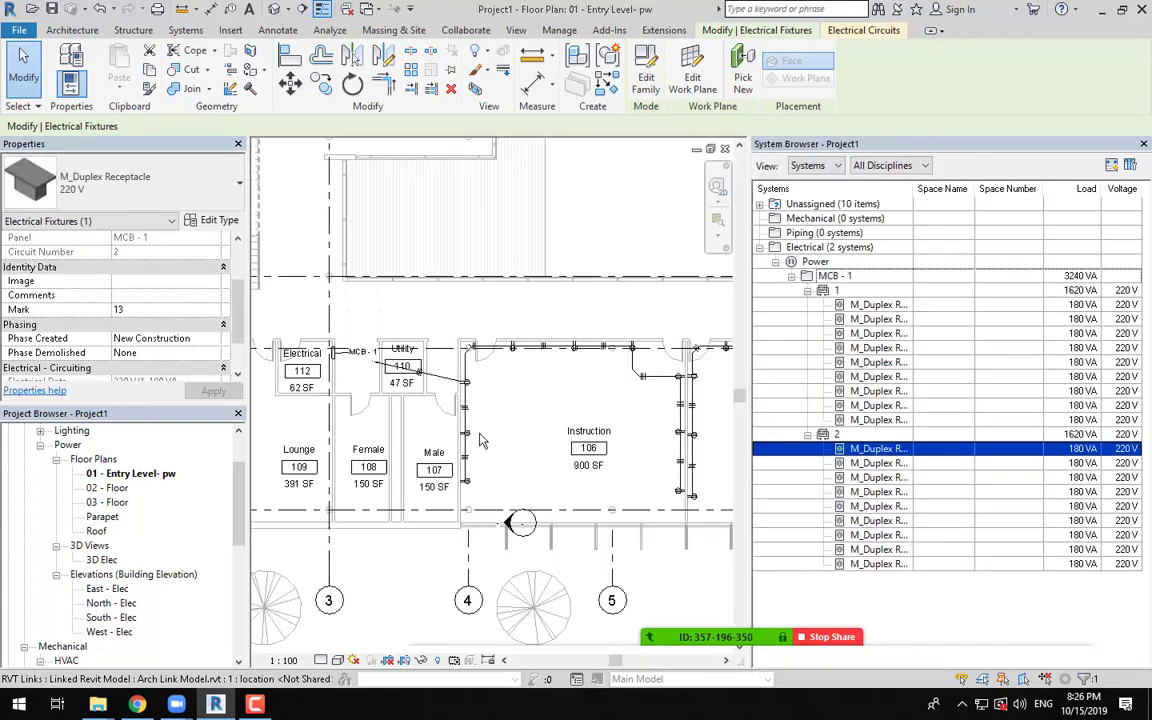
# Step: Select circuit 2 of MCB - 1 in the System Browser and convert it to chamfered wiring for Instruction room 105
pyautogui.scroll(-2, 571, 421)
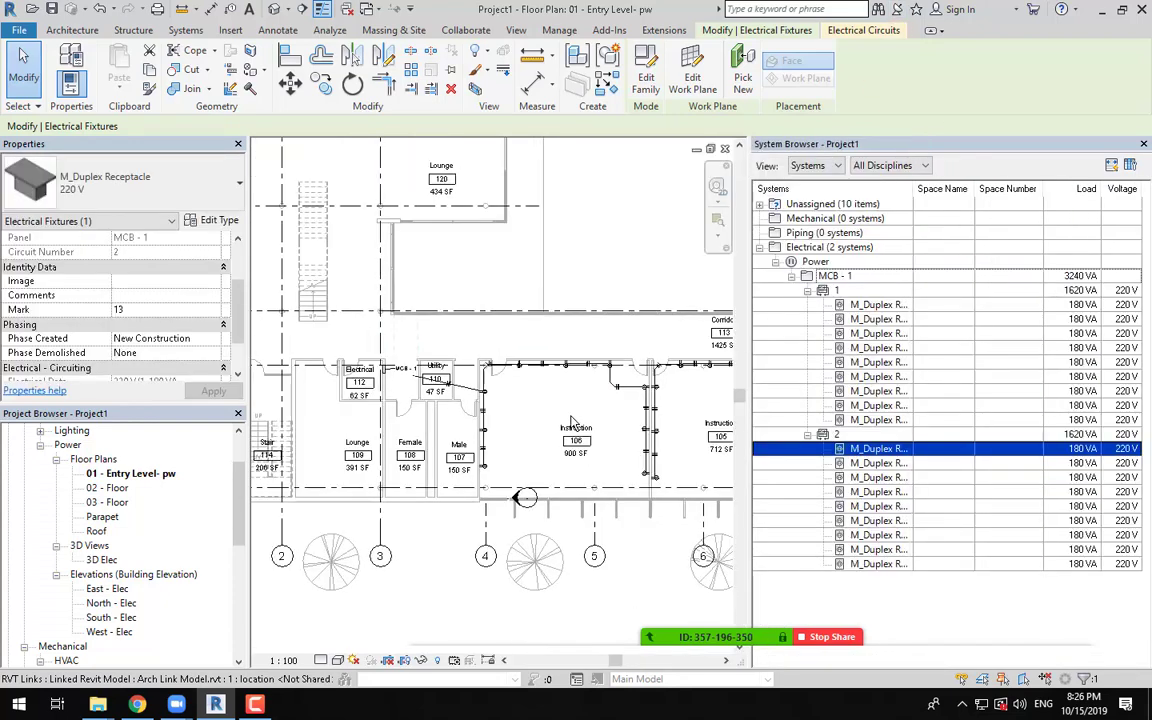
pyautogui.click(858, 436)
pyautogui.scroll(-1, 672, 546)
pyautogui.moveTo(623, 546); pyautogui.dragTo(474, 567, button='middle')
pyautogui.moveTo(623, 512); pyautogui.dragTo(668, 483, button='middle')
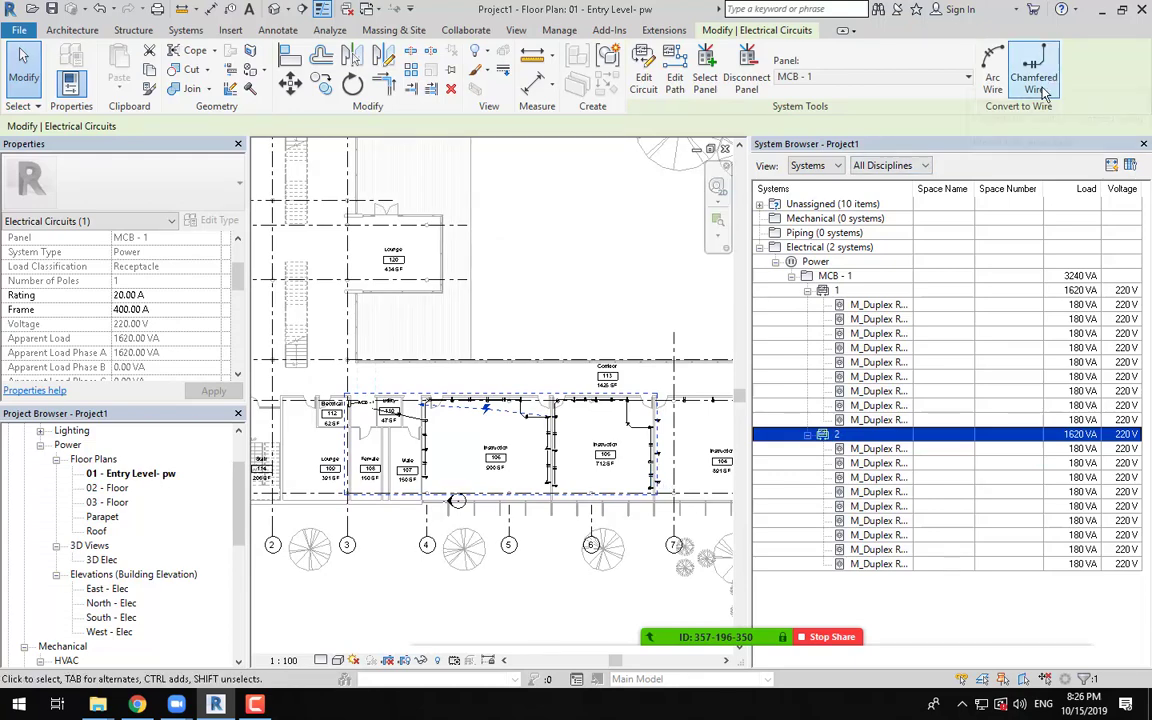
pyautogui.keyDown('ctrl'); pyautogui.click(858, 449); pyautogui.keyUp('ctrl')
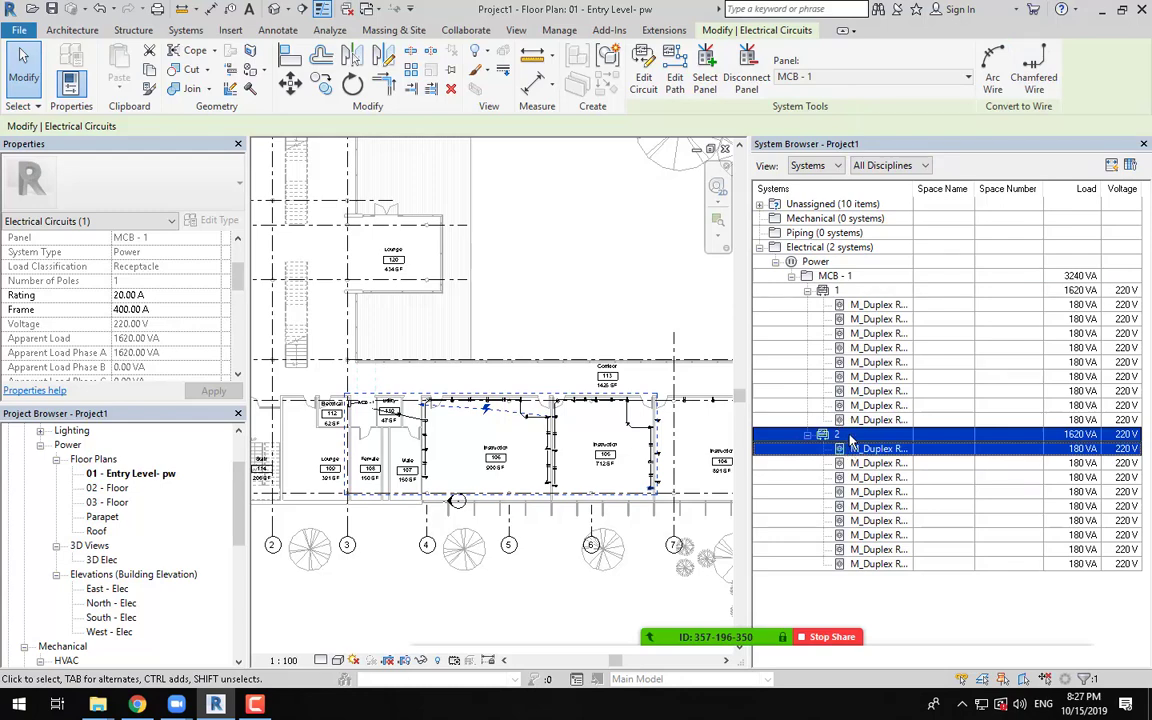
pyautogui.click(850, 438)
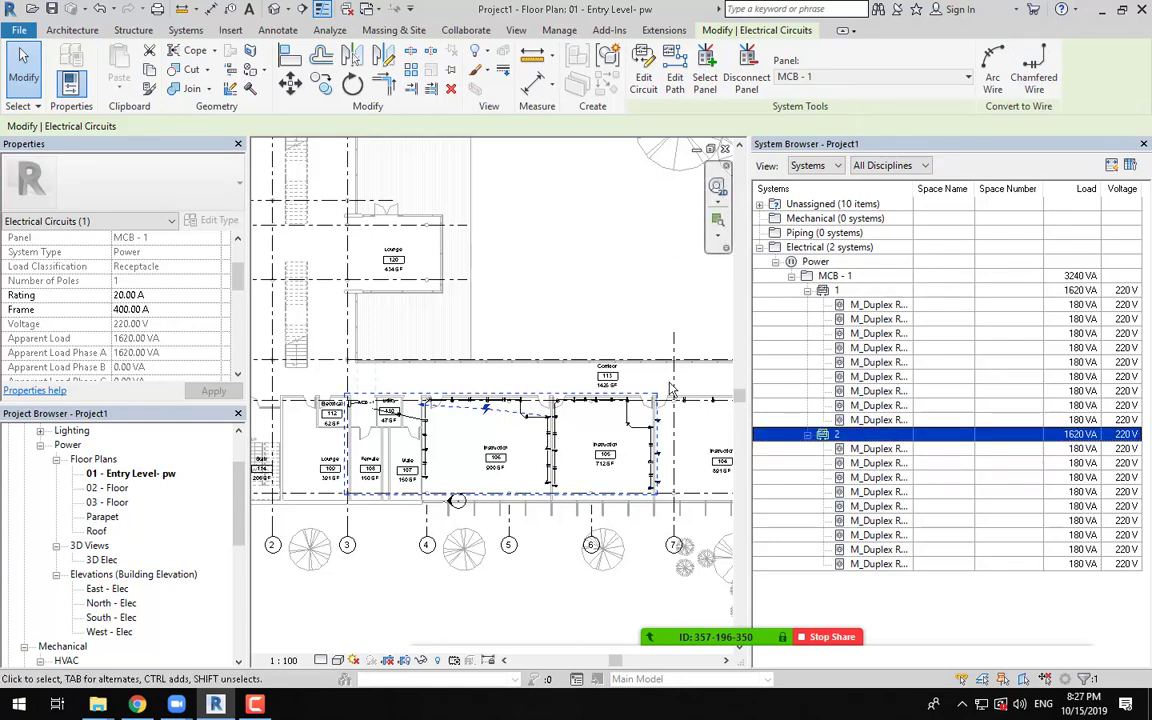
pyautogui.click(1033, 70)
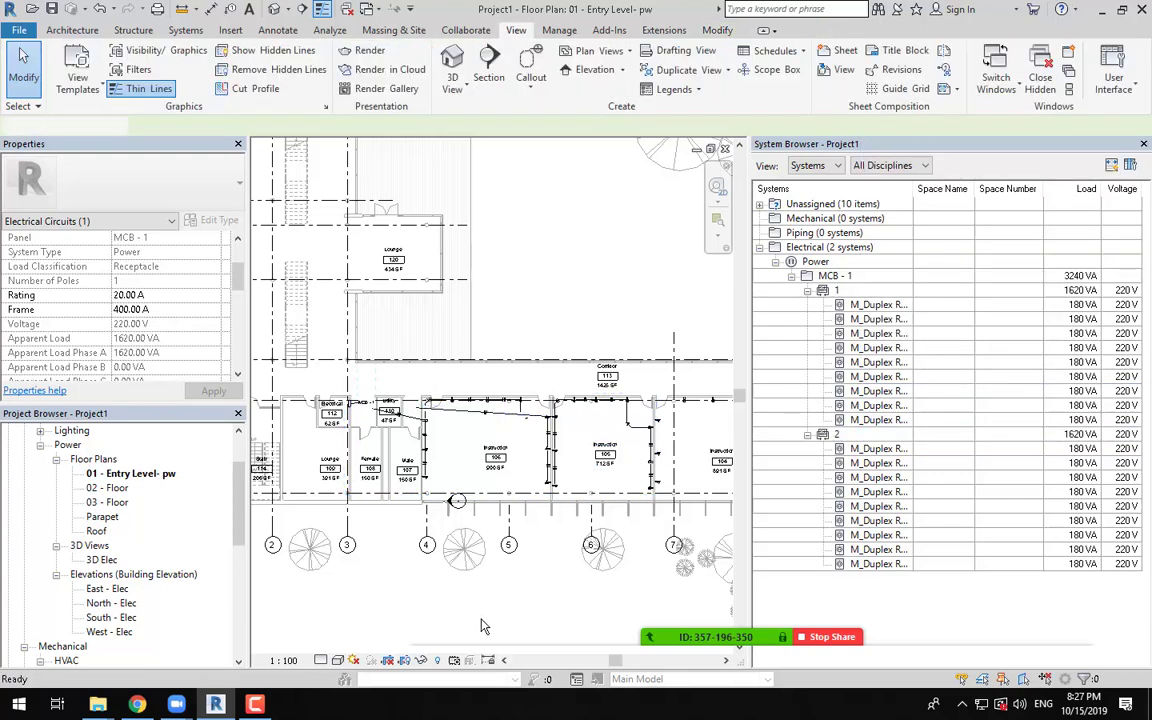
pyautogui.scroll(3, 490, 404)
pyautogui.press('Escape')
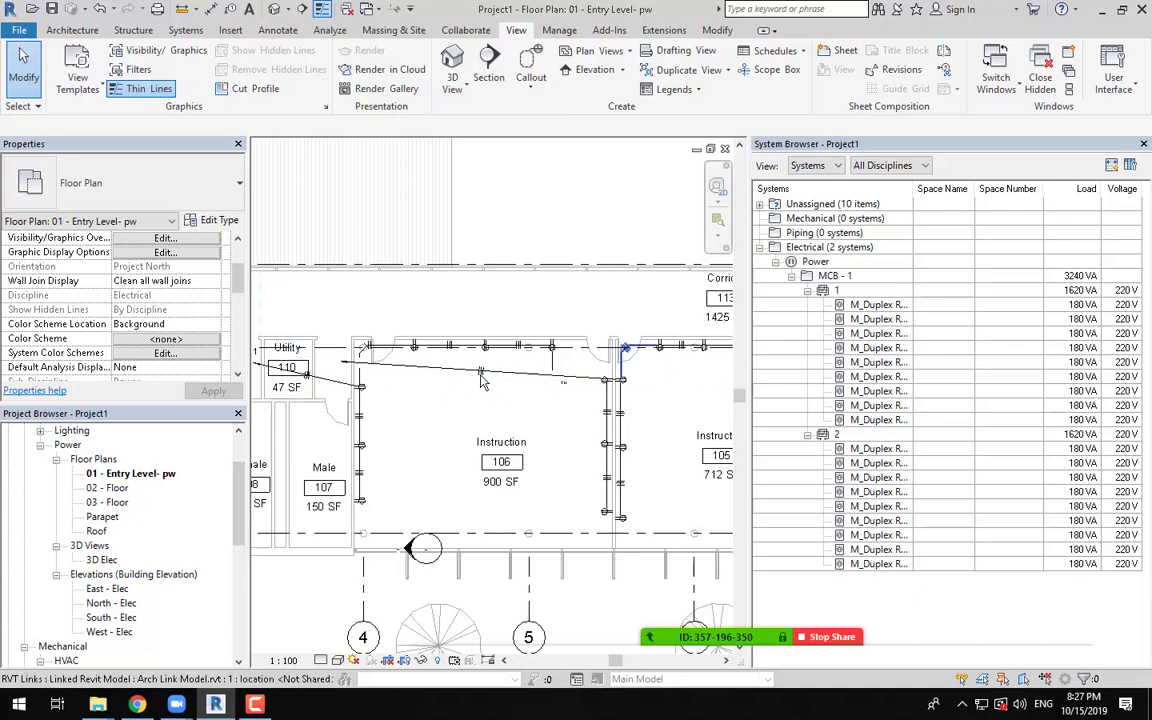
# Step: Select circuits 2 and 1 in the System Browser in turn to compare the rooms they cover in the plan
pyautogui.scroll(-1, 455, 472)
pyautogui.scroll(-1, 456, 466)
pyautogui.moveTo(474, 448); pyautogui.dragTo(442, 450, button='middle')
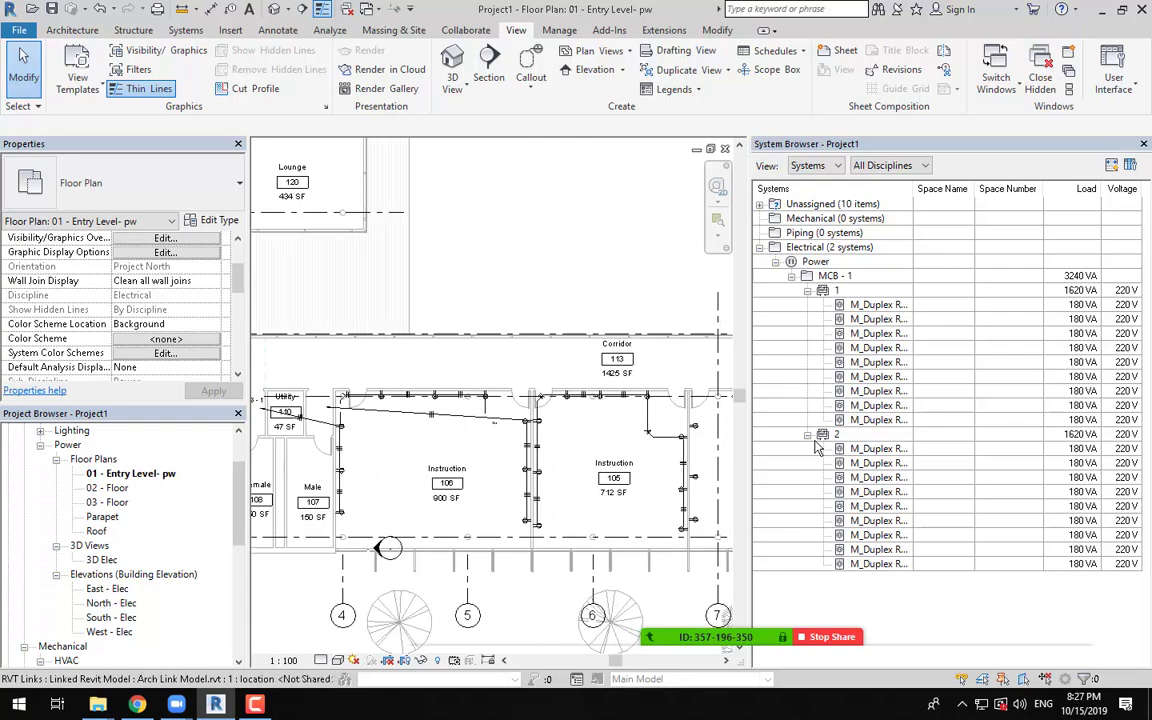
pyautogui.click(855, 436)
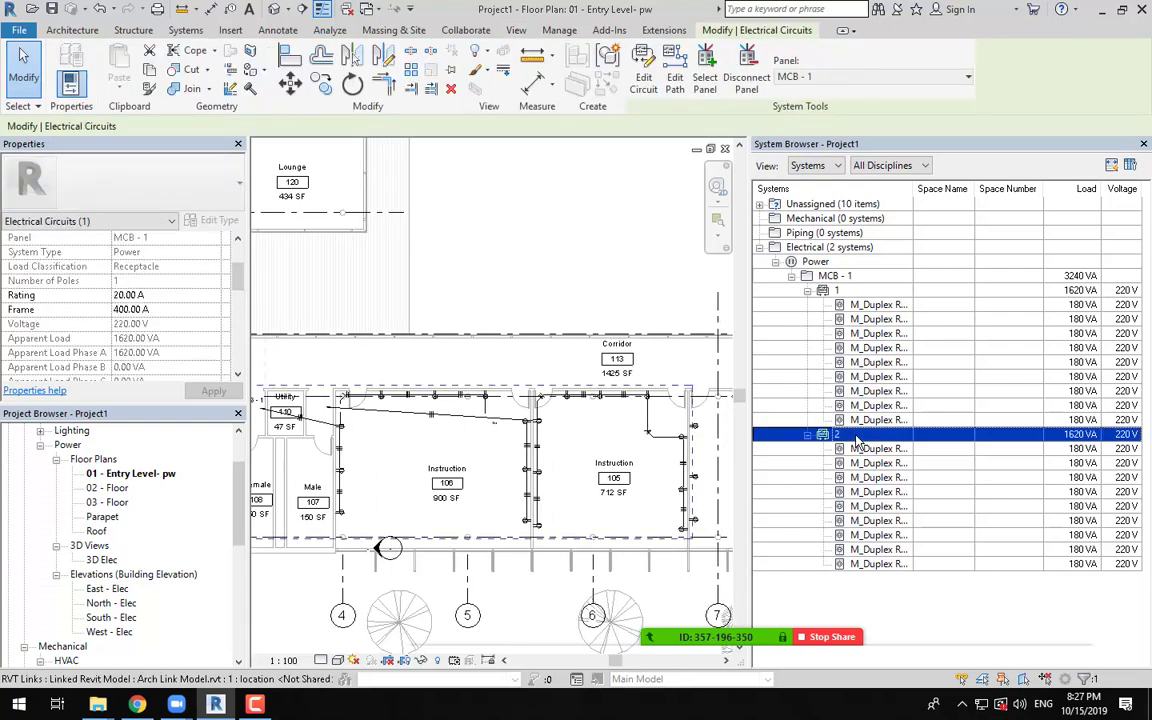
pyautogui.click(849, 292)
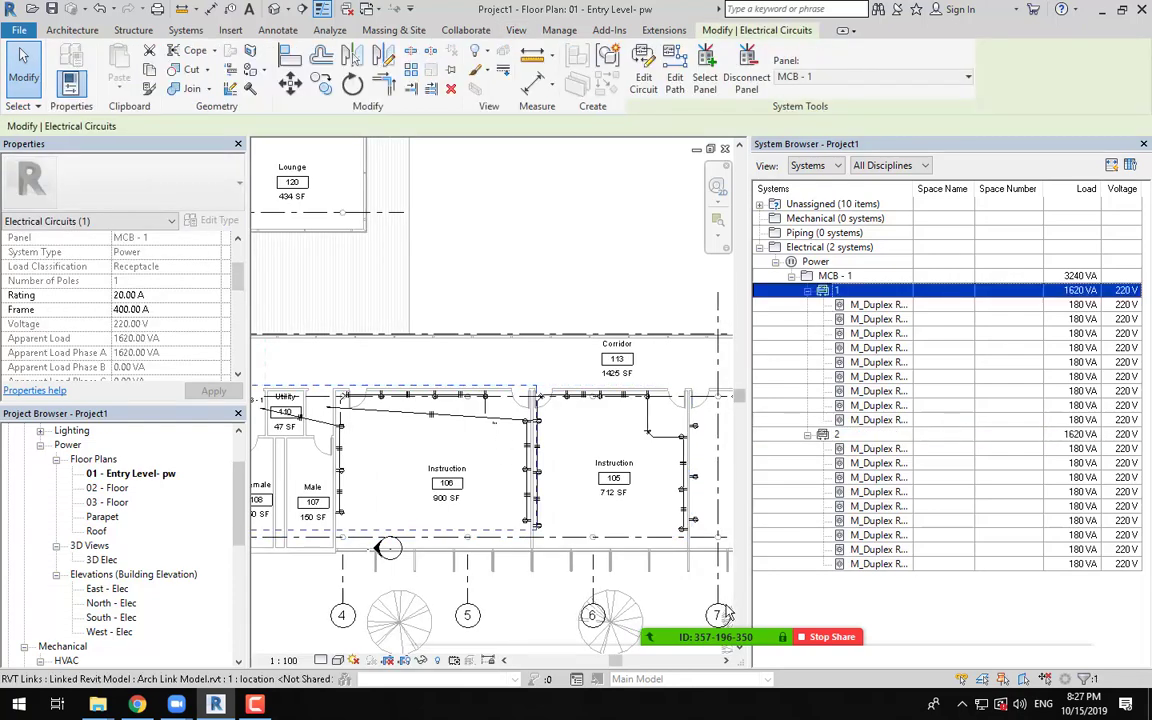
pyautogui.press('Escape')
pyautogui.scroll(-2, 646, 537)
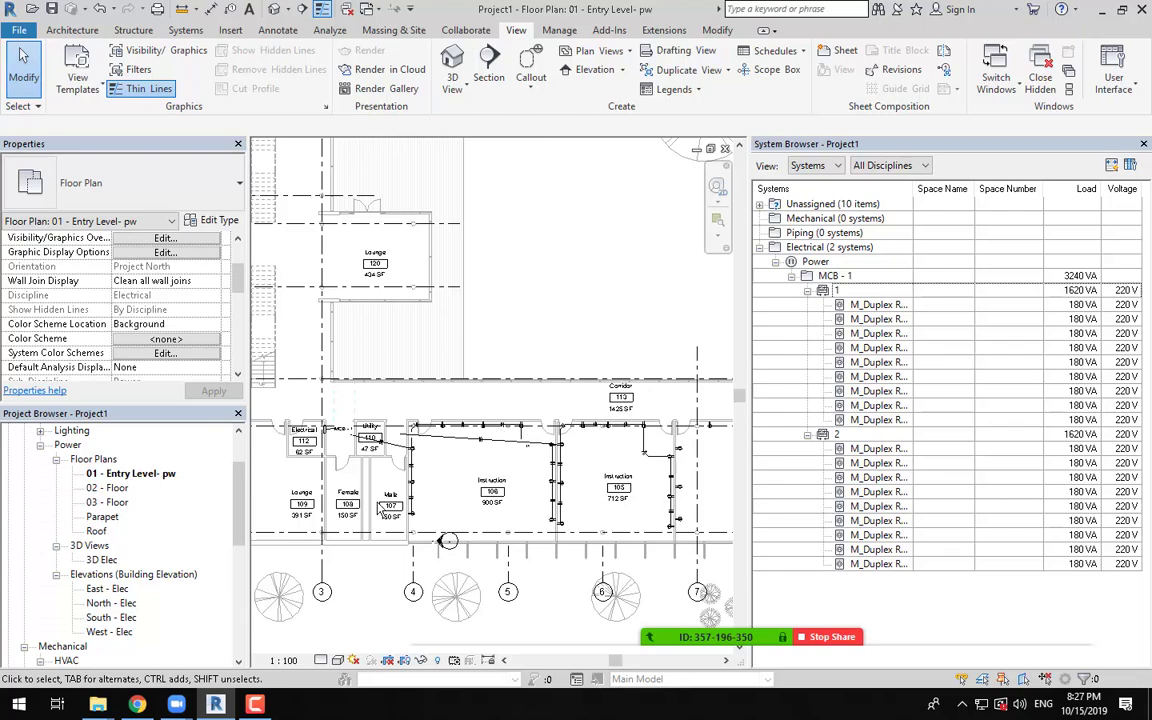
pyautogui.click(256, 706)
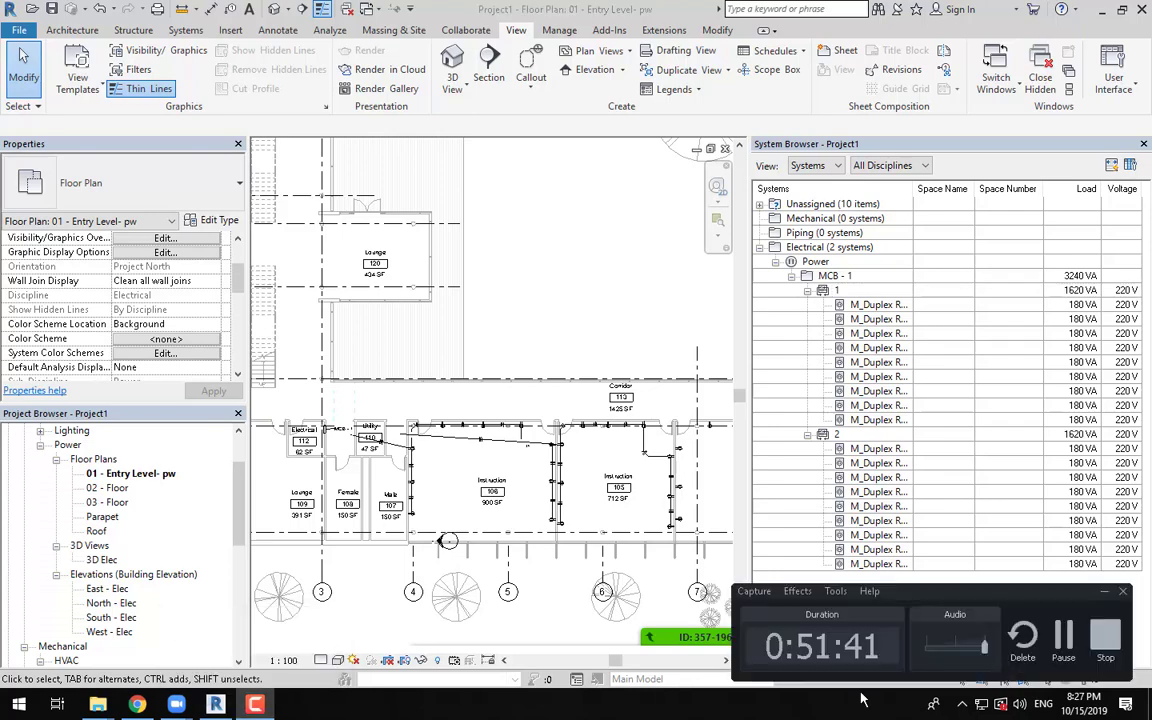
pyautogui.click(1070, 628)
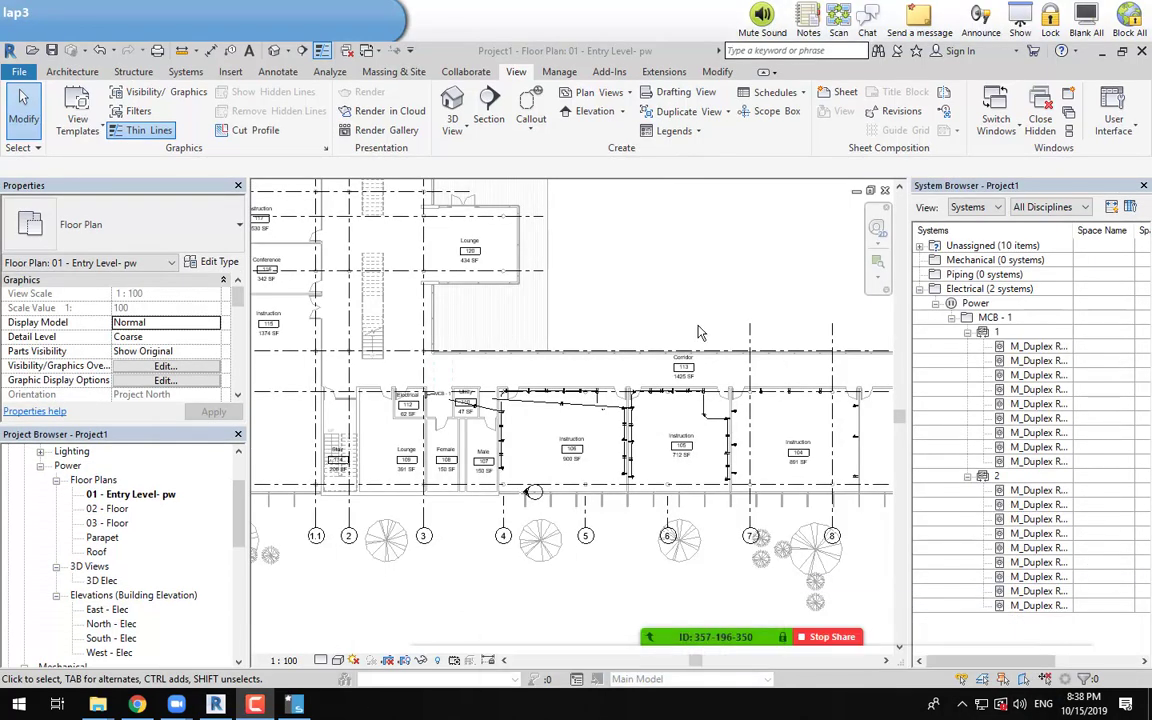
# Step: Examine the entry-level plan around panelboard MCB - 1, Electrical room 112 and Electrical room 118
pyautogui.scroll(-2, 632, 300)
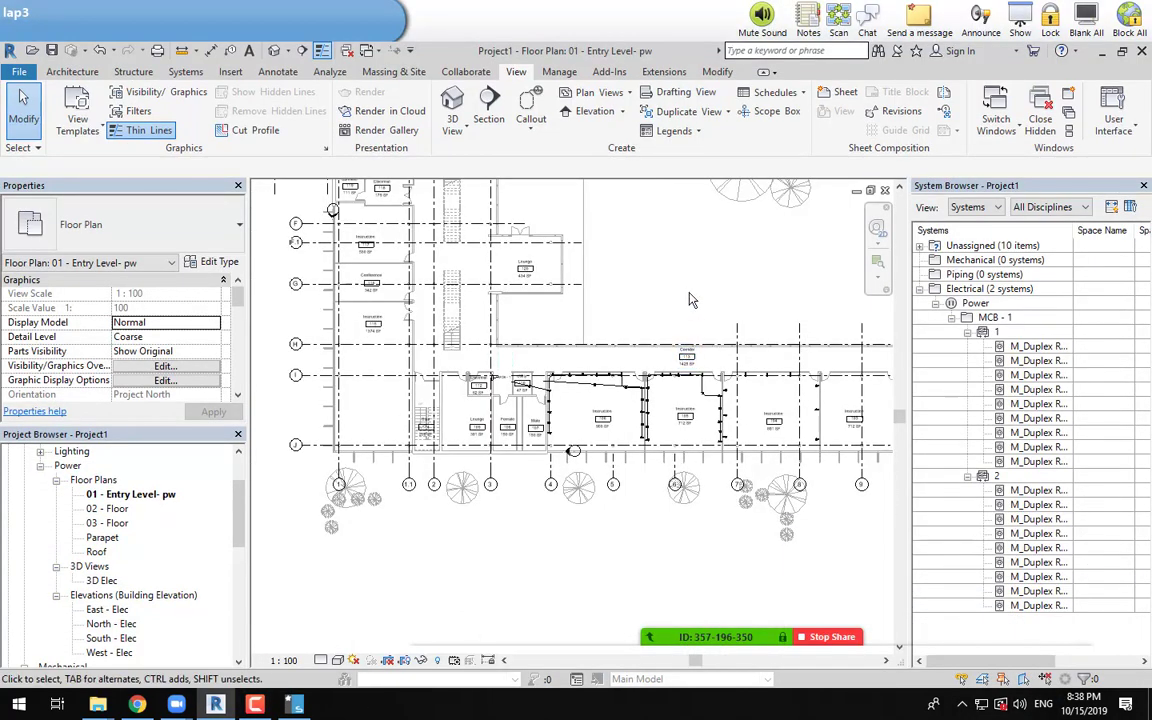
pyautogui.scroll(1, 630, 330)
pyautogui.scroll(1, 562, 507)
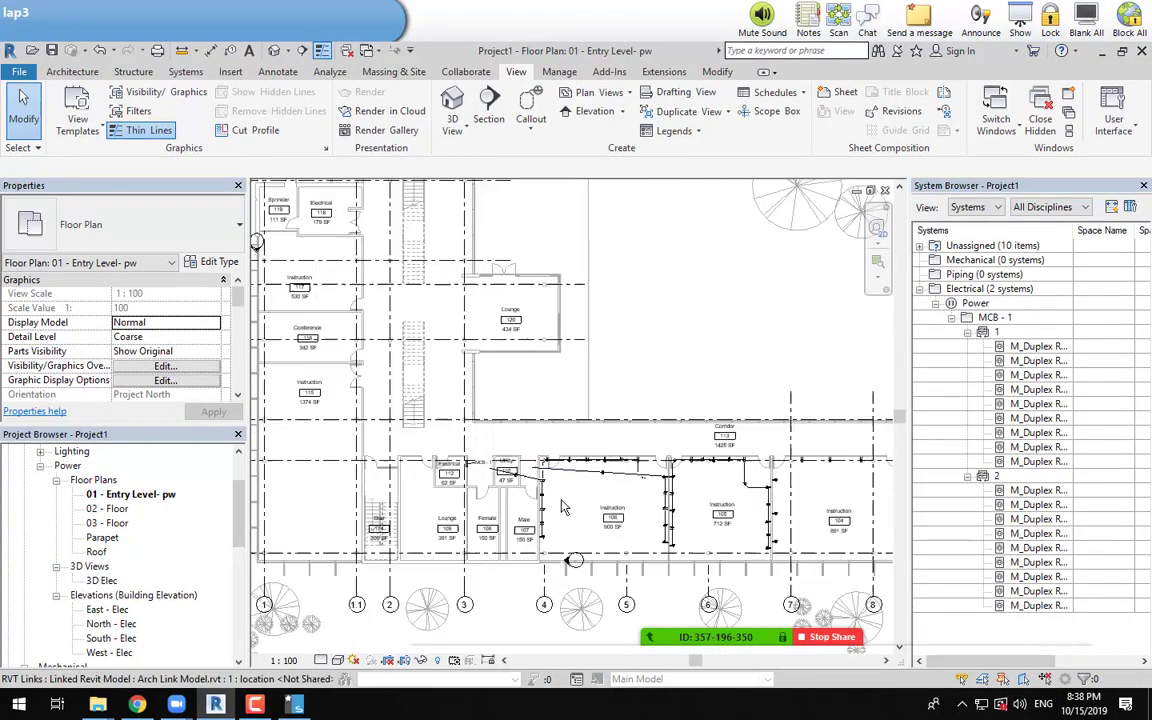
pyautogui.scroll(1, 530, 485)
pyautogui.scroll(1, 460, 460)
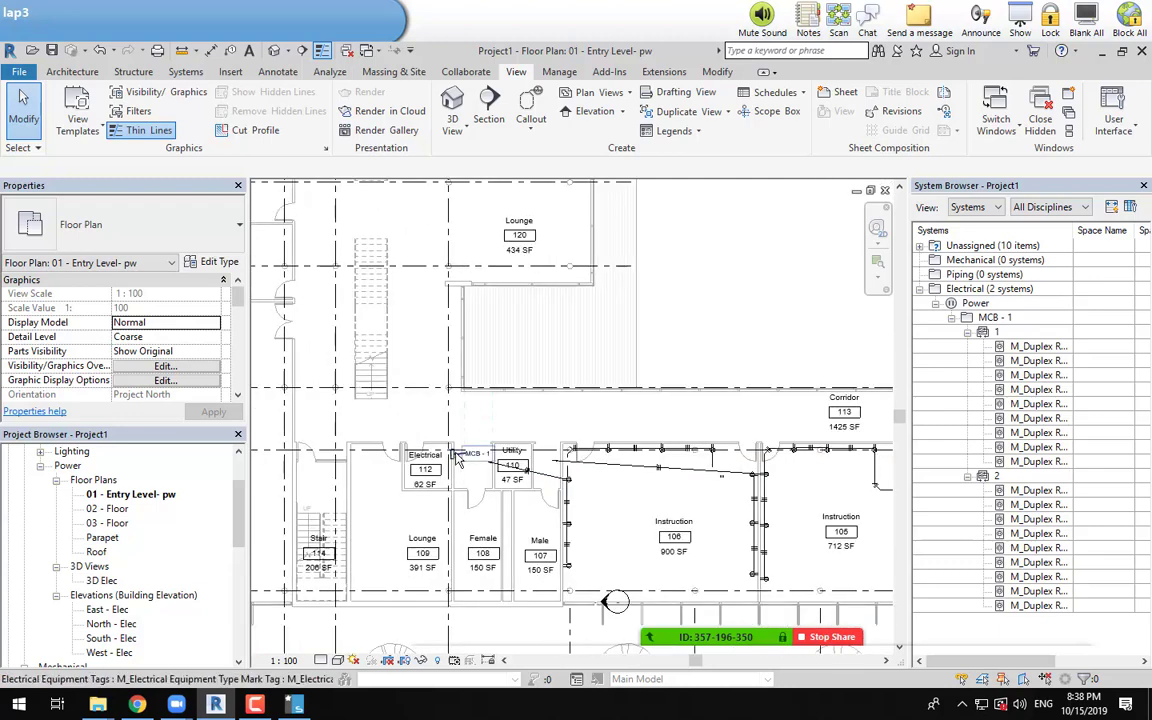
pyautogui.scroll(-2, 498, 408)
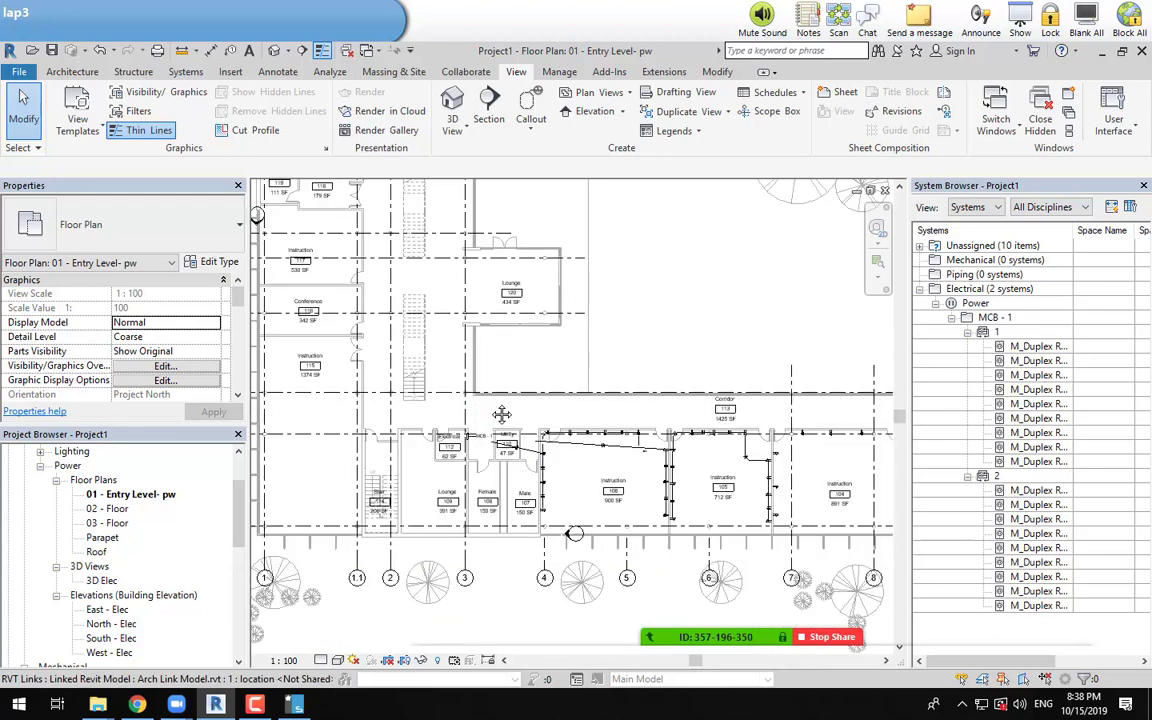
pyautogui.moveTo(502, 413); pyautogui.dragTo(541, 503, button='middle')
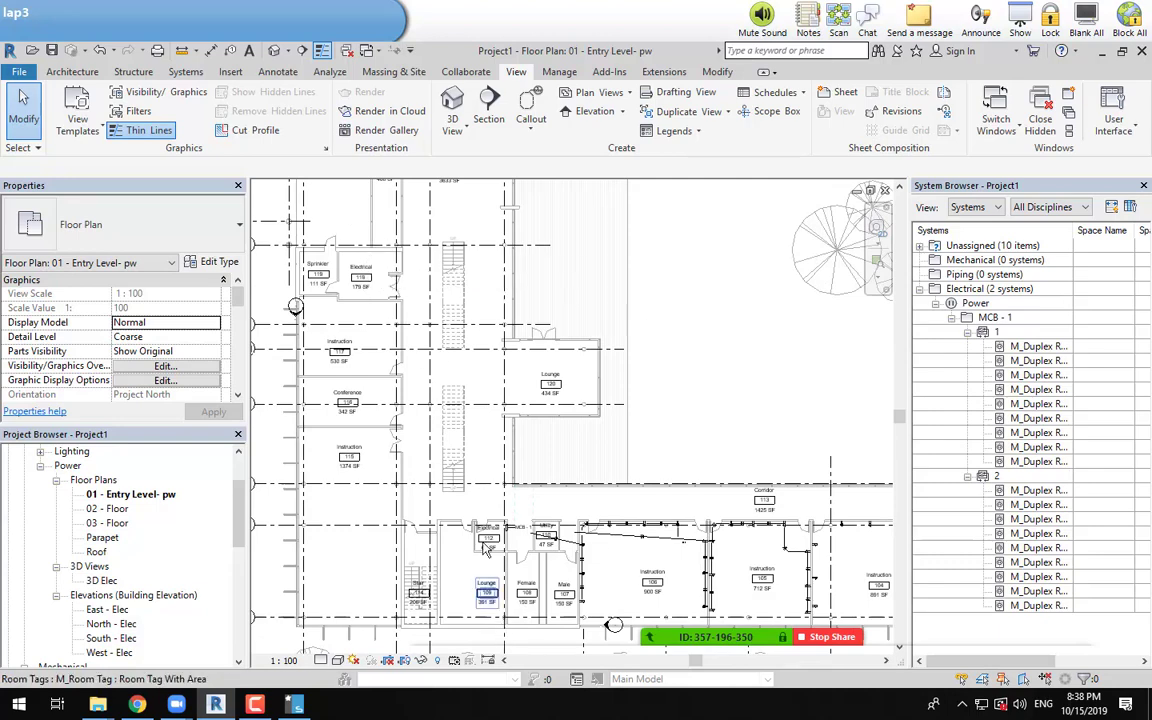
pyautogui.scroll(2, 507, 541)
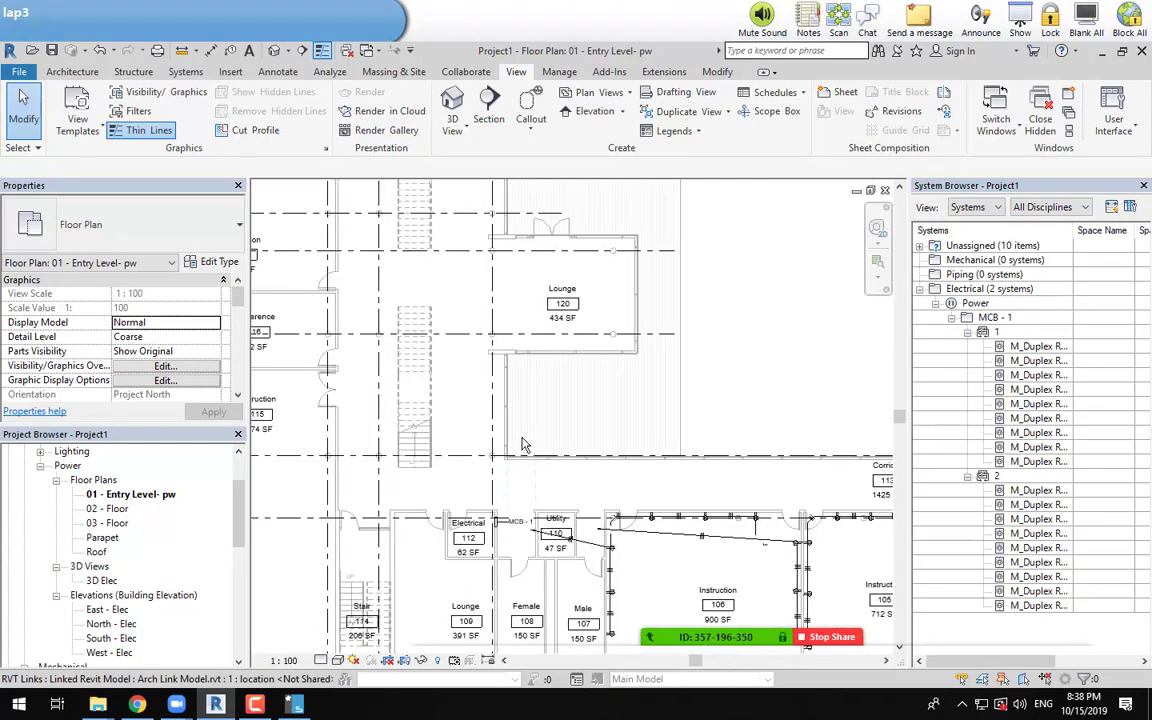
pyautogui.scroll(-2, 490, 401)
pyautogui.moveTo(497, 405); pyautogui.dragTo(540, 496, button='middle')
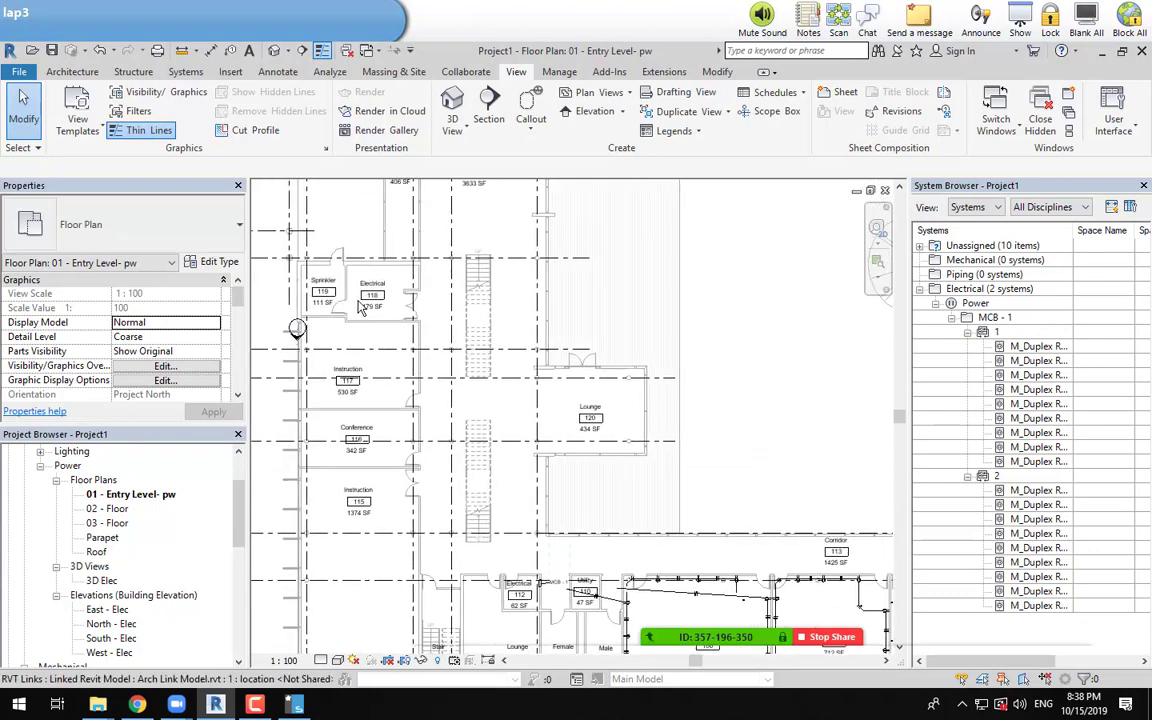
pyautogui.scroll(2, 353, 307)
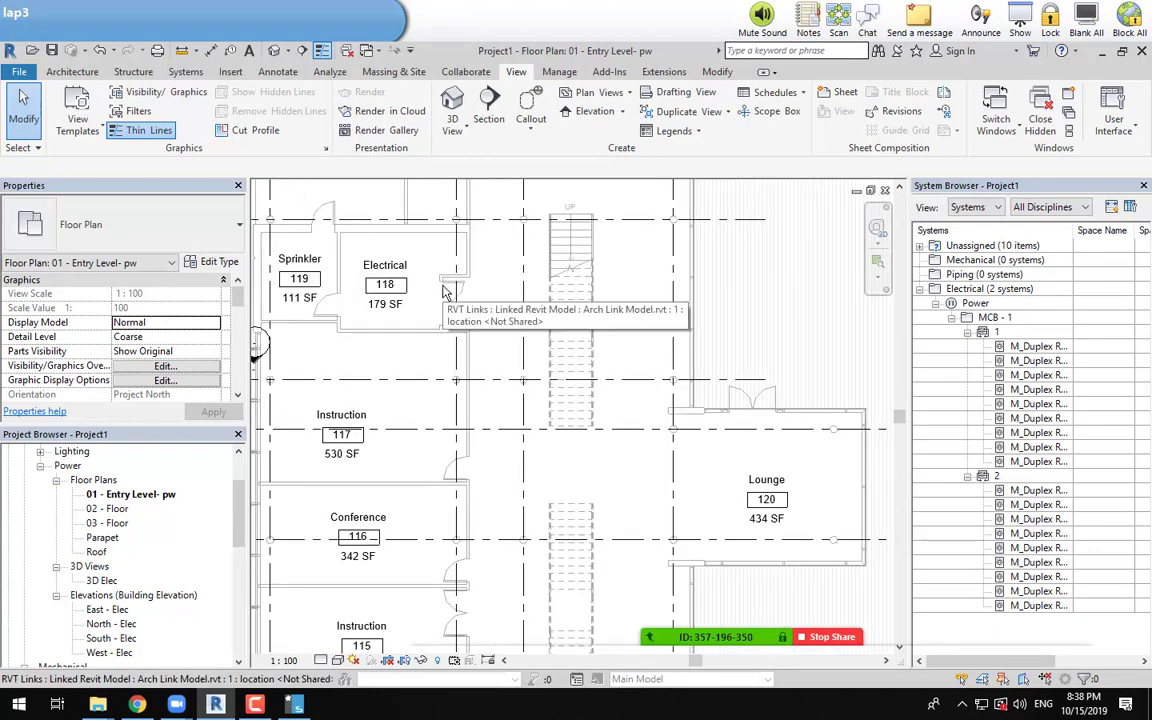
pyautogui.scroll(2, 424, 240)
pyautogui.moveTo(424, 240); pyautogui.dragTo(467, 284, button='middle')
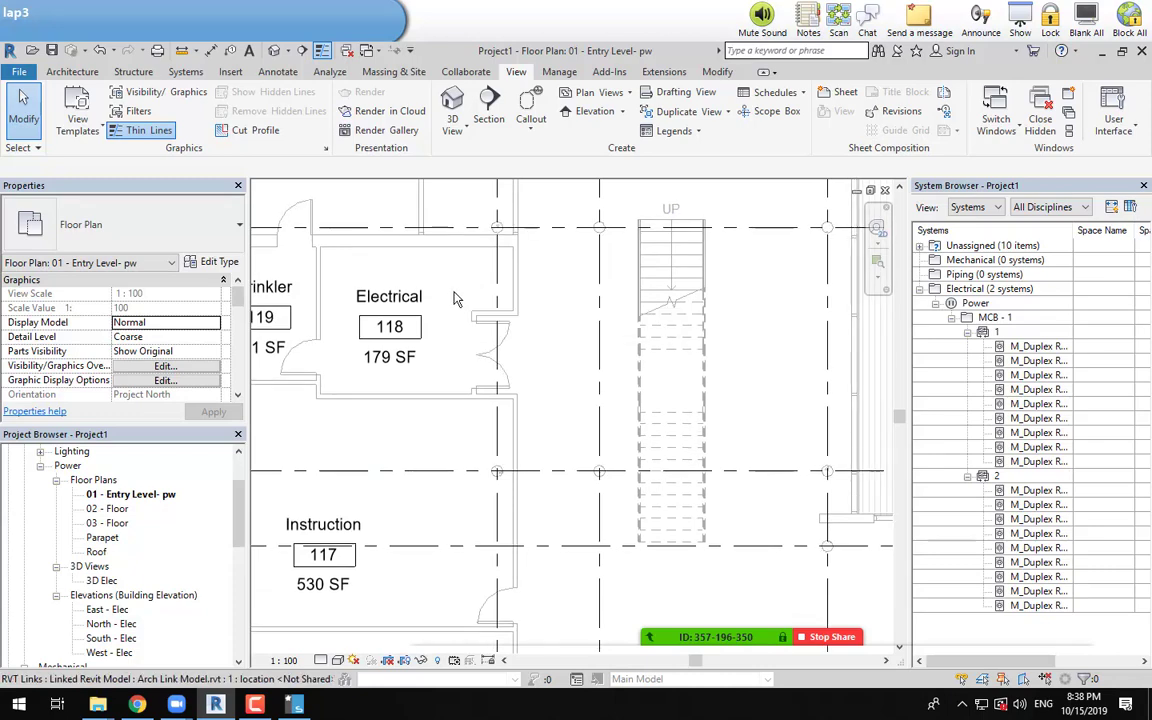
# Step: Switch to NetSupport School, start showing the teacher's screen to the students, and return to the Revit plan
pyautogui.click(185, 72)
pyautogui.click(294, 704)
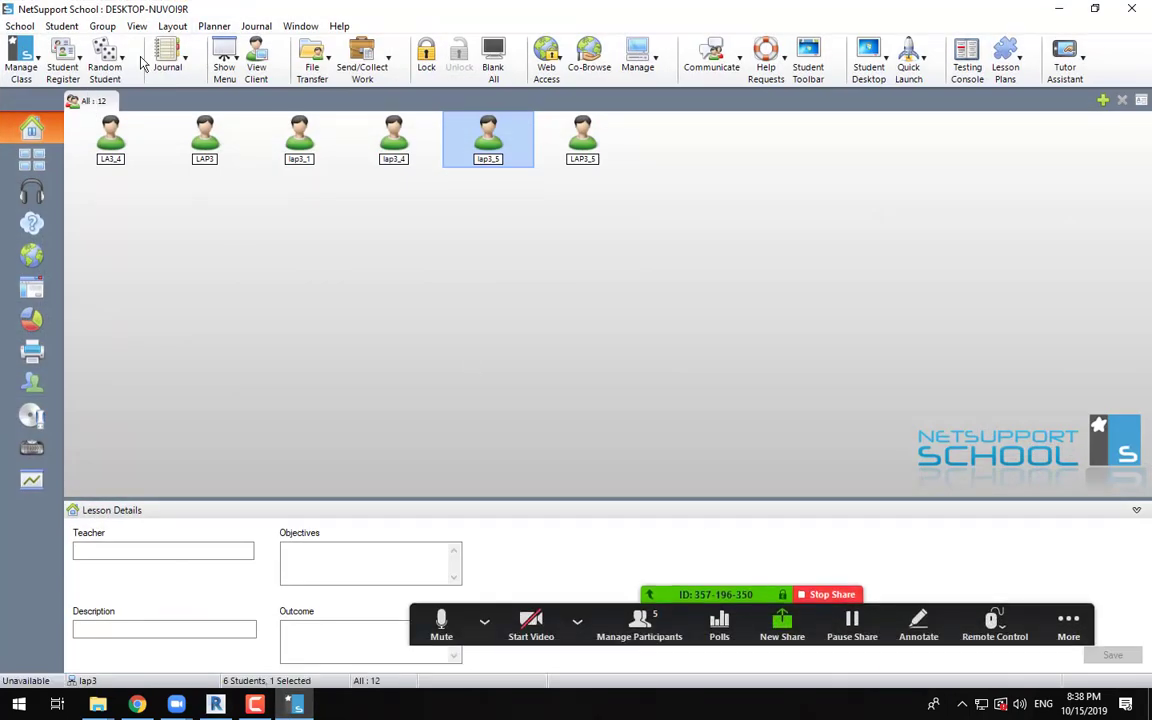
pyautogui.click(222, 62)
pyautogui.click(262, 101)
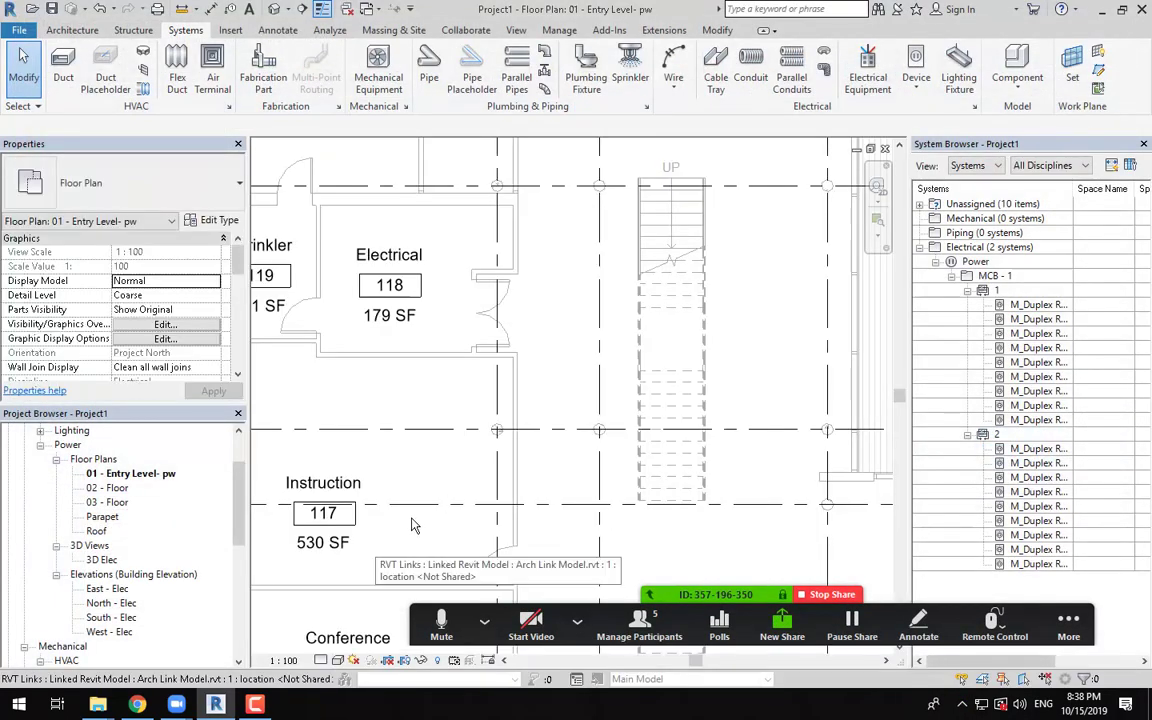
# Step: Place a 125 A M_Lighting and Appliance Panelboard - 380 V MLO at elevation 1200 on the upper wall of Electrical room 118
pyautogui.moveTo(386, 323); pyautogui.dragTo(529, 401, button='middle')
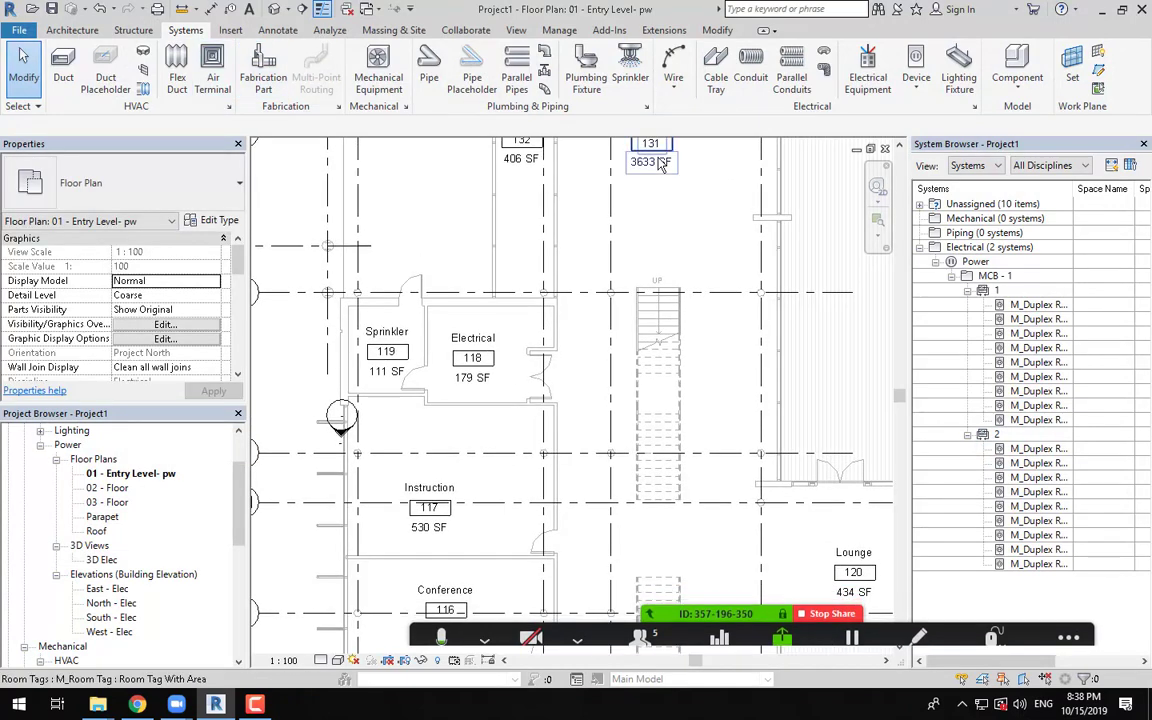
pyautogui.click(868, 62)
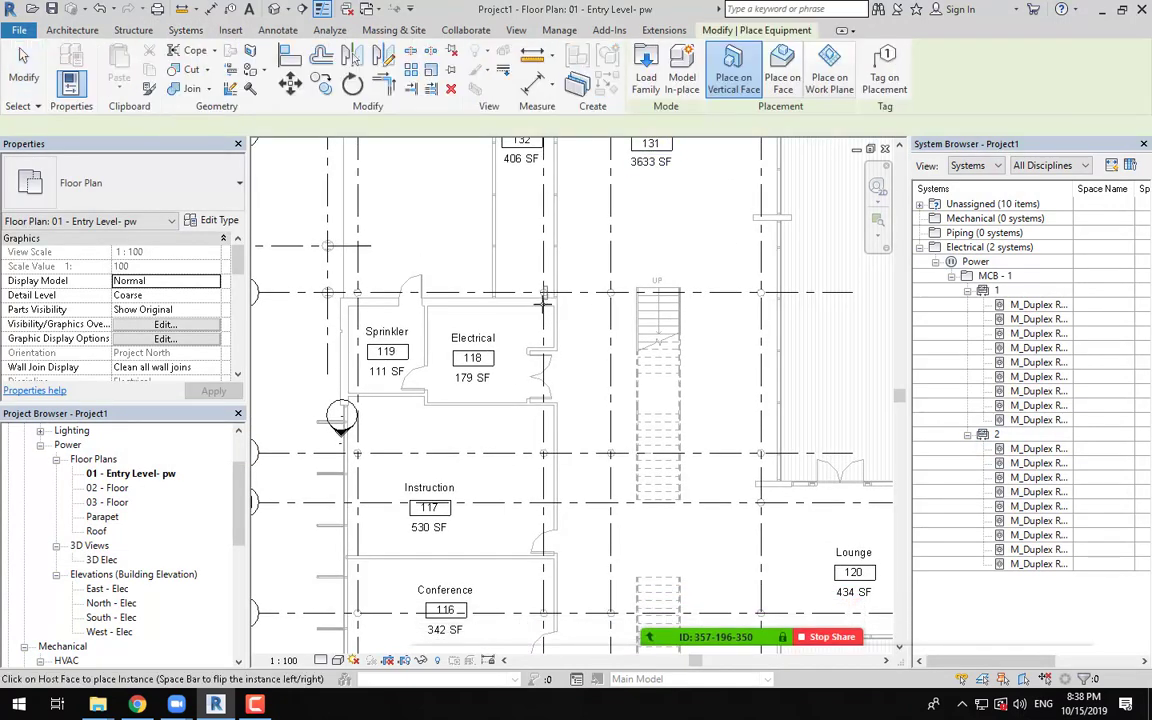
pyautogui.scroll(4, 496, 306)
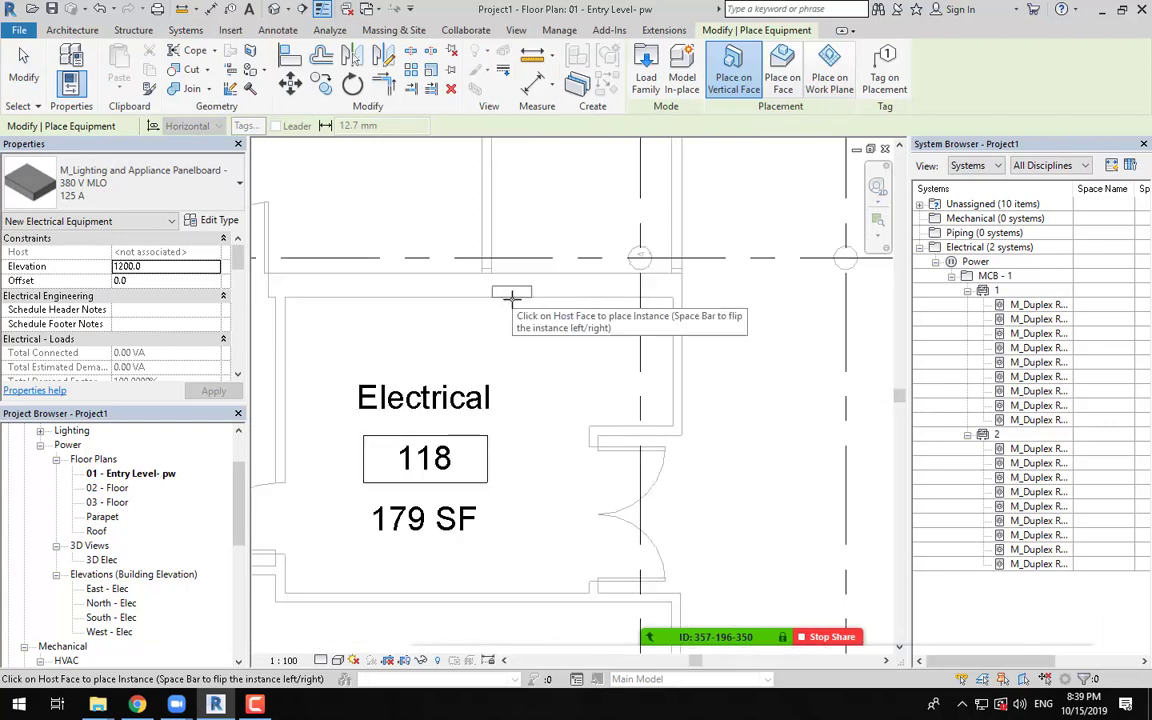
pyautogui.click(511, 297)
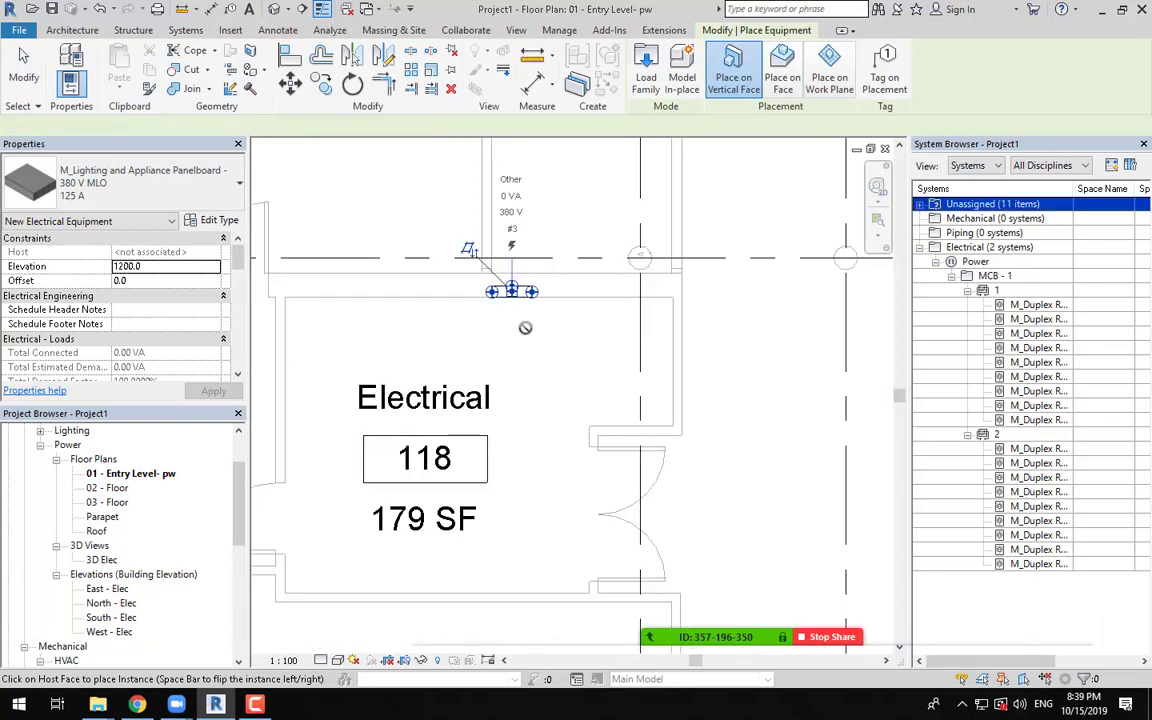
pyautogui.press('Escape')
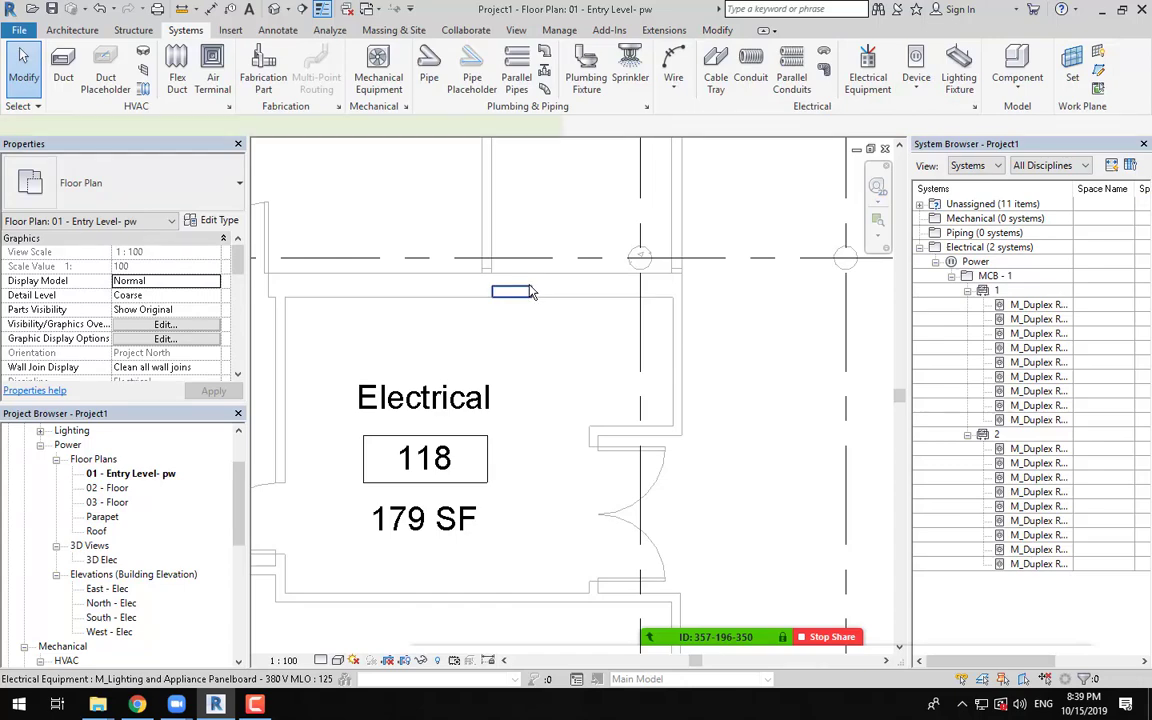
# Step: Review the properties of the panelboard in Electrical room 118 and examine its location relative to MCB - 1 beside Electrical room 112
pyautogui.click(511, 291)
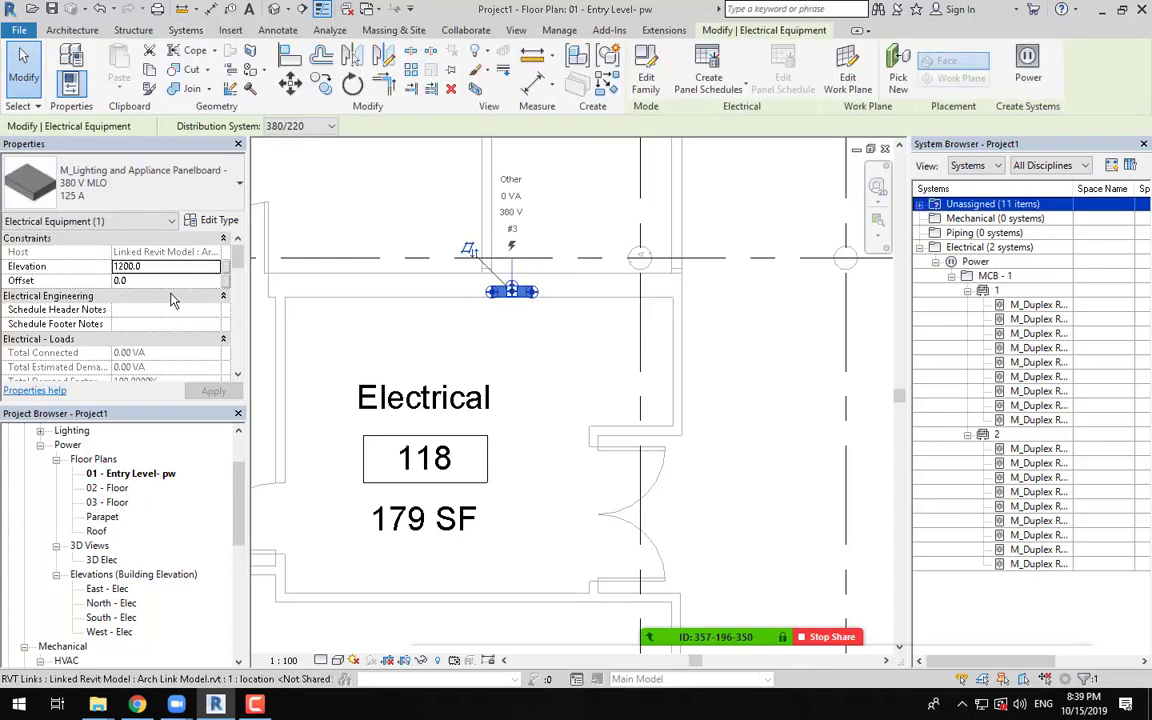
pyautogui.scroll(-8, 170, 300)
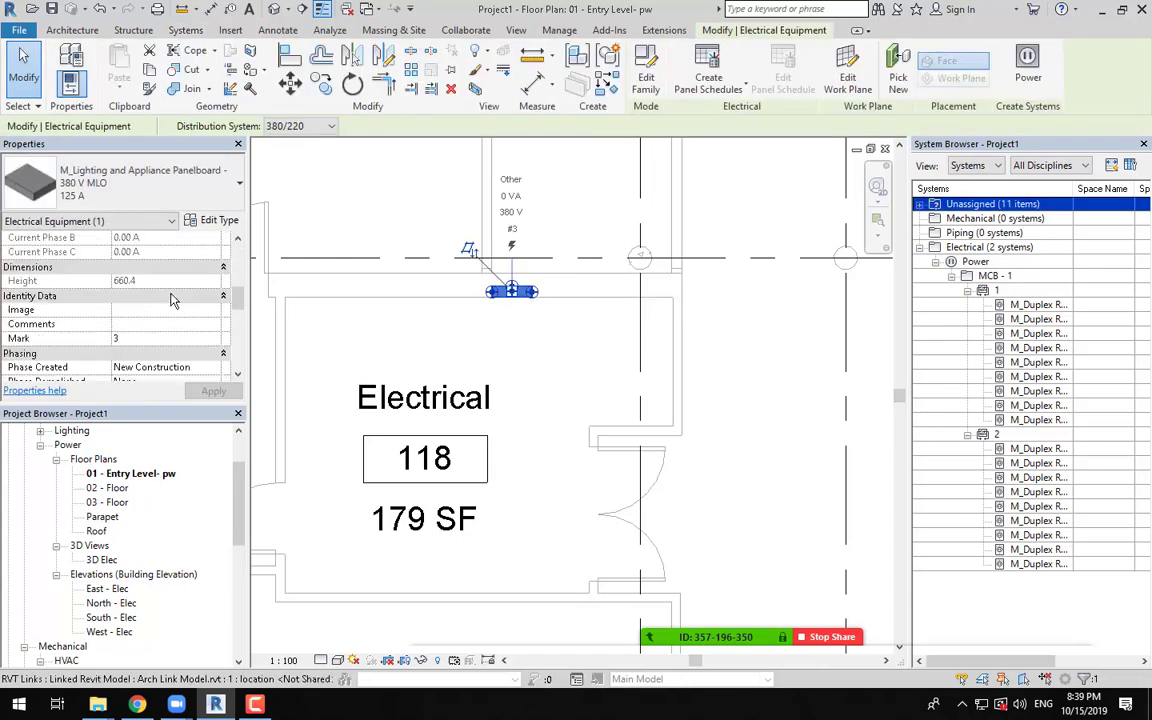
pyautogui.click(576, 360)
pyautogui.scroll(-10, 590, 380)
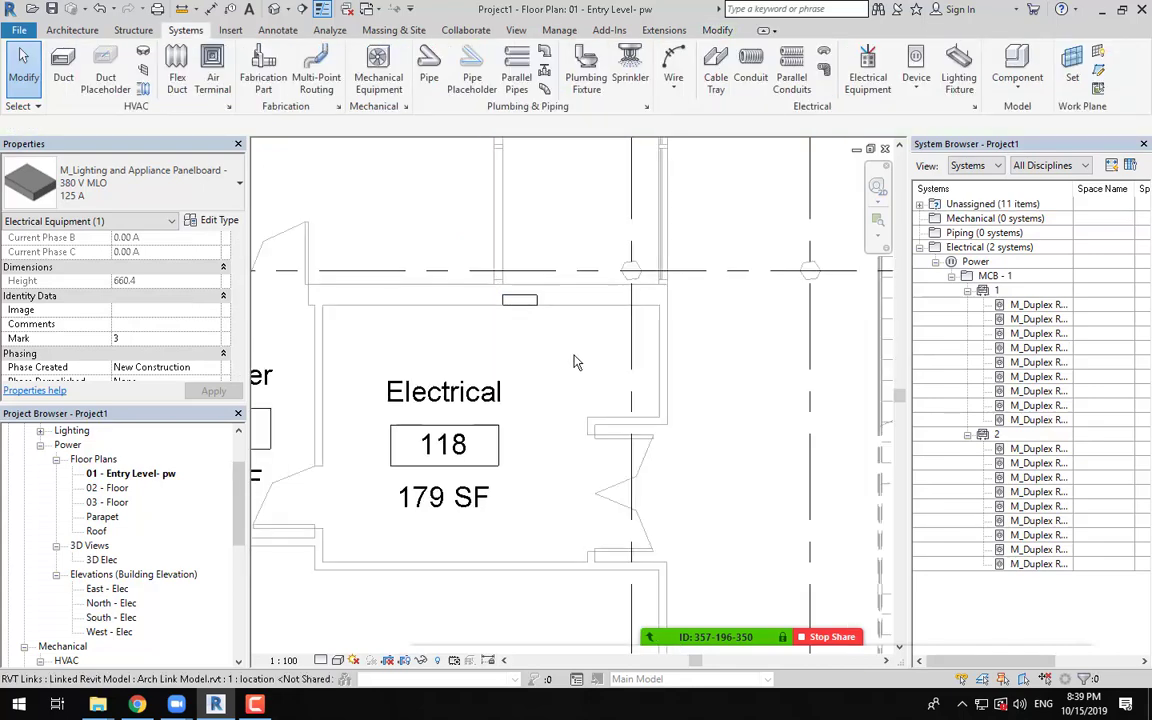
pyautogui.scroll(10, 620, 408)
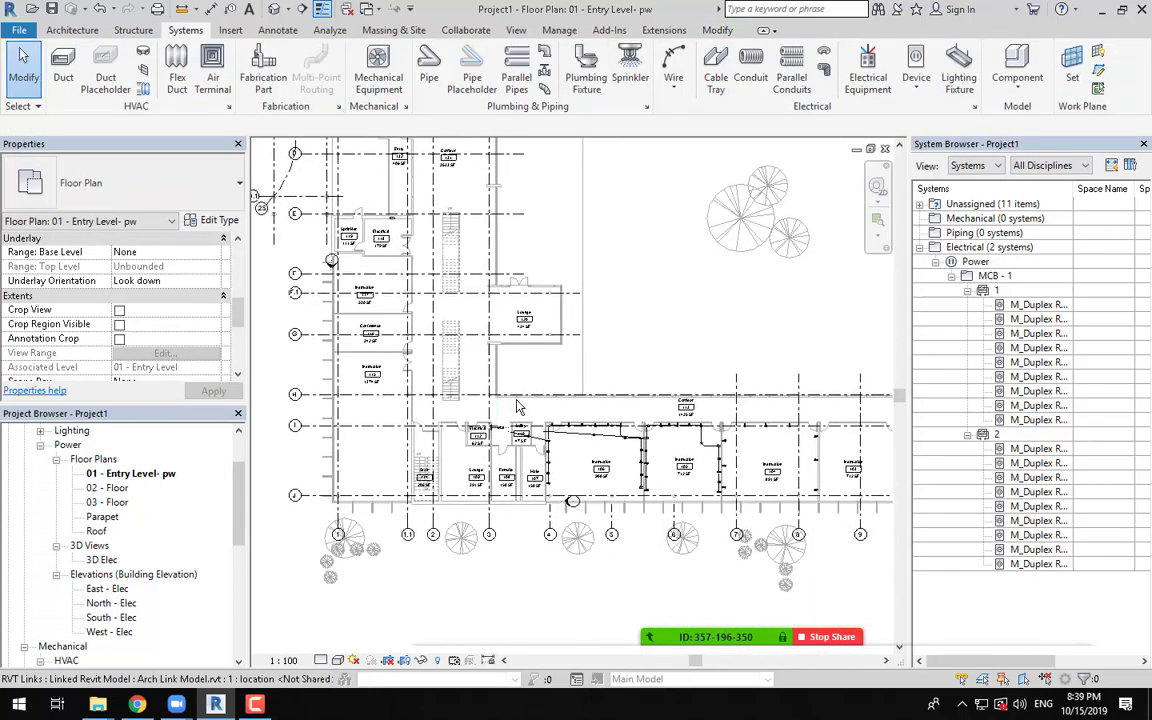
pyautogui.scroll(2, 484, 445)
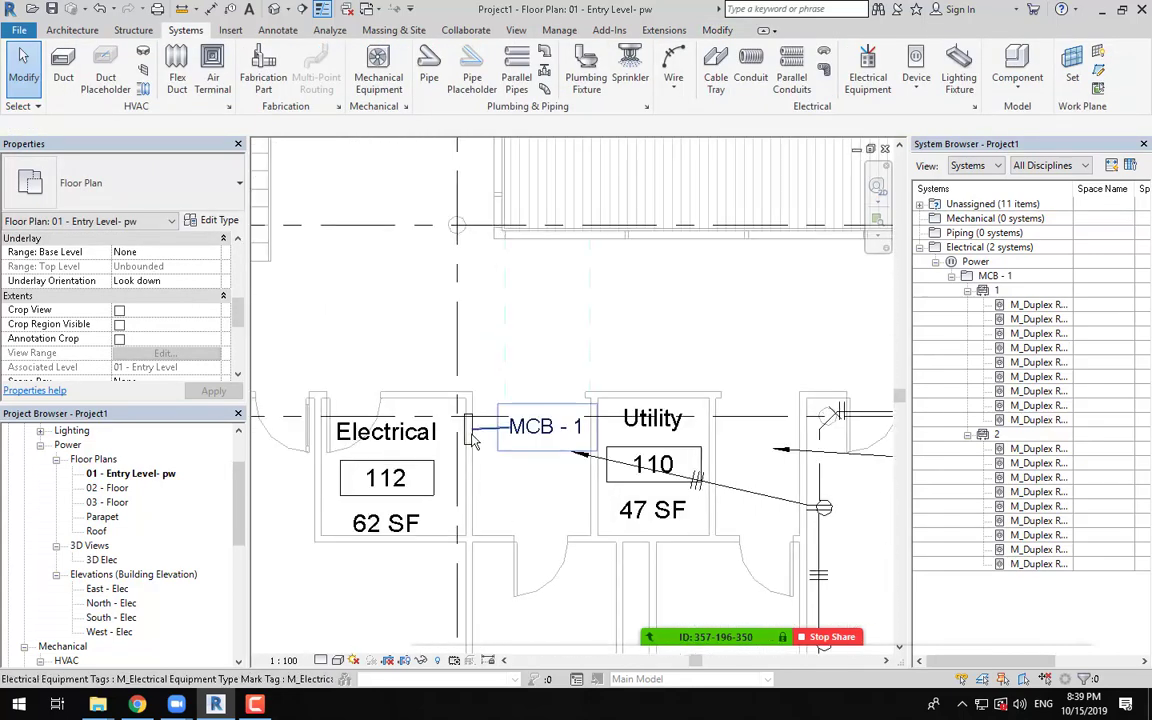
pyautogui.scroll(-6, 464, 335)
pyautogui.scroll(8, 464, 330)
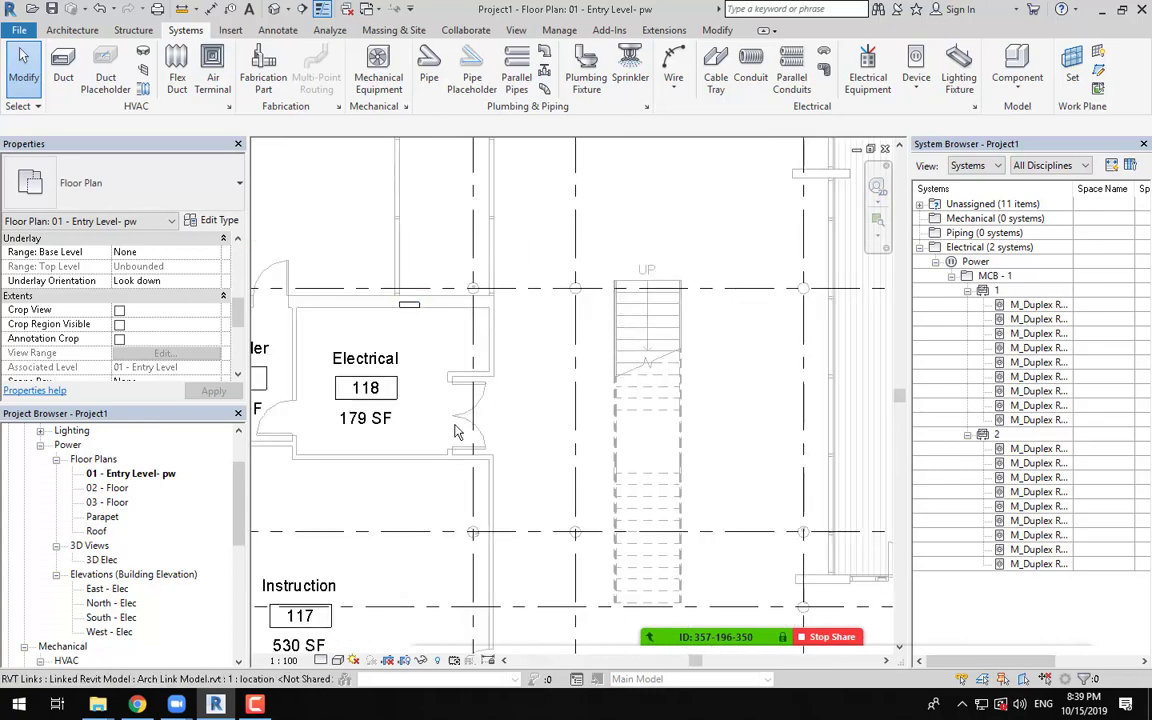
pyautogui.scroll(-5, 488, 348)
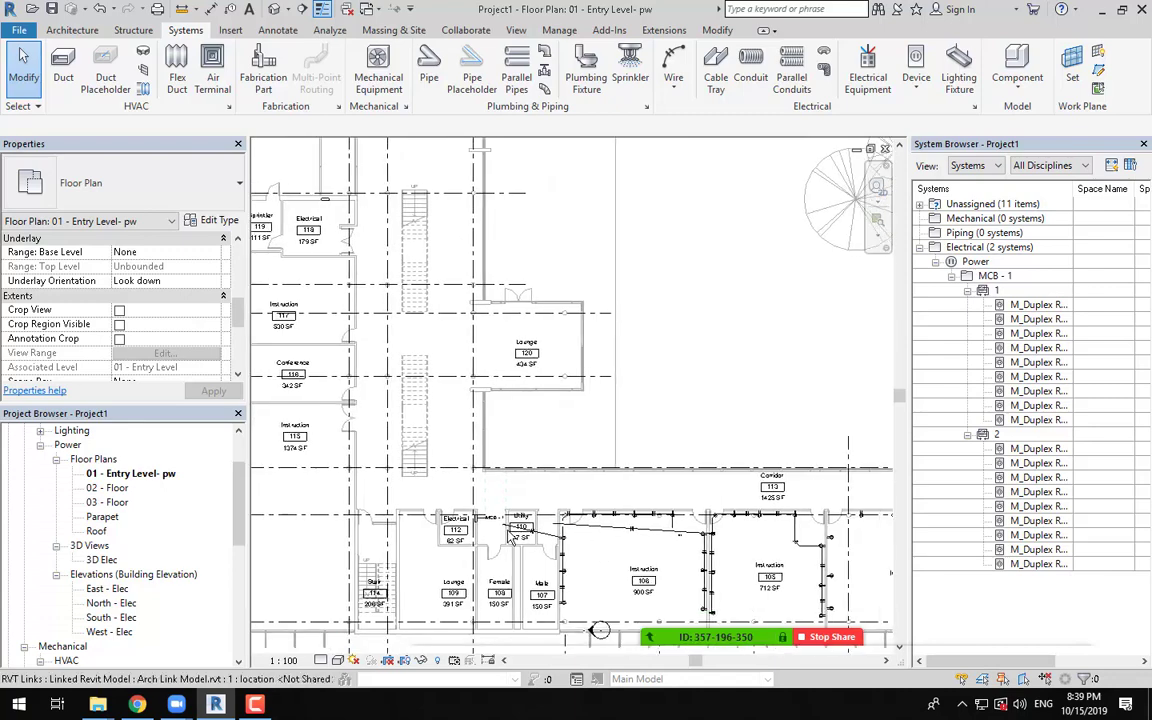
# Step: Create a power circuit for panelboard MCB - 1 beside Electrical room 112
pyautogui.moveTo(339, 199); pyautogui.dragTo(373, 234, button='middle')
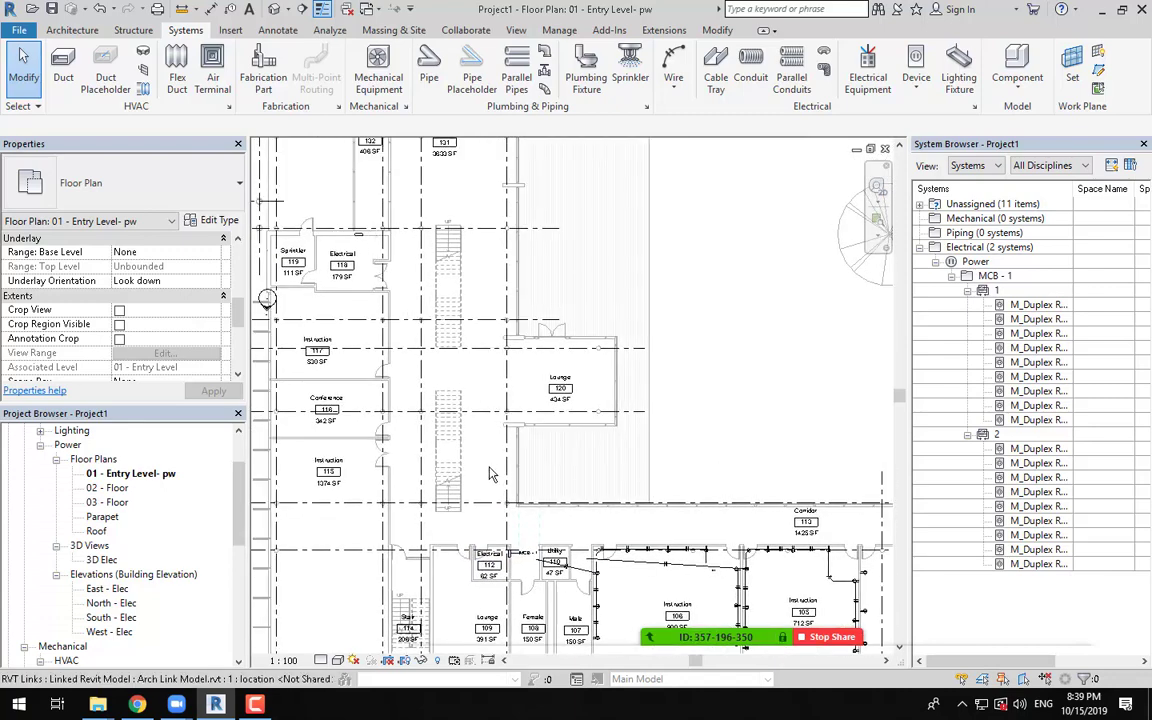
pyautogui.scroll(6, 518, 578)
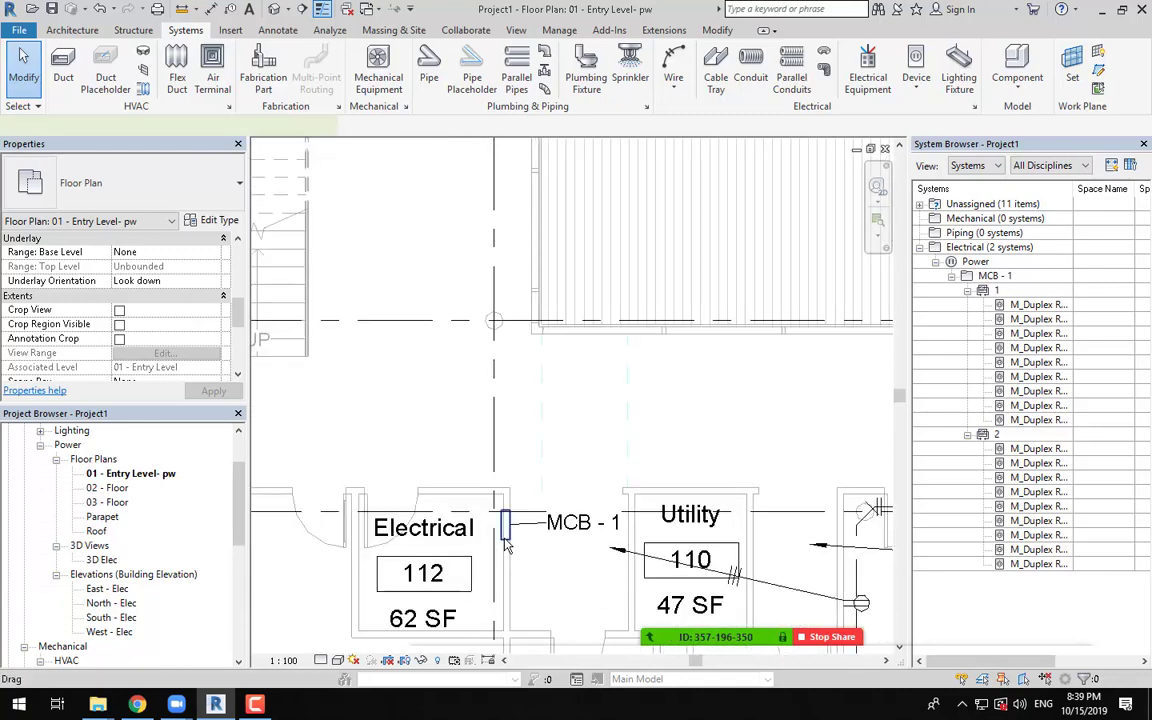
pyautogui.click(507, 543)
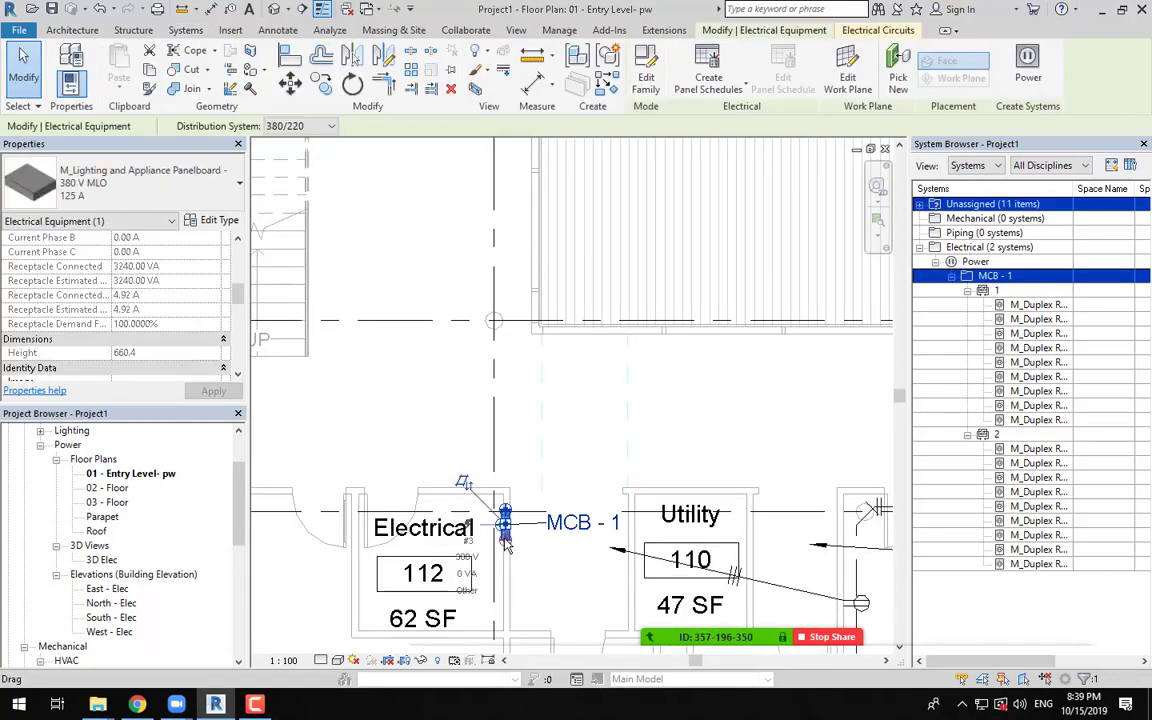
pyautogui.click(1029, 78)
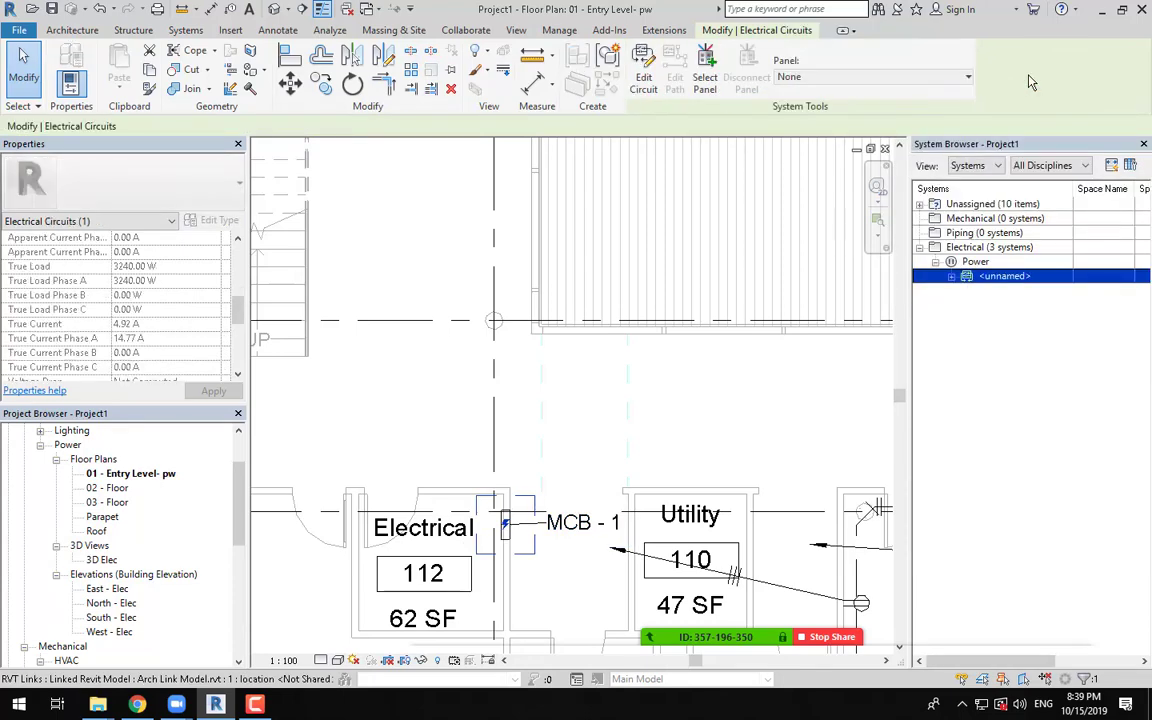
# Step: Assign the new MCB - 1 power circuit to the panelboard on the upper wall of Electrical room 118
pyautogui.scroll(-2, 607, 378)
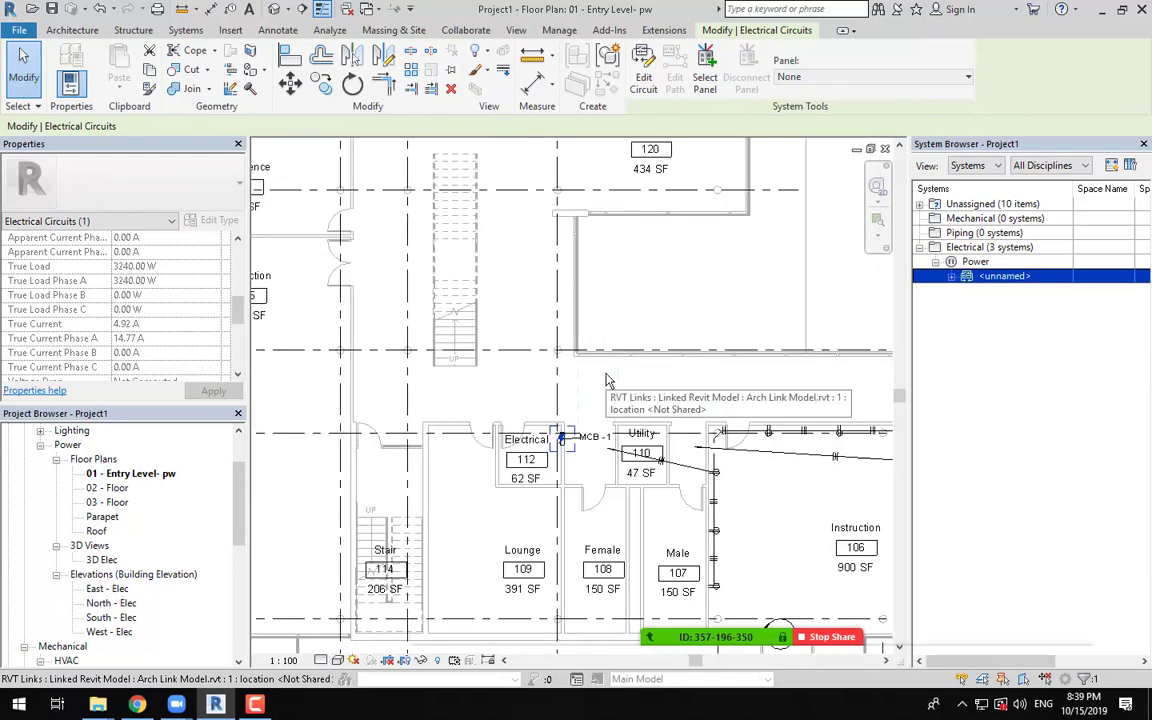
pyautogui.scroll(-2, 718, 545)
pyautogui.moveTo(631, 428); pyautogui.dragTo(643, 504, button='middle')
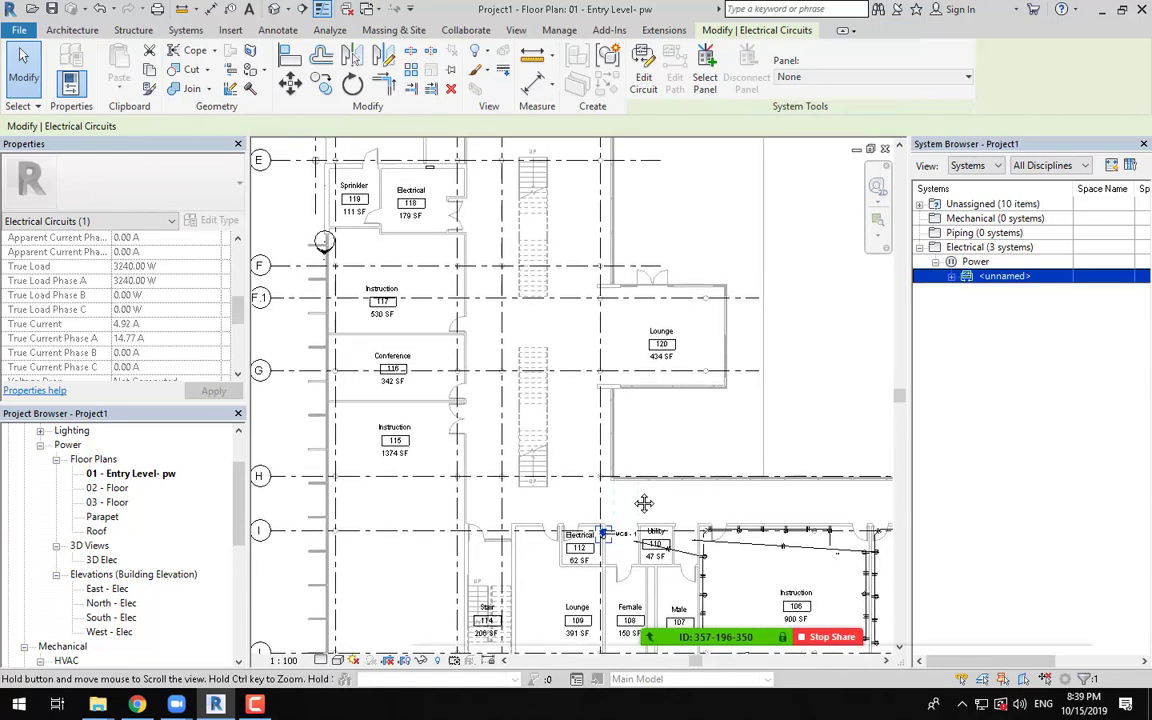
pyautogui.click(706, 84)
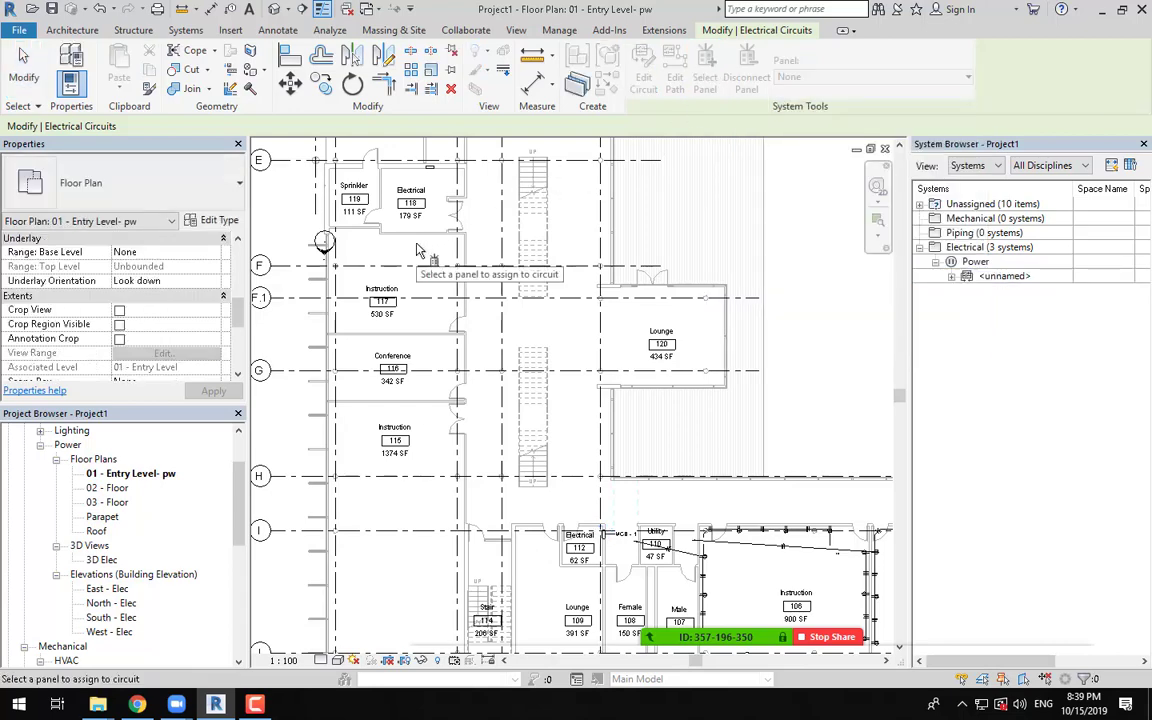
pyautogui.scroll(6, 478, 231)
pyautogui.moveTo(478, 262); pyautogui.dragTo(465, 321, button='middle')
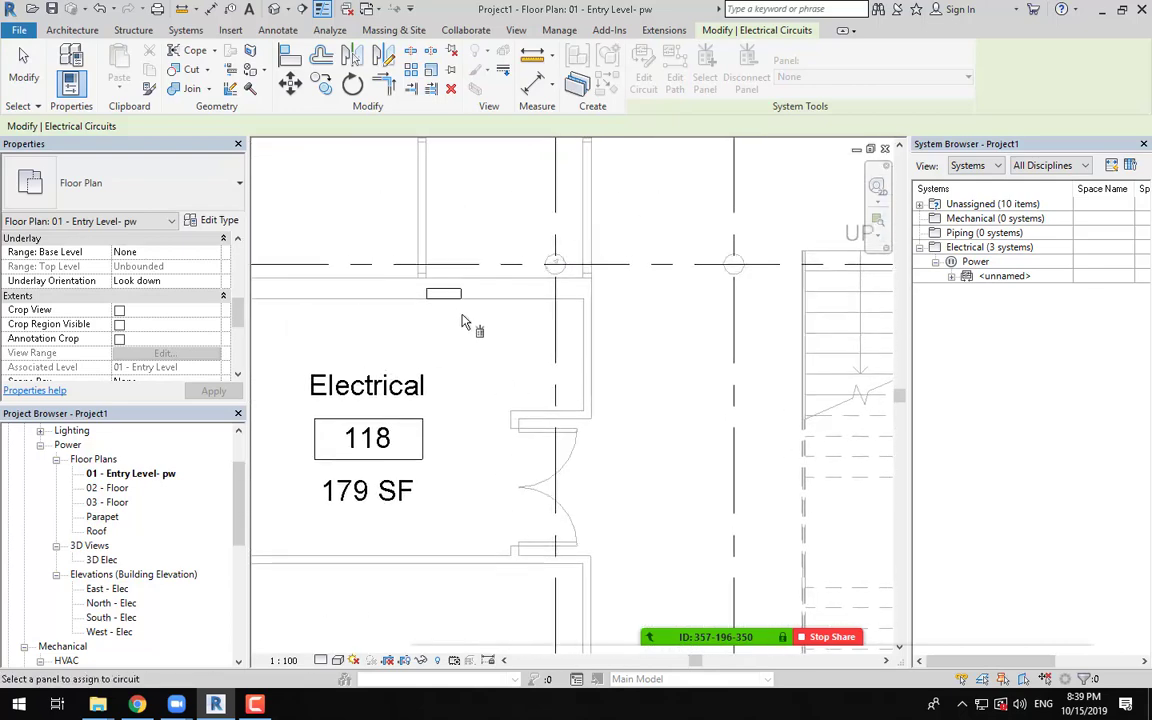
pyautogui.click(455, 300)
# Step: Convert the circuit between MCB - 1 and the Electrical room 118 panelboard to chamfered wire and clear the selection
pyautogui.scroll(-3, 595, 334)
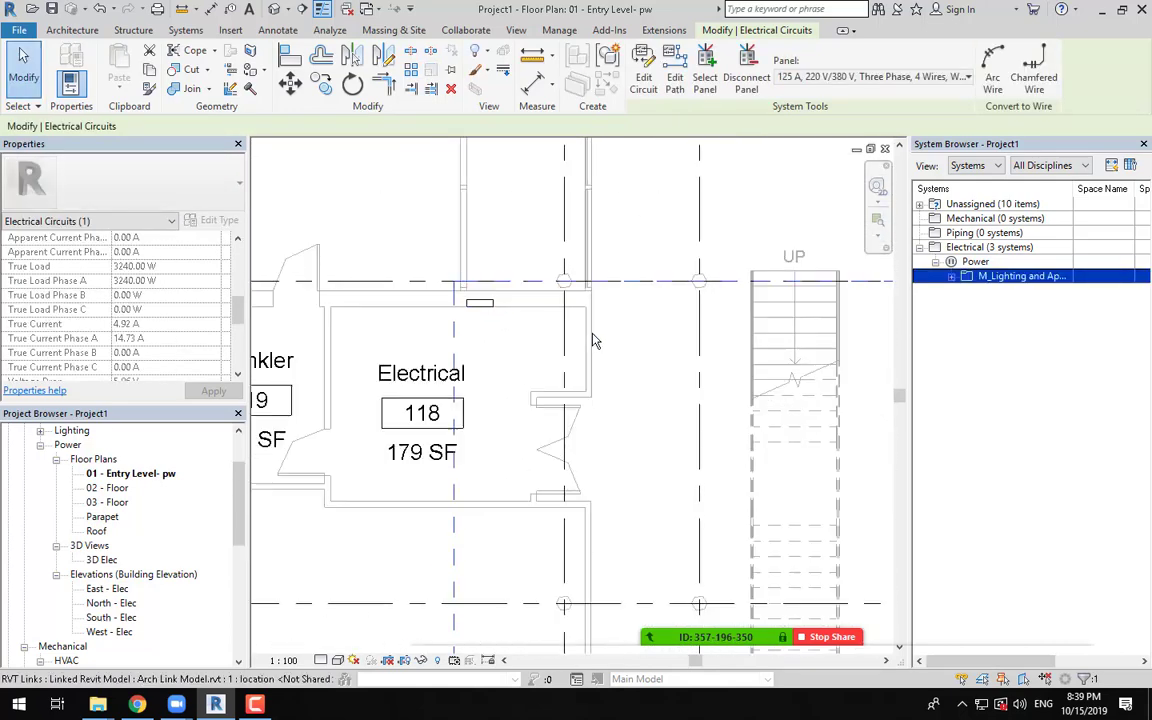
pyautogui.scroll(-5, 655, 362)
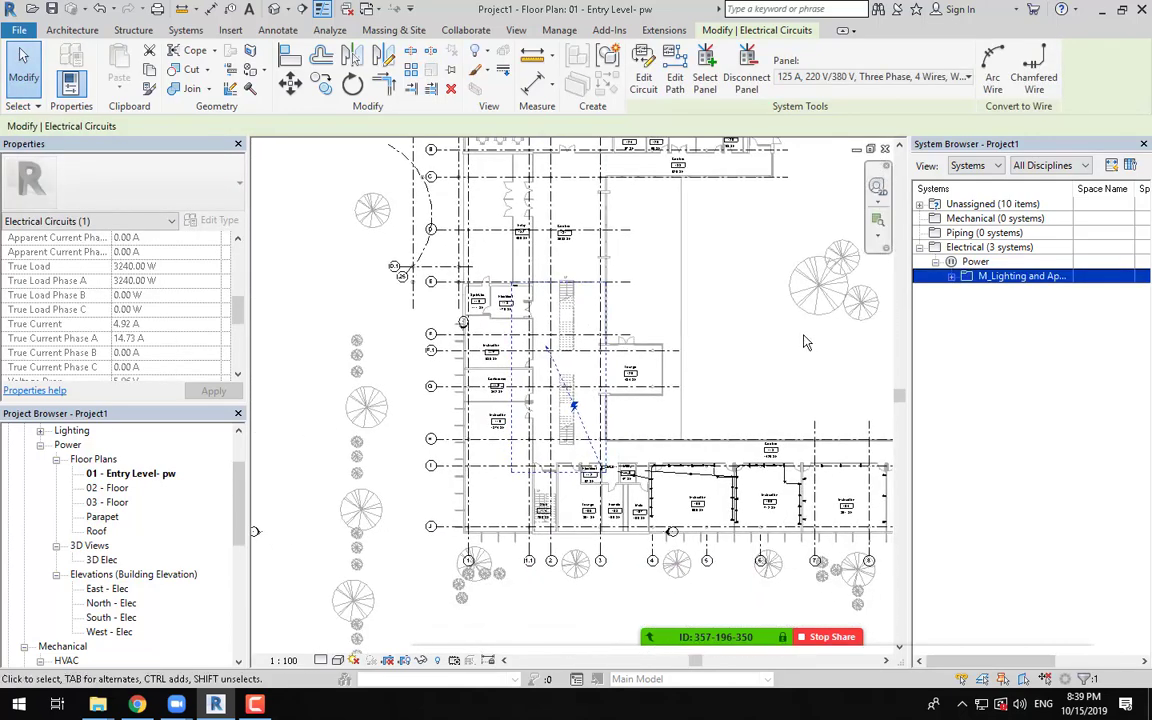
pyautogui.click(1033, 72)
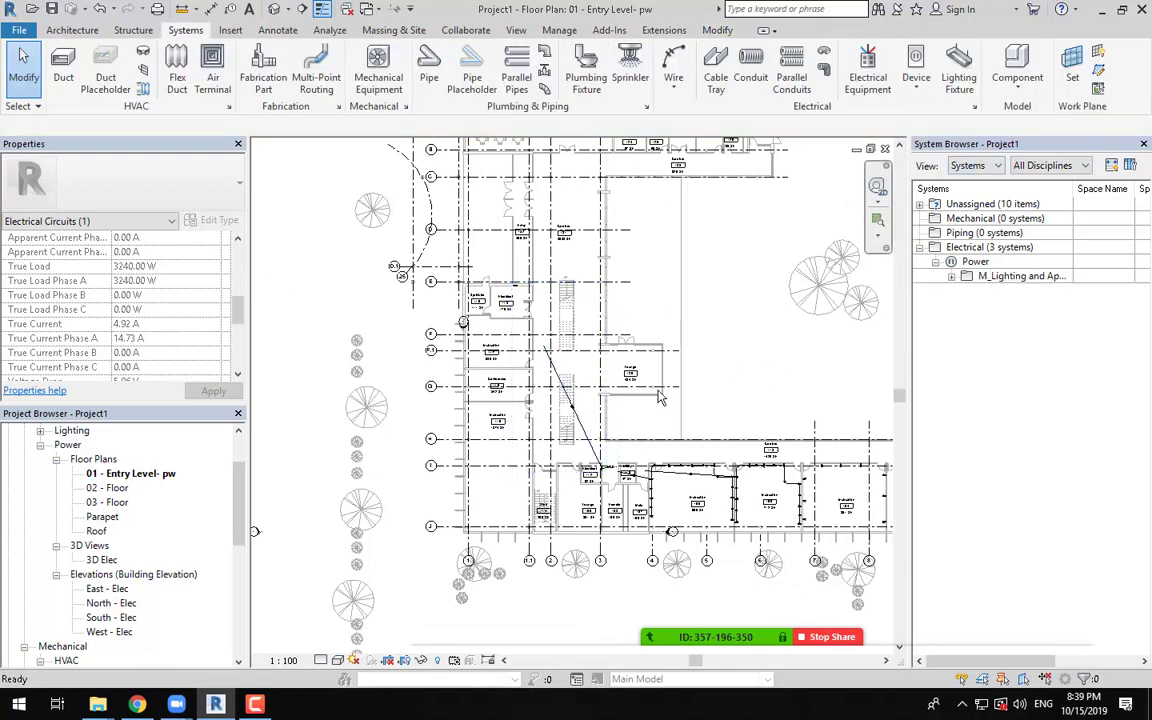
pyautogui.press('Escape')
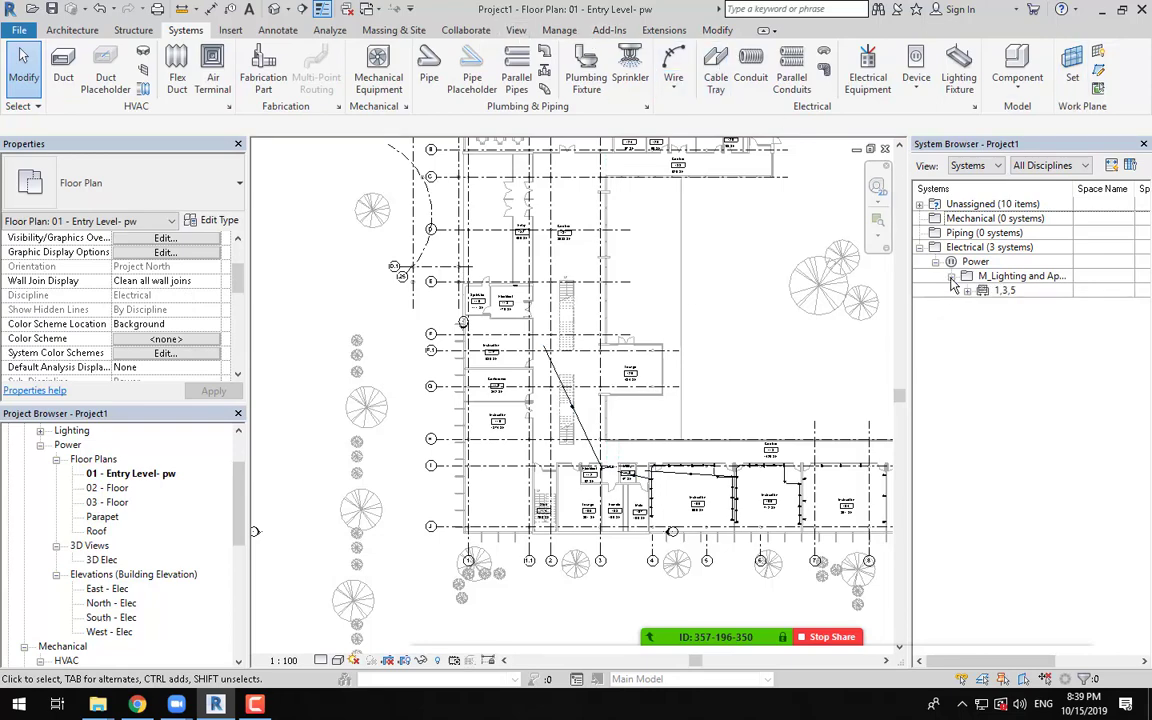
# Step: Examine the power system hierarchy from the Electrical room 118 panelboard through circuit 1,3,5 and MCB - 1 to circuits 1 and 2
pyautogui.click(1030, 282)
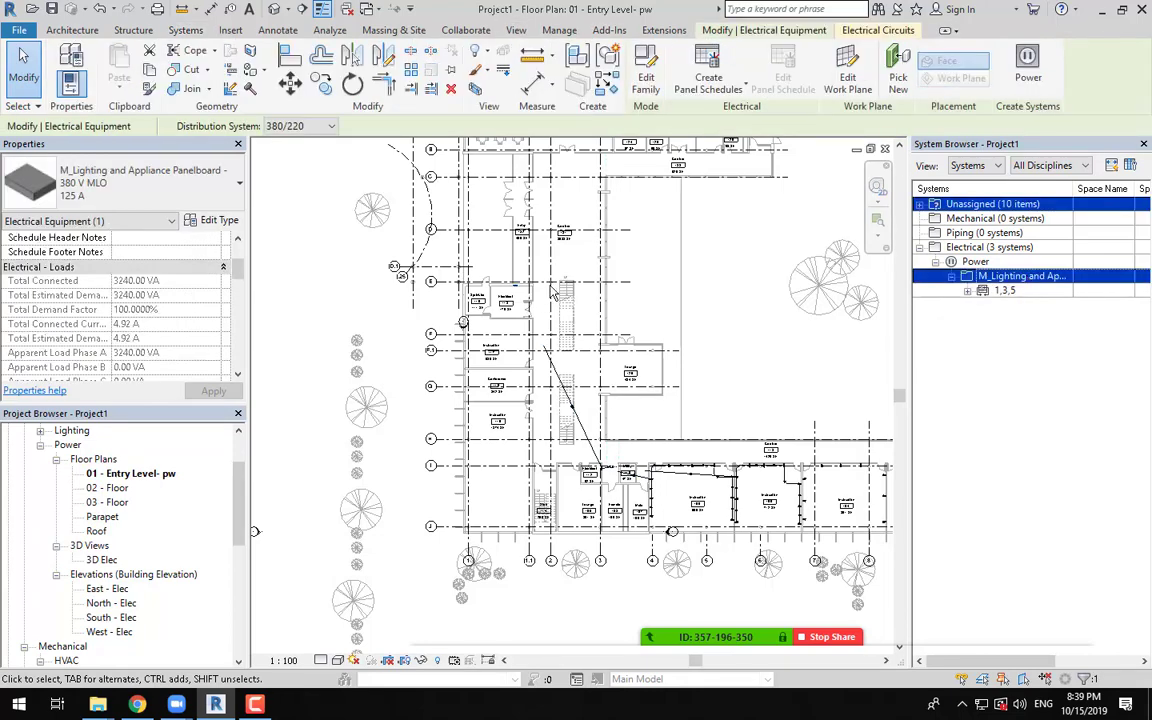
pyautogui.scroll(7, 515, 295)
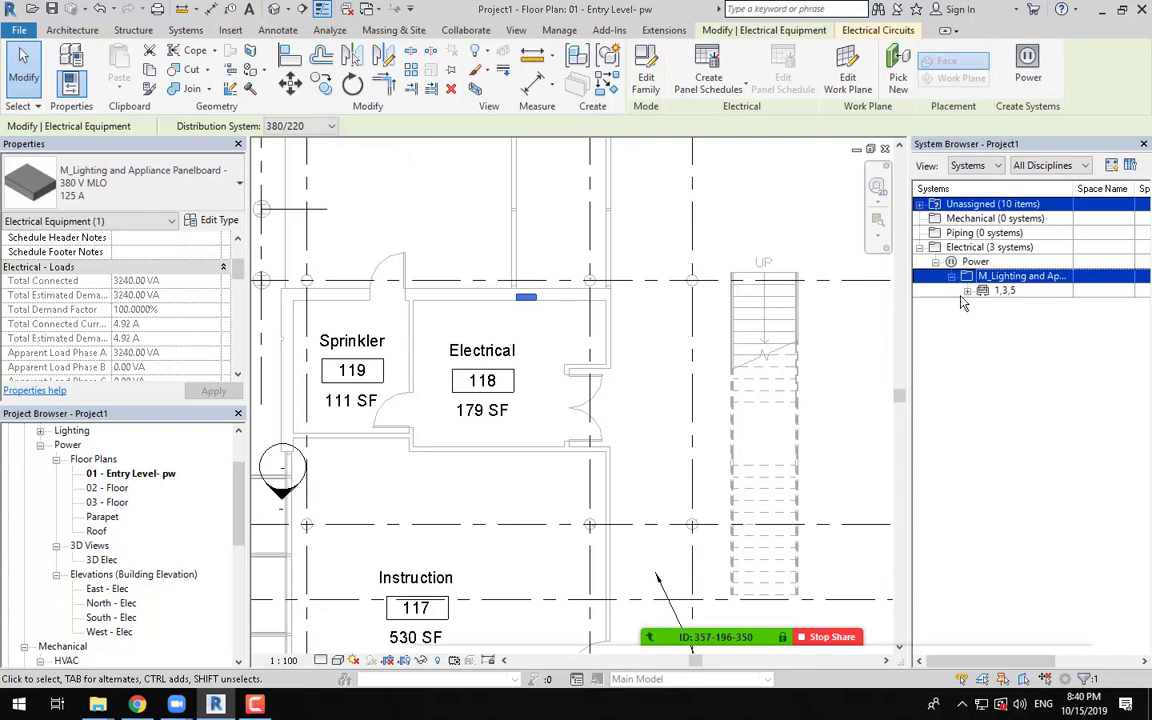
pyautogui.click(968, 292)
pyautogui.click(968, 292)
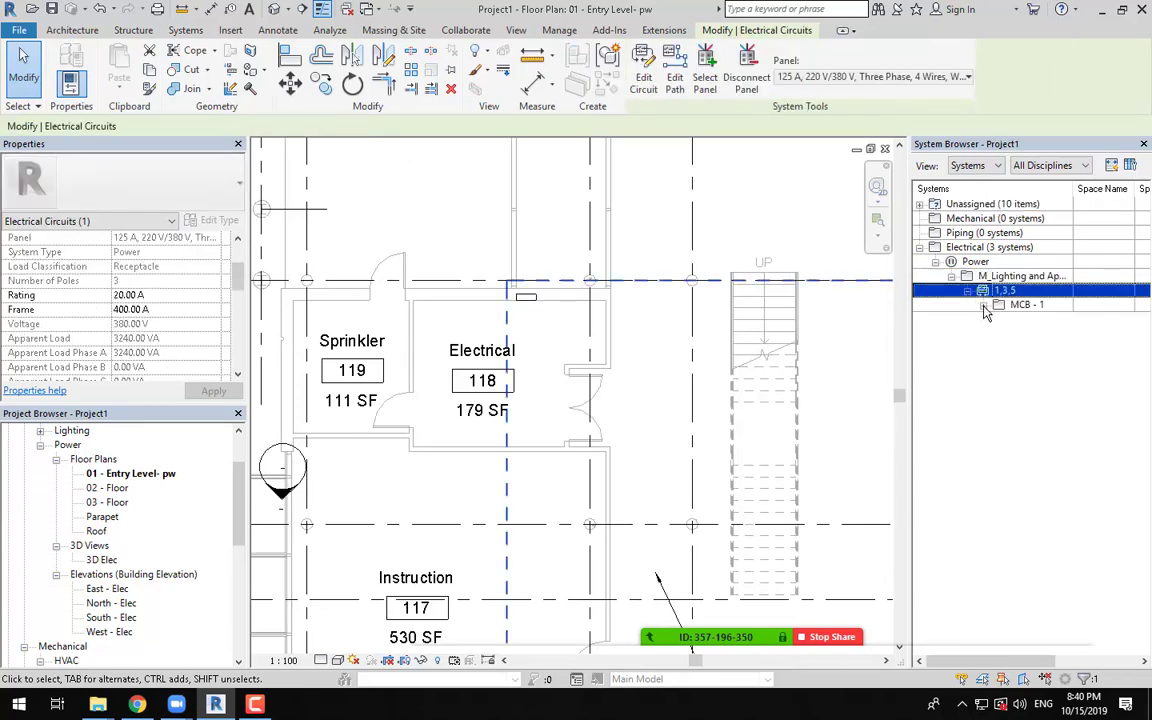
pyautogui.click(1015, 305)
pyautogui.scroll(-5, 751, 445)
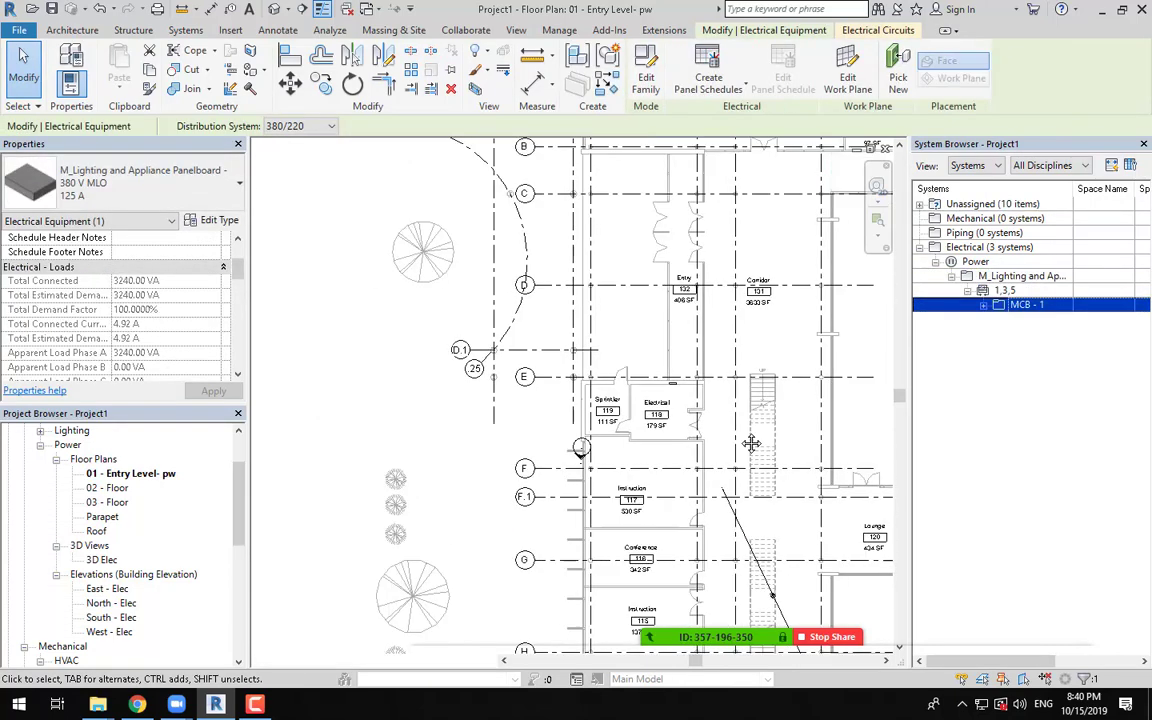
pyautogui.moveTo(616, 533); pyautogui.dragTo(527, 462, button='middle')
pyautogui.scroll(1, 548, 562)
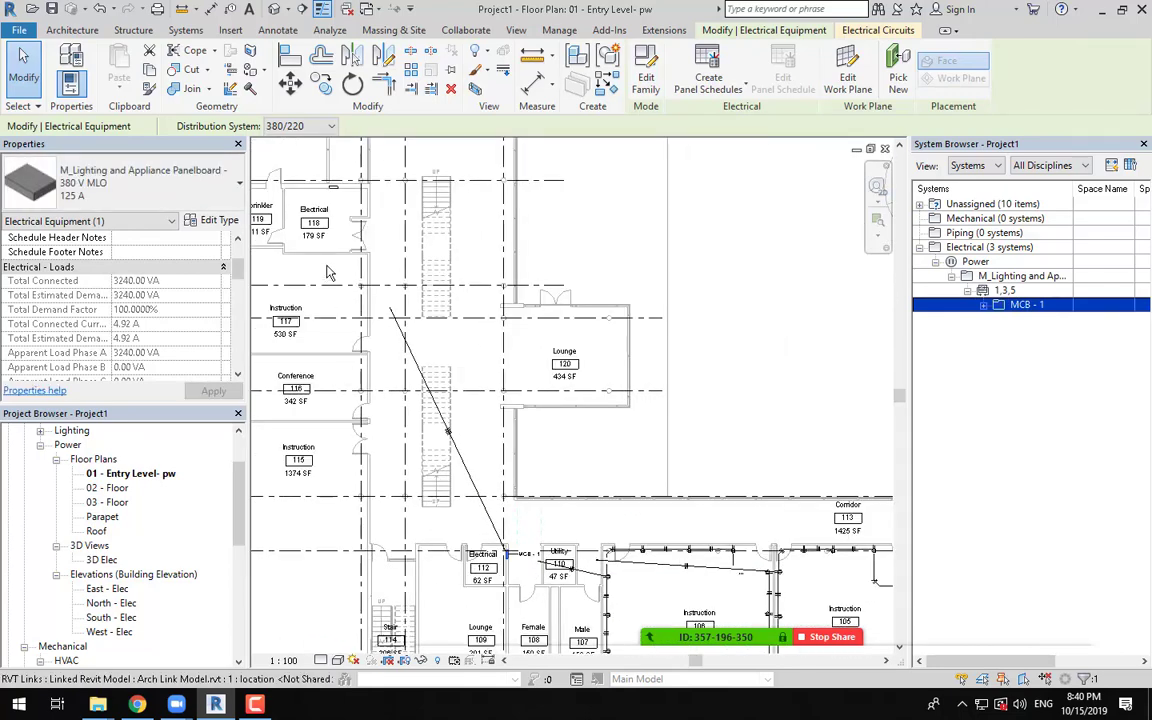
pyautogui.click(985, 305)
pyautogui.click(1026, 319)
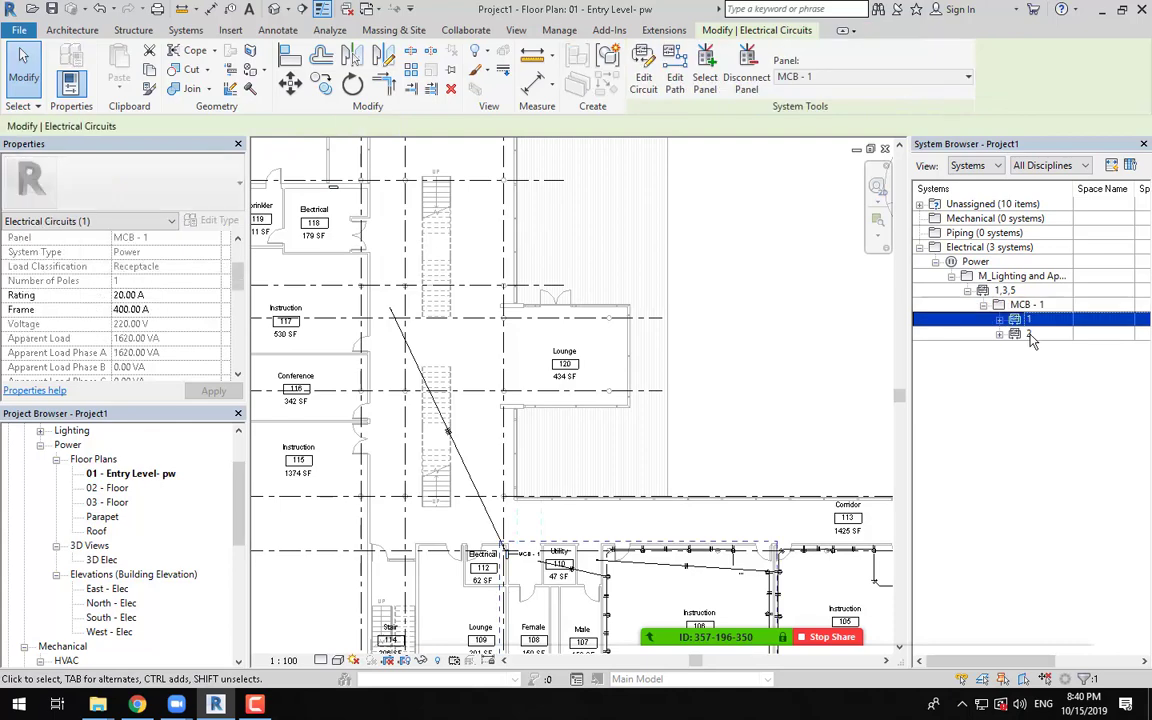
pyautogui.click(1030, 334)
# Step: Examine the plan from the Electrical room 118 panelboard to MCB - 1 and the instruction rooms, and clear the circuit selection
pyautogui.scroll(-4, 815, 385)
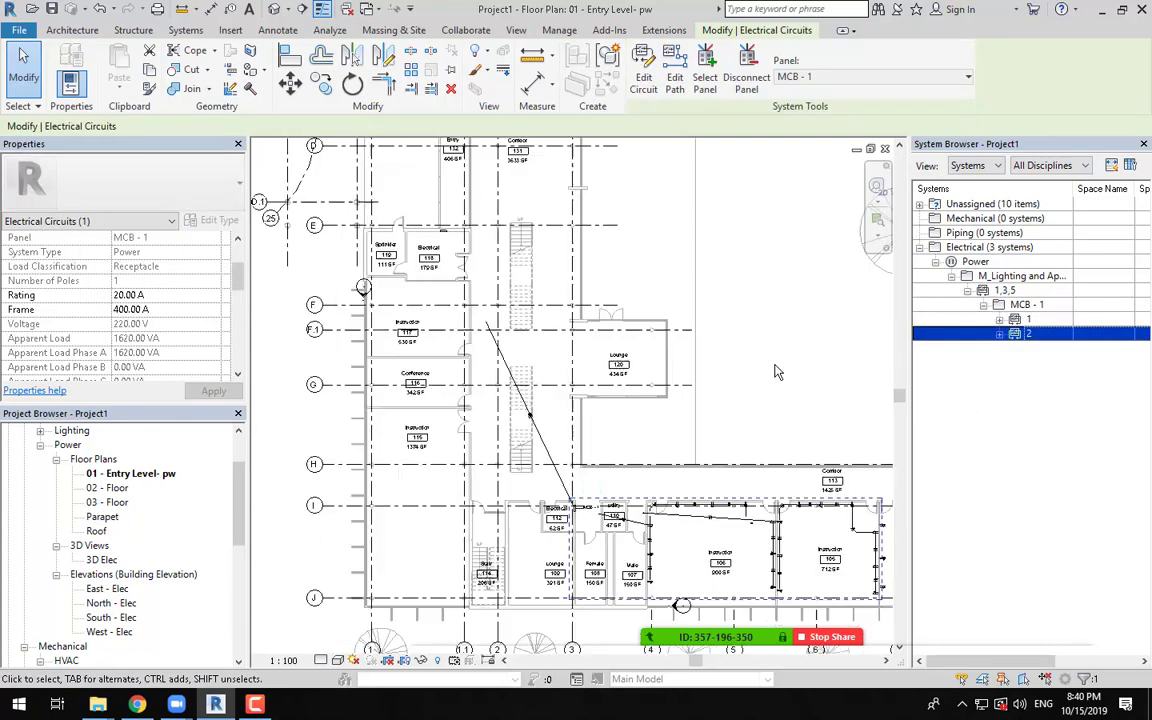
pyautogui.moveTo(769, 343); pyautogui.dragTo(680, 432, button='middle')
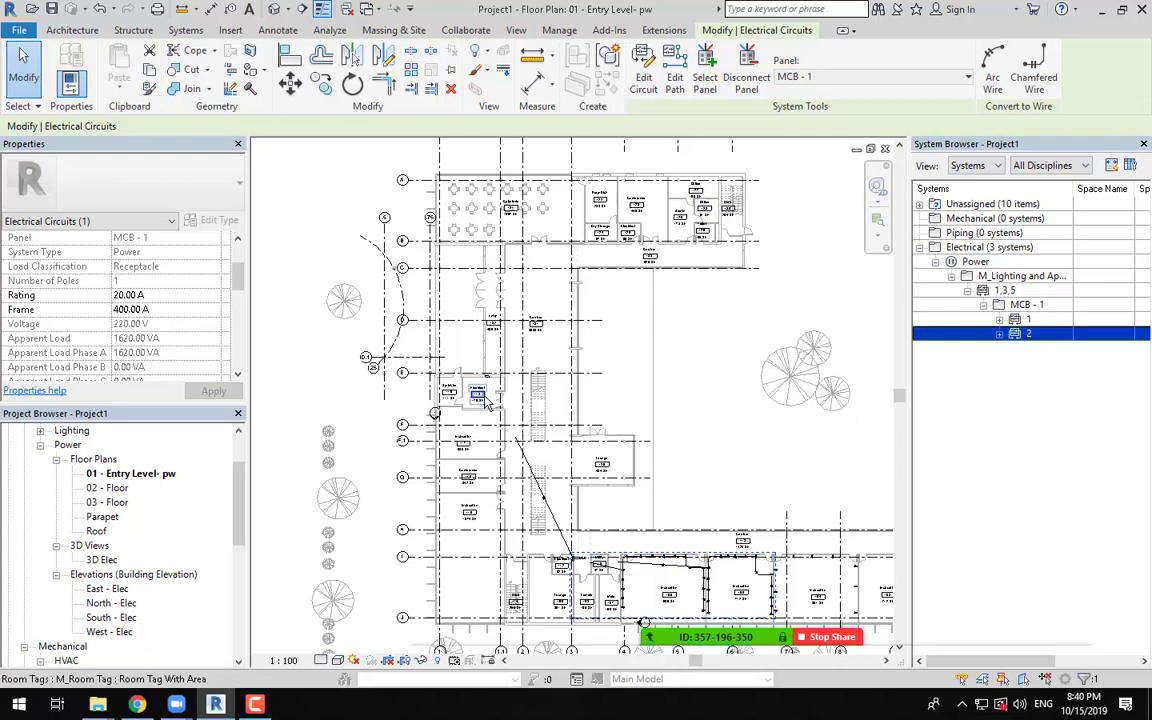
pyautogui.scroll(8, 480, 386)
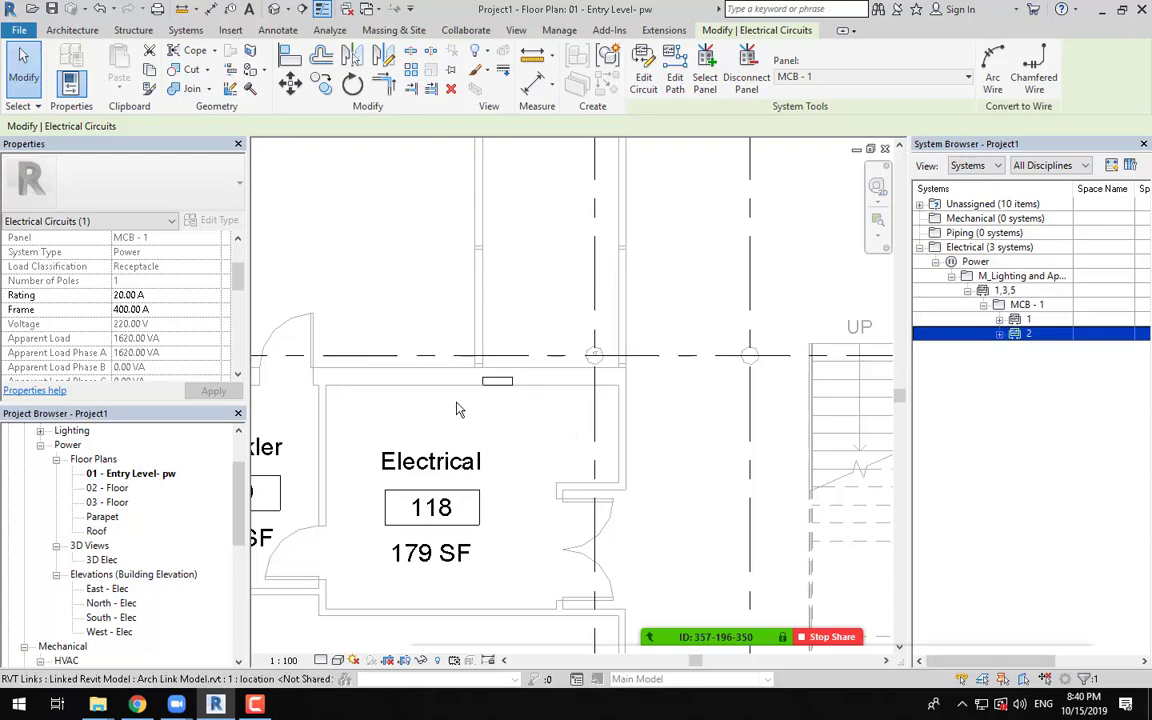
pyautogui.scroll(-5, 600, 380)
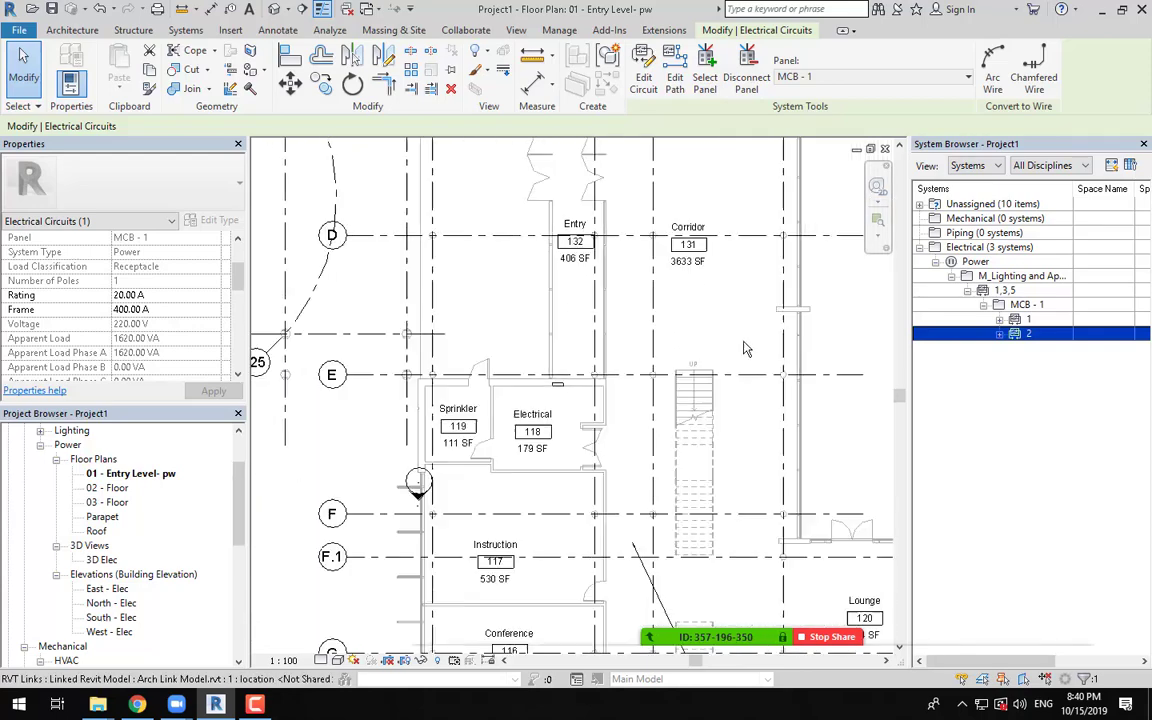
pyautogui.scroll(-1, 760, 335)
pyautogui.moveTo(808, 308); pyautogui.dragTo(611, 395, button='middle')
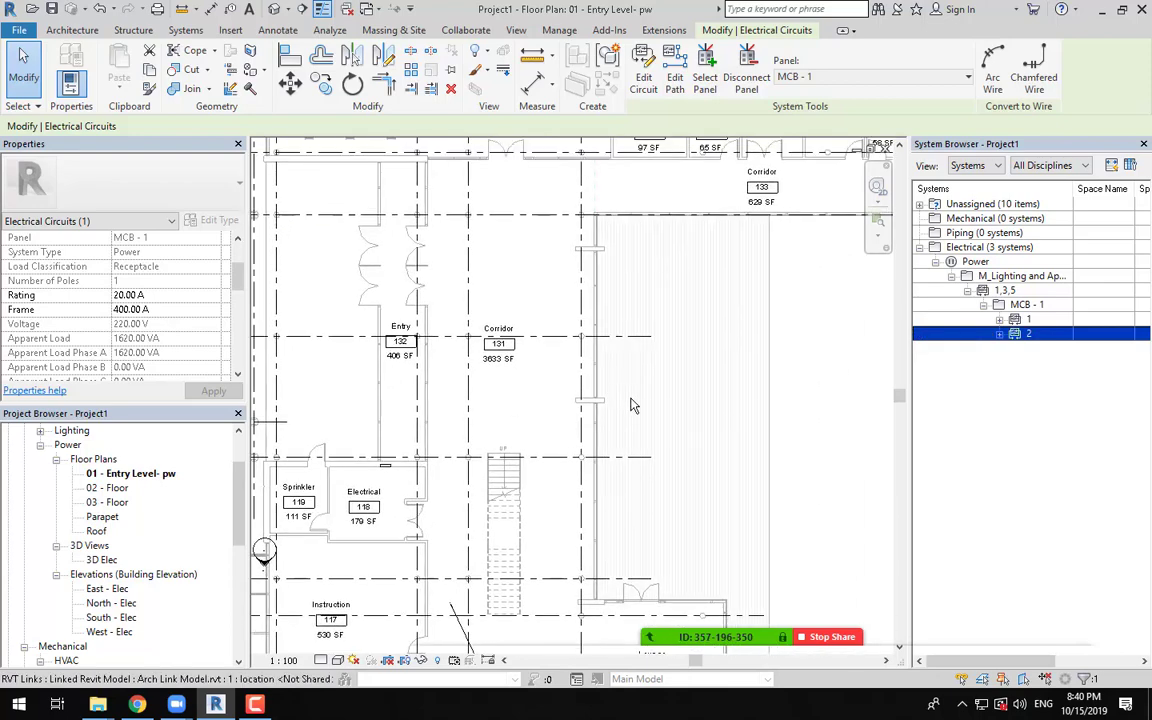
pyautogui.scroll(-2, 648, 405)
pyautogui.moveTo(680, 413); pyautogui.dragTo(548, 293, button='middle')
pyautogui.scroll(-2, 506, 339)
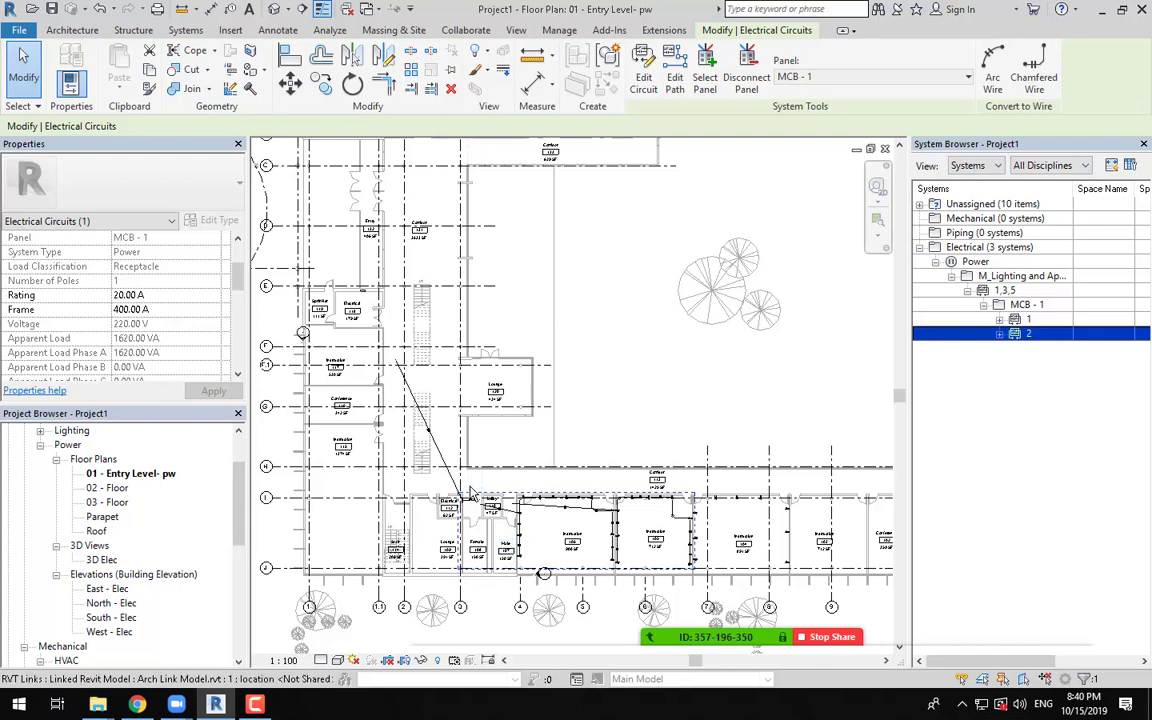
pyautogui.scroll(2, 466, 495)
pyautogui.click(583, 487)
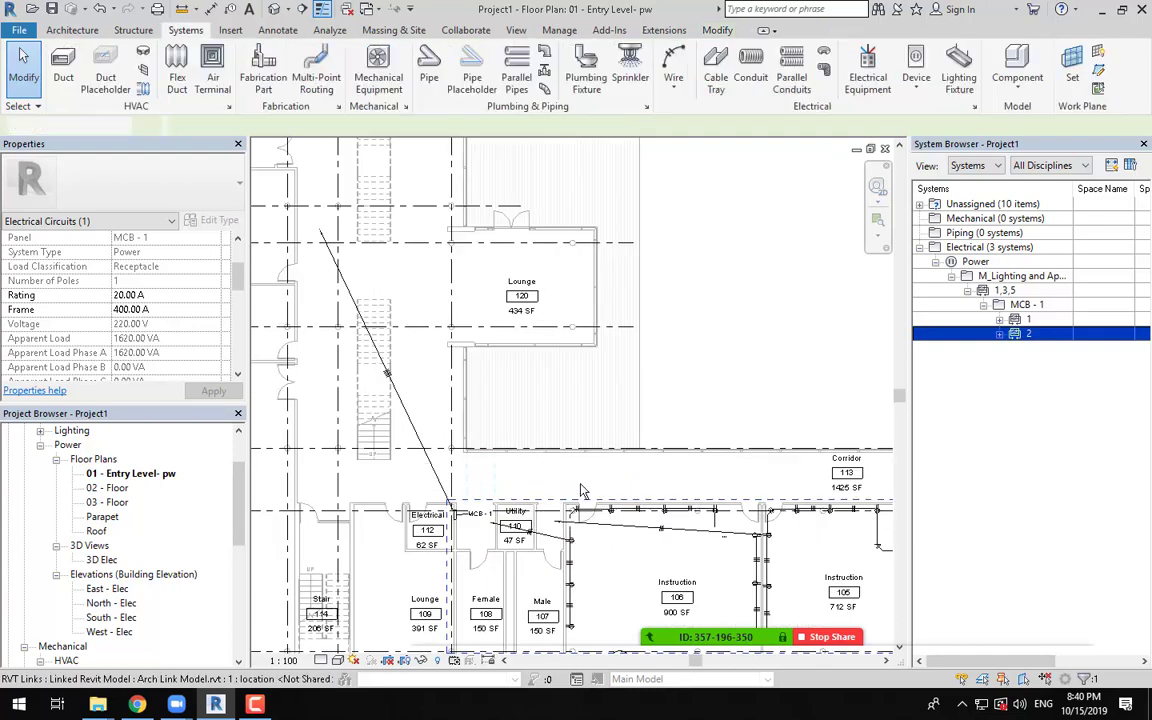
# Step: Start a new cable tray on the entry-level plan using the Cable Tray with Fittings type Ladder Cable Tray
pyautogui.scroll(-2, 597, 485)
pyautogui.moveTo(684, 466); pyautogui.dragTo(607, 473, button='middle')
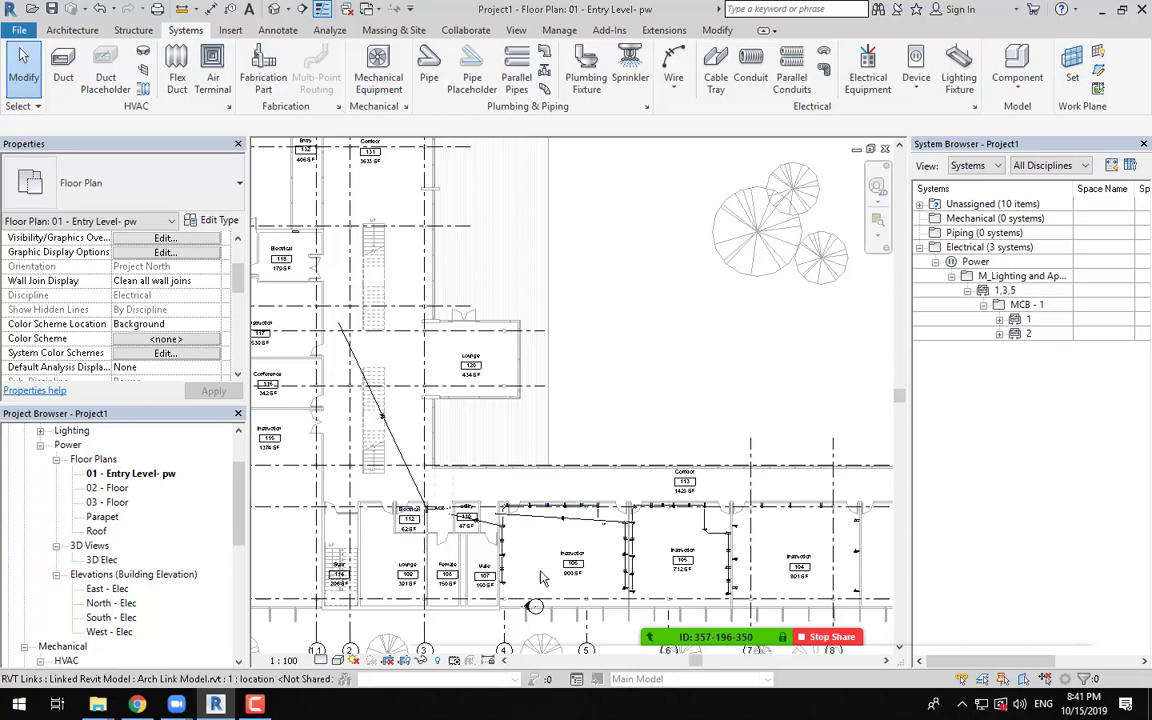
pyautogui.scroll(-1, 598, 531)
pyautogui.moveTo(598, 531); pyautogui.dragTo(600, 556, button='middle')
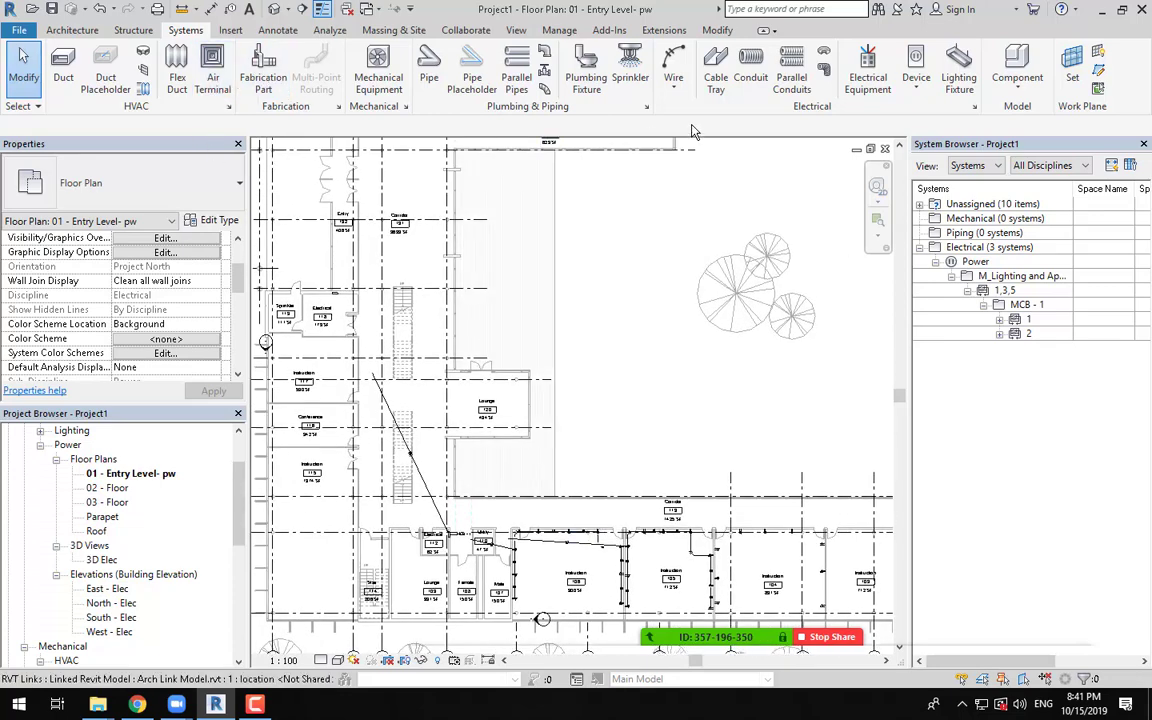
pyautogui.click(716, 78)
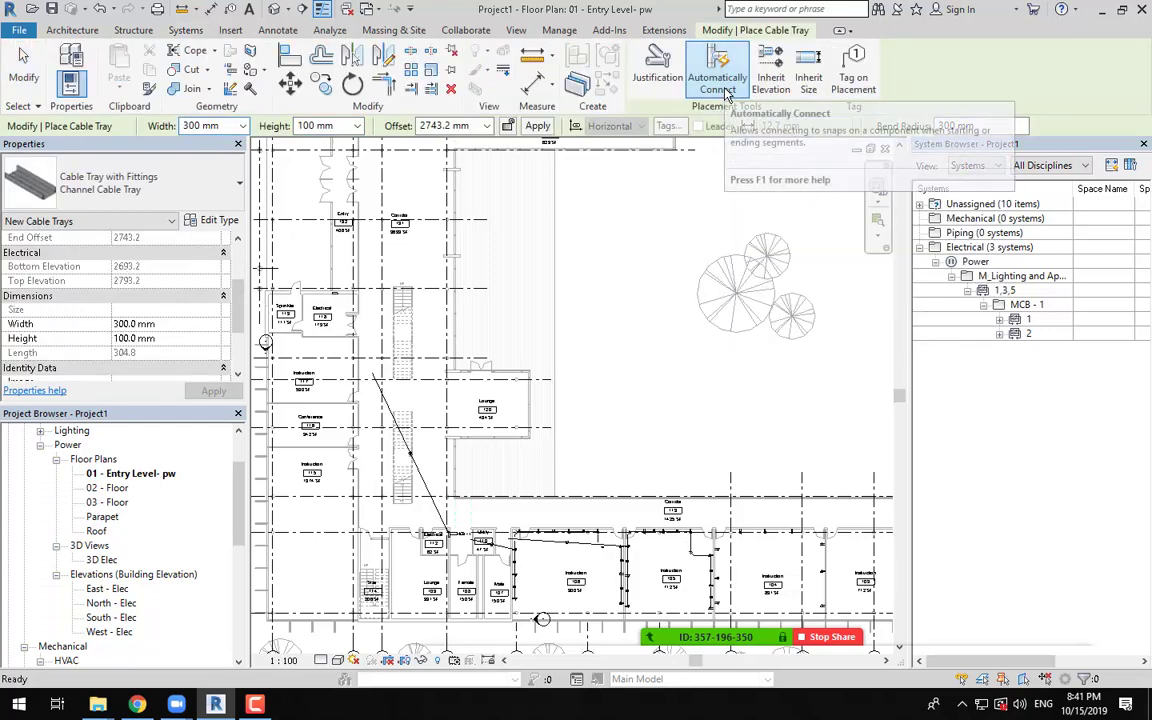
pyautogui.click(176, 193)
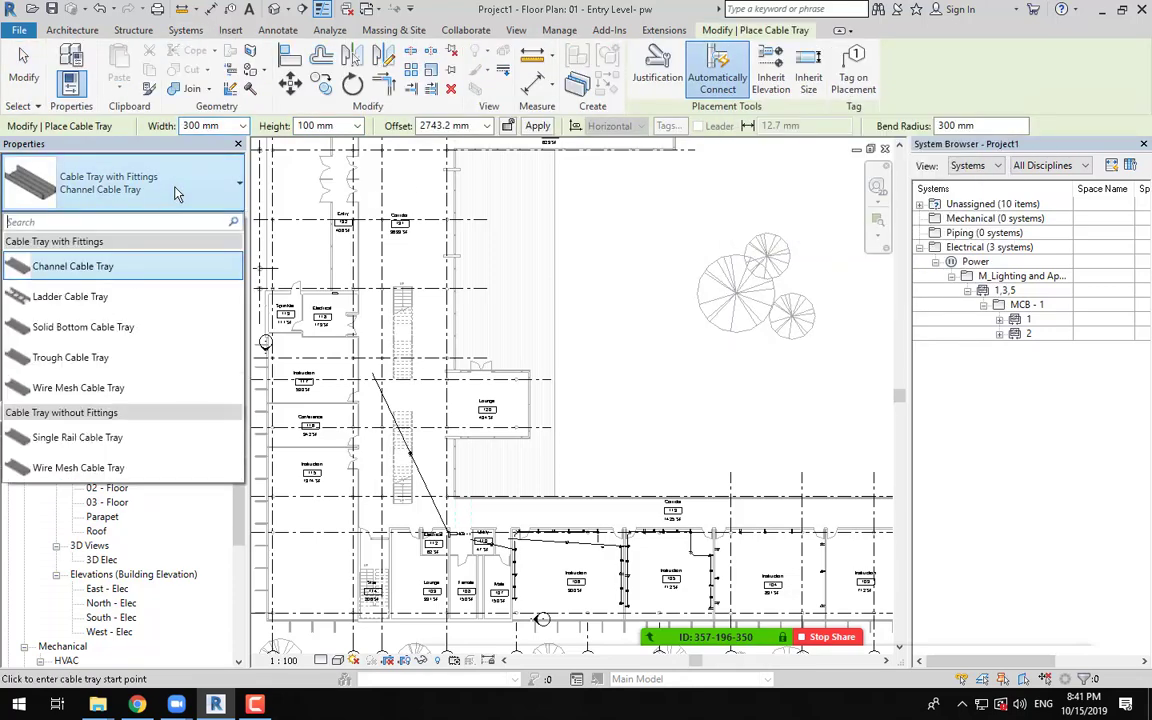
pyautogui.click(127, 297)
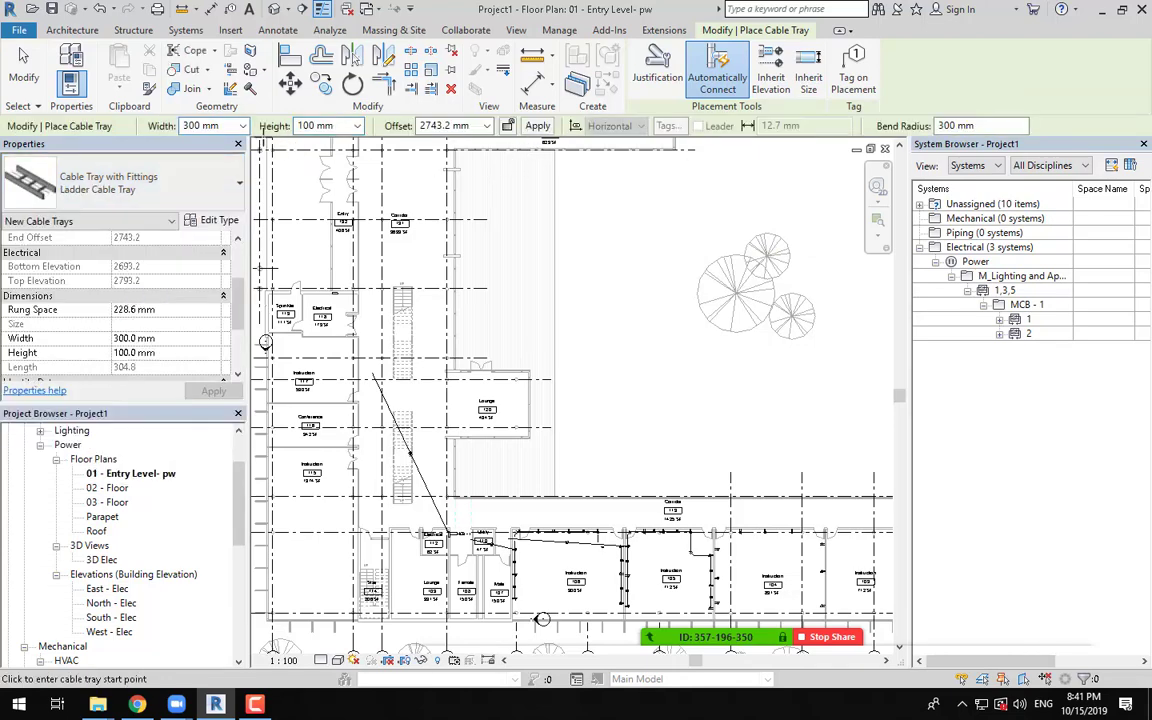
# Step: Set the new cable tray's width to 450 mm and its height to 125 mm
pyautogui.click(242, 126)
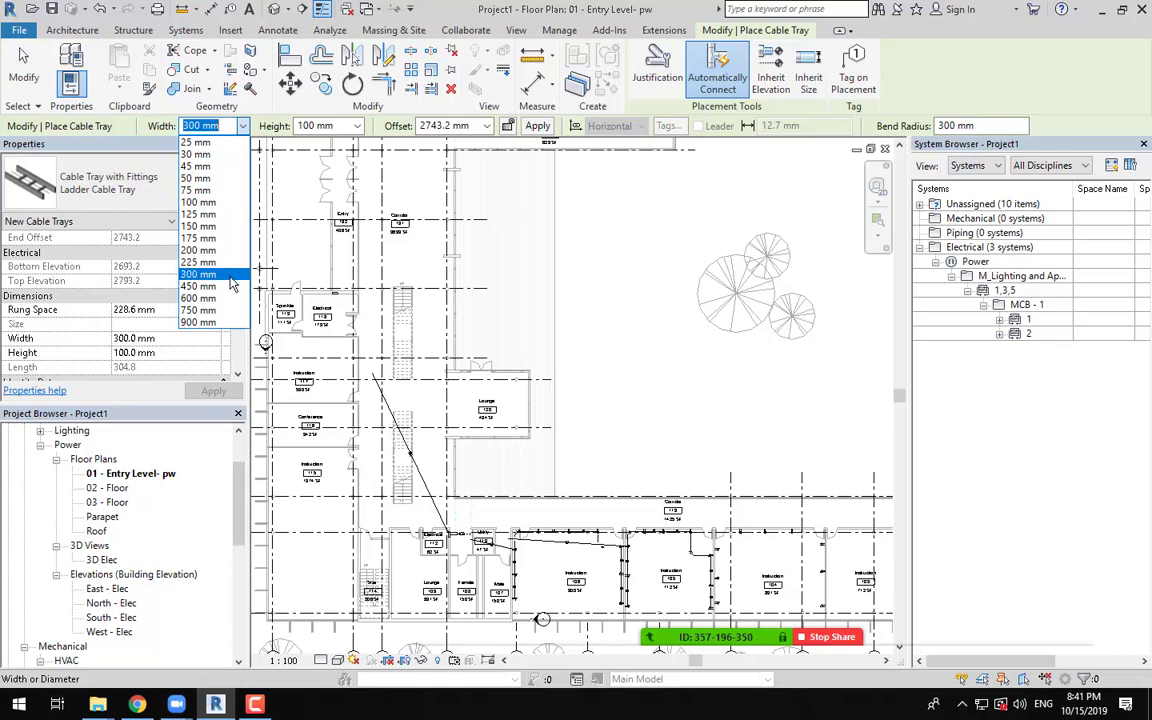
pyautogui.click(228, 290)
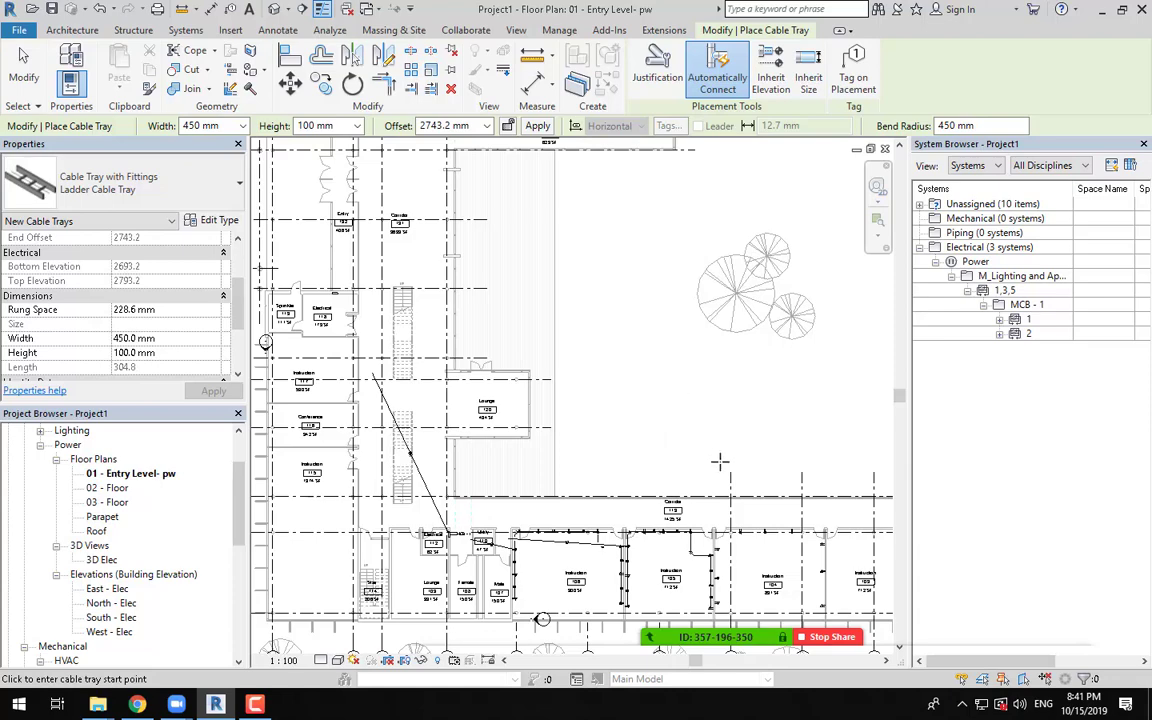
pyautogui.moveTo(720, 462)
pyautogui.mouseDown(button='middle')
pyautogui.moveTo(681, 465)
pyautogui.moveTo(722, 458)
pyautogui.mouseUp(button='middle')
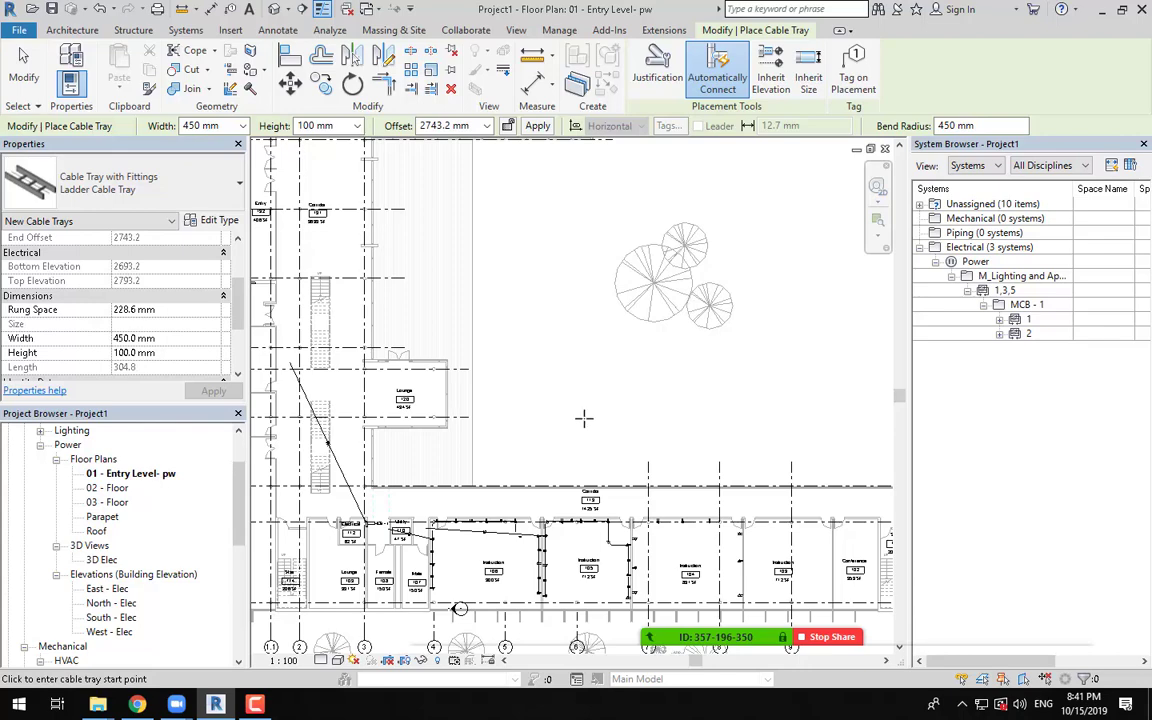
pyautogui.moveTo(584, 418); pyautogui.dragTo(613, 370, button='middle')
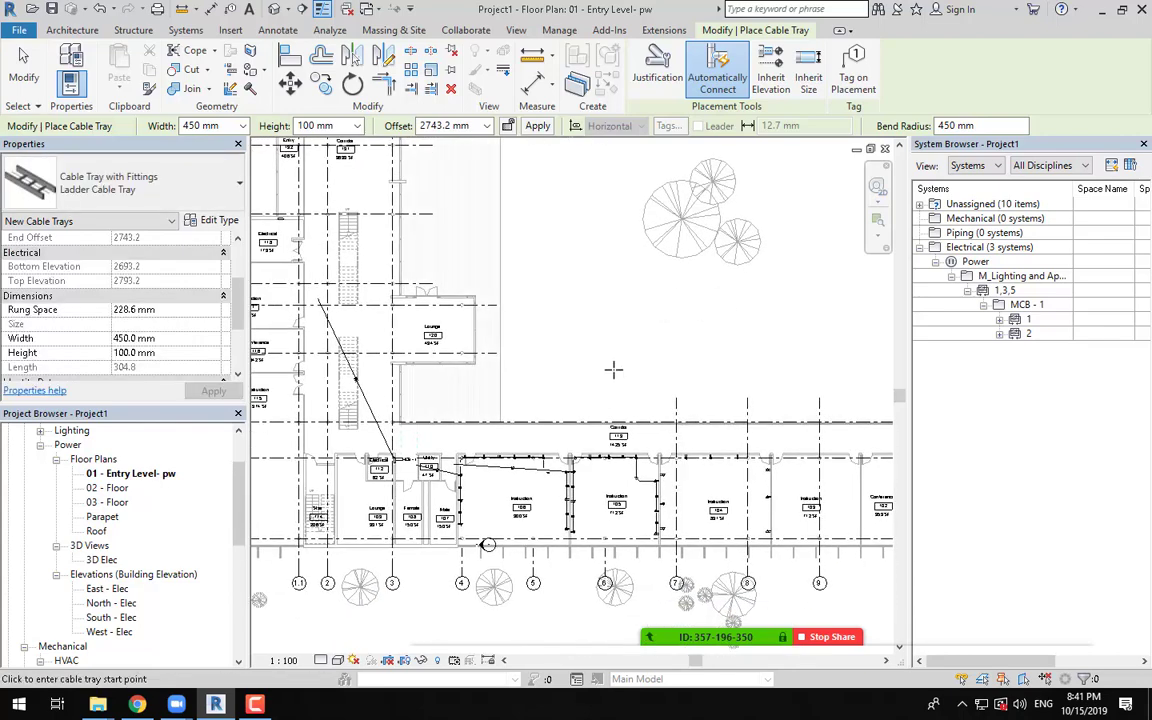
pyautogui.click(357, 127)
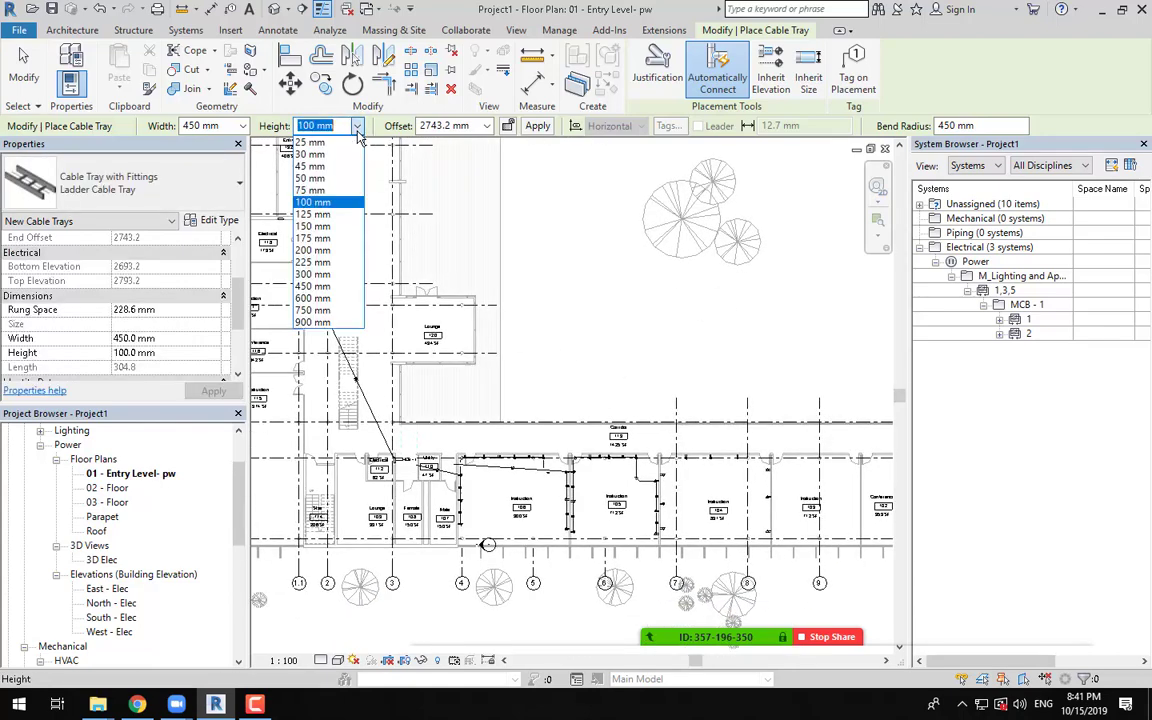
pyautogui.click(312, 214)
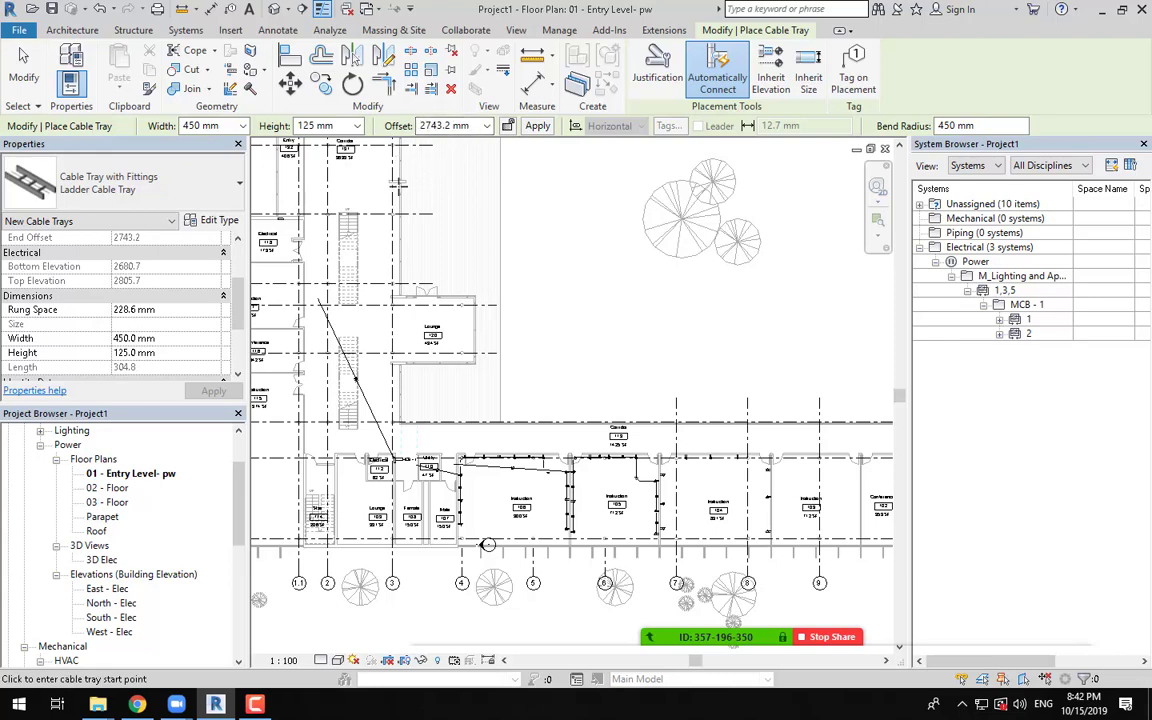
# Step: Draw the tray about 48700 mm along Corridor 113 from near Conference 102 and about 29500 mm along Corridor 131 to beside Entry 132
pyautogui.moveTo(642, 361); pyautogui.dragTo(661, 393, button='middle')
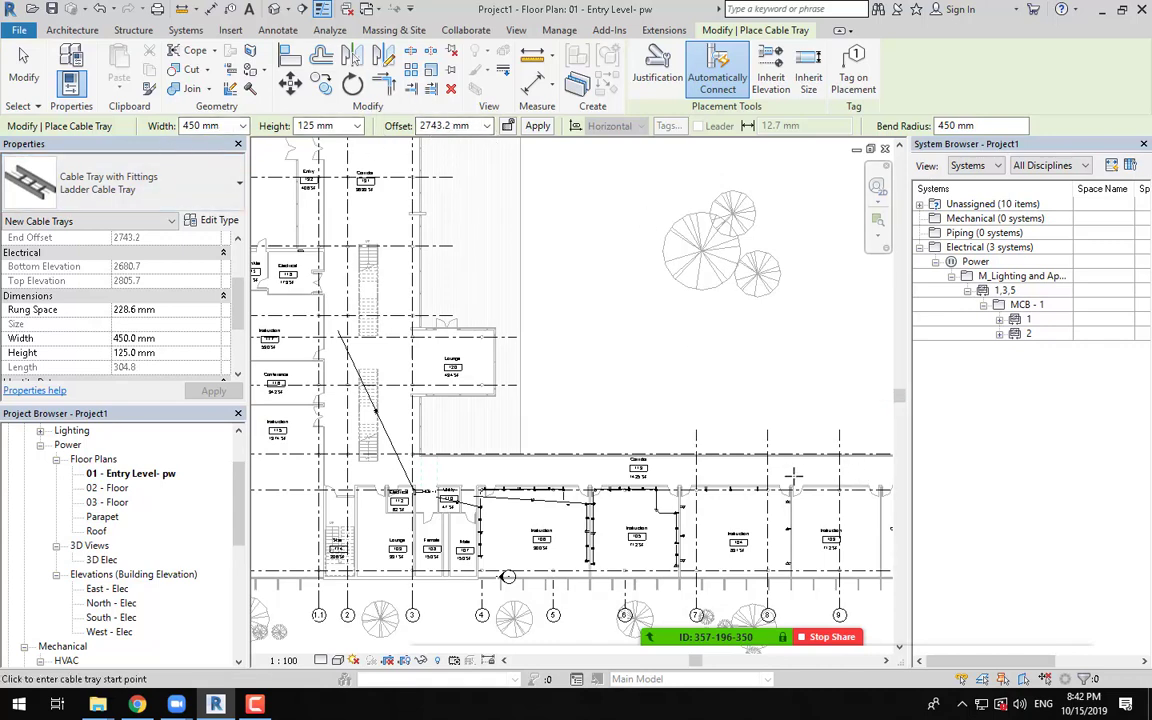
pyautogui.click(873, 478)
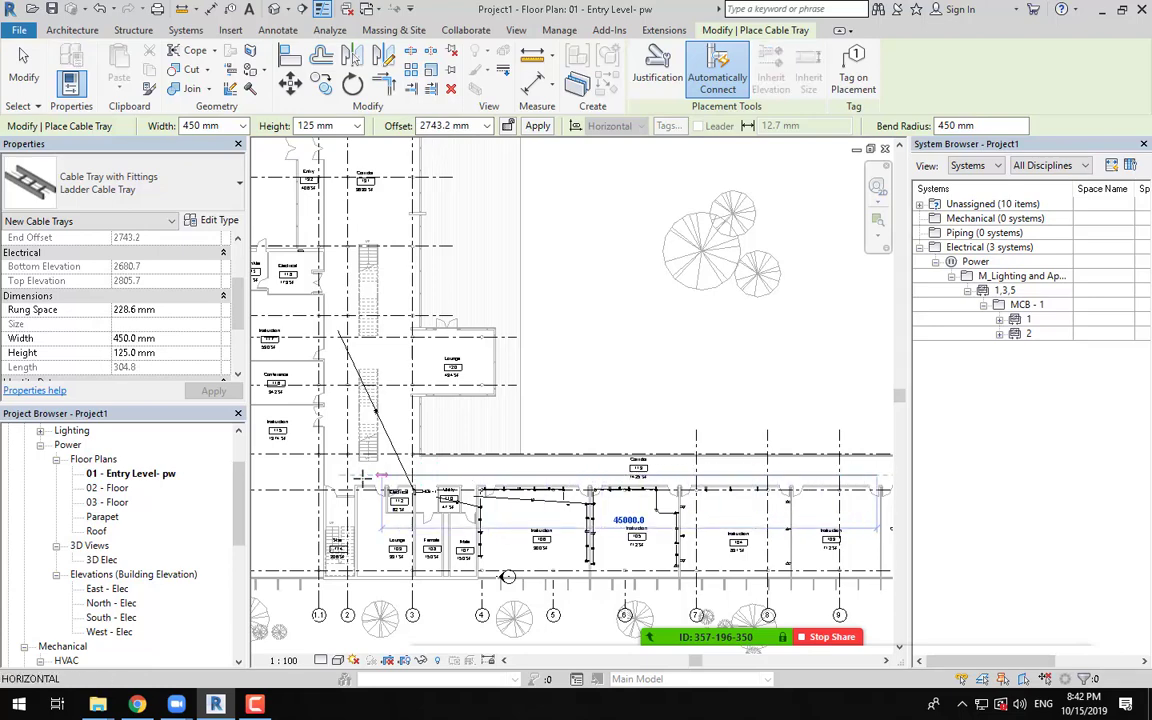
pyautogui.scroll(2, 338, 476)
pyautogui.scroll(1, 338, 476)
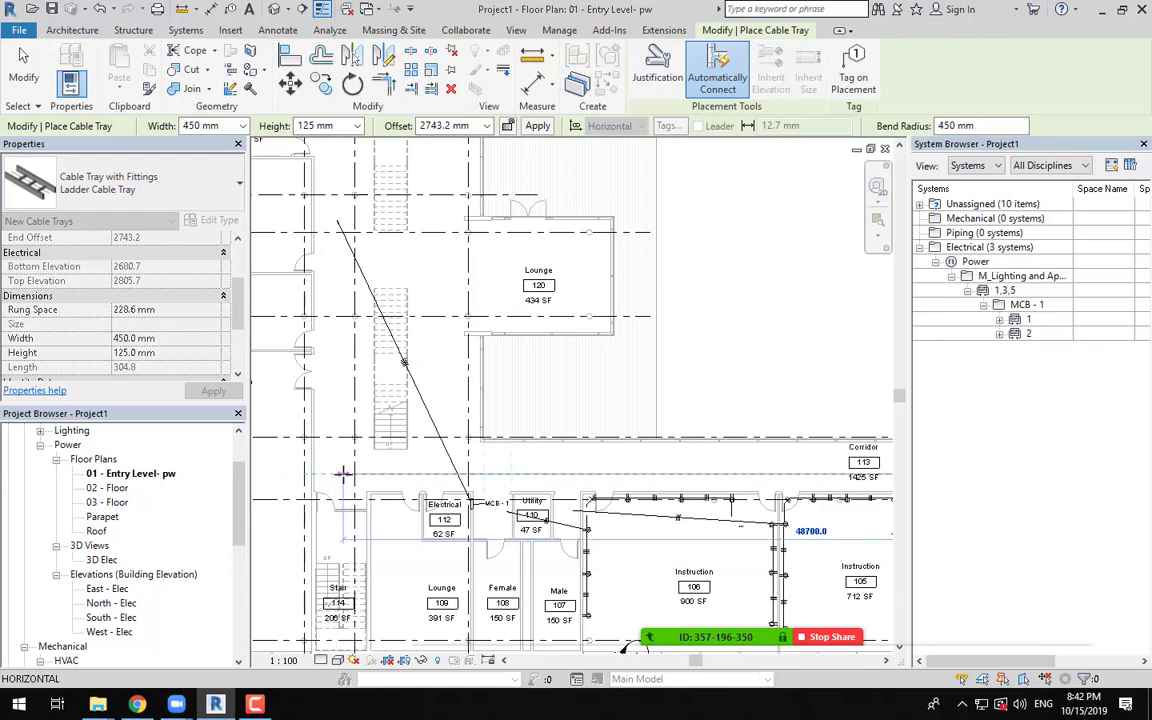
pyautogui.click(345, 474)
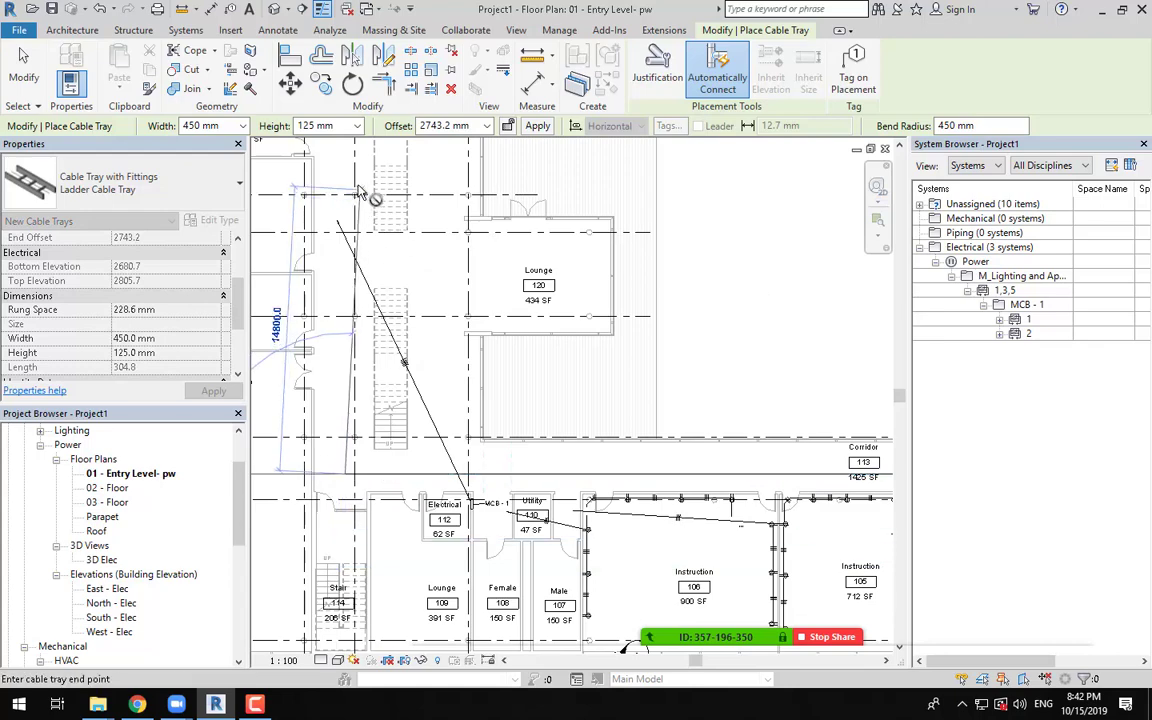
pyautogui.moveTo(357, 186); pyautogui.dragTo(440, 461, button='middle')
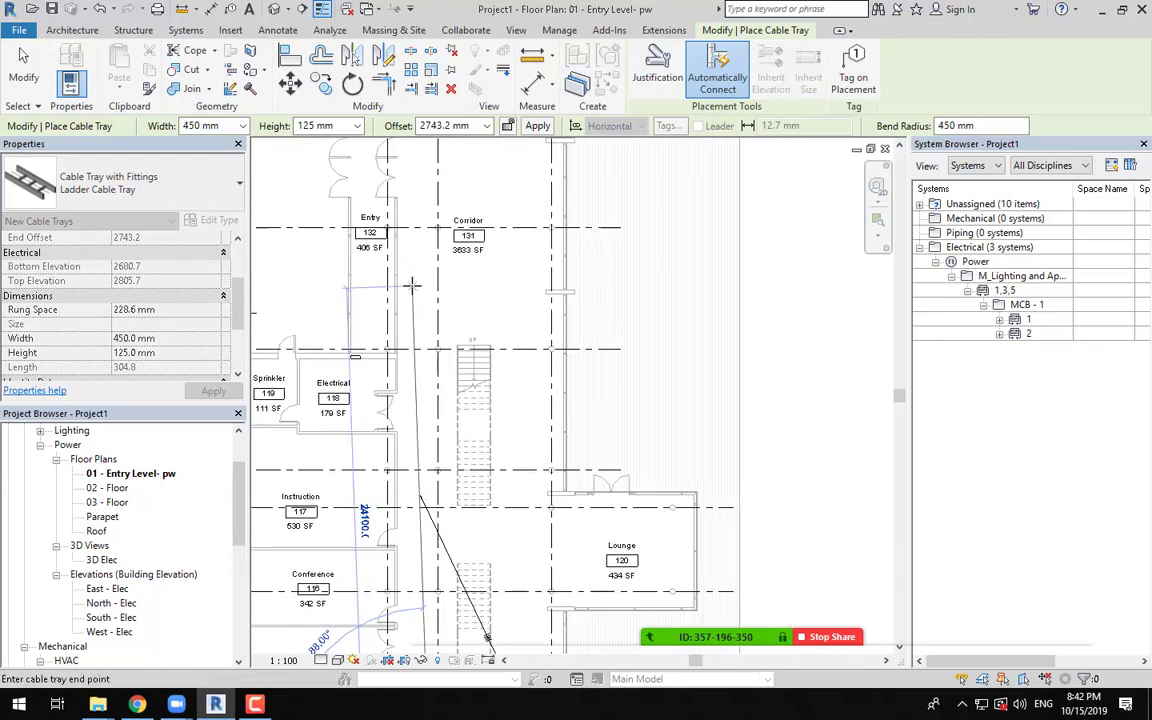
pyautogui.click(429, 182)
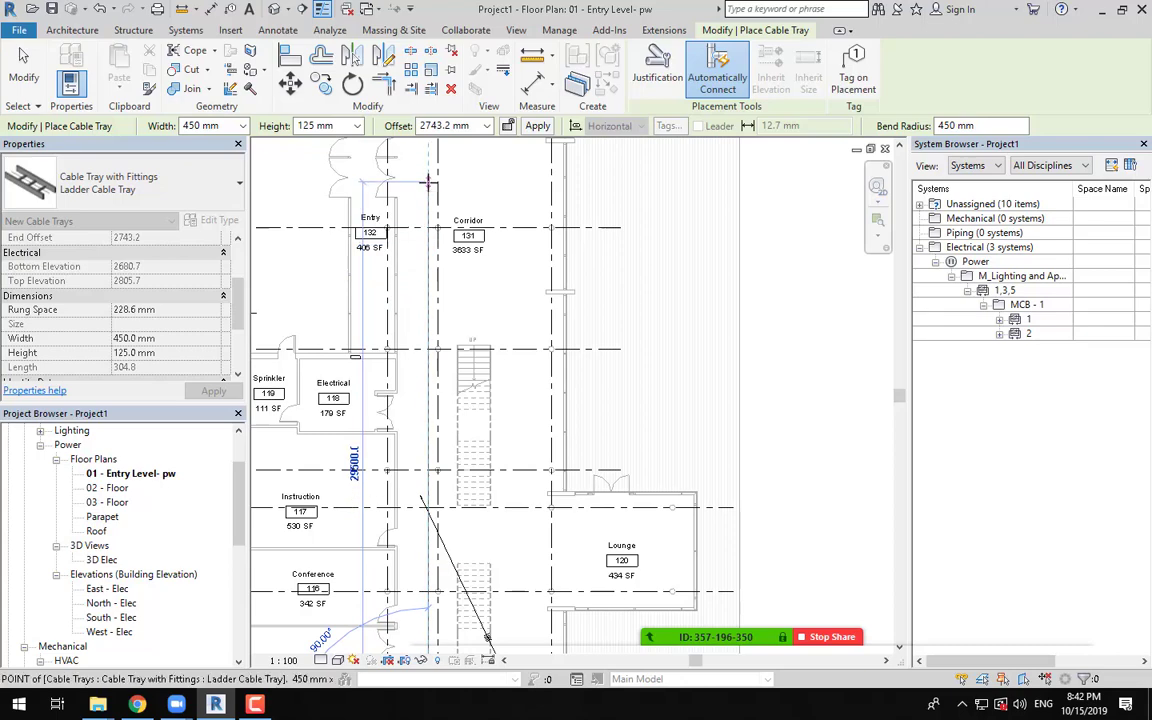
pyautogui.press('Escape')
pyautogui.press('Escape')
pyautogui.scroll(-2, 548, 367)
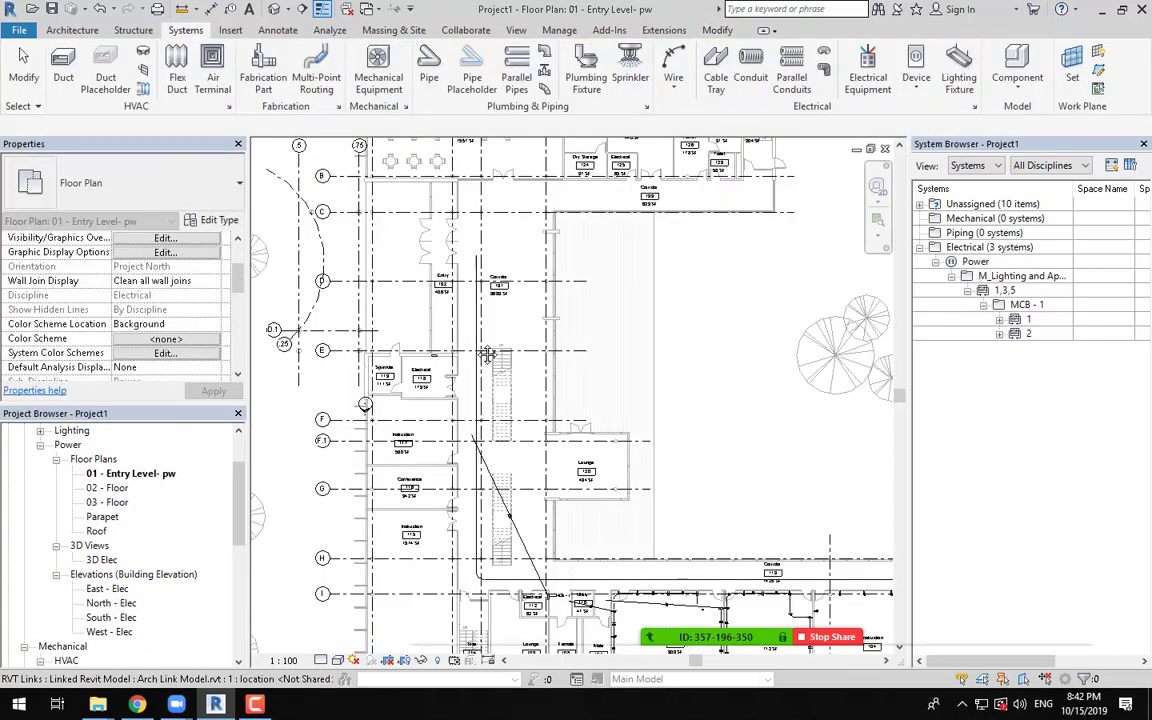
# Step: Set the entry-level plan's detail level to Fine
pyautogui.moveTo(488, 355); pyautogui.dragTo(293, 307, button='middle')
pyautogui.moveTo(751, 539); pyautogui.dragTo(694, 539, button='middle')
pyautogui.scroll(2, 694, 539)
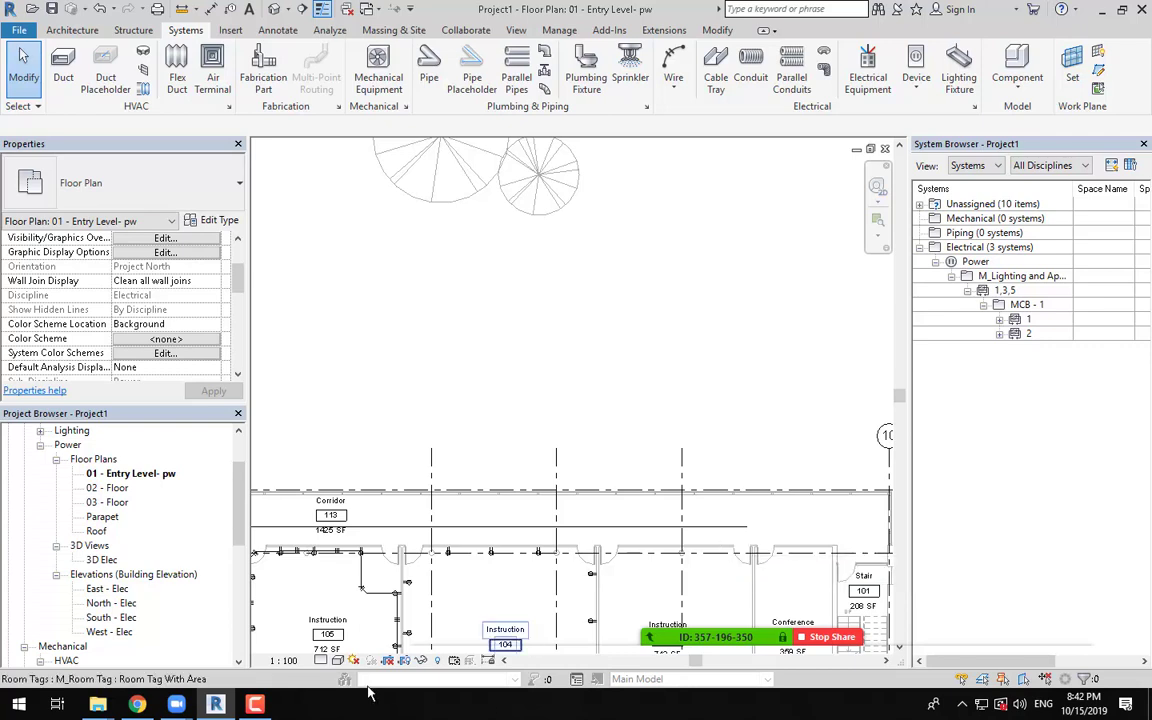
pyautogui.click(338, 661)
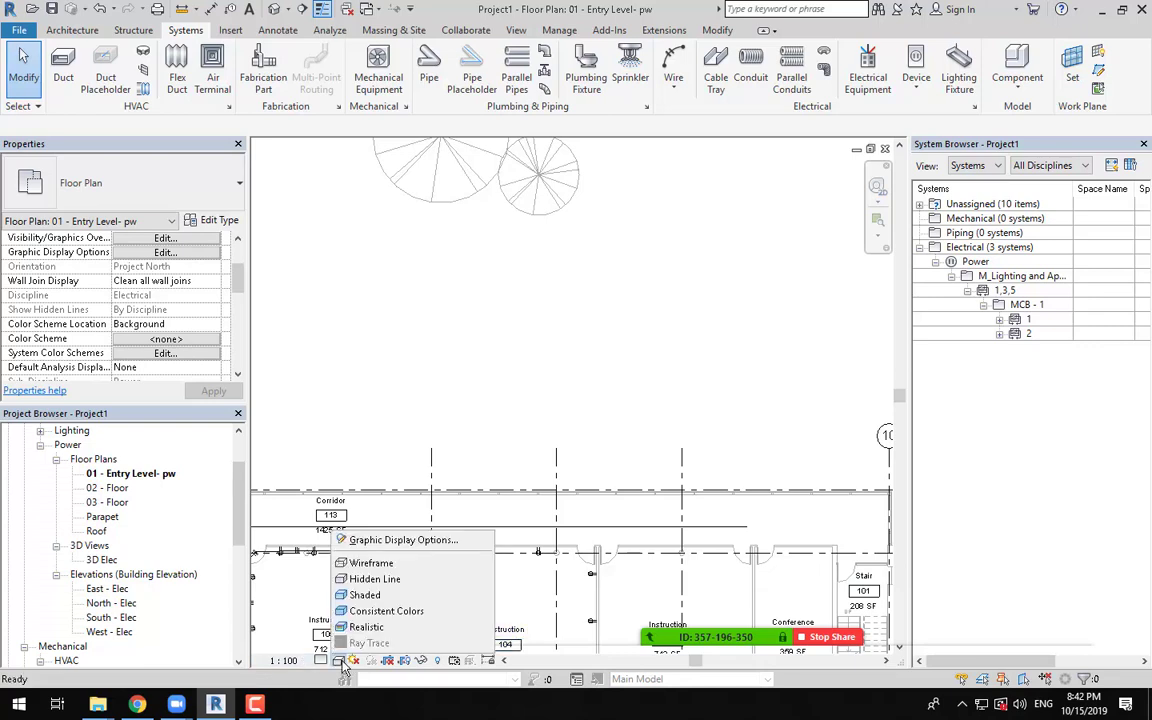
pyautogui.click(321, 661)
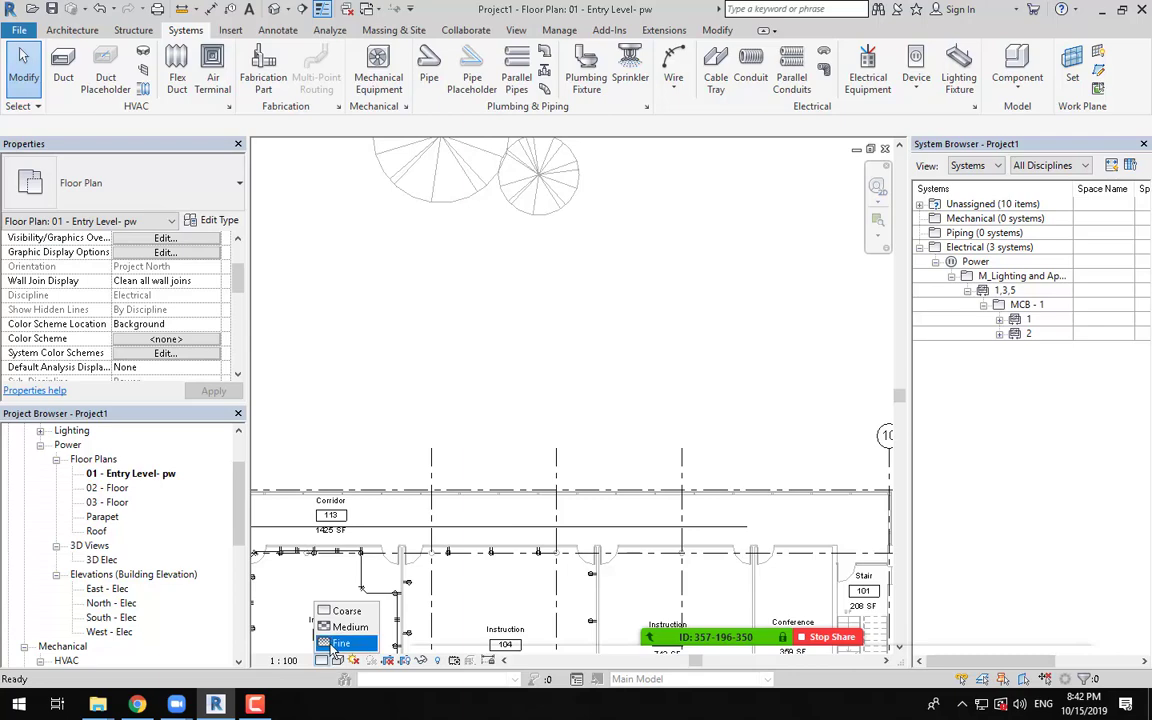
pyautogui.click(337, 643)
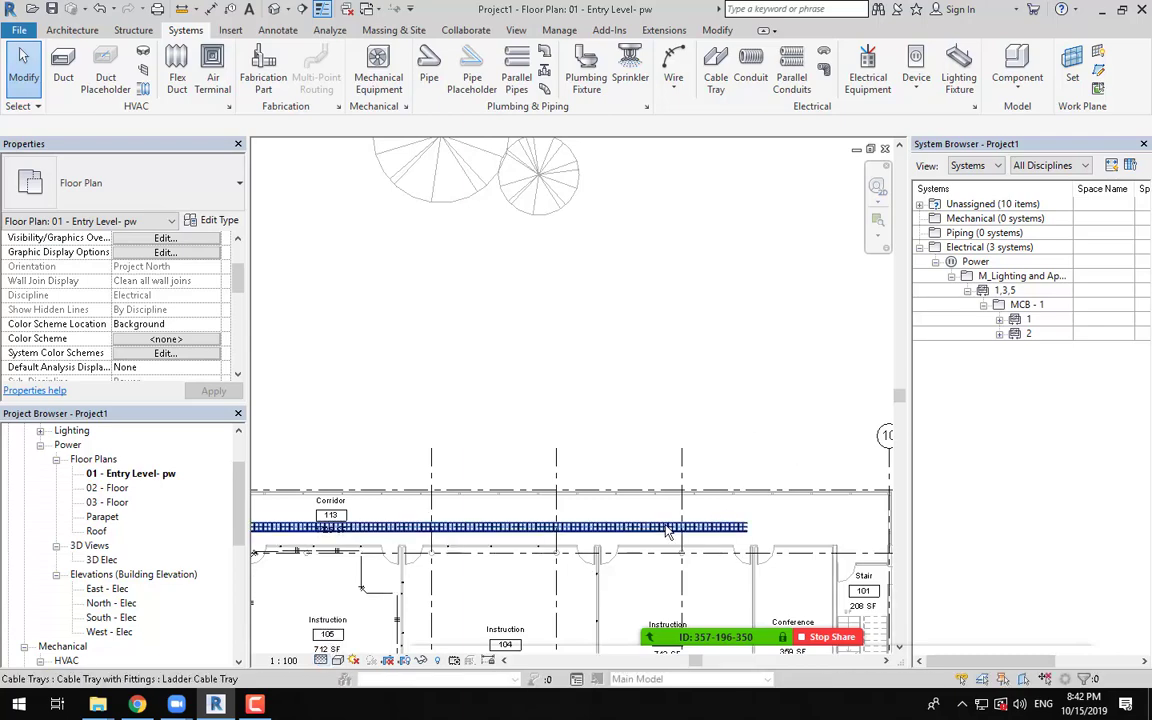
# Step: Move the Corridor 131 tray run closer to the Instruction and Conference rooms, midway between grids 1.1 and 2
pyautogui.scroll(-5, 667, 531)
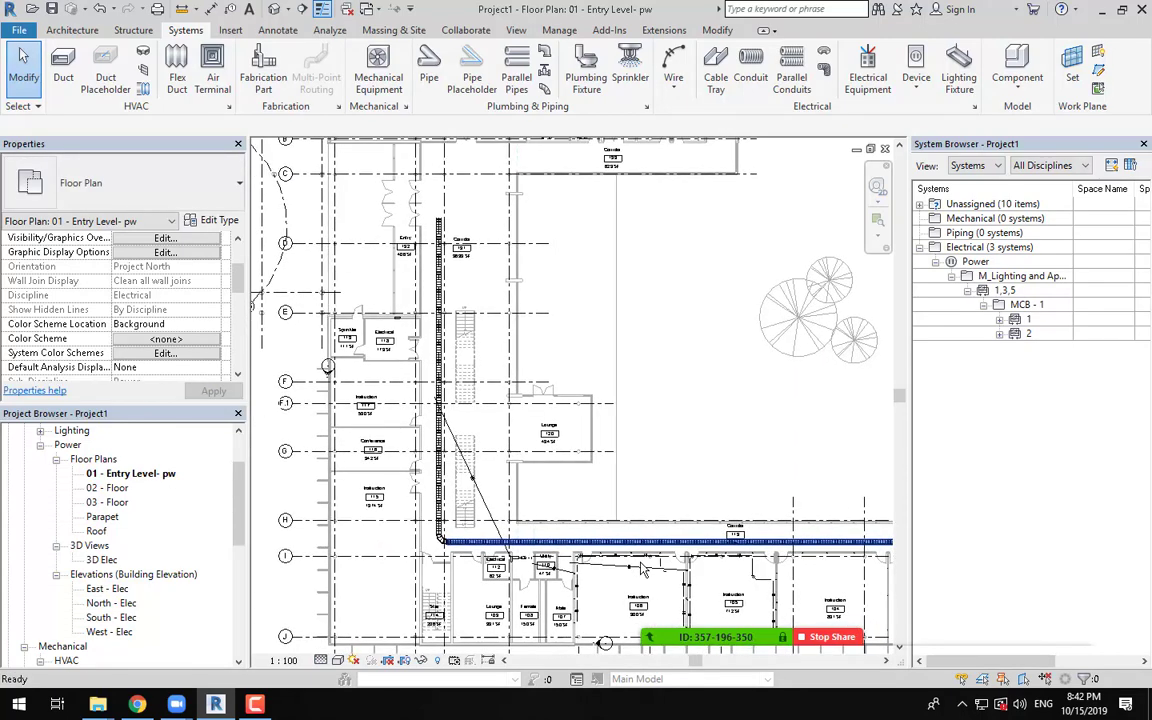
pyautogui.scroll(3, 513, 569)
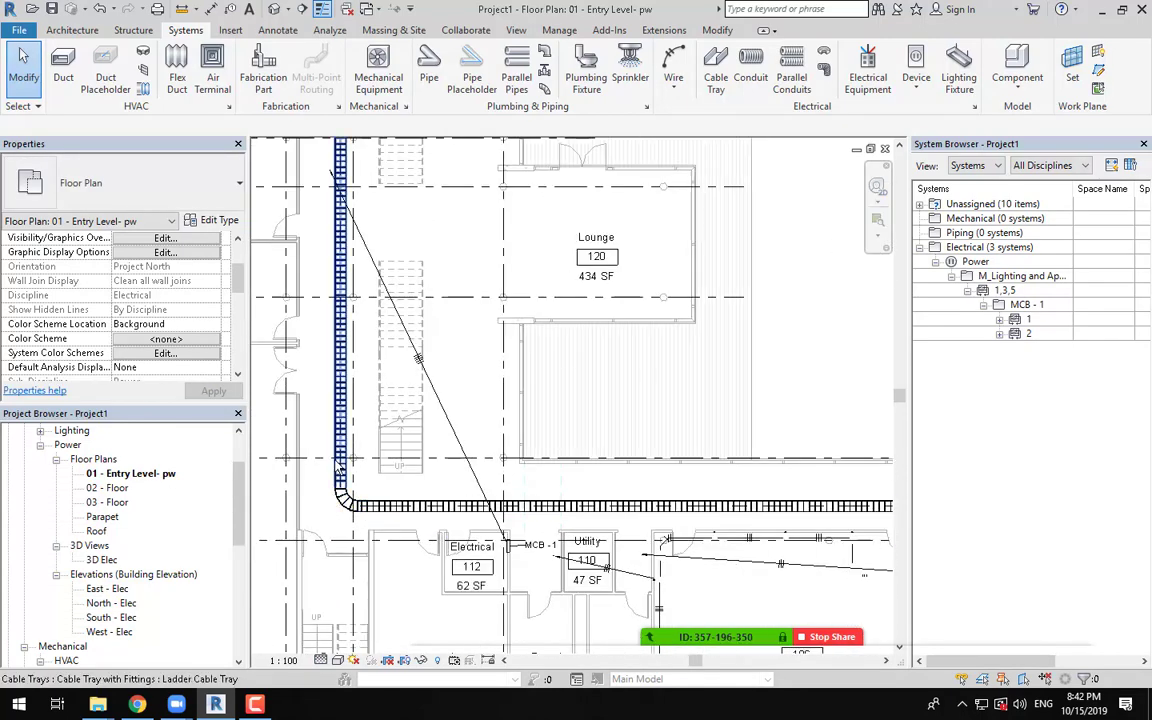
pyautogui.moveTo(340, 437); pyautogui.dragTo(321, 432)
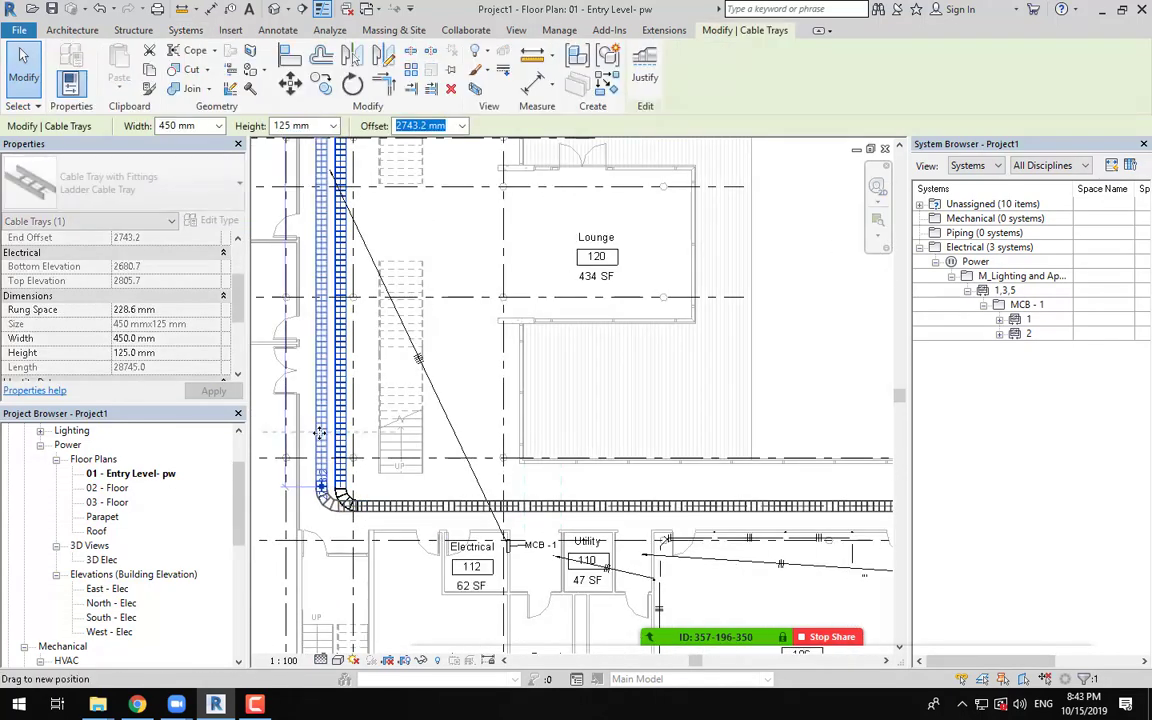
pyautogui.click(570, 492)
# Step: Draw a 450 mm x 125 mm branch tray from the Corridor 113 run, about 1560 mm towards the rooms and turning to MCB - 1
pyautogui.scroll(3, 490, 525)
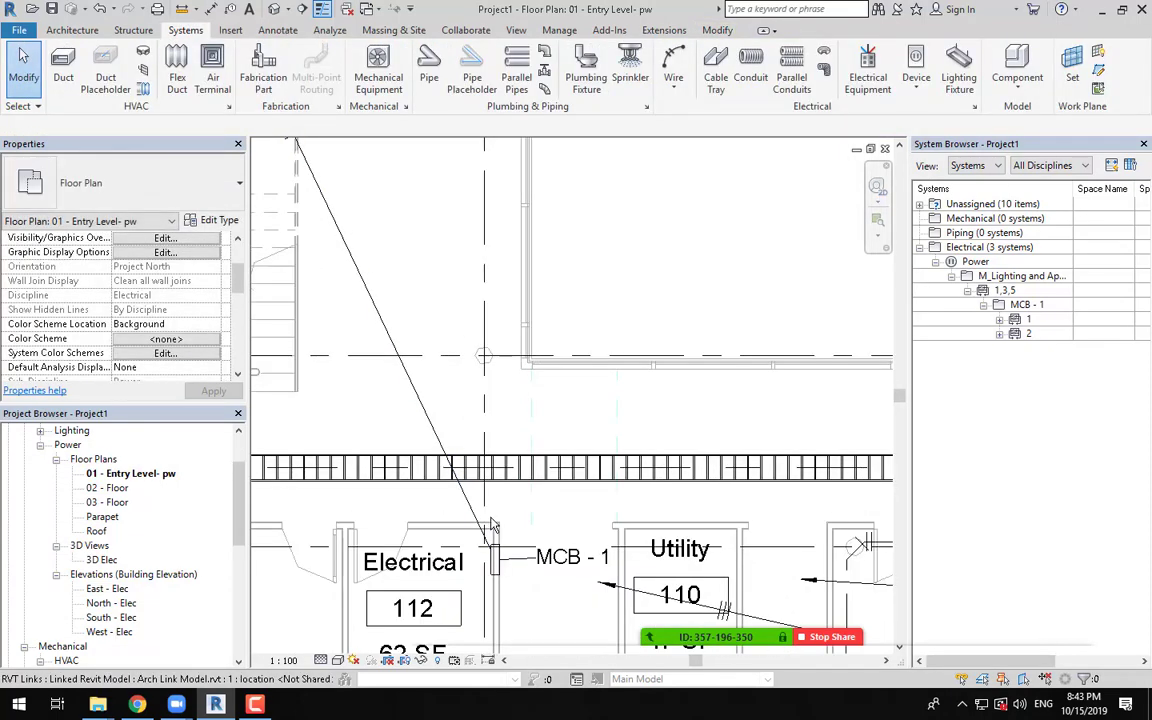
pyautogui.scroll(2, 490, 525)
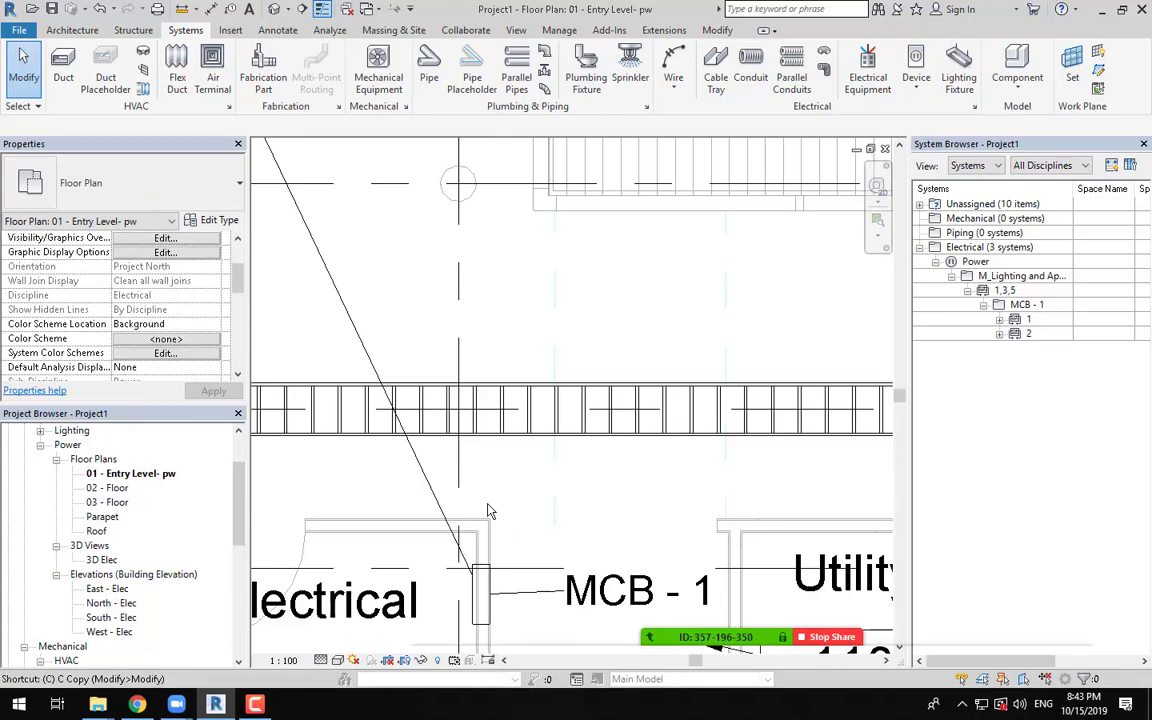
pyautogui.press('c')
pyautogui.press('t')
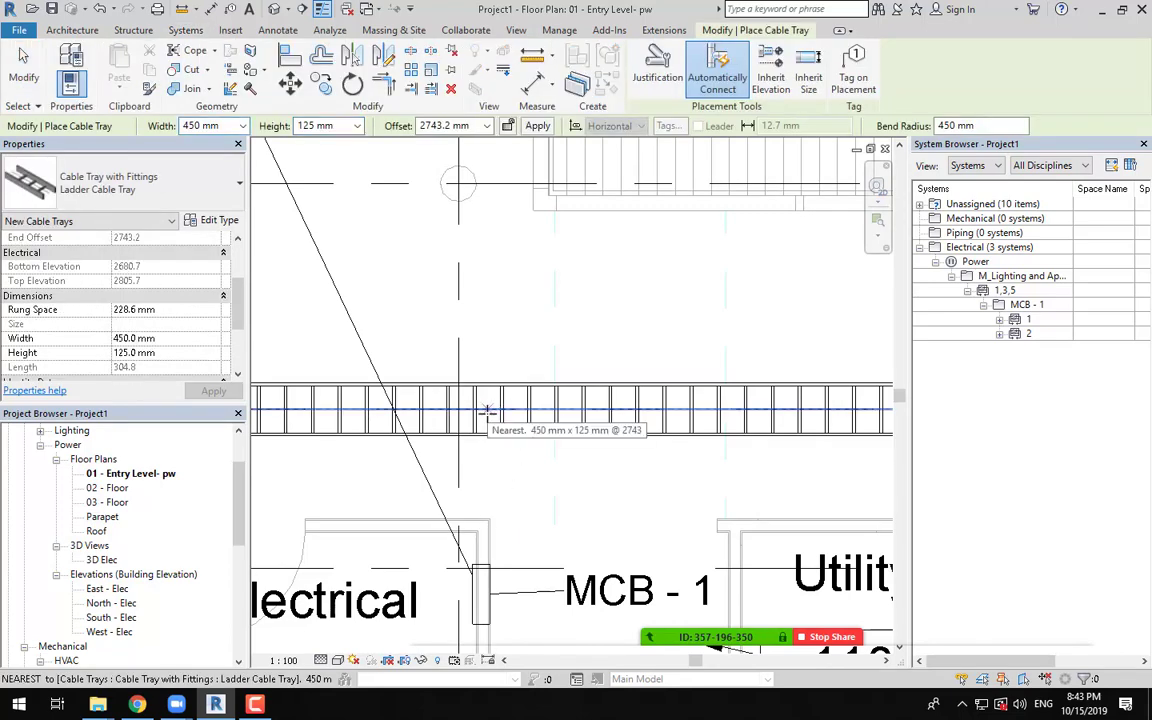
pyautogui.click(568, 410)
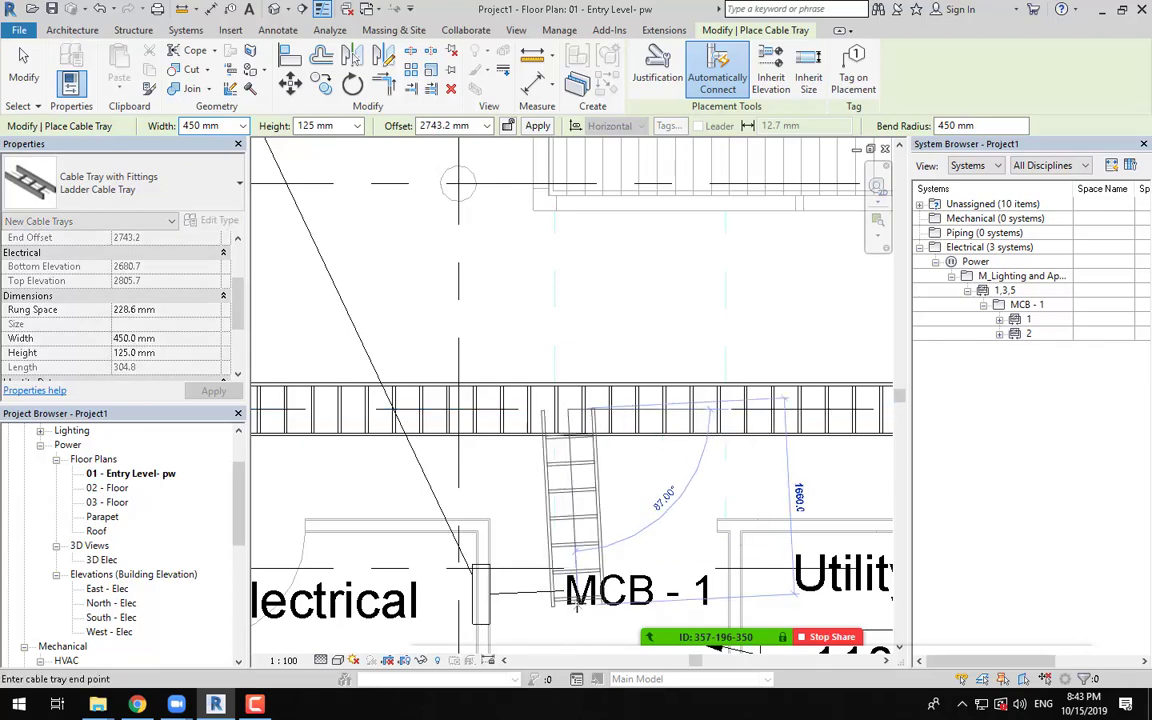
pyautogui.press('Escape')
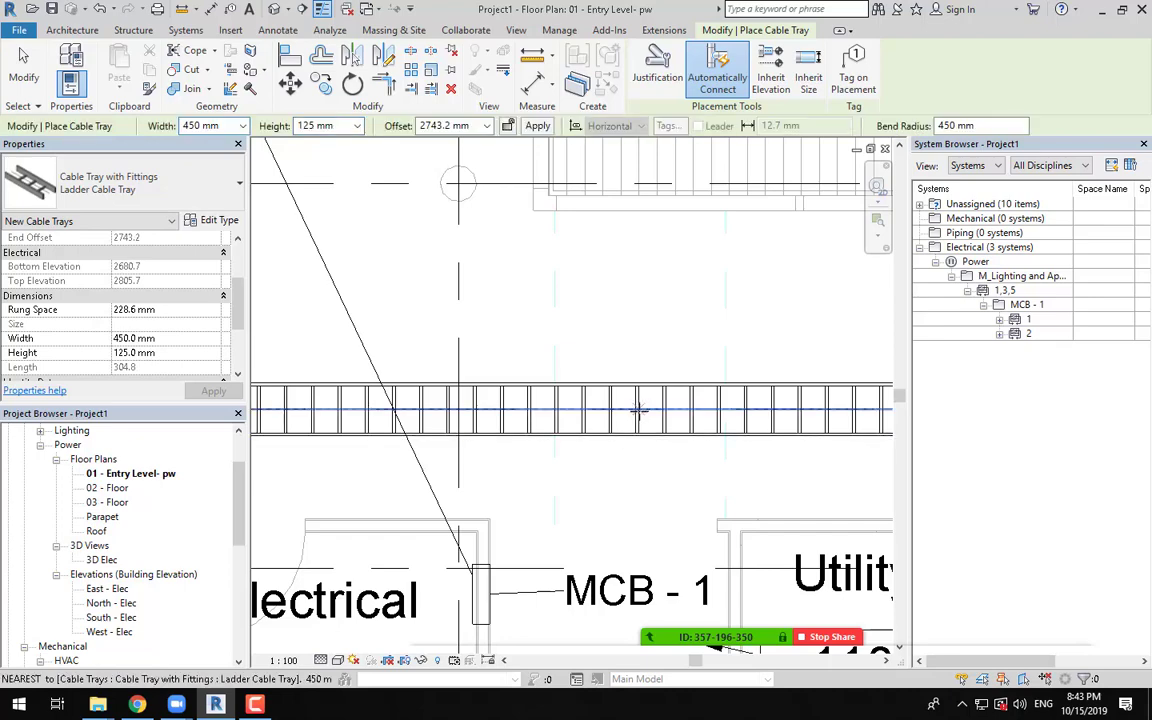
pyautogui.click(638, 410)
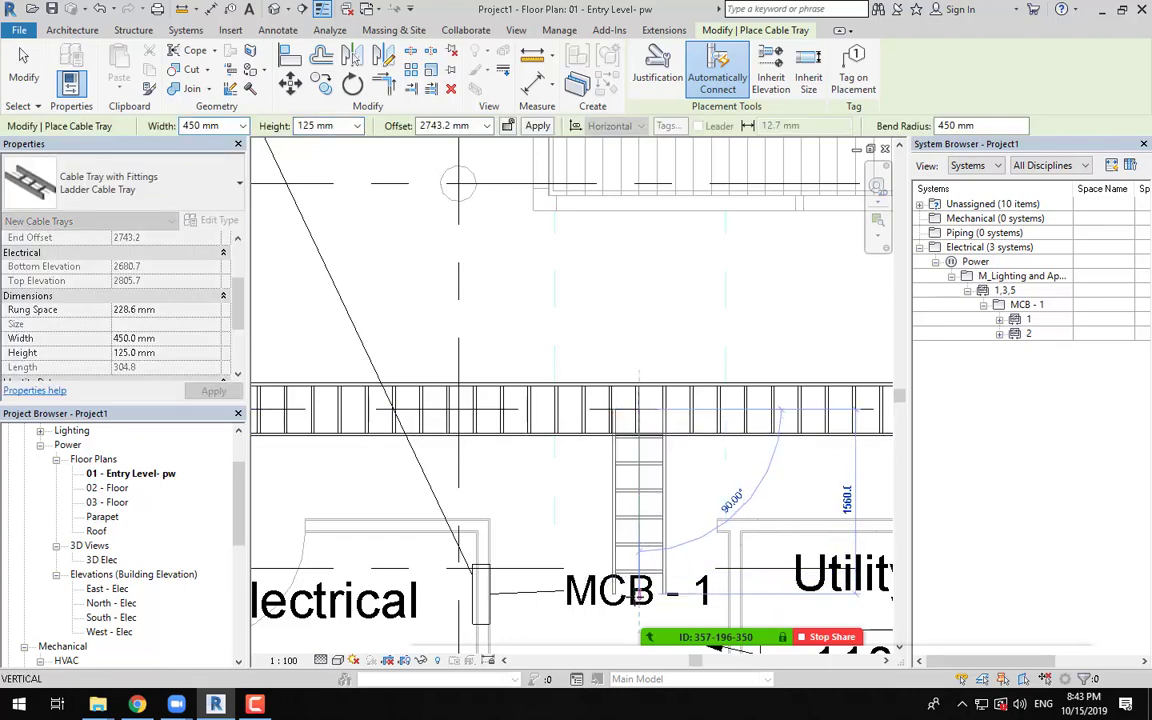
pyautogui.click(638, 600)
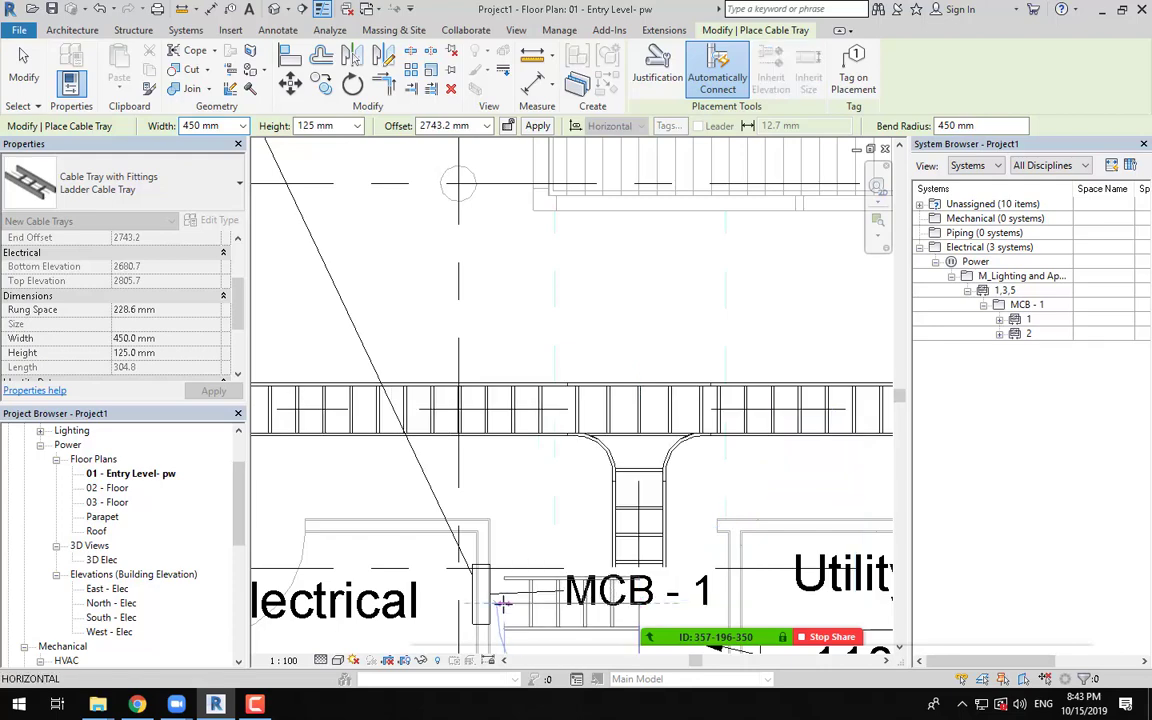
pyautogui.click(476, 575)
pyautogui.press('Escape')
pyautogui.press('Escape')
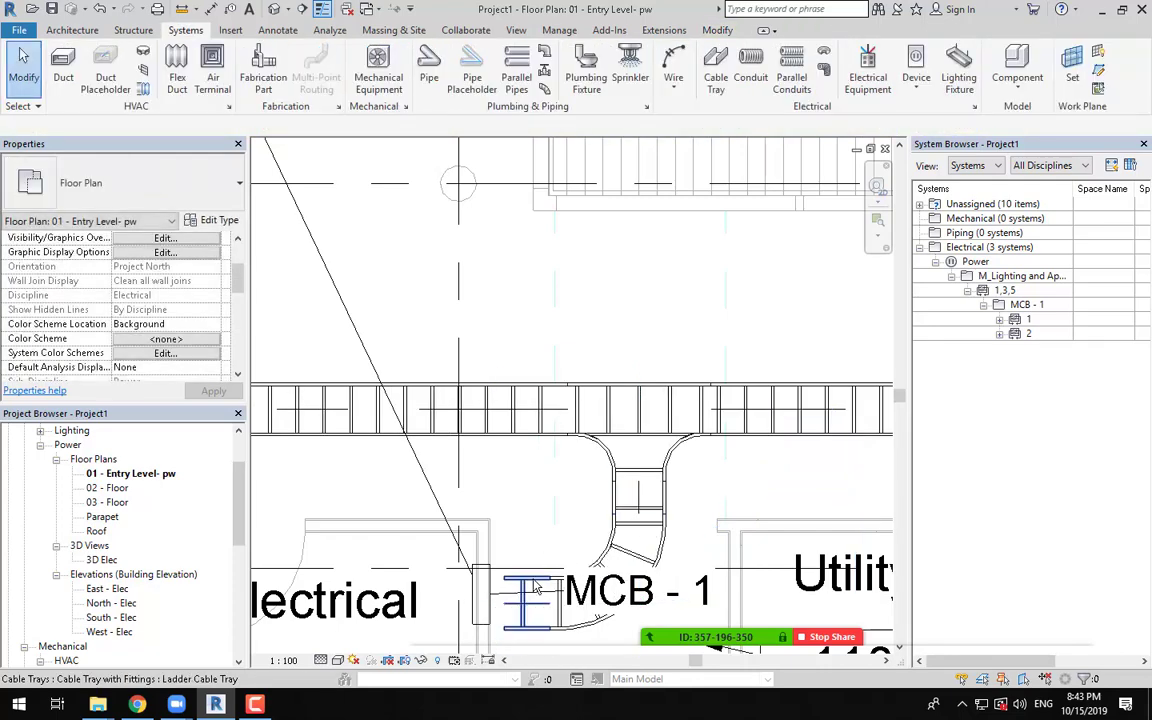
# Step: Align the branch tray's final leg with MCB - 1 and extend its end to the panel
pyautogui.click(520, 592)
pyautogui.moveTo(527, 560); pyautogui.dragTo(480, 594)
pyautogui.press('Escape')
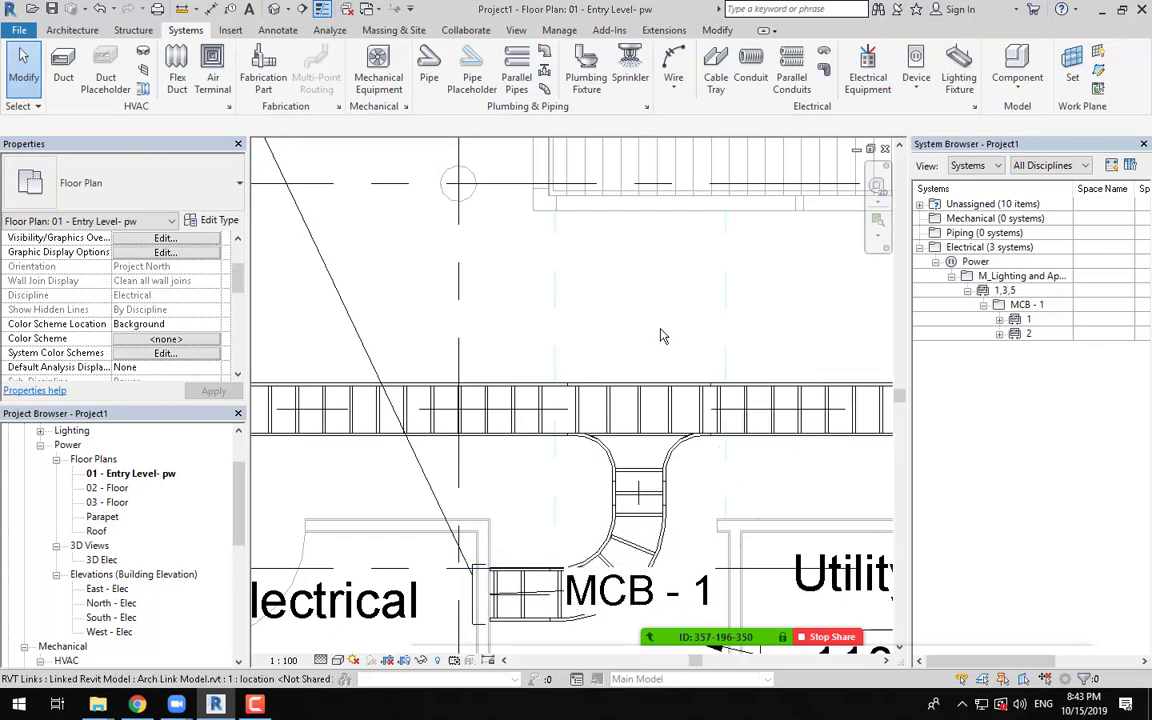
# Step: Examine the cable tray along Corridor 113 from the MCB - 1 branch to its end near Conference 102 and back
pyautogui.scroll(-3, 612, 495)
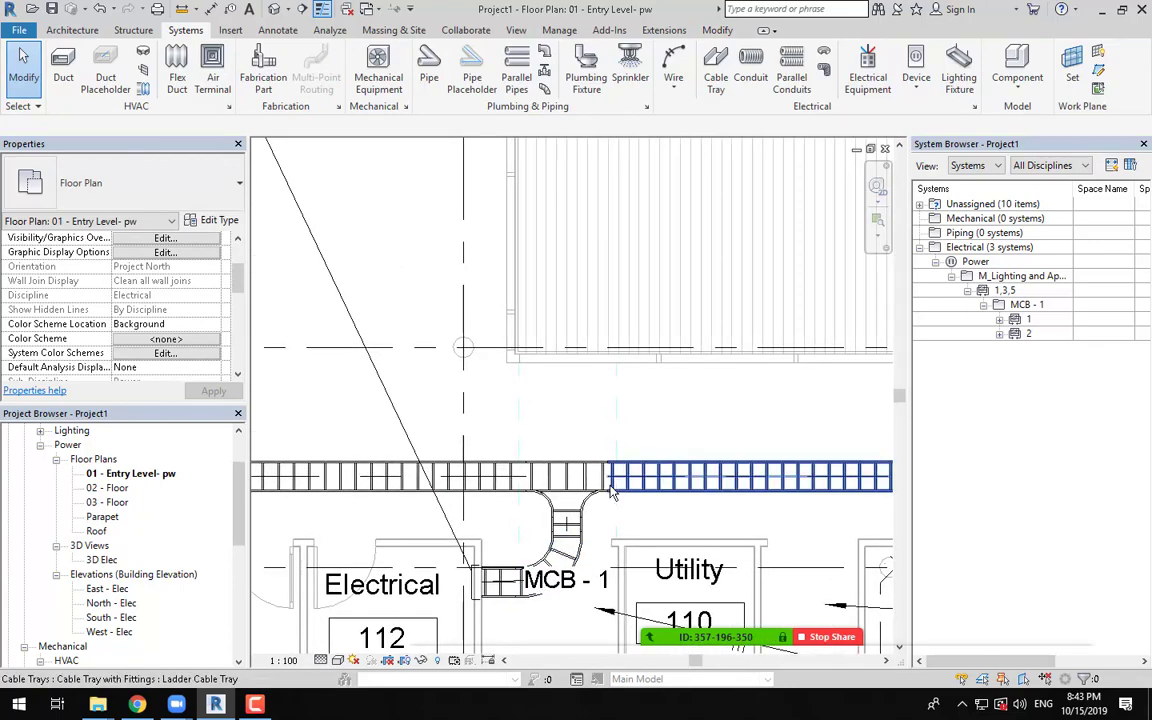
pyautogui.scroll(-6, 612, 491)
pyautogui.moveTo(698, 503); pyautogui.dragTo(471, 538, button='middle')
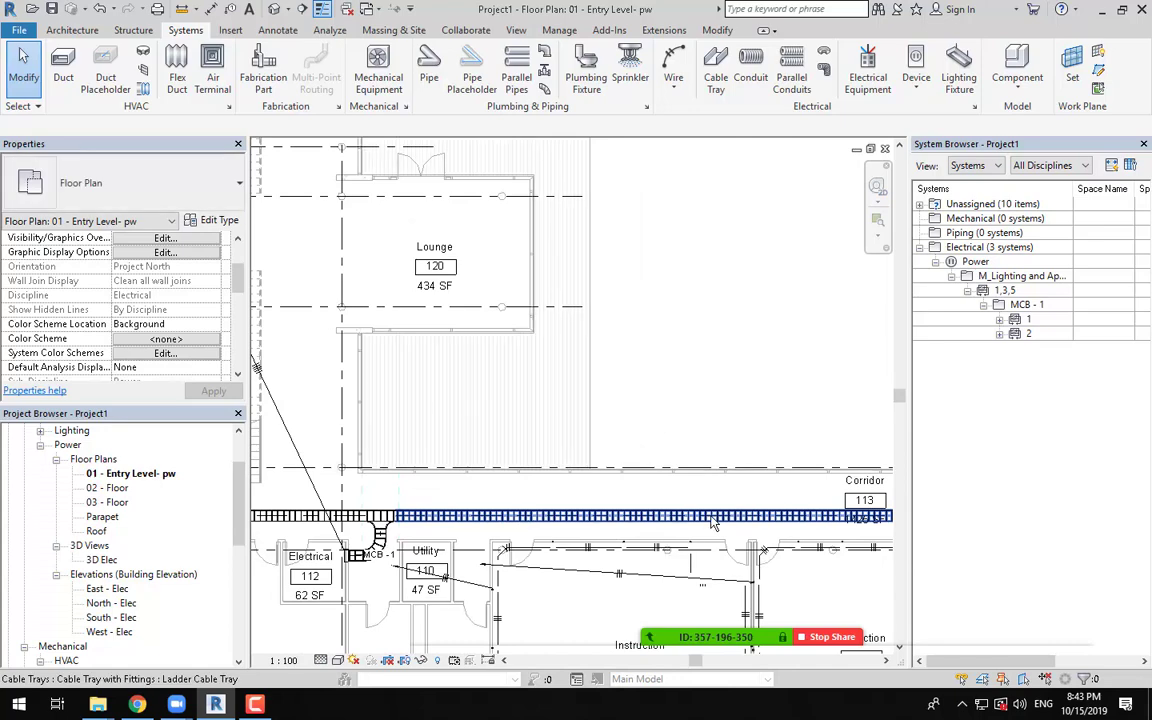
pyautogui.moveTo(775, 526); pyautogui.dragTo(445, 524, button='middle')
pyautogui.scroll(-2, 712, 526)
pyautogui.moveTo(784, 525); pyautogui.dragTo(579, 509, button='middle')
pyautogui.moveTo(774, 552); pyautogui.dragTo(719, 546, button='middle')
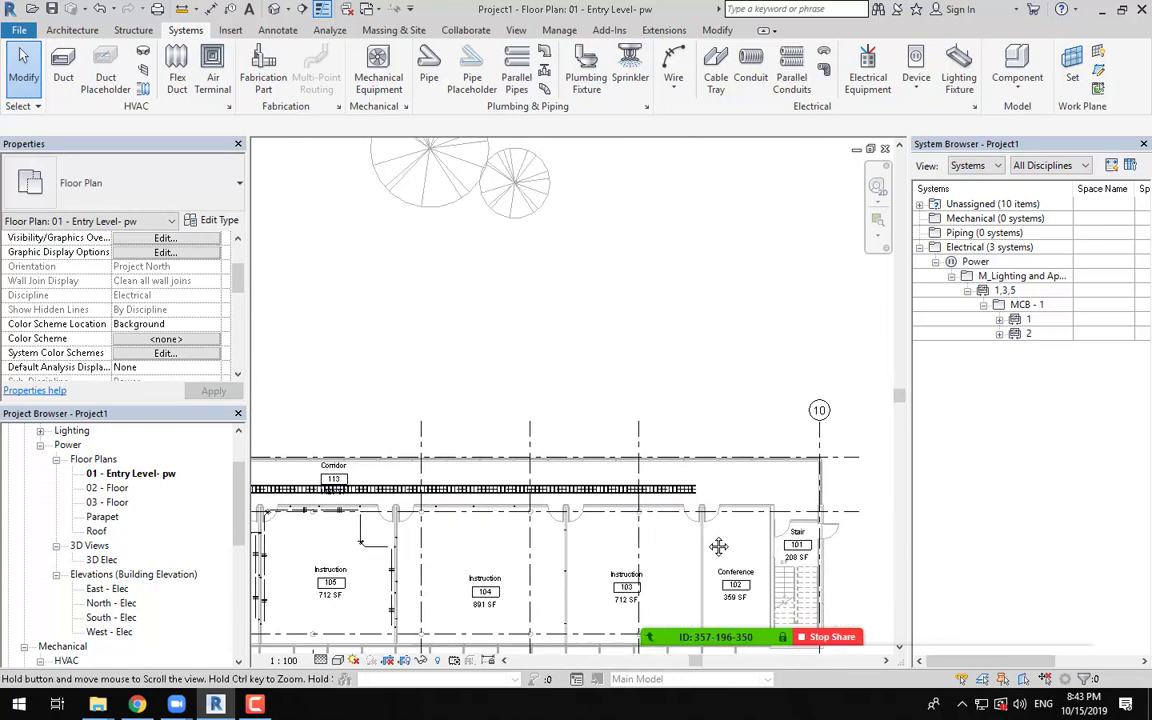
pyautogui.scroll(4, 719, 546)
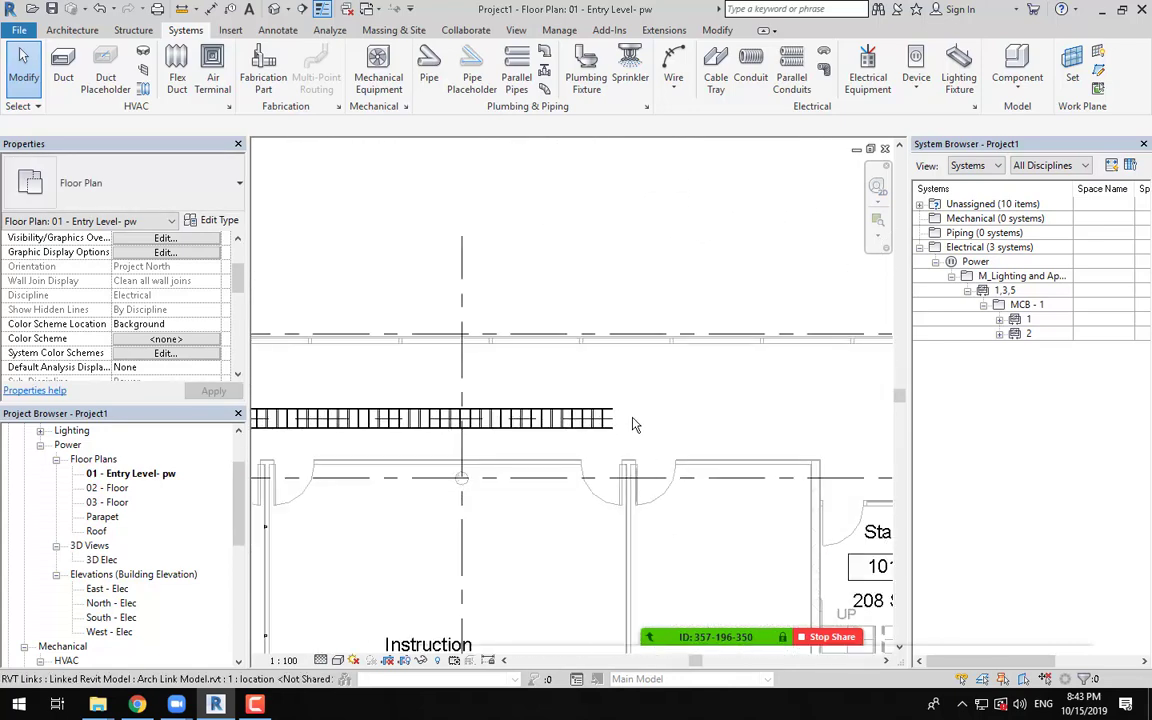
pyautogui.scroll(-3, 650, 445)
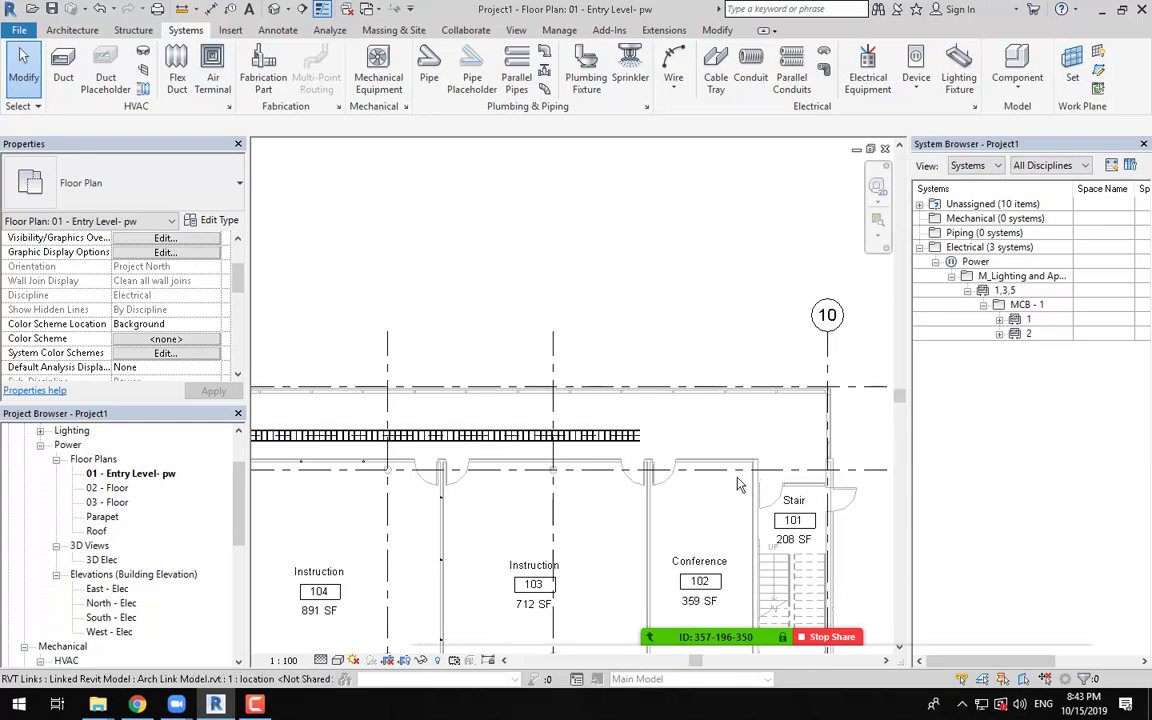
pyautogui.scroll(-3, 711, 449)
pyautogui.moveTo(700, 450); pyautogui.dragTo(957, 504, button='middle')
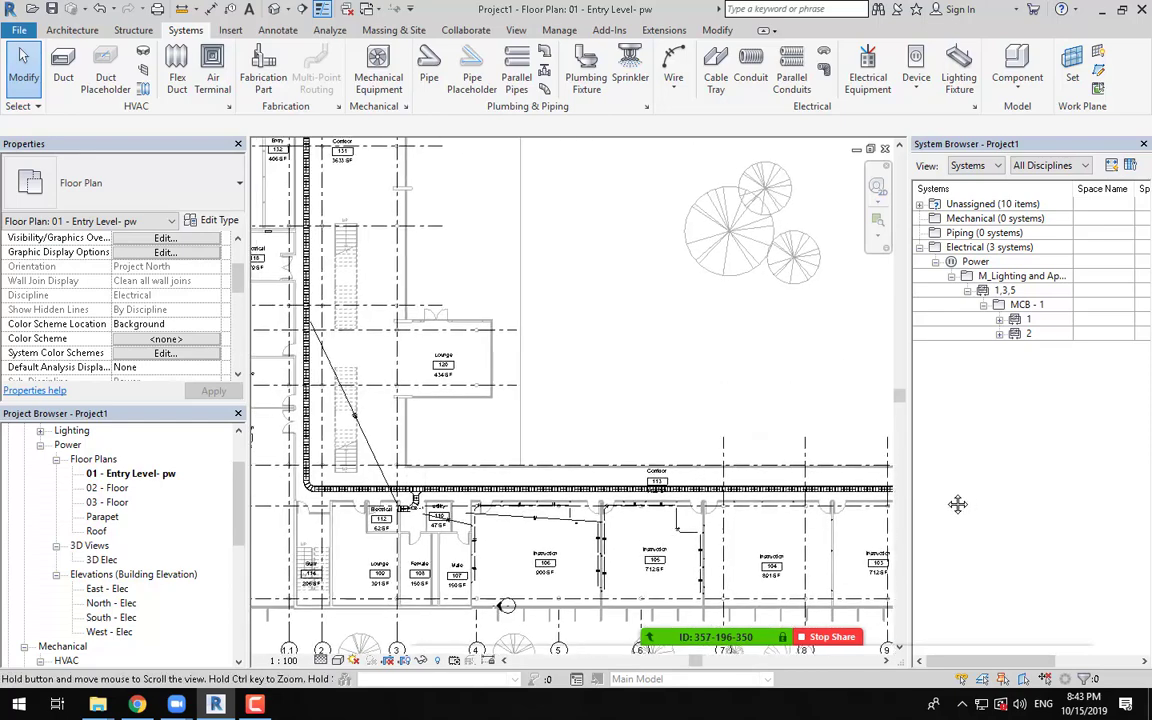
# Step: Draw a 450 mm x 125 mm branch ladder tray from the Corridor 131 run about 1700 mm horizontally into Electrical room 118
pyautogui.moveTo(526, 522); pyautogui.dragTo(780, 551, button='middle')
pyautogui.moveTo(604, 296); pyautogui.dragTo(589, 363, button='middle')
pyautogui.scroll(3, 507, 323)
pyautogui.scroll(5, 552, 358)
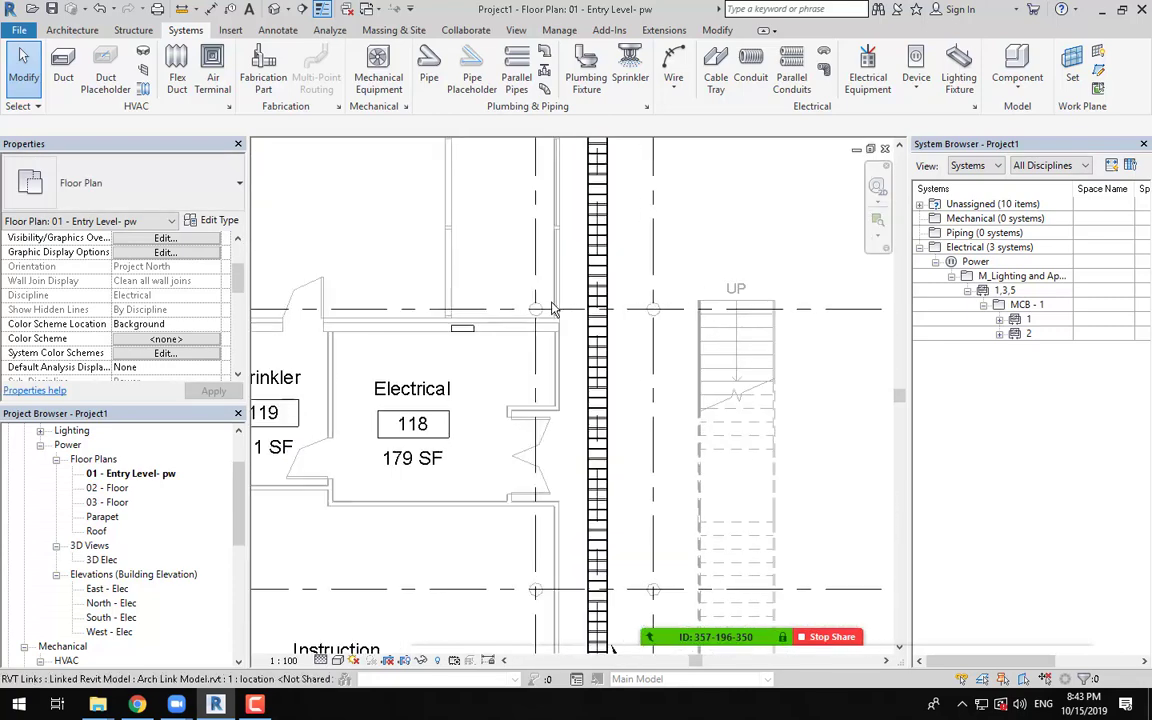
pyautogui.press('c')
pyautogui.press('t')
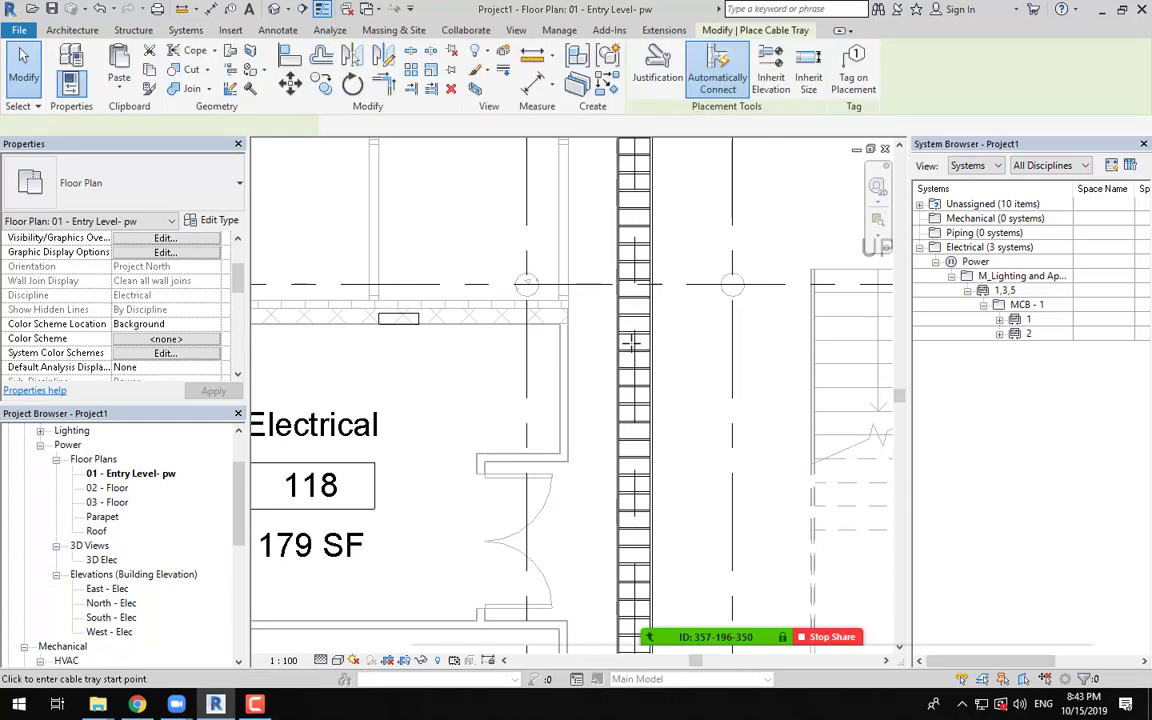
pyautogui.scroll(1, 632, 350)
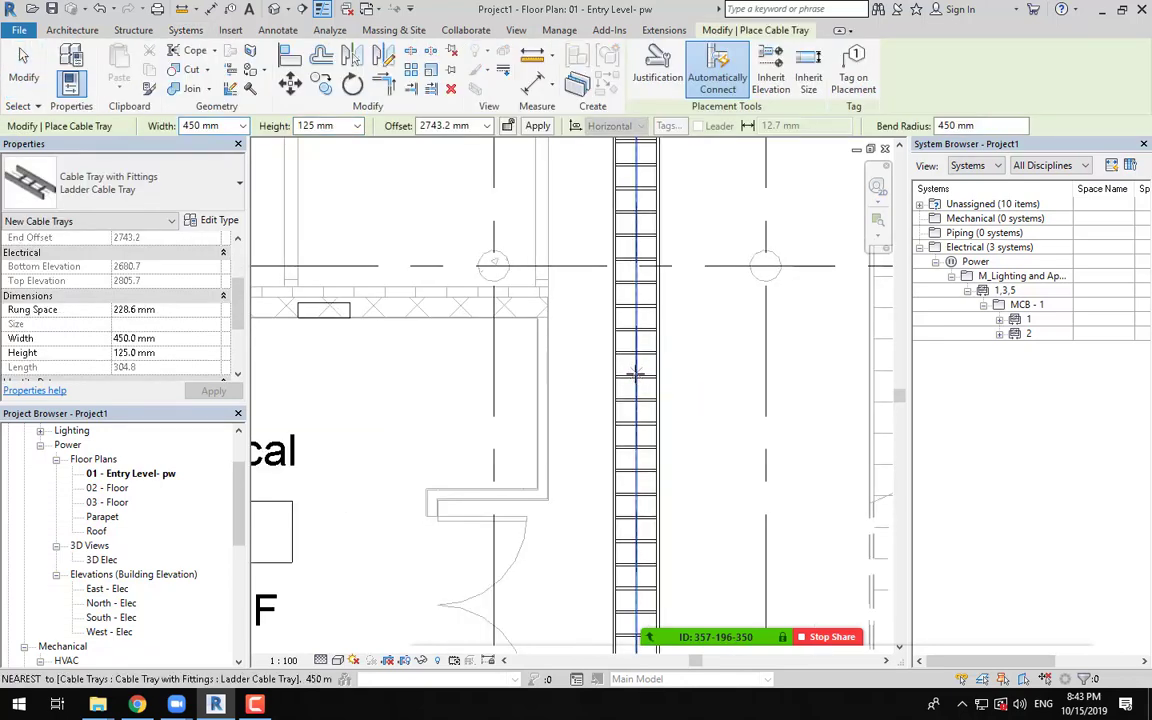
pyautogui.click(636, 374)
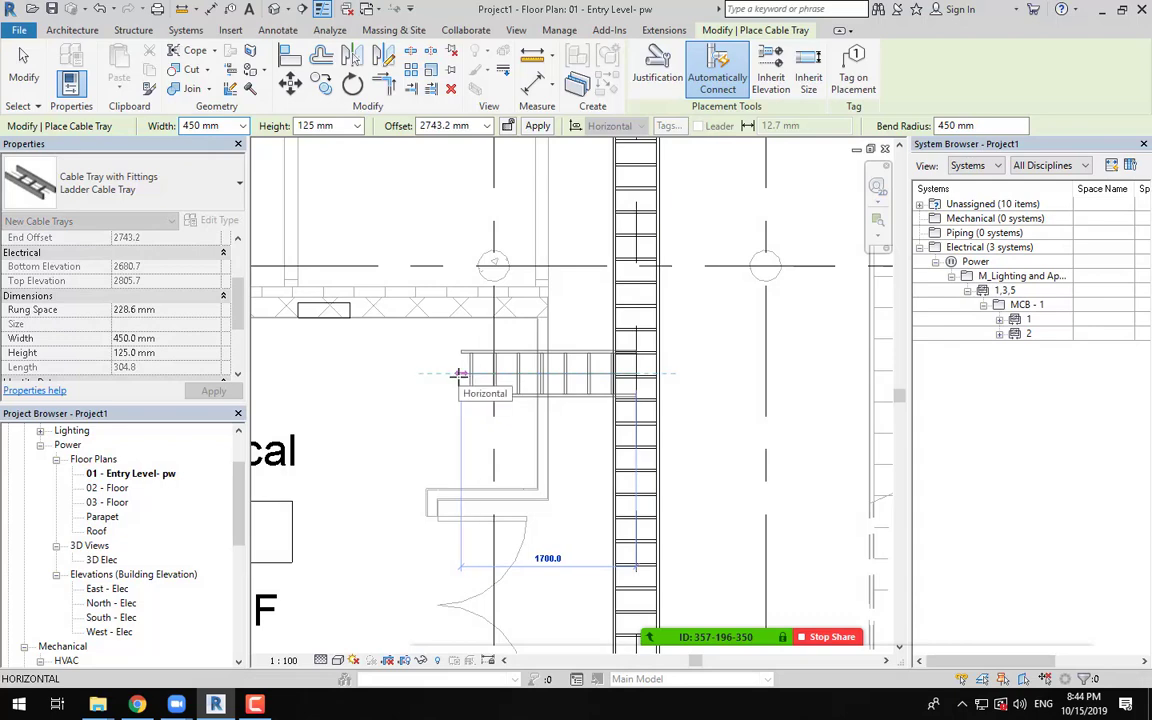
pyautogui.click(461, 377)
pyautogui.press('Escape')
pyautogui.press('Escape')
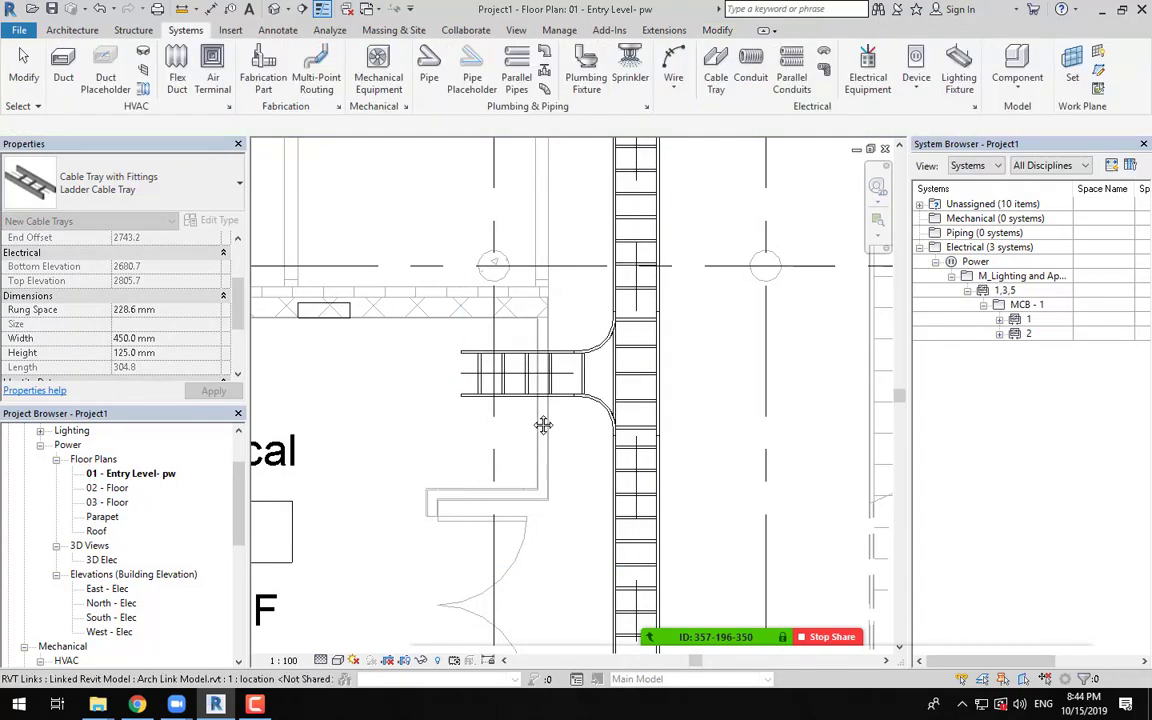
pyautogui.scroll(-6, 542, 419)
pyautogui.moveTo(701, 406); pyautogui.dragTo(526, 195, button='middle')
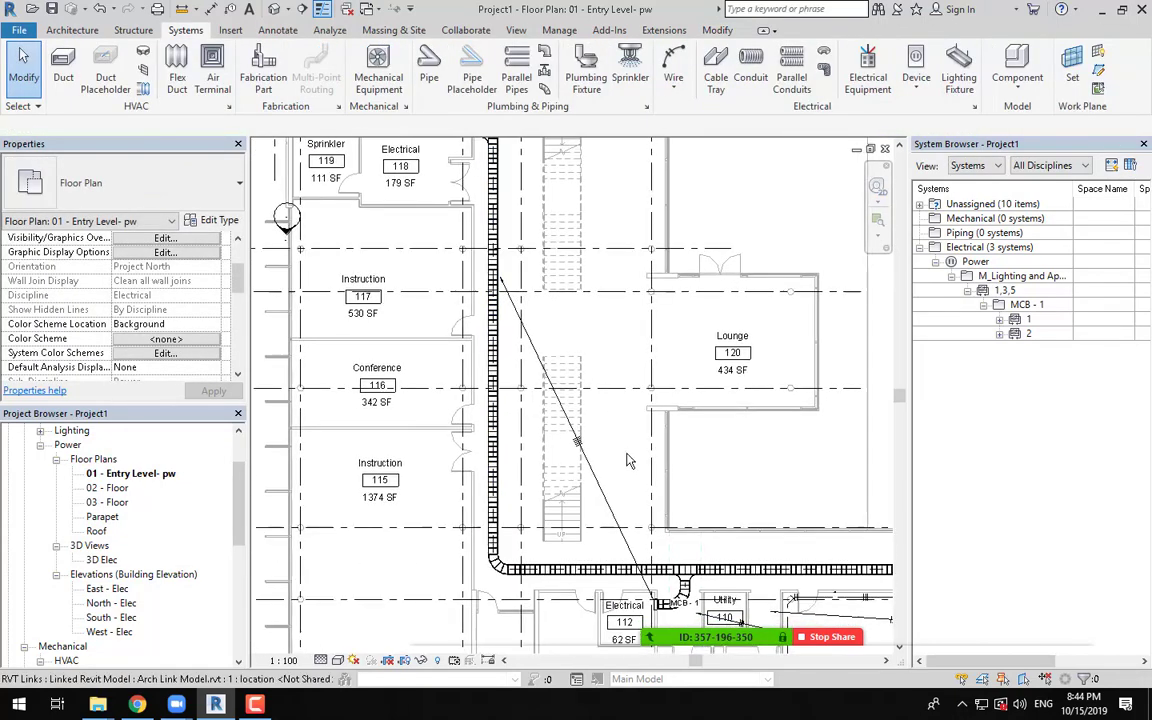
pyautogui.scroll(-2, 680, 500)
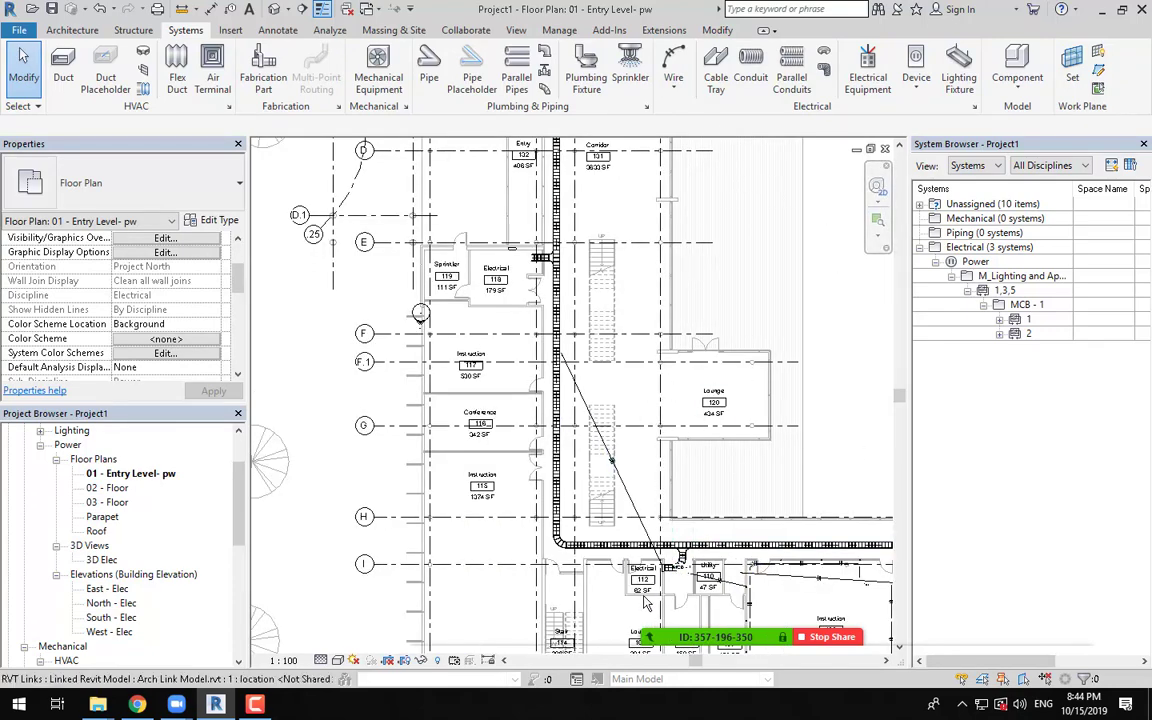
pyautogui.scroll(4, 513, 268)
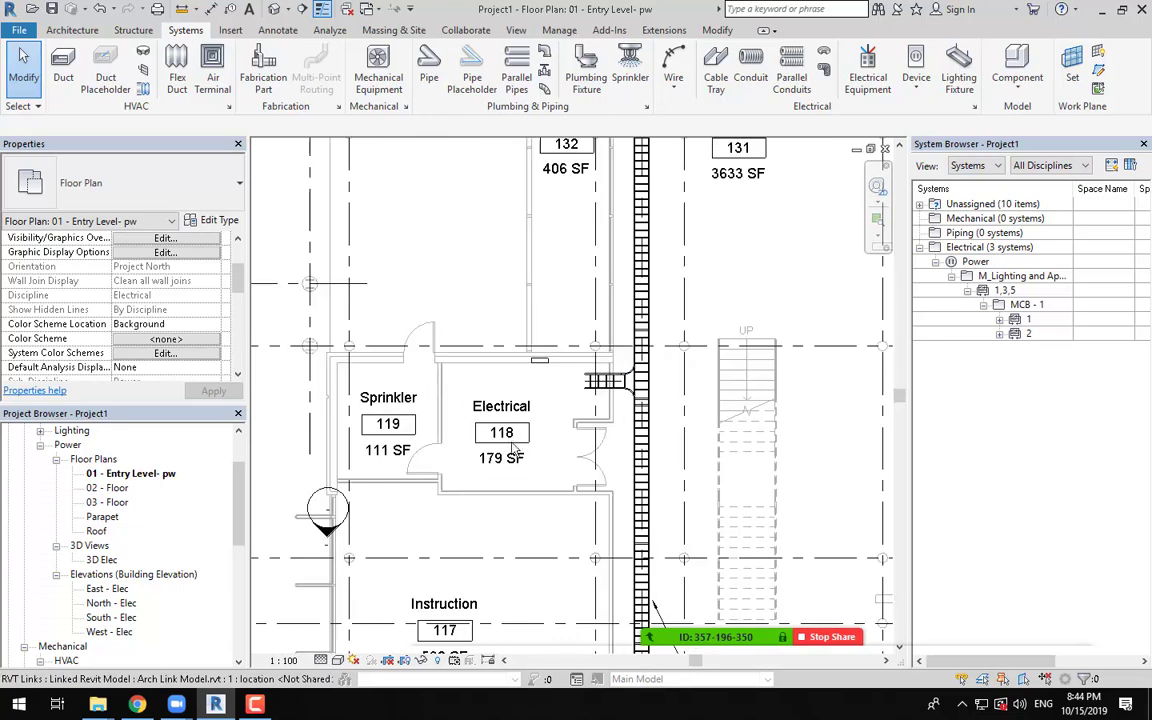
# Step: Extend the free end of the cable tray branch in Electrical room 118 to a length of 2400 mm
pyautogui.scroll(3, 560, 375)
pyautogui.click(643, 412)
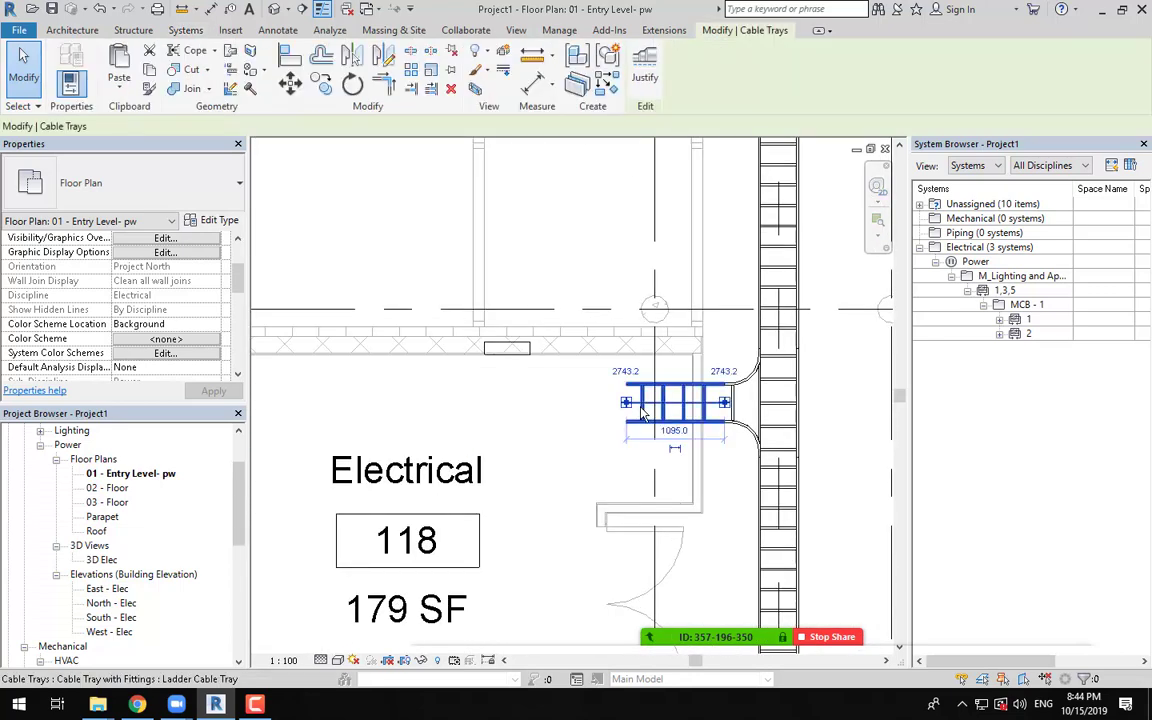
pyautogui.click(626, 404)
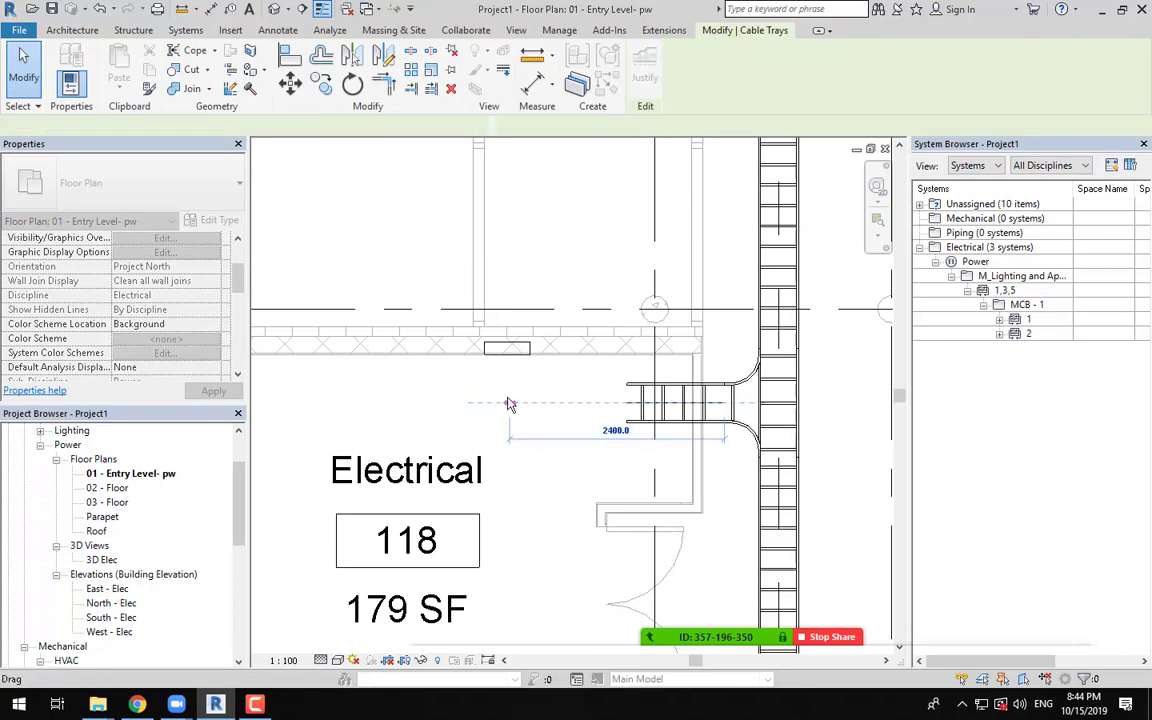
pyautogui.click(509, 402)
# Step: Draw a 450 mm wide cable tray from the branch's free end, turning 90° toward the panel wall for about 1000 mm
pyautogui.rightClick(530, 398)
pyautogui.moveTo(557, 121)
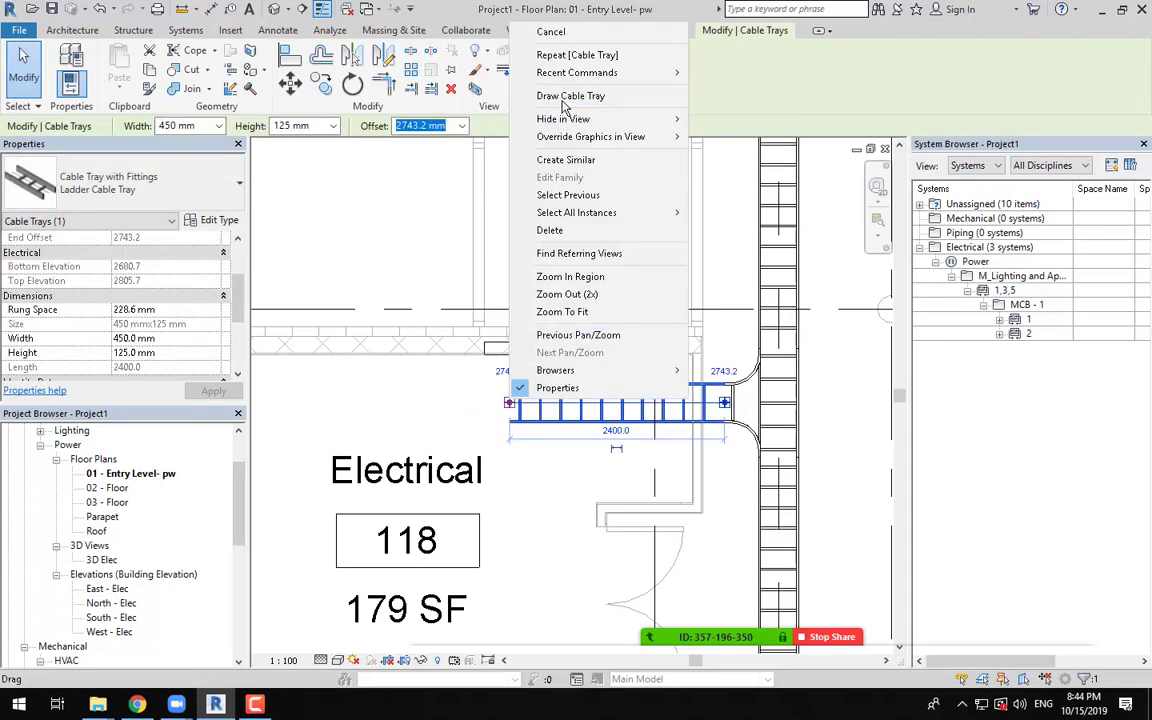
pyautogui.click(570, 95)
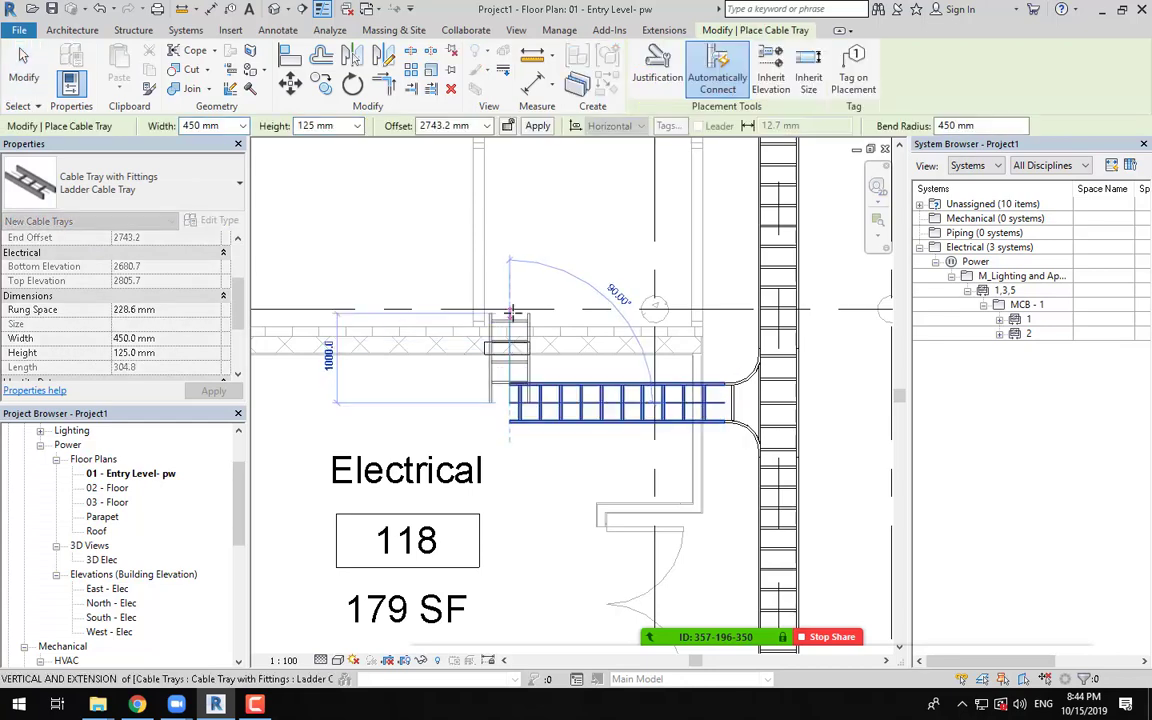
pyautogui.click(511, 318)
pyautogui.press('Escape')
pyautogui.press('Escape')
# Step: Move the horizontal tray branch away from the panel wall and shorten the turned segment to about 285 mm, ending at the panel
pyautogui.scroll(2, 556, 370)
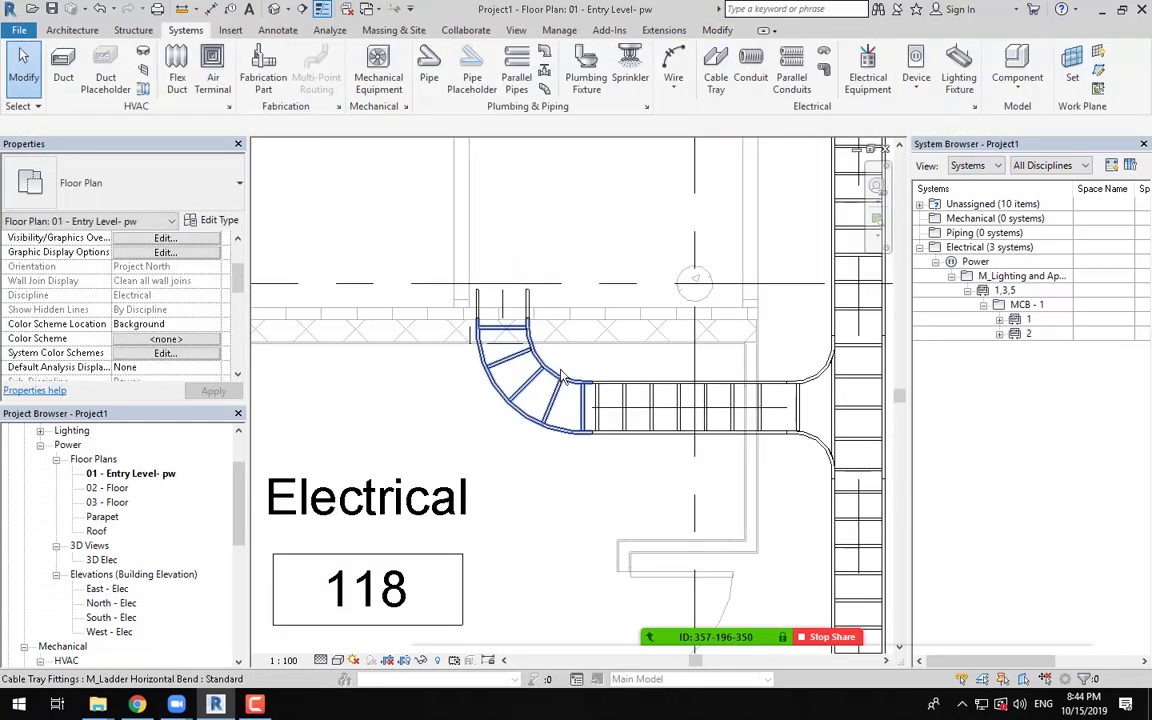
pyautogui.click(651, 418)
pyautogui.moveTo(651, 420); pyautogui.dragTo(653, 440)
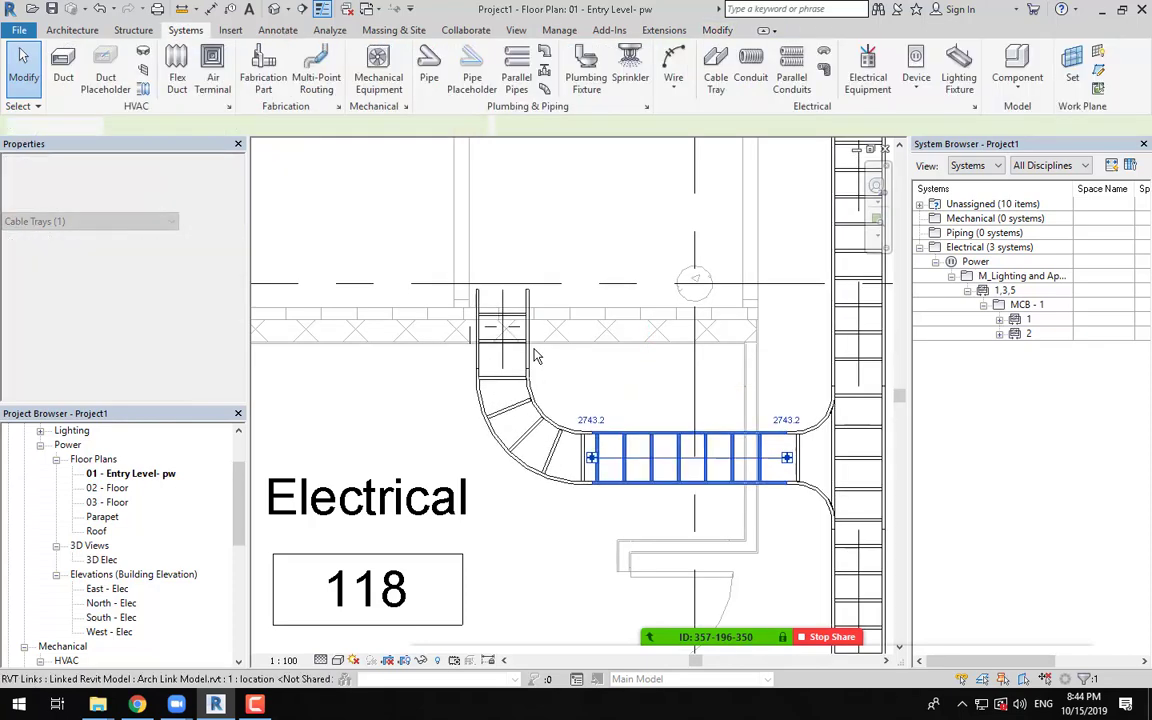
pyautogui.click(503, 310)
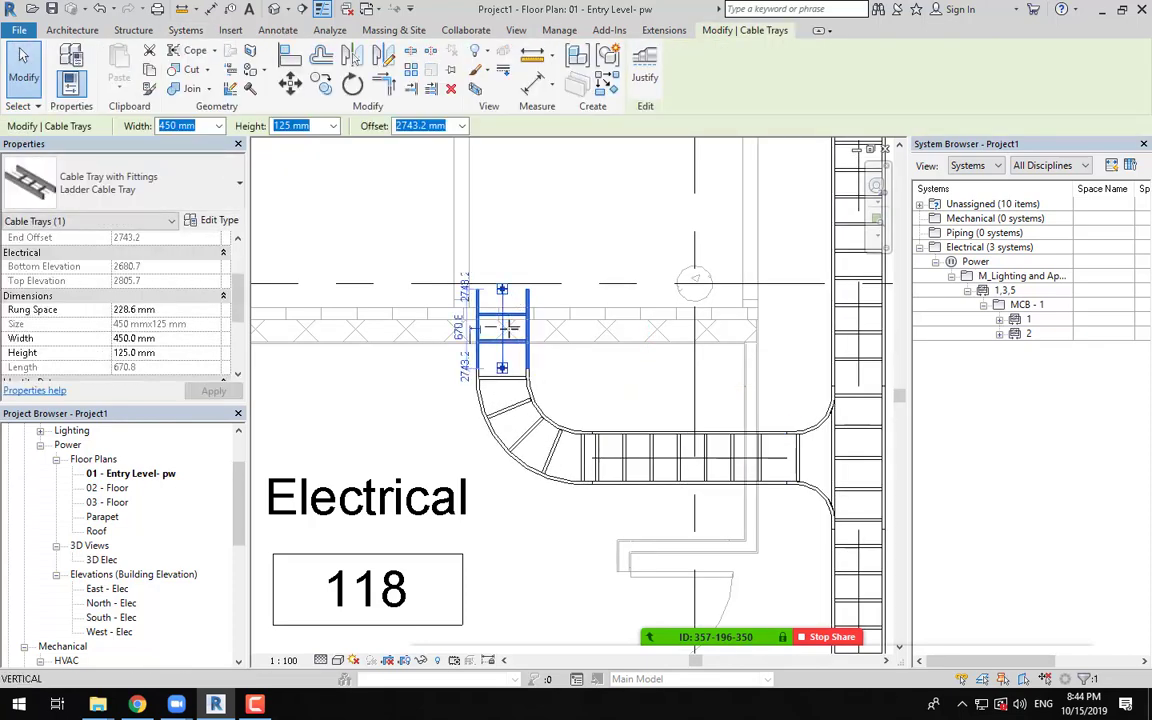
pyautogui.moveTo(503, 292); pyautogui.dragTo(504, 334)
pyautogui.click(571, 352)
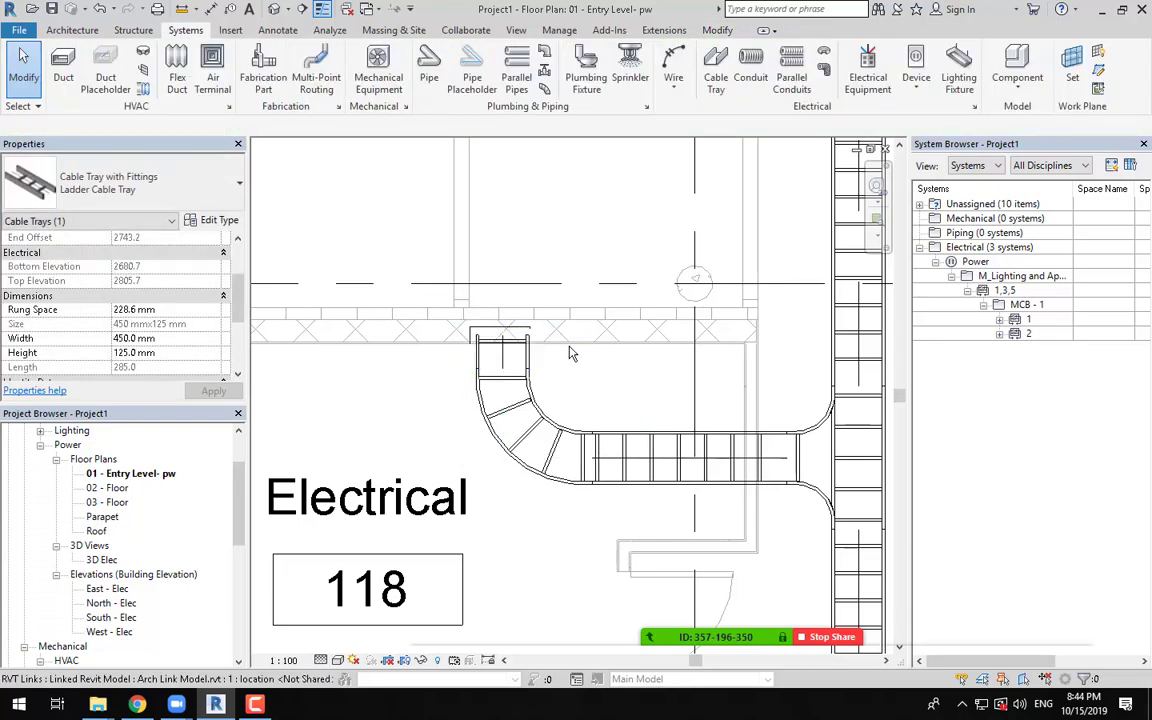
pyautogui.scroll(-8, 706, 356)
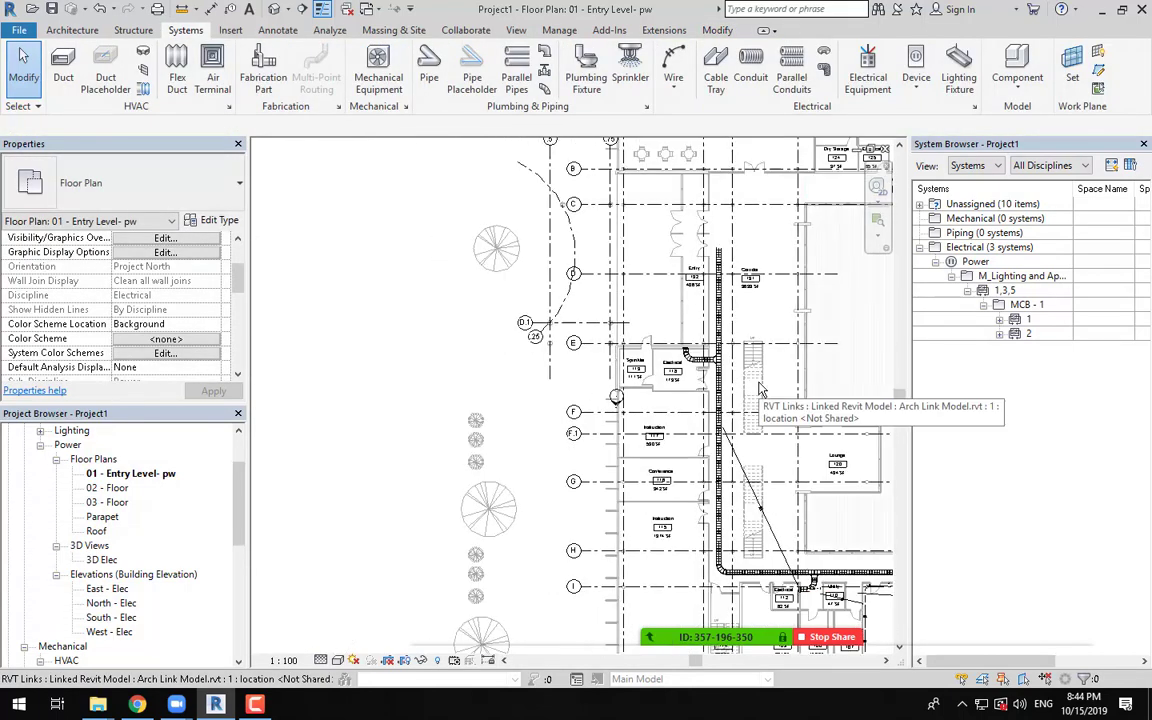
pyautogui.moveTo(772, 385); pyautogui.dragTo(507, 326, button='middle')
pyautogui.scroll(-1, 674, 457)
pyautogui.moveTo(673, 460); pyautogui.dragTo(602, 466, button='middle')
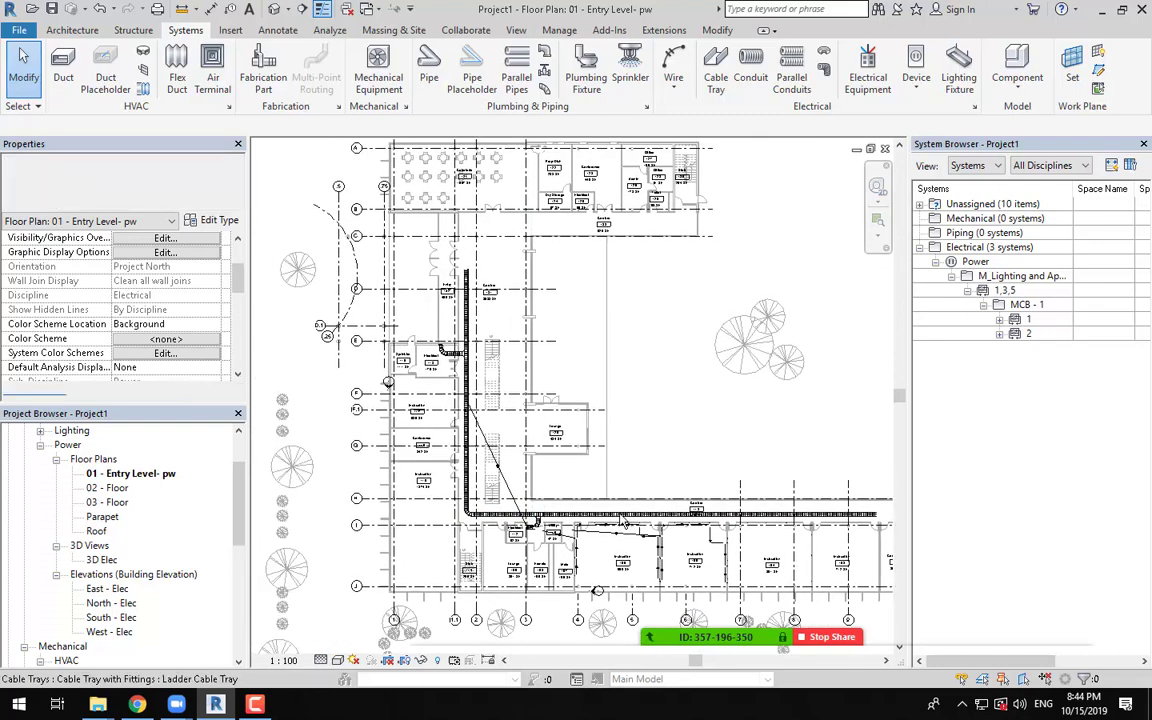
pyautogui.scroll(3, 596, 533)
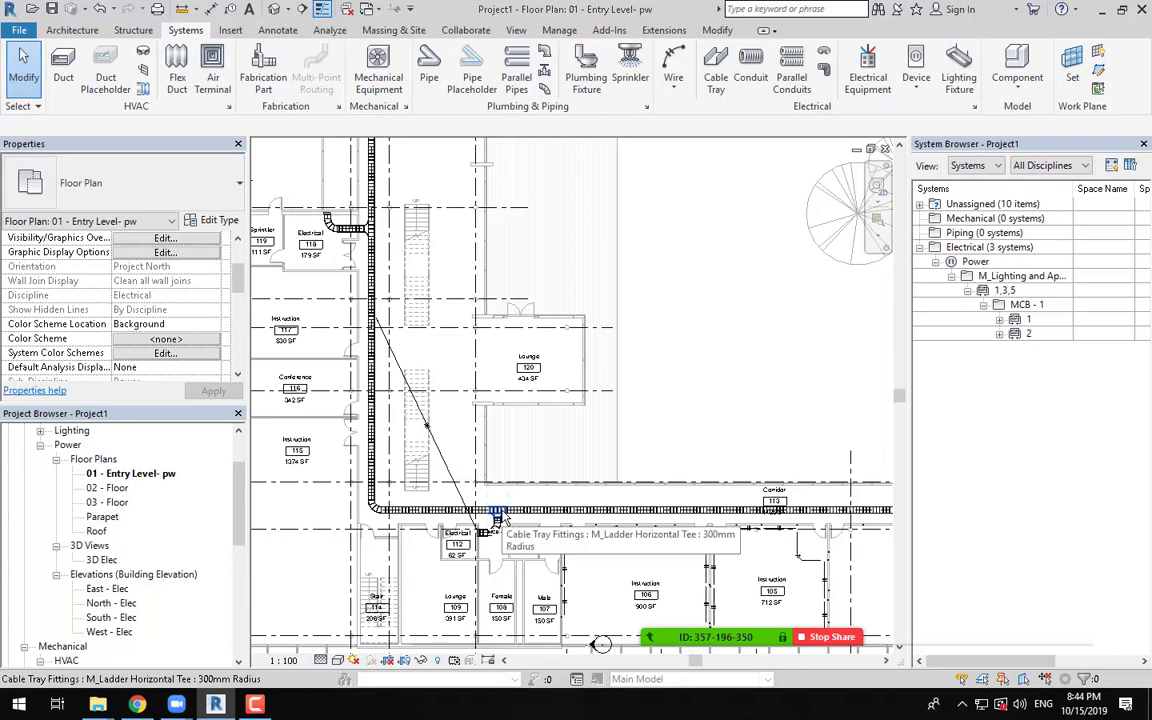
# Step: Exclude the View Range parameter from the floor plan's assigned view template, power template Plan
pyautogui.scroll(-8, 212, 310)
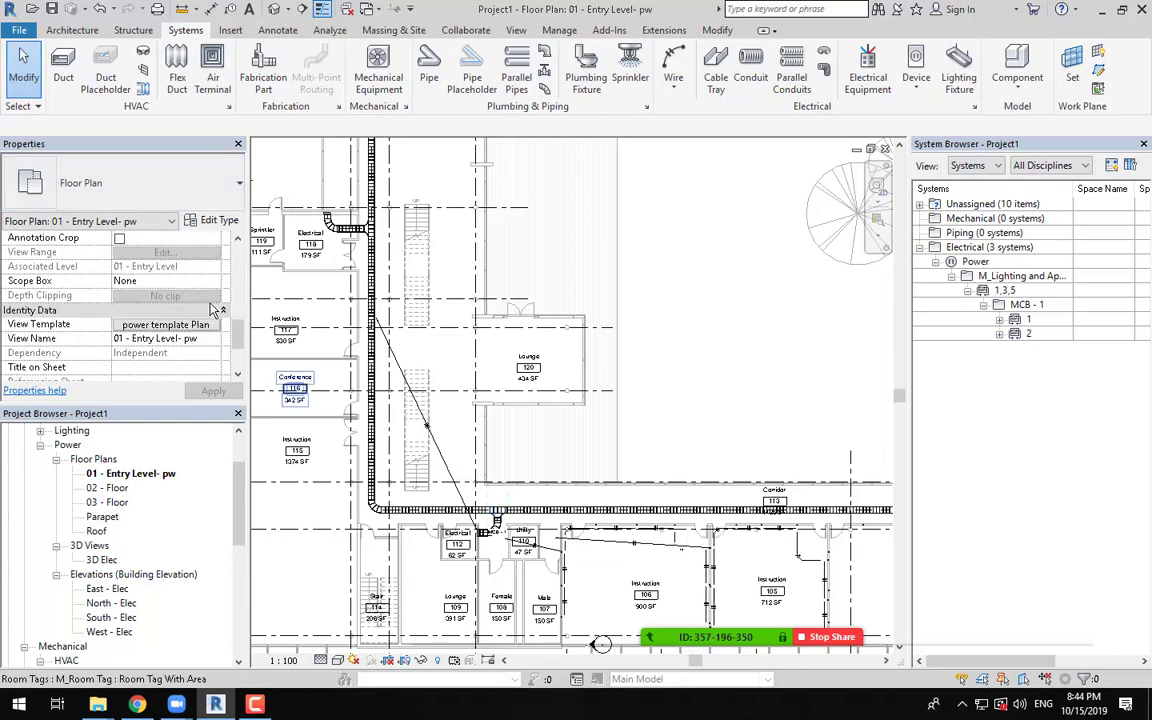
pyautogui.scroll(-3, 188, 340)
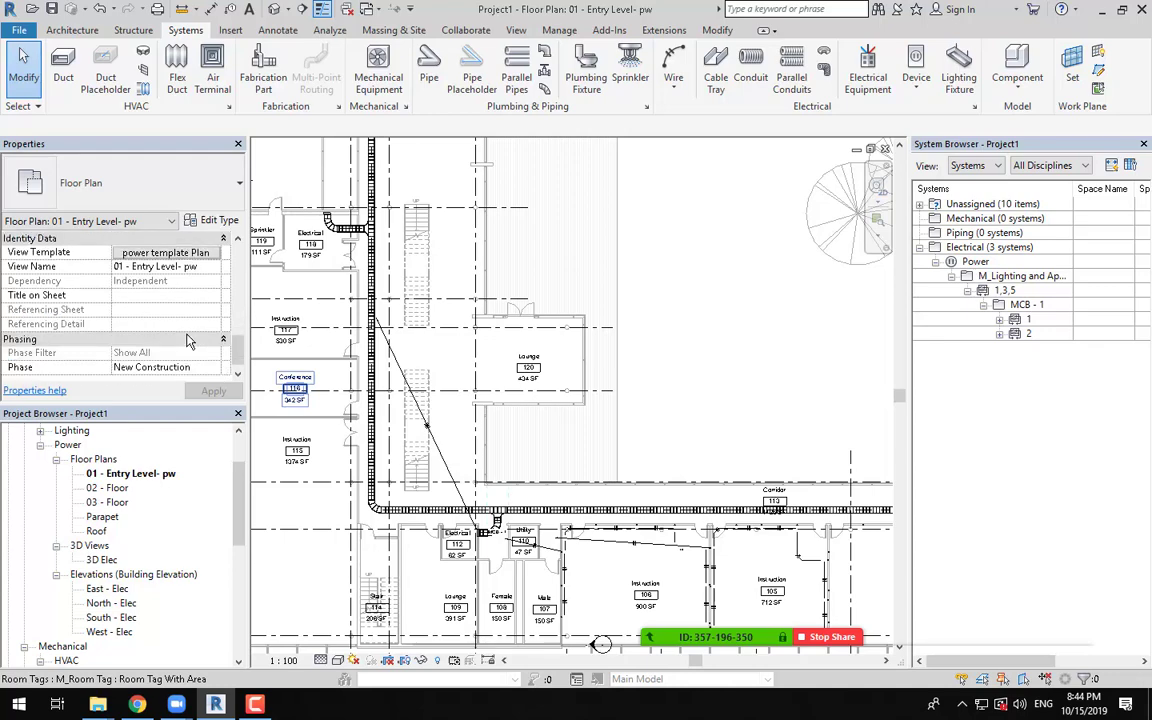
pyautogui.scroll(3, 188, 340)
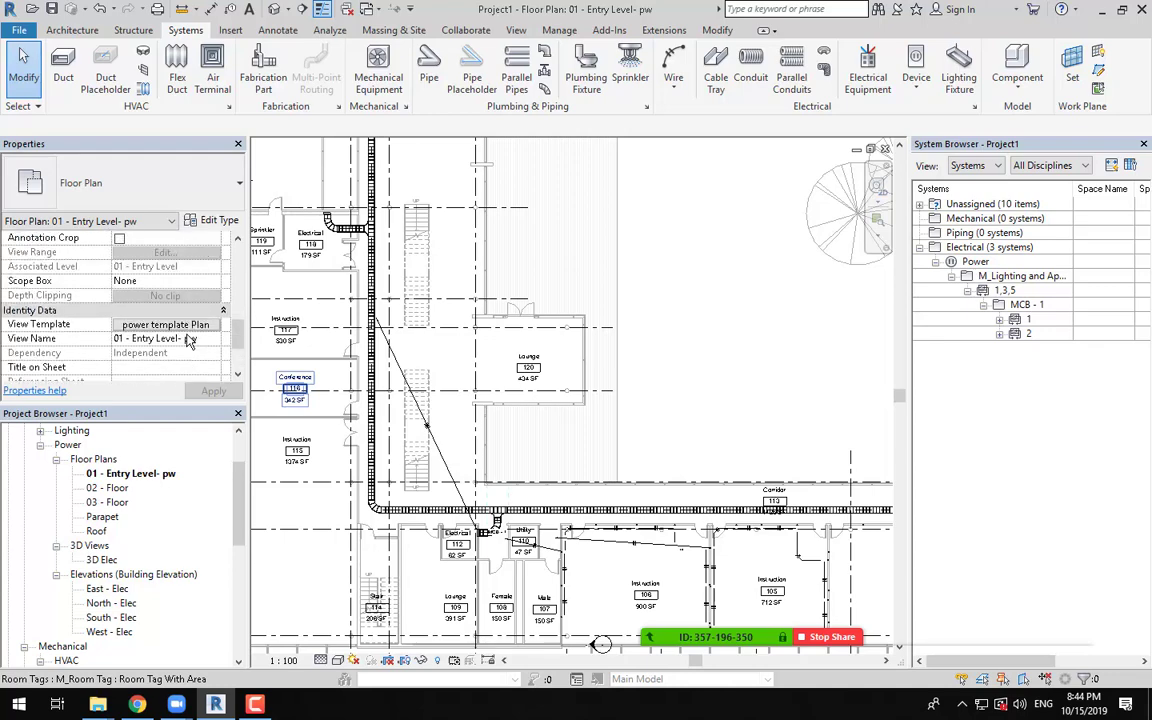
pyautogui.scroll(4, 188, 340)
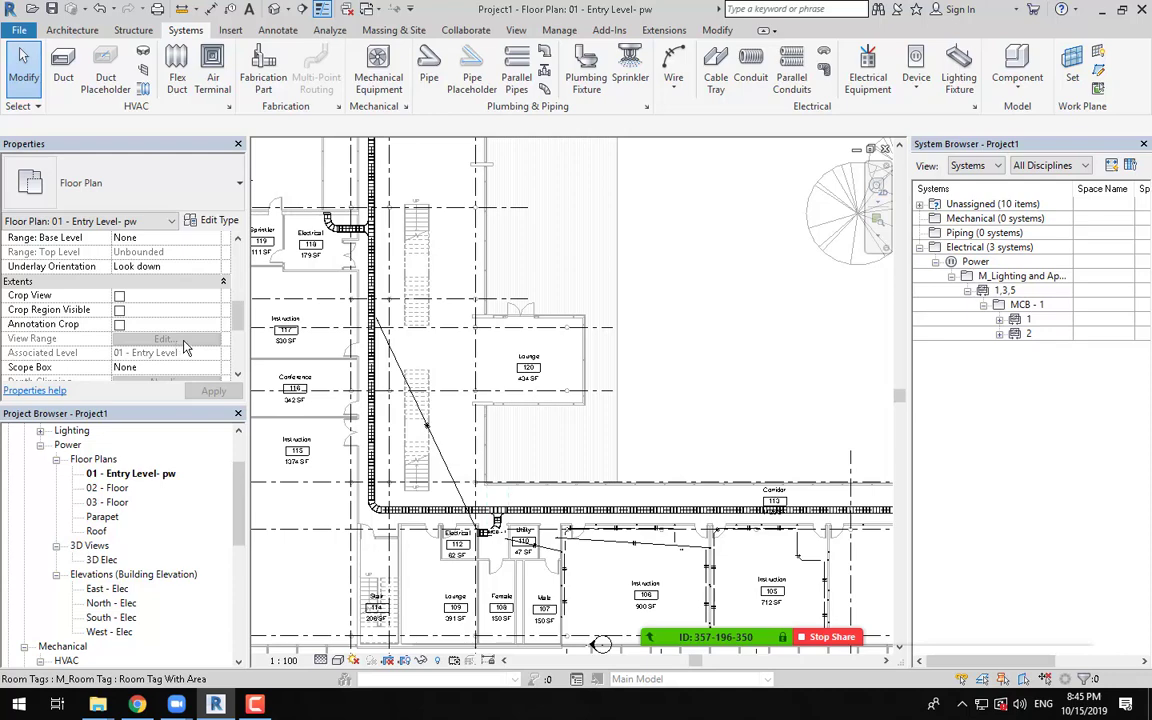
pyautogui.scroll(-3, 184, 347)
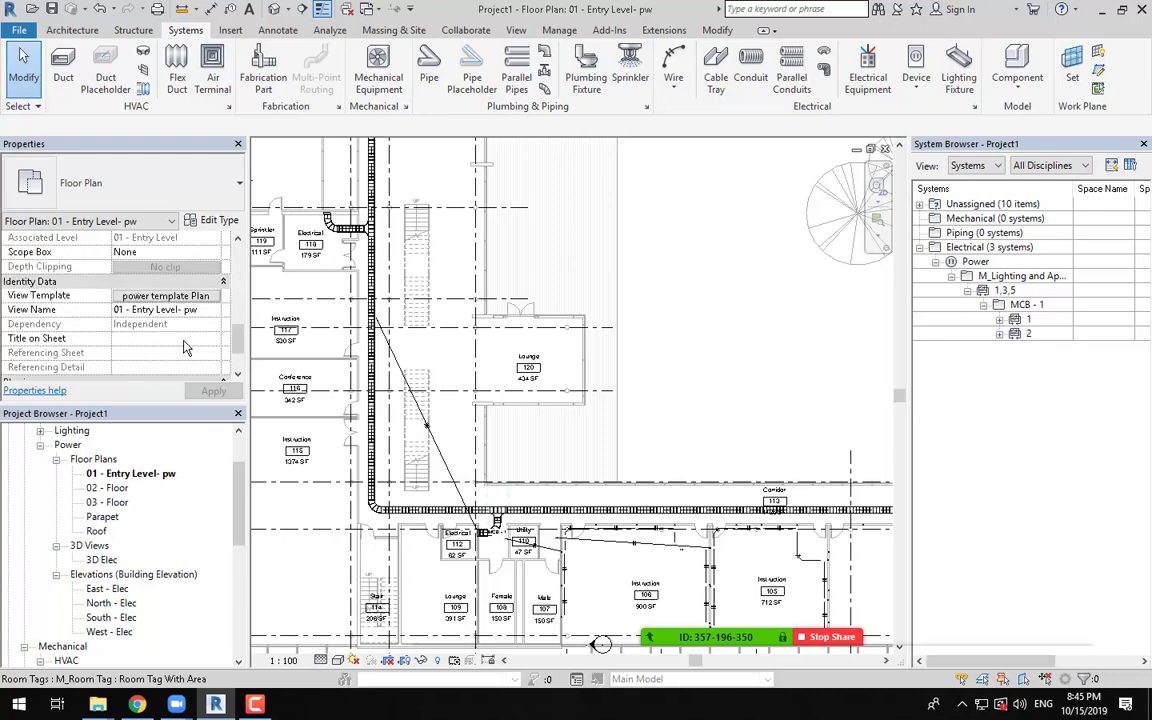
pyautogui.click(197, 297)
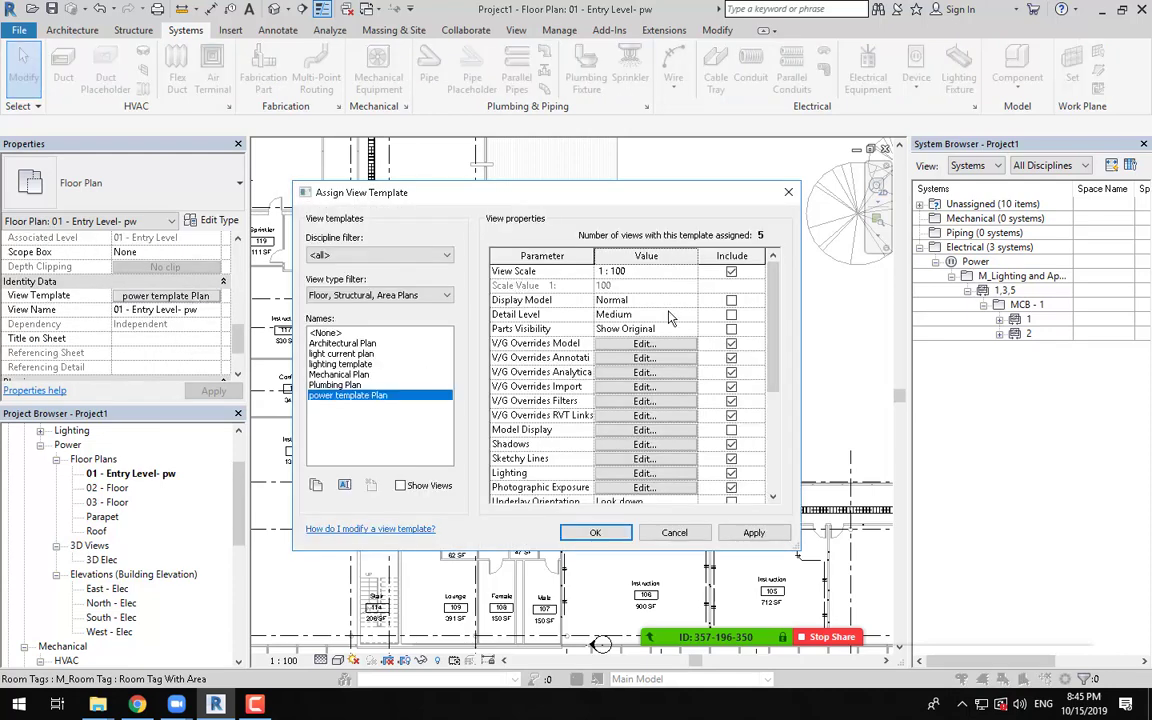
pyautogui.scroll(-3, 700, 350)
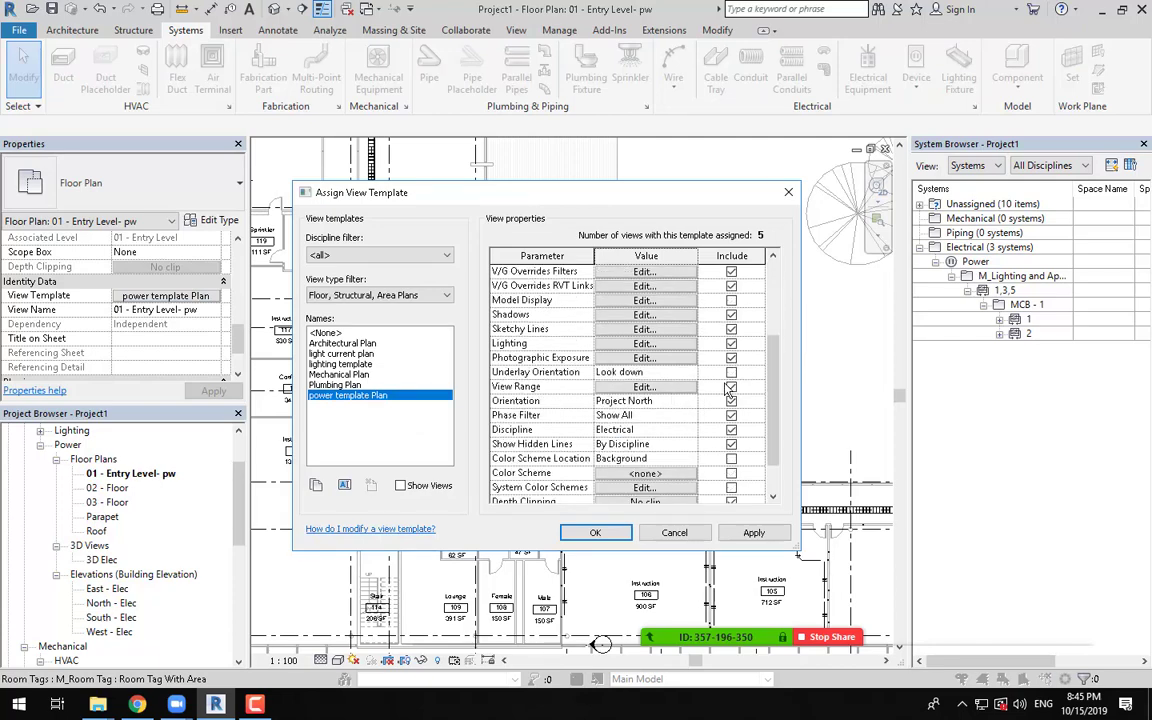
pyautogui.click(731, 387)
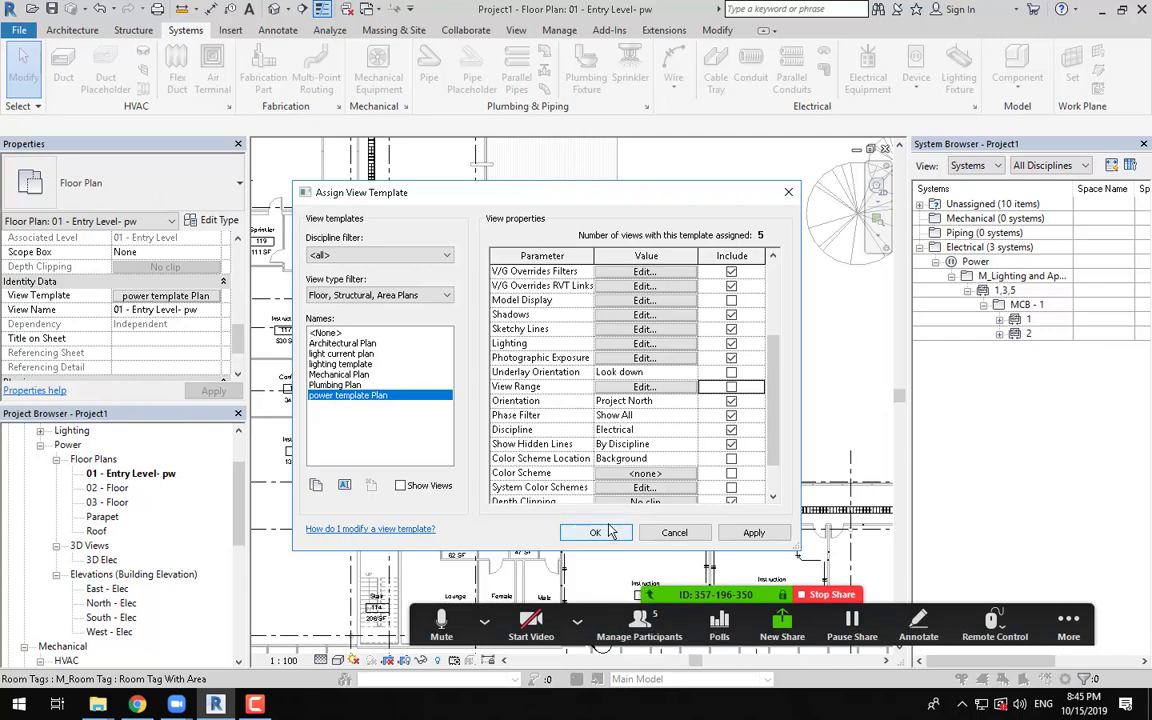
pyautogui.click(595, 533)
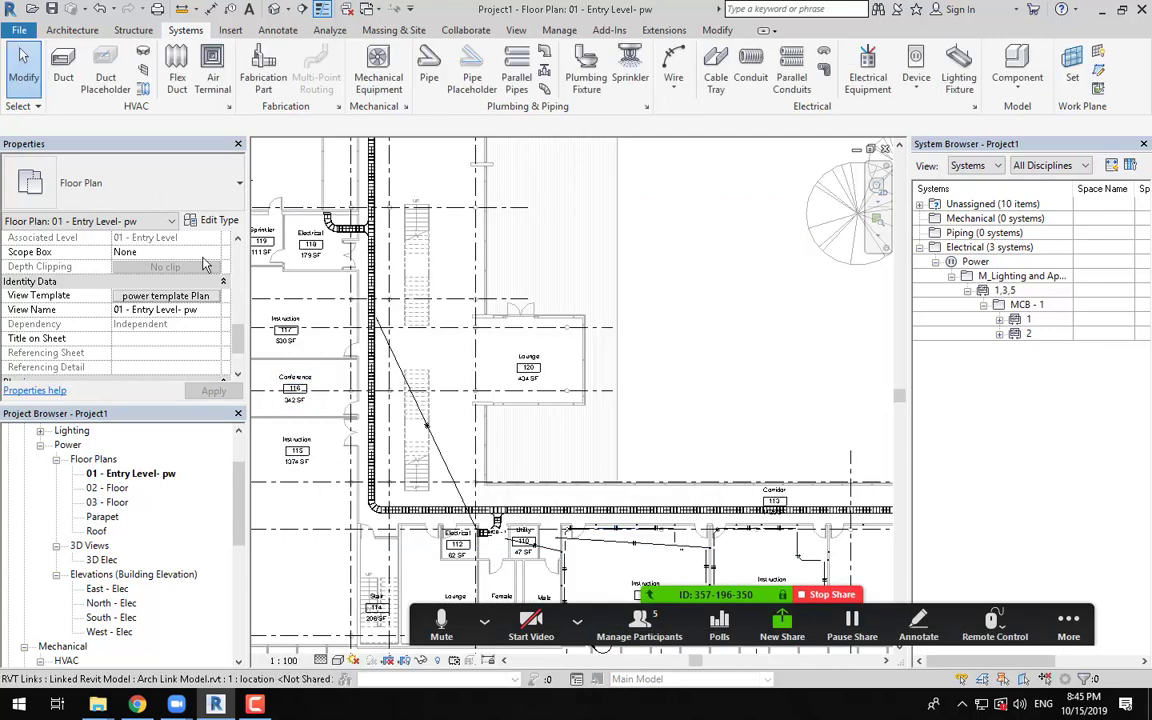
# Step: Examine the floor plan's view range settings with the sample view range diagram shown, and accept them without edits
pyautogui.scroll(3, 138, 320)
pyautogui.scroll(2, 138, 320)
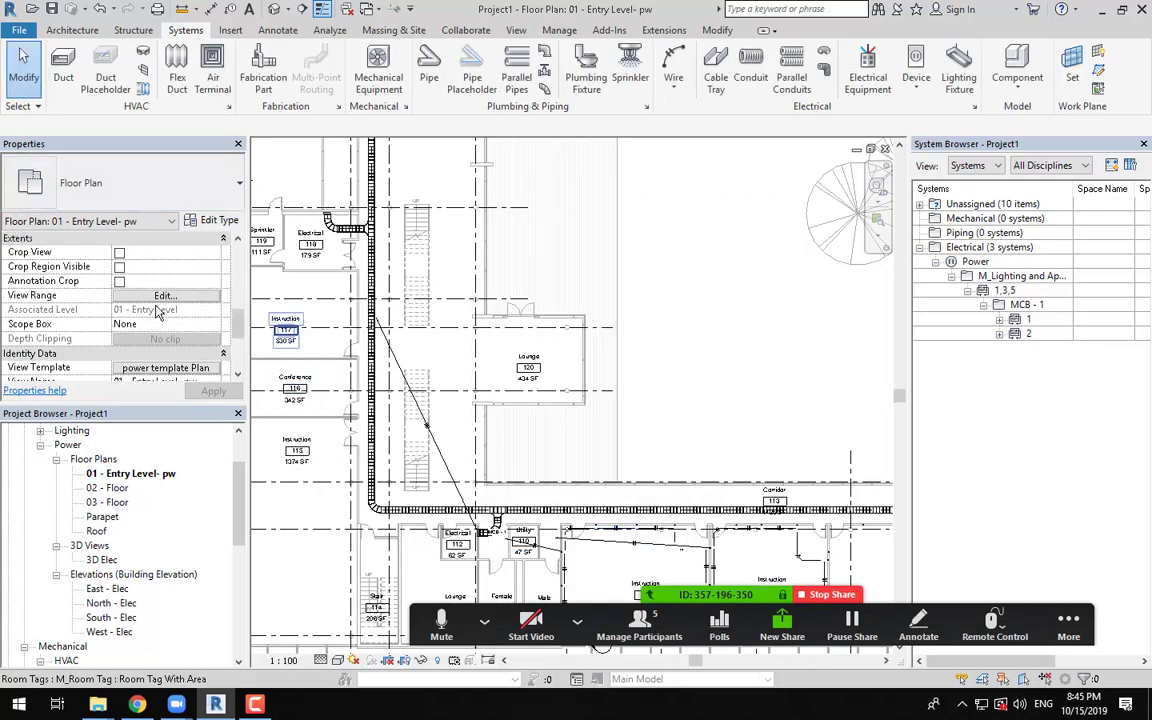
pyautogui.click(163, 297)
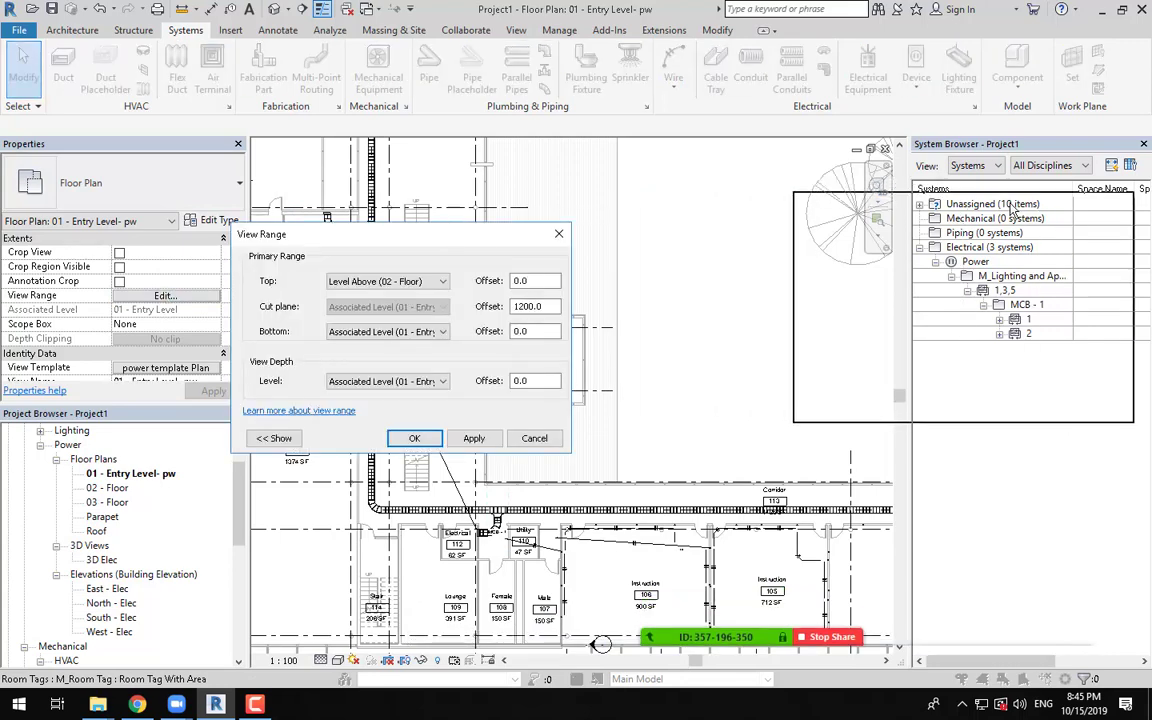
pyautogui.moveTo(1012, 208); pyautogui.dragTo(990, 206)
pyautogui.click(816, 404)
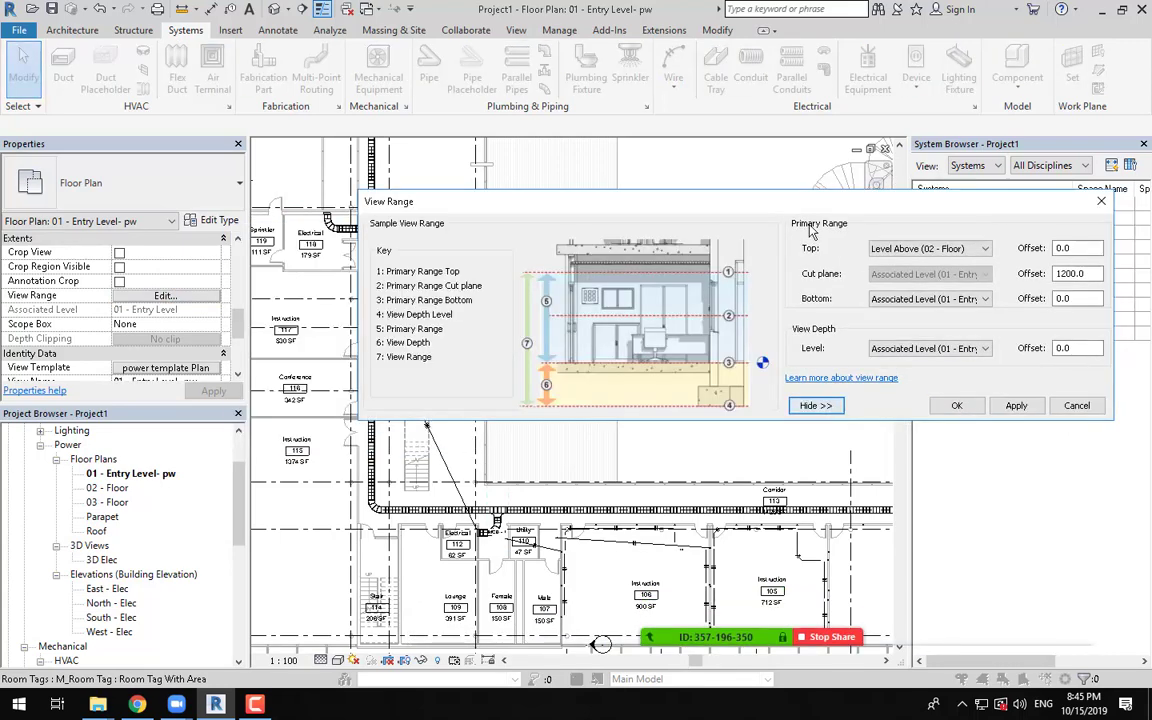
pyautogui.moveTo(843, 210); pyautogui.dragTo(854, 50)
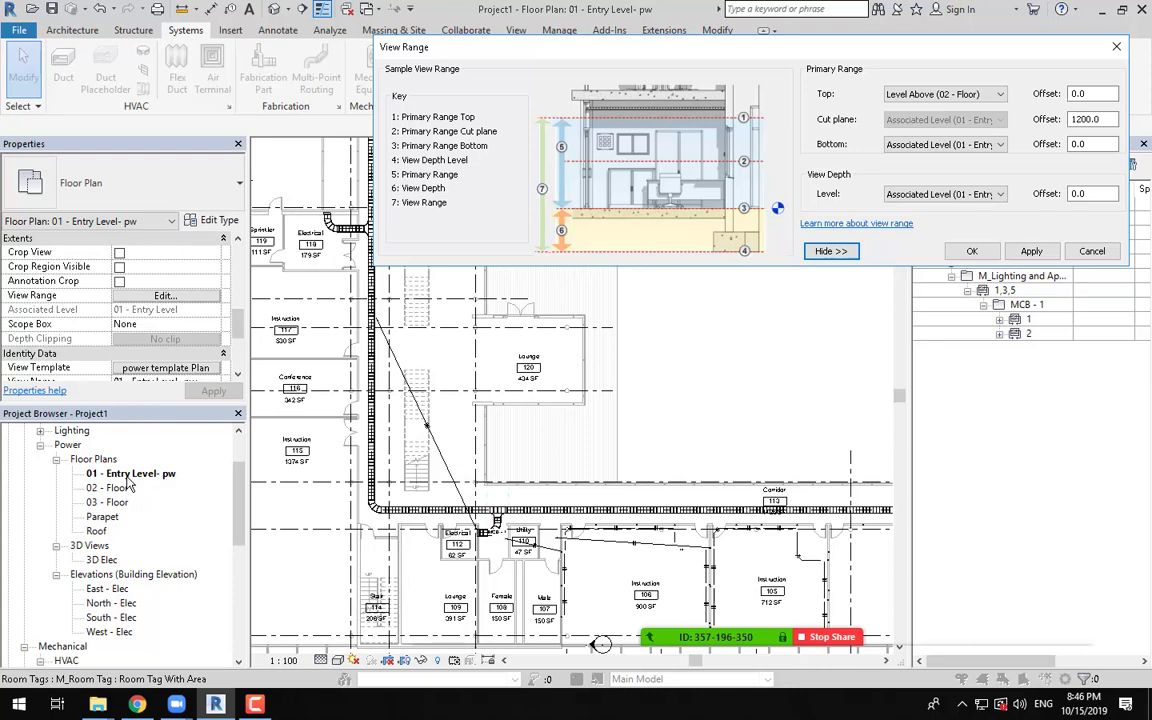
pyautogui.click(971, 251)
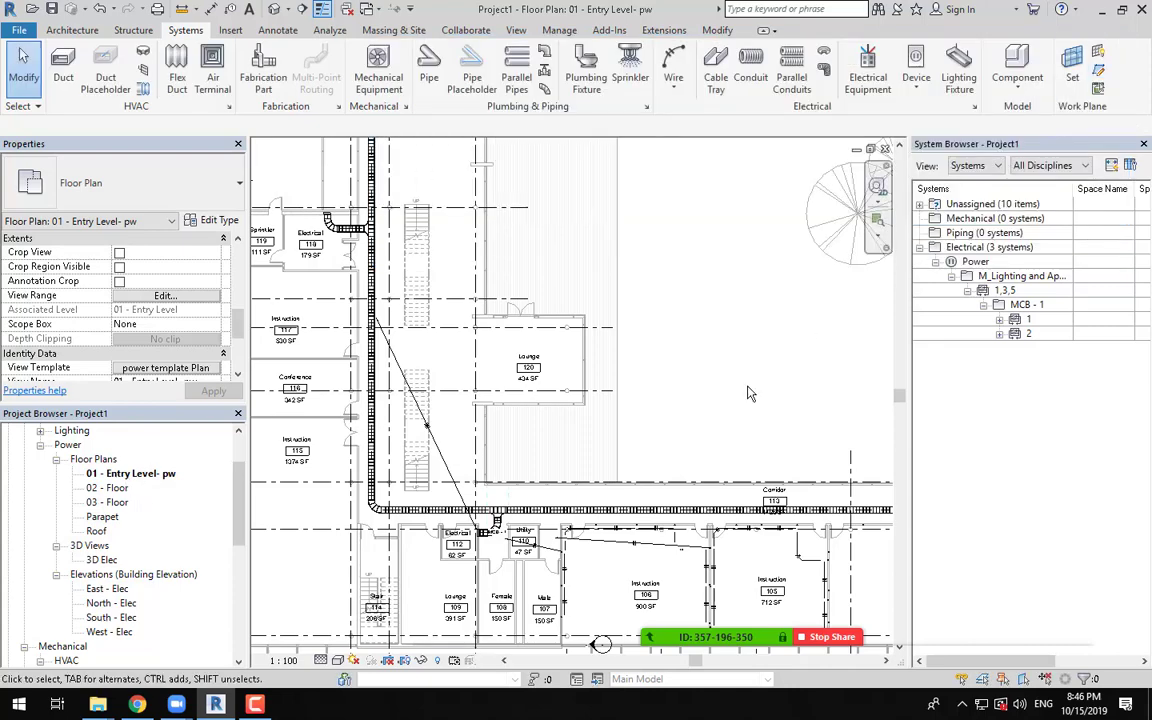
# Step: Create a building section along Corridor 113 beside Instruction room 106, facing the cable tray, and open its view
pyautogui.moveTo(731, 470); pyautogui.dragTo(655, 369, button='middle')
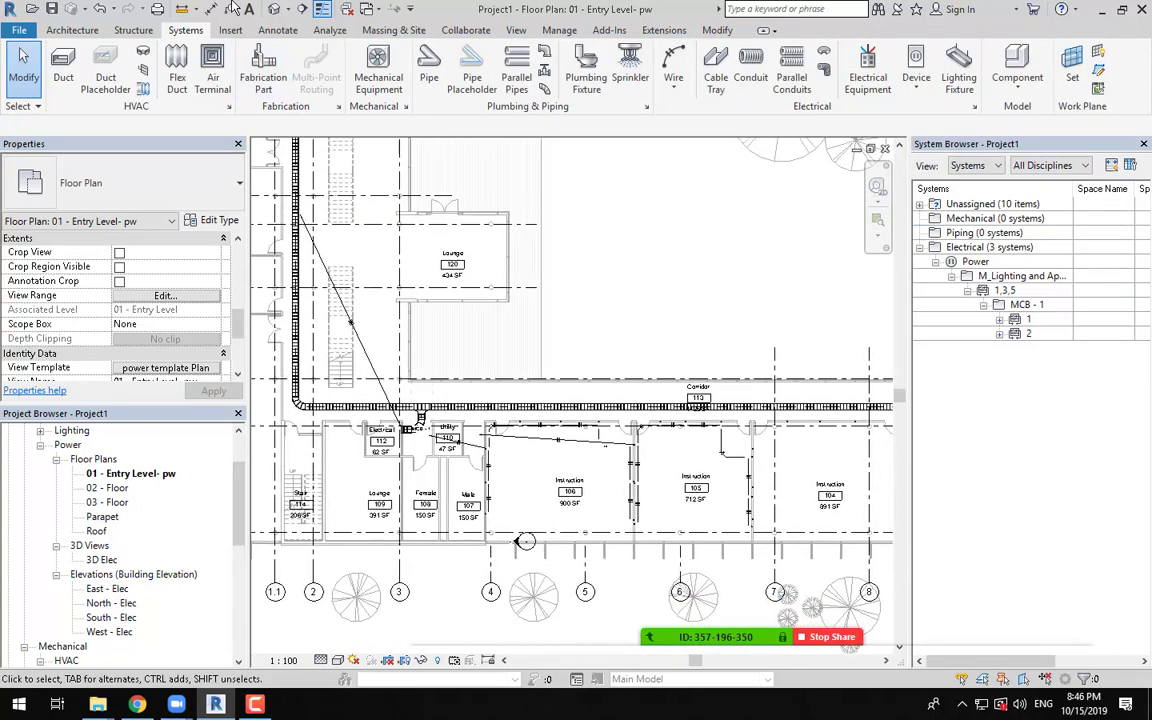
pyautogui.click(301, 9)
pyautogui.scroll(4, 525, 541)
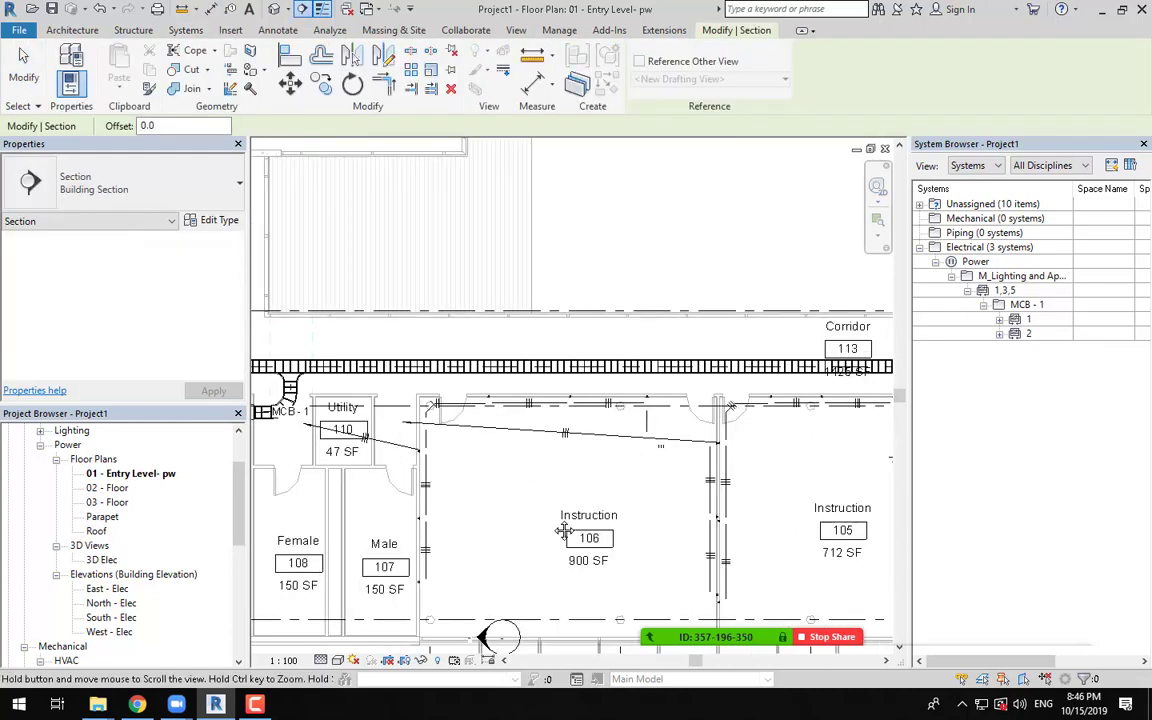
pyautogui.click(437, 463)
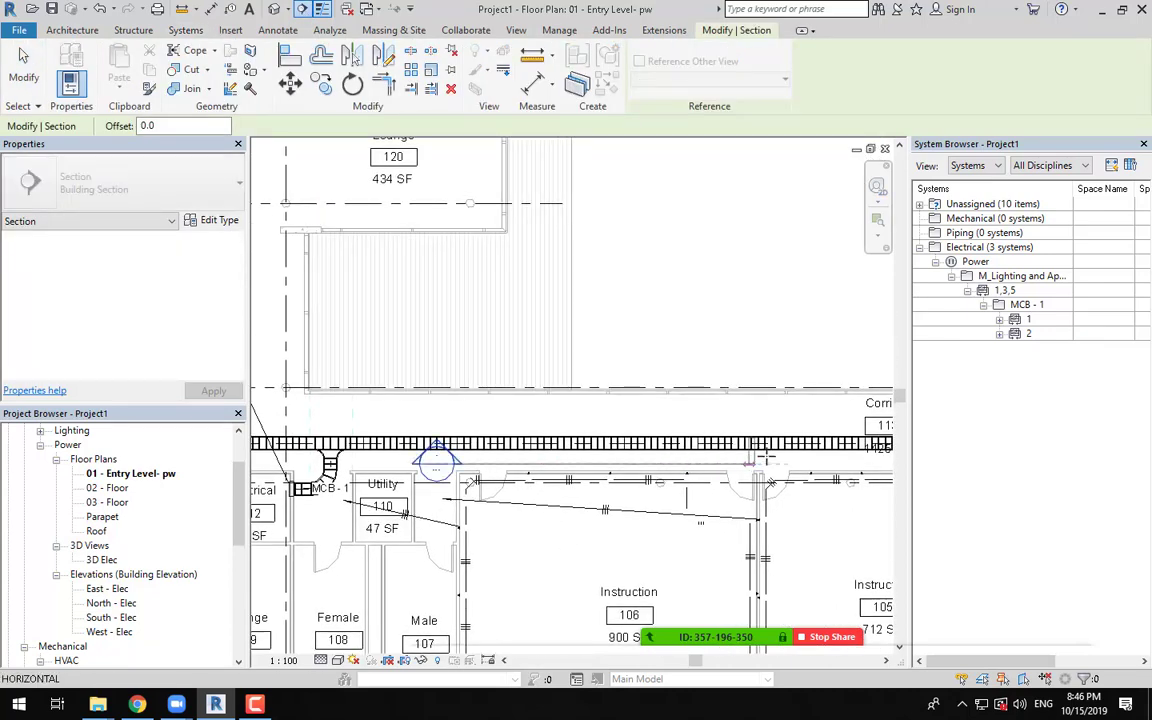
pyautogui.click(627, 432)
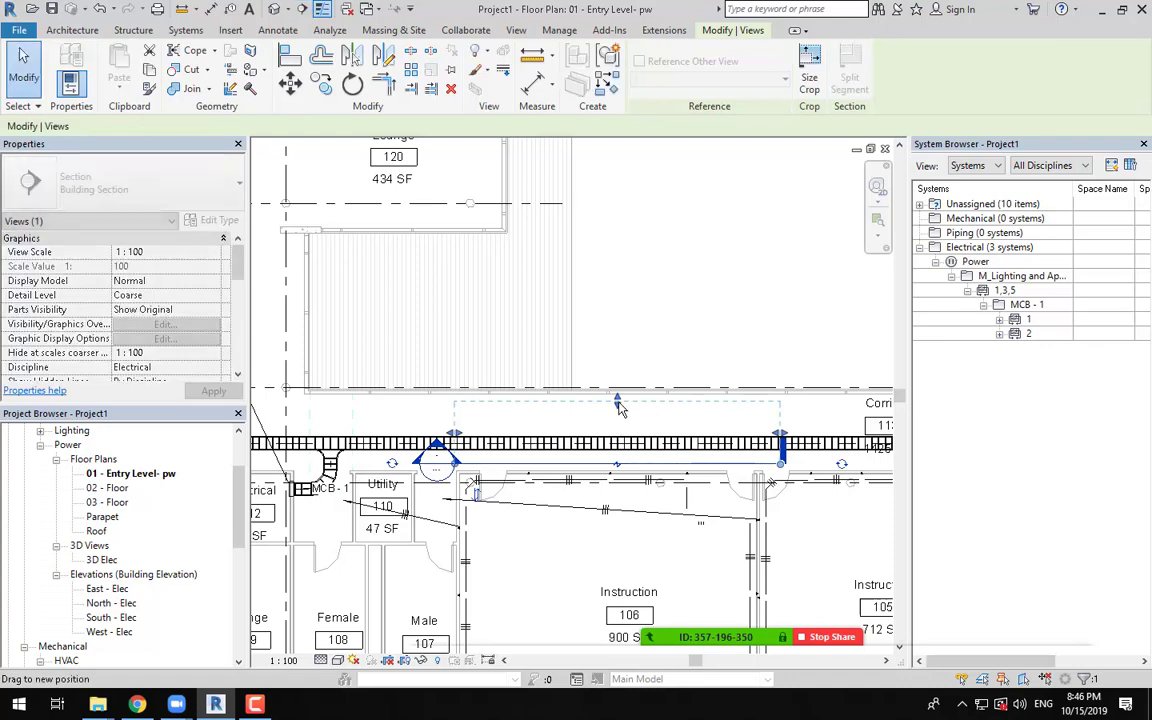
pyautogui.press('Escape')
pyautogui.press('Escape')
pyautogui.doubleClick(437, 465)
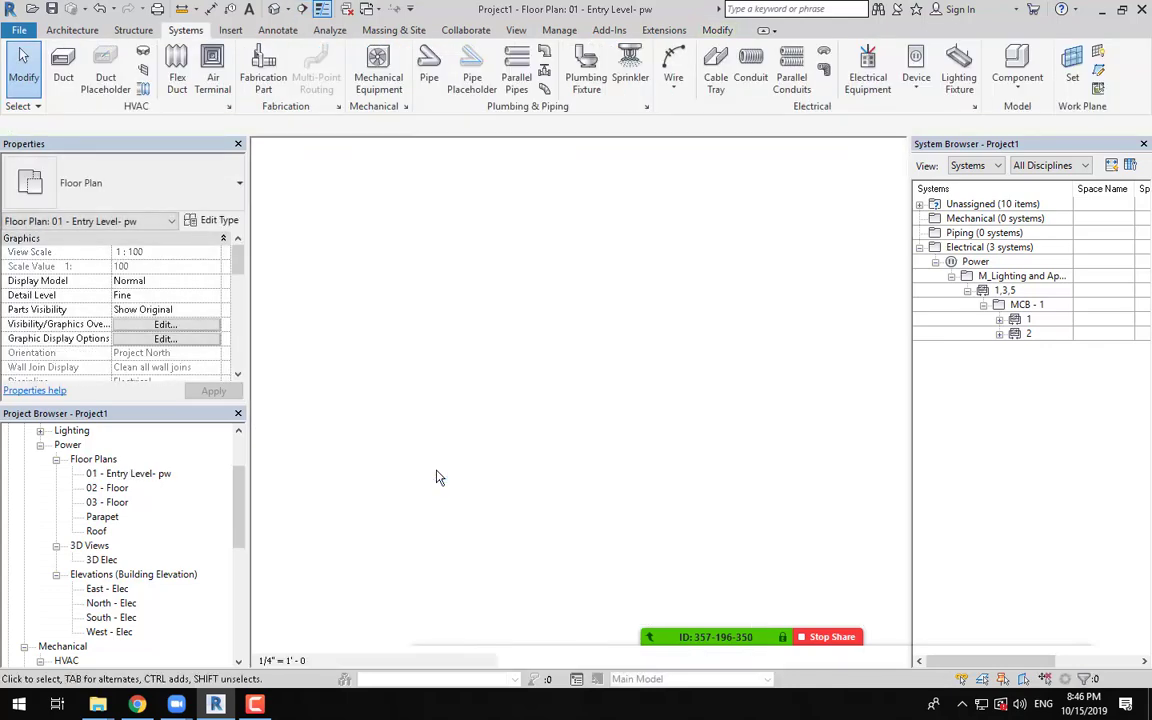
# Step: Enlarge the section's crop region on all four sides, from above Parapet to below 01 - Entry Level and past grids 3 and 7
pyautogui.scroll(-3, 637, 481)
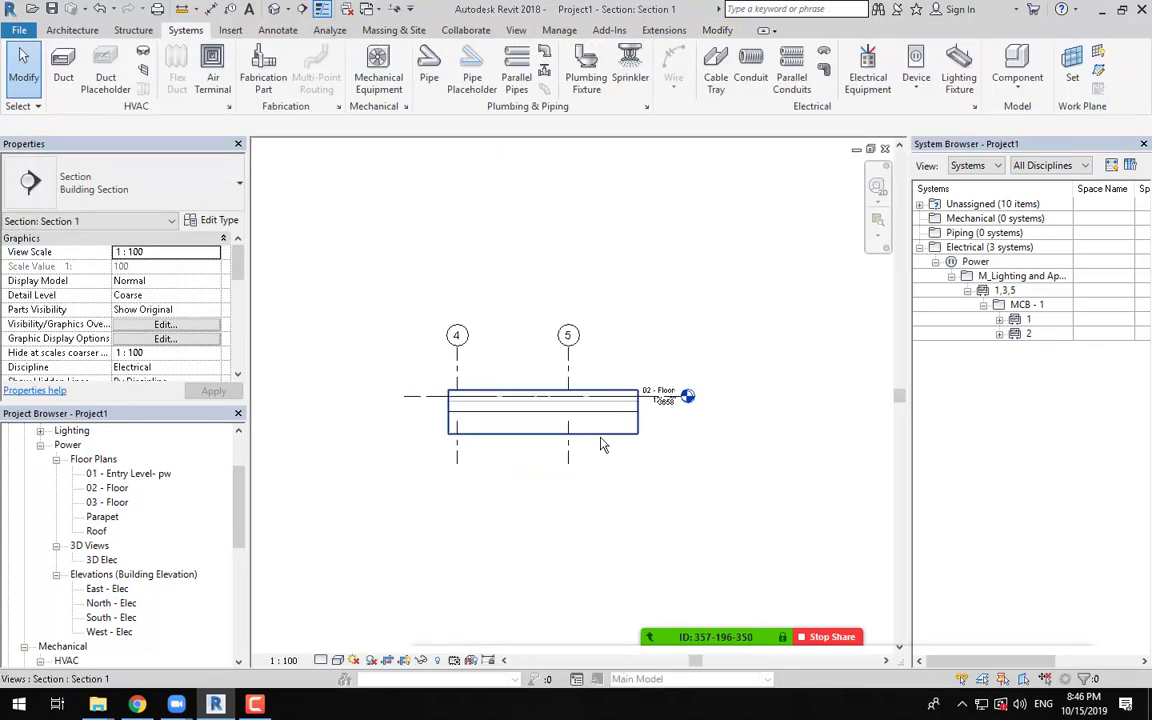
pyautogui.click(542, 436)
pyautogui.moveTo(542, 436); pyautogui.dragTo(560, 581)
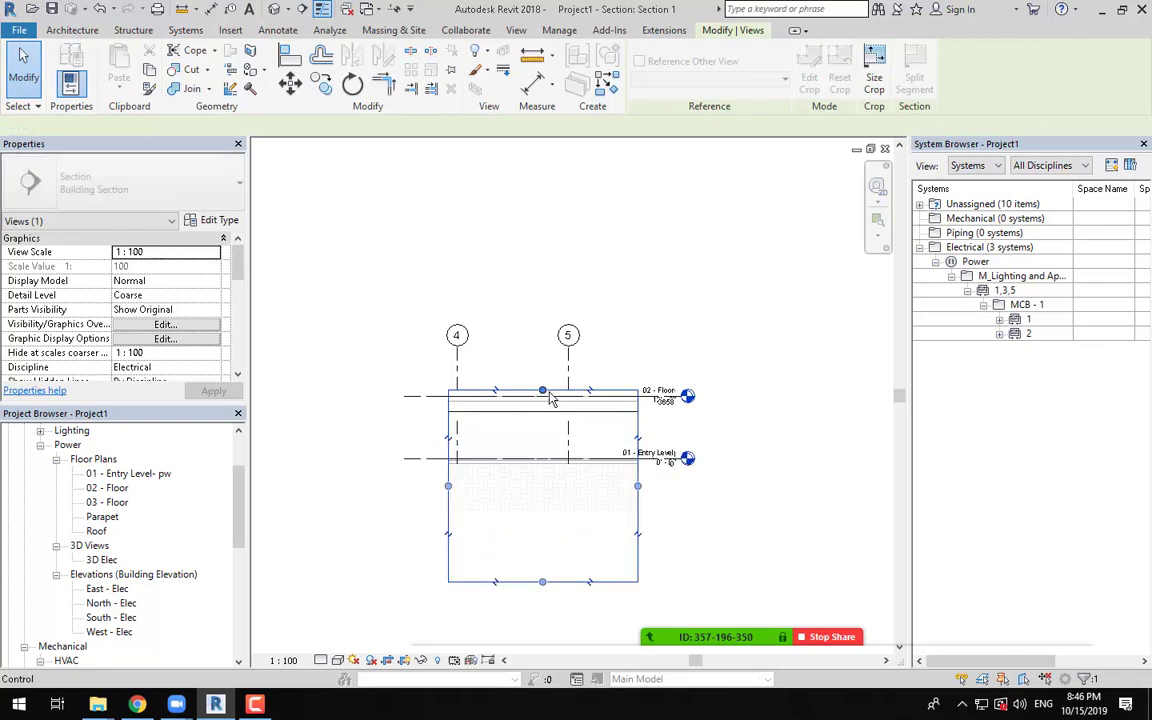
pyautogui.moveTo(542, 390); pyautogui.dragTo(542, 220)
pyautogui.moveTo(448, 401); pyautogui.dragTo(287, 401)
pyautogui.moveTo(640, 400); pyautogui.dragTo(810, 404)
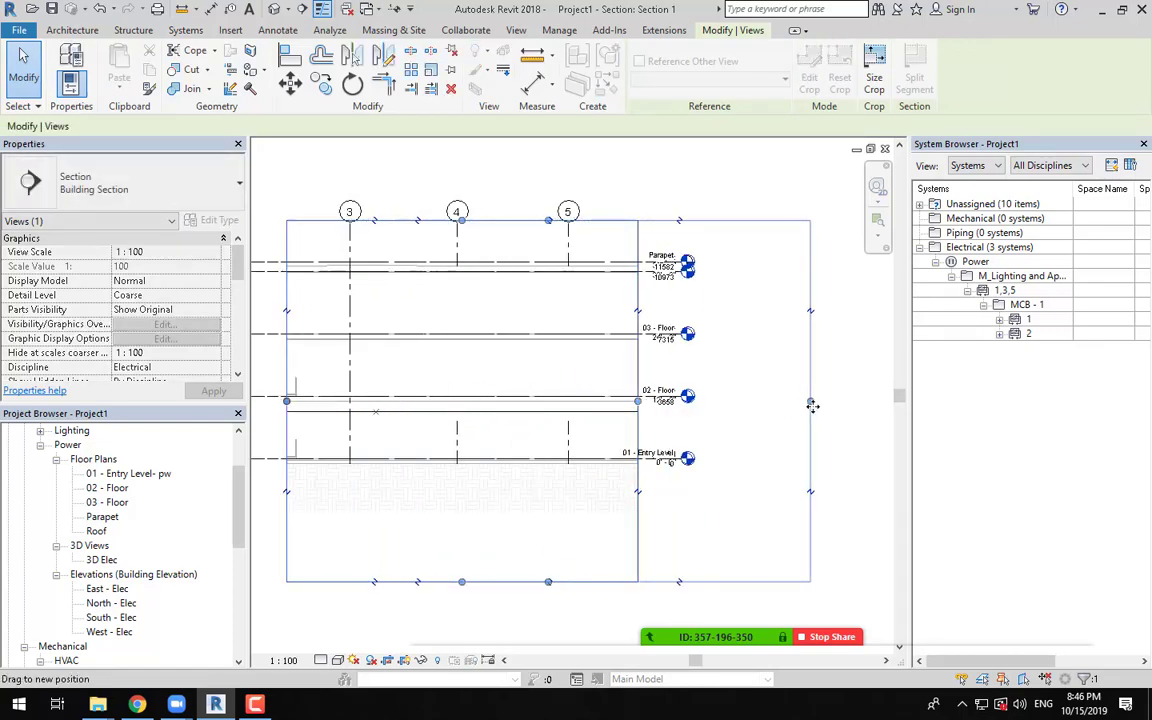
pyautogui.scroll(2, 655, 410)
pyautogui.scroll(1, 657, 411)
pyautogui.scroll(-3, 686, 400)
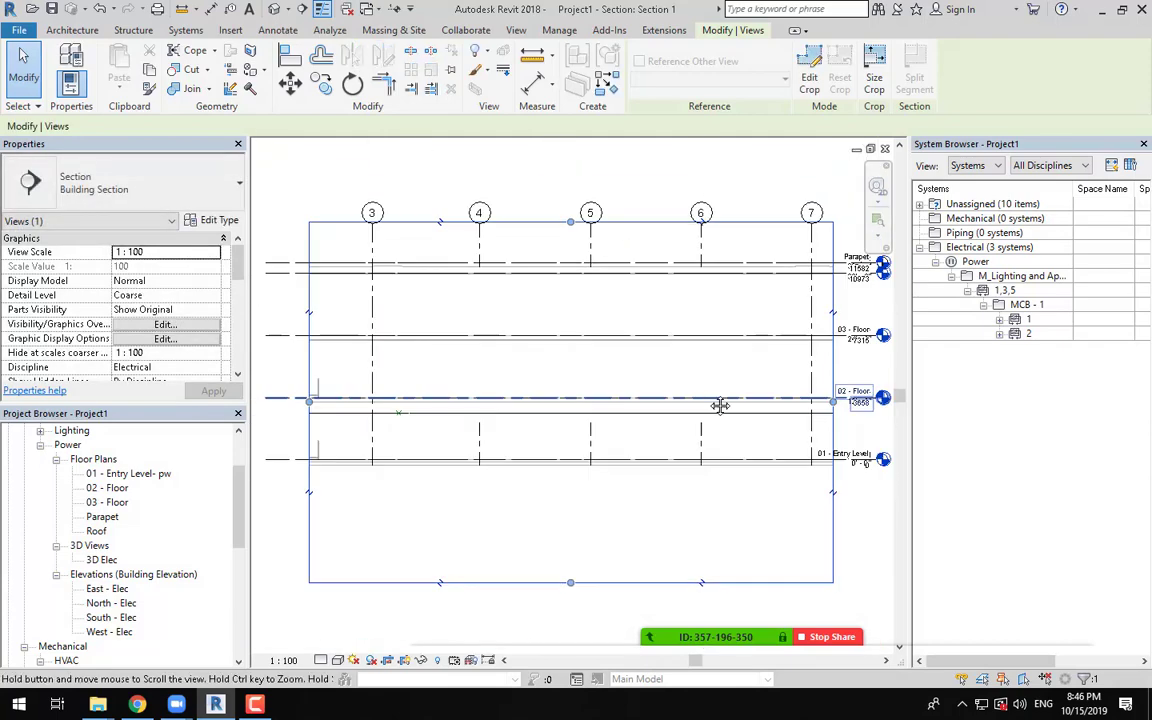
pyautogui.moveTo(720, 406); pyautogui.dragTo(676, 429, button='middle')
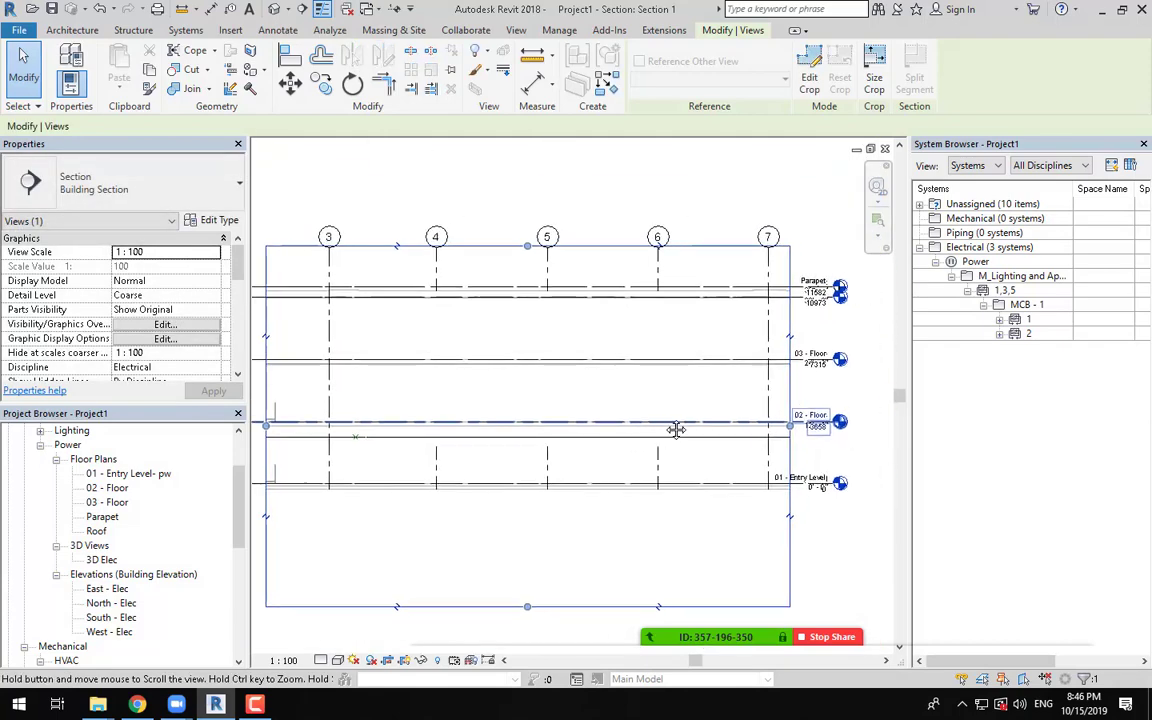
# Step: Set the corridor section view's detail level to Fine and inspect the cable tray between the levels
pyautogui.click(321, 661)
pyautogui.click(333, 643)
pyautogui.press('Escape')
pyautogui.scroll(2, 620, 450)
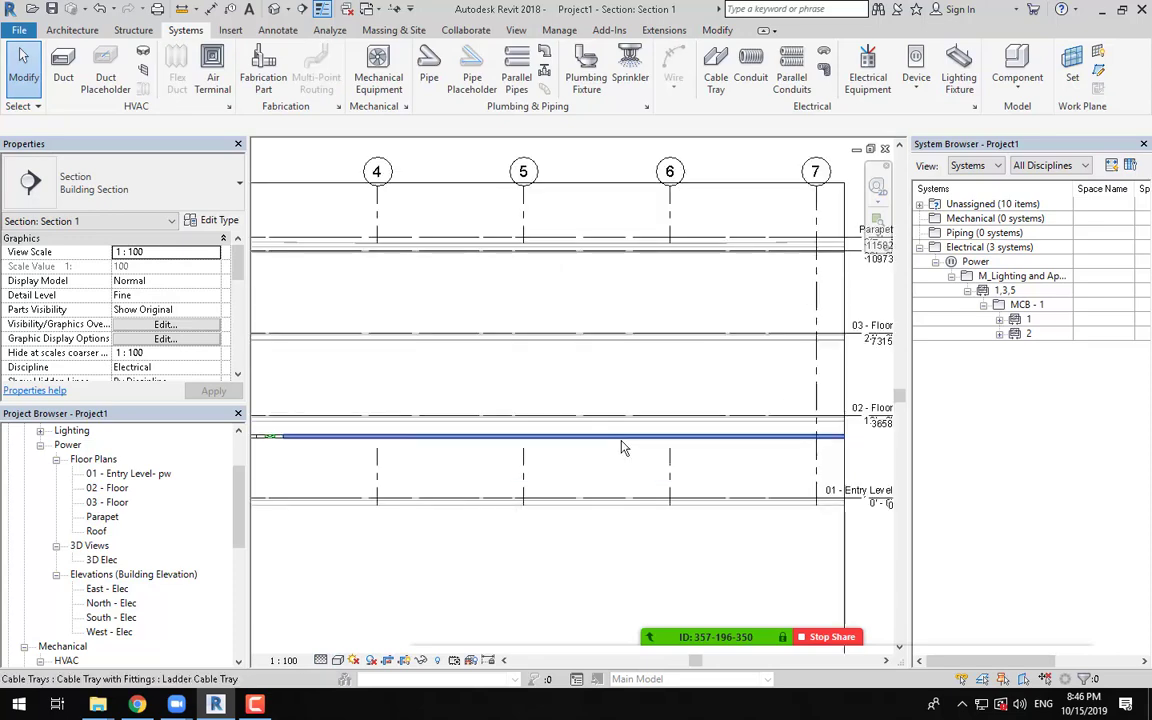
pyautogui.scroll(1, 622, 443)
pyautogui.moveTo(843, 486); pyautogui.dragTo(748, 483, button='middle')
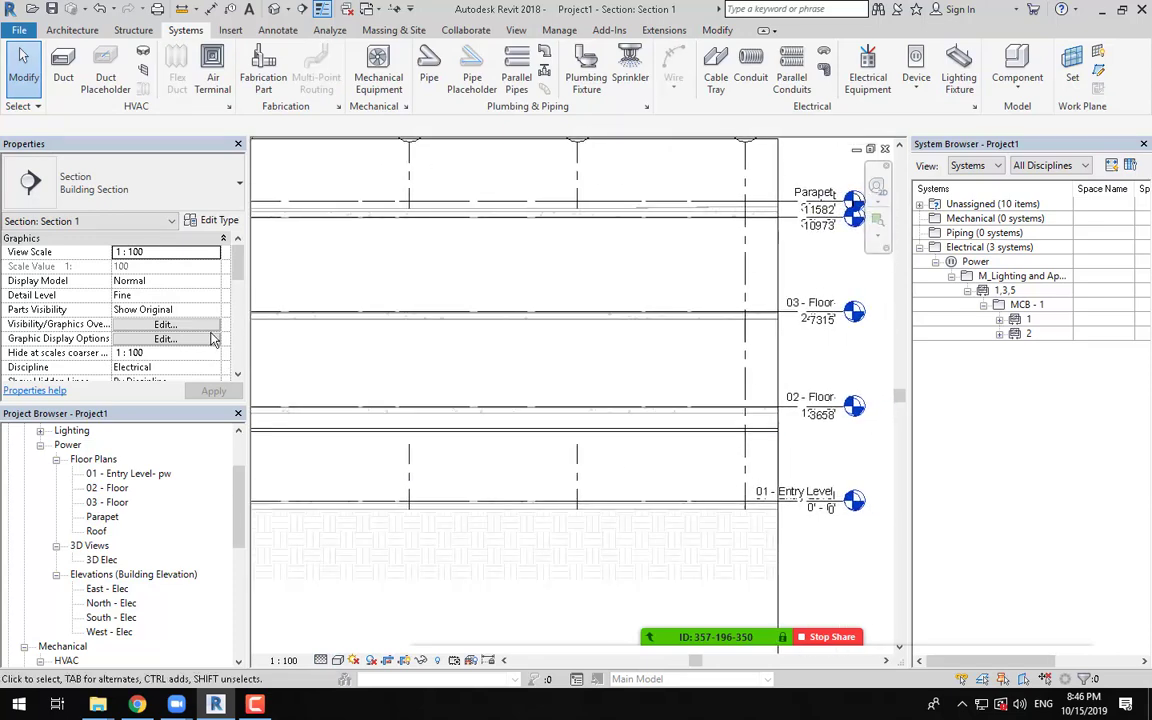
pyautogui.scroll(-5, 213, 340)
pyautogui.scroll(-2, 208, 332)
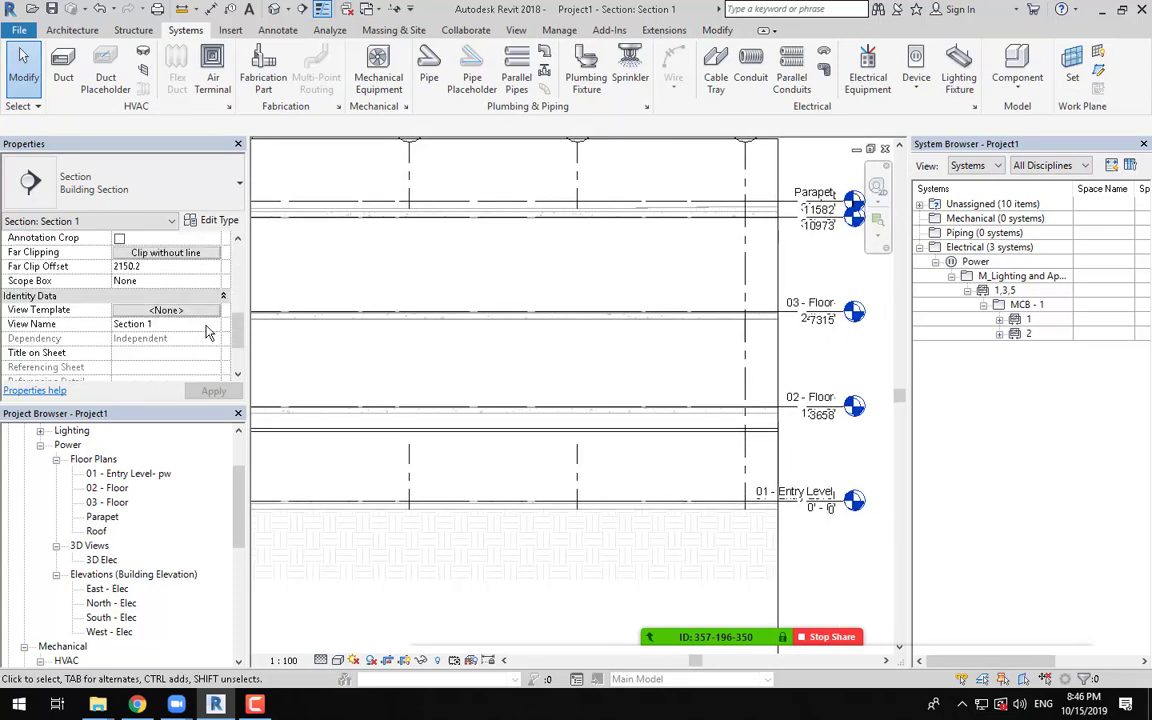
pyautogui.scroll(7, 208, 332)
pyautogui.moveTo(623, 368); pyautogui.dragTo(681, 368, button='middle')
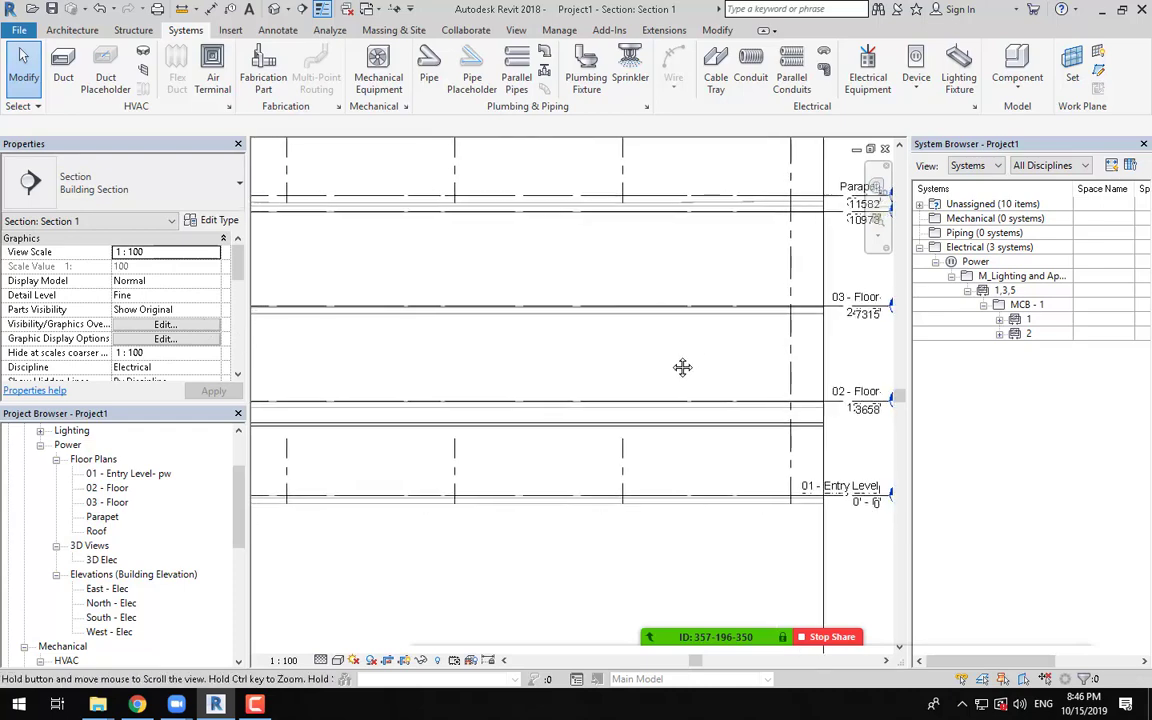
# Step: Open the 01 - Entry Level- pw floor plan and tile it beside Section 1, framing the tray along Corridor 113
pyautogui.click(870, 148)
pyautogui.click(862, 319)
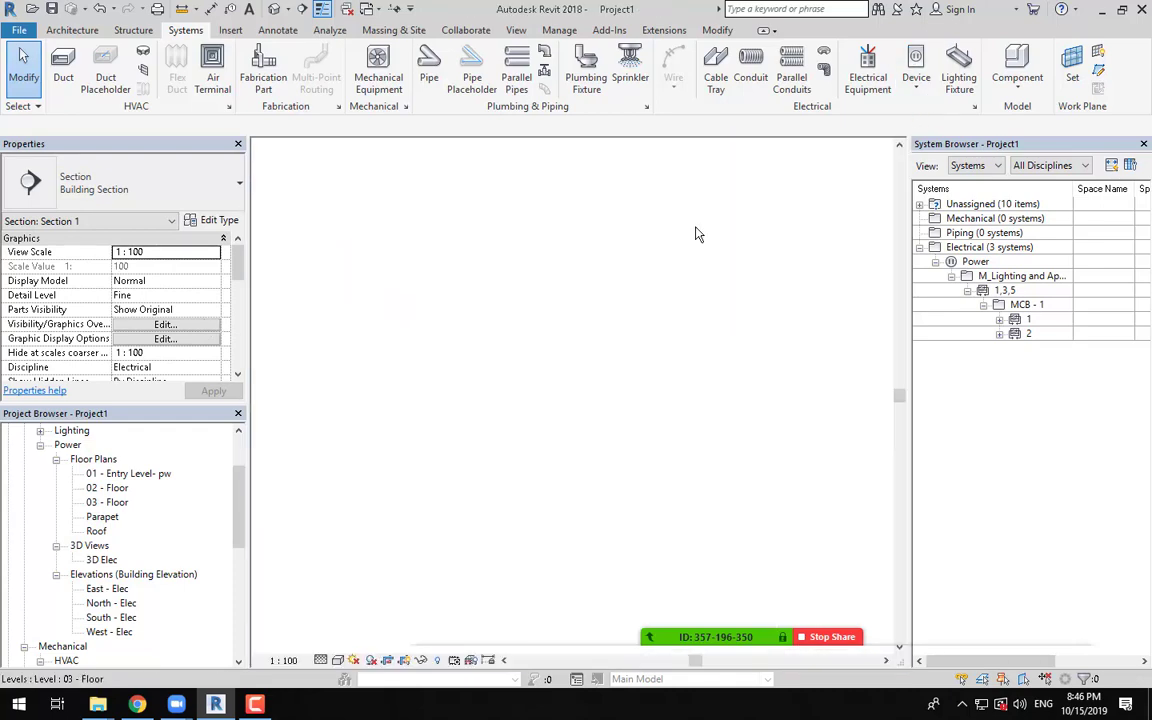
pyautogui.doubleClick(128, 473)
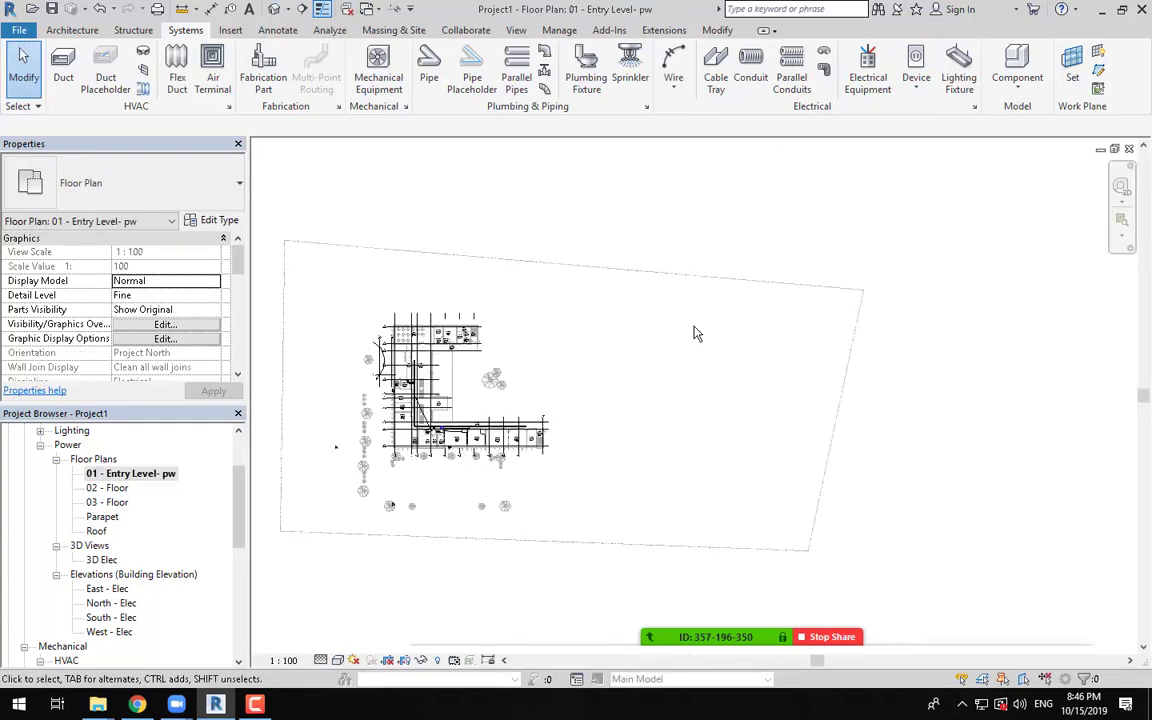
pyautogui.click(510, 32)
pyautogui.press('w')
pyautogui.press('t')
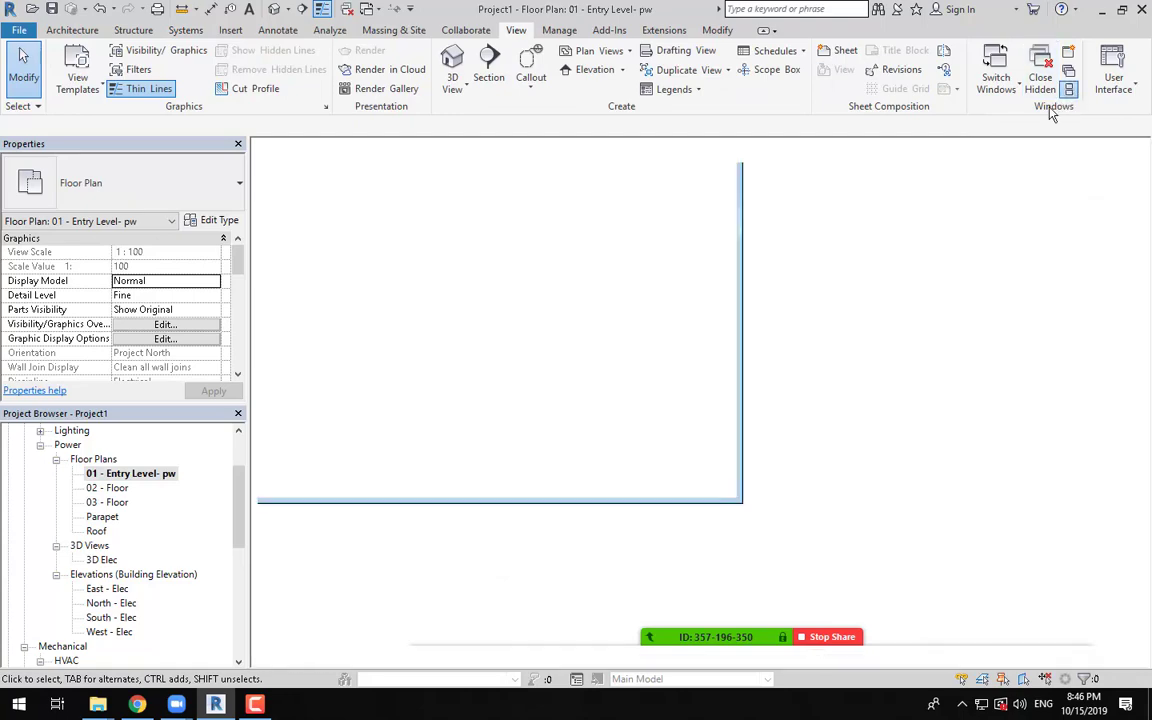
pyautogui.scroll(4, 493, 440)
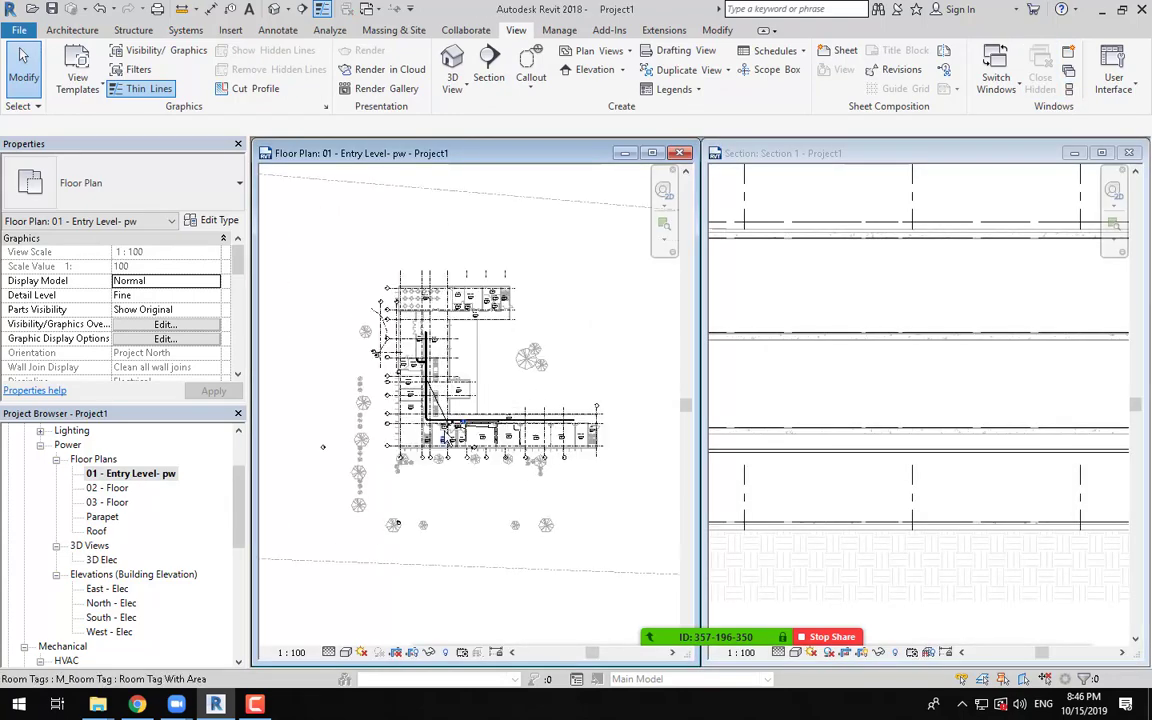
pyautogui.scroll(2, 532, 476)
pyautogui.moveTo(512, 448); pyautogui.dragTo(478, 432, button='middle')
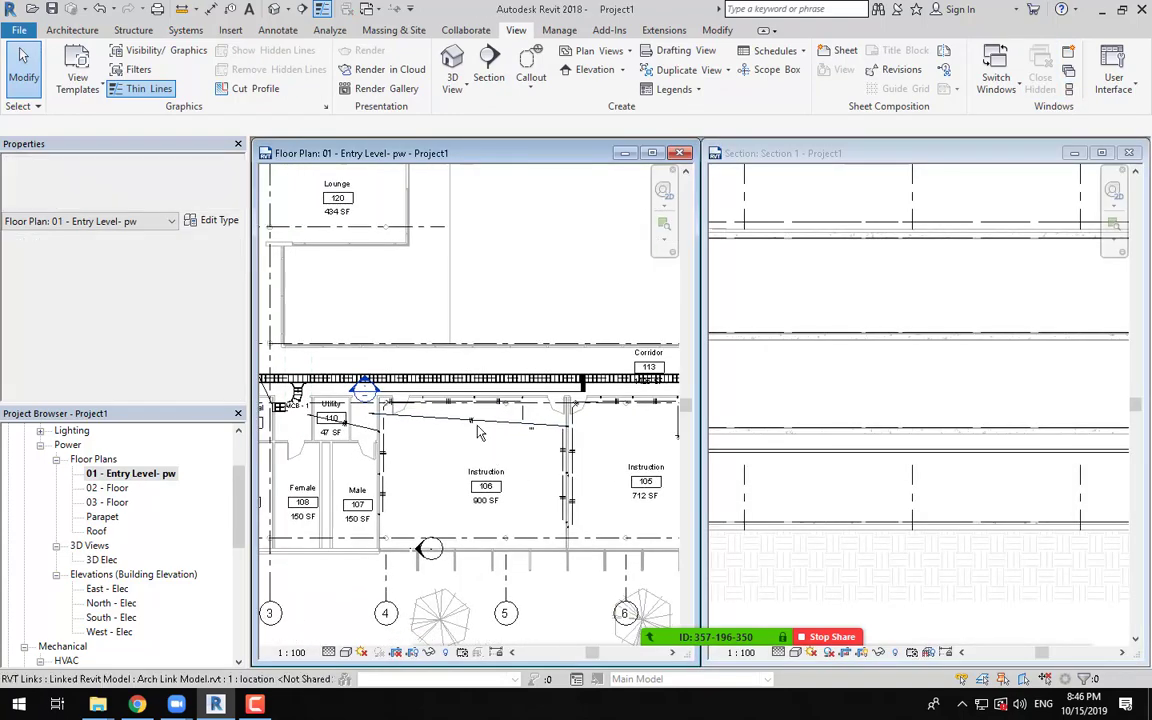
pyautogui.scroll(-2, 957, 571)
# Step: Measure the vertical distance from 01 - Entry Level up to the underside of the 02 - Floor slab in the section
pyautogui.click(1004, 558)
pyautogui.moveTo(959, 568); pyautogui.dragTo(733, 543, button='middle')
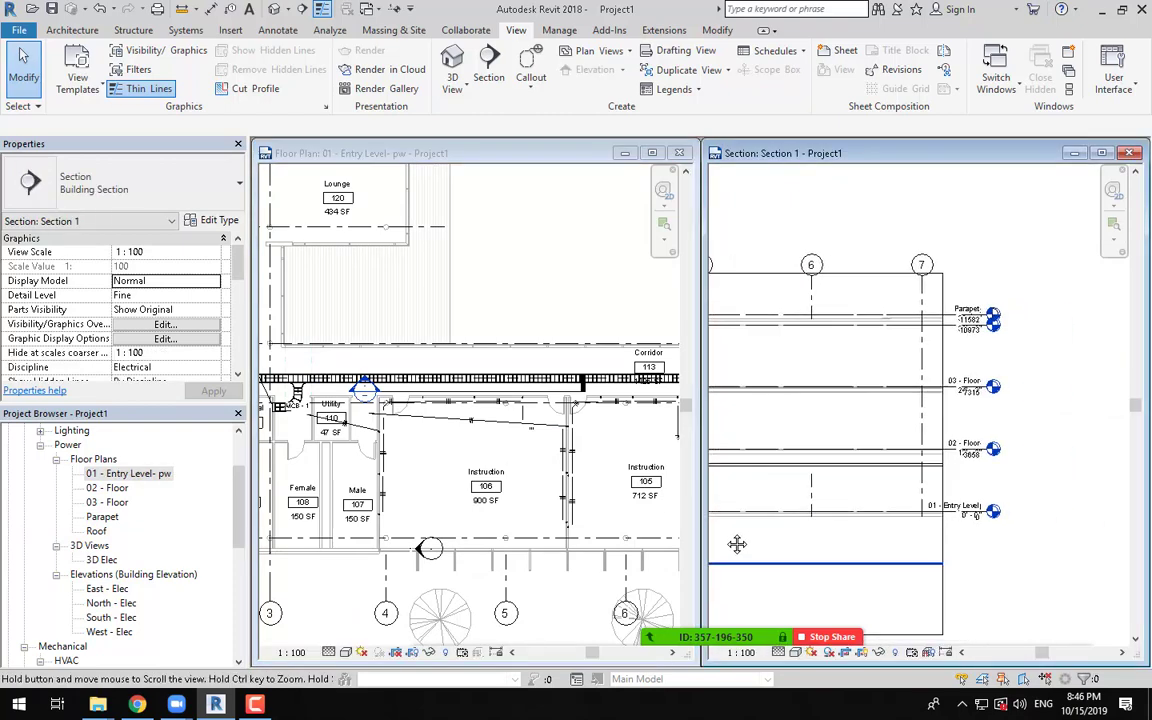
pyautogui.scroll(3, 815, 537)
pyautogui.moveTo(834, 548); pyautogui.dragTo(868, 544, button='middle')
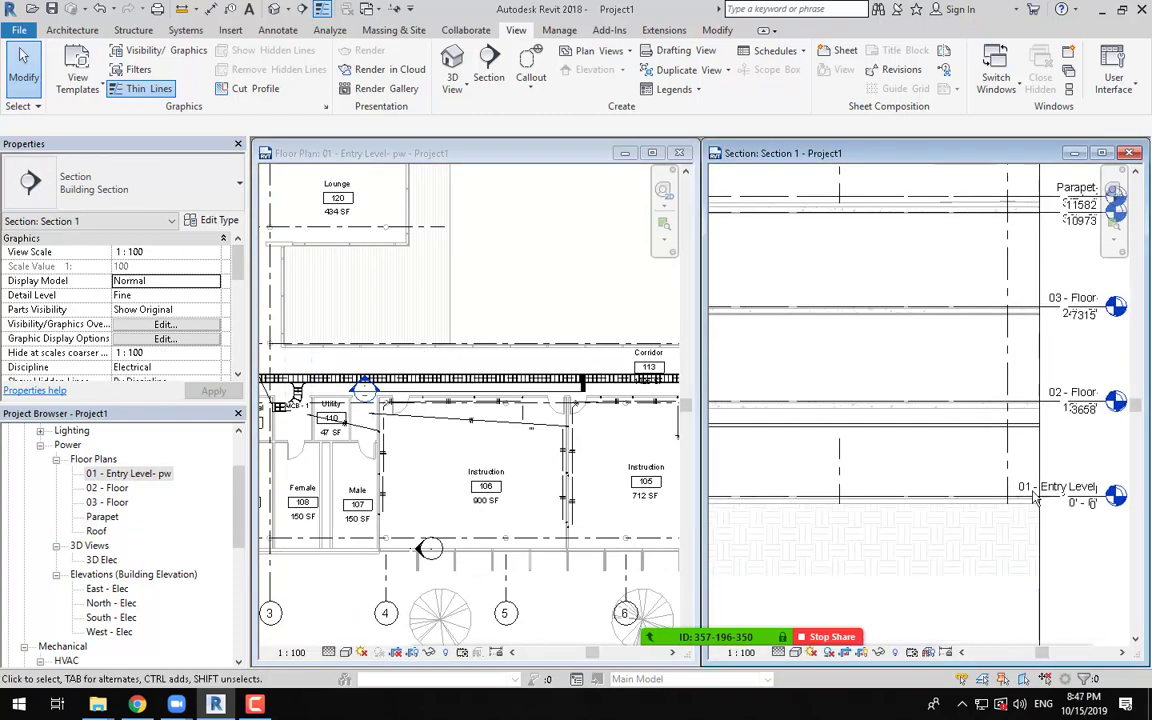
pyautogui.click(190, 9)
pyautogui.click(230, 31)
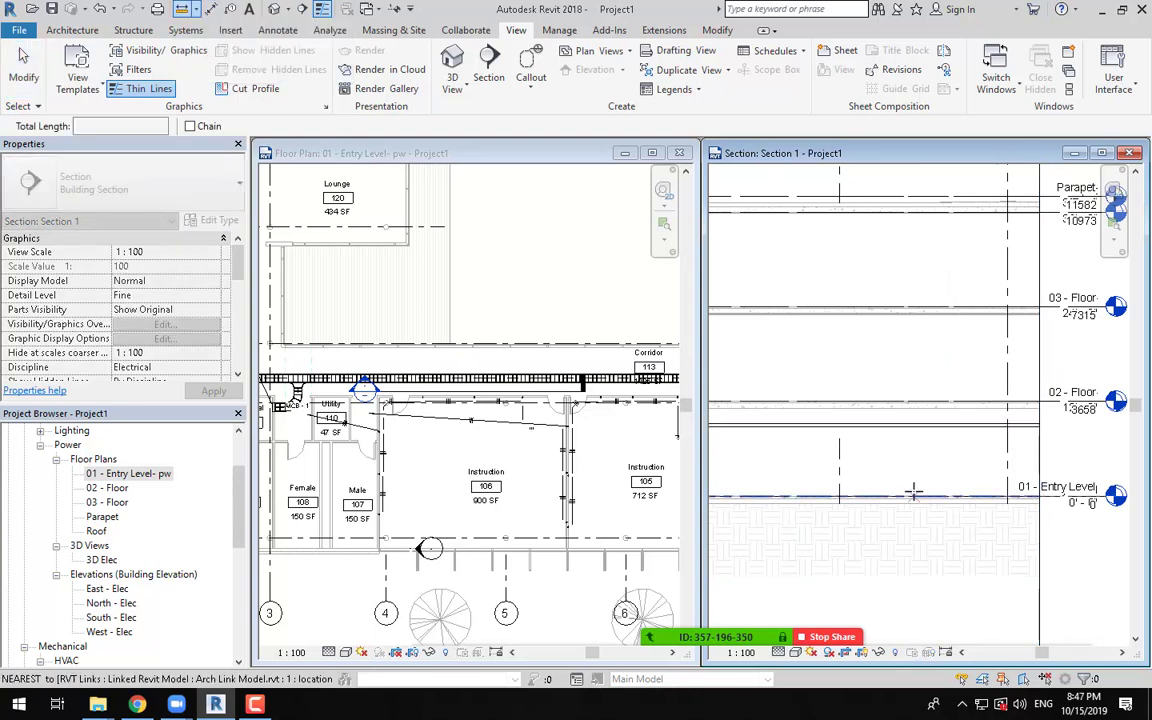
pyautogui.click(921, 496)
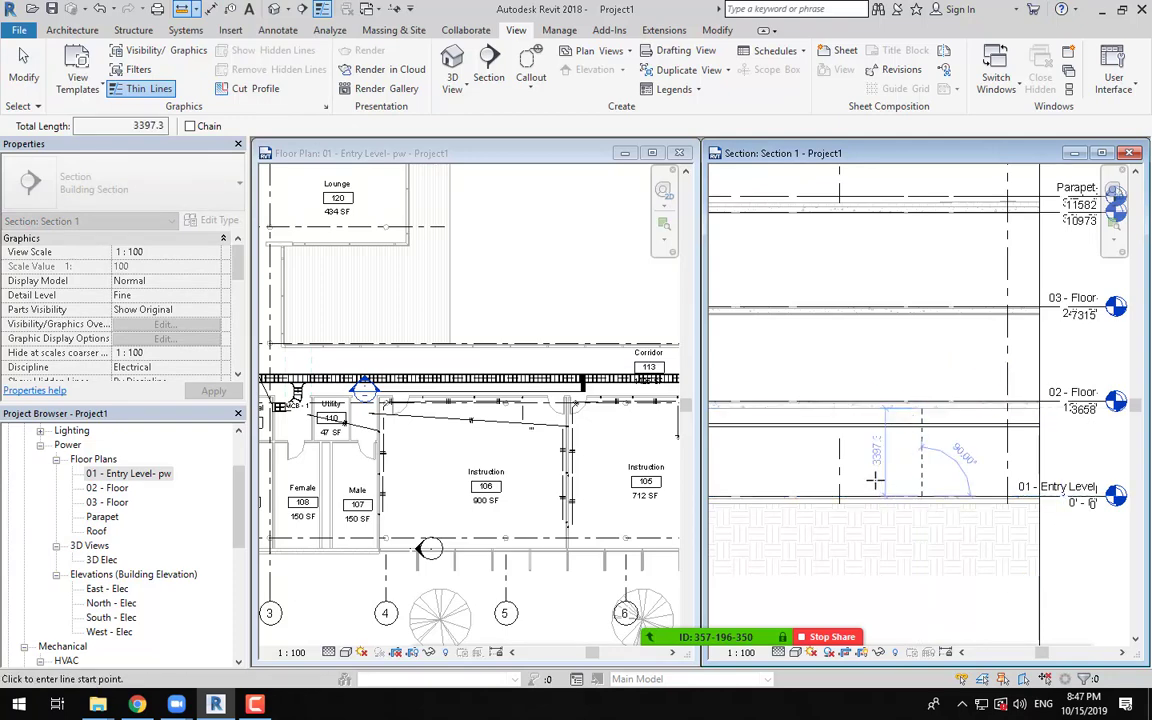
pyautogui.moveTo(134, 125); pyautogui.dragTo(172, 121)
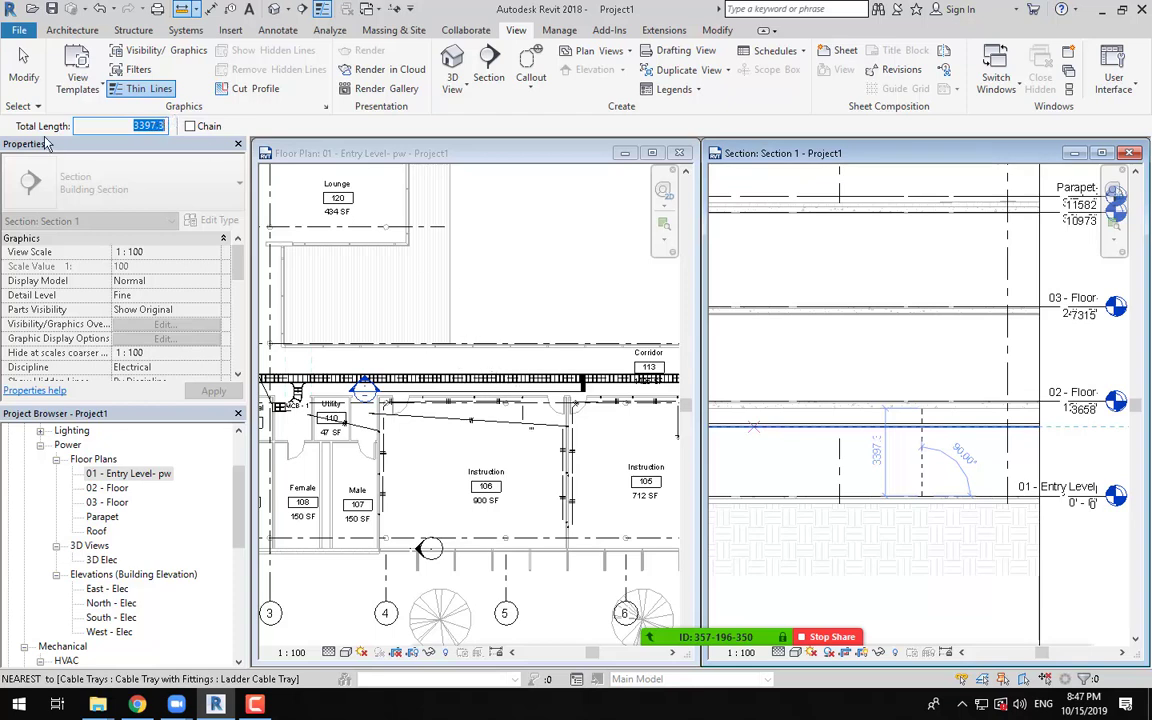
pyautogui.click(23, 64)
# Step: Check the offset of the Corridor 113 cable tray from its reference level
pyautogui.click(533, 382)
pyautogui.click(531, 386)
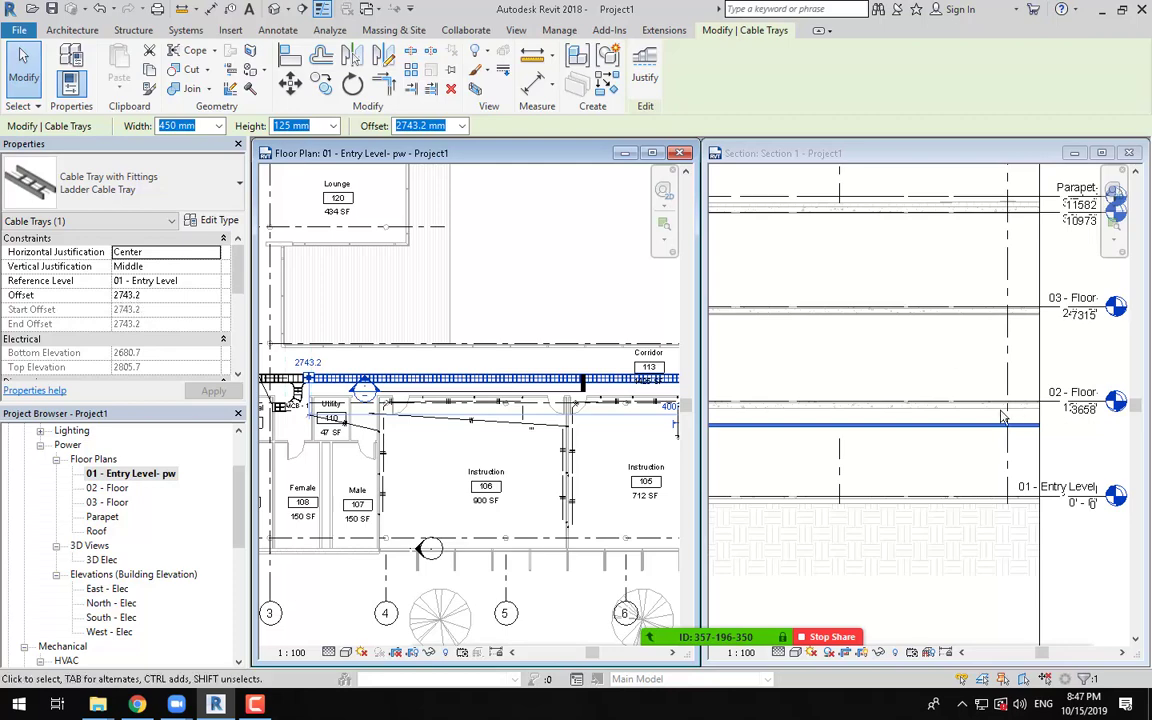
pyautogui.press('Escape')
pyautogui.scroll(1, 1050, 495)
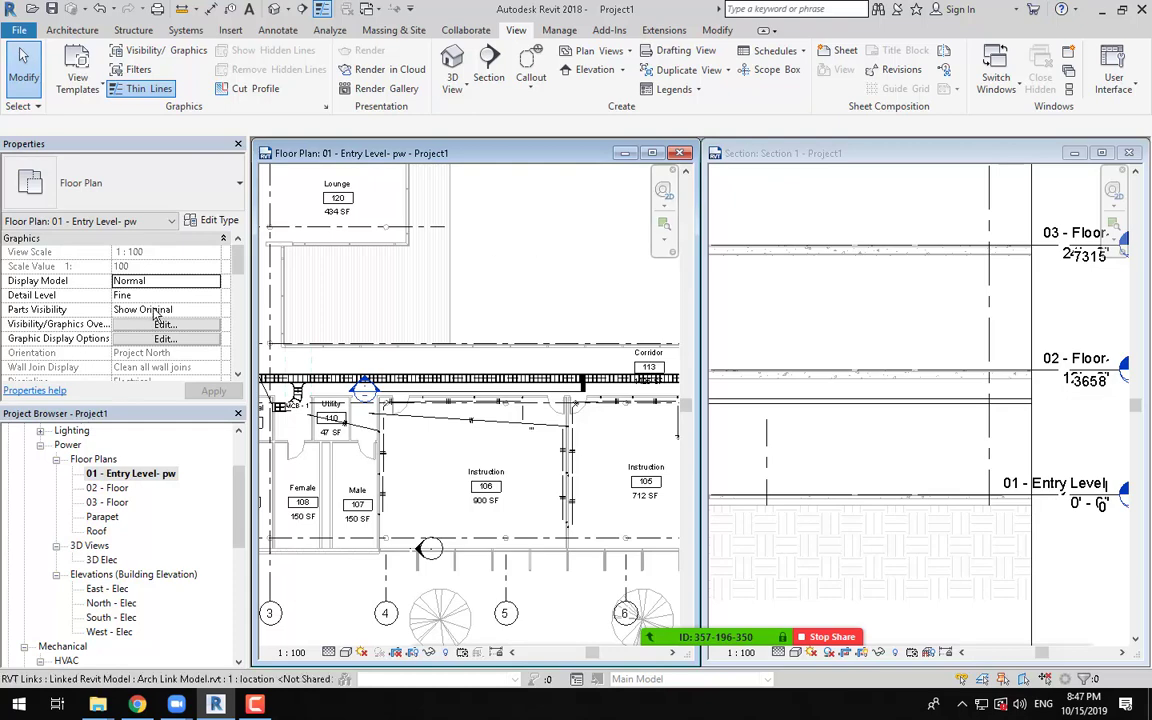
# Step: Set the floor plan's view range top to Associated Level (01 - Entry Level) with a 2500 offset and apply it
pyautogui.scroll(-5, 152, 340)
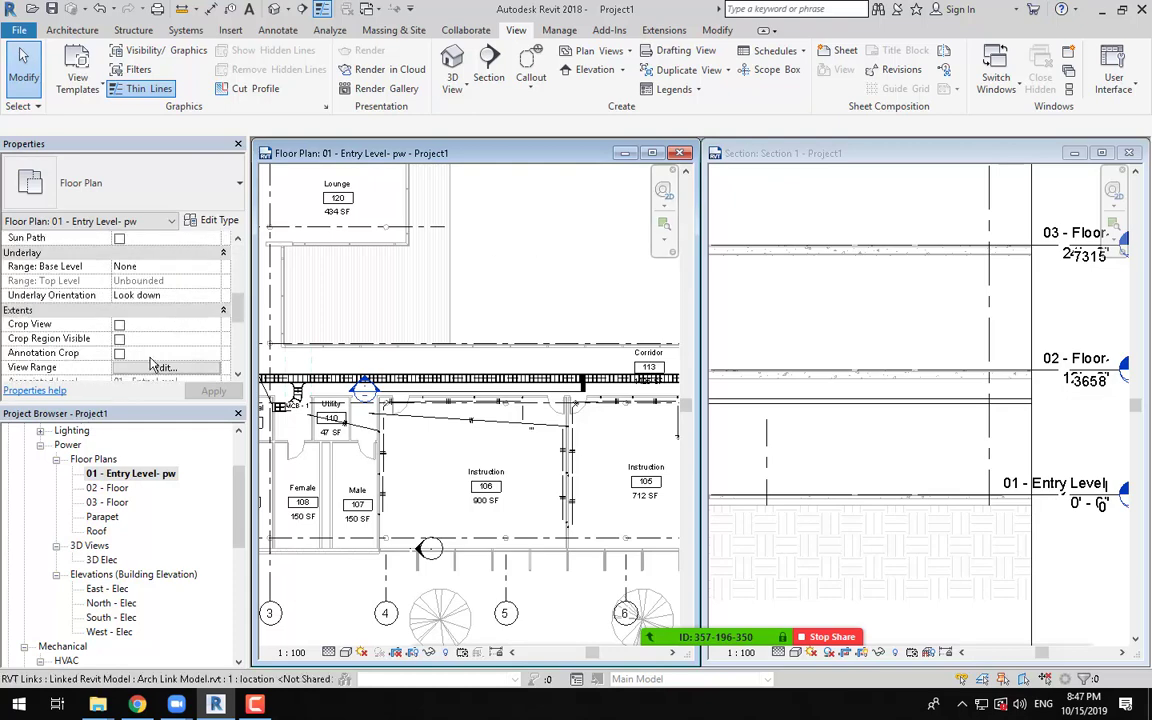
pyautogui.click(162, 367)
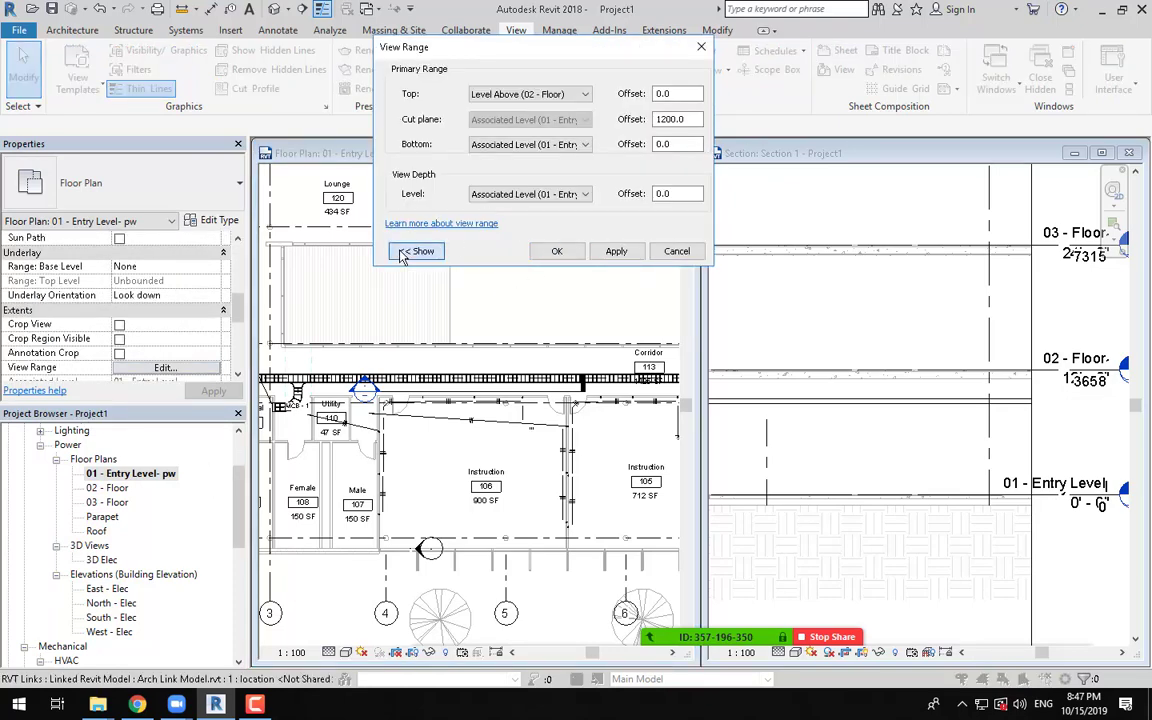
pyautogui.click(403, 253)
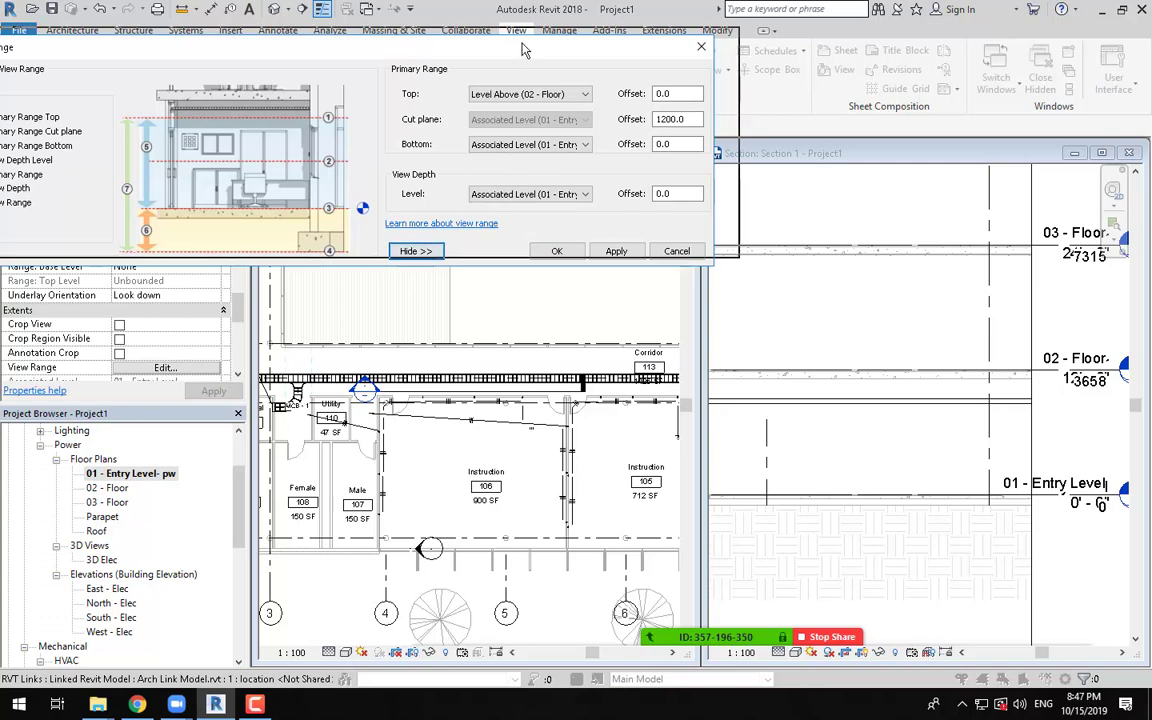
pyautogui.moveTo(522, 44); pyautogui.dragTo(575, 34)
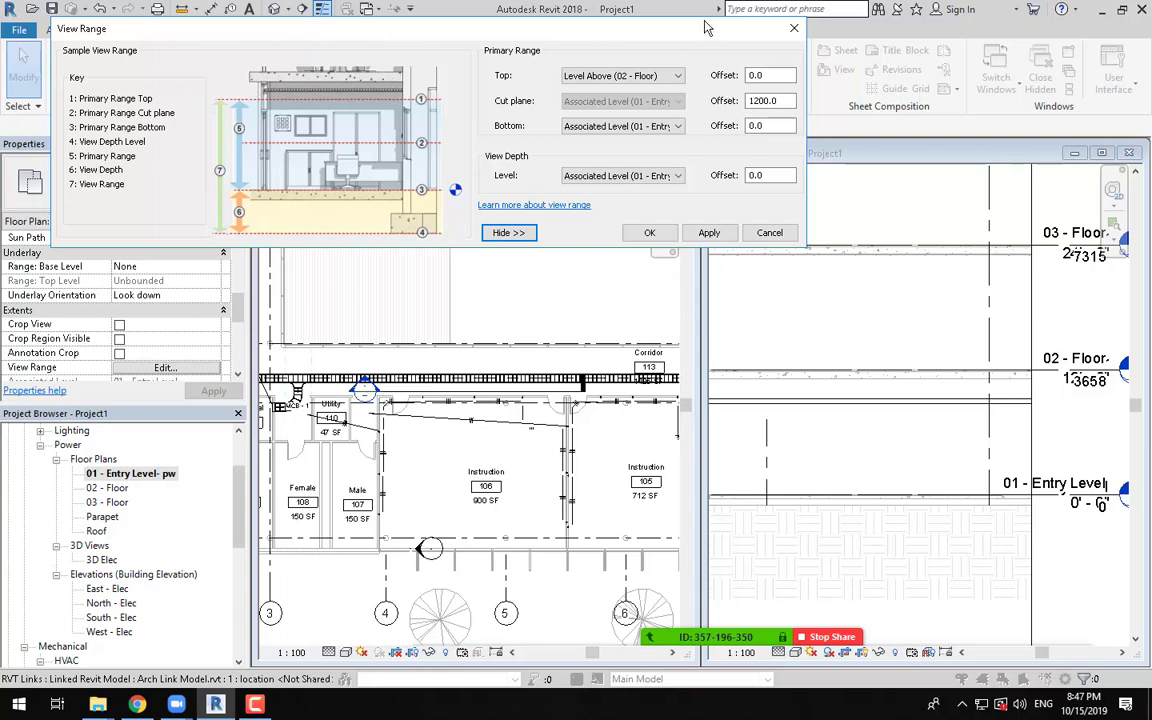
pyautogui.click(643, 76)
pyautogui.click(645, 80)
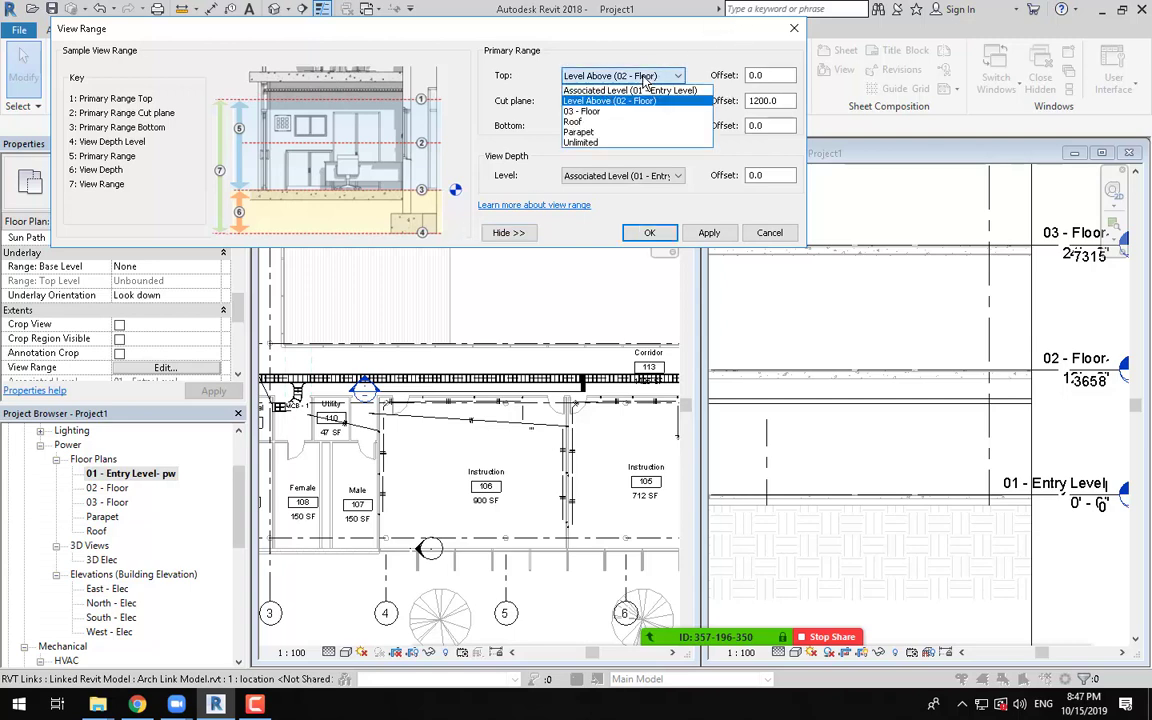
pyautogui.click(630, 90)
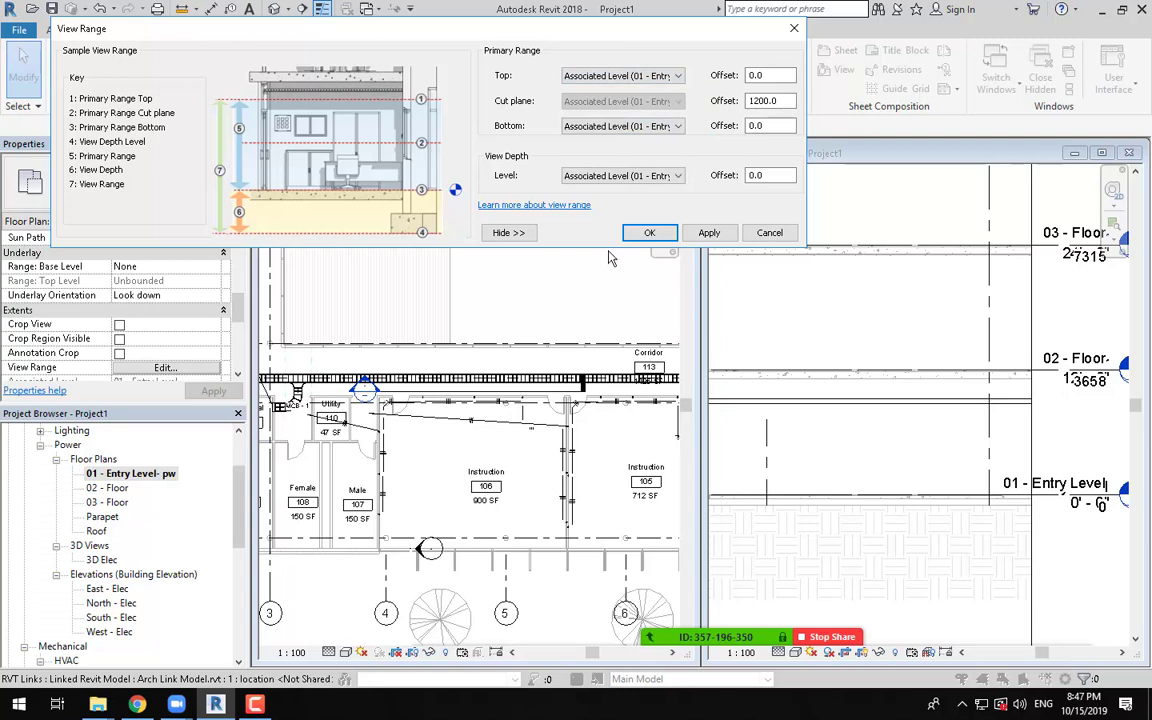
pyautogui.moveTo(769, 76); pyautogui.dragTo(730, 74)
pyautogui.write('25')
pyautogui.click(709, 232)
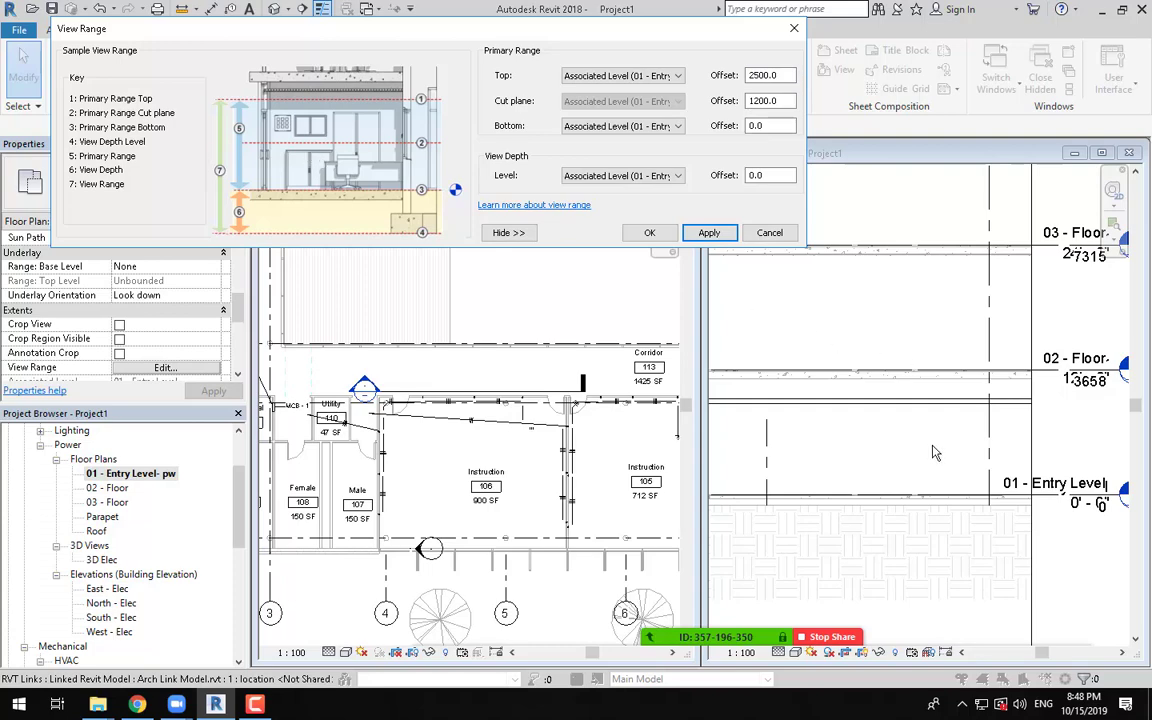
pyautogui.click(793, 33)
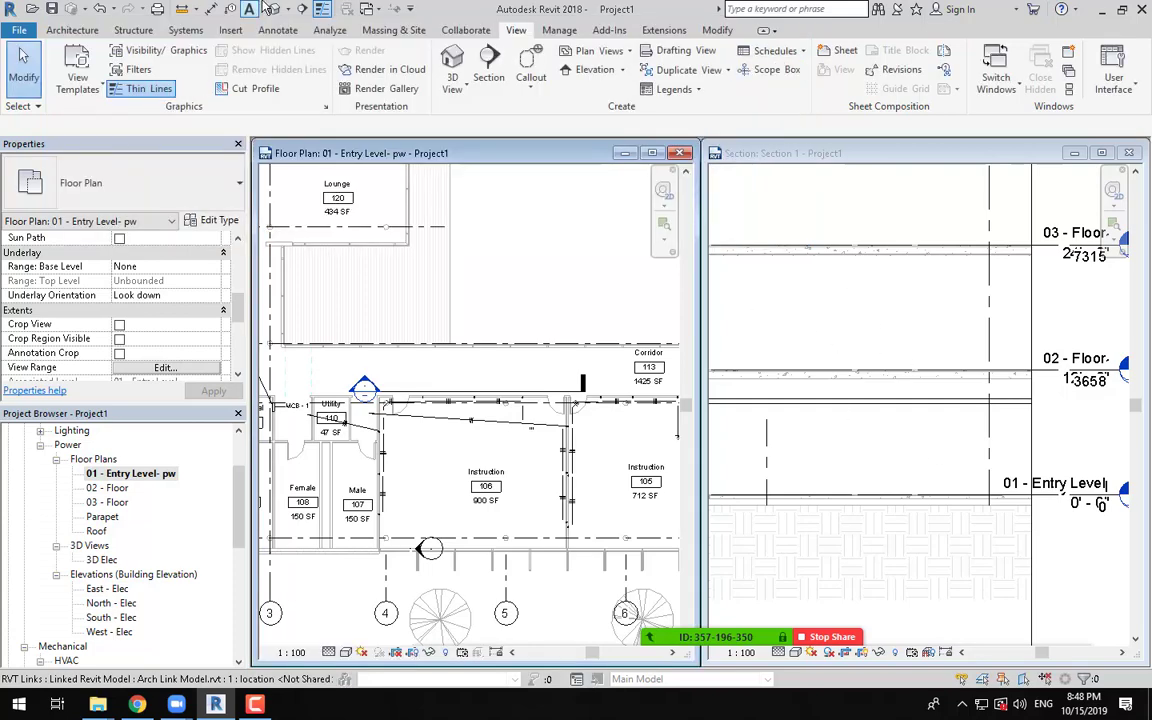
pyautogui.click(200, 9)
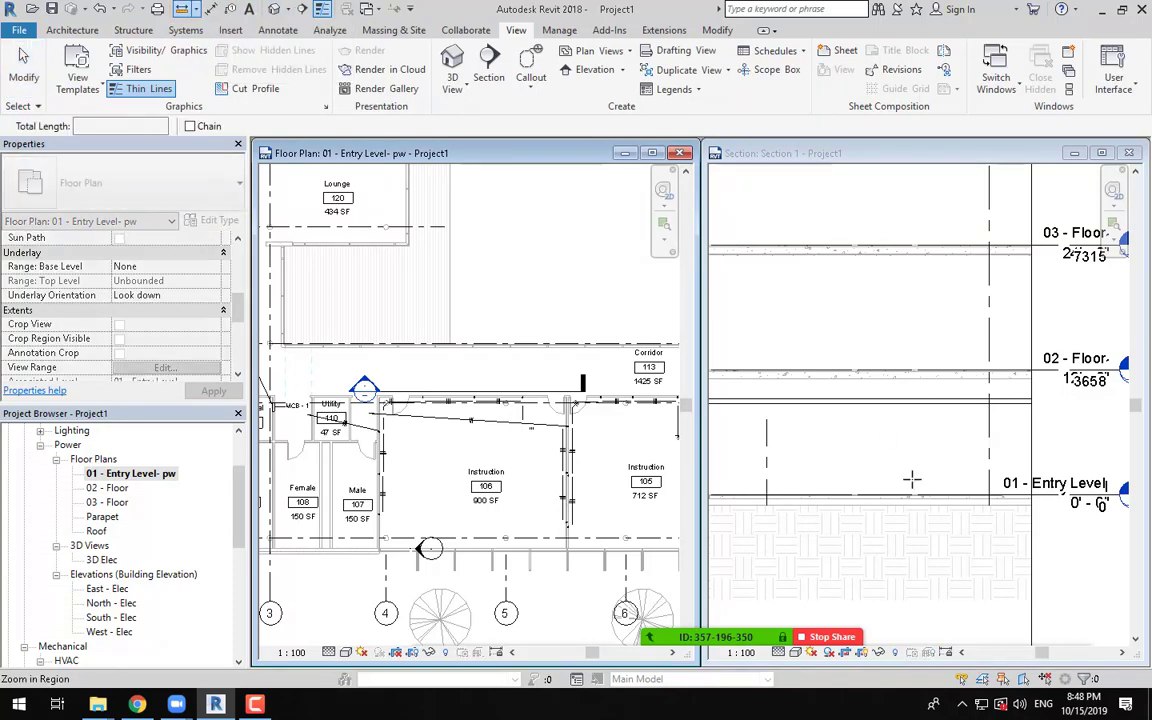
pyautogui.scroll(2, 913, 476)
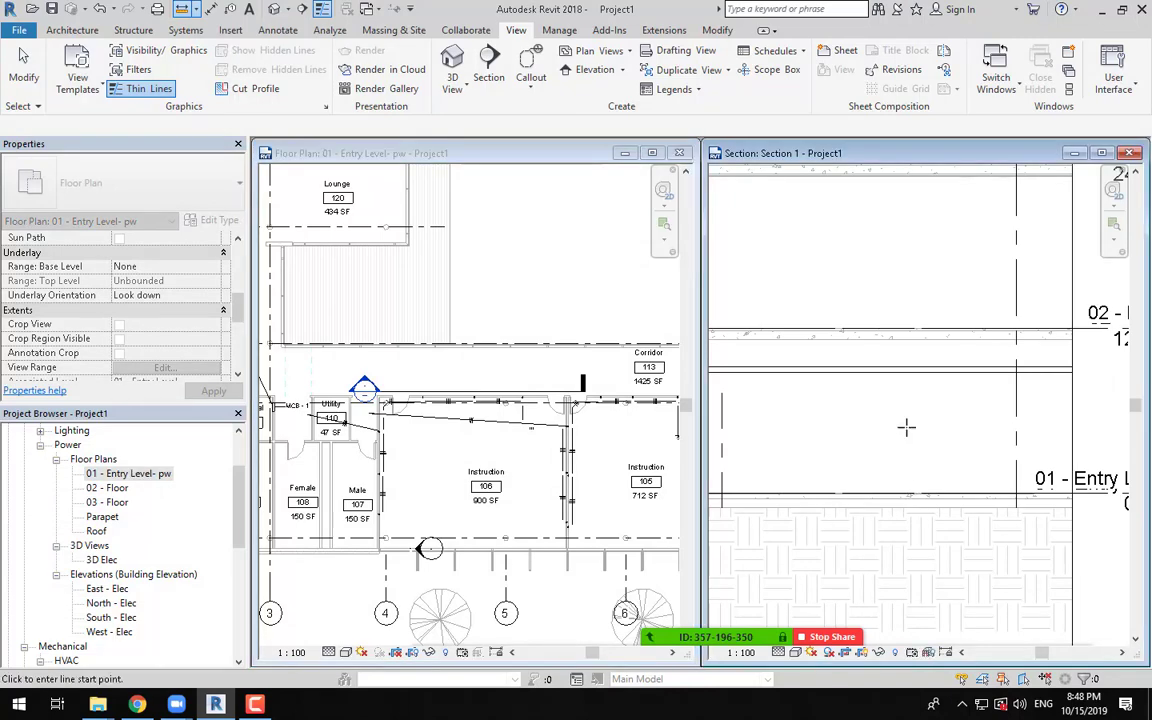
pyautogui.click(910, 380)
pyautogui.click(910, 374)
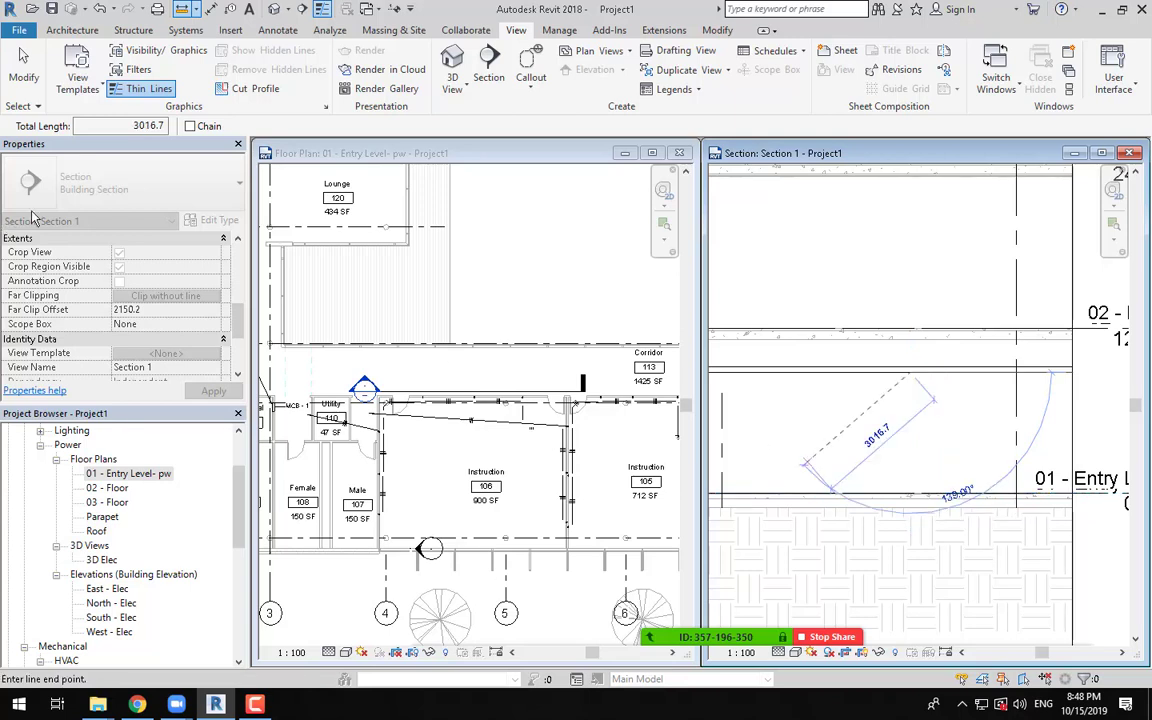
pyautogui.click(24, 68)
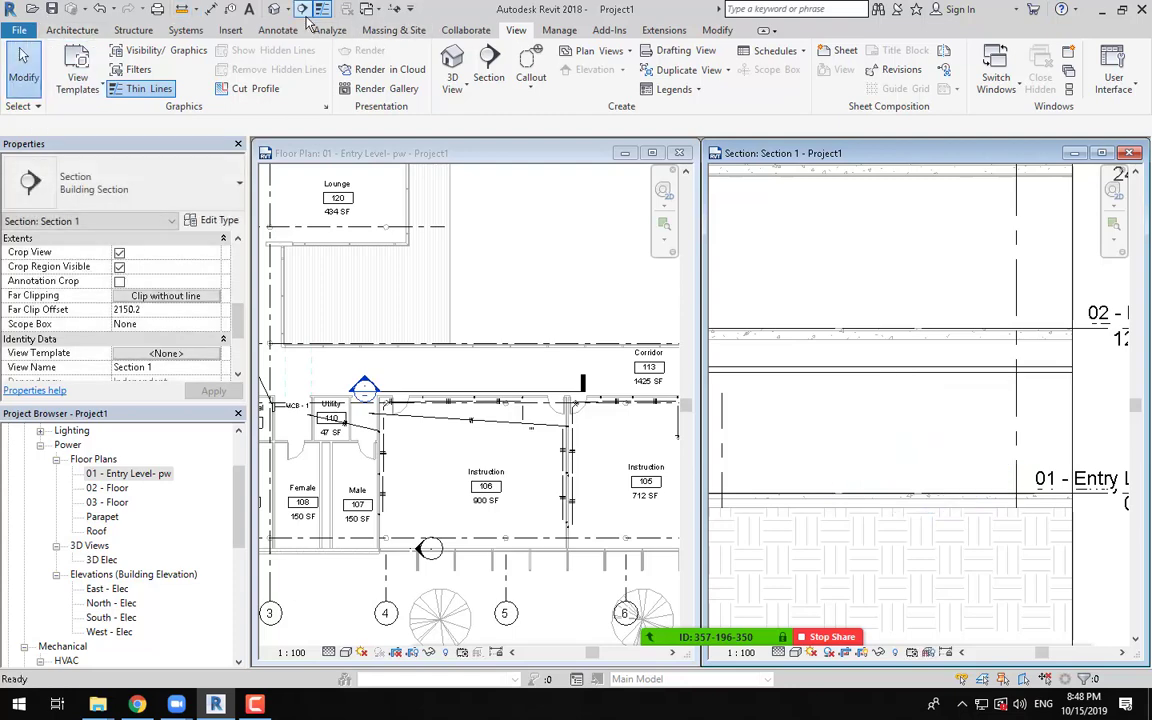
# Step: Measure from 01 - Entry Level up to the underside of the cable tray in the section
pyautogui.click(182, 9)
pyautogui.click(196, 9)
pyautogui.click(208, 44)
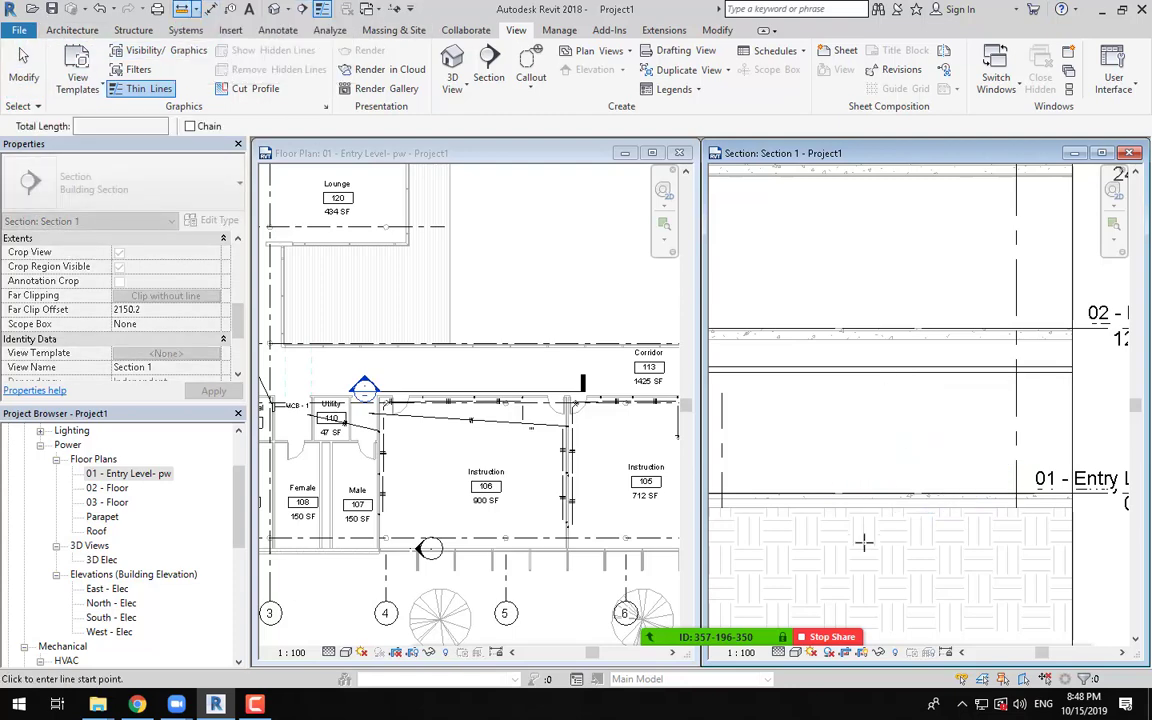
pyautogui.click(928, 495)
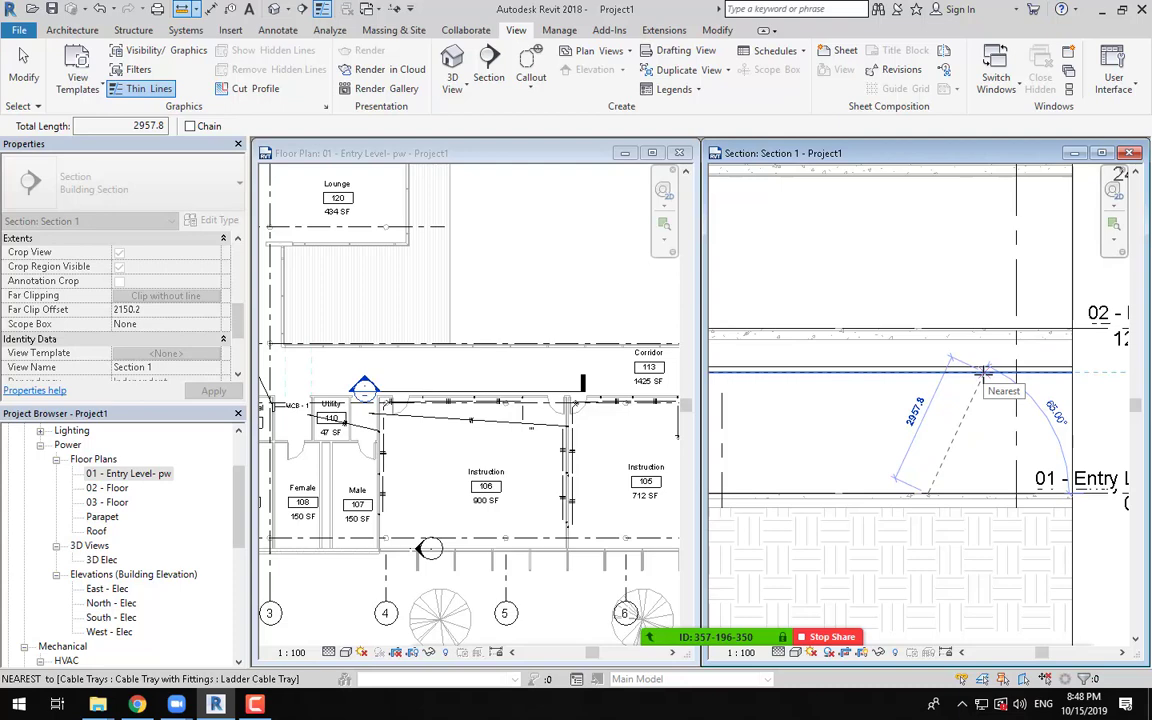
pyautogui.click(24, 68)
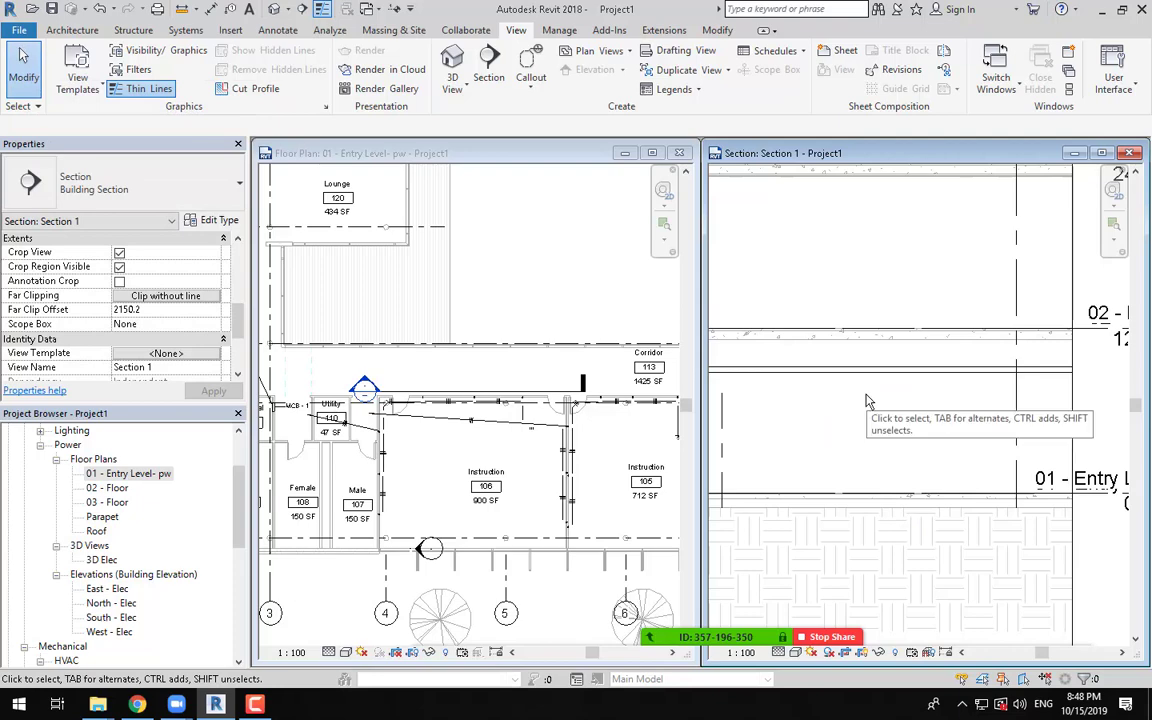
# Step: Set the floor plan's view range top offset to 2800 above the associated 01 - Entry Level and confirm it
pyautogui.click(558, 276)
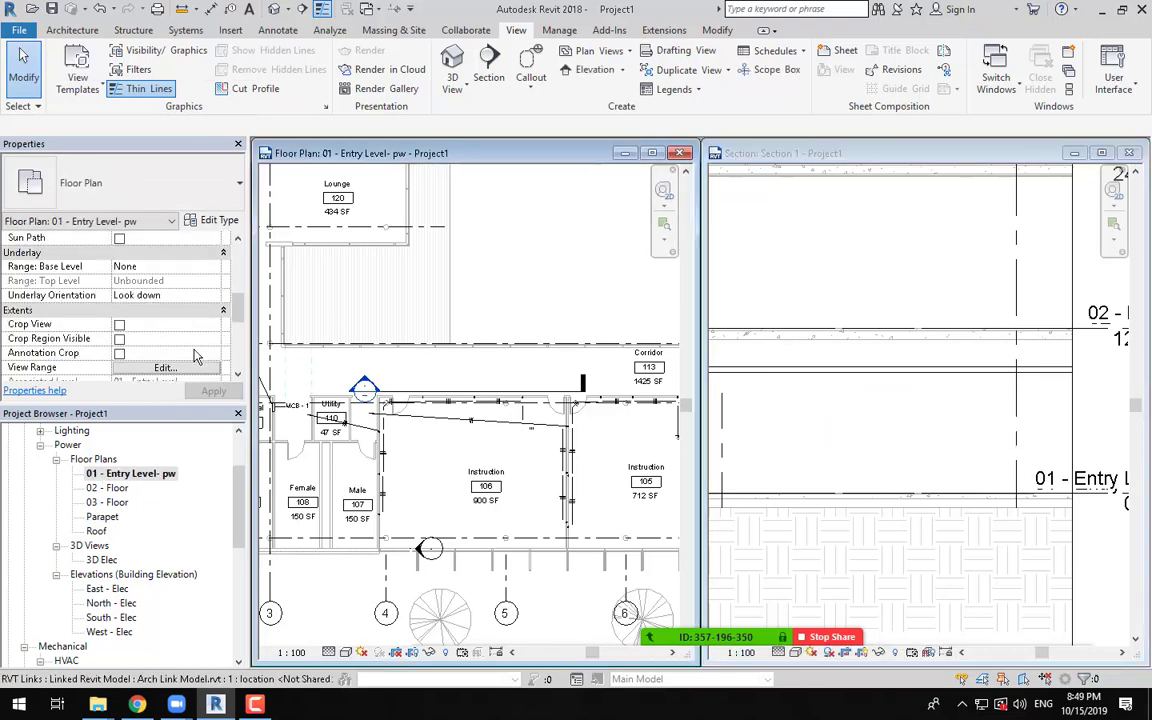
pyautogui.click(165, 367)
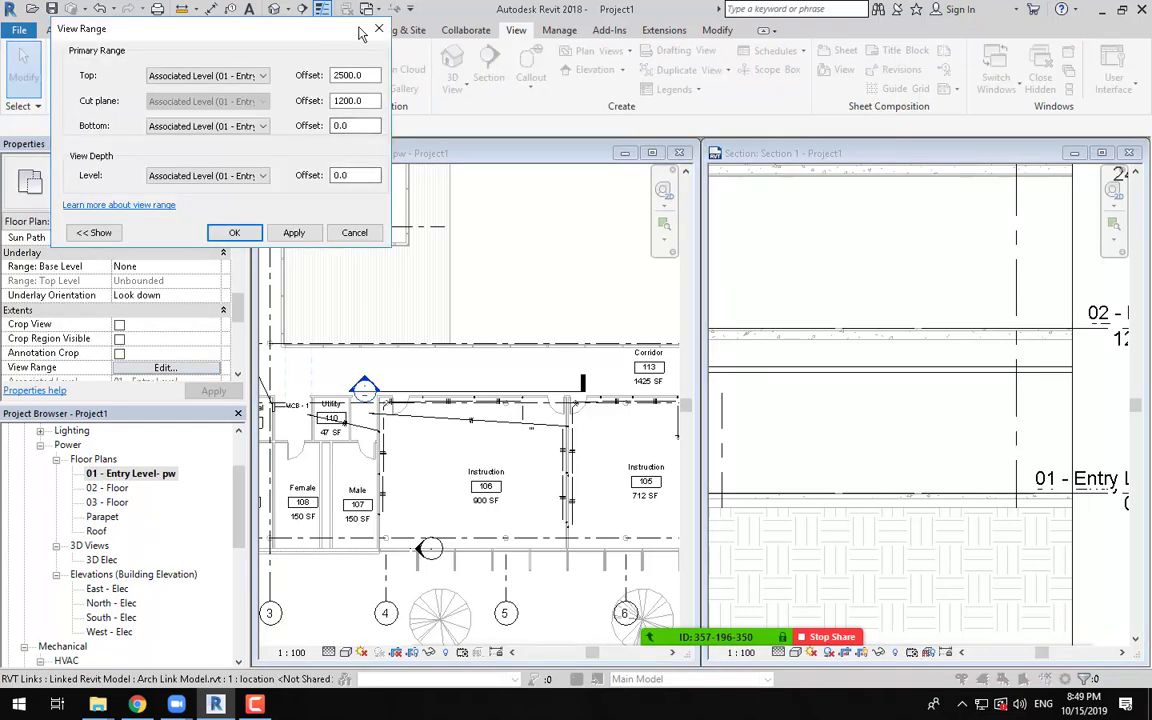
pyautogui.moveTo(234, 28); pyautogui.dragTo(900, 87)
pyautogui.click(762, 291)
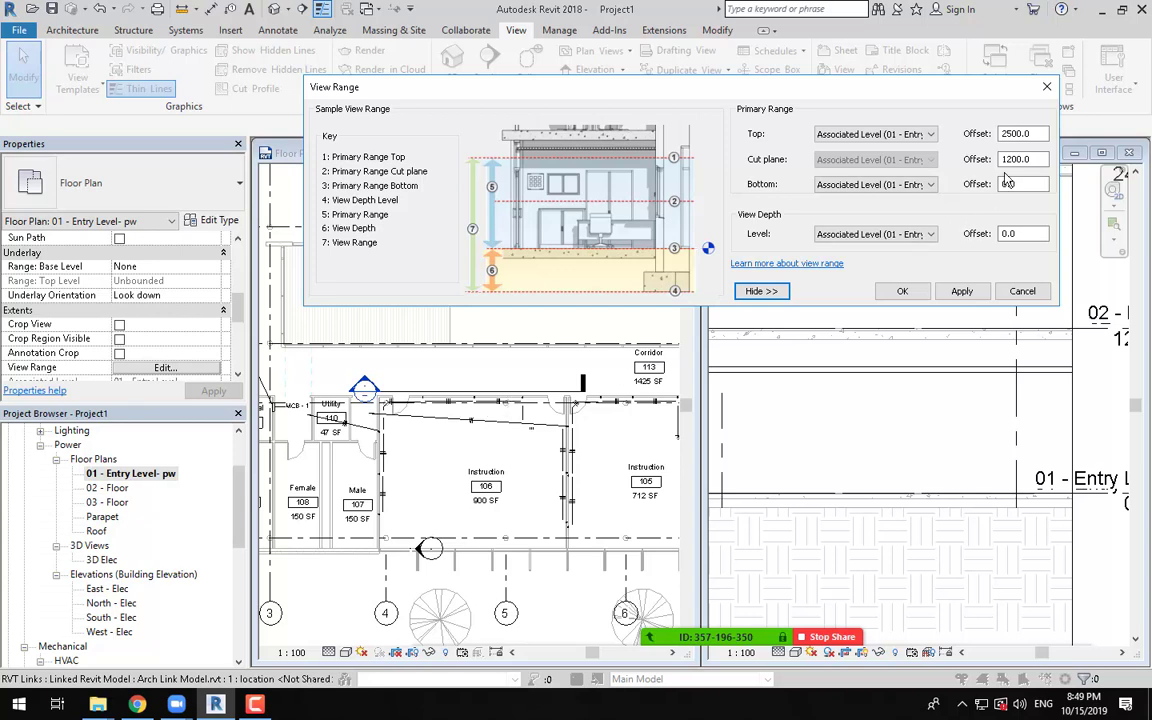
pyautogui.moveTo(1025, 134); pyautogui.dragTo(975, 131)
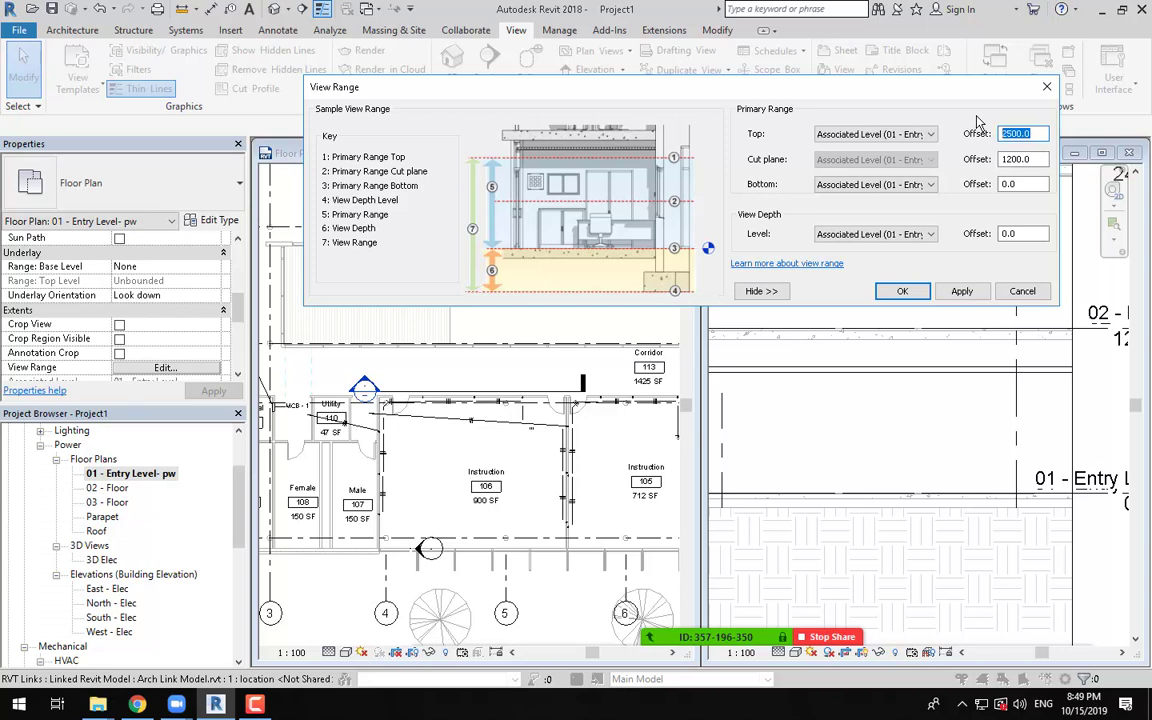
pyautogui.write('2800')
pyautogui.click(960, 296)
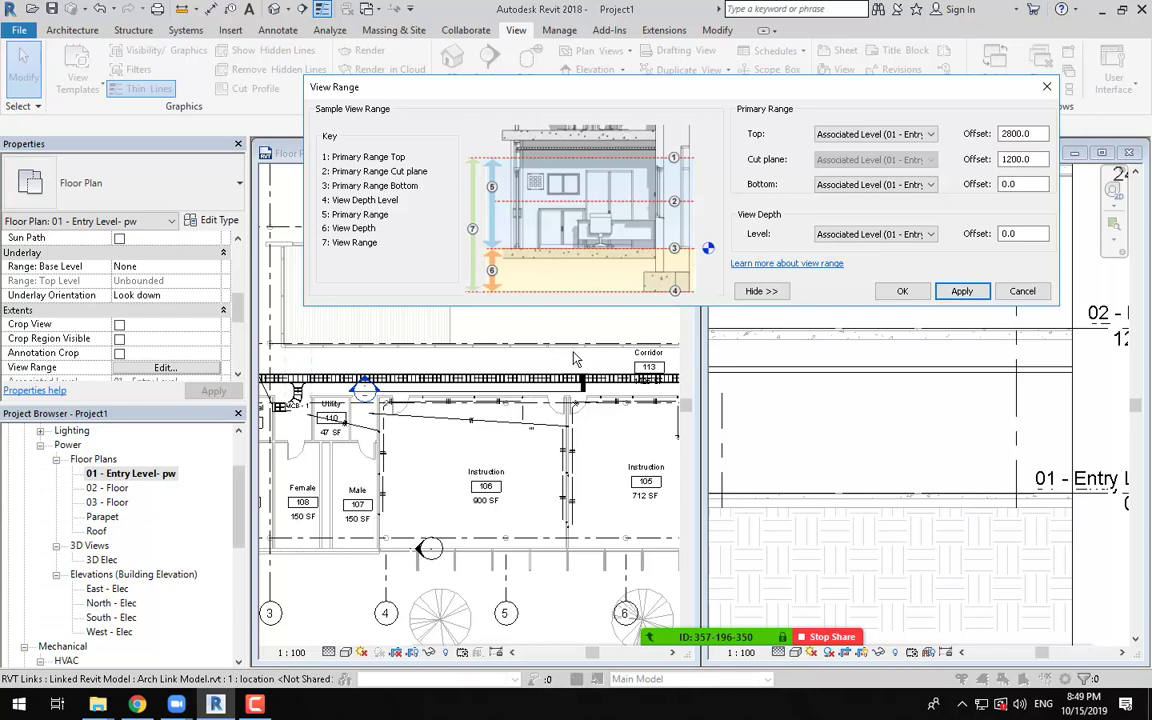
pyautogui.click(1020, 133)
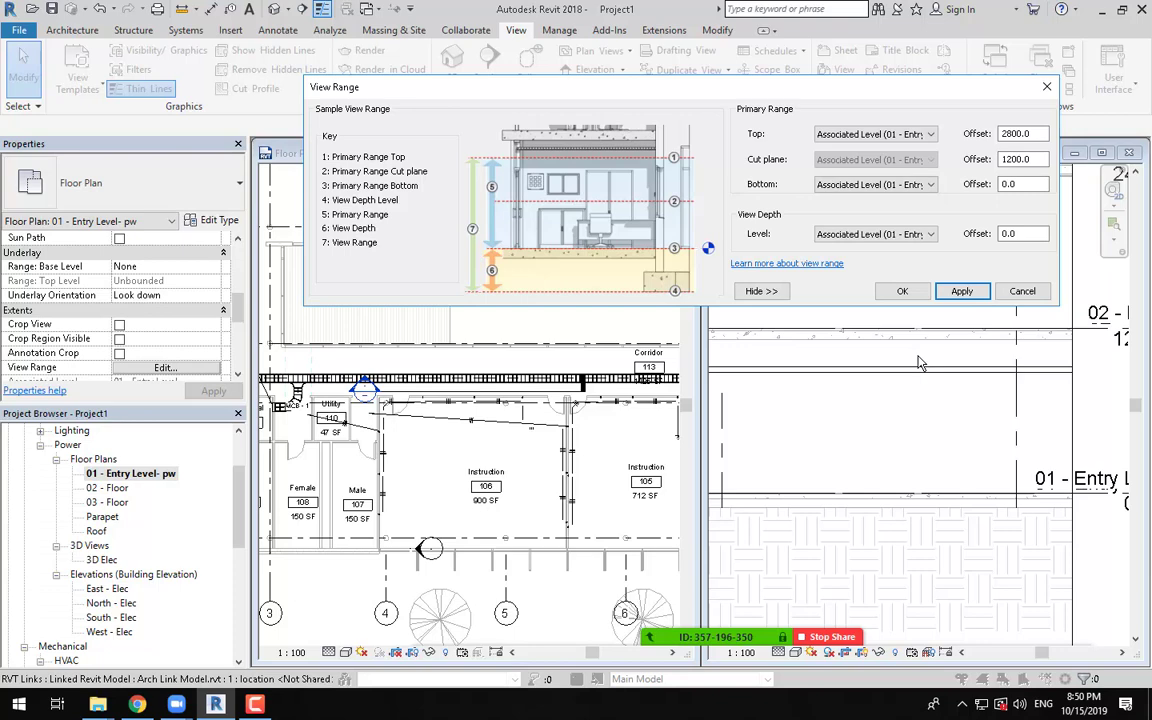
pyautogui.click(905, 291)
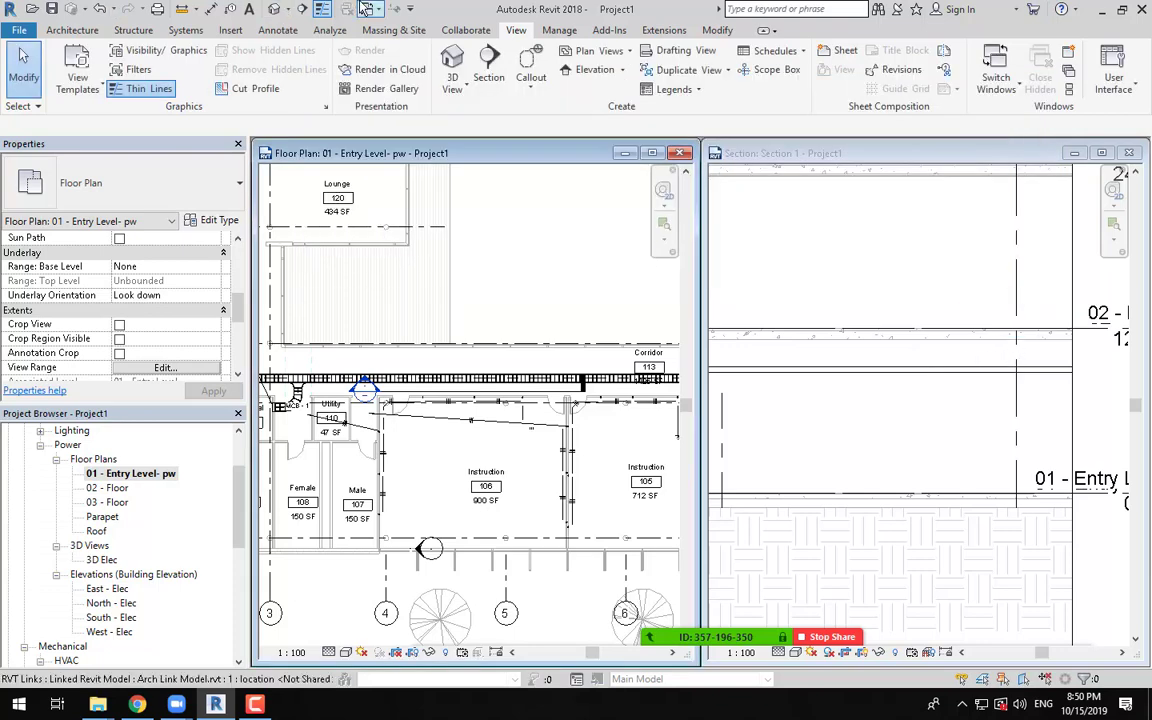
# Step: Measure the vertical distance from the 01 - Entry Level line to the 02 - Floor level line in the section
pyautogui.click(190, 9)
pyautogui.click(240, 54)
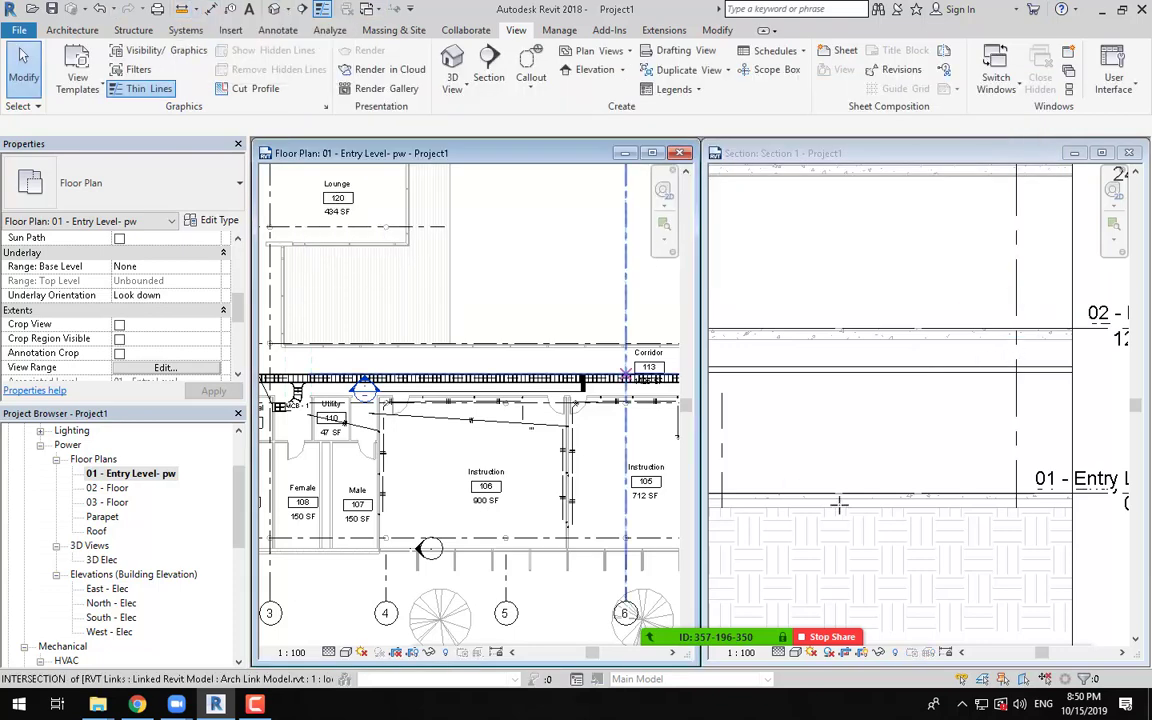
pyautogui.click(970, 489)
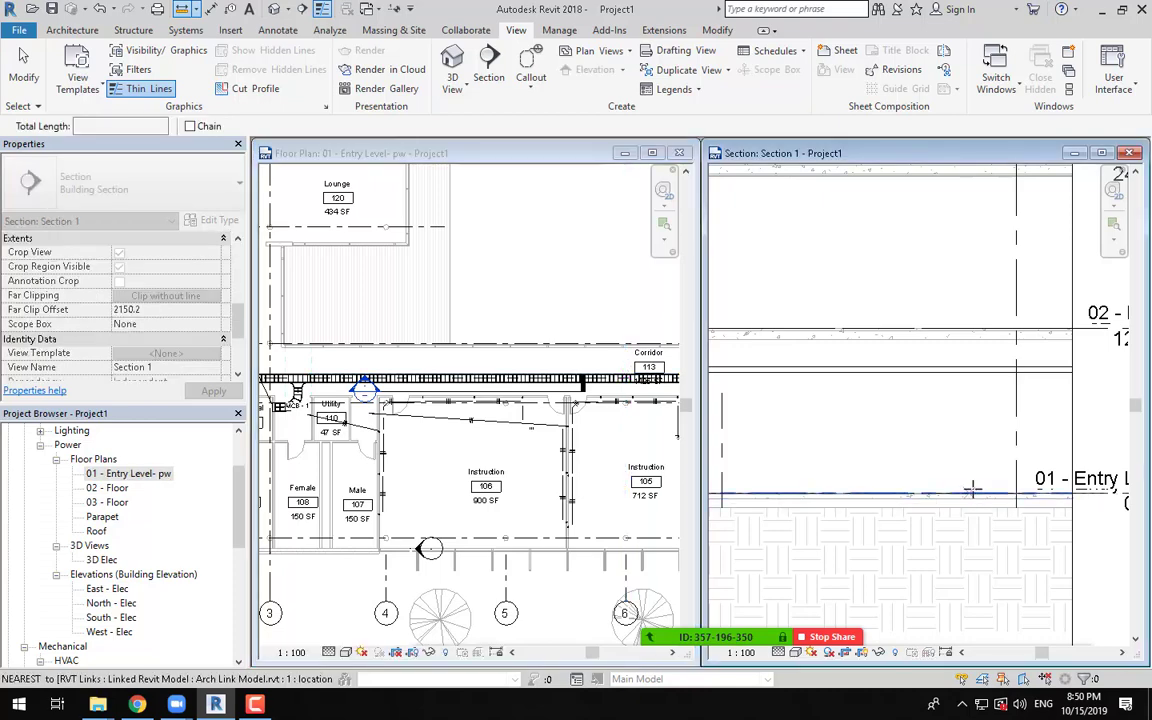
pyautogui.press('Escape')
pyautogui.click(194, 9)
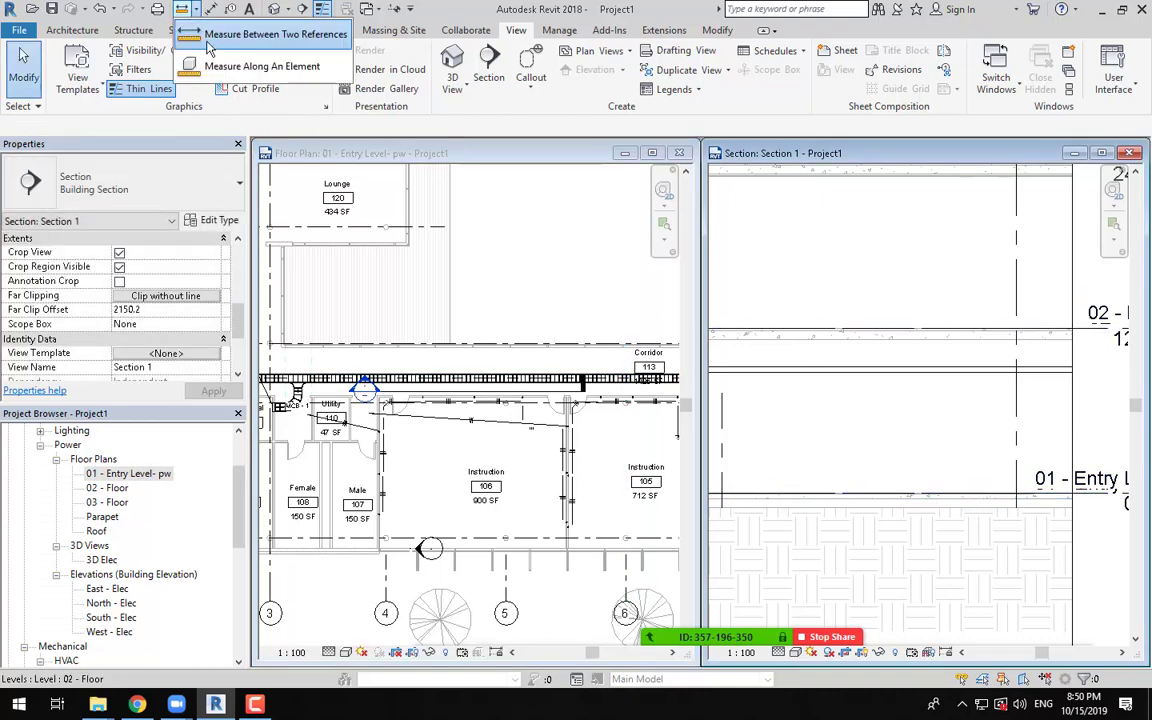
pyautogui.click(207, 44)
pyautogui.click(980, 493)
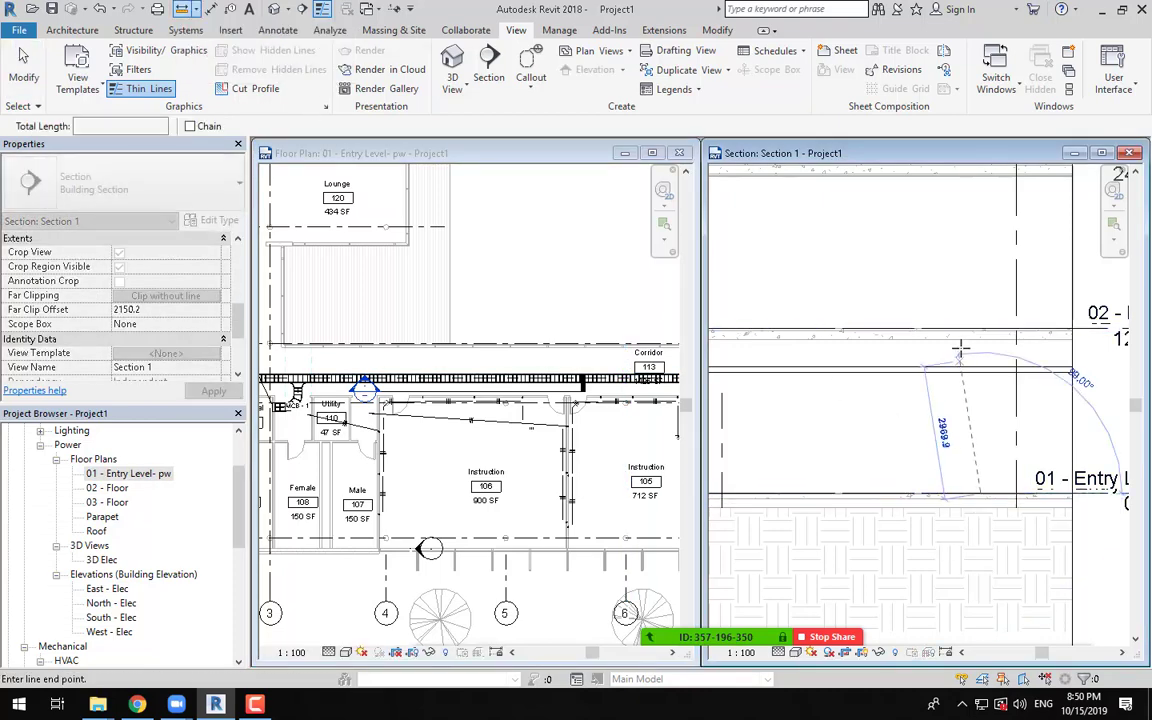
pyautogui.click(978, 326)
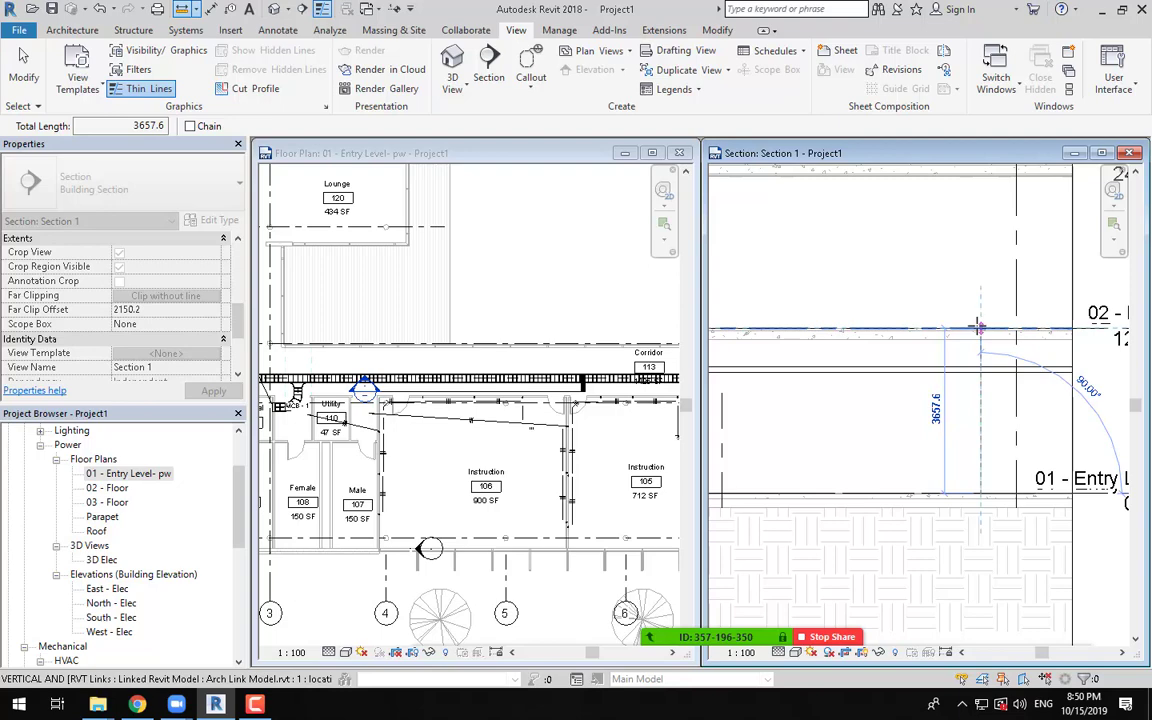
pyautogui.press('Escape')
pyautogui.press('Escape')
# Step: Set the floor plan's view range top to Level Above (02 - Floor) with a 0 offset
pyautogui.click(460, 314)
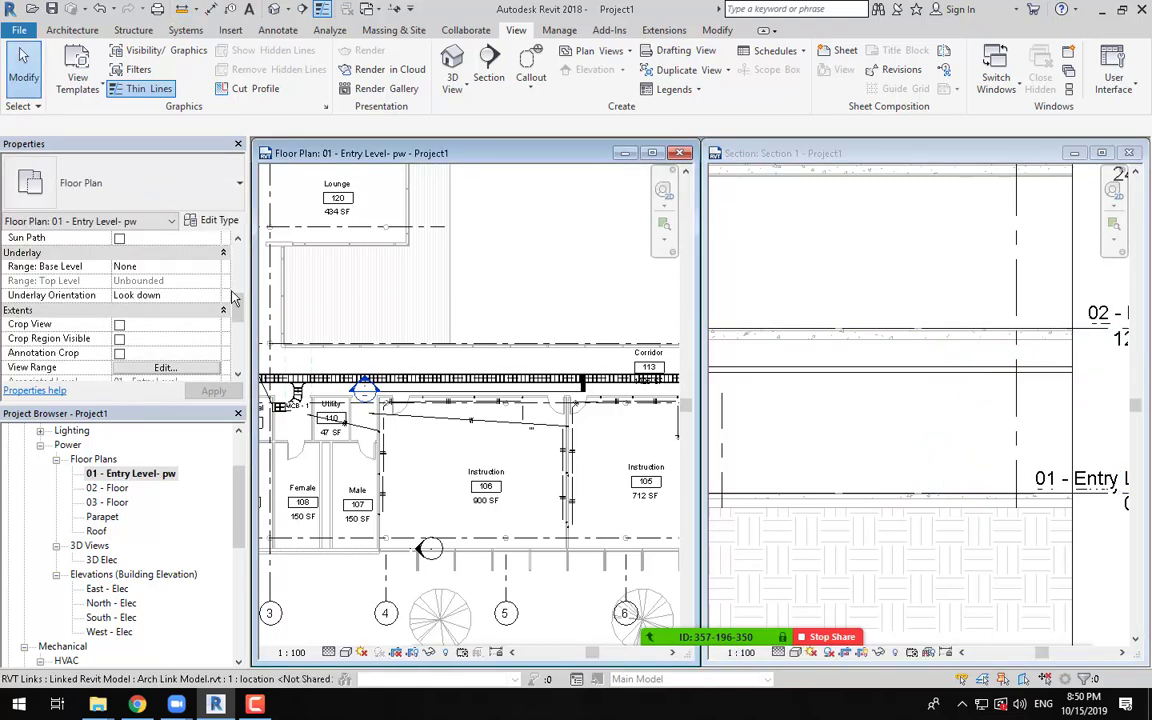
pyautogui.click(162, 367)
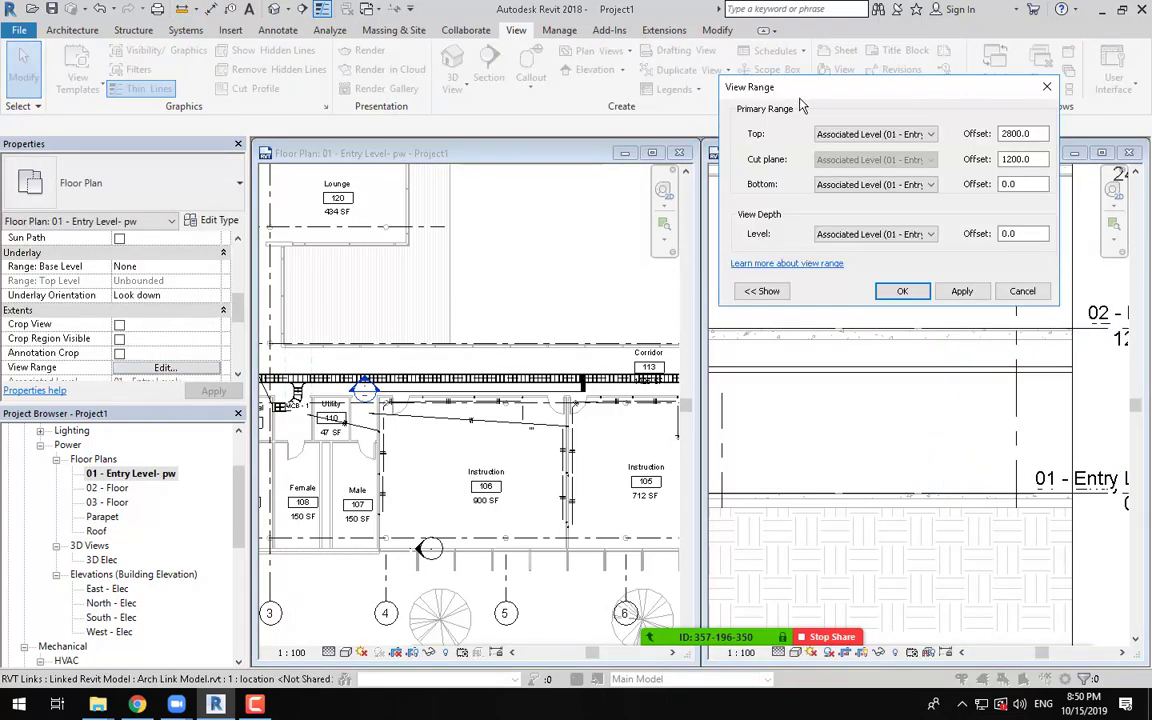
pyautogui.moveTo(731, 87); pyautogui.dragTo(587, 116)
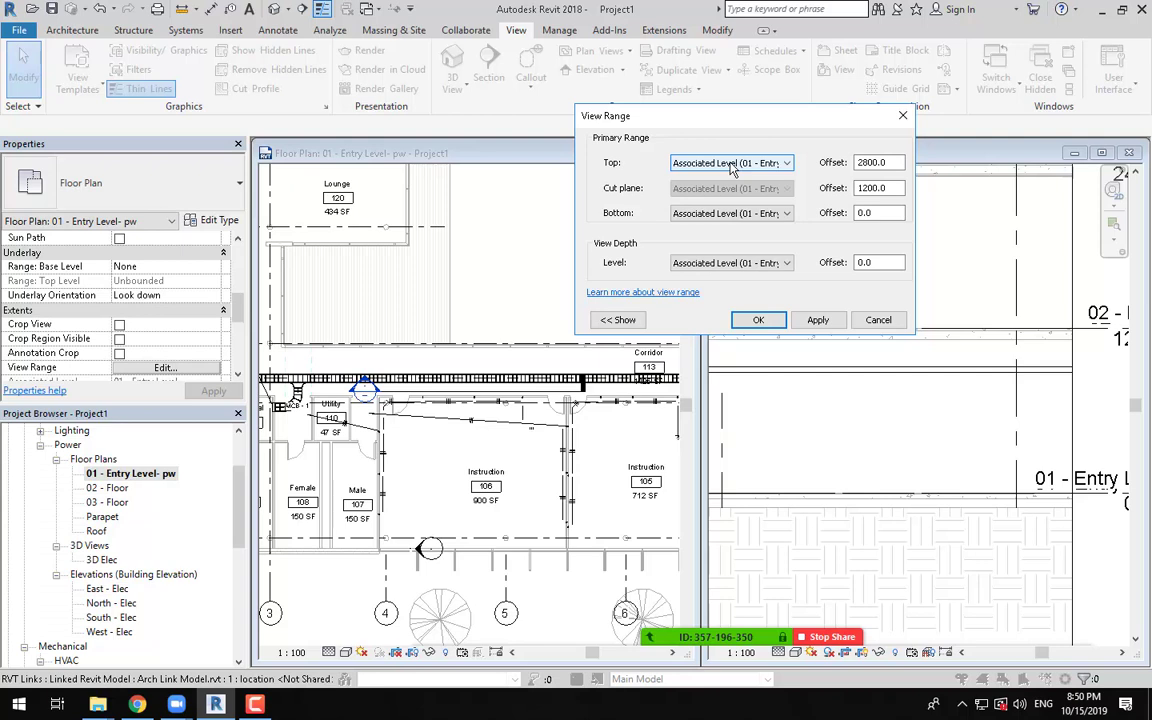
pyautogui.click(731, 165)
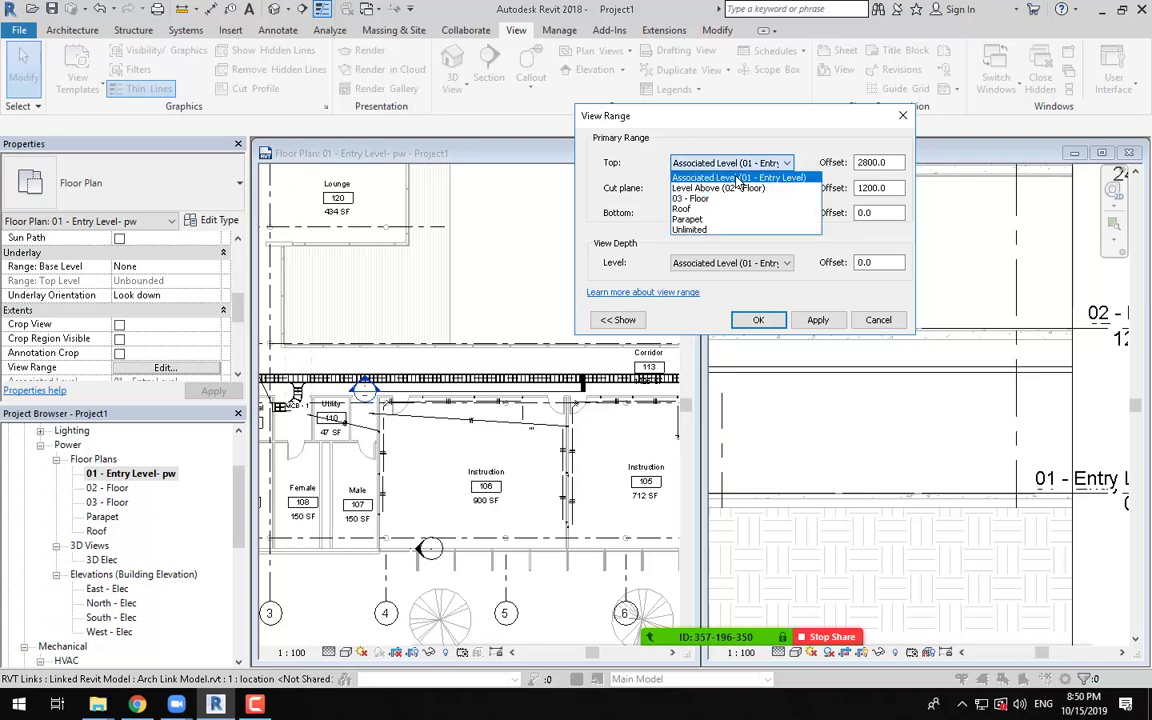
pyautogui.click(738, 189)
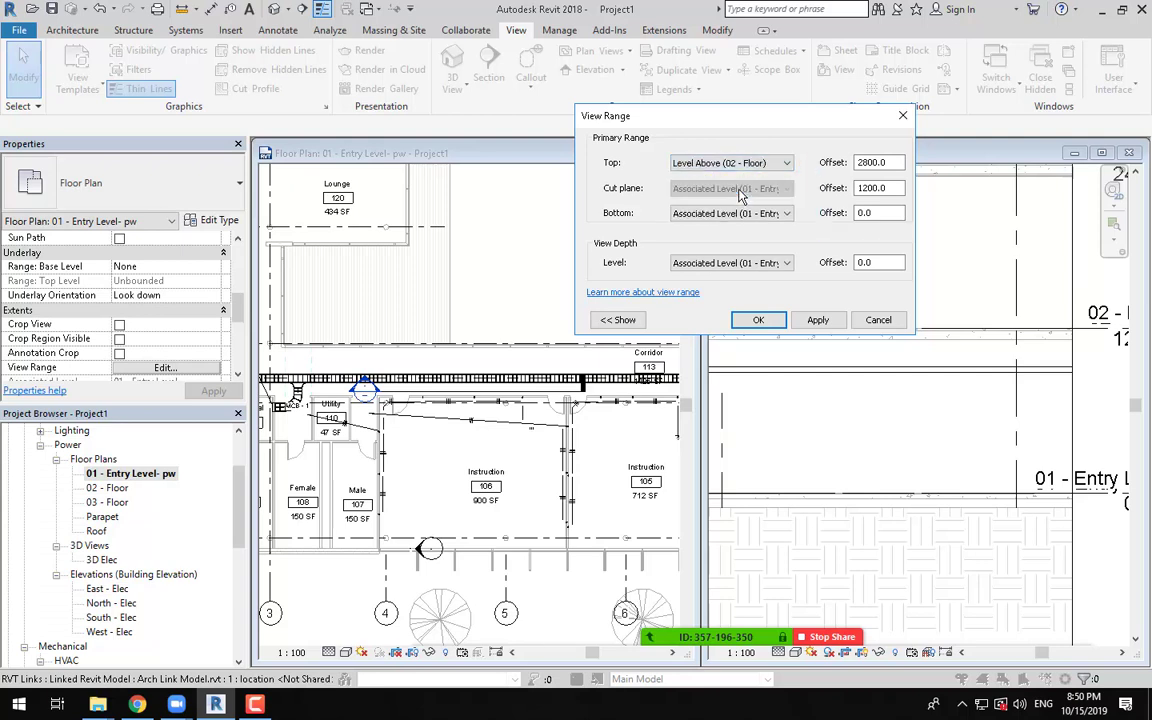
pyautogui.press('Tab')
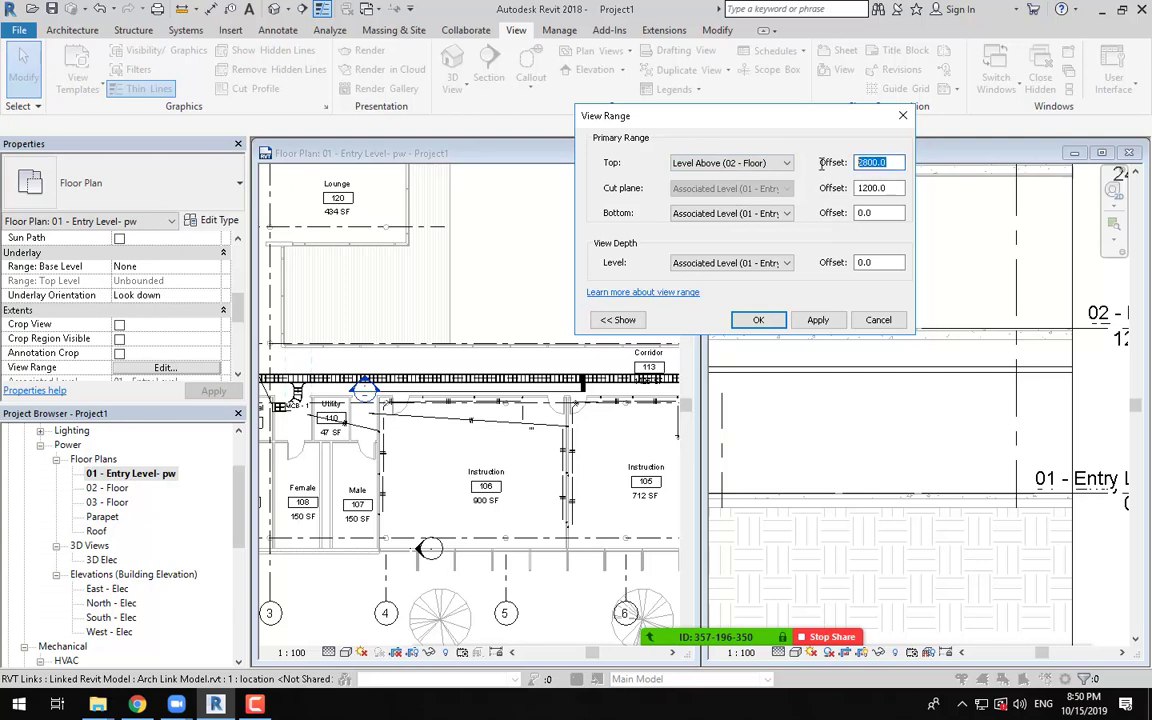
pyautogui.write('0')
pyautogui.click(745, 323)
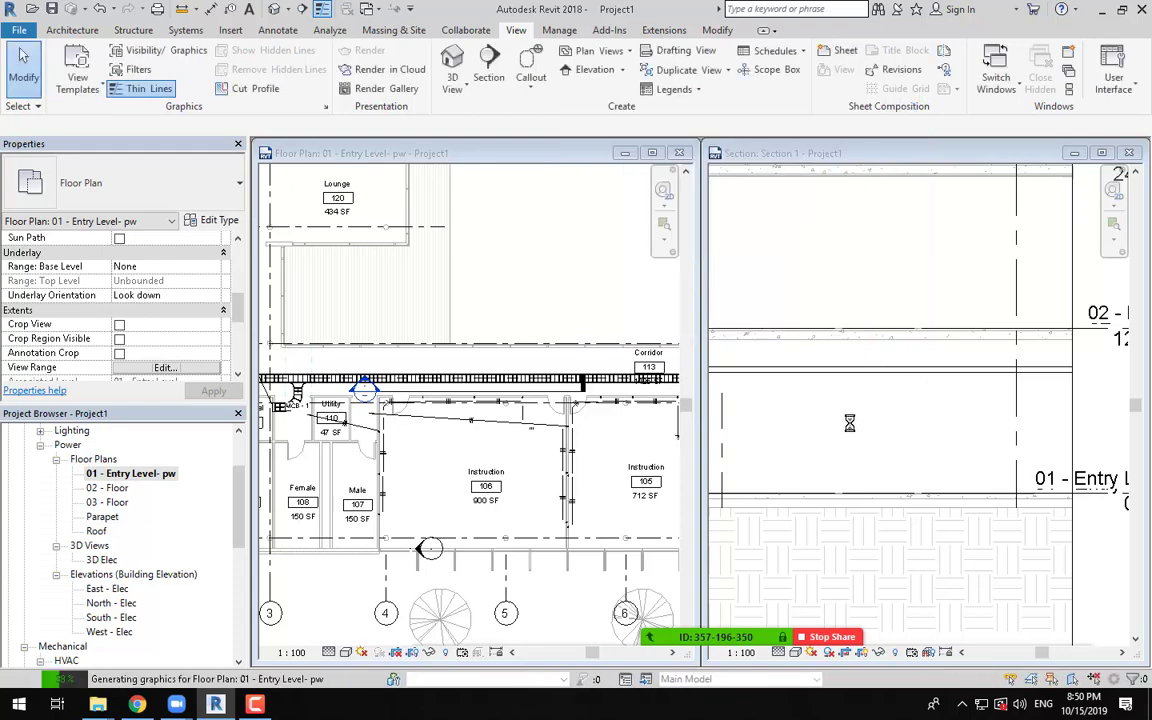
# Step: Examine the level heads in the section and compare them with the floor plan's view range settings, leaving those settings as they are
pyautogui.moveTo(1067, 432); pyautogui.dragTo(897, 433, button='middle')
pyautogui.scroll(-1, 965, 432)
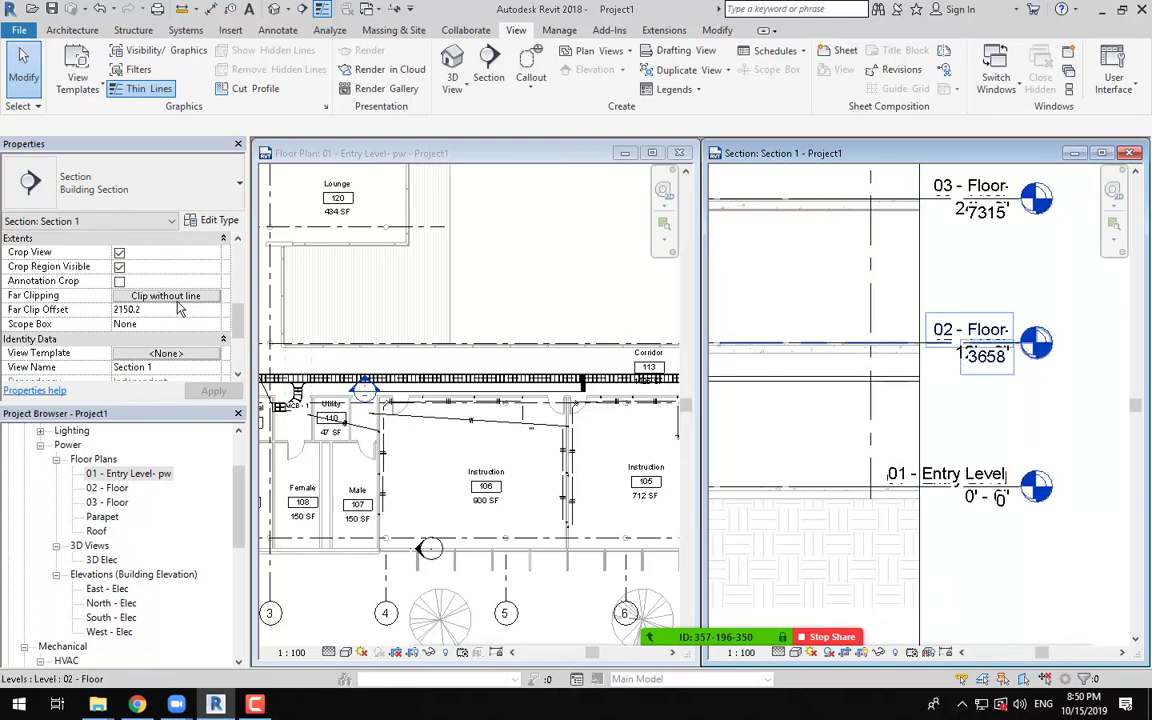
pyautogui.scroll(-3, 165, 300)
pyautogui.scroll(5, 162, 312)
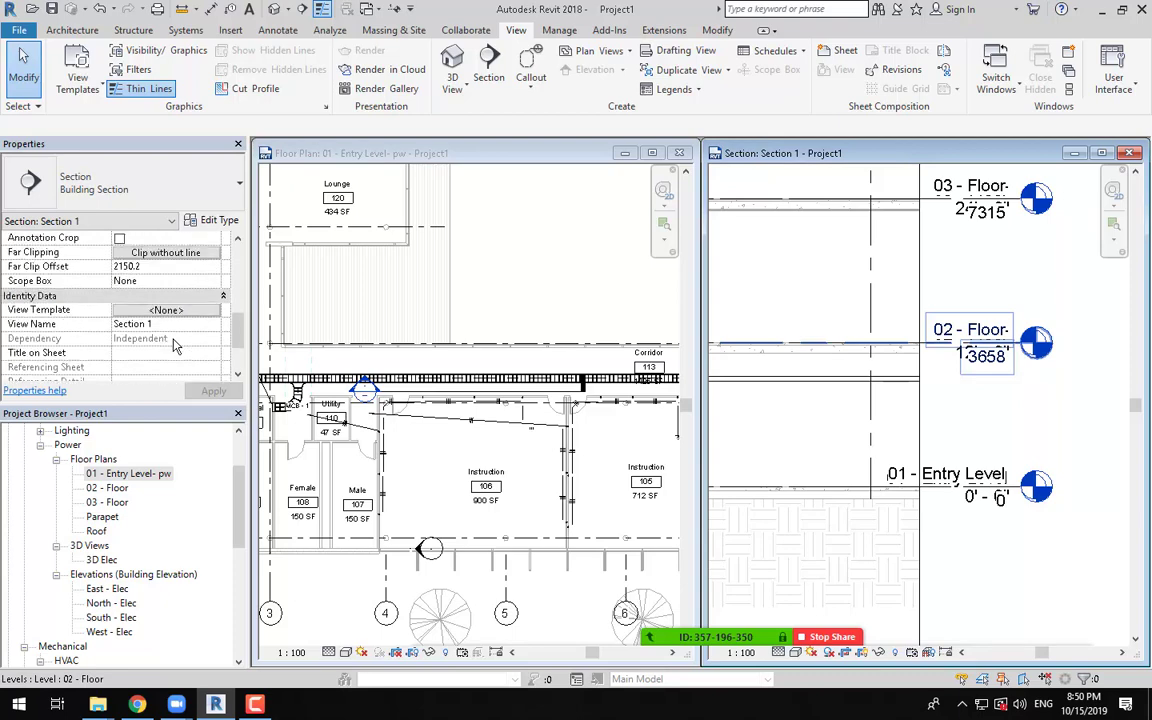
pyautogui.click(457, 222)
pyautogui.scroll(-2, 155, 313)
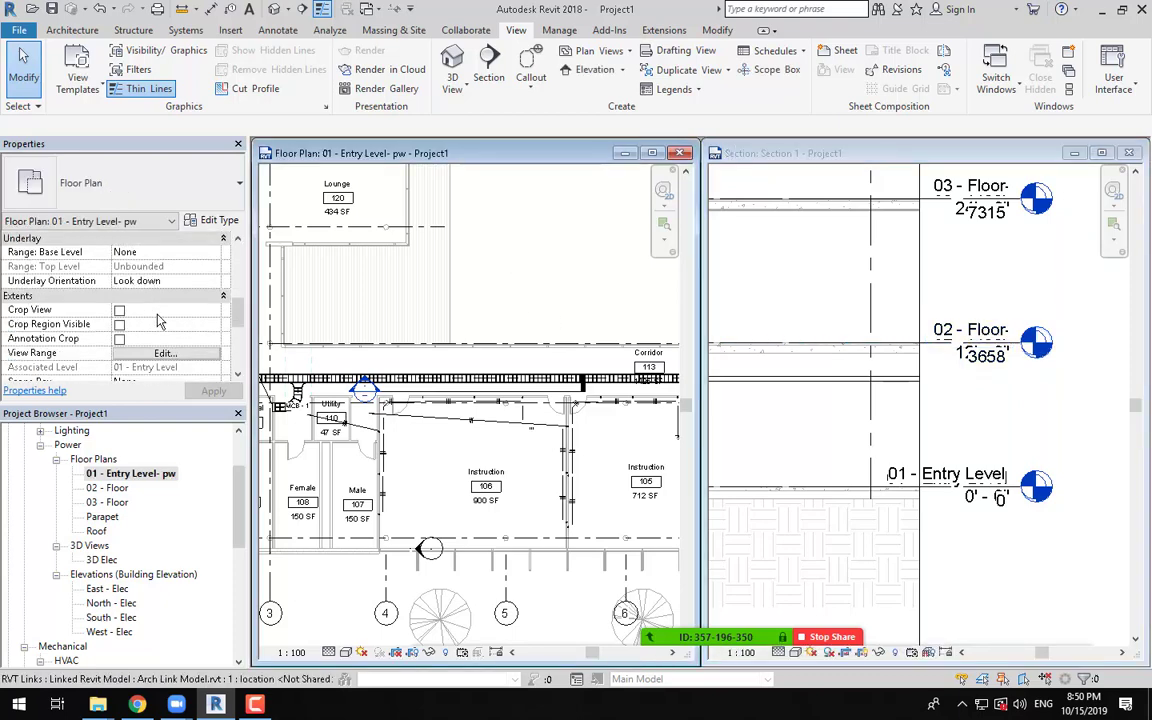
pyautogui.click(165, 353)
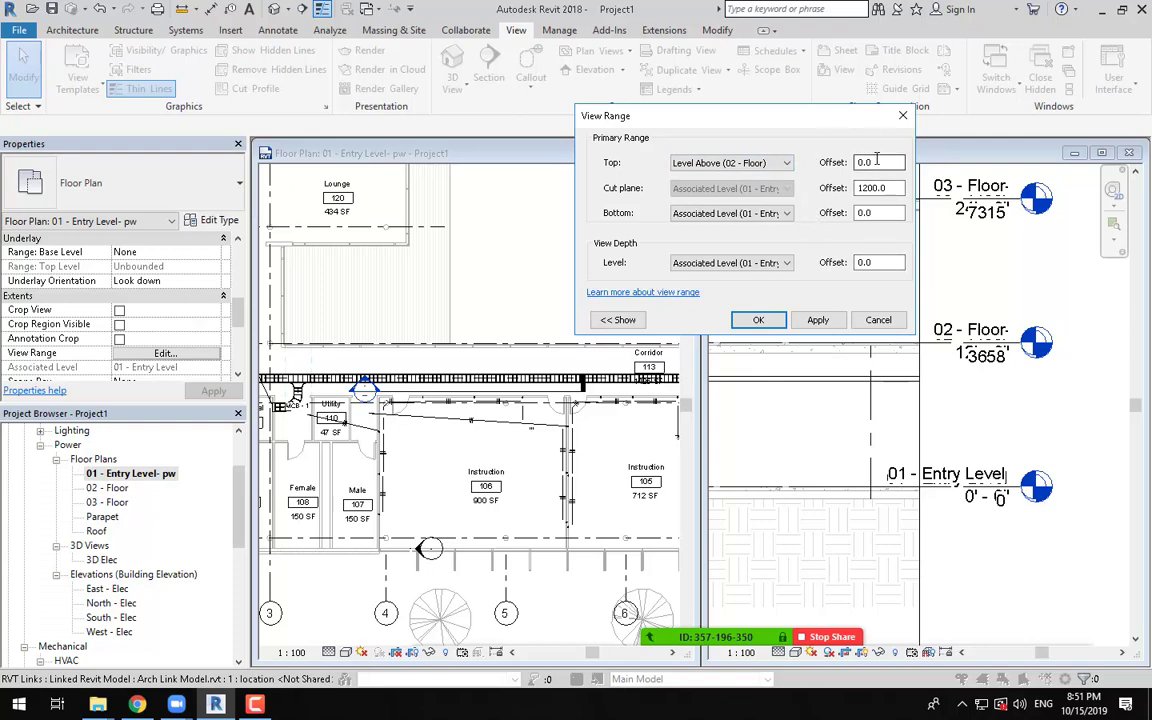
pyautogui.click(878, 319)
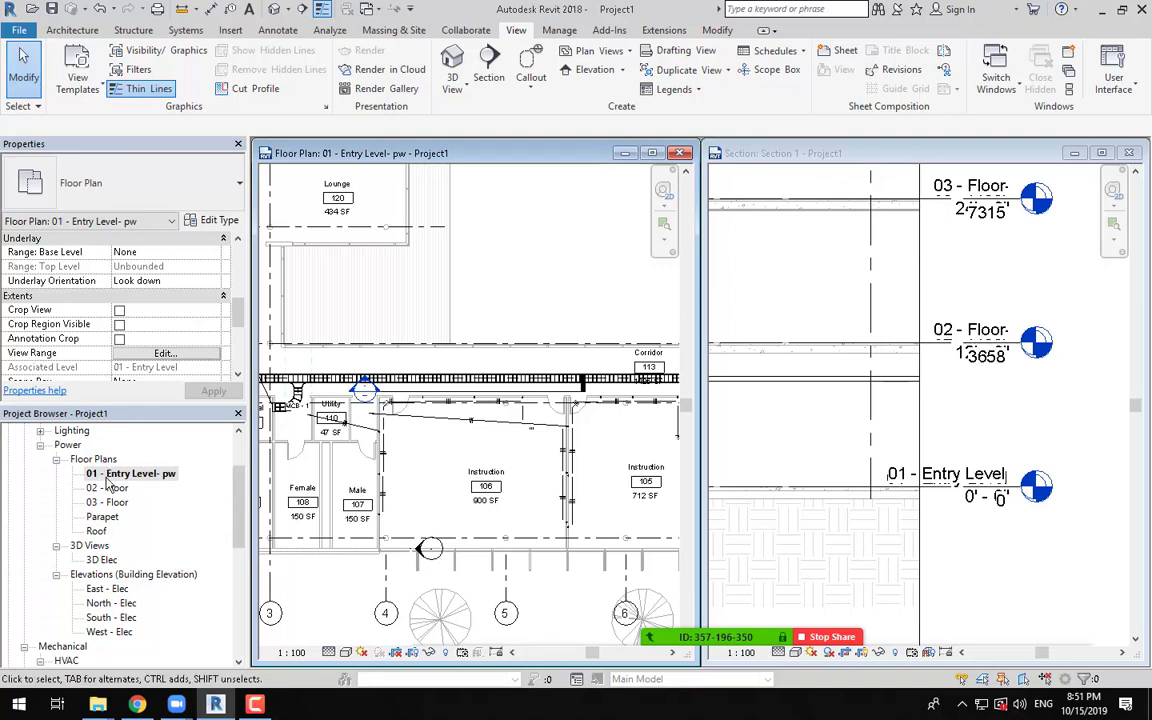
# Step: Review the level choices for the view range top of 01 - Entry Level- pw, keeping Level Above (02 - Floor)
pyautogui.click(118, 479)
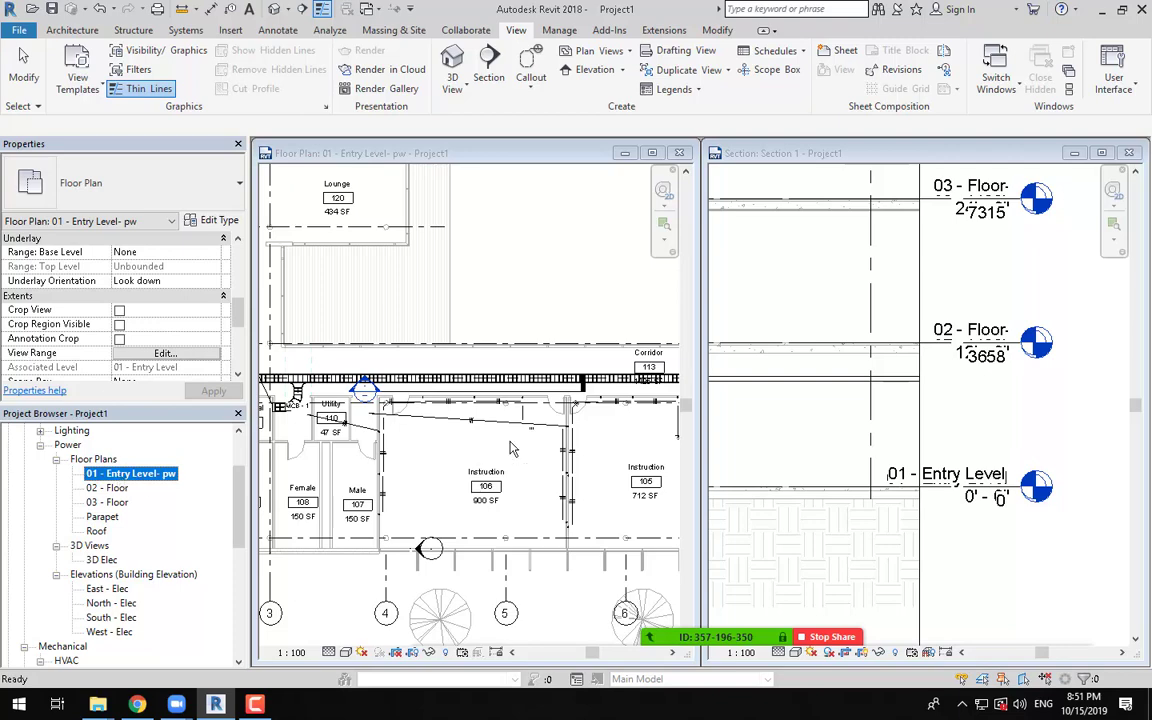
pyautogui.click(165, 353)
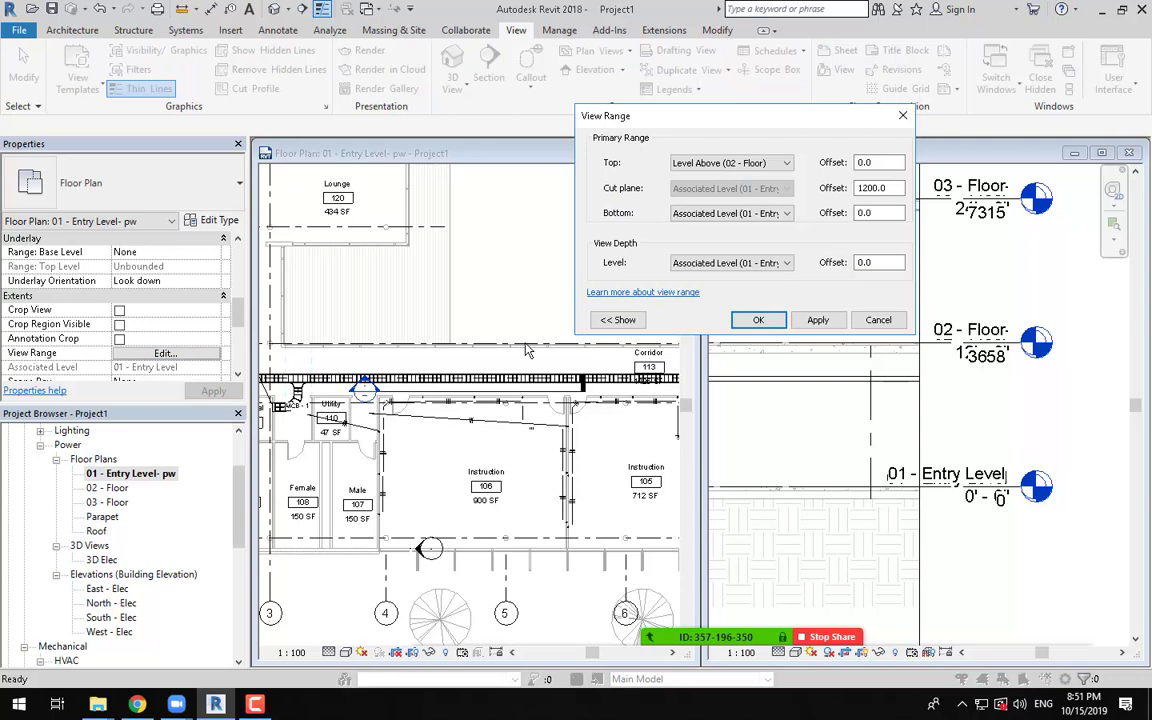
pyautogui.click(727, 168)
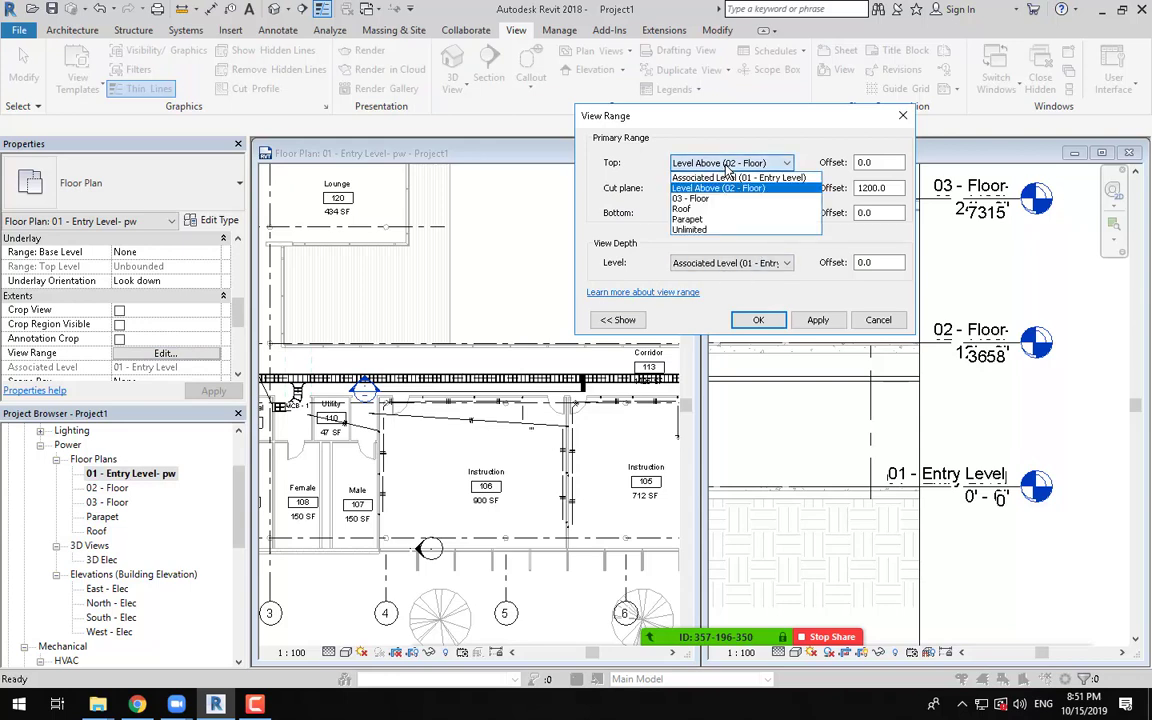
pyautogui.click(721, 188)
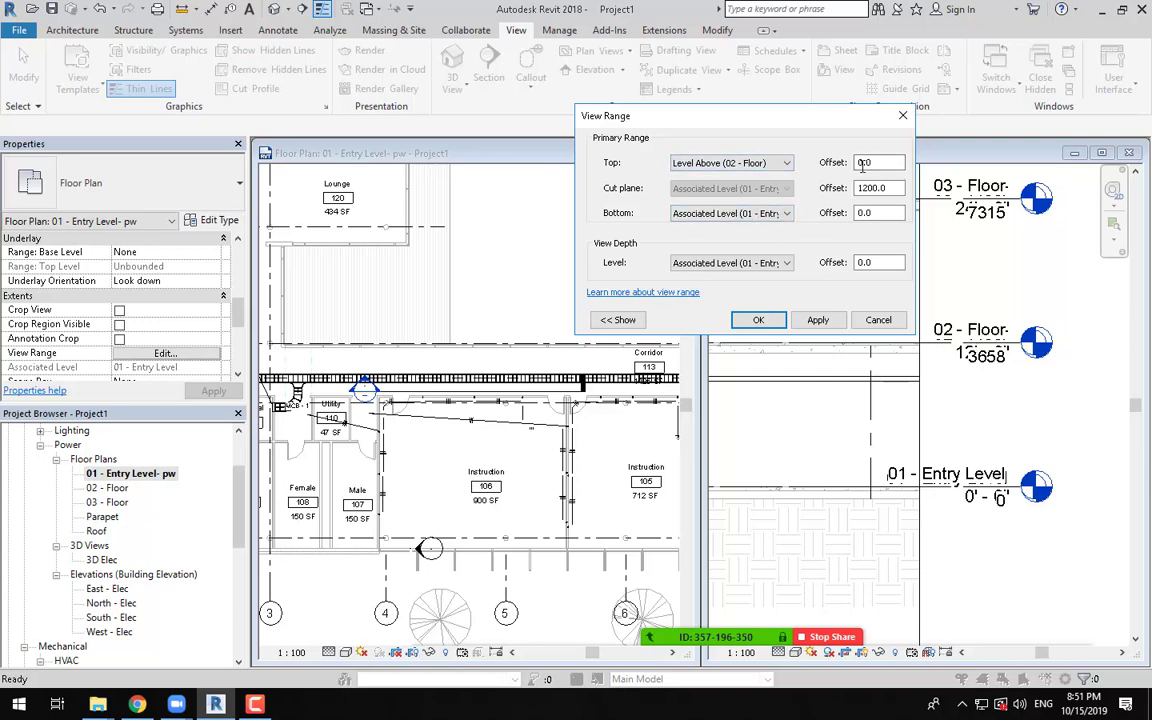
pyautogui.click(760, 320)
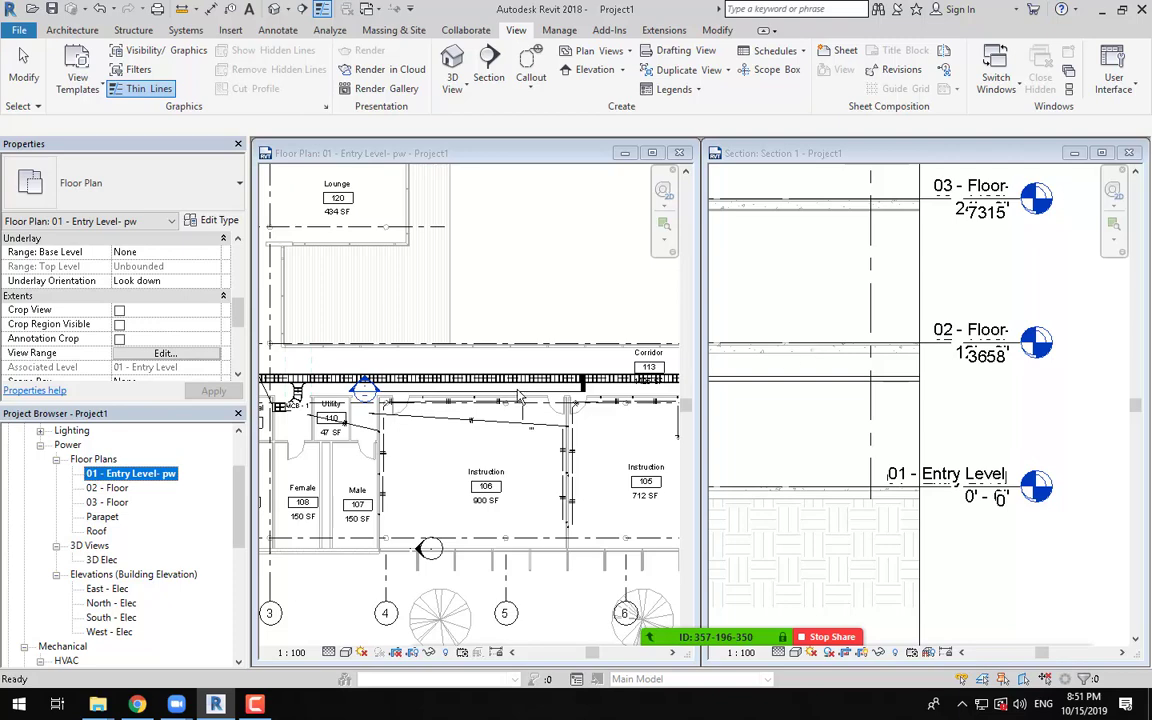
pyautogui.click(255, 704)
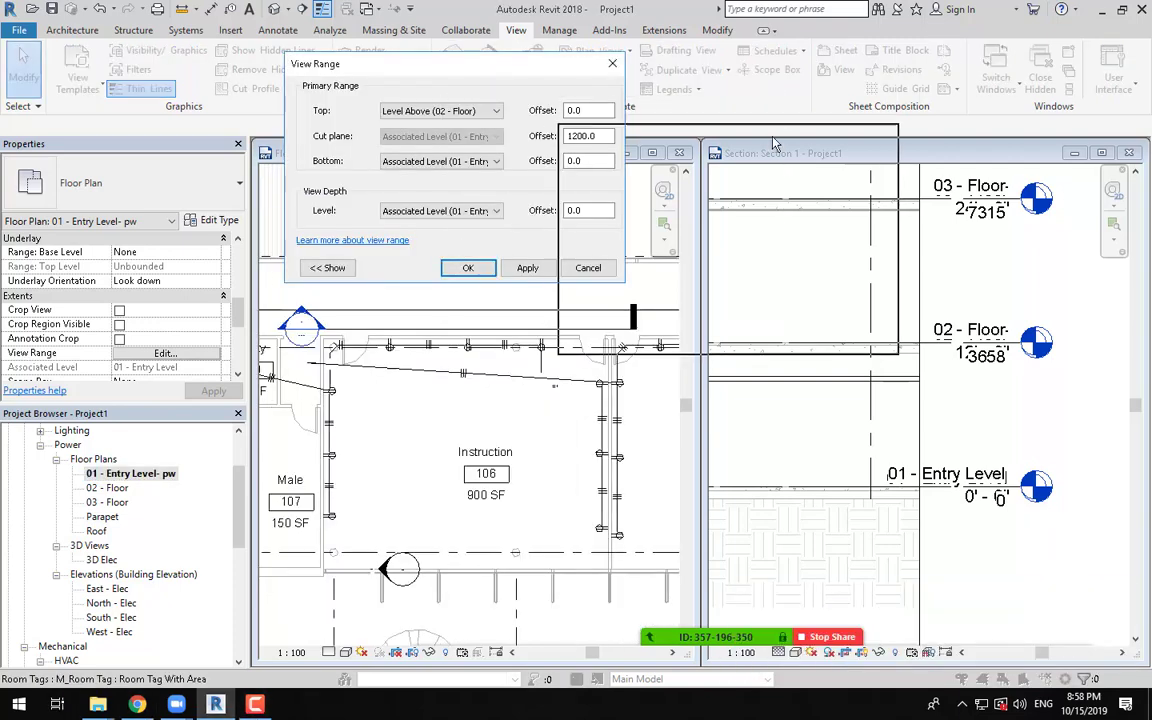
# Step: Display the sample view range diagram, set the floor plan's cut plane offset to 2300 and apply it
pyautogui.moveTo(773, 143); pyautogui.dragTo(770, 63)
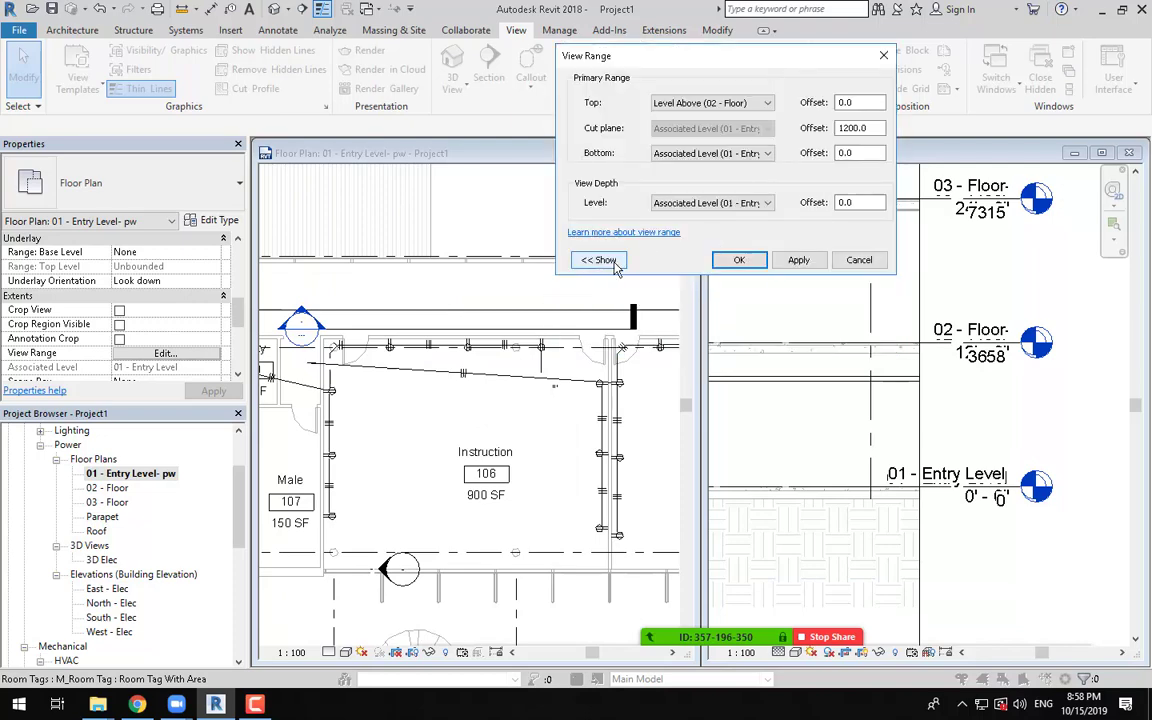
pyautogui.click(598, 259)
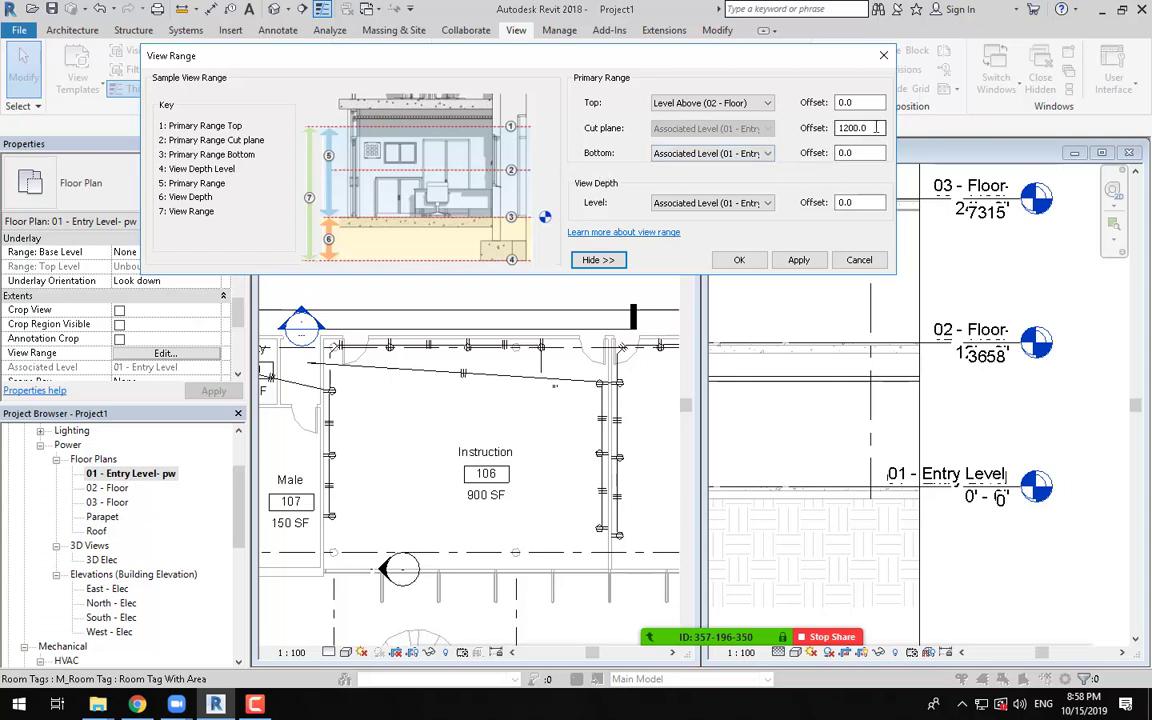
pyautogui.moveTo(877, 127); pyautogui.dragTo(814, 126)
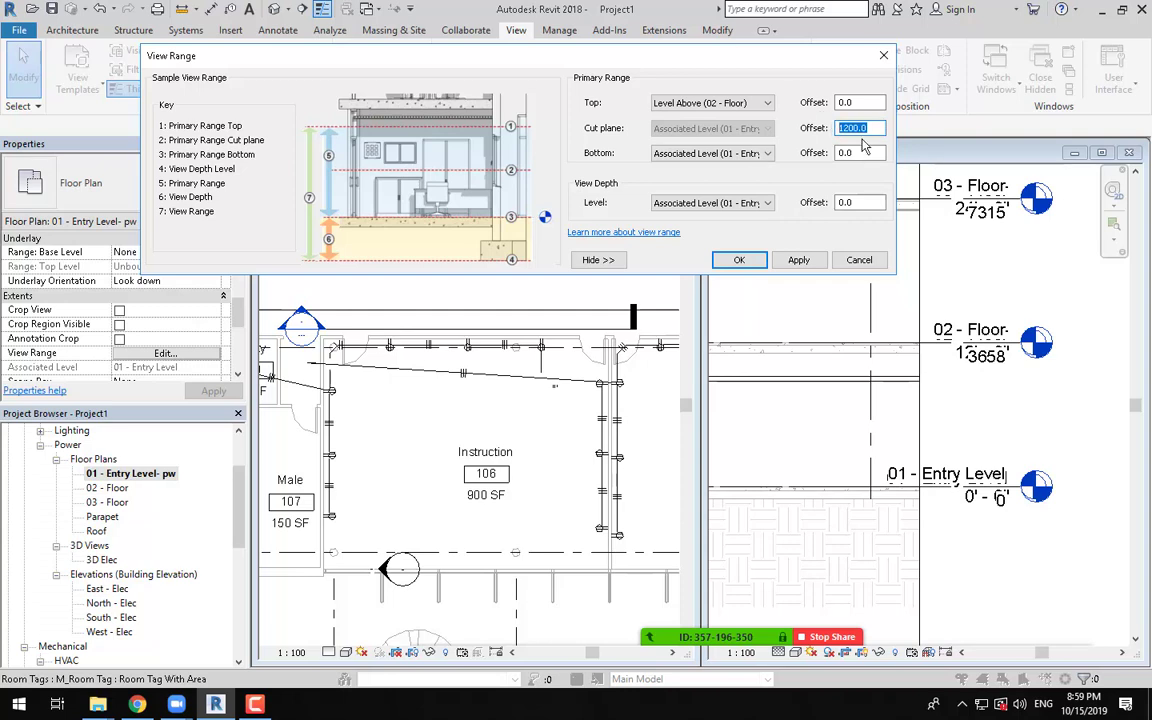
pyautogui.write('2')
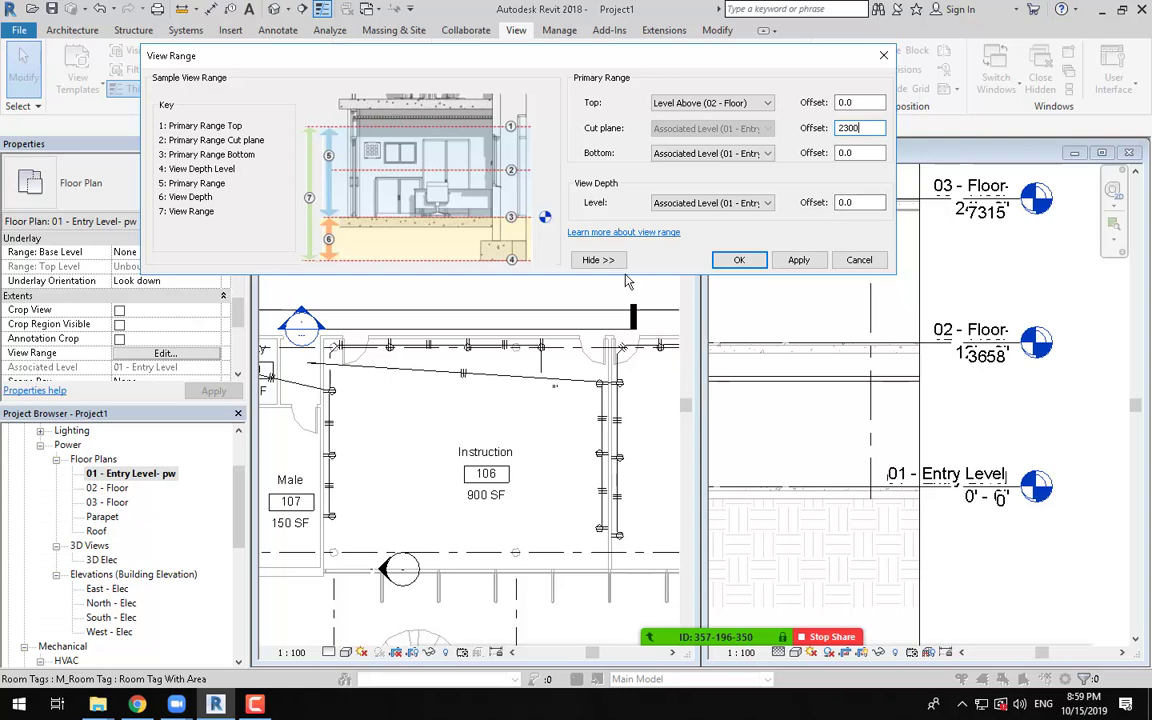
pyautogui.click(797, 262)
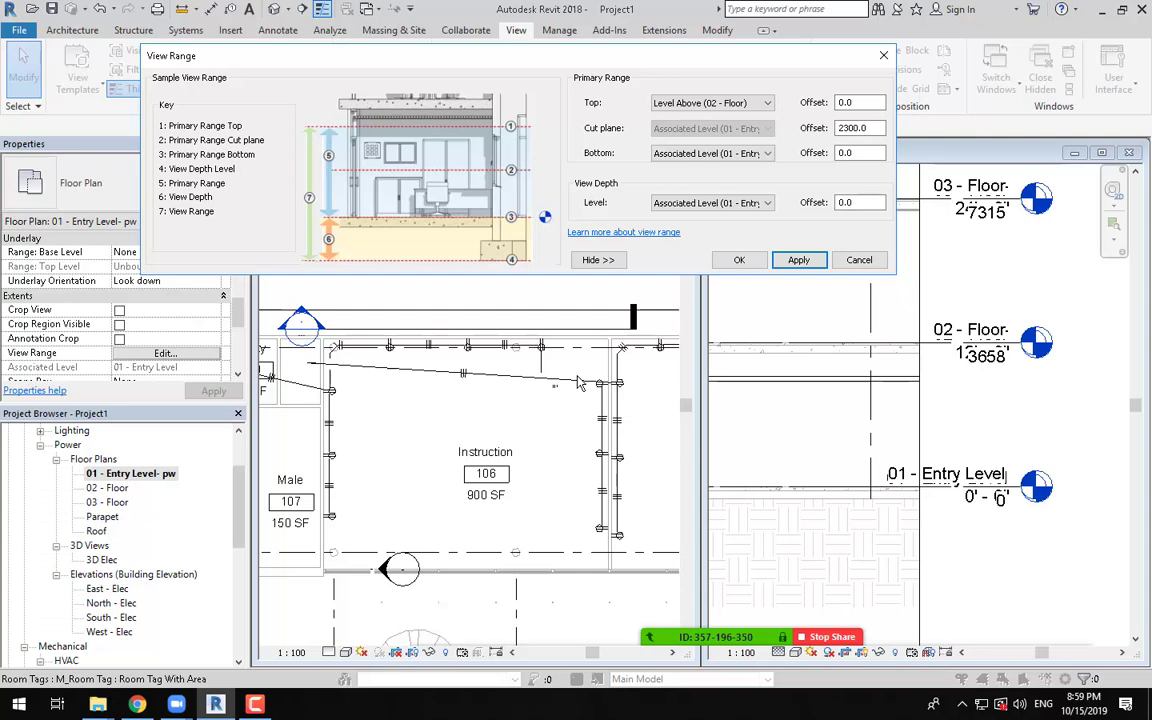
# Step: Set the floor plan's cut plane offset to 1200, leaving the bottom offset at 0, and accept the view range
pyautogui.moveTo(875, 129); pyautogui.dragTo(587, 106)
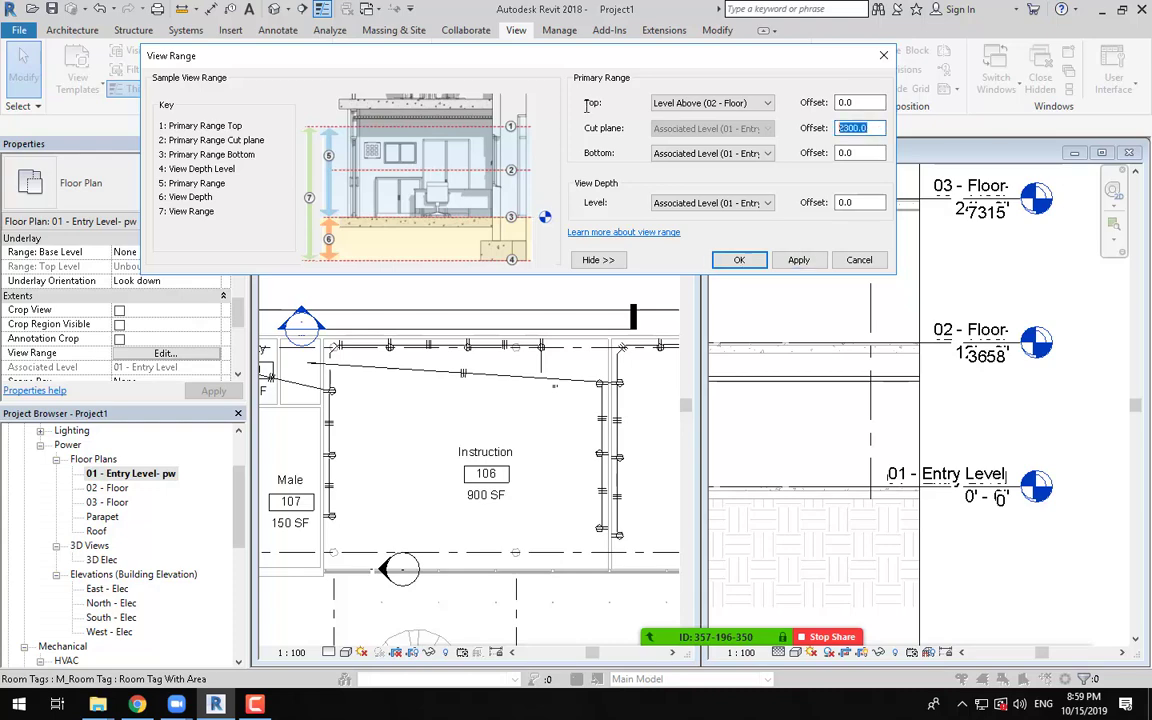
pyautogui.moveTo(571, 52); pyautogui.dragTo(555, 98)
pyautogui.write('120')
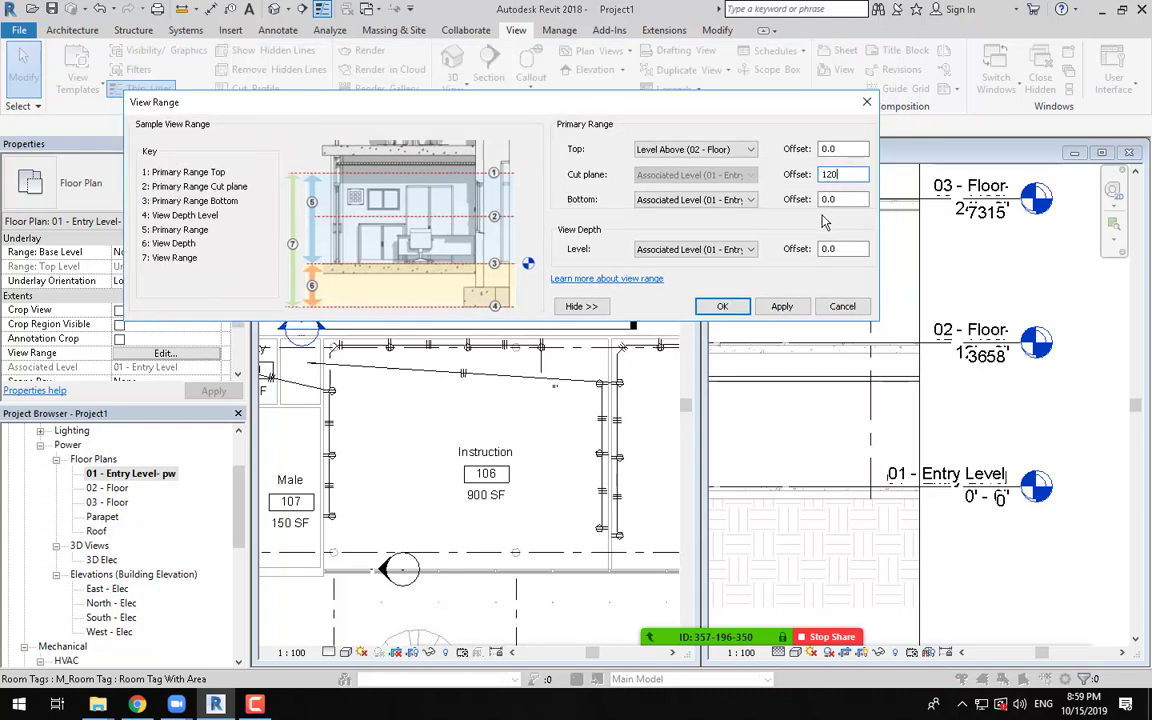
pyautogui.write('0')
pyautogui.moveTo(760, 108); pyautogui.dragTo(778, 56)
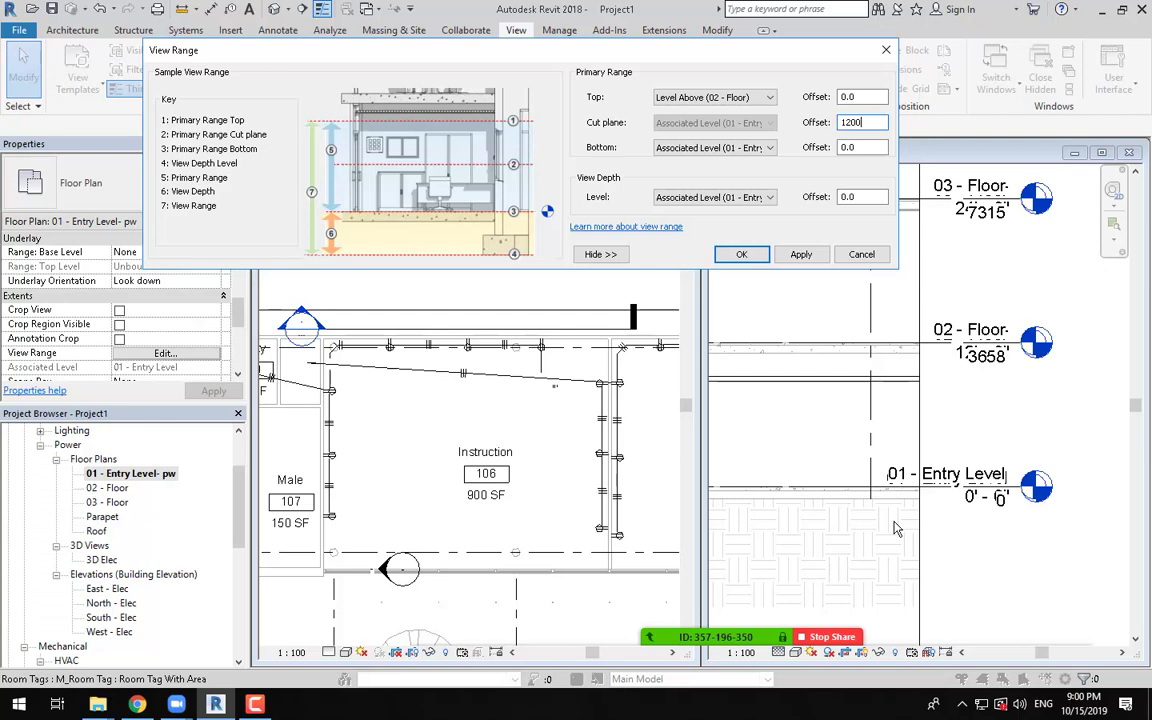
pyautogui.click(858, 147)
pyautogui.moveTo(858, 147); pyautogui.dragTo(824, 147)
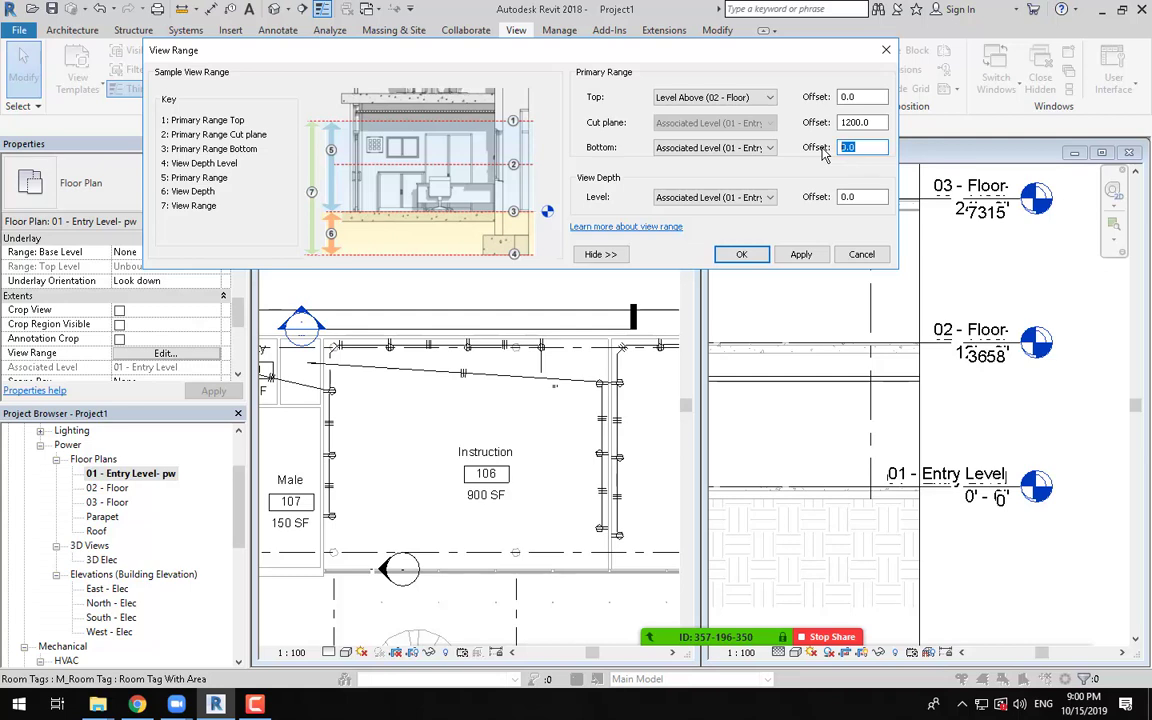
pyautogui.click(744, 255)
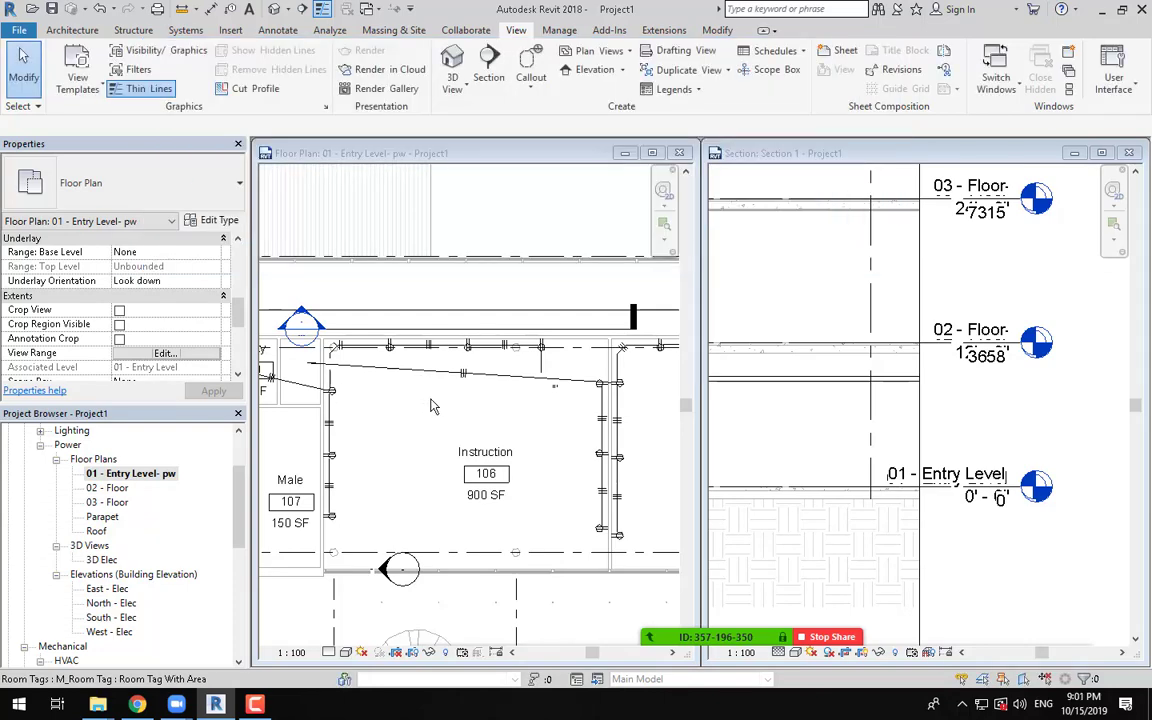
# Step: Draw a 53 mm conduit about 7900 mm long beside the corridor cable tray, at a -200 mm offset from 01 - Entry Level
pyautogui.scroll(-2, 433, 423)
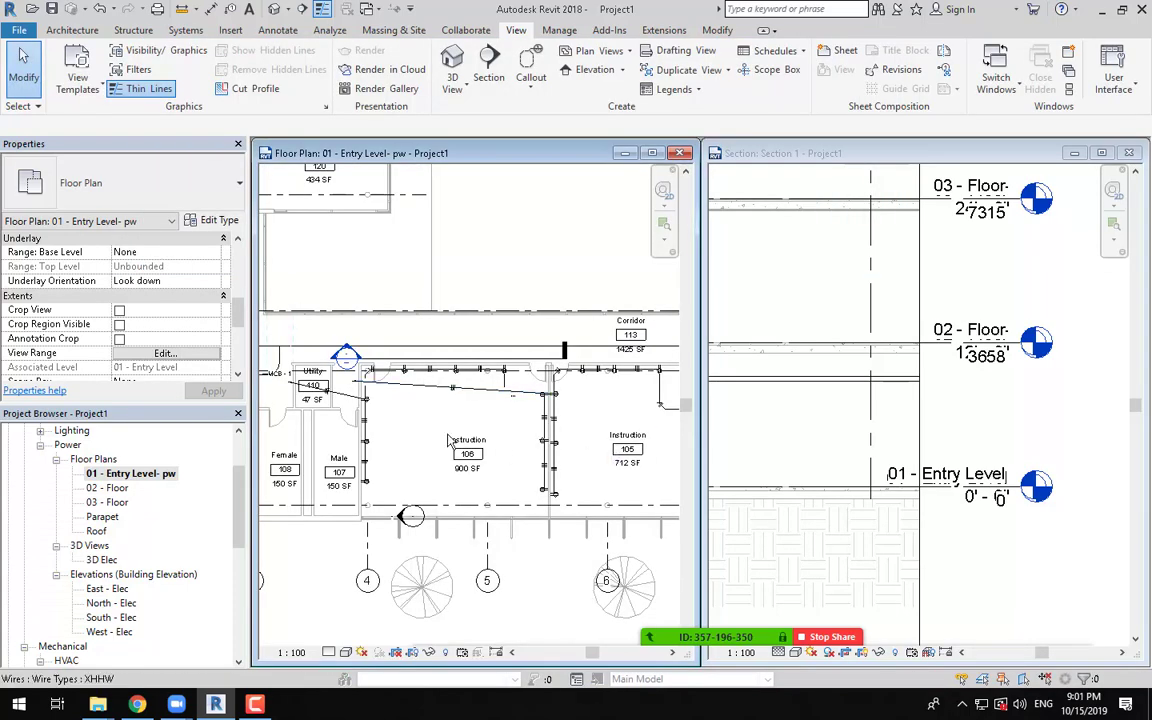
pyautogui.scroll(1, 452, 363)
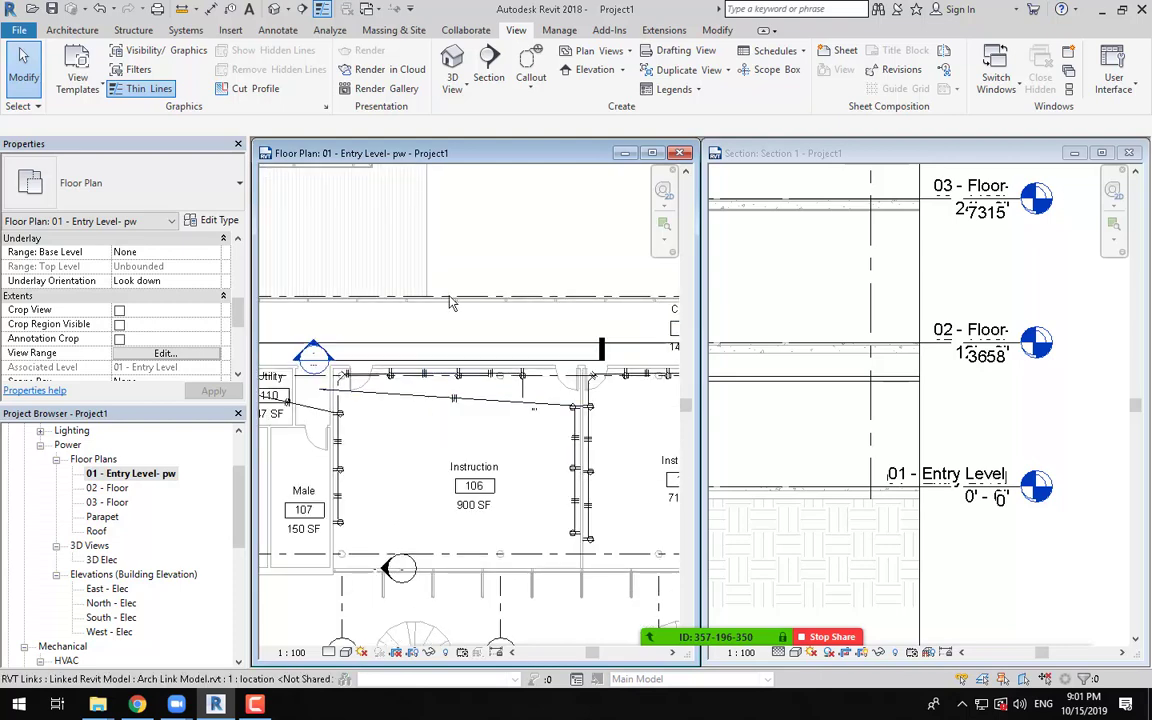
pyautogui.click(185, 30)
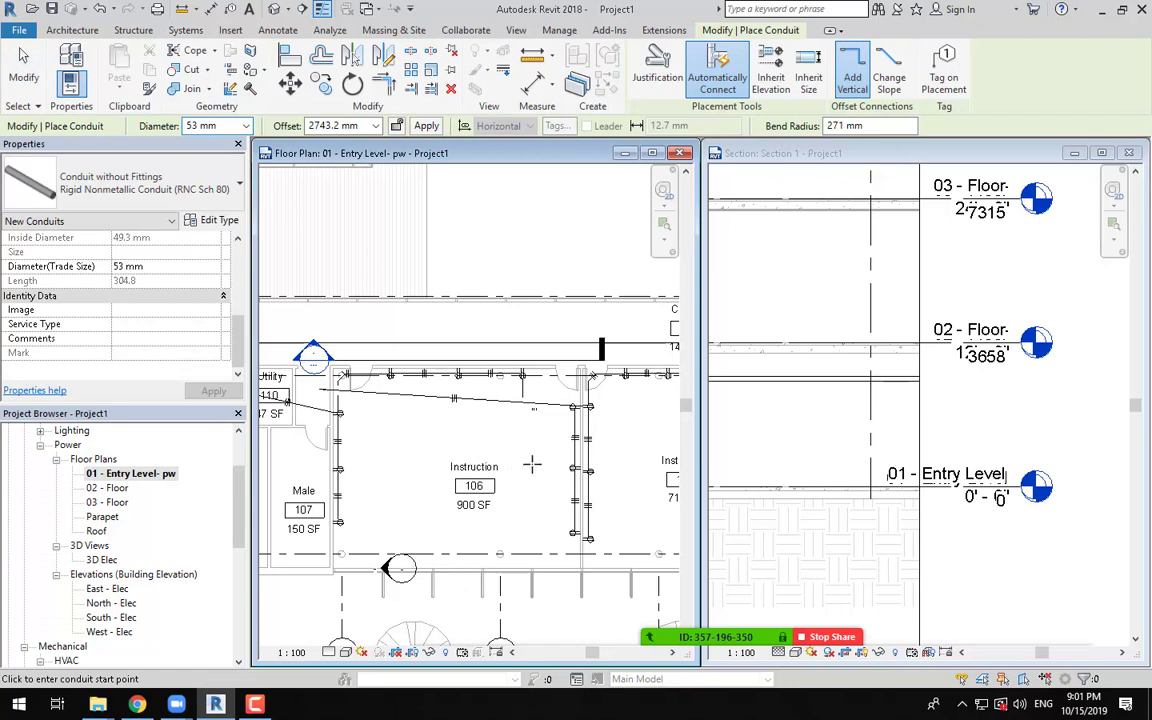
pyautogui.scroll(5, 200, 295)
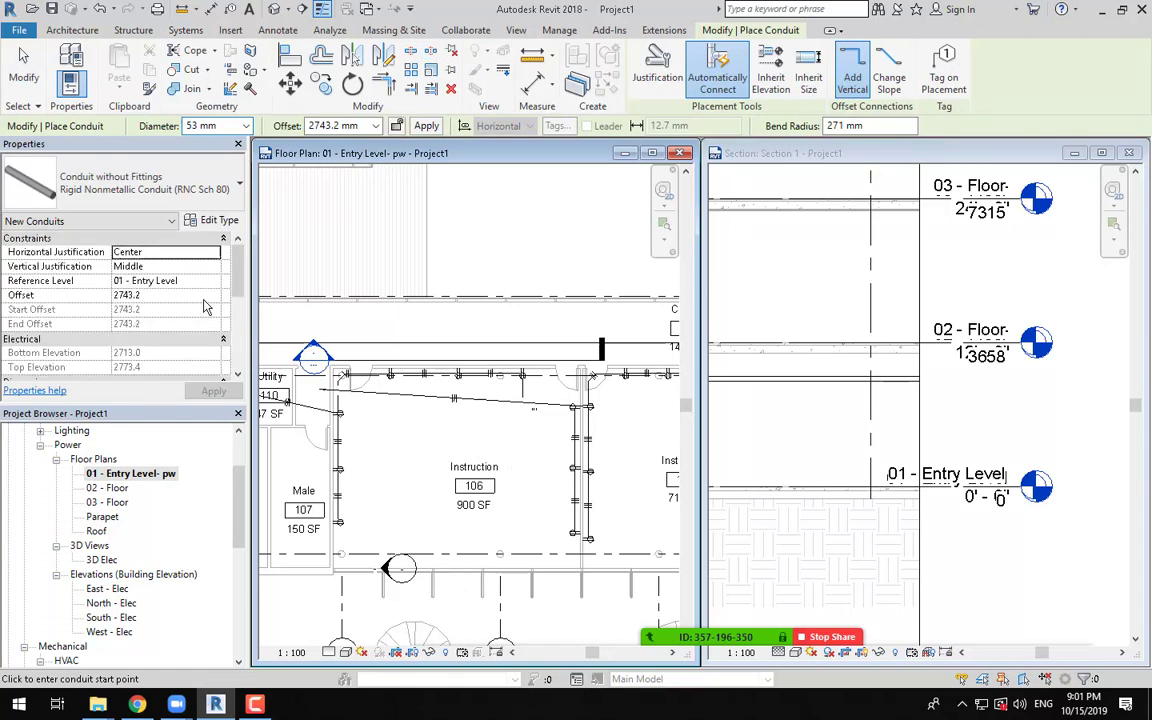
pyautogui.click(170, 295)
pyautogui.doubleClick(170, 295)
pyautogui.press('BackSpace')
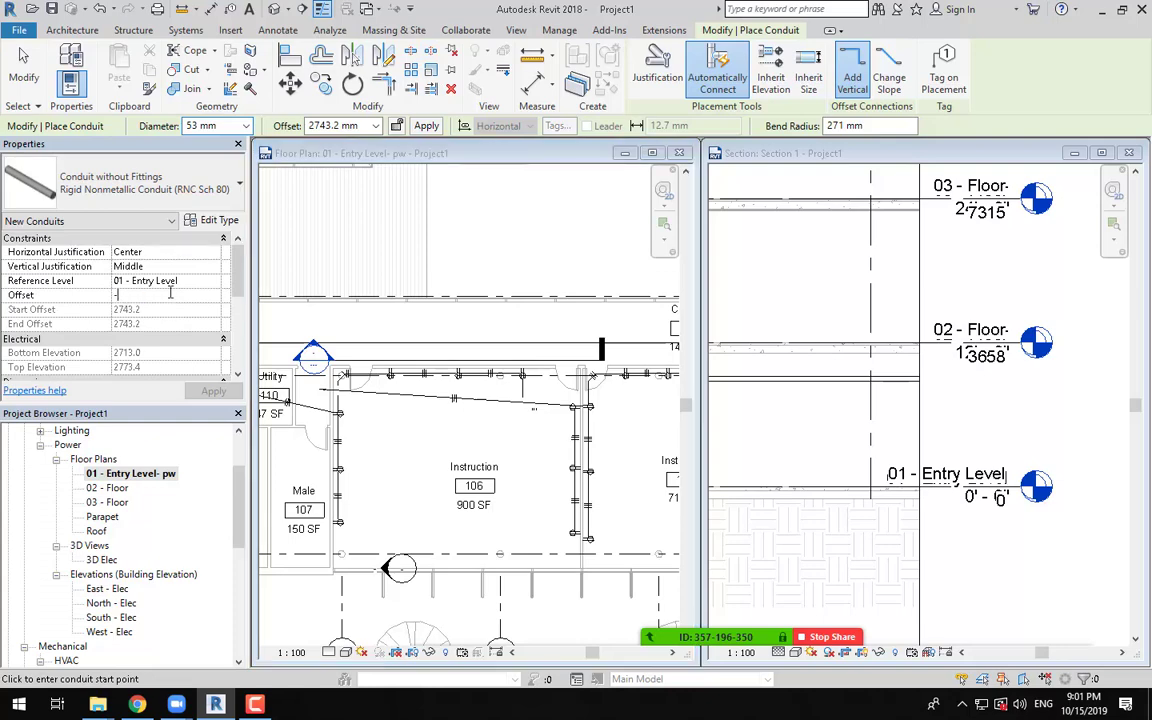
pyautogui.write('-200')
pyautogui.press('Return')
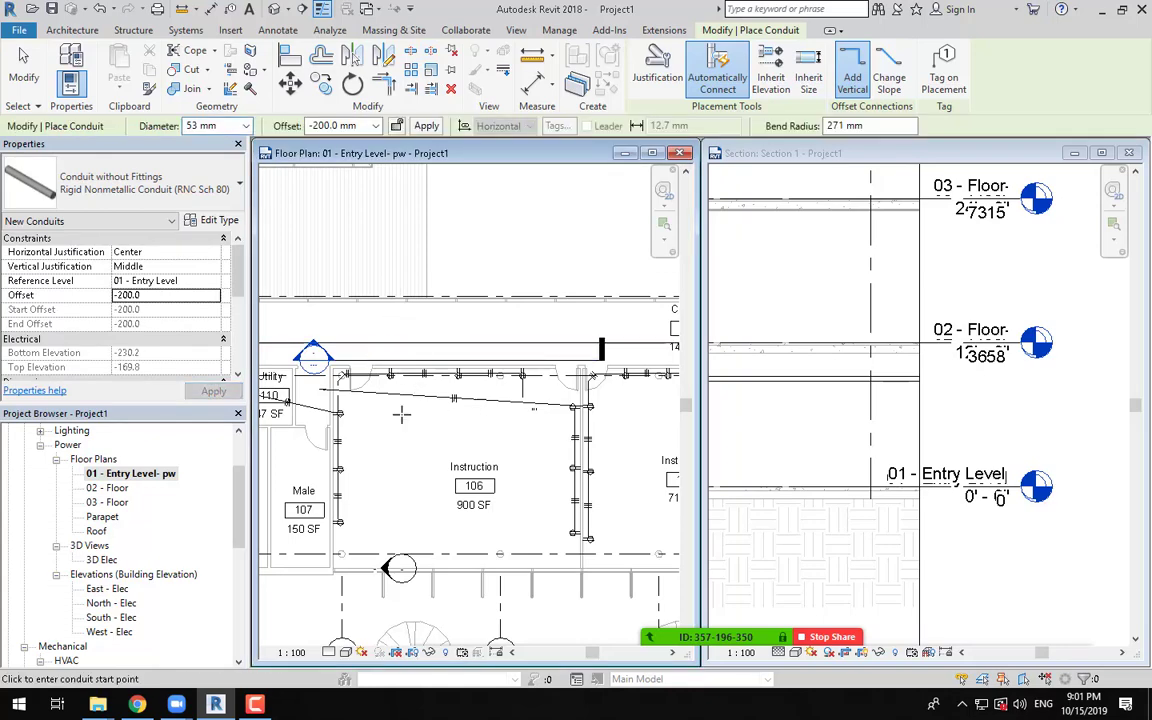
pyautogui.scroll(2, 330, 325)
pyautogui.click(321, 329)
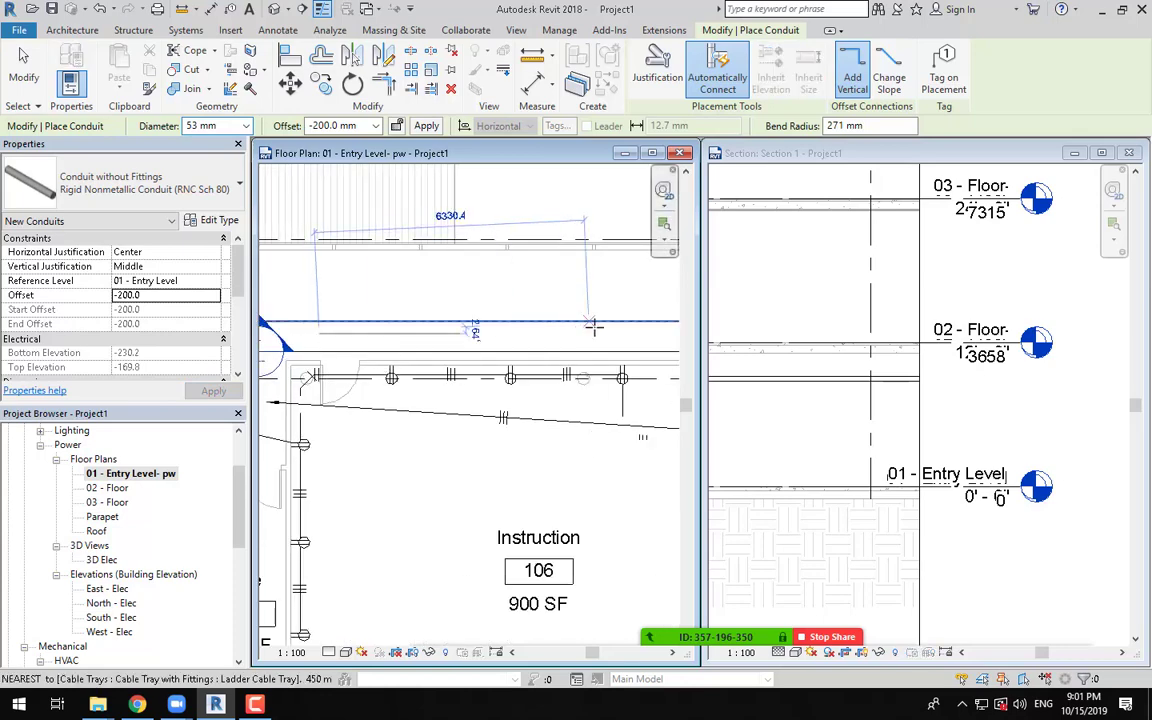
pyautogui.click(652, 329)
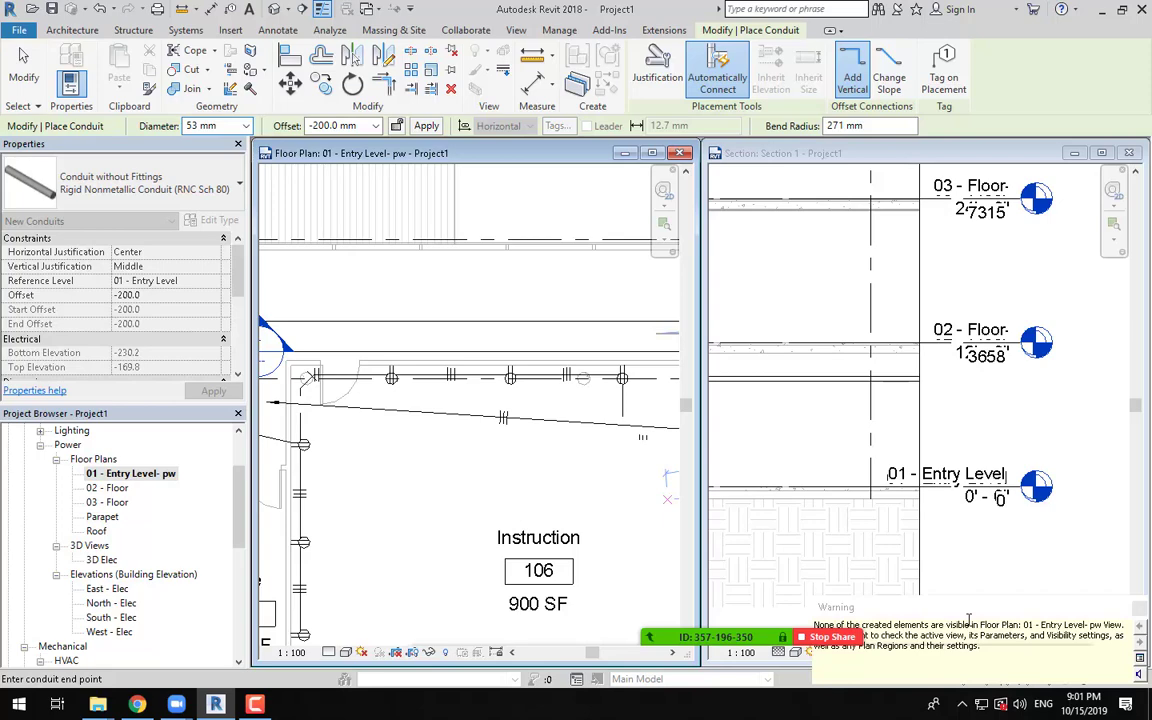
pyautogui.press('Escape')
pyautogui.press('Escape')
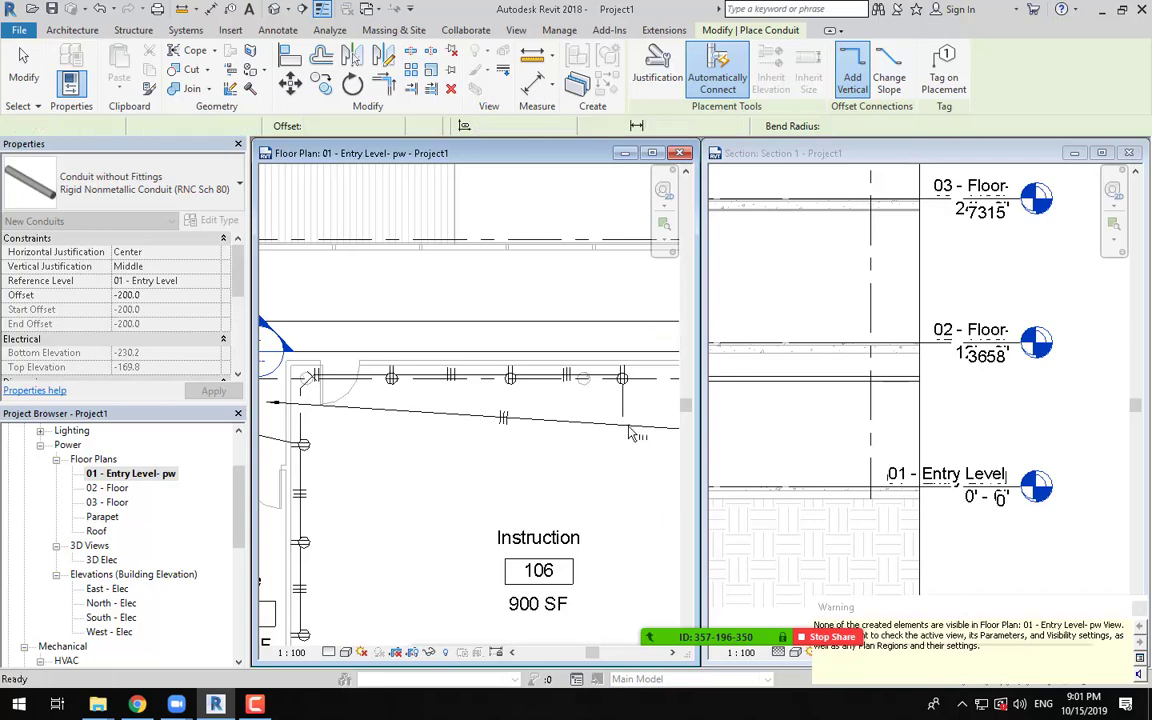
# Step: Set both the bottom offset and the view depth offset of the floor plan's view range to -300 and accept
pyautogui.scroll(-5, 155, 305)
pyautogui.scroll(-6, 155, 305)
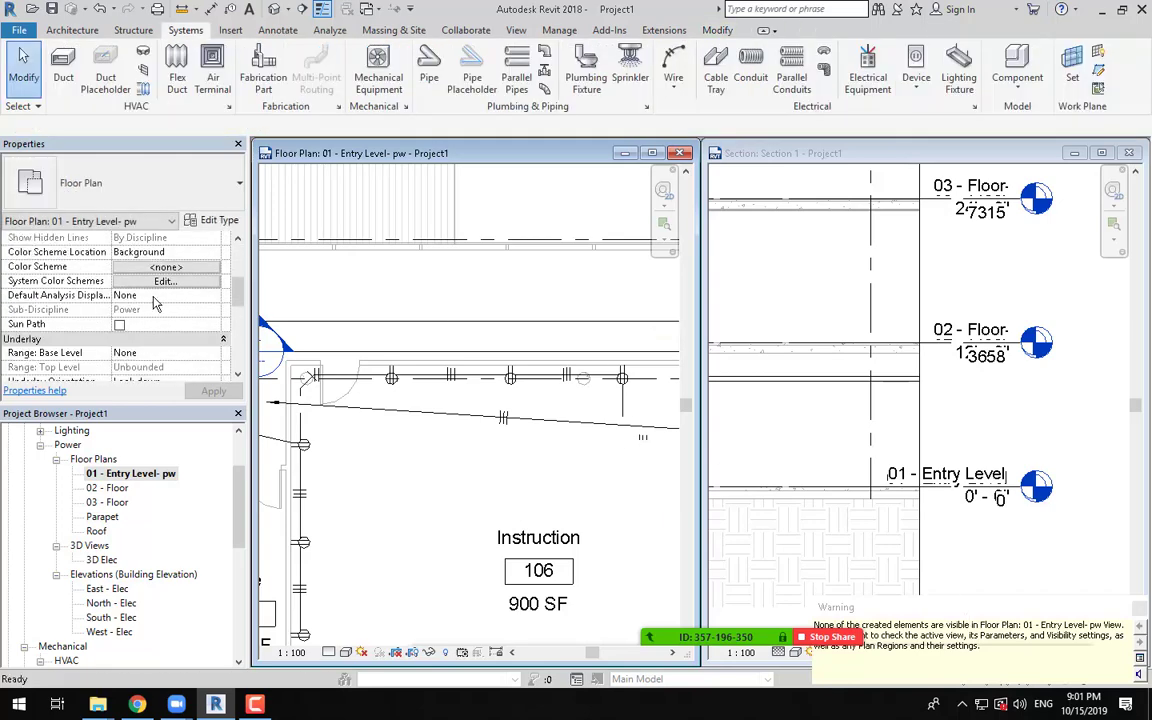
pyautogui.click(165, 295)
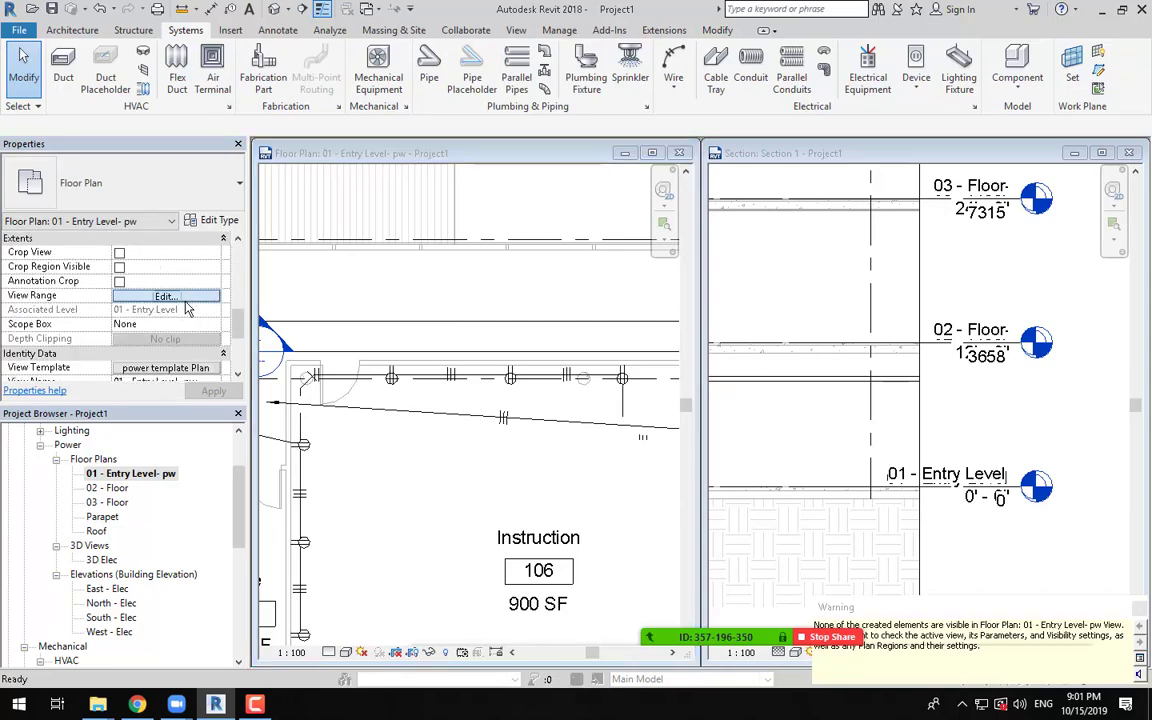
pyautogui.moveTo(369, 48); pyautogui.dragTo(805, 110)
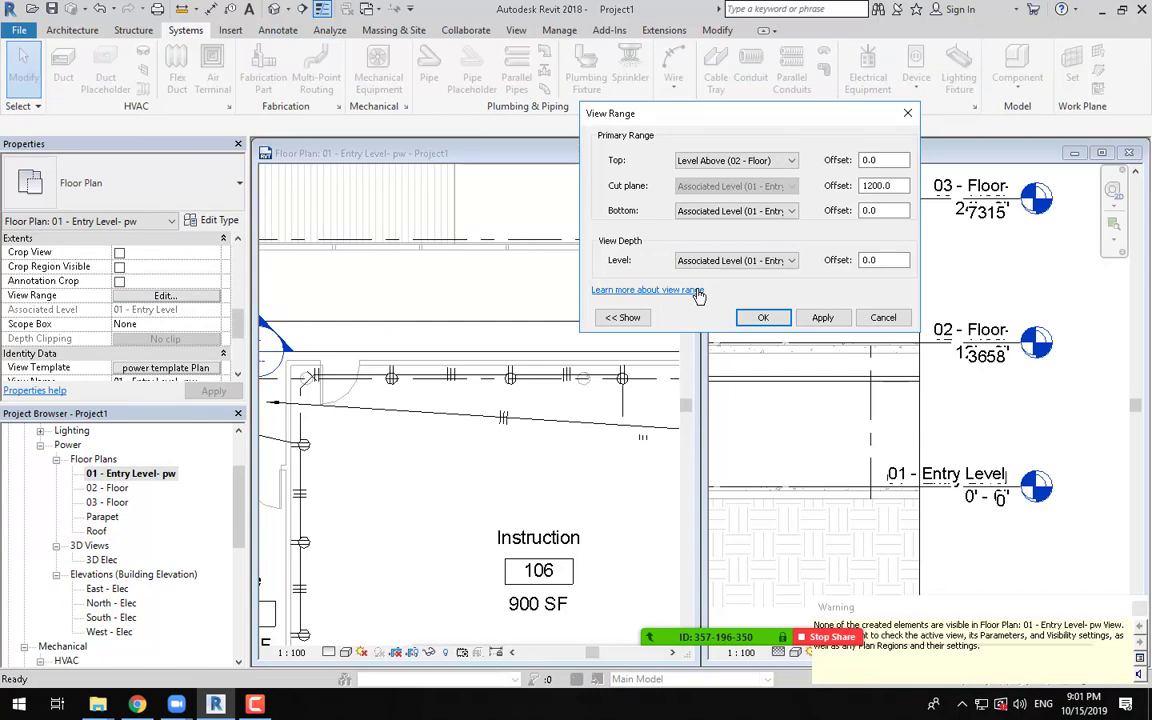
pyautogui.moveTo(876, 212); pyautogui.dragTo(840, 218)
pyautogui.write('-300')
pyautogui.click(822, 317)
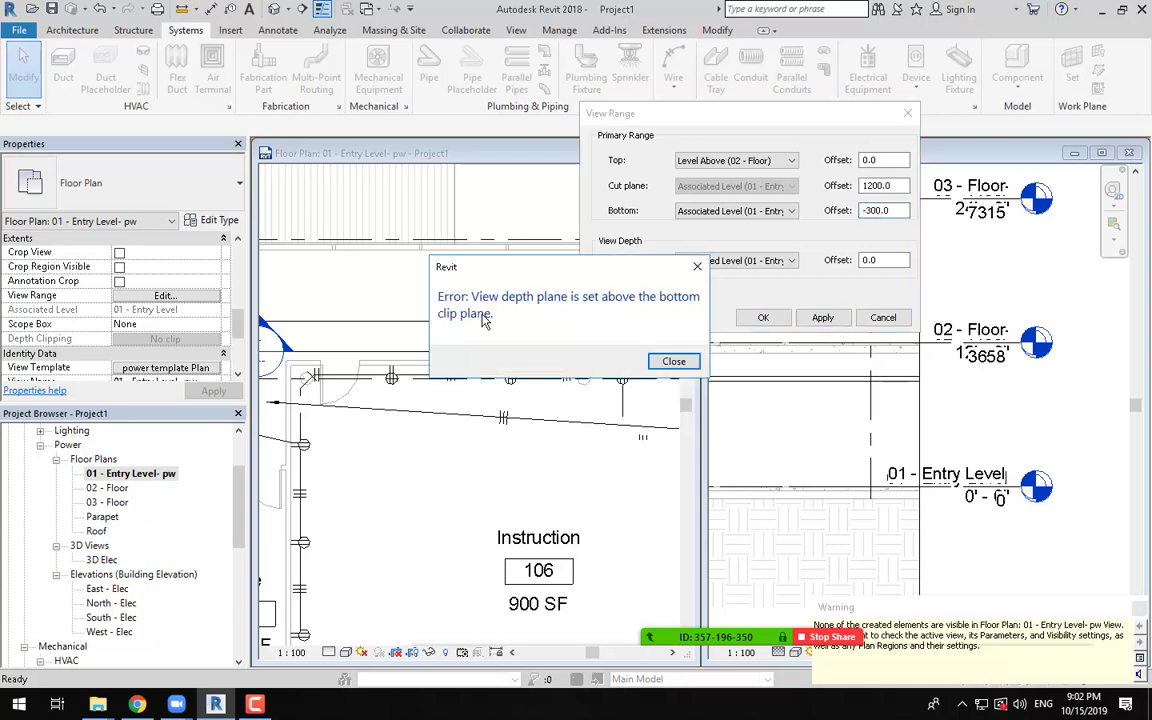
pyautogui.click(667, 361)
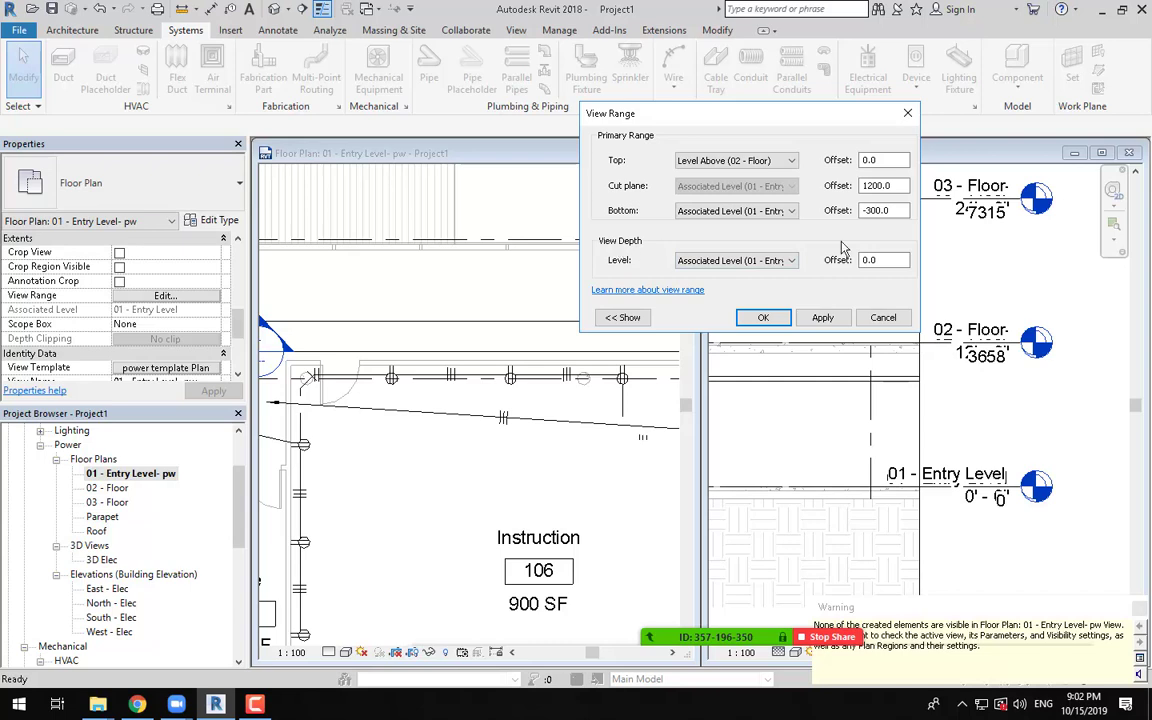
pyautogui.moveTo(884, 259); pyautogui.dragTo(843, 257)
pyautogui.click(822, 317)
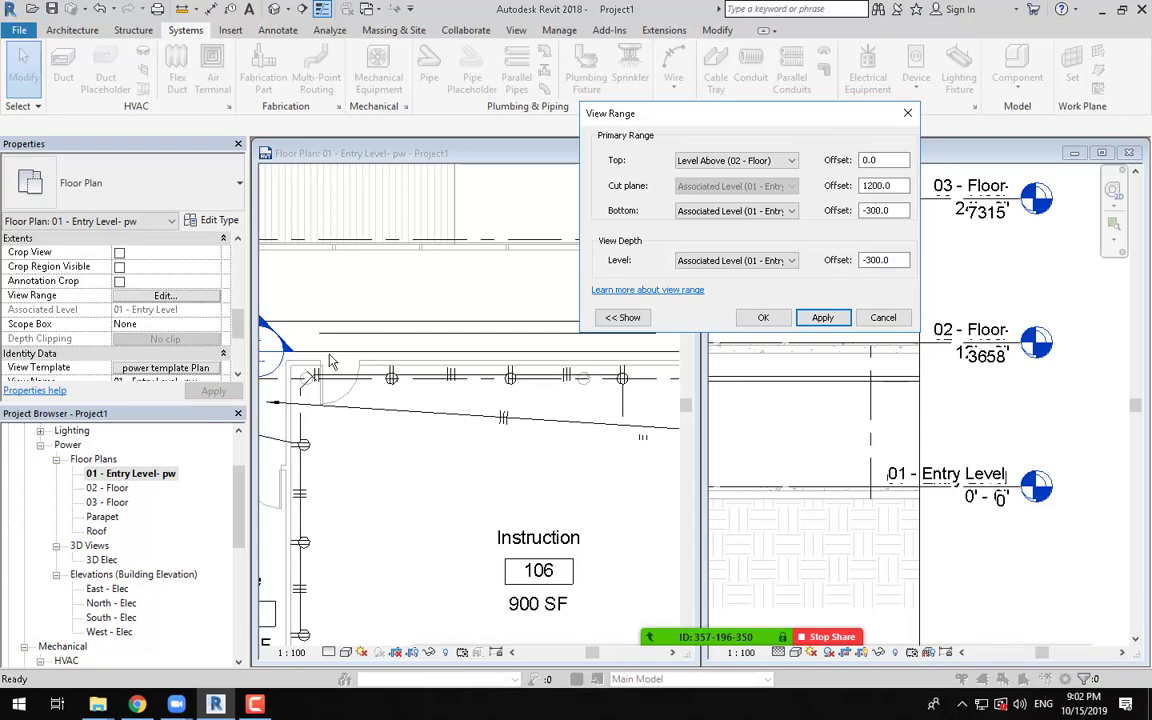
pyautogui.click(768, 320)
# Step: Switch the floor plan to a finer detail level, select the conduit beside the cable tray and locate it in the section
pyautogui.click(330, 654)
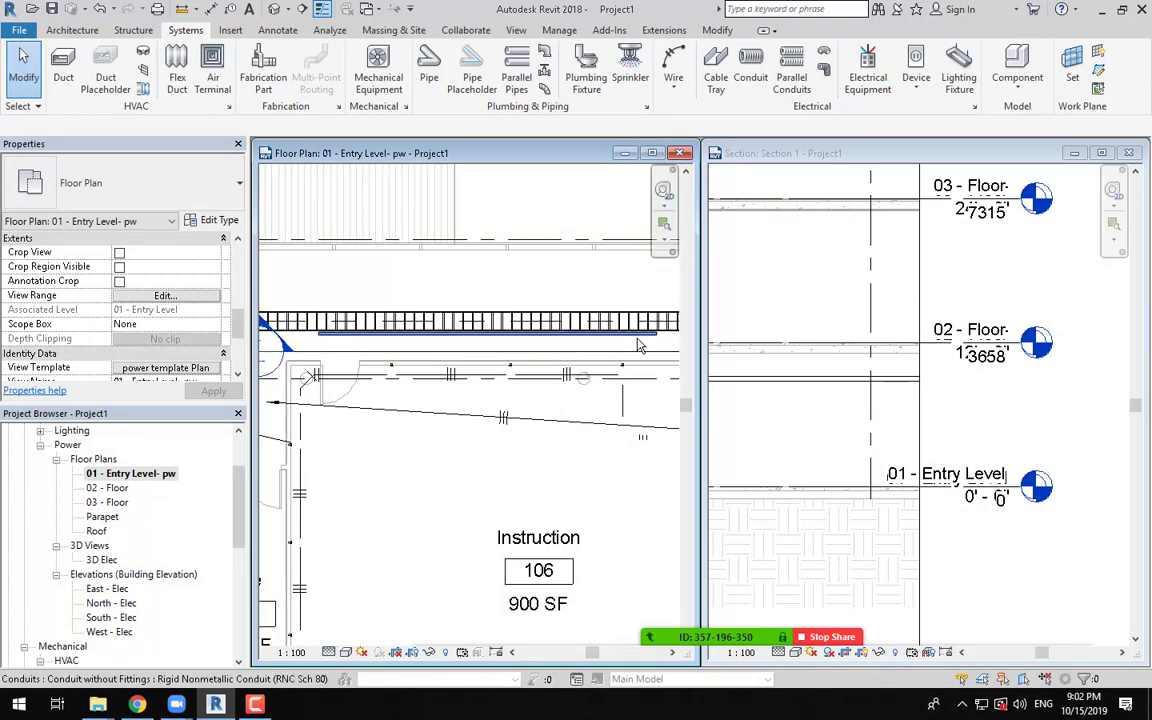
pyautogui.click(560, 331)
pyautogui.scroll(3, 185, 316)
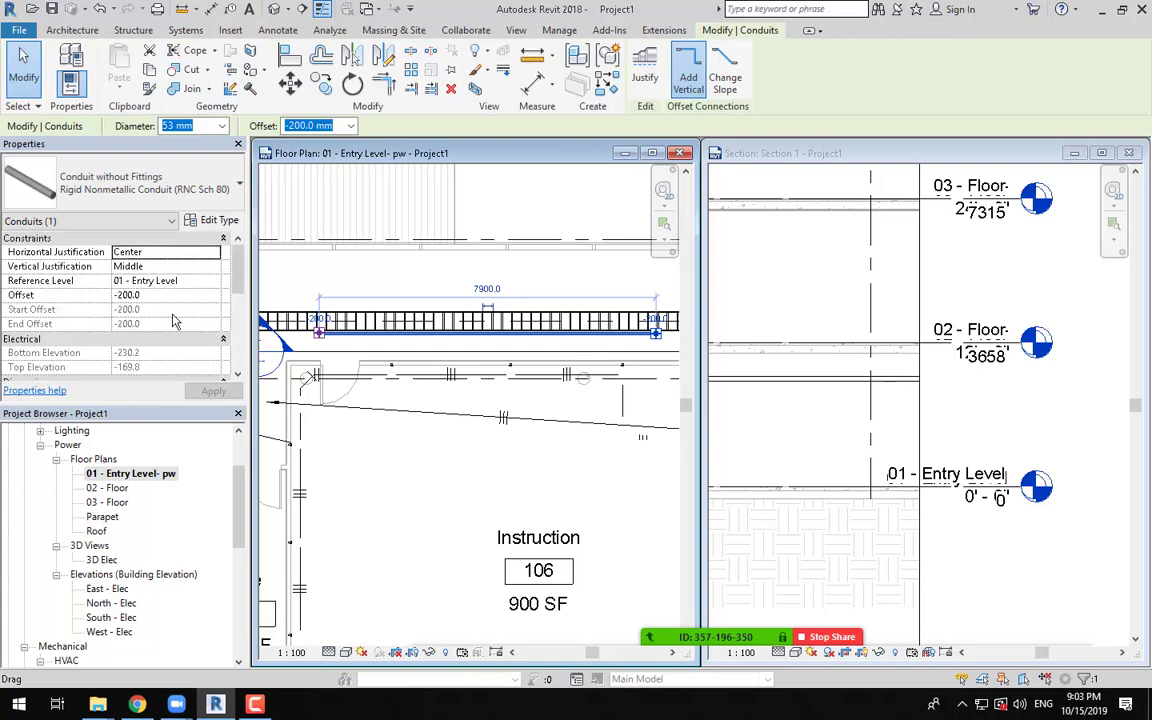
pyautogui.click(874, 501)
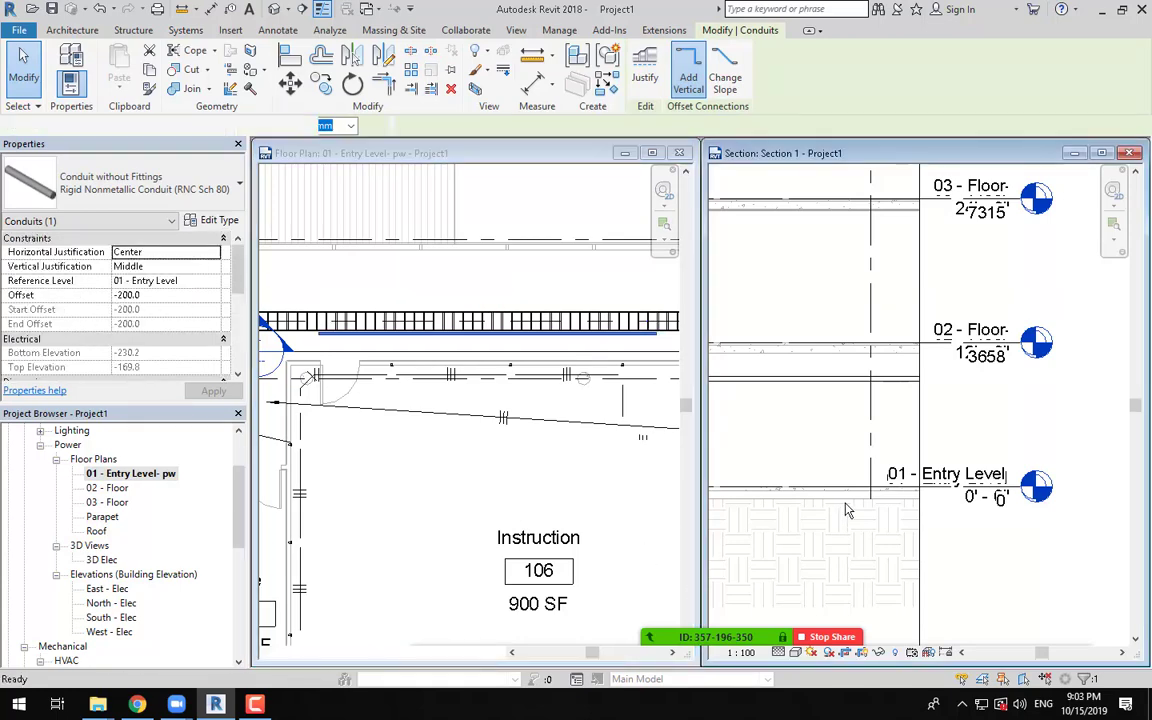
pyautogui.scroll(-3, 841, 530)
pyautogui.scroll(5, 835, 537)
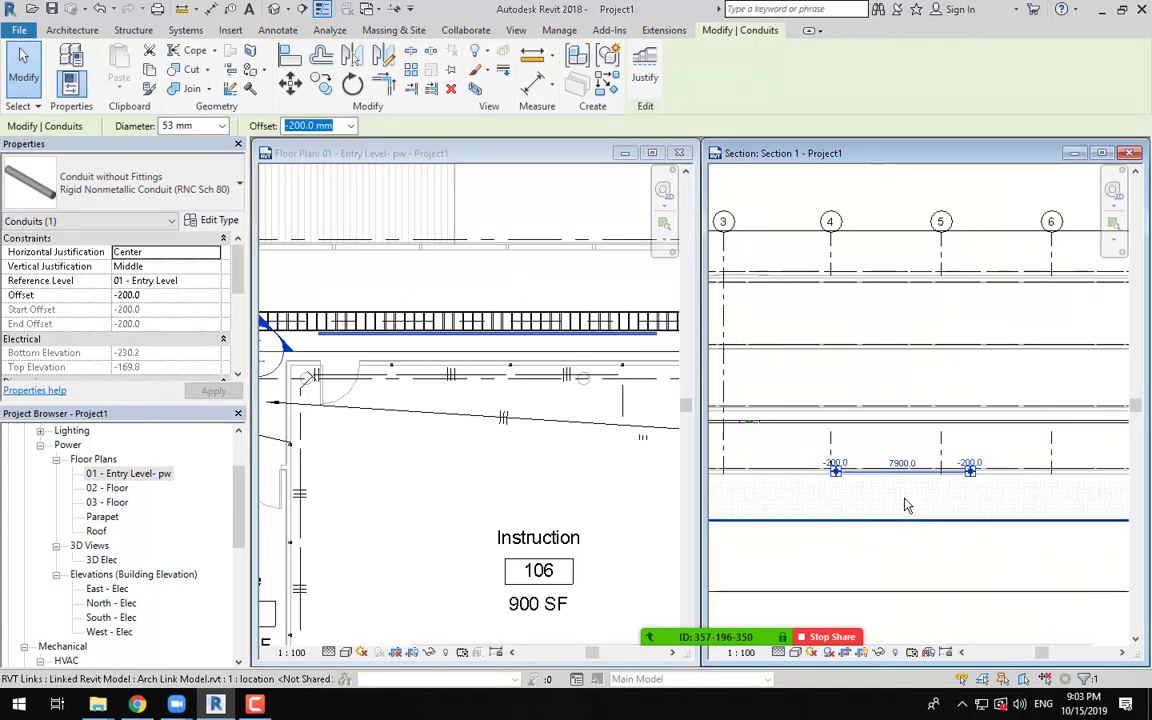
pyautogui.press('Escape')
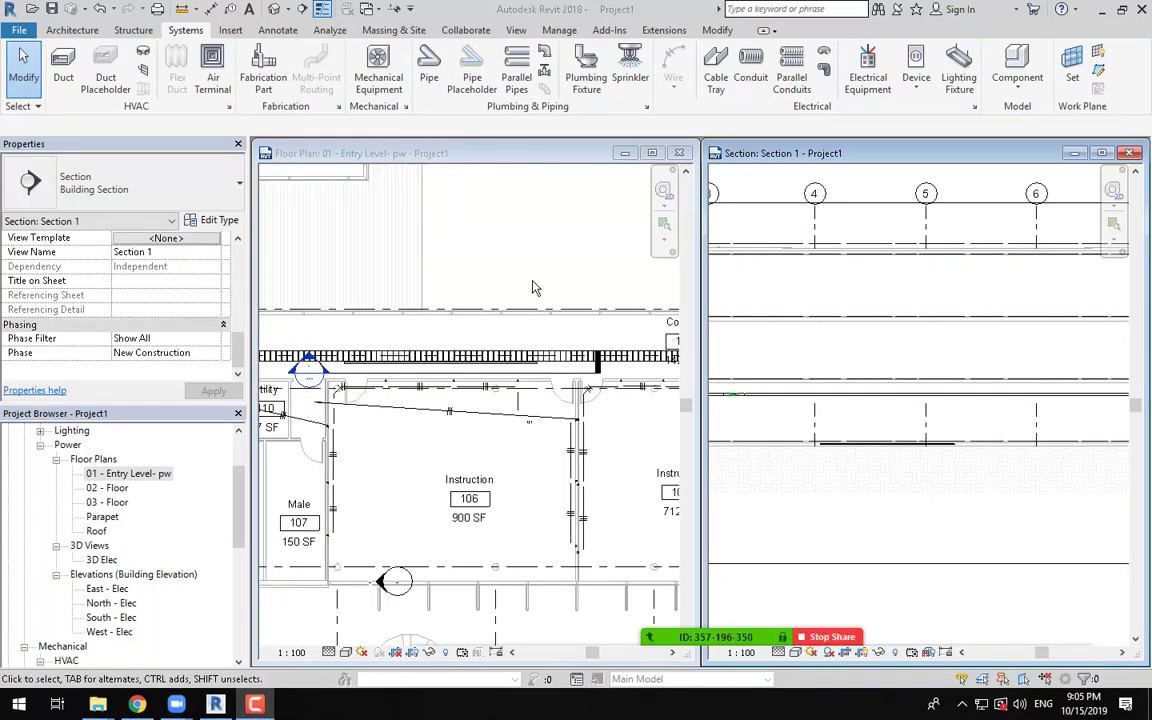
# Step: Examine the floor plan along the cable tray route and around the Electrical and Utility rooms
pyautogui.scroll(-3, 540, 290)
pyautogui.click(565, 255)
pyautogui.scroll(-4, 563, 288)
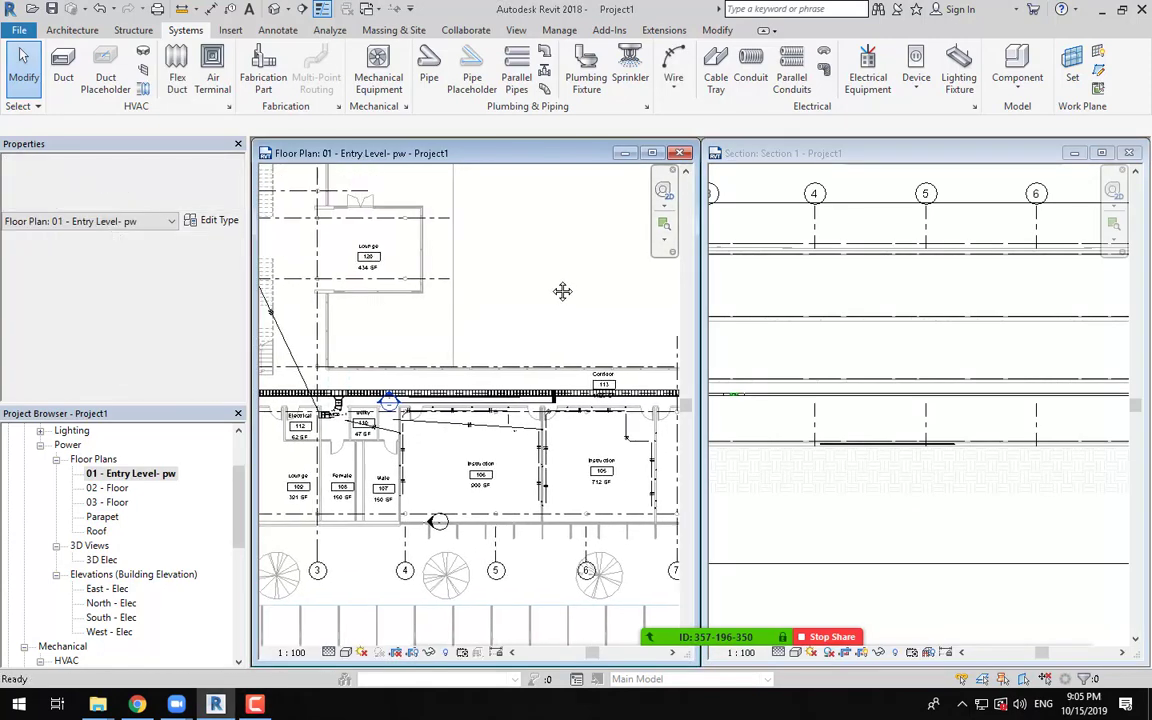
pyautogui.moveTo(550, 283); pyautogui.dragTo(587, 434, button='middle')
pyautogui.scroll(5, 420, 485)
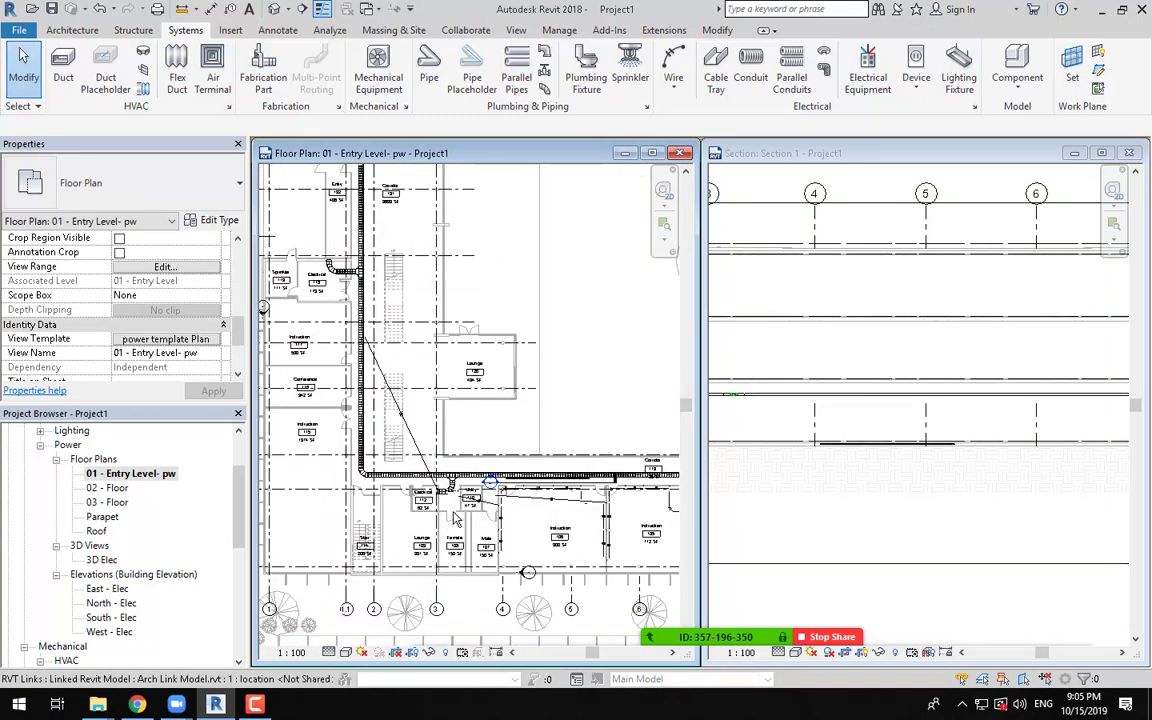
pyautogui.scroll(-5, 425, 488)
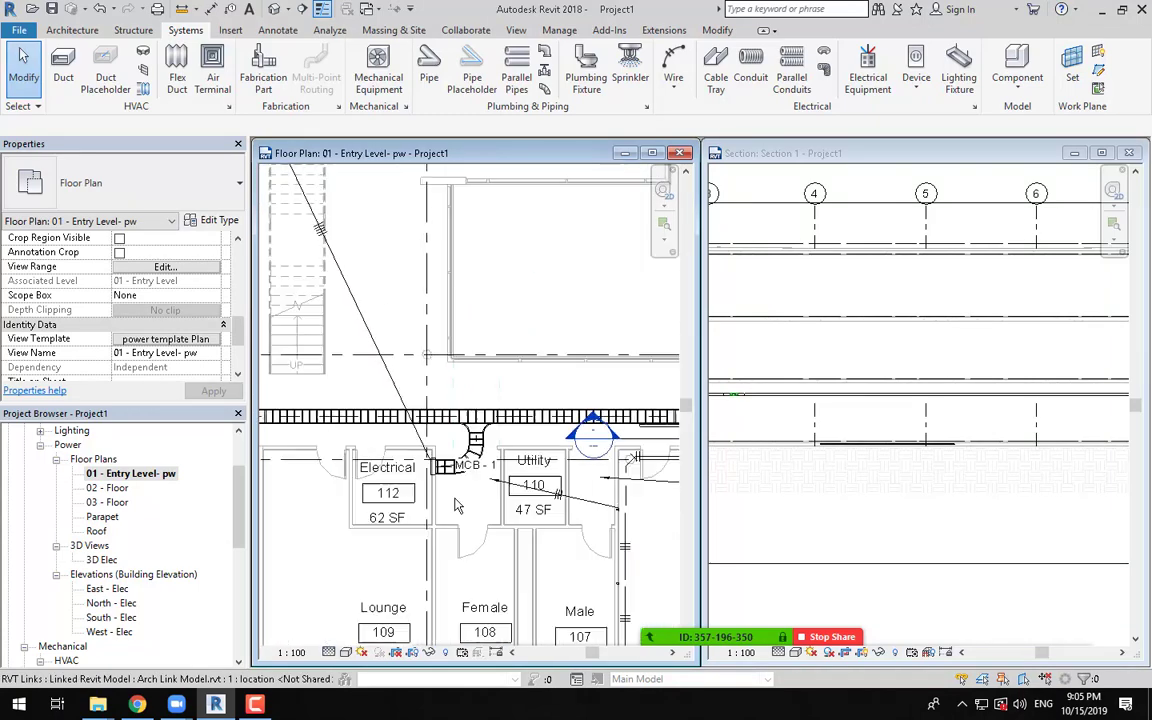
pyautogui.moveTo(609, 327); pyautogui.dragTo(560, 403, button='middle')
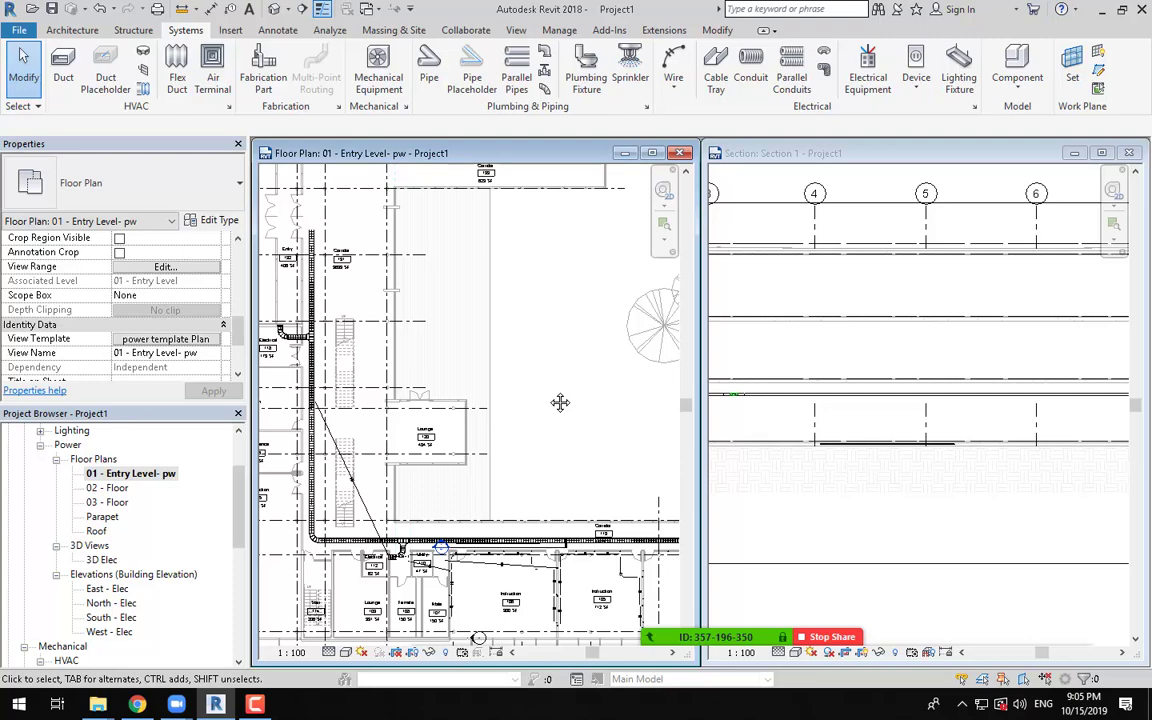
pyautogui.moveTo(516, 365); pyautogui.dragTo(500, 310, button='middle')
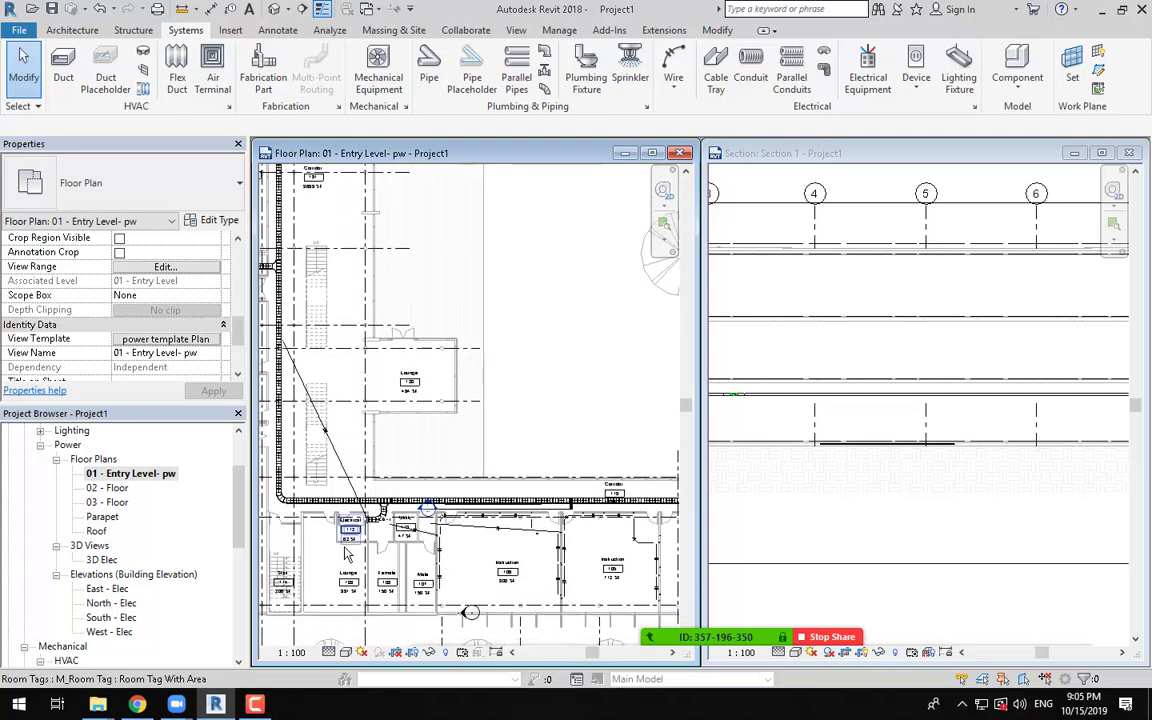
pyautogui.scroll(5, 347, 553)
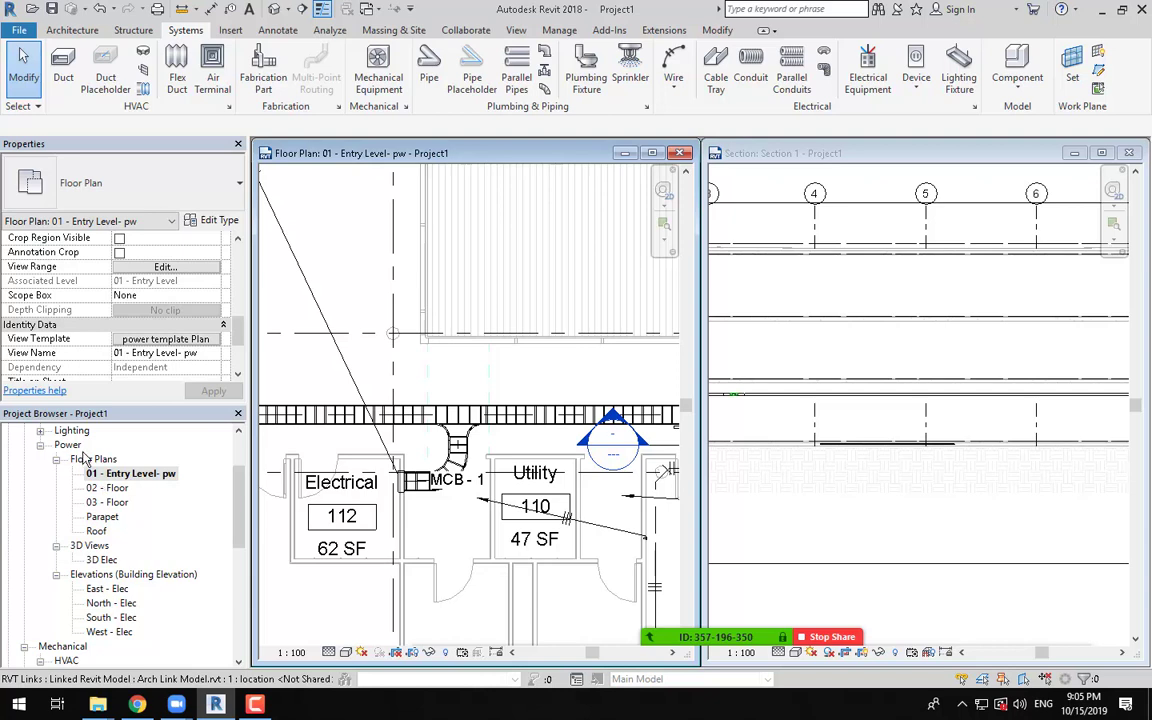
# Step: Open the Lighting ceiling plan for 02 - Floor and maximize its view
pyautogui.scroll(2, 47, 436)
pyautogui.click(40, 489)
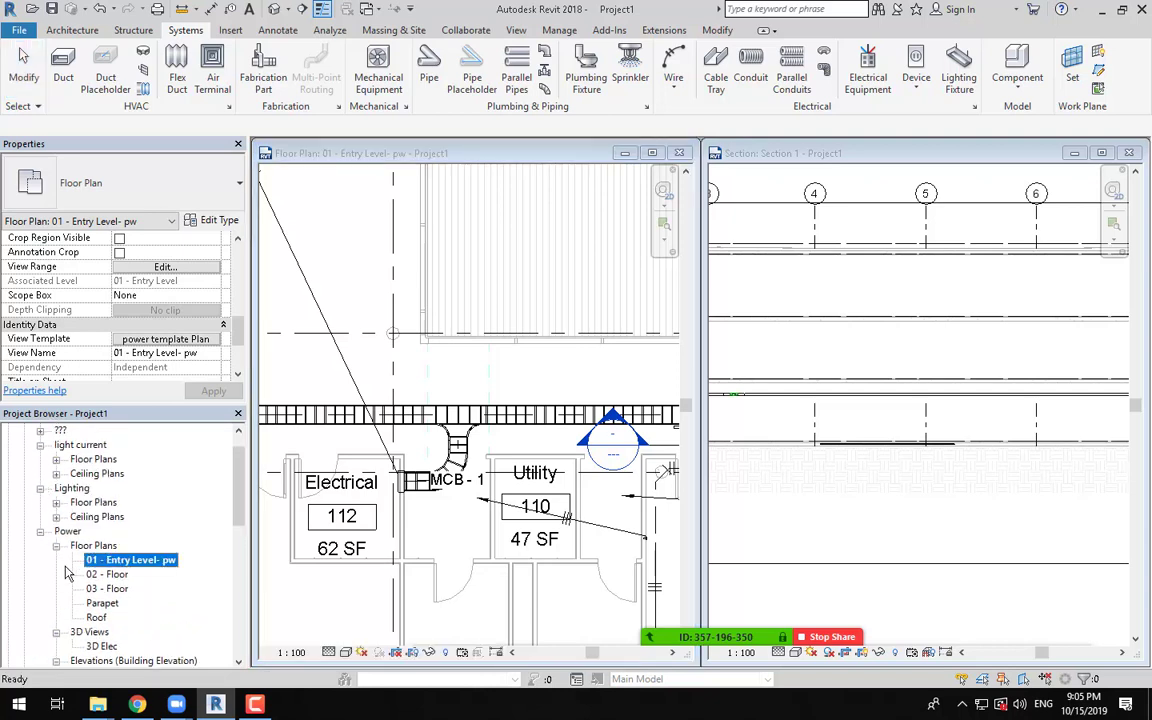
pyautogui.click(56, 518)
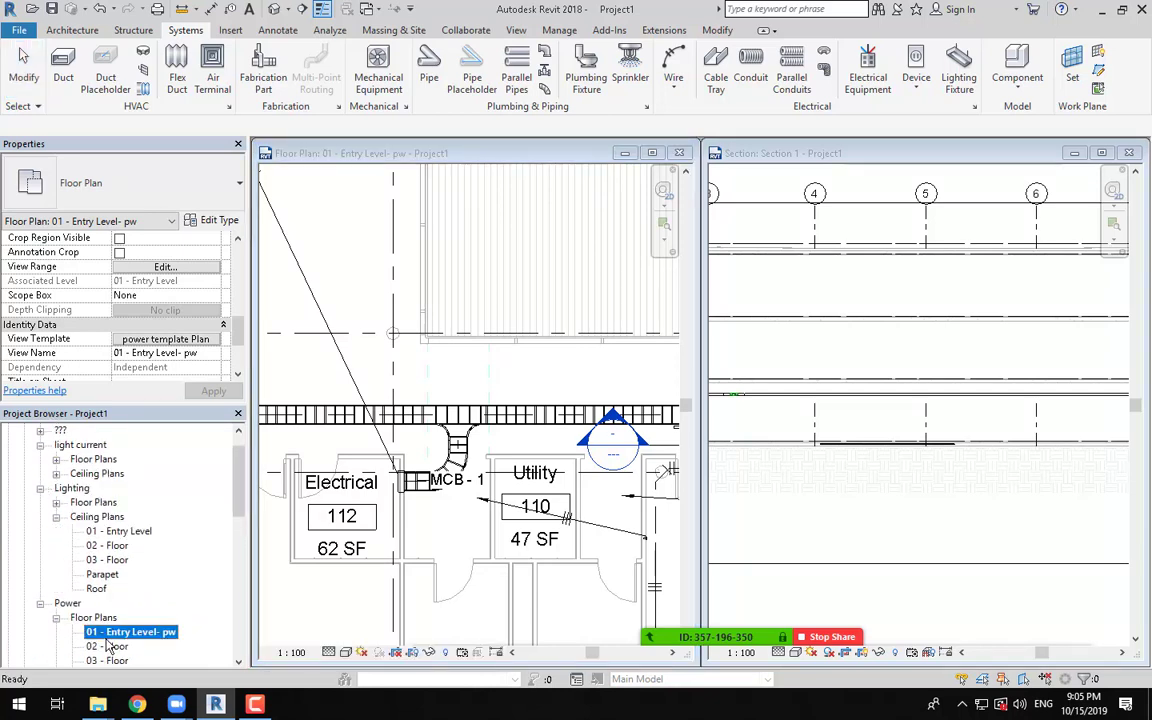
pyautogui.doubleClick(107, 546)
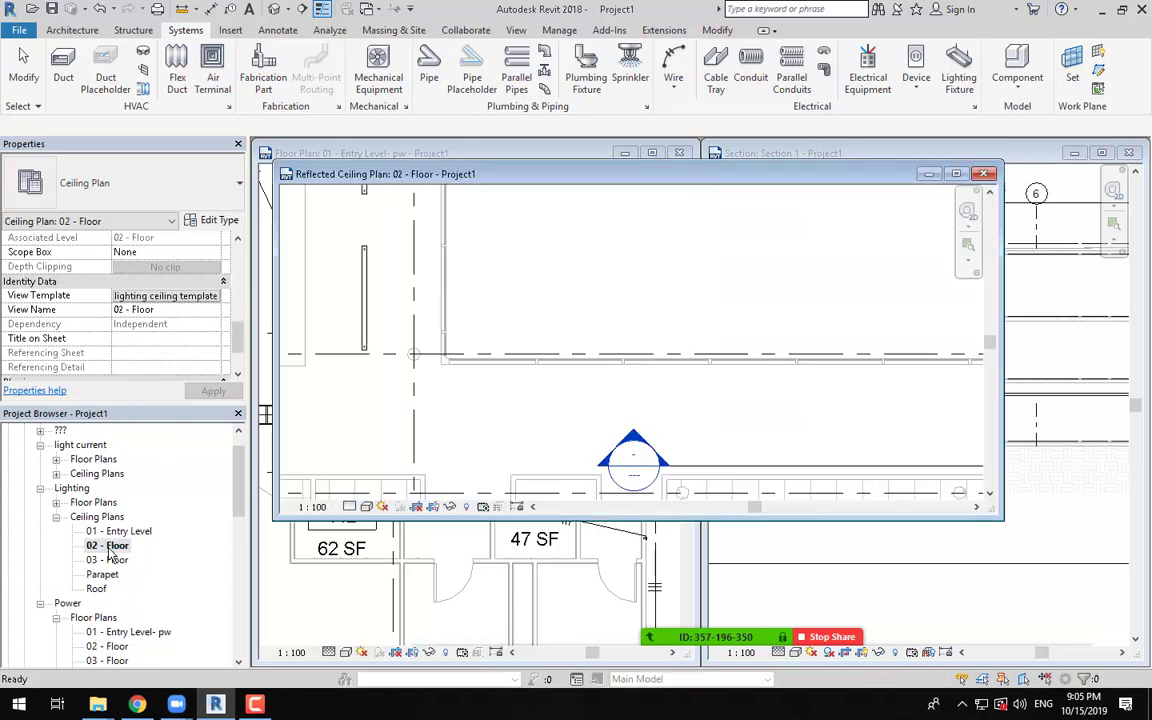
pyautogui.click(955, 175)
pyautogui.scroll(-2, 843, 265)
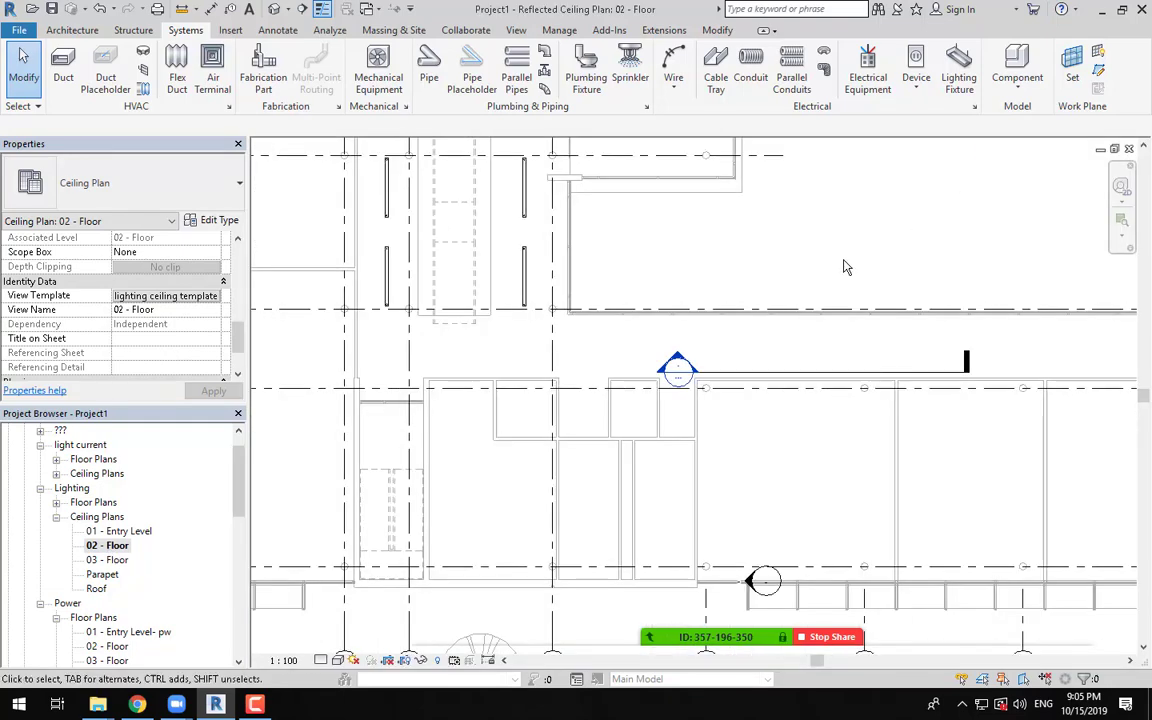
# Step: Start placing a lighting fixture with Place on Face and review the available M_Plain Recessed Lighting Fixture types
pyautogui.moveTo(868, 261); pyautogui.dragTo(686, 257, button='middle')
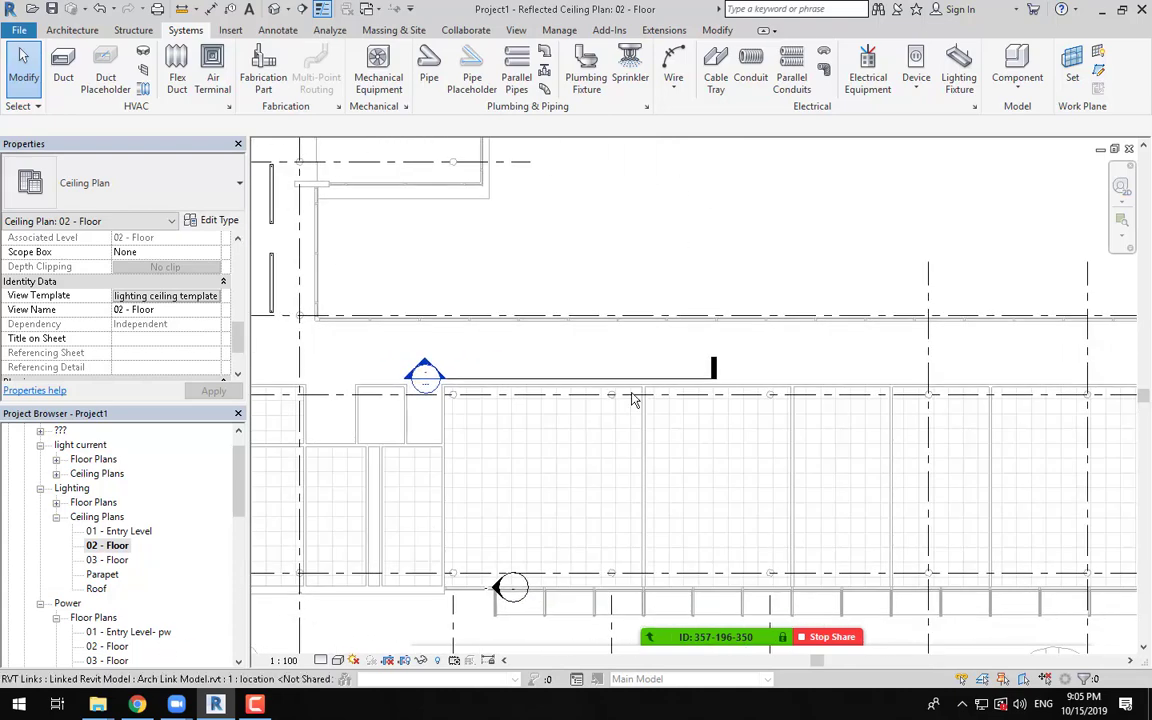
pyautogui.scroll(1, 632, 400)
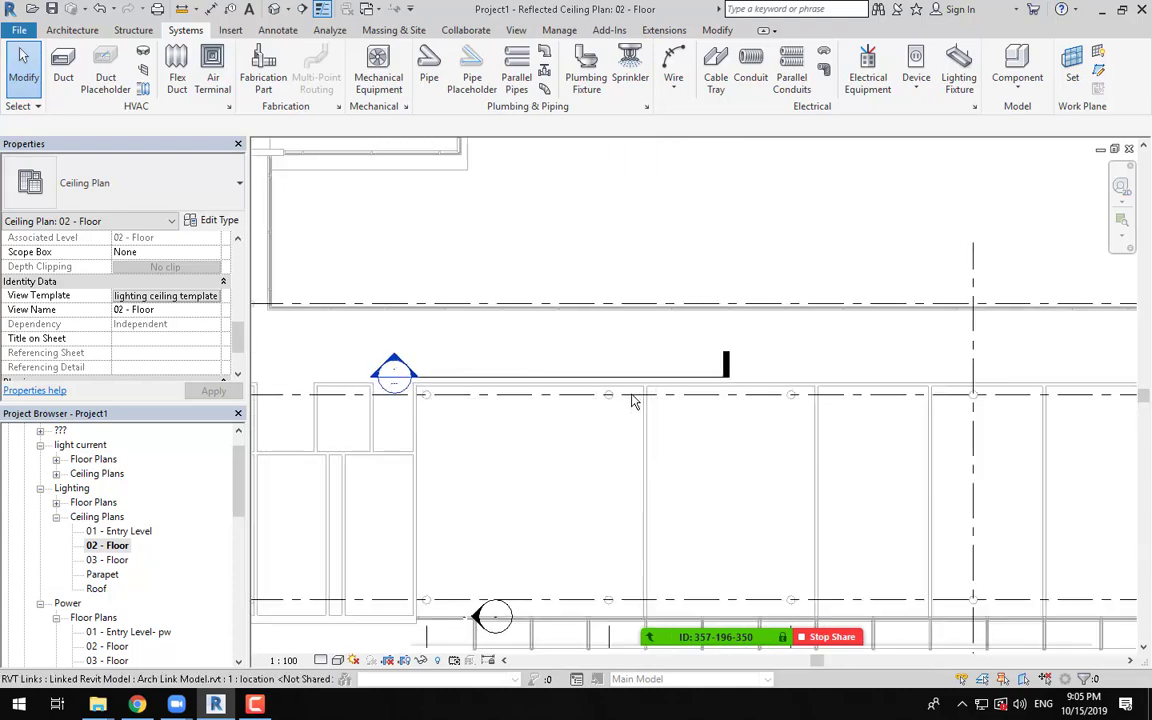
pyautogui.click(968, 88)
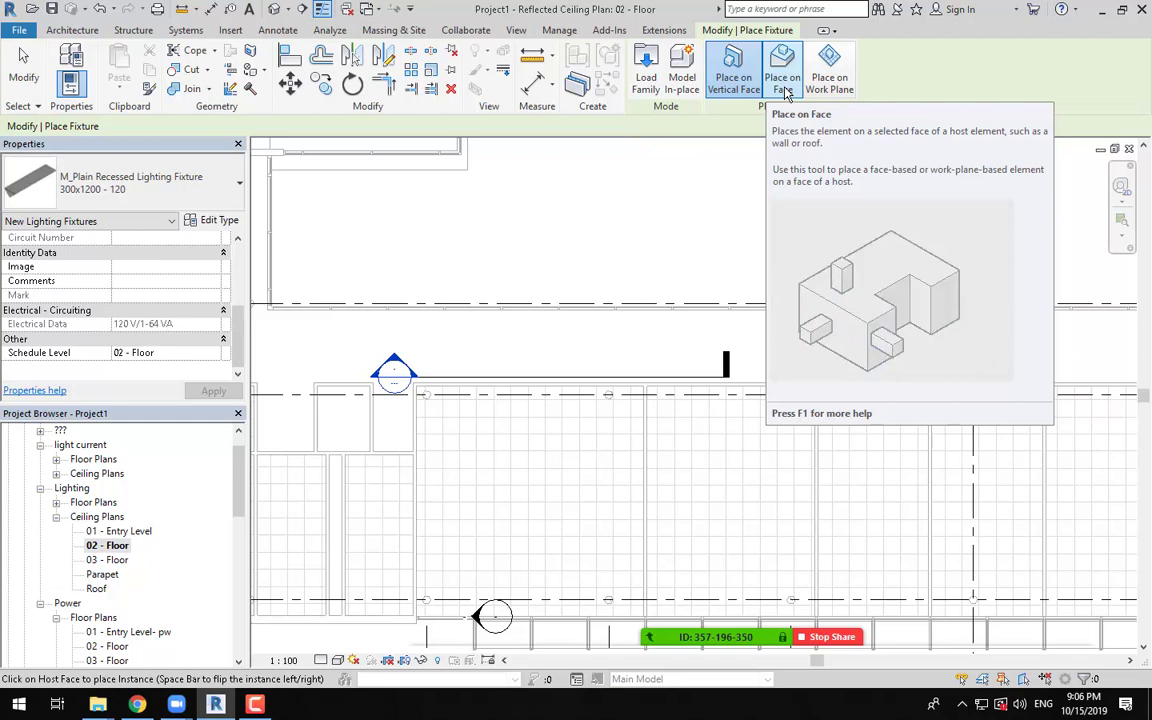
pyautogui.click(783, 84)
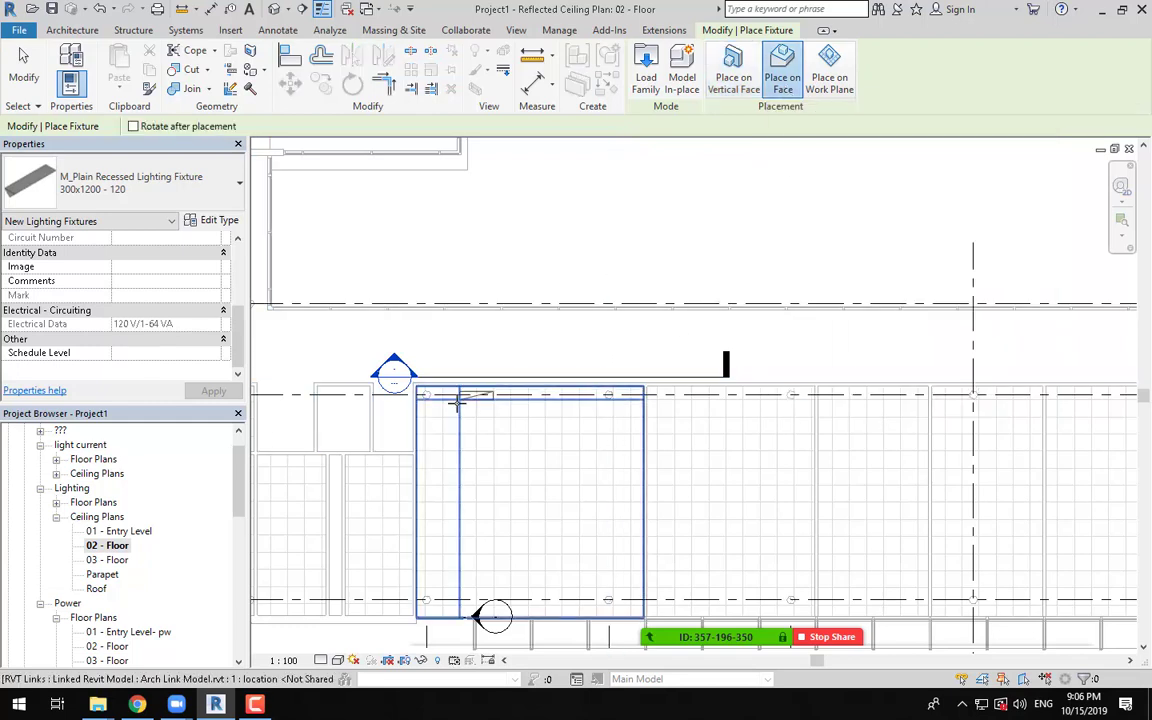
pyautogui.click(185, 190)
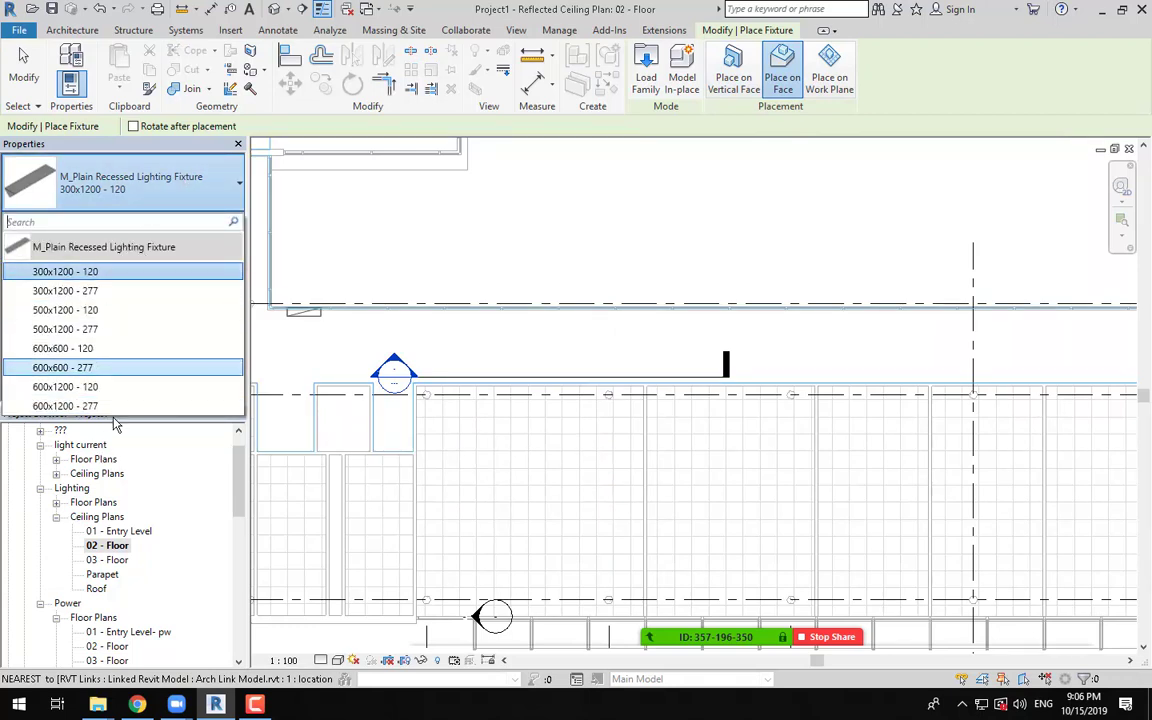
pyautogui.click(118, 192)
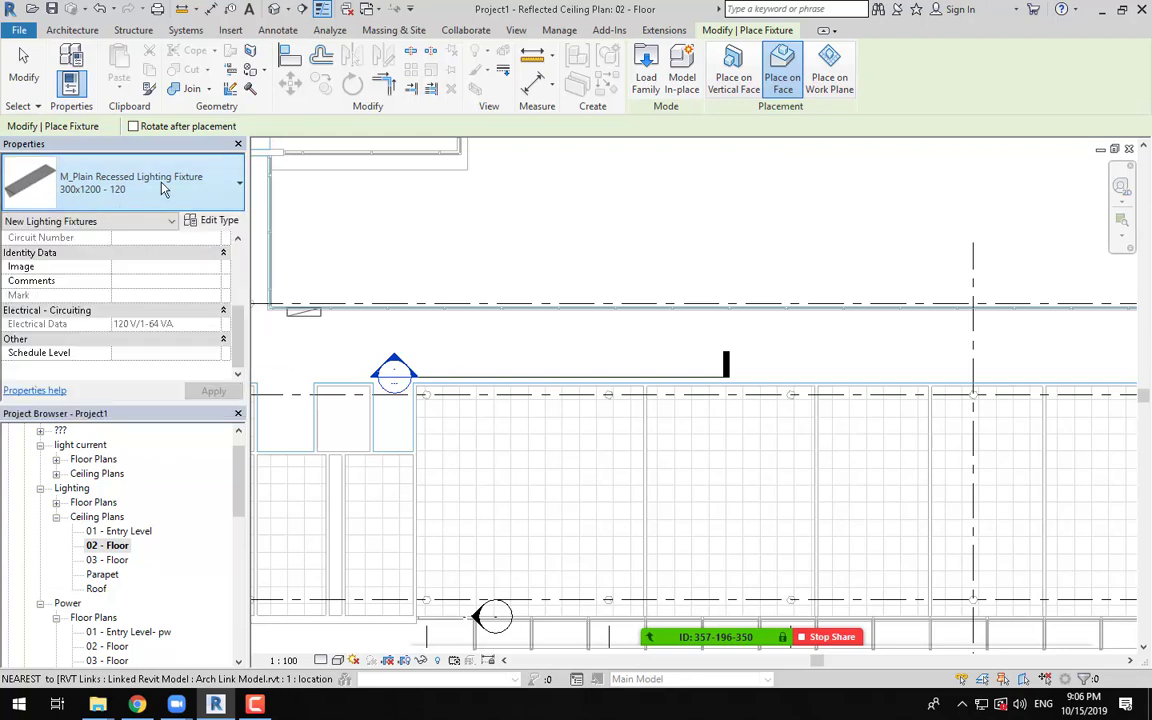
# Step: Load the M_Troffer Light - Parabolic Square family from the US Metric library's Lighting > MEP > Internal folder
pyautogui.click(647, 85)
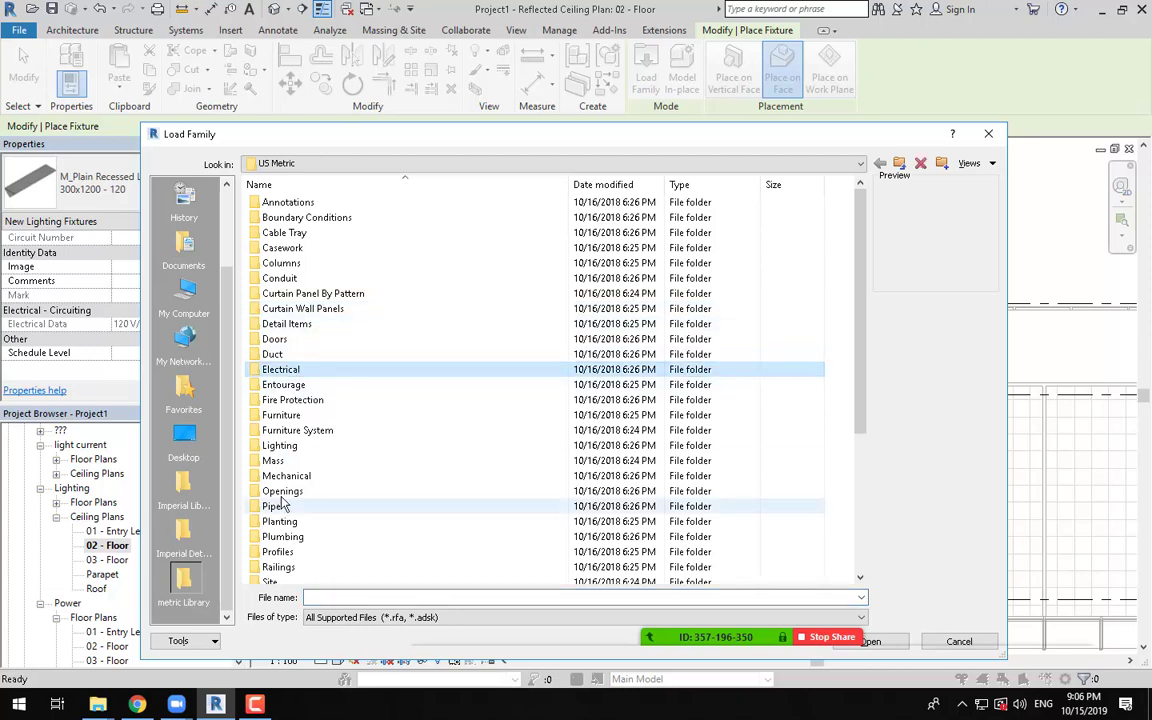
pyautogui.click(323, 447)
pyautogui.doubleClick(323, 447)
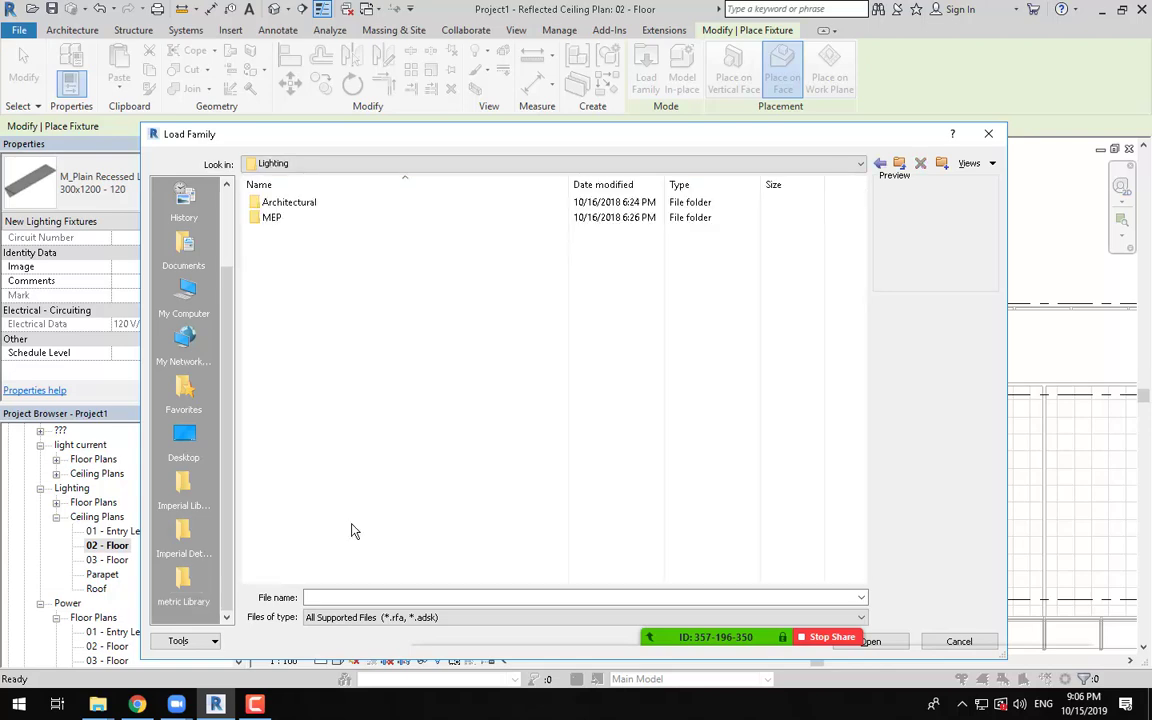
pyautogui.doubleClick(278, 220)
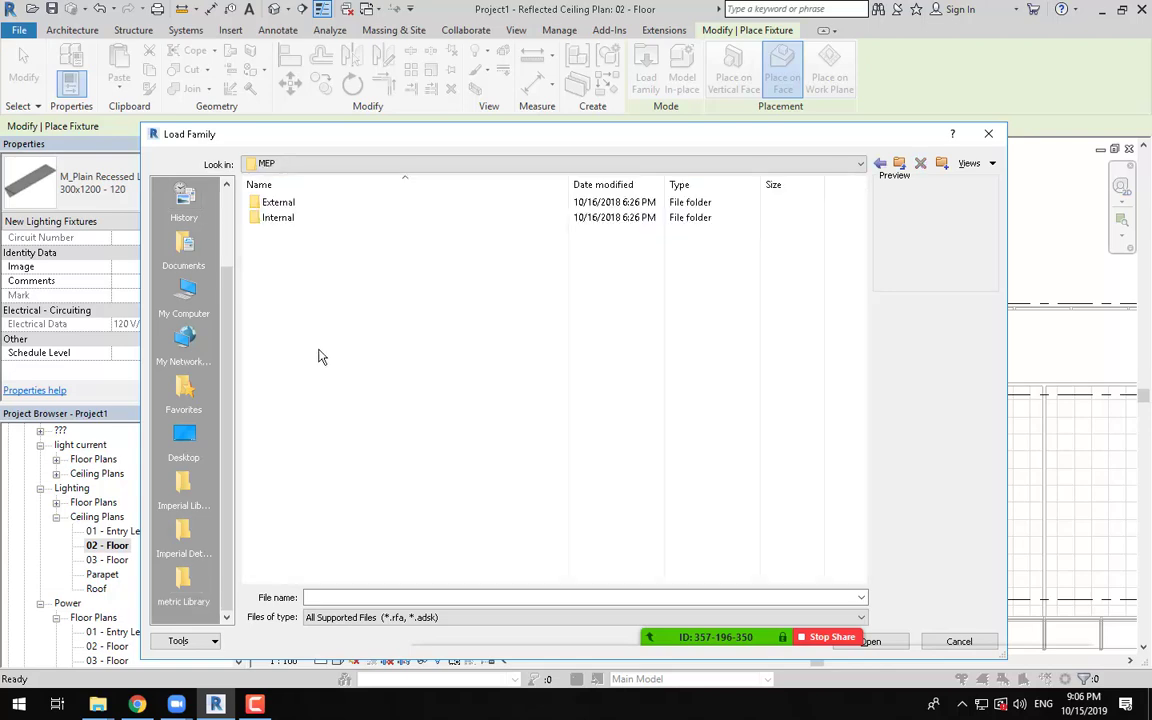
pyautogui.doubleClick(290, 218)
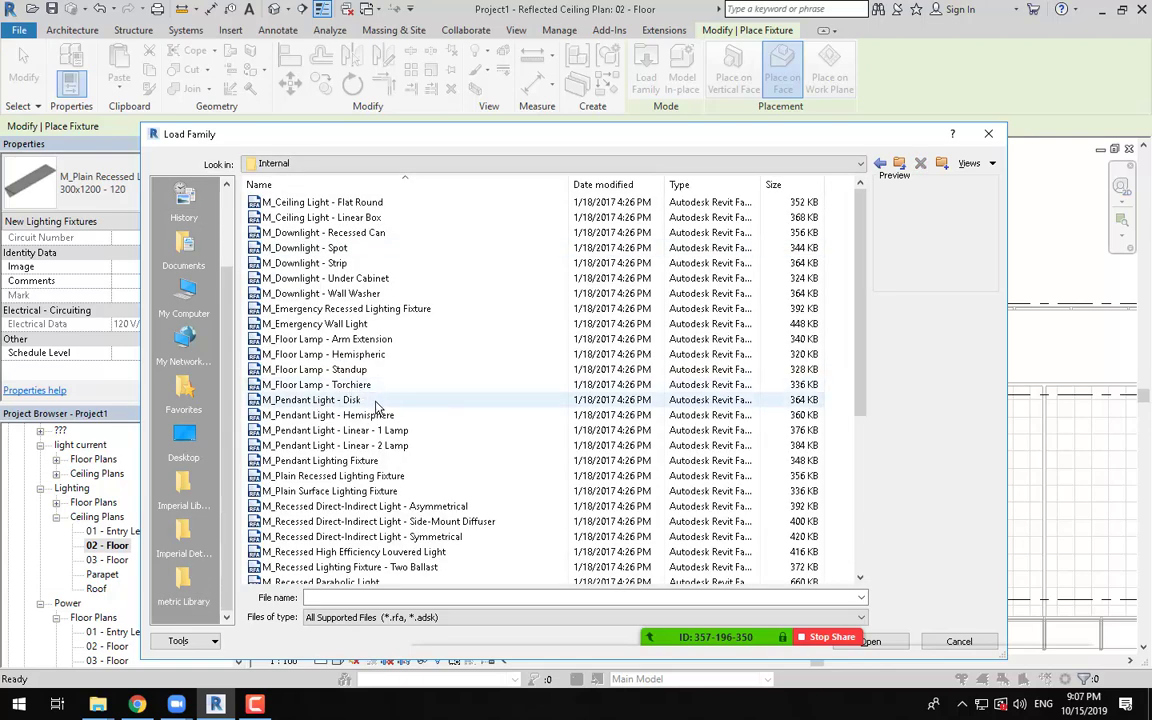
pyautogui.scroll(-5, 340, 400)
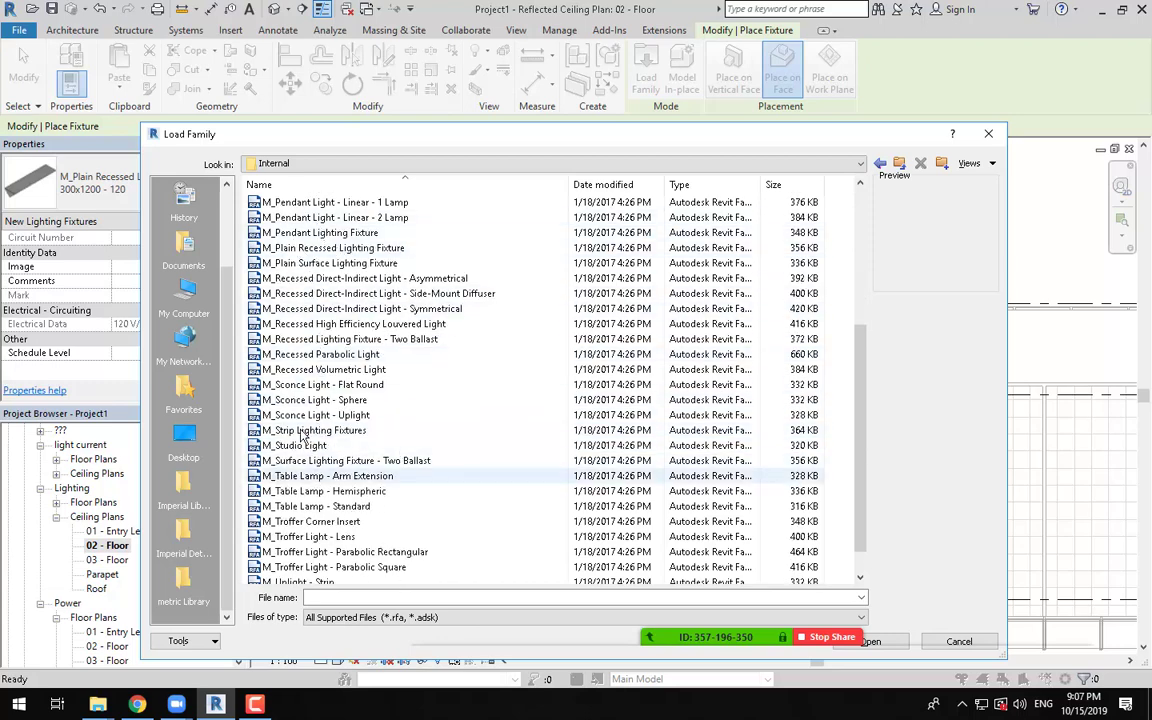
pyautogui.scroll(-1, 290, 380)
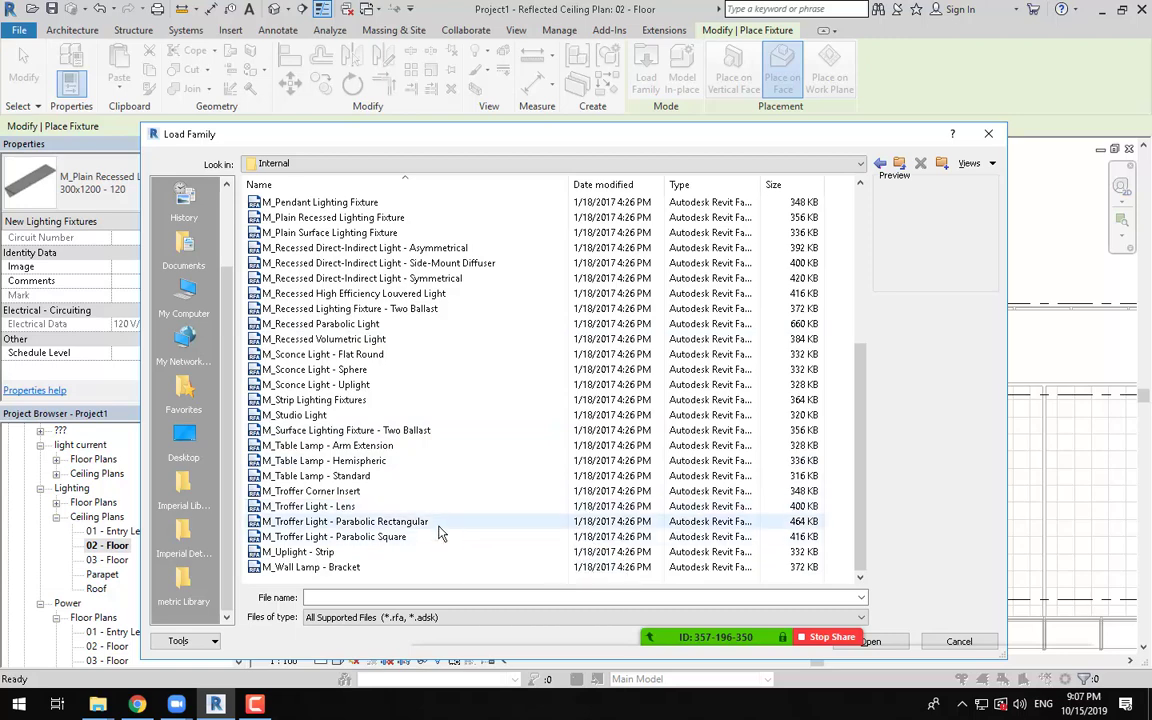
pyautogui.click(358, 539)
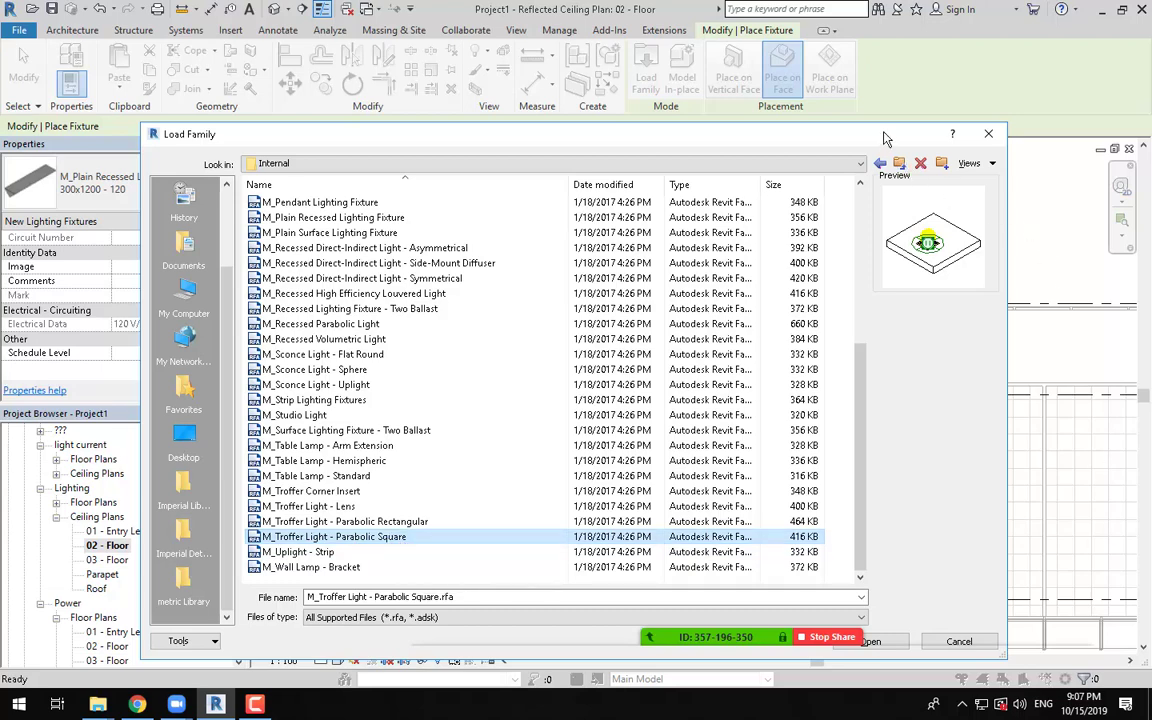
pyautogui.moveTo(882, 135); pyautogui.dragTo(877, 34)
pyautogui.click(866, 539)
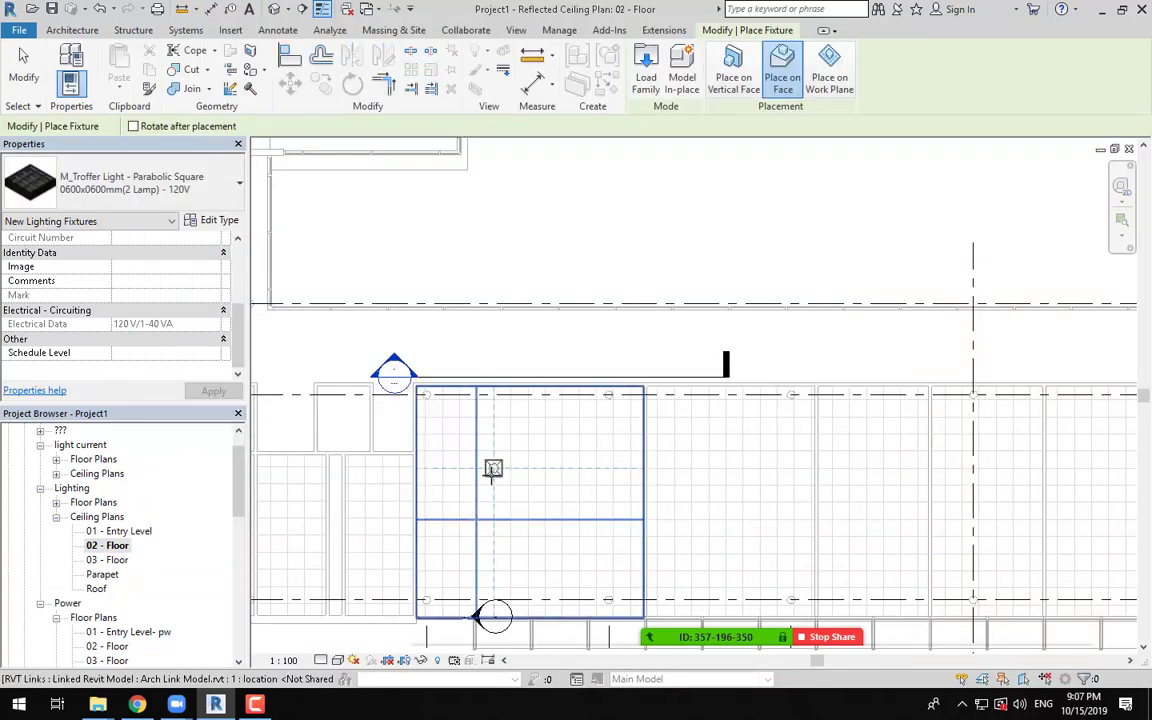
# Step: Duplicate the troffer's 0600x0600mm(2 Lamp) - 120V type under the name 0600x0600mm(2 Lamp) - 220V 2
pyautogui.scroll(5, 459, 455)
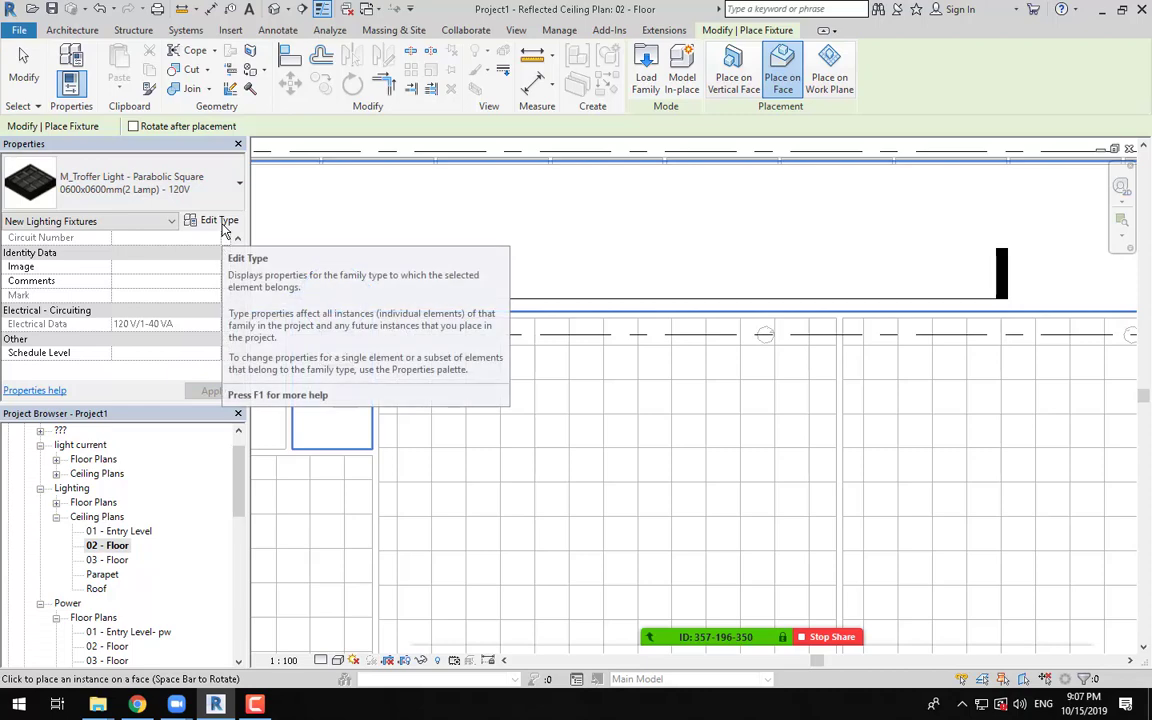
pyautogui.click(219, 221)
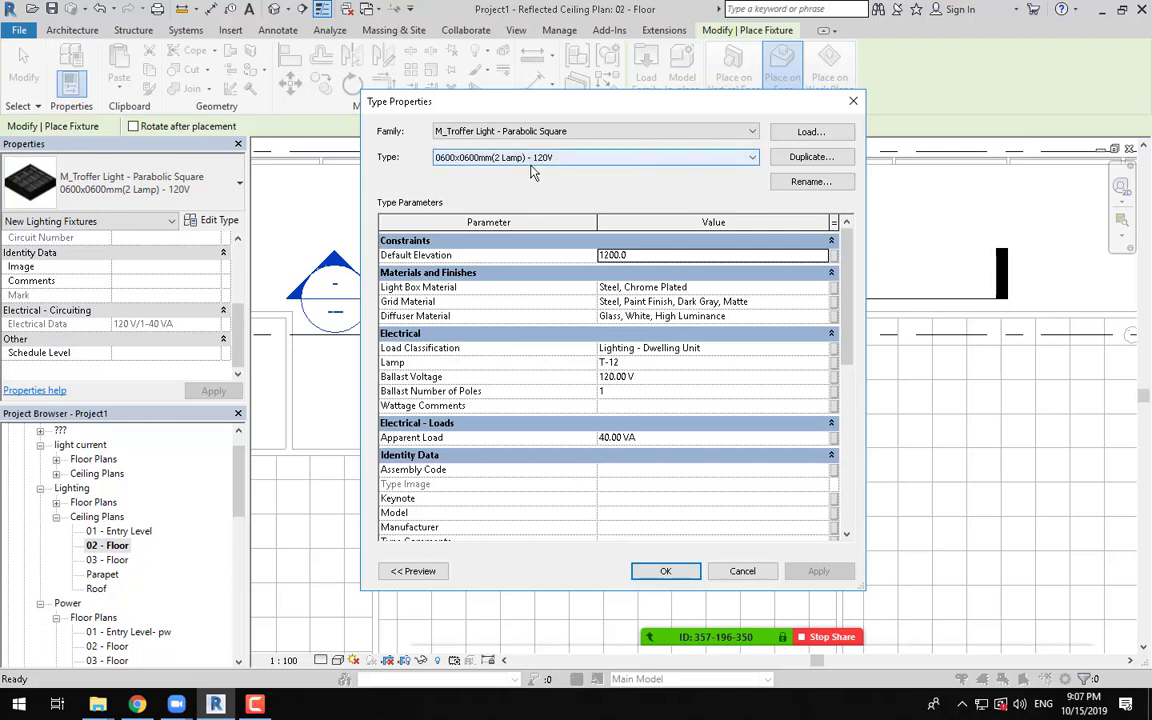
pyautogui.click(812, 157)
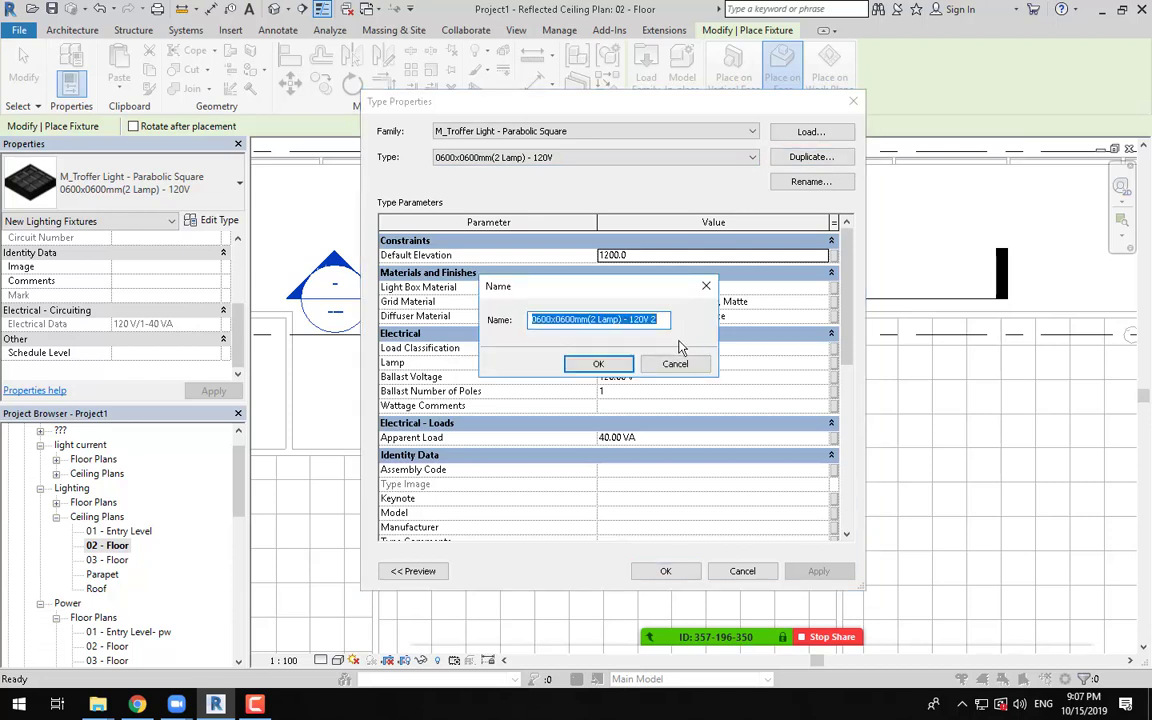
pyautogui.click(632, 319)
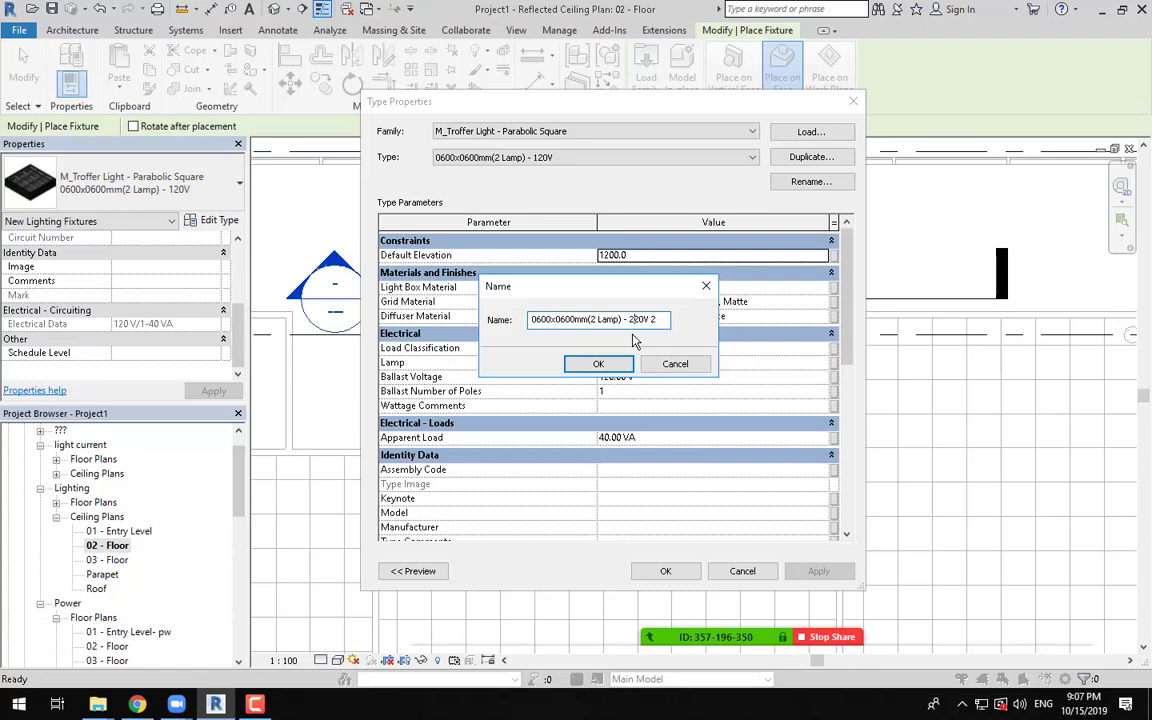
pyautogui.write('2')
pyautogui.click(605, 364)
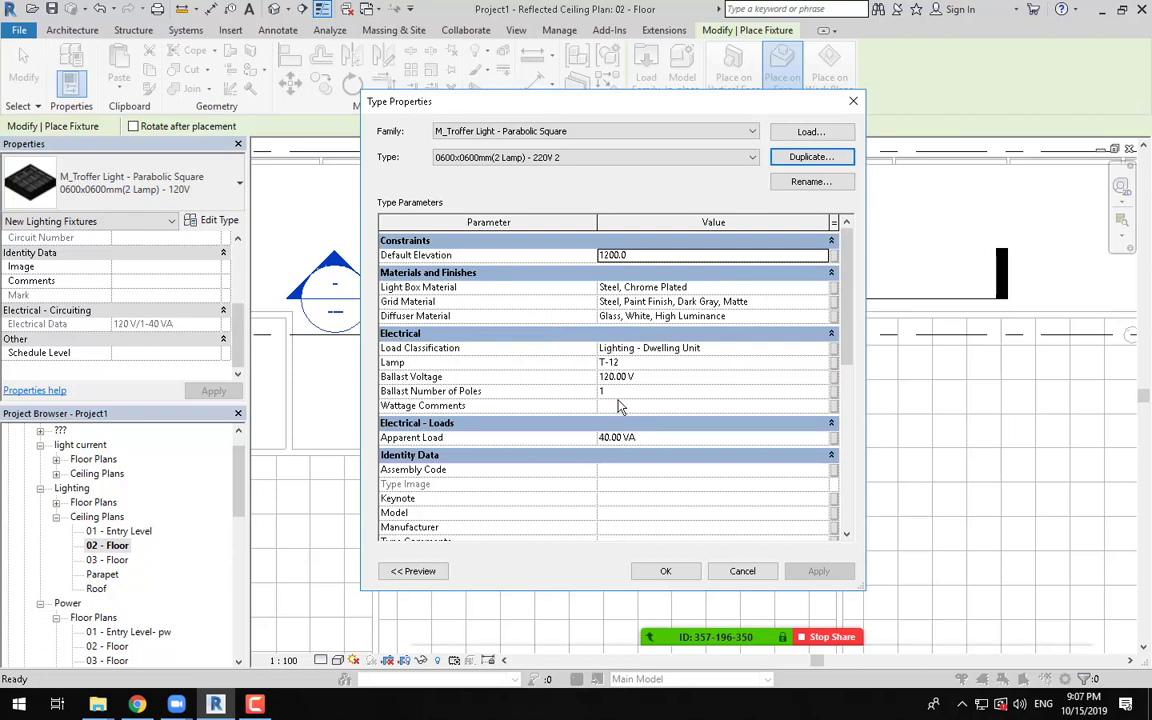
# Step: Set the new troffer type's ballast voltage to 220 V and accept the type properties
pyautogui.click(615, 376)
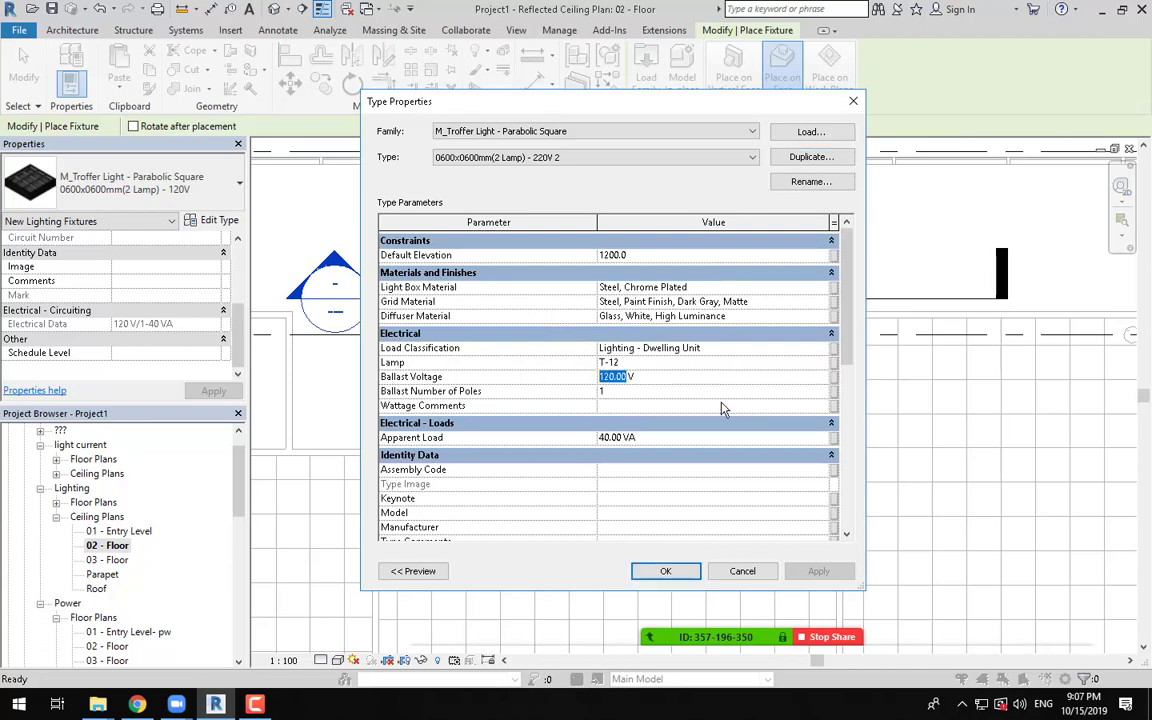
pyautogui.write('22')
pyautogui.click(665, 571)
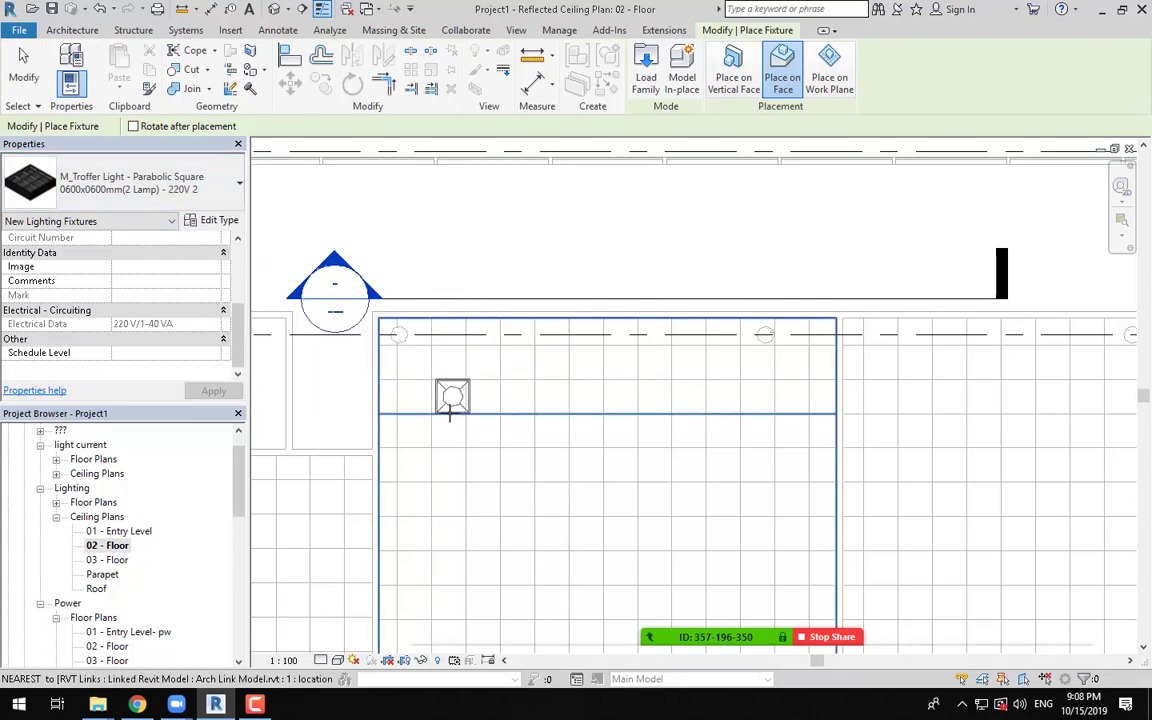
# Step: Place one 220 V troffer light on the gridded ceiling near the room's upper-left corner and end placement
pyautogui.click(449, 397)
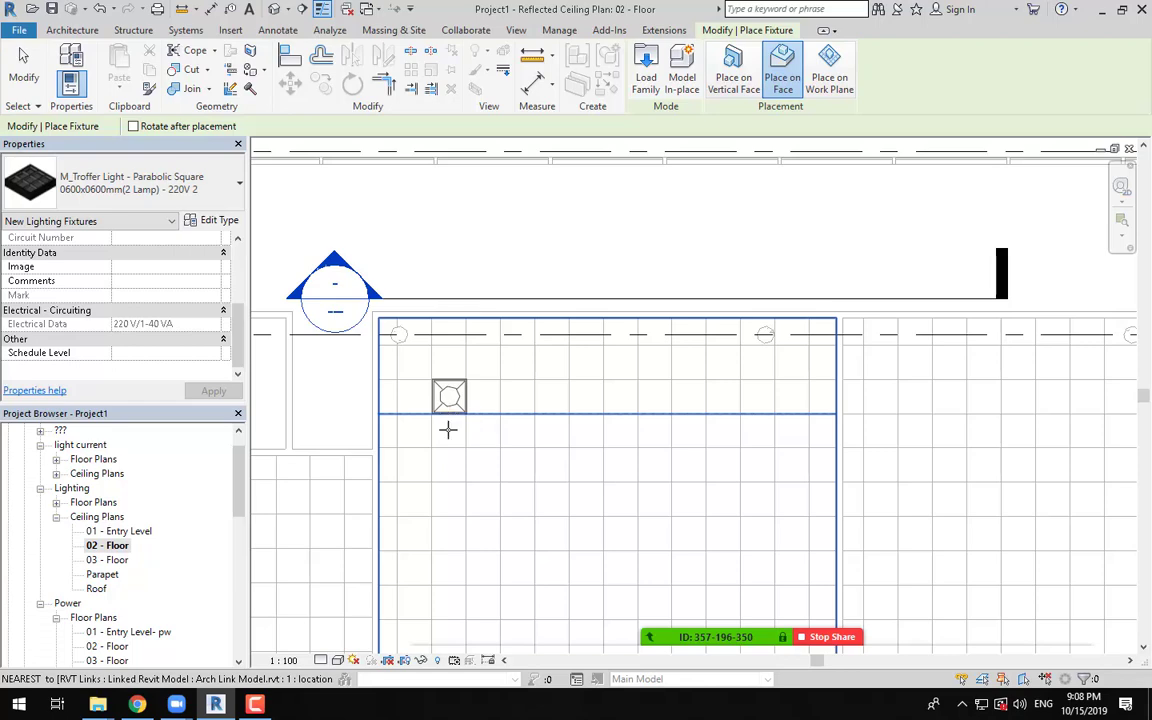
pyautogui.press('Escape')
pyautogui.press('Escape')
# Step: Align the troffer light's left edge with the adjacent vertical ceiling grid line of the linked model
pyautogui.scroll(5, 447, 392)
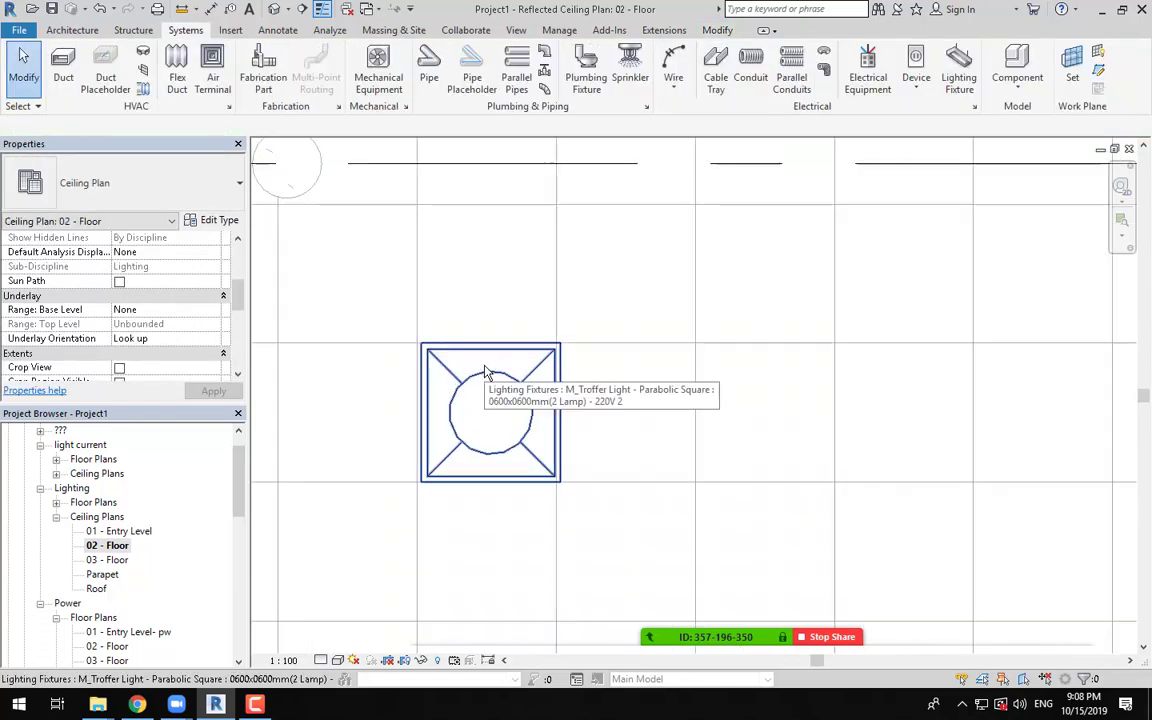
pyautogui.scroll(1, 485, 371)
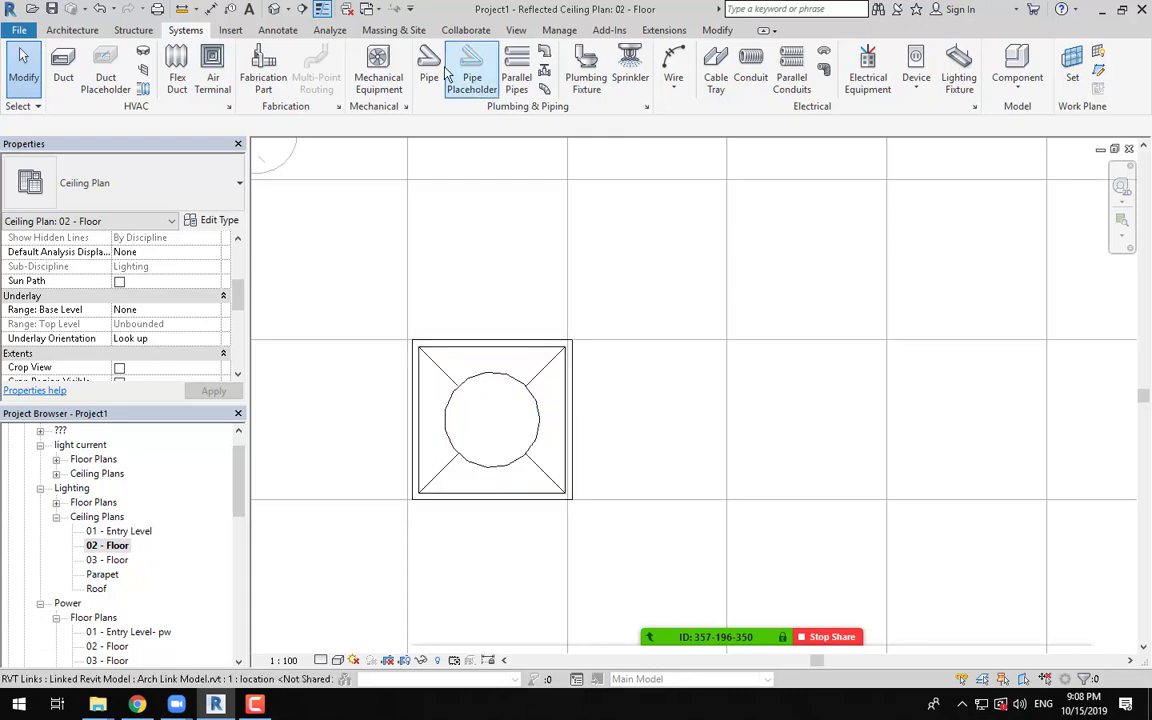
pyautogui.click(717, 31)
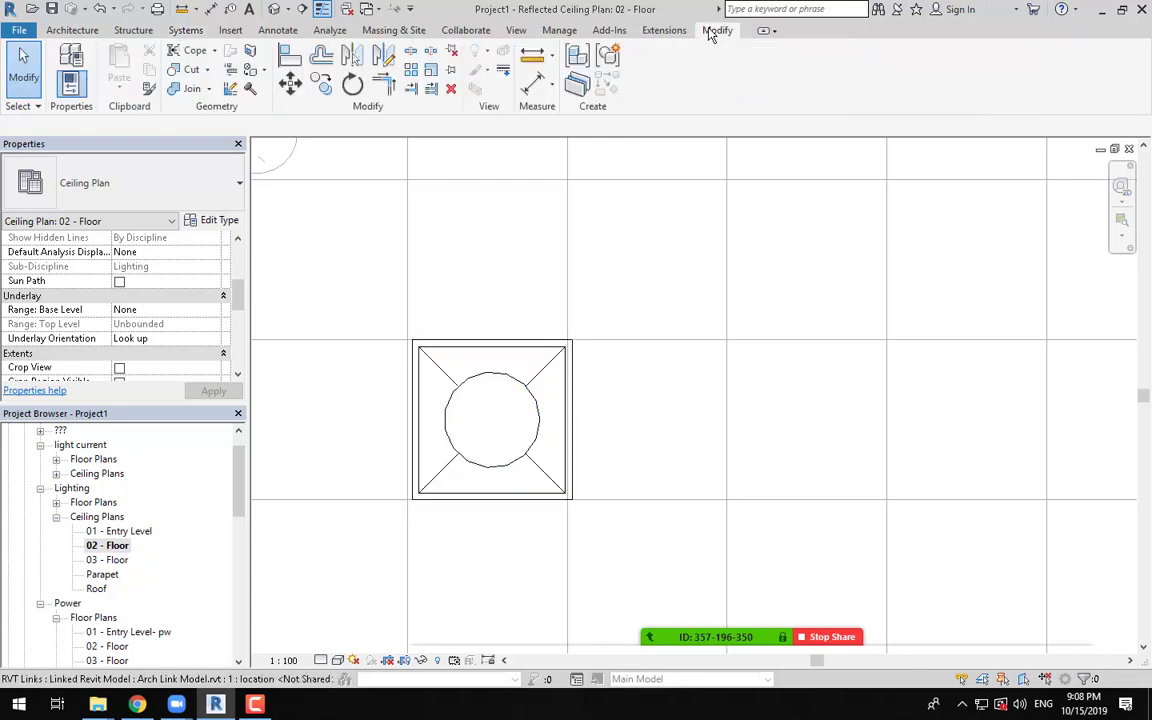
pyautogui.click(291, 60)
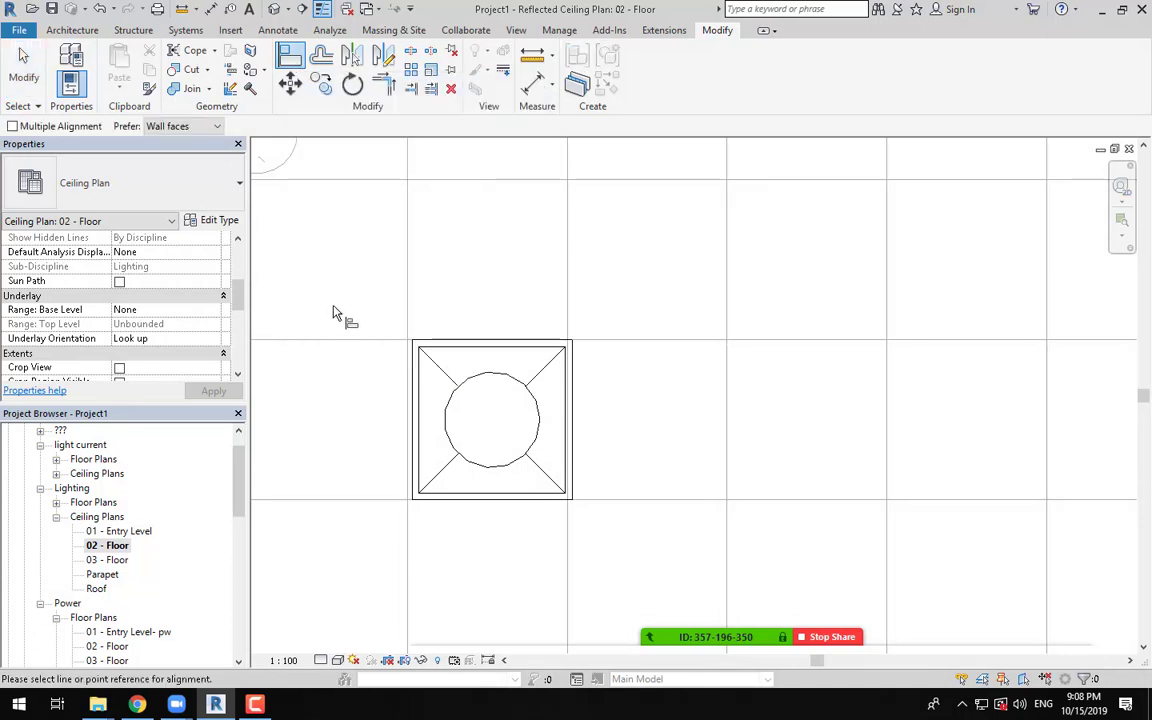
pyautogui.scroll(2, 398, 450)
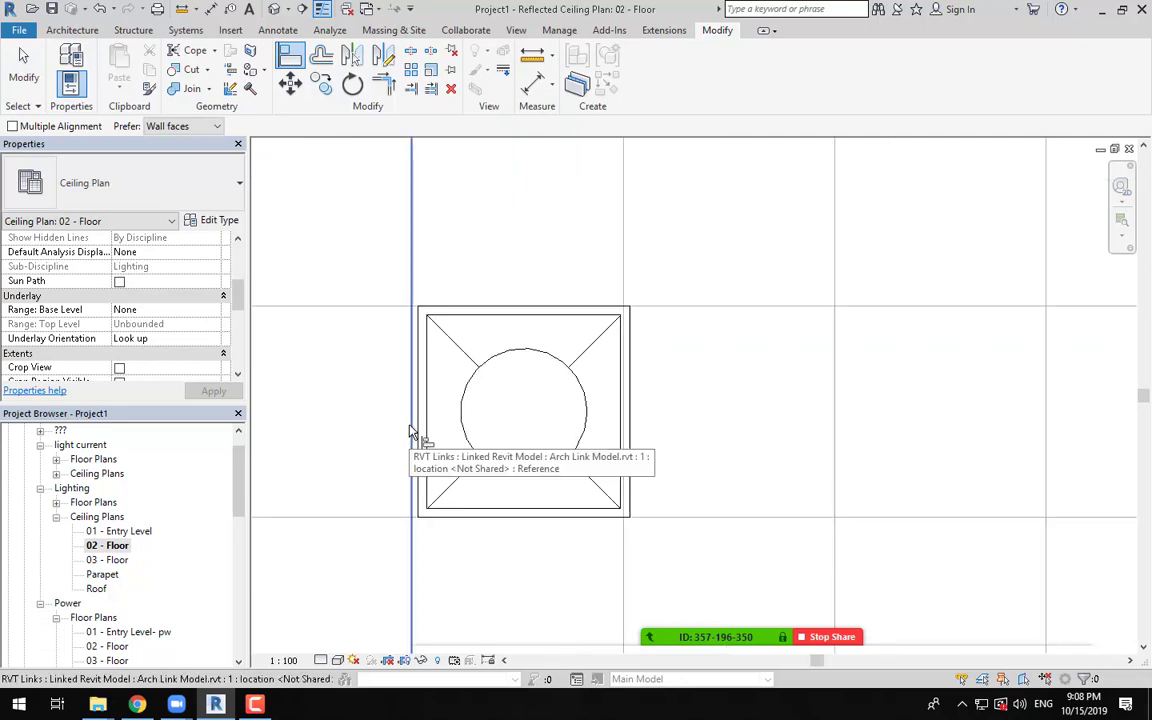
pyautogui.click(411, 432)
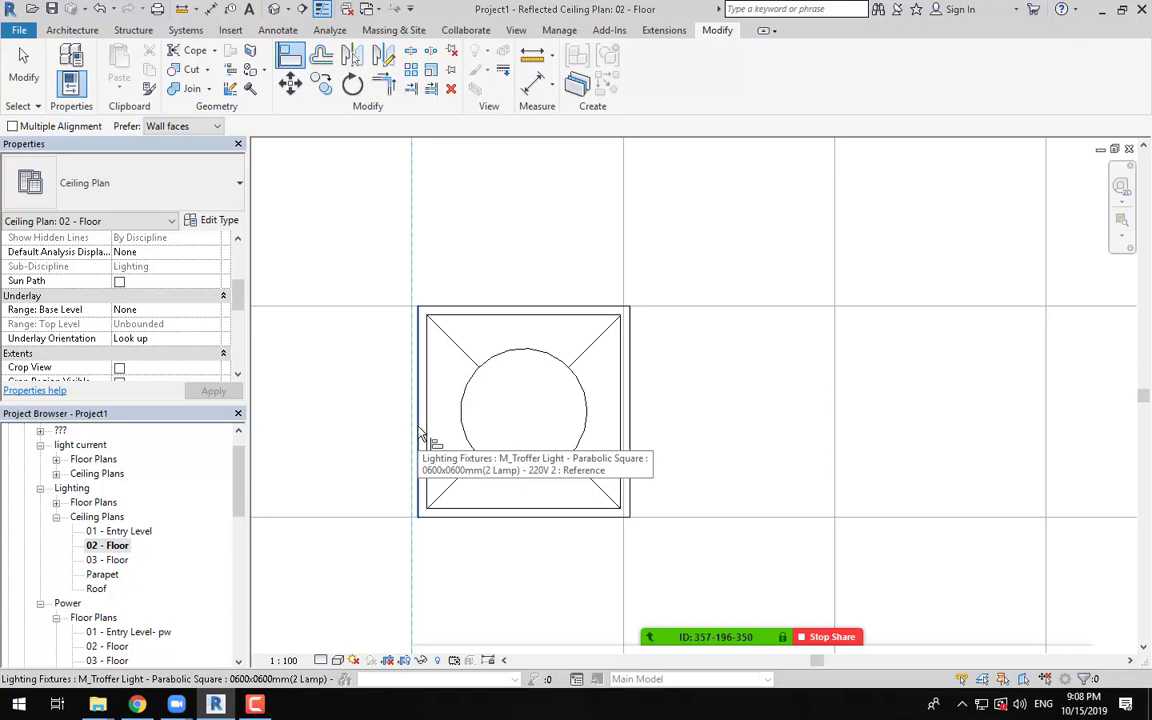
pyautogui.click(420, 434)
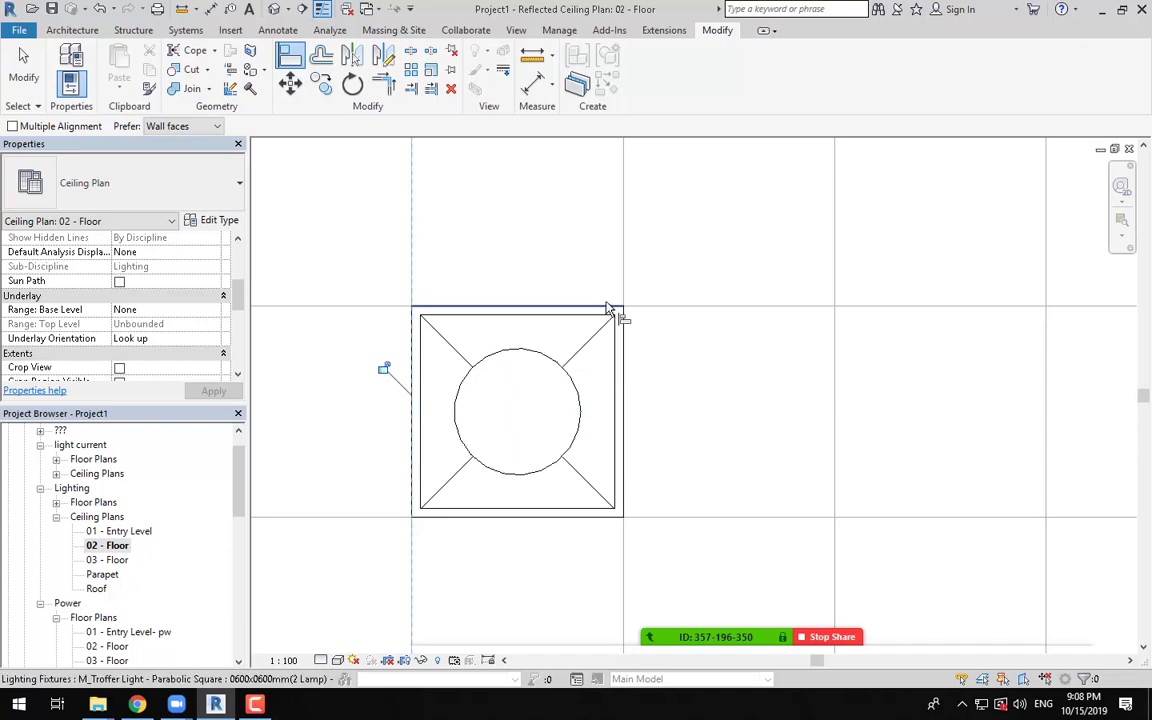
pyautogui.scroll(-2, 612, 309)
pyautogui.moveTo(679, 339); pyautogui.dragTo(694, 383, button='middle')
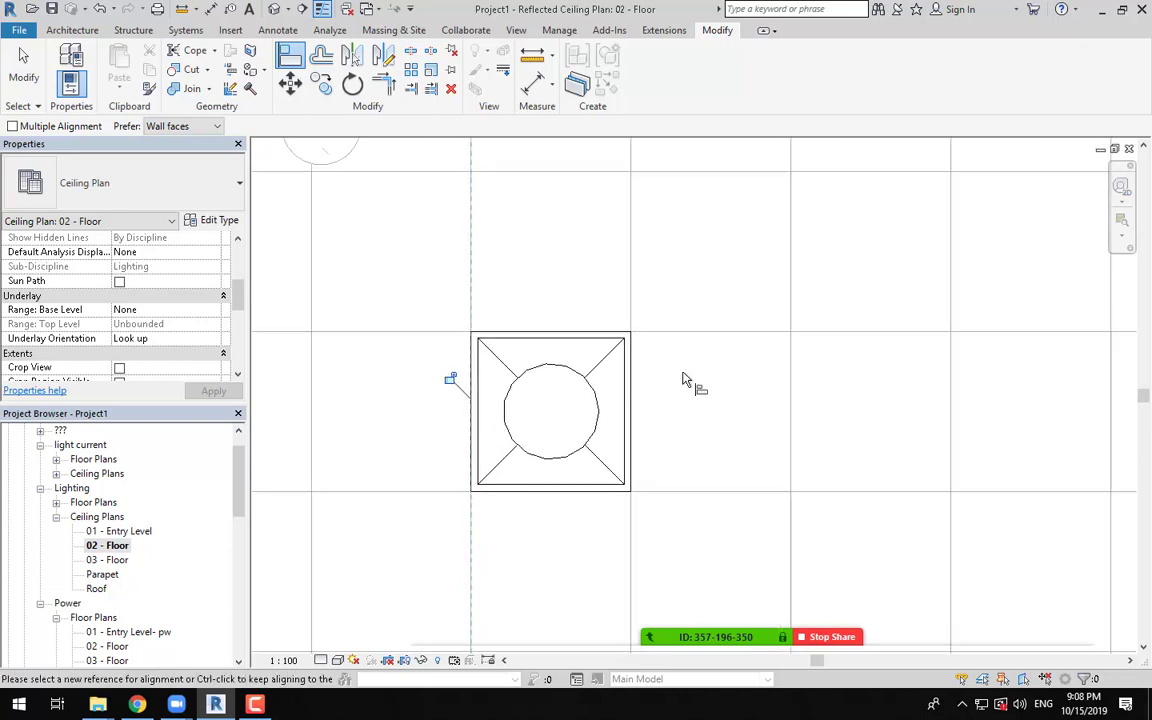
pyautogui.press('Escape')
# Step: Review the project's object snap settings and close them without changes
pyautogui.scroll(-4, 684, 379)
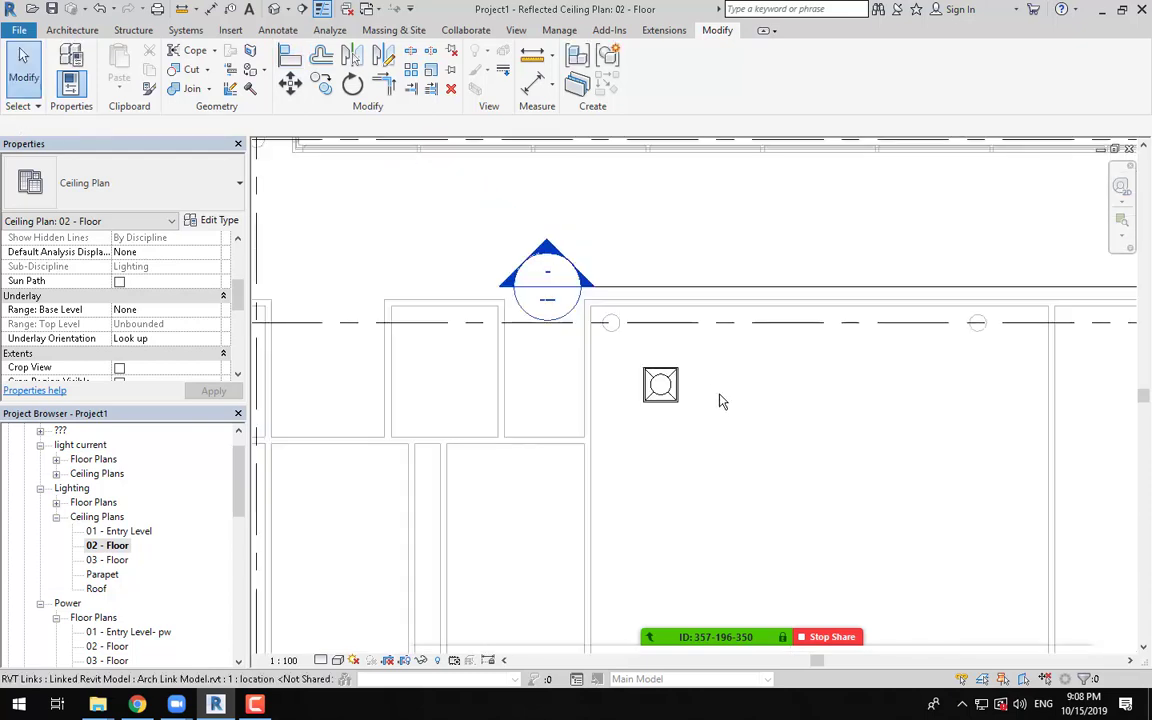
pyautogui.moveTo(722, 401)
pyautogui.mouseDown(button='middle')
pyautogui.moveTo(537, 347)
pyautogui.moveTo(545, 360)
pyautogui.moveTo(542, 344)
pyautogui.mouseUp(button='middle')
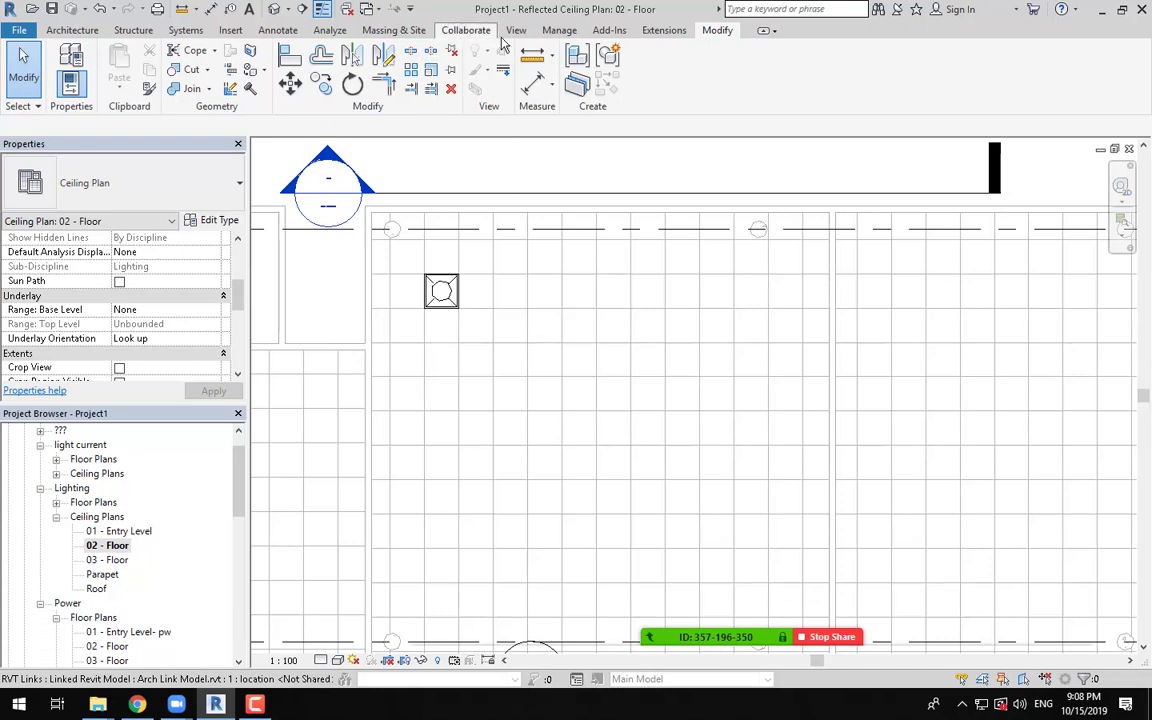
pyautogui.click(553, 32)
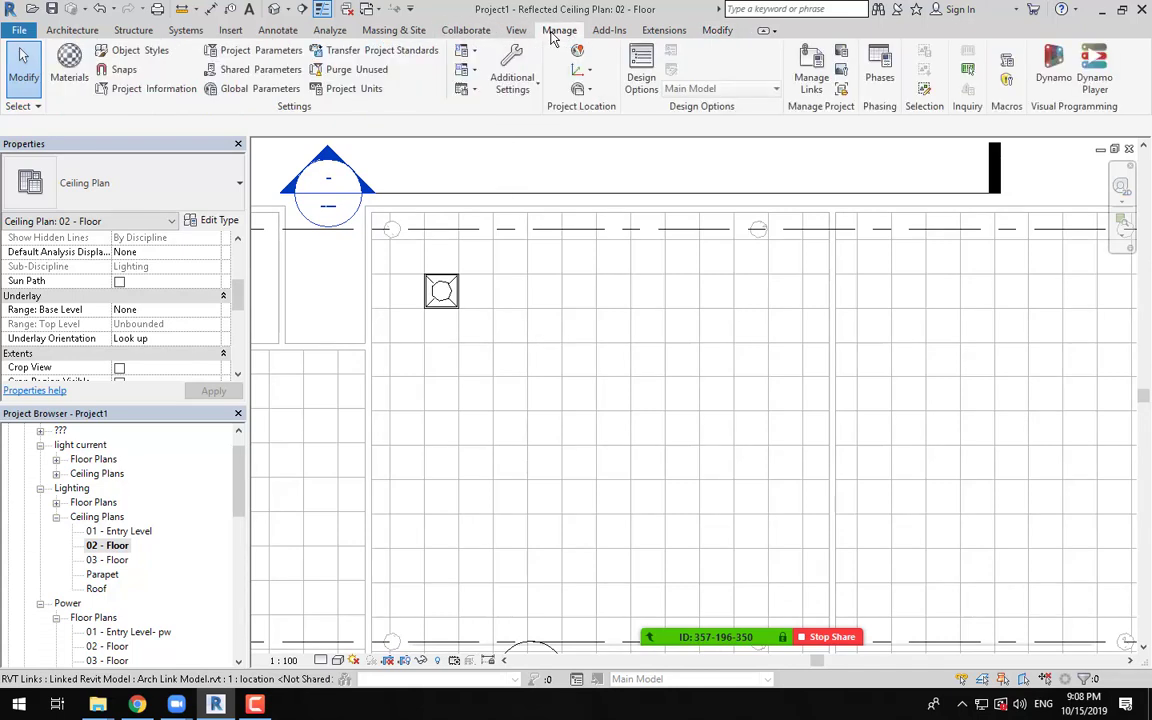
pyautogui.click(113, 71)
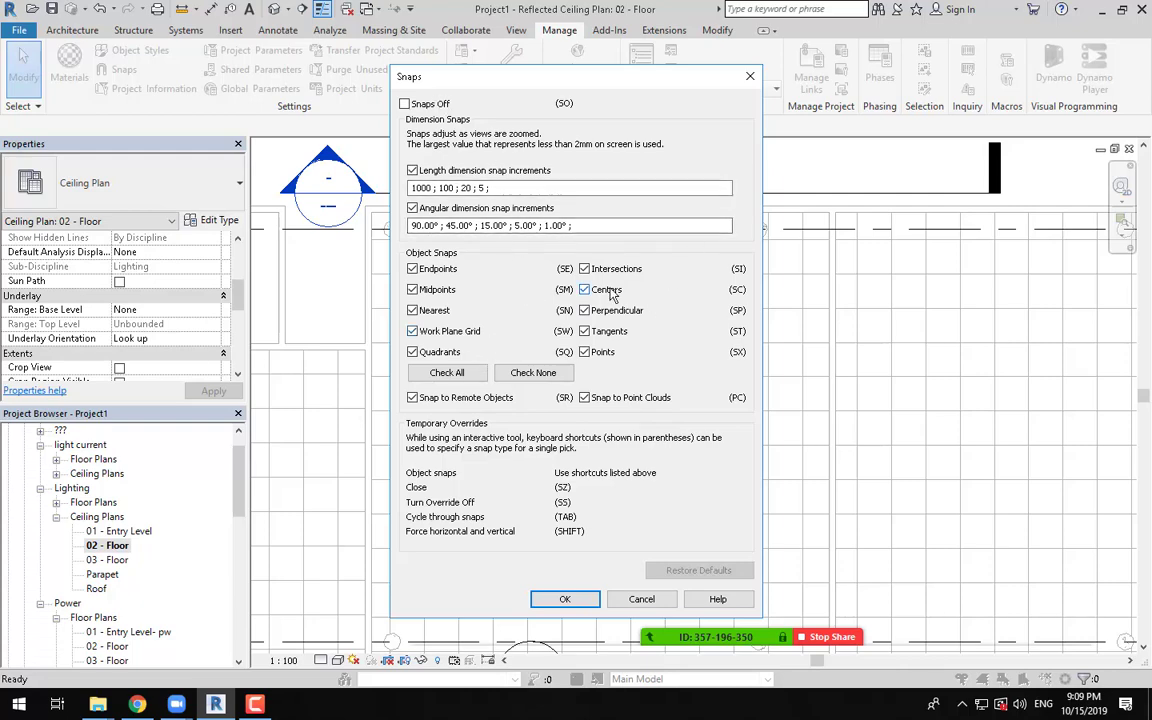
pyautogui.press('Return')
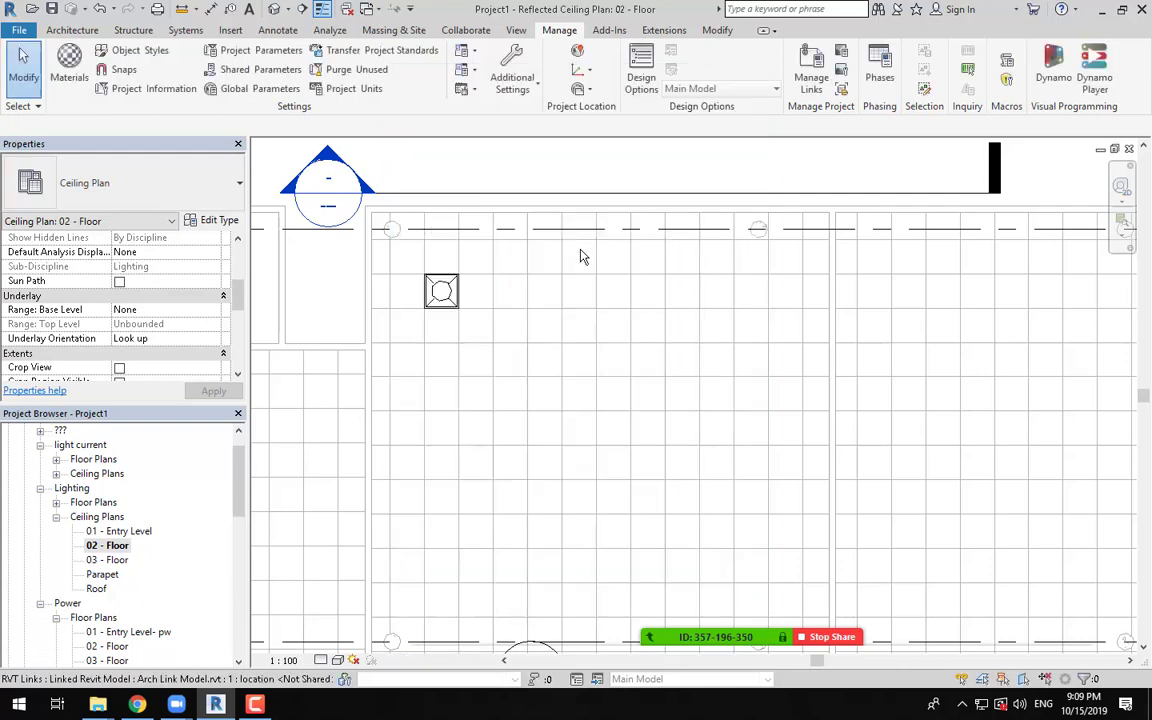
pyautogui.scroll(2, 415, 255)
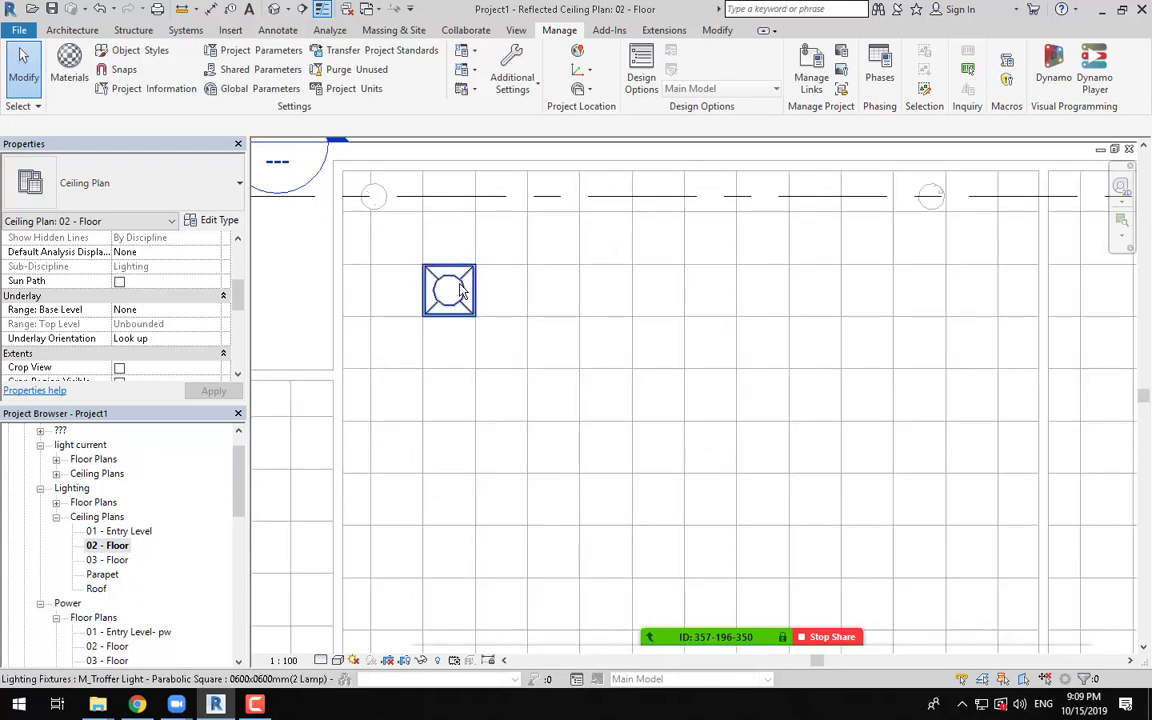
pyautogui.click(462, 290)
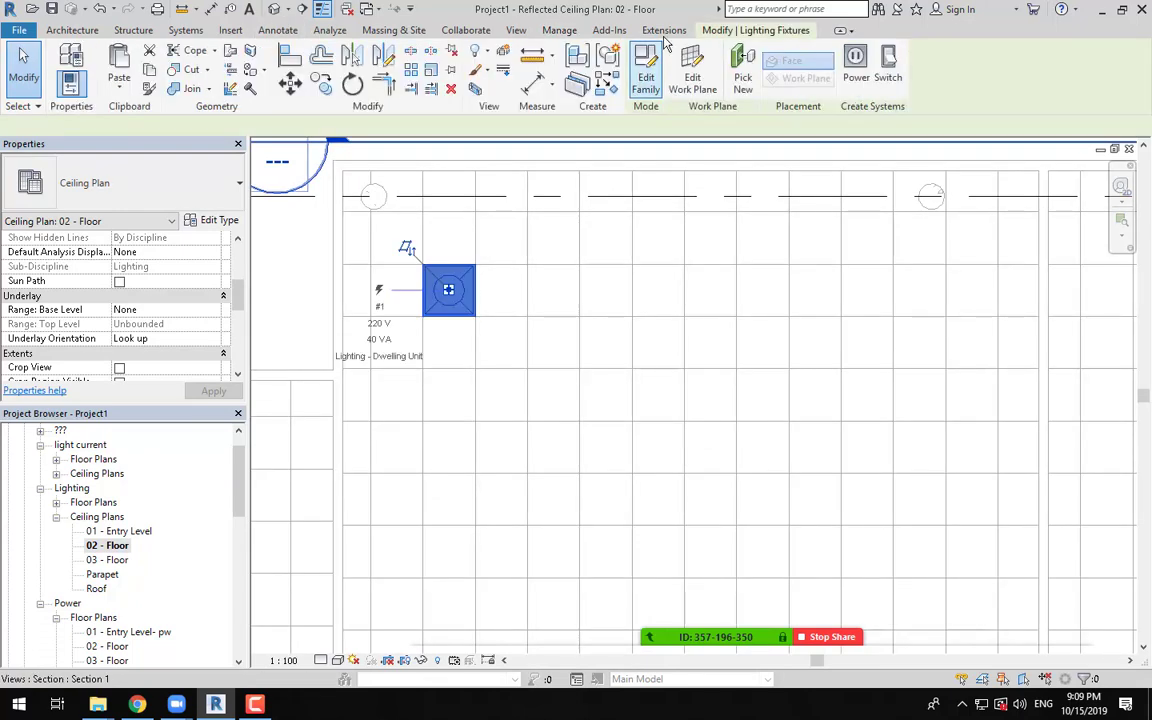
pyautogui.click(292, 88)
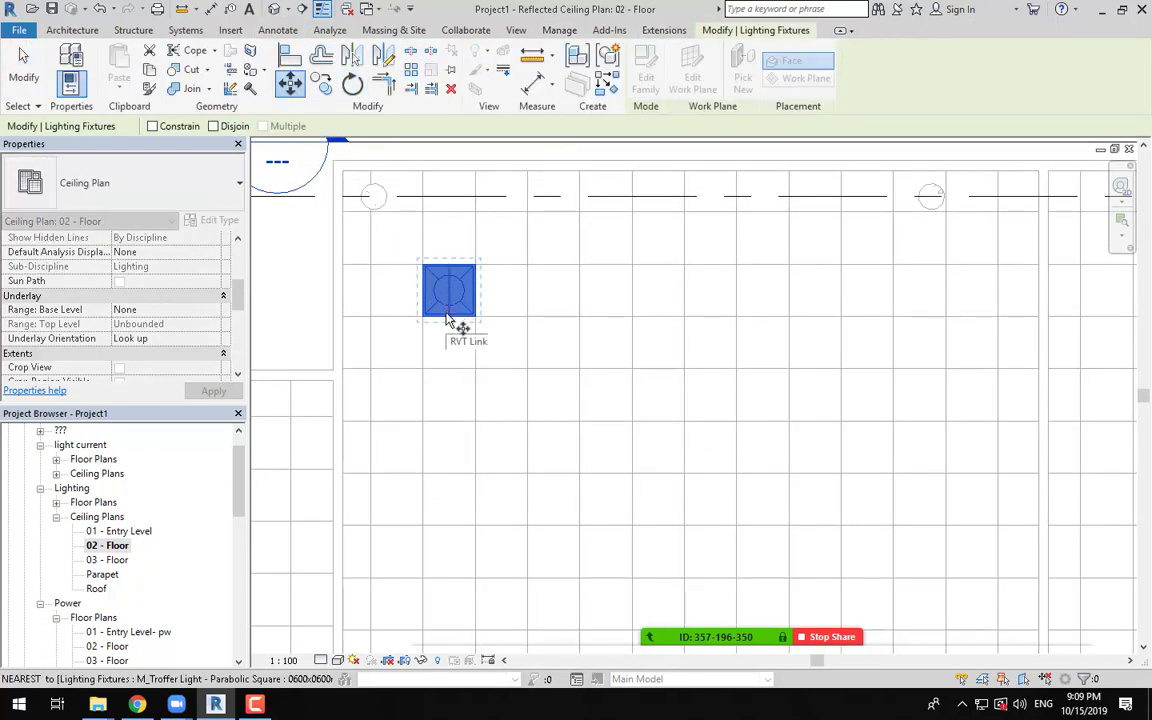
pyautogui.click(447, 317)
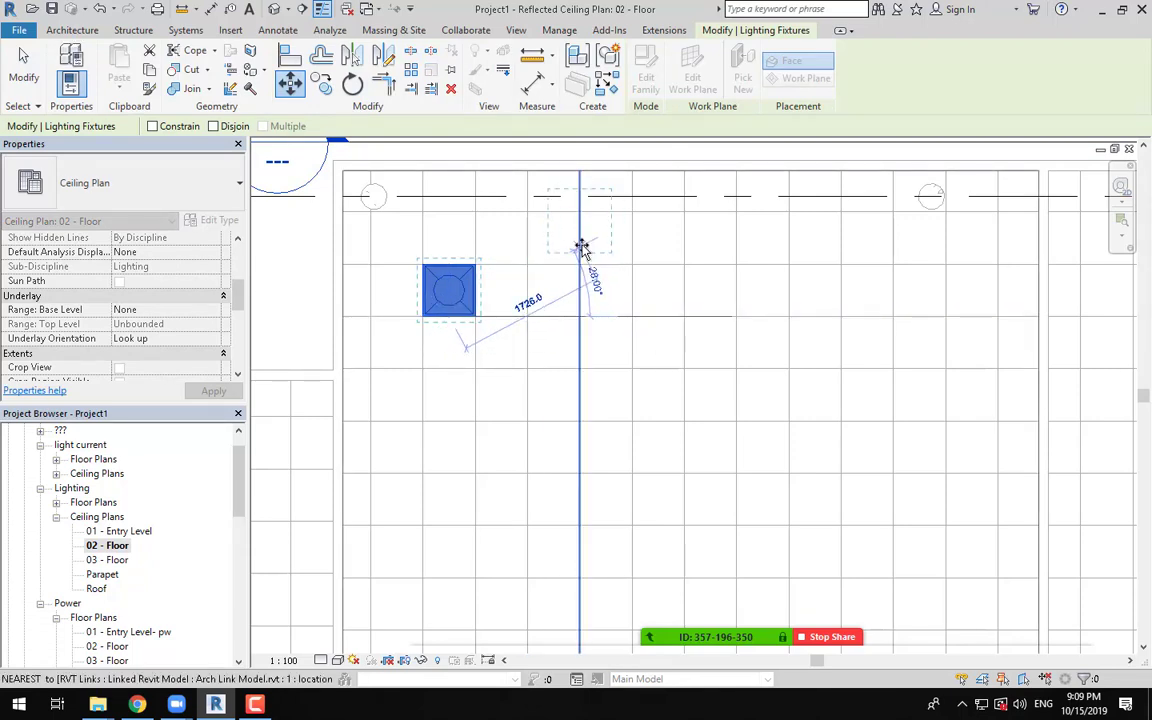
pyautogui.press('Escape')
pyautogui.press('Escape')
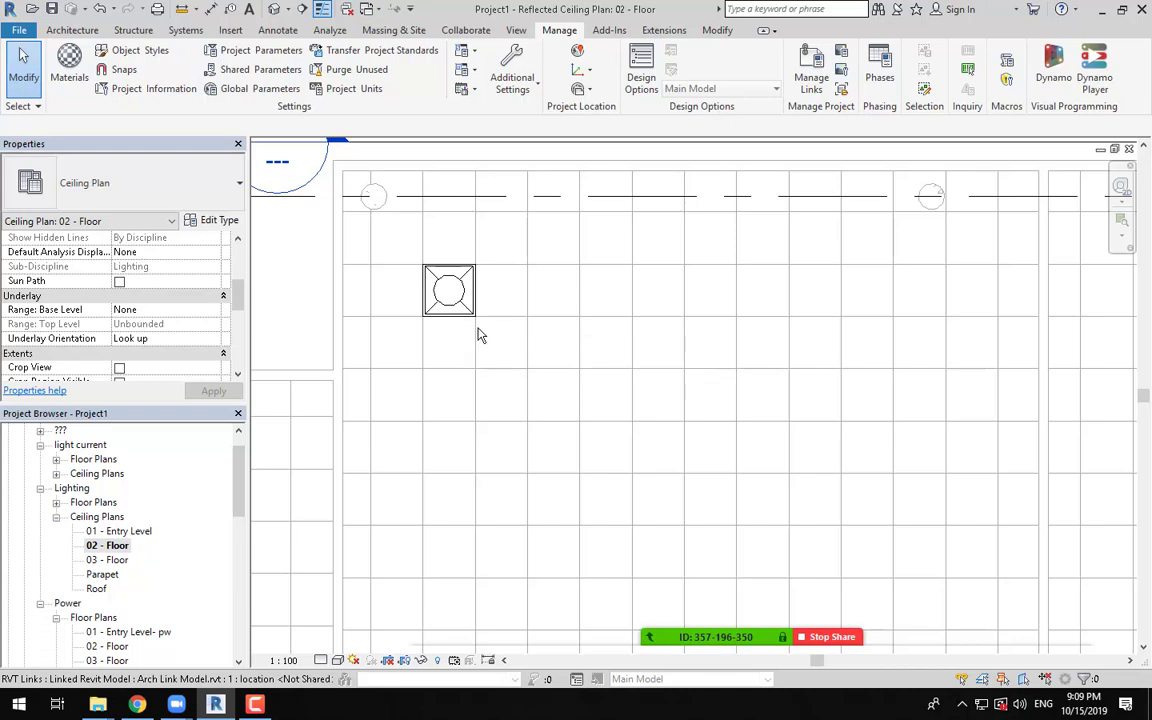
# Step: Copy the troffer light three times along its row with Constrain and Multiple enabled, spacing the copies 1828.8 mm apart on the ceiling grid
pyautogui.scroll(-4, 526, 321)
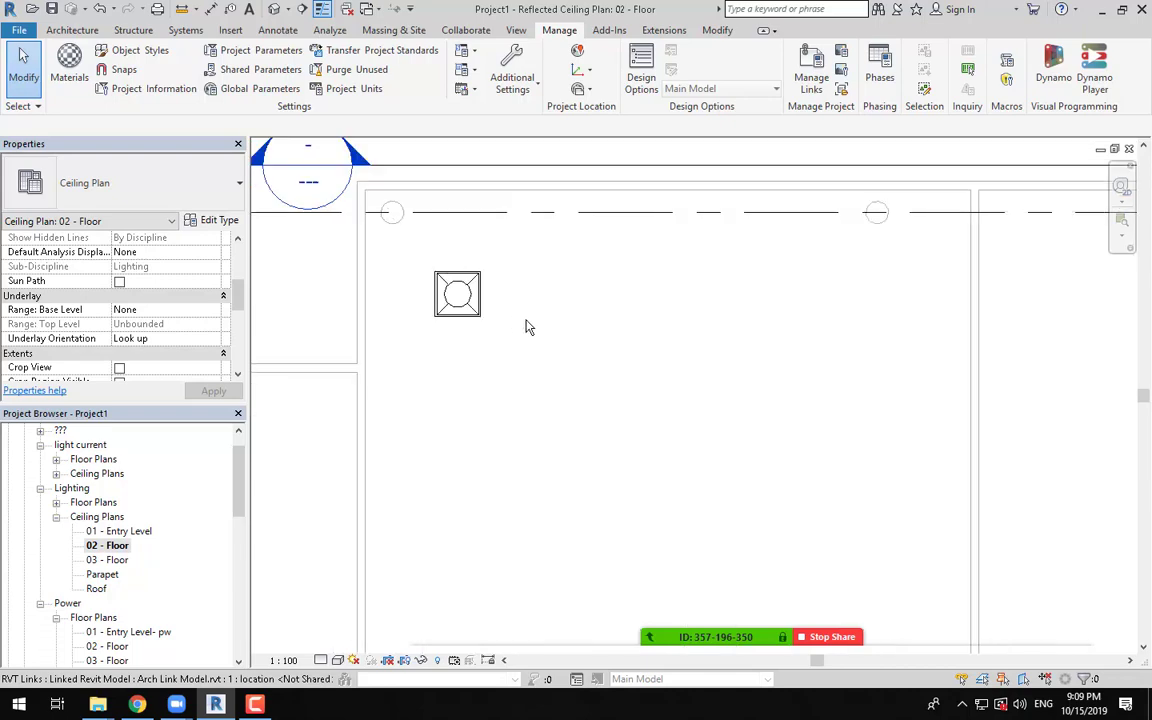
pyautogui.moveTo(588, 345); pyautogui.dragTo(525, 316, button='middle')
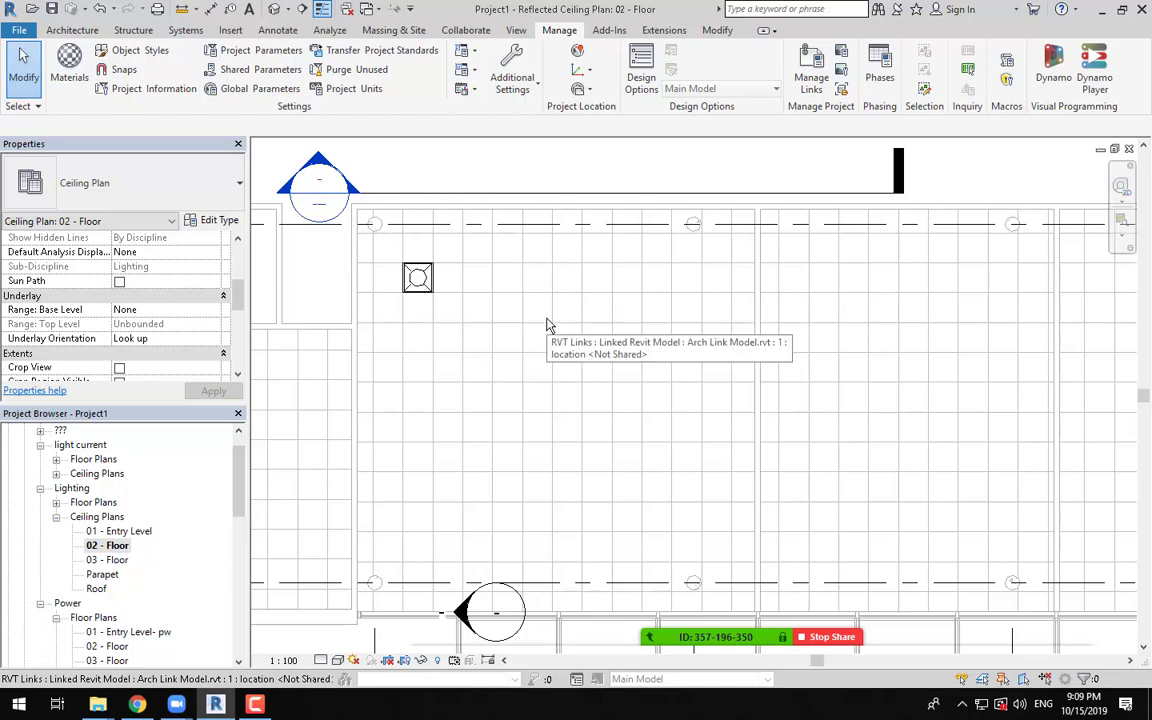
pyautogui.click(418, 276)
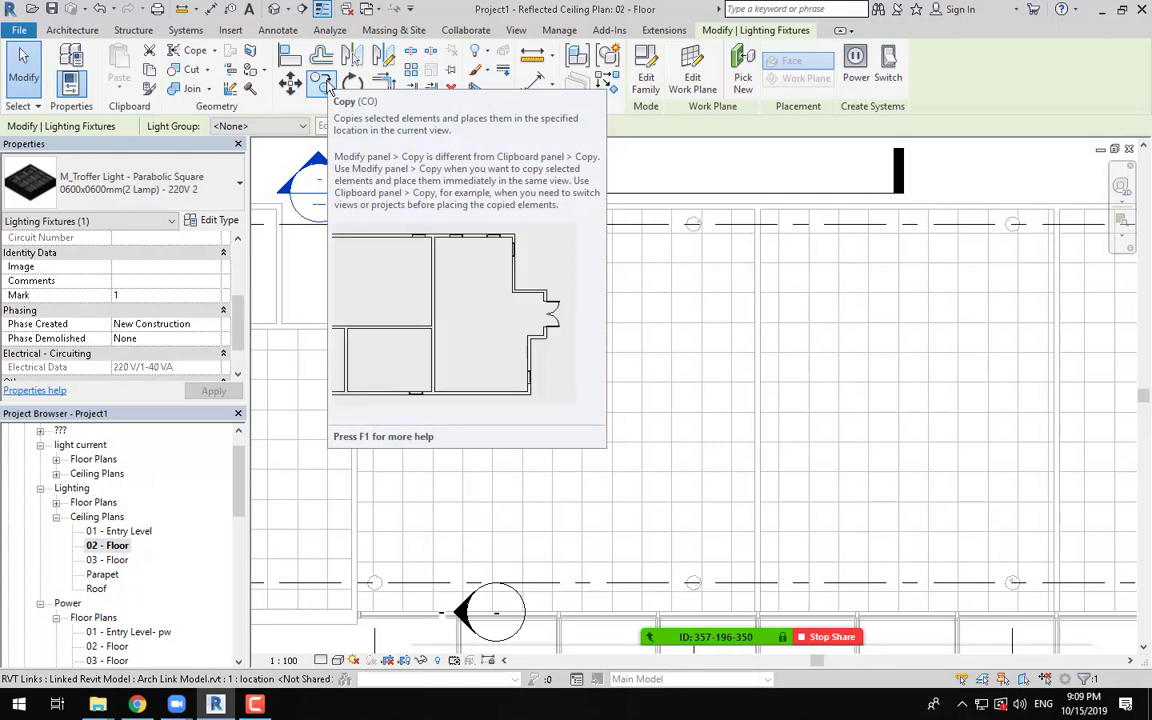
pyautogui.click(325, 86)
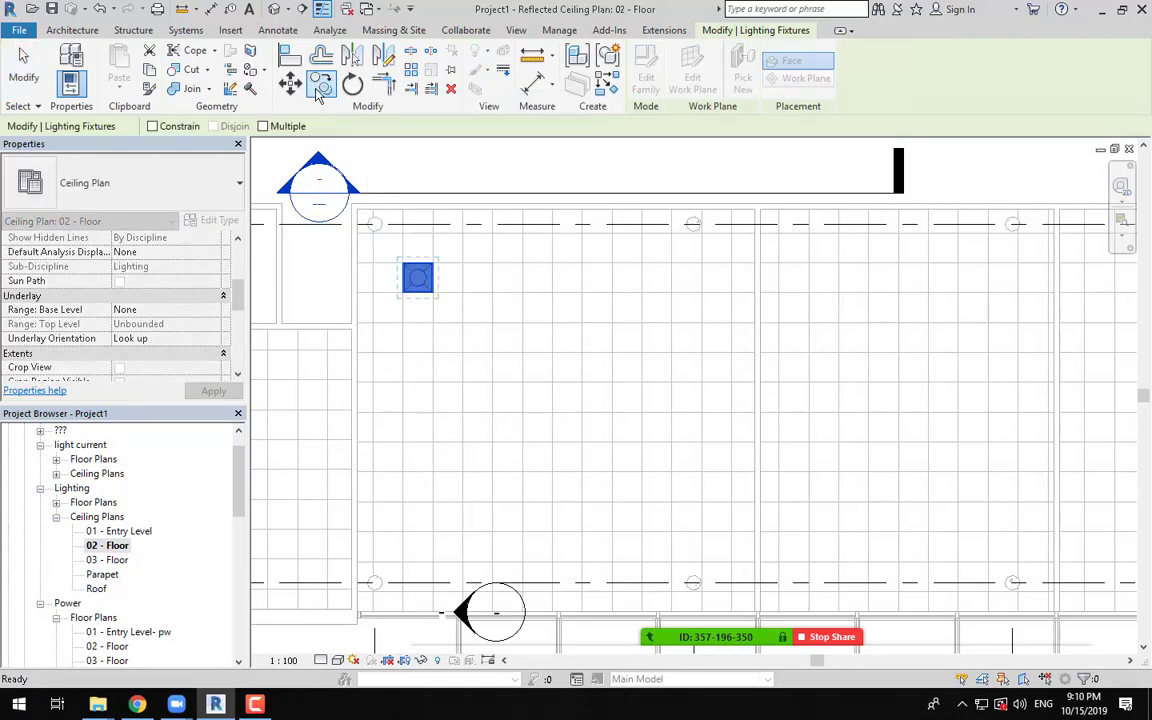
pyautogui.click(152, 127)
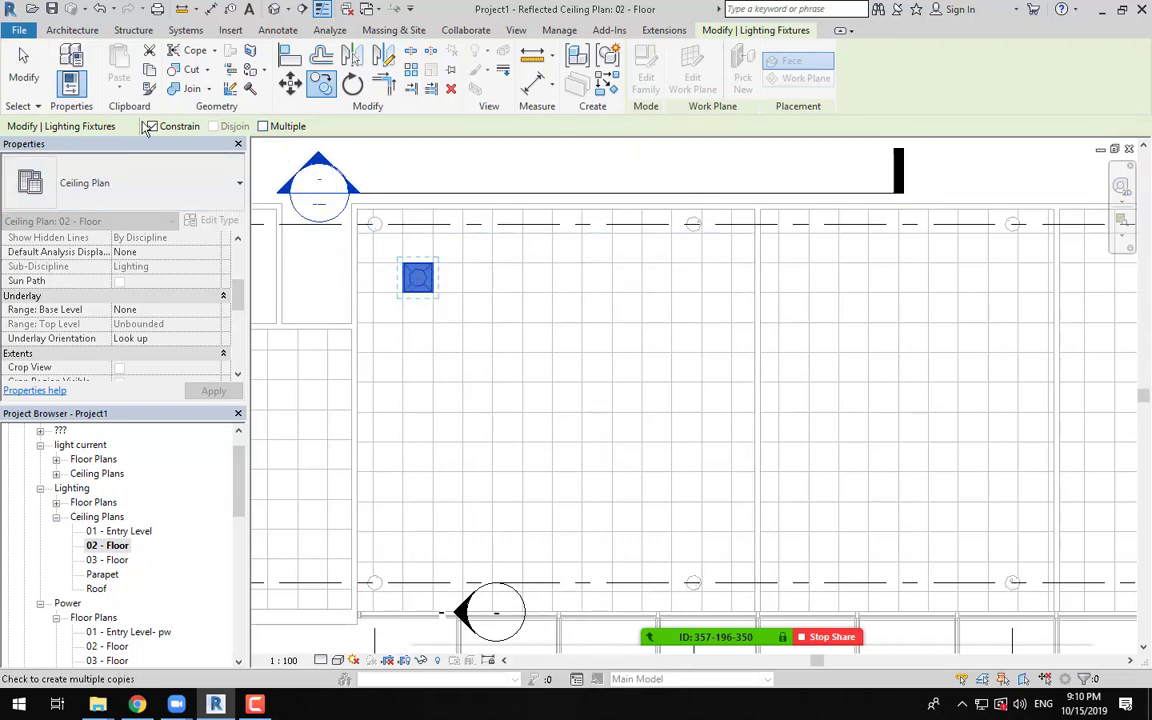
pyautogui.click(263, 127)
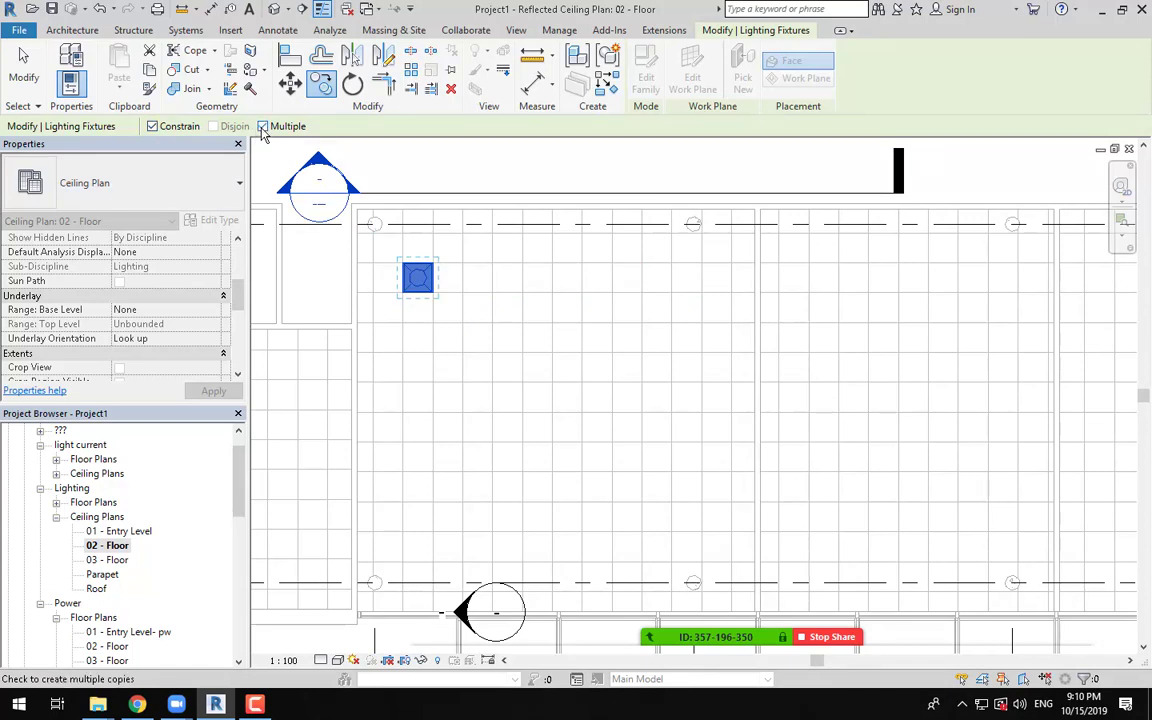
pyautogui.click(402, 292)
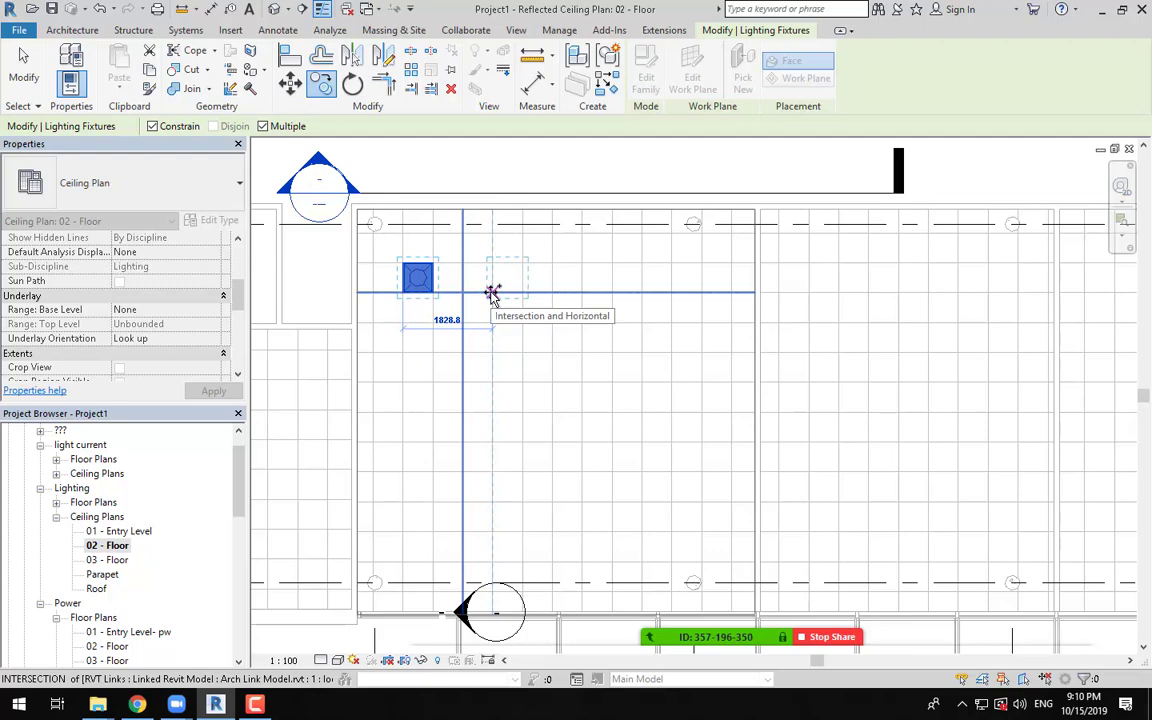
pyautogui.click(493, 292)
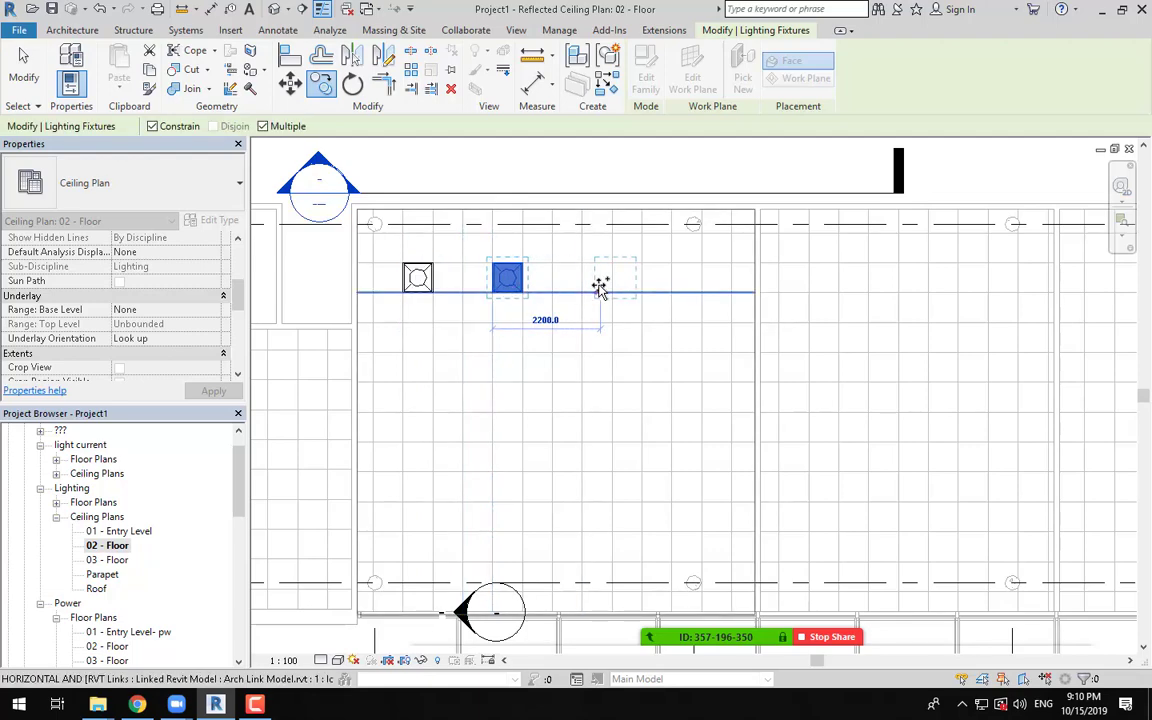
pyautogui.click(585, 292)
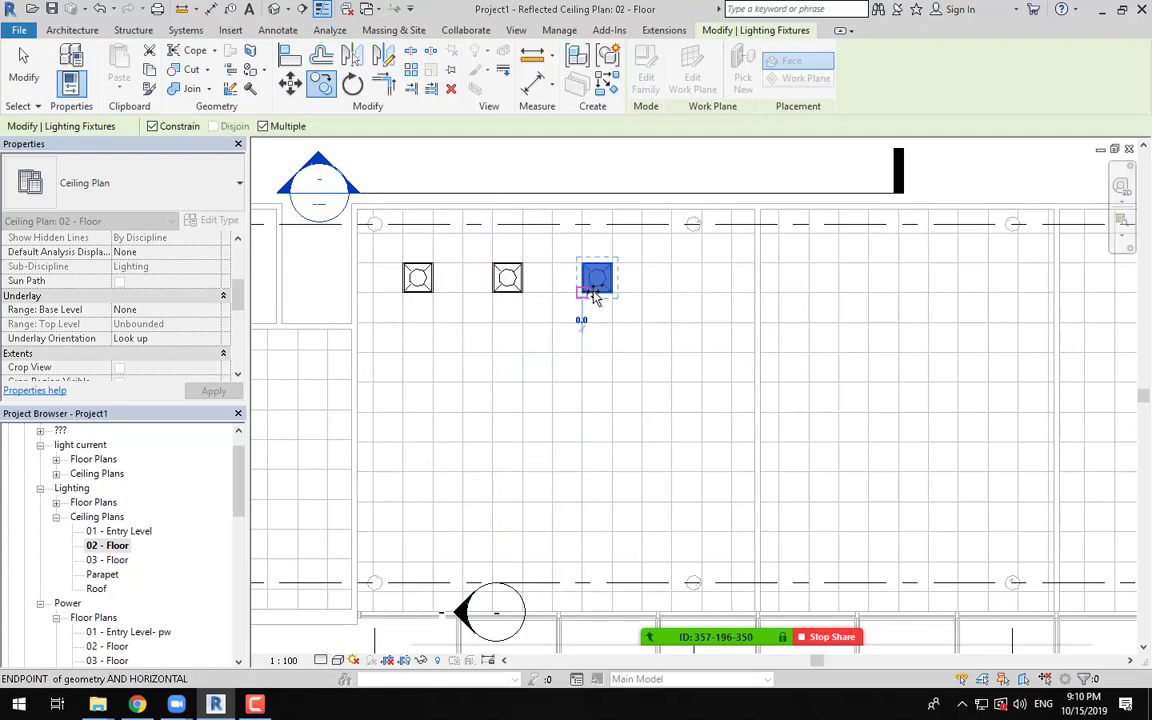
pyautogui.click(672, 292)
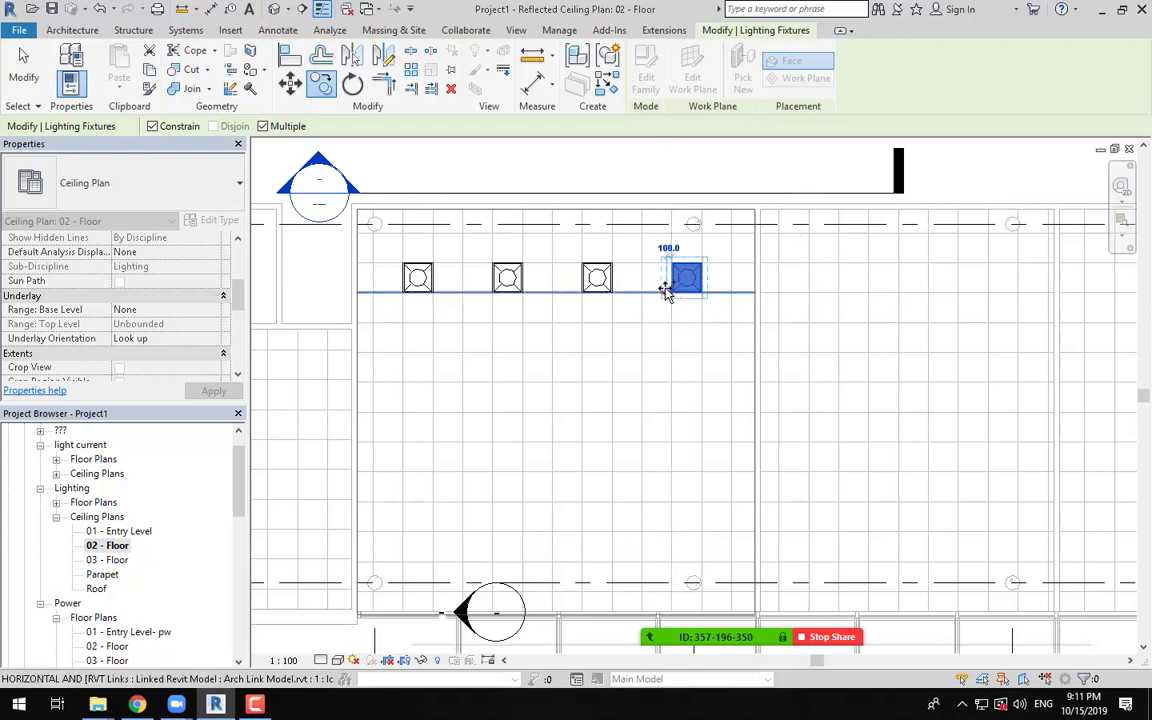
pyautogui.click(152, 126)
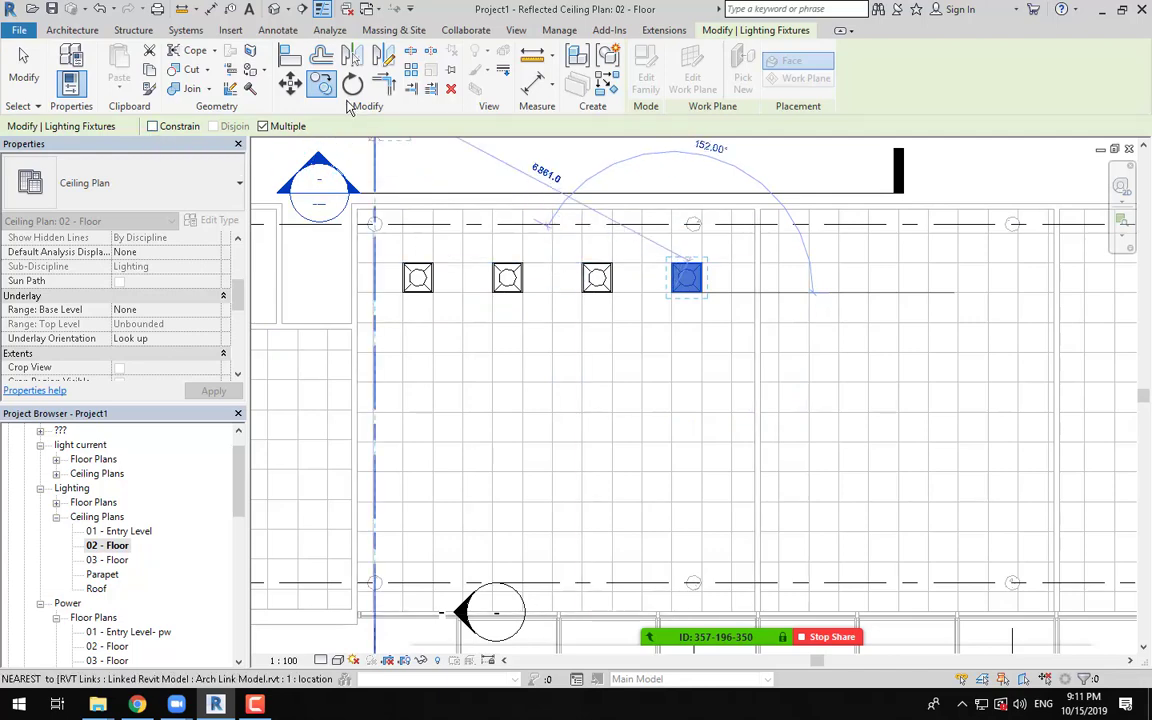
pyautogui.click(670, 306)
pyautogui.press('Escape')
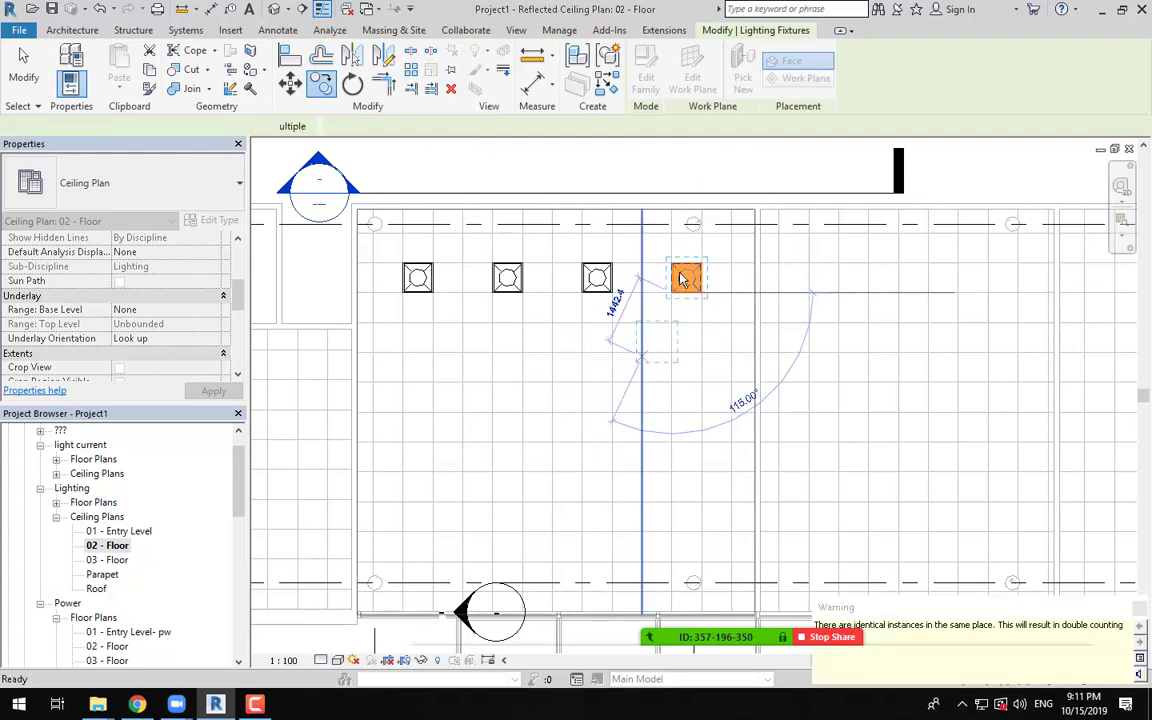
pyautogui.press('Escape')
pyautogui.click(686, 277)
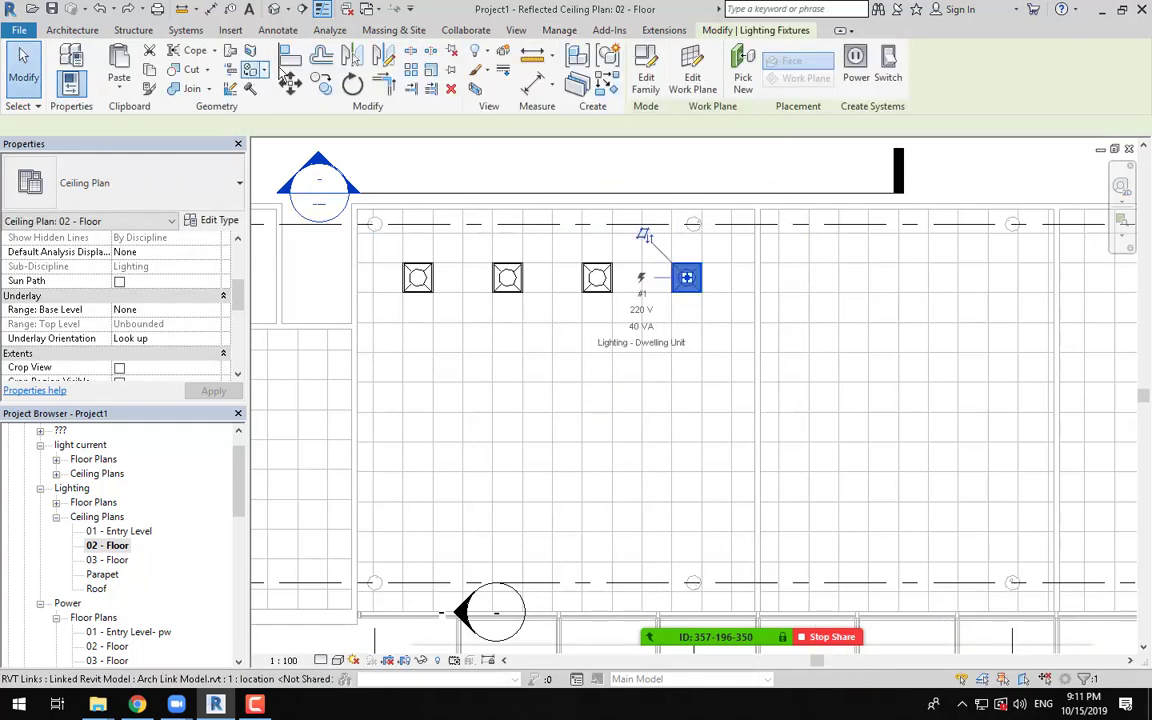
pyautogui.press('c')
pyautogui.press('o')
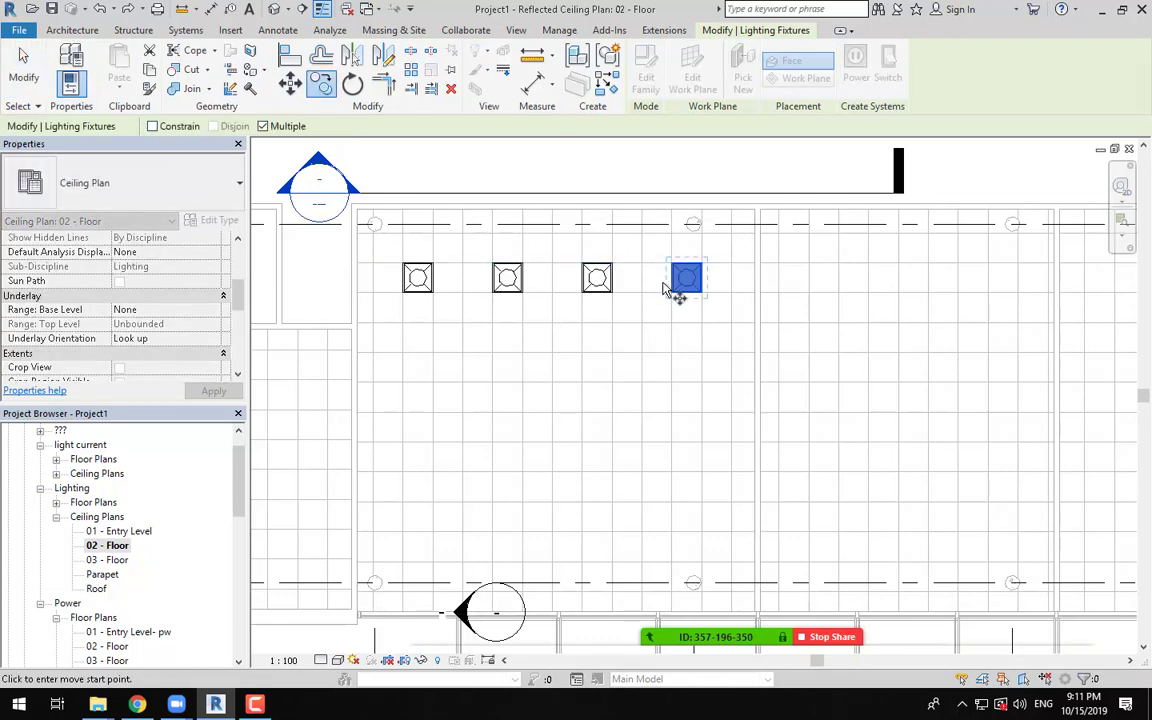
pyautogui.click(671, 295)
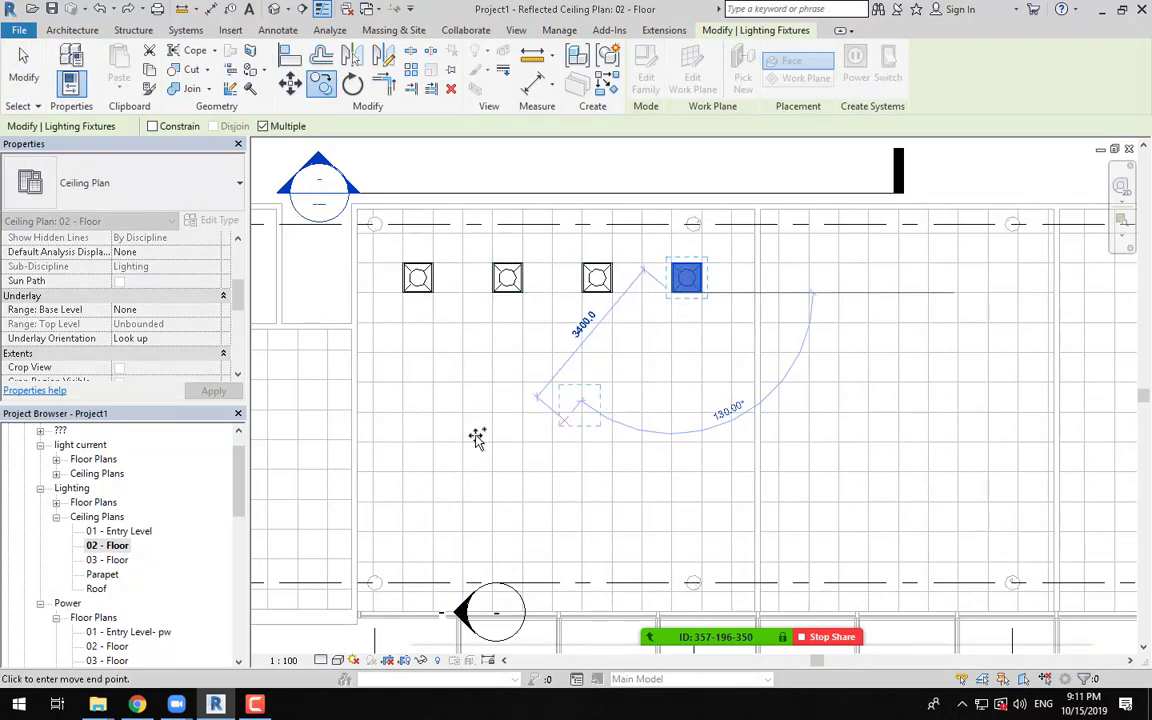
pyautogui.click(152, 126)
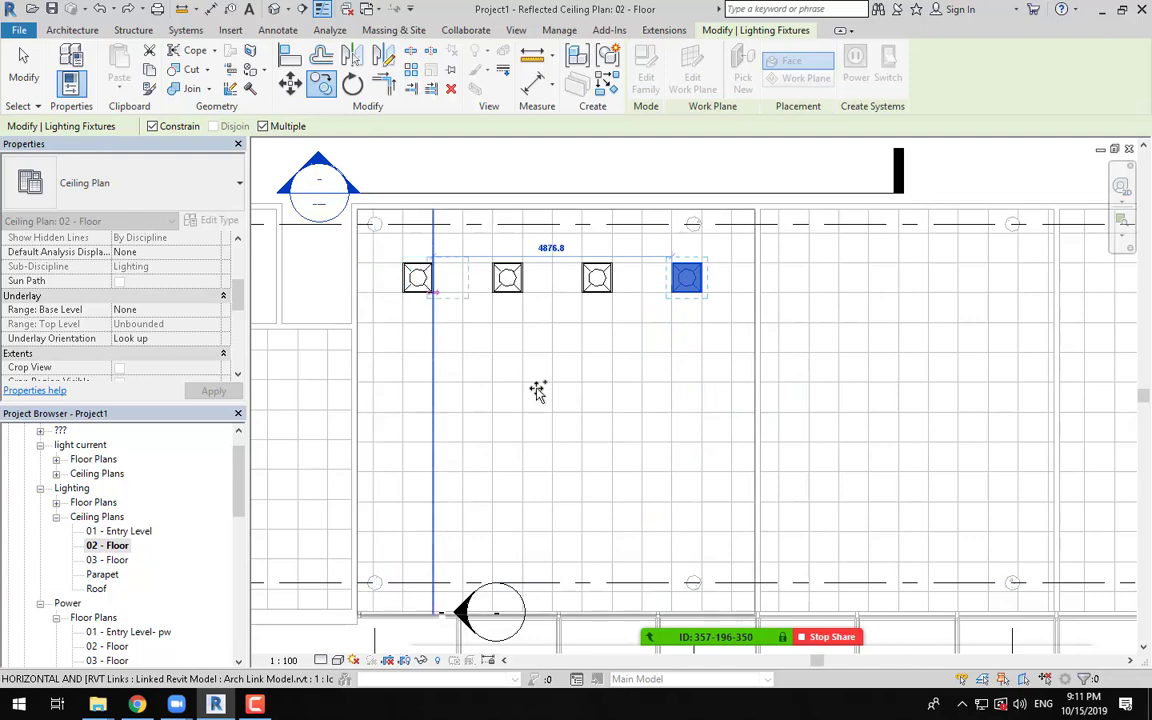
pyautogui.press('Escape')
pyautogui.press('Escape')
# Step: Array the row of four troffer lights vertically down the room as 4 grouped members, using Move To 2nd with 1828.8 mm spacing
pyautogui.moveTo(590, 366); pyautogui.dragTo(488, 373, button='middle')
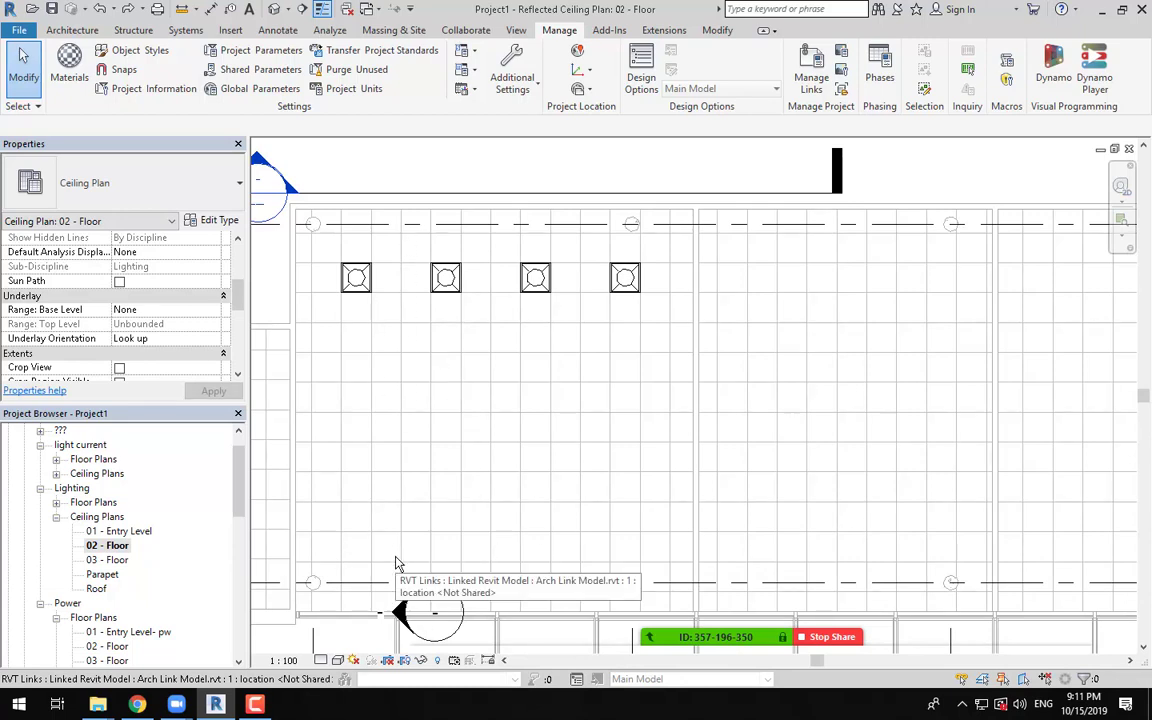
pyautogui.moveTo(325, 252); pyautogui.dragTo(330, 300, button='middle')
pyautogui.moveTo(325, 292); pyautogui.dragTo(695, 373)
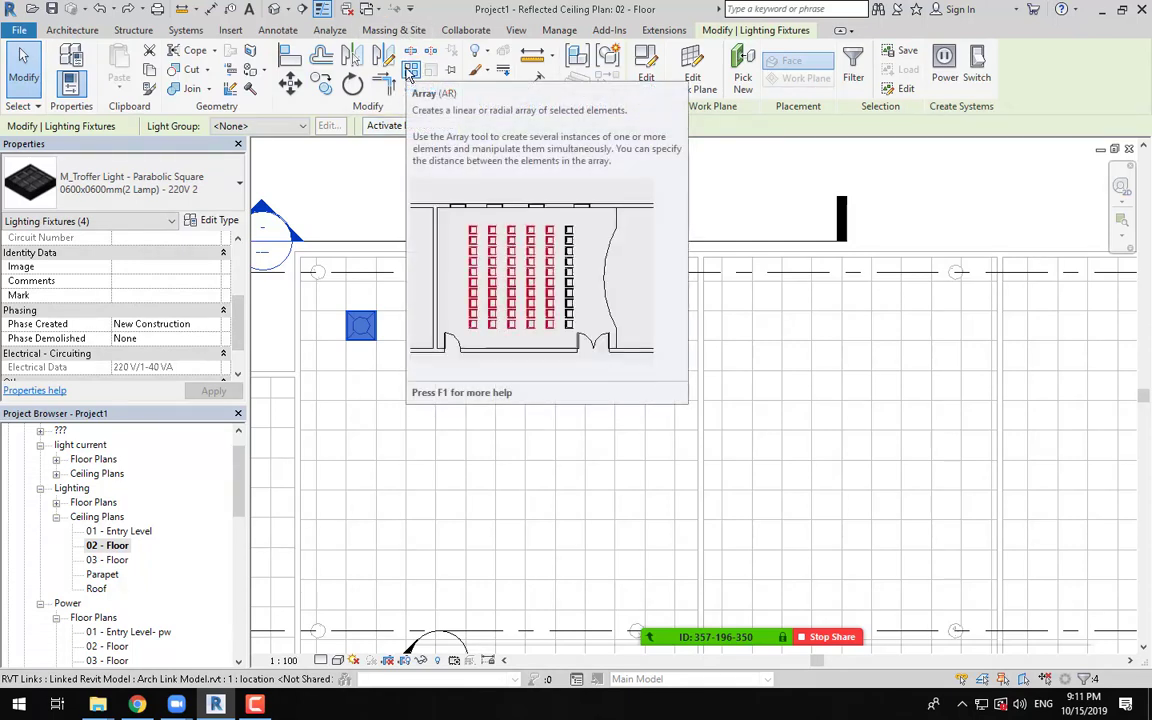
pyautogui.click(411, 74)
pyautogui.moveTo(399, 434); pyautogui.dragTo(390, 370, button='middle')
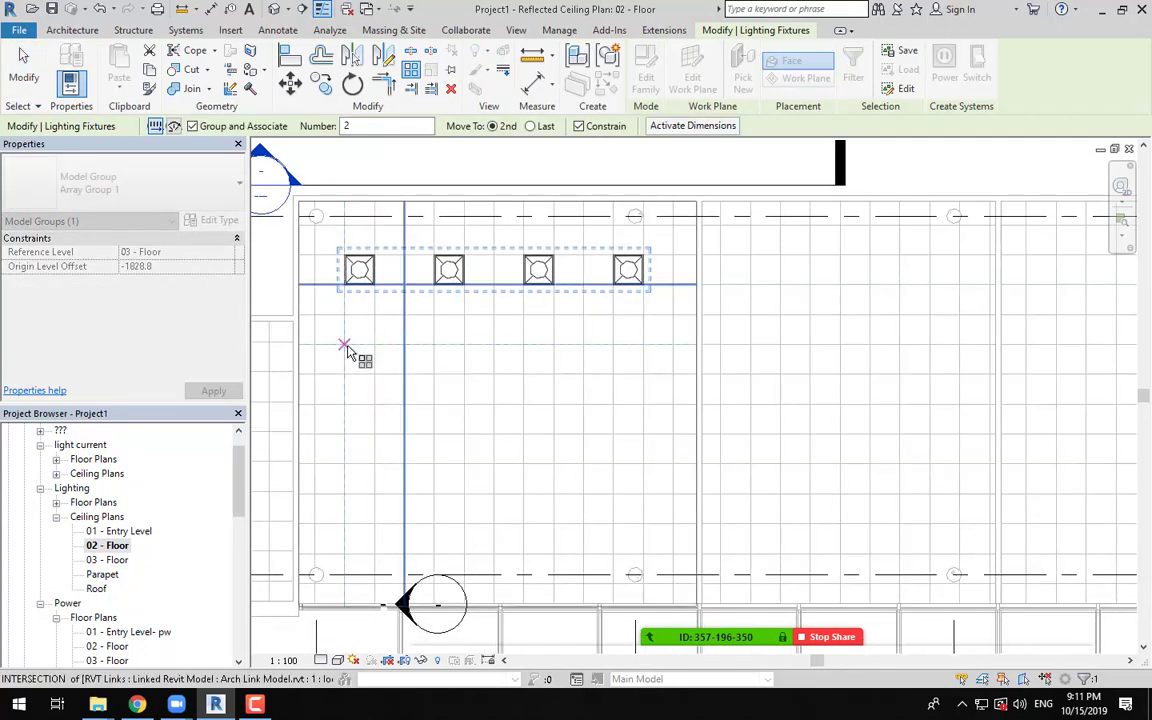
pyautogui.doubleClick(353, 125)
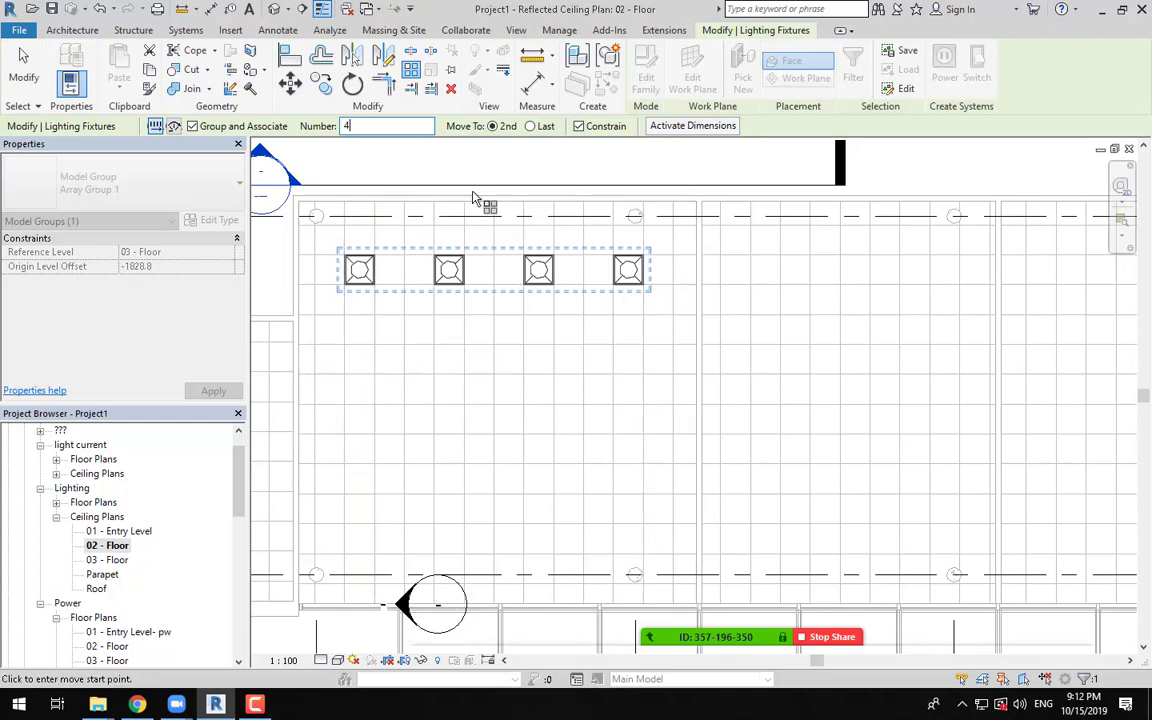
pyautogui.click(535, 128)
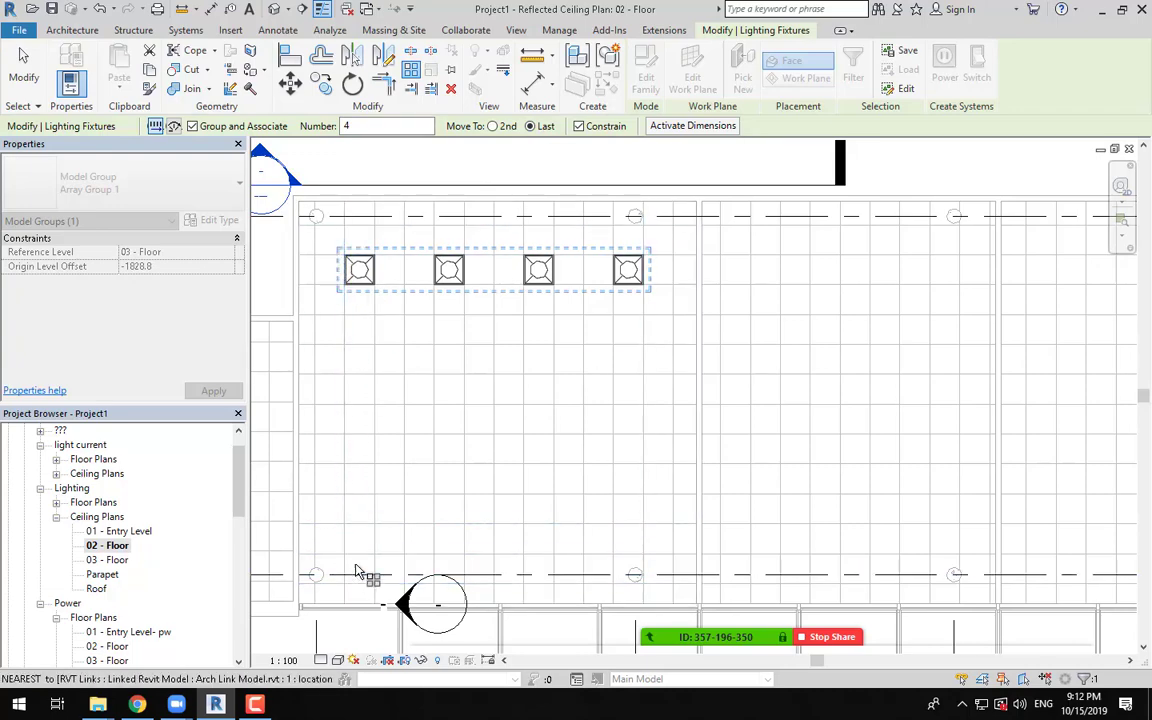
pyautogui.doubleClick(363, 128)
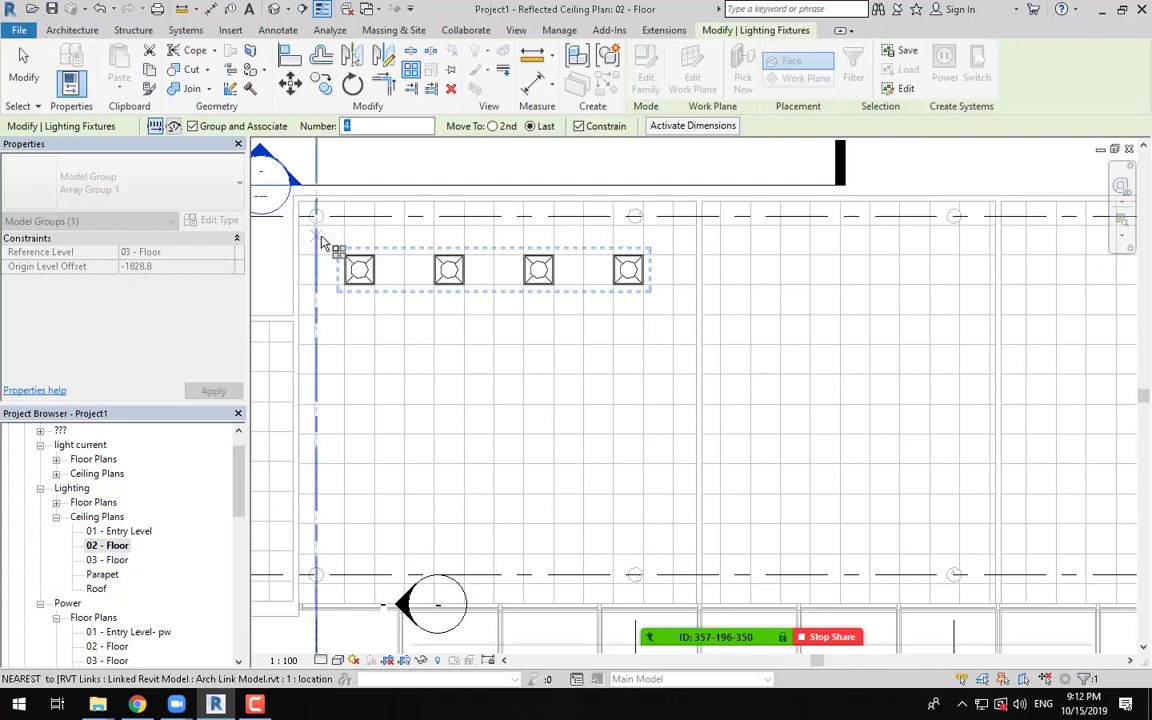
pyautogui.click(494, 128)
pyautogui.click(347, 286)
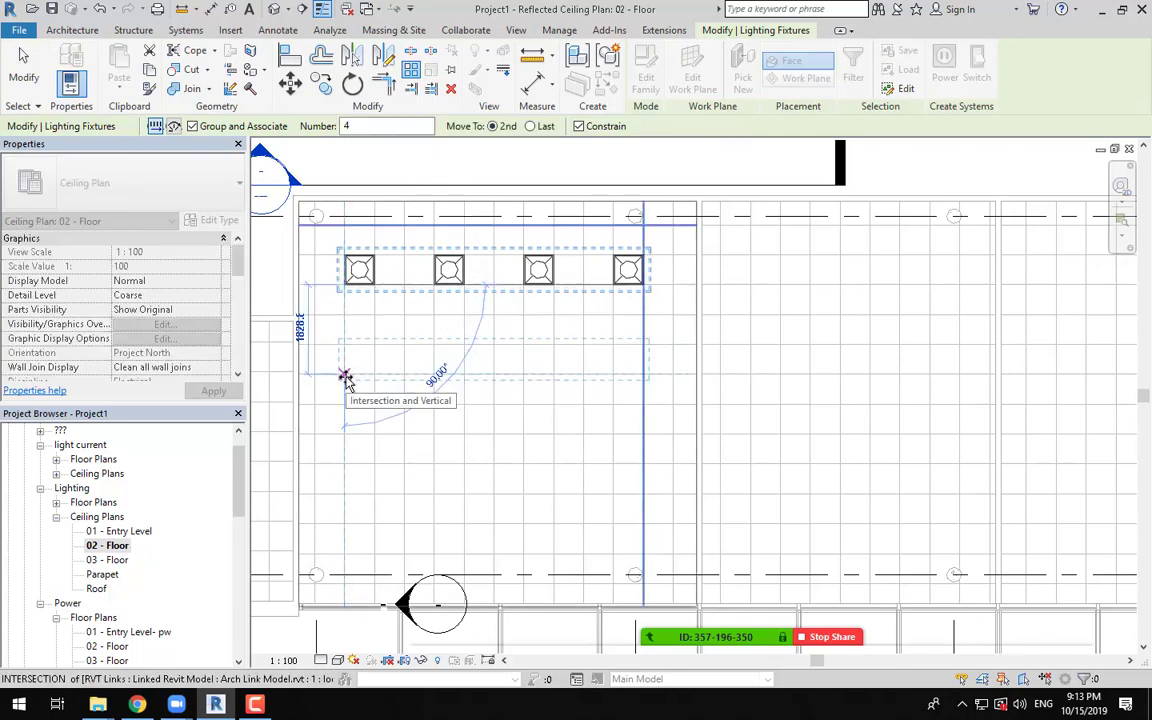
pyautogui.click(345, 377)
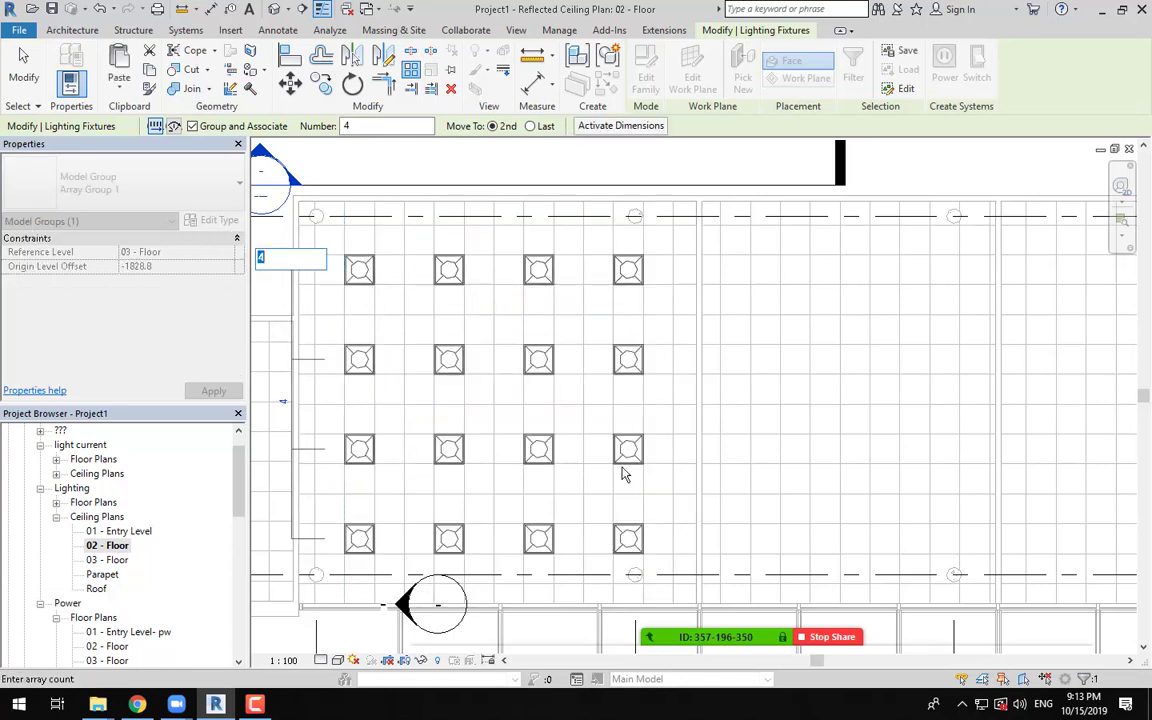
pyautogui.click(650, 318)
# Step: Ungroup all four rows of the arrayed troffer lights in the first room into individual fixtures
pyautogui.scroll(-2, 650, 318)
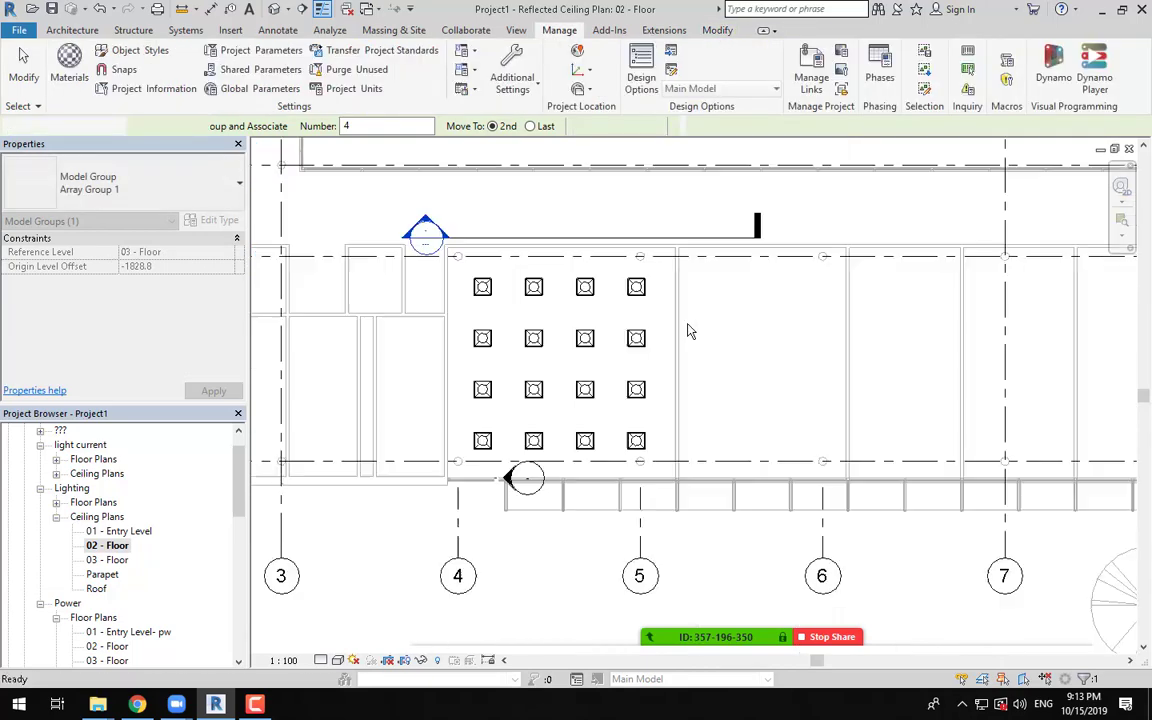
pyautogui.moveTo(676, 339); pyautogui.dragTo(607, 347, button='middle')
pyautogui.scroll(2, 640, 309)
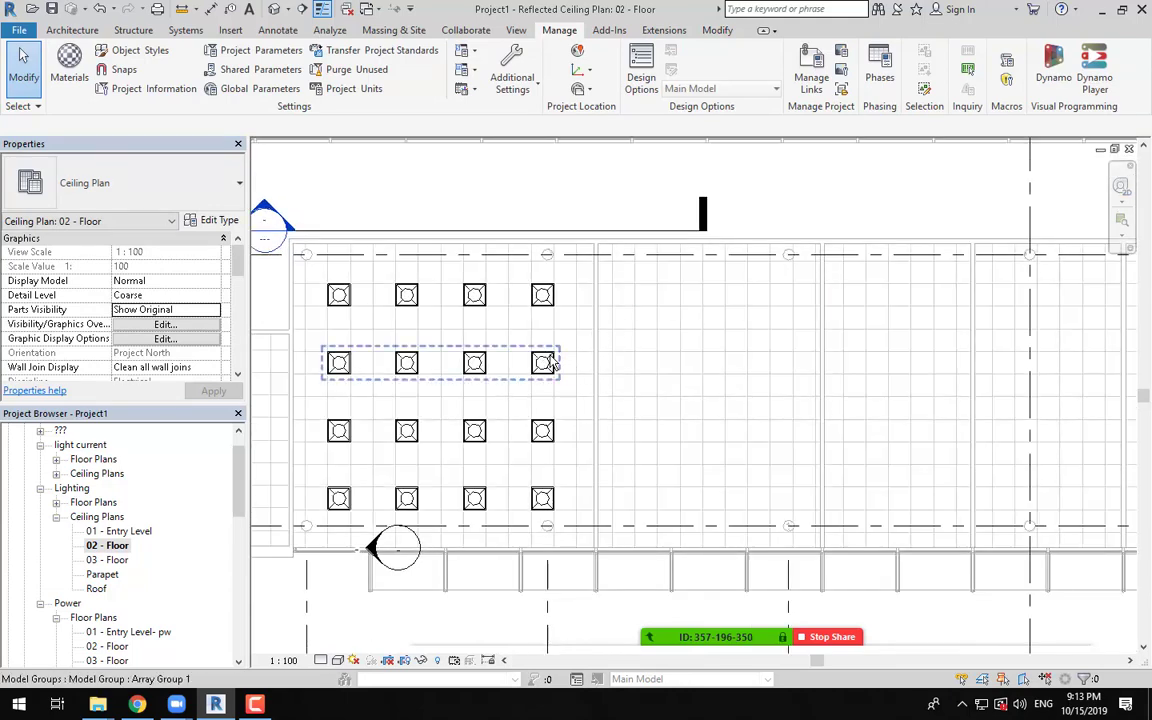
pyautogui.moveTo(549, 363); pyautogui.dragTo(612, 366, button='middle')
pyautogui.moveTo(443, 362); pyautogui.dragTo(481, 357, button='middle')
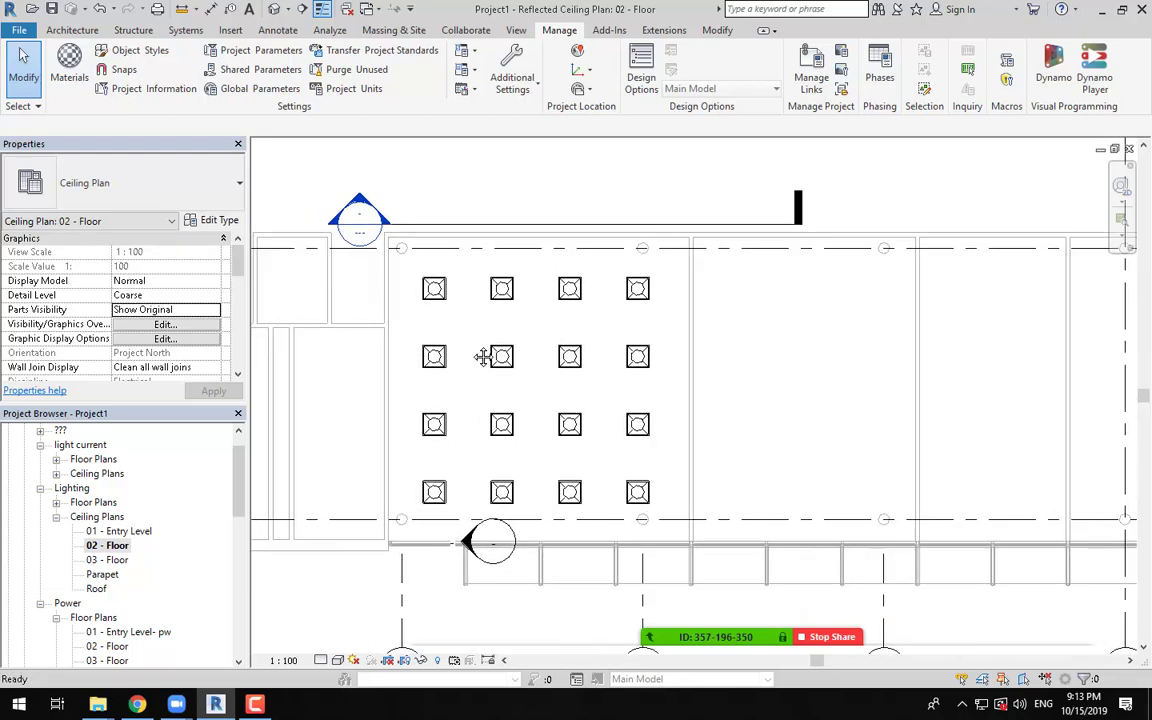
pyautogui.moveTo(447, 319); pyautogui.dragTo(463, 337, button='middle')
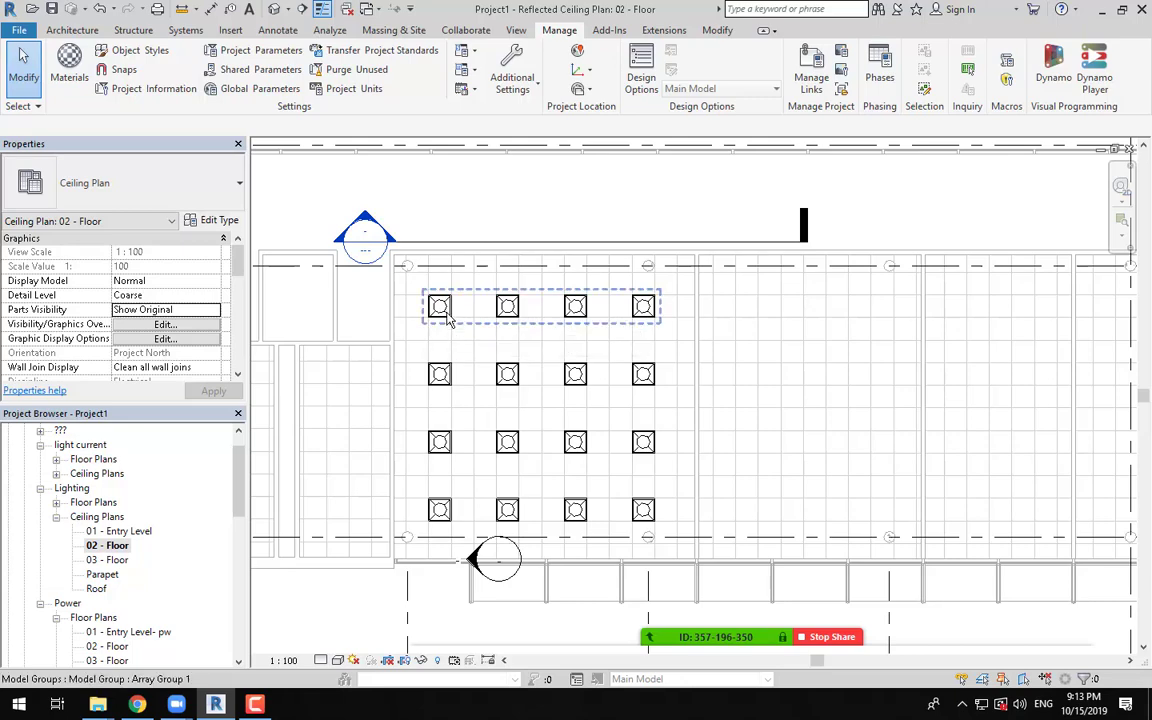
pyautogui.click(447, 318)
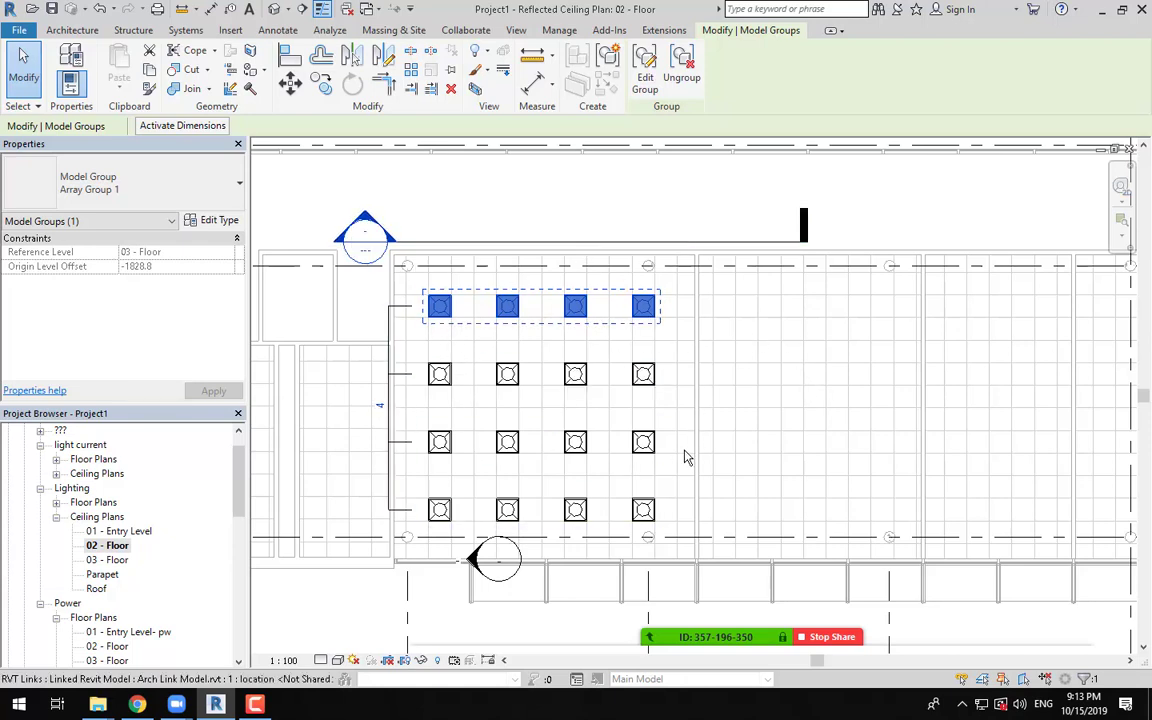
pyautogui.moveTo(414, 191); pyautogui.dragTo(732, 528)
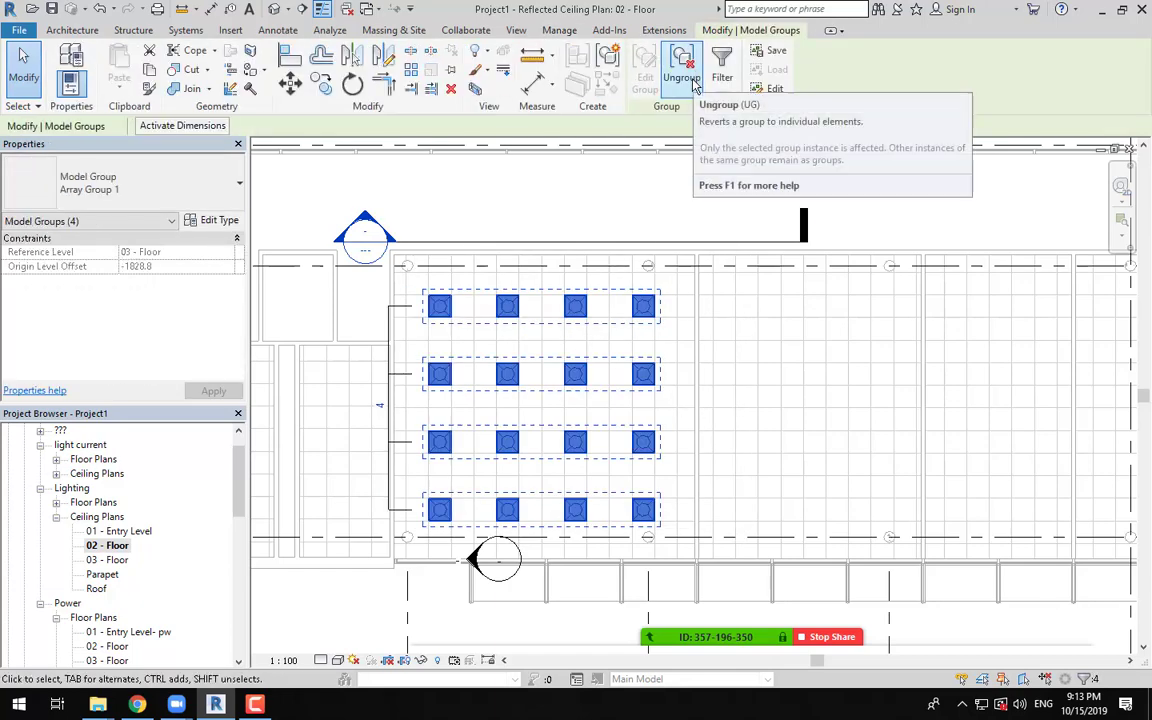
pyautogui.click(693, 80)
pyautogui.click(788, 412)
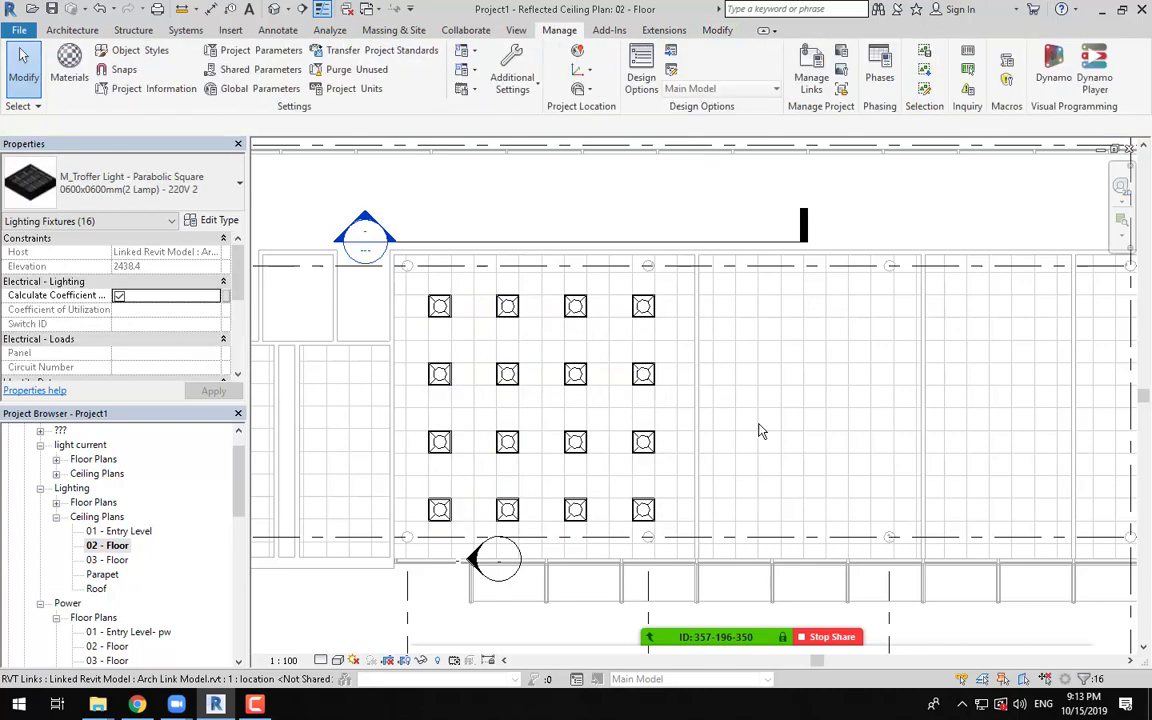
# Step: Place one M_Troffer Light - Parabolic Square 220V 2 fixture on the adjacent room's ceiling face, level with the first room's top row, dismissing the save reminder
pyautogui.moveTo(788, 412); pyautogui.dragTo(571, 419, button='middle')
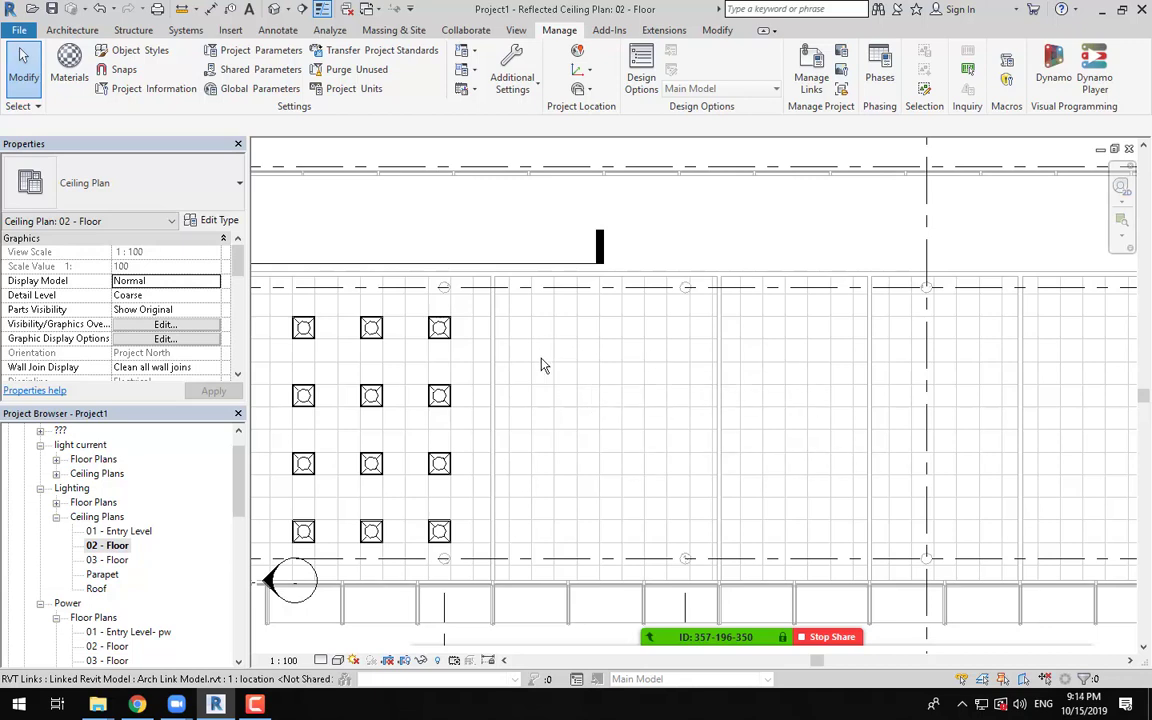
pyautogui.moveTo(558, 363); pyautogui.dragTo(596, 368, button='middle')
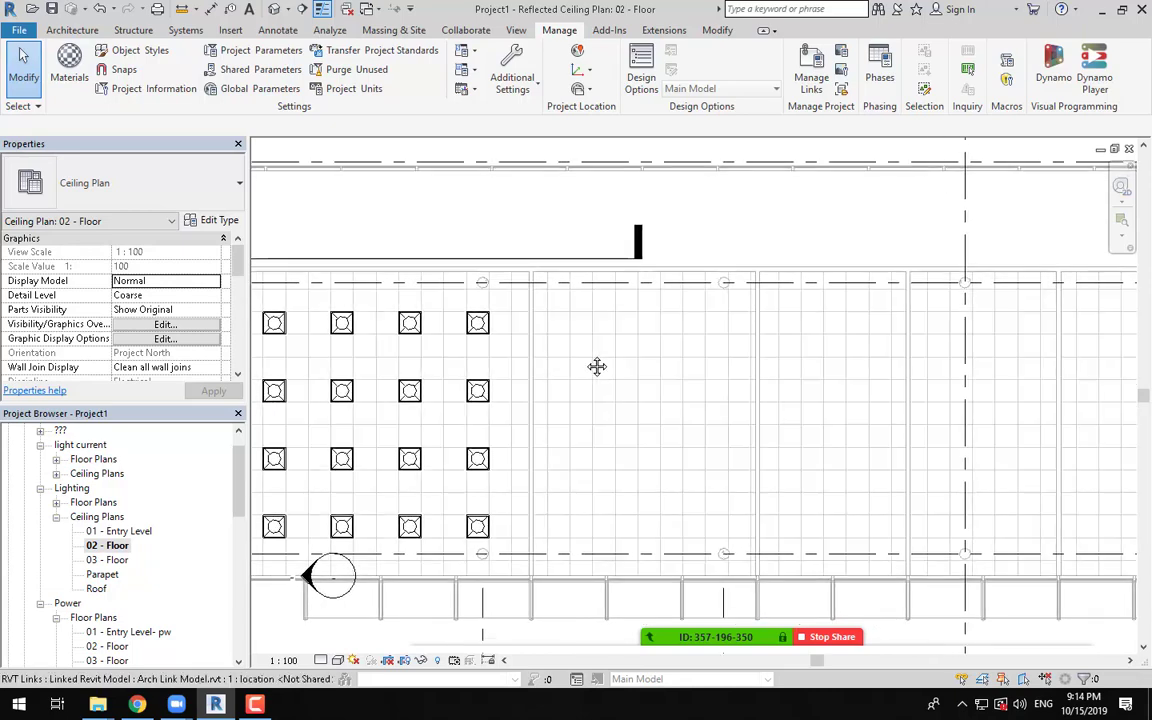
pyautogui.click(185, 29)
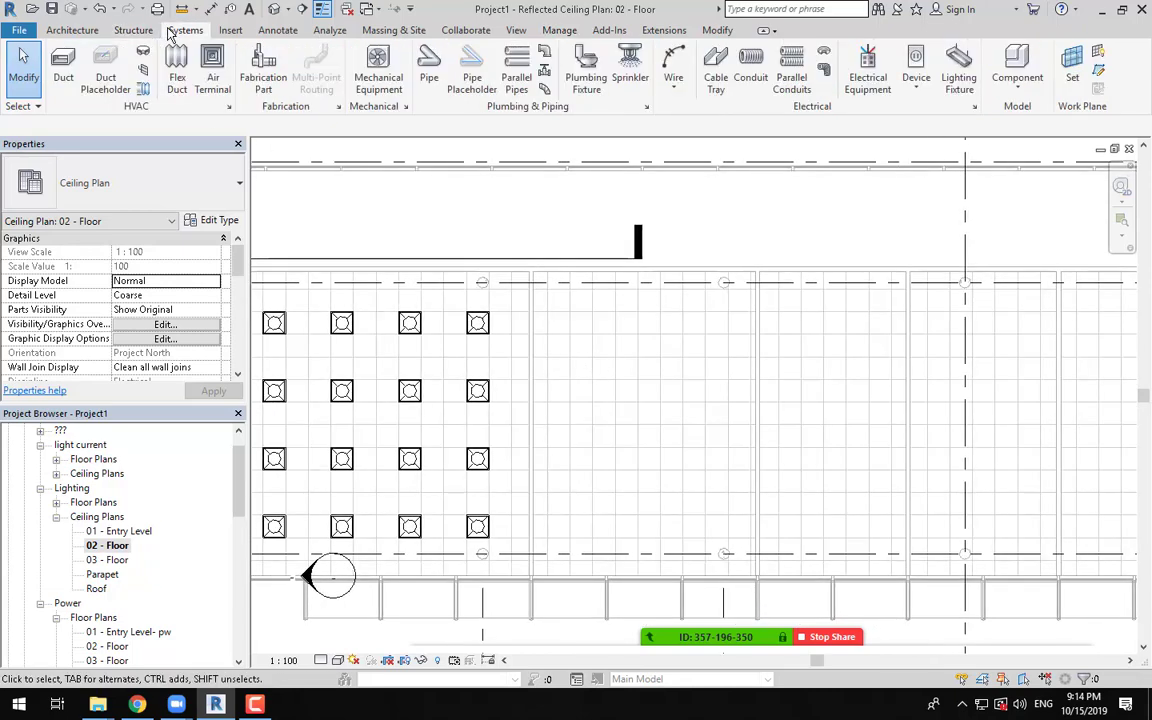
pyautogui.click(958, 86)
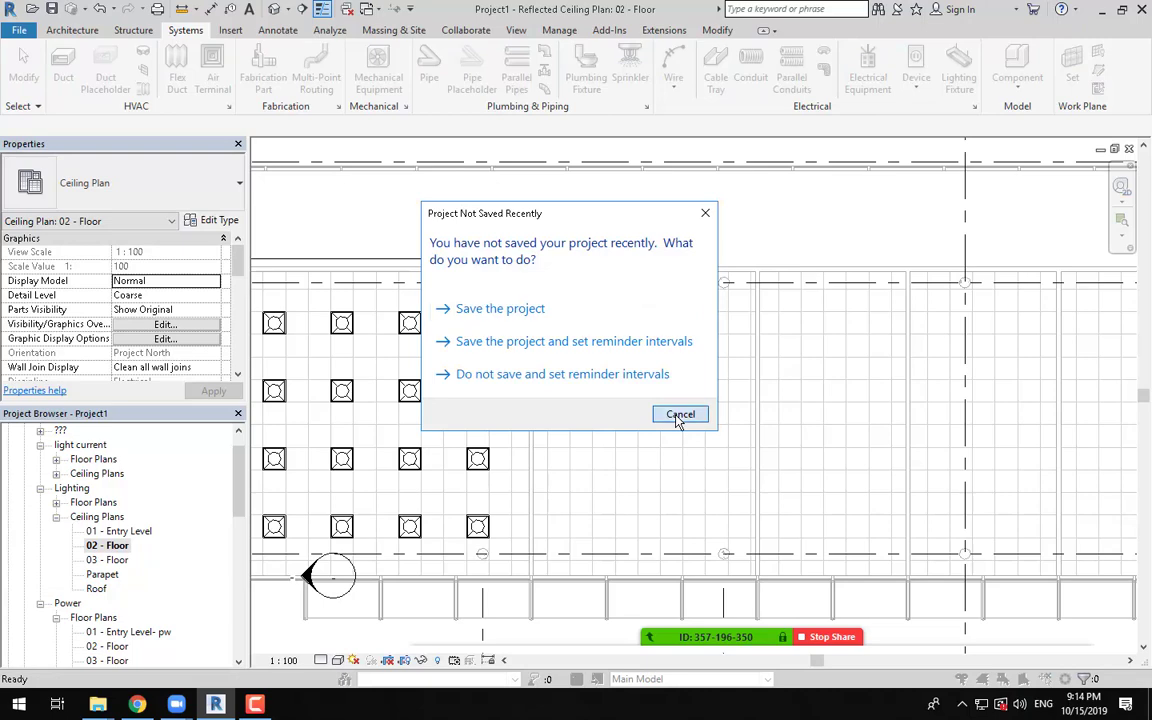
pyautogui.click(679, 415)
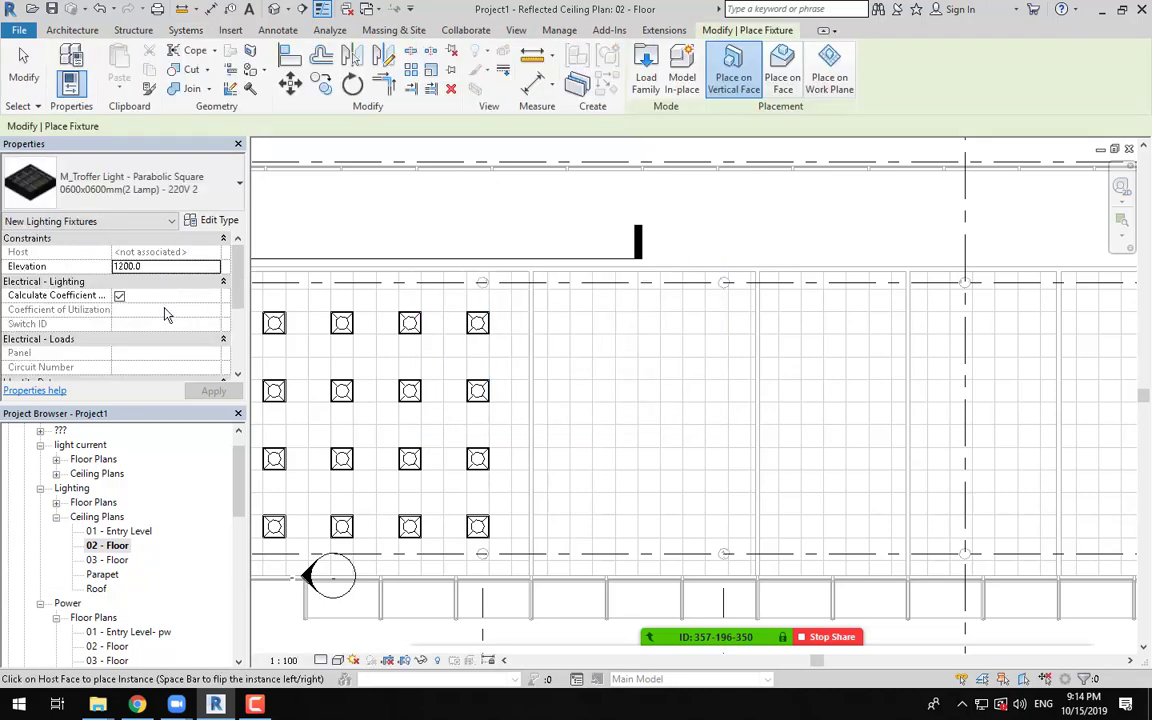
pyautogui.click(783, 85)
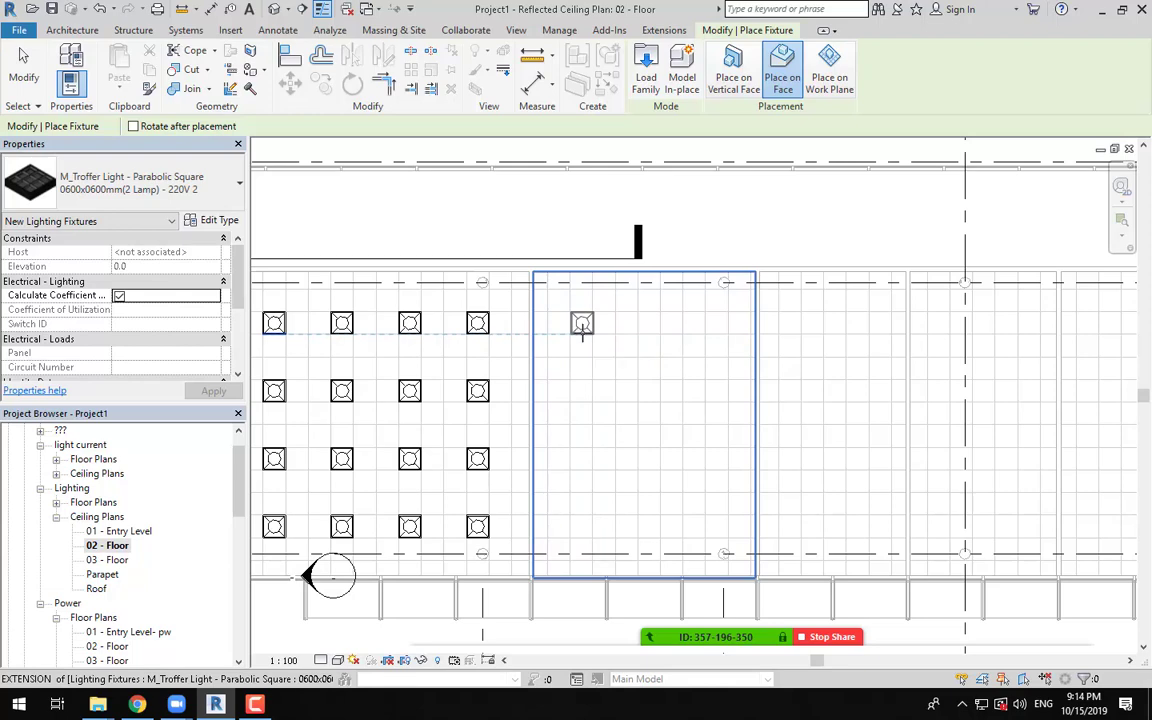
pyautogui.scroll(3, 582, 323)
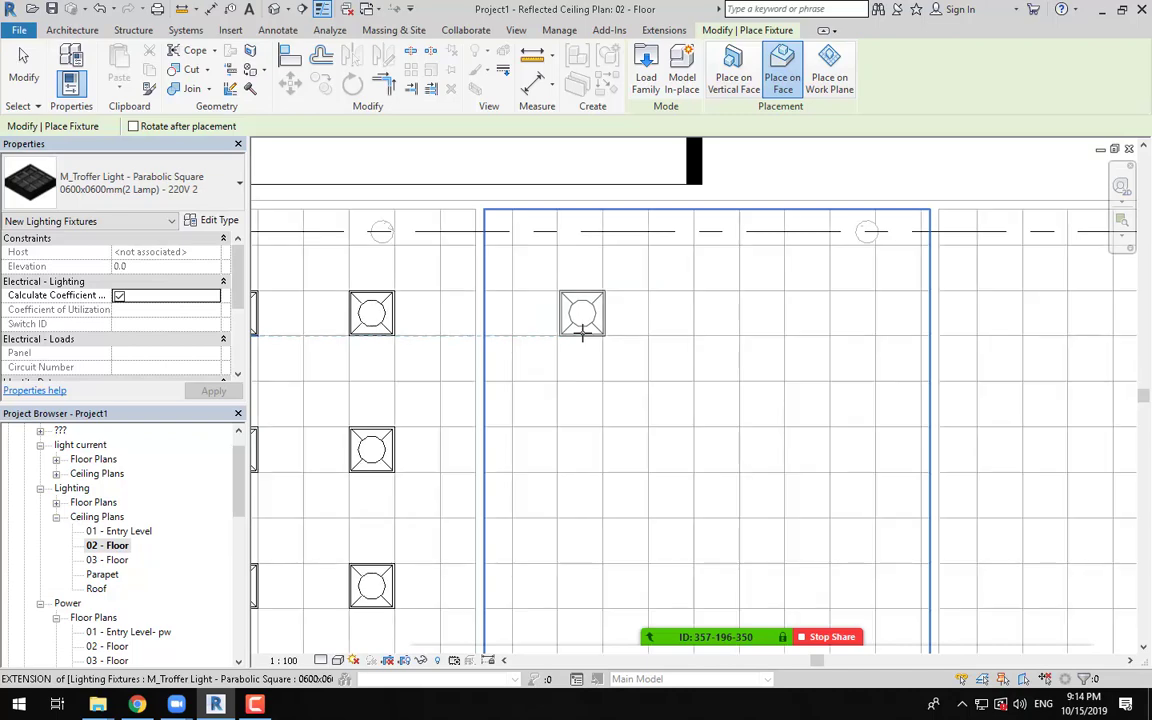
pyautogui.click(582, 322)
pyautogui.scroll(4, 582, 319)
pyautogui.press('Escape')
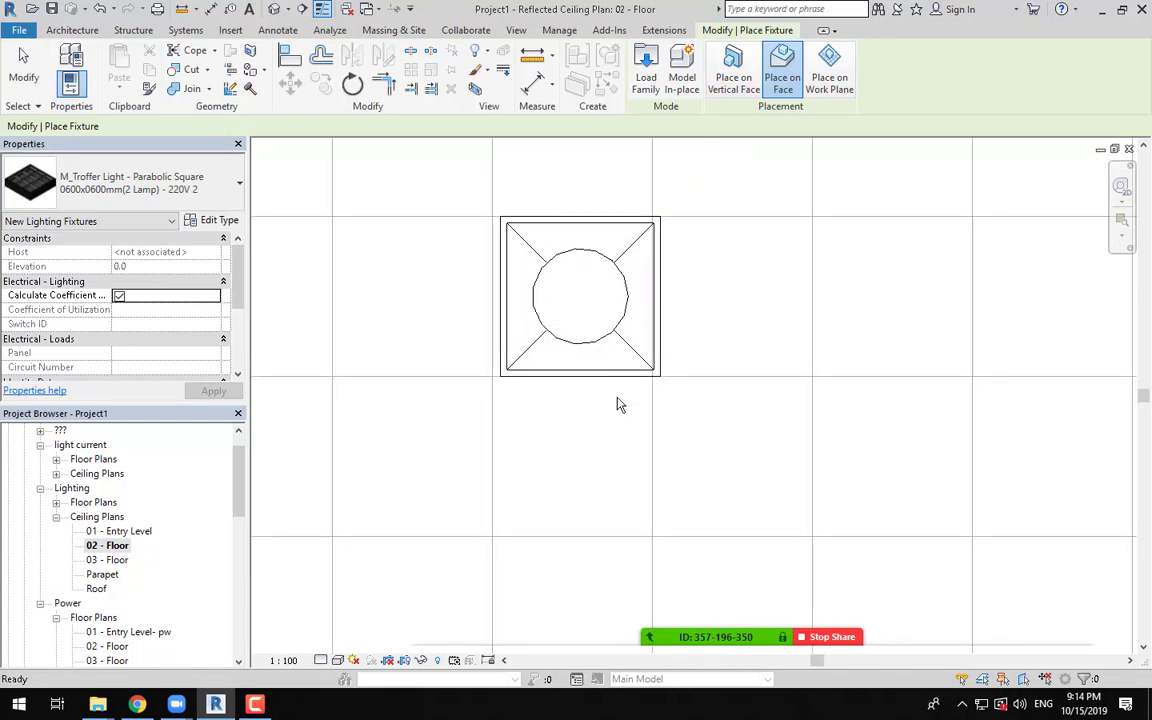
pyautogui.press('Escape')
# Step: Align the new troffer light's left edge with the adjacent vertical ceiling grid line of the linked model
pyautogui.moveTo(629, 410); pyautogui.dragTo(652, 486, button='middle')
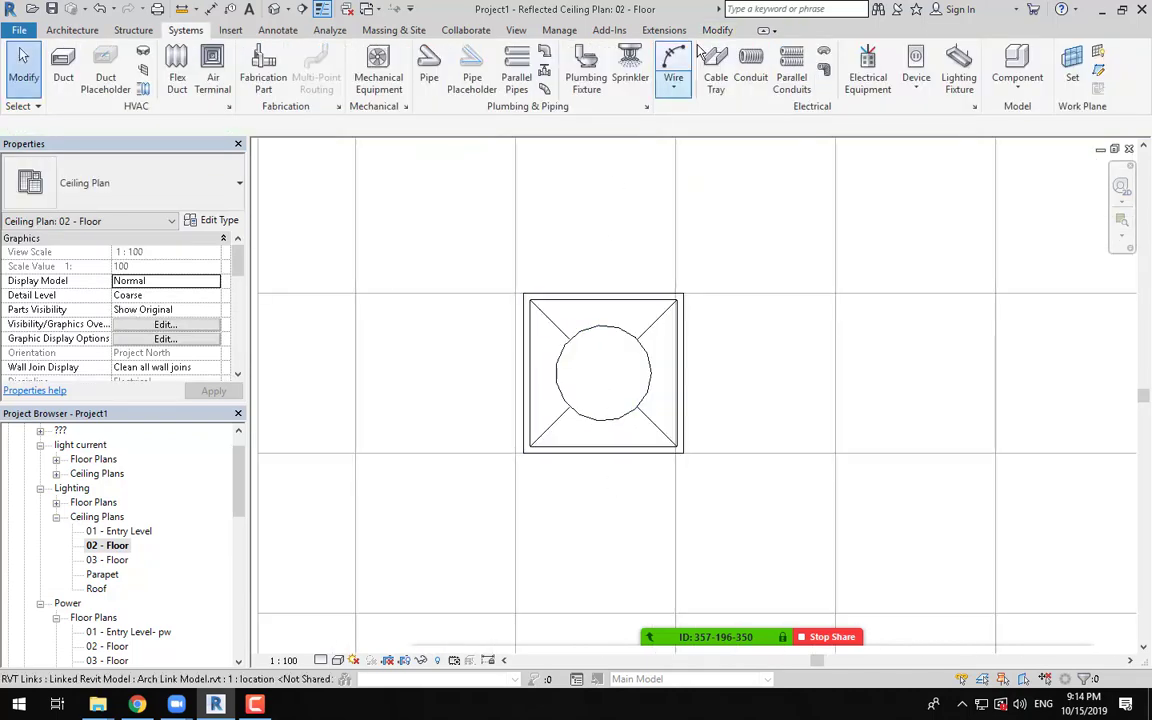
pyautogui.click(725, 32)
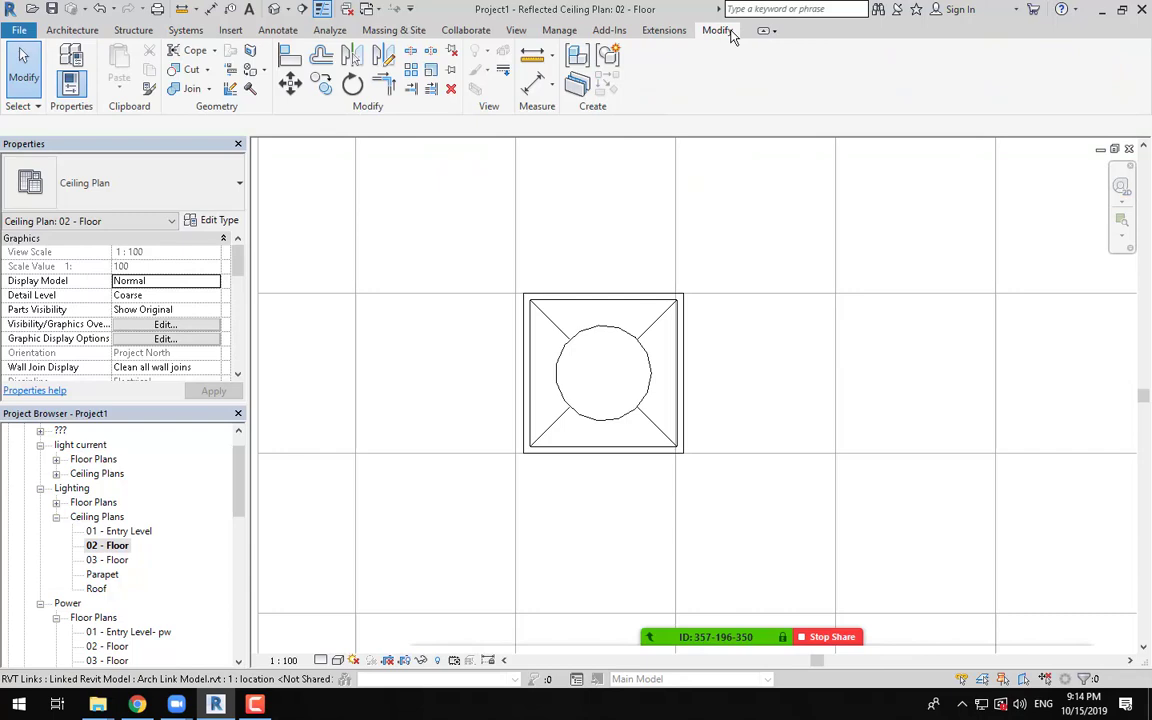
pyautogui.click(290, 57)
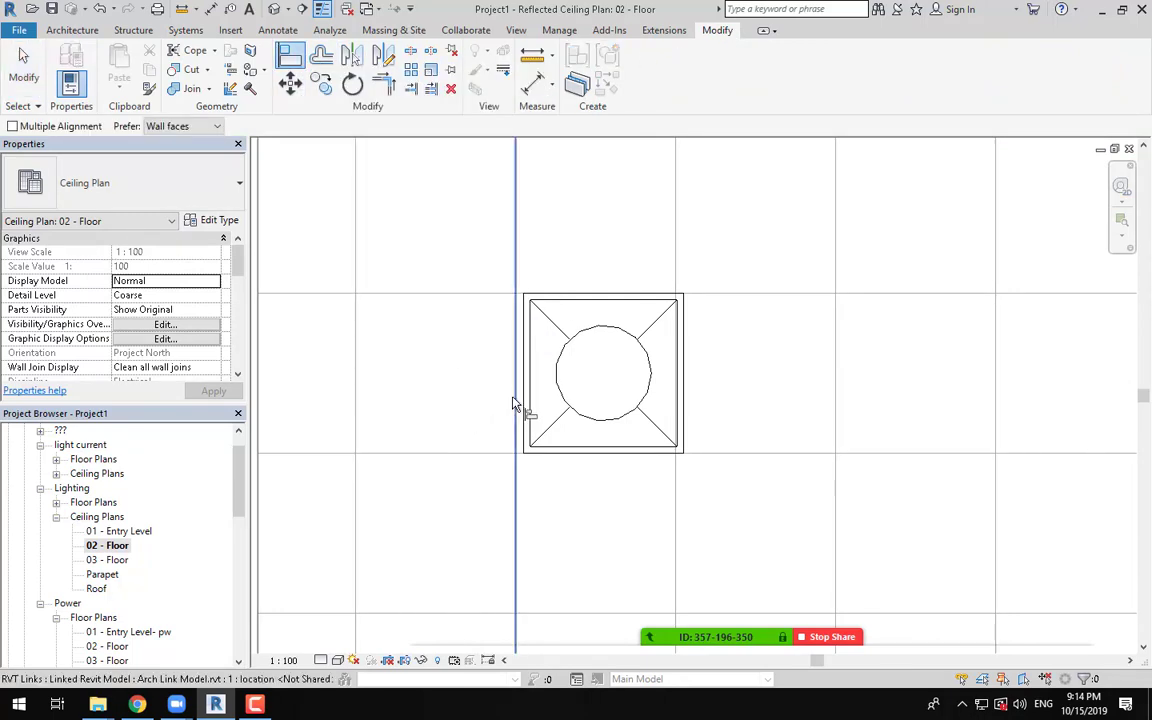
pyautogui.click(516, 420)
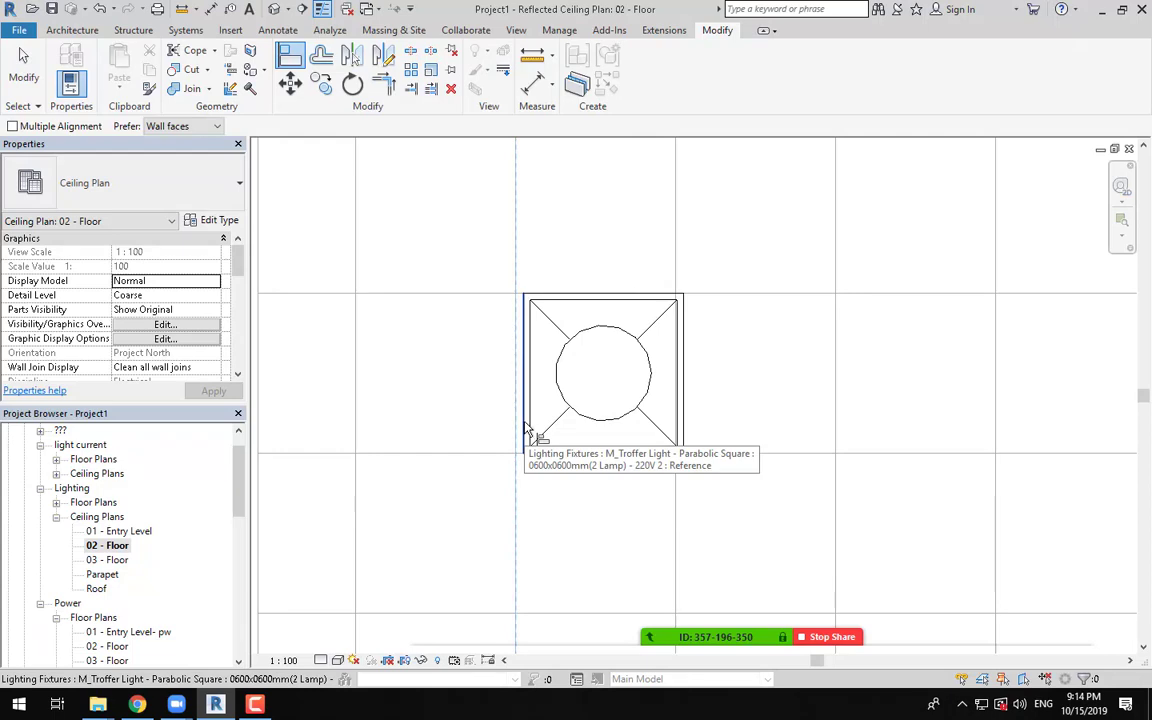
pyautogui.click(525, 424)
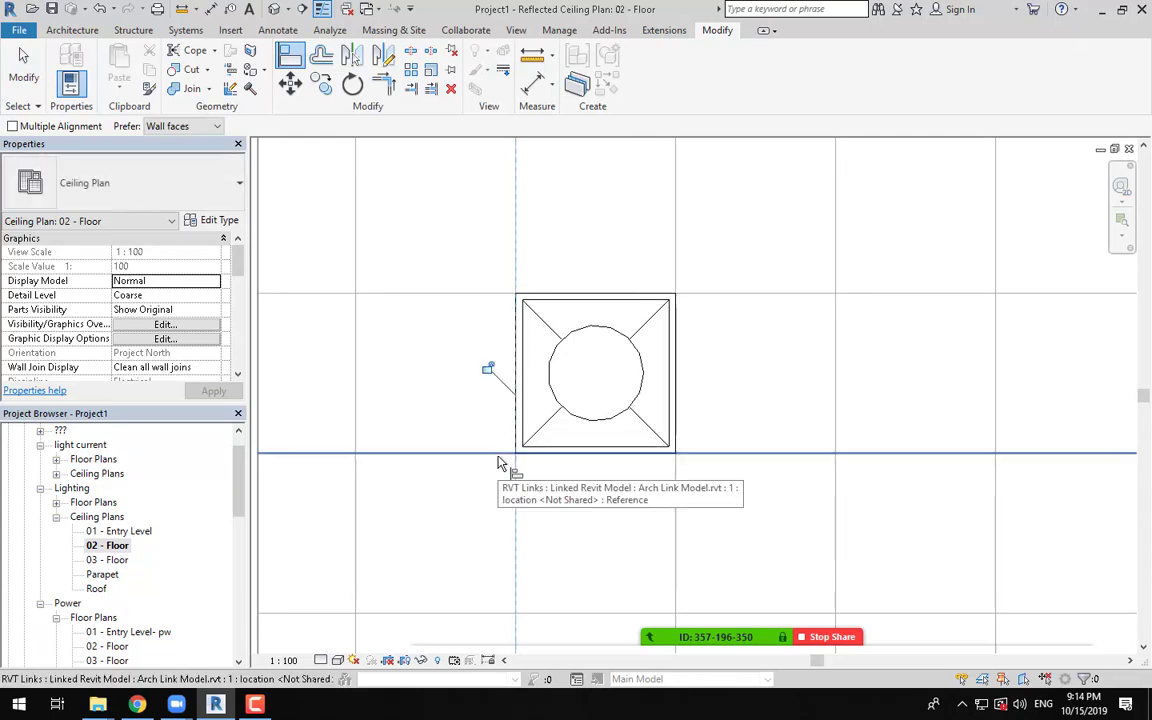
pyautogui.scroll(-5, 560, 463)
pyautogui.moveTo(680, 470); pyautogui.dragTo(617, 470, button='middle')
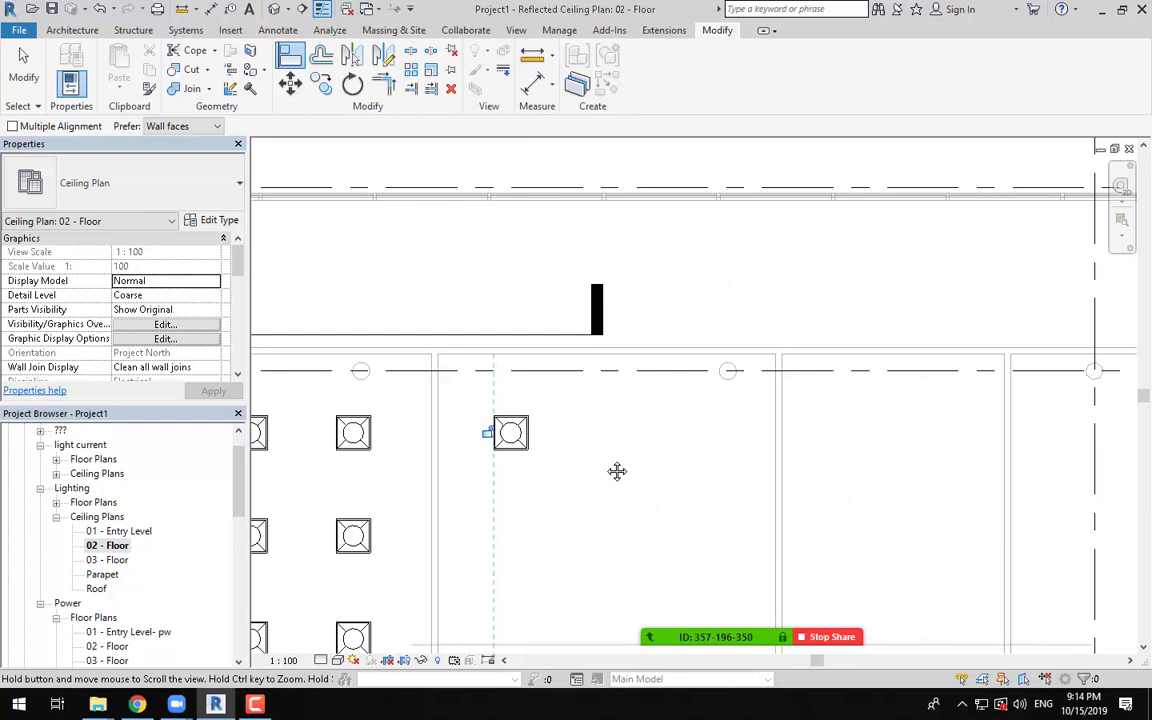
pyautogui.press('Escape')
# Step: Copy the new troffer light twice along its row with Constrain and Multiple enabled, spacing the copies 1828.8 mm apart
pyautogui.click(521, 435)
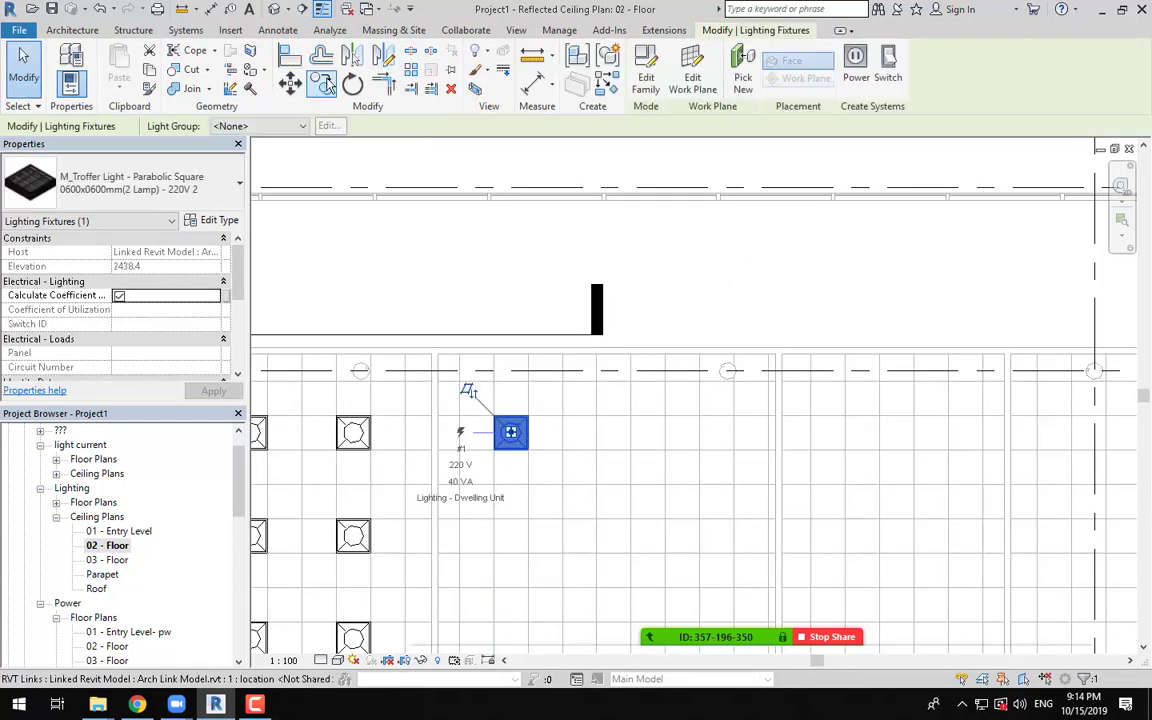
pyautogui.click(325, 83)
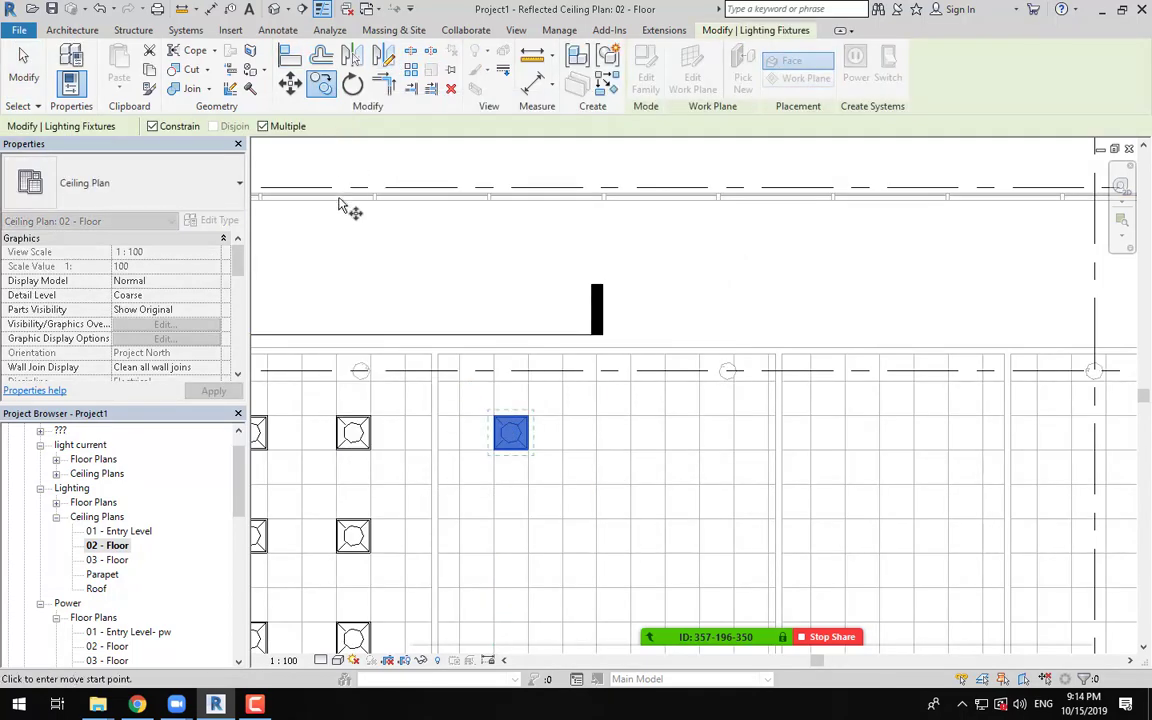
pyautogui.click(504, 455)
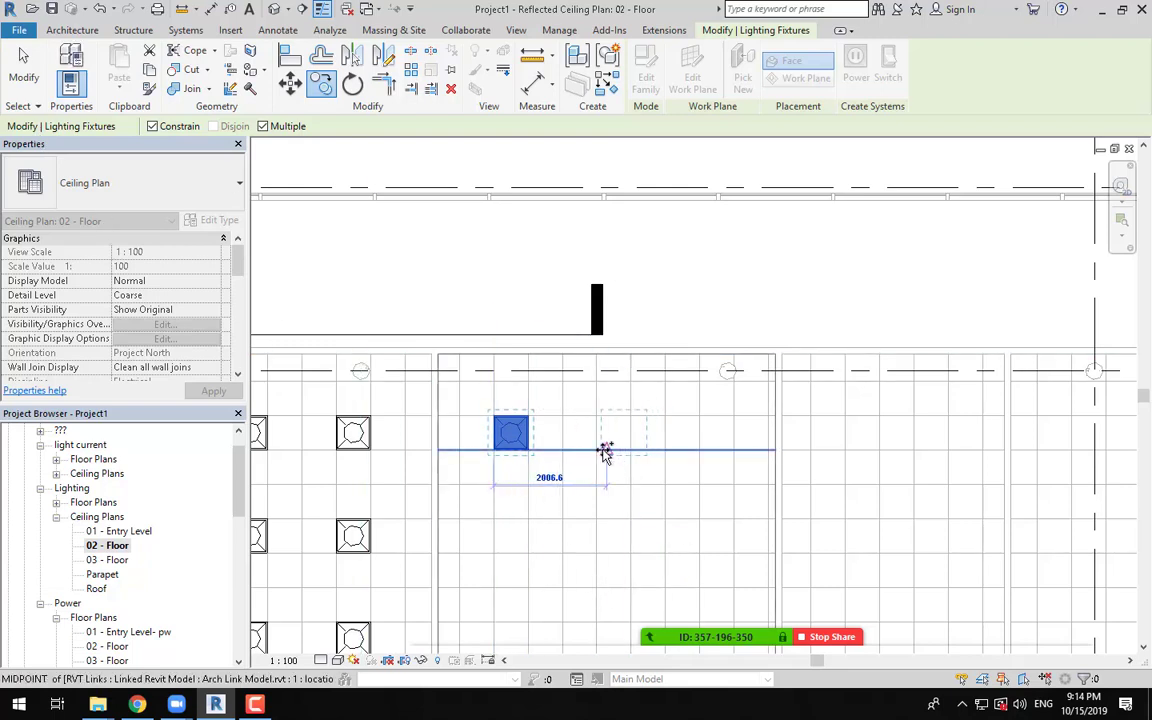
pyautogui.click(598, 450)
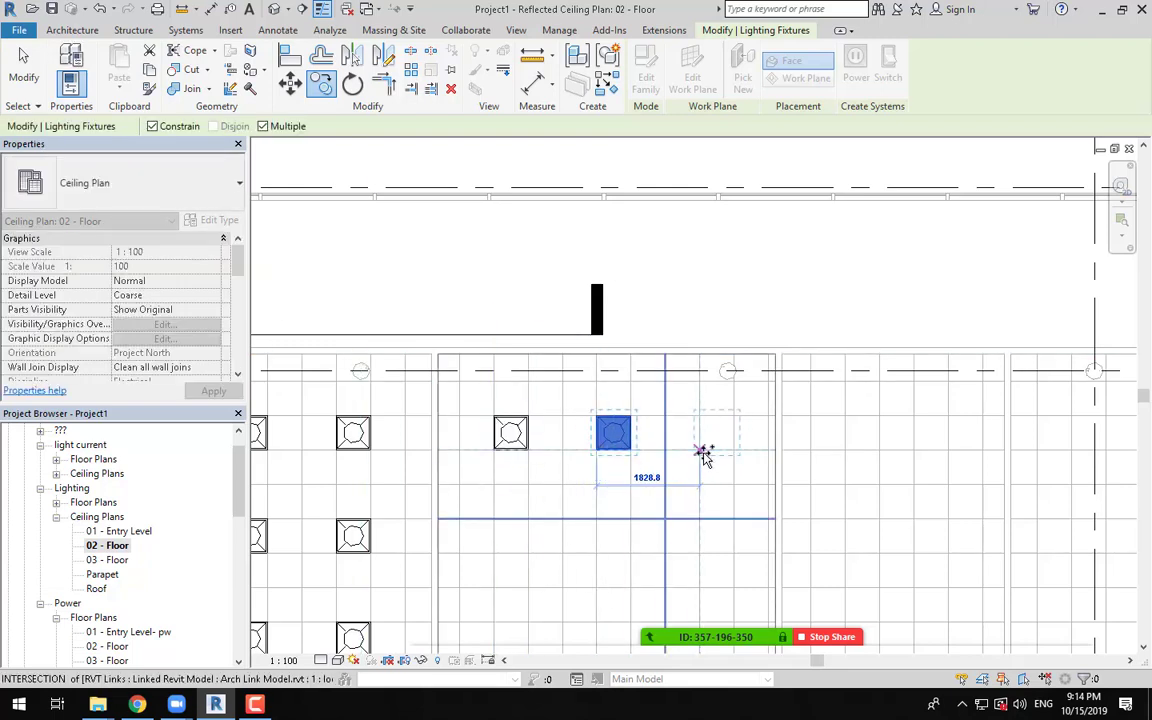
pyautogui.click(700, 451)
pyautogui.scroll(-3, 695, 509)
pyautogui.moveTo(695, 509); pyautogui.dragTo(684, 442, button='middle')
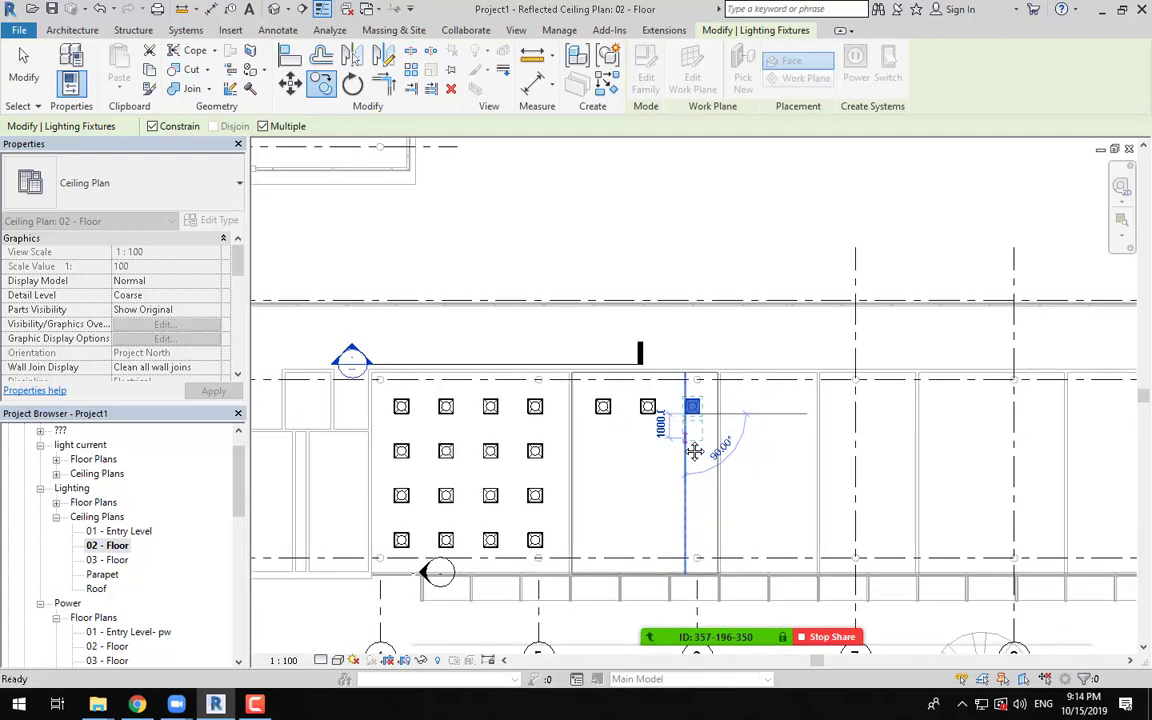
pyautogui.press('Escape')
pyautogui.press('Escape')
# Step: Array the row of three troffer lights down the second room as 4 ungrouped members, using Move To Last with the last row level with the first room's bottom row
pyautogui.scroll(2, 668, 470)
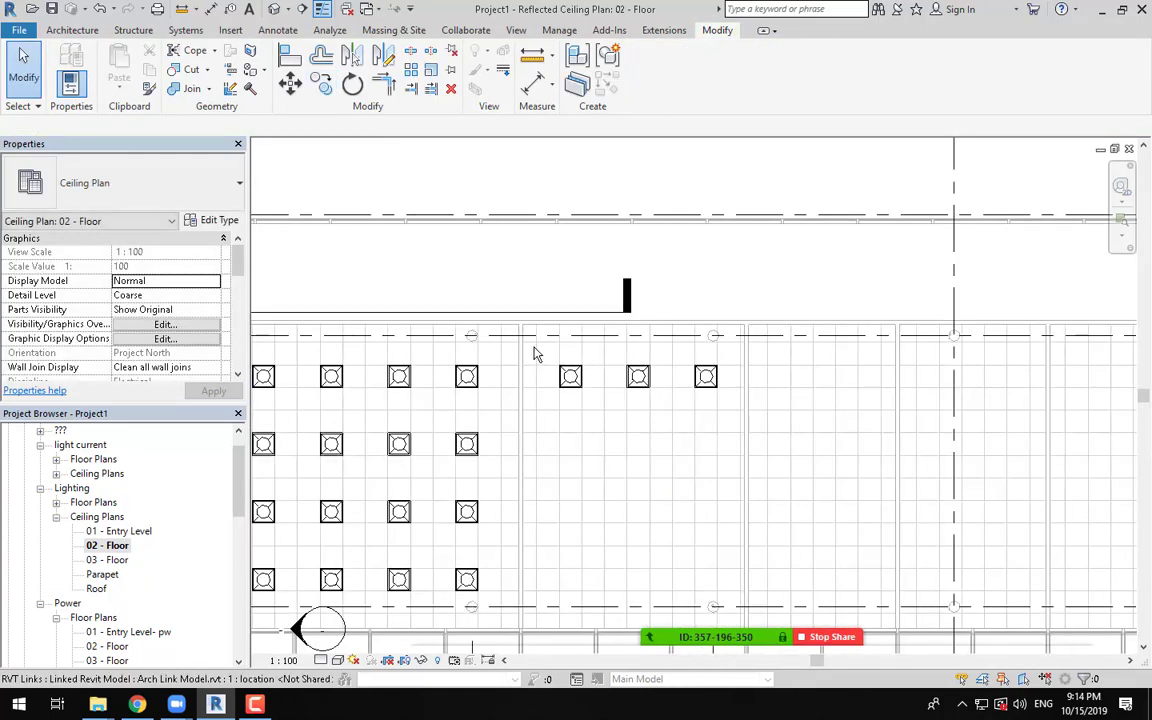
pyautogui.moveTo(534, 352); pyautogui.dragTo(733, 425)
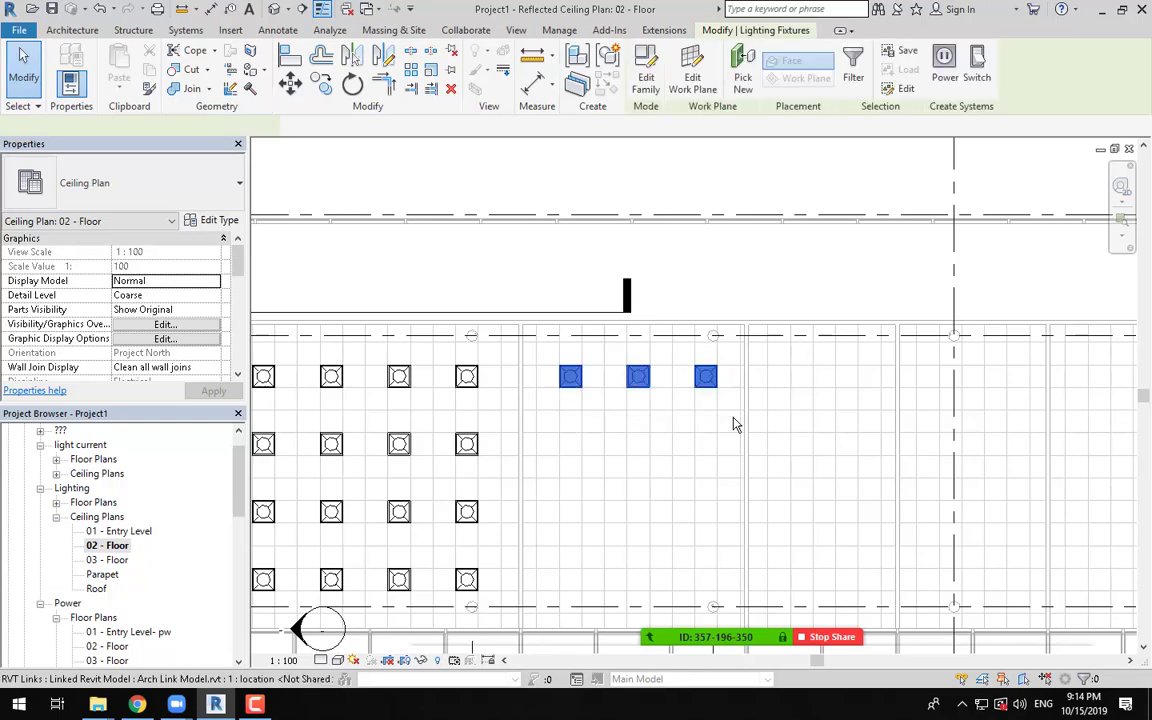
pyautogui.click(411, 70)
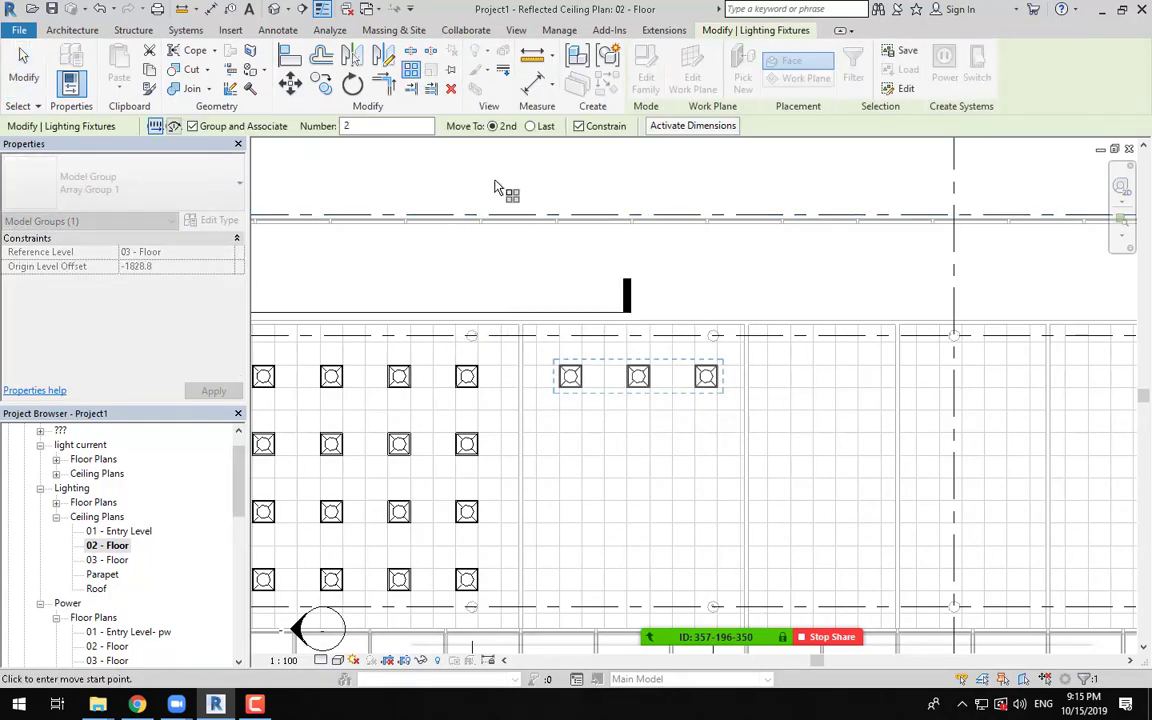
pyautogui.moveTo(582, 442); pyautogui.dragTo(604, 376, button='middle')
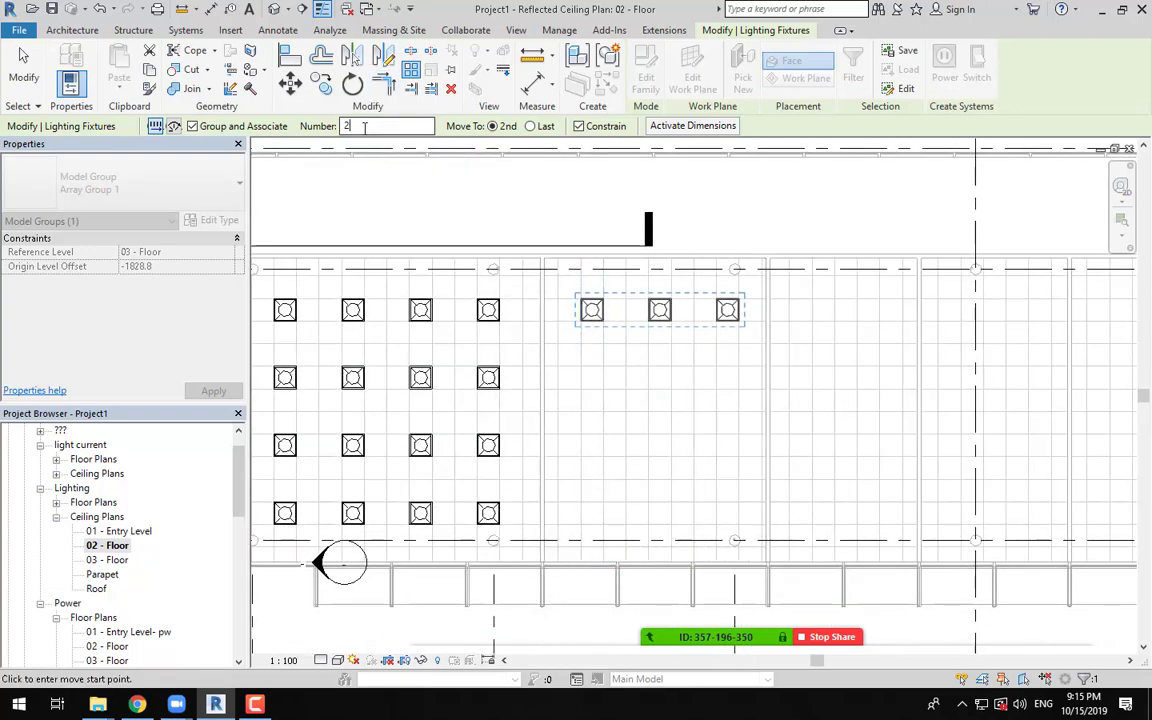
pyautogui.write('4')
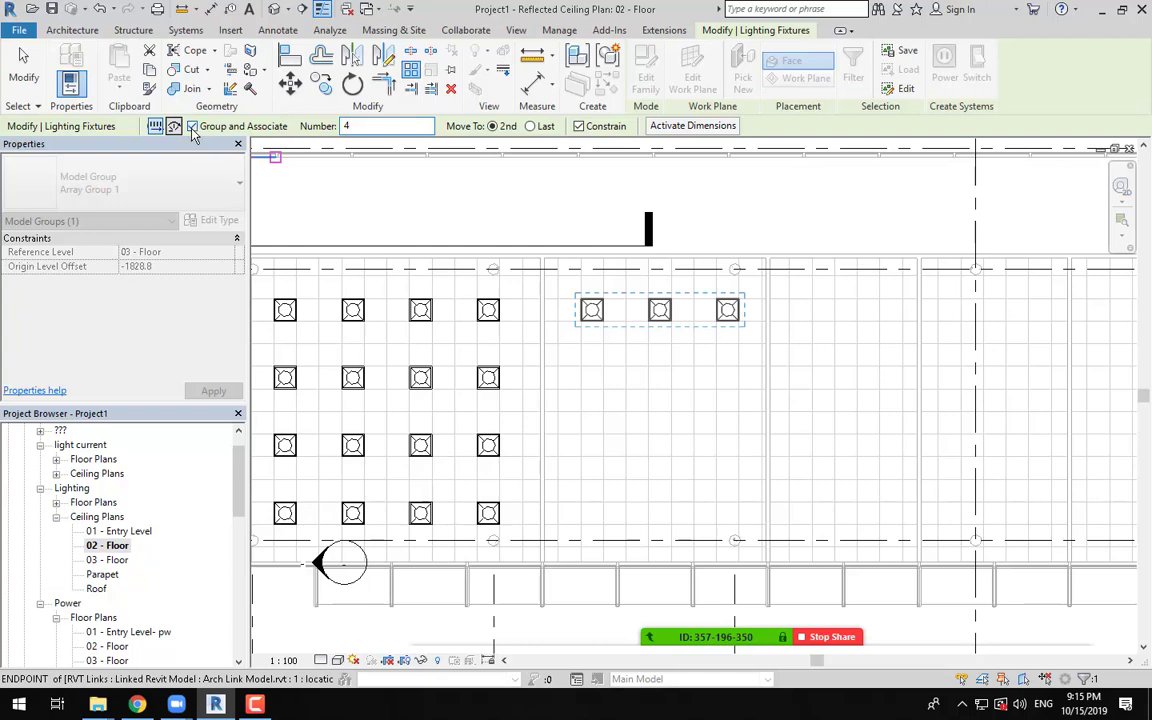
pyautogui.click(193, 127)
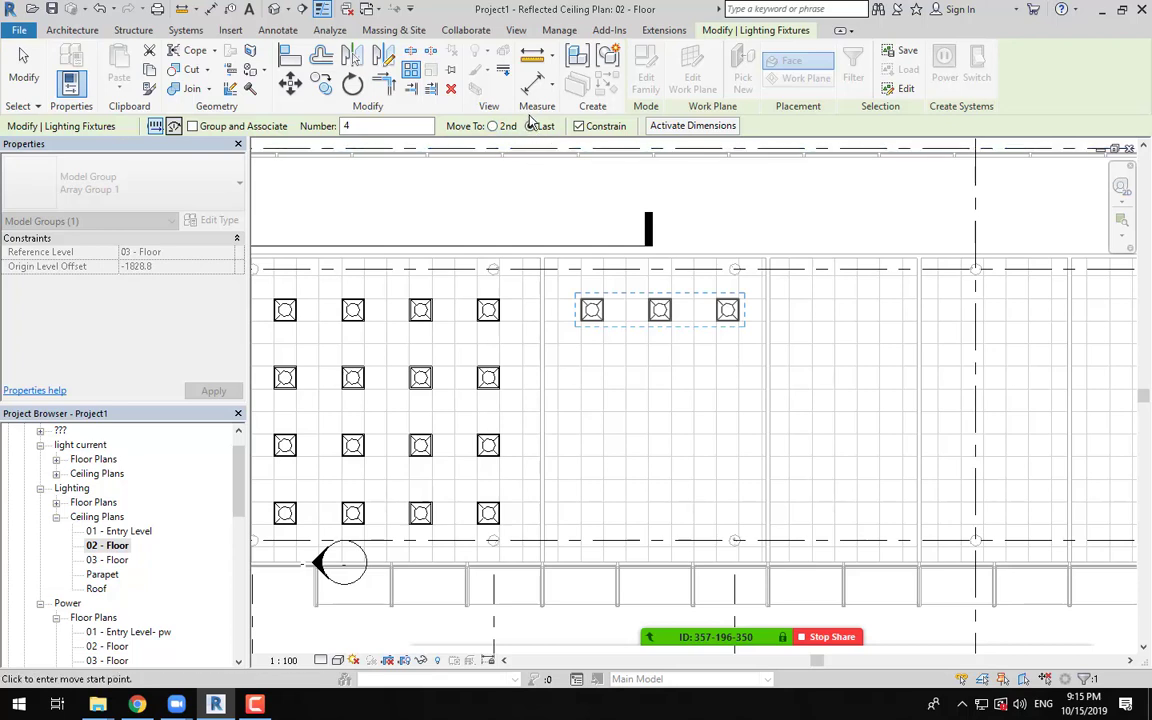
pyautogui.click(582, 320)
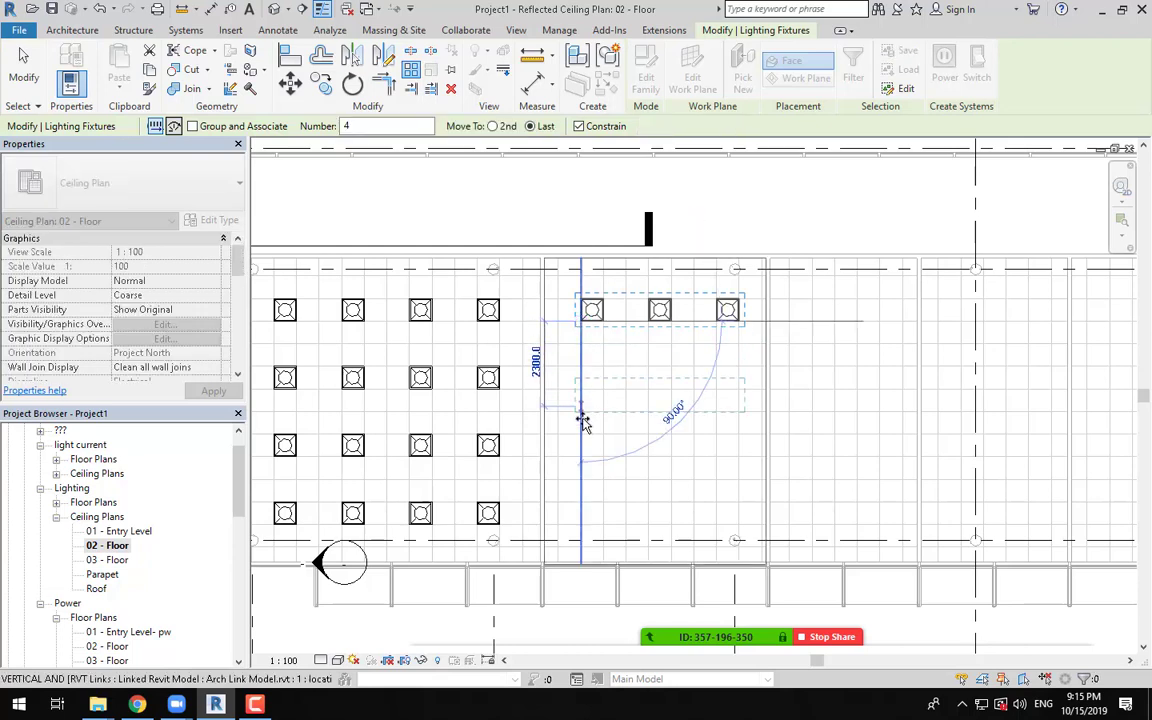
pyautogui.click(585, 525)
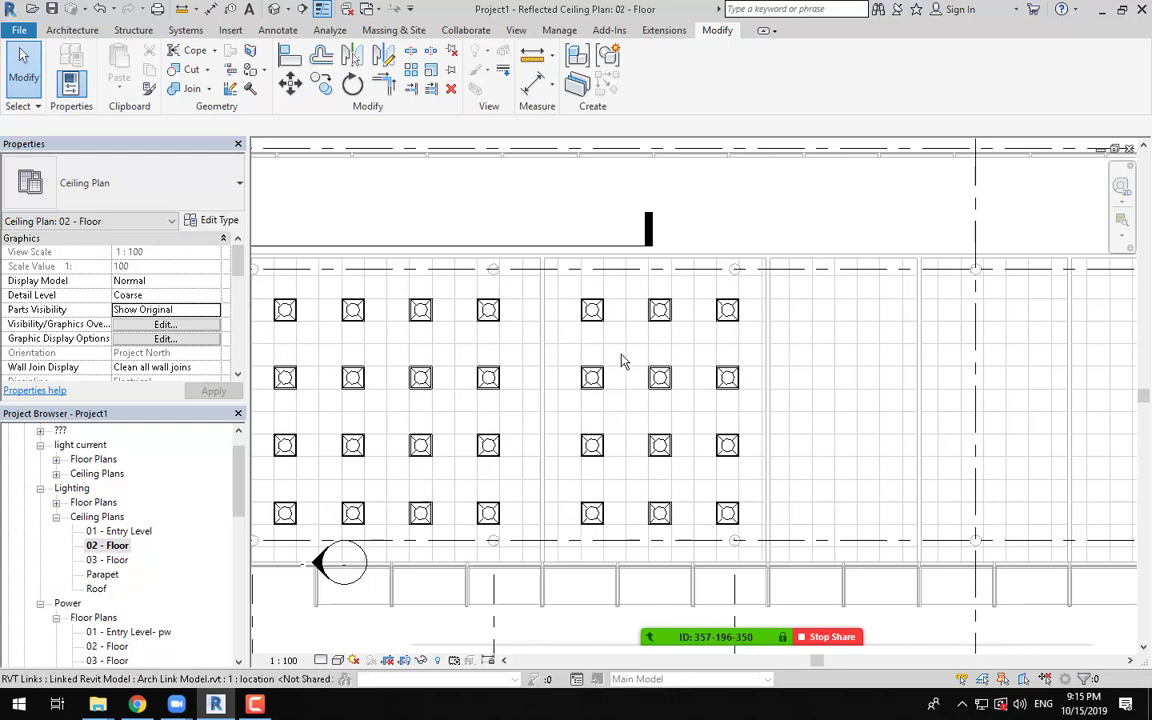
pyautogui.moveTo(519, 347); pyautogui.dragTo(589, 342, button='middle')
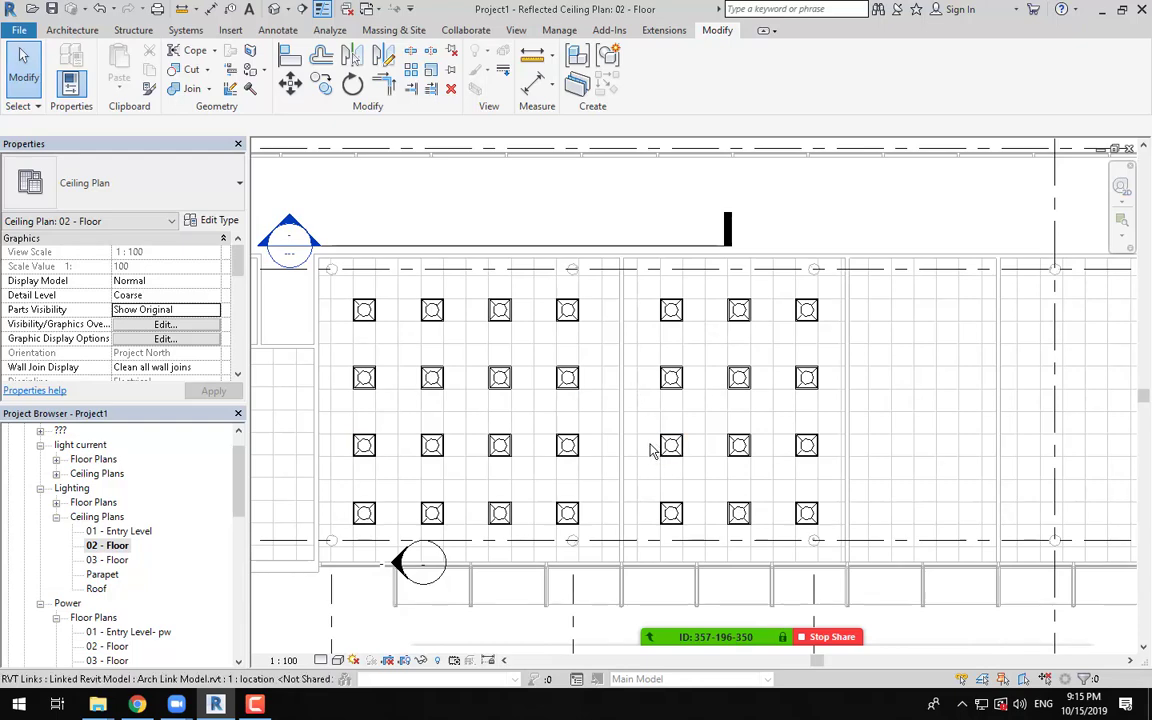
# Step: Open the 02 - Floor(2) floor plan of the Lighting discipline
pyautogui.scroll(-2, 671, 378)
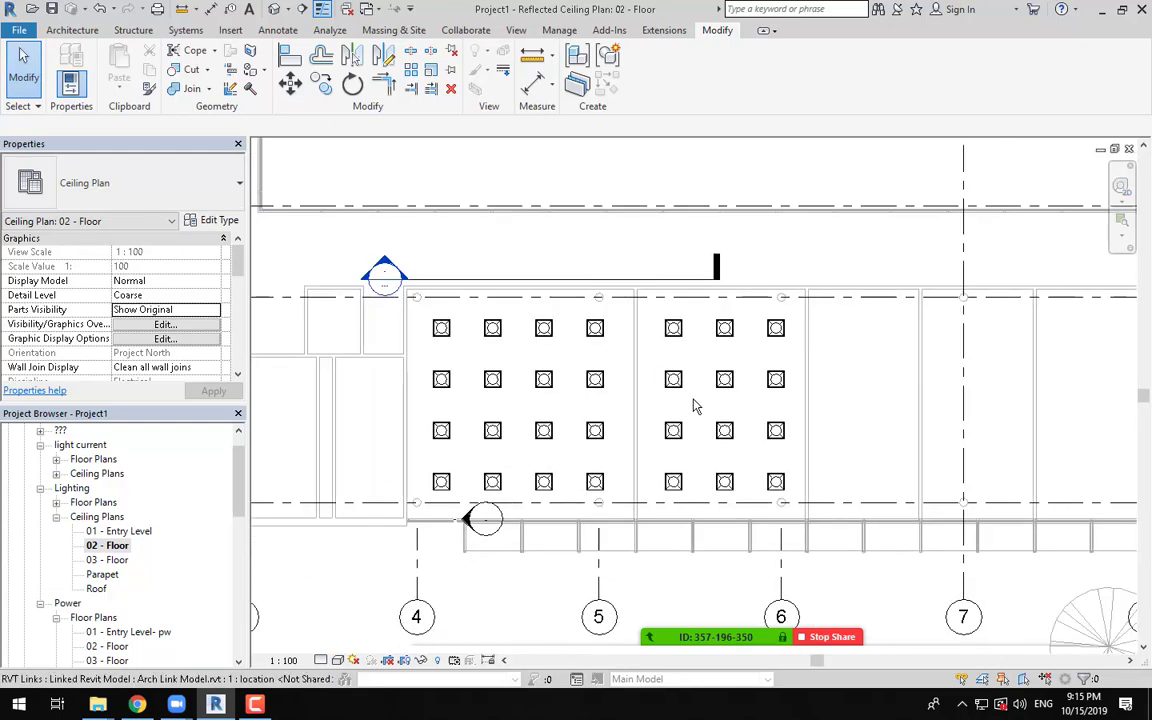
pyautogui.moveTo(704, 404); pyautogui.dragTo(704, 434, button='middle')
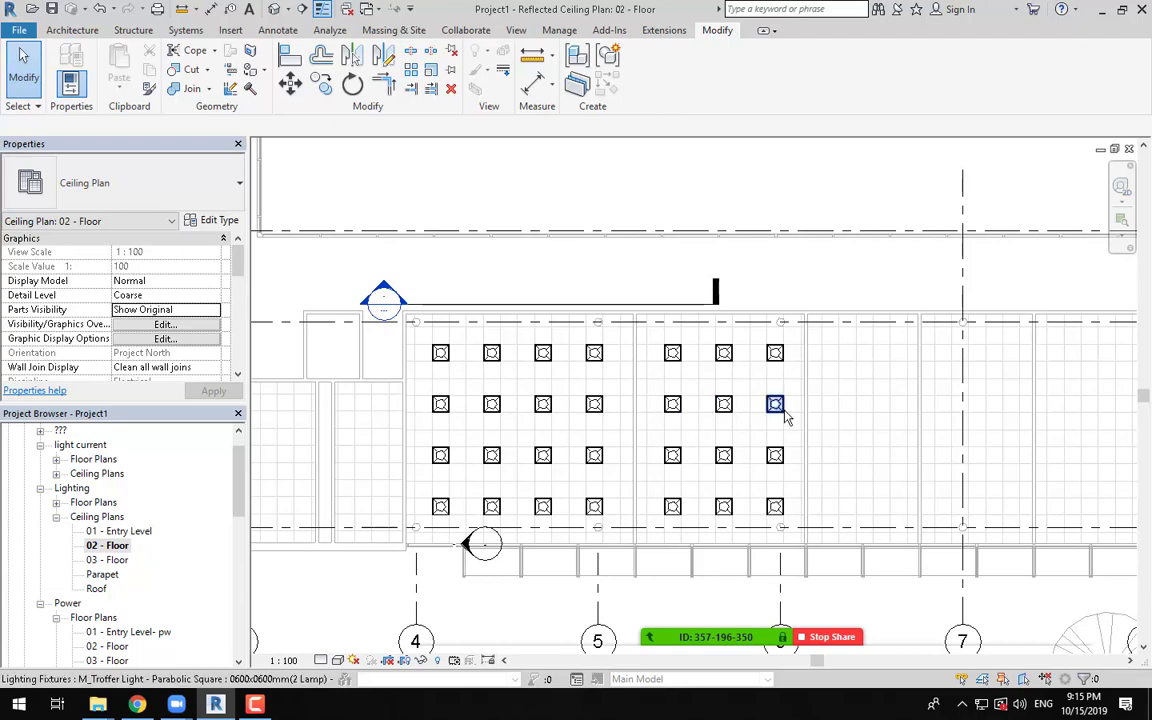
pyautogui.moveTo(656, 481); pyautogui.dragTo(623, 508, button='middle')
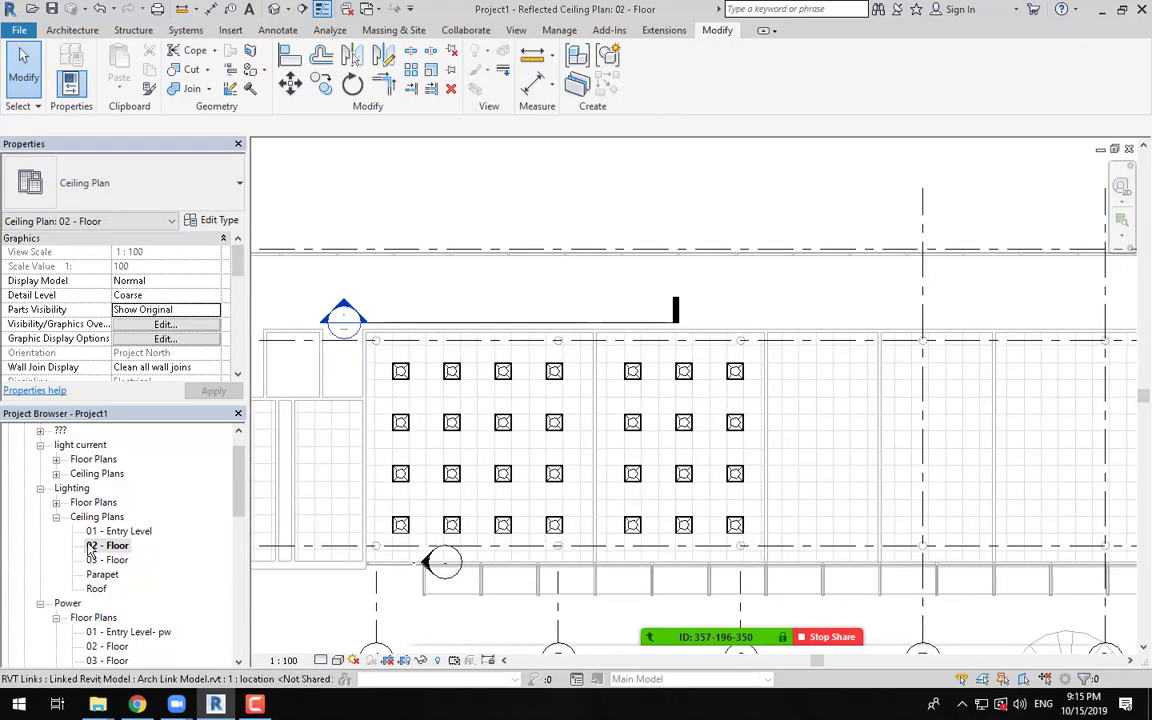
pyautogui.click(124, 547)
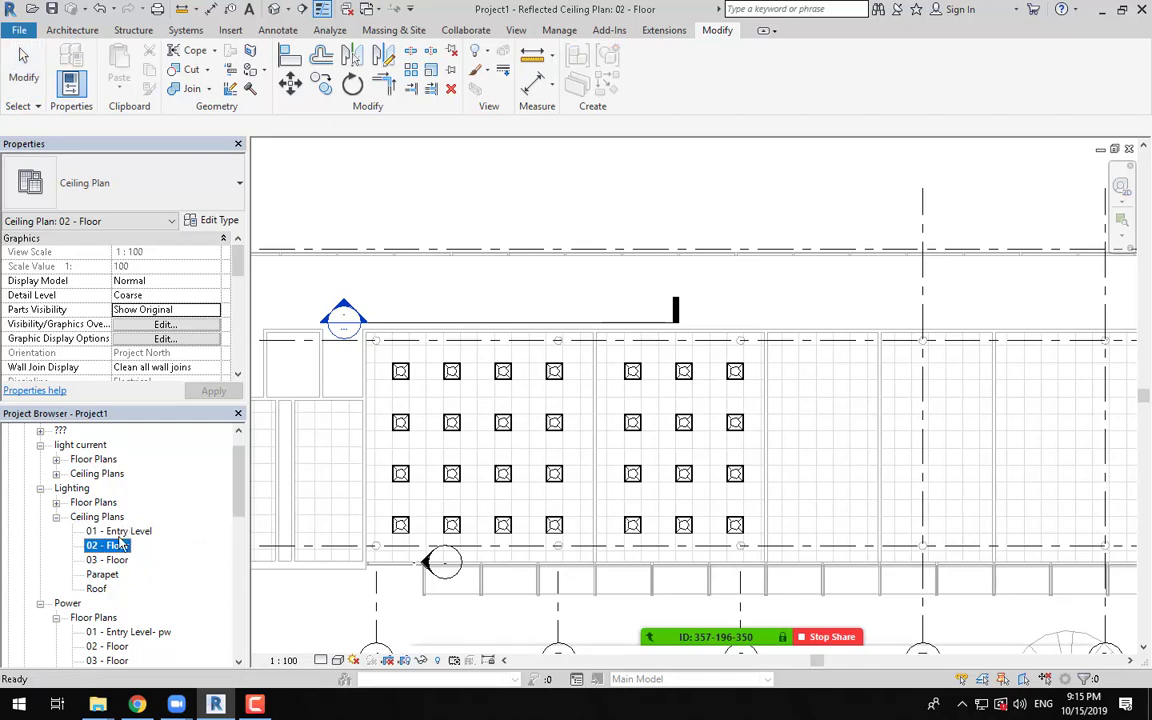
pyautogui.click(56, 503)
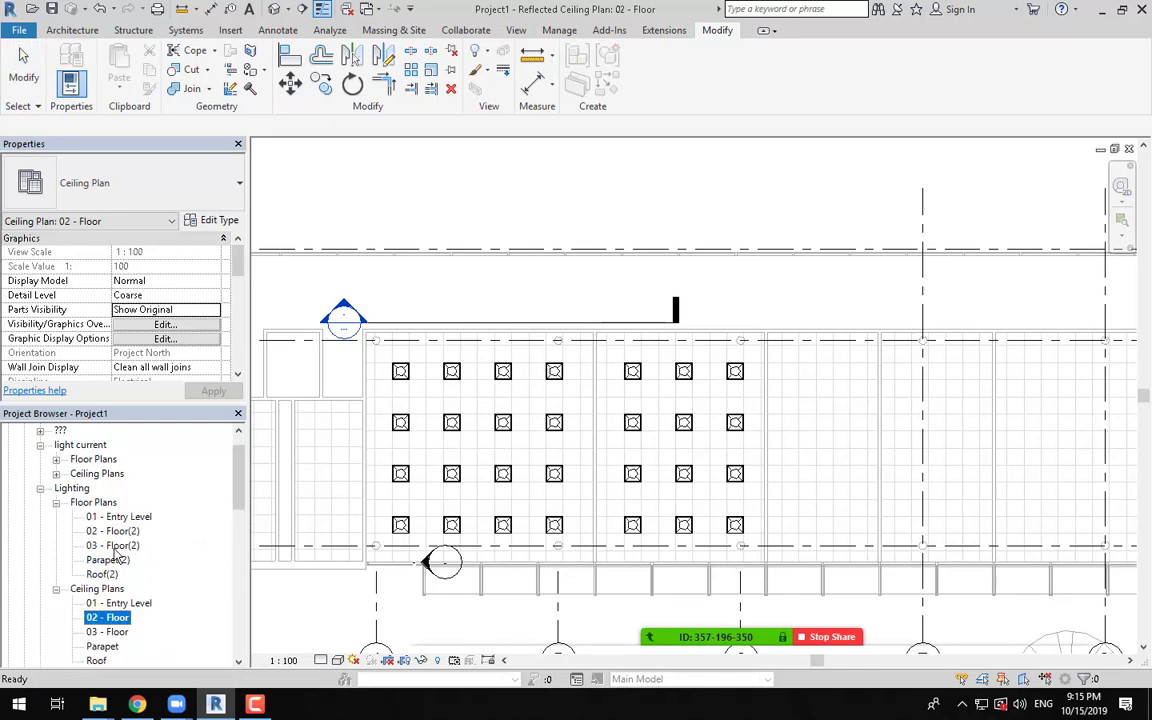
pyautogui.click(112, 531)
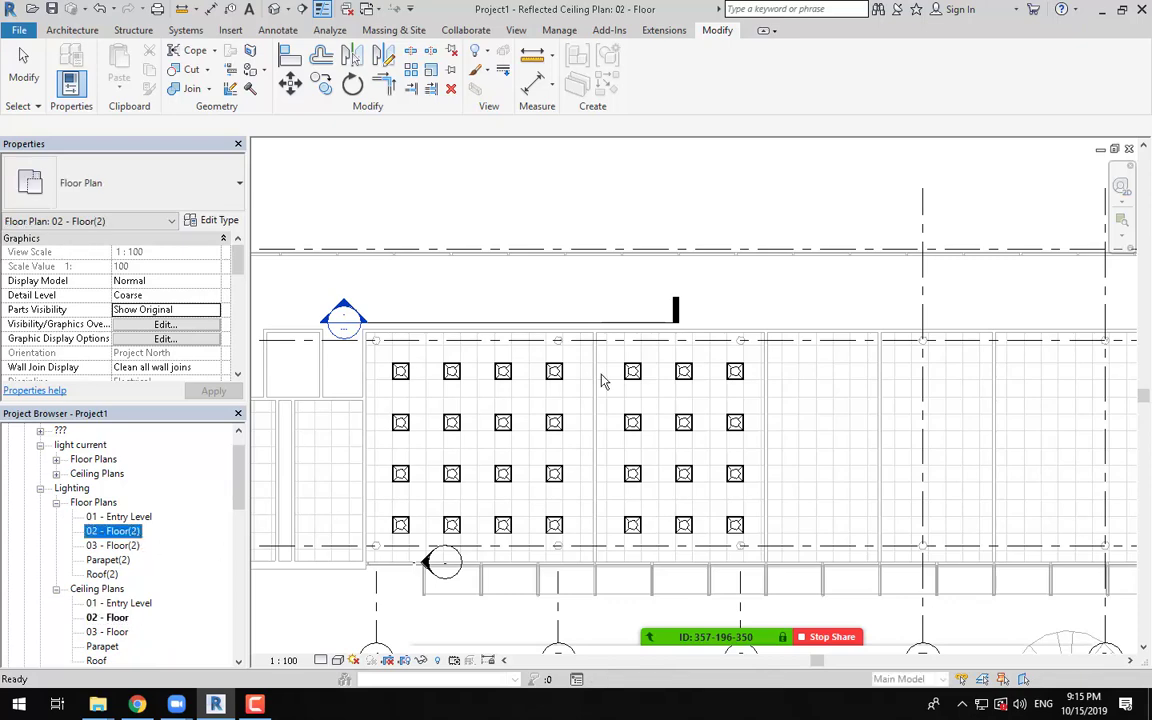
# Step: Examine the troffer light layout in the two rooms and the overall floor on the 02 - Floor(2) plan
pyautogui.moveTo(575, 413); pyautogui.dragTo(627, 427, button='middle')
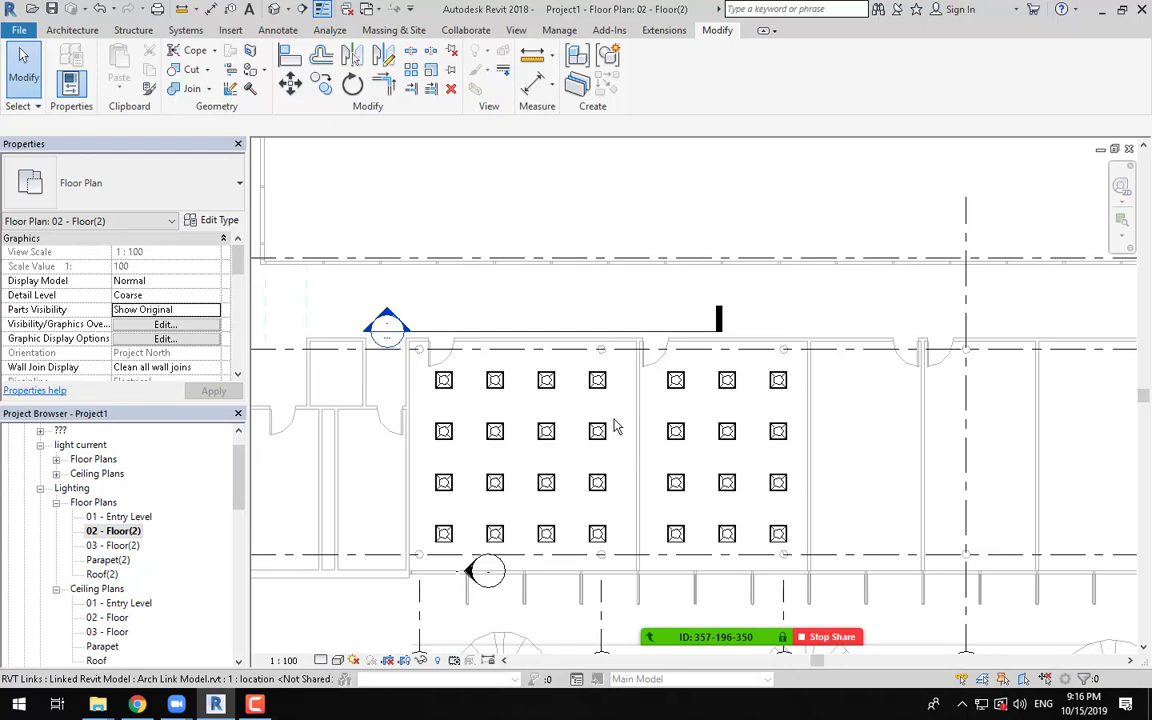
pyautogui.moveTo(607, 430); pyautogui.dragTo(625, 450, button='middle')
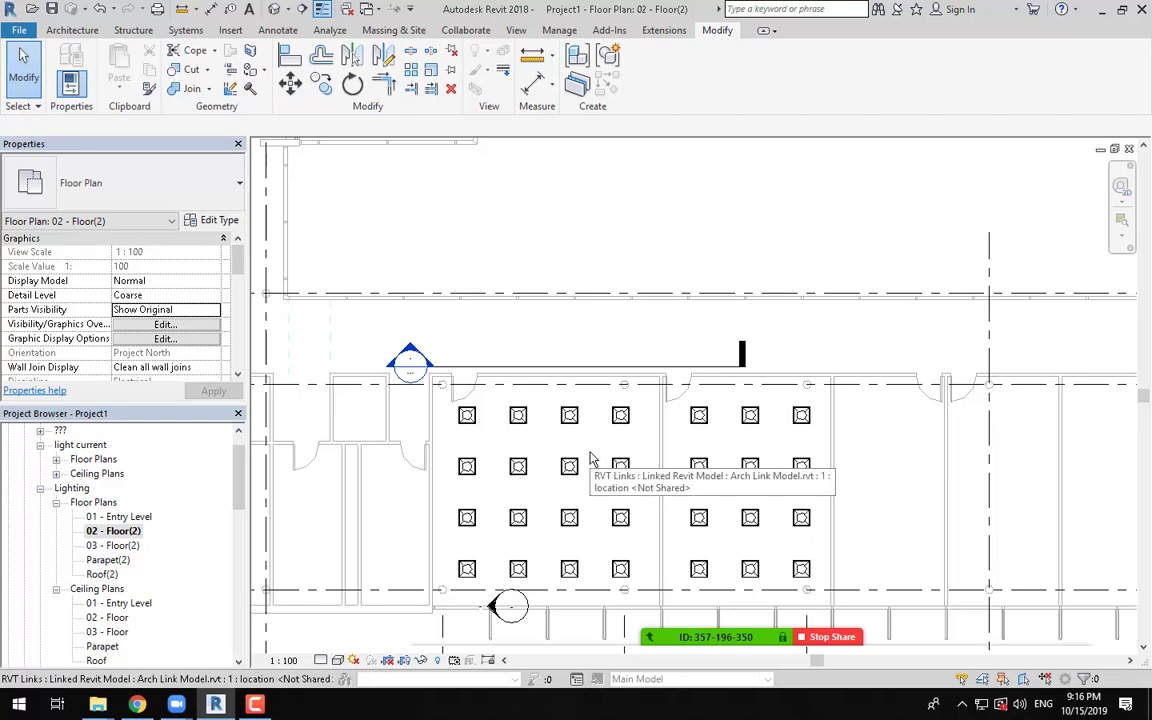
pyautogui.moveTo(620, 465); pyautogui.dragTo(597, 449, button='middle')
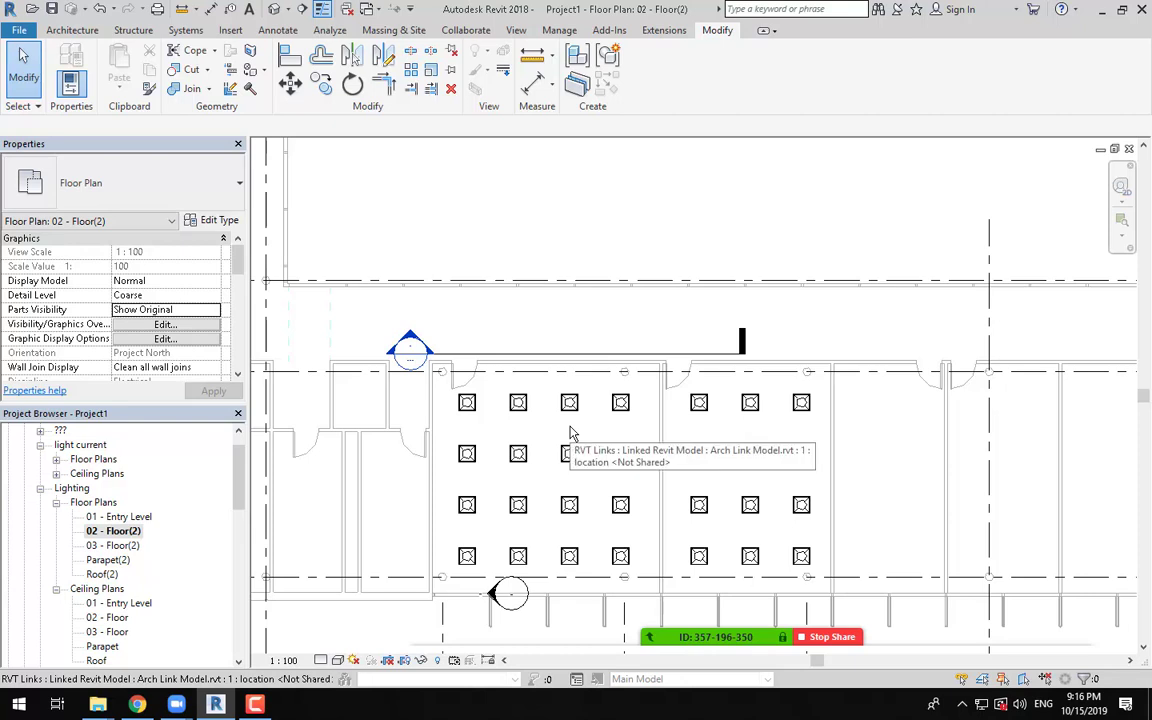
pyautogui.moveTo(599, 445); pyautogui.dragTo(612, 462, button='middle')
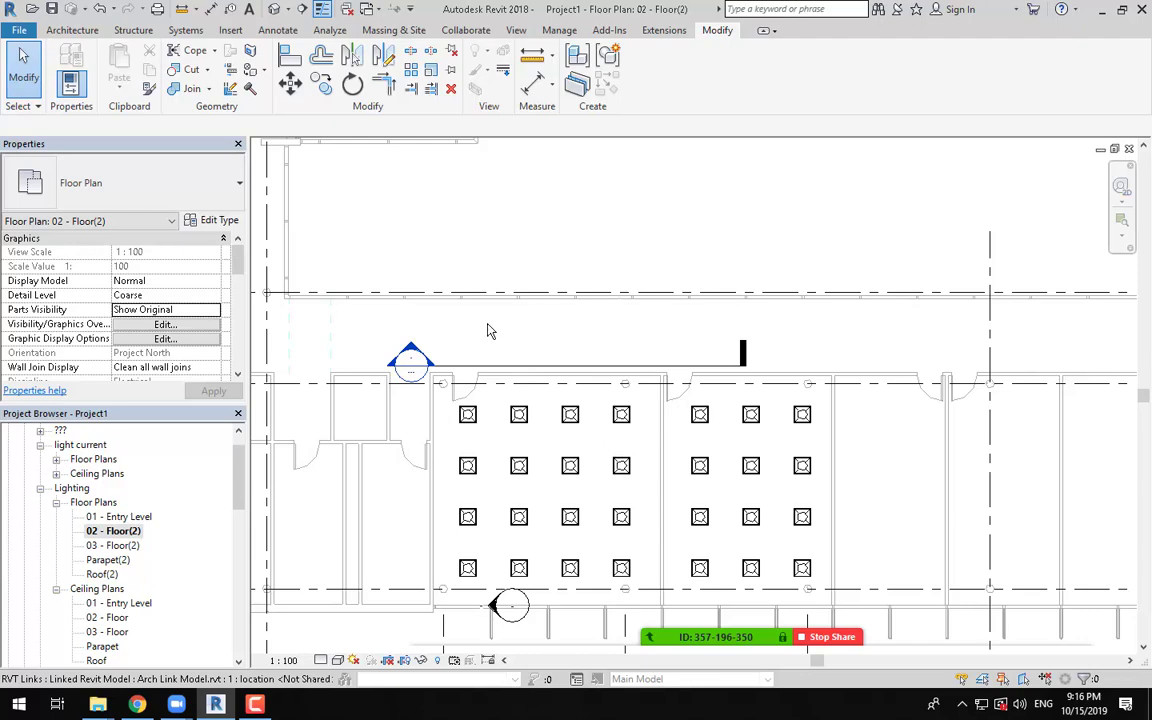
pyautogui.scroll(-1, 490, 308)
pyautogui.scroll(-2, 485, 290)
pyautogui.moveTo(492, 262); pyautogui.dragTo(652, 519, button='middle')
pyautogui.scroll(-3, 492, 321)
pyautogui.scroll(-3, 555, 327)
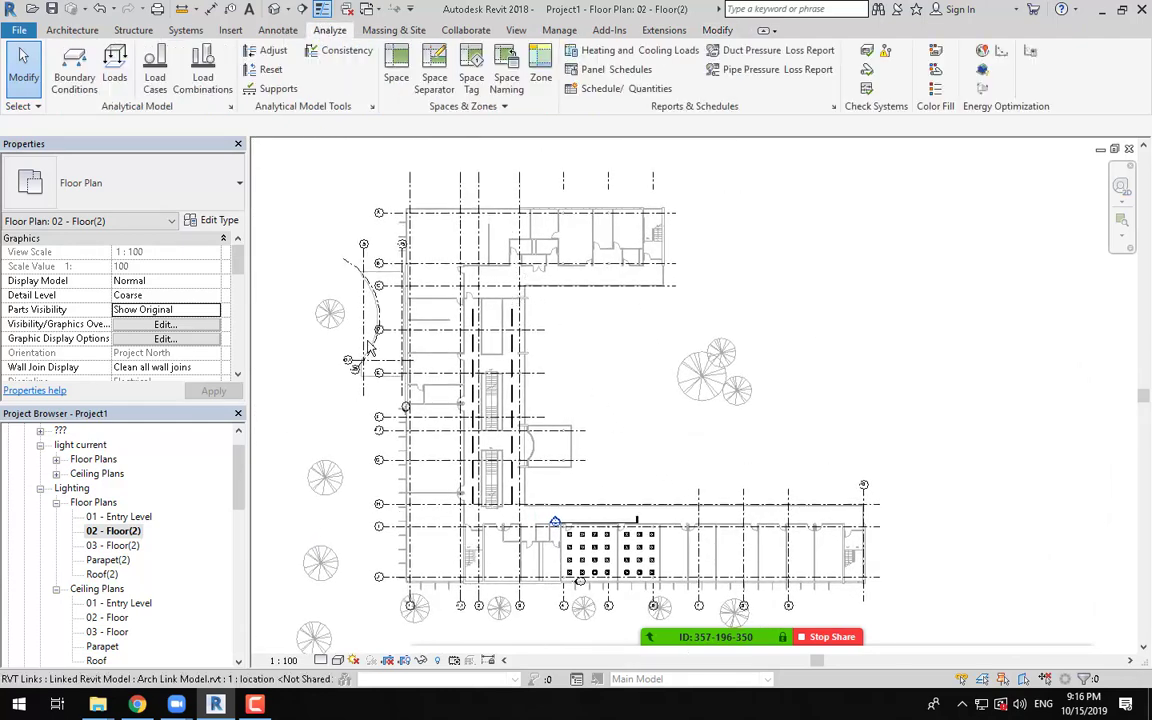
# Step: Try to place a space in the first room with troffer lights, leaving the Space tool without placing one
pyautogui.click(398, 78)
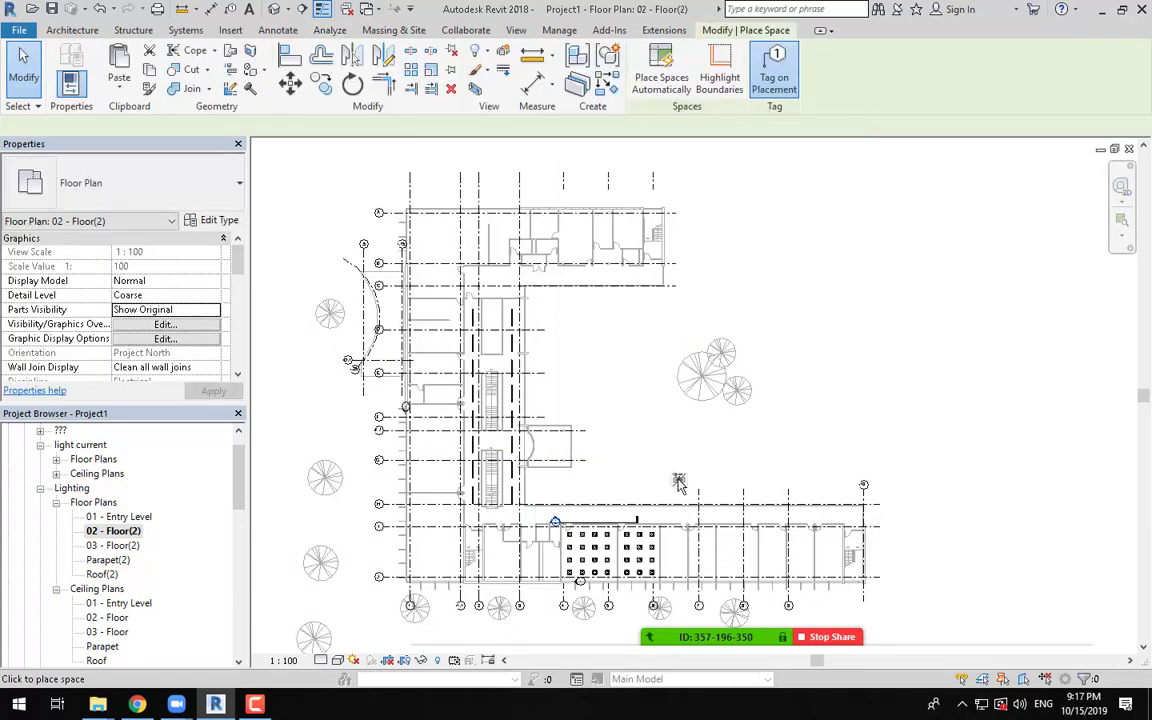
pyautogui.scroll(3, 679, 483)
pyautogui.scroll(3, 553, 404)
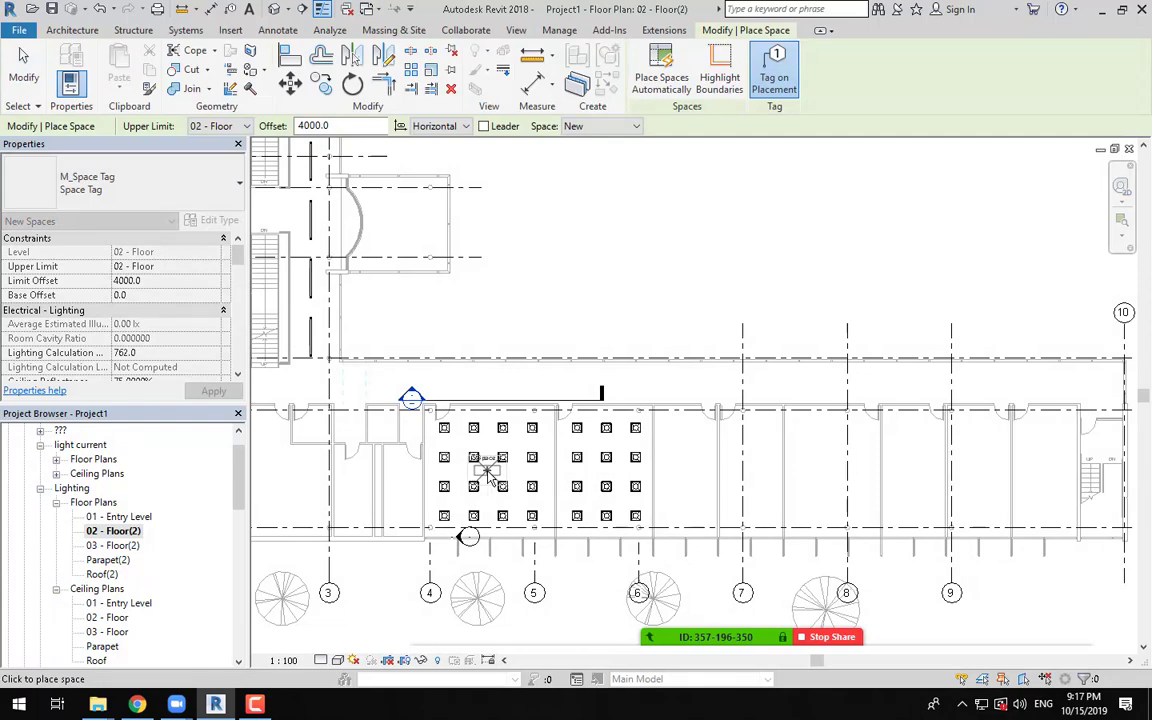
pyautogui.scroll(2, 488, 475)
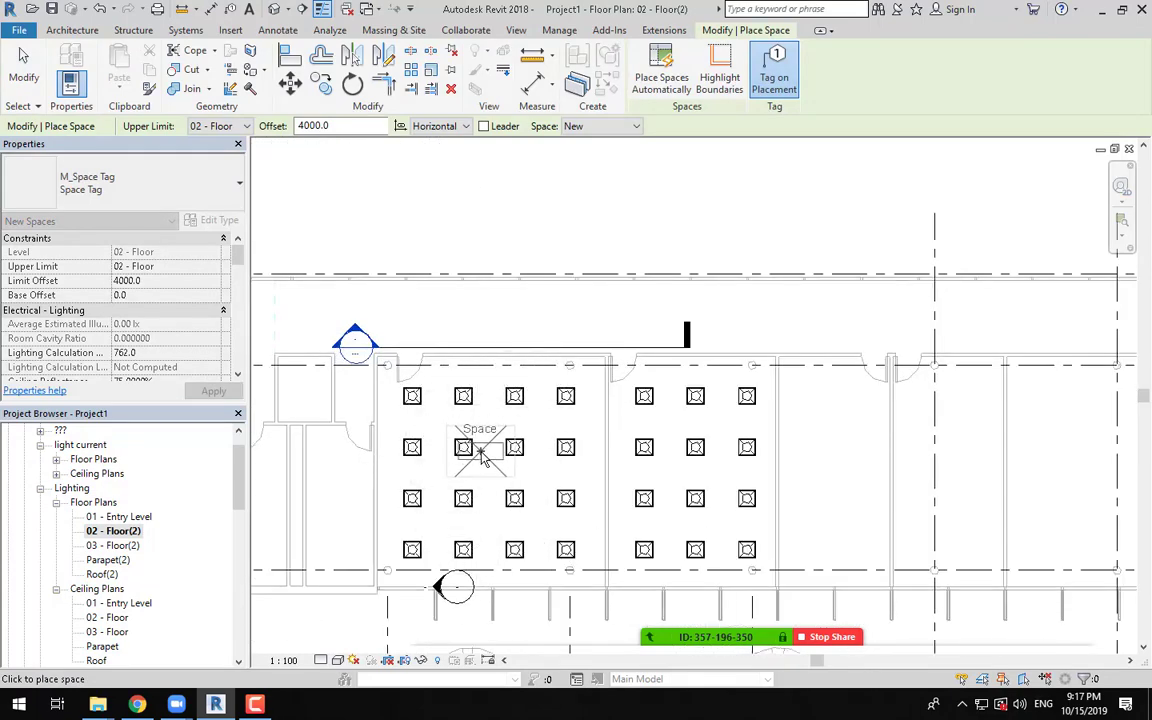
pyautogui.scroll(-4, 483, 450)
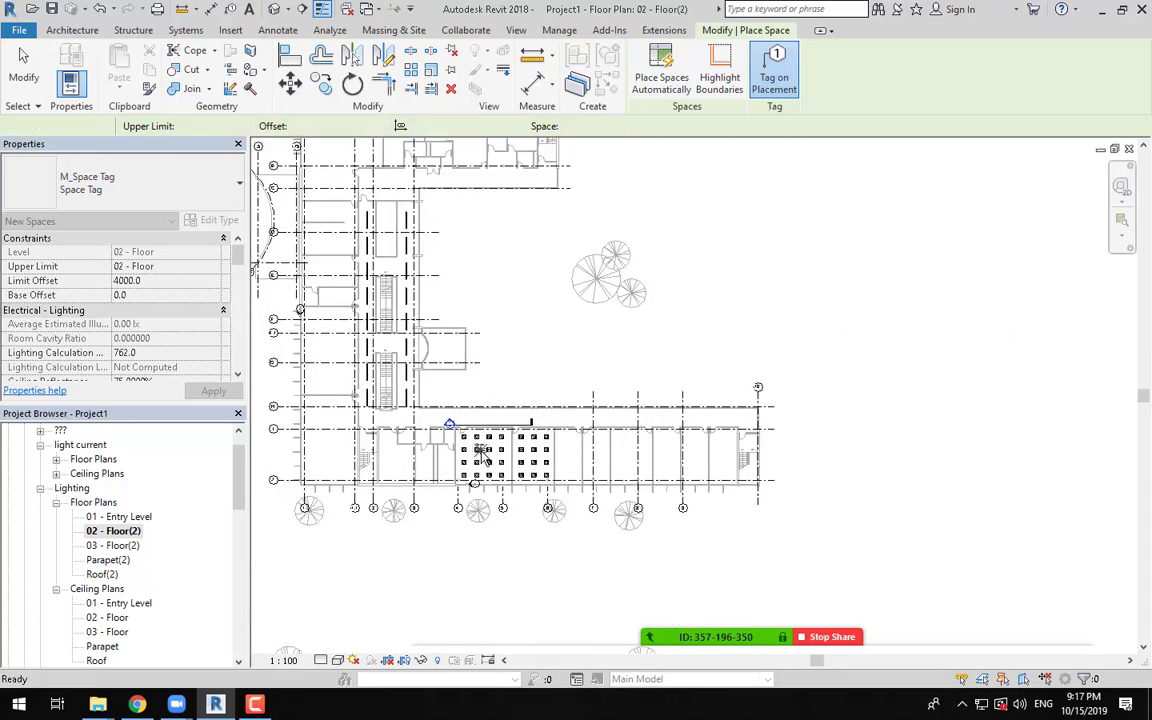
pyautogui.press('Escape')
pyautogui.scroll(-5, 680, 512)
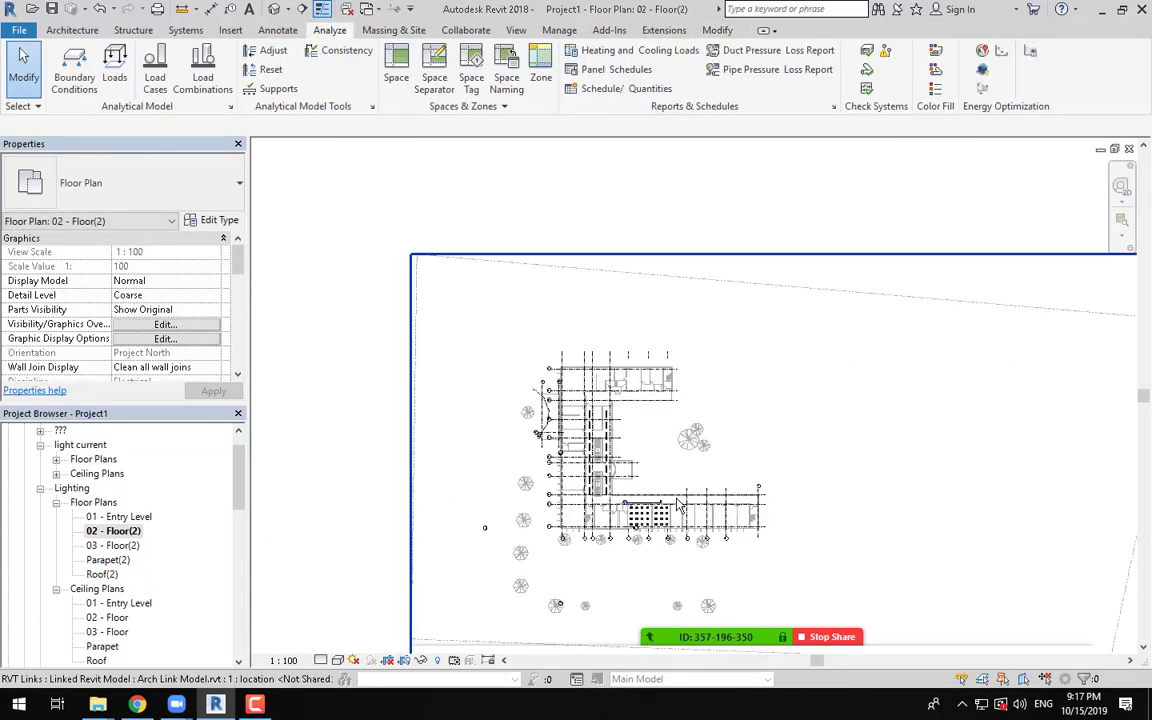
pyautogui.click(678, 507)
pyautogui.scroll(5, 671, 494)
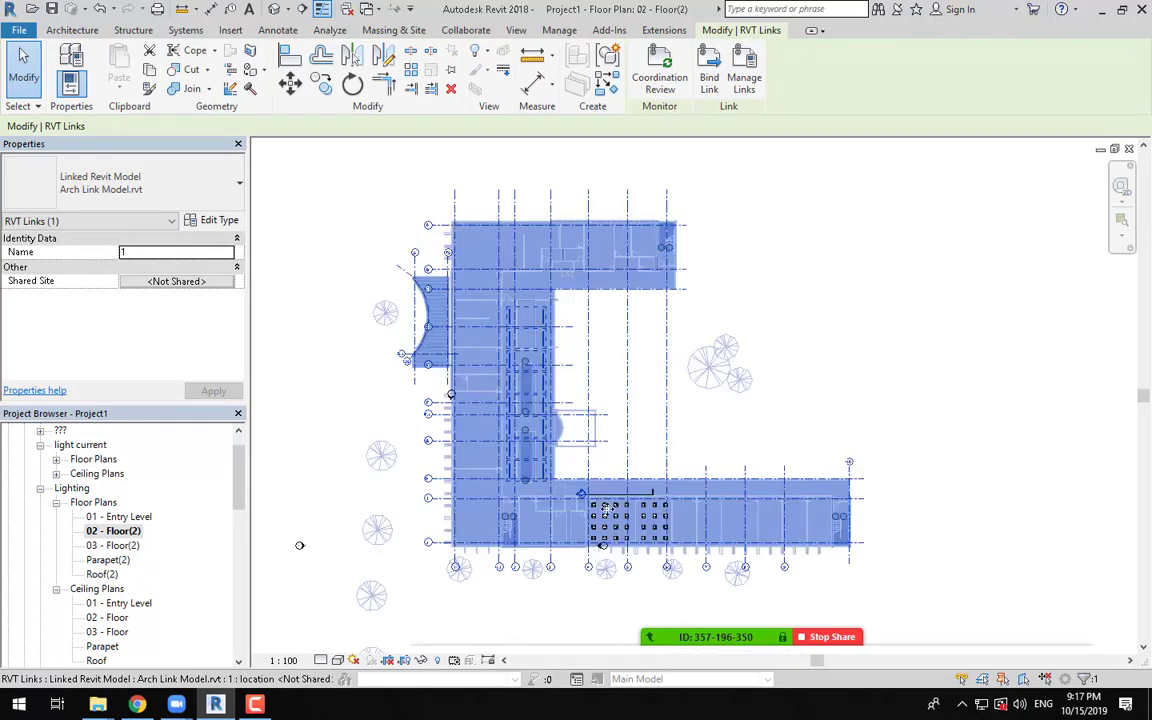
pyautogui.scroll(5, 624, 556)
pyautogui.scroll(3, 600, 550)
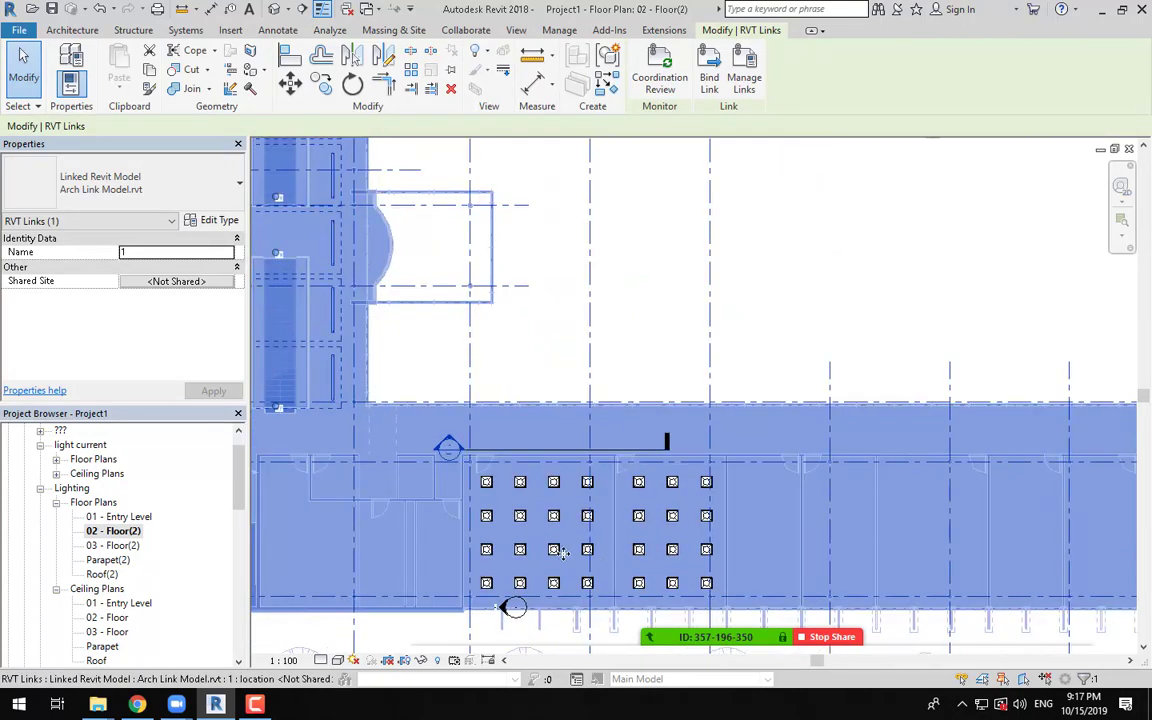
pyautogui.press('Escape')
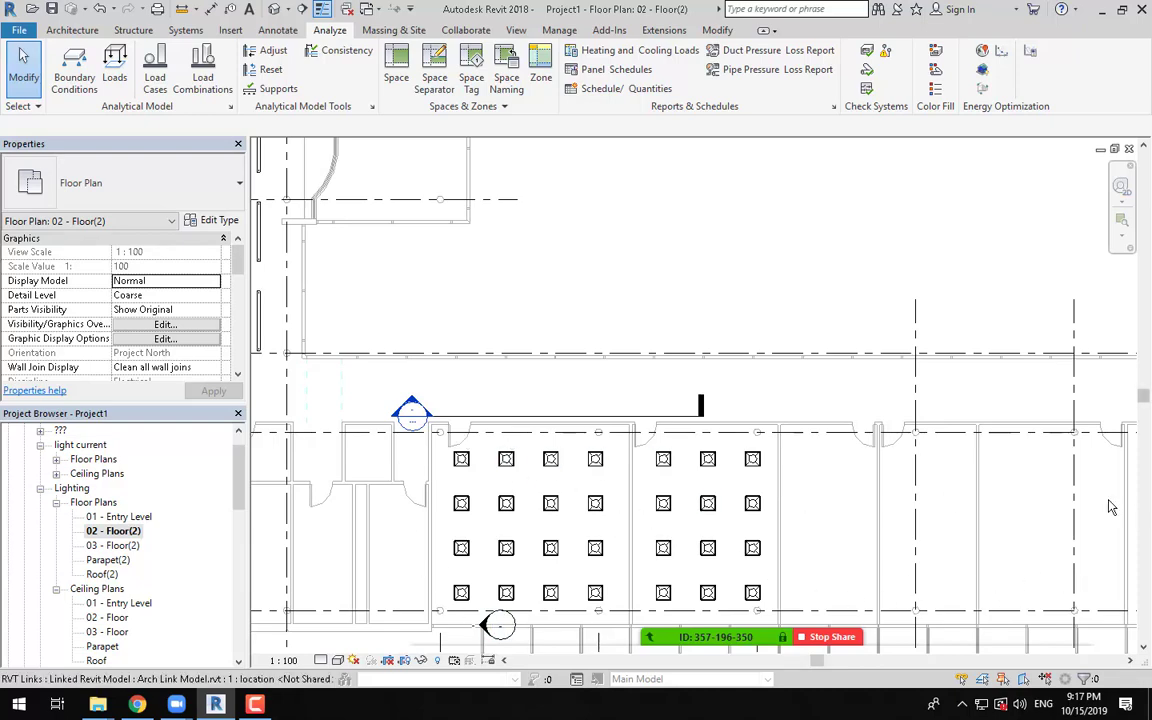
pyautogui.scroll(-5, 705, 350)
pyautogui.moveTo(705, 350); pyautogui.dragTo(710, 417, button='middle')
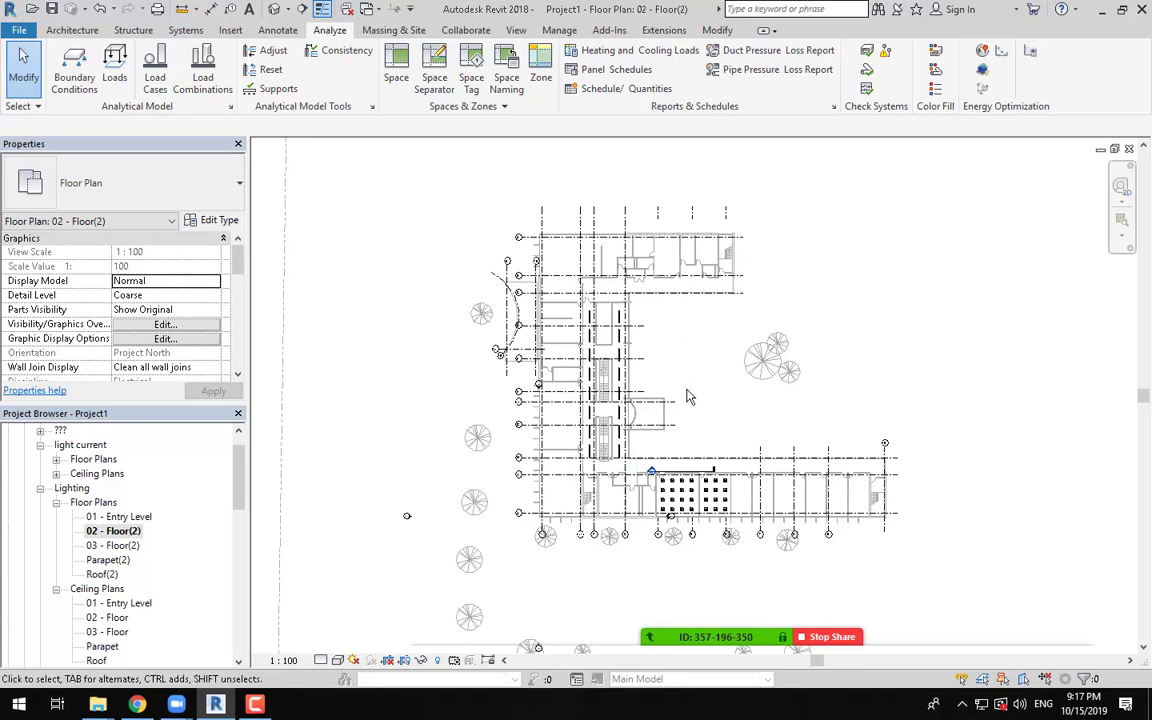
pyautogui.scroll(-2, 682, 357)
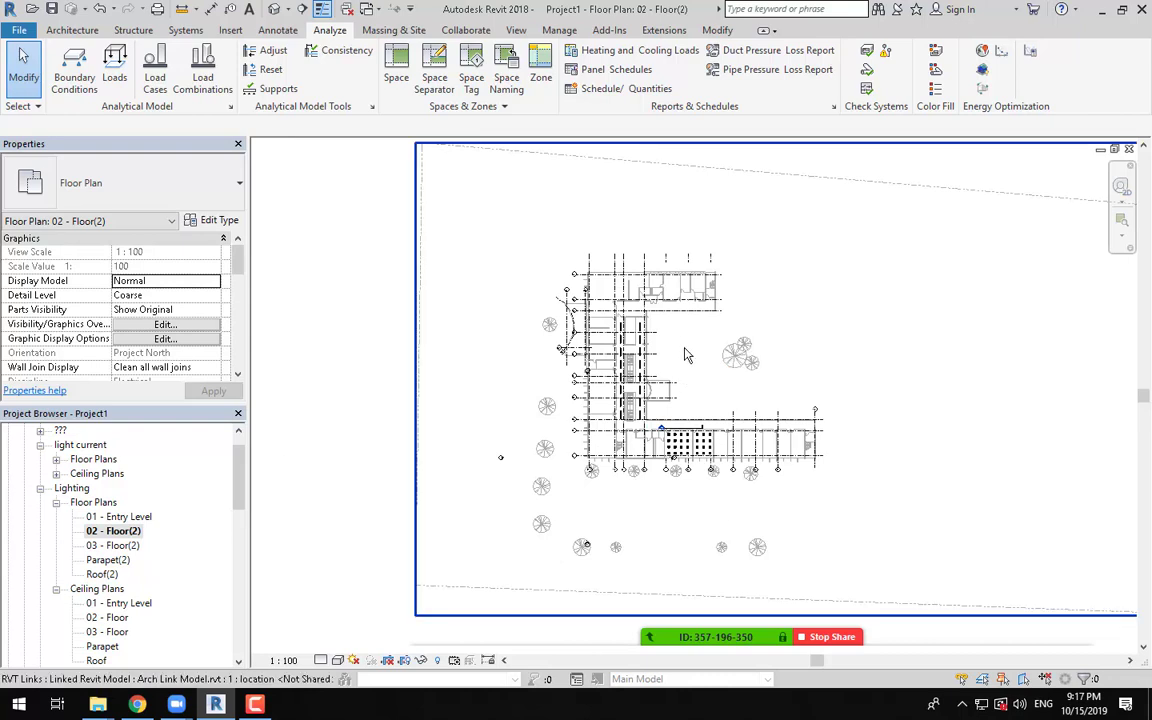
# Step: Locate and select Arch Link Model.rvt among the project's Revit links
pyautogui.scroll(-3, 211, 450)
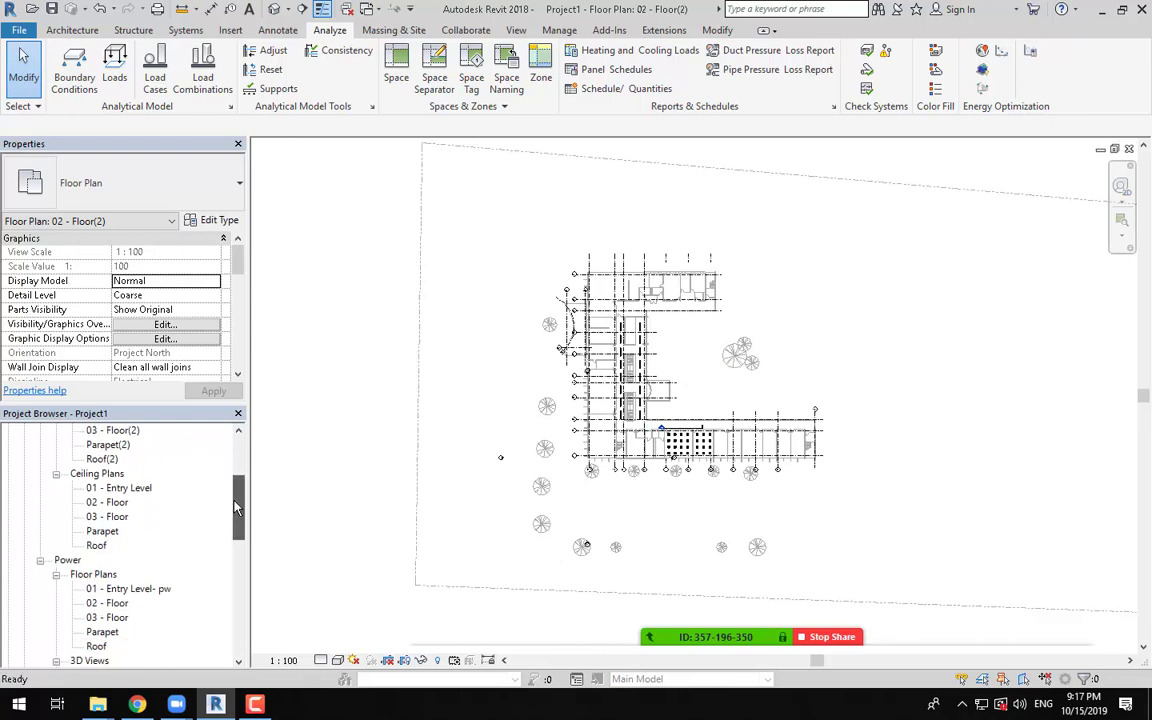
pyautogui.moveTo(237, 513); pyautogui.dragTo(238, 636)
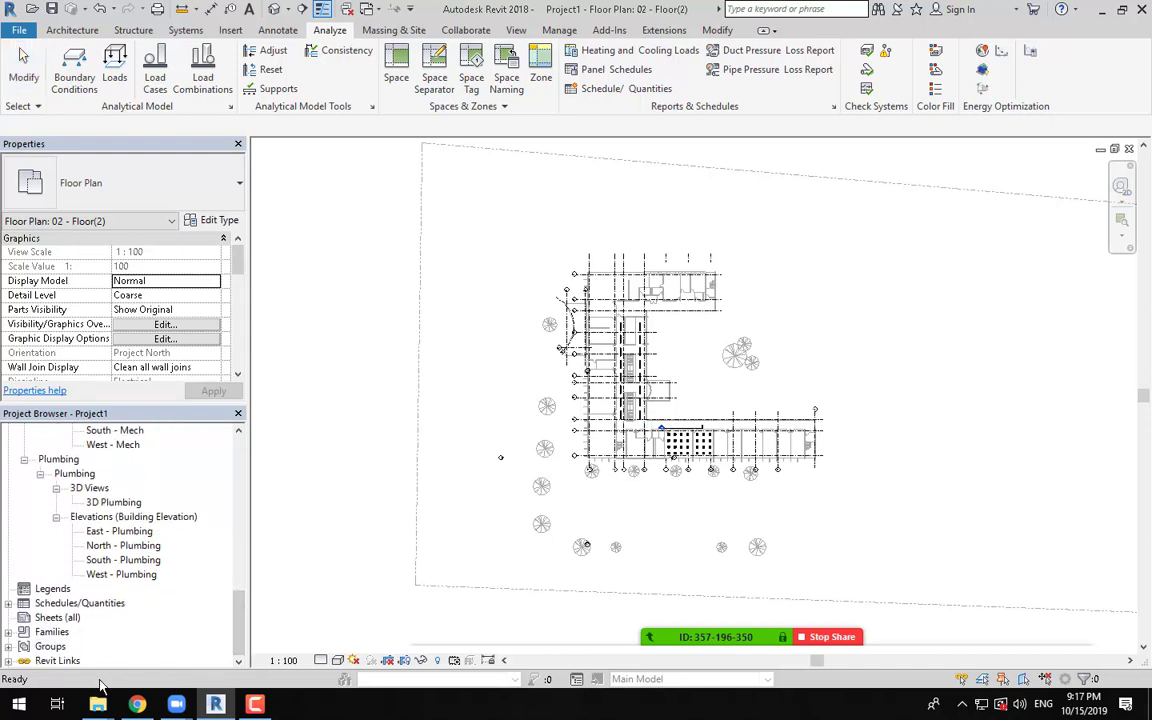
pyautogui.click(9, 661)
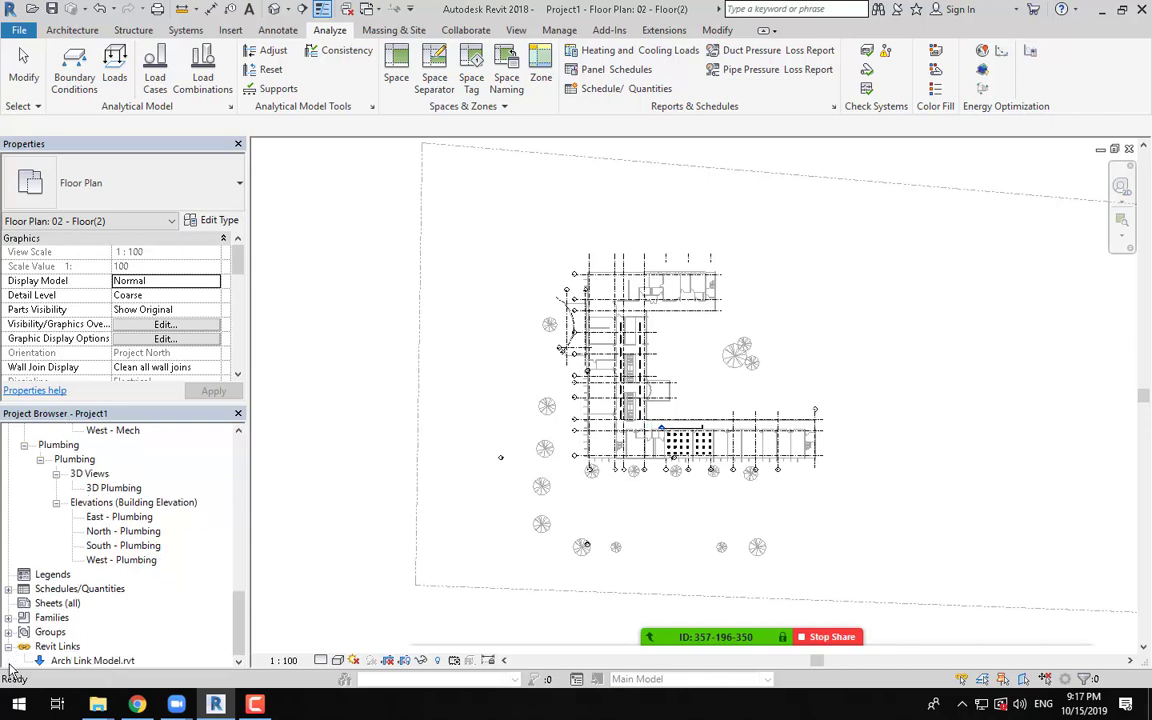
pyautogui.click(104, 661)
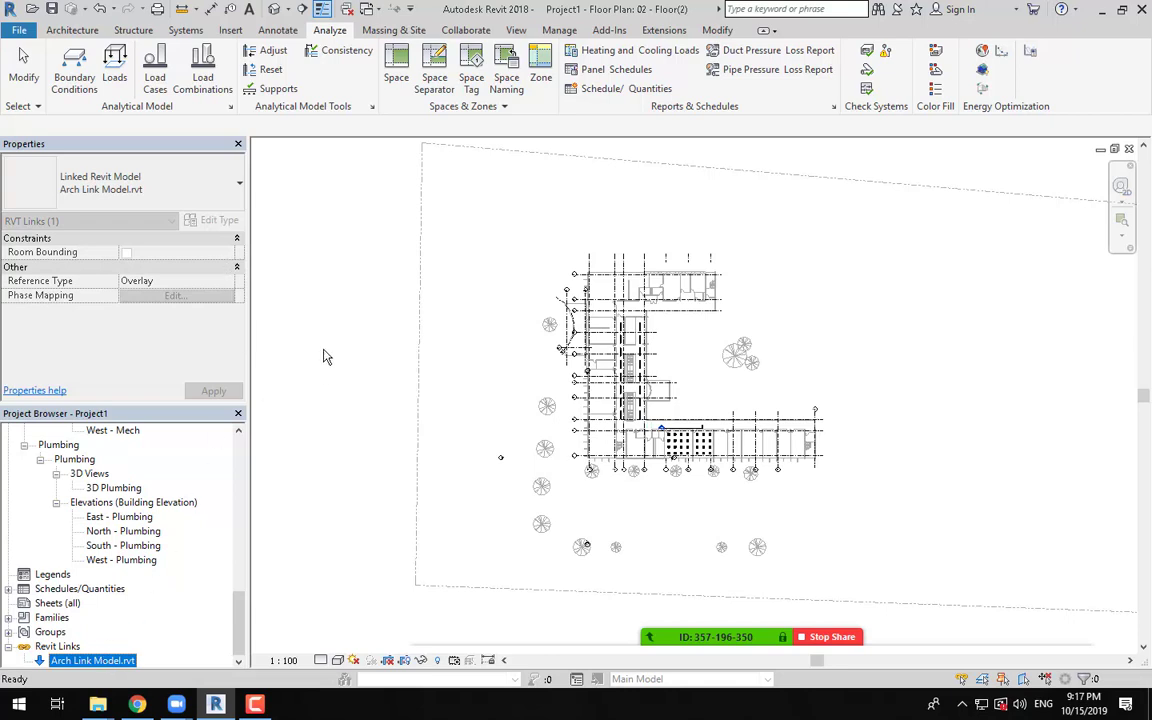
pyautogui.click(273, 314)
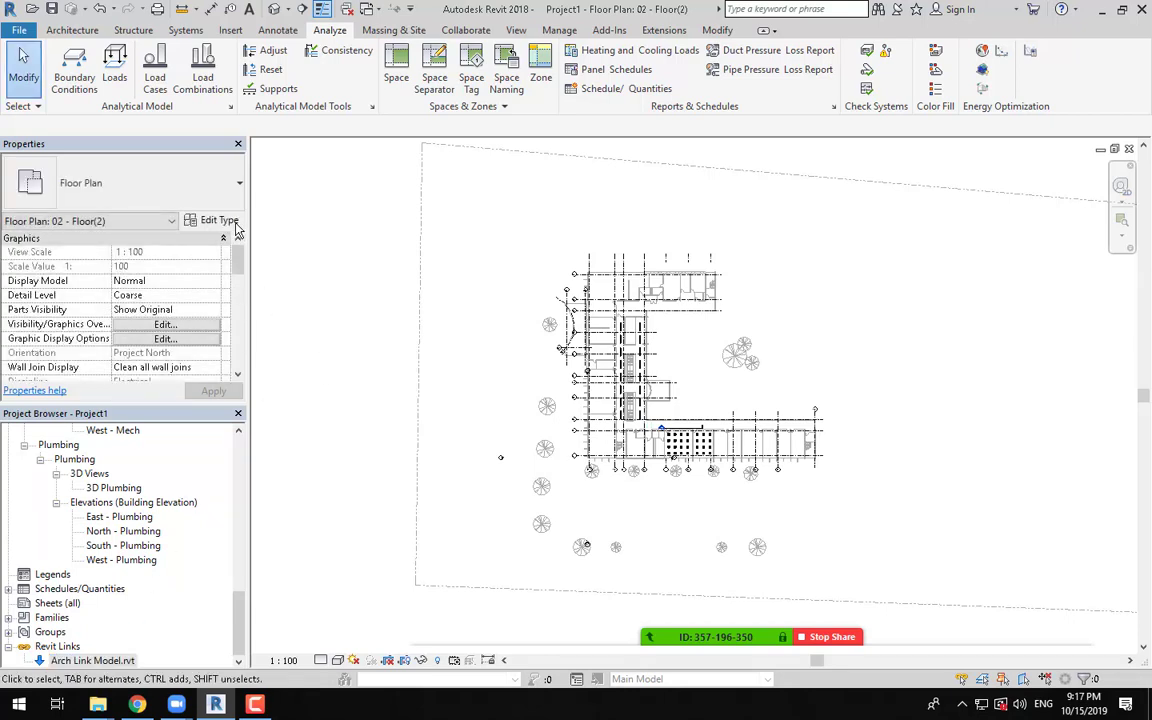
pyautogui.rightClick(118, 661)
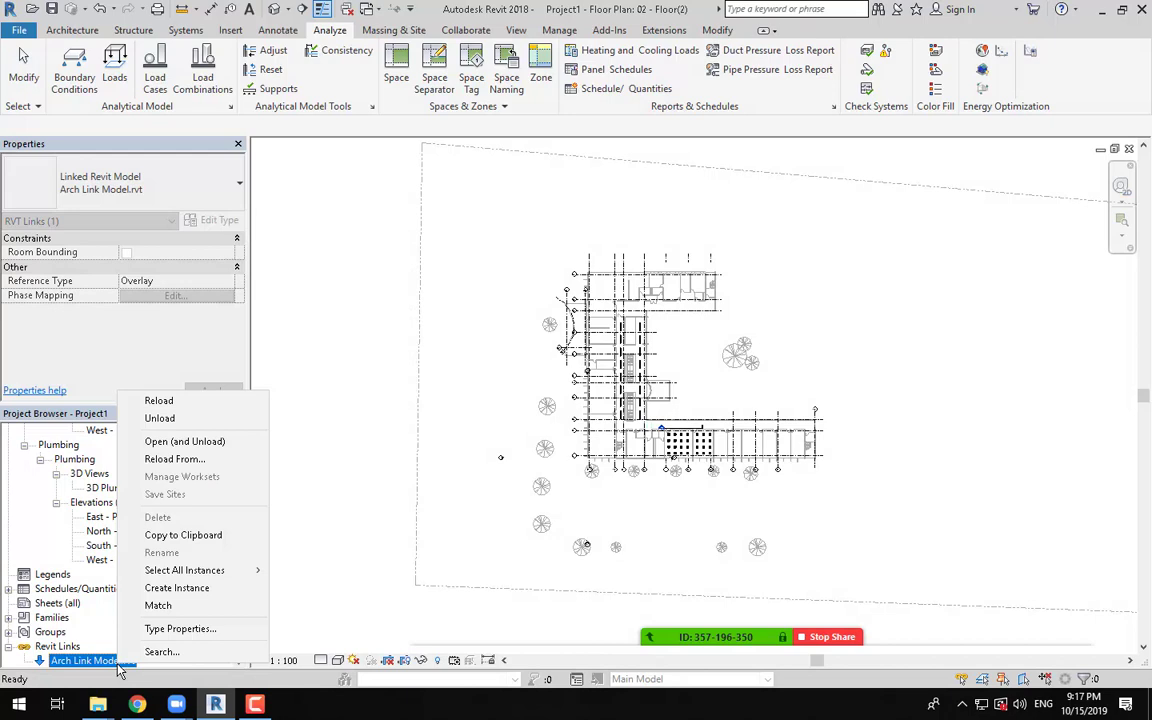
pyautogui.click(118, 665)
pyautogui.click(215, 220)
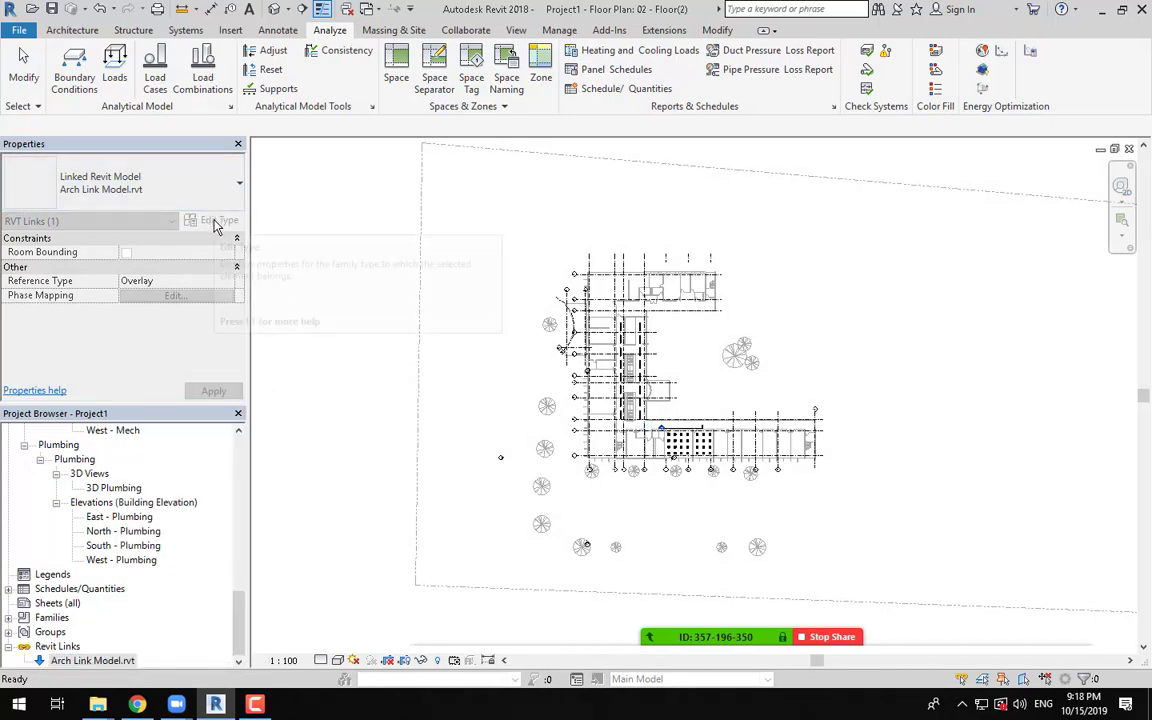
pyautogui.click(110, 655)
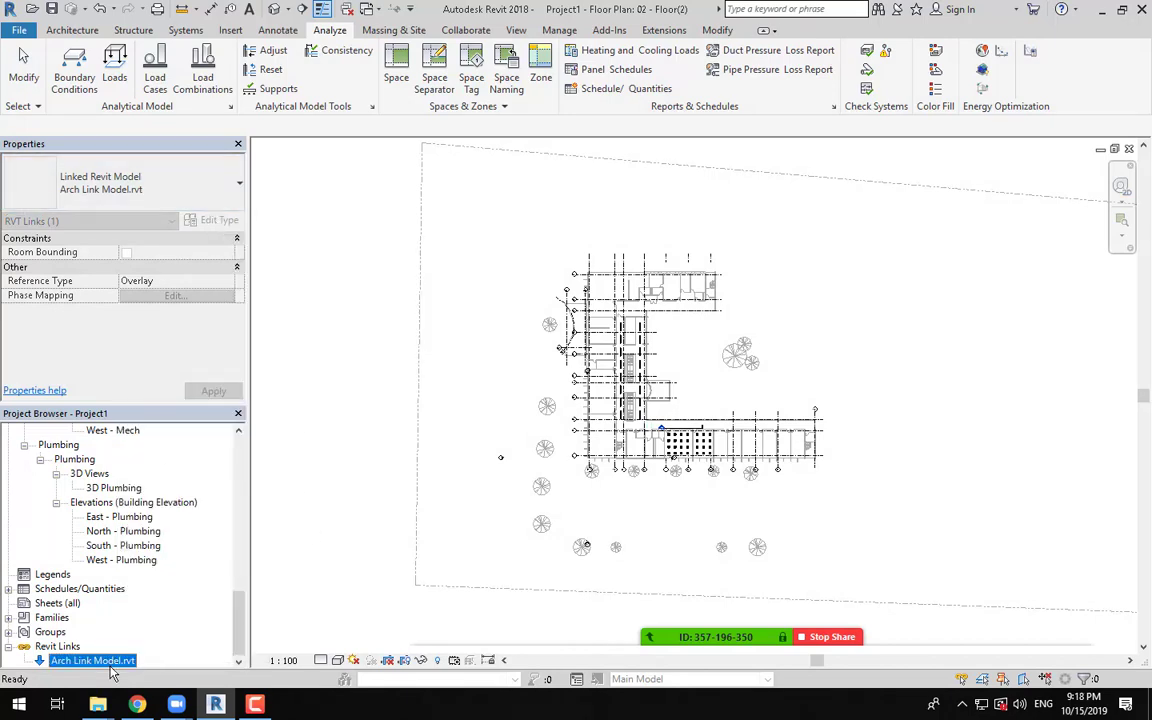
pyautogui.doubleClick(113, 661)
pyautogui.press('Escape')
# Step: Enable Room Bounding in the type properties of the linked Arch Link Model.rvt
pyautogui.doubleClick(91, 661)
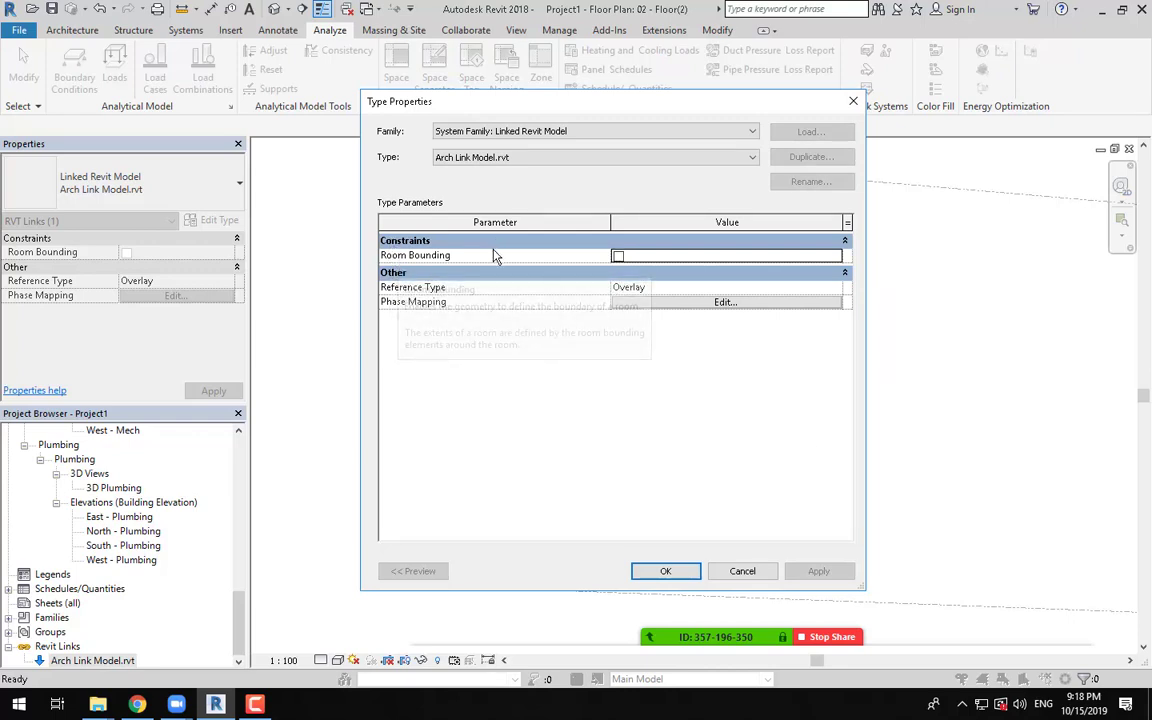
pyautogui.click(618, 257)
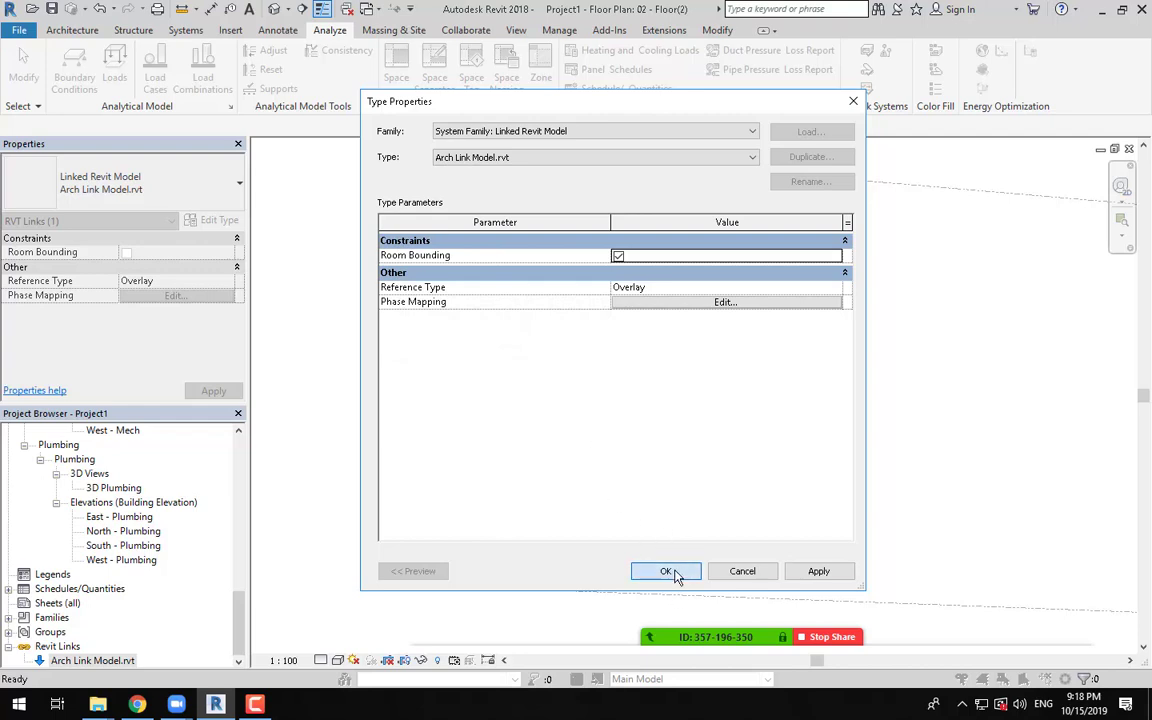
pyautogui.click(672, 571)
# Step: Place tagged spaces in the two rooms with troffer lights and in the next two rooms toward grid 8
pyautogui.scroll(3, 700, 371)
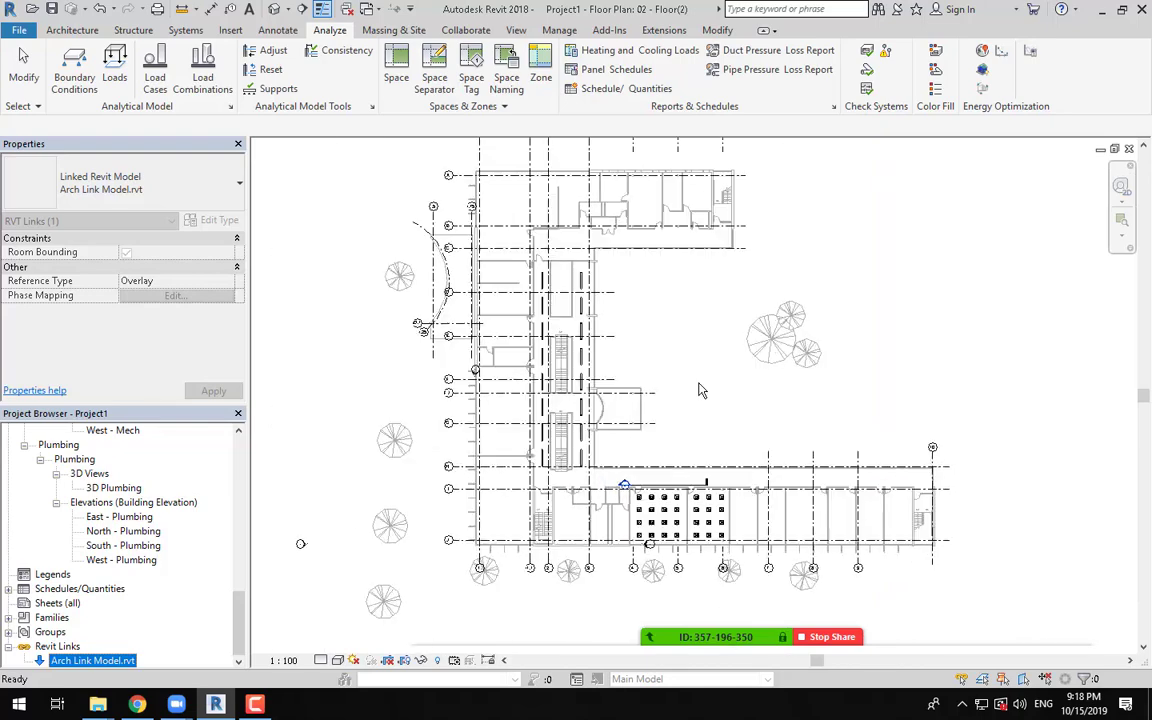
pyautogui.click(404, 80)
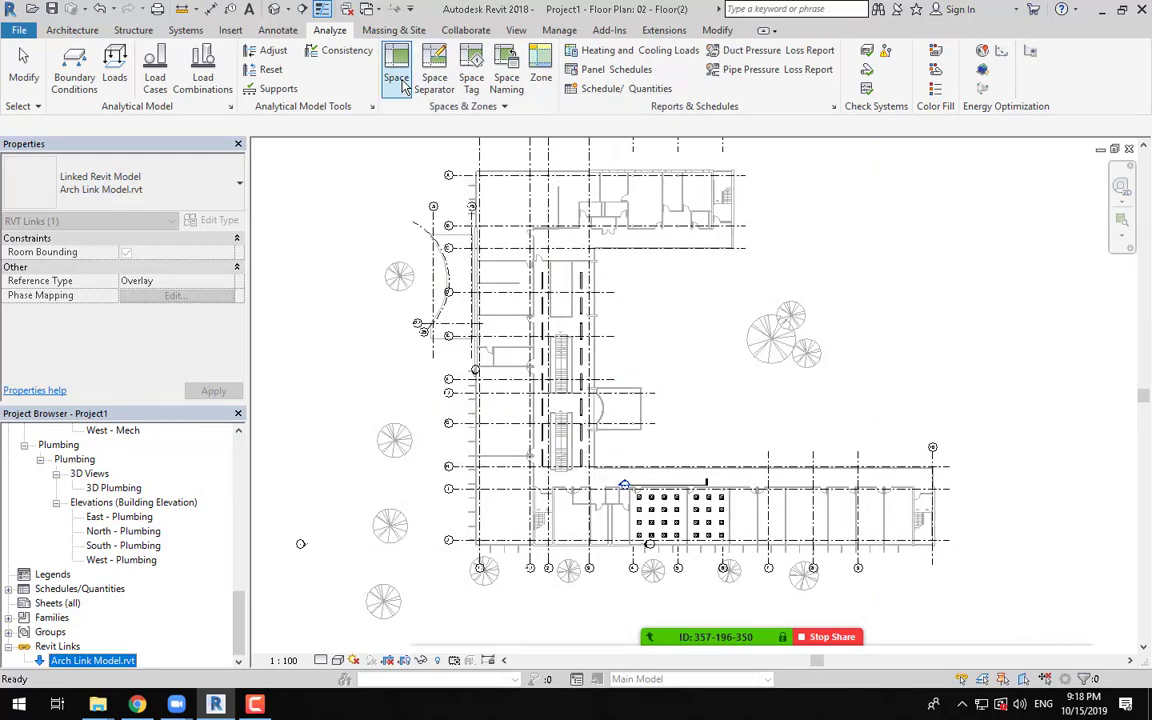
pyautogui.scroll(4, 660, 515)
pyautogui.scroll(2, 652, 535)
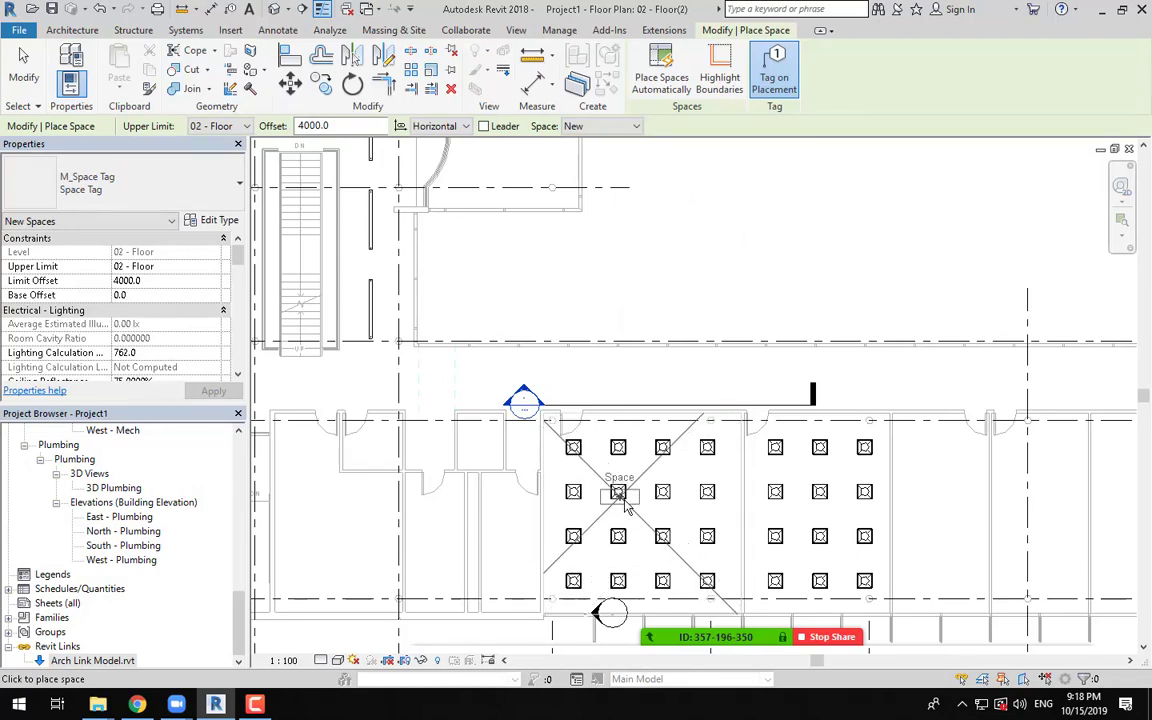
pyautogui.scroll(-2, 620, 532)
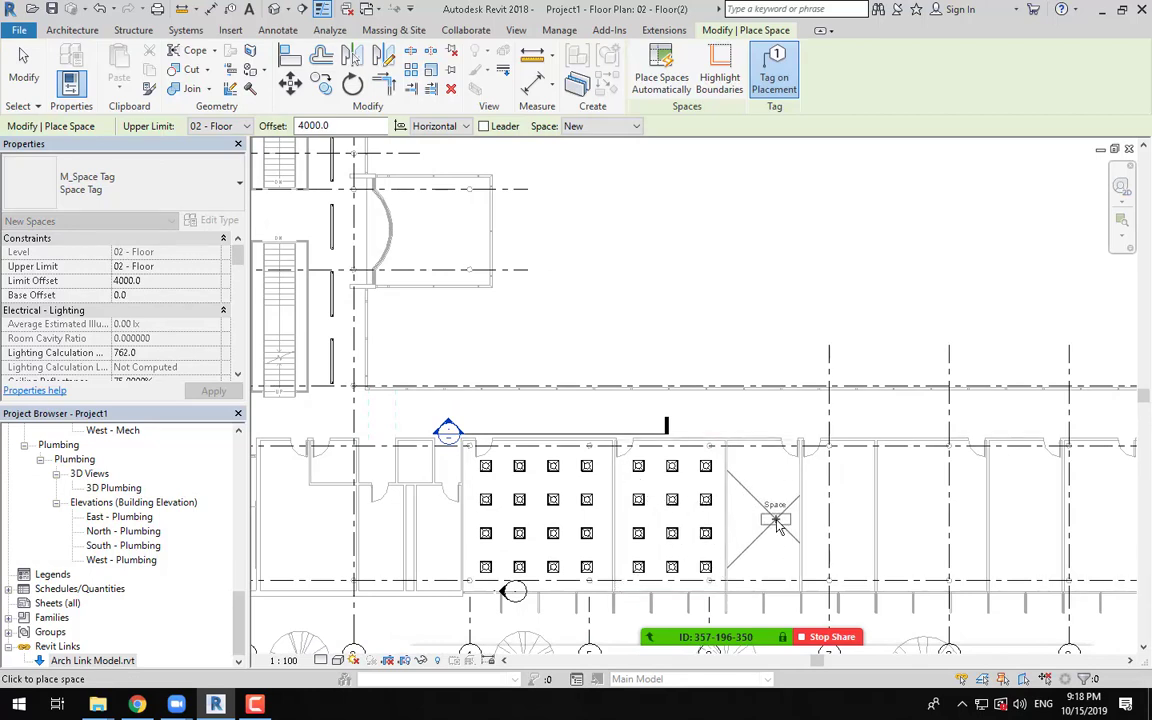
pyautogui.click(538, 516)
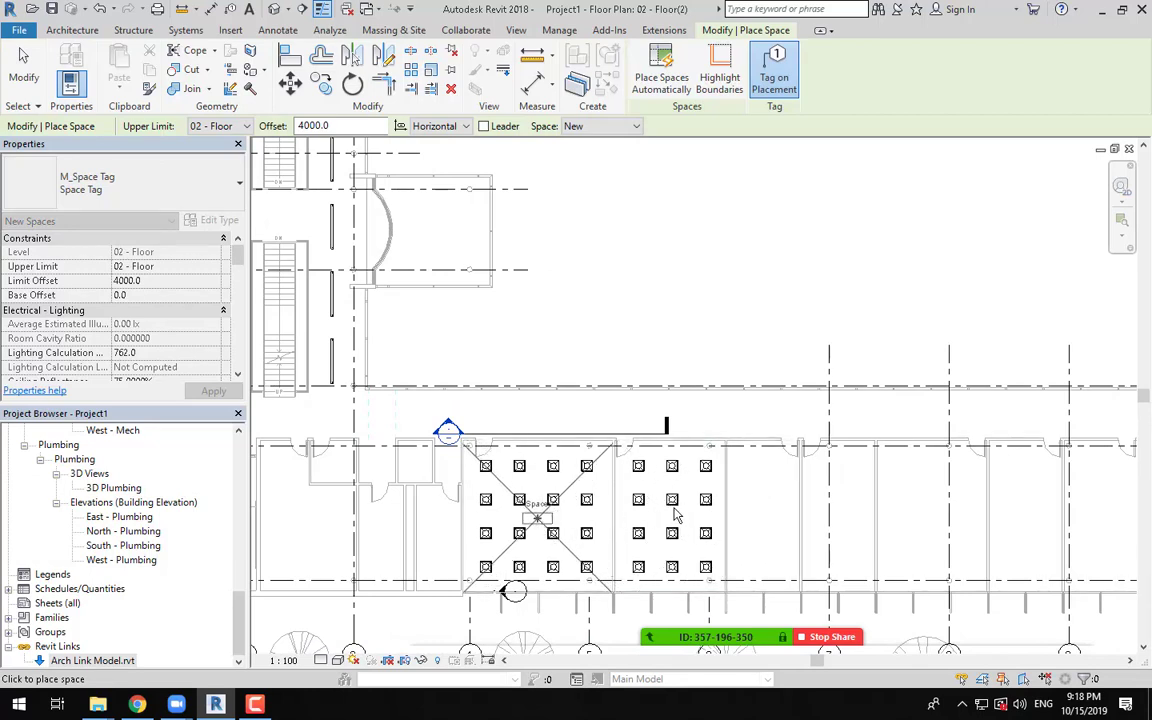
pyautogui.click(764, 512)
pyautogui.click(836, 512)
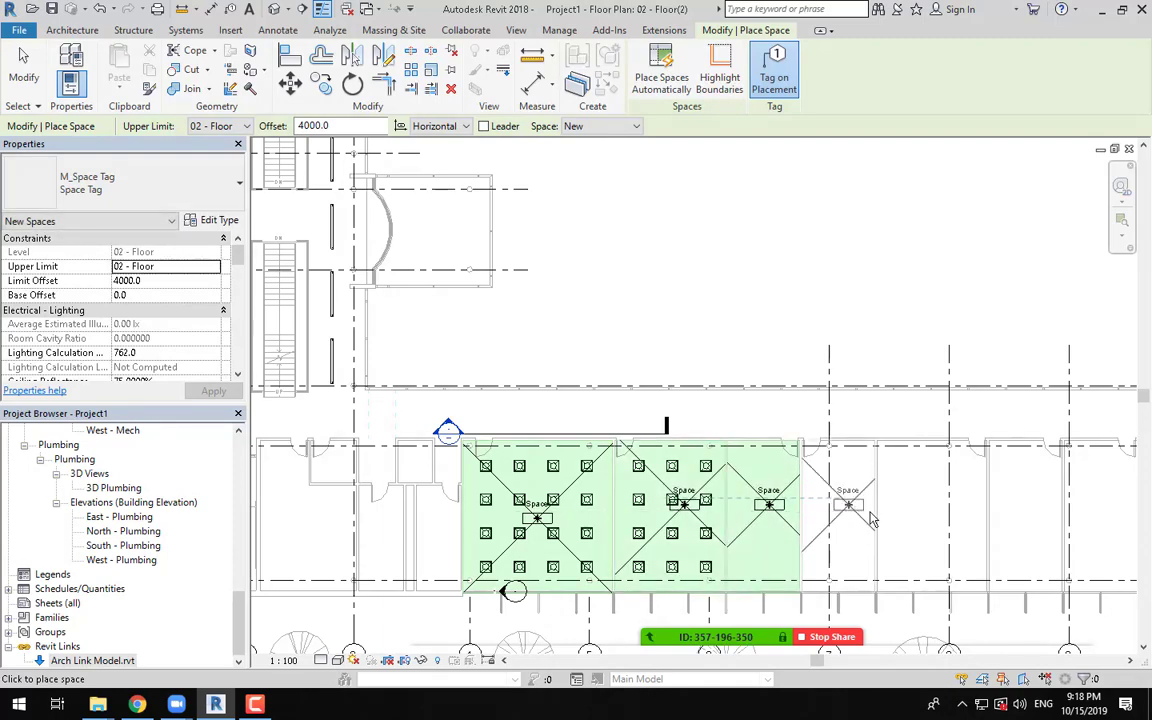
pyautogui.scroll(-3, 870, 518)
pyautogui.moveTo(870, 518); pyautogui.dragTo(810, 527, button='middle')
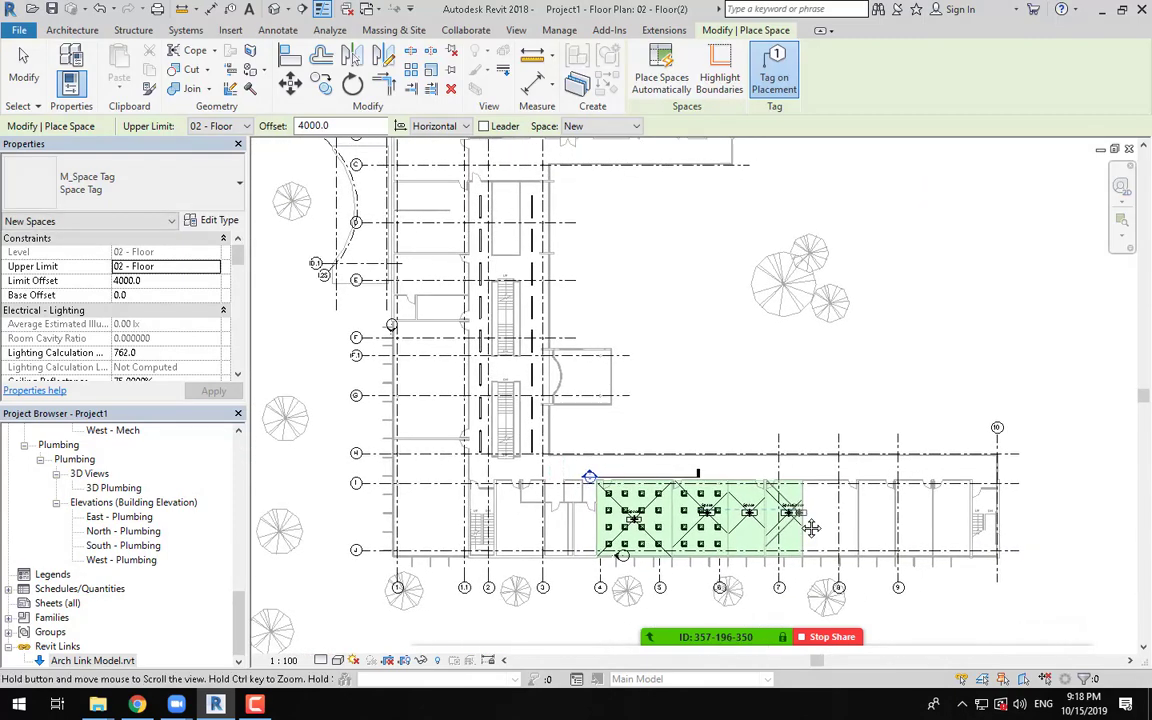
pyautogui.moveTo(688, 419); pyautogui.dragTo(695, 449, button='middle')
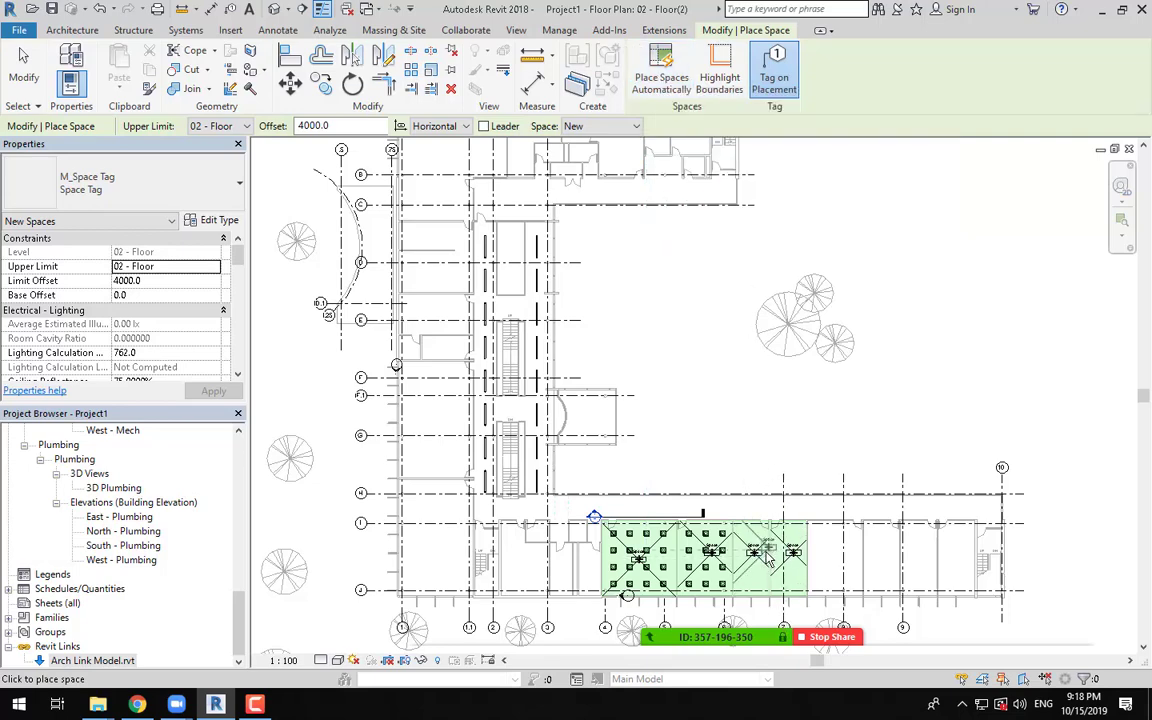
pyautogui.press('Escape')
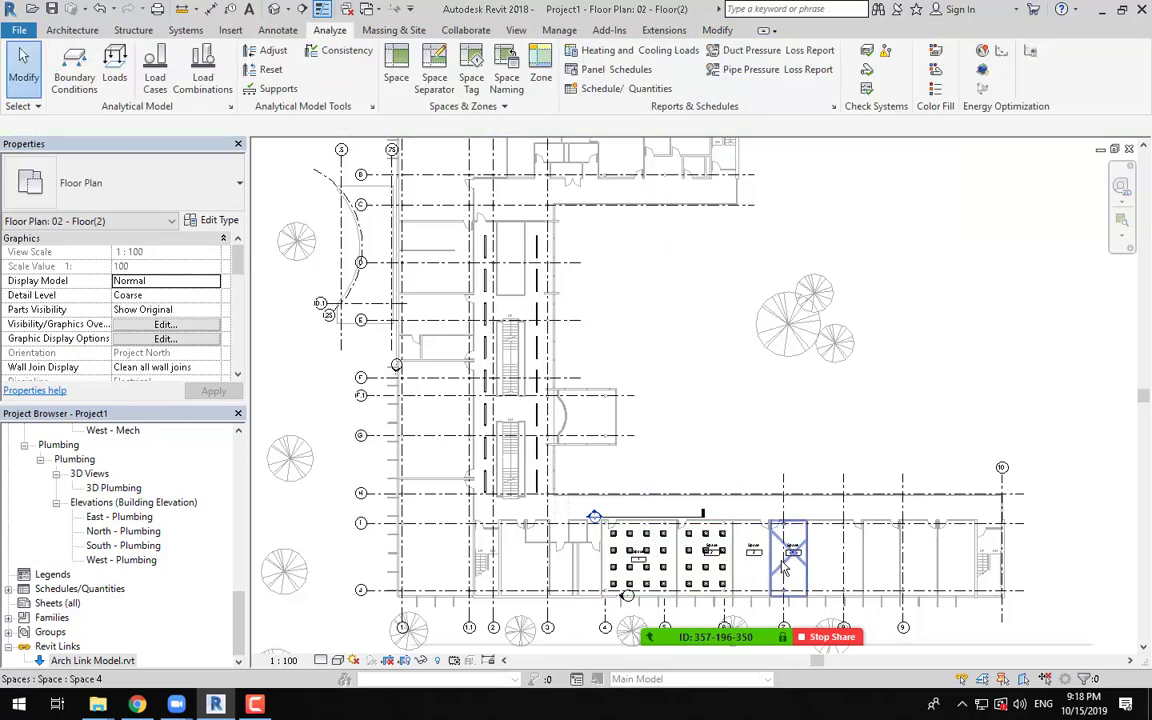
# Step: Delete the spaces from the second troffer room and the two empty rooms beside it, keeping only the first room's space
pyautogui.click(785, 566)
pyautogui.press('Delete')
pyautogui.click(760, 580)
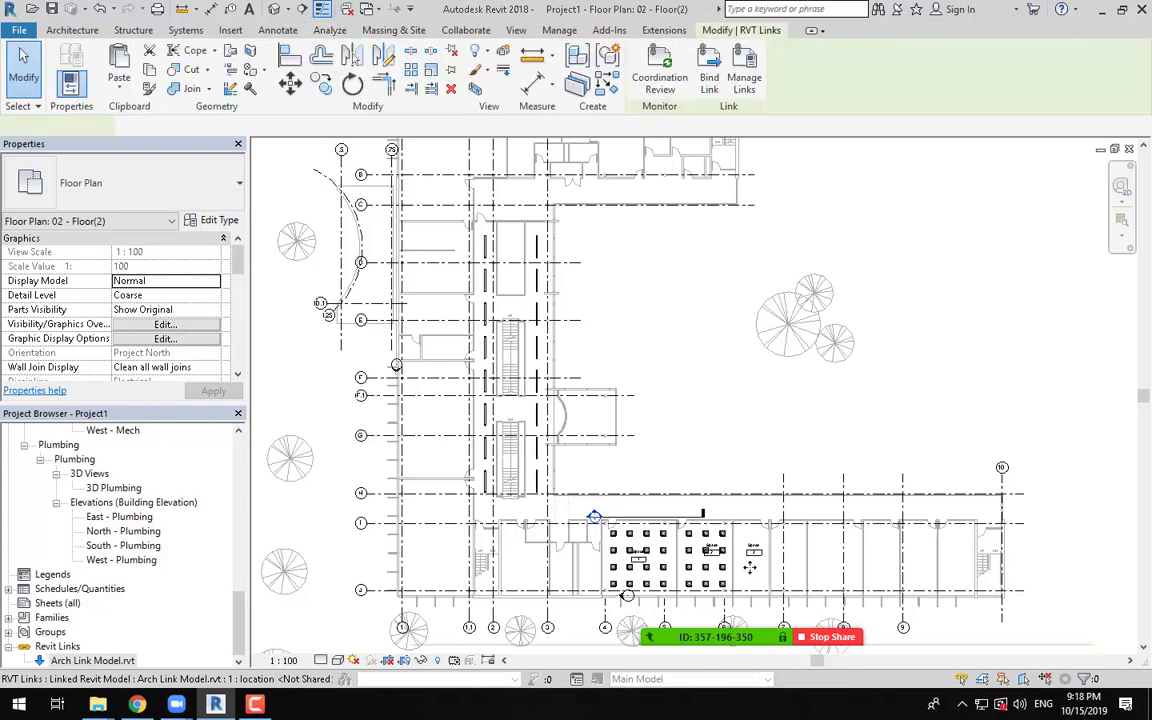
pyautogui.press('Escape')
pyautogui.scroll(2, 754, 587)
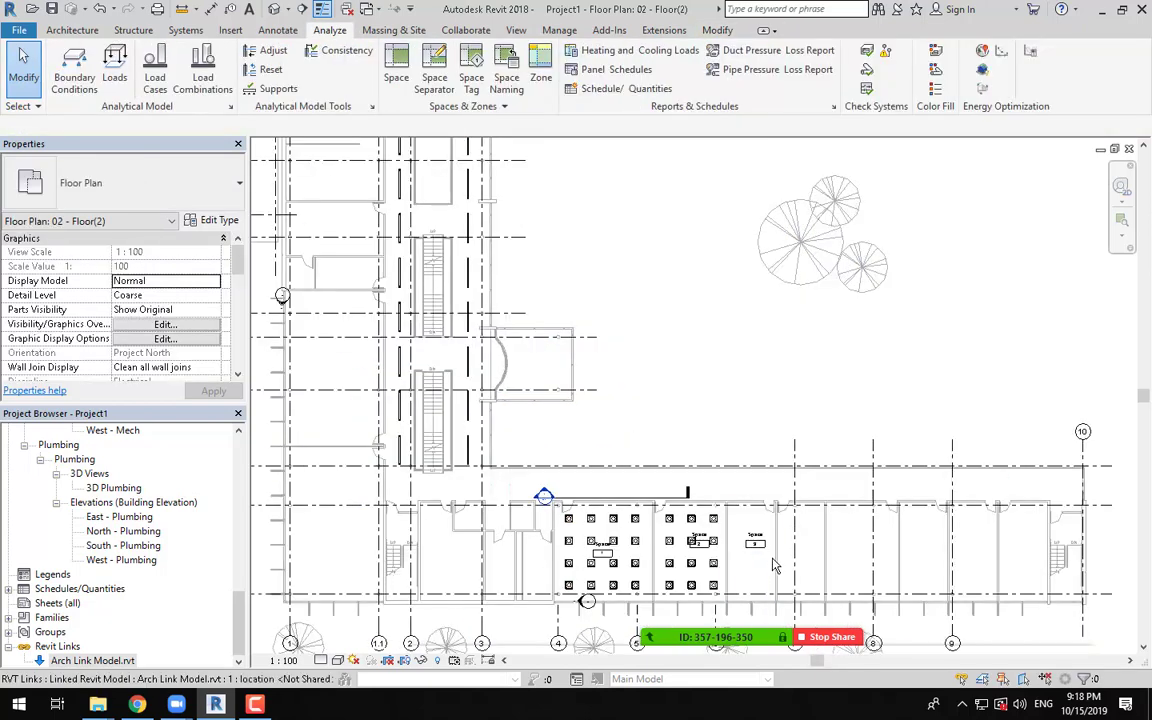
pyautogui.click(755, 550)
pyautogui.press('Delete')
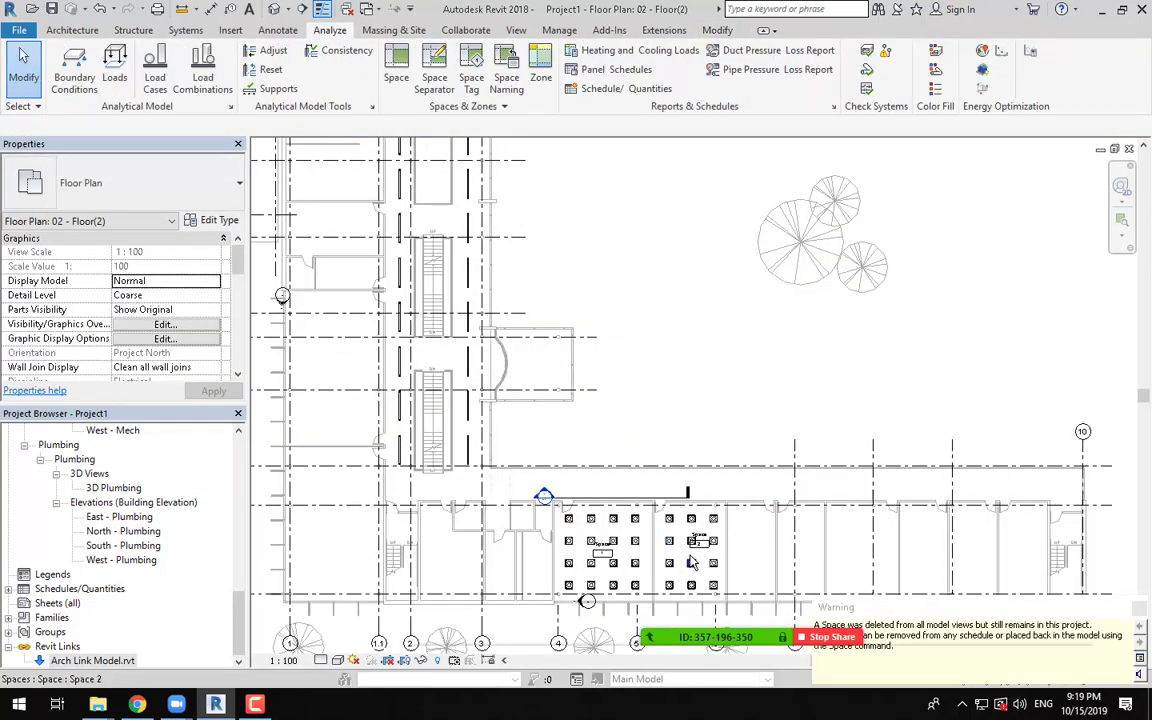
pyautogui.click(689, 558)
pyautogui.press('Delete')
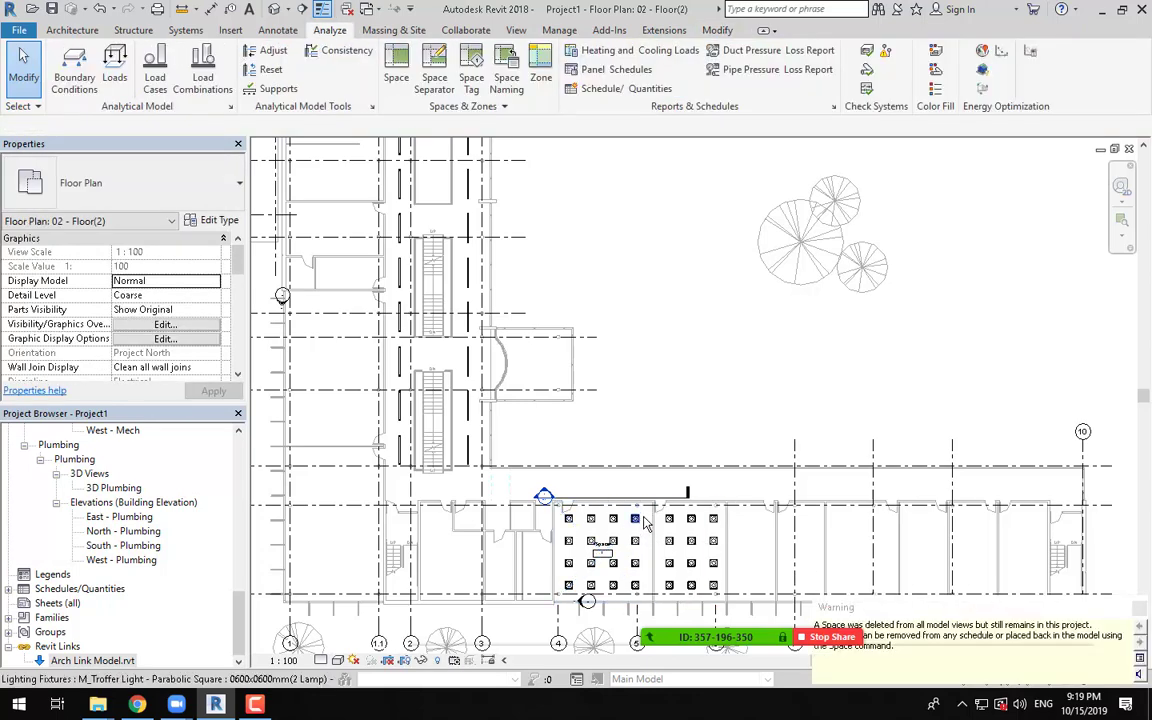
# Step: Select the space in the first troffer room and review its constraints and electrical lighting properties
pyautogui.click(645, 525)
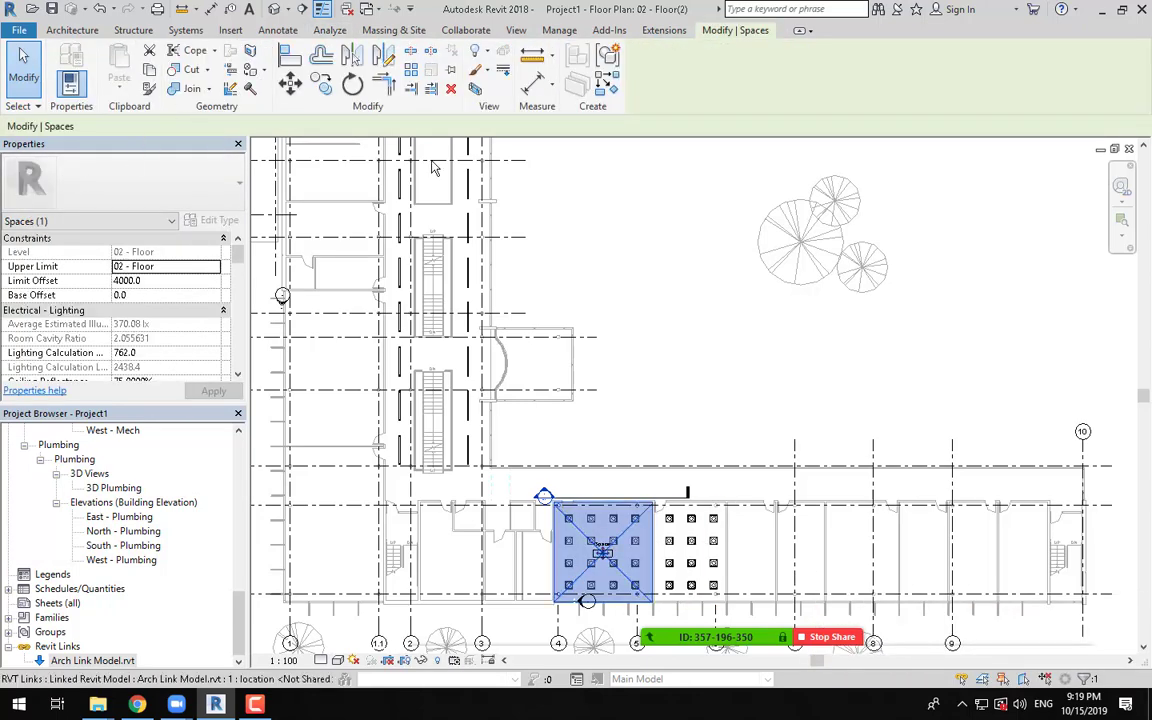
pyautogui.scroll(-1, 650, 346)
pyautogui.click(652, 326)
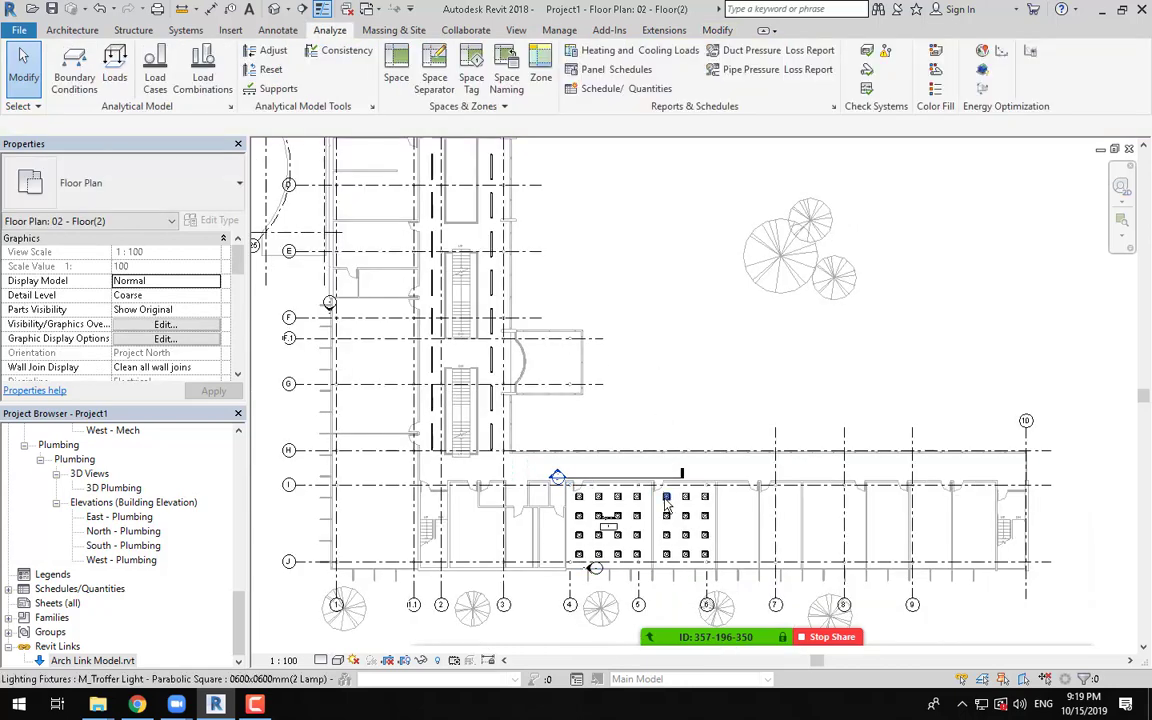
pyautogui.click(600, 525)
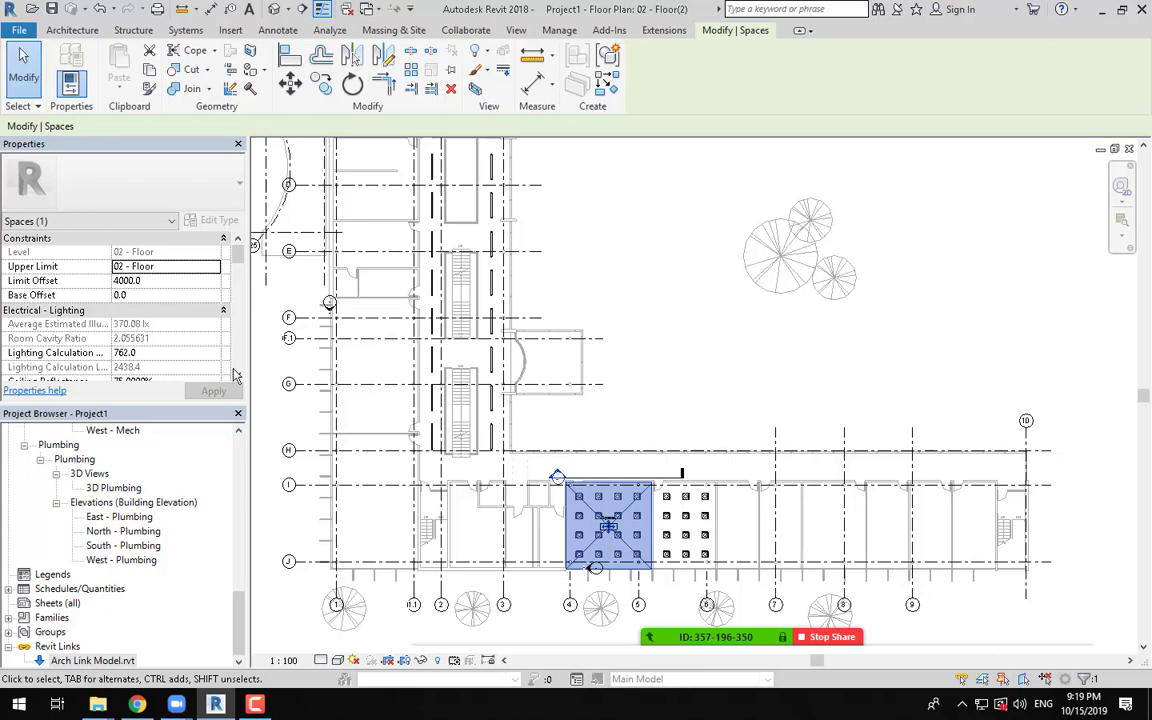
pyautogui.press('Escape')
# Step: Draw a horizontal building section from the first troffer room to the stair near grid 10, and shorten its view depth to within the rooms
pyautogui.scroll(3, 609, 520)
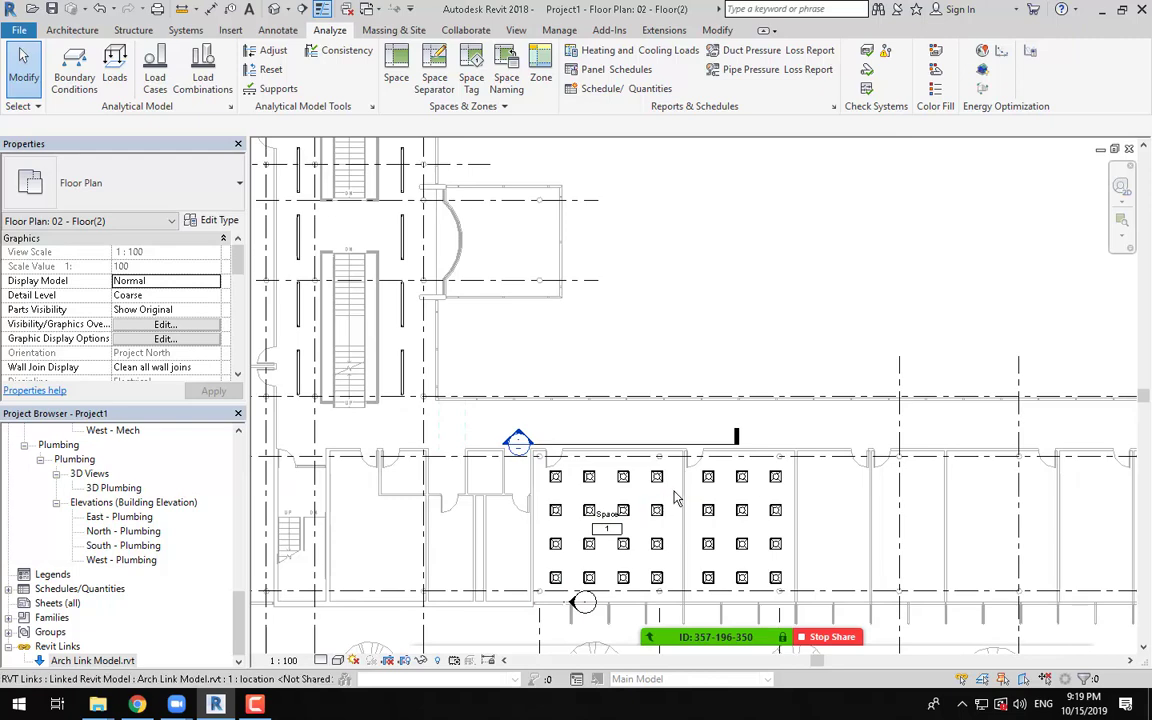
pyautogui.click(302, 14)
pyautogui.click(560, 559)
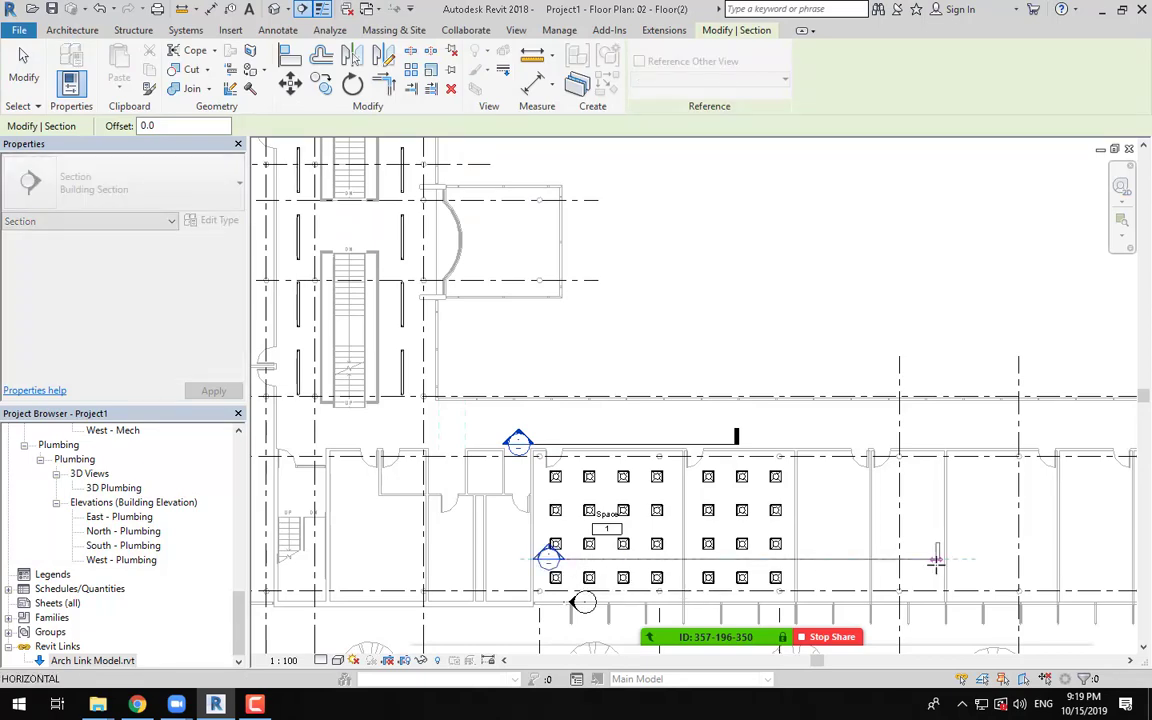
pyautogui.scroll(-3, 915, 558)
pyautogui.scroll(2, 895, 559)
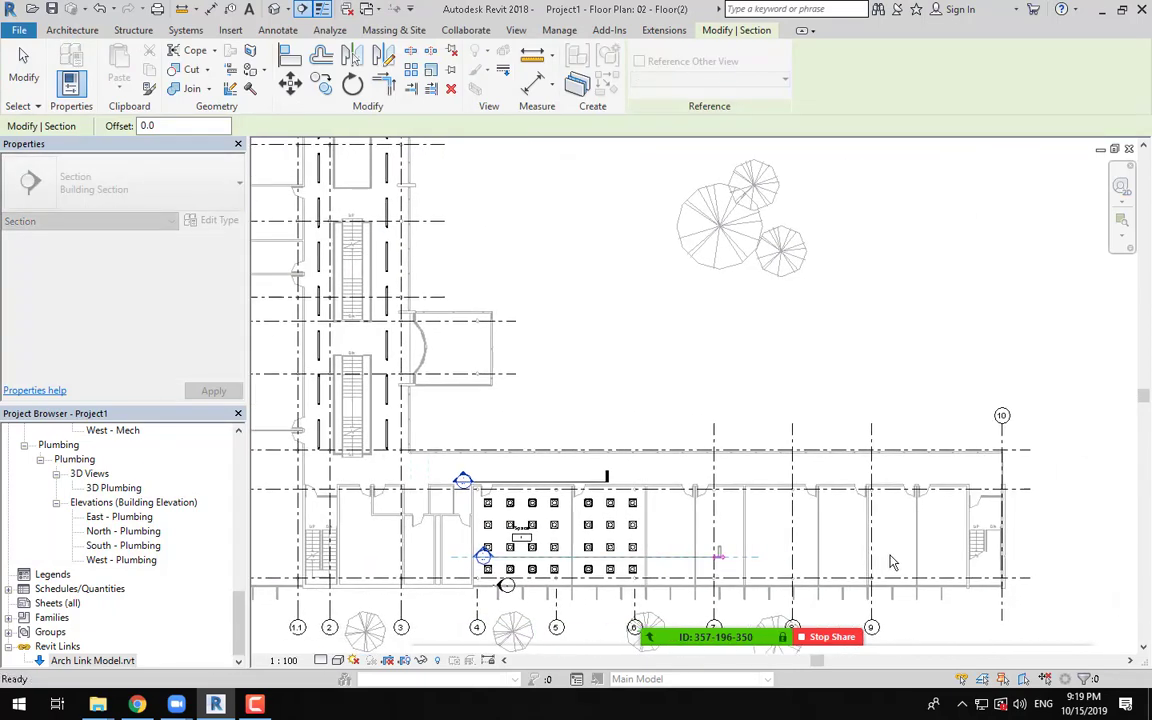
pyautogui.click(948, 557)
pyautogui.moveTo(721, 458); pyautogui.dragTo(722, 509)
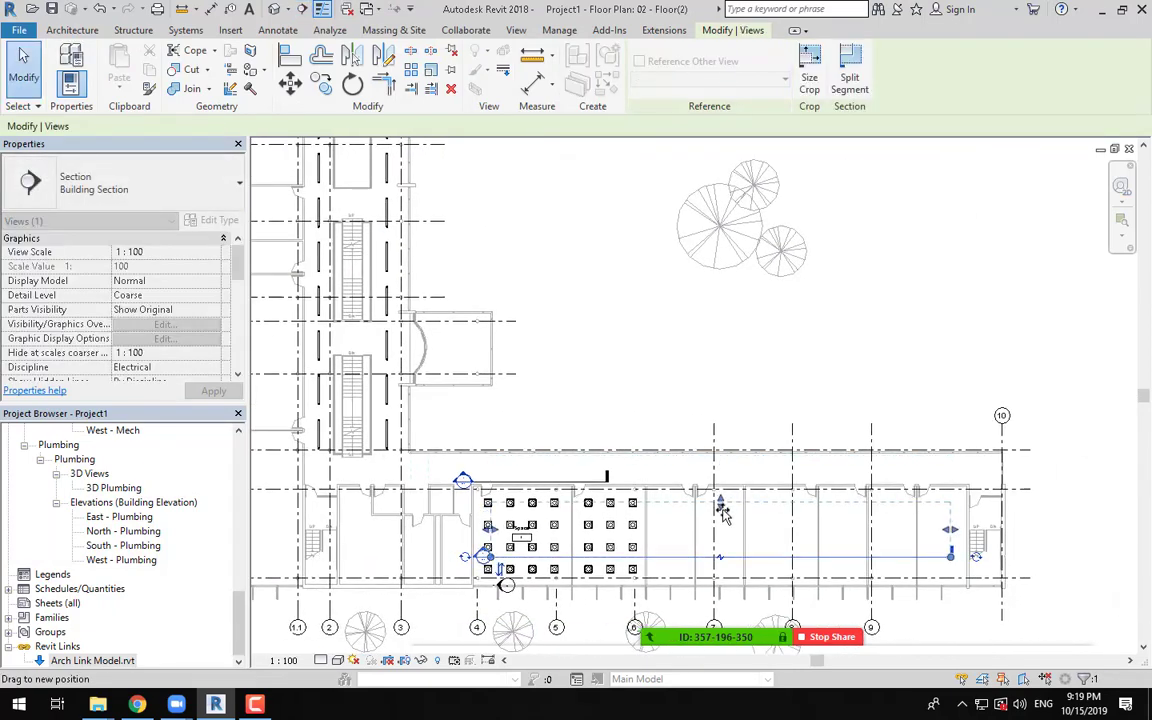
pyautogui.click(660, 380)
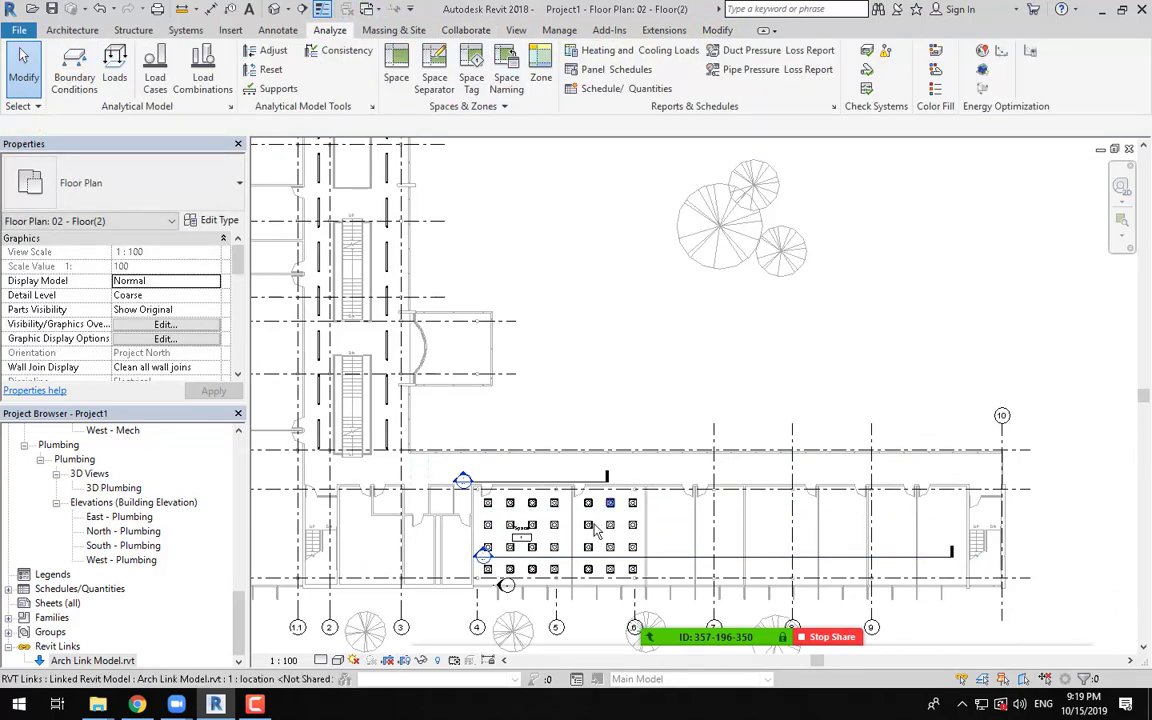
# Step: Open the new section's view and tile it beside the 02 - Floor(2) plan
pyautogui.scroll(5, 495, 558)
pyautogui.doubleClick(415, 585)
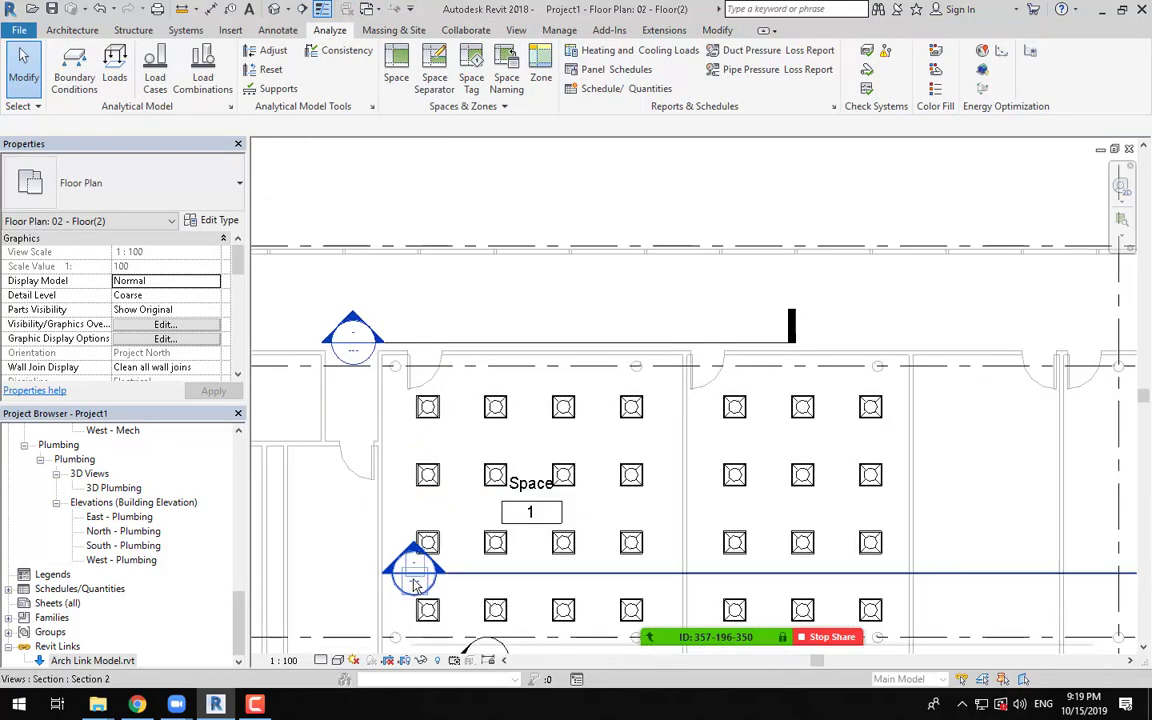
pyautogui.click(516, 30)
pyautogui.click(1069, 90)
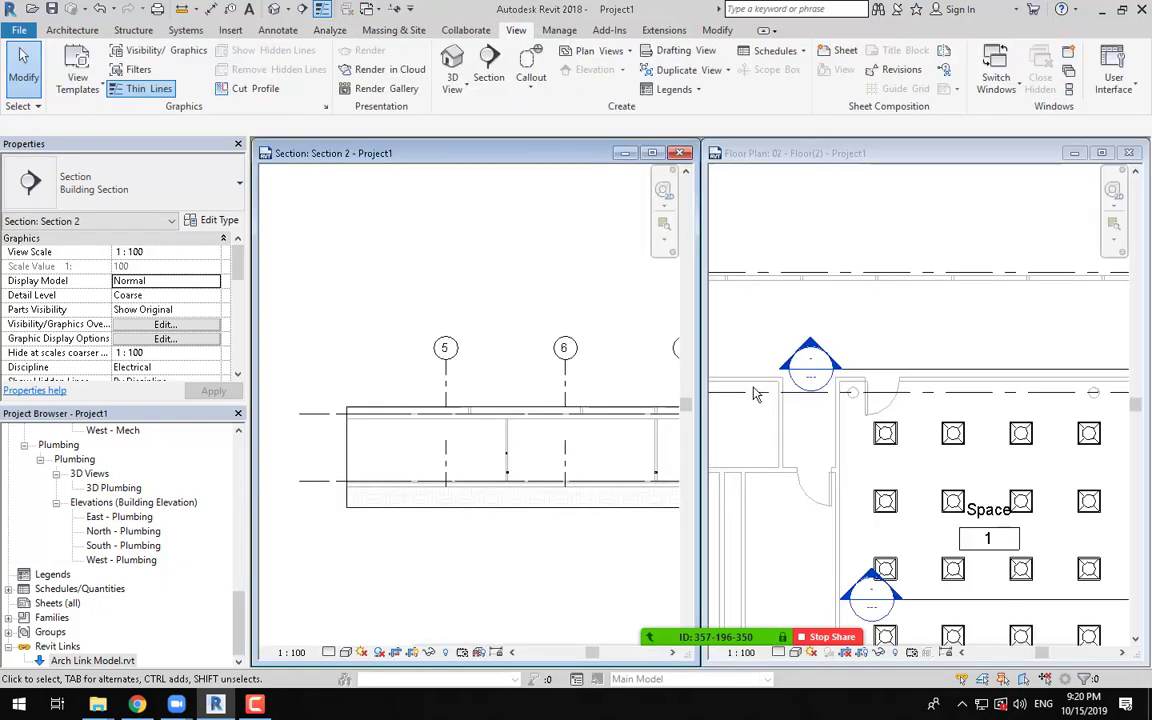
# Step: Extend the section's crop region upward to include the floors above, with the troffer lights and the space
pyautogui.scroll(-3, 532, 500)
pyautogui.click(620, 466)
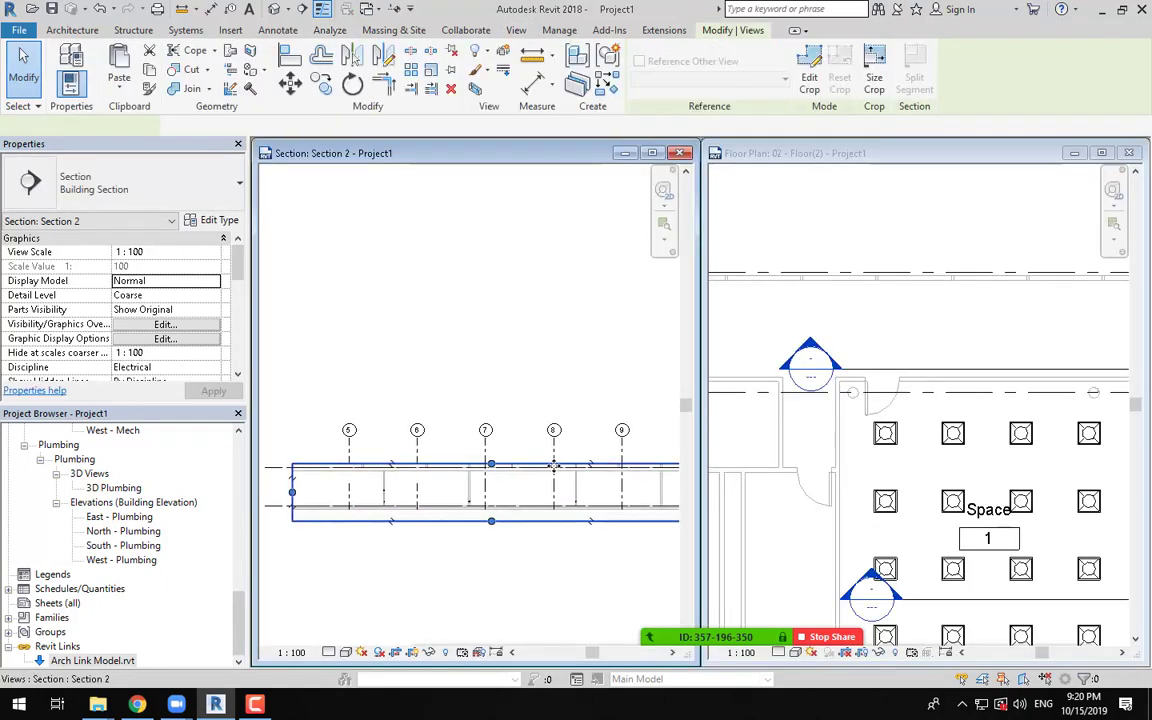
pyautogui.moveTo(496, 347); pyautogui.dragTo(496, 292)
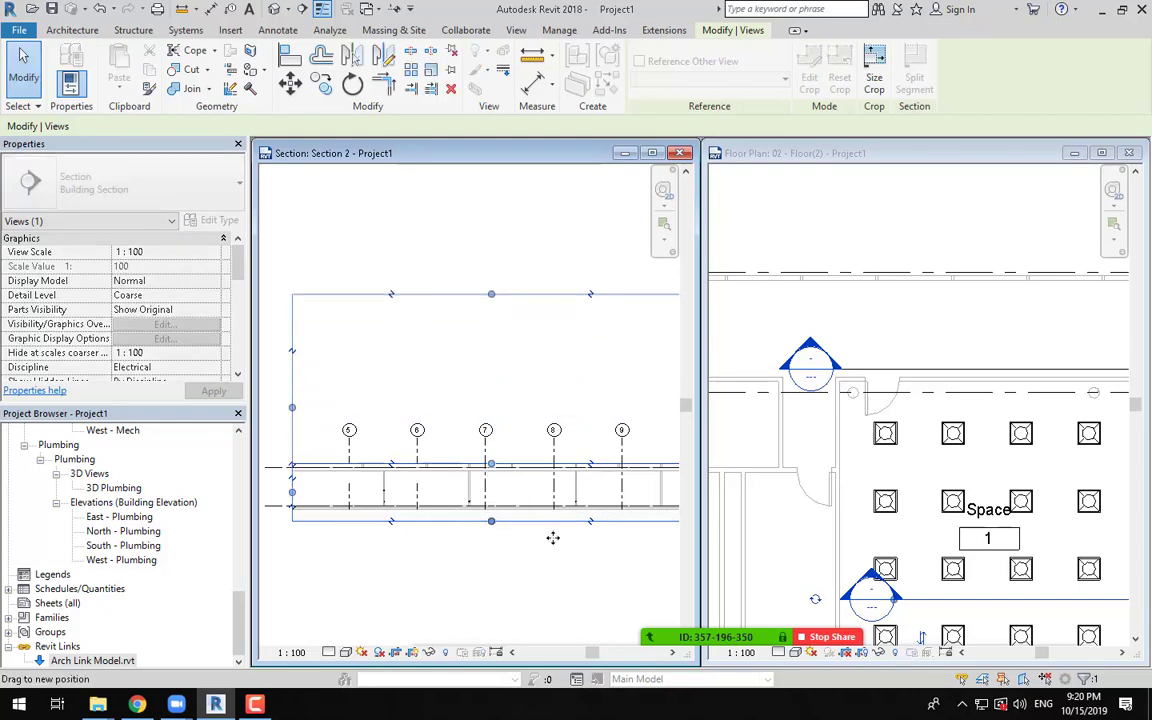
pyautogui.moveTo(573, 571); pyautogui.dragTo(621, 539, button='middle')
pyautogui.scroll(3, 320, 445)
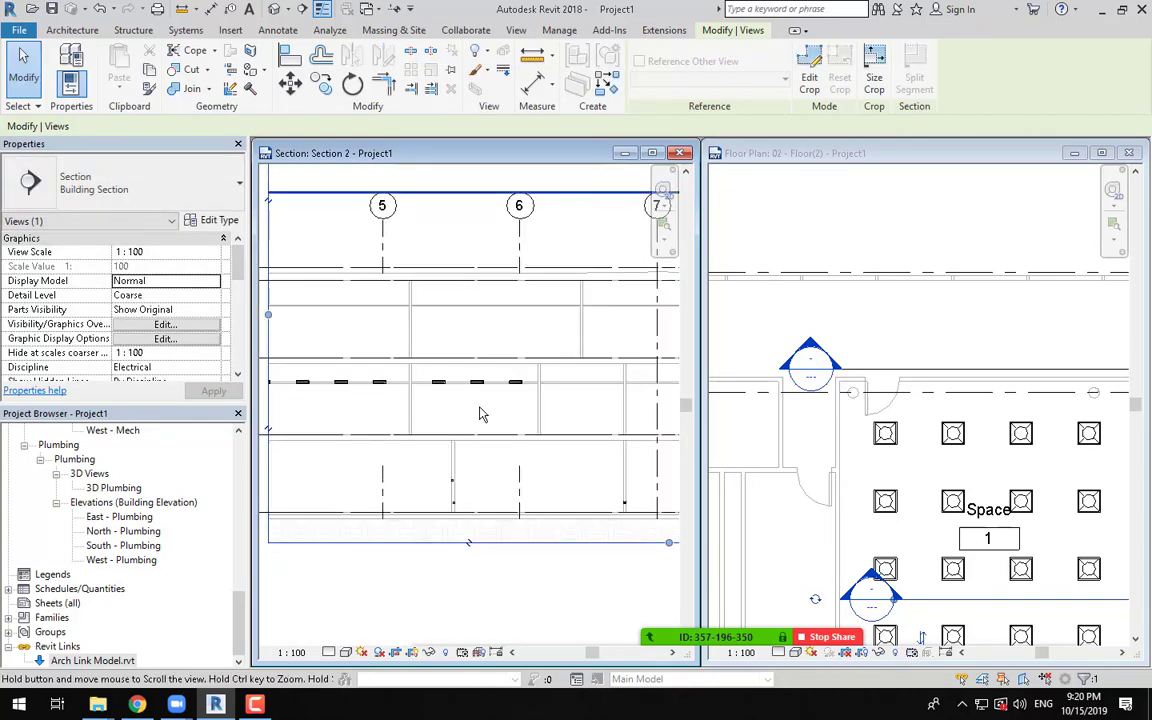
pyautogui.moveTo(431, 365); pyautogui.dragTo(581, 432, button='middle')
pyautogui.scroll(2, 393, 399)
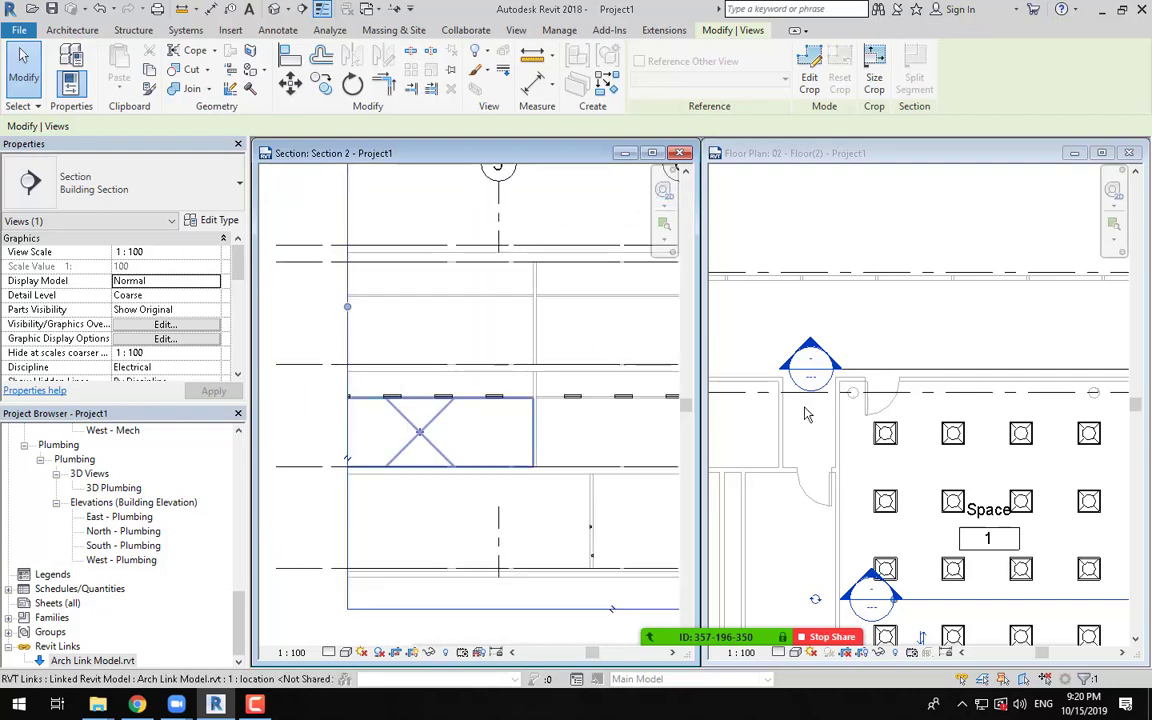
# Step: Inspect a troffer light's elevation in the first room and compare the plan layout with the lights in the section
pyautogui.scroll(-1, 955, 456)
pyautogui.click(953, 441)
pyautogui.scroll(-2, 525, 456)
pyautogui.scroll(-1, 534, 458)
pyautogui.click(437, 456)
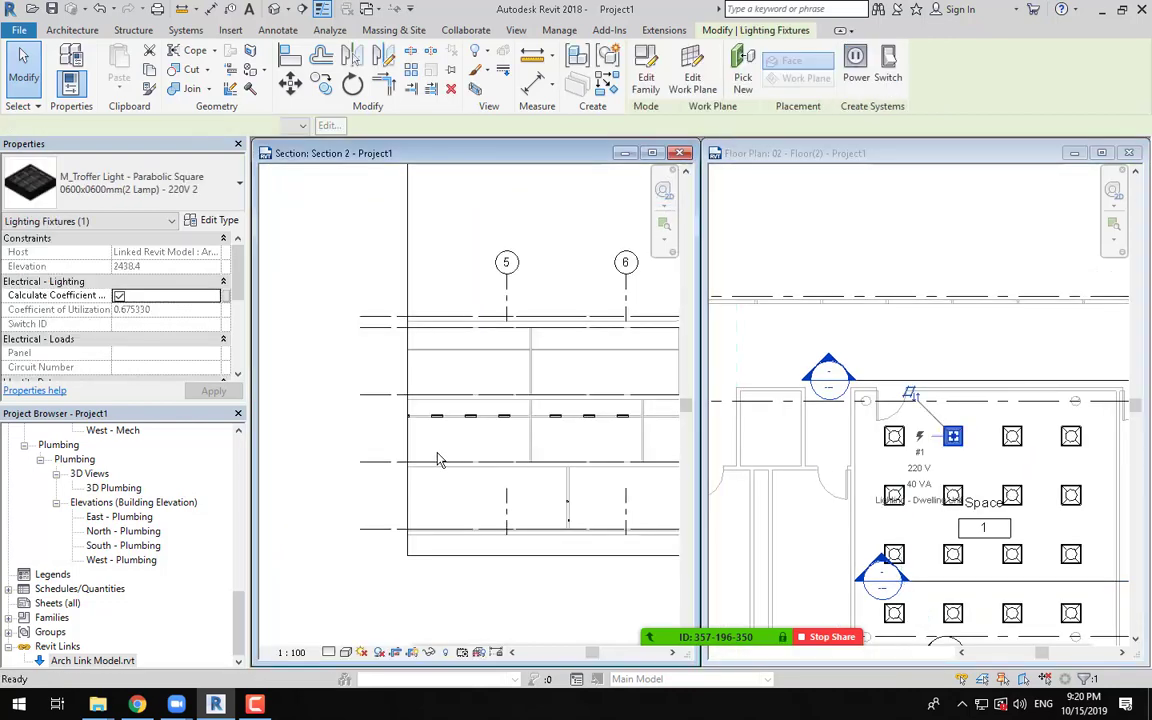
pyautogui.moveTo(488, 438); pyautogui.dragTo(445, 458, button='middle')
pyautogui.click(441, 464)
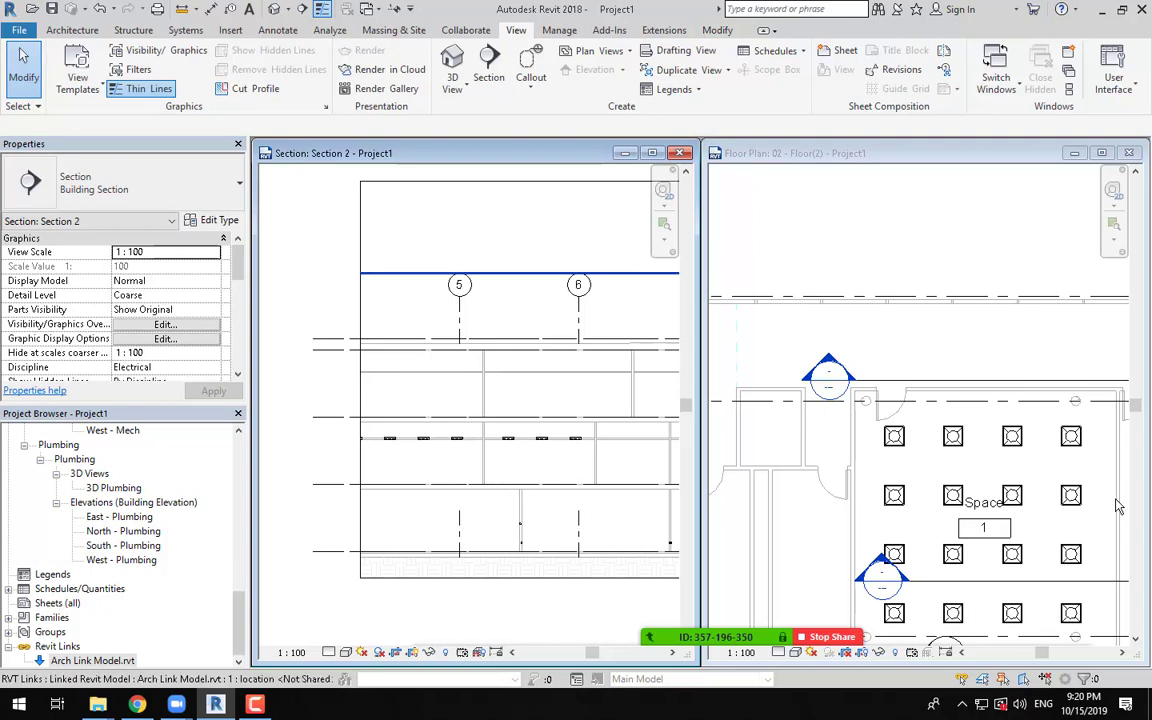
pyautogui.click(963, 567)
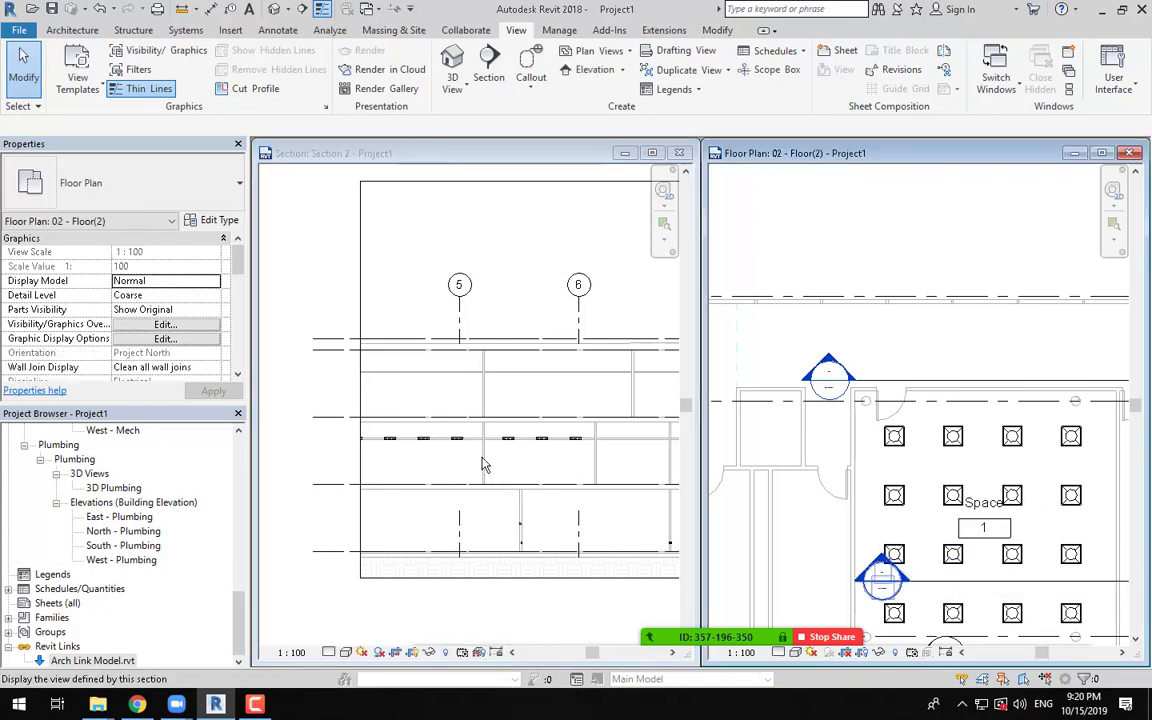
pyautogui.click(441, 472)
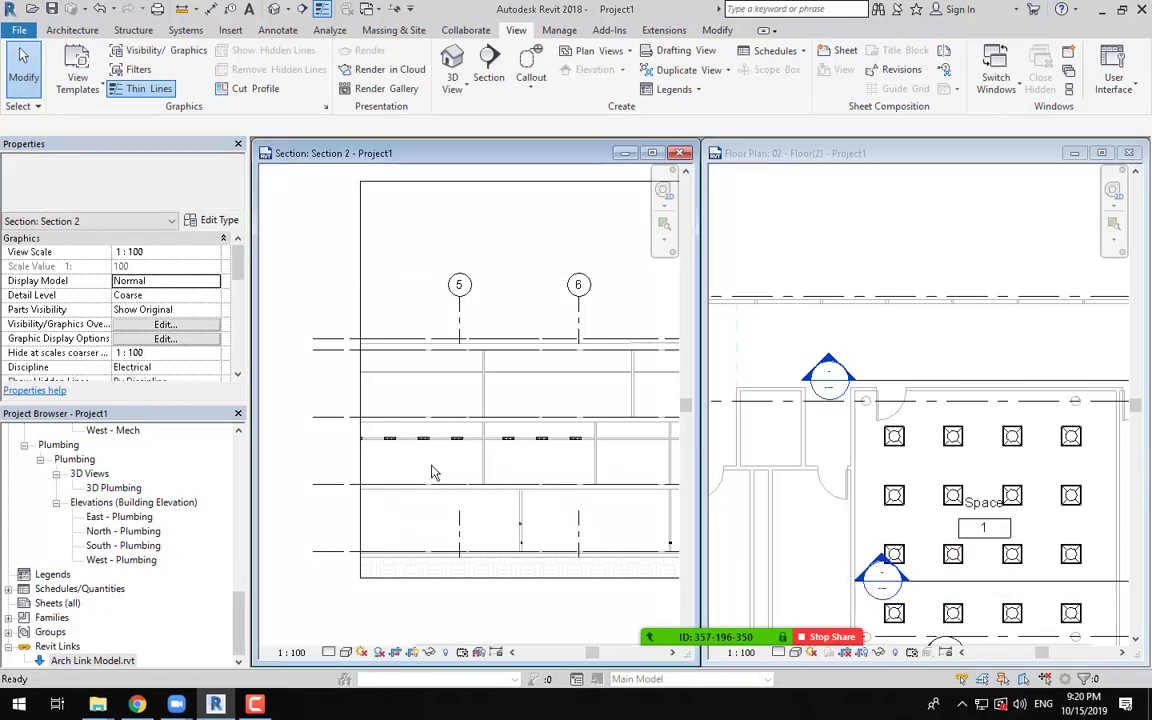
# Step: Measure the height from the 02 - Floor level line to the underside of the troffer lights in Section 2, and copy the total length
pyautogui.scroll(2, 436, 470)
pyautogui.scroll(3, 440, 465)
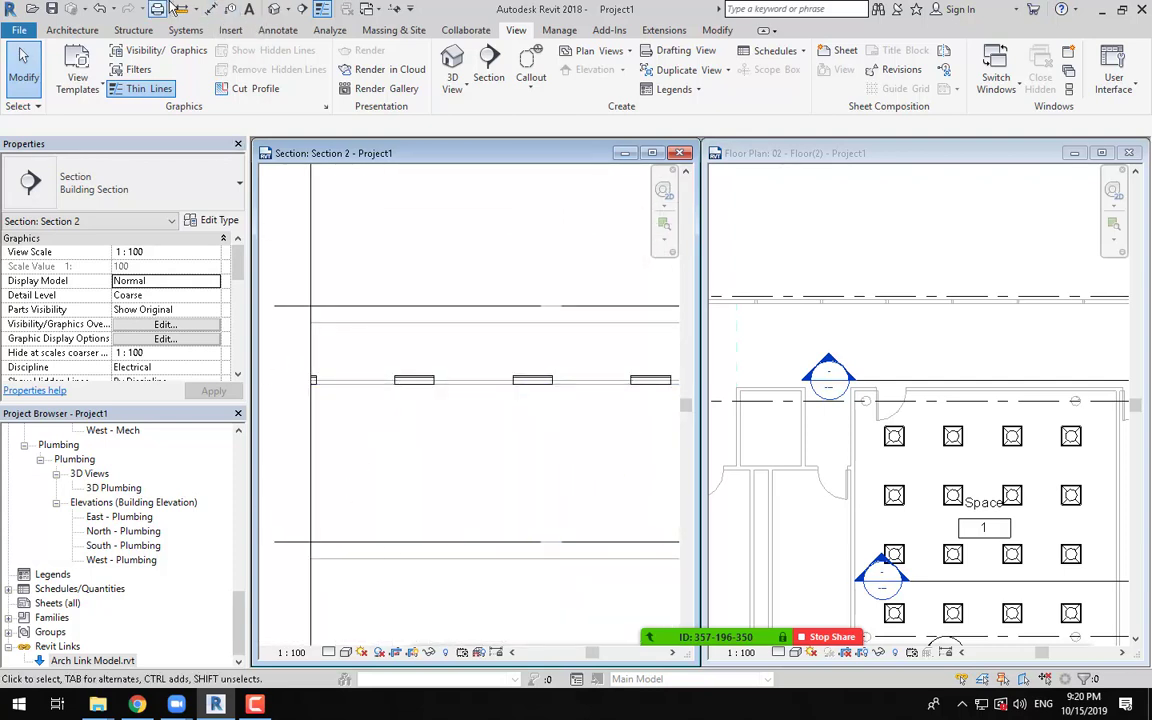
pyautogui.click(196, 8)
pyautogui.click(225, 70)
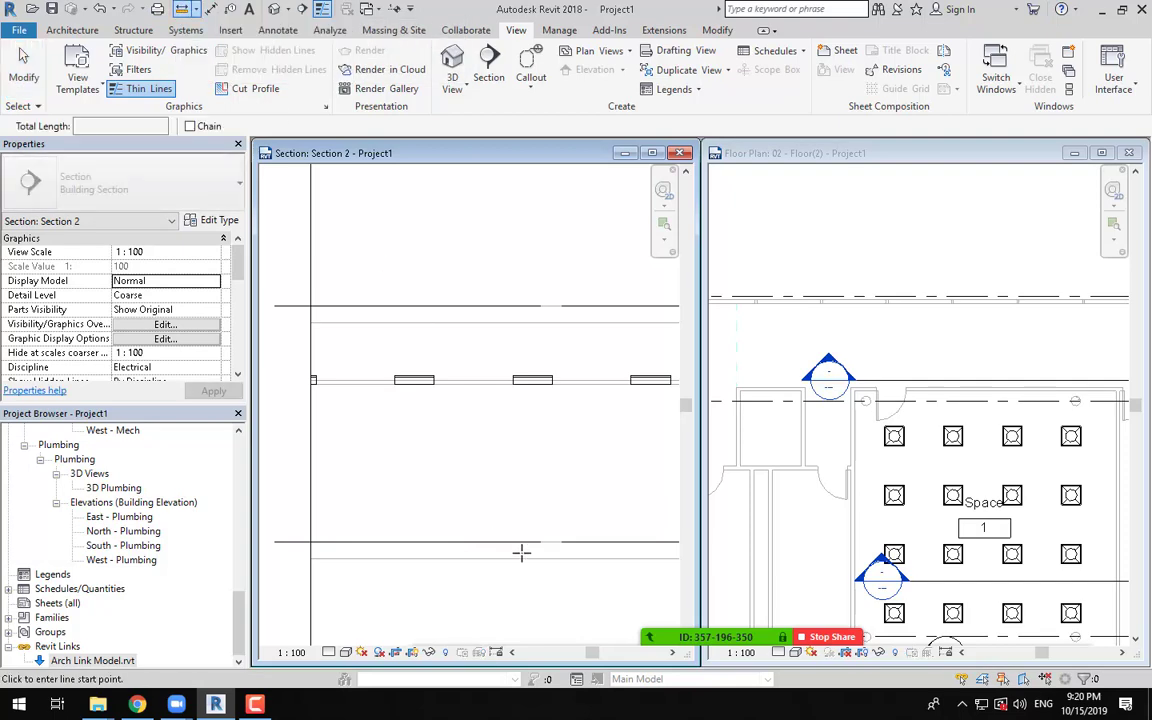
pyautogui.click(517, 543)
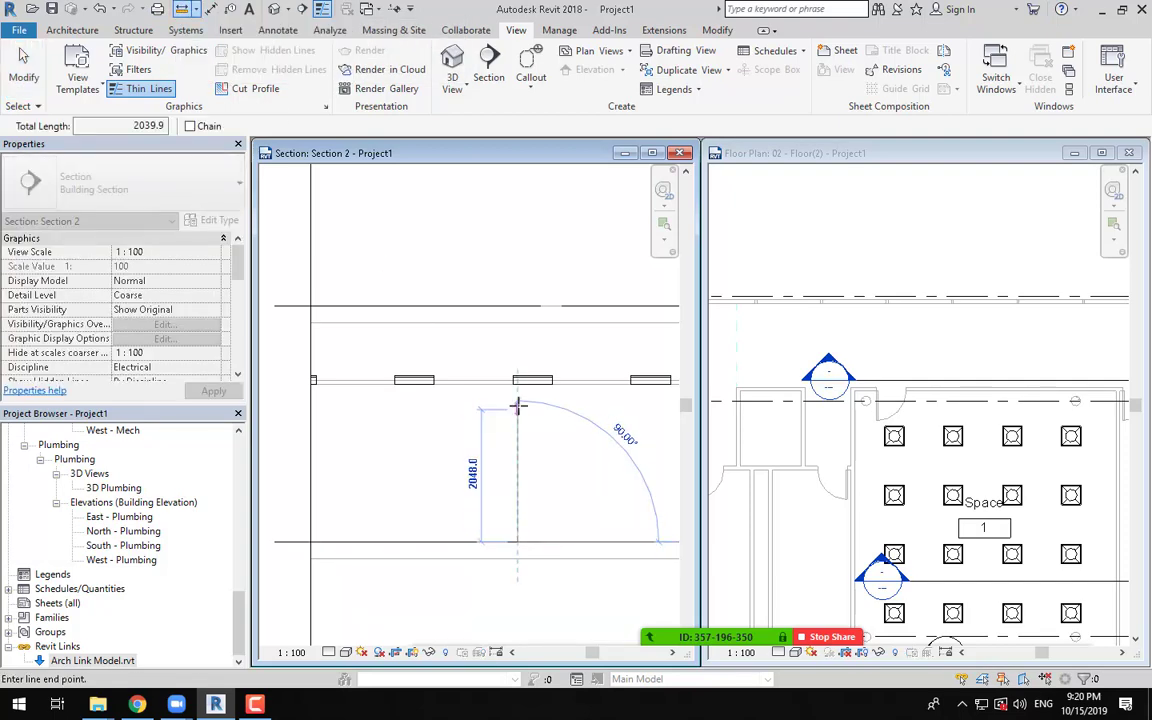
pyautogui.scroll(3, 521, 386)
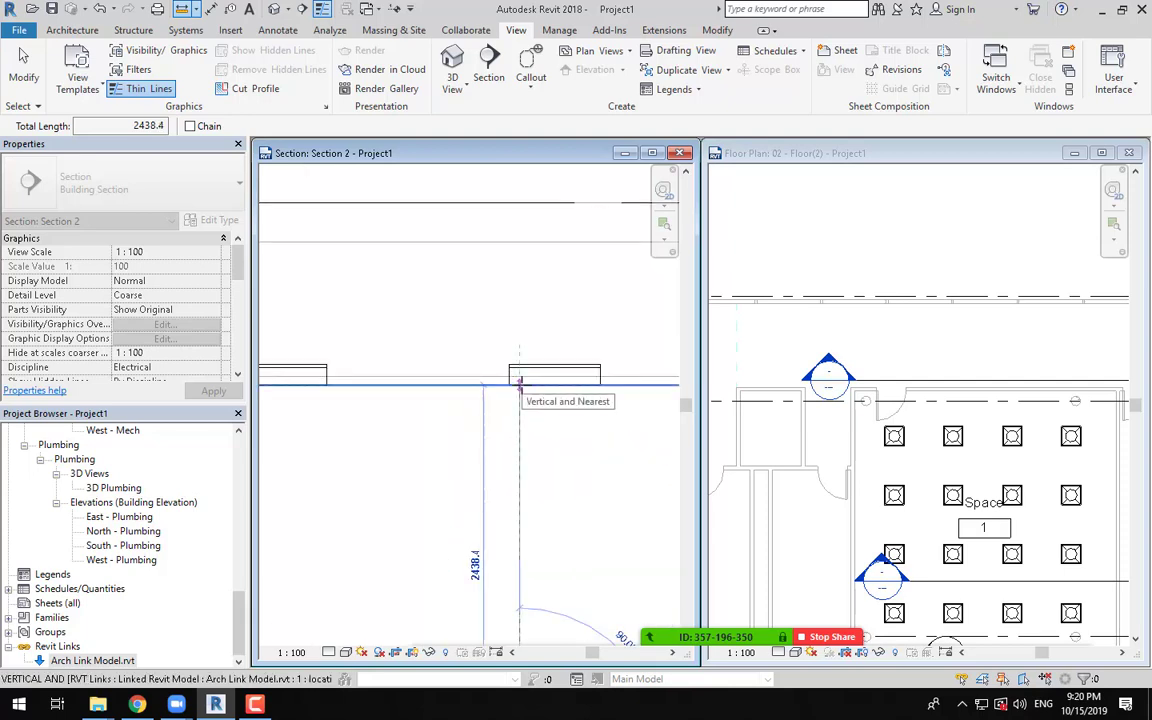
pyautogui.click(519, 386)
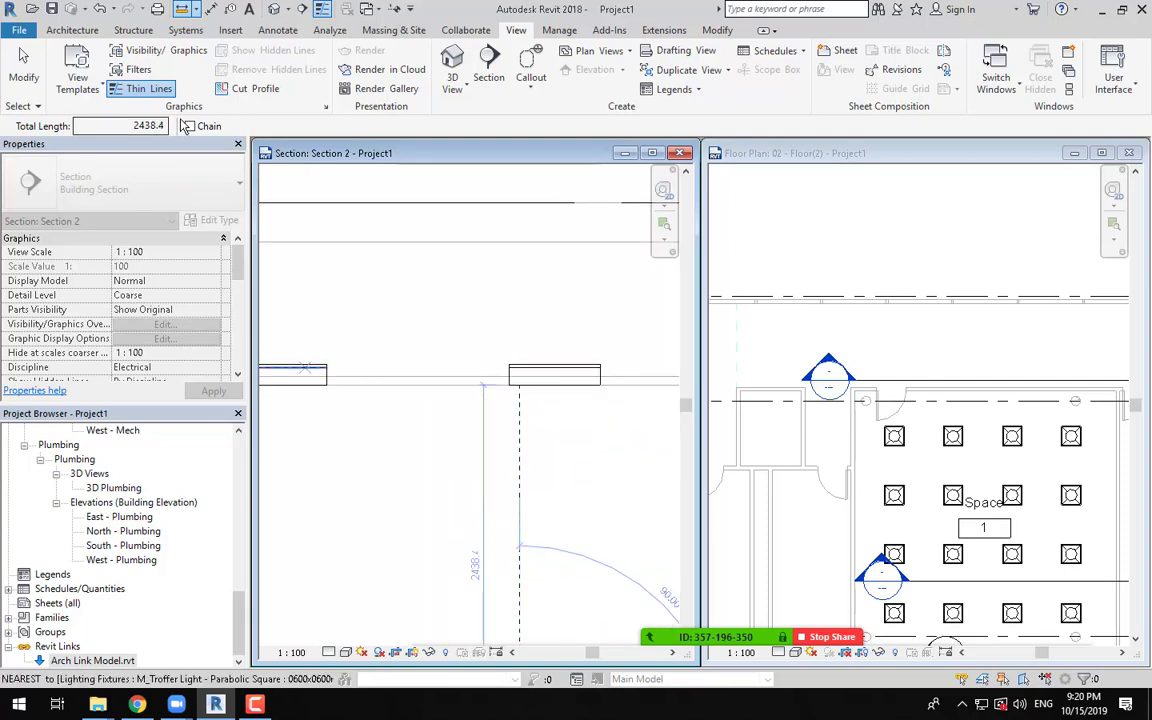
pyautogui.click(121, 126)
pyautogui.rightClick(148, 128)
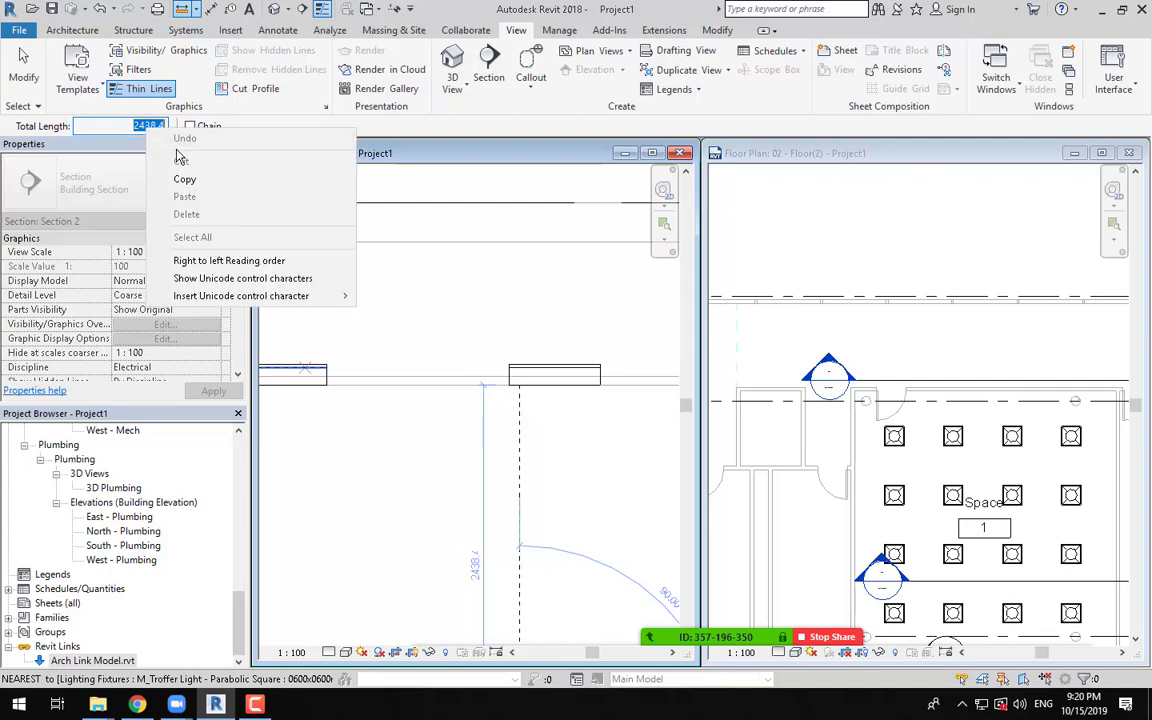
pyautogui.click(183, 171)
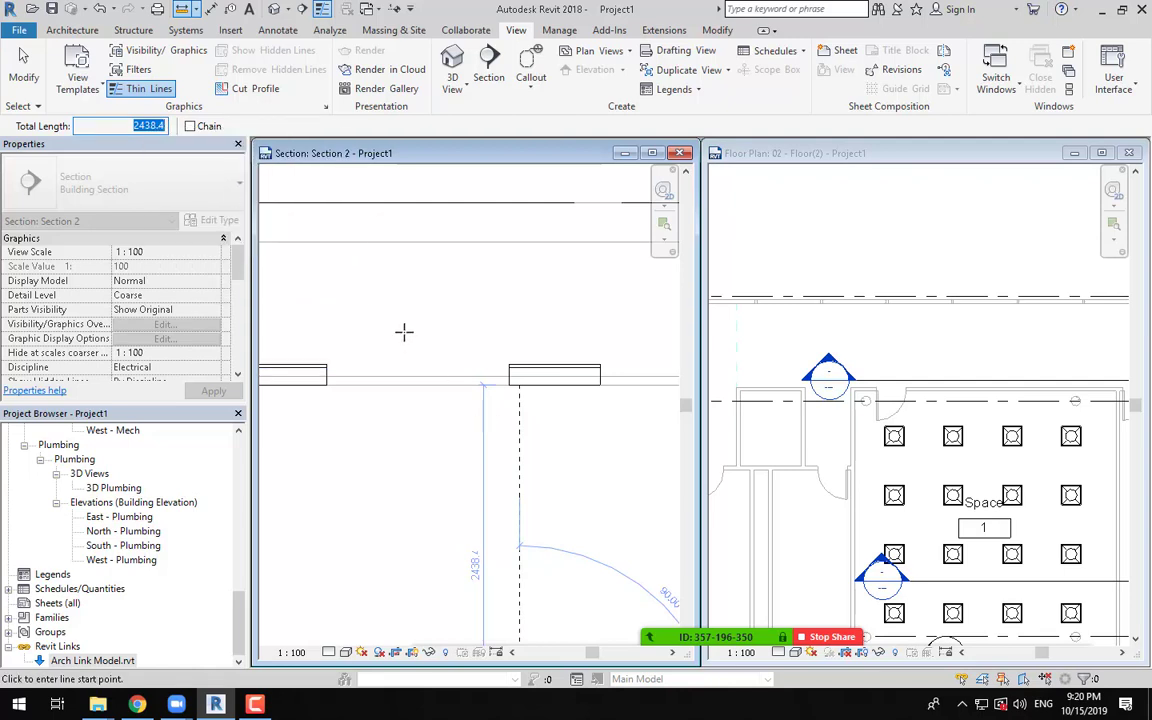
pyautogui.scroll(-3, 430, 326)
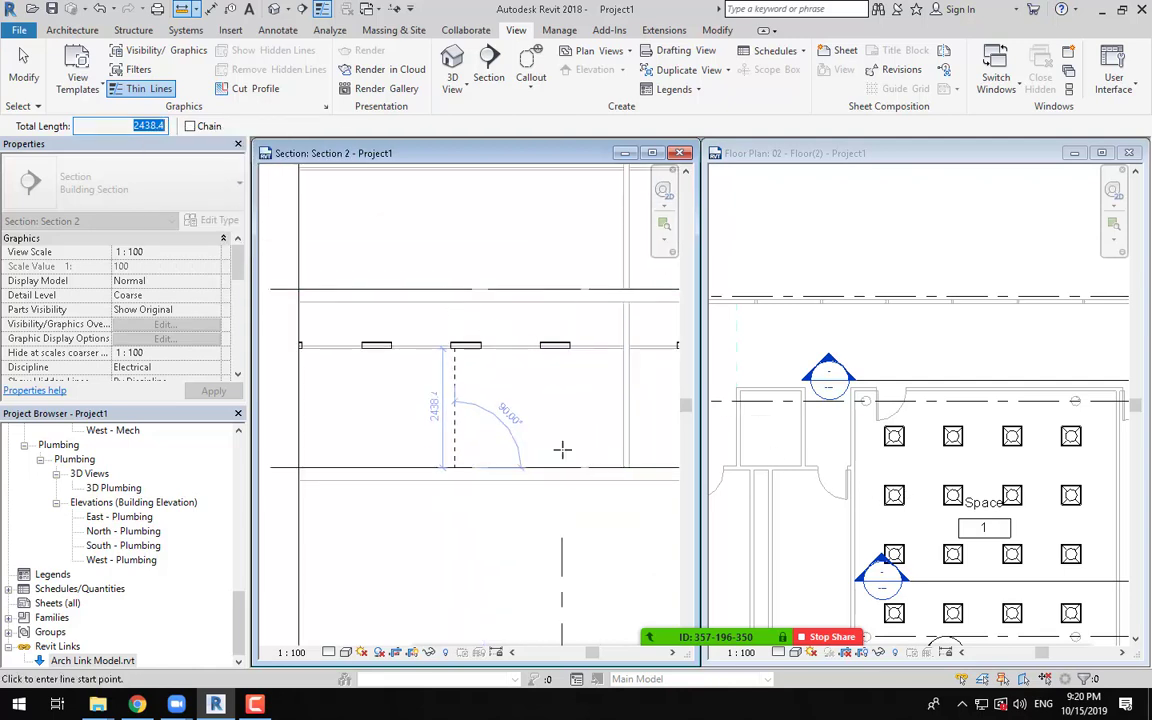
pyautogui.press('Escape')
pyautogui.press('Escape')
# Step: Set the Limit Offset of the first troffer room's space to 2438.4
pyautogui.scroll(-2, 843, 469)
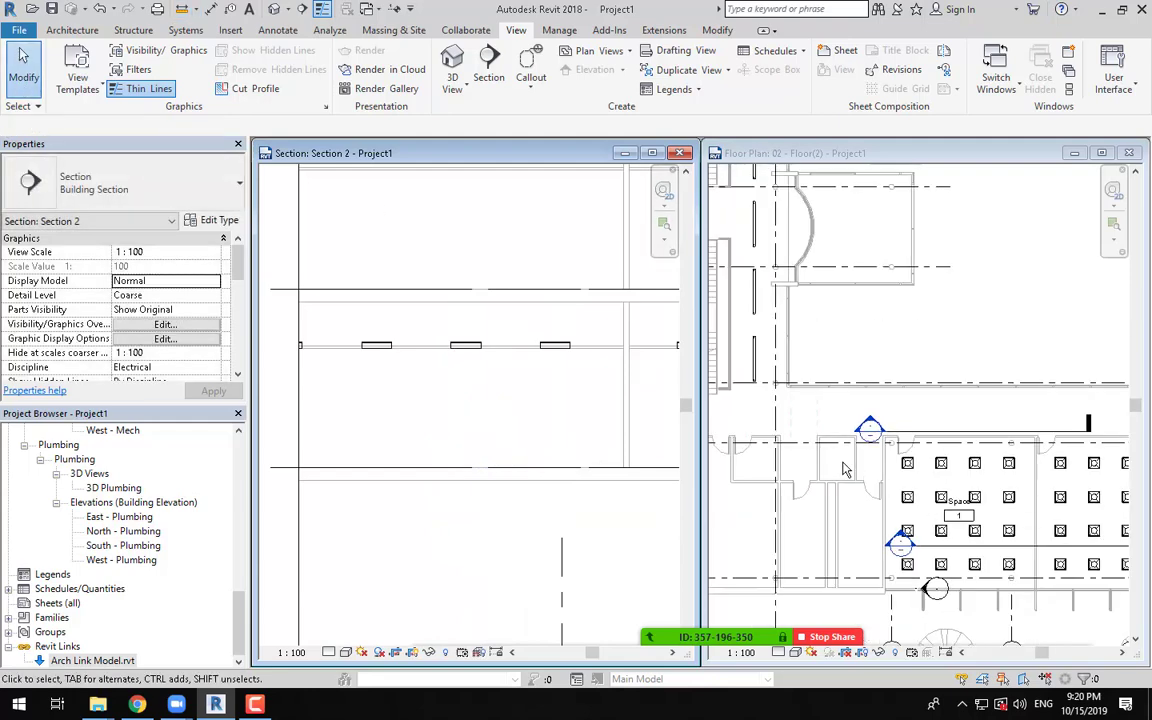
pyautogui.click(845, 469)
pyautogui.moveTo(932, 471); pyautogui.dragTo(832, 455, button='middle')
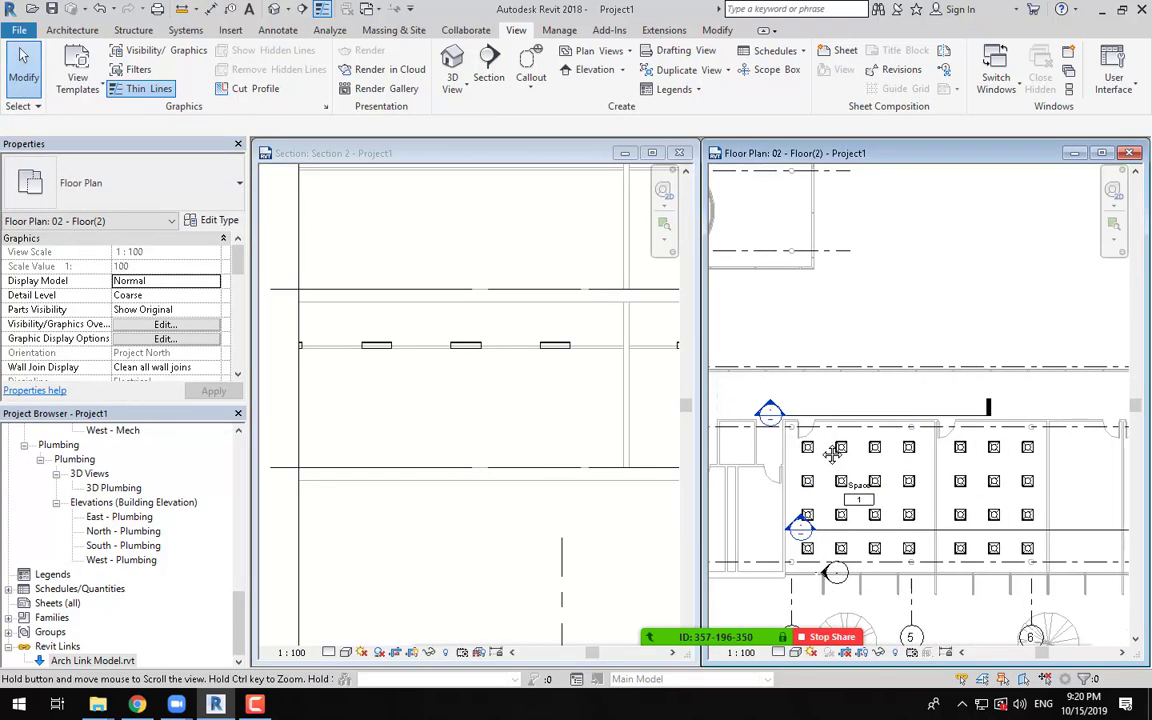
pyautogui.click(927, 447)
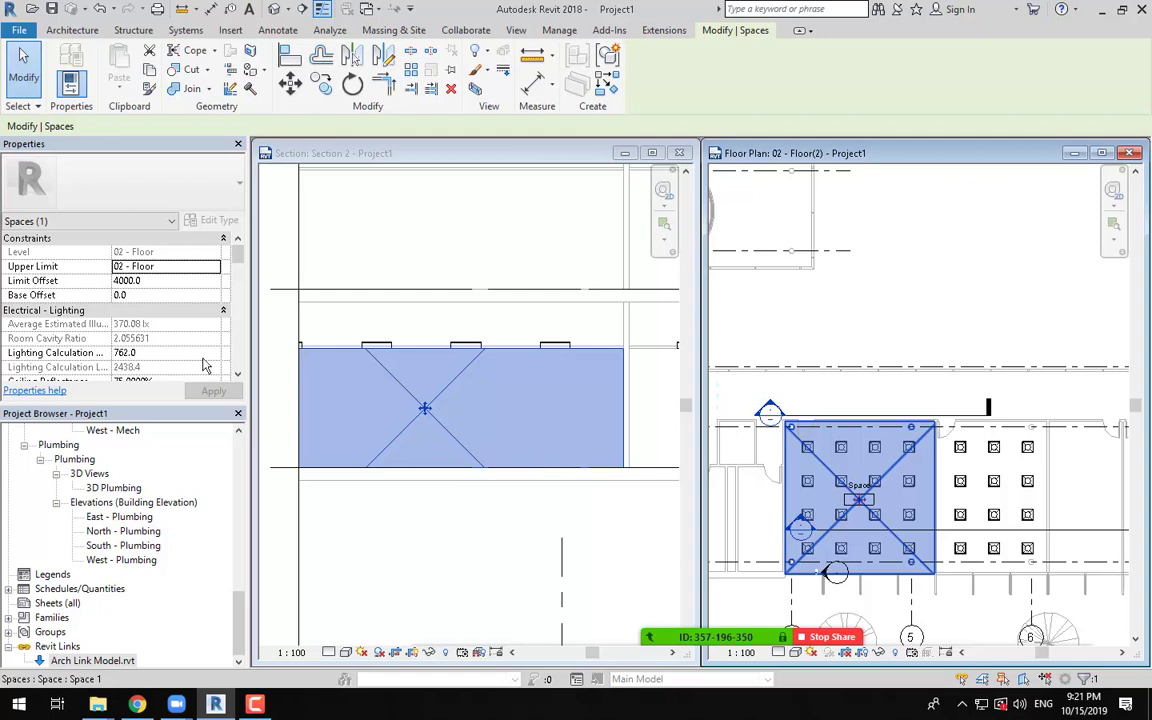
pyautogui.click(165, 282)
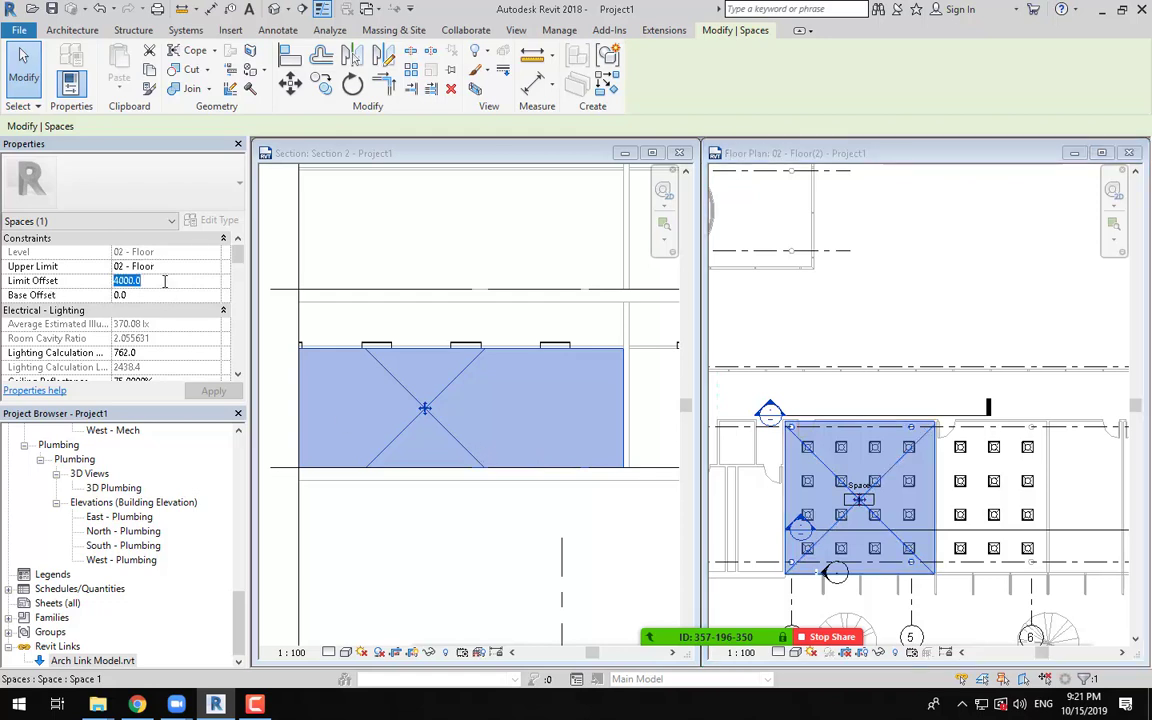
pyautogui.hotkey('ctrl', 'v')
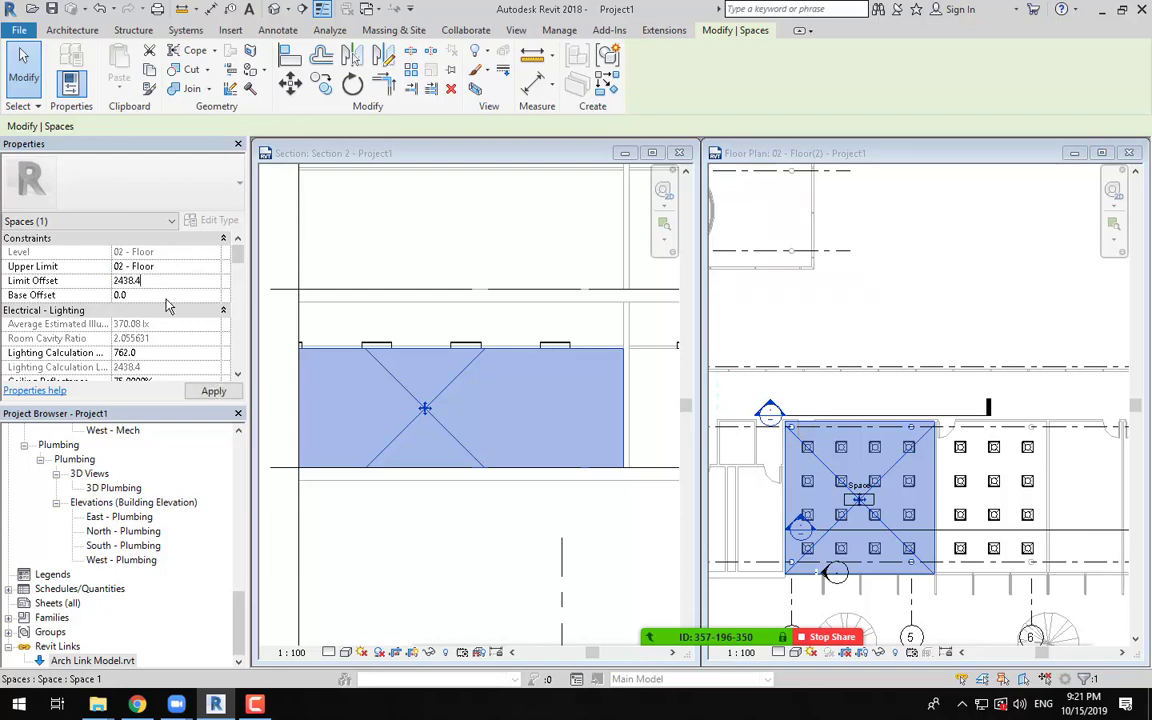
pyautogui.click(212, 391)
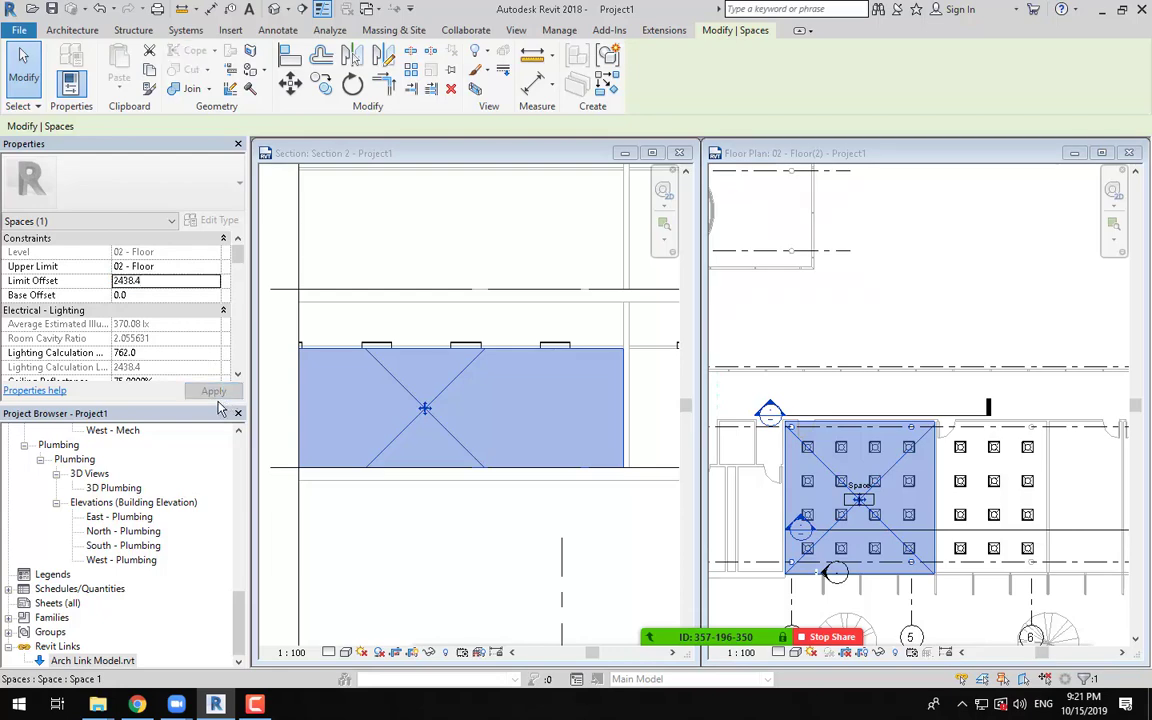
pyautogui.click(872, 462)
# Step: Place tagged spaces with a 2438.4 limit offset in the second troffer room and the next two rooms towards grid 8
pyautogui.scroll(-2, 872, 462)
pyautogui.moveTo(962, 460); pyautogui.dragTo(889, 460, button='middle')
pyautogui.scroll(1, 889, 460)
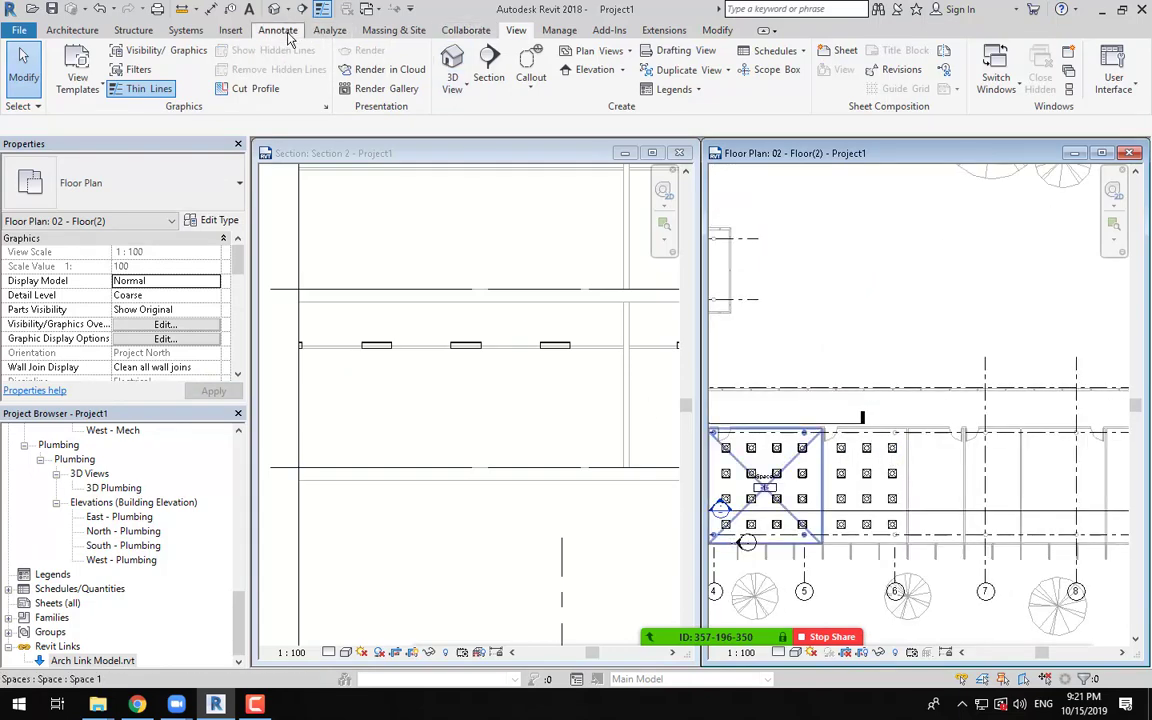
pyautogui.click(329, 30)
pyautogui.click(357, 64)
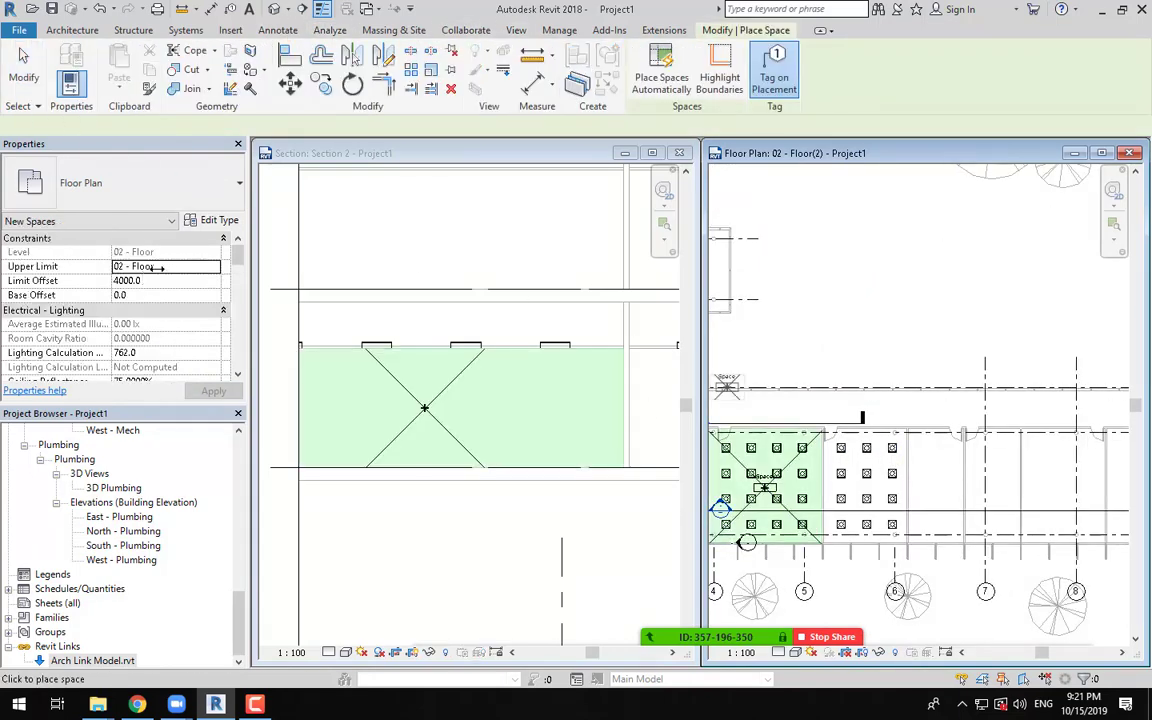
pyautogui.click(150, 283)
pyautogui.write('2438.4')
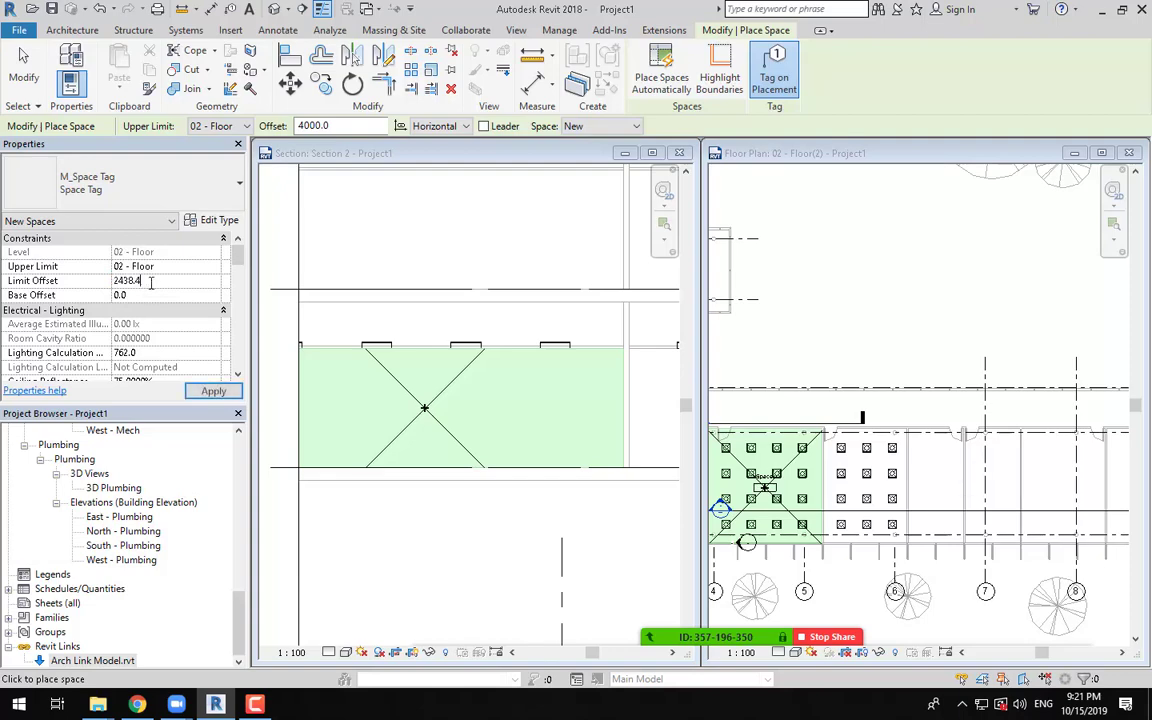
pyautogui.scroll(1, 867, 488)
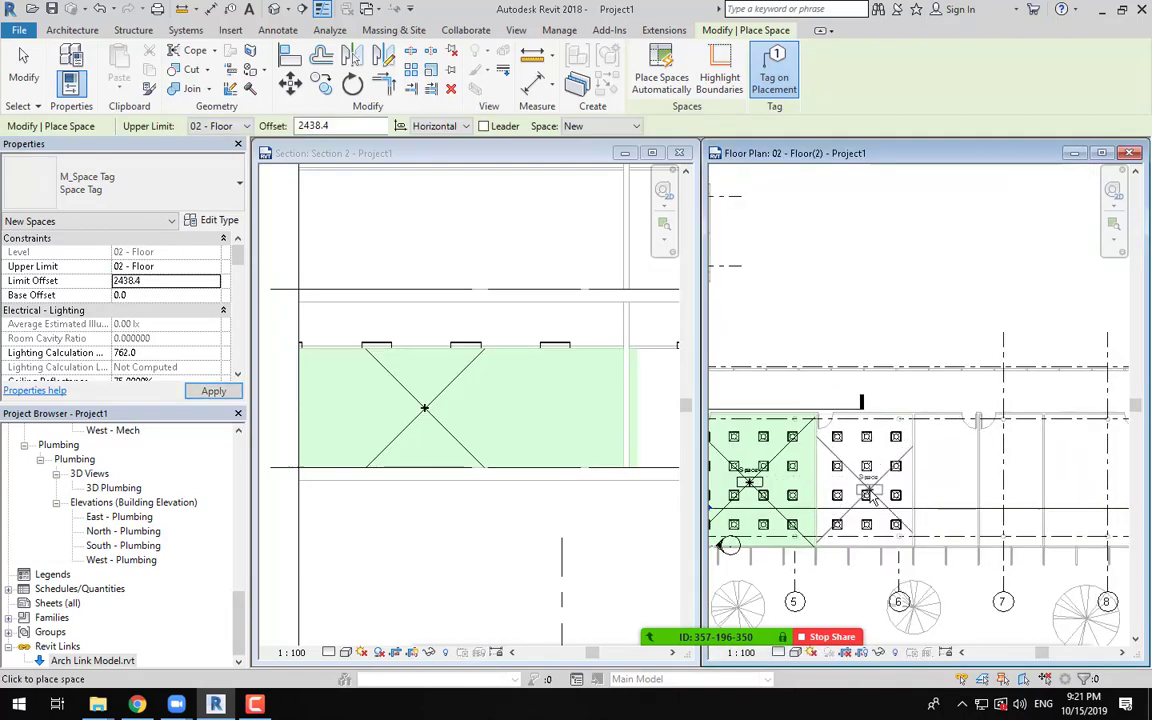
pyautogui.click(953, 469)
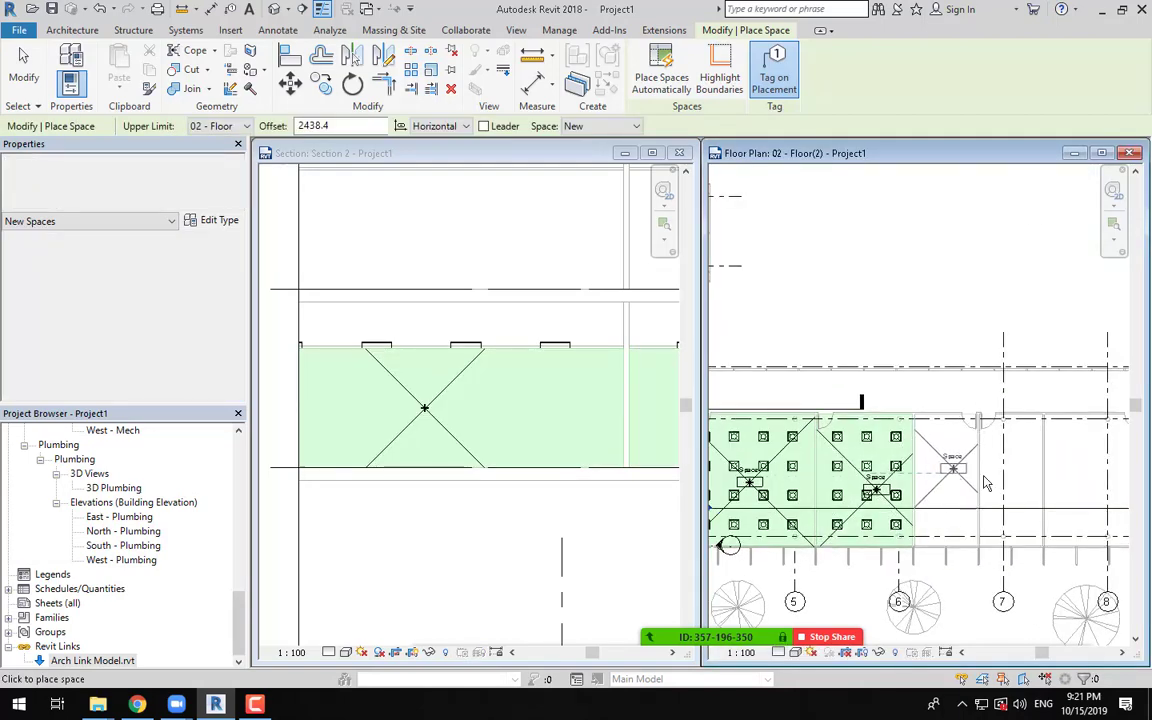
pyautogui.click(1027, 473)
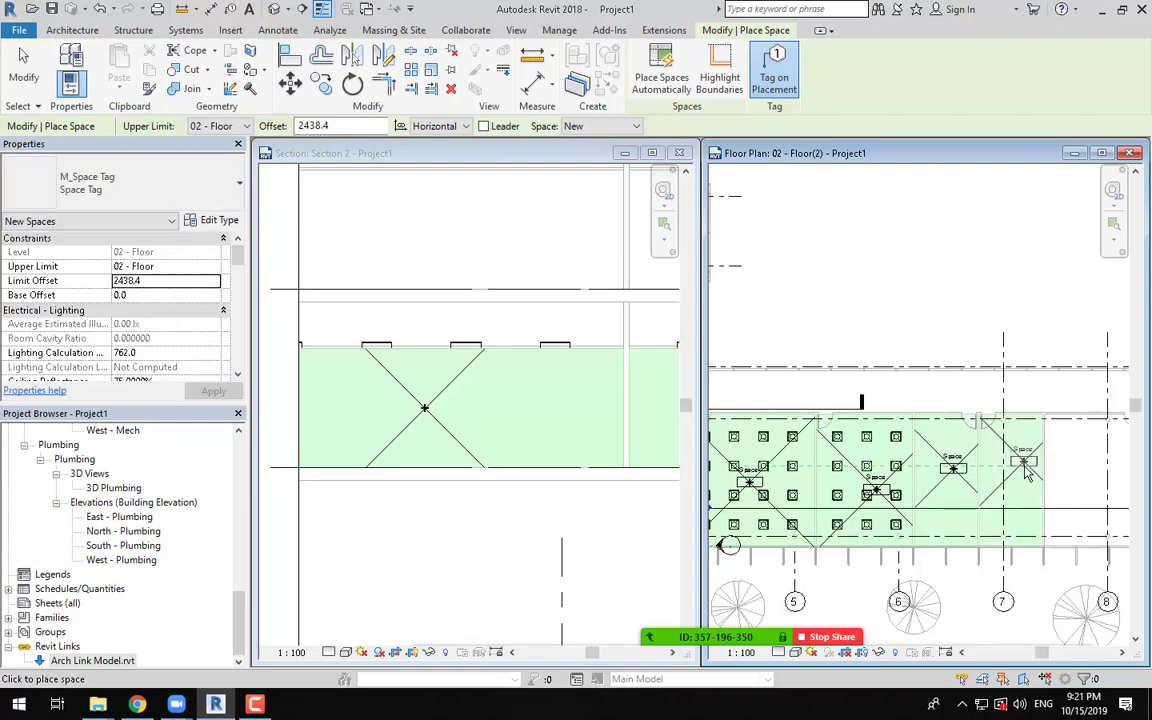
# Step: Place spaces automatically in all remaining enclosed areas of 02 - Floor with the 2438.4 limit offset
pyautogui.scroll(-2, 944, 347)
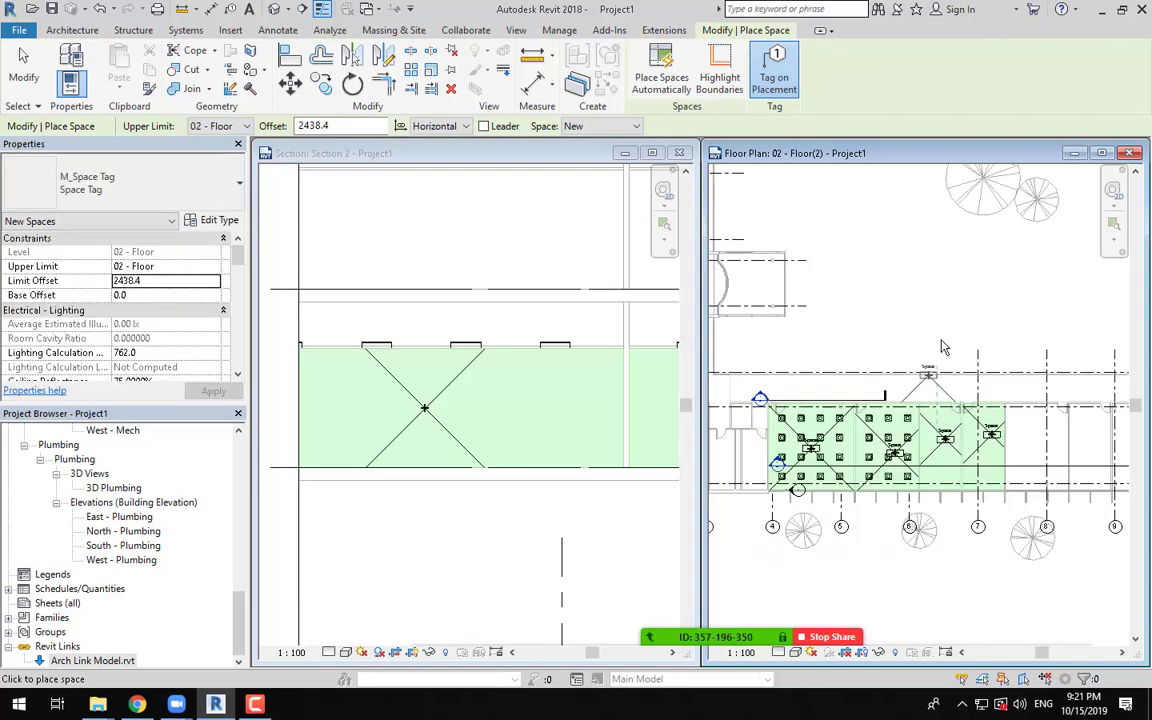
pyautogui.moveTo(963, 363); pyautogui.dragTo(953, 416, button='middle')
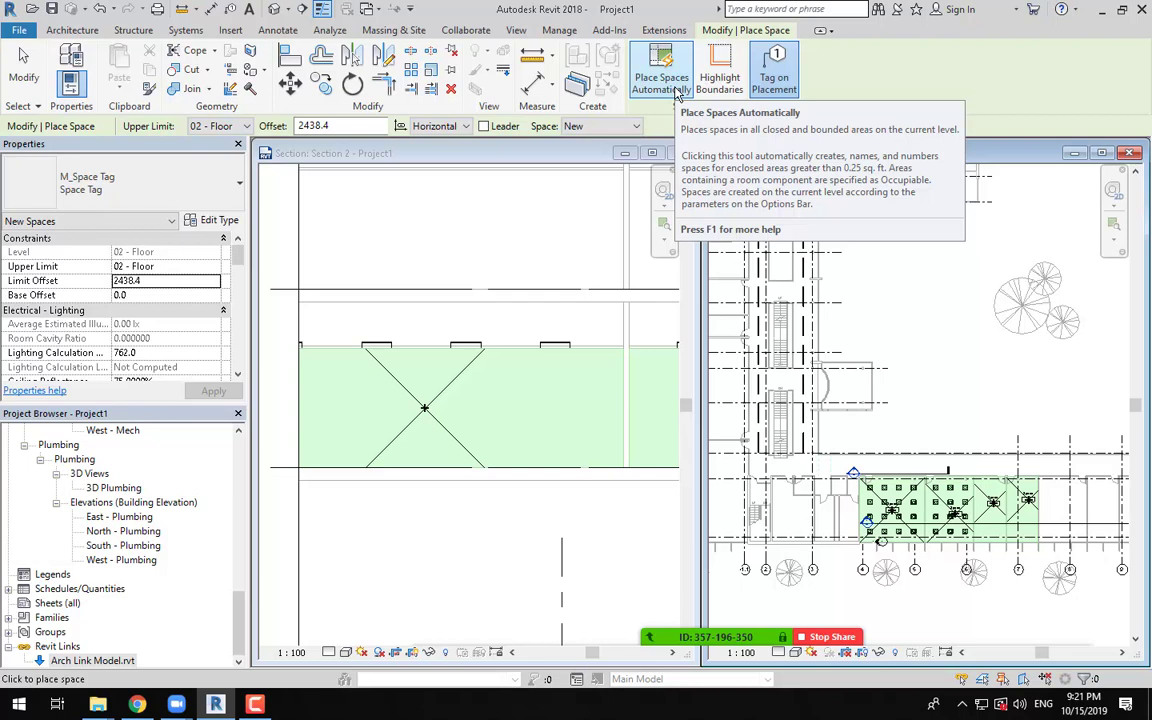
pyautogui.scroll(-1, 914, 337)
pyautogui.moveTo(926, 365); pyautogui.dragTo(943, 409, button='middle')
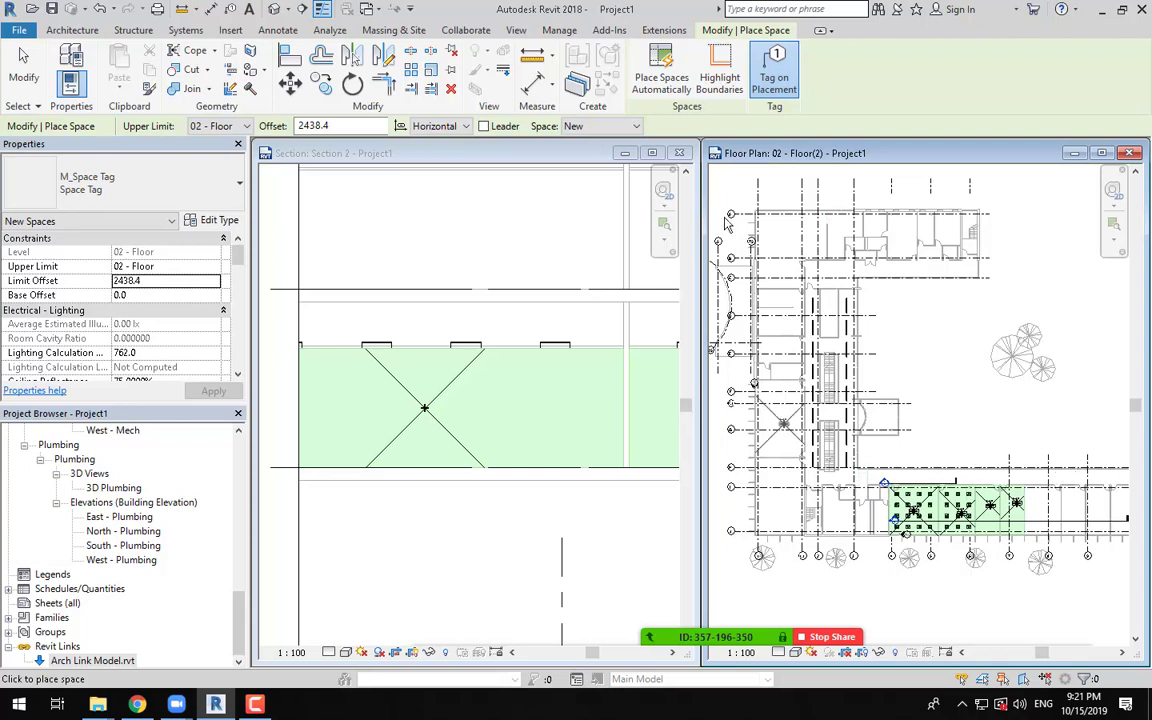
pyautogui.click(673, 84)
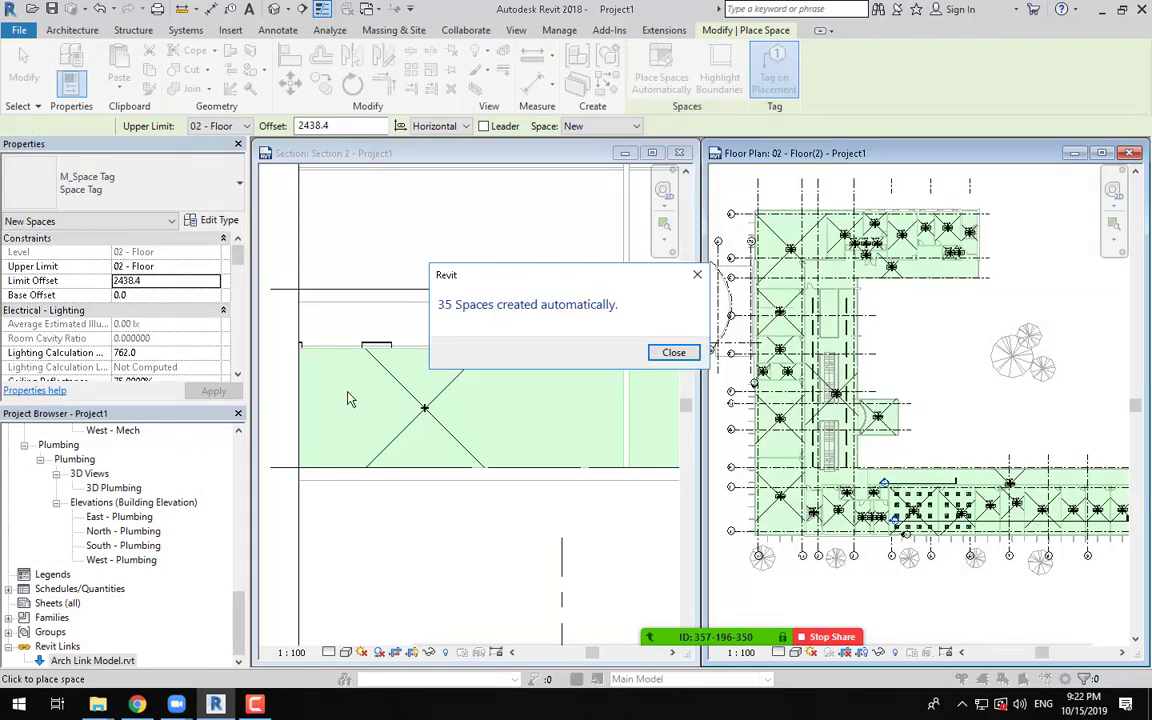
pyautogui.click(673, 352)
pyautogui.scroll(4, 868, 378)
pyautogui.press('Escape')
# Step: Examine the placed spaces and their tags around the stairs, side rooms and corridors of the 02 - Floor(2) plan
pyautogui.scroll(1, 876, 385)
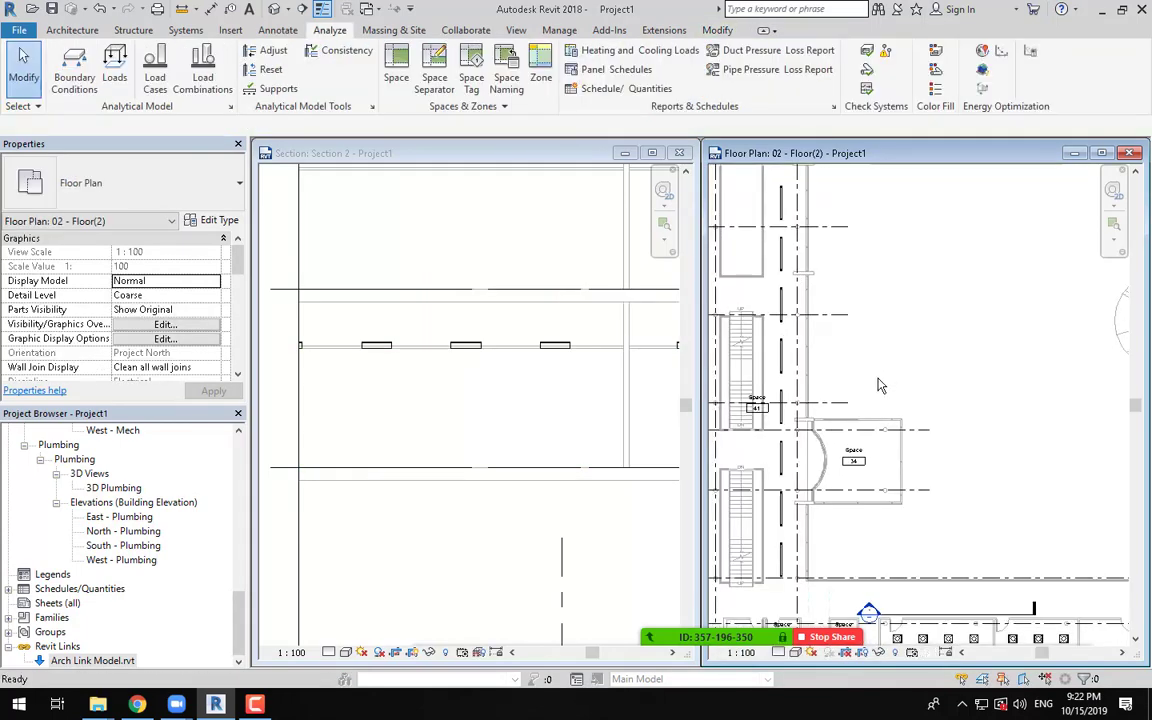
pyautogui.moveTo(895, 378); pyautogui.dragTo(966, 308, button='middle')
pyautogui.scroll(2, 892, 388)
pyautogui.moveTo(914, 424); pyautogui.dragTo(1115, 578, button='middle')
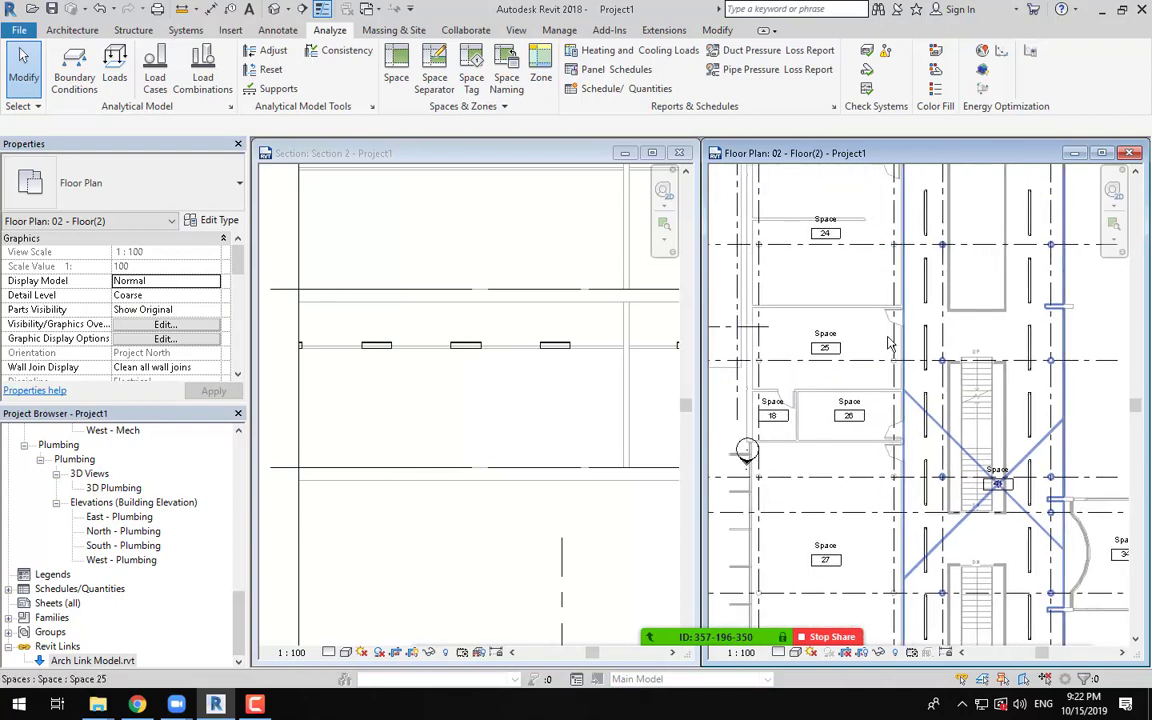
pyautogui.moveTo(900, 342); pyautogui.dragTo(936, 440, button='middle')
pyautogui.scroll(-1, 1002, 386)
pyautogui.moveTo(1006, 386); pyautogui.dragTo(774, 267, button='middle')
pyautogui.scroll(-3, 964, 319)
pyautogui.scroll(3, 887, 505)
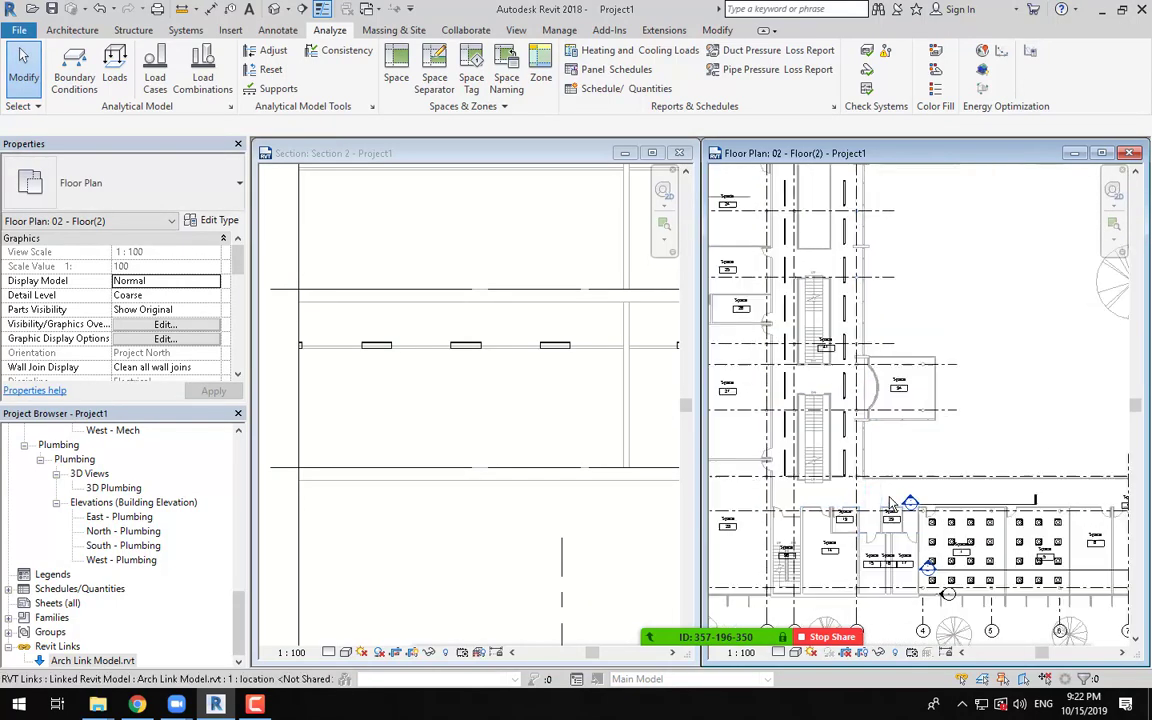
pyautogui.moveTo(975, 503); pyautogui.dragTo(1075, 482, button='middle')
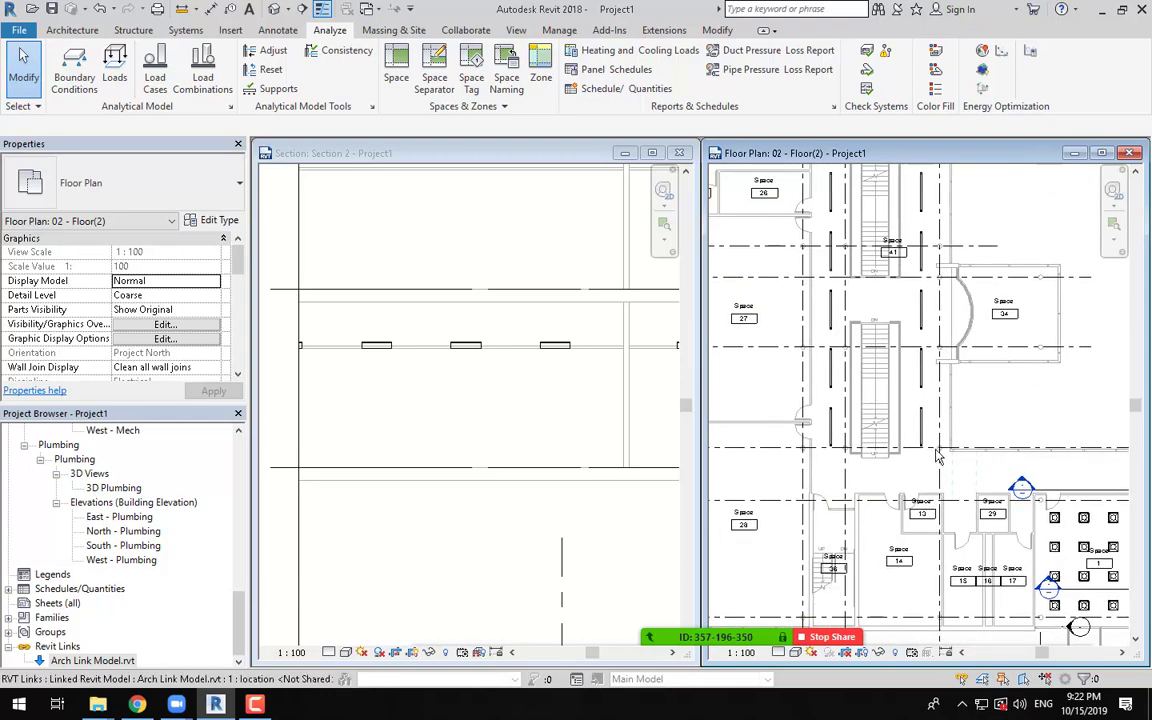
pyautogui.moveTo(918, 480); pyautogui.dragTo(989, 438, button='middle')
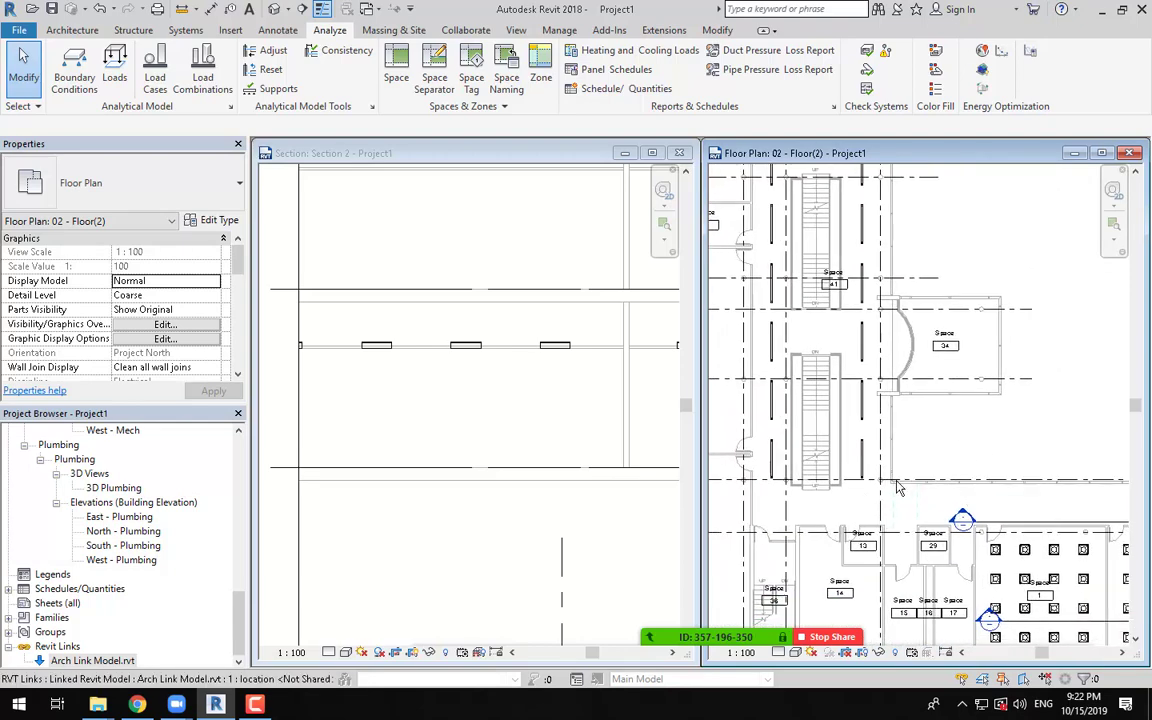
# Step: Open the Section 1 view from the corridor, inspect the corridor space's vertical extent between the floors, and close the view
pyautogui.click(1021, 522)
pyautogui.moveTo(1032, 524); pyautogui.dragTo(975, 519, button='middle')
pyautogui.scroll(1, 975, 517)
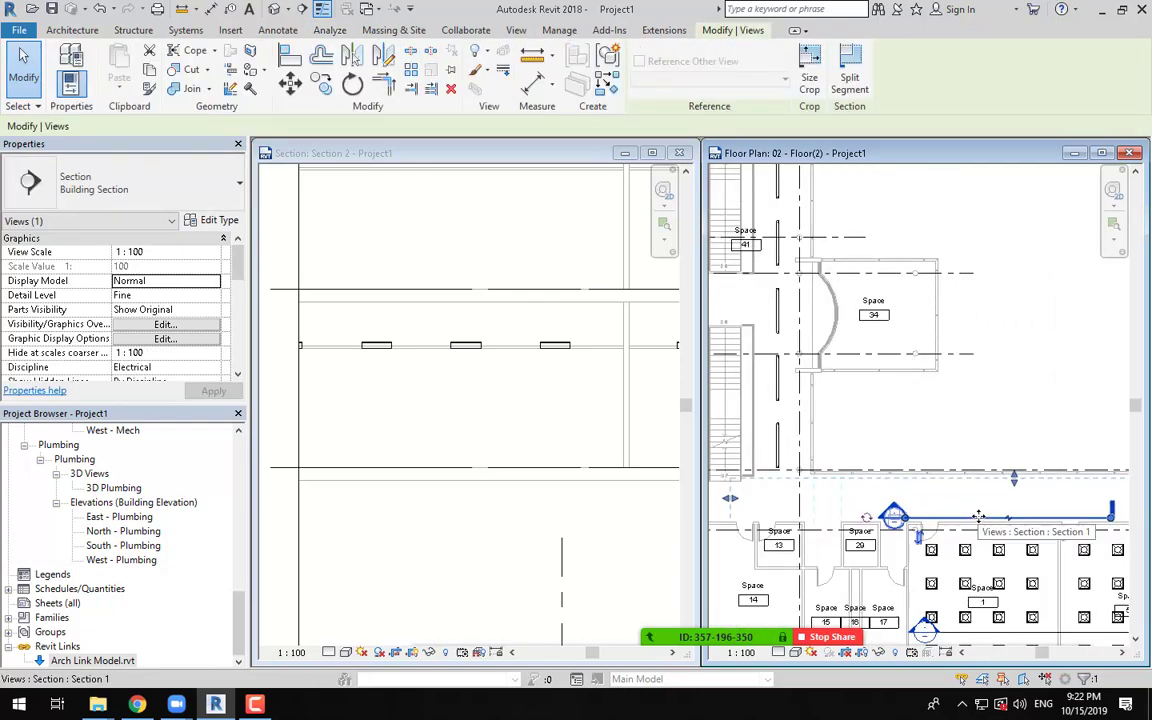
pyautogui.press('Escape')
pyautogui.scroll(4, 884, 524)
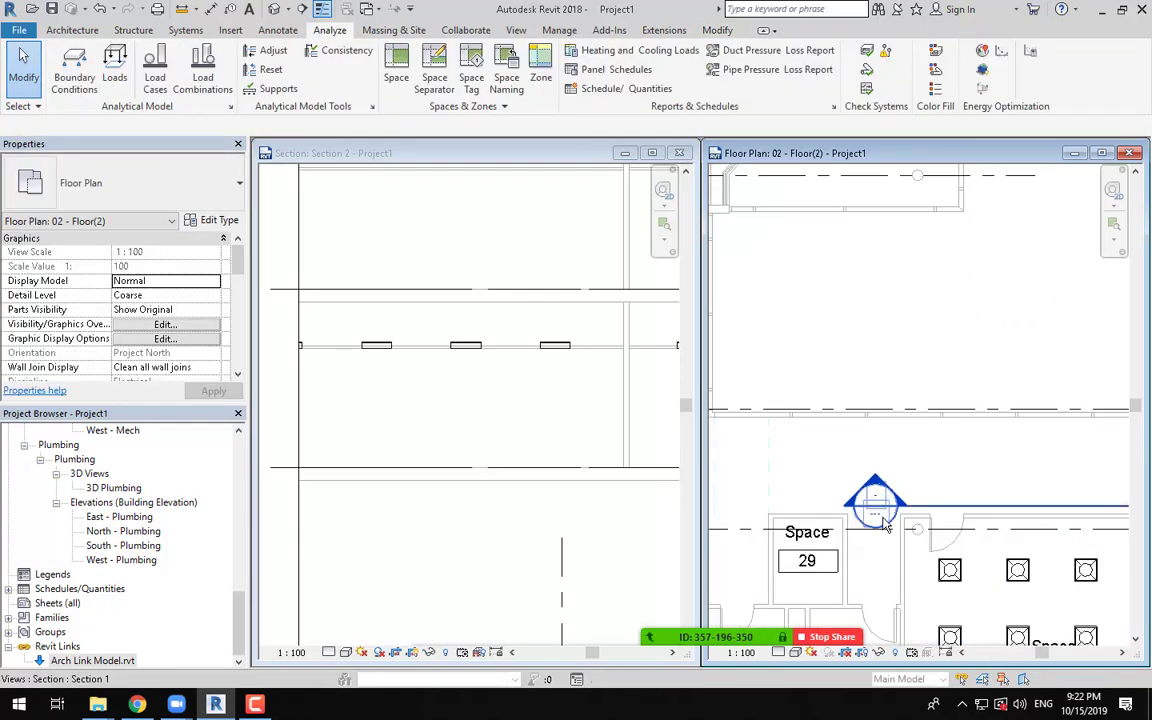
pyautogui.doubleClick(878, 508)
pyautogui.scroll(4, 733, 364)
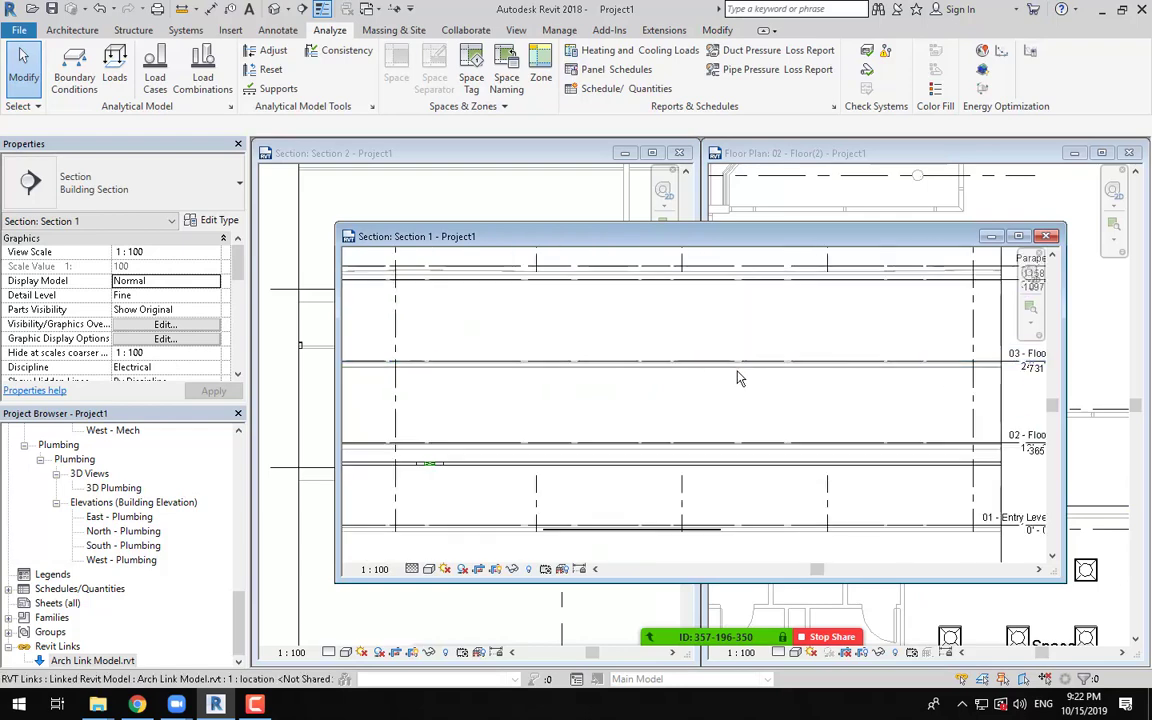
pyautogui.moveTo(821, 401); pyautogui.dragTo(785, 396, button='middle')
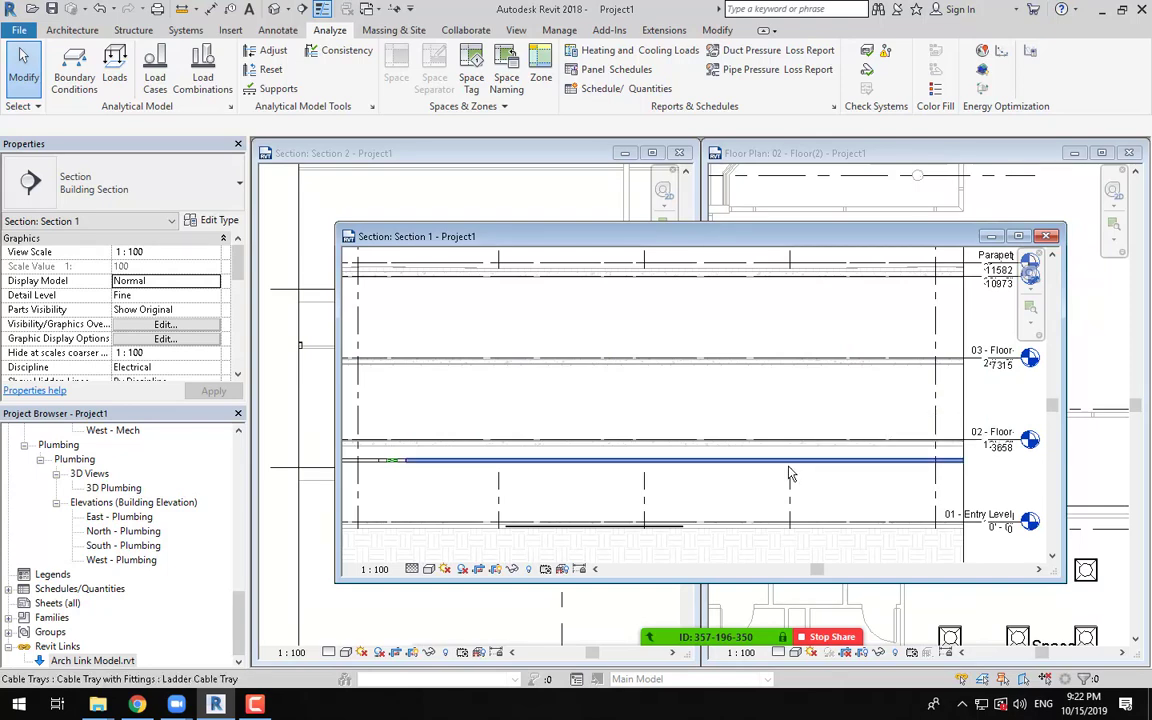
pyautogui.click(812, 394)
pyautogui.scroll(2, 784, 398)
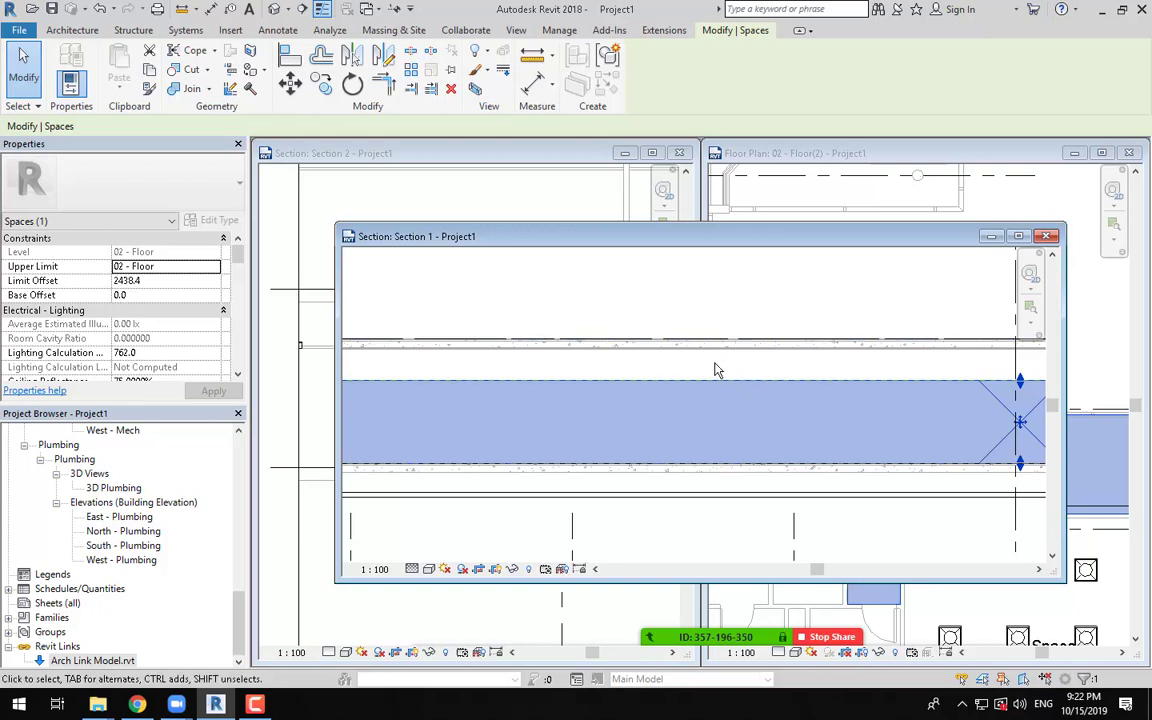
pyautogui.scroll(-2, 866, 386)
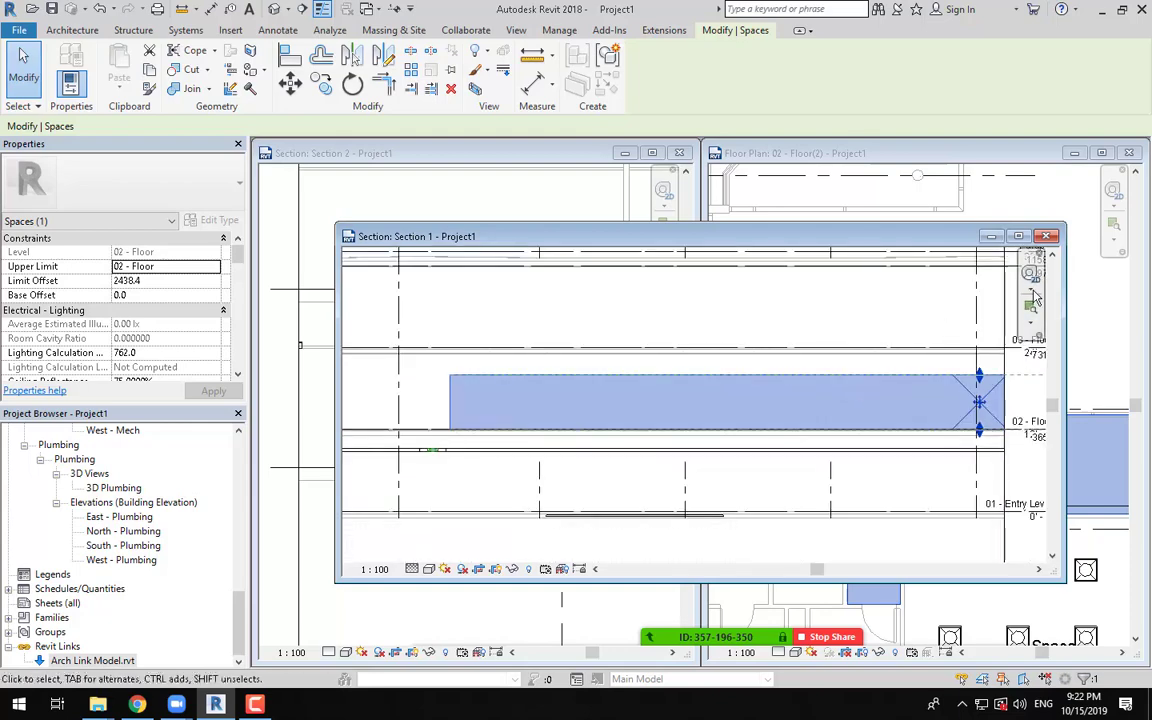
pyautogui.click(1046, 237)
# Step: Inspect the Limit Offset of the corridor space above the troffer rooms in the floor plan
pyautogui.click(1016, 318)
pyautogui.scroll(-3, 985, 418)
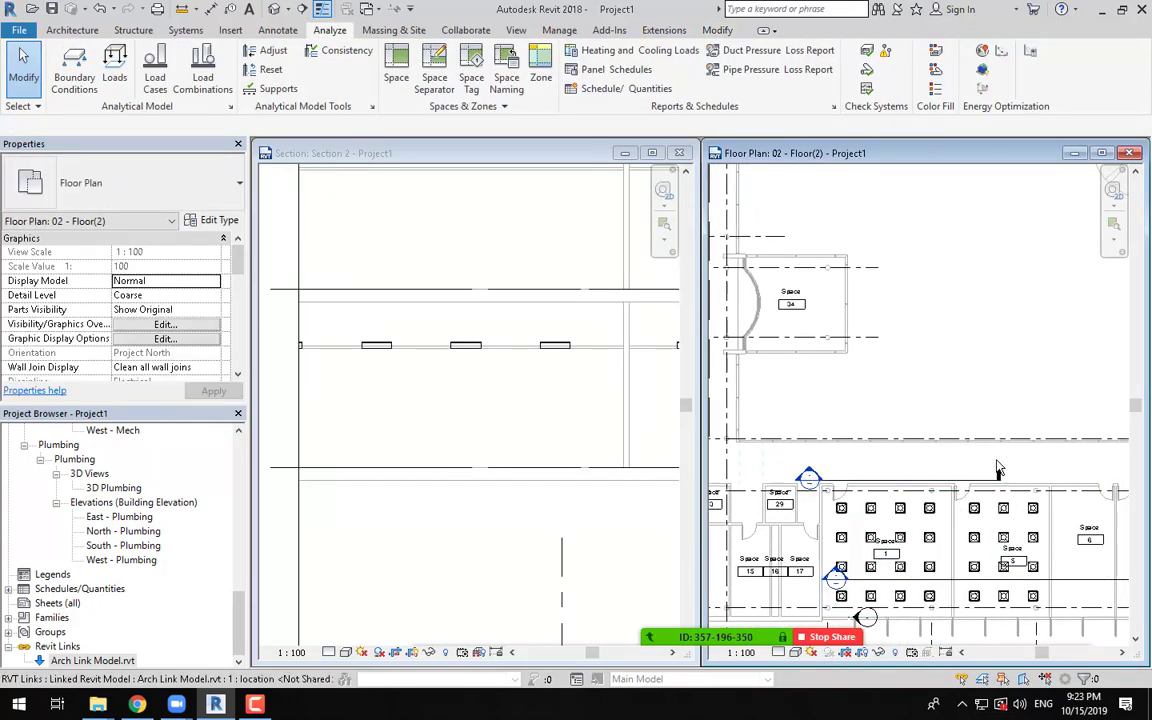
pyautogui.moveTo(838, 475); pyautogui.dragTo(902, 482, button='middle')
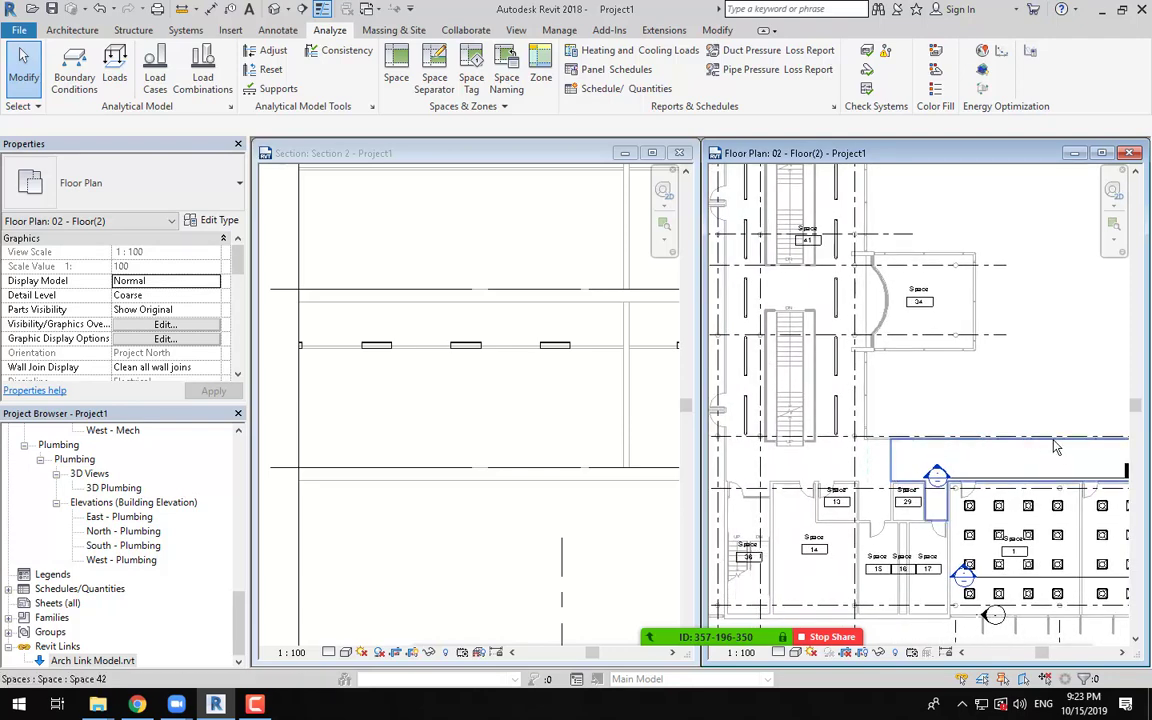
pyautogui.click(915, 449)
pyautogui.moveTo(160, 282); pyautogui.dragTo(121, 285)
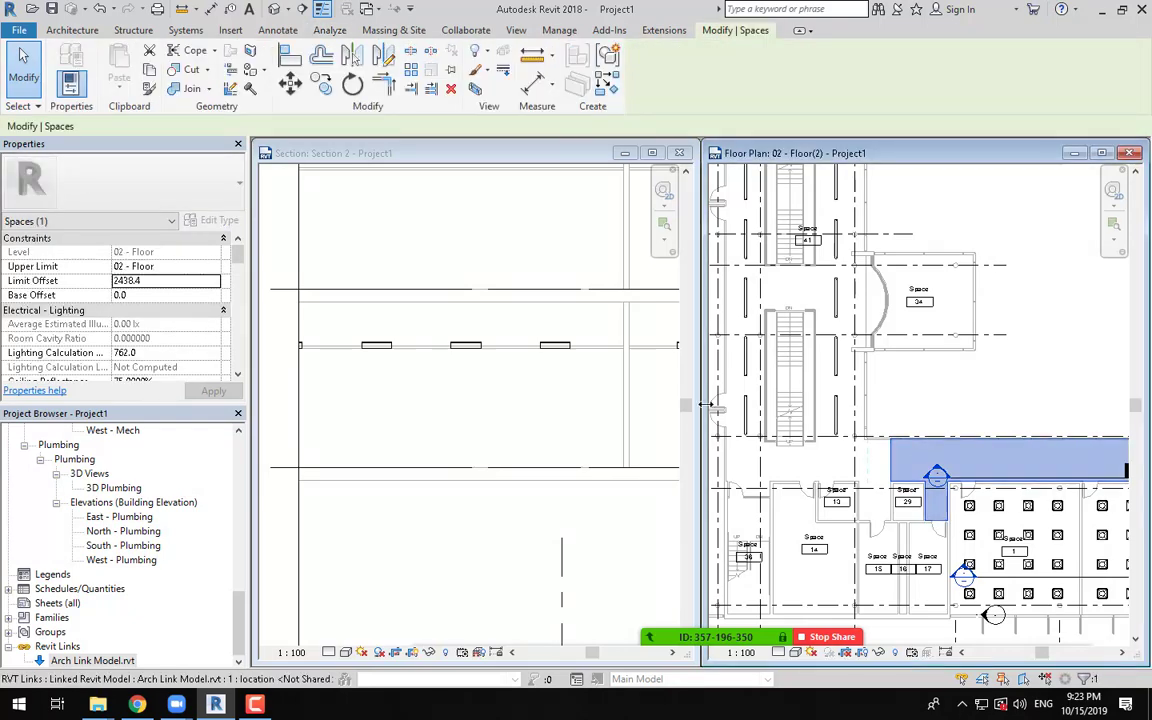
pyautogui.click(1000, 373)
pyautogui.scroll(-2, 1005, 370)
pyautogui.moveTo(1007, 366); pyautogui.dragTo(986, 413, button='middle')
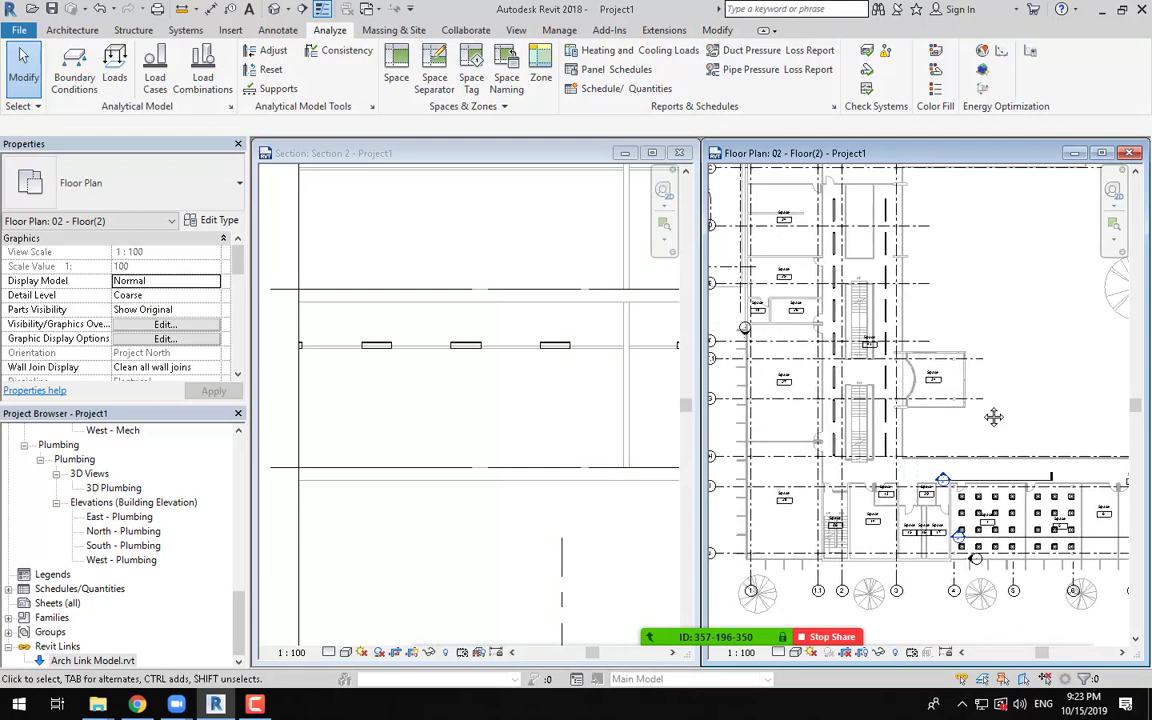
pyautogui.click(262, 698)
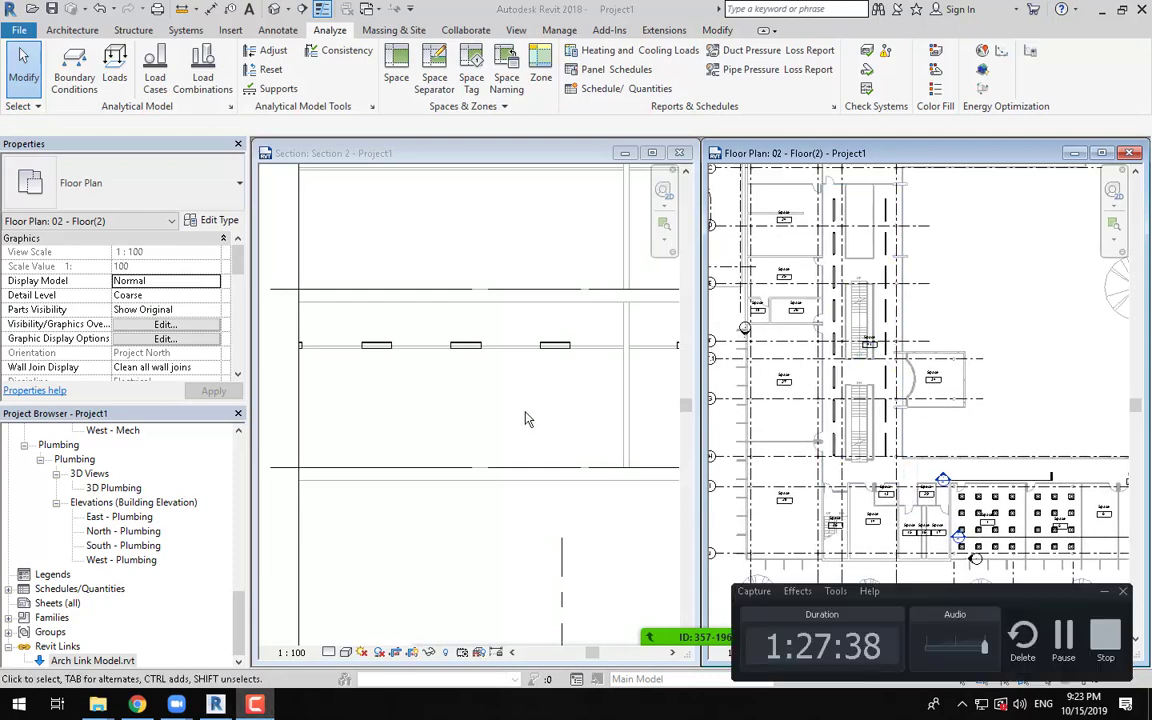